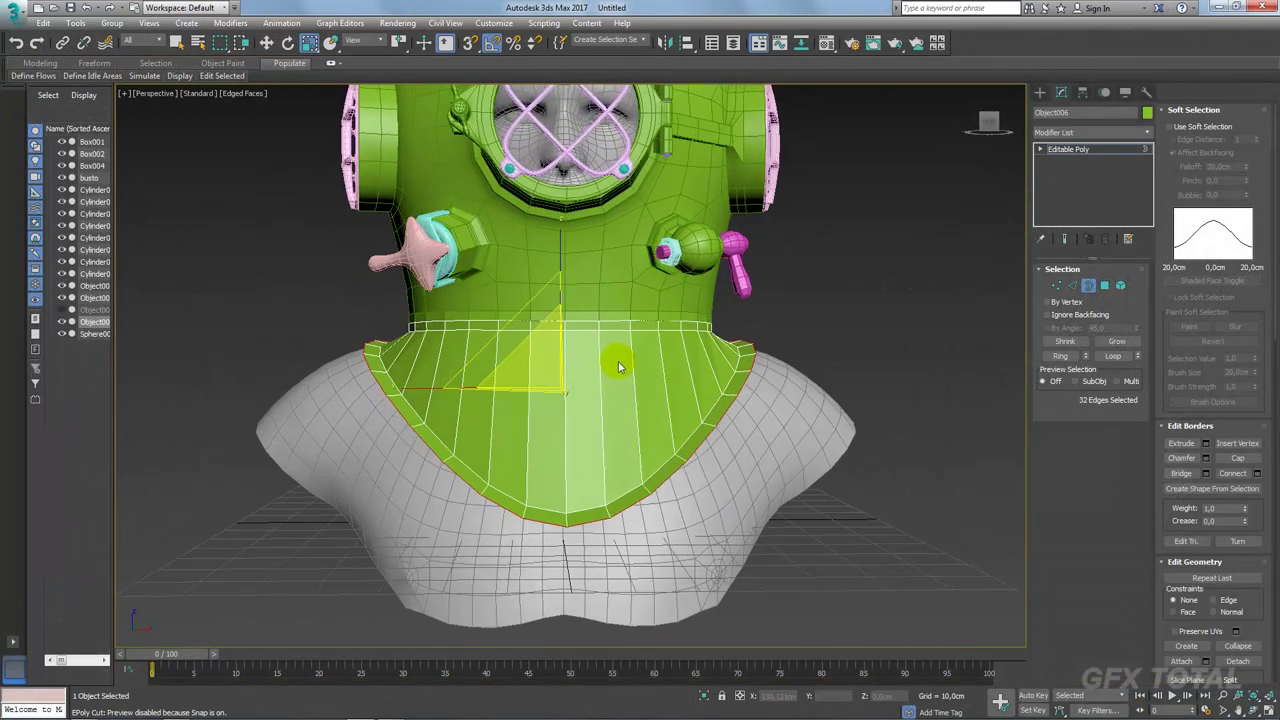
Step: Lower the selected collar bottom rim slightly along Z
key(w)
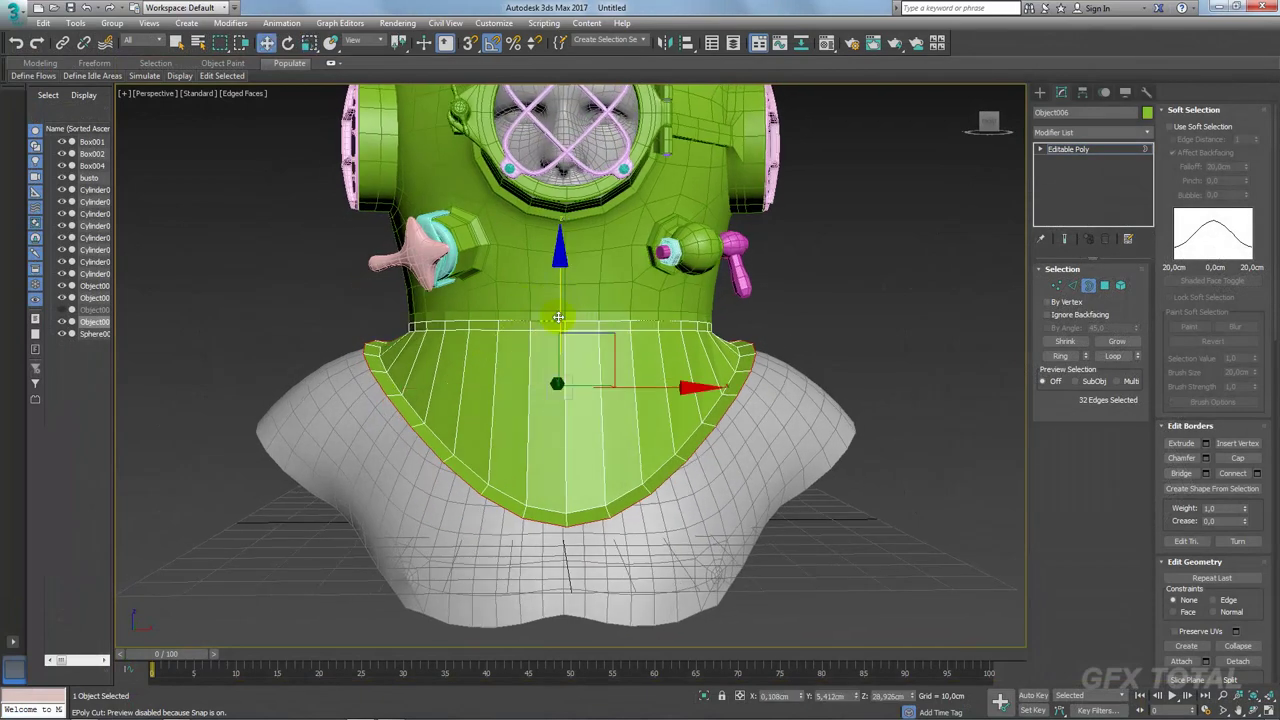
key(r)
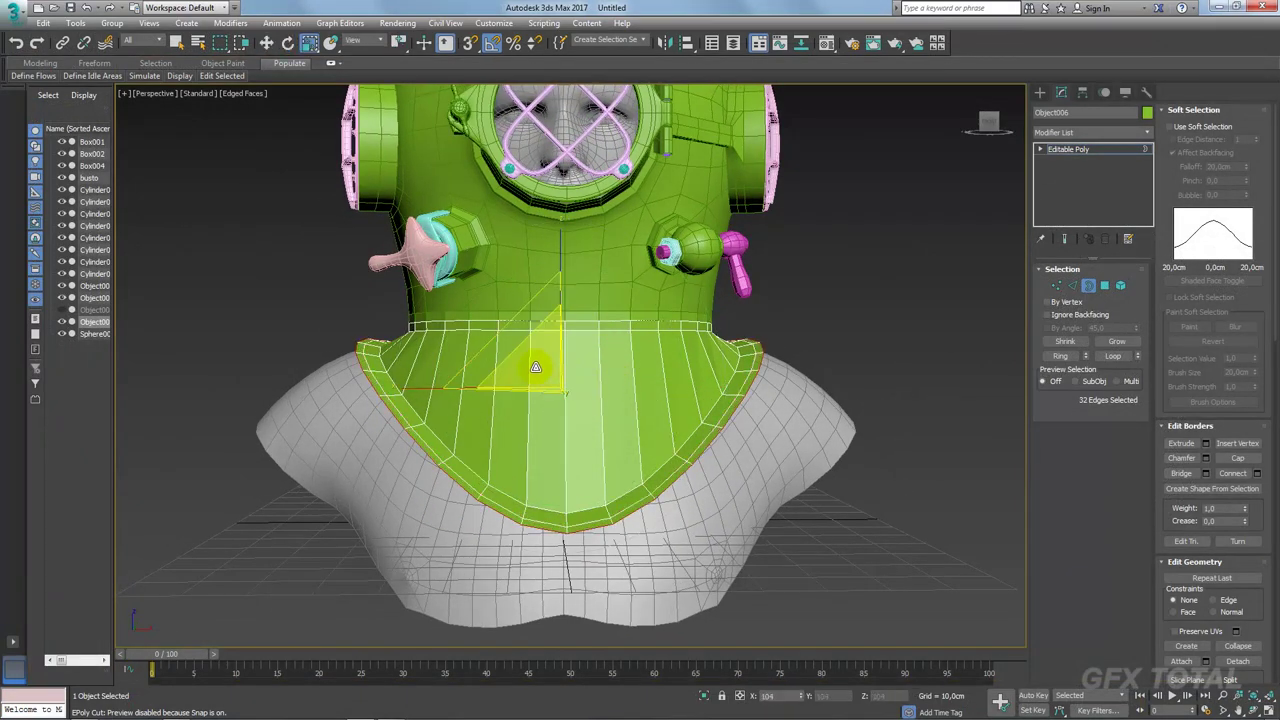
mouse_move(536, 366)
alt+middle_down()
mouse_move(651, 418)
mouse_move(578, 370)
alt+middle_up()
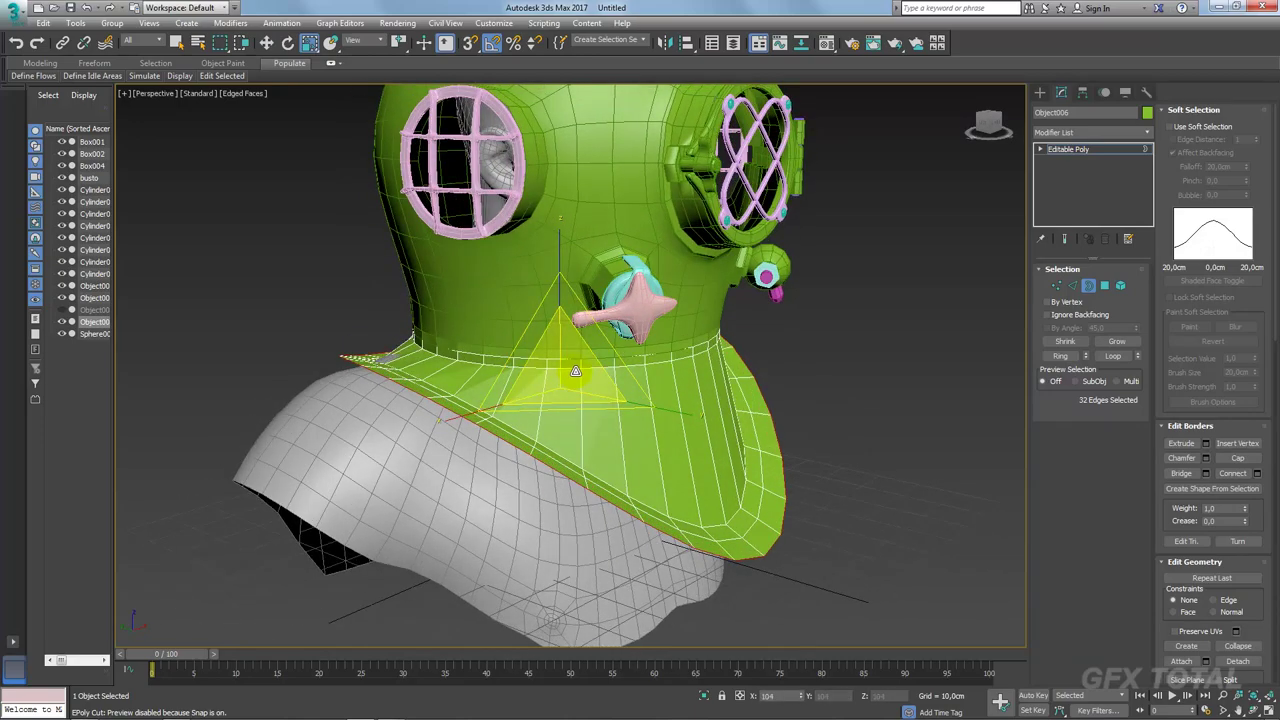
key(w)
drag(557, 300, 555, 307)
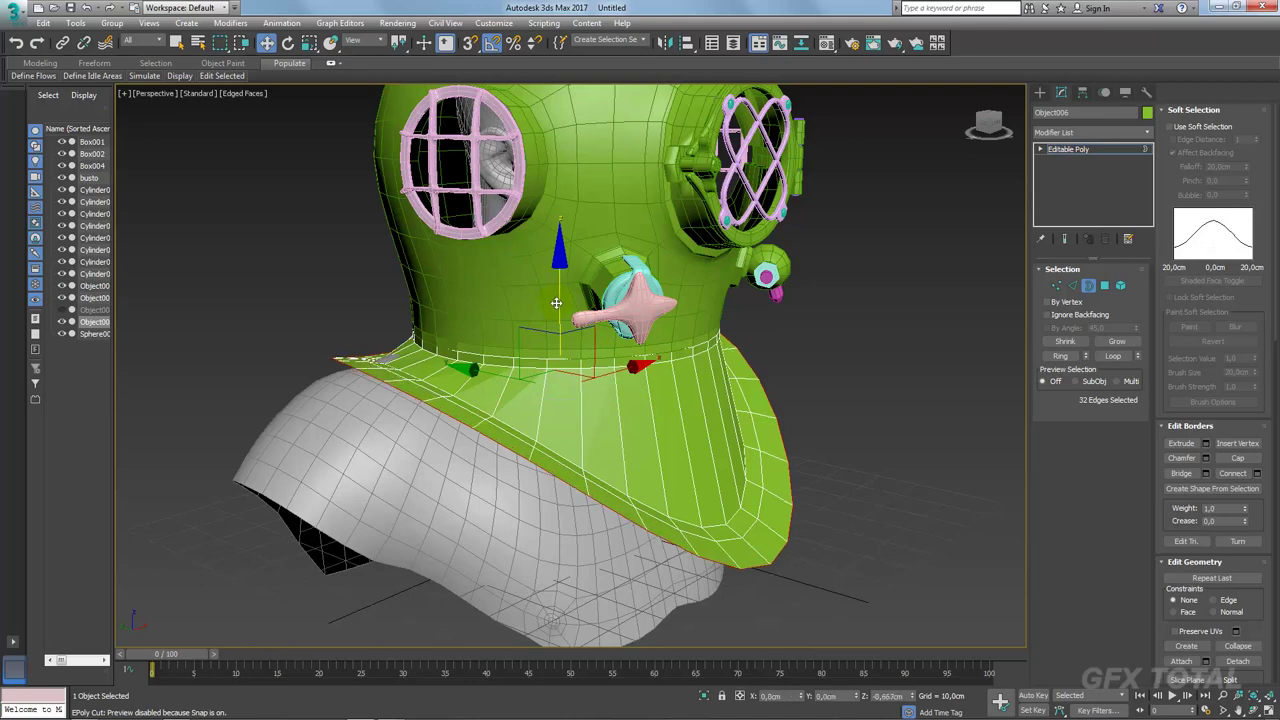
Step: Scale the collar rim narrower front to back and slightly wider side to side
alt+middle_drag(555, 310, 701, 400)
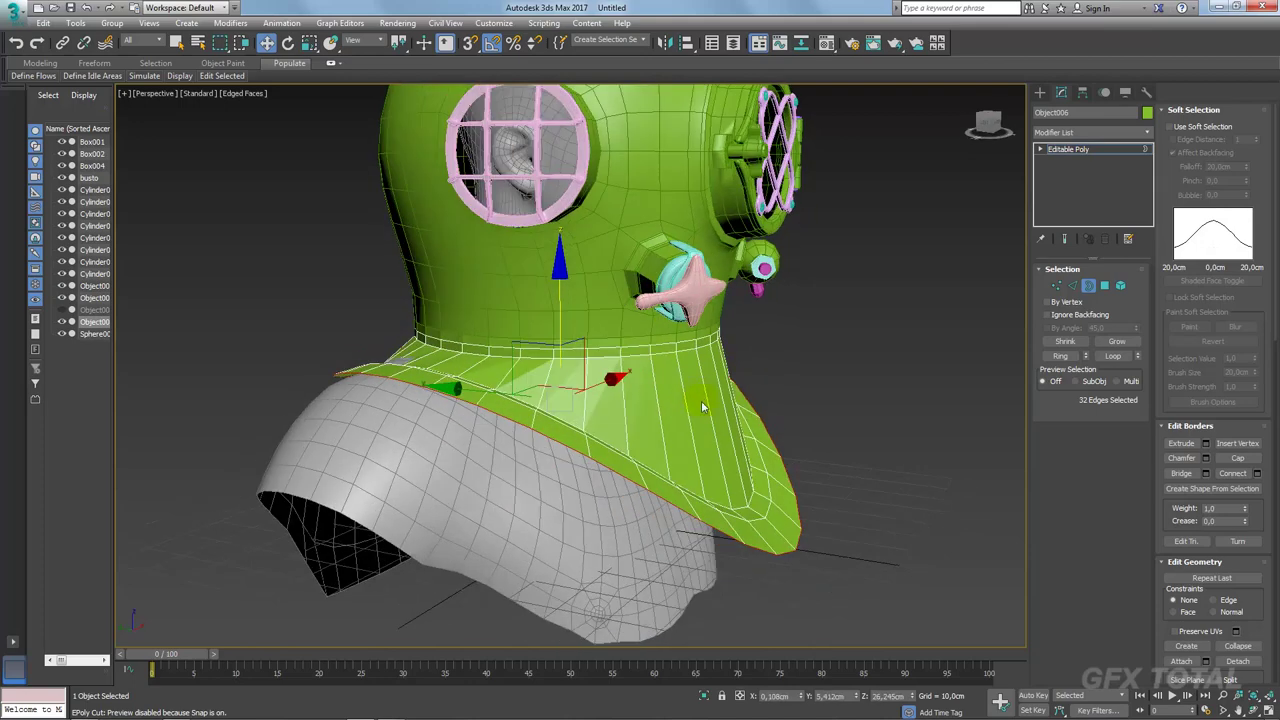
key(e)
key(r)
drag(705, 408, 706, 412)
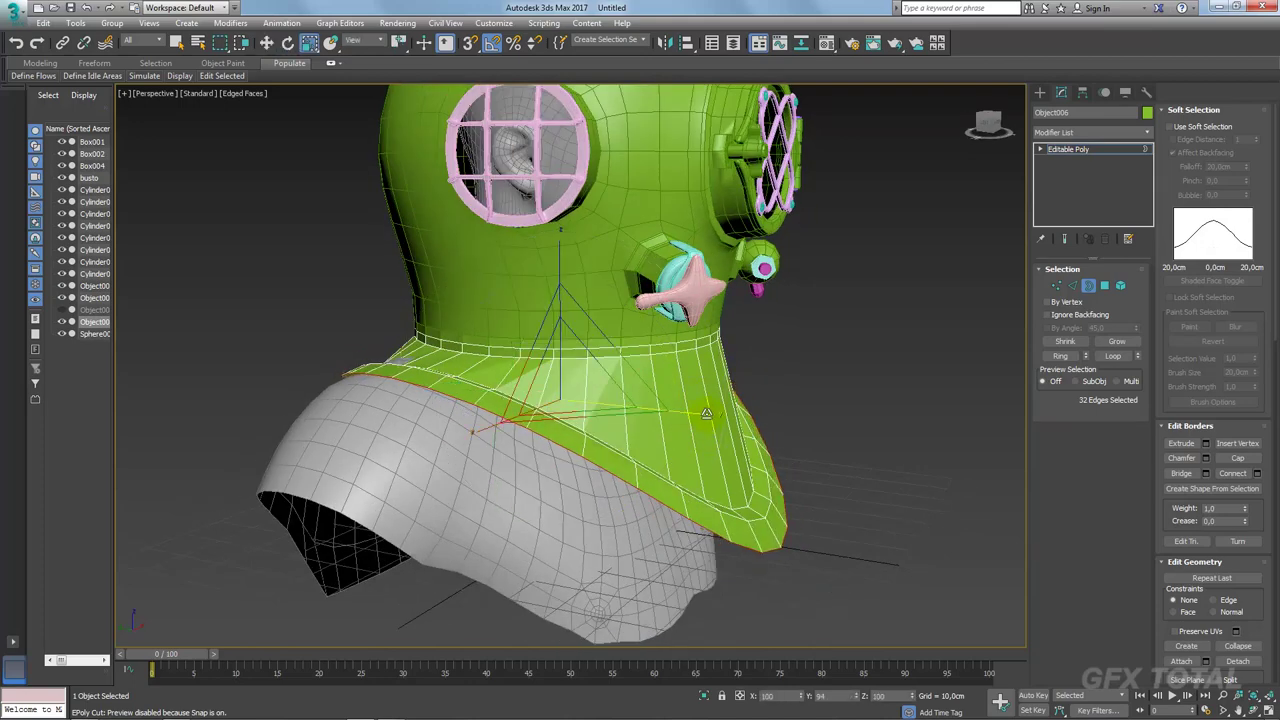
alt+middle_drag(508, 423, 414, 437)
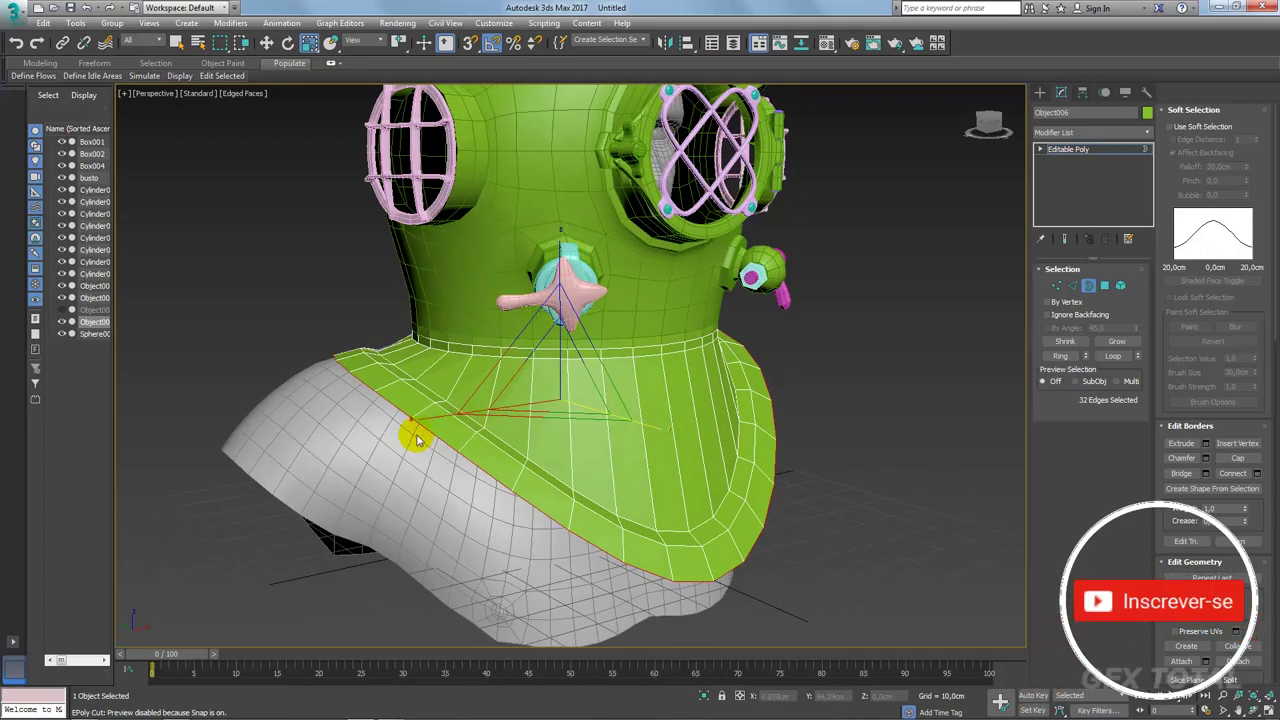
drag(410, 420, 410, 421)
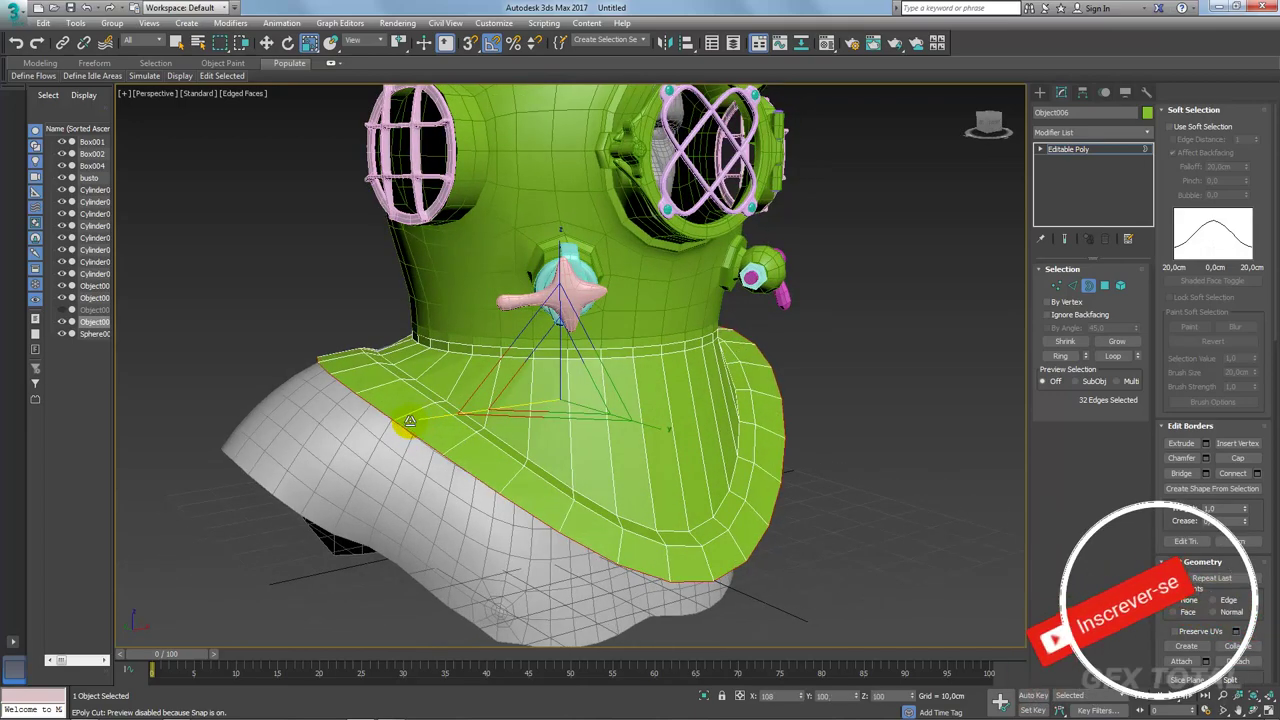
alt+middle_drag(410, 421, 458, 449)
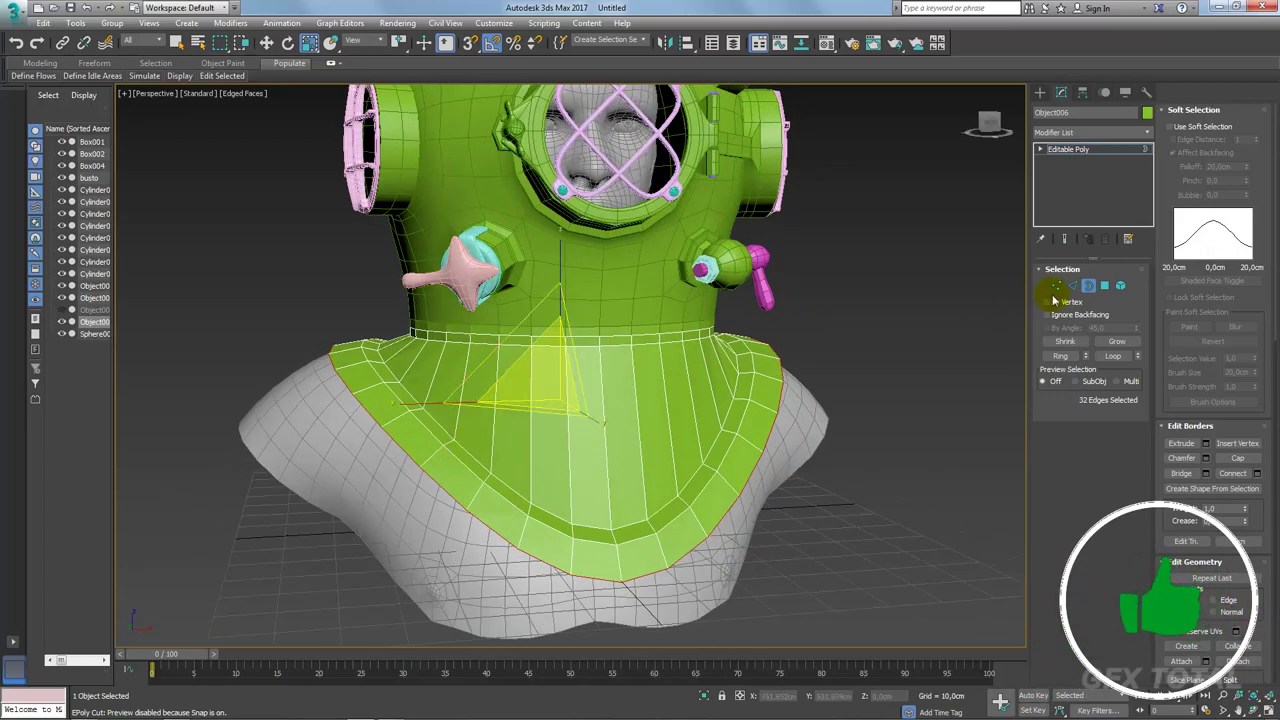
Step: Extrude the collar's bottom polygon band by 0.364 cm using Local Normal
ctrl+click(1106, 287)
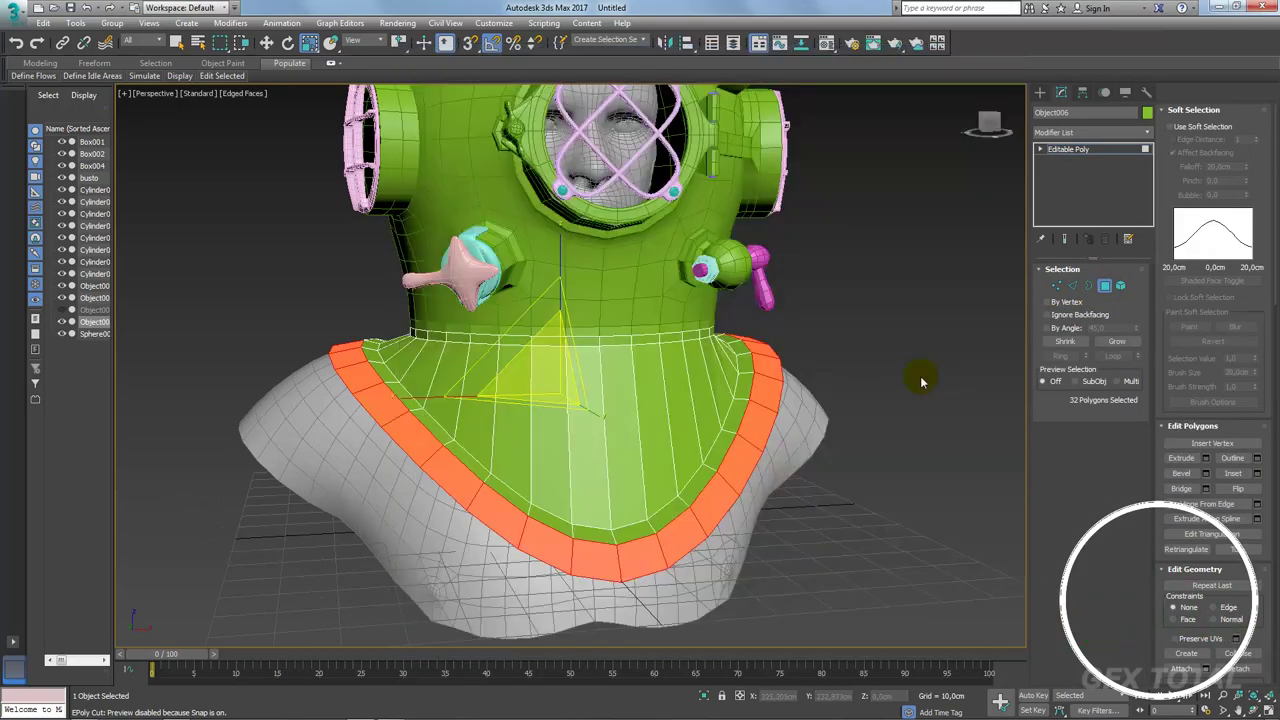
mouse_move(922, 381)
alt+middle_down()
mouse_move(820, 420)
mouse_move(1124, 477)
alt+middle_up()
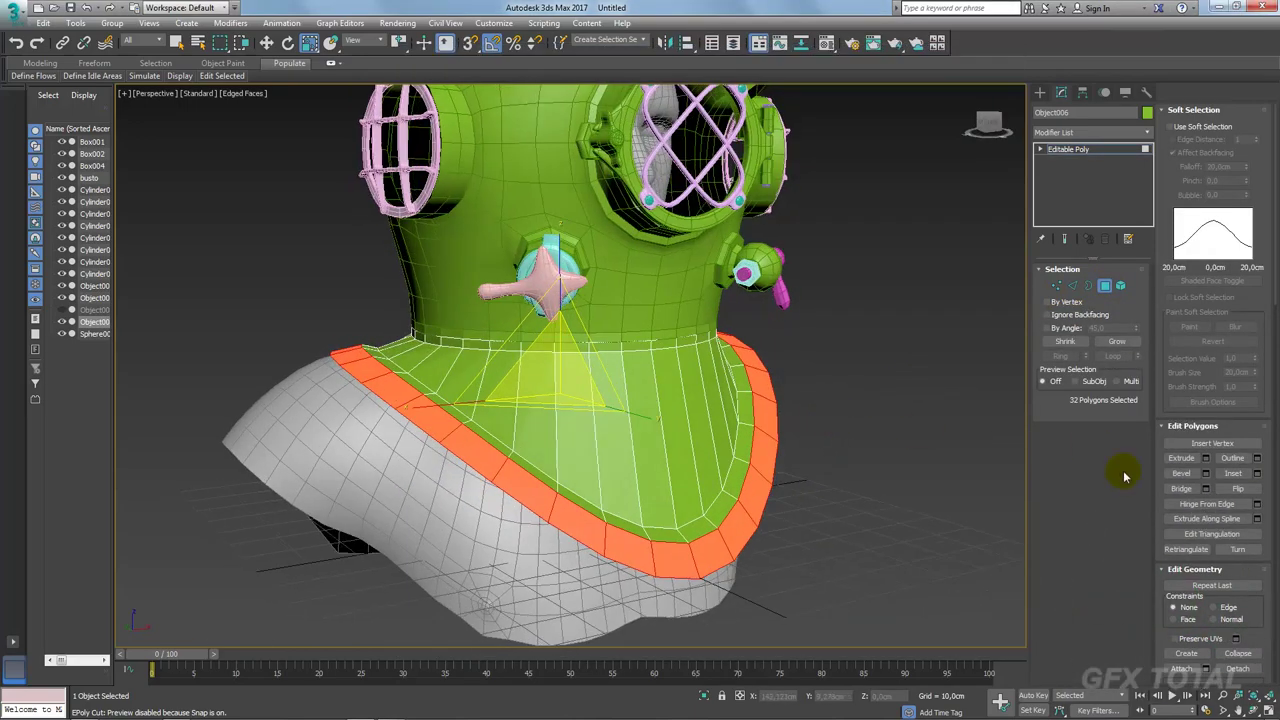
click(1206, 459)
click(582, 373)
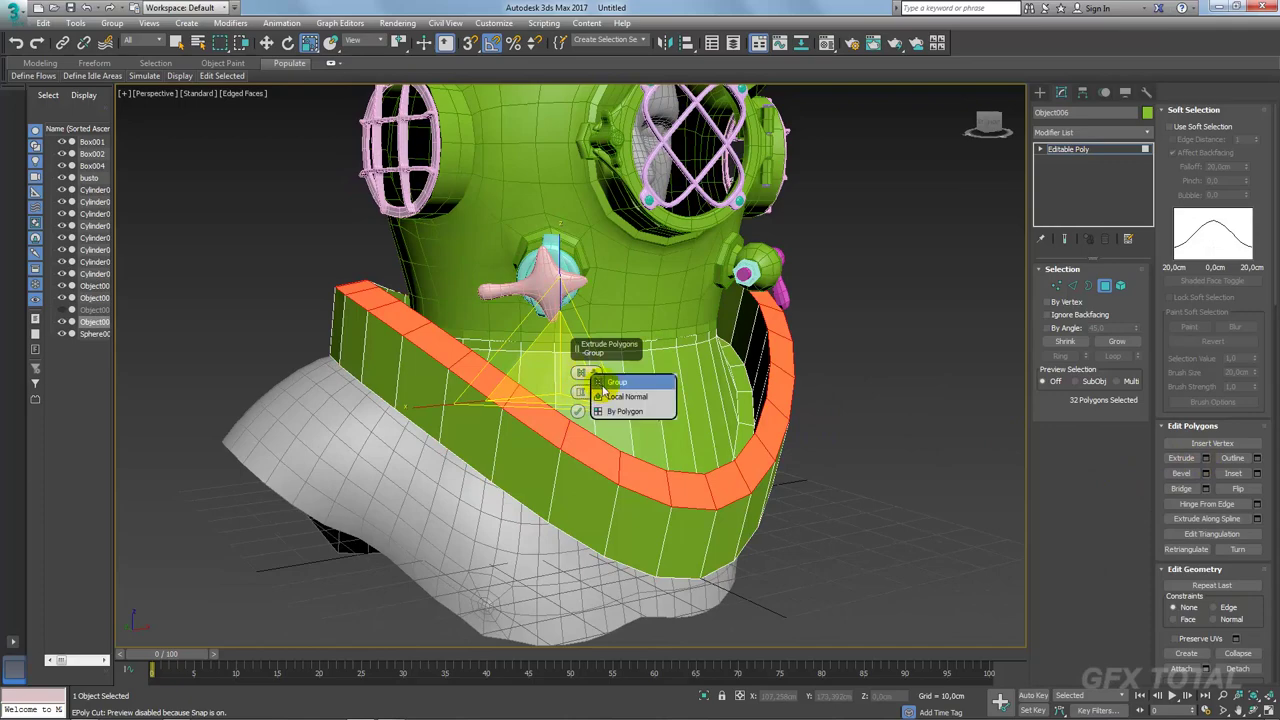
click(626, 396)
drag(580, 392, 581, 393)
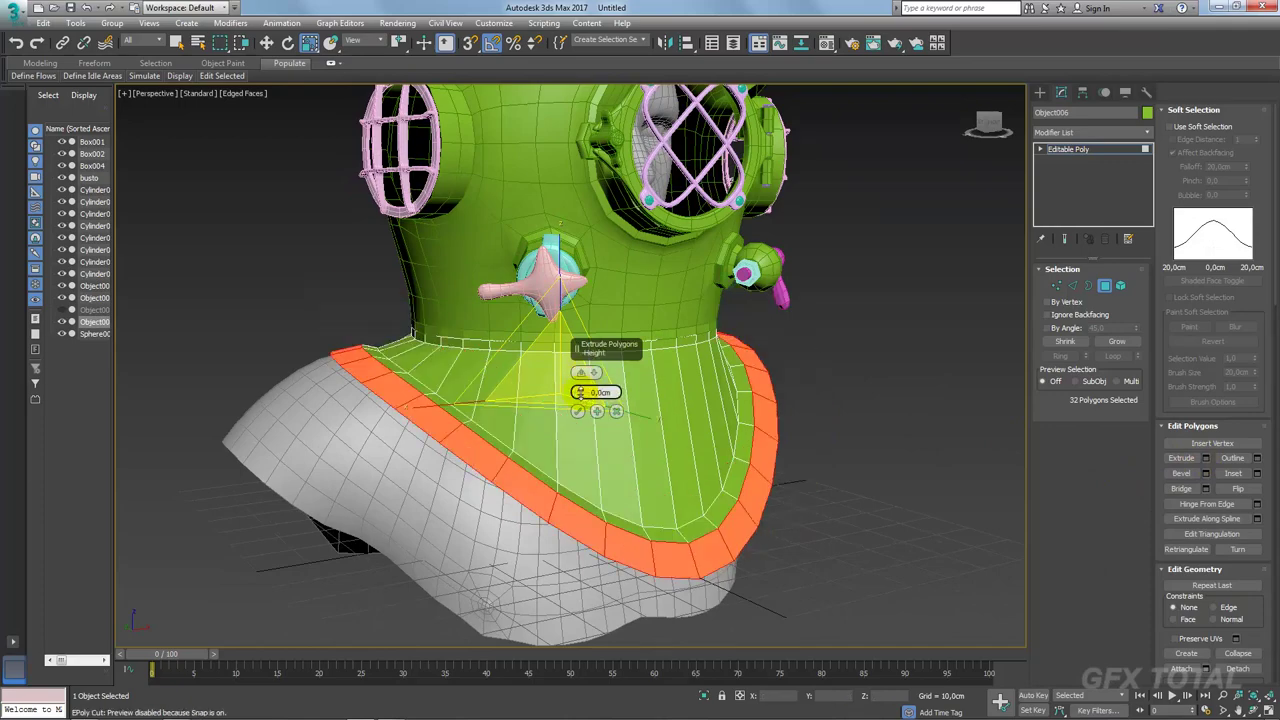
click(578, 411)
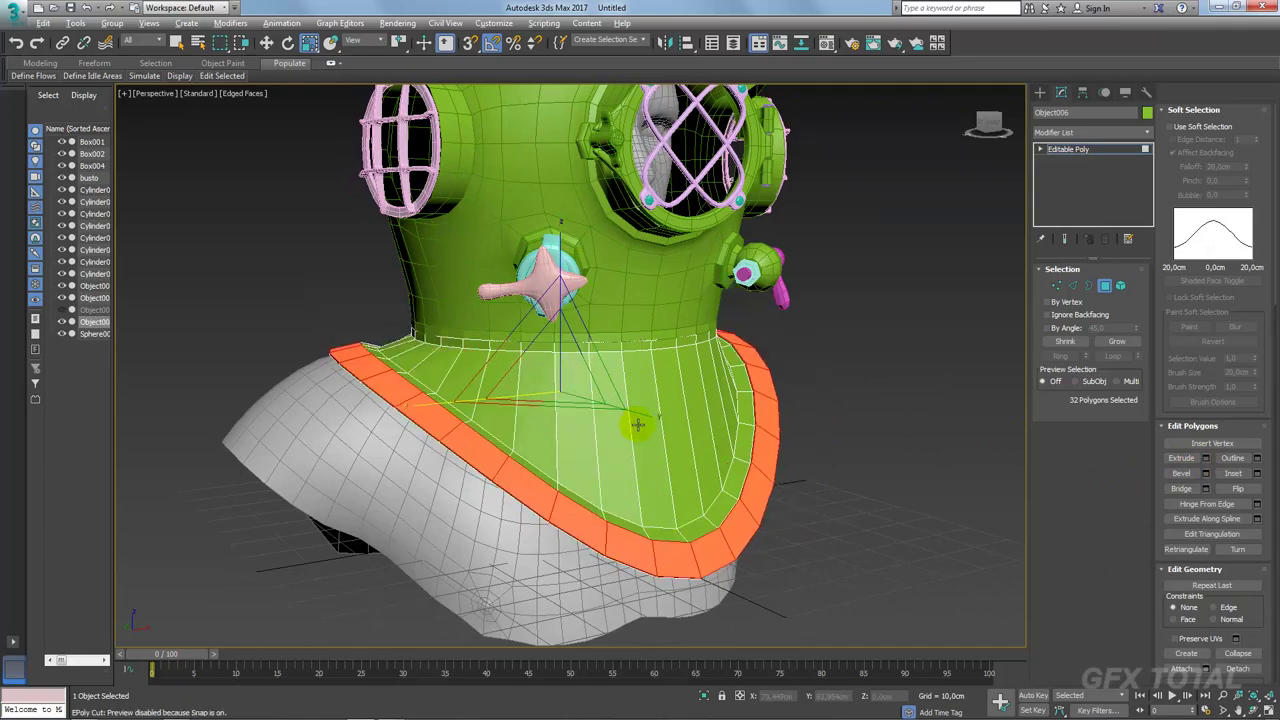
mouse_move(634, 423)
alt+middle_down()
mouse_move(677, 423)
mouse_move(582, 417)
mouse_move(473, 350)
alt+middle_up()
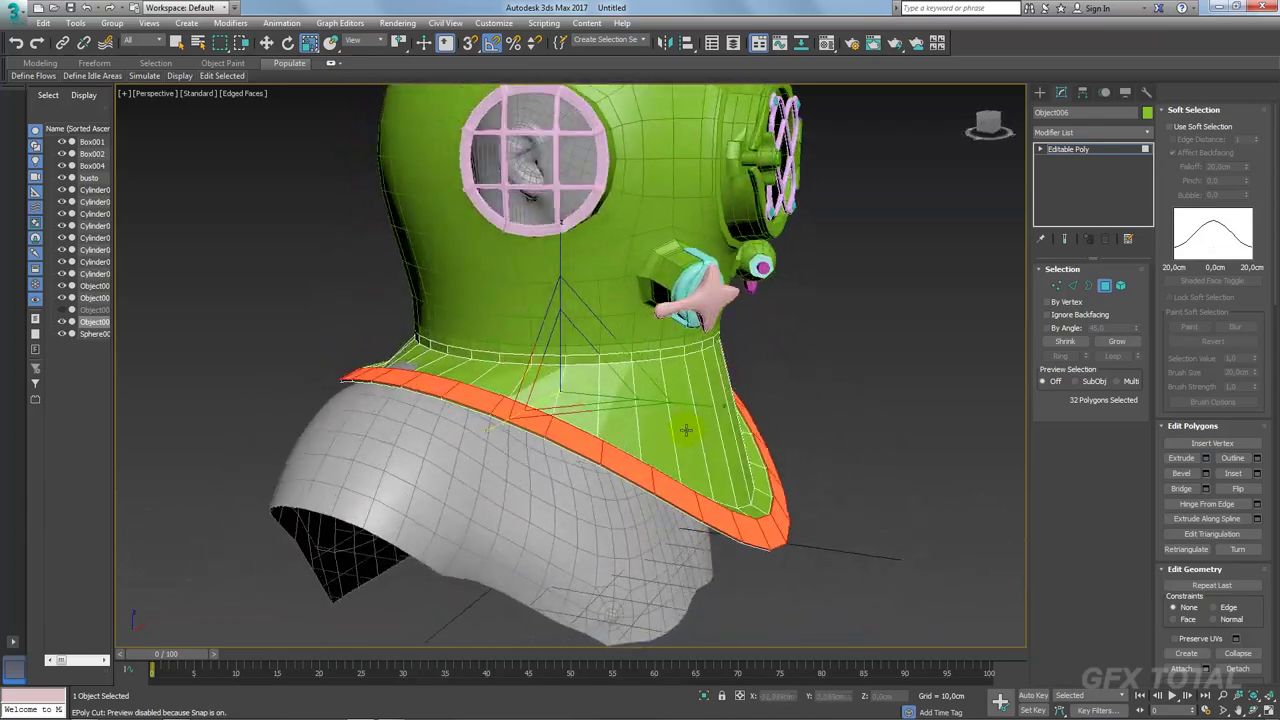
click(1068, 149)
Step: Connect the ring of vertical collar edges with 3 new horizontal edge loops
alt+middle_drag(846, 346, 1115, 328)
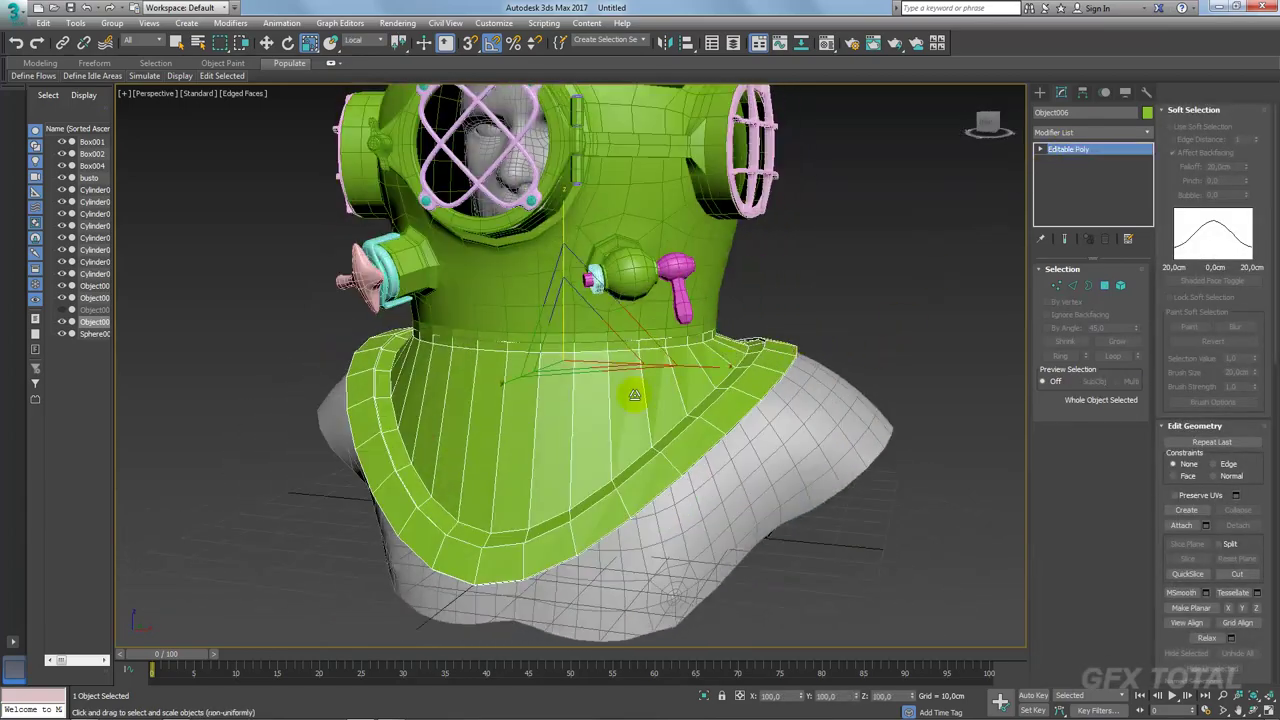
click(1074, 286)
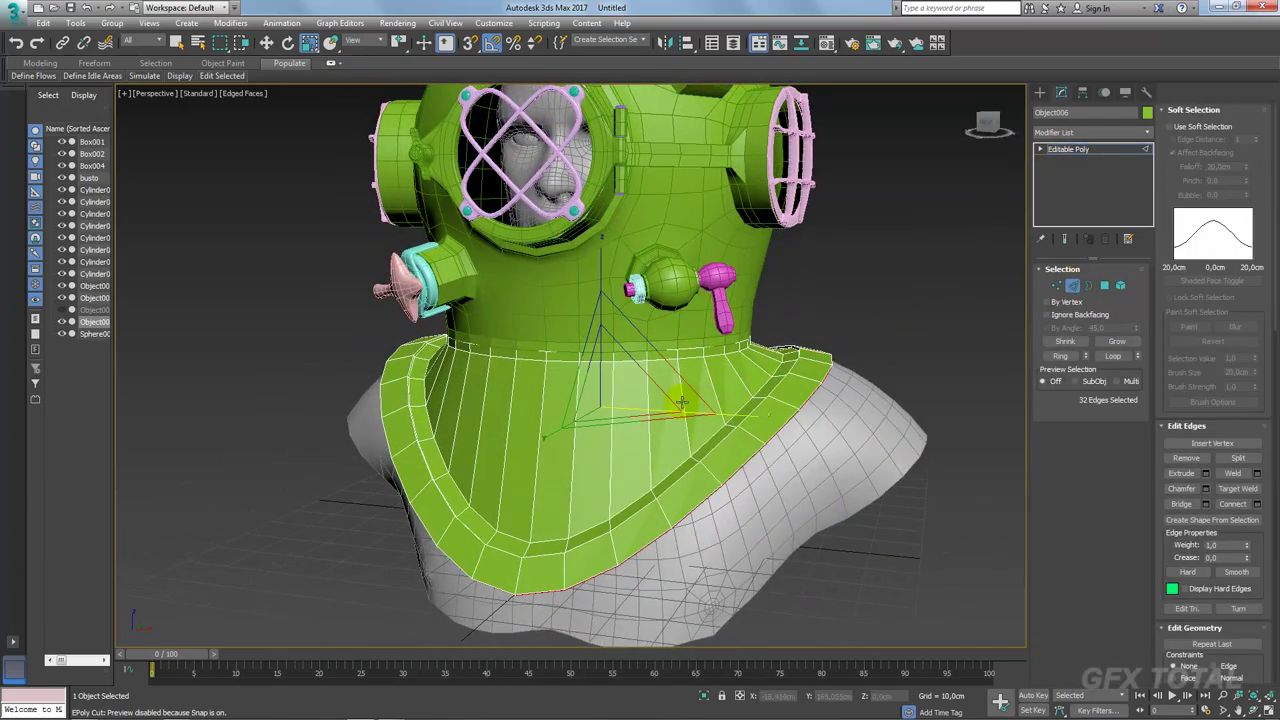
click(1058, 357)
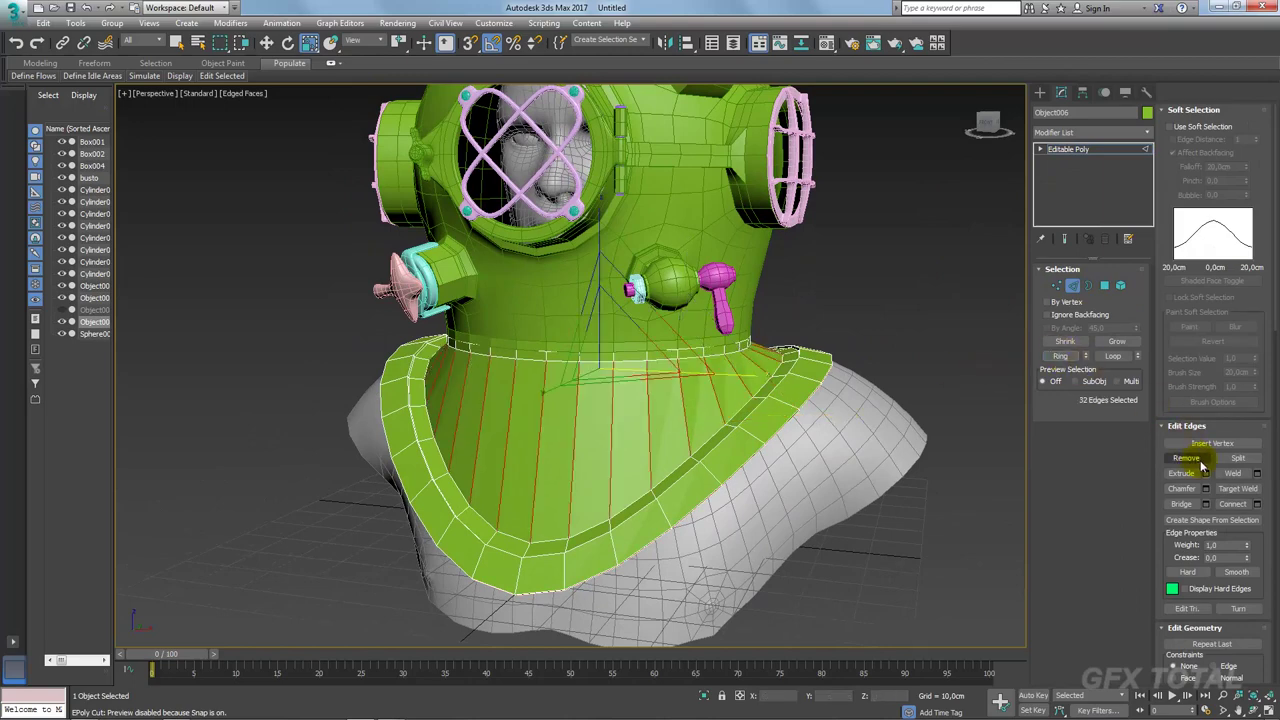
click(1257, 504)
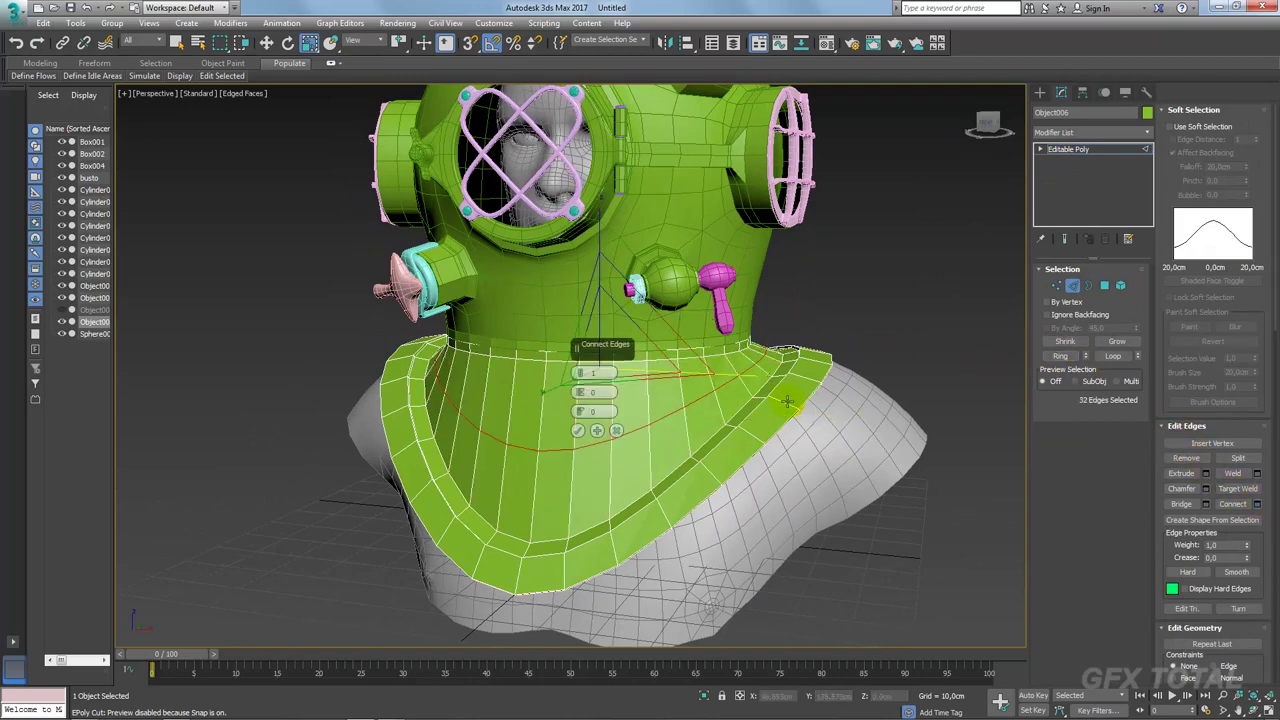
click(579, 372)
click(579, 372)
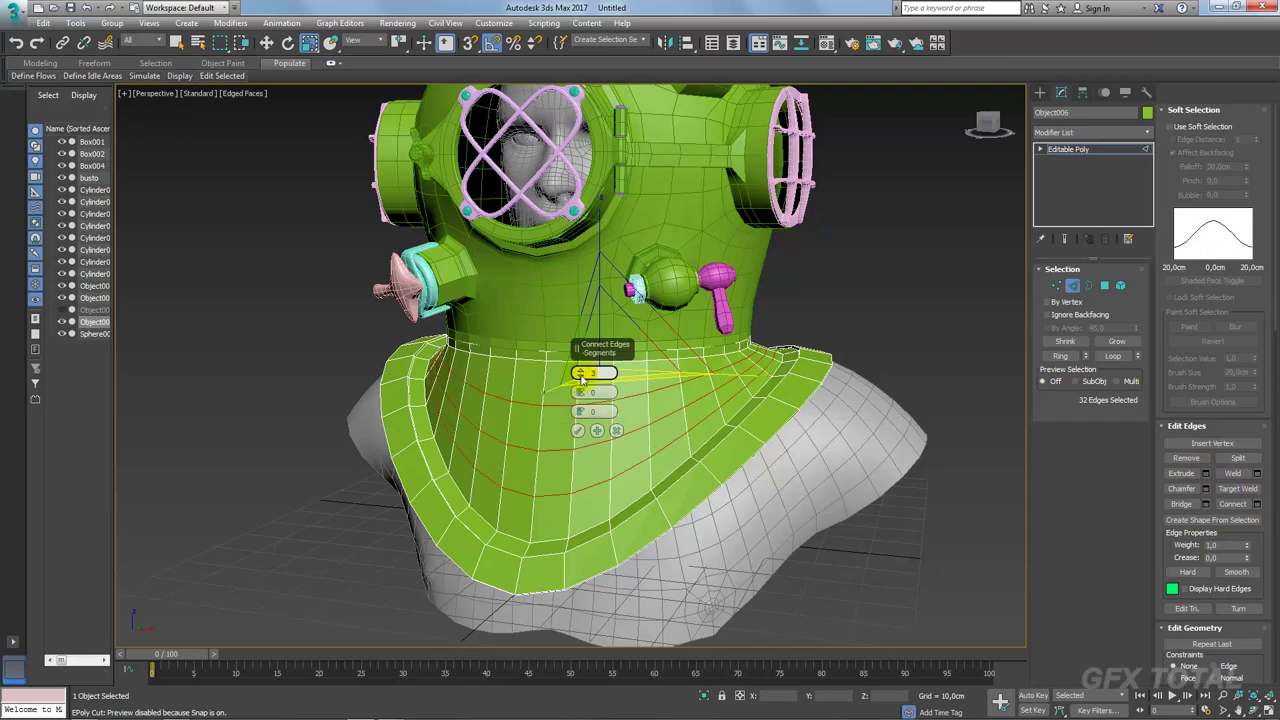
click(578, 430)
alt+middle_drag(580, 432, 528, 438)
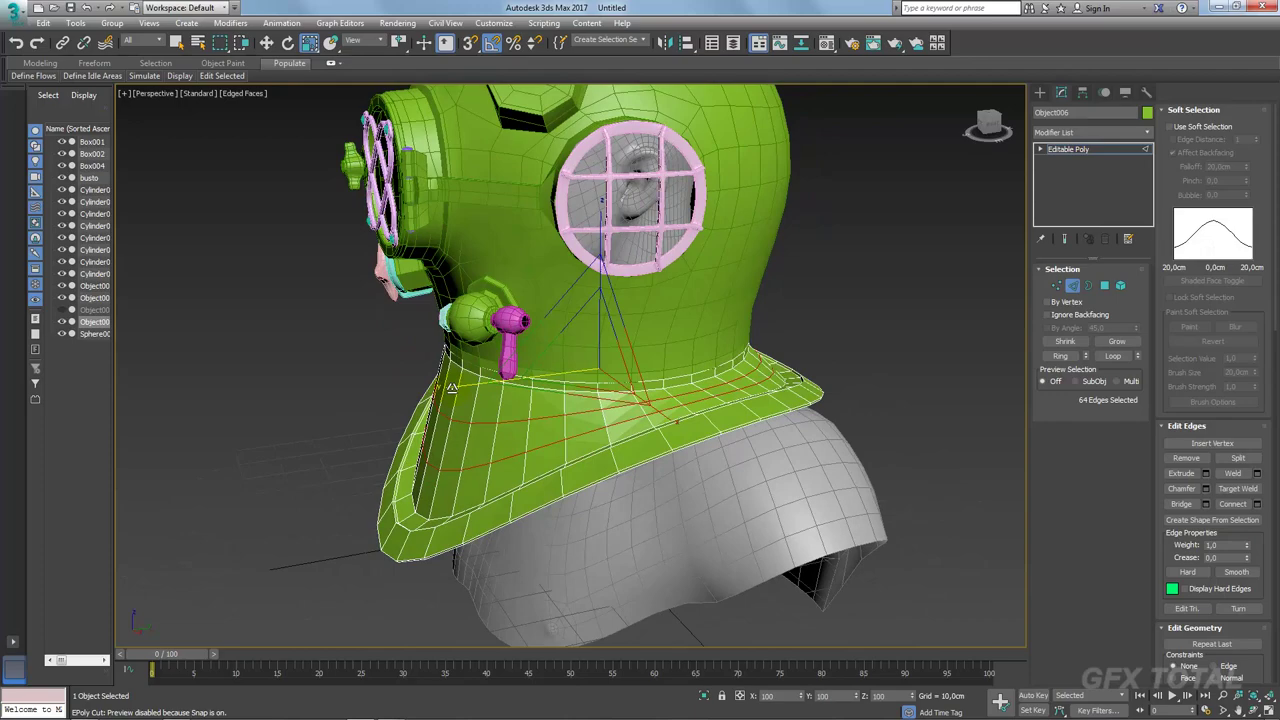
key(w)
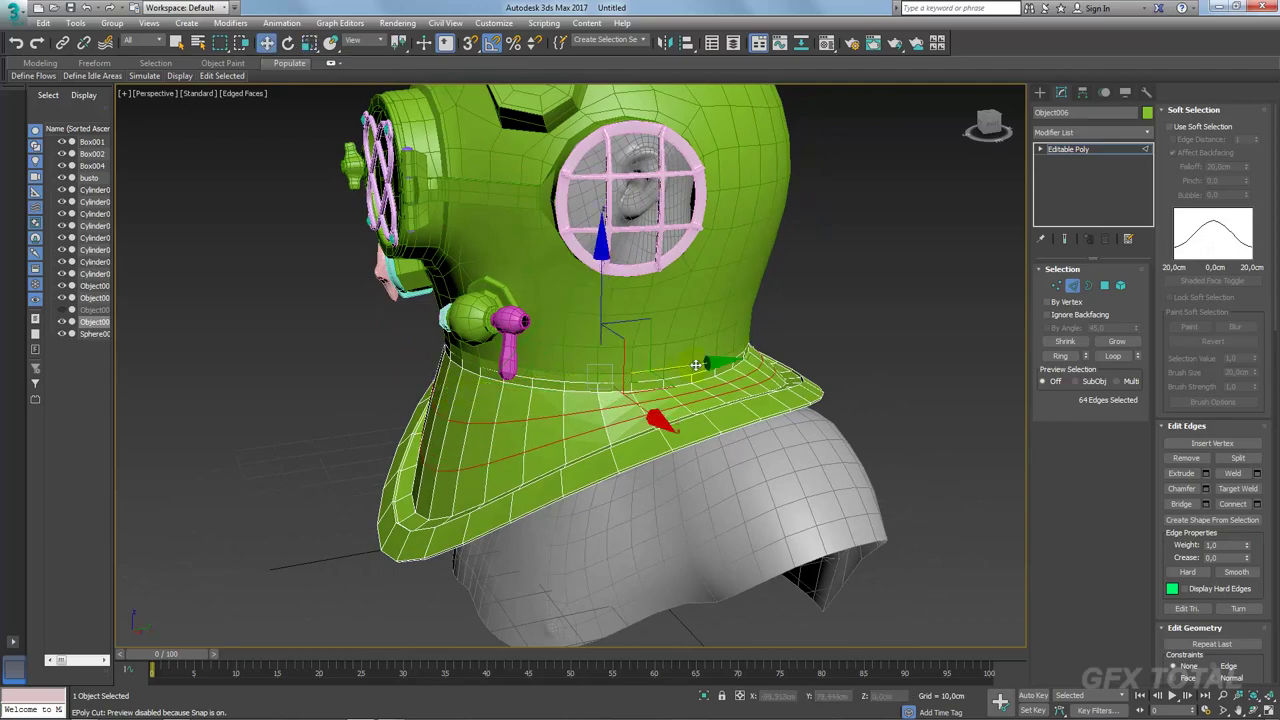
alt+middle_drag(695, 365, 900, 360)
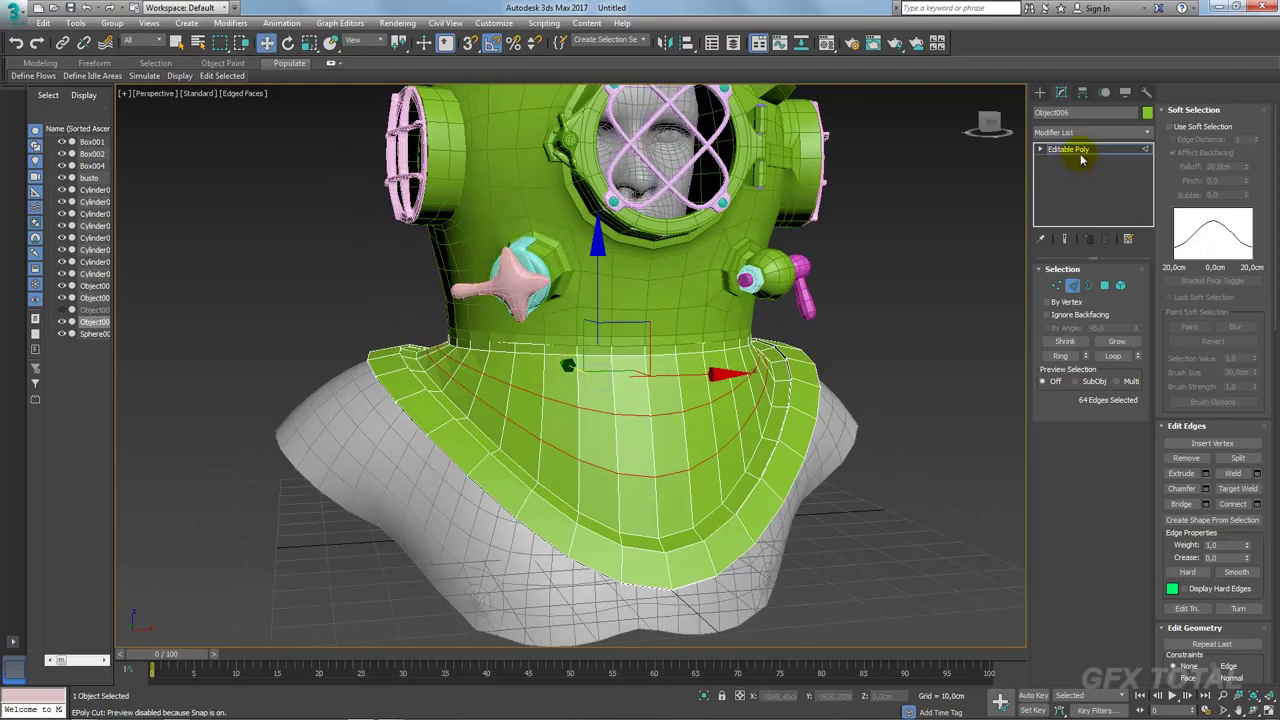
click(1080, 152)
Step: Check the diving helmet reference photo against the model
scroll(776, 380, down, 5)
mouse_move(776, 380)
alt+middle_down()
mouse_move(776, 395)
mouse_move(688, 362)
mouse_move(784, 325)
mouse_move(760, 336)
alt+middle_up()
scroll(776, 395, up, 5)
scroll(693, 404, up, 3)
key(alt+Tab)
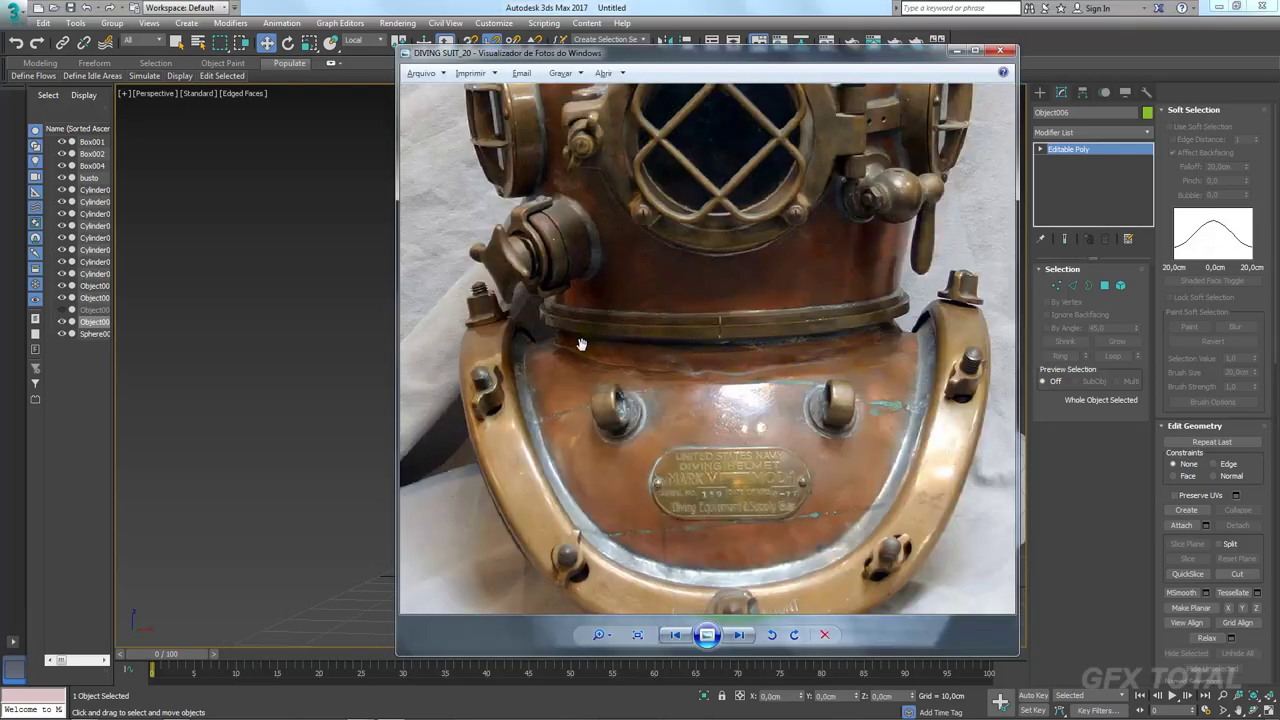
key(alt+Tab)
Step: Select the neck edge loop and lower it about 0.9 cm on Z
mouse_move(800, 377)
alt+middle_down()
mouse_move(780, 383)
mouse_move(867, 381)
alt+middle_up()
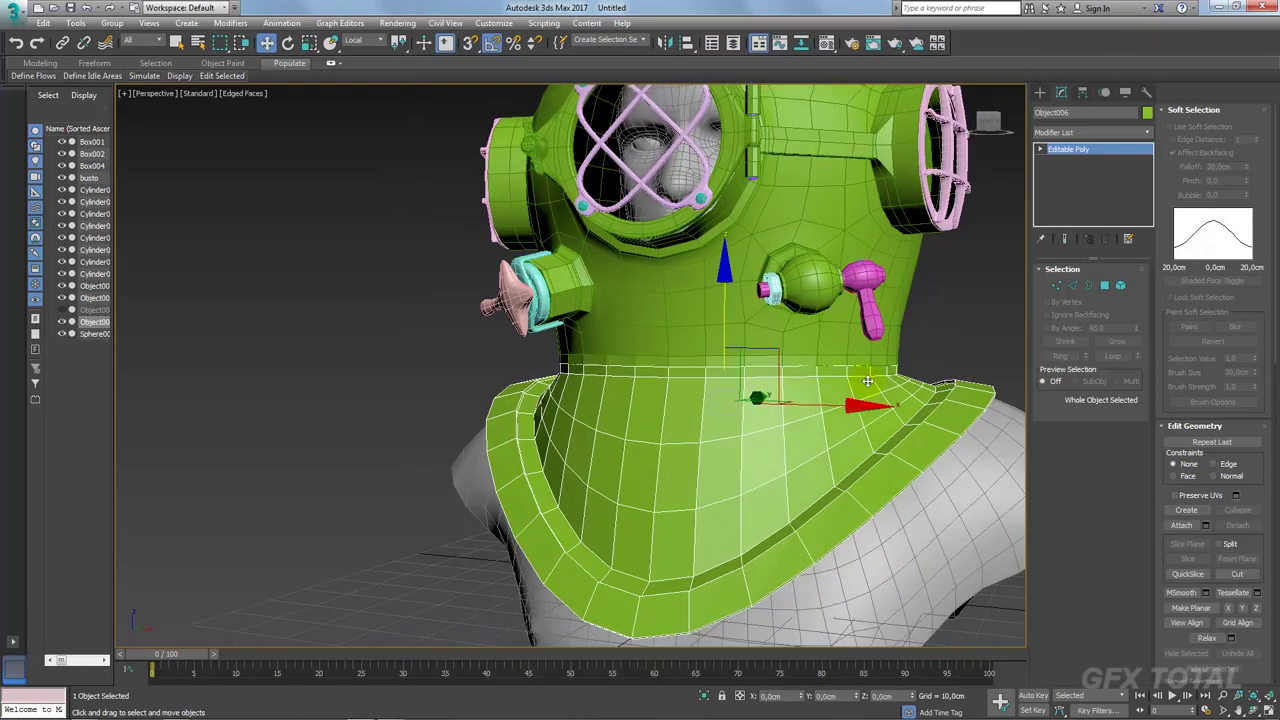
click(1071, 290)
double_click(760, 377)
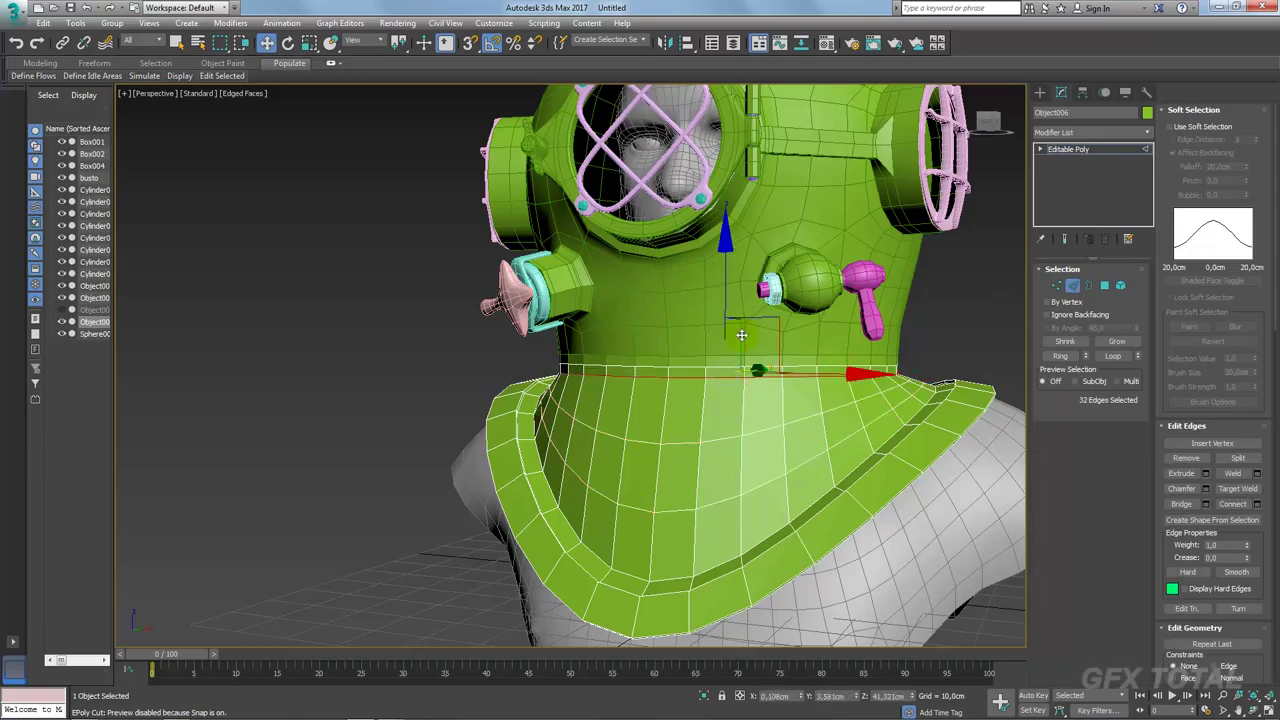
drag(724, 297, 727, 300)
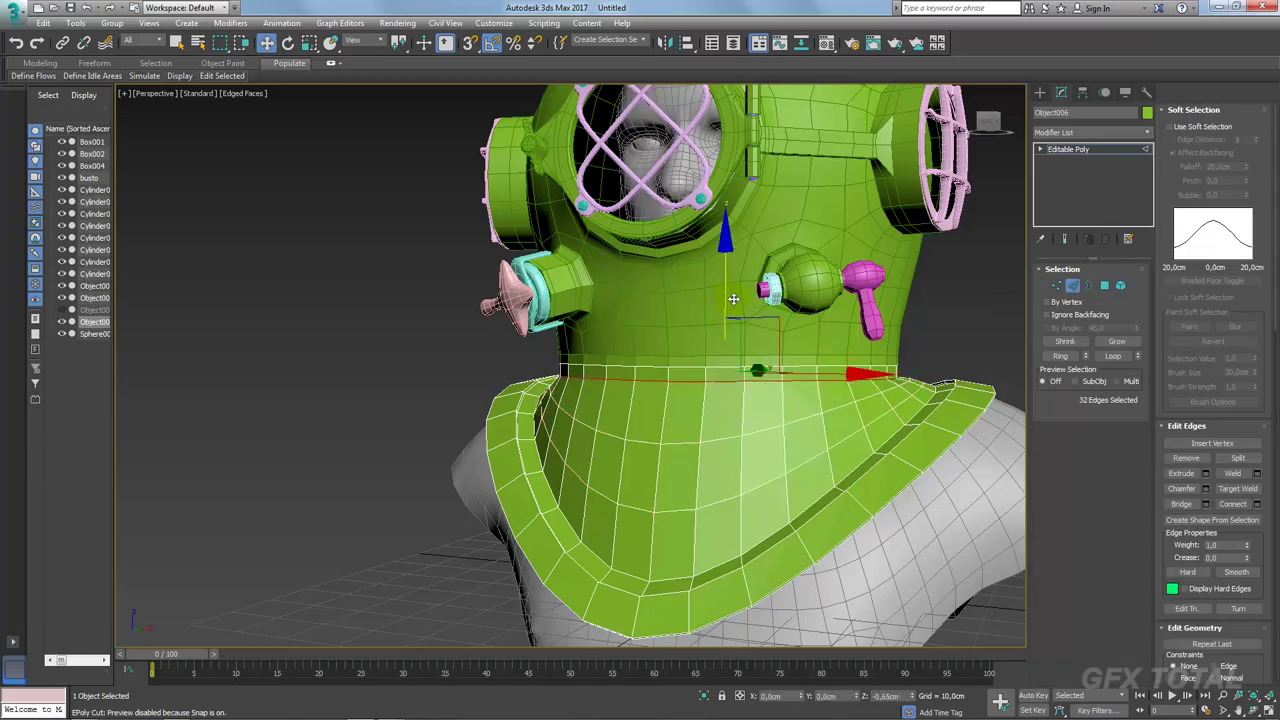
alt+middle_drag(733, 298, 819, 374)
Step: Select the breastplate's neck border loop and shift-drag it to add a new strip
scroll(819, 374, up, 4)
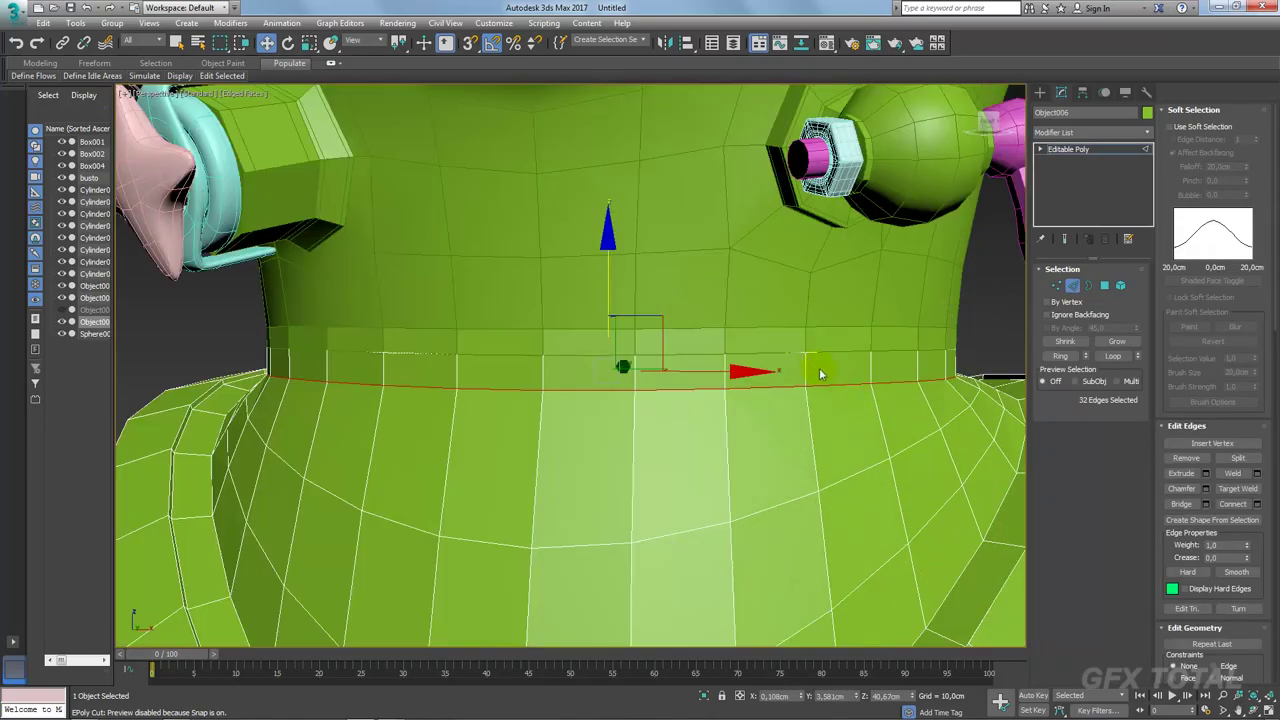
click(805, 369)
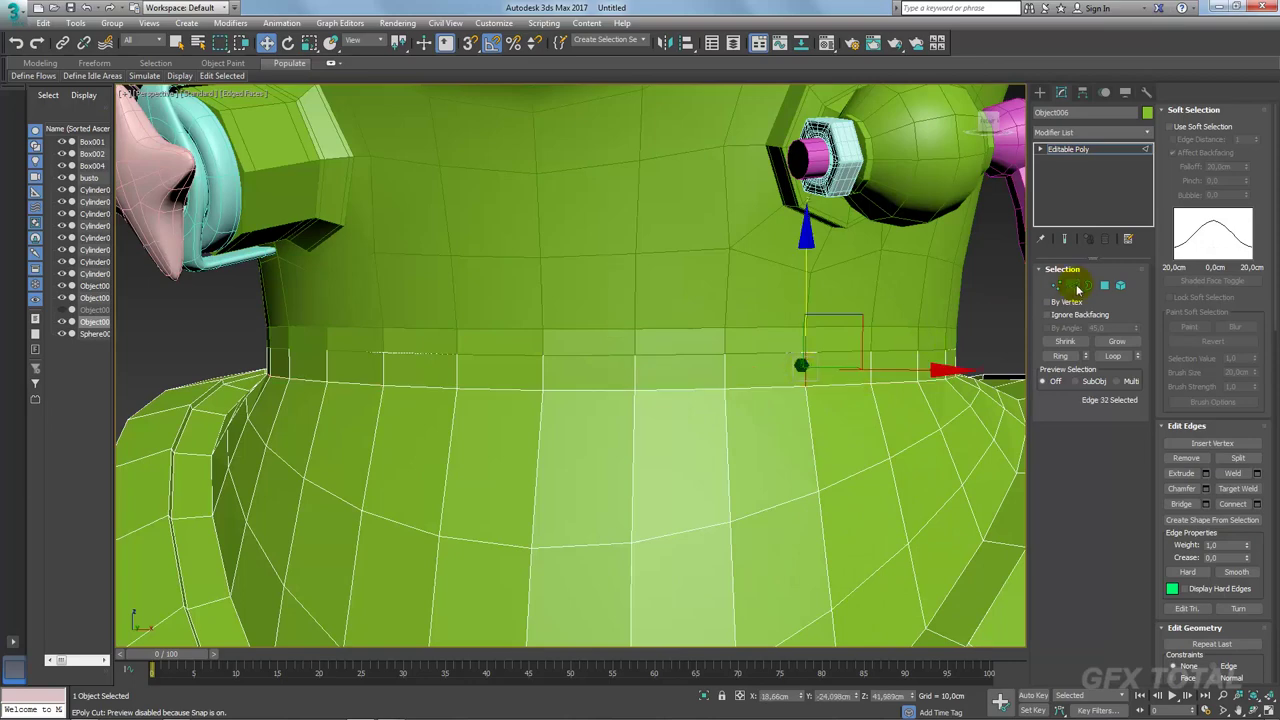
click(1082, 287)
click(941, 365)
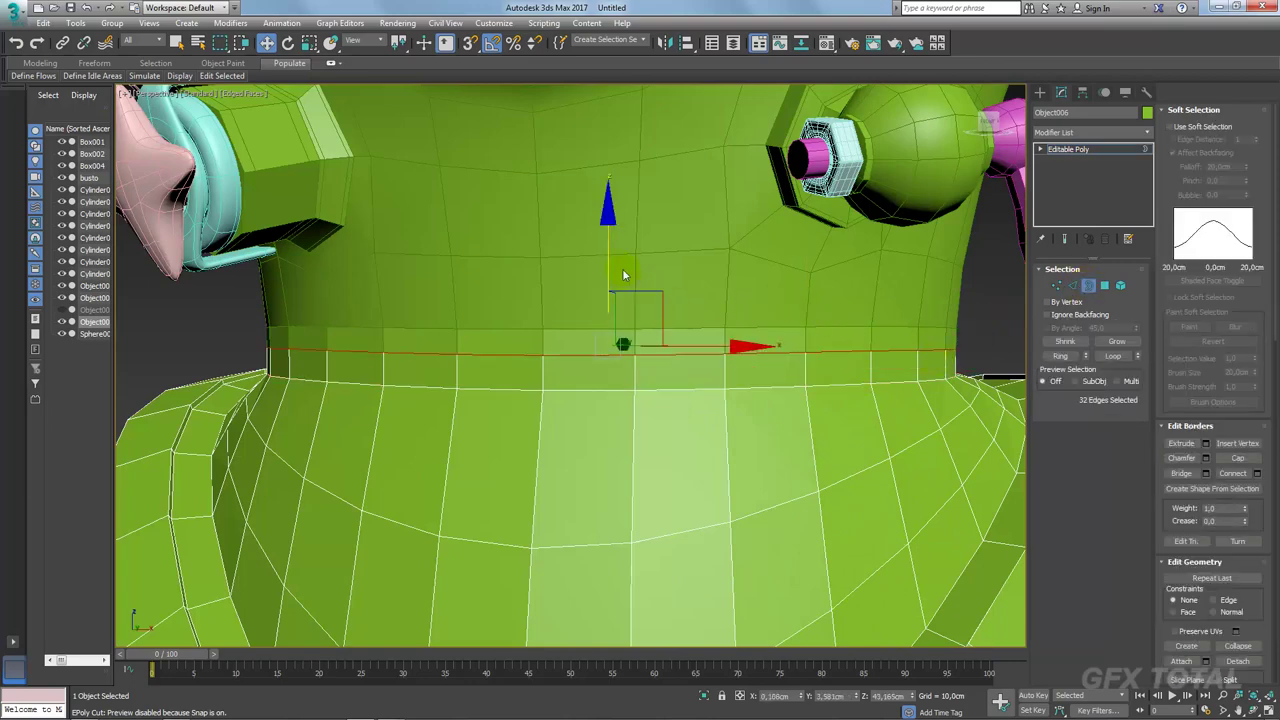
shift+drag(605, 270, 613, 268)
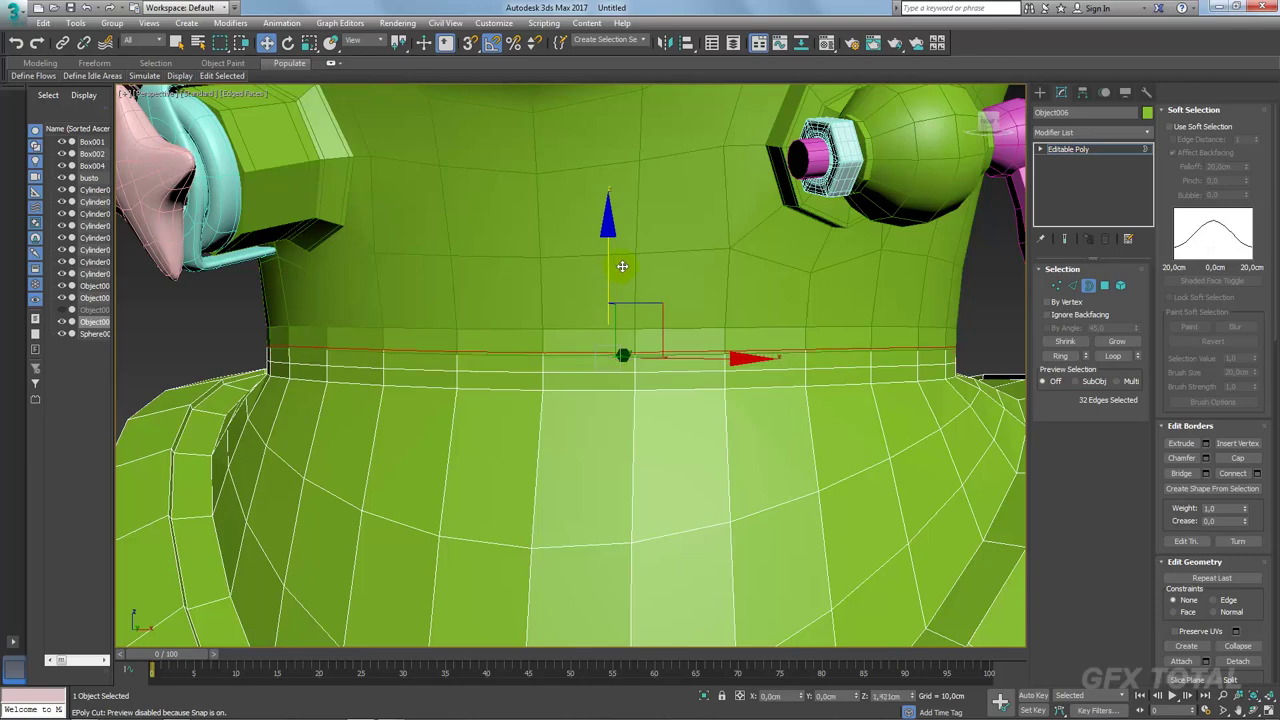
Step: Extrude the new neck strip's polygons 0.85 cm into a raised band
ctrl+click(1104, 285)
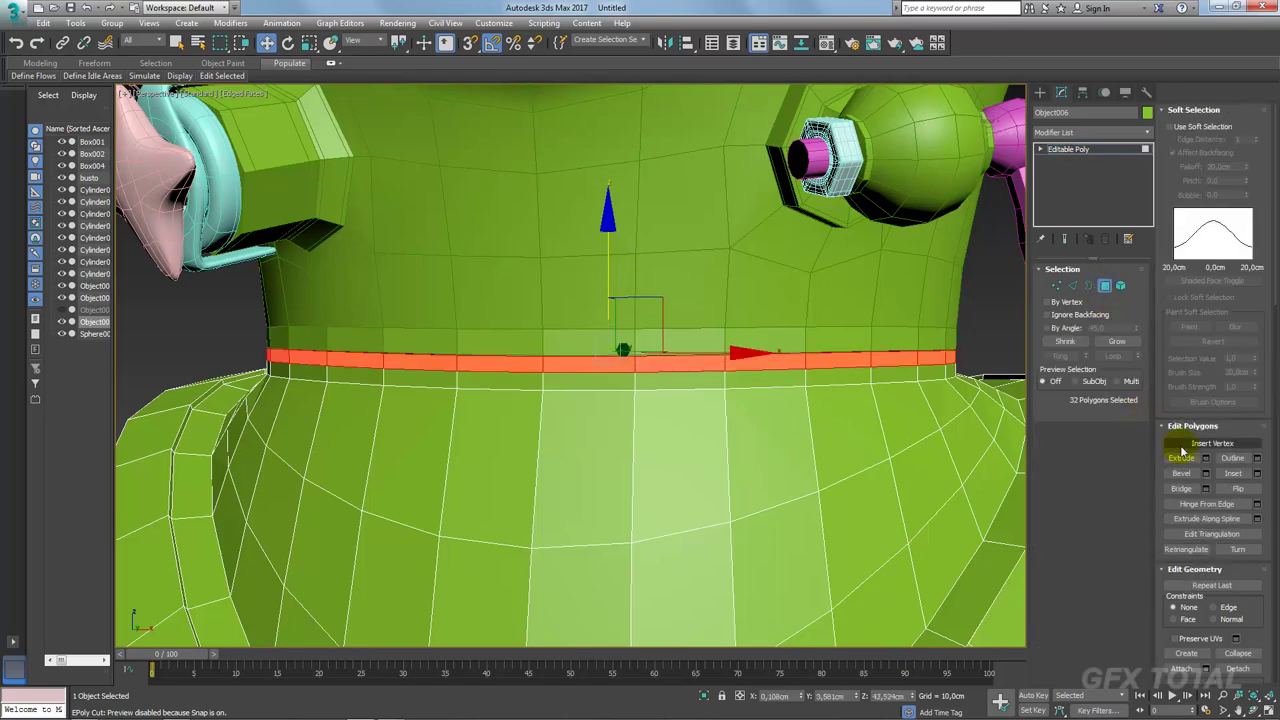
click(1205, 458)
alt+middle_drag(657, 400, 613, 413)
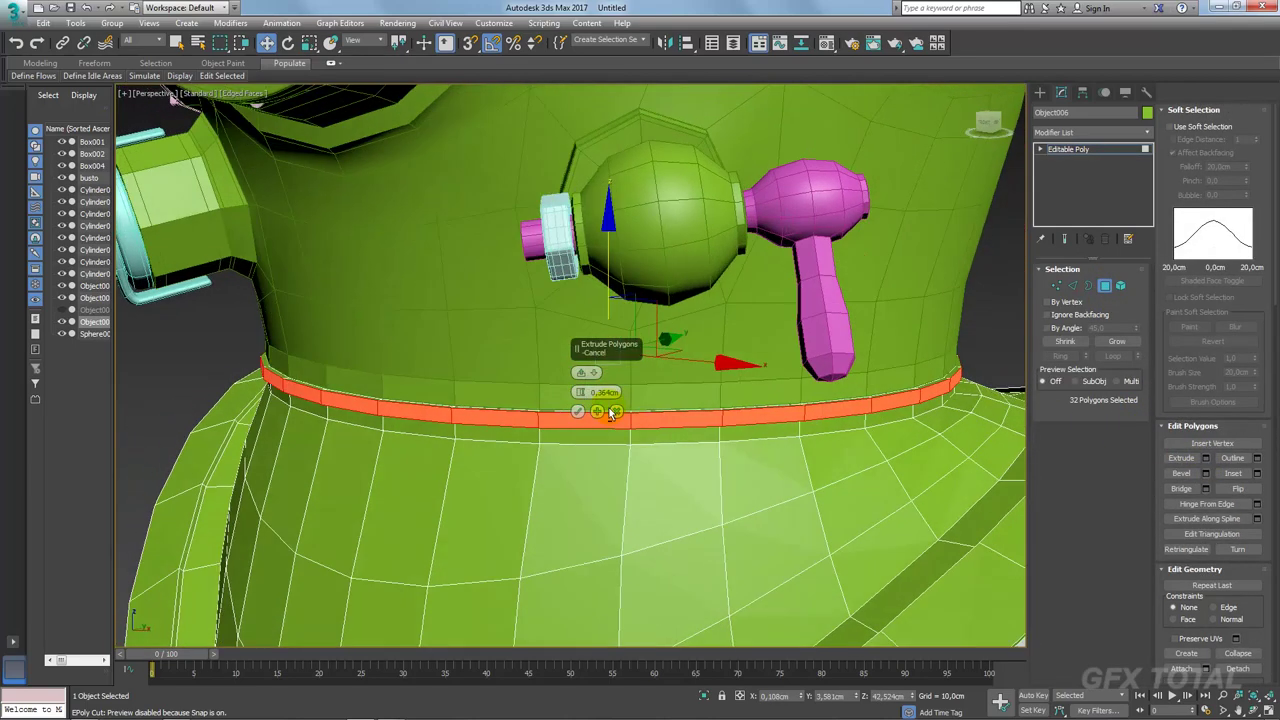
drag(579, 397, 585, 386)
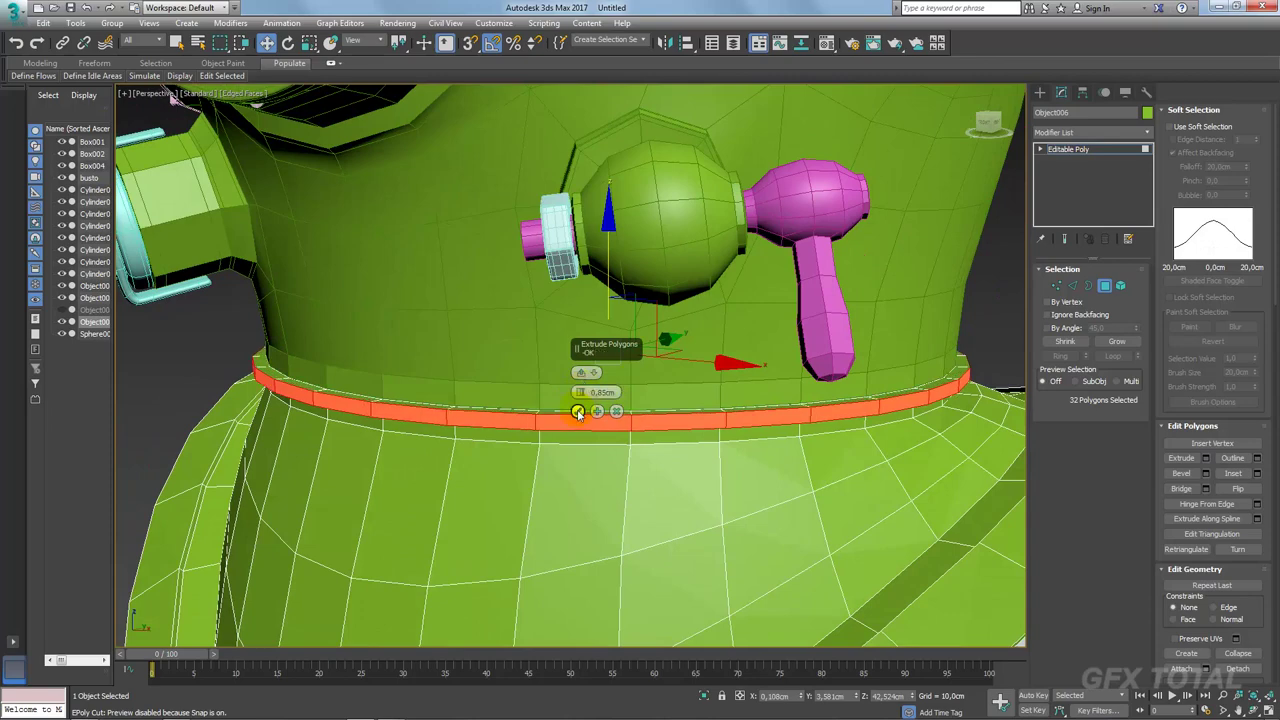
click(577, 413)
alt+middle_drag(786, 409, 811, 410)
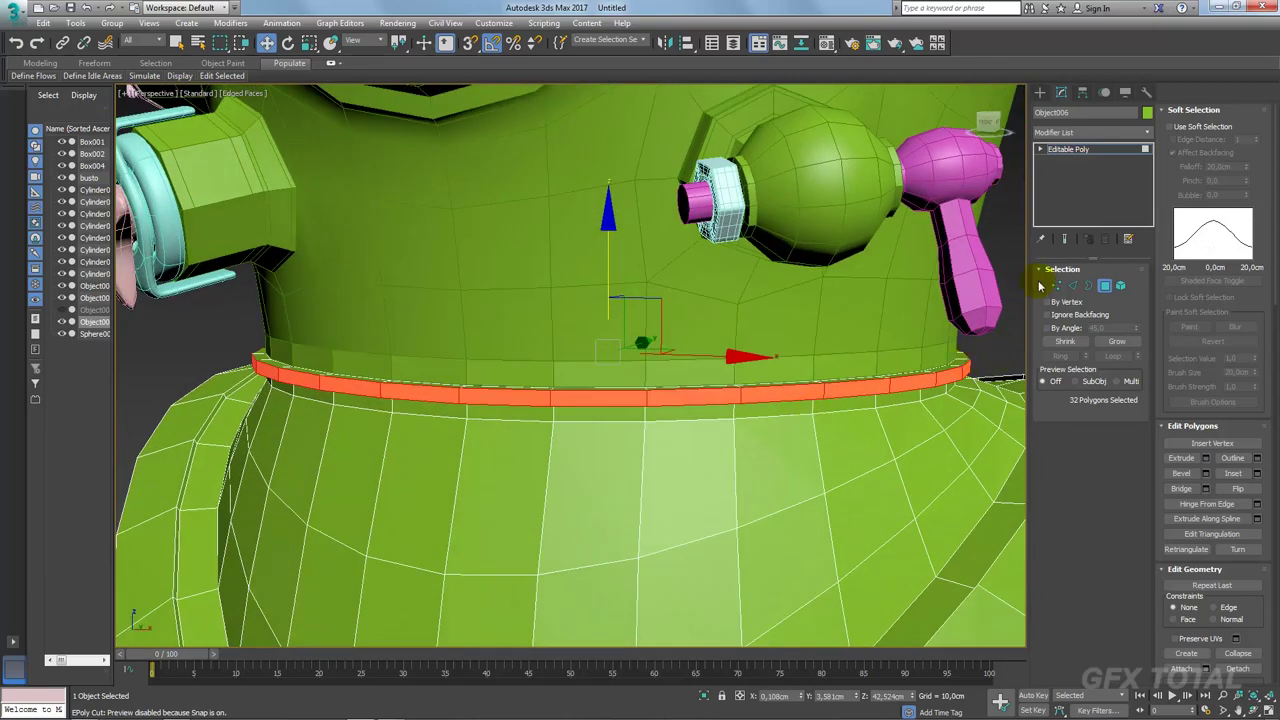
Step: Select the helmet's bottom border loop and convert it to its adjoining polygons
click(1068, 149)
alt+middle_drag(895, 360, 1005, 325)
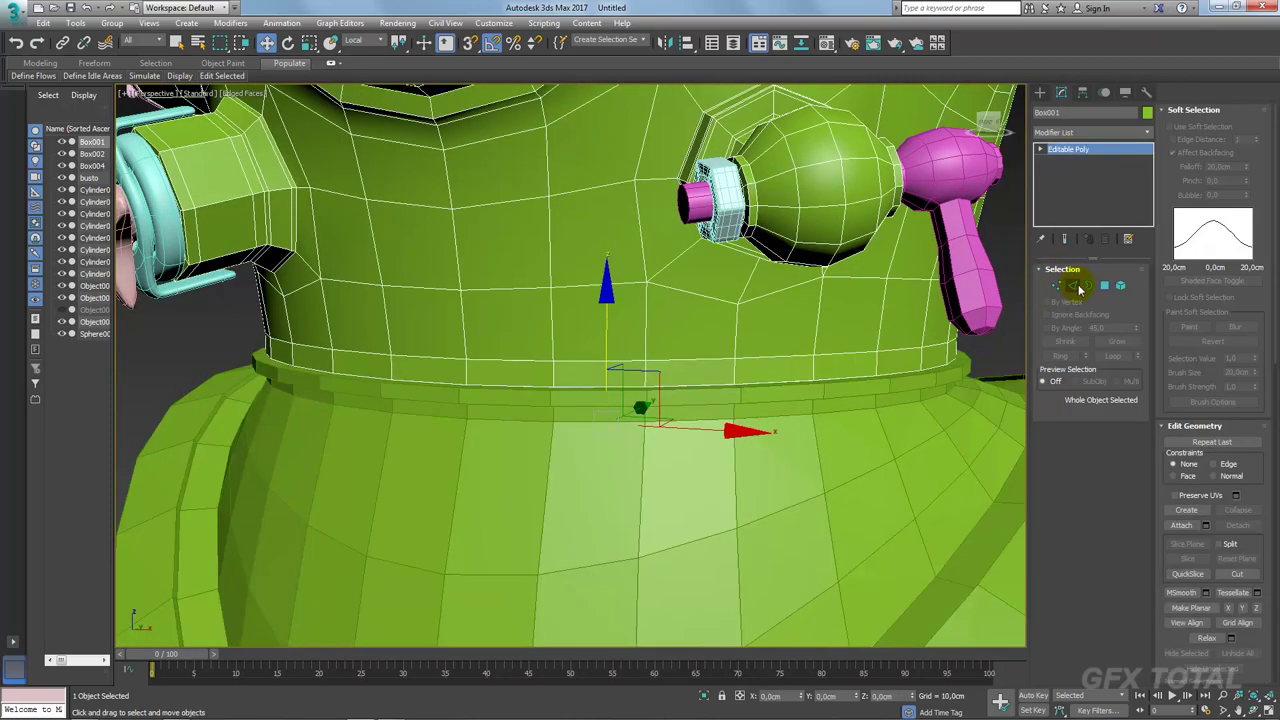
click(1085, 287)
click(1088, 287)
click(950, 359)
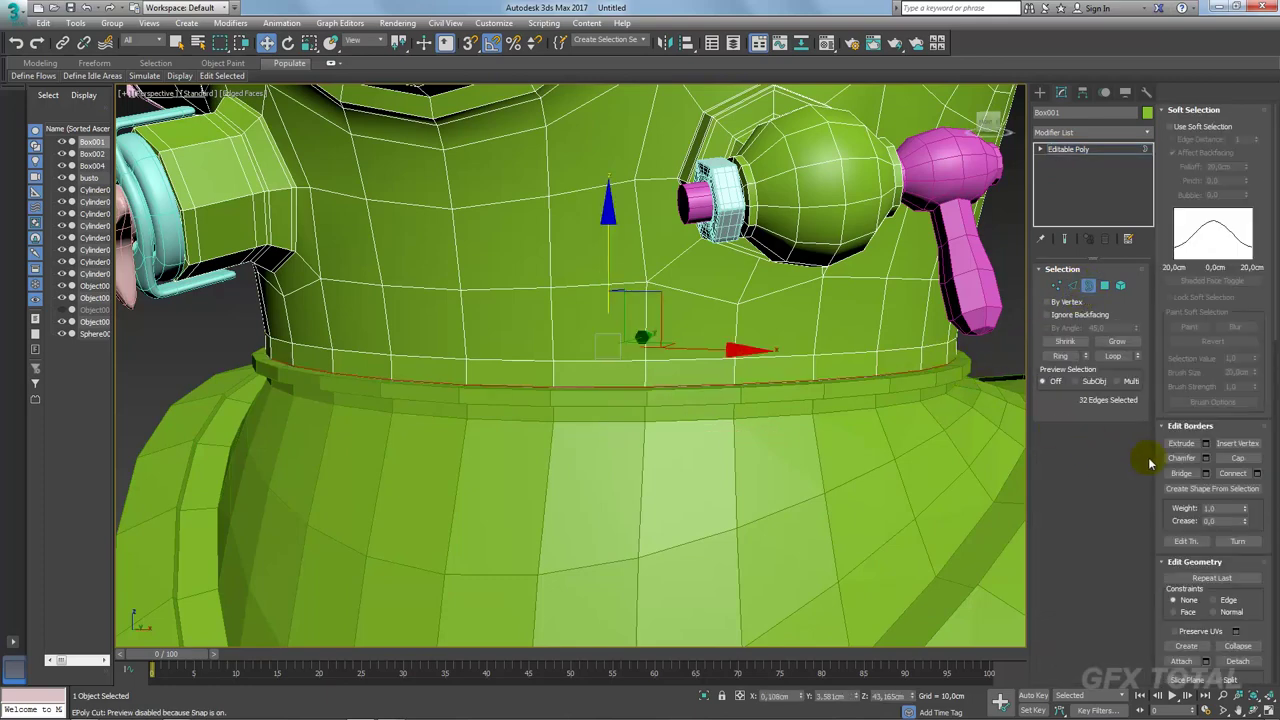
ctrl+click(1104, 286)
Step: Extrude the helmet's bottom band 0.486 cm along Local Normal
click(1205, 458)
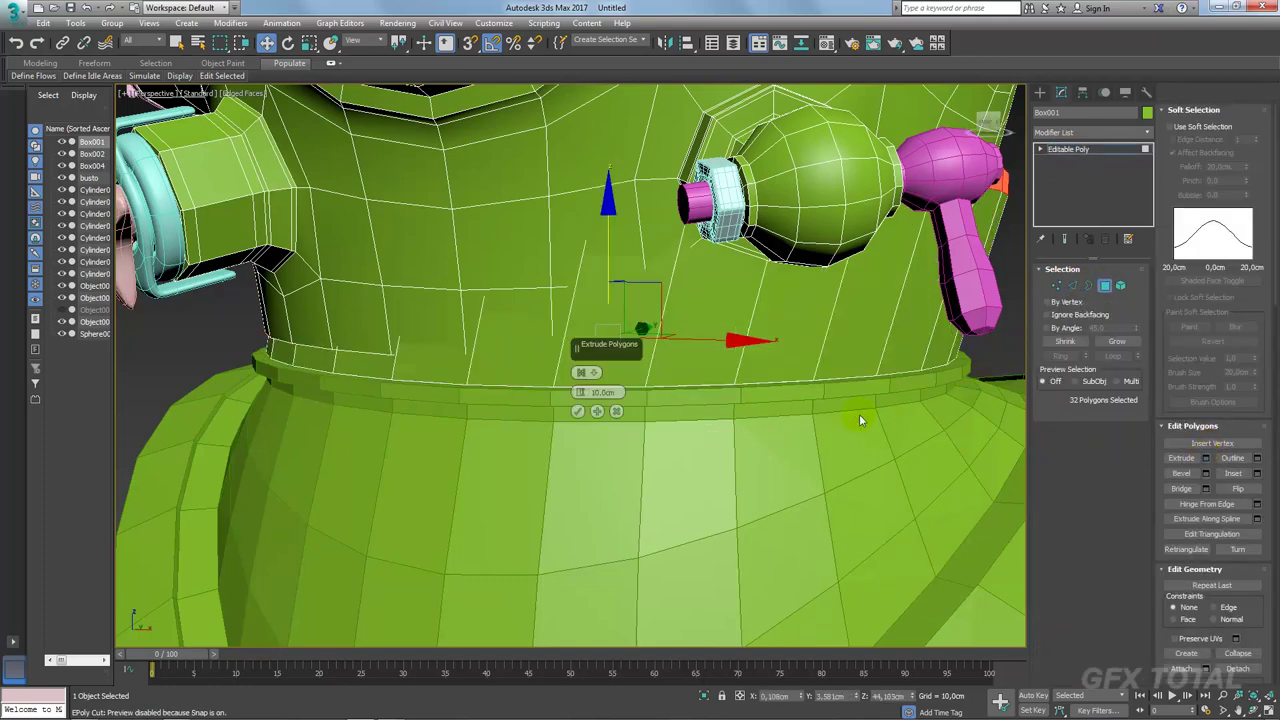
click(590, 374)
click(609, 389)
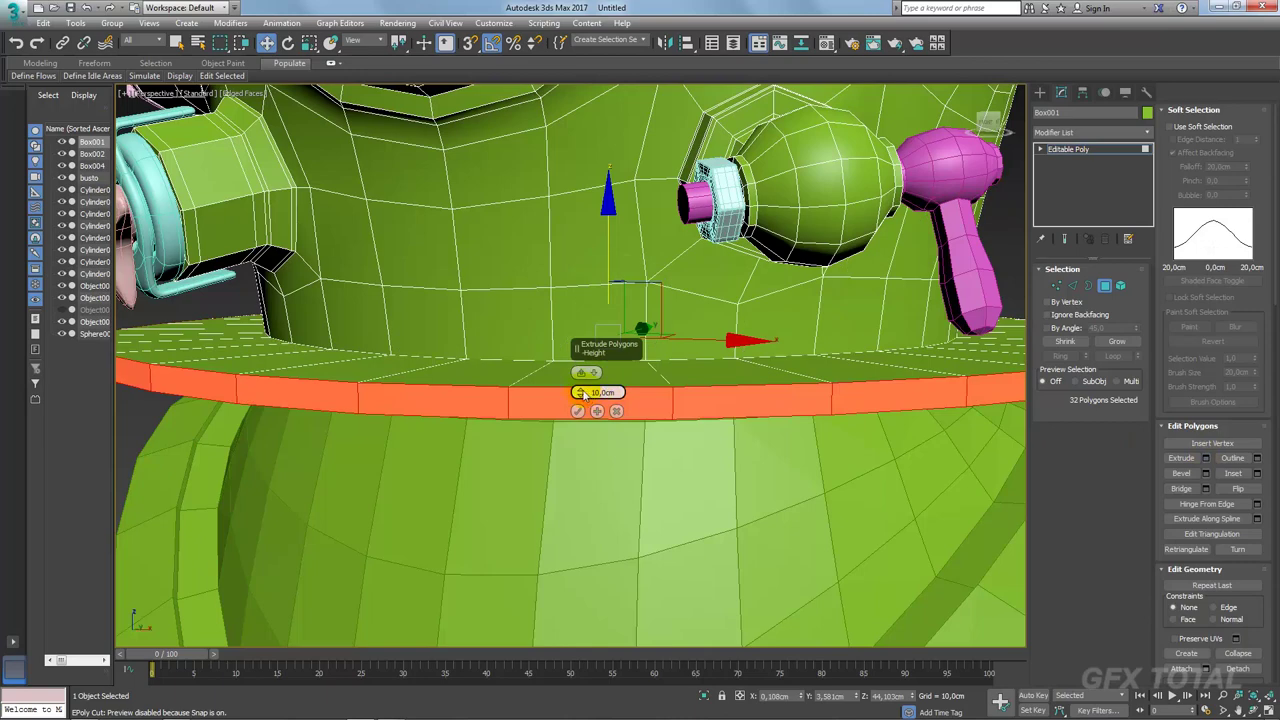
drag(582, 386, 585, 384)
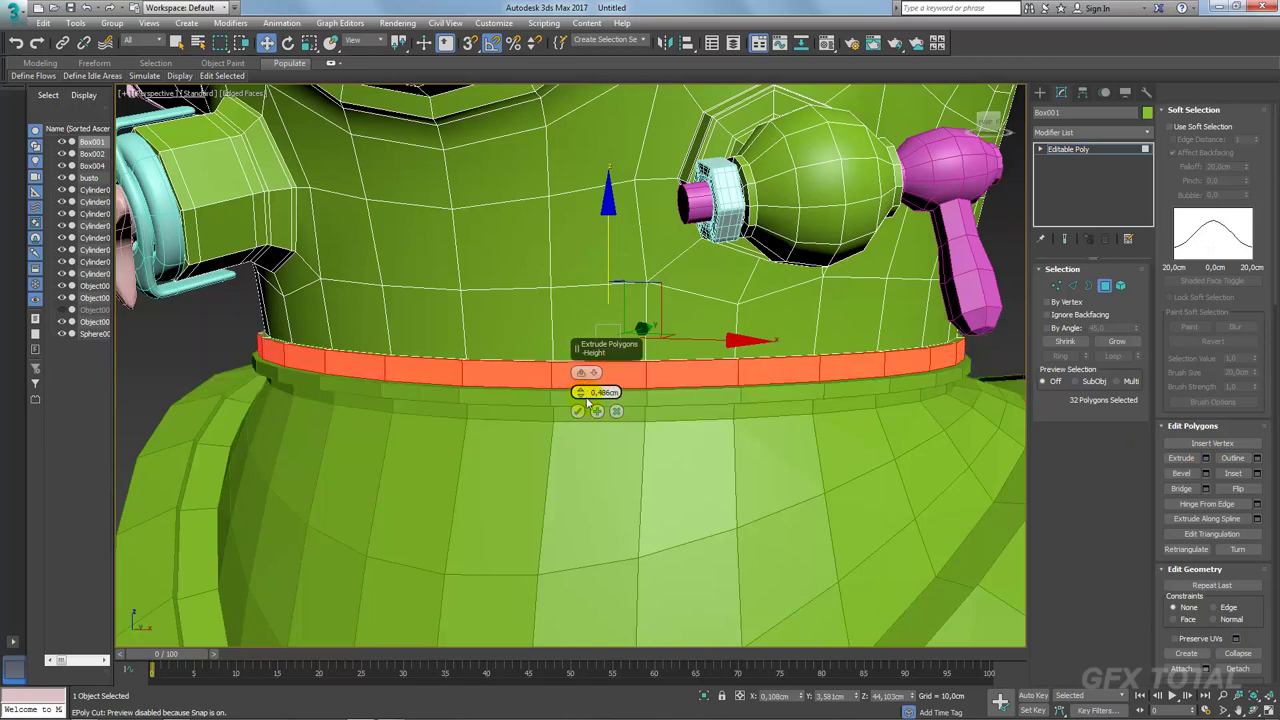
click(578, 412)
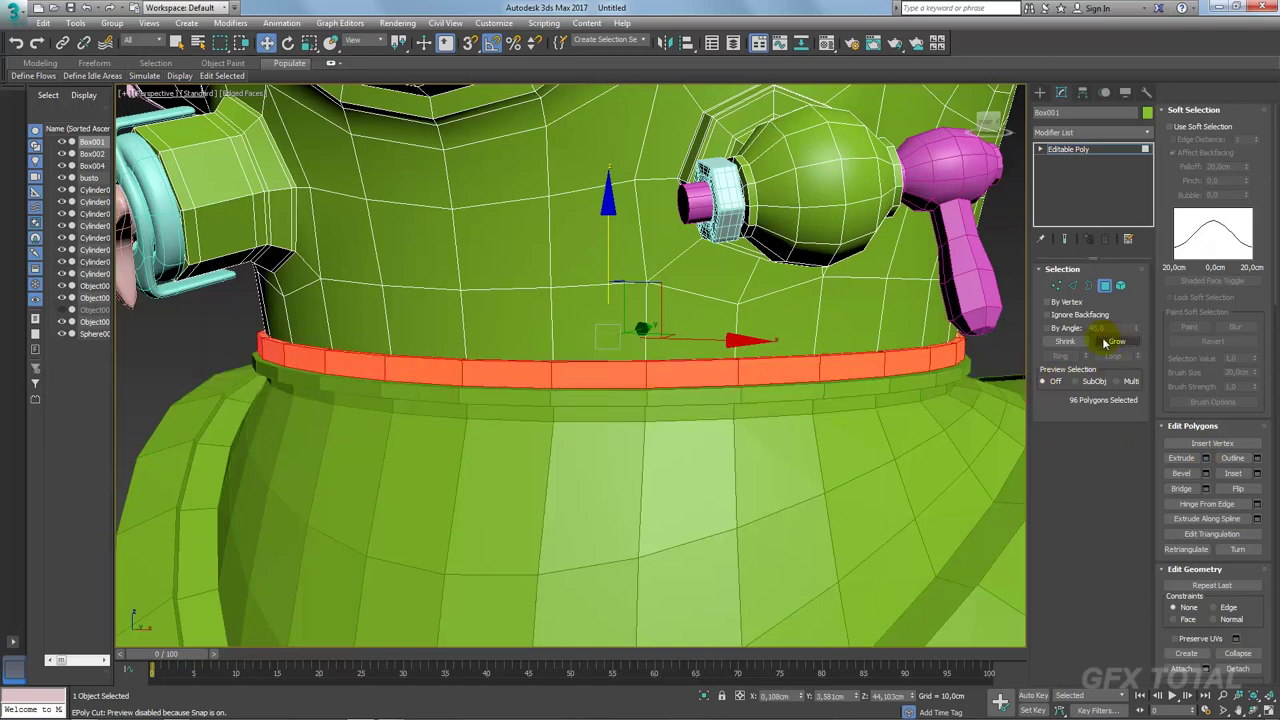
key(r)
alt+middle_drag(610, 230, 705, 235)
key(z)
alt+middle_drag(540, 371, 571, 371)
Step: Glance at the diving helmet reference photo
click(571, 371)
key(alt+Tab)
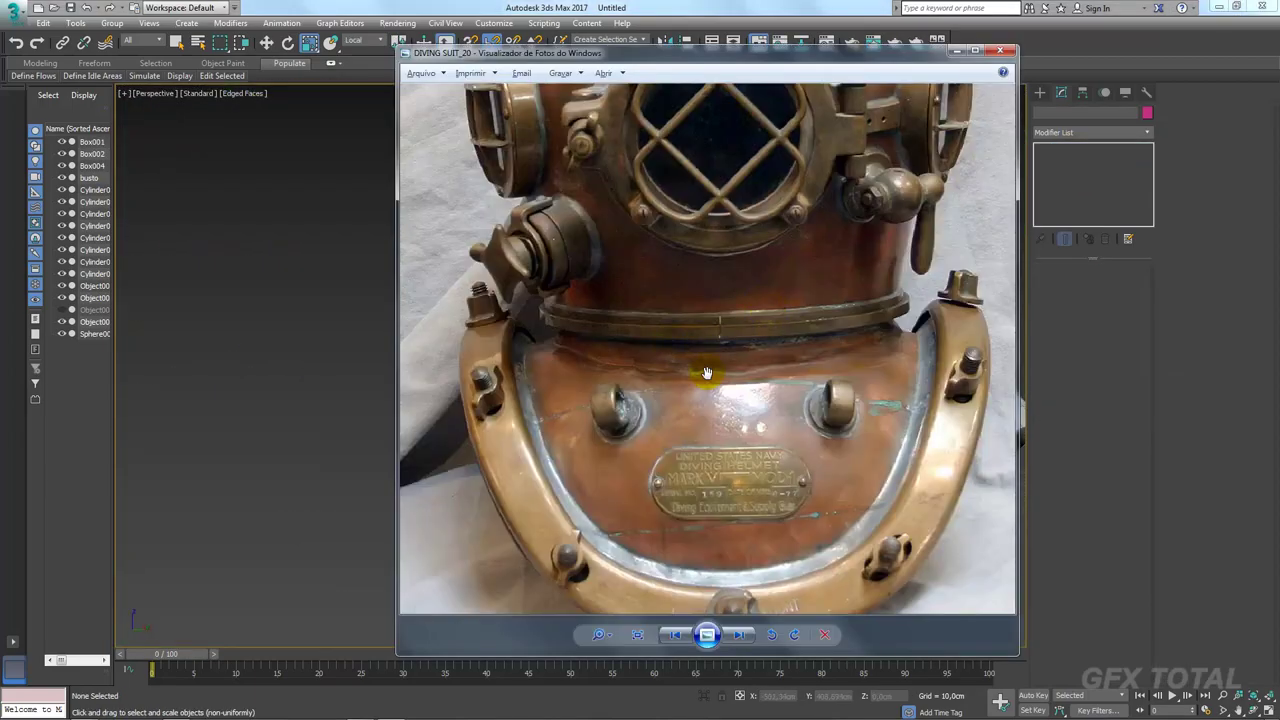
key(alt+Tab)
scroll(706, 372, up, 2)
scroll(730, 370, up, 2)
scroll(763, 367, up, 2)
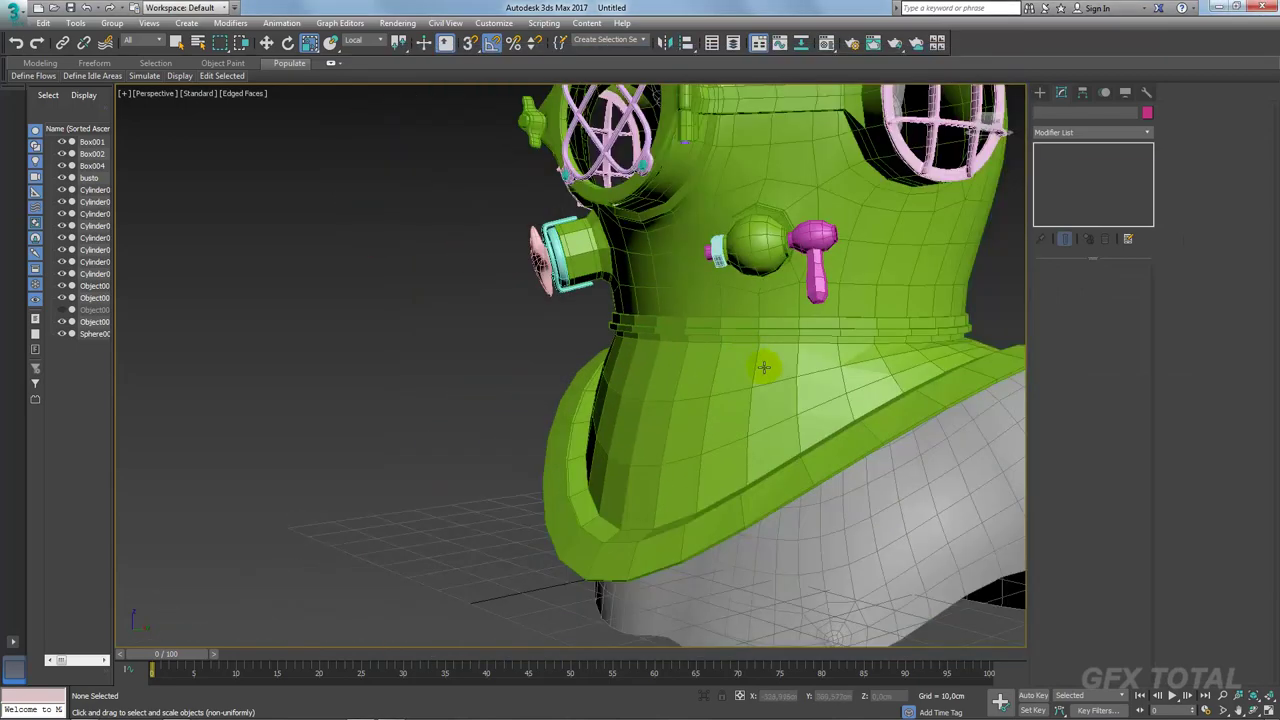
Step: Select the helmet and all its fittings and set the transform coordinates to View
click(763, 367)
scroll(677, 391, down, 1)
scroll(677, 391, down, 3)
scroll(600, 330, down, 2)
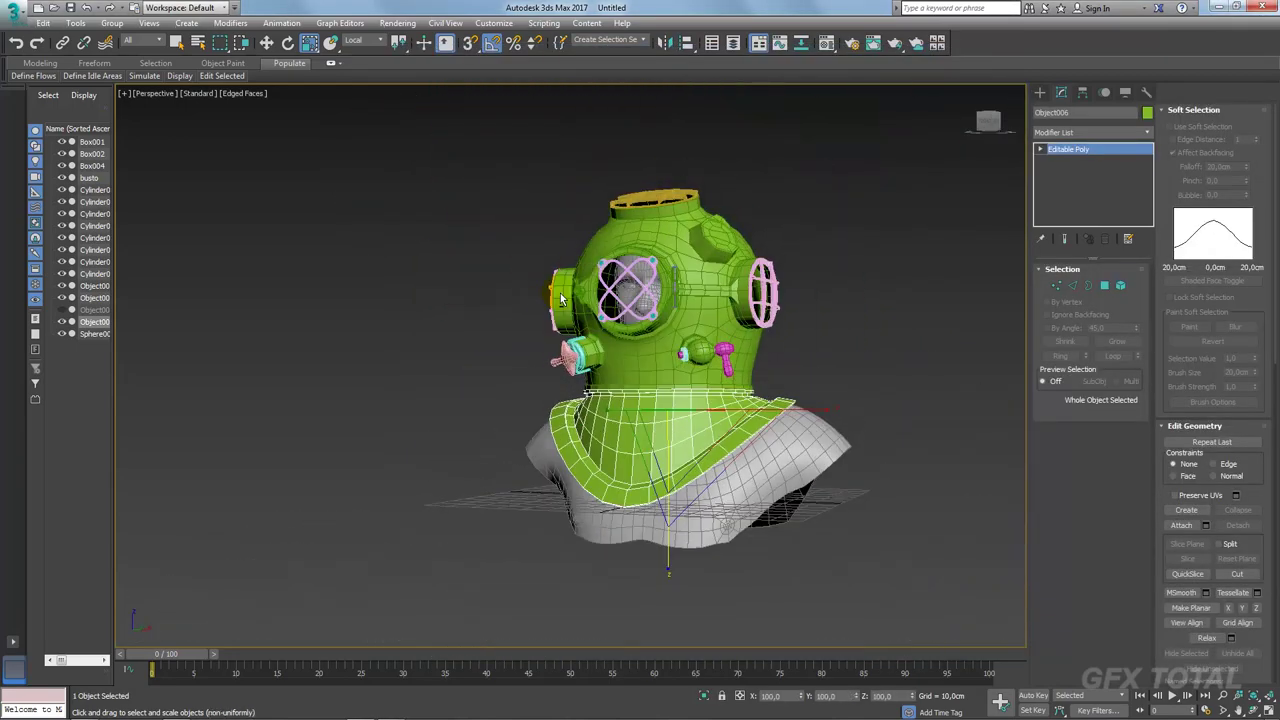
alt+middle_drag(560, 298, 530, 268)
drag(833, 381, 830, 378)
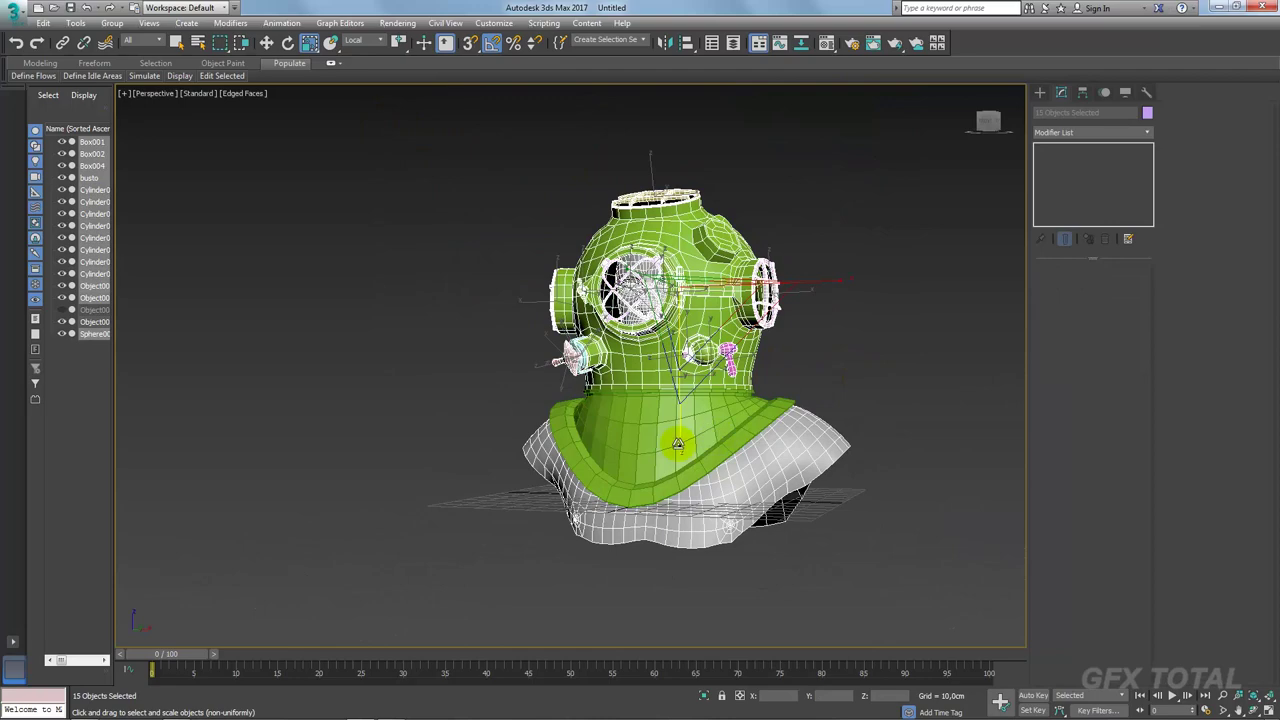
key(w)
alt+middle_drag(677, 443, 650, 400)
click(367, 40)
click(365, 50)
Step: Raise the selected helmet parts slightly and remove the head from the selection
scroll(624, 234, up, 3)
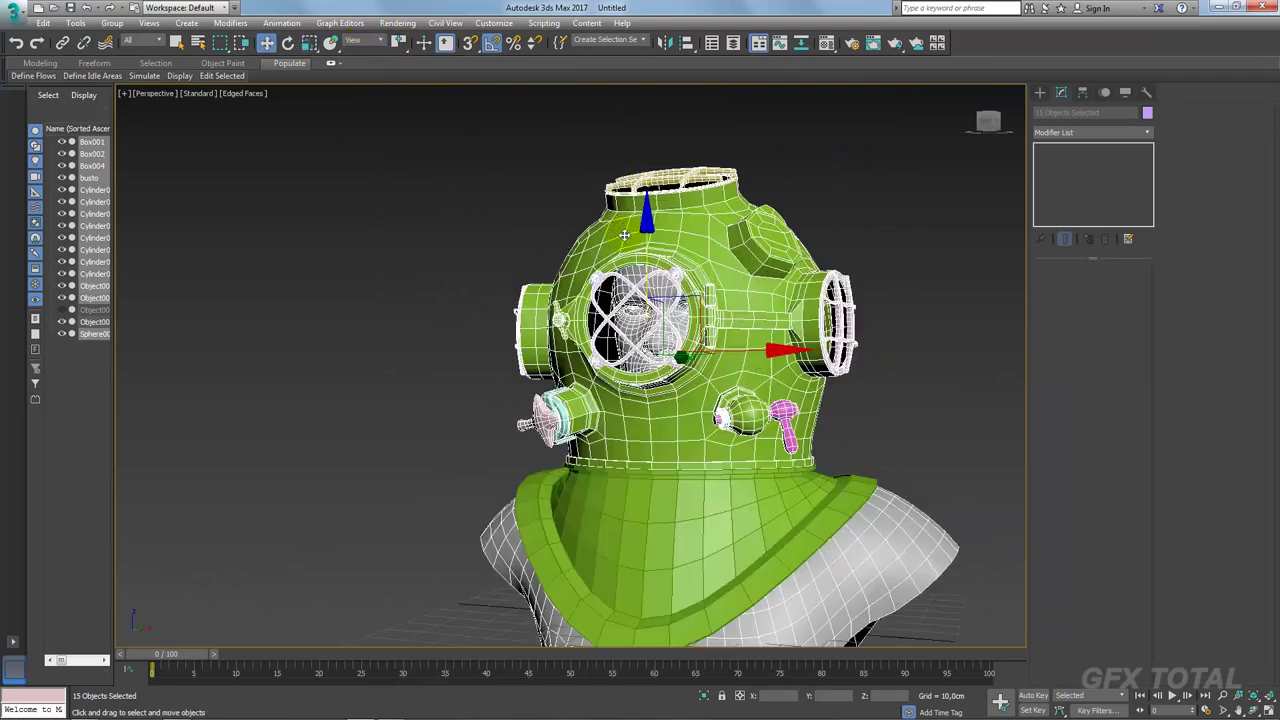
scroll(624, 236, up, 1)
scroll(626, 250, up, 1)
scroll(652, 266, up, 1)
scroll(655, 262, up, 1)
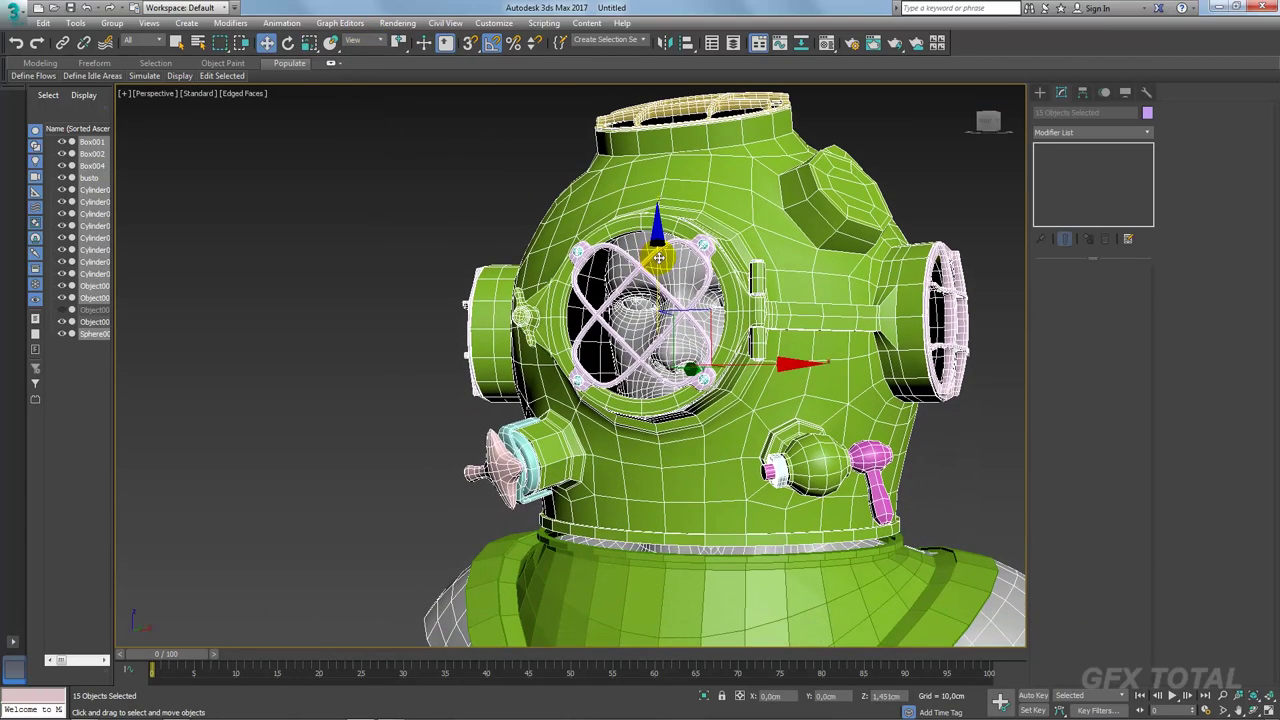
middle_drag(659, 257, 660, 265)
alt+click(662, 320)
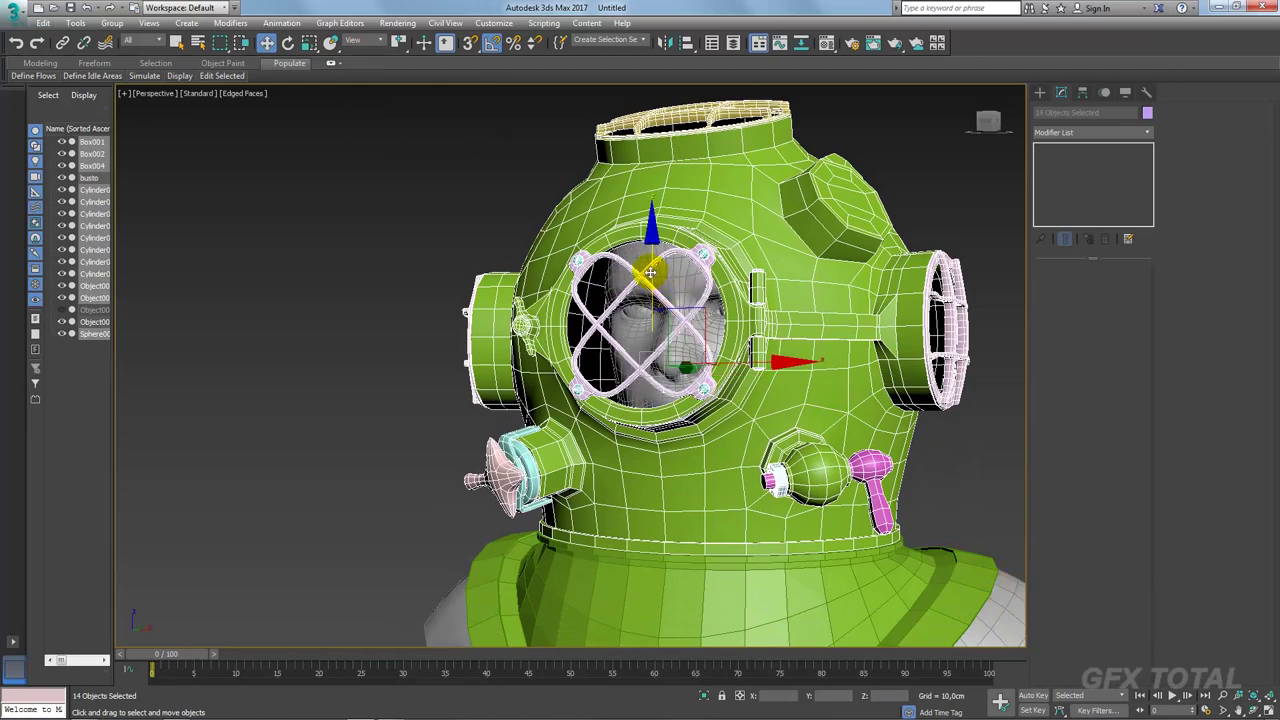
middle_drag(656, 262, 660, 147)
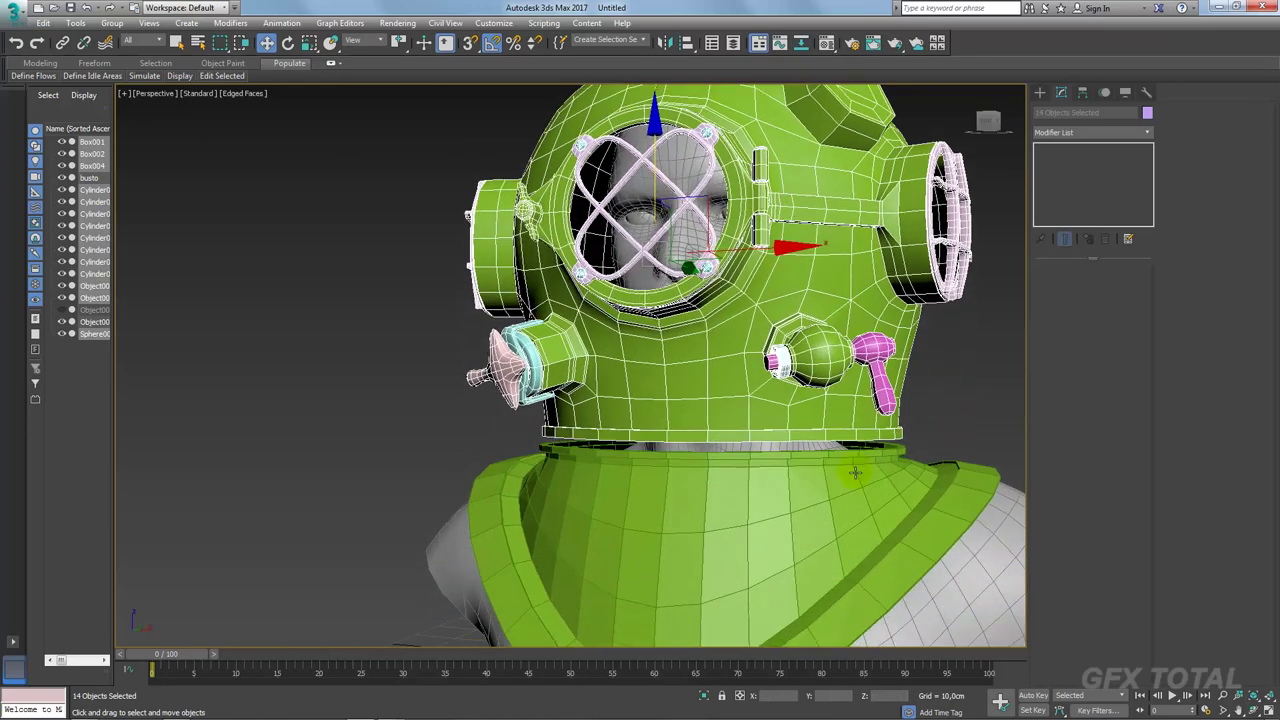
scroll(855, 473, up, 2)
Step: Grow the breastplate's neck rim faces, raise them about 0.737 cm, then shrink twice
click(851, 466)
click(1089, 286)
drag(975, 403, 912, 453)
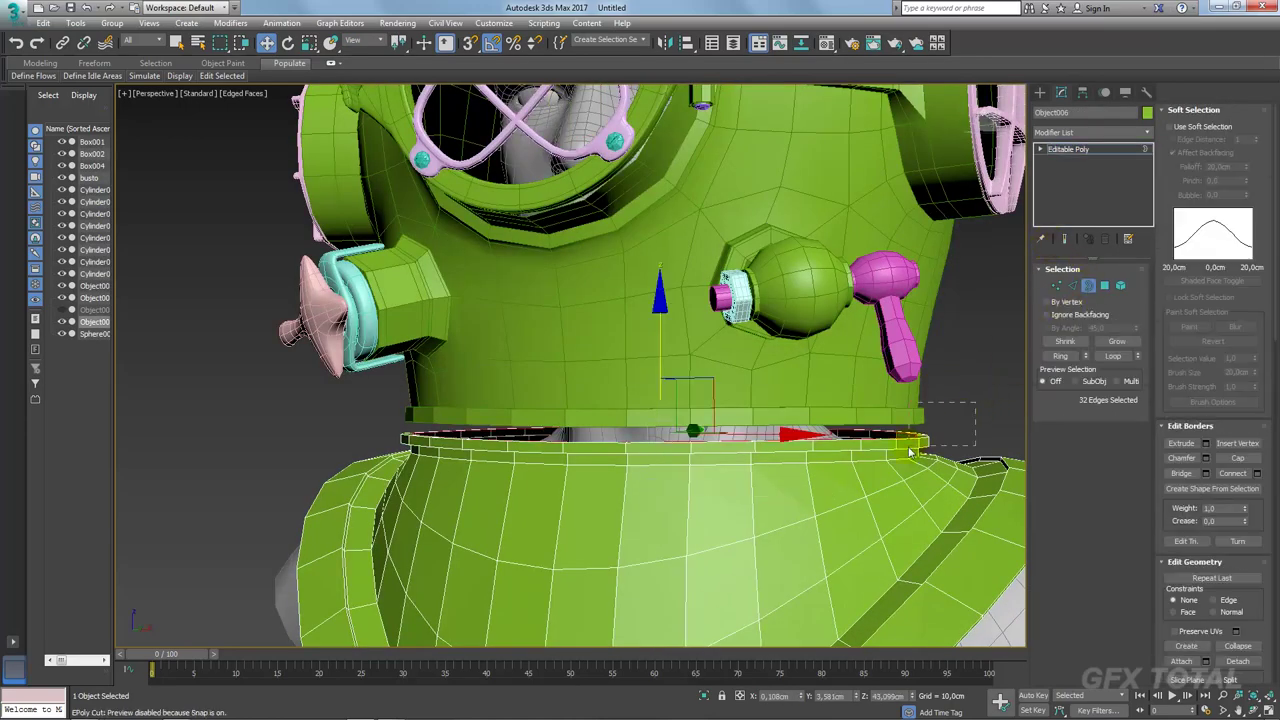
key(4)
click(1116, 341)
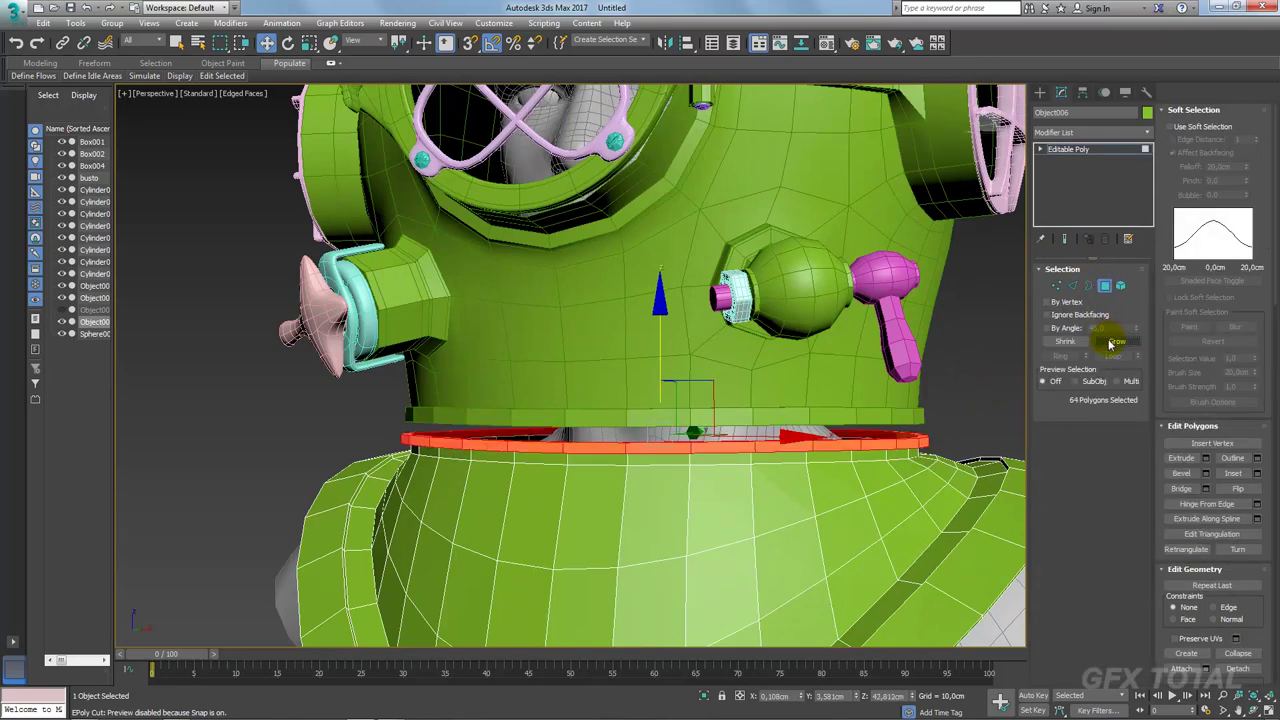
drag(659, 345, 659, 340)
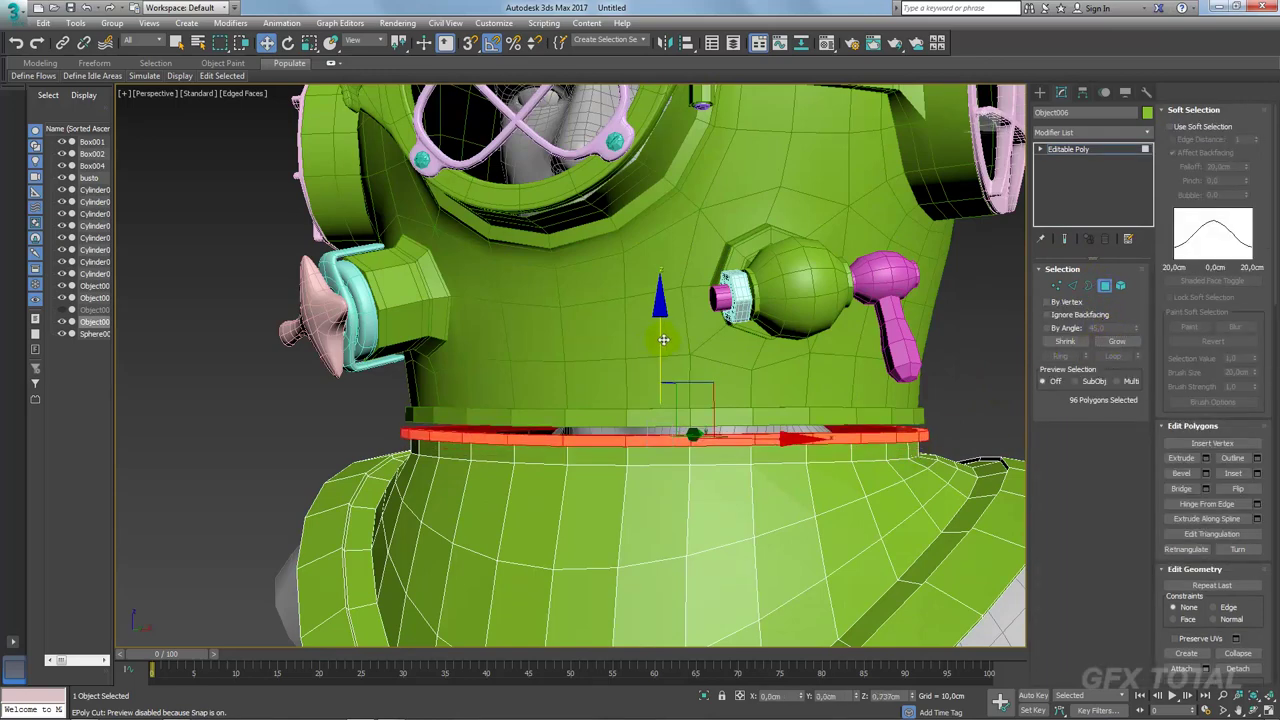
click(1064, 342)
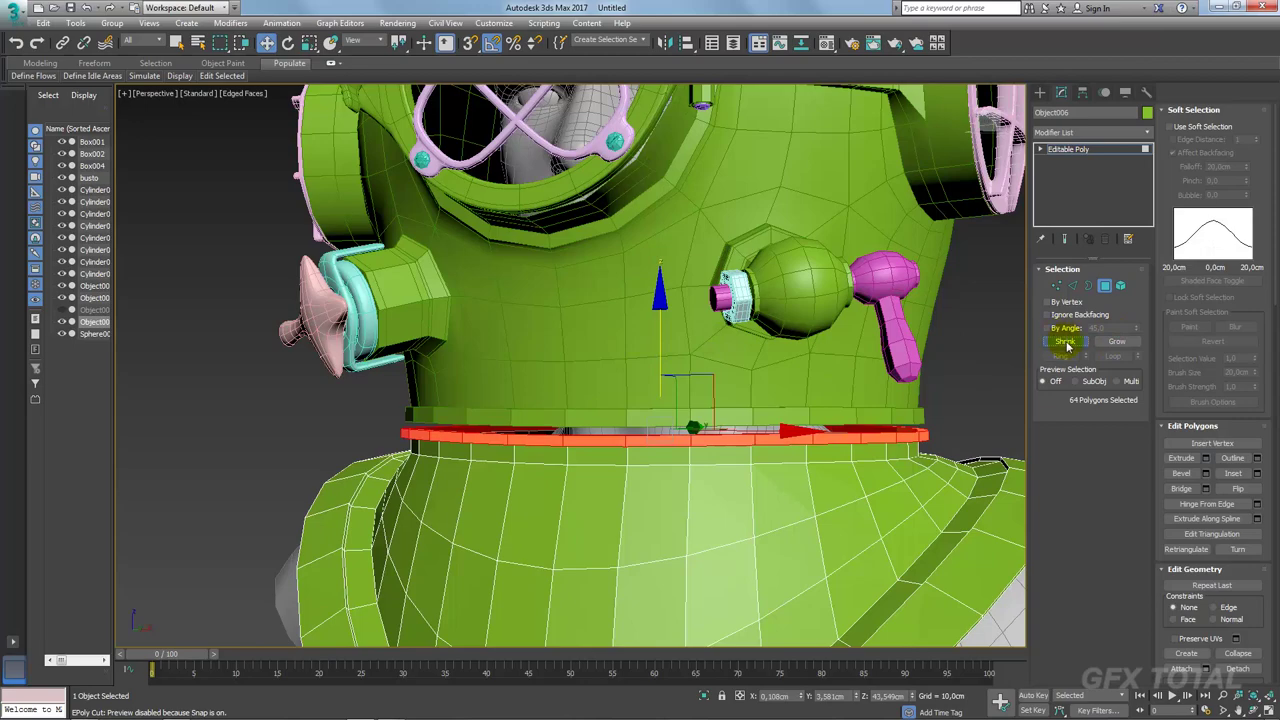
click(1064, 342)
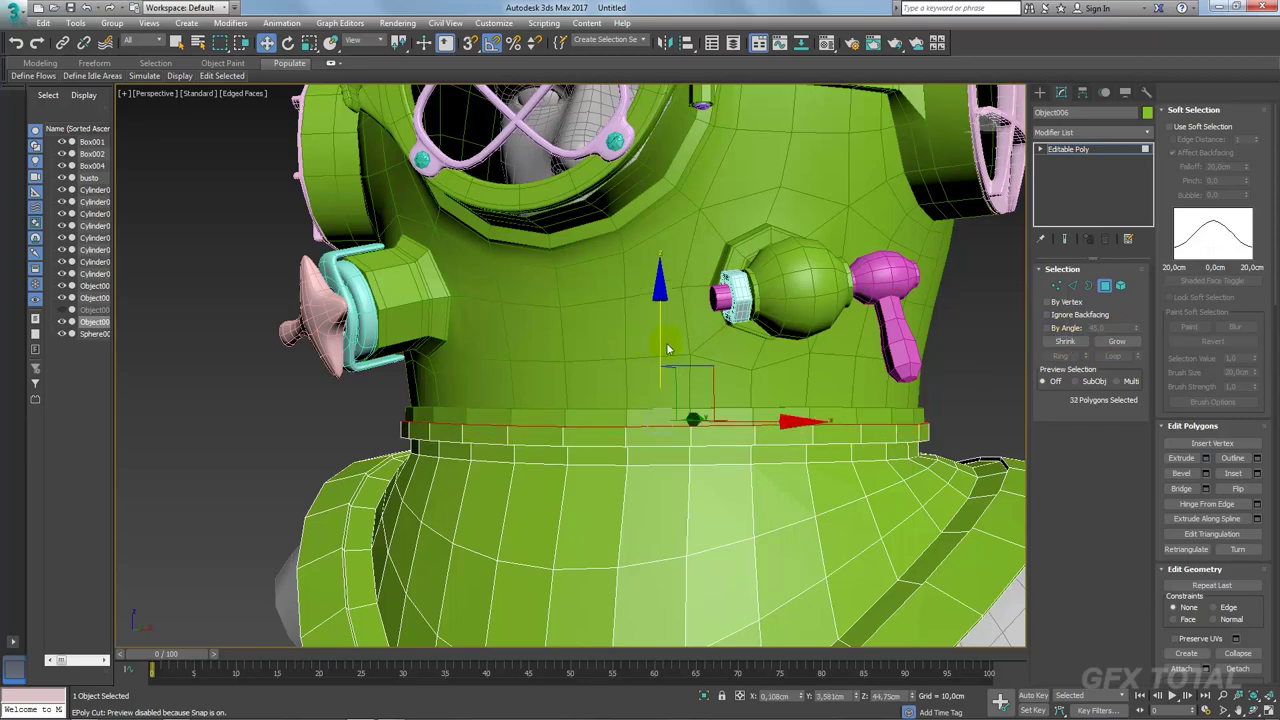
Step: View the bust from three-quarters and switch to the helmet reference photo
scroll(666, 342, down, 5)
mouse_move(746, 358)
alt+middle_down()
mouse_move(802, 358)
mouse_move(794, 342)
alt+middle_up()
key(alt+Tab)
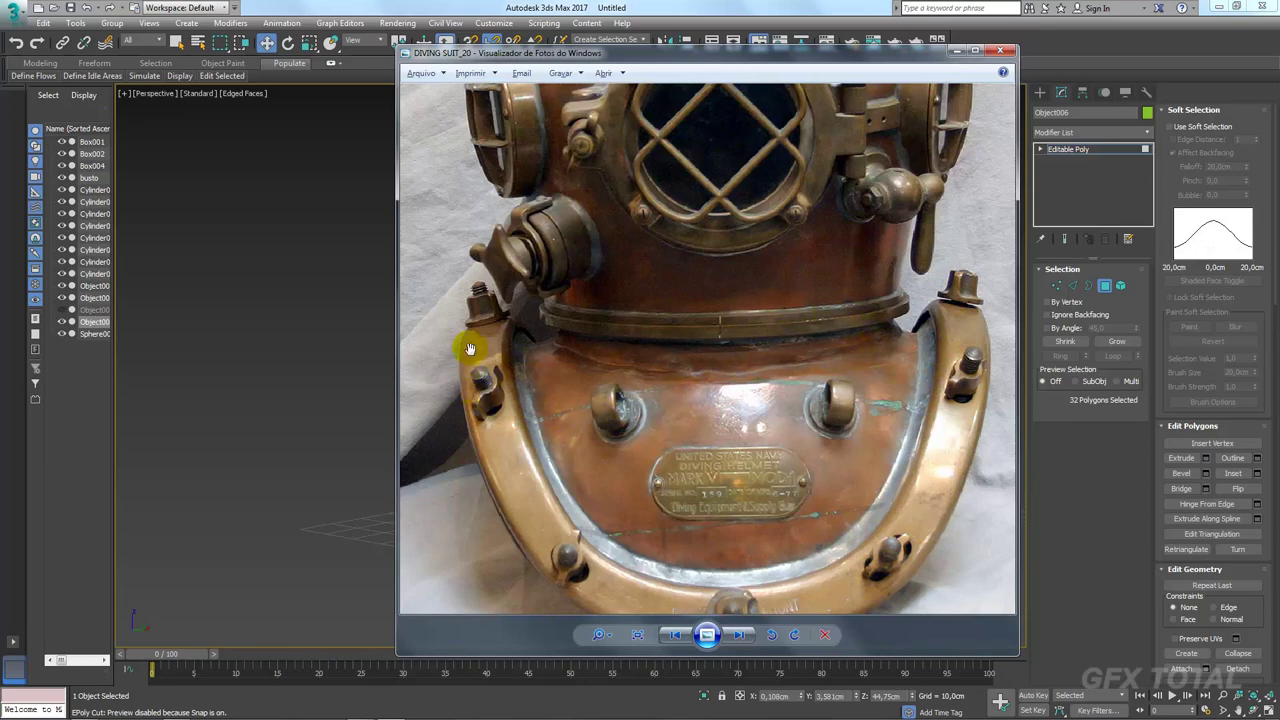
Step: Compare the helmet's front view with the reference photo and start a Standard Primitives cylinder
key(alt+Tab)
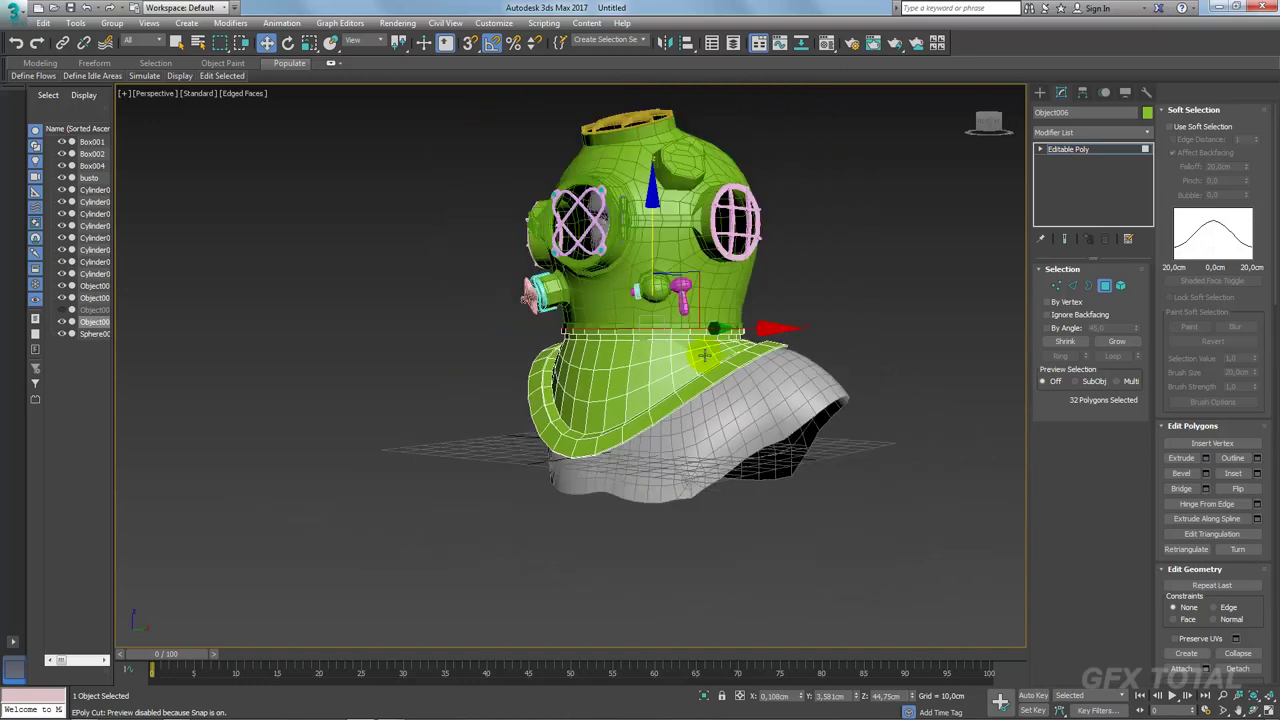
alt+middle_drag(894, 343, 905, 475)
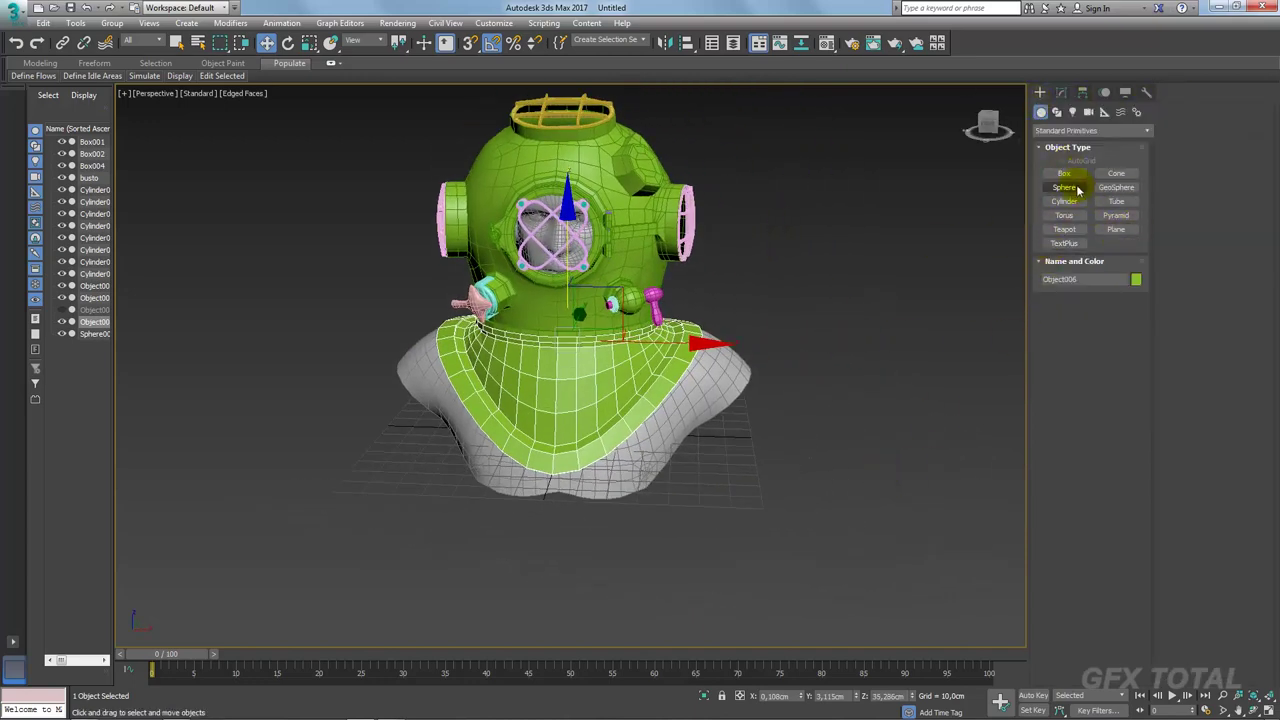
key(alt+Tab)
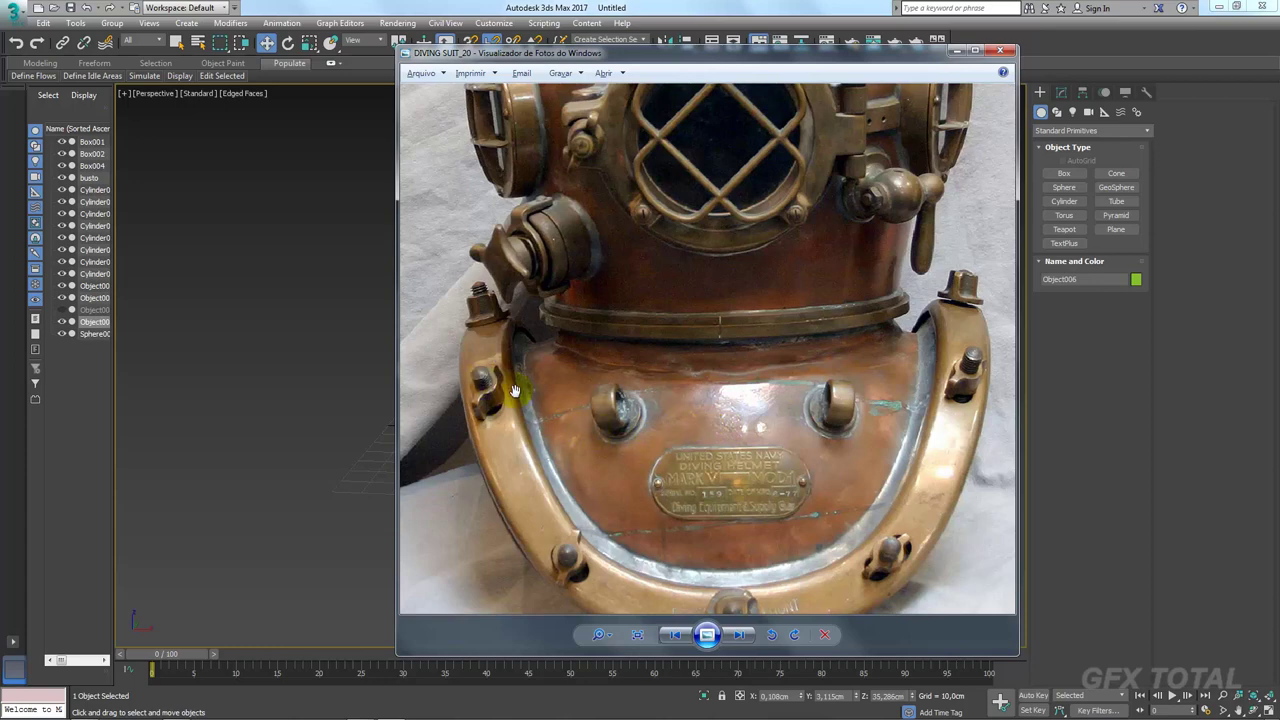
click(1095, 219)
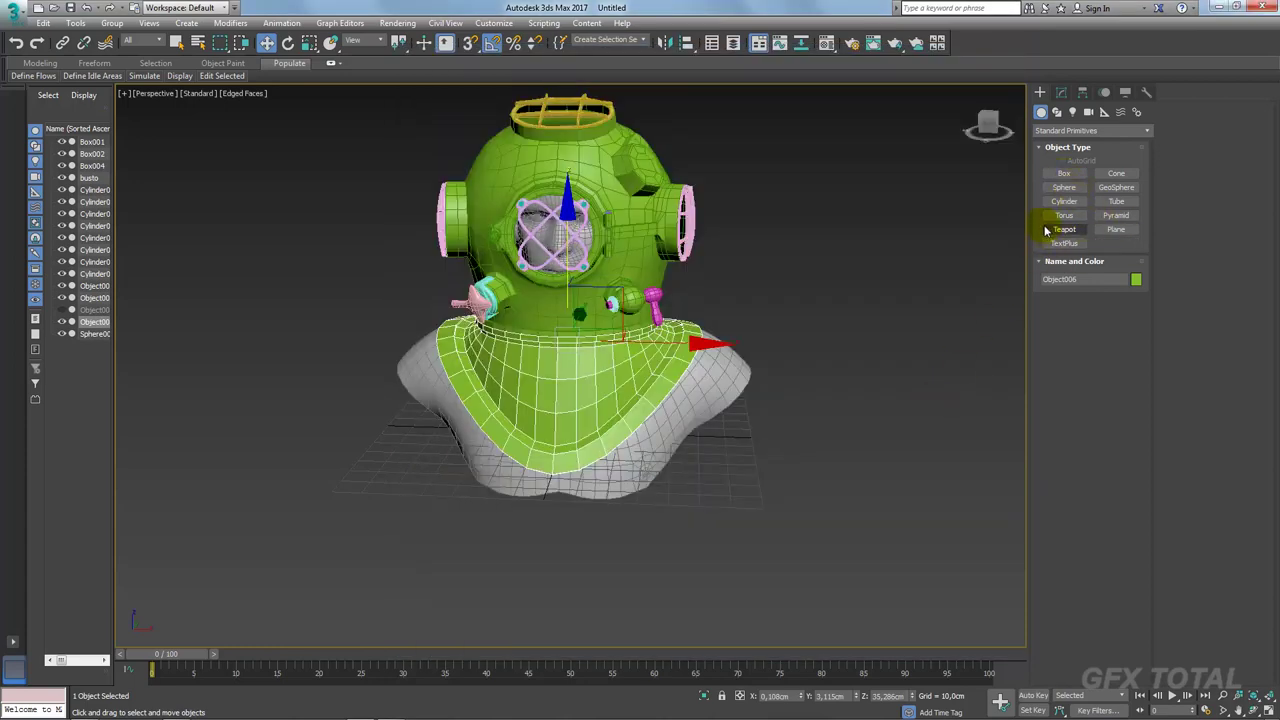
click(1067, 205)
Step: Draw Cylinder012 beside the bust with radius 4,013 cm, height 6,368 cm and 10 sides
drag(812, 498, 826, 502)
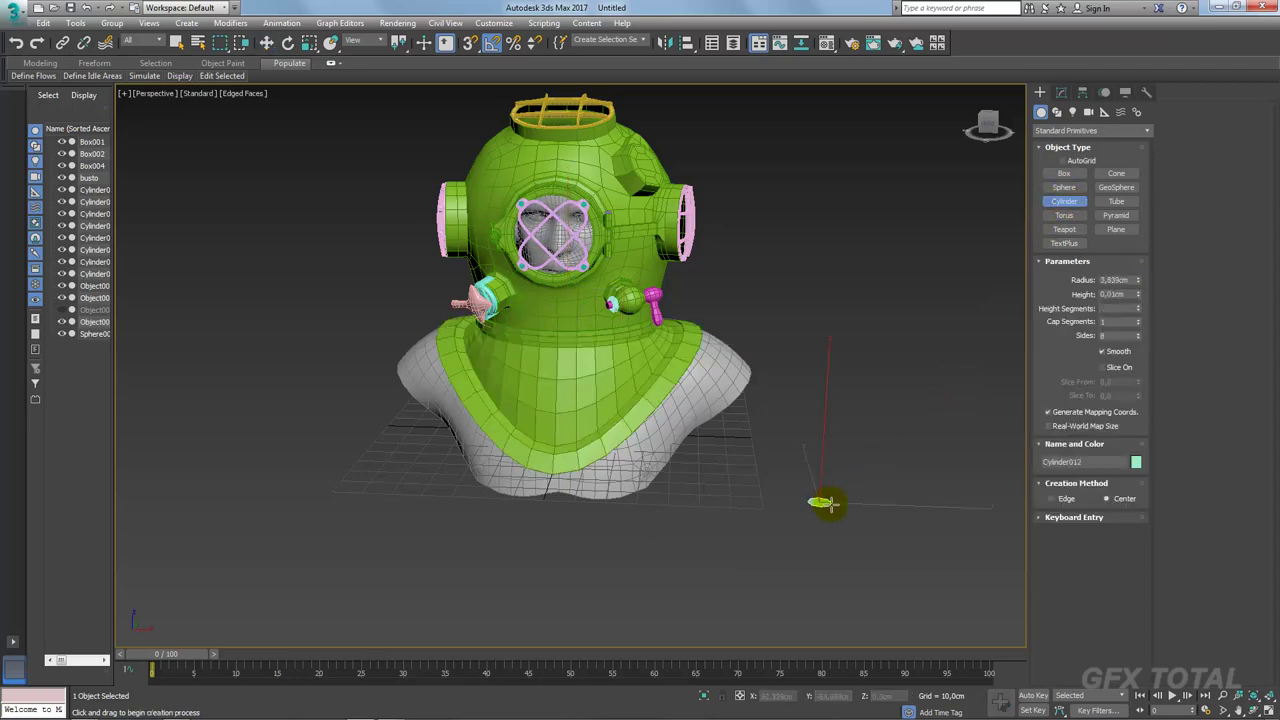
click(836, 490)
right_click(838, 490)
scroll(838, 490, up, 3)
scroll(838, 490, up, 2)
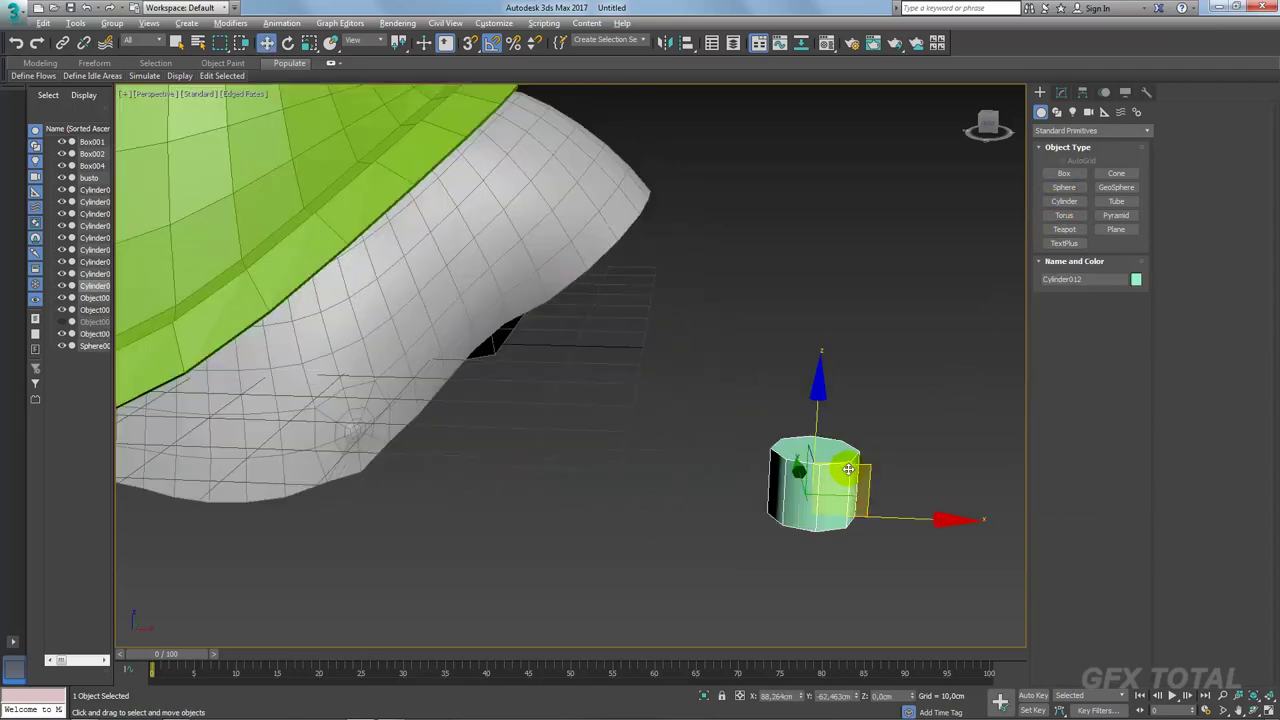
scroll(838, 490, up, 3)
scroll(838, 490, up, 2)
click(1062, 92)
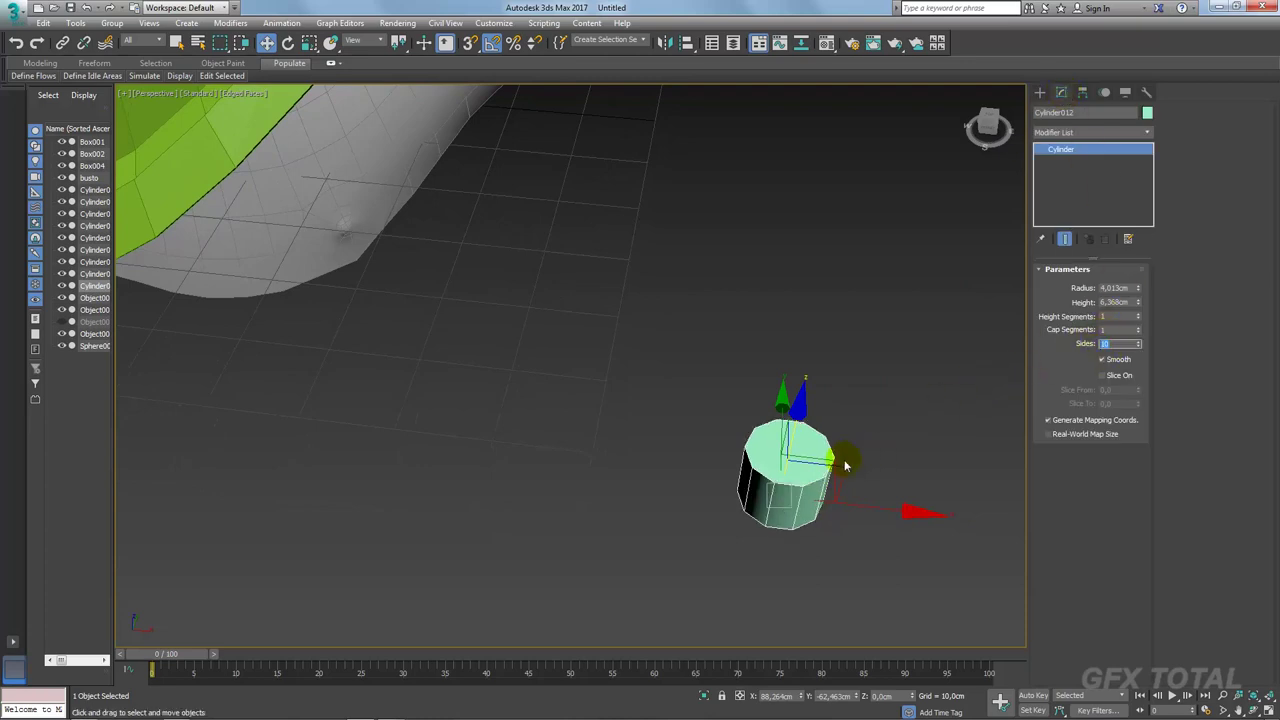
mouse_move(846, 463)
alt+middle_down()
mouse_move(834, 468)
mouse_move(838, 432)
alt+middle_up()
Step: Clone the cylinder directly below the original and compare it with the reference photo
shift+drag(790, 418, 788, 528)
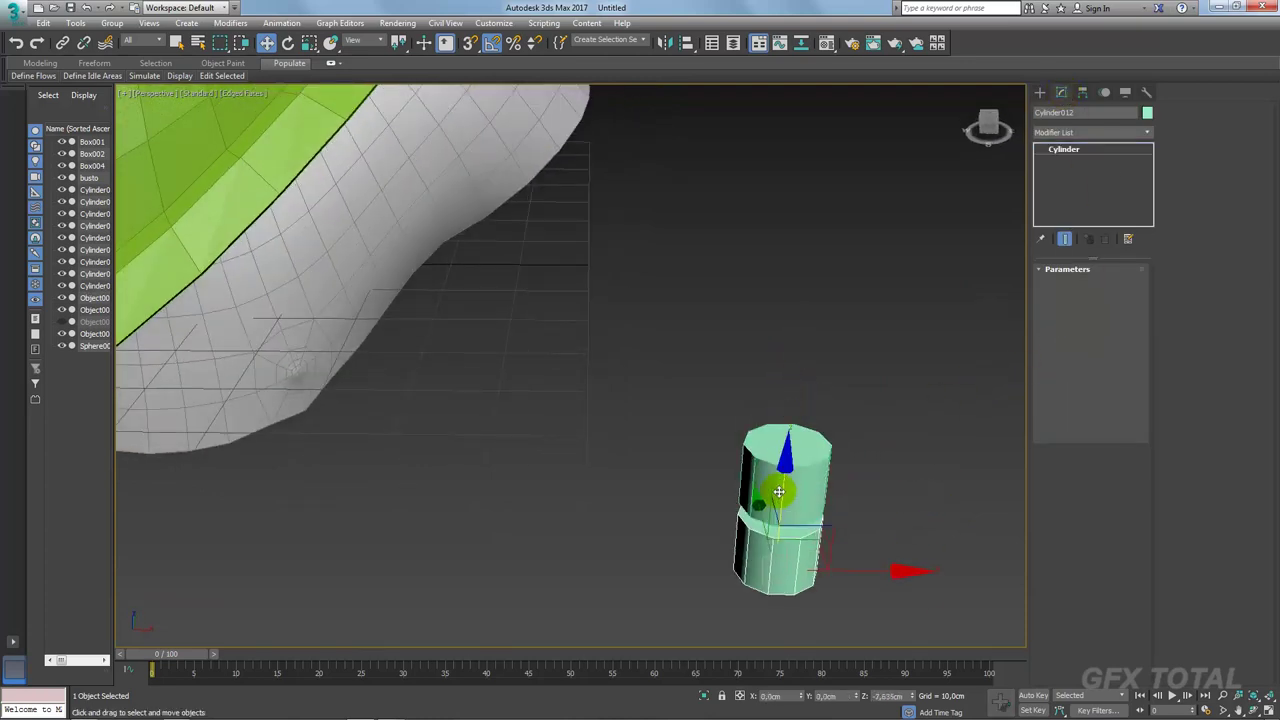
click(640, 421)
mouse_move(799, 466)
alt+middle_down()
mouse_move(823, 457)
mouse_move(786, 371)
alt+middle_up()
key(alt+Tab)
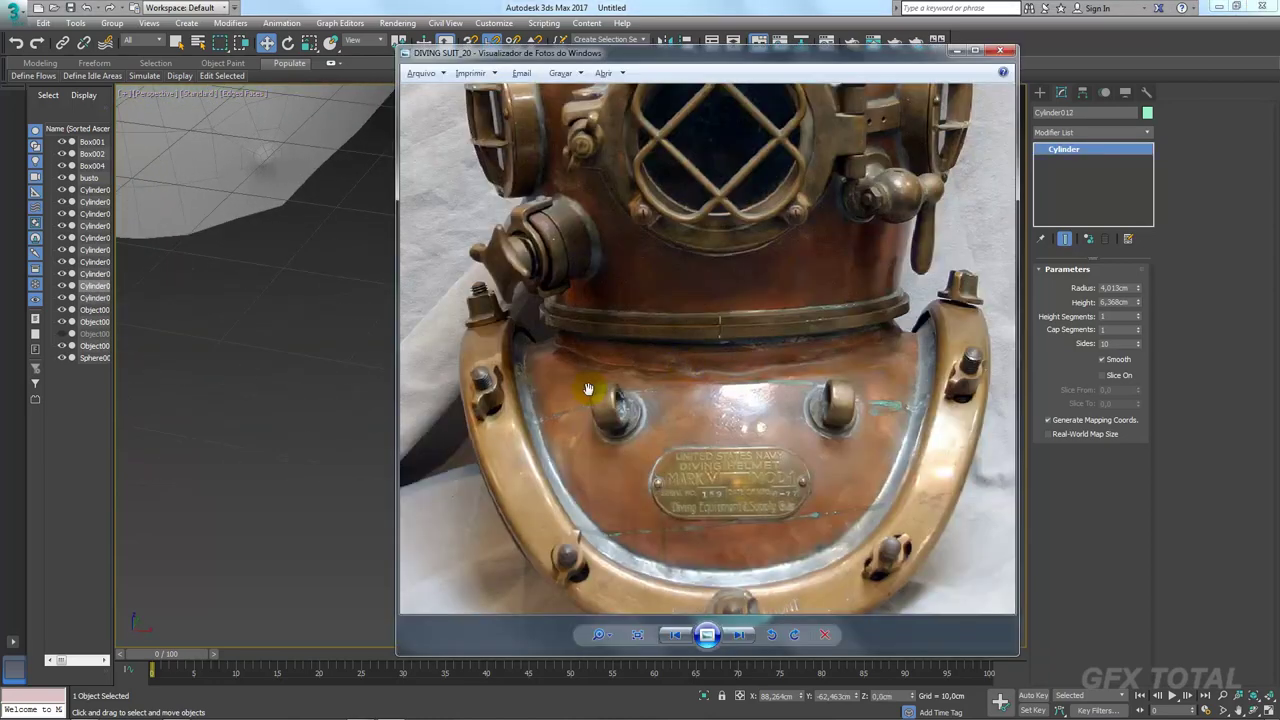
key(alt+Tab)
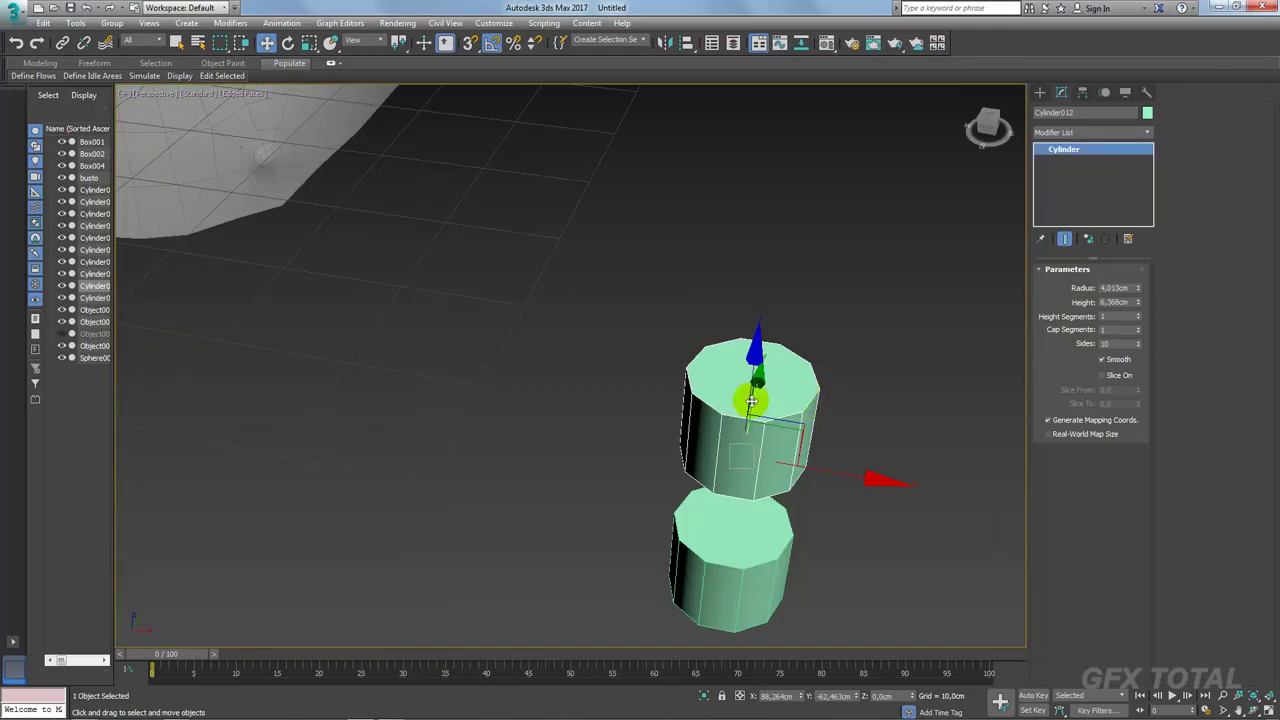
right_click(750, 398)
mouse_move(816, 535)
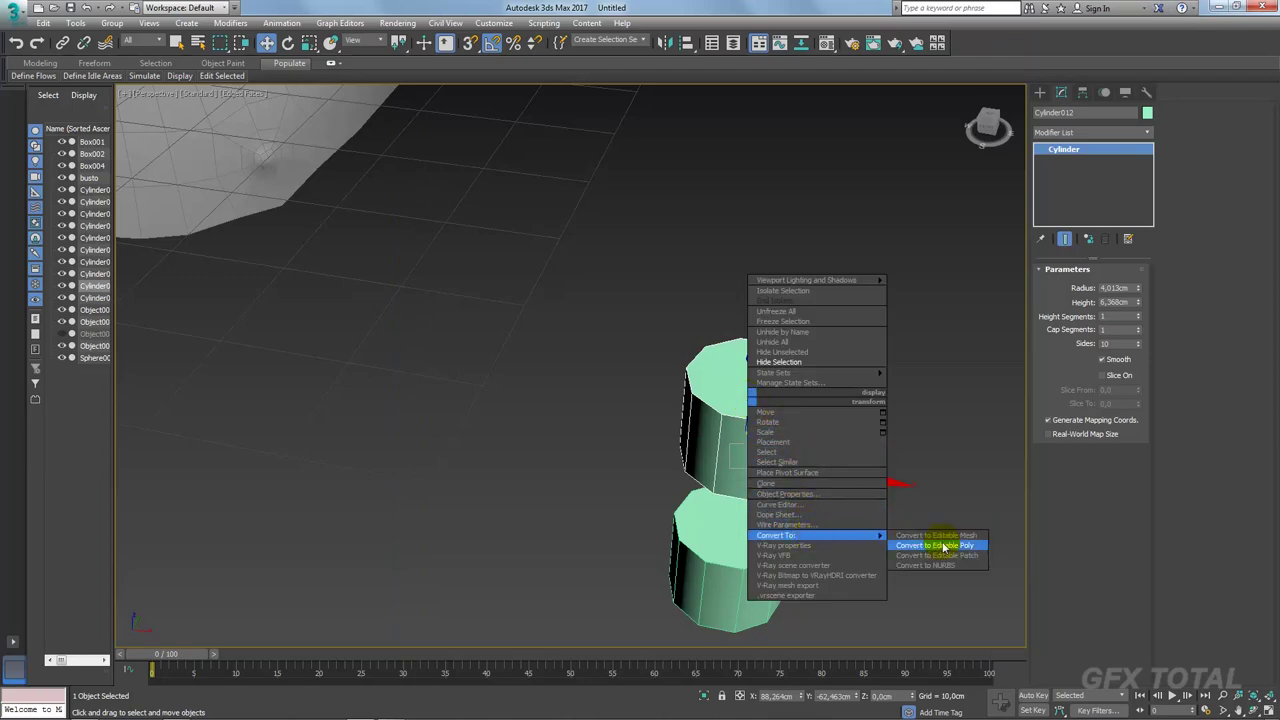
Step: Convert the upper cylinder to Editable Poly and scale its bottom vertex ring outward into a taper
click(941, 546)
scroll(950, 420, up, 3)
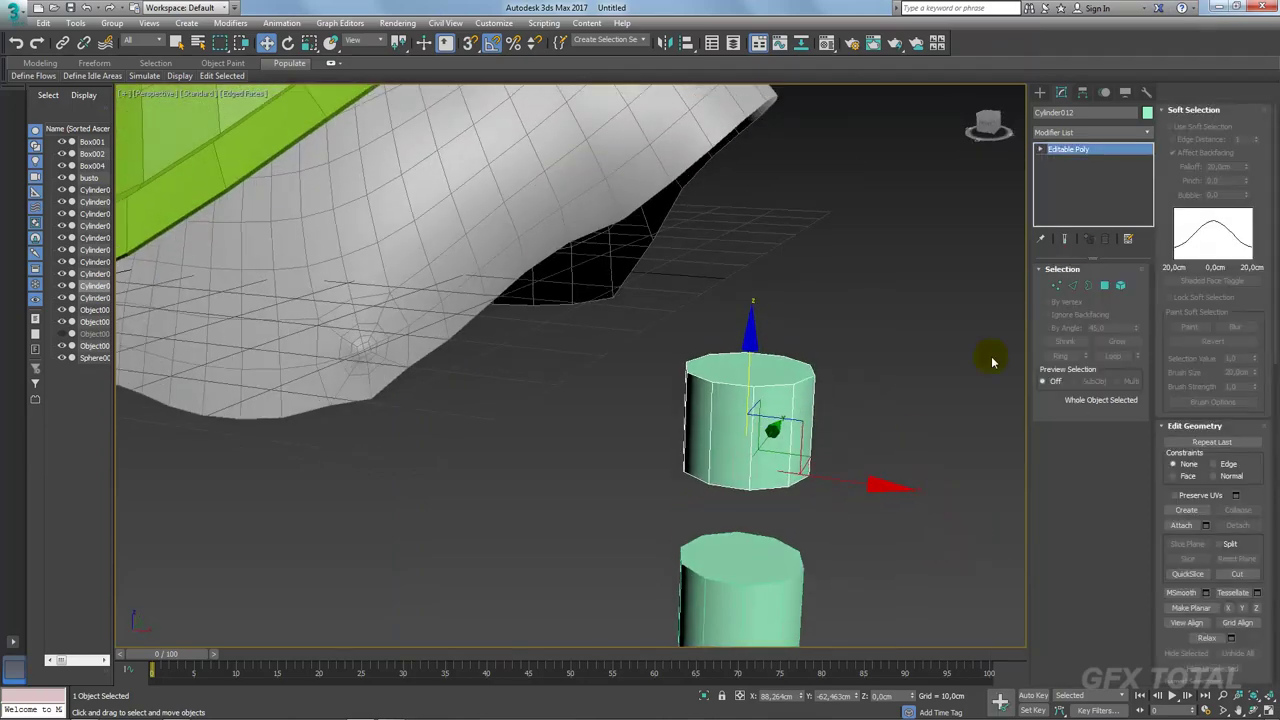
click(1056, 286)
alt+middle_drag(930, 340, 911, 395)
drag(613, 510, 613, 510)
key(r)
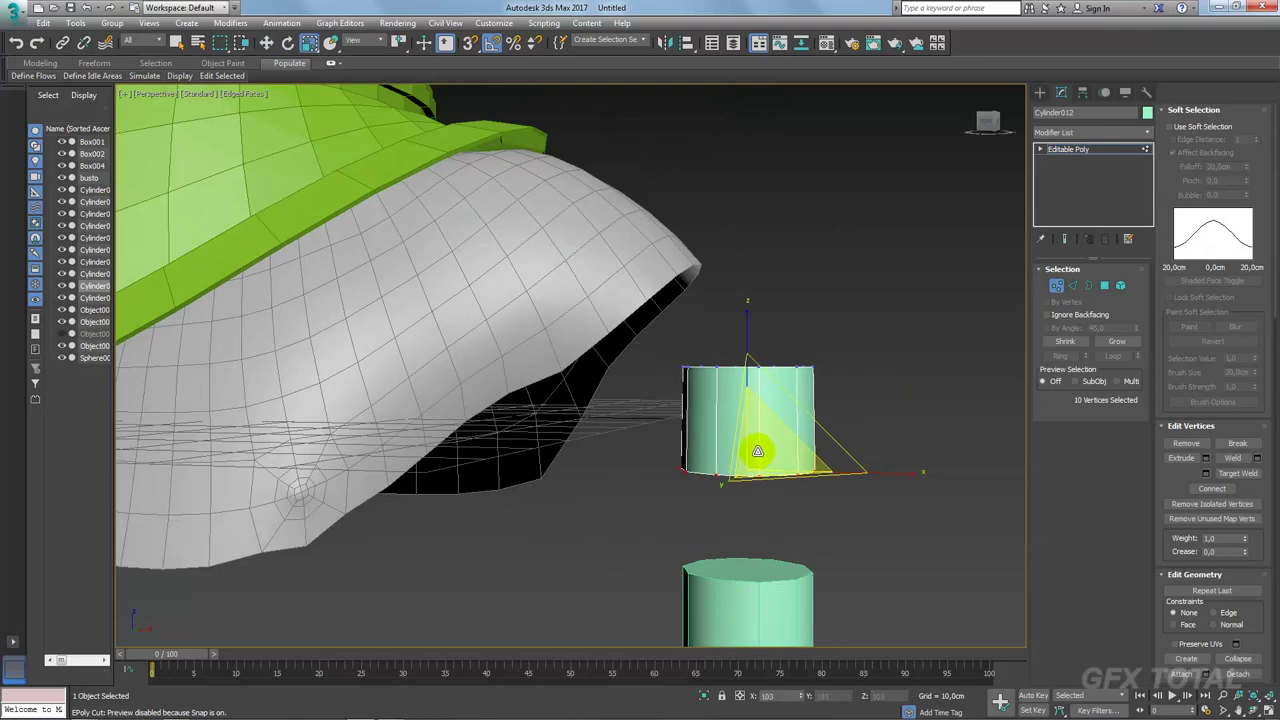
drag(757, 449, 760, 440)
Step: Connect the cylinder's ten vertical edges to add a horizontal edge ring
click(1100, 287)
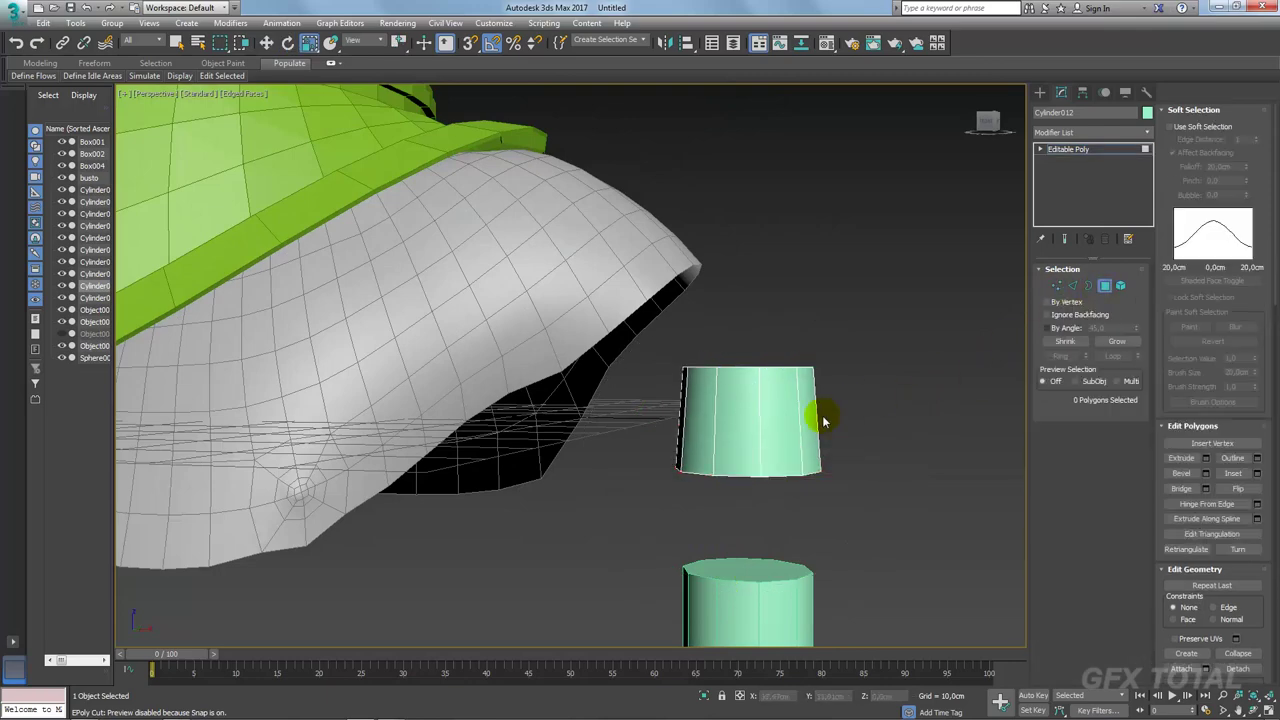
click(1072, 286)
drag(856, 408, 665, 440)
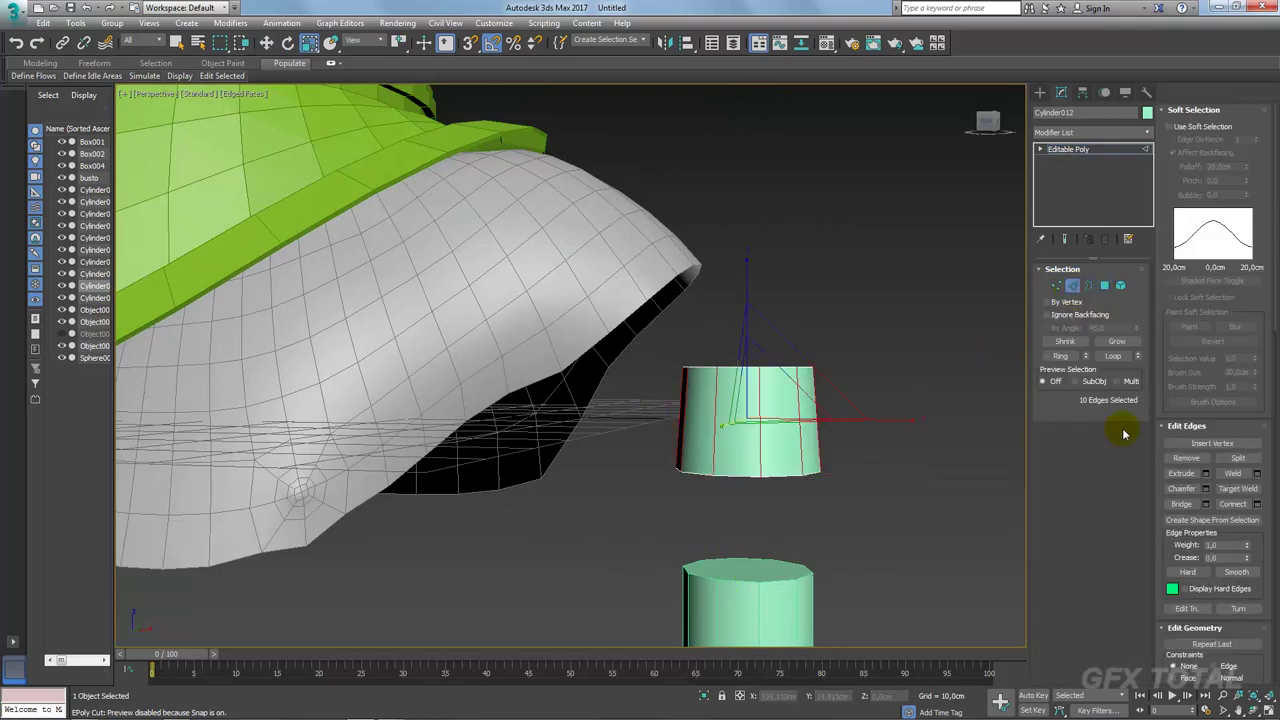
click(1256, 504)
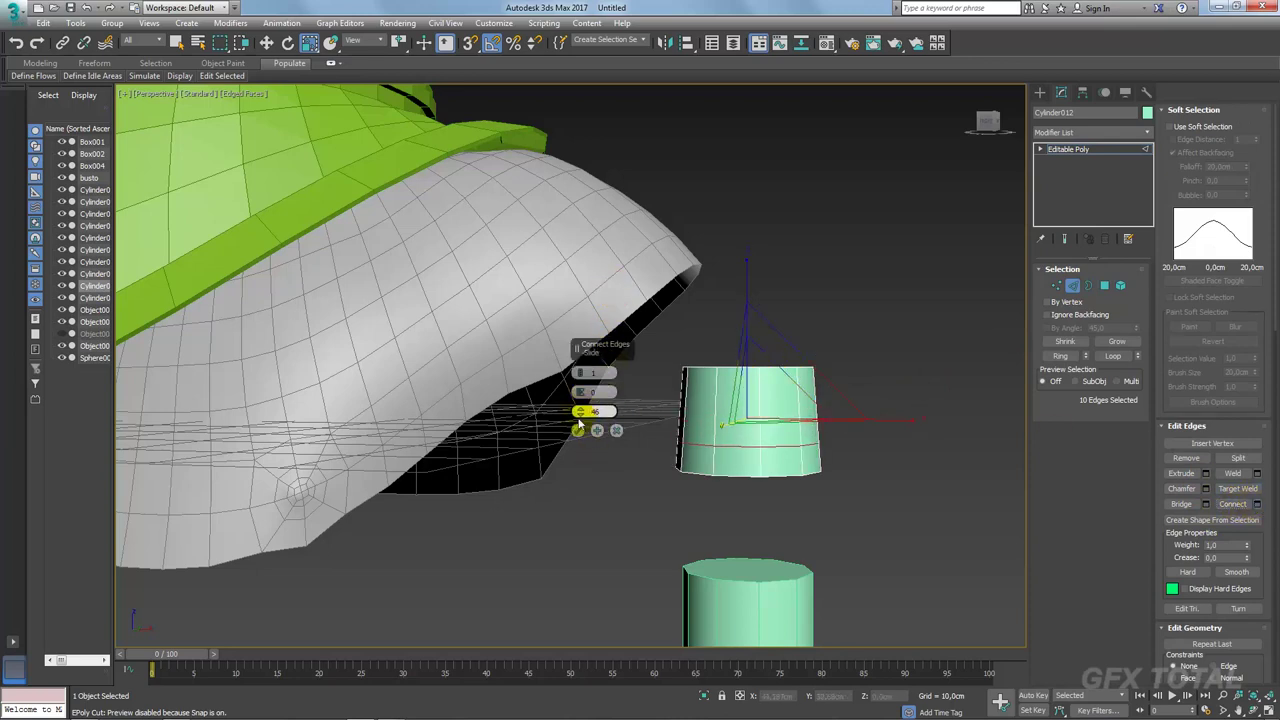
click(578, 430)
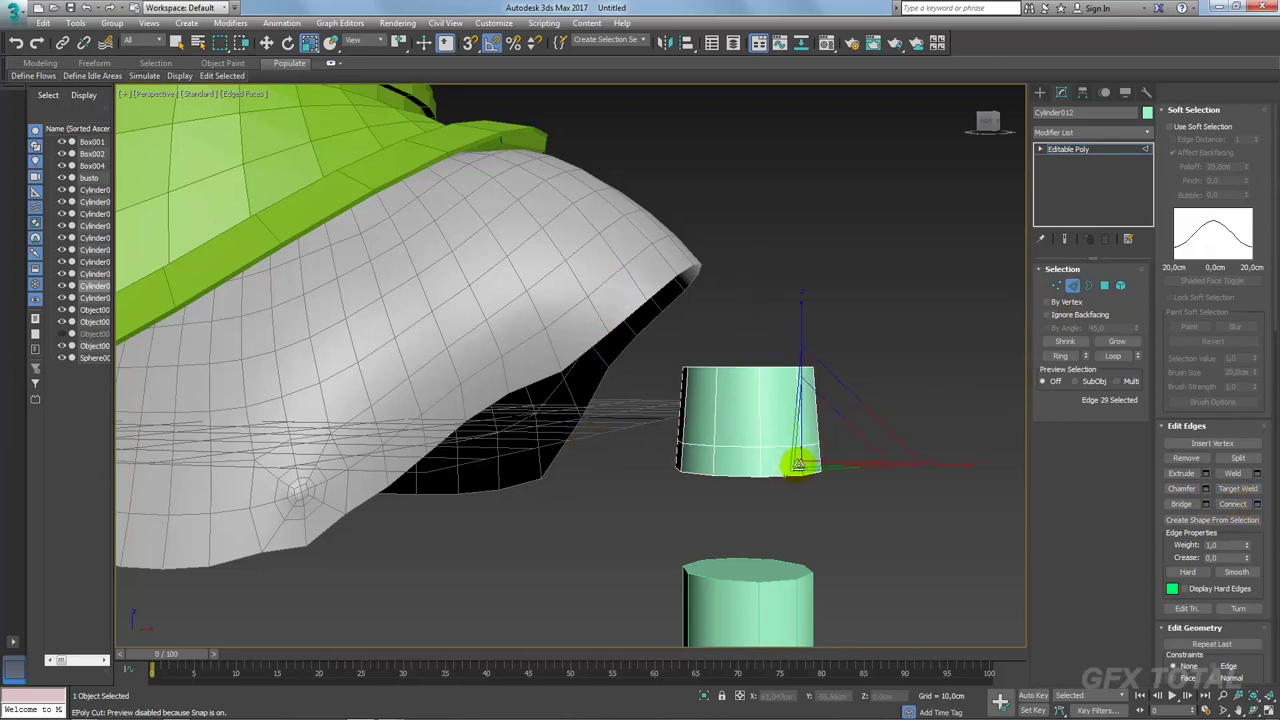
Step: Delete the bottom ring of polygons and pick two front side polygons to cut away
click(1104, 286)
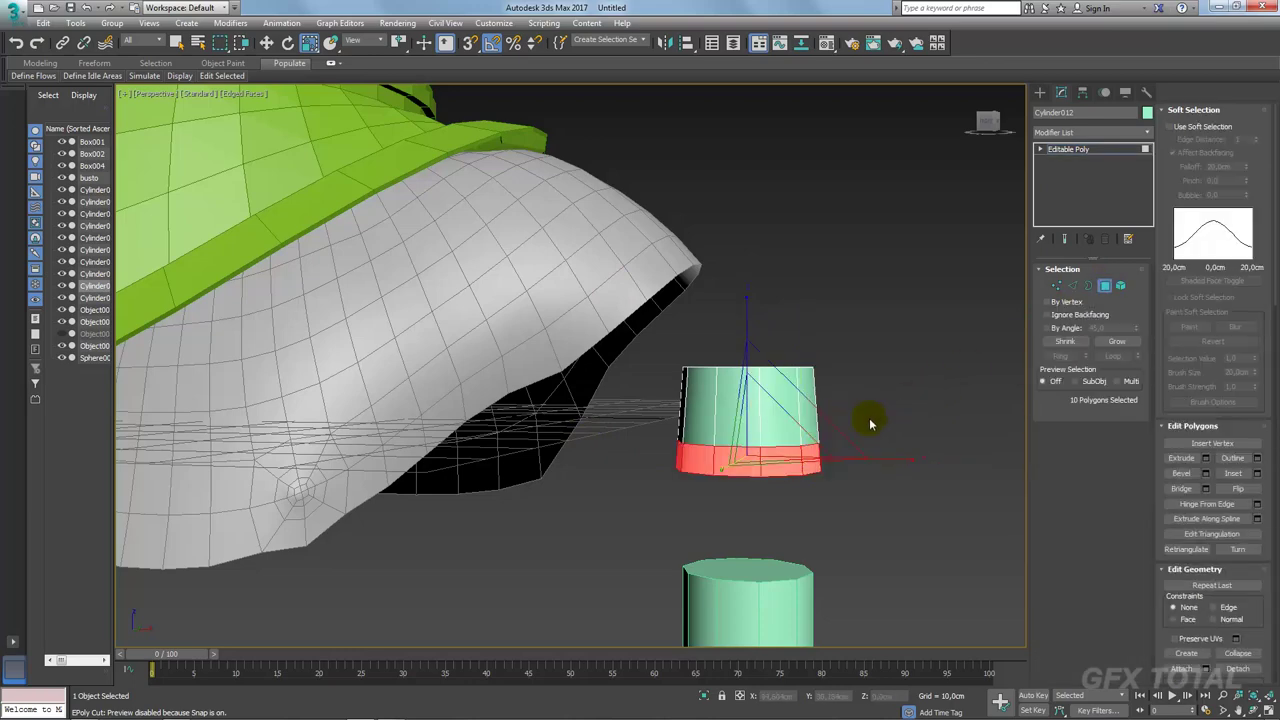
key(Delete)
drag(729, 414, 776, 376)
key(alt+q)
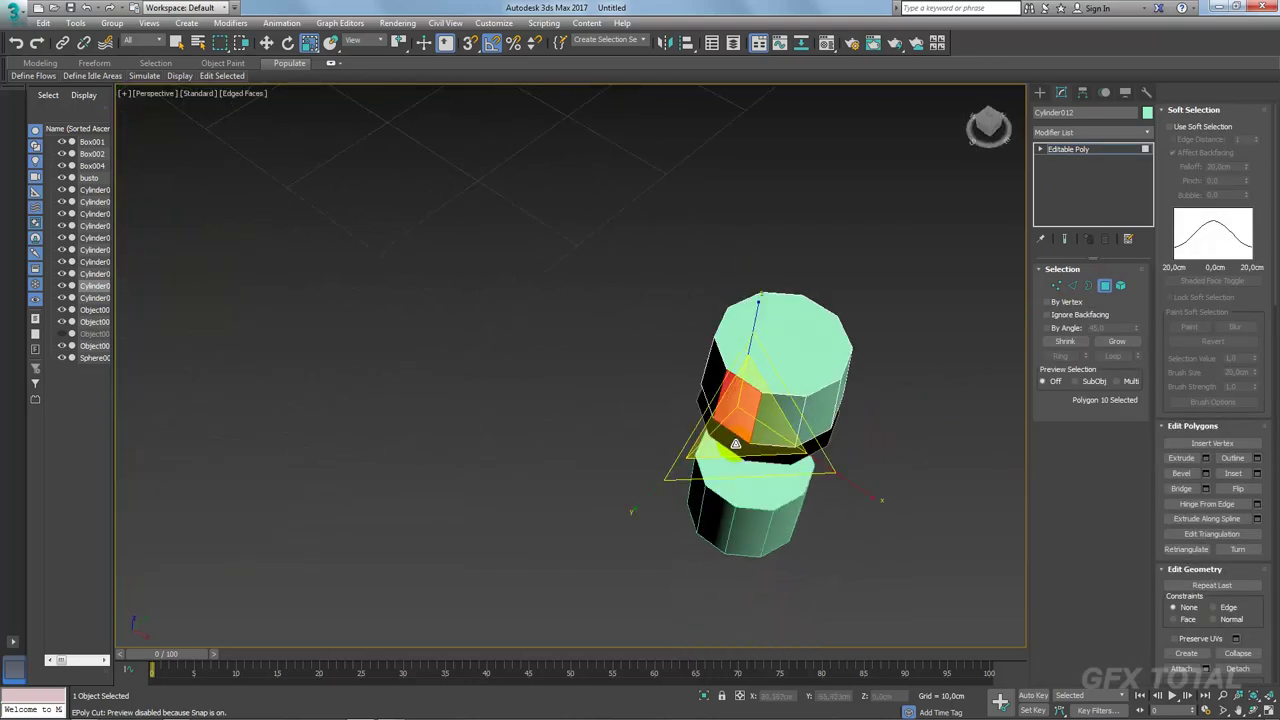
mouse_move(776, 376)
alt+middle_down()
mouse_move(952, 428)
mouse_move(857, 443)
mouse_move(960, 450)
alt+middle_up()
click(857, 447)
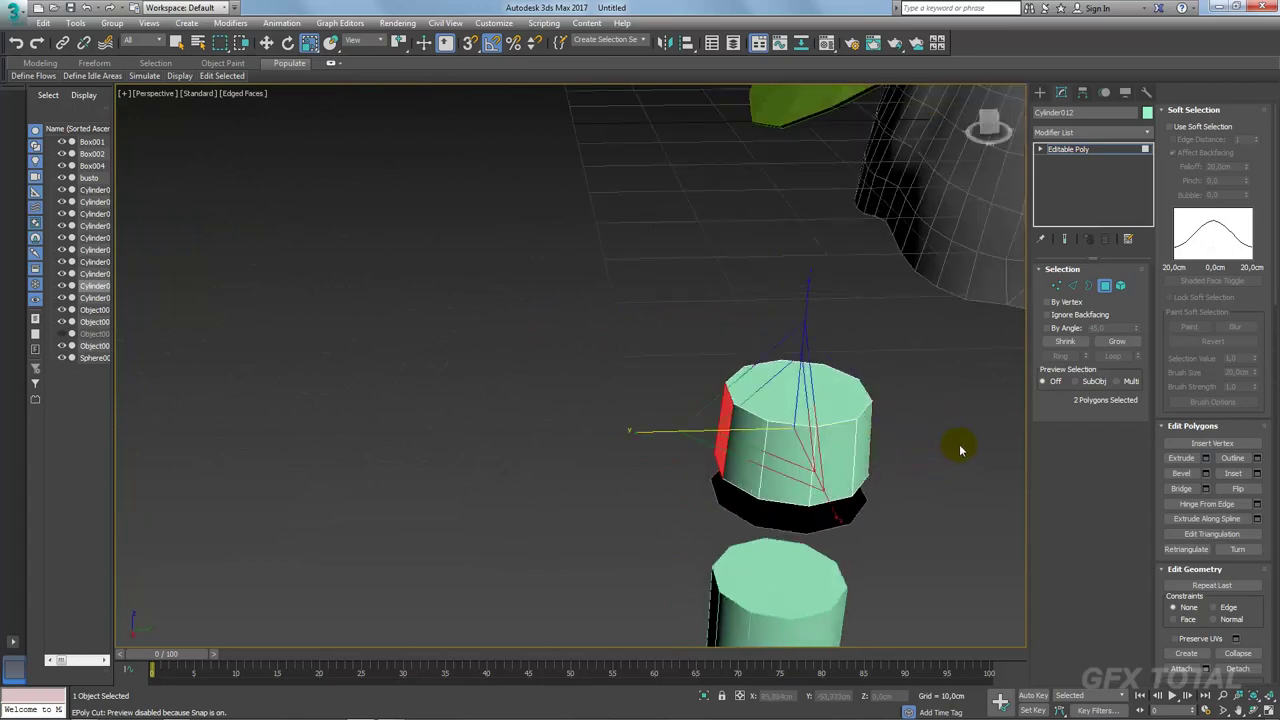
Step: Select the open borders and the base edges that will form the flange
click(1089, 285)
drag(957, 394, 841, 505)
alt+middle_drag(841, 505, 900, 514)
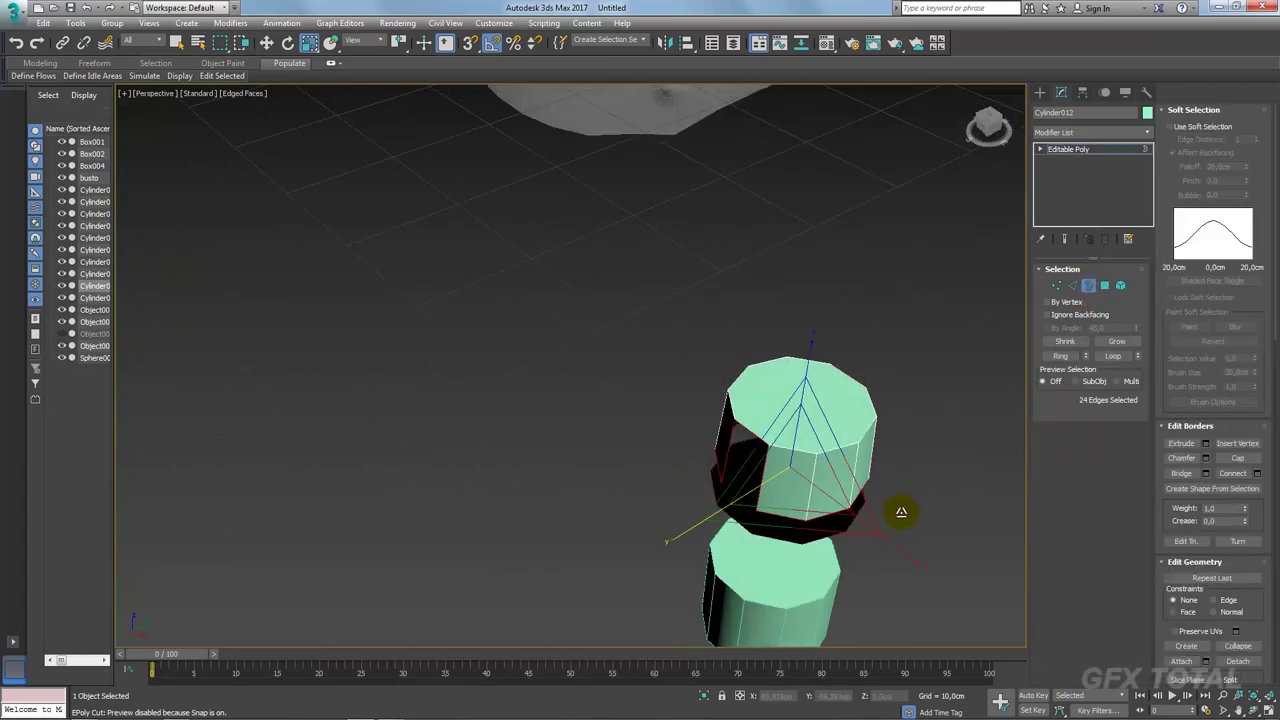
key(alt+q)
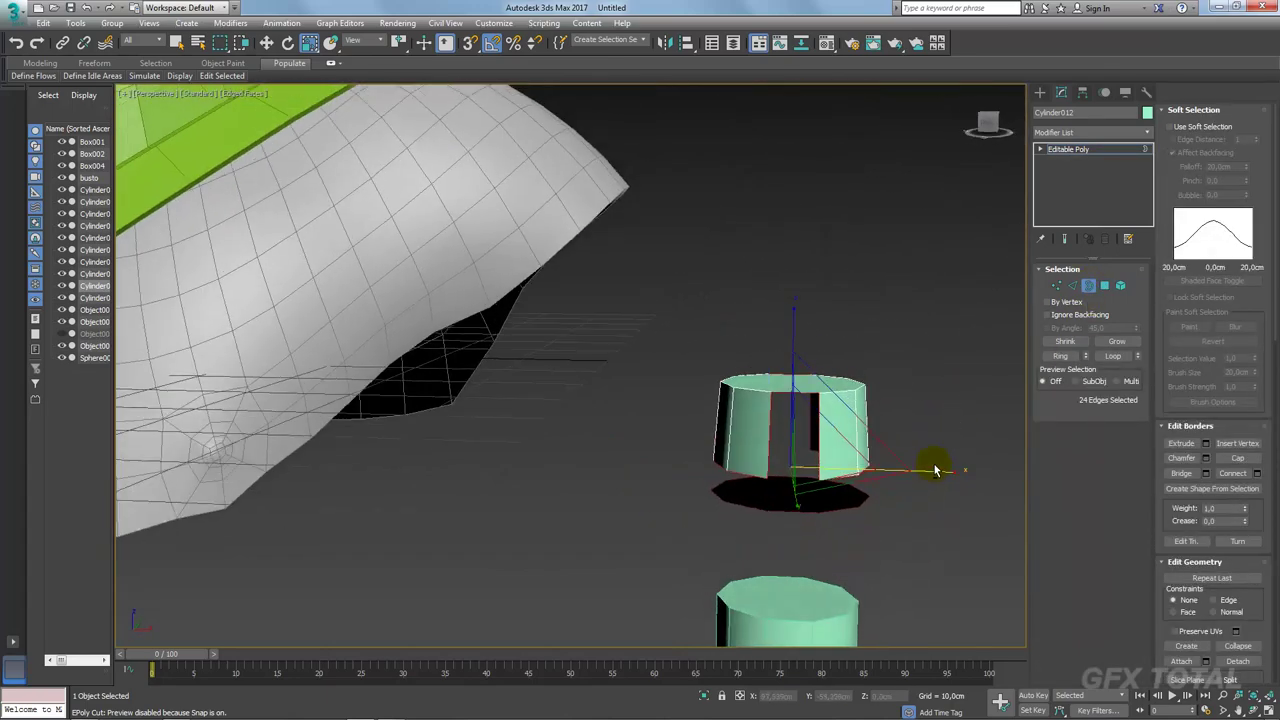
click(783, 398)
alt+middle_drag(920, 426, 871, 534)
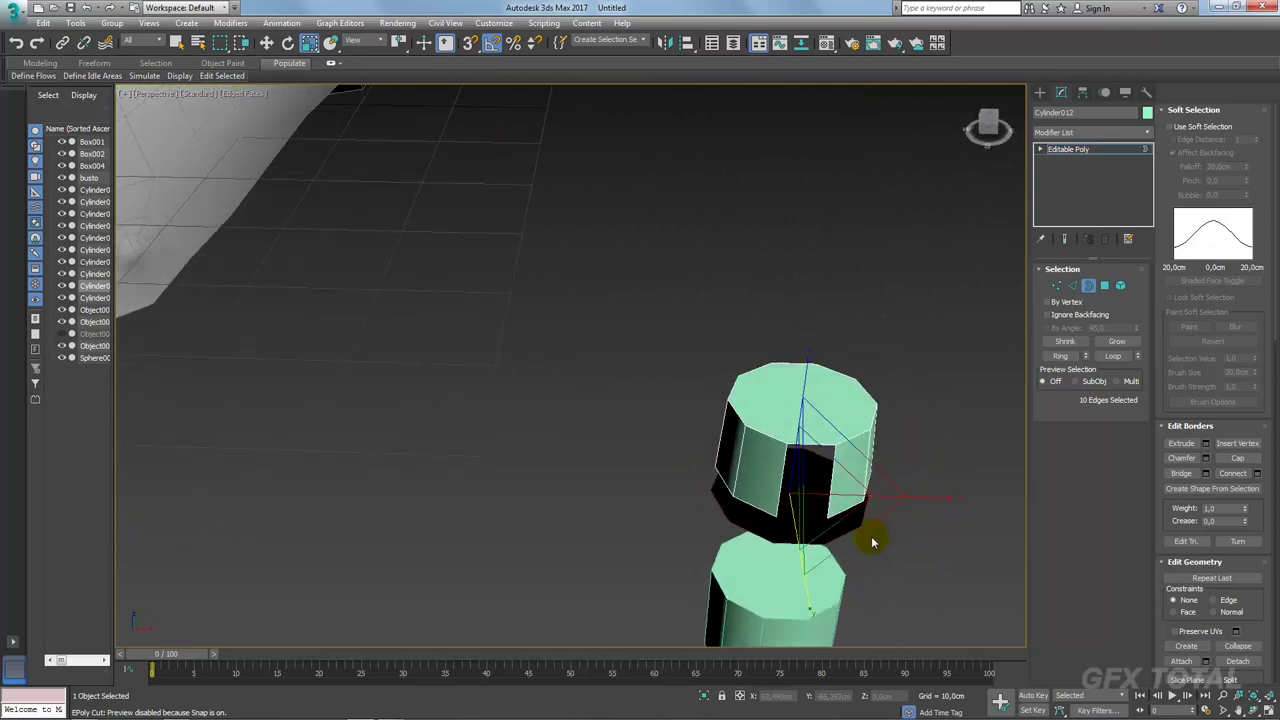
alt+middle_drag(757, 500, 1043, 314)
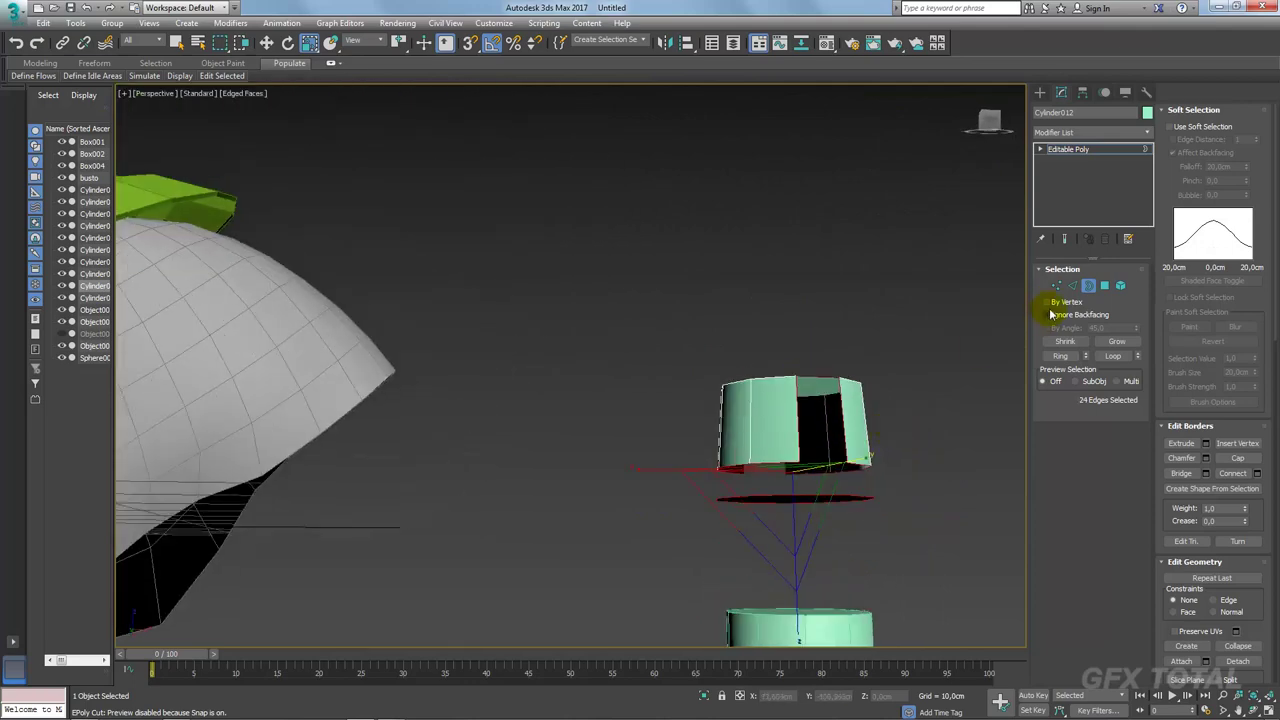
click(1072, 285)
drag(552, 330, 865, 402)
mouse_move(865, 402)
alt+middle_down()
mouse_move(914, 443)
mouse_move(757, 551)
alt+middle_up()
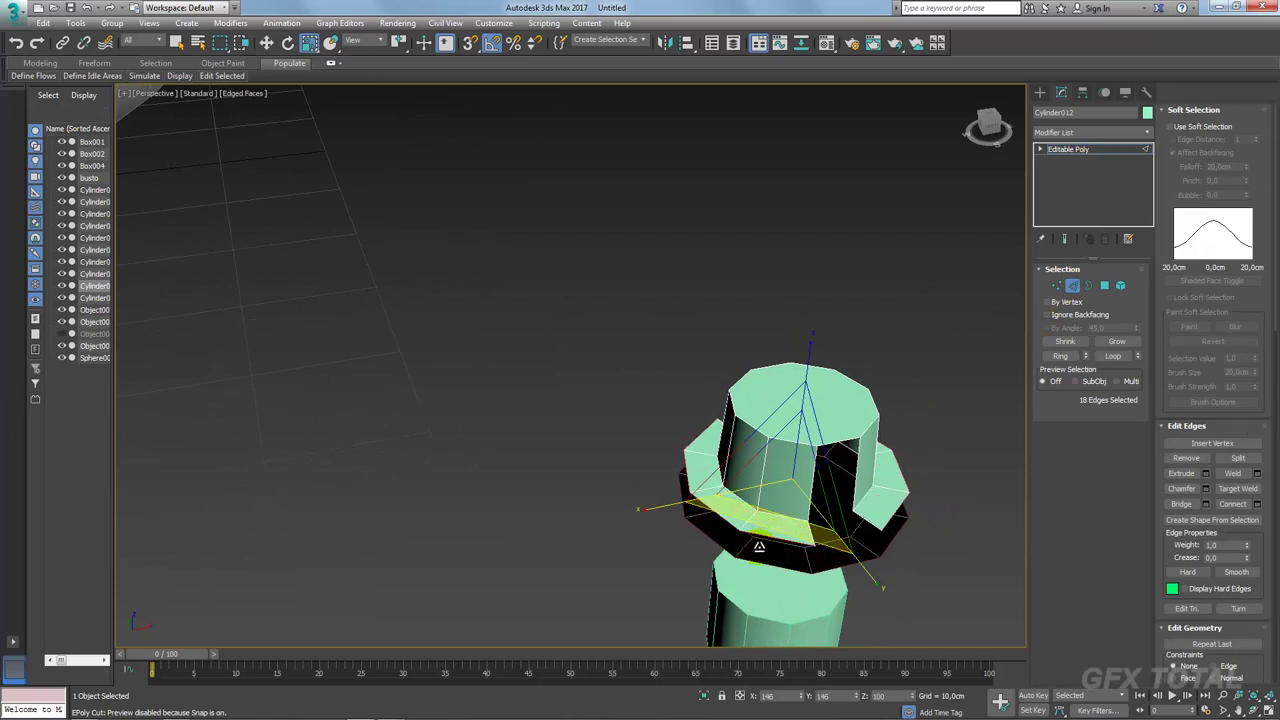
Step: Bridge the edges across the flange gap to fill it with a new face
mouse_move(785, 515)
alt+middle_down()
mouse_move(792, 541)
mouse_move(752, 515)
mouse_move(830, 540)
mouse_move(856, 505)
mouse_move(791, 437)
mouse_move(766, 386)
mouse_move(808, 427)
mouse_move(897, 374)
mouse_move(934, 400)
mouse_move(778, 482)
mouse_move(680, 455)
mouse_move(660, 464)
alt+middle_up()
click(856, 505)
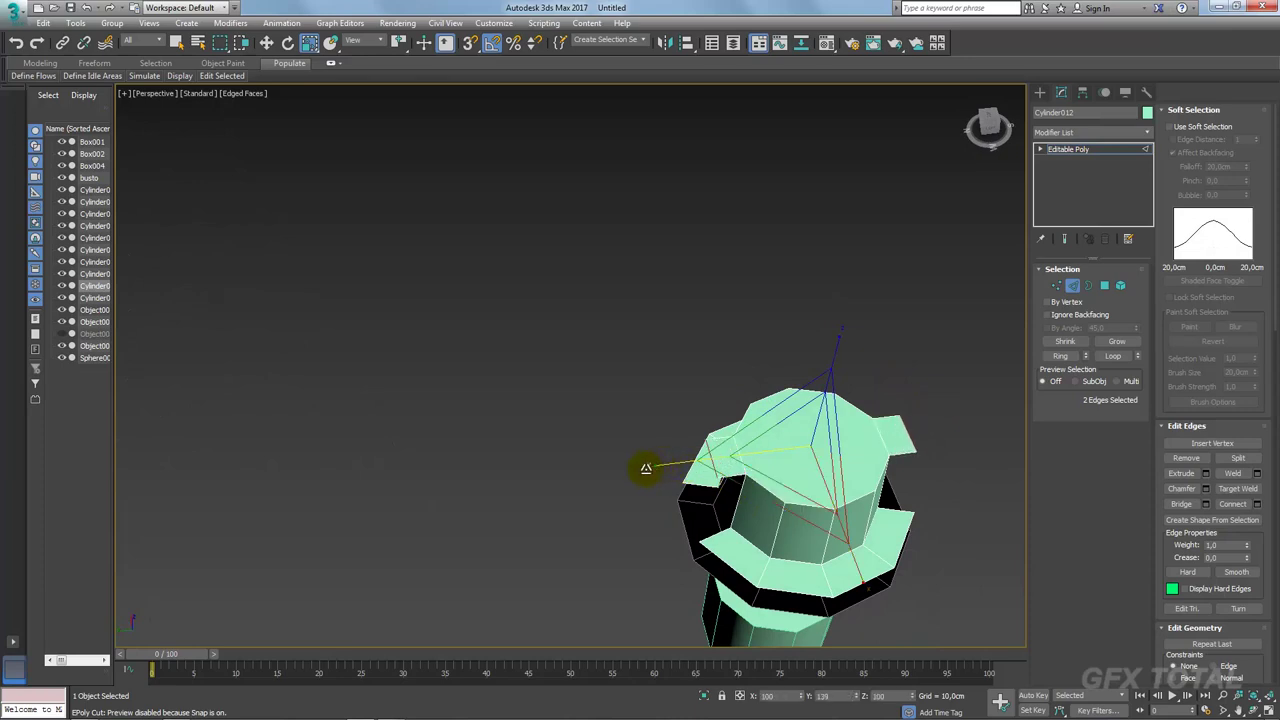
click(703, 503)
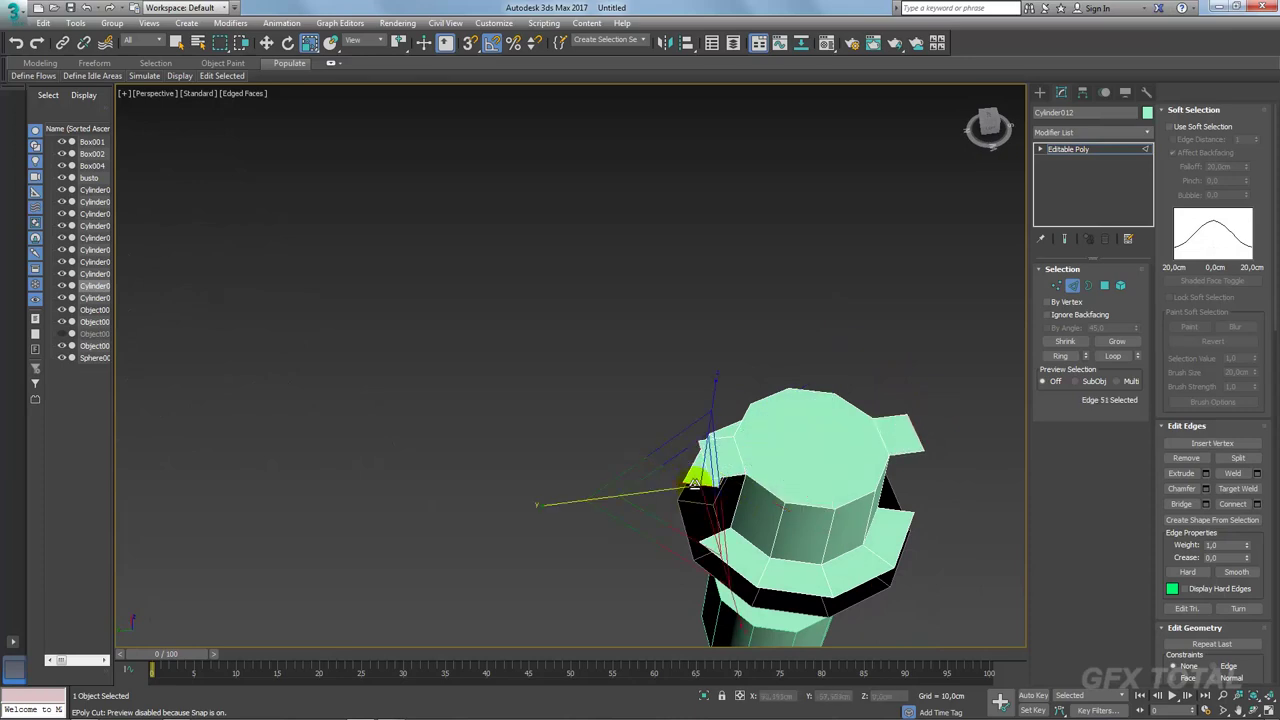
ctrl+click(885, 513)
mouse_move(885, 513)
alt+middle_down()
mouse_move(863, 509)
mouse_move(928, 523)
mouse_move(871, 480)
alt+middle_up()
click(1181, 508)
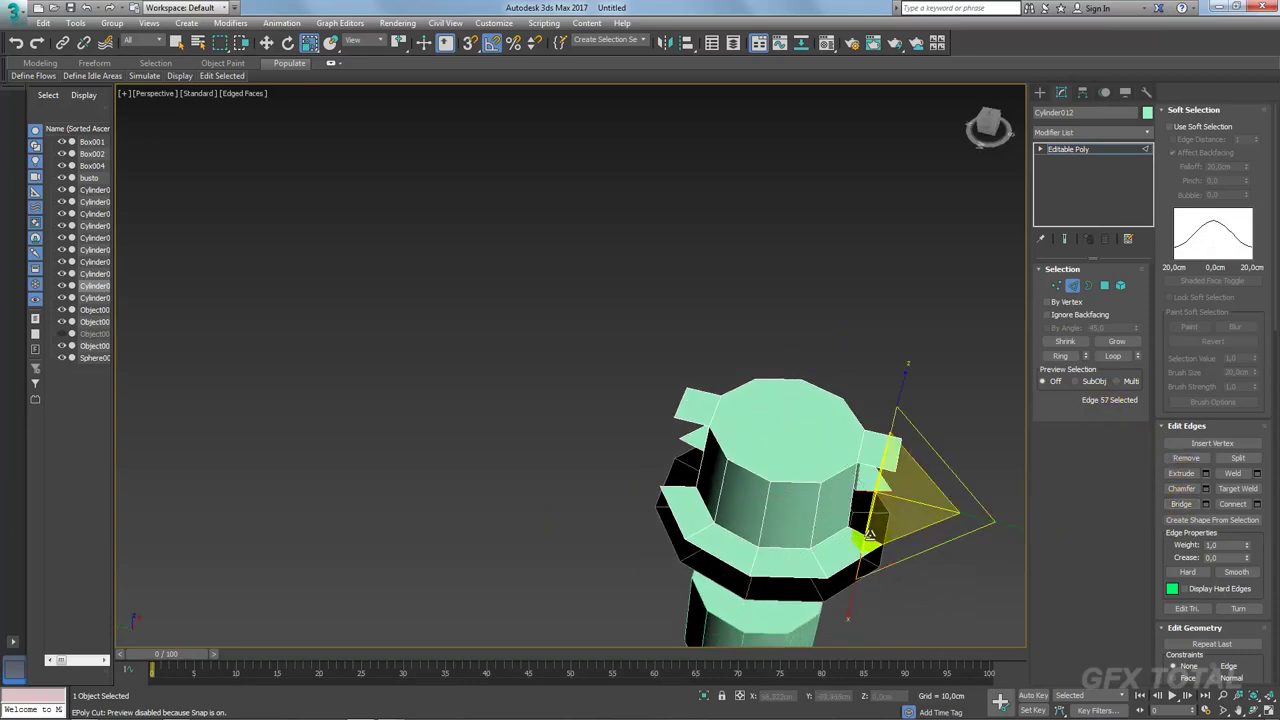
mouse_move(864, 526)
alt+middle_down()
mouse_move(838, 478)
mouse_move(820, 500)
mouse_move(929, 520)
mouse_move(896, 527)
alt+middle_up()
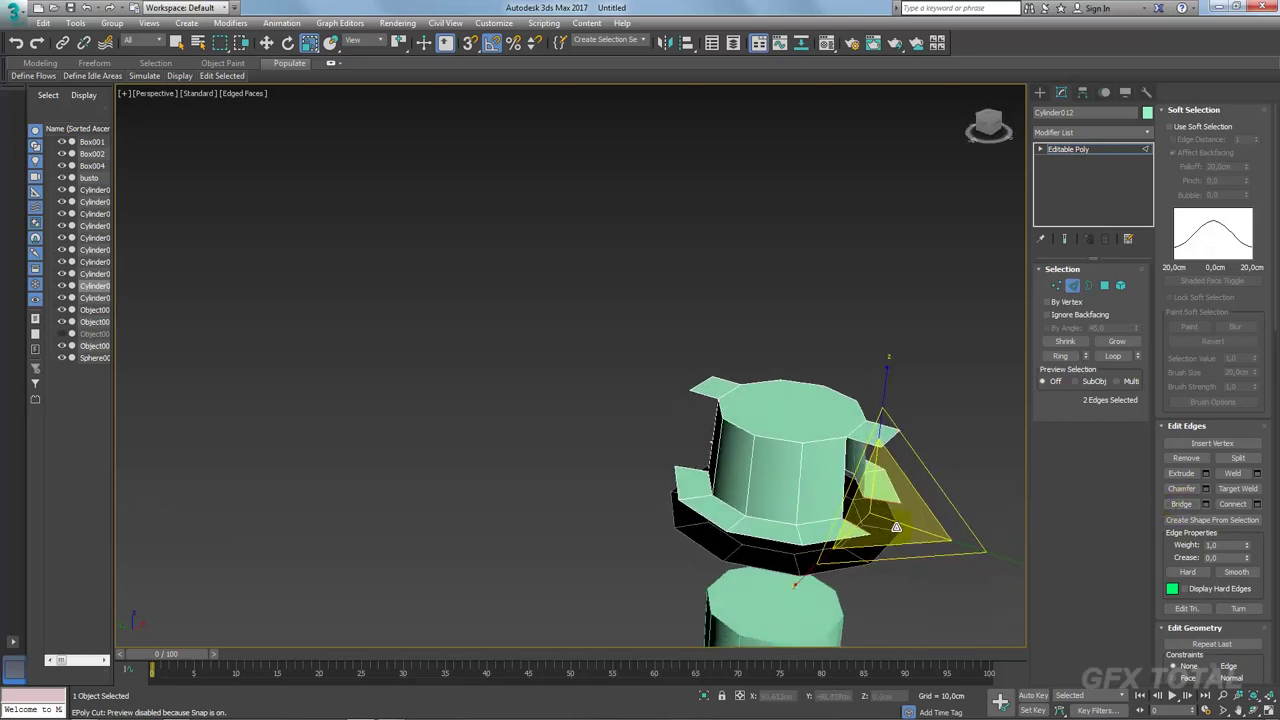
Step: Reselect edges along the flange, undoing an unwanted loop selection
click(963, 483)
mouse_move(963, 466)
alt+middle_down()
mouse_move(900, 466)
mouse_move(901, 525)
alt+middle_up()
click(888, 518)
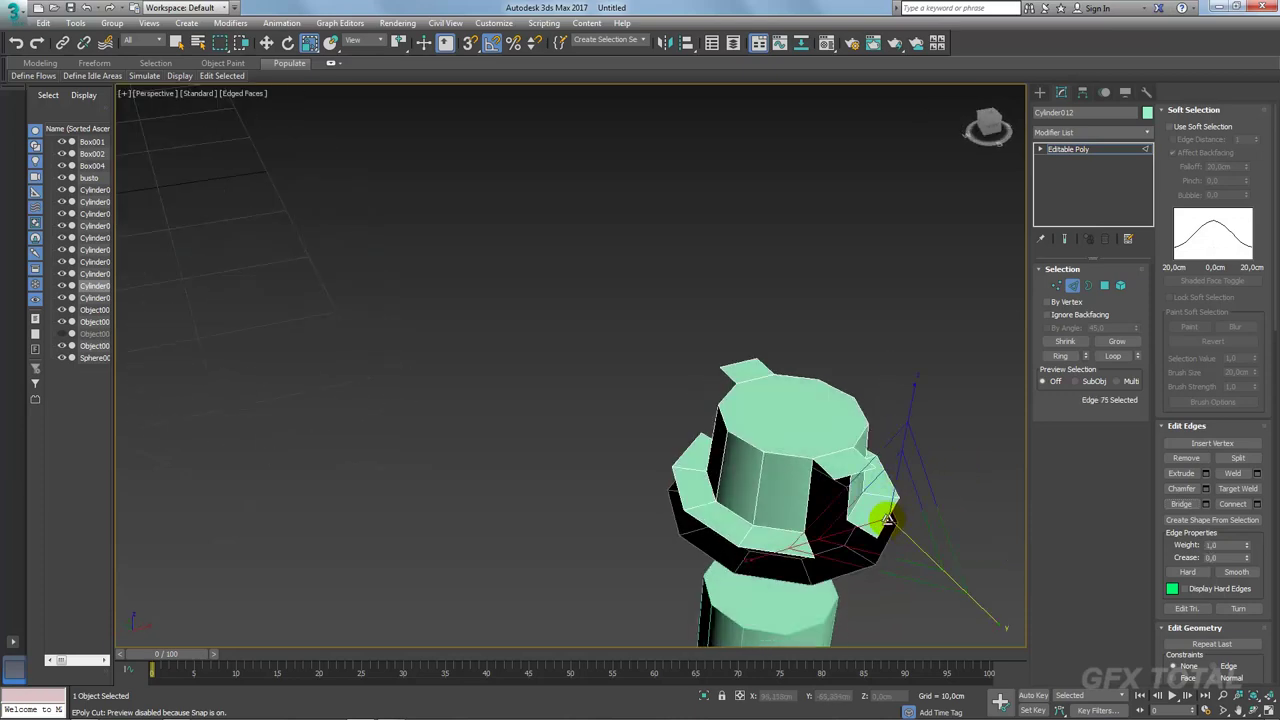
ctrl+click(776, 553)
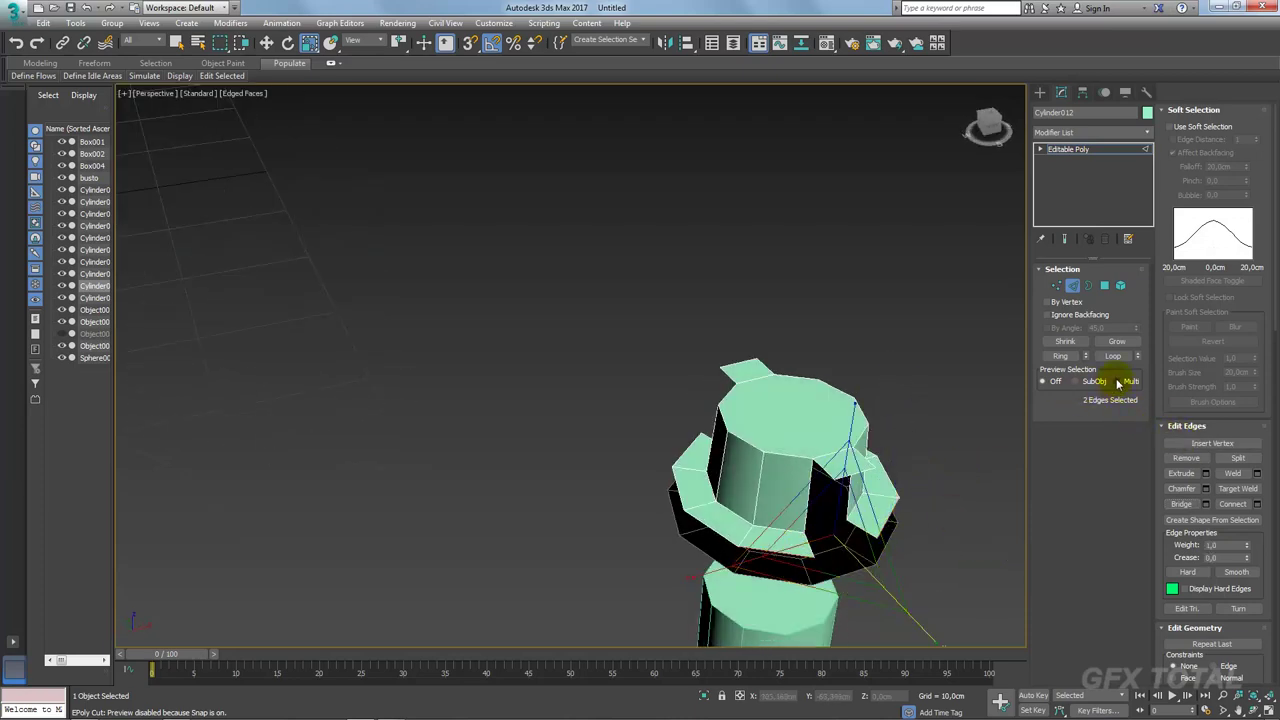
click(1113, 355)
alt+middle_drag(943, 449, 823, 543)
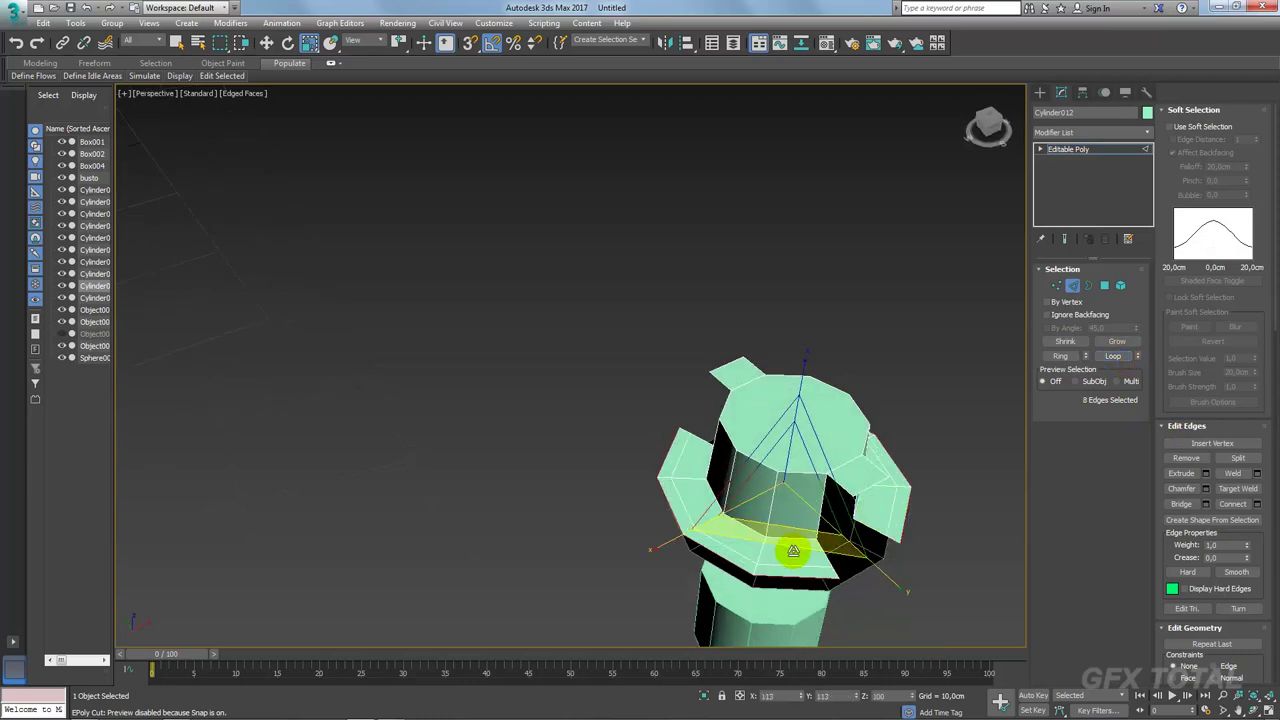
key(ctrl+z)
alt+middle_drag(914, 528, 900, 528)
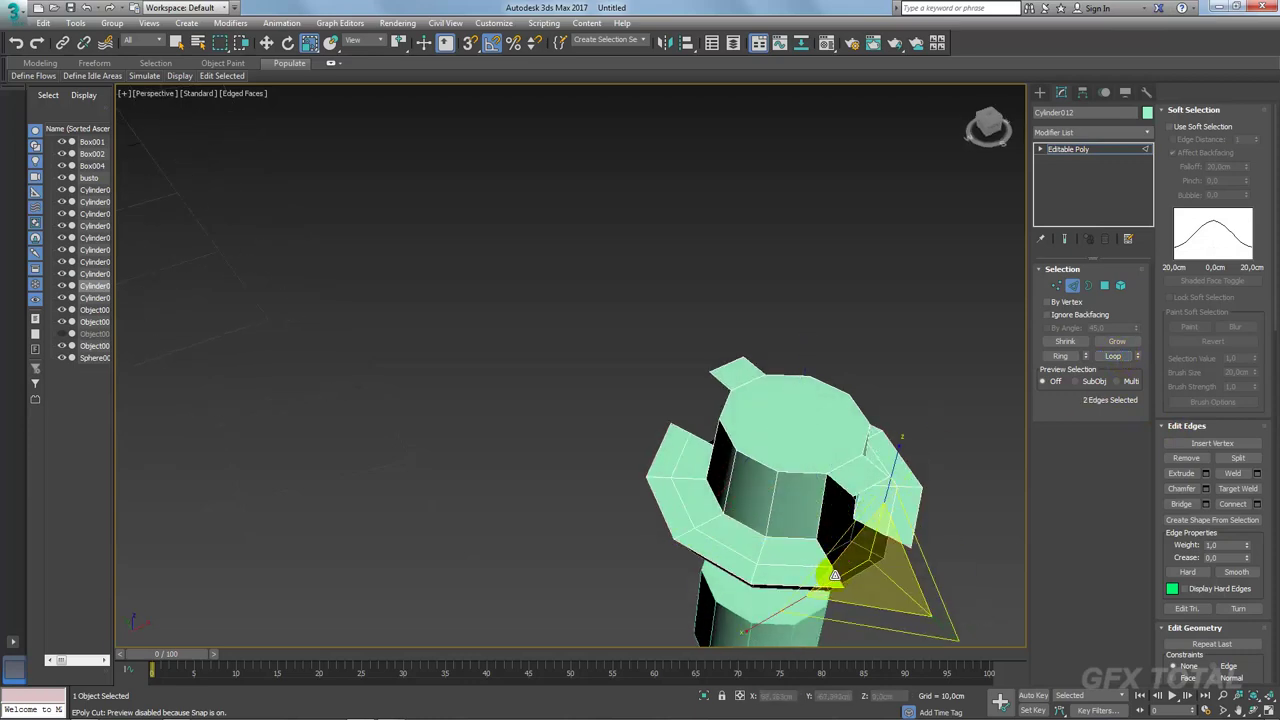
mouse_move(757, 457)
alt+middle_down()
mouse_move(643, 560)
mouse_move(630, 555)
alt+middle_up()
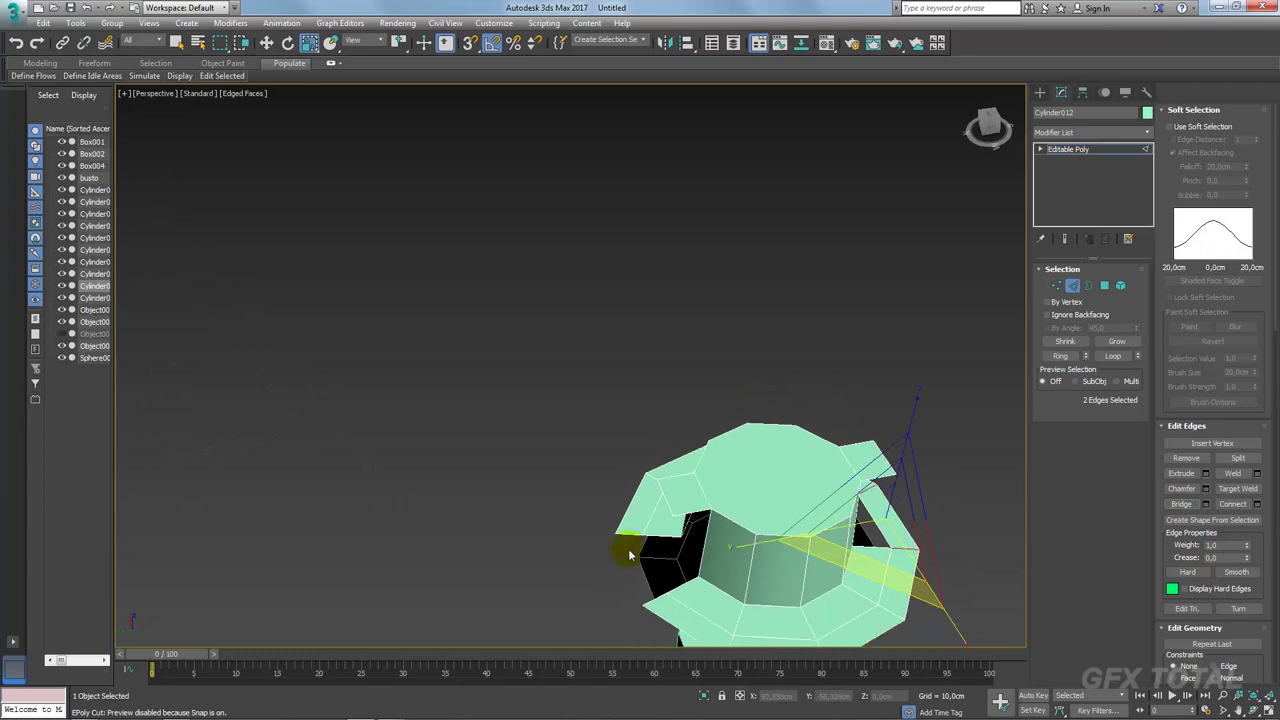
click(630, 555)
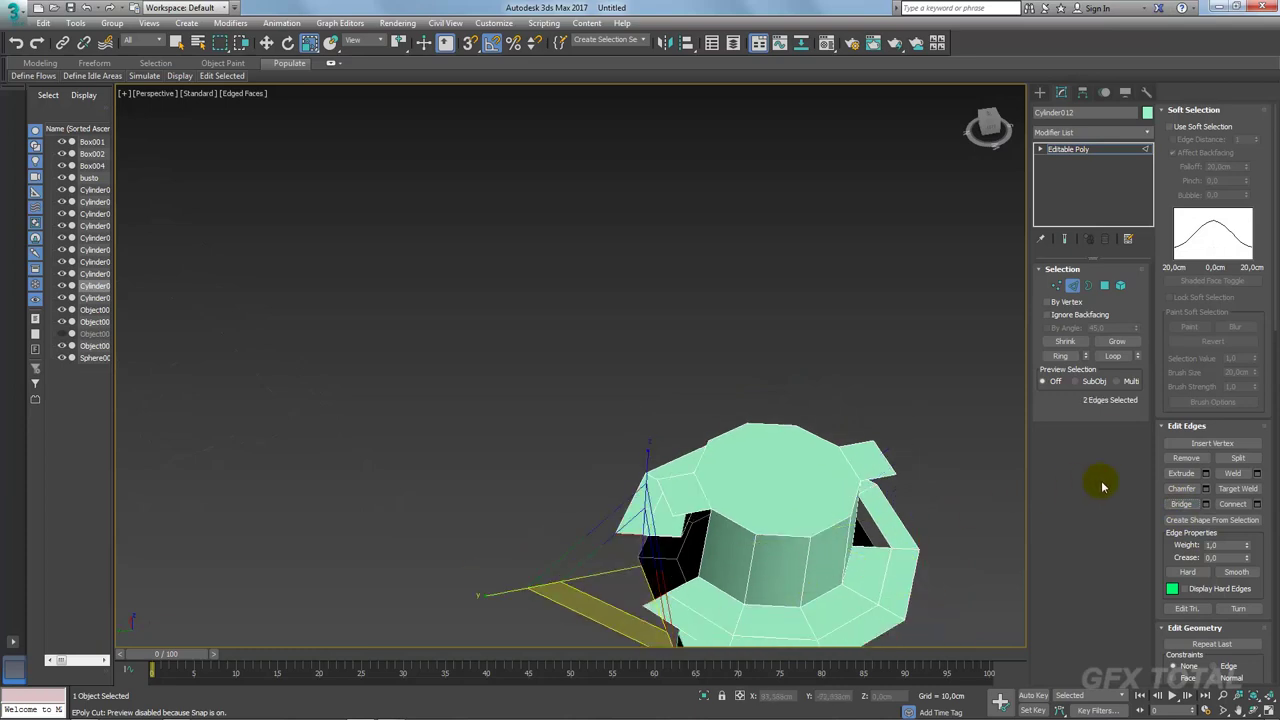
Step: Bridge the open gap in the bolt head wall
click(1089, 285)
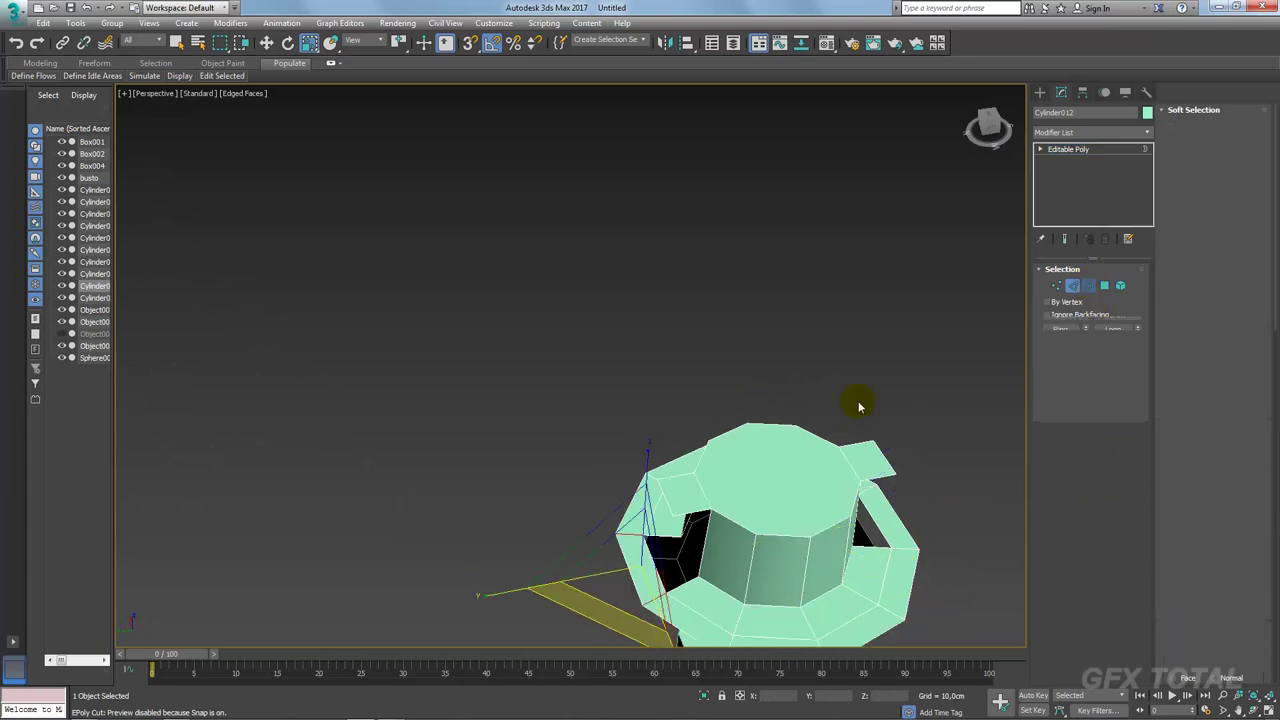
click(677, 486)
alt+middle_drag(677, 486, 700, 466)
click(1073, 287)
alt+middle_drag(877, 449, 820, 531)
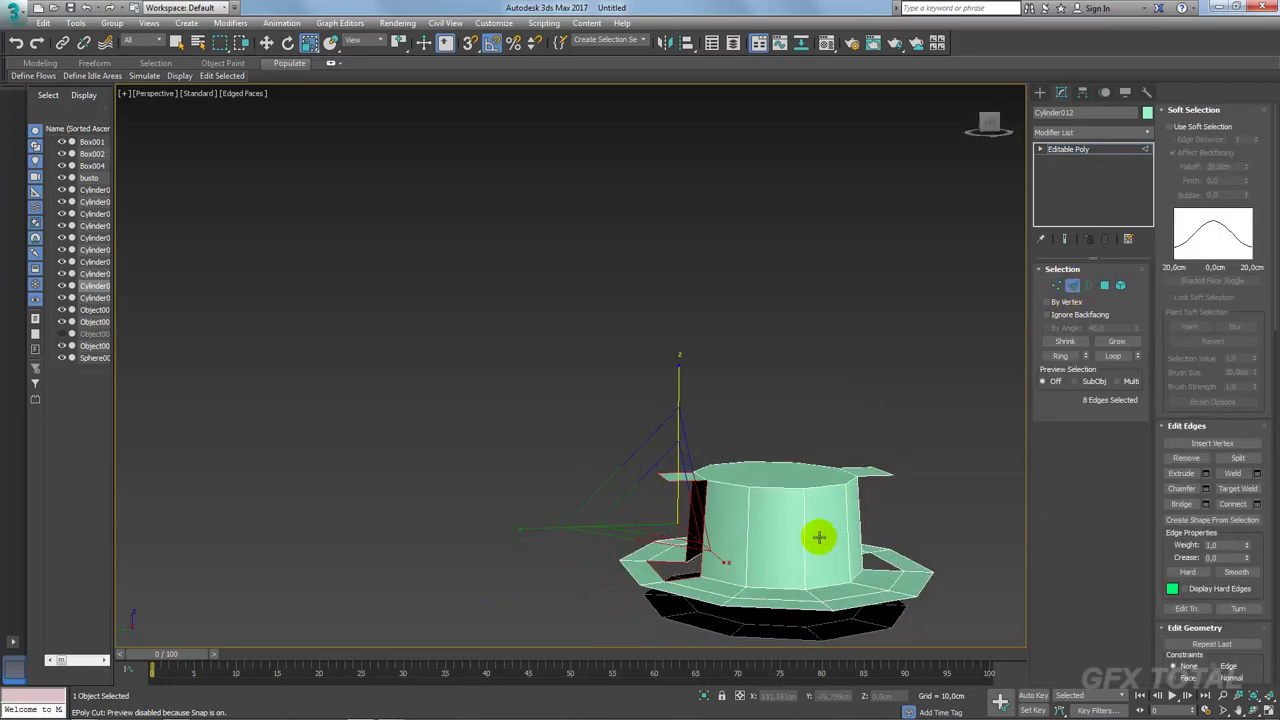
click(1176, 505)
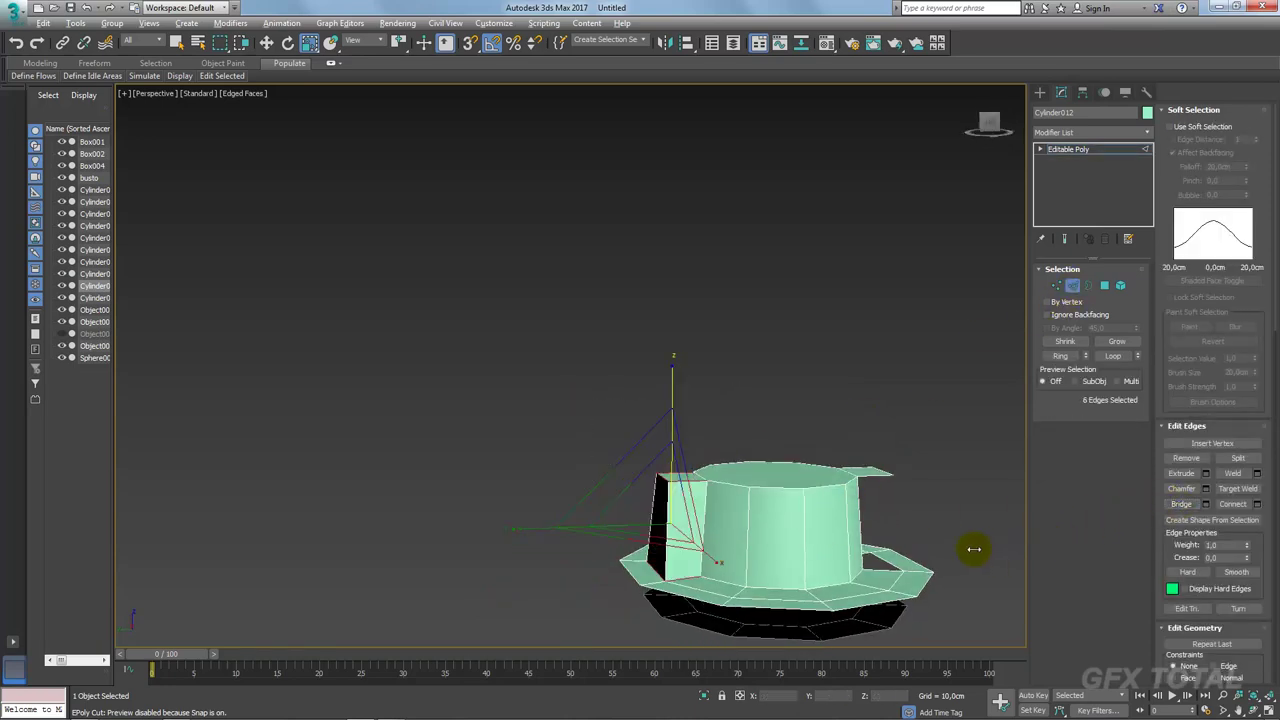
Step: Bridge the edges around the side notch opening to close it
click(1089, 285)
drag(966, 432, 893, 505)
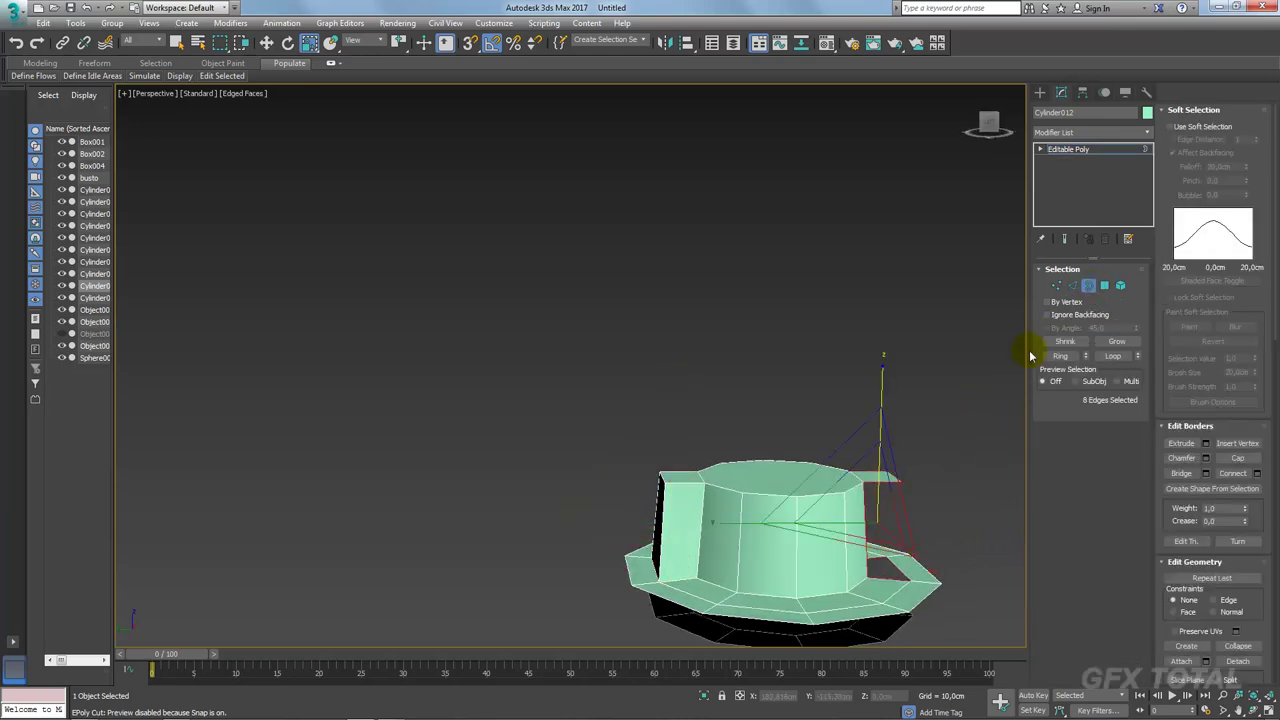
click(1073, 287)
alt+middle_drag(929, 486, 997, 491)
drag(997, 491, 897, 523)
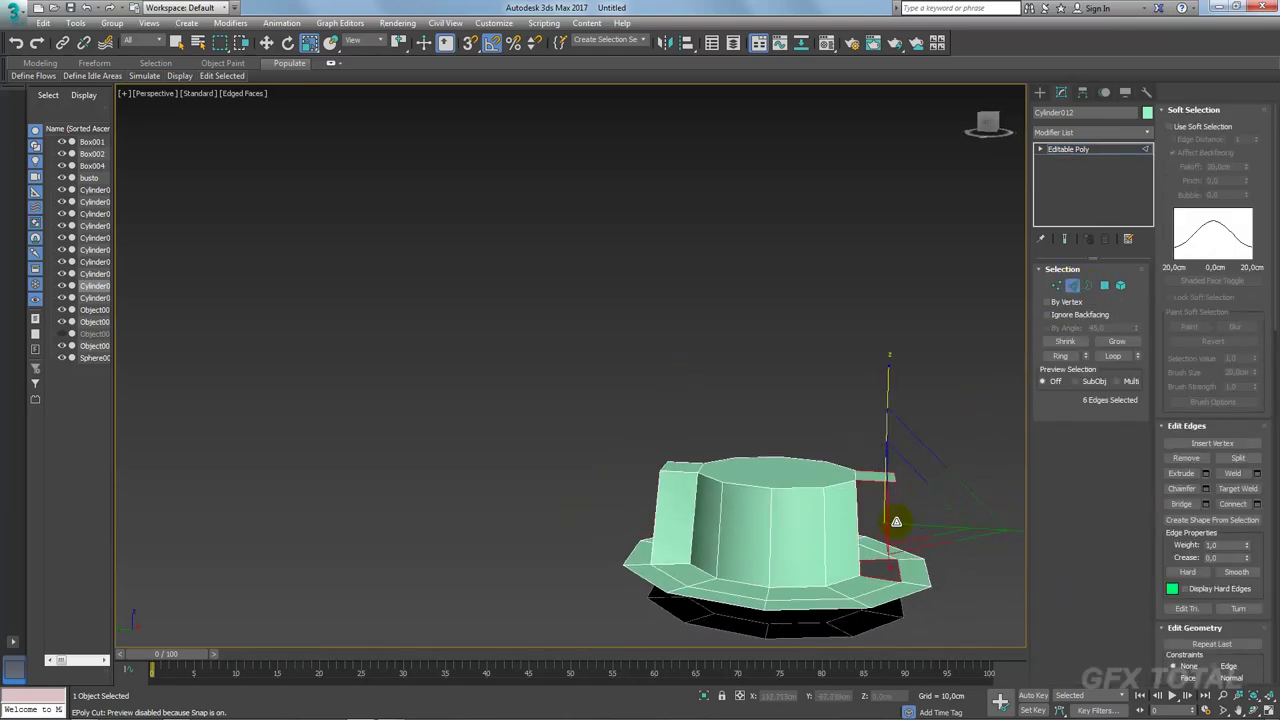
click(1180, 505)
alt+middle_drag(960, 458, 893, 487)
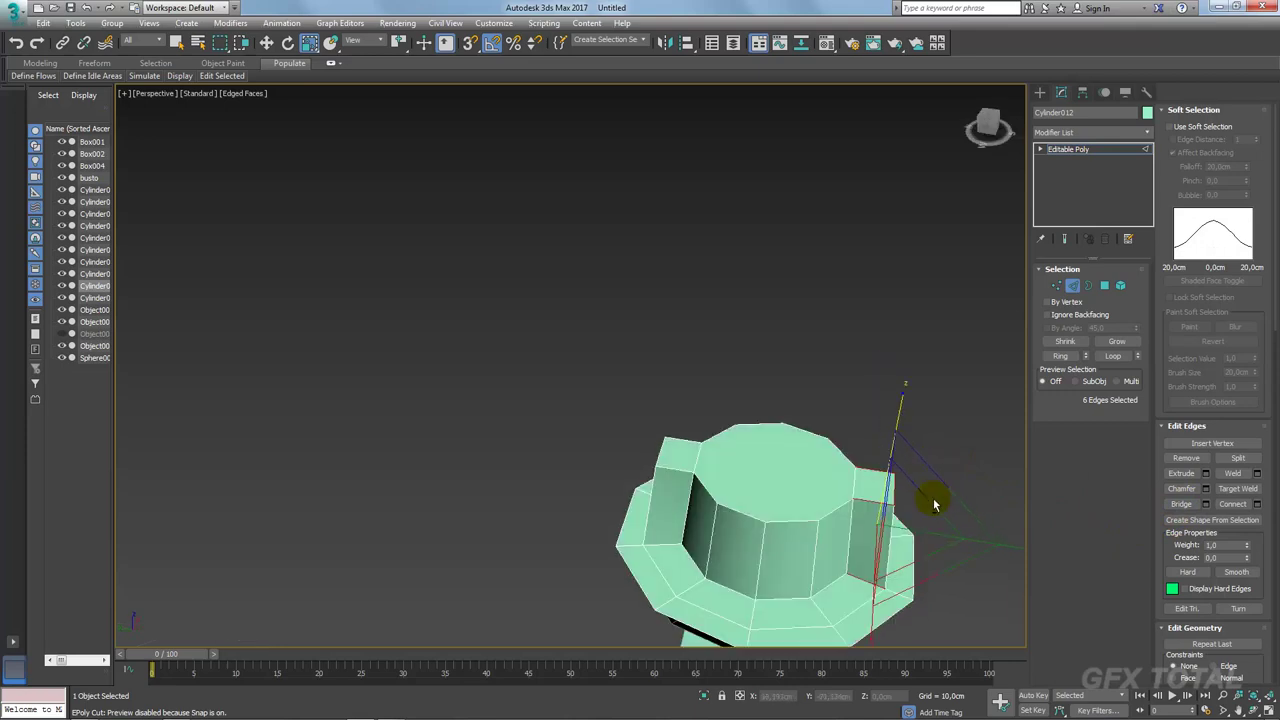
Step: Select the two notch side polygons
click(666, 451)
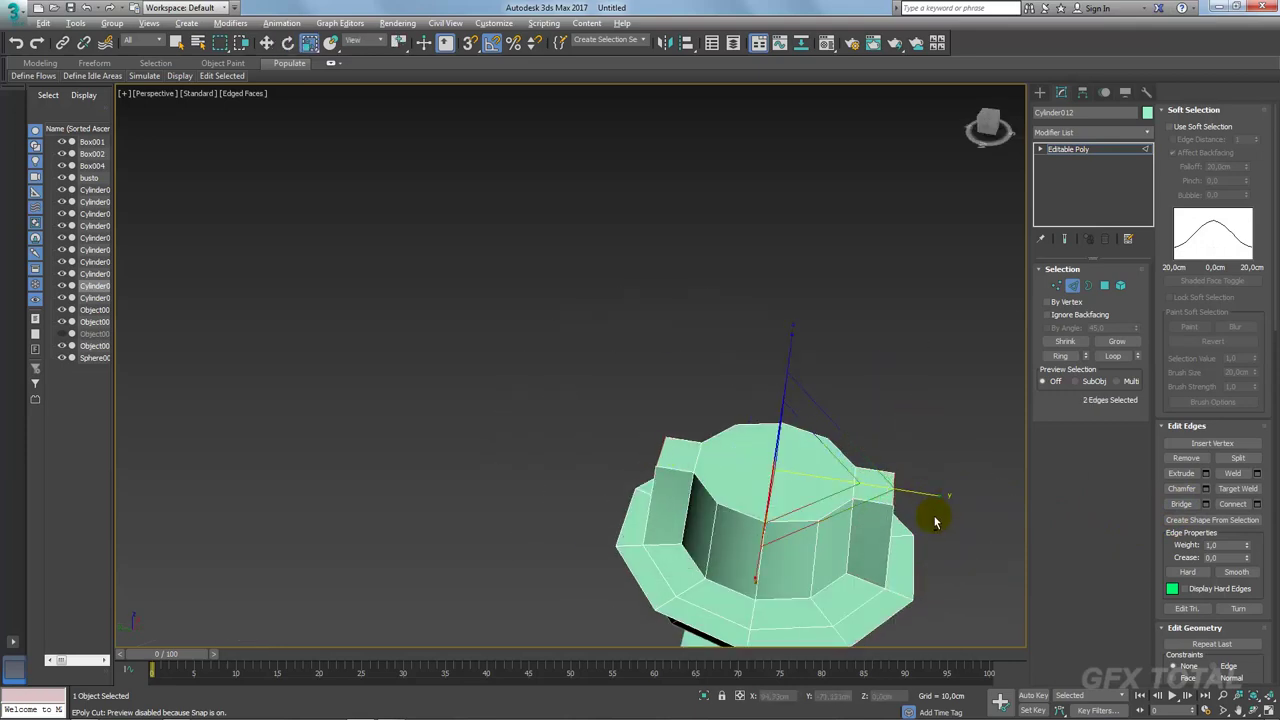
alt+middle_drag(934, 514, 955, 580)
click(1104, 285)
alt+middle_drag(1020, 366, 871, 484)
alt+click(670, 475)
Step: Apply Make Planar to the two opposite notch faces
alt+middle_drag(670, 475, 760, 430)
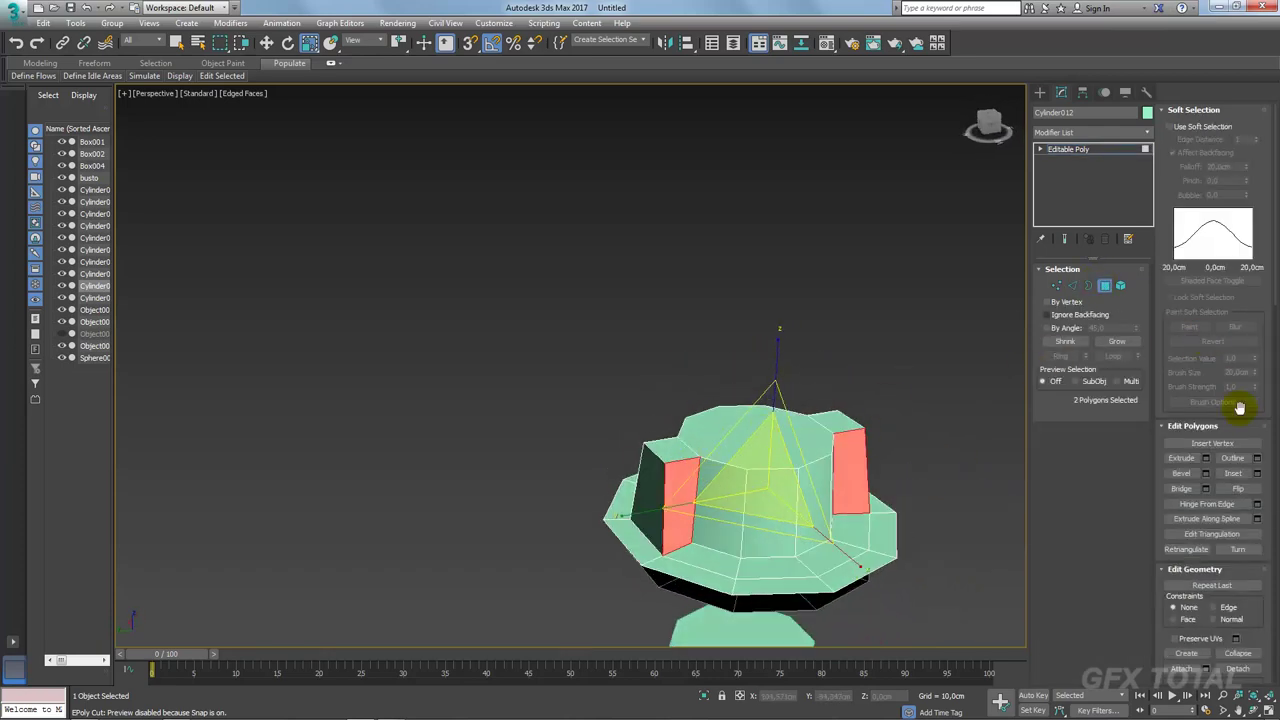
scroll(1251, 566, down, 1)
scroll(1200, 437, down, 4)
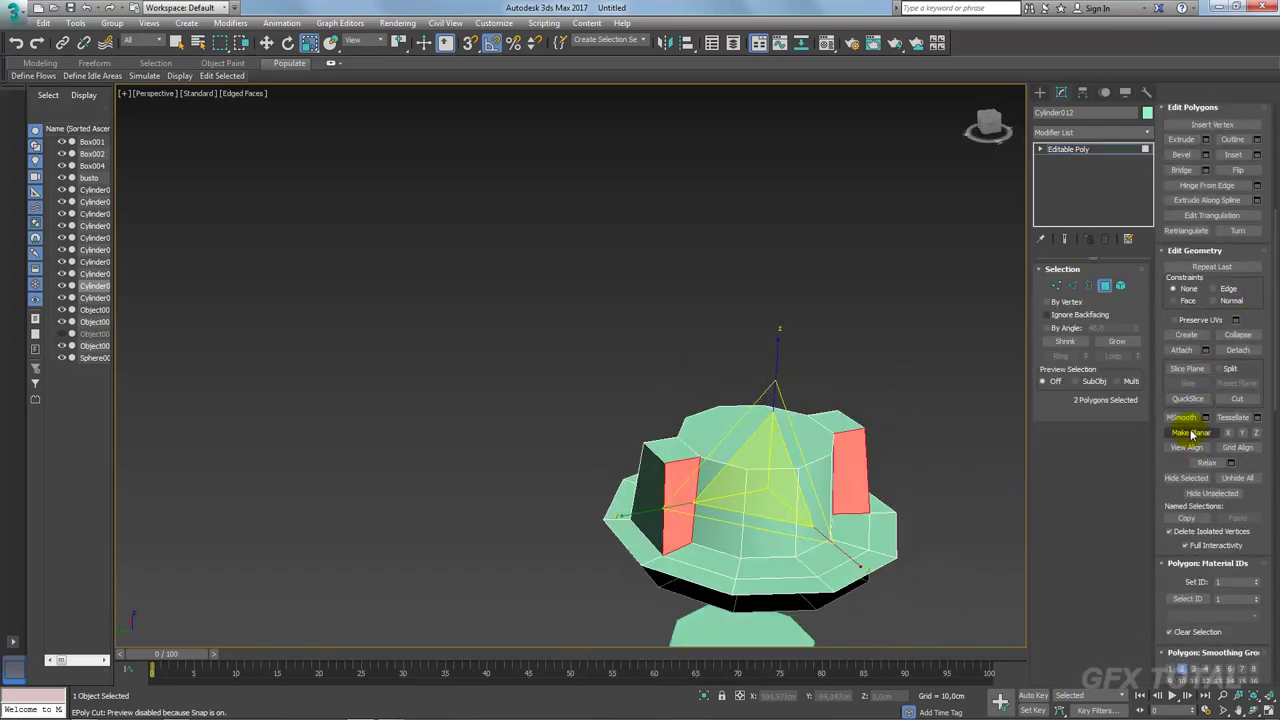
click(1190, 432)
mouse_move(906, 457)
alt+middle_down()
mouse_move(940, 463)
mouse_move(725, 505)
mouse_move(625, 445)
alt+middle_up()
click(725, 505)
ctrl+click(625, 445)
click(1186, 431)
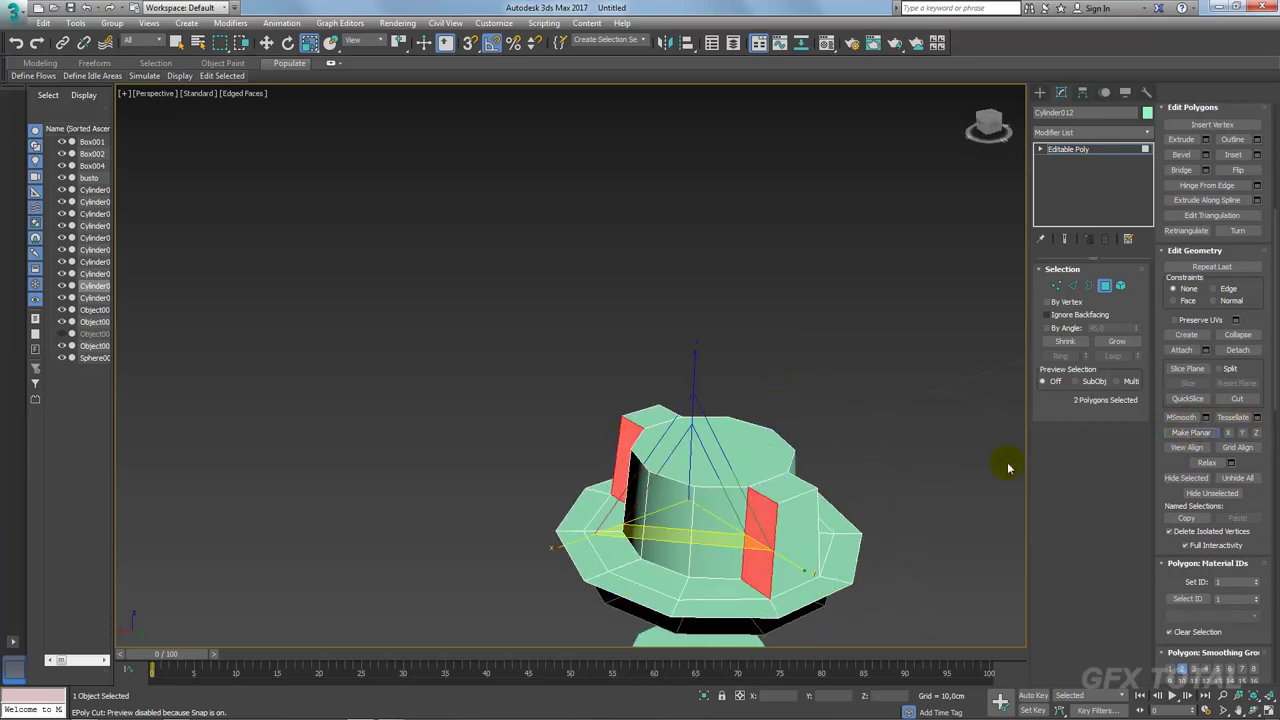
Step: Bridge the open bottom border to close the bolt head's base
click(1090, 286)
mouse_move(886, 514)
alt+middle_down()
mouse_move(857, 537)
mouse_move(900, 523)
mouse_move(916, 422)
alt+middle_up()
click(822, 524)
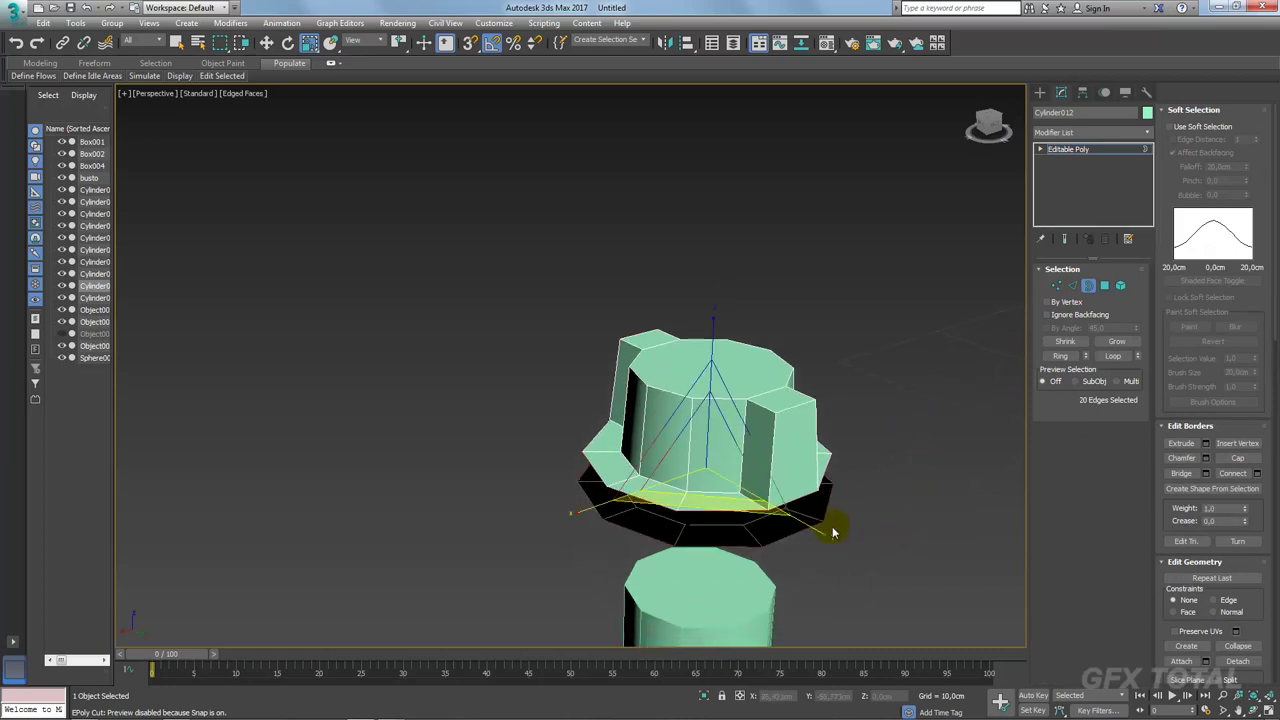
click(1189, 479)
alt+middle_drag(816, 447, 818, 352)
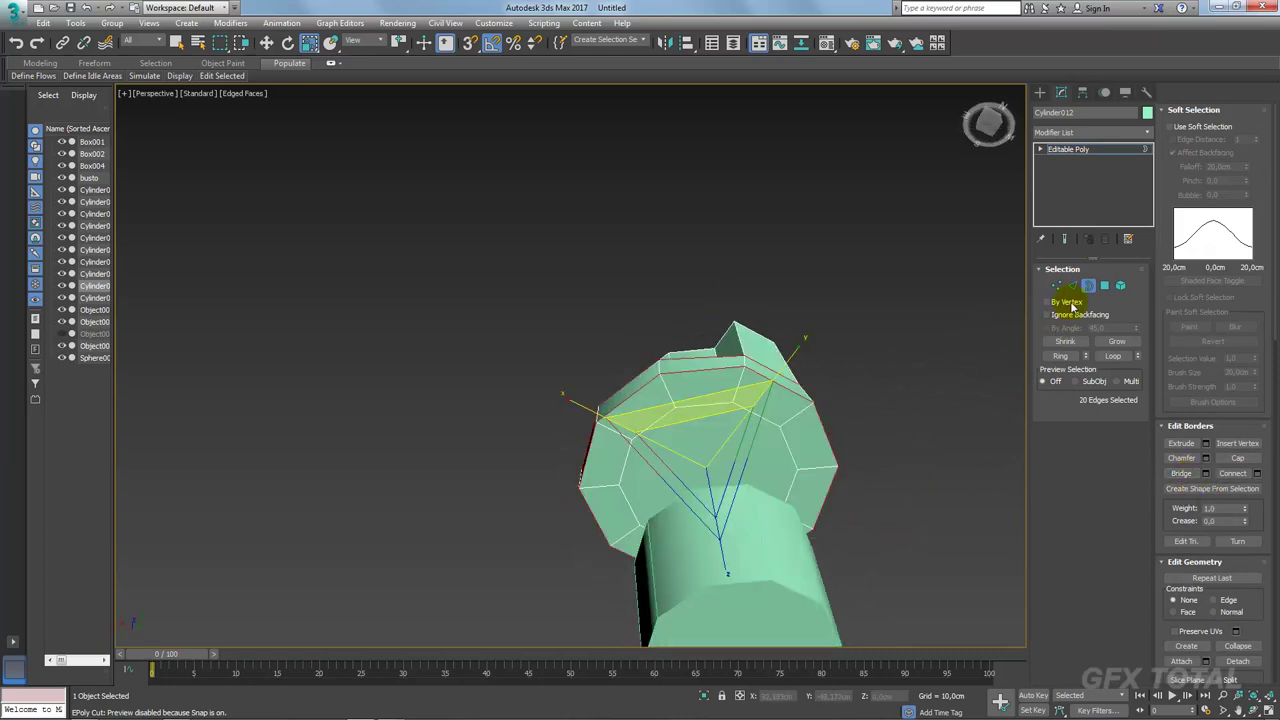
Step: Inset the top cap polygon and delete its centre to open a round hole
click(1105, 286)
click(771, 429)
mouse_move(749, 320)
alt+middle_down()
mouse_move(766, 429)
mouse_move(741, 375)
alt+middle_up()
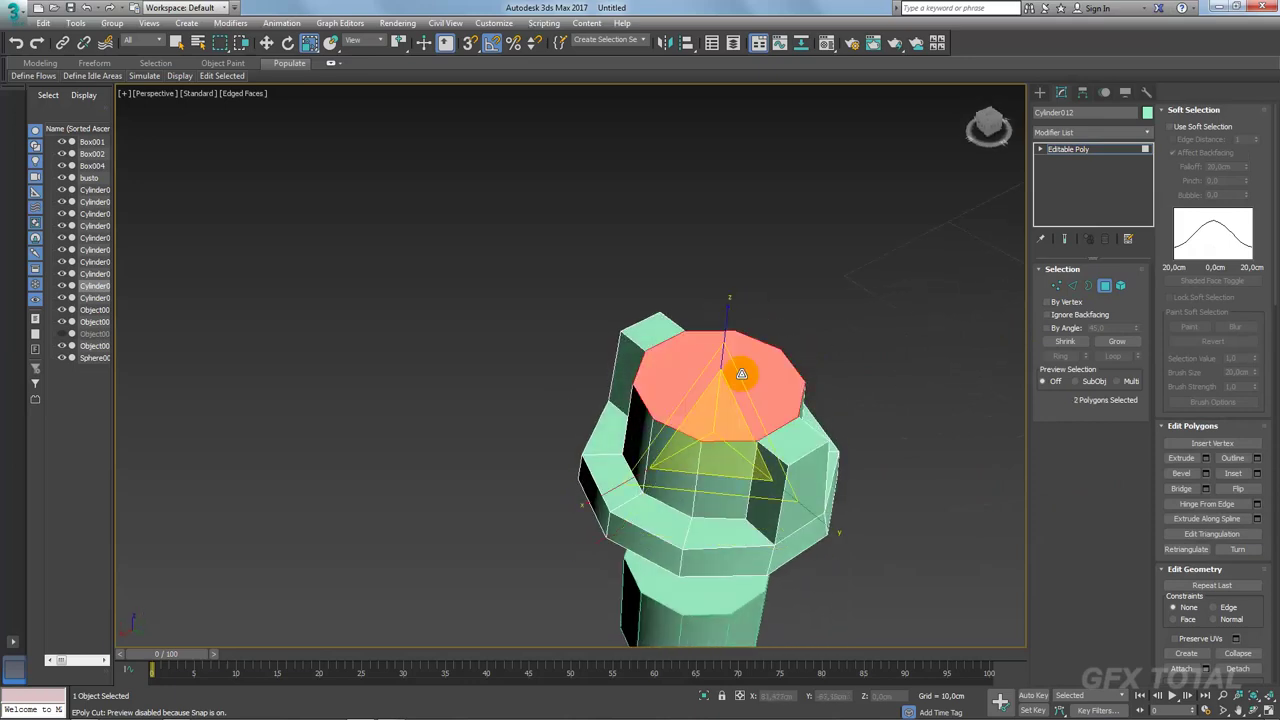
click(1233, 473)
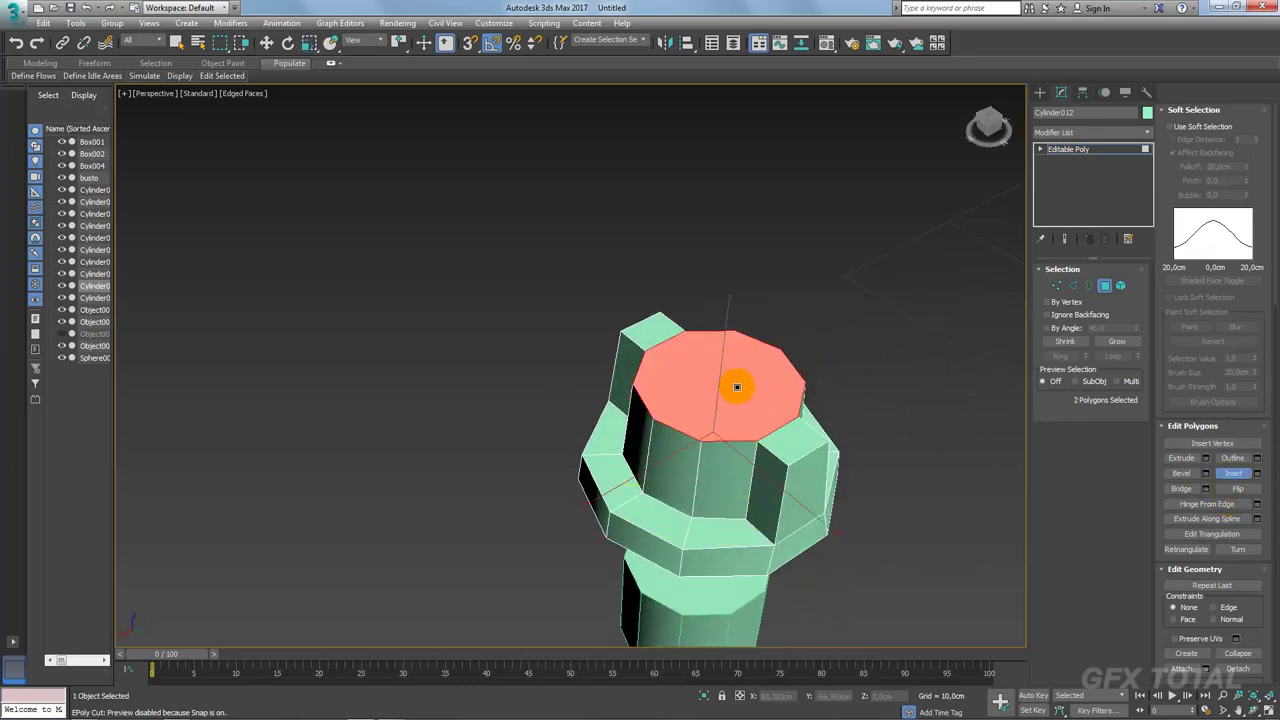
drag(737, 387, 730, 383)
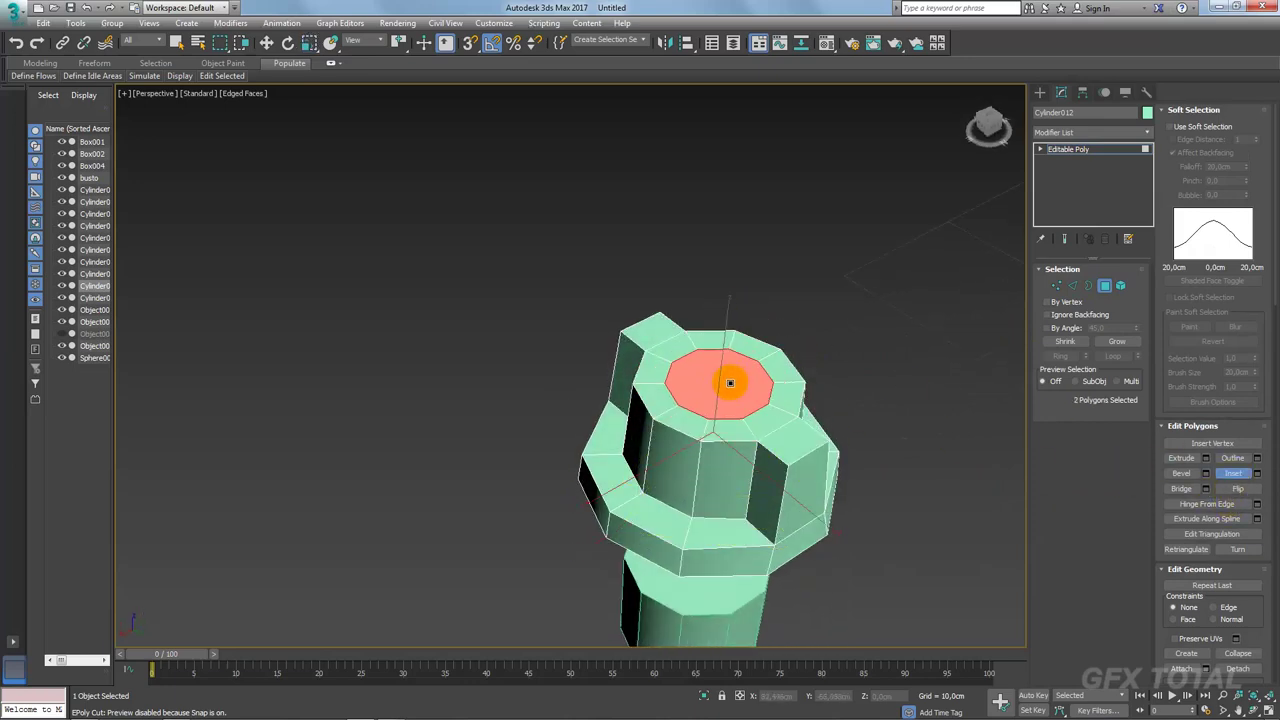
key(Delete)
click(1089, 286)
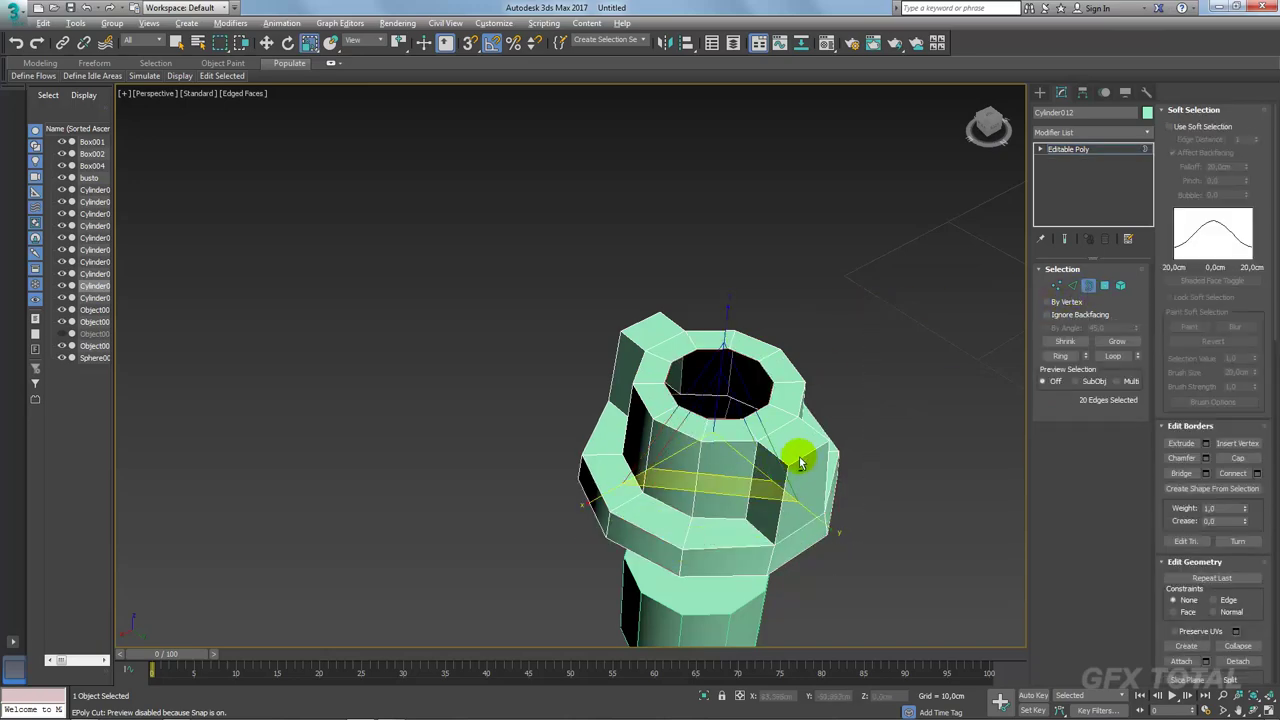
Step: Inspect the bolt head from above and compare it with the helmet reference photo
alt+middle_drag(800, 462, 1153, 393)
mouse_move(978, 455)
alt+middle_down()
mouse_move(961, 417)
mouse_move(980, 354)
mouse_move(855, 423)
alt+middle_up()
key(alt+Tab)
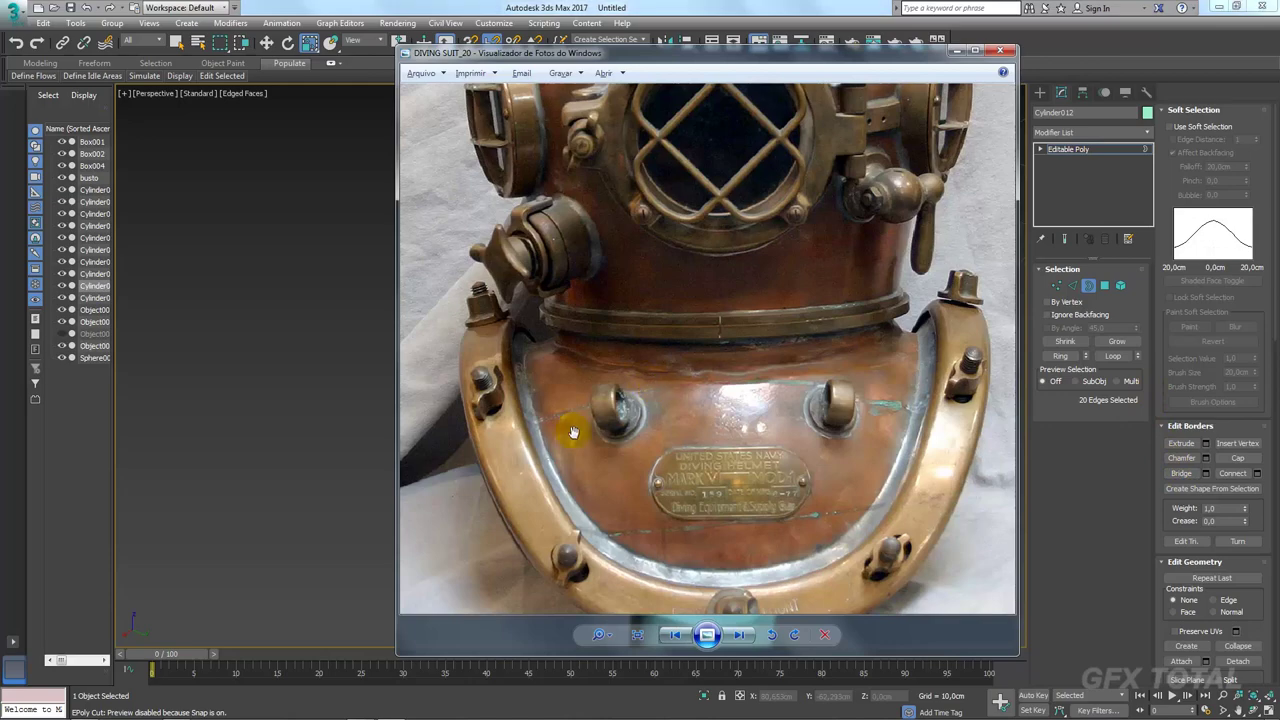
key(alt+Tab)
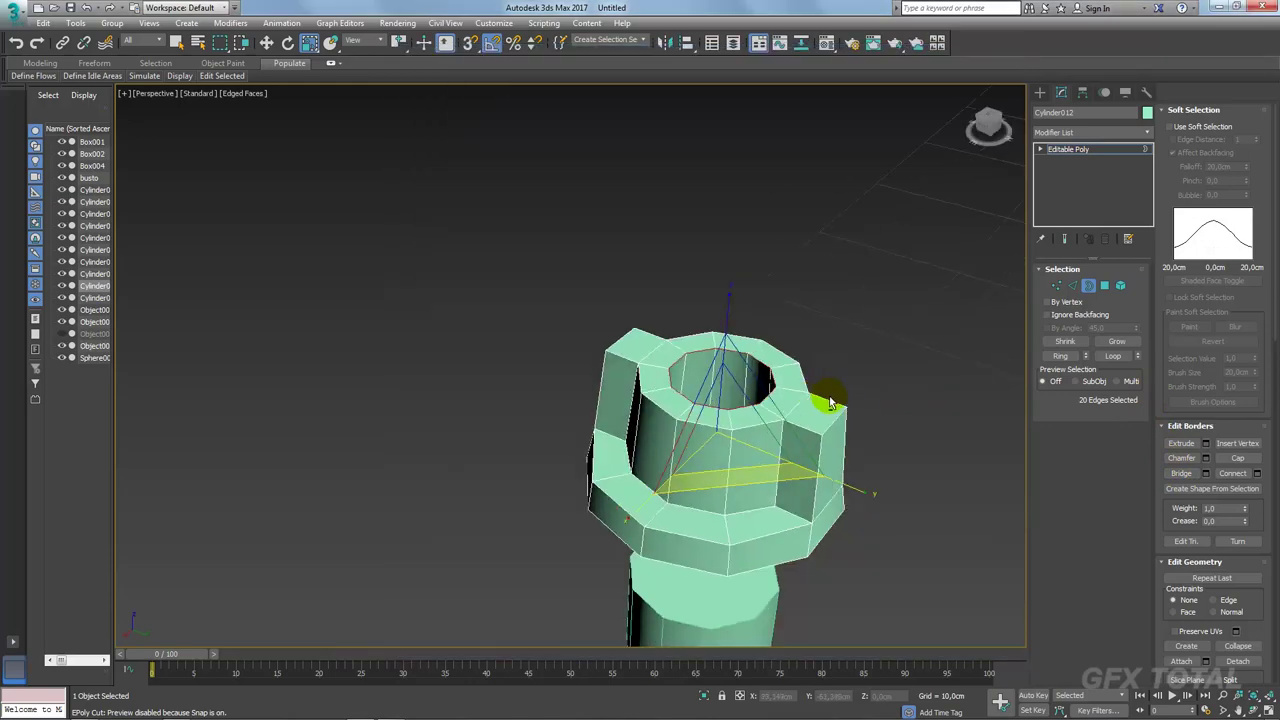
Step: Connect the bolt head's vertical edge ring with two spread-apart support loops
alt+middle_drag(820, 397, 1104, 293)
click(1075, 286)
click(824, 476)
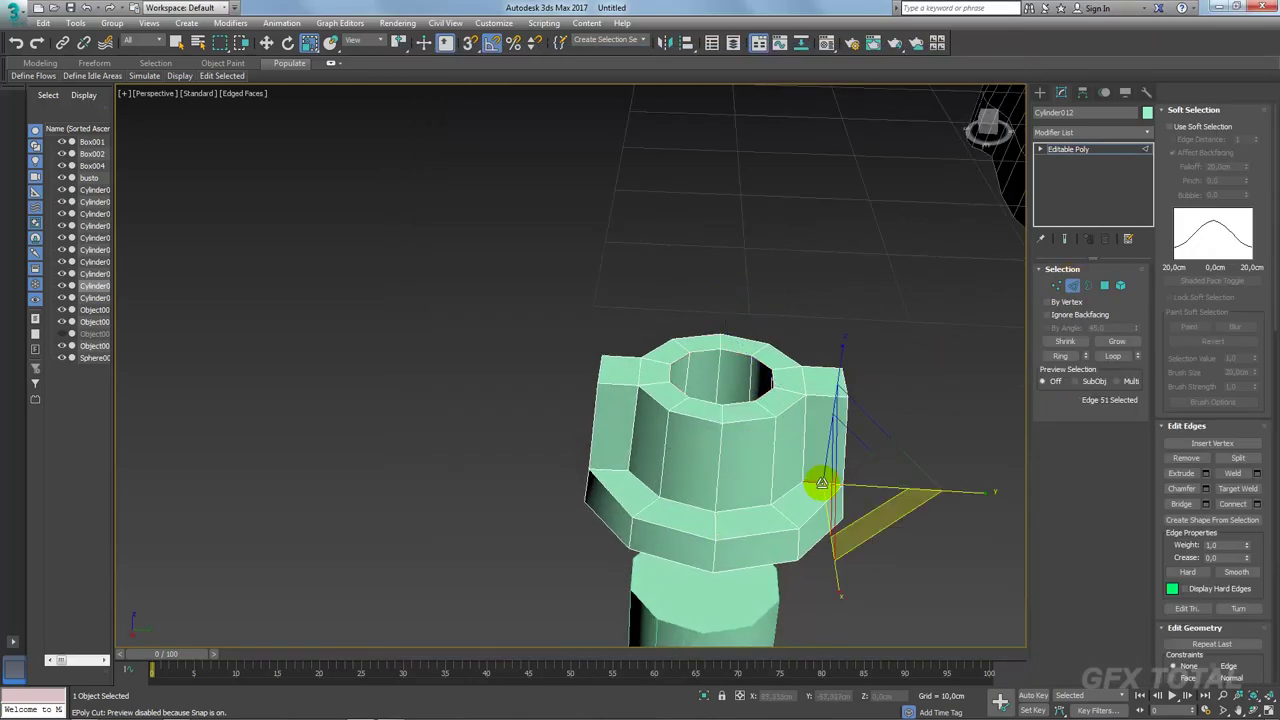
click(1066, 356)
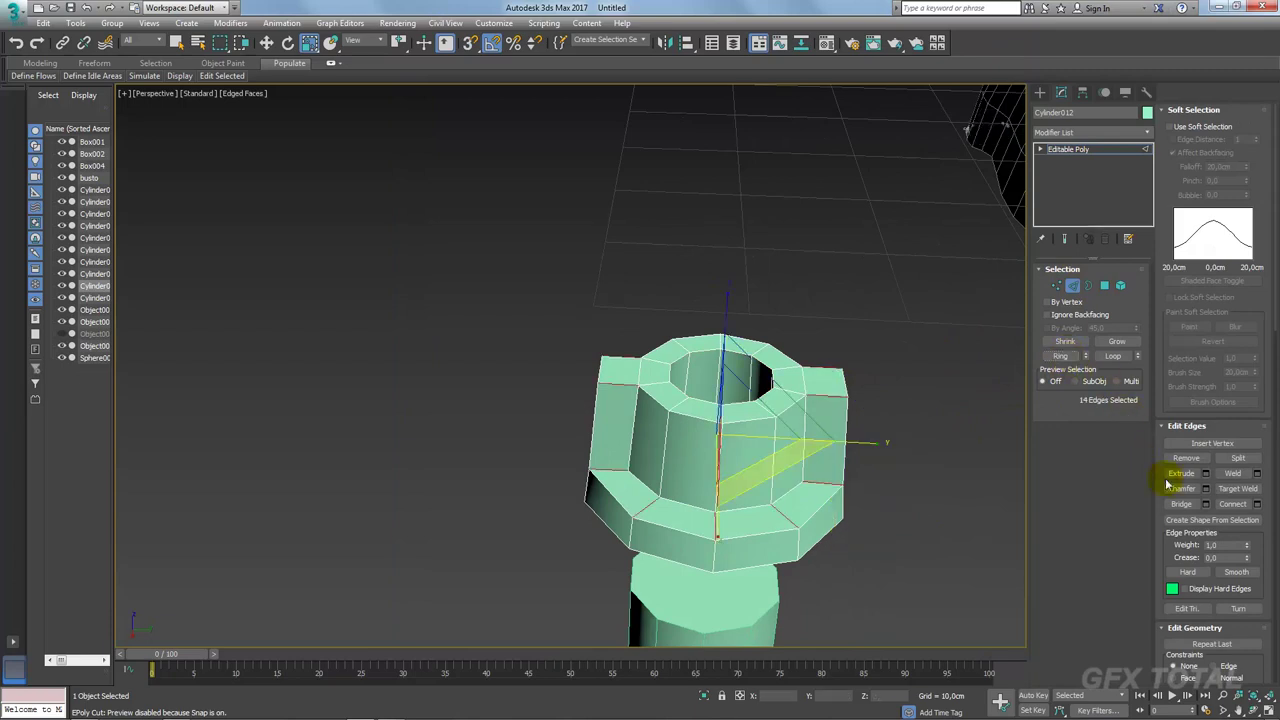
click(1251, 504)
drag(582, 372, 579, 324)
drag(583, 404, 584, 268)
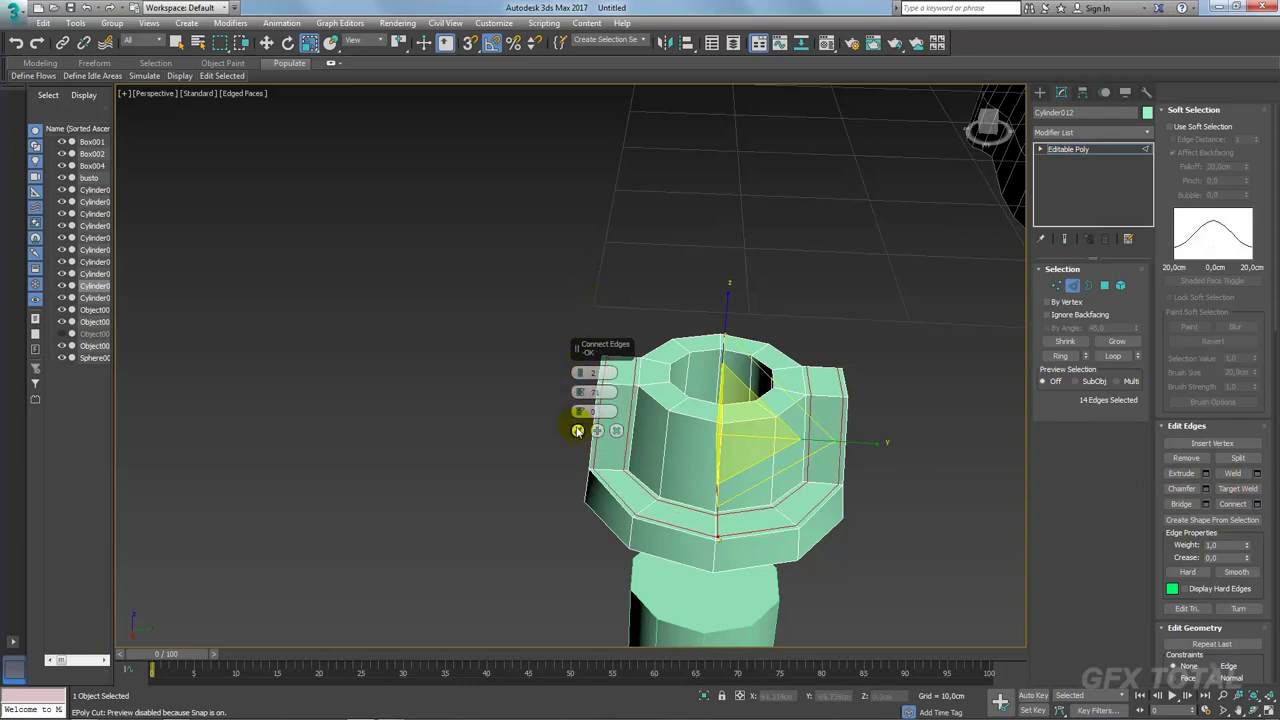
click(577, 430)
Step: Connect the front and inner hole edge ring with two loops at pinch 71
click(658, 445)
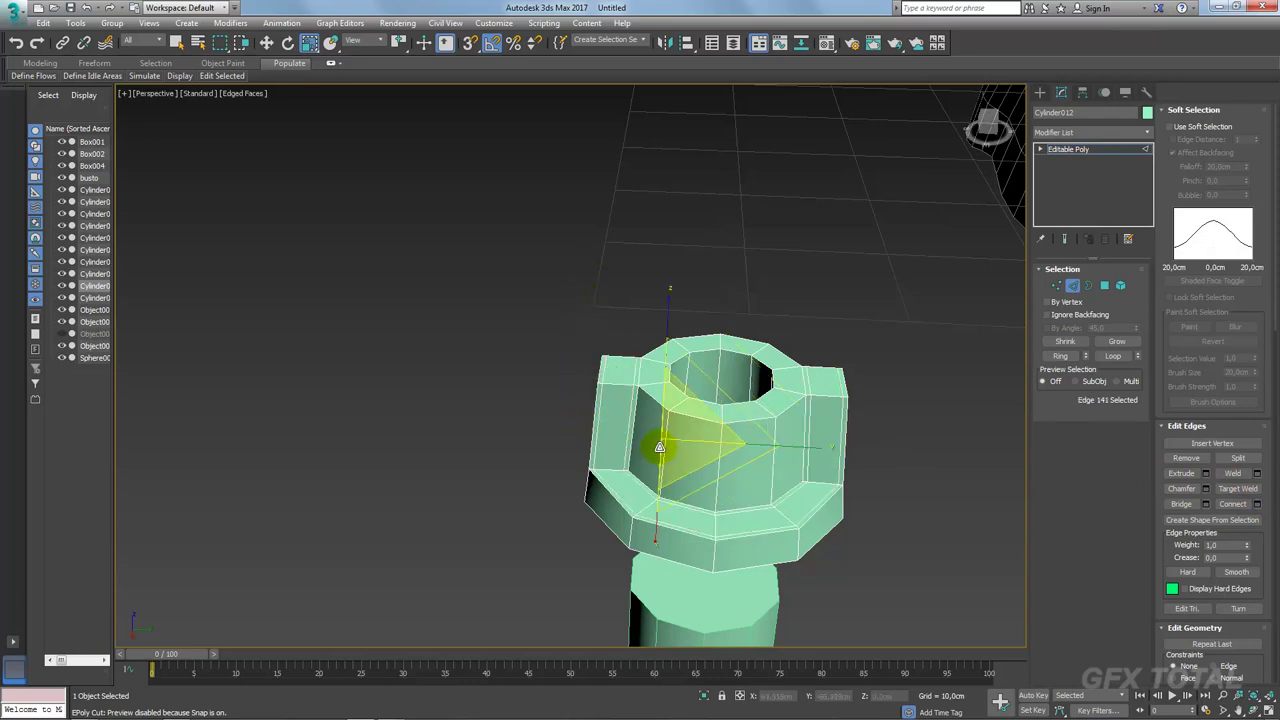
click(718, 470)
ctrl+click(722, 375)
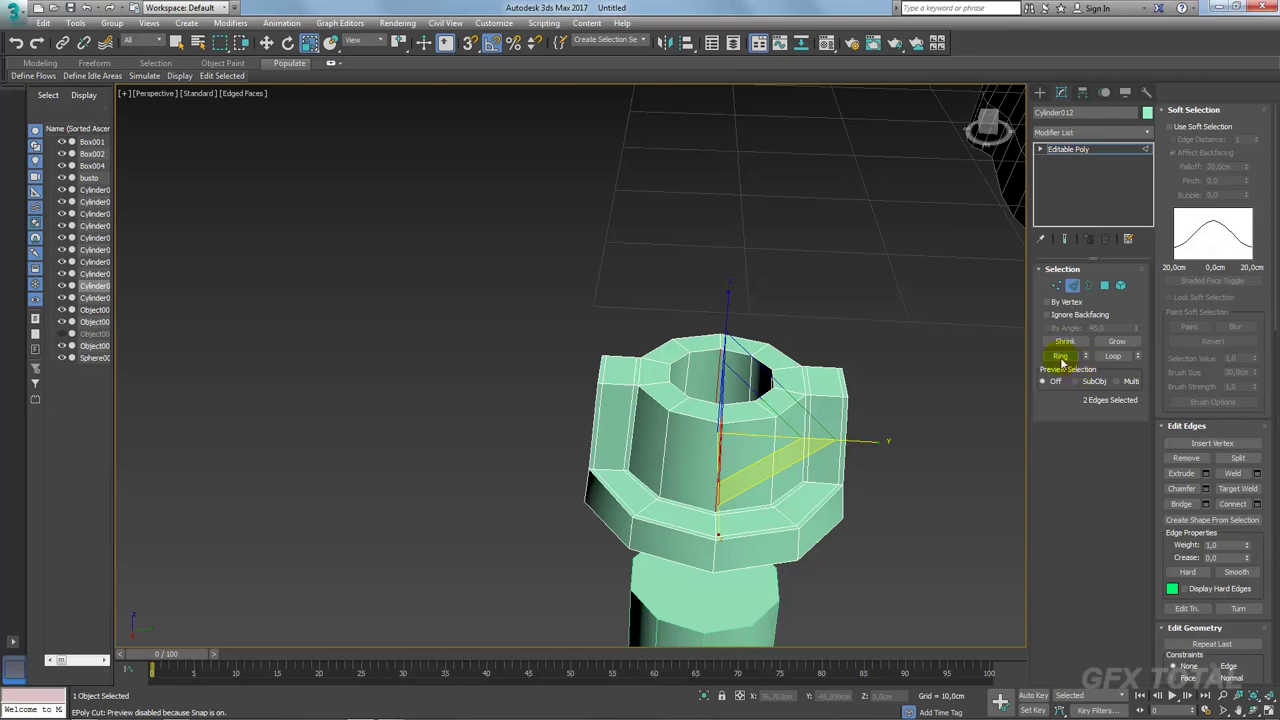
click(1061, 357)
click(1257, 504)
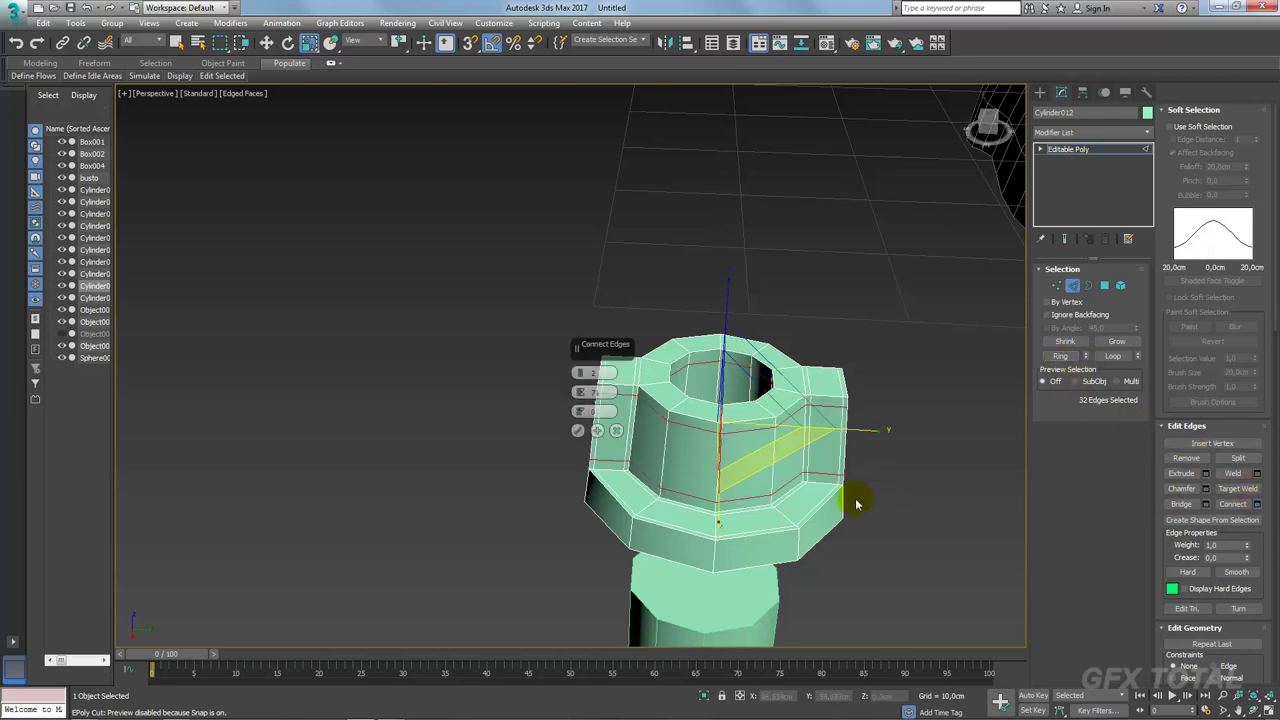
drag(580, 392, 578, 396)
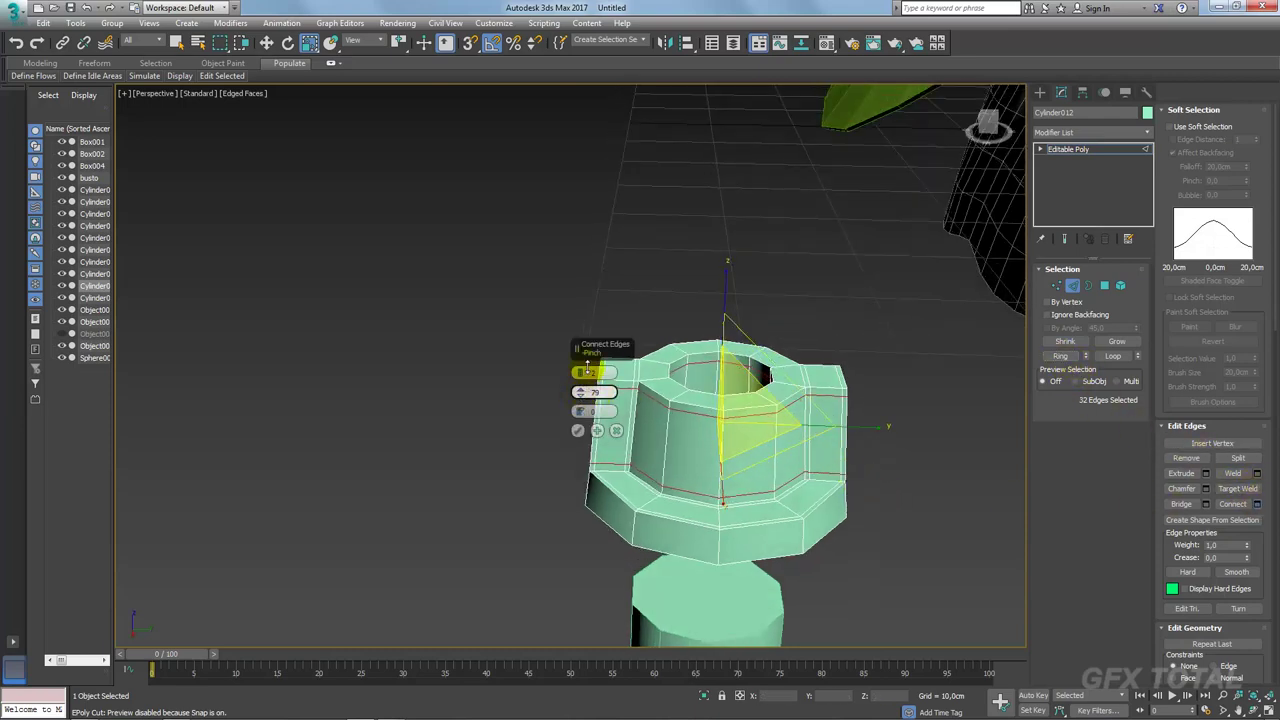
click(577, 430)
Step: Add a connecting support loop around the ring of hole edges
alt+middle_drag(686, 429, 674, 409)
click(678, 425)
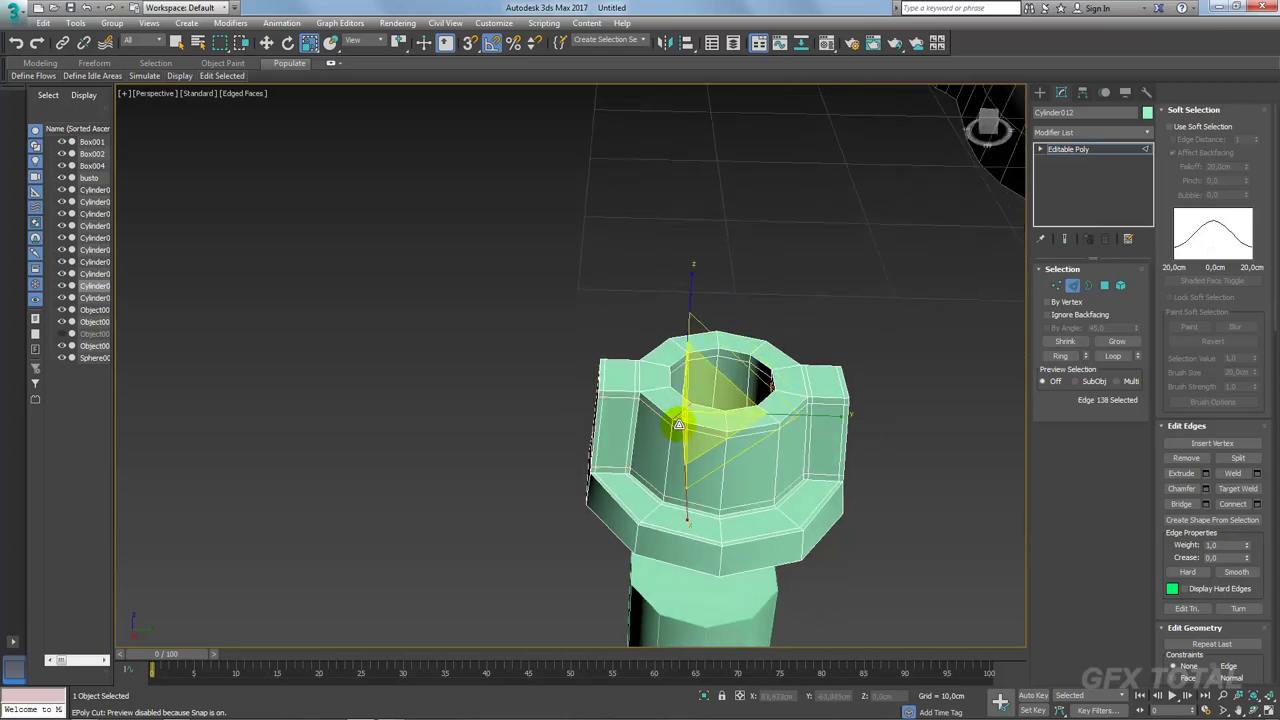
ctrl+click(826, 519)
click(1060, 357)
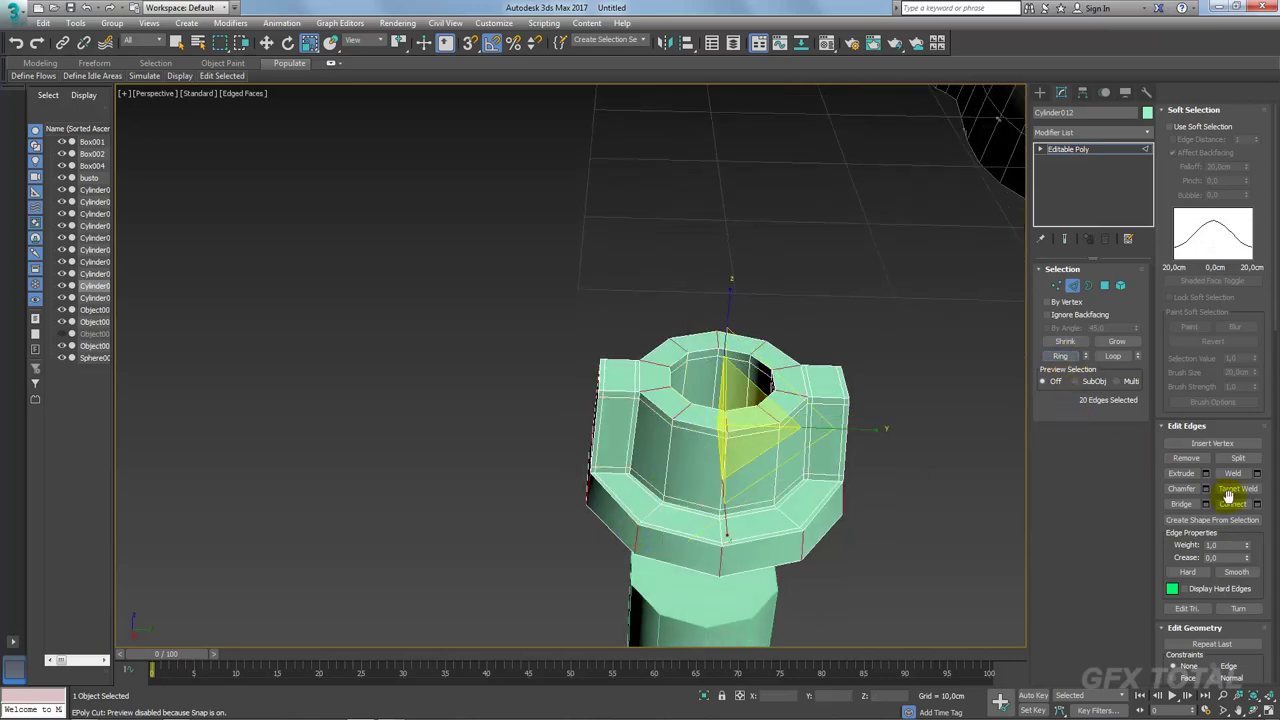
click(1257, 505)
click(583, 432)
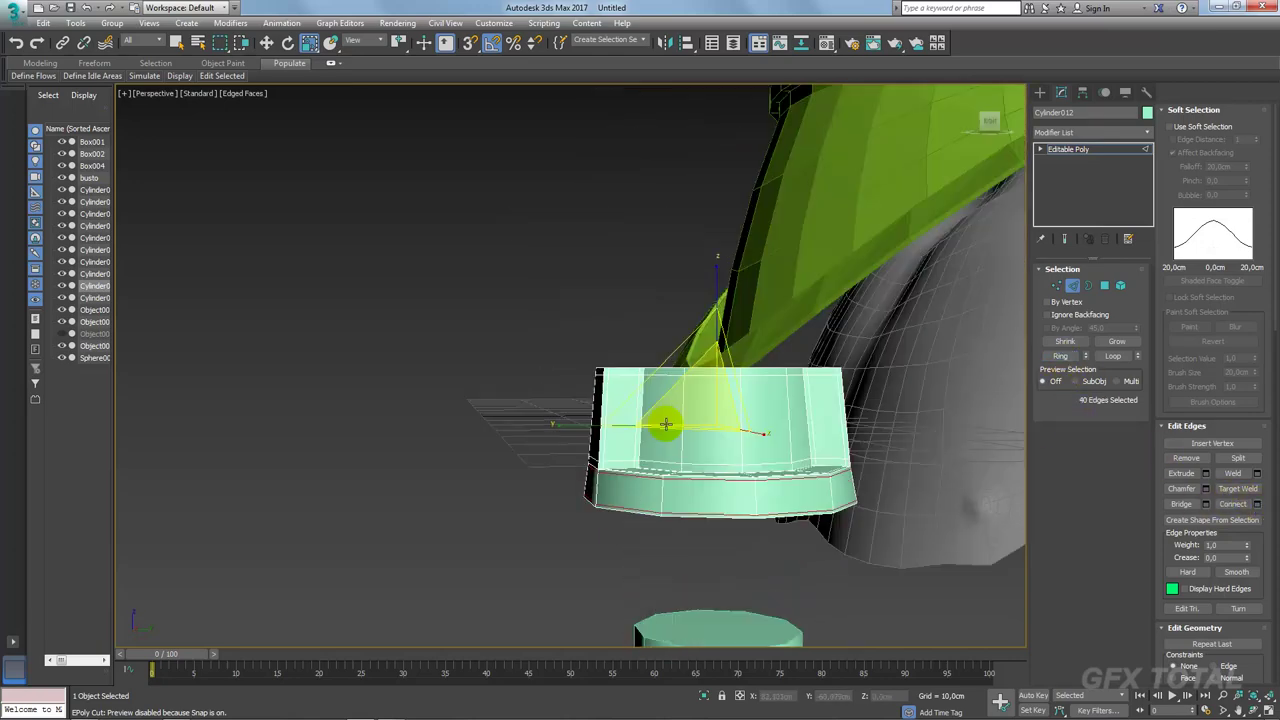
Step: Add a last loop across the side edge ring and apply TurboSmooth
click(1060, 356)
click(1257, 504)
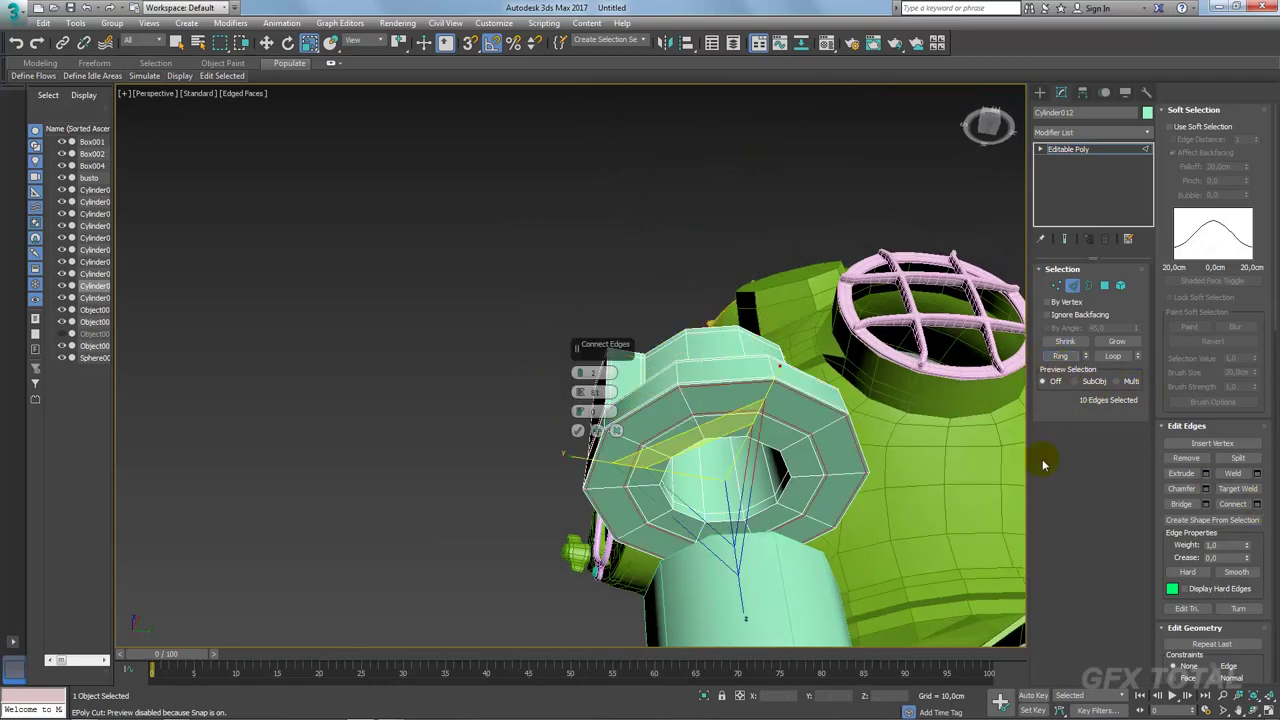
click(578, 432)
click(1068, 149)
right_click(1120, 163)
Step: Select the lower cylinder, Cylinder013, and compare it against the helmet reference photo
key(ctrl+t)
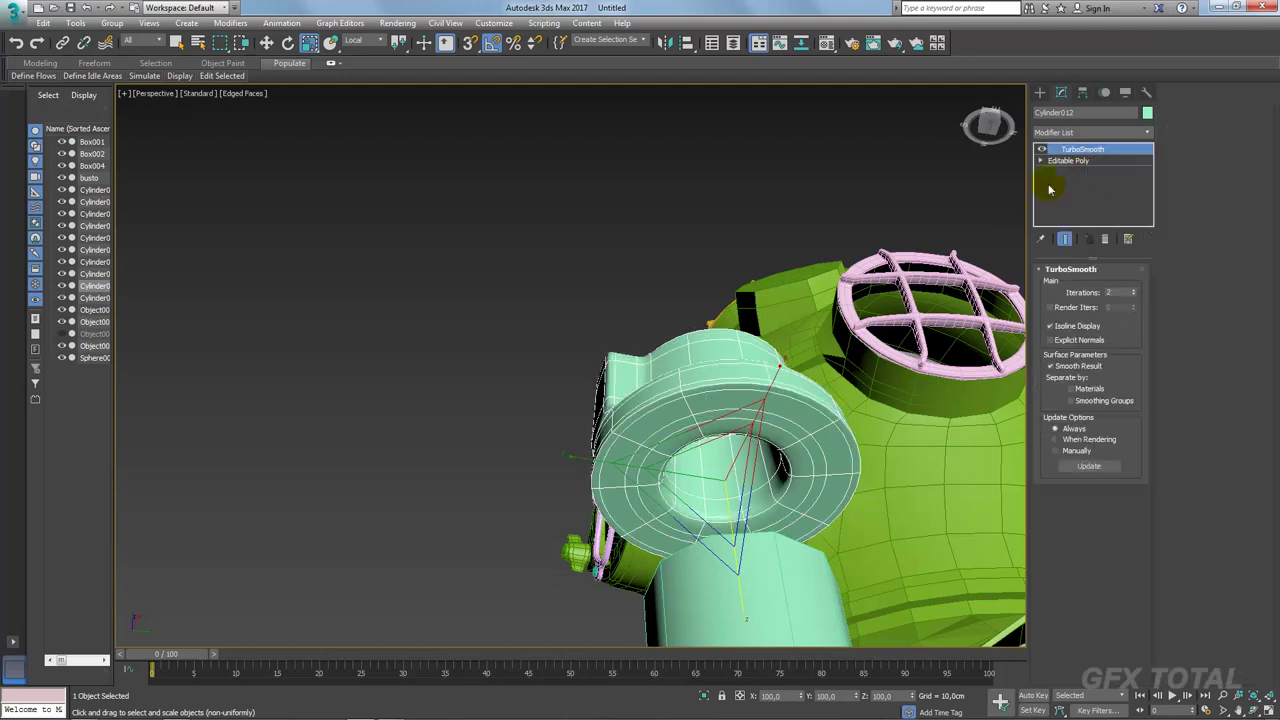
key(z)
mouse_move(846, 369)
alt+middle_down()
mouse_move(811, 354)
mouse_move(758, 487)
alt+middle_up()
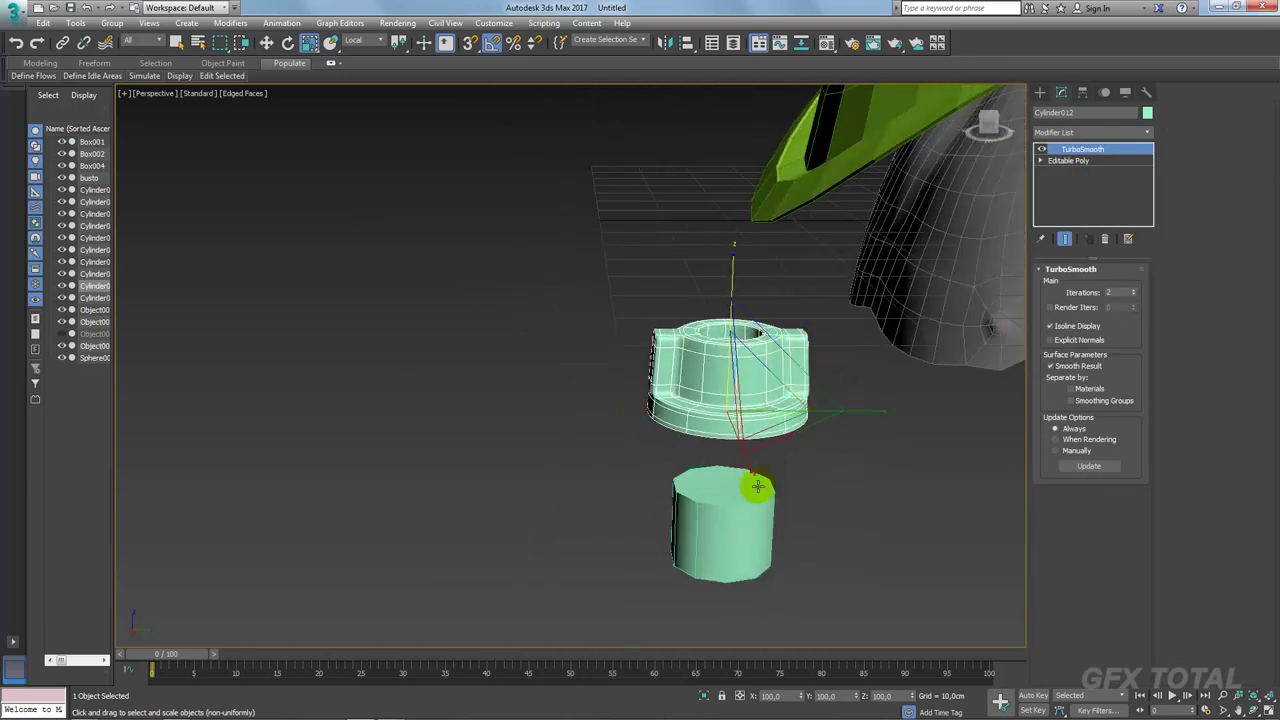
click(757, 488)
key(alt+Tab)
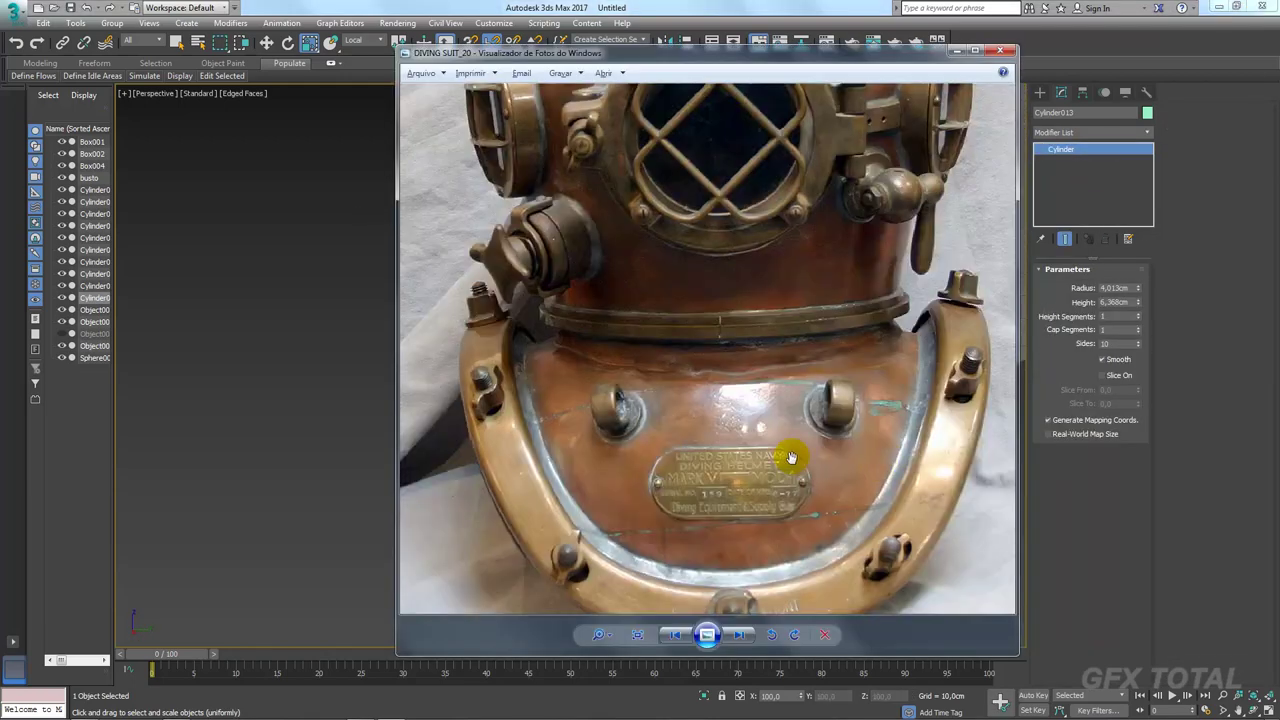
key(alt+Tab)
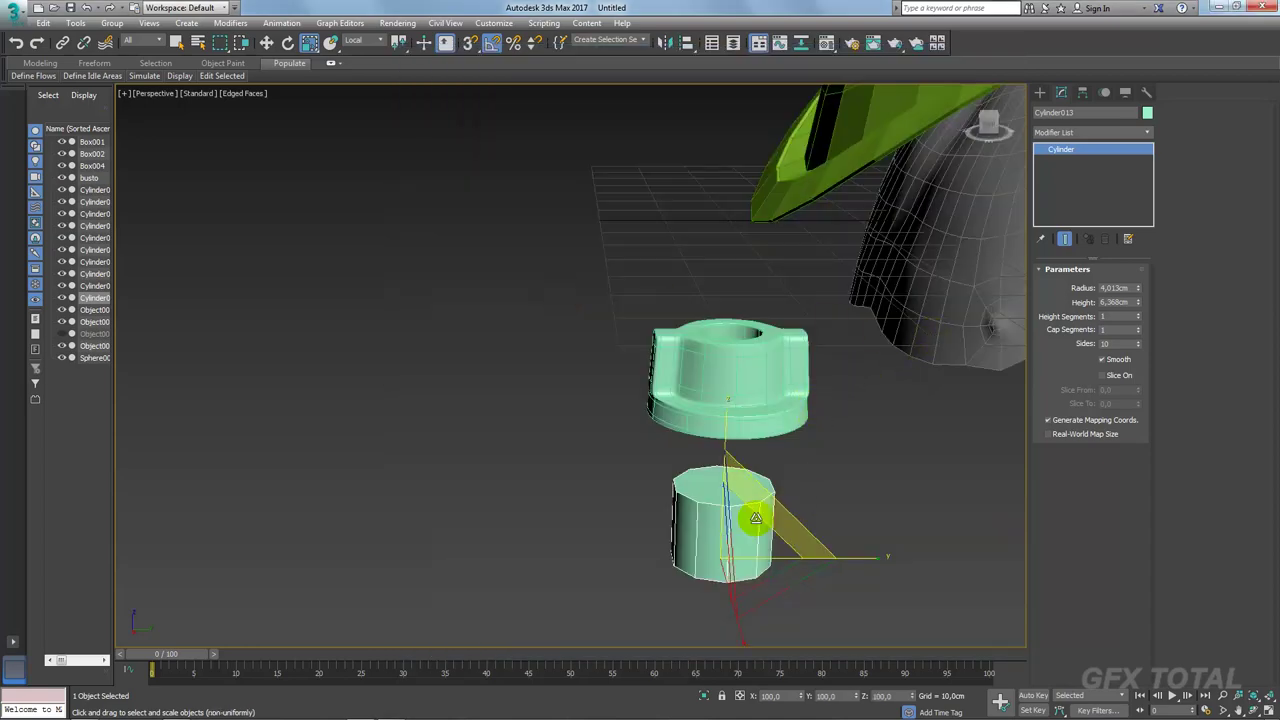
key(alt+Tab)
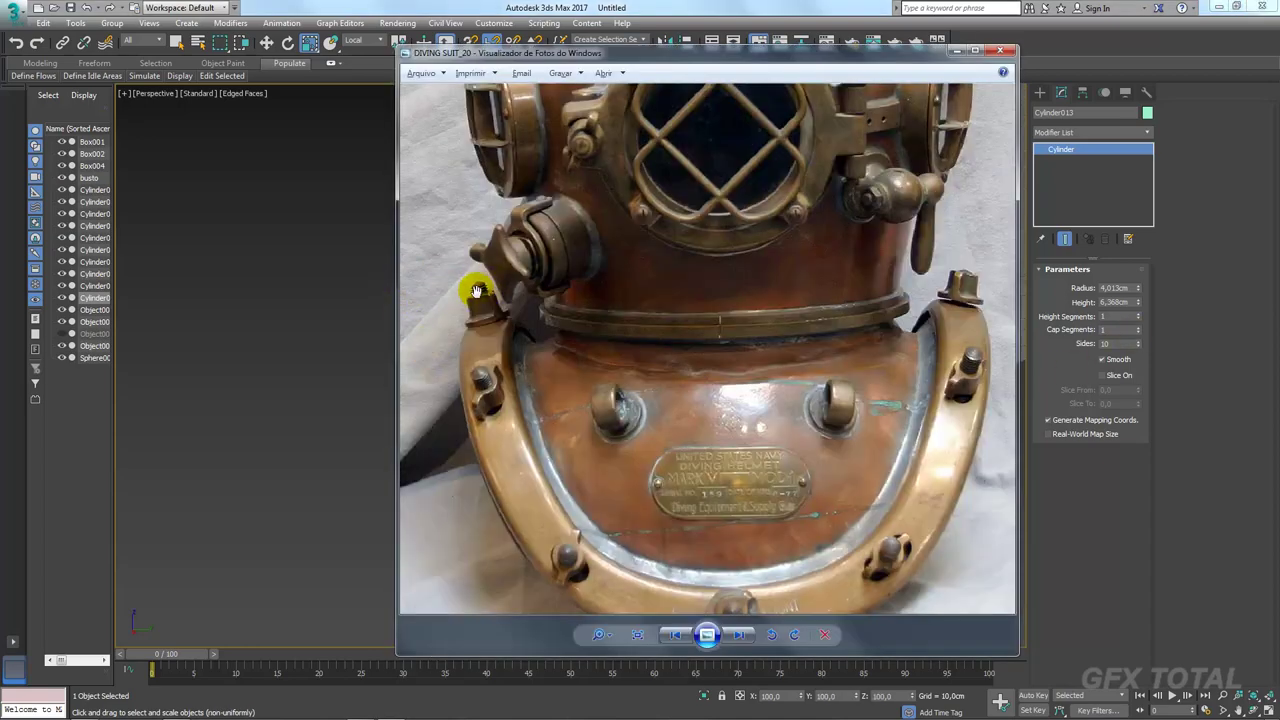
key(alt+Tab)
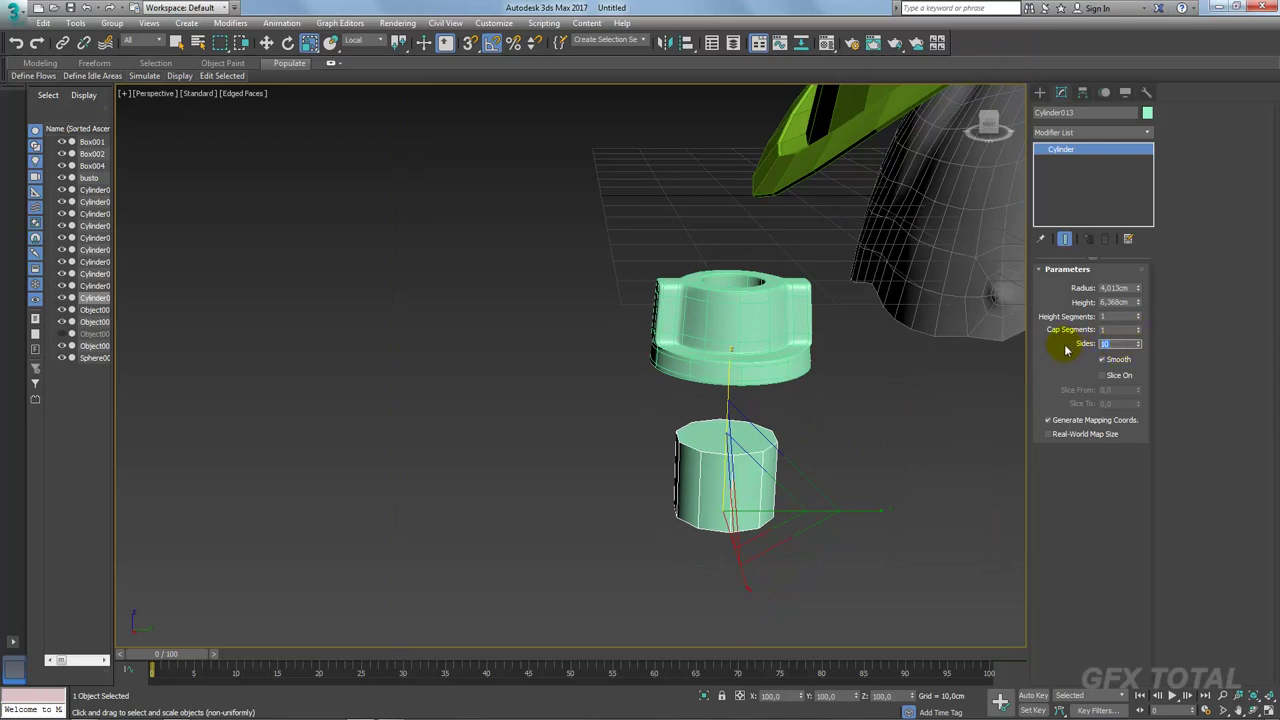
Step: Raise Cylinder013's height segments and convert it to an Editable Poly
drag(1137, 324, 1139, 313)
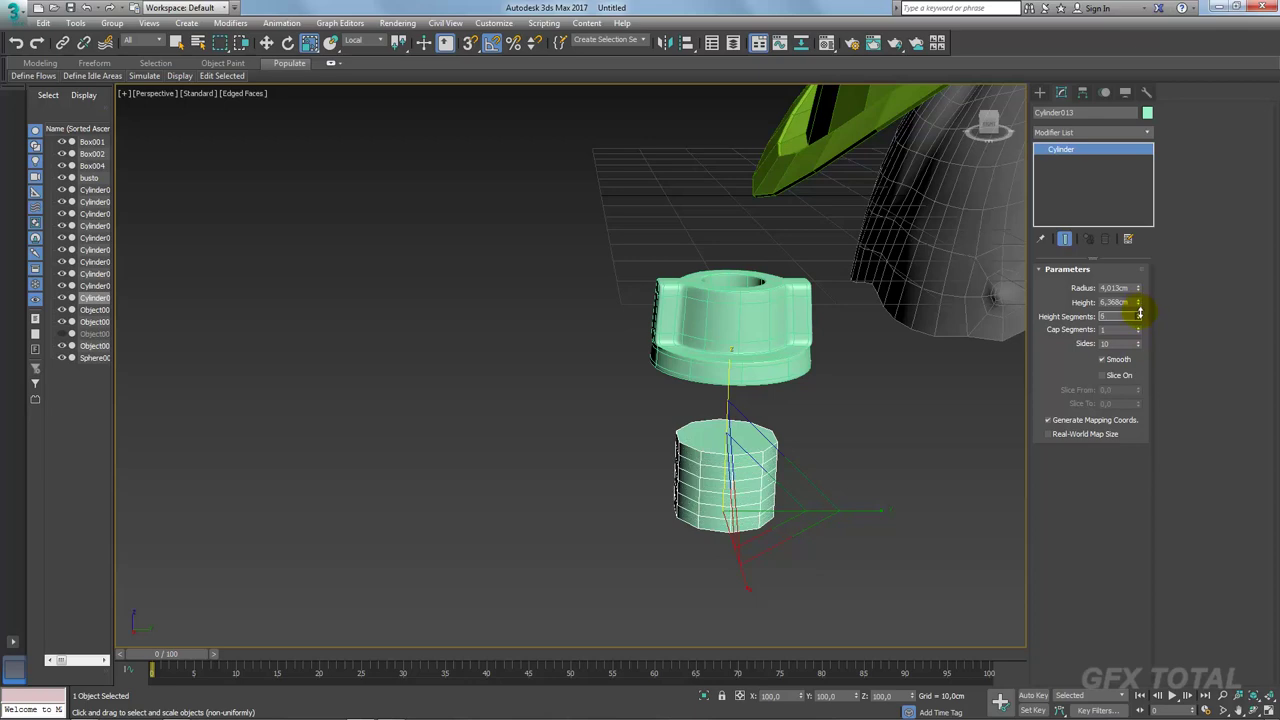
scroll(748, 463, up, 3)
right_click(760, 410)
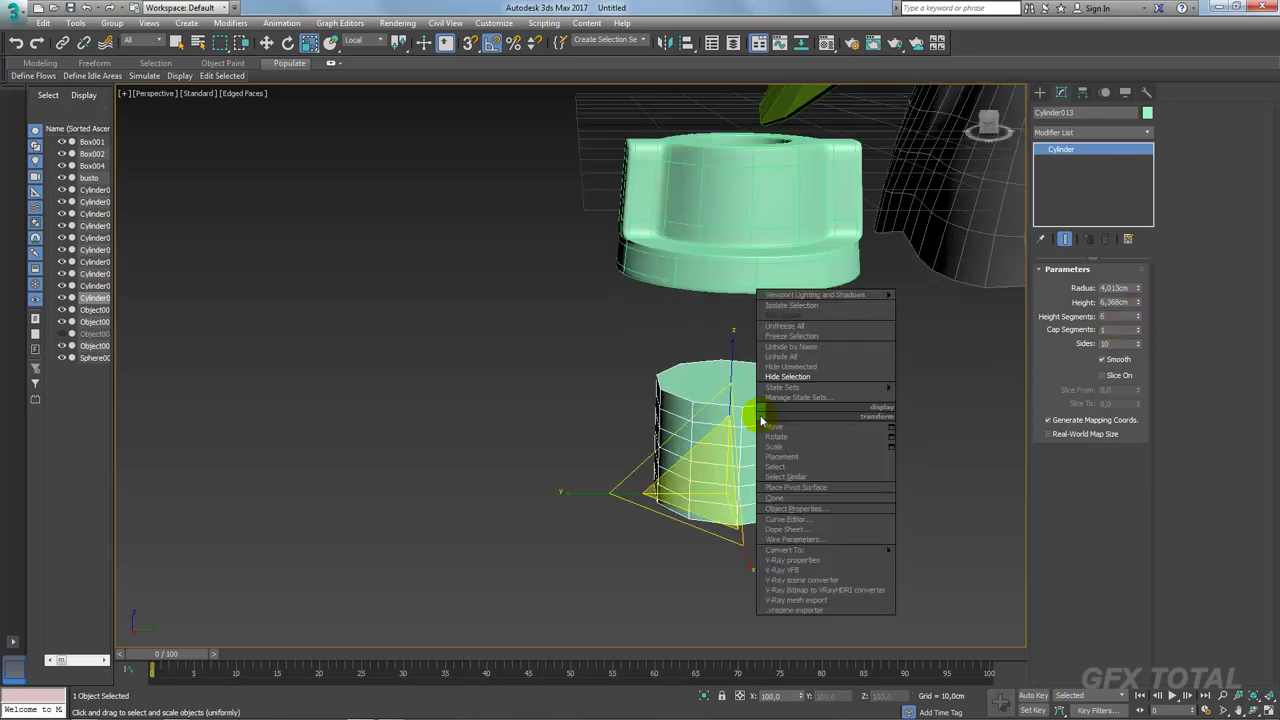
click(909, 556)
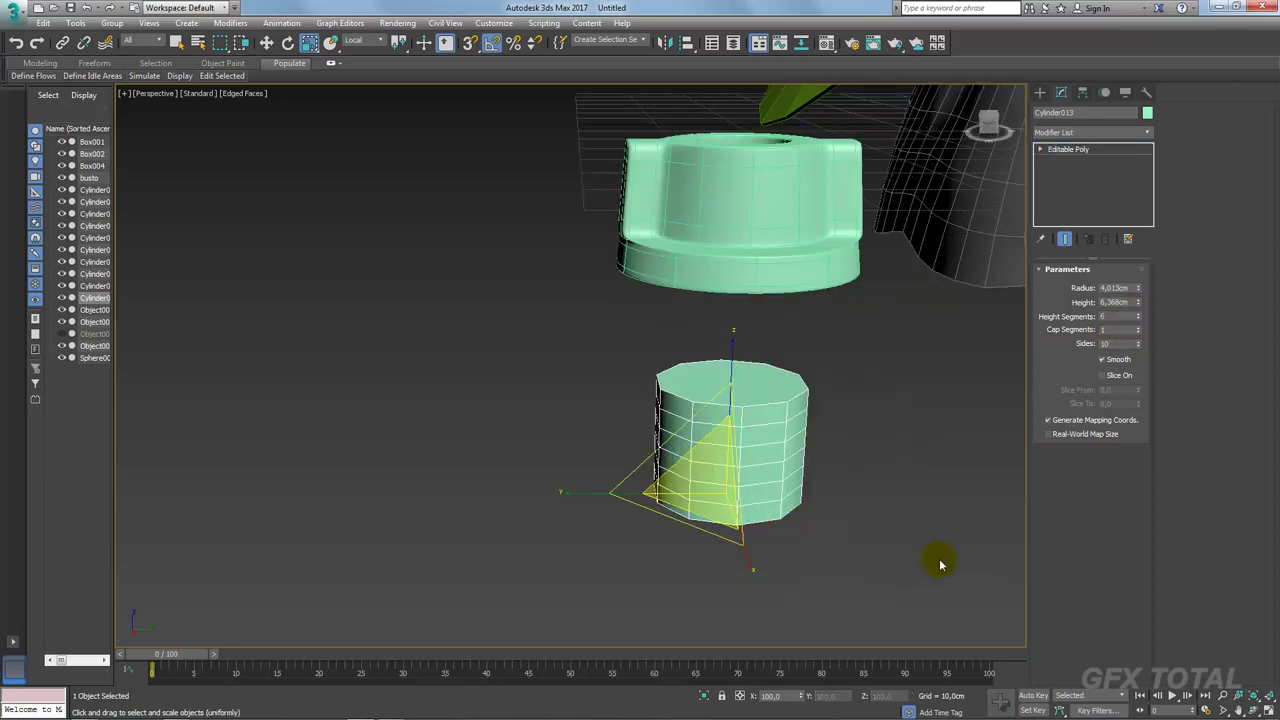
Step: Select a ring of side bands on Cylinder013 and bevel them outward about 0.243 cm
click(1080, 291)
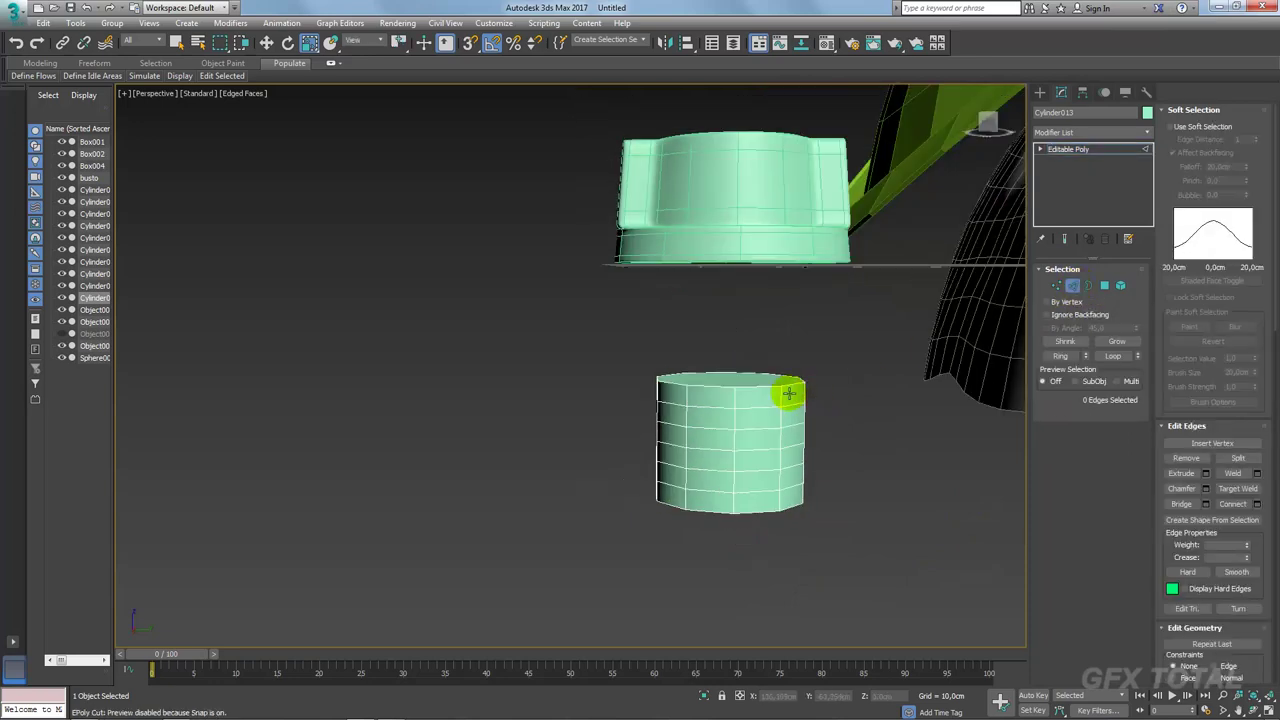
click(781, 397)
click(783, 432)
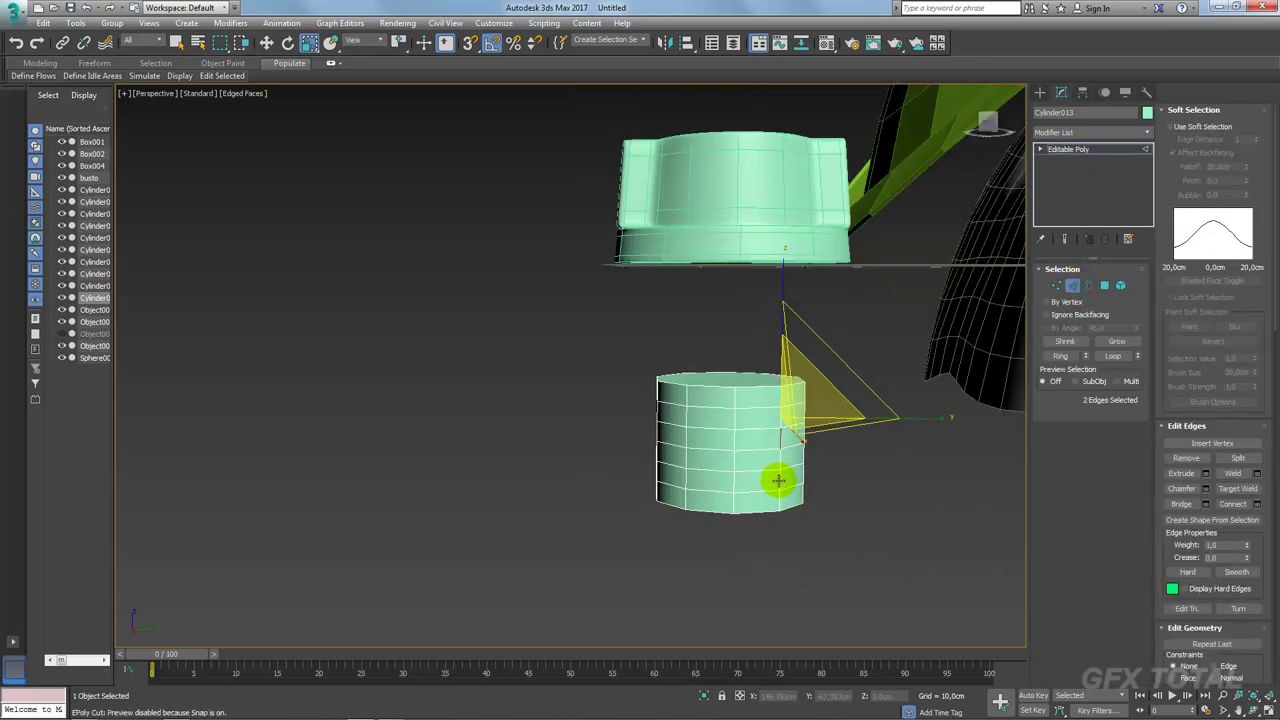
click(1060, 355)
ctrl+click(1104, 285)
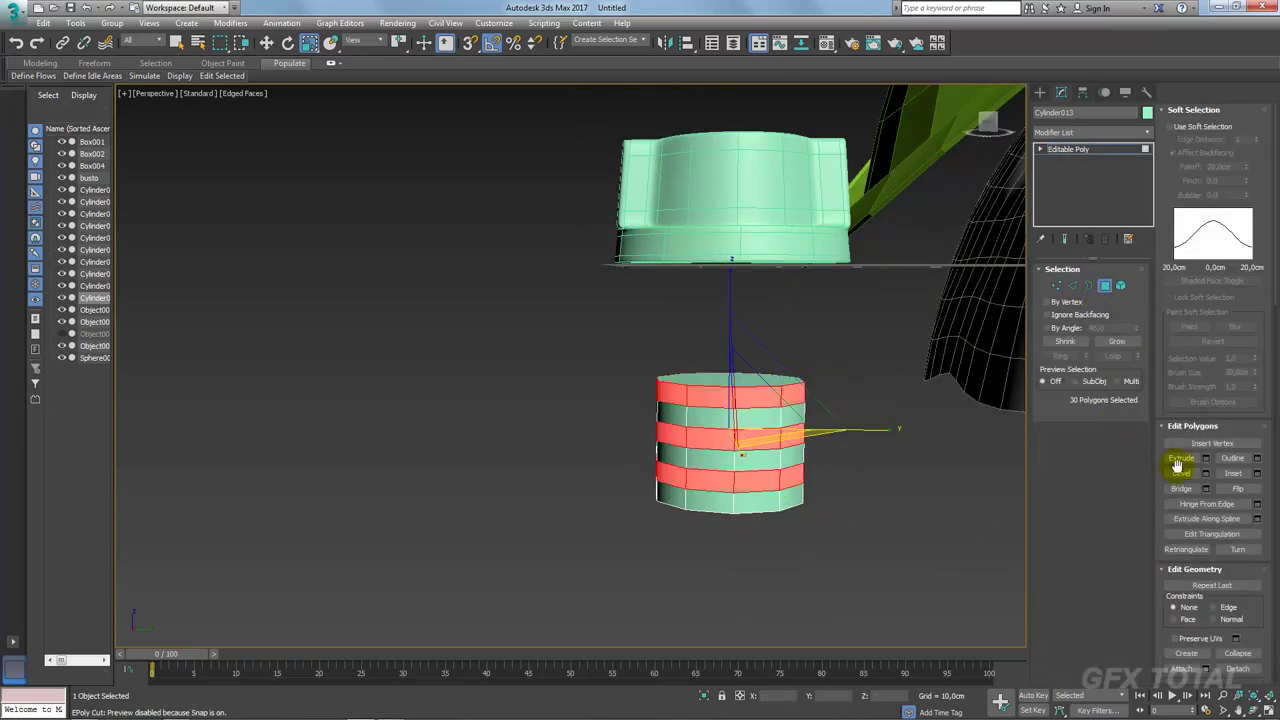
click(1205, 473)
click(585, 392)
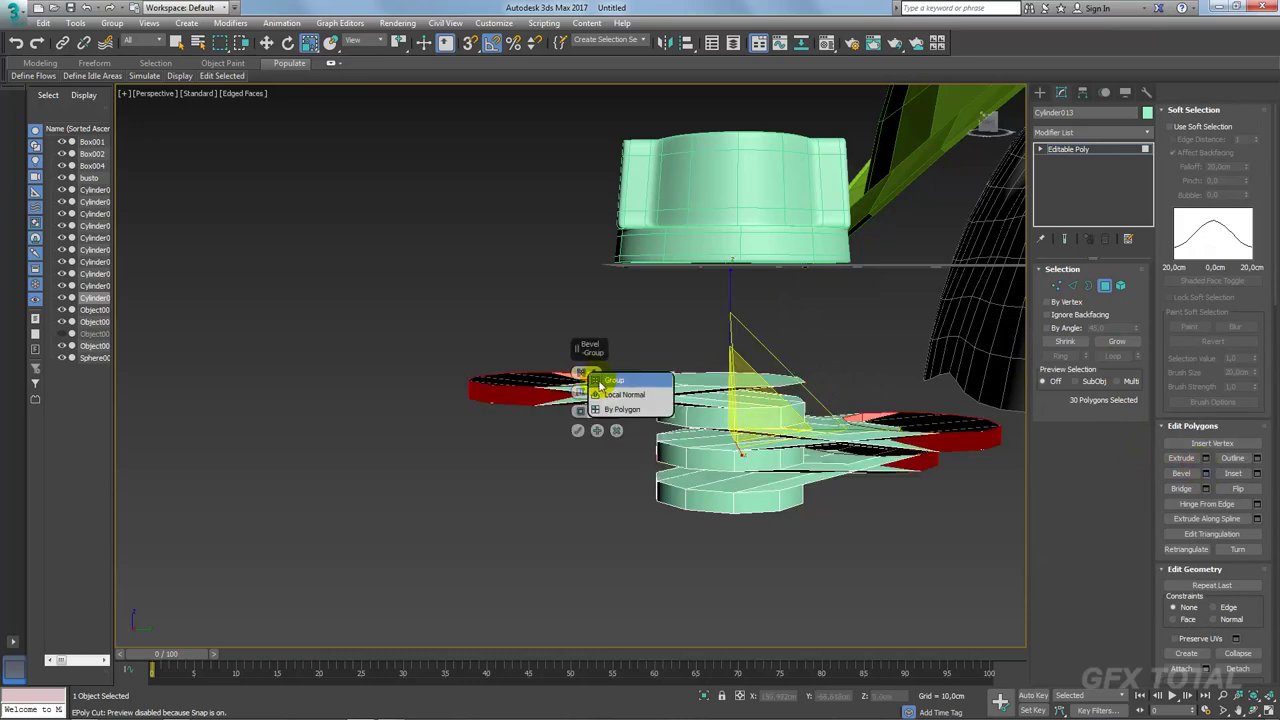
text(0)
key(Return)
right_click(582, 413)
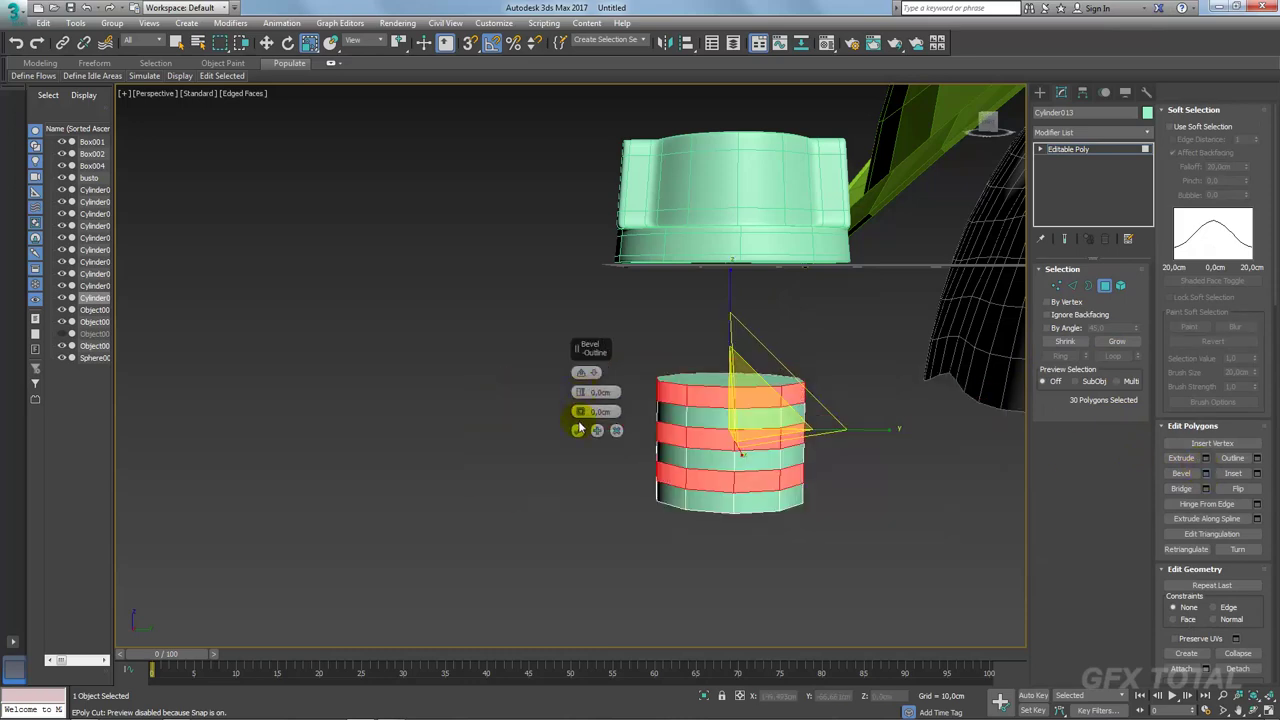
drag(582, 386, 578, 410)
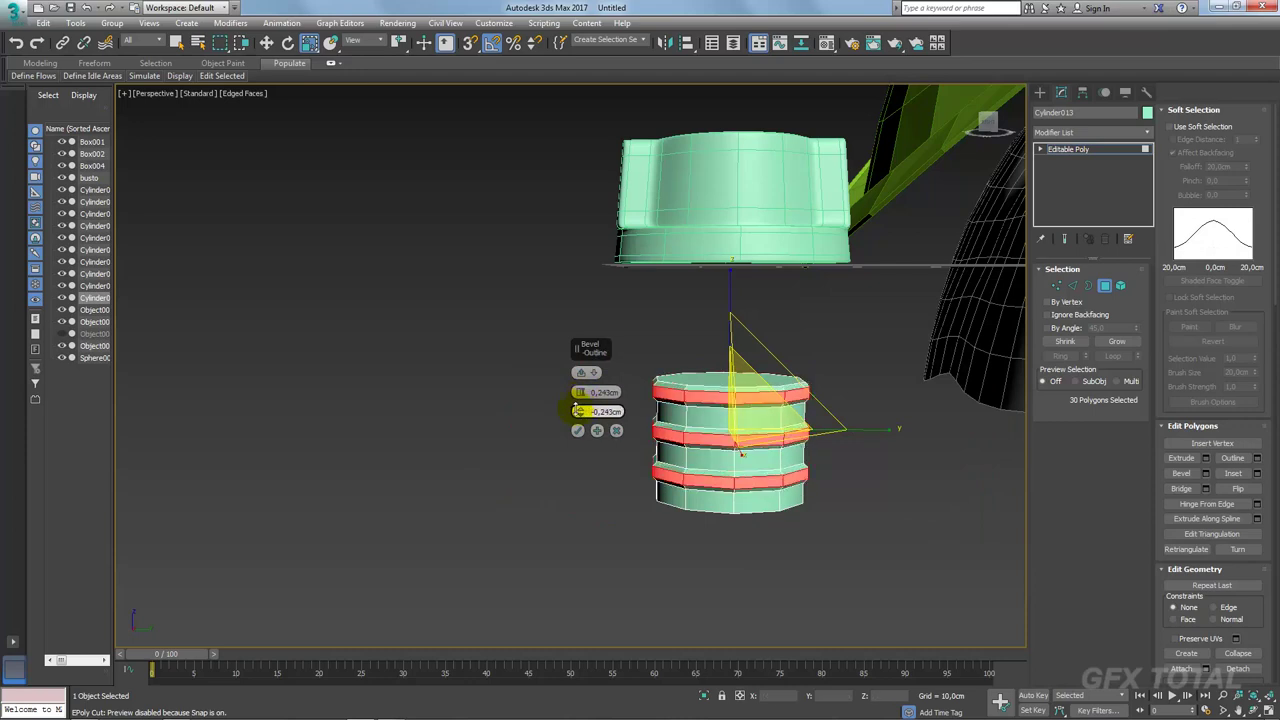
click(577, 430)
Step: Select the next alternating ring of edges and convert it to polygon bands
click(1072, 286)
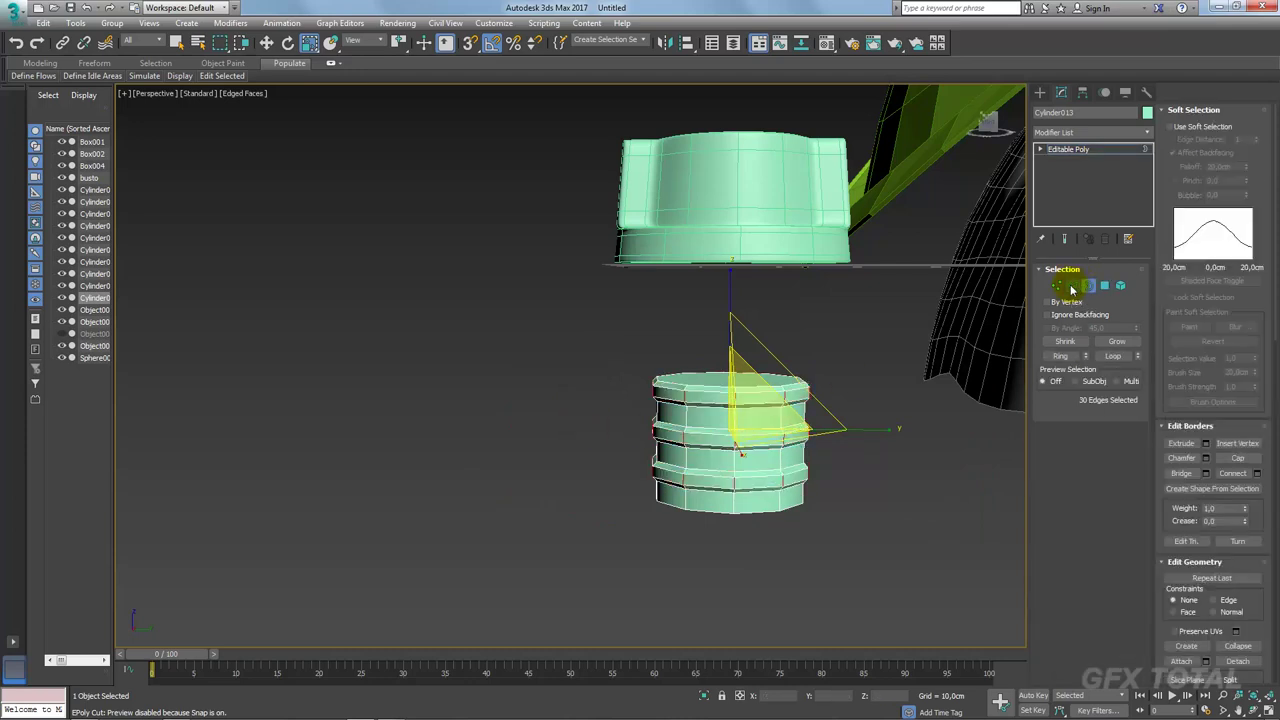
click(729, 416)
ctrl+click(733, 456)
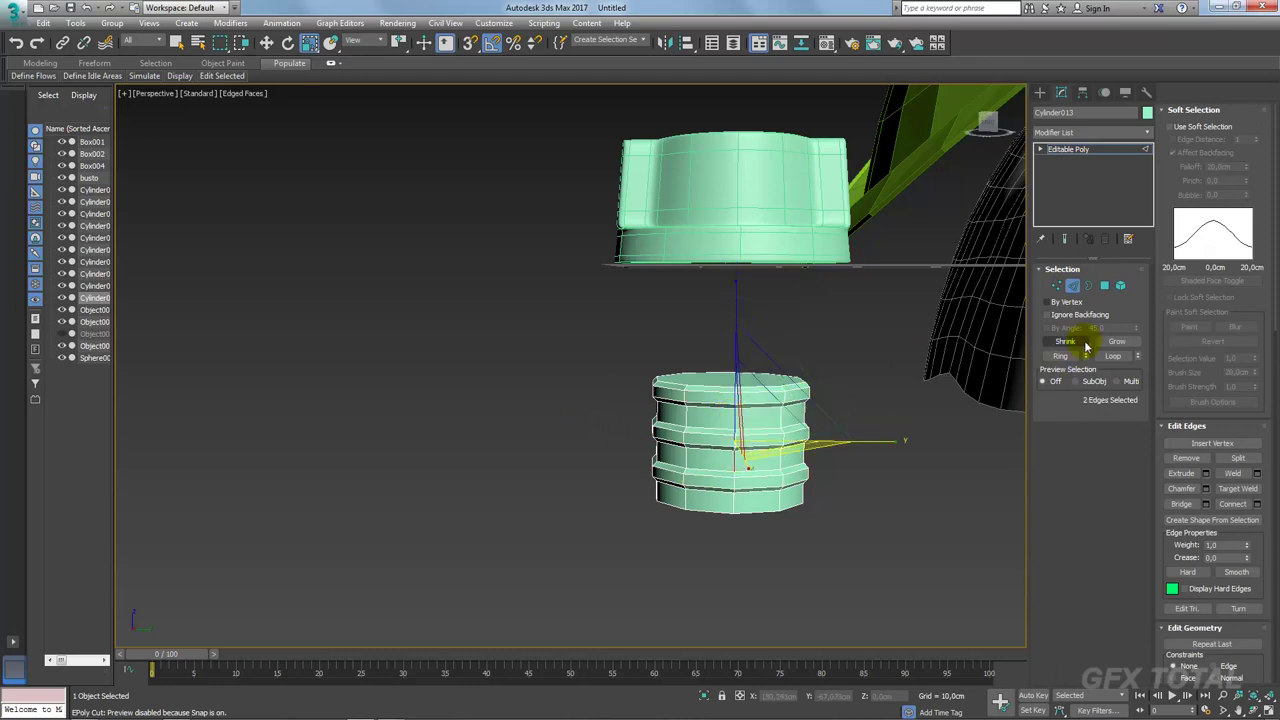
ctrl+click(737, 498)
click(1060, 355)
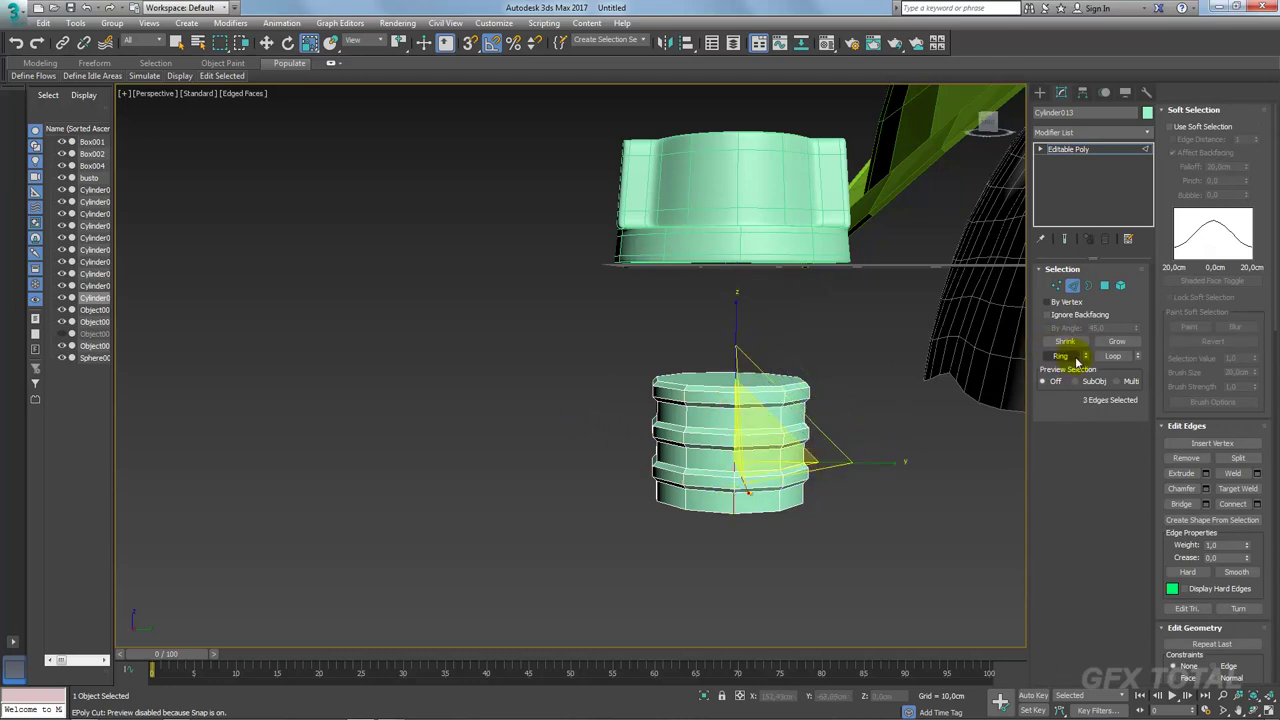
ctrl+click(1105, 286)
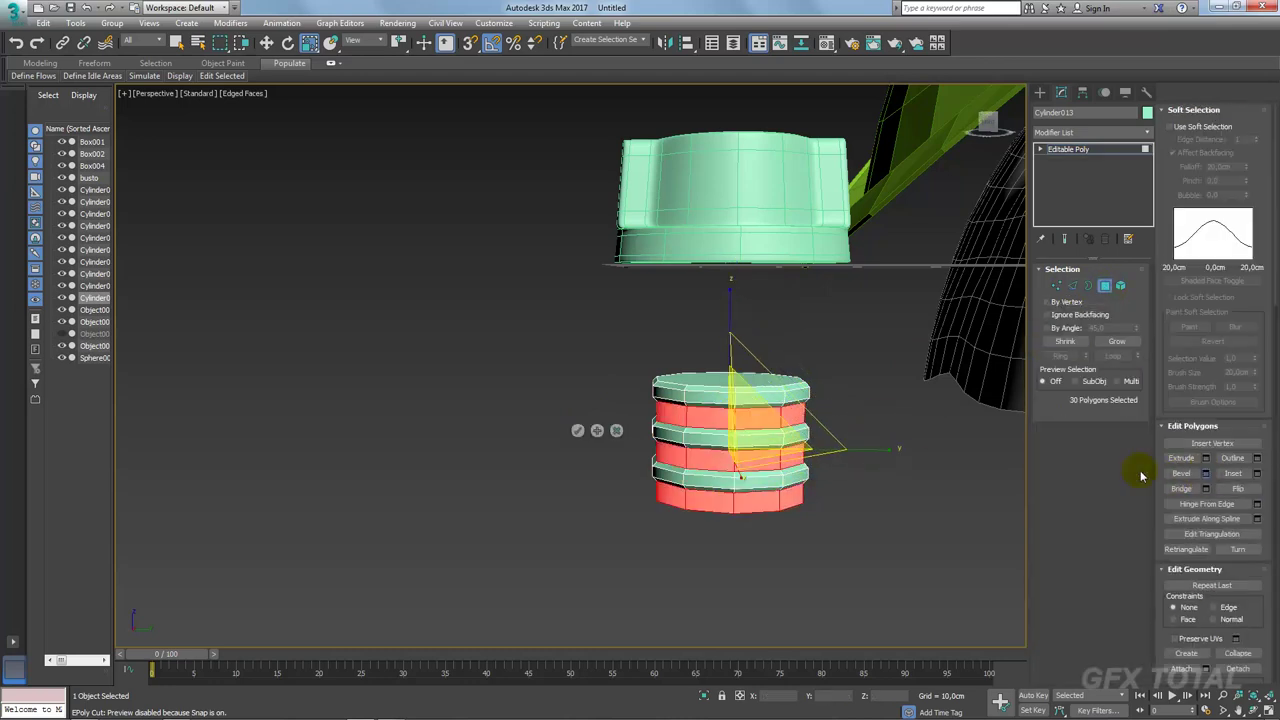
Step: Commit the bevel on the second set of thread bands and select the bolt's top cap face
click(578, 432)
alt+middle_drag(578, 432, 640, 380)
click(720, 378)
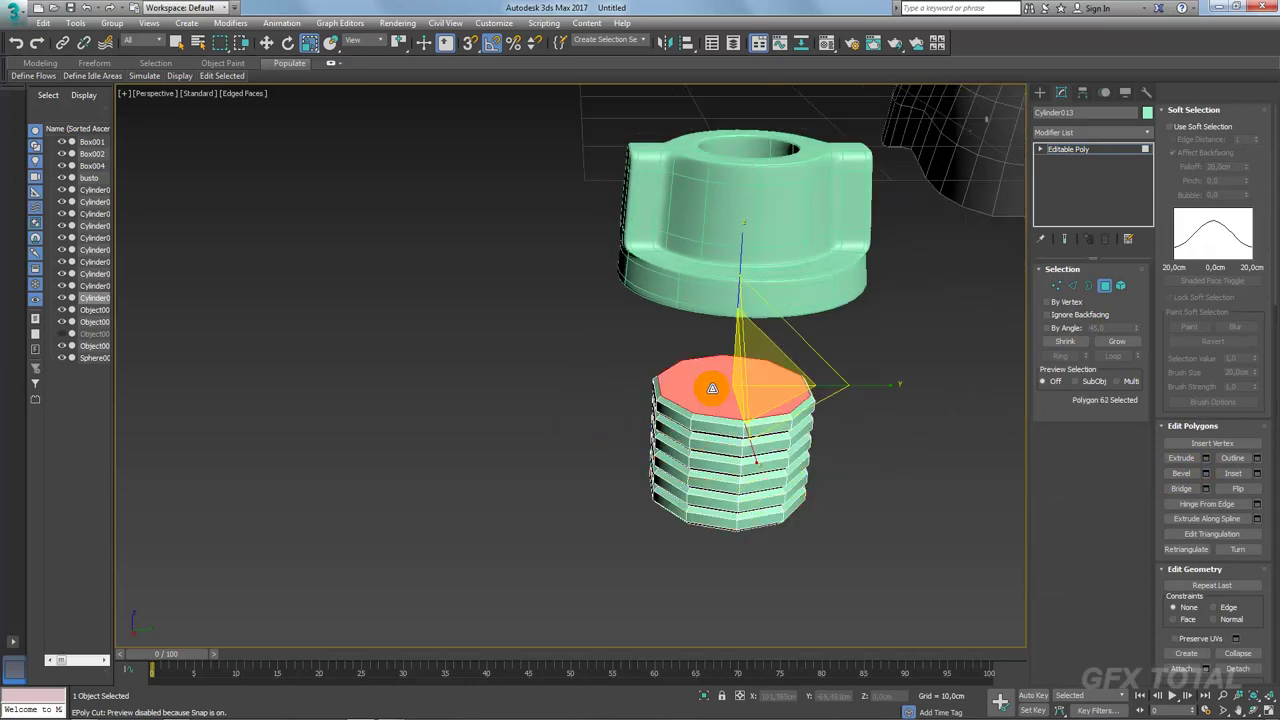
click(1207, 490)
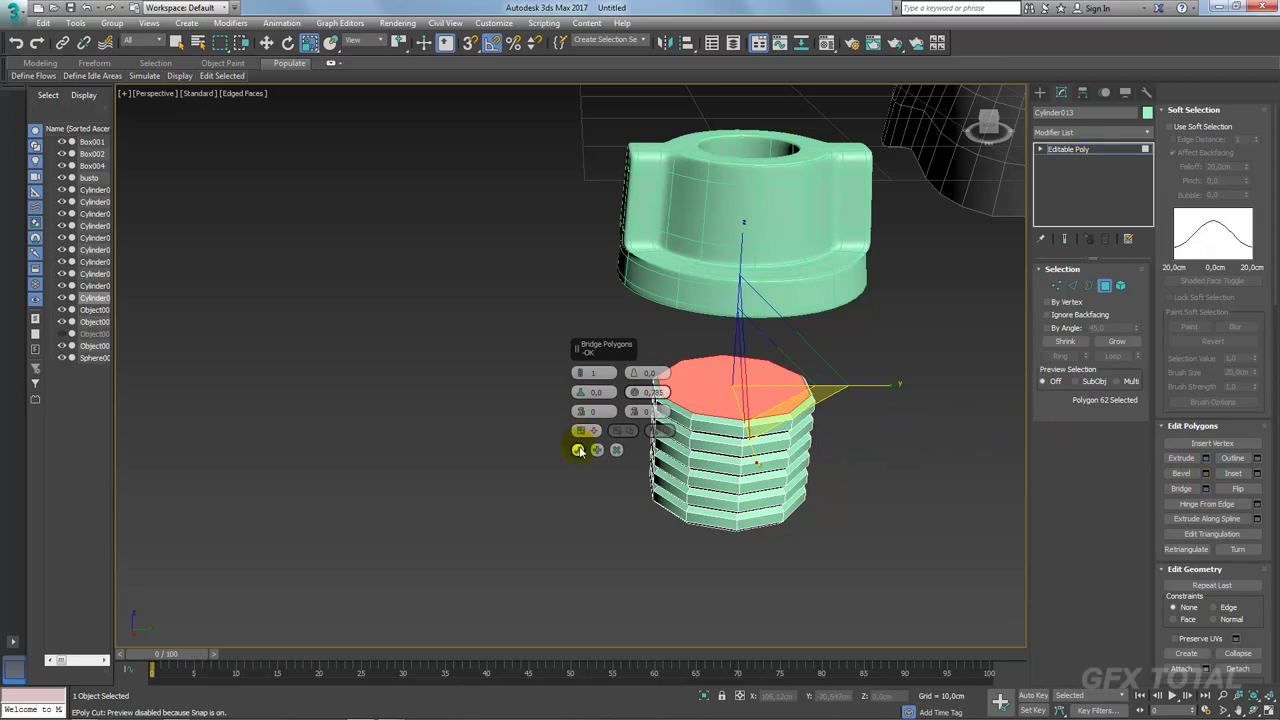
Step: Inset the top cap with a zero-height extrude, scale it inward, and bevel it
click(1206, 458)
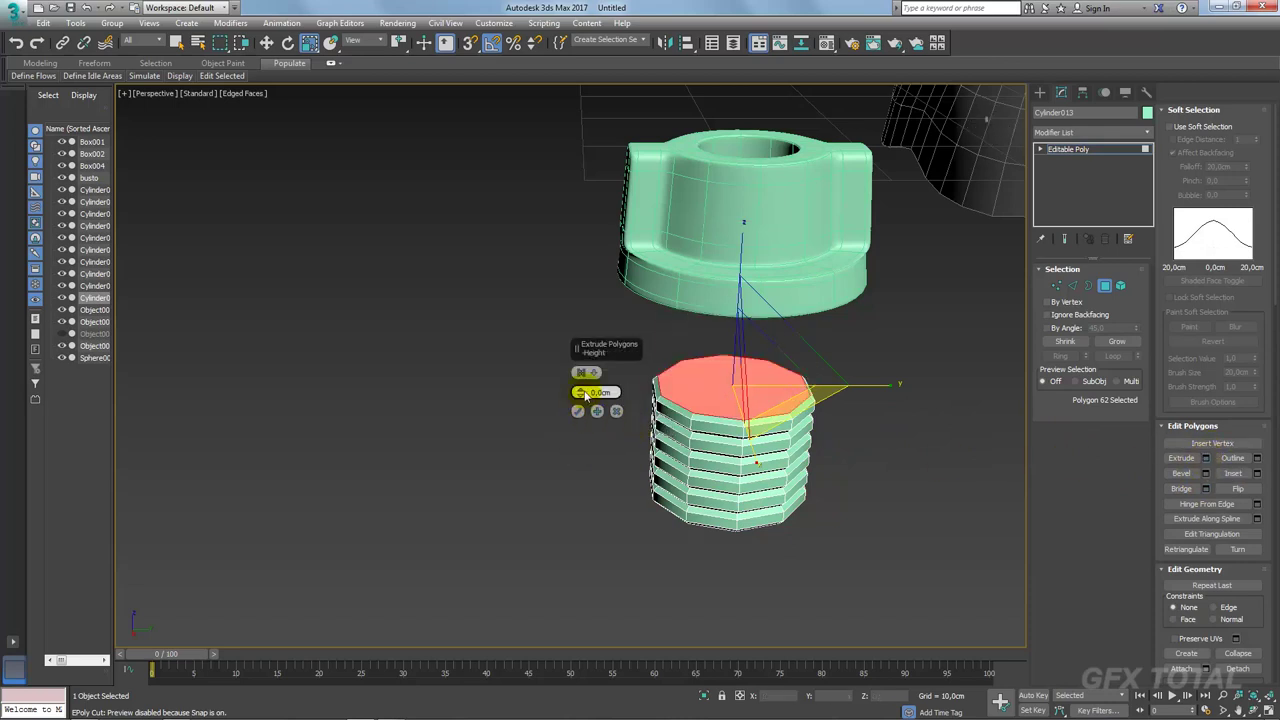
click(578, 411)
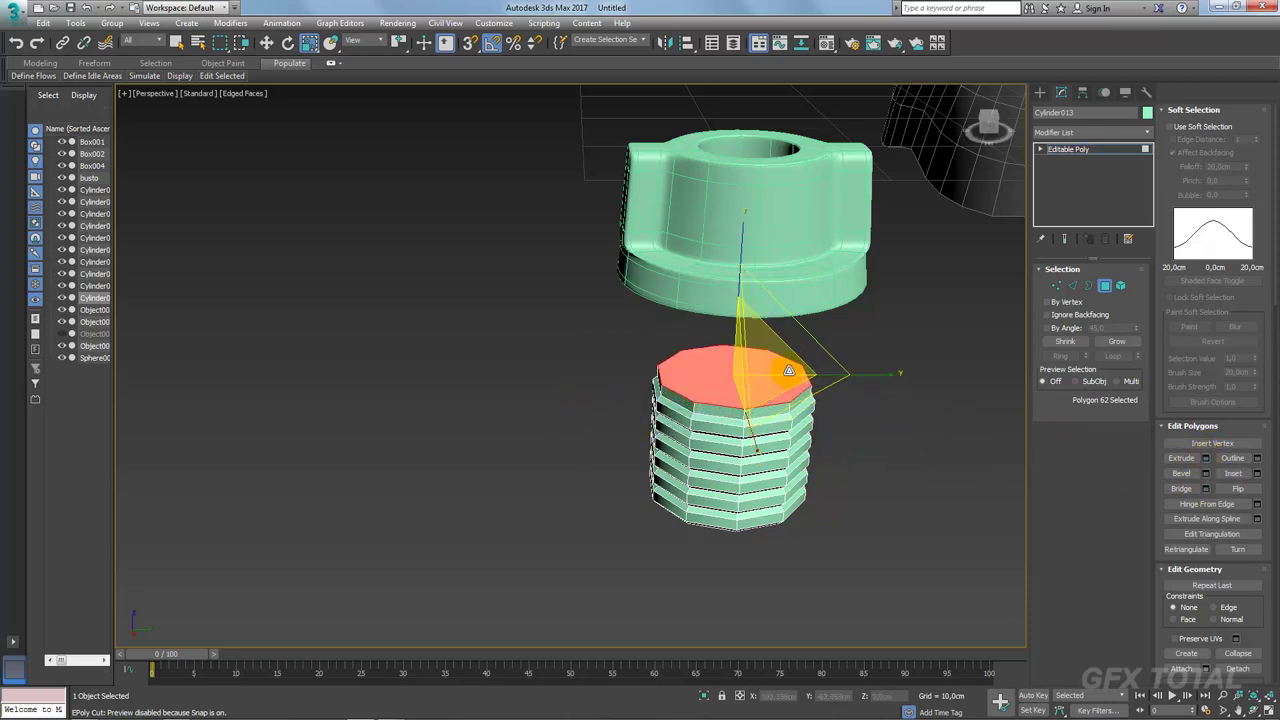
drag(781, 375, 770, 405)
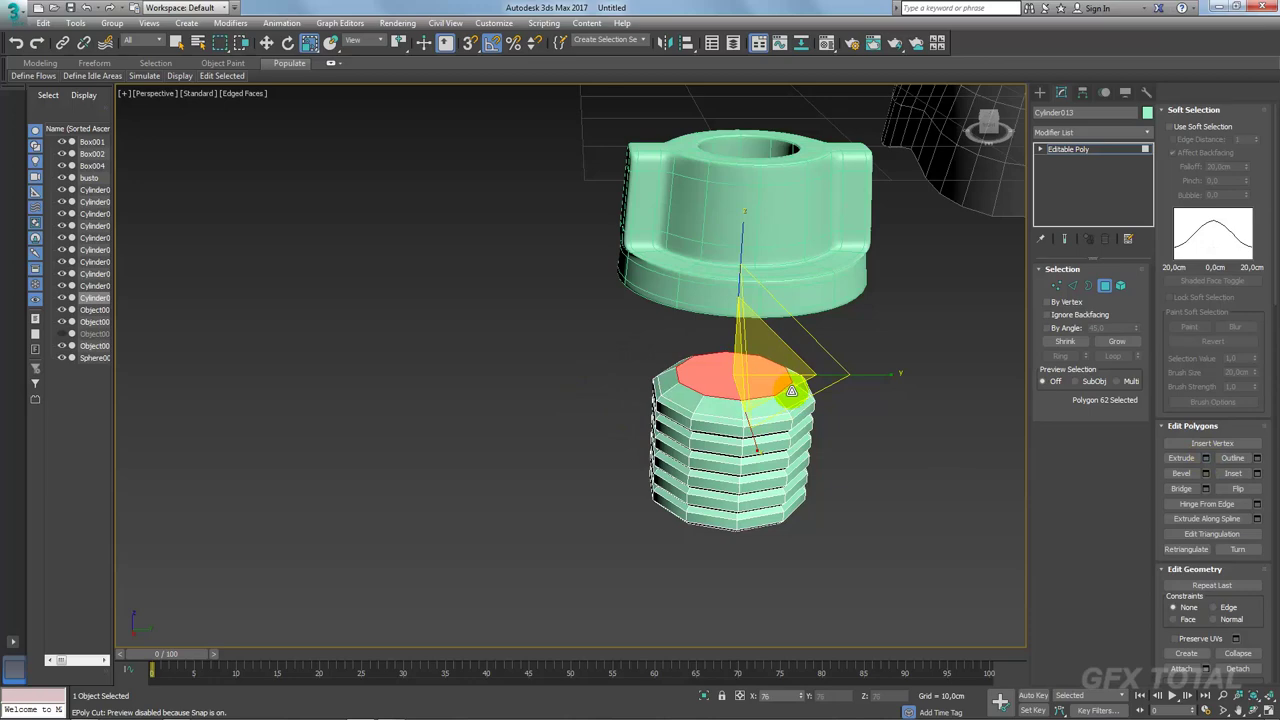
click(1205, 474)
click(578, 431)
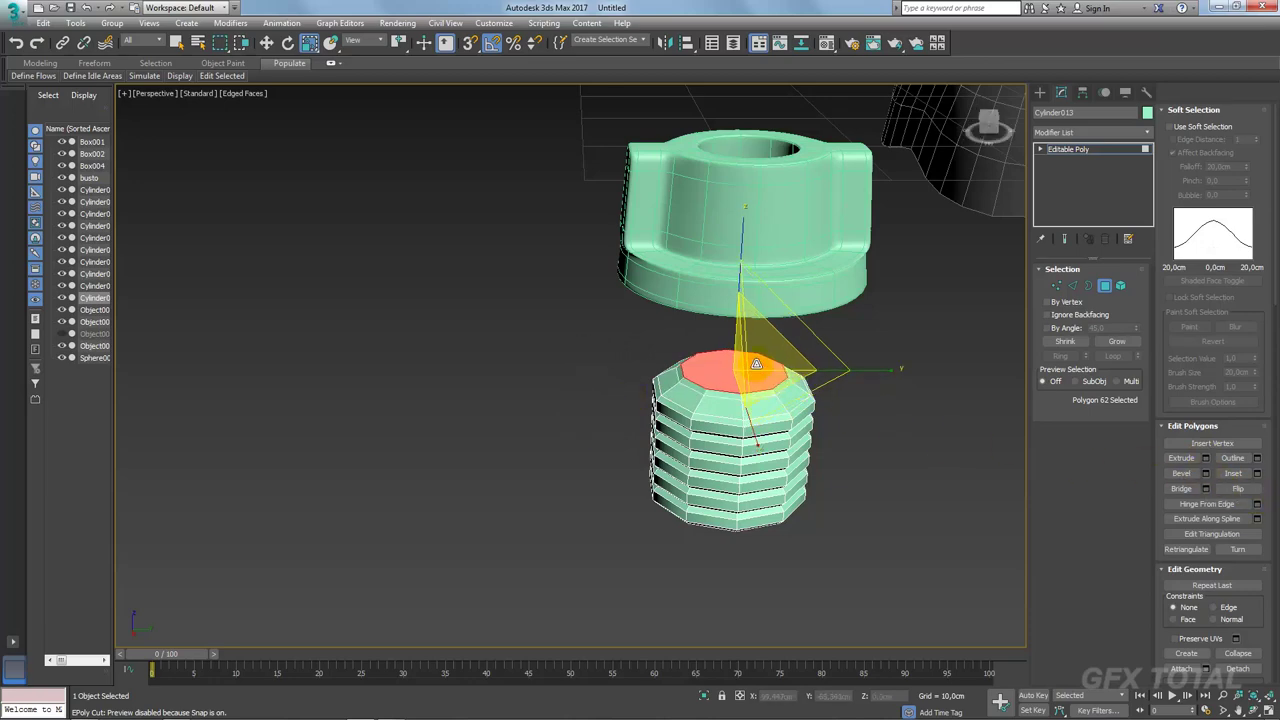
Step: Connect the first pair of opposite vertices on the bolt's top cap with a new edge
scroll(737, 371, up, 2)
scroll(724, 373, up, 3)
scroll(724, 373, up, 3)
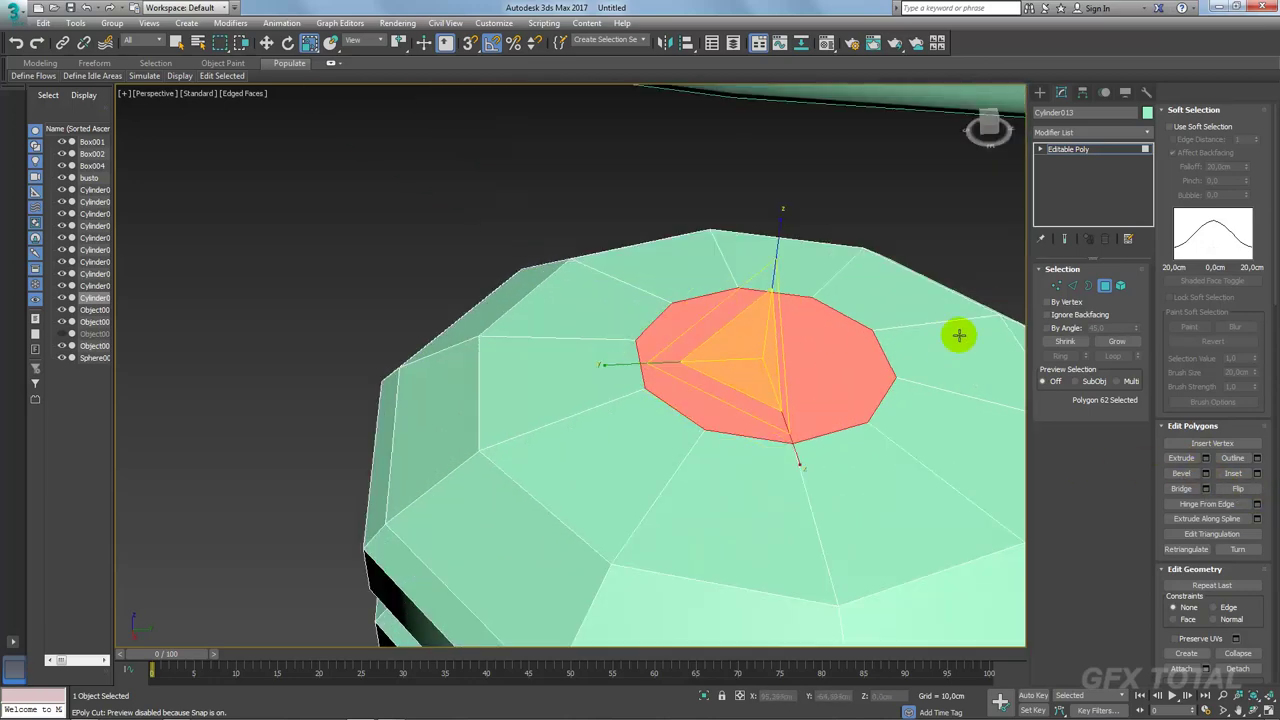
click(1057, 285)
click(736, 289)
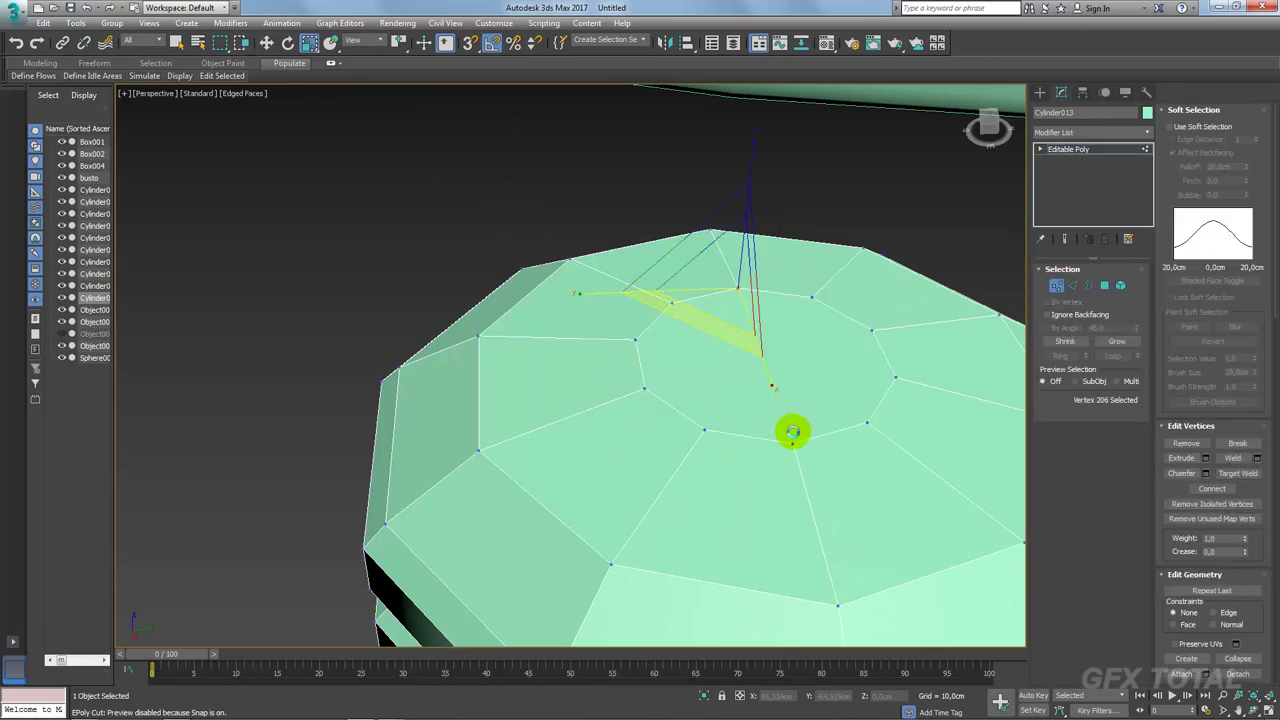
ctrl+click(791, 441)
alt+middle_drag(722, 371, 697, 414)
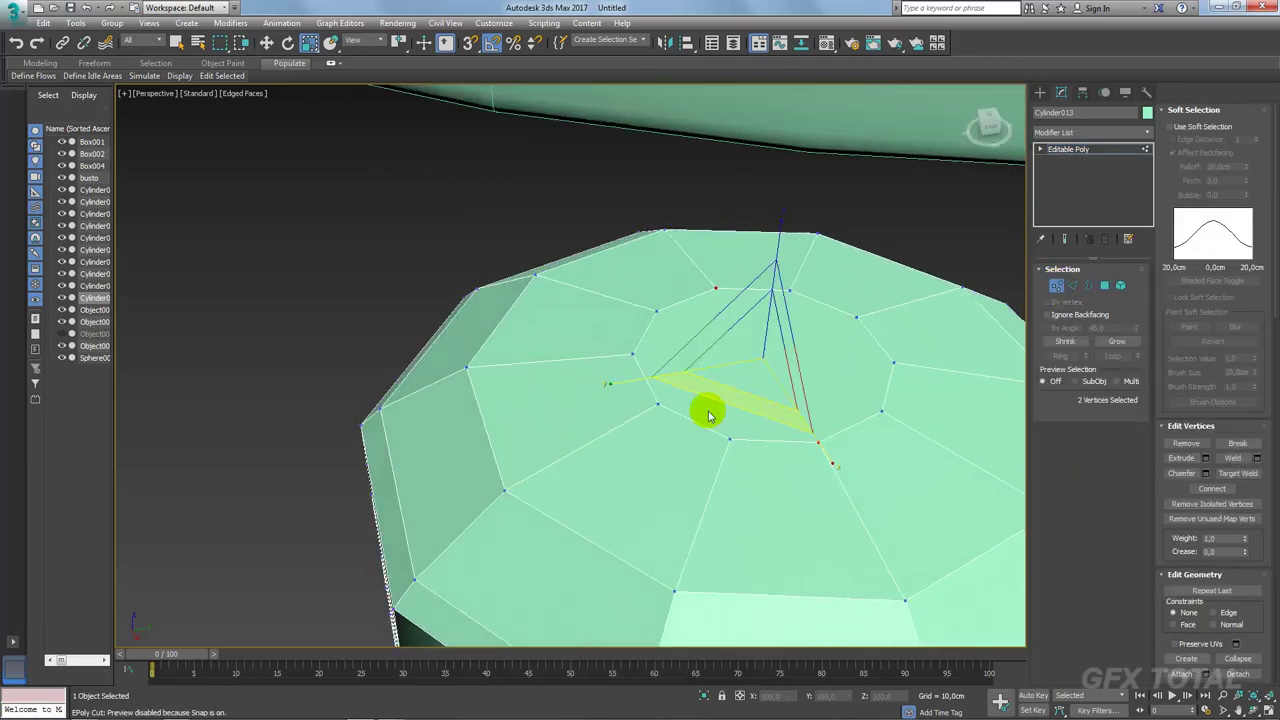
alt+middle_drag(929, 357, 868, 383)
scroll(860, 373, up, 2)
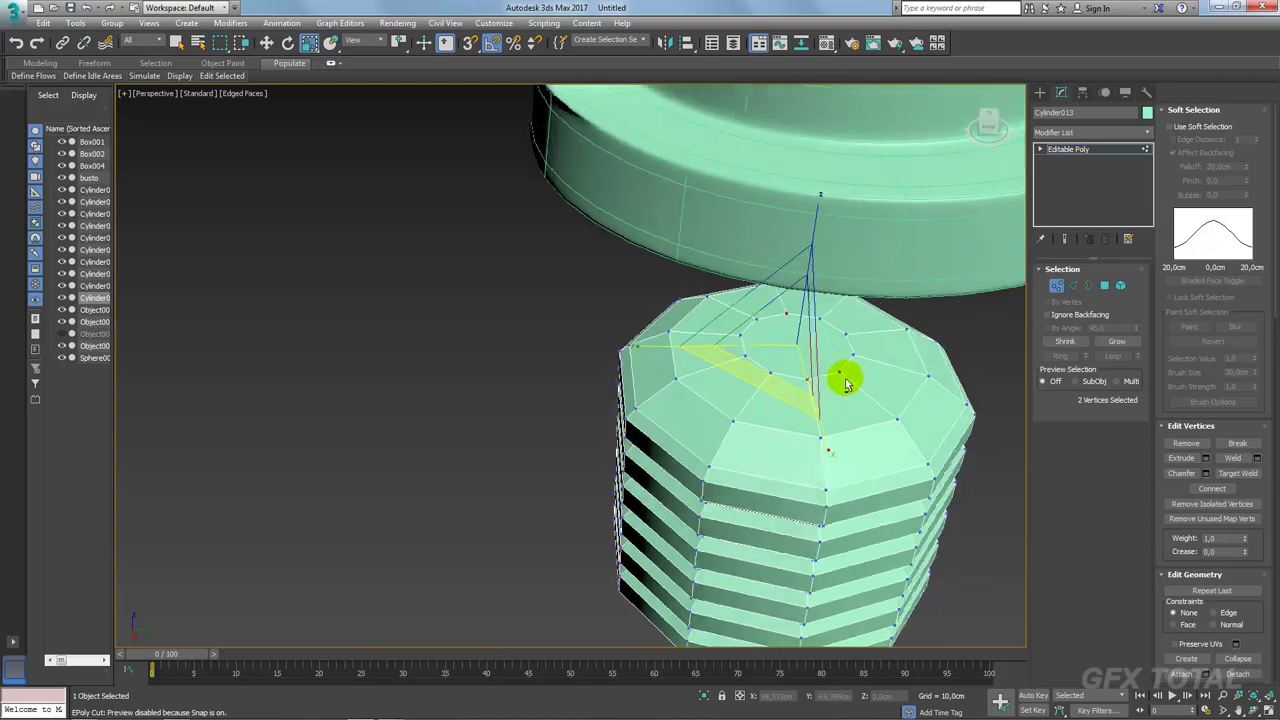
scroll(846, 372, up, 2)
click(717, 300)
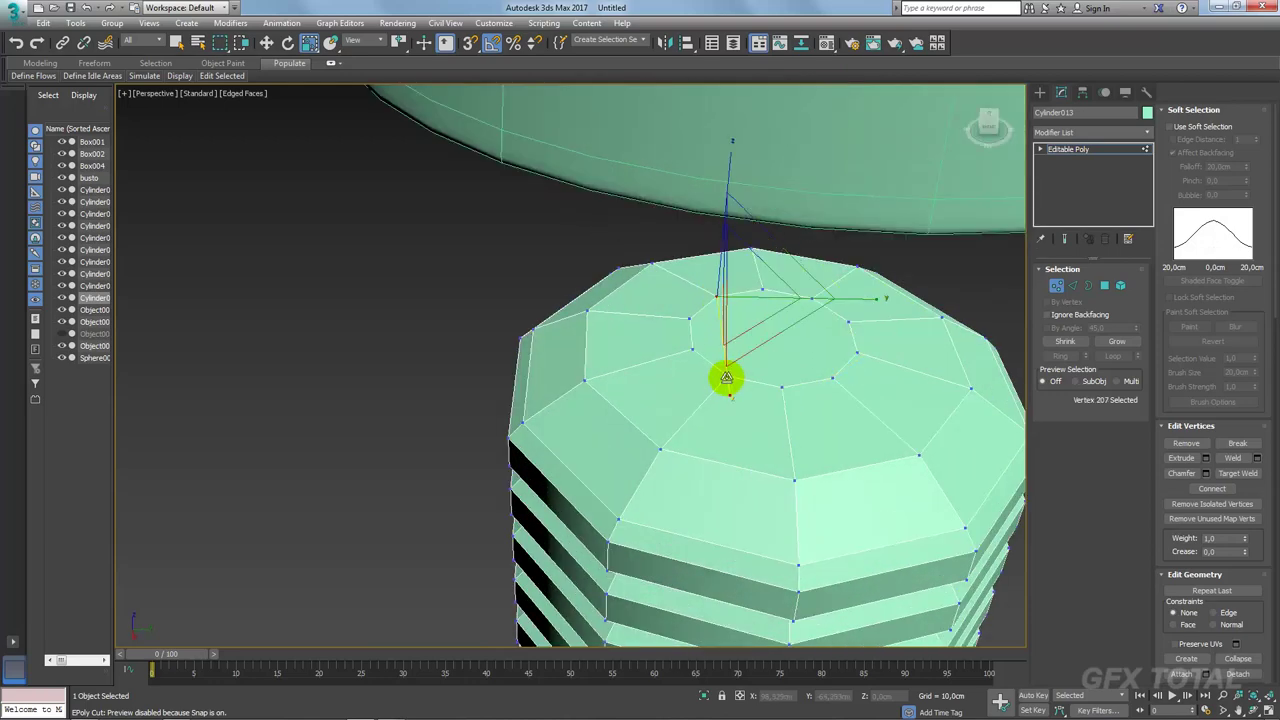
ctrl+click(727, 376)
click(1212, 488)
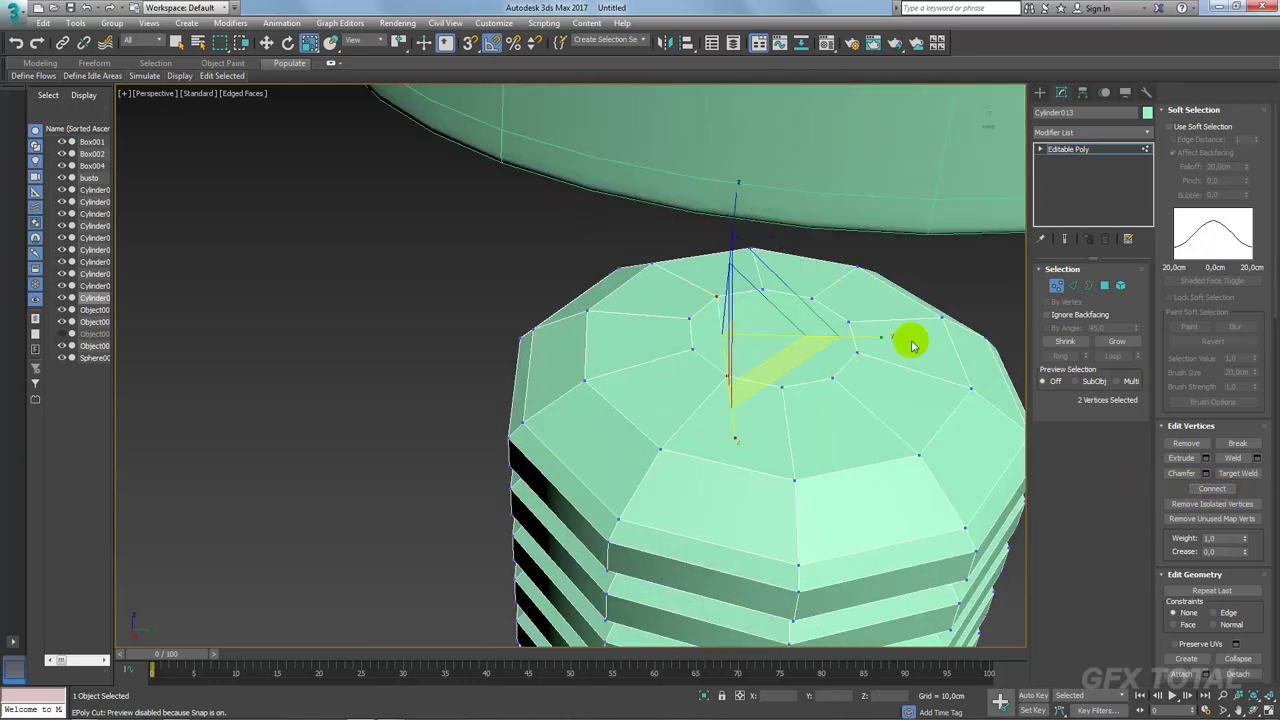
Step: Connect the next opposite vertex pair, select another pair, and exit vertex editing
click(811, 297)
ctrl+click(830, 377)
click(1212, 488)
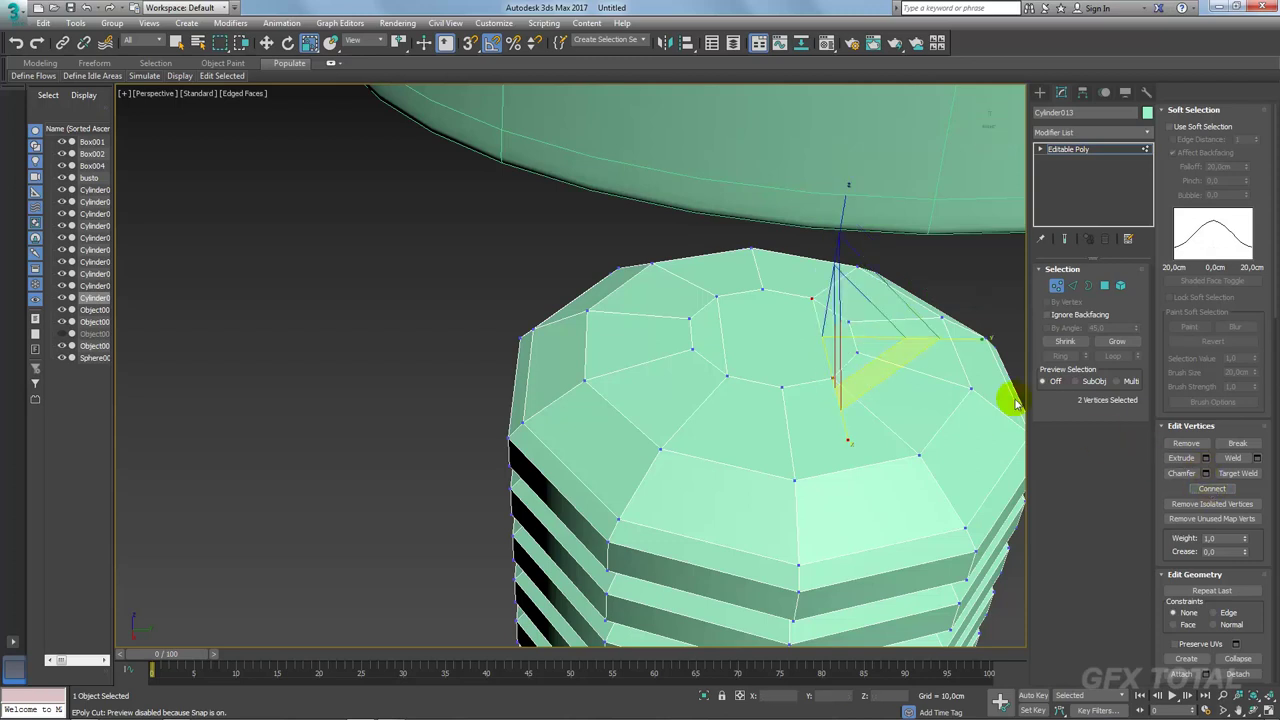
click(762, 291)
ctrl+click(782, 385)
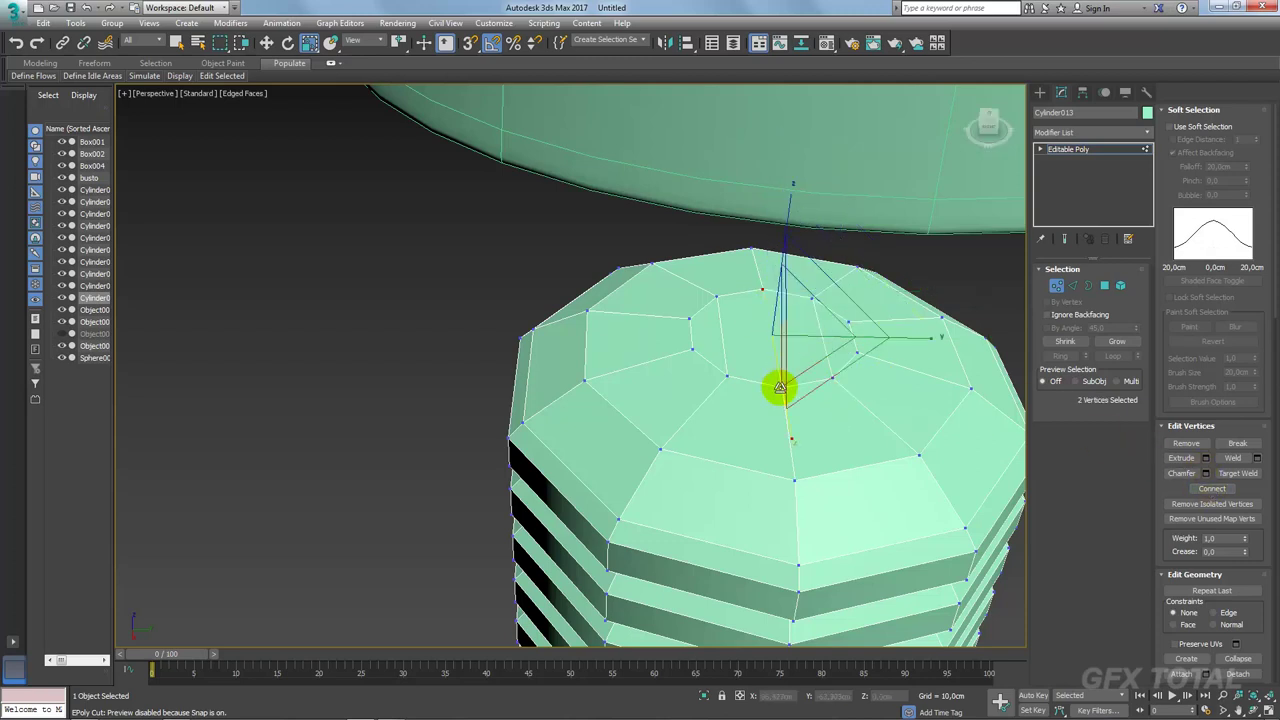
click(1070, 150)
scroll(851, 380, down, 3)
alt+middle_drag(843, 363, 829, 334)
Step: Shift-drag the bolt's open bottom border down into a longer threaded shaft
scroll(829, 334, up, 2)
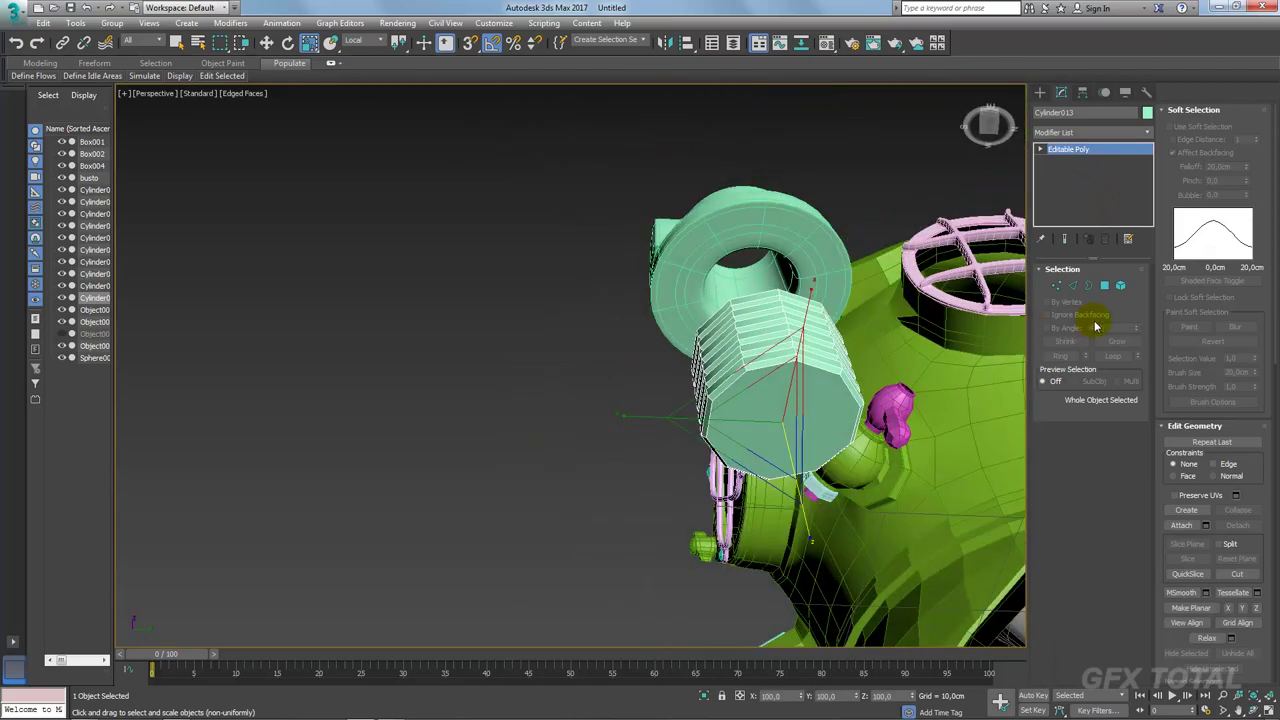
click(1104, 285)
click(1088, 285)
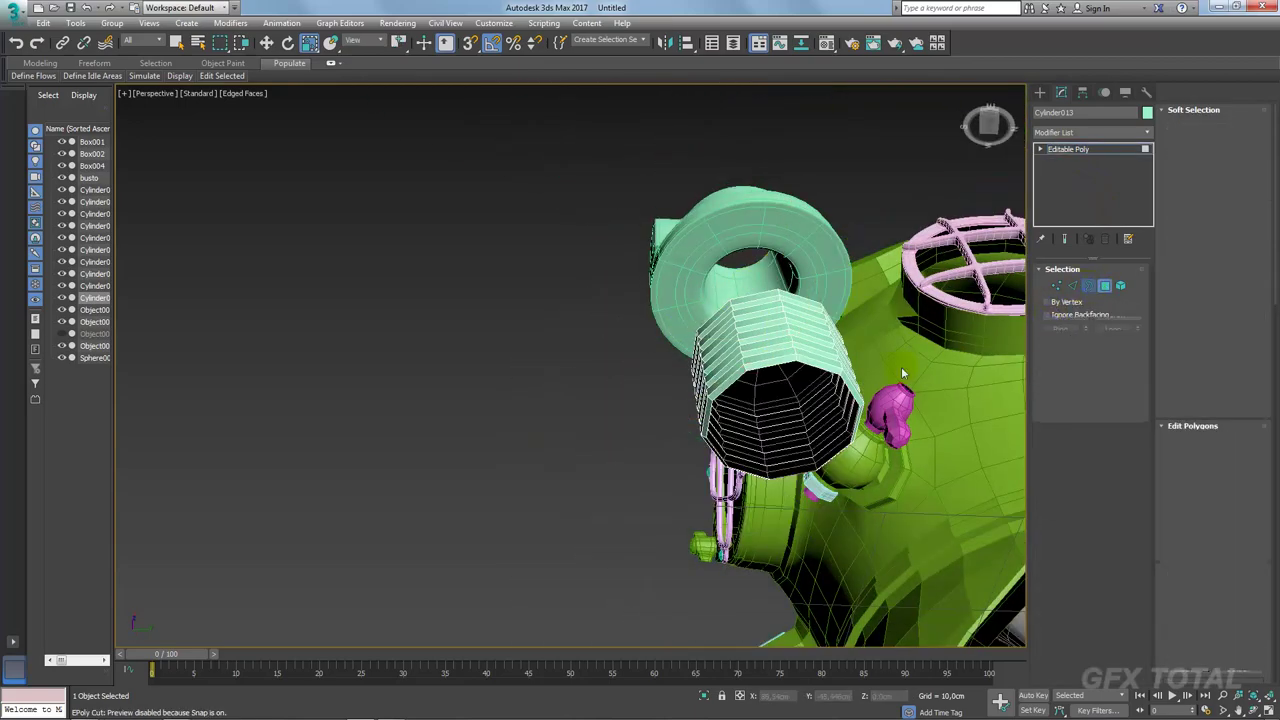
click(760, 470)
key(z)
key(w)
shift+drag(795, 299, 794, 417)
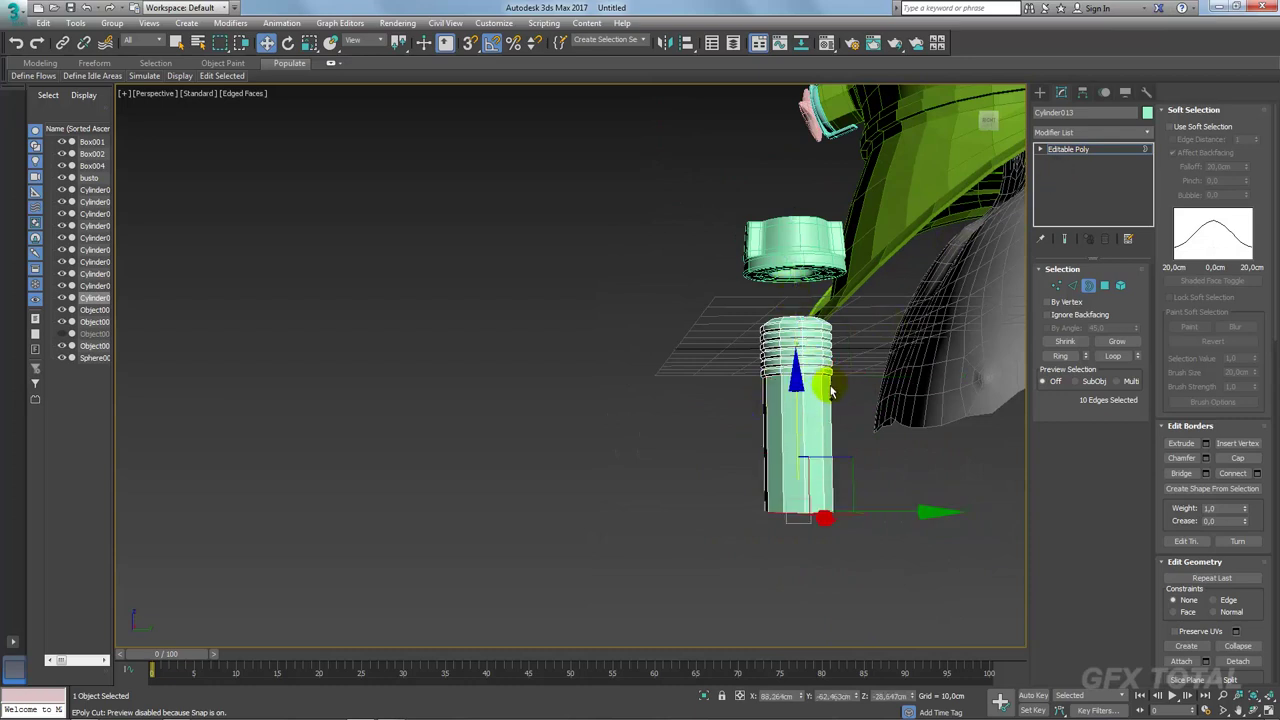
key(ctrl+z)
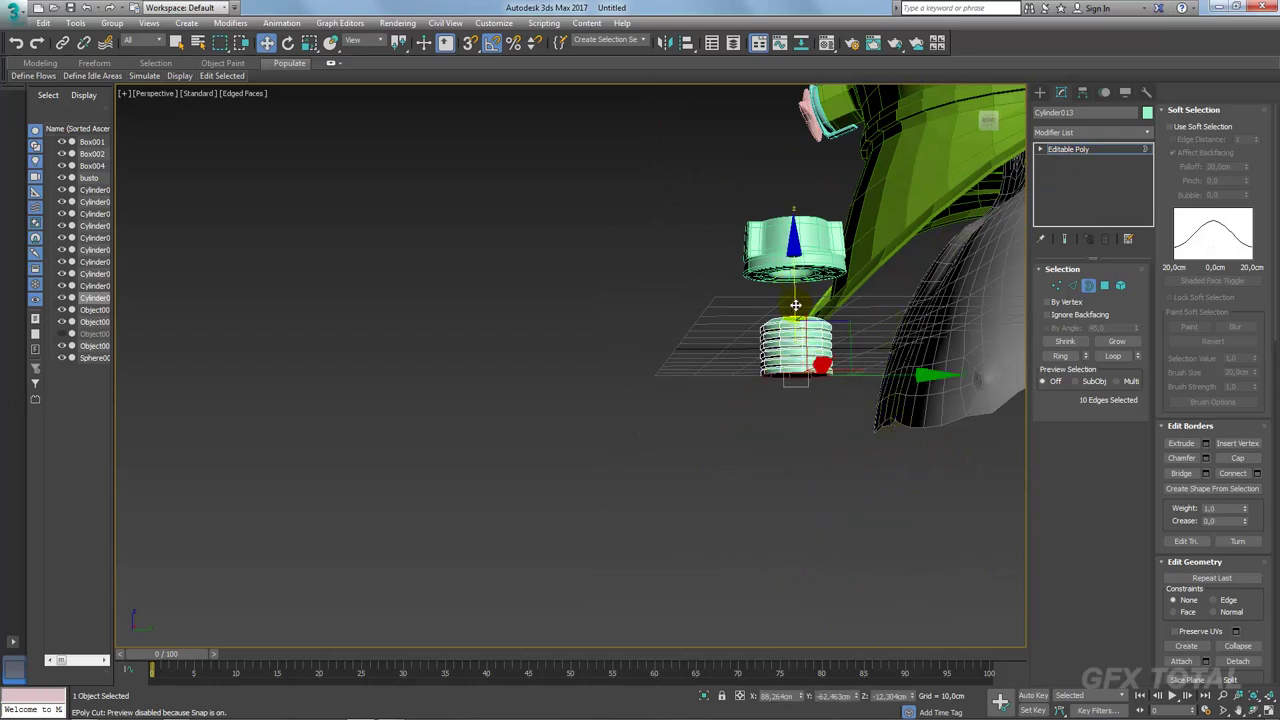
shift+drag(793, 307, 795, 480)
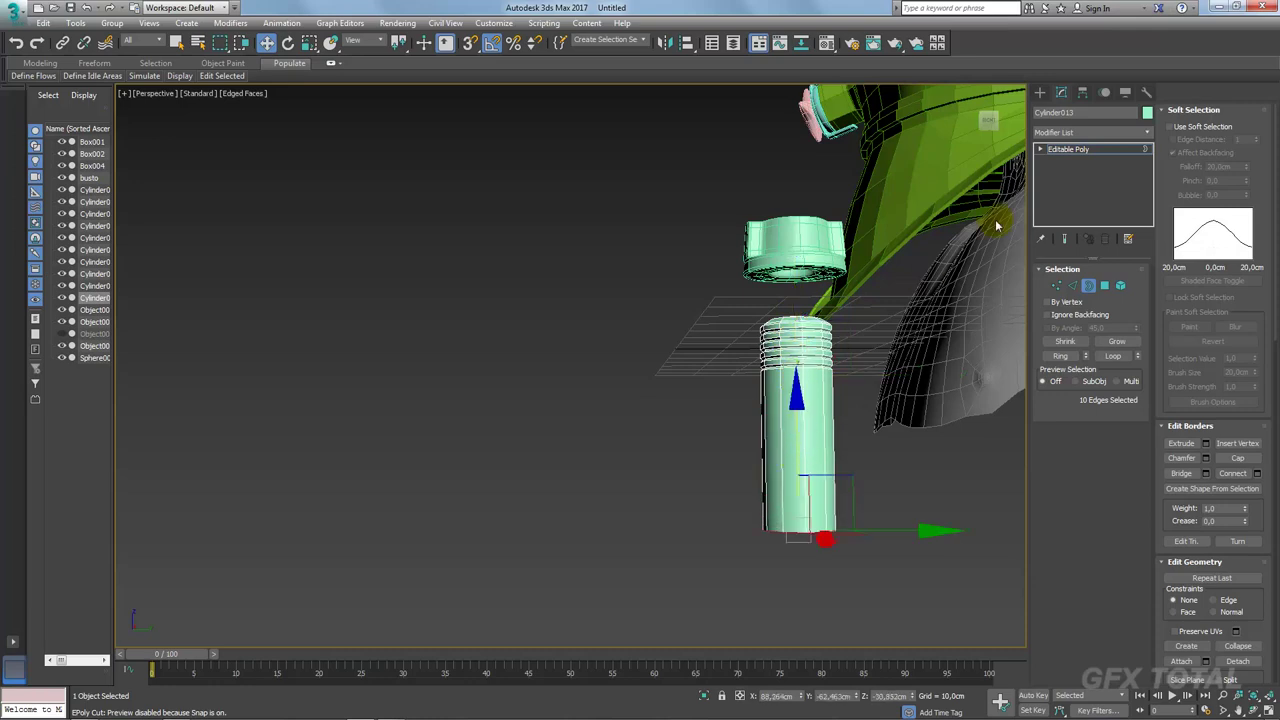
Step: Raise the shaft cylinder up into the bolt cap and adjust its scale
click(1055, 154)
drag(814, 391, 837, 443)
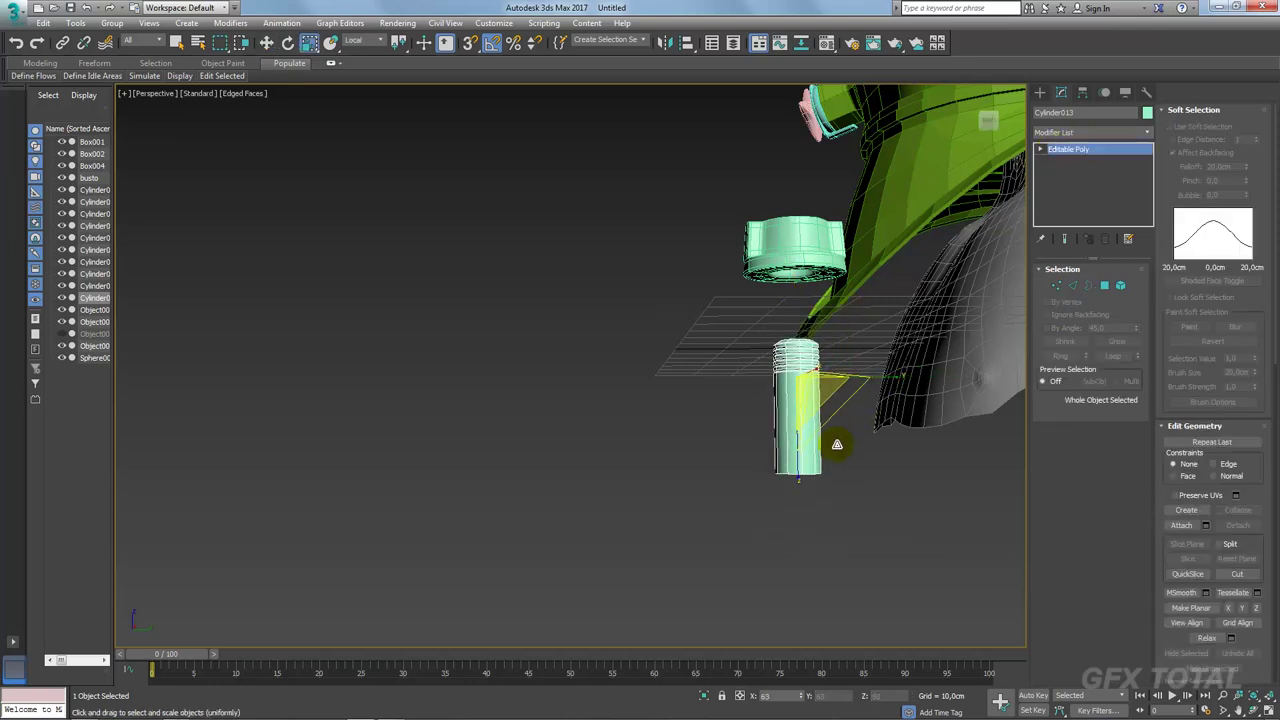
drag(803, 315, 803, 162)
alt+middle_drag(803, 162, 818, 272)
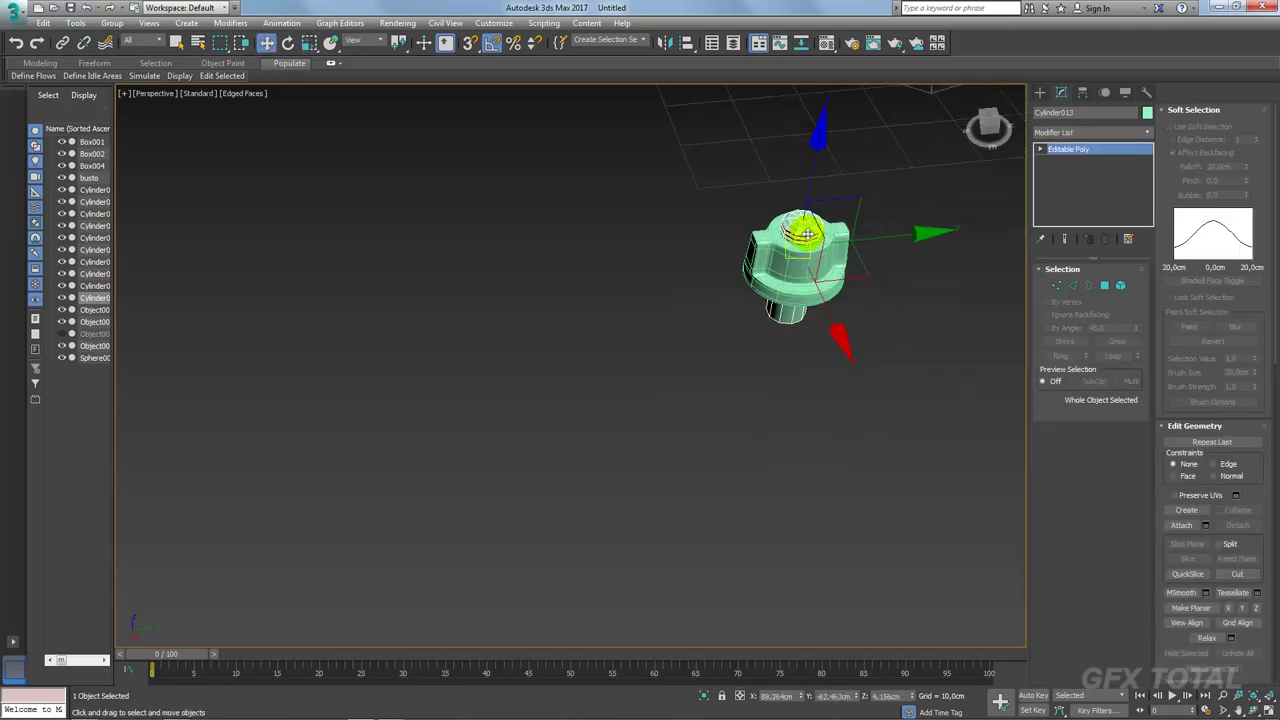
scroll(818, 272, up, 3)
key(r)
drag(785, 273, 777, 282)
key(w)
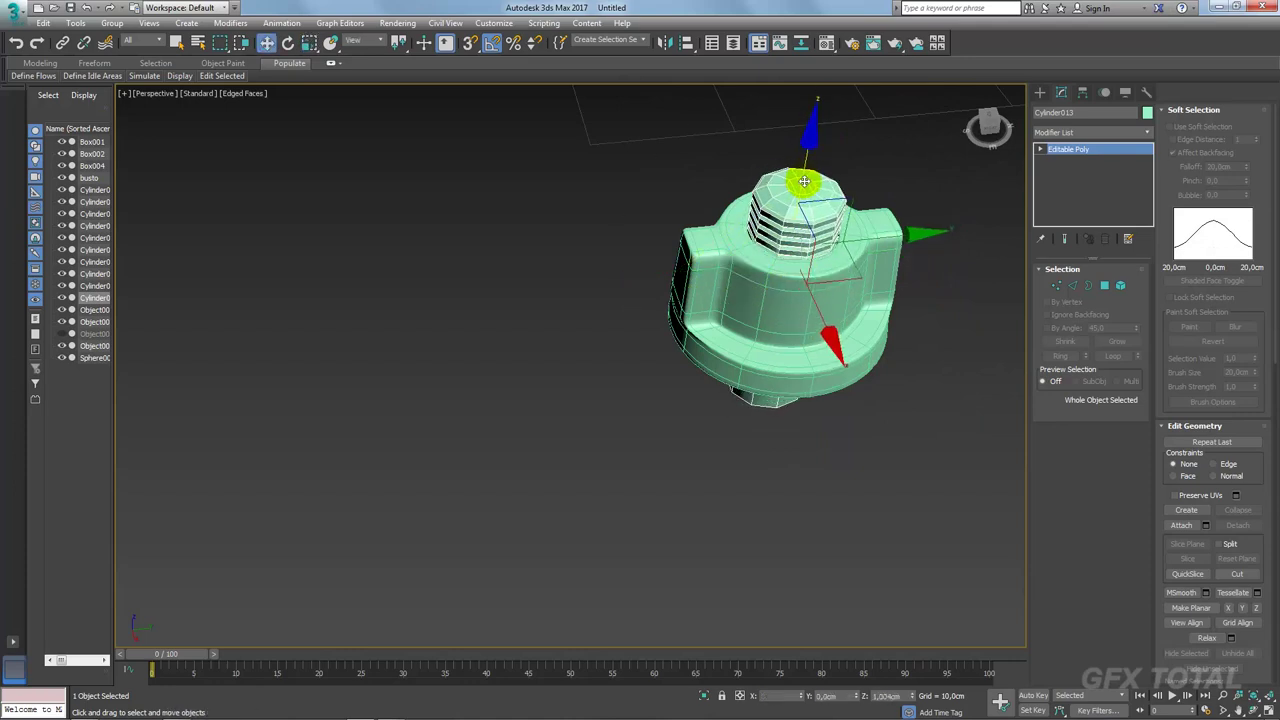
Step: Copy the bolt head's TurboSmooth (2 iterations) and paste it onto Cylinder013
key(ctrl+t)
click(777, 282)
click(815, 203)
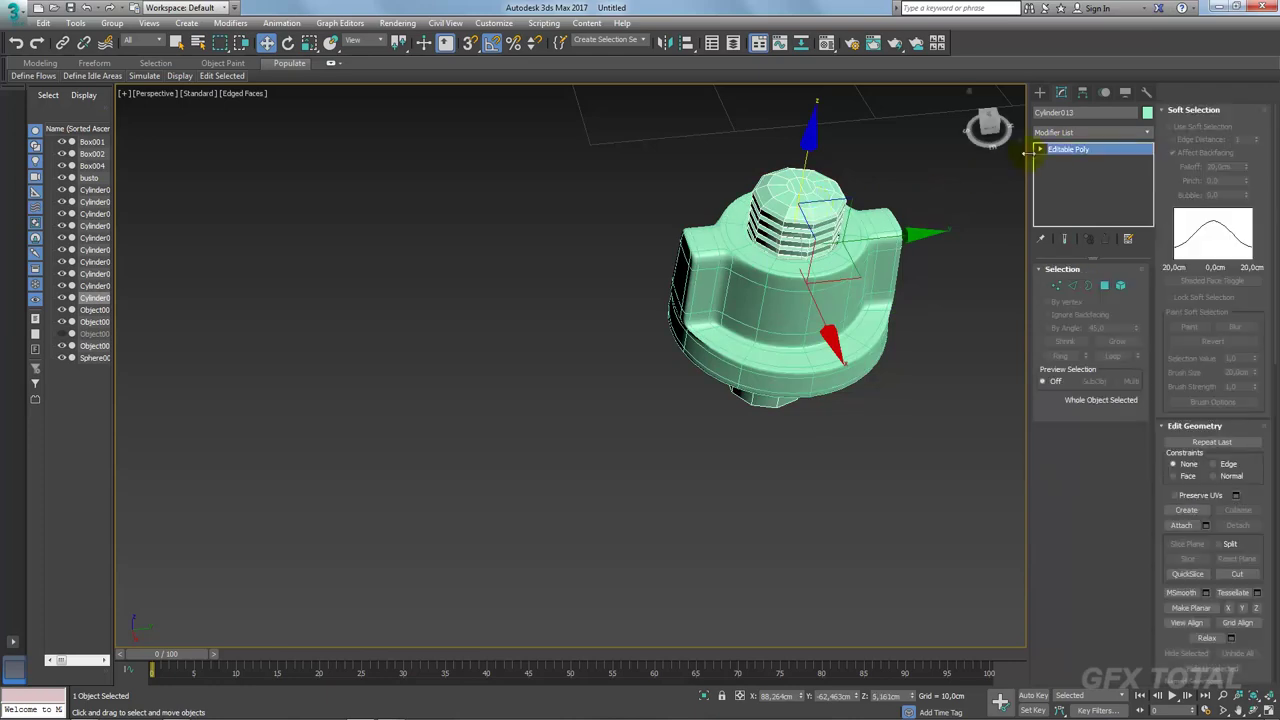
right_click(1079, 153)
click(1094, 156)
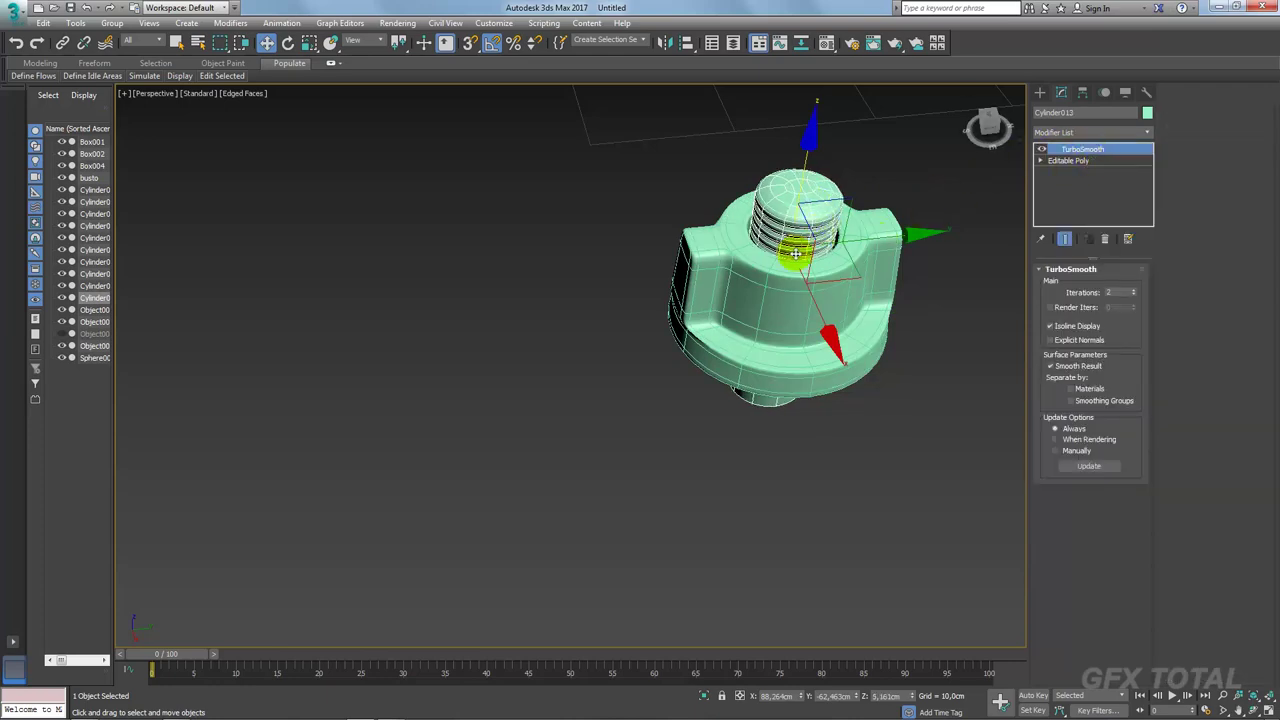
Step: Delete the TurboSmooth modifier from both the bolt head and the threaded shaft
key(e)
key(r)
click(852, 259)
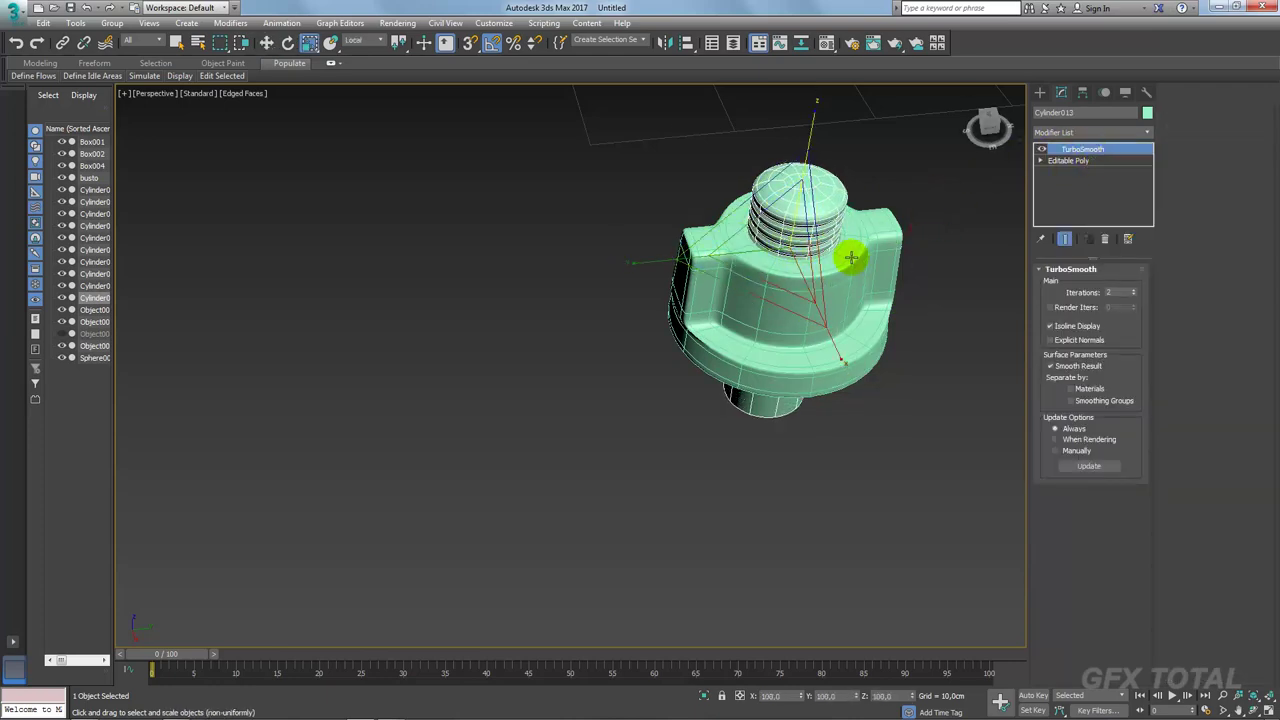
click(1070, 160)
click(1082, 149)
click(1104, 242)
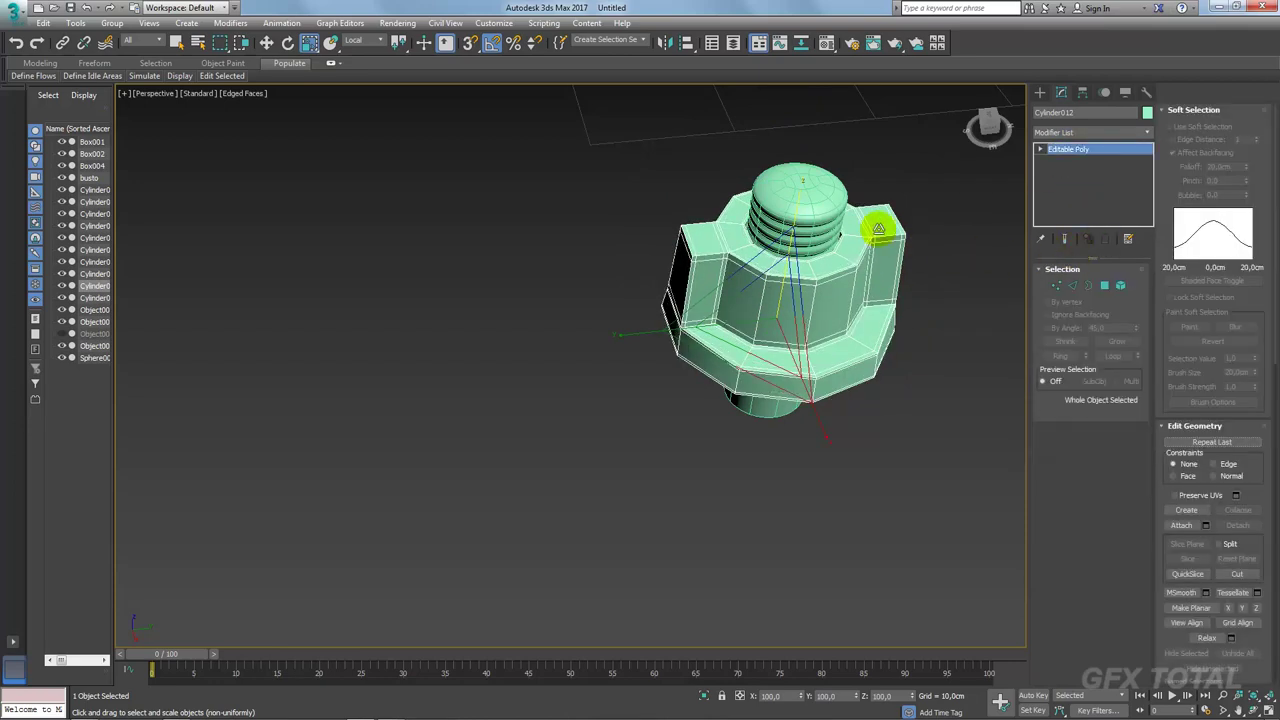
click(836, 206)
click(1105, 241)
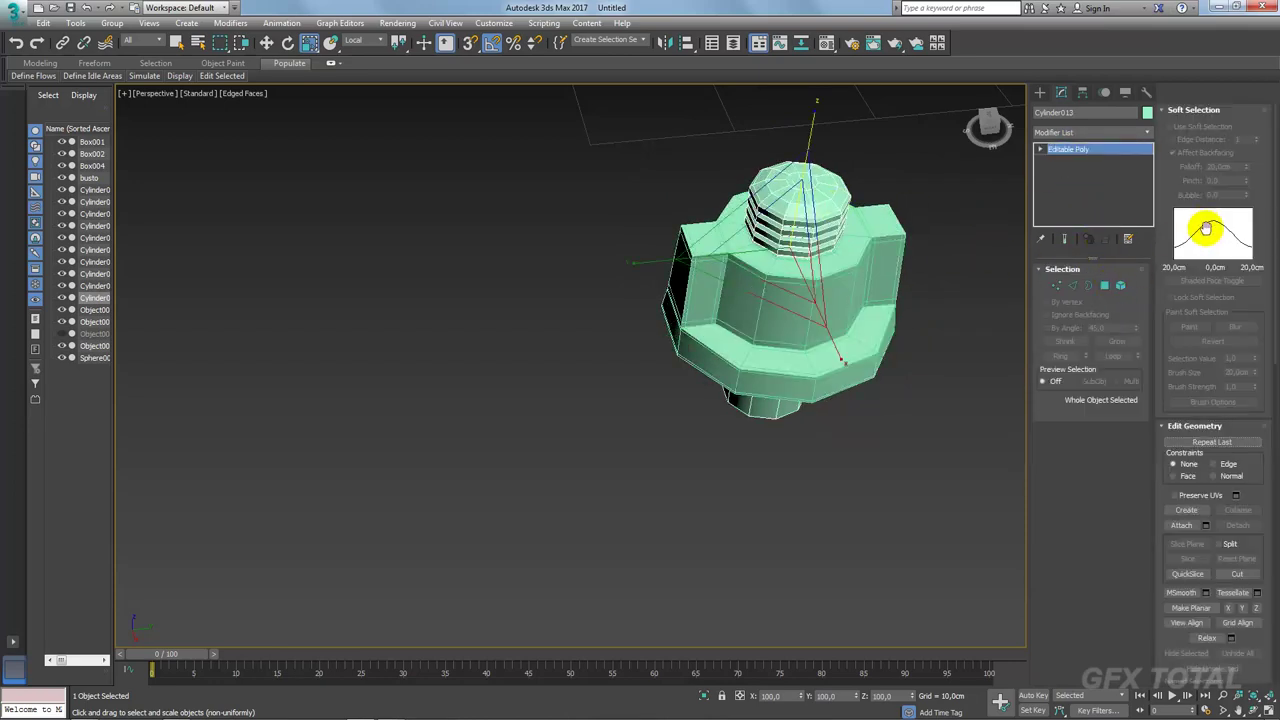
Step: Attach the threaded shaft to Cylinder012 and paste TurboSmooth onto the combined bolt
click(888, 315)
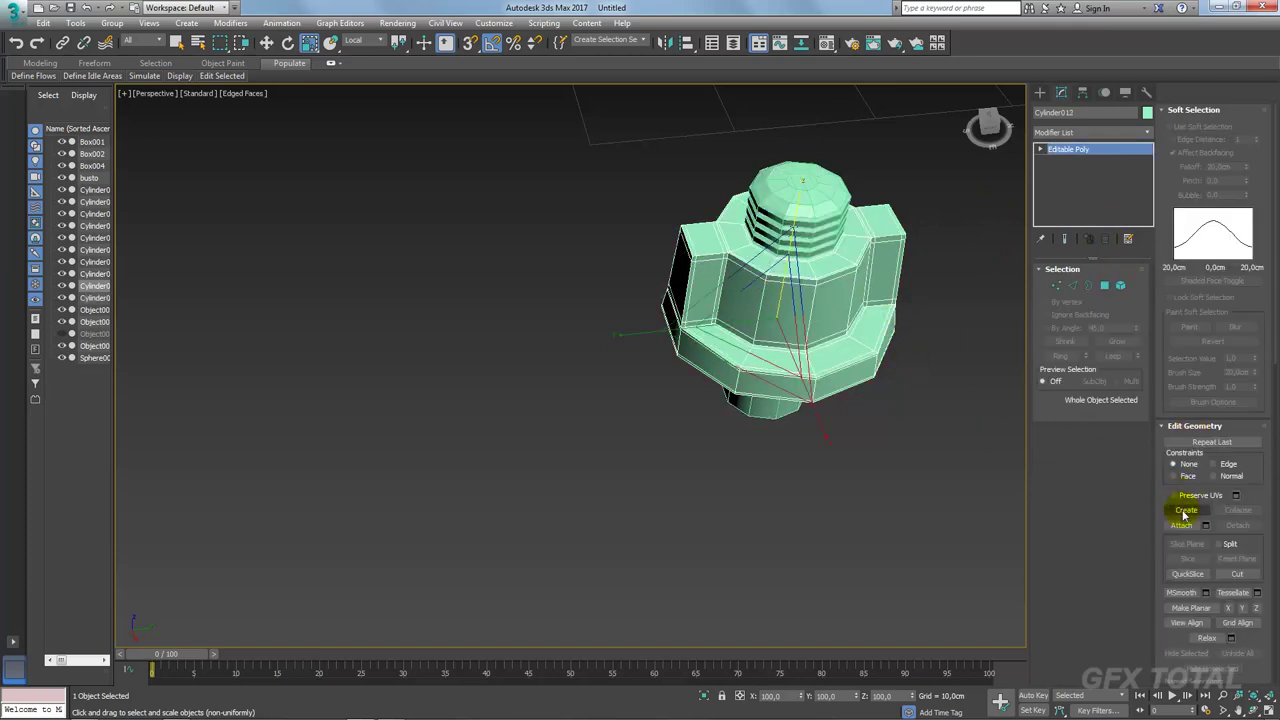
click(812, 212)
key(w)
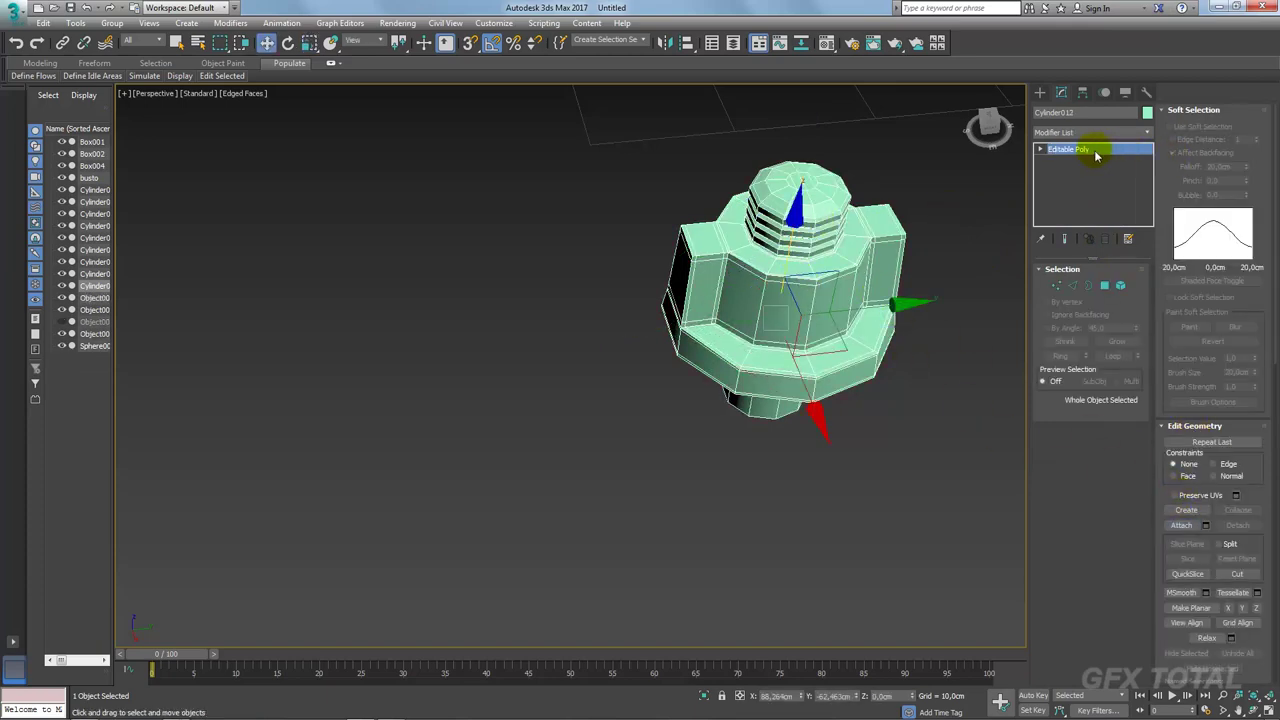
right_click(1095, 153)
click(1105, 157)
scroll(837, 266, down, 3)
mouse_move(829, 294)
alt+middle_down()
mouse_move(838, 318)
mouse_move(830, 300)
alt+middle_up()
Step: Delete the lower shaft's edges in Editable Poly and review the smoothed bolt
click(1068, 160)
click(1089, 285)
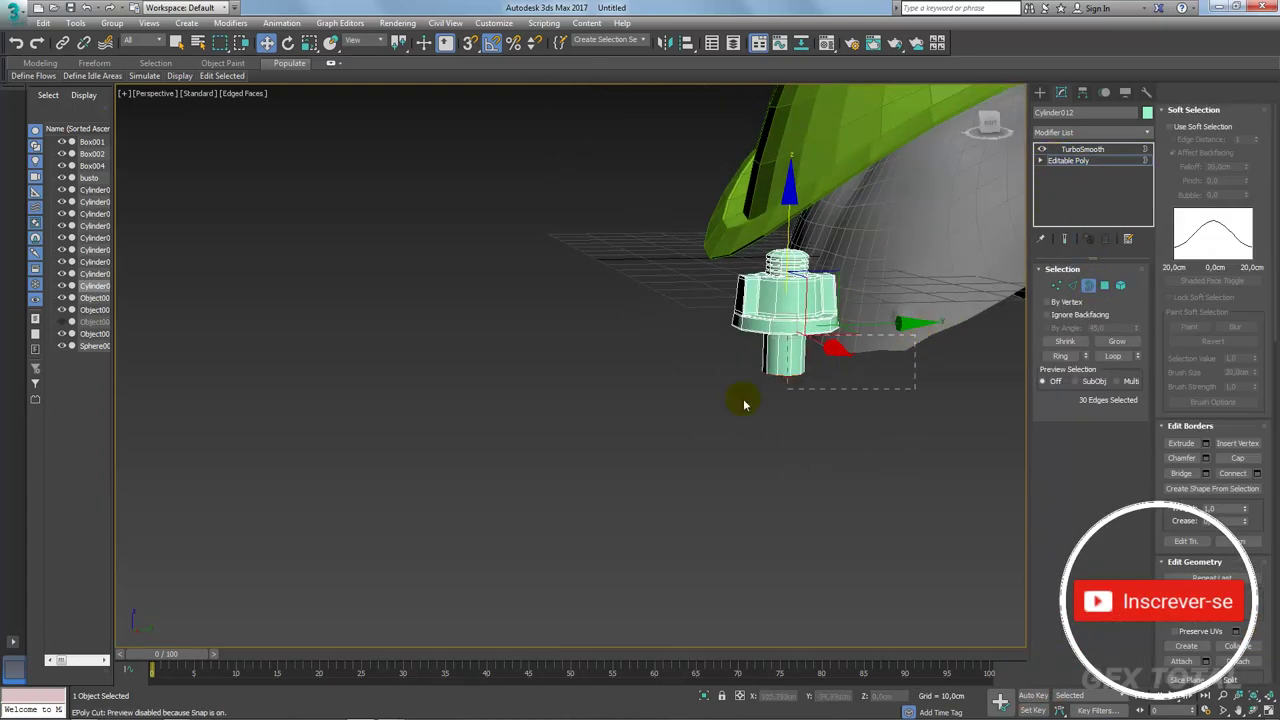
key(Delete)
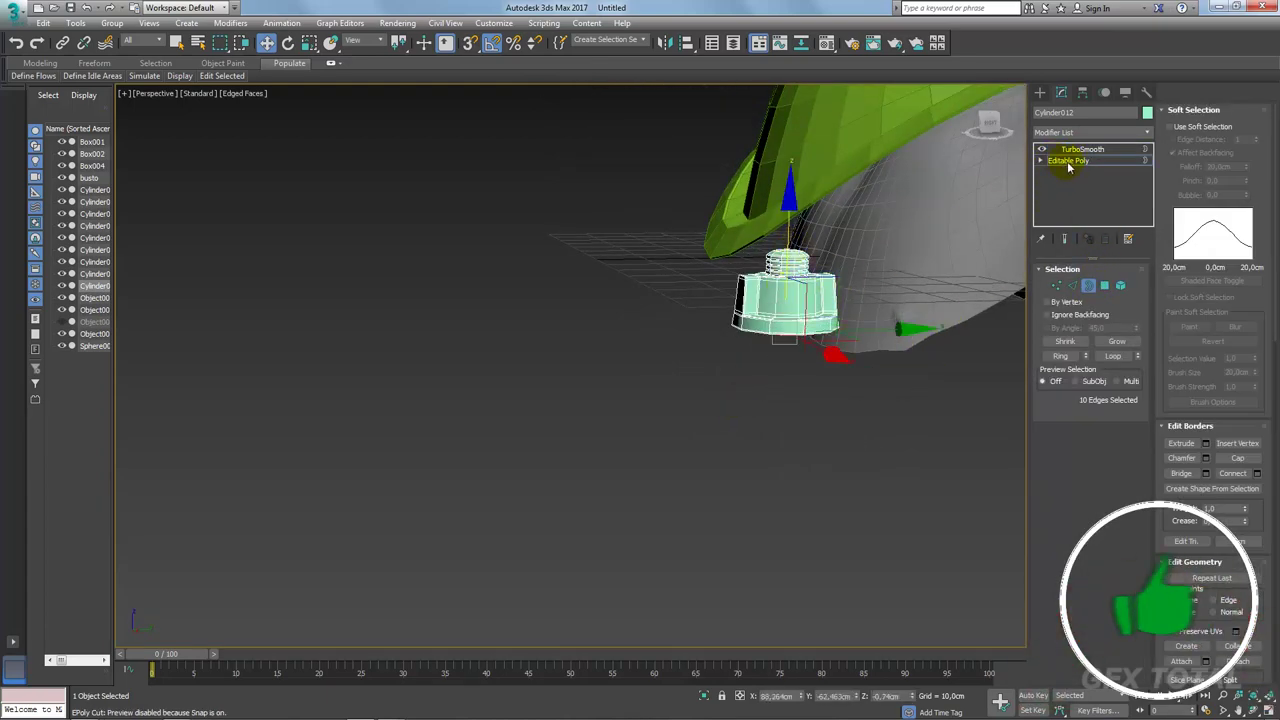
click(1083, 149)
scroll(800, 330, down, 2)
mouse_move(800, 330)
alt+middle_down()
mouse_move(783, 360)
mouse_move(862, 392)
alt+middle_up()
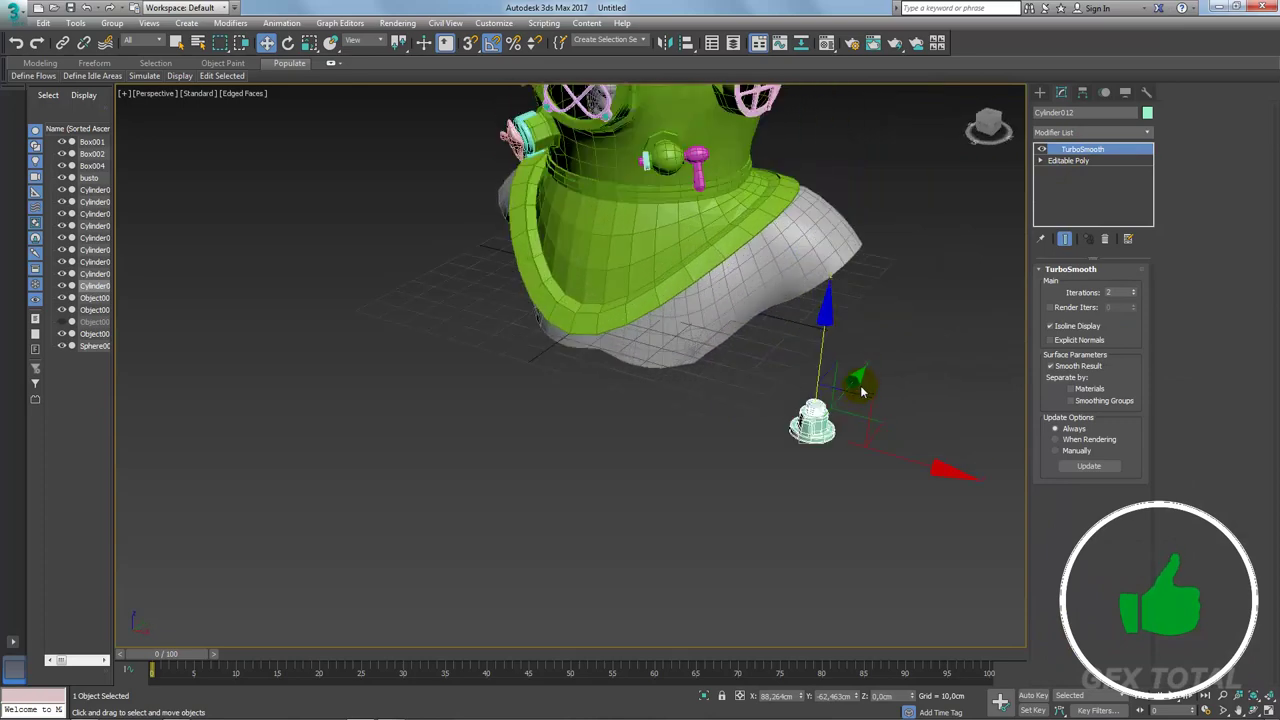
scroll(862, 392, up, 2)
scroll(862, 392, up, 1)
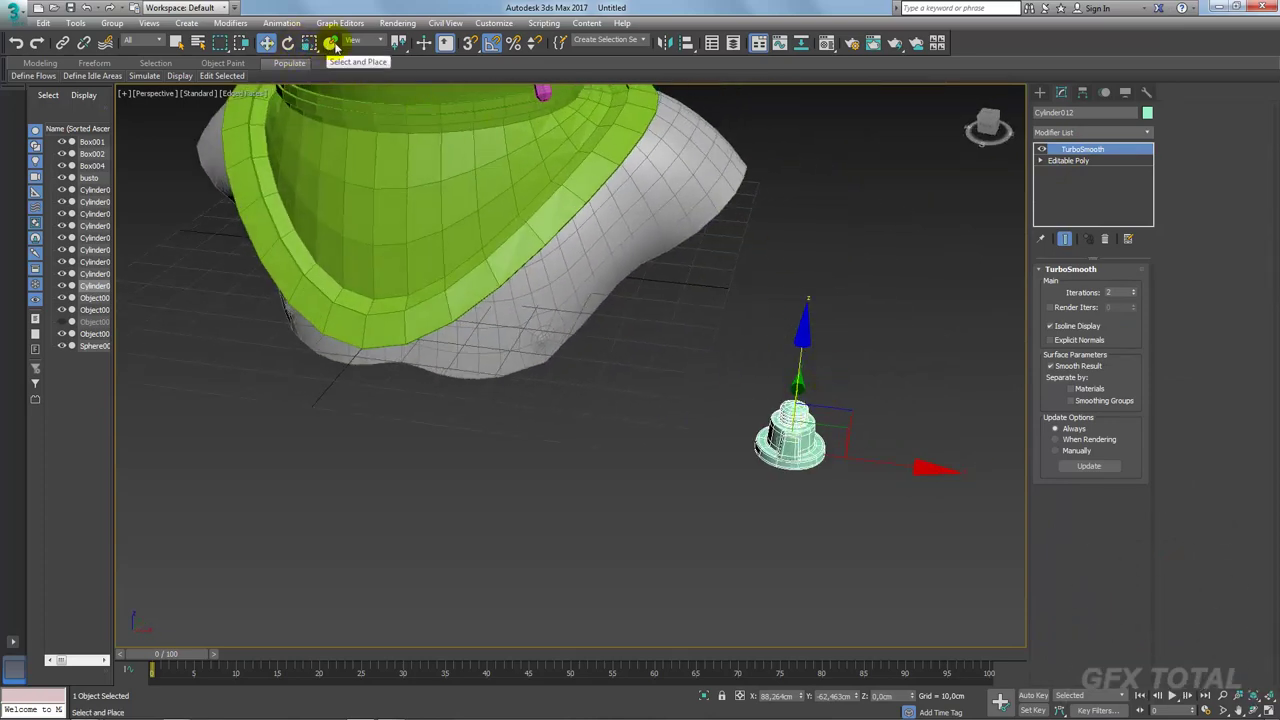
Step: Make an instance copy of the bolt and place it on the helmet's collar rim
shift+drag(877, 461, 777, 461)
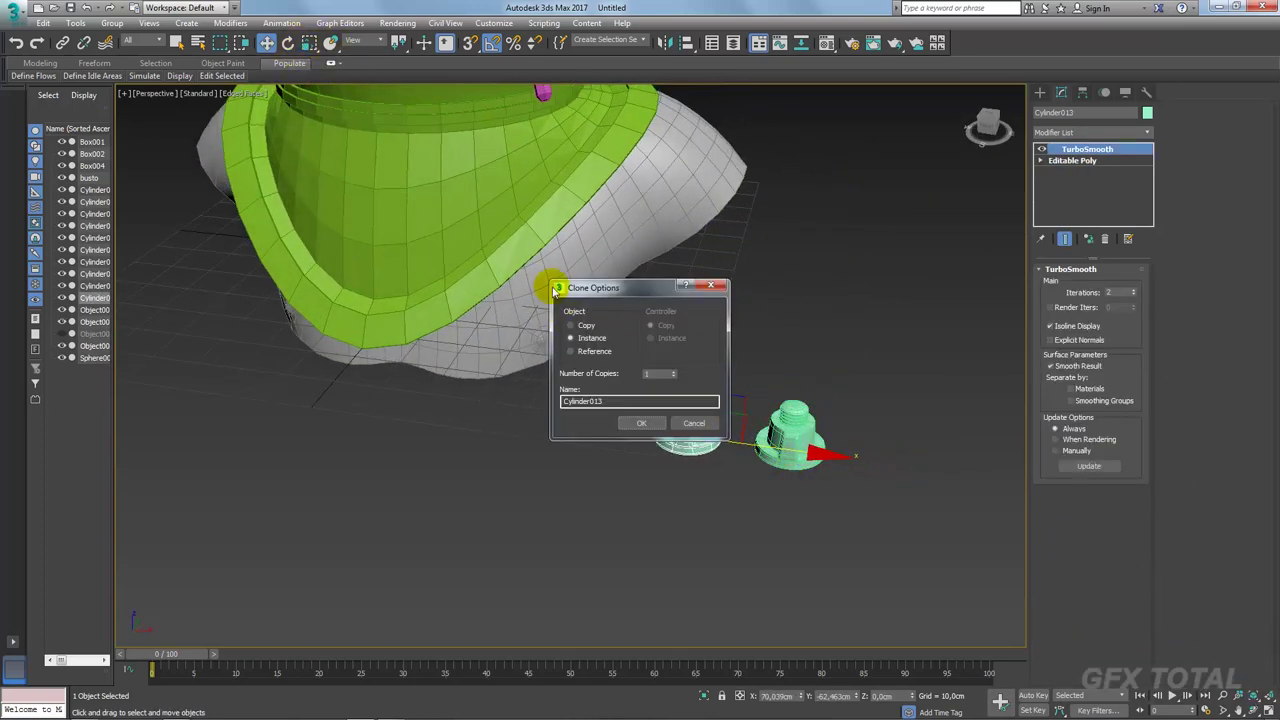
click(641, 423)
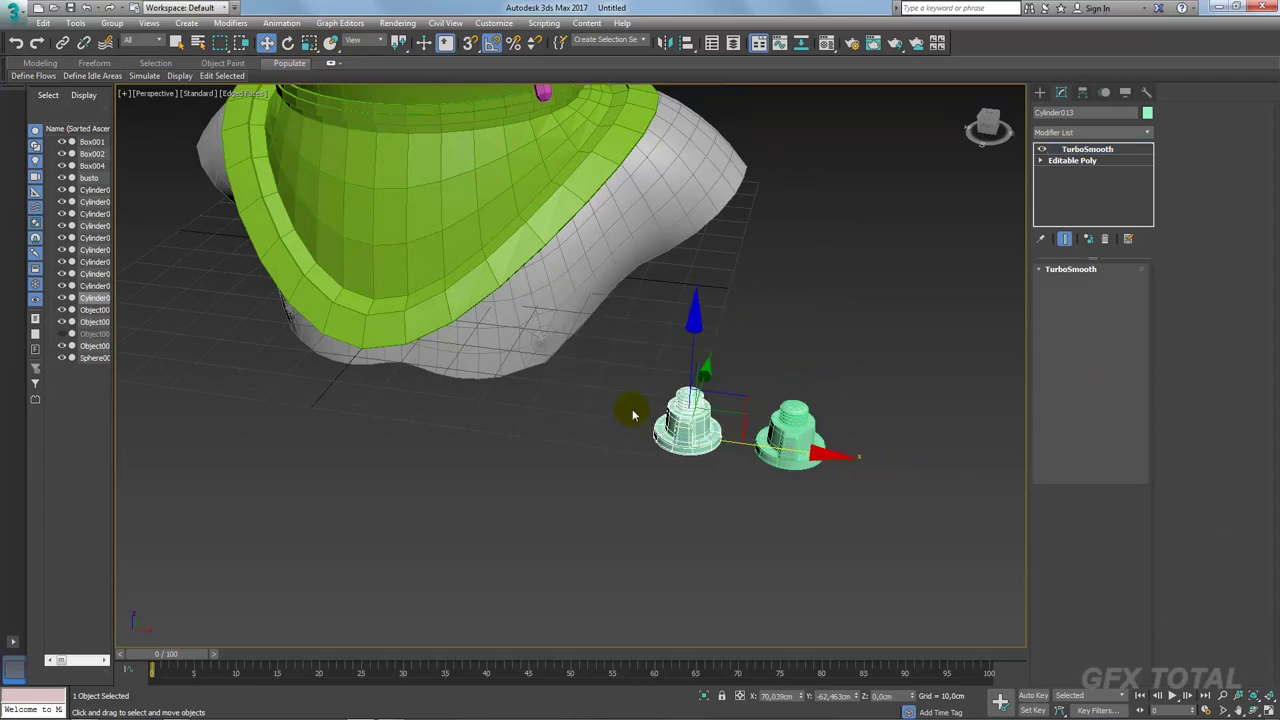
click(331, 42)
mouse_move(698, 432)
mouse_down()
mouse_move(651, 163)
mouse_move(623, 118)
mouse_up()
Step: Adjust the bolt copy's rotation and scale, then bring up the diving-helmet reference photo
scroll(666, 200, up, 3)
key(e)
key(r)
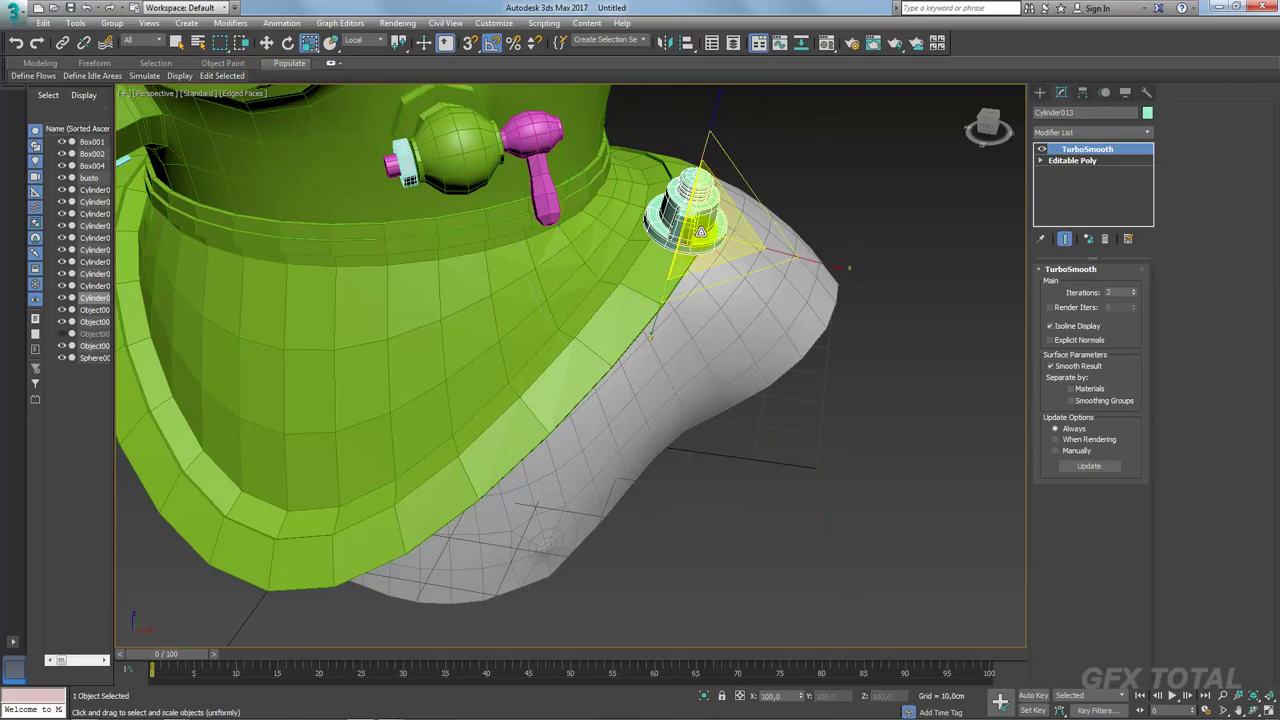
scroll(717, 293, down, 3)
alt+middle_drag(717, 293, 701, 289)
key(alt+Tab)
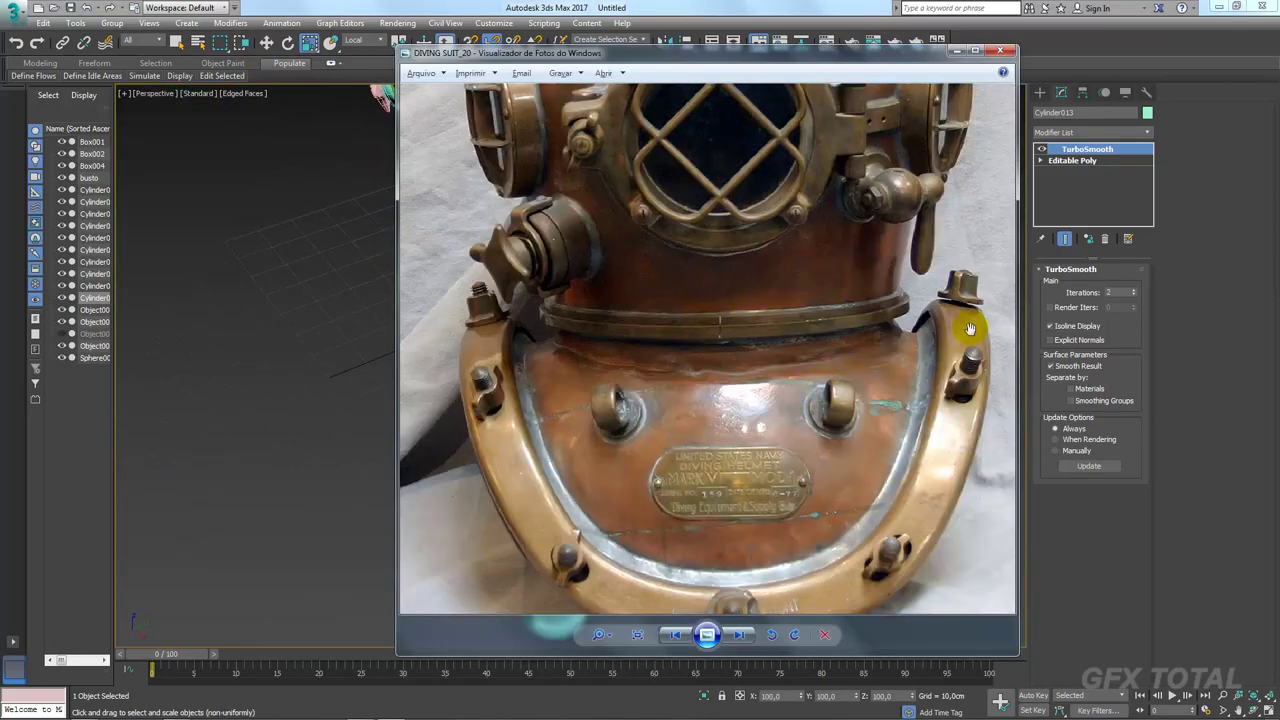
Step: Clone a bolt as an instance to a new spot on the collar rim
key(alt+Tab)
alt+middle_drag(849, 371, 694, 243)
key(w)
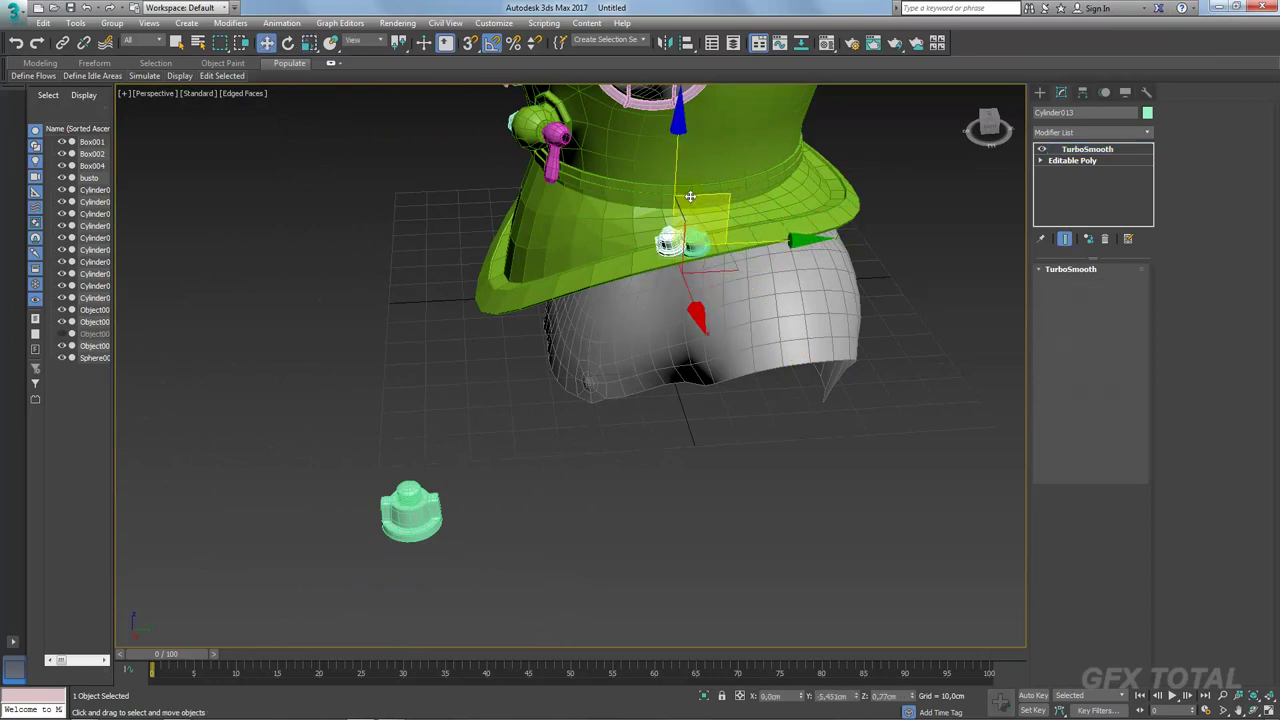
shift+drag(690, 196, 617, 240)
click(641, 423)
Step: Add another bolt instance further down the collar rim
alt+middle_drag(643, 428, 597, 390)
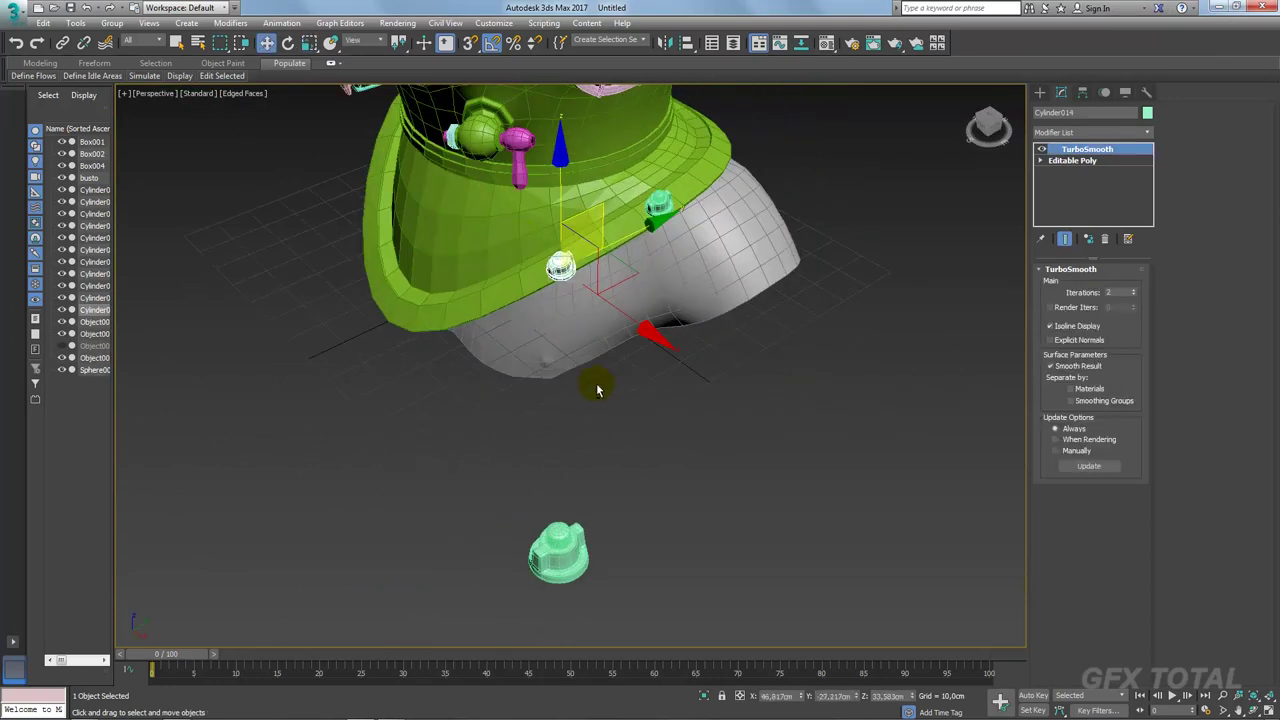
click(330, 42)
scroll(600, 300, up, 3)
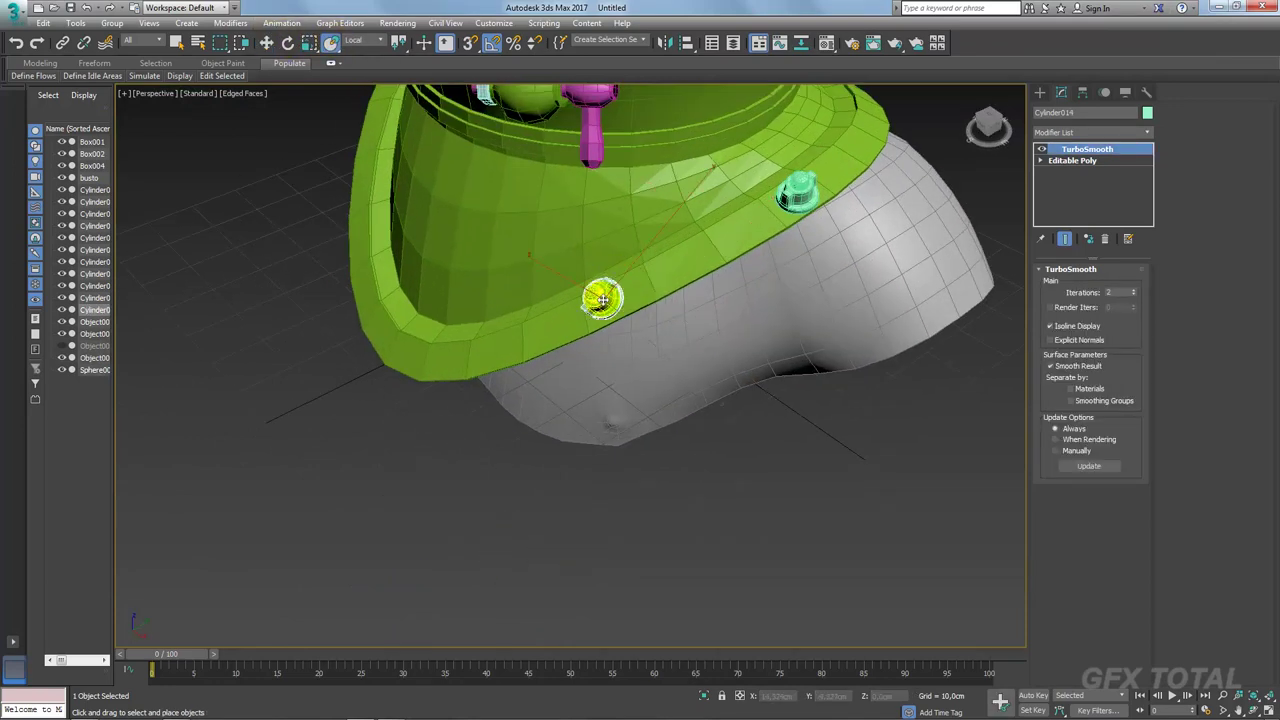
mouse_move(607, 302)
alt+middle_down()
mouse_move(677, 320)
mouse_move(625, 287)
alt+middle_up()
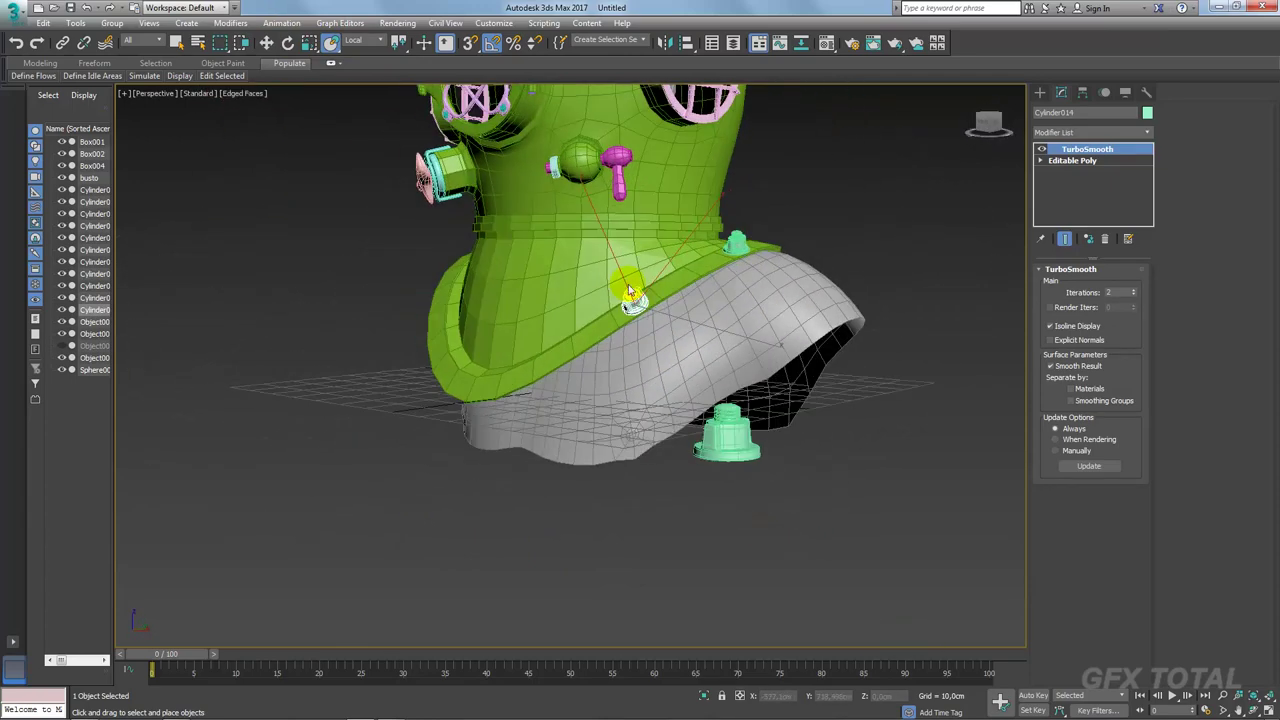
right_click(625, 285)
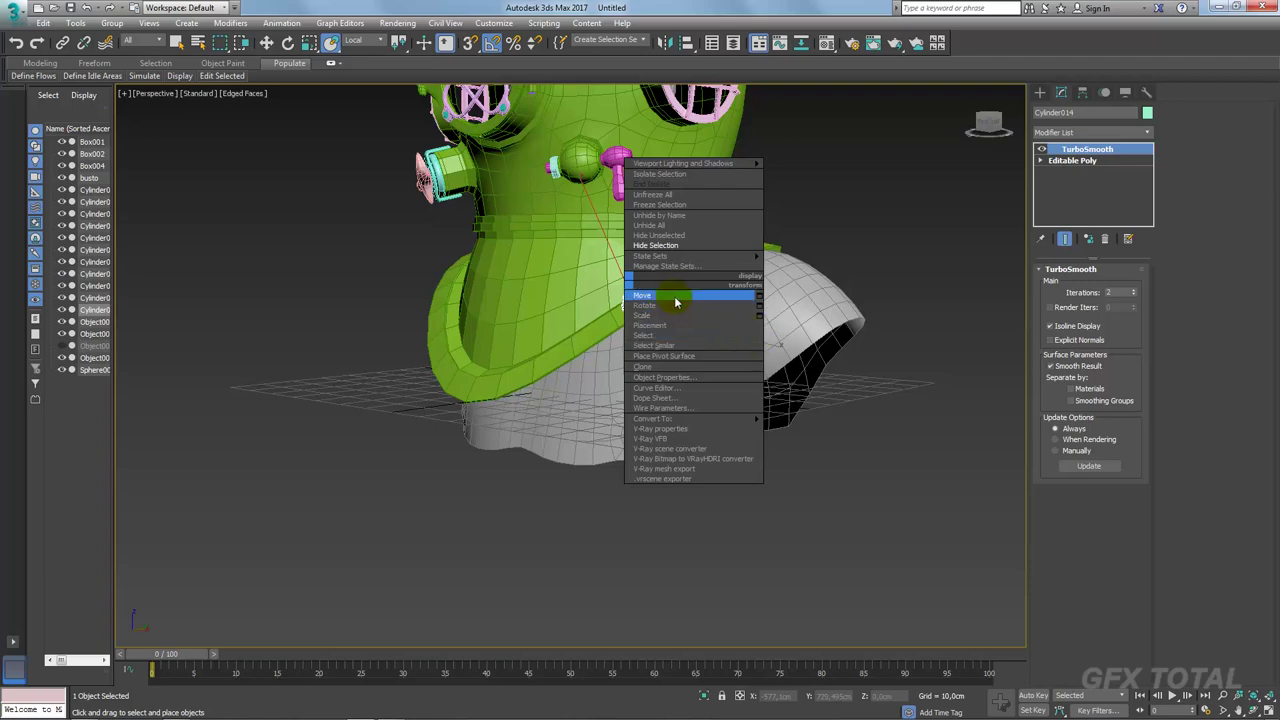
click(676, 298)
alt+middle_drag(657, 288, 675, 274)
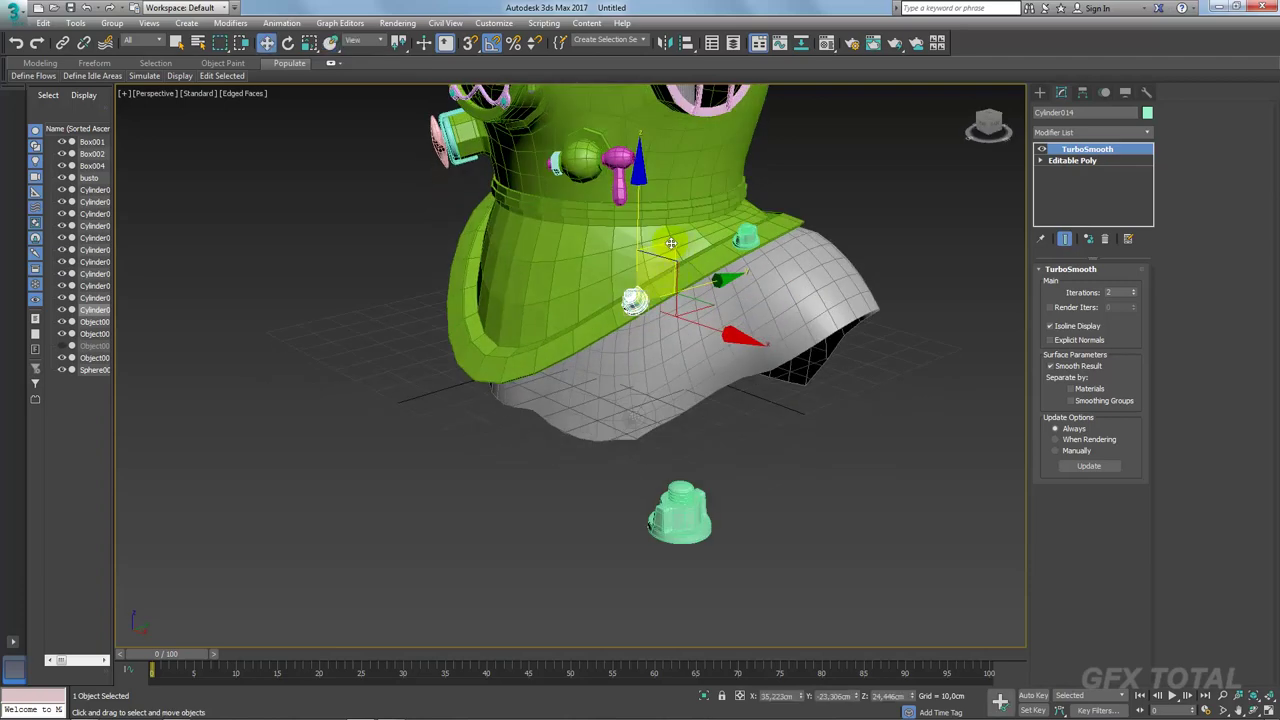
shift+drag(670, 243, 532, 291)
click(642, 424)
Step: Check the reference photo and slide a bolt to the collar front with Select and Place
alt+middle_drag(642, 424, 355, 111)
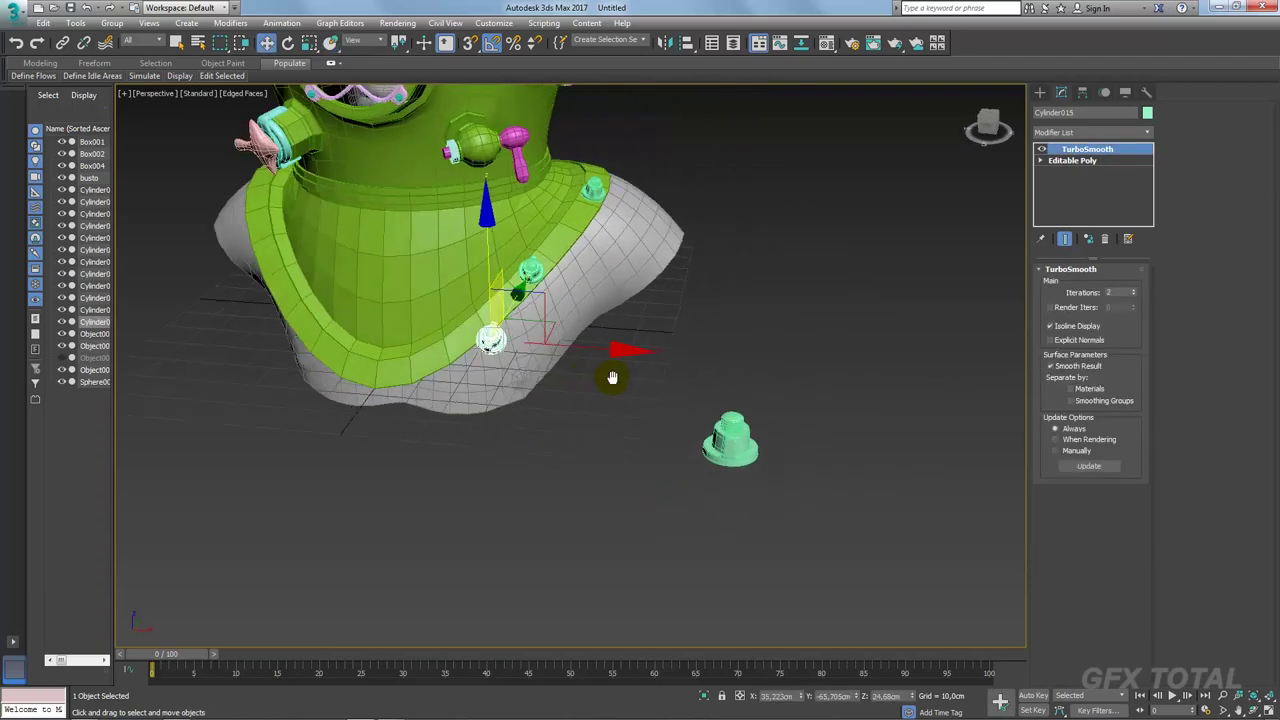
click(330, 42)
key(alt+Tab)
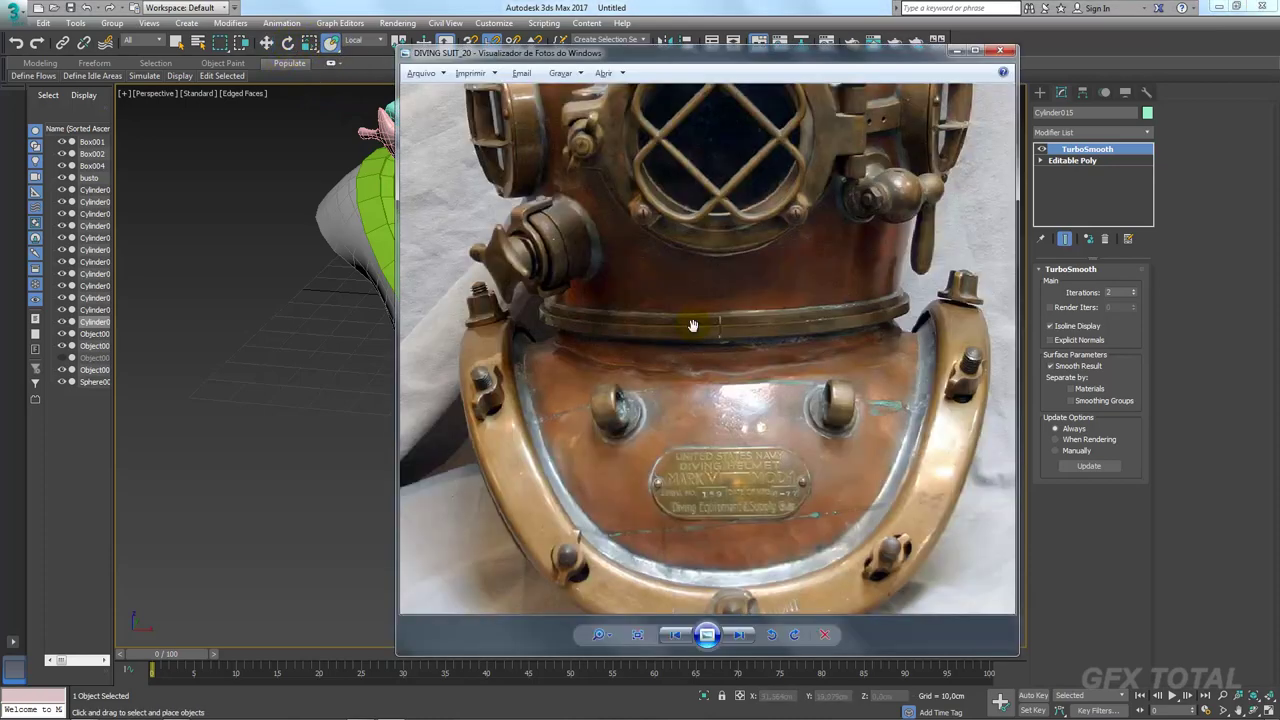
key(alt+Tab)
drag(633, 329, 497, 362)
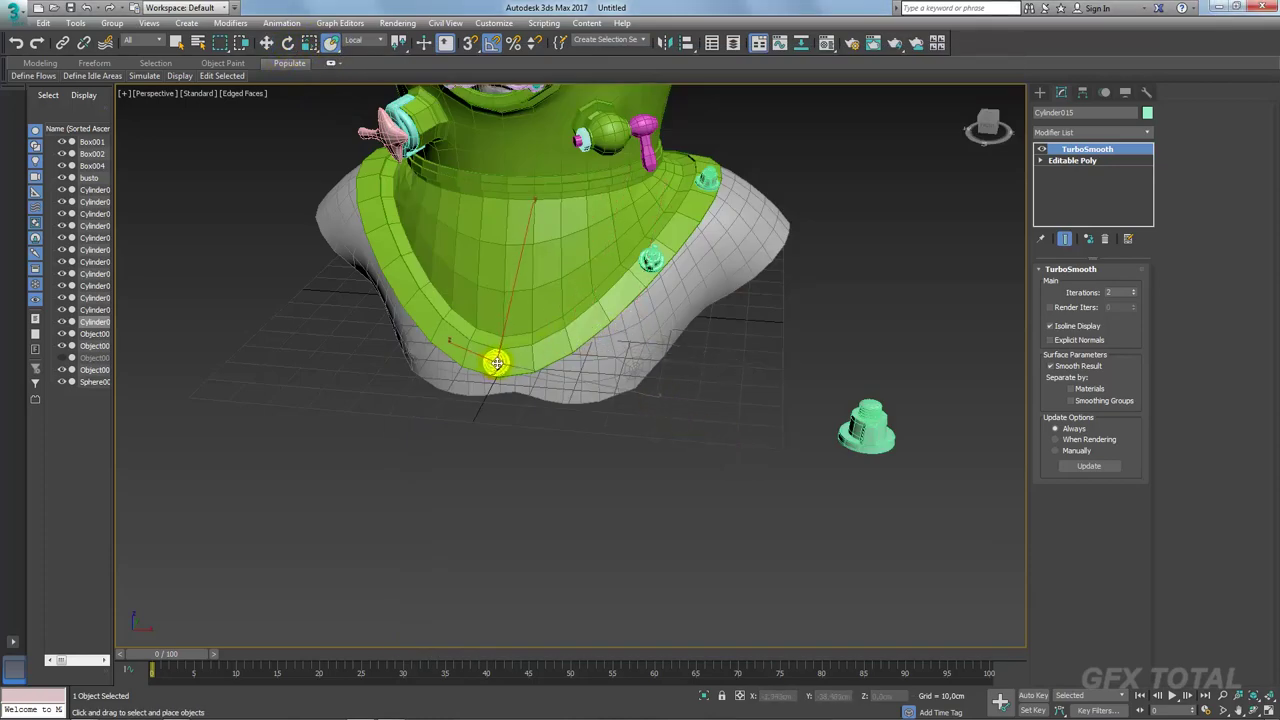
scroll(499, 371, up, 5)
scroll(574, 366, up, 2)
scroll(563, 363, up, 2)
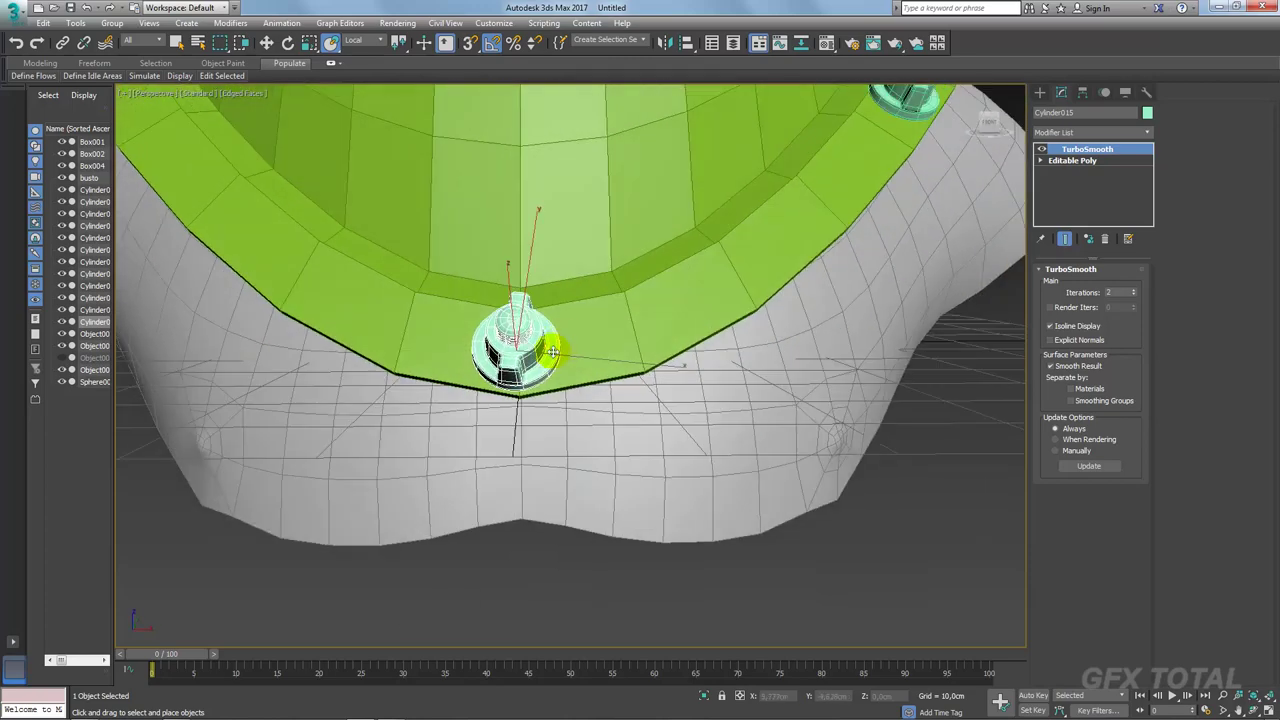
drag(557, 351, 521, 347)
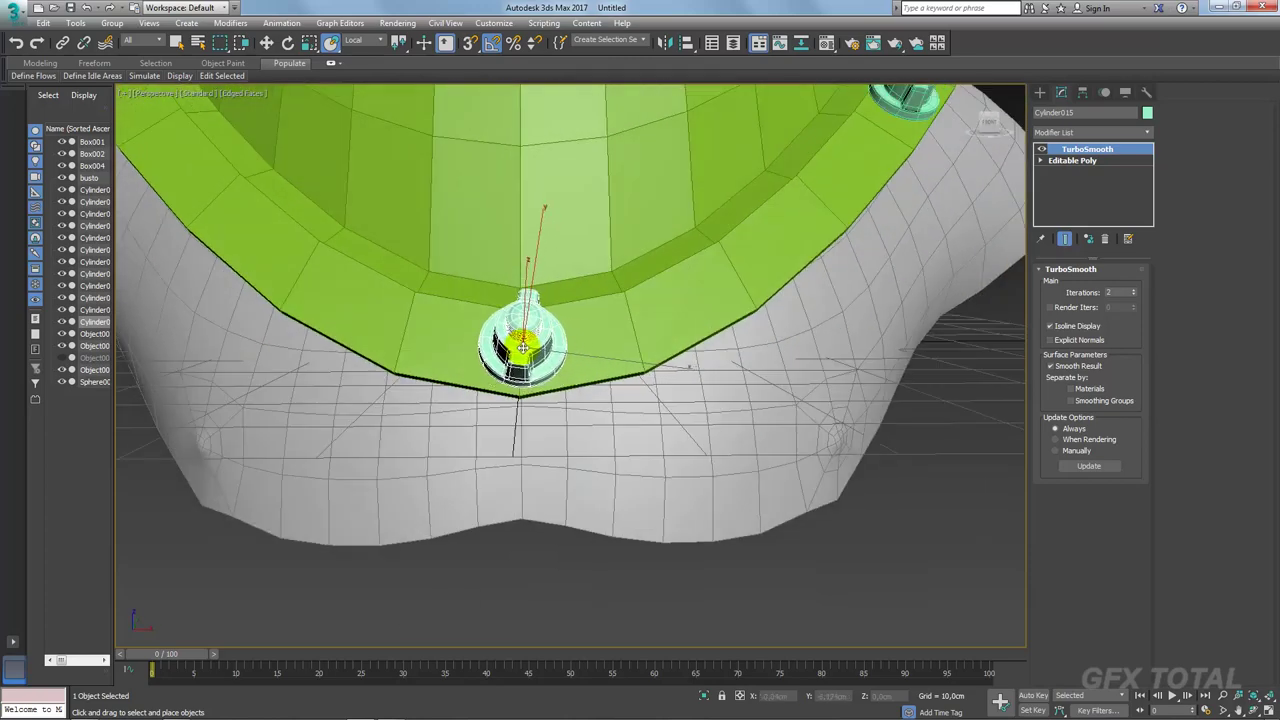
Step: Place one more bolt instance along the collar rim
scroll(521, 347, down, 5)
alt+middle_drag(521, 347, 735, 278)
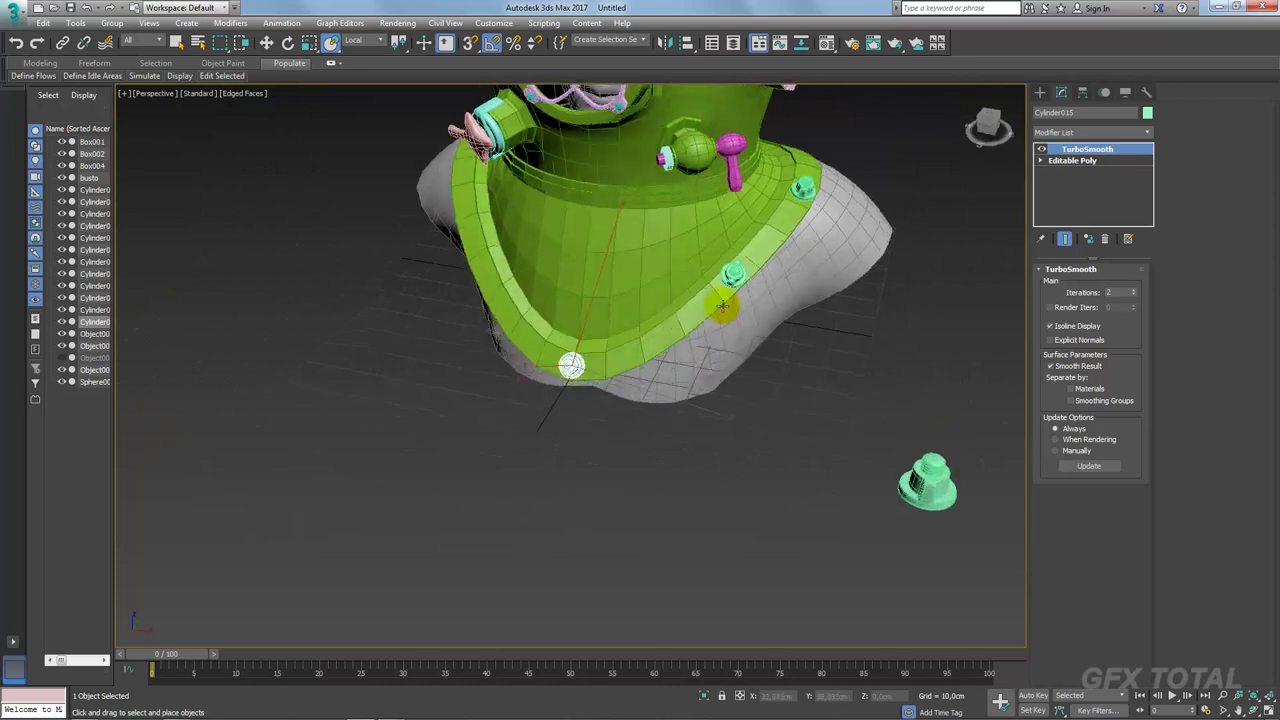
mouse_move(735, 278)
mouse_down()
mouse_move(680, 328)
mouse_move(760, 256)
mouse_up()
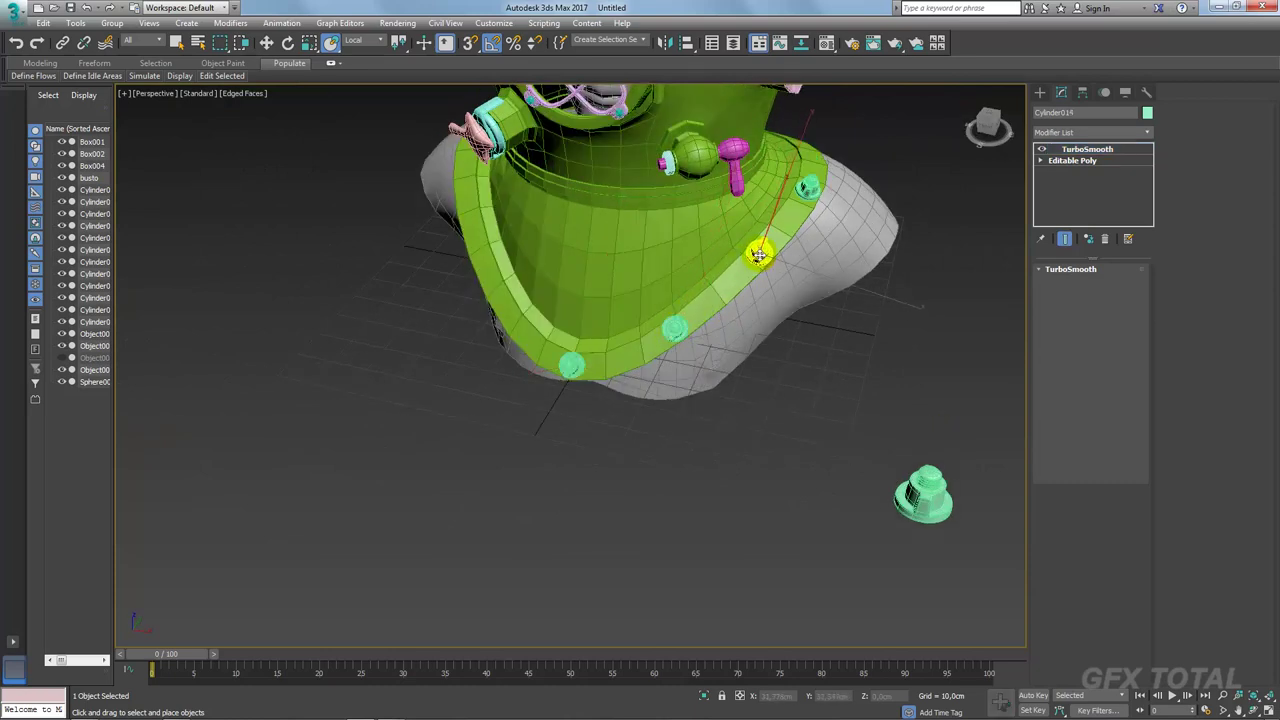
click(658, 428)
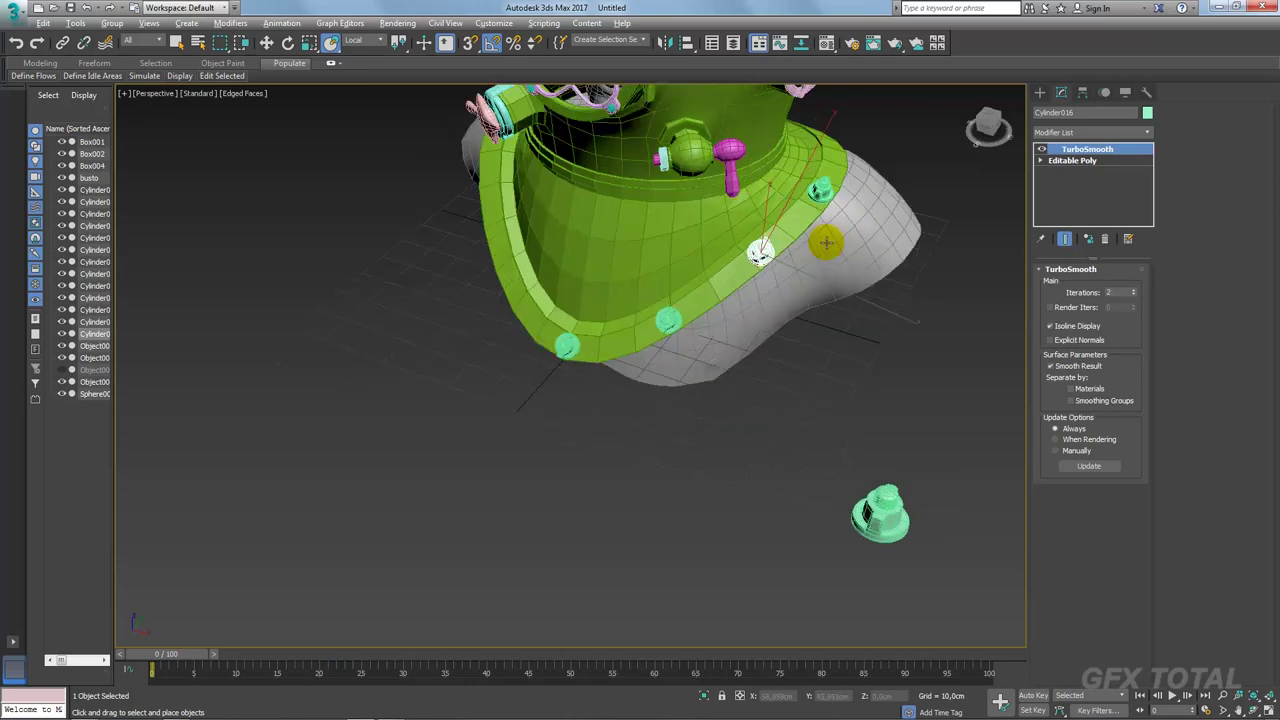
Step: Add two more bolt instances further along the rim toward the side
alt+middle_drag(826, 243, 603, 340)
key(alt+Tab)
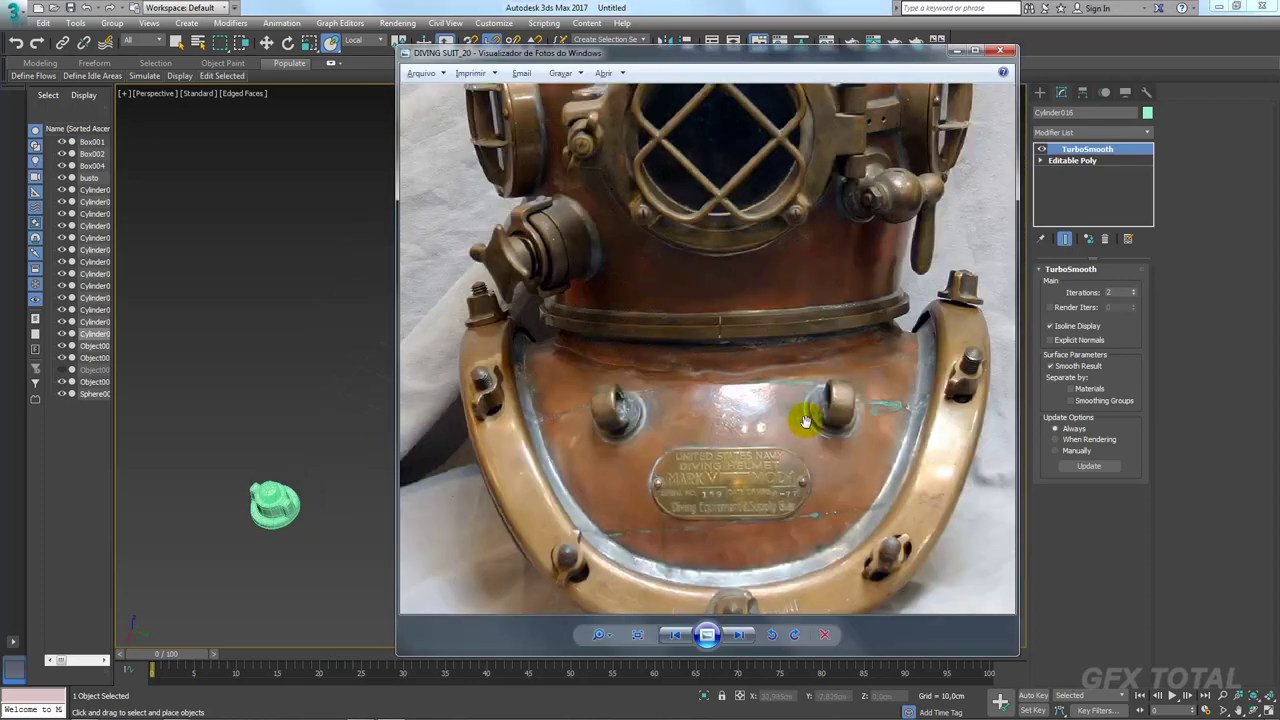
key(alt+Tab)
alt+middle_drag(805, 420, 498, 388)
click(500, 387)
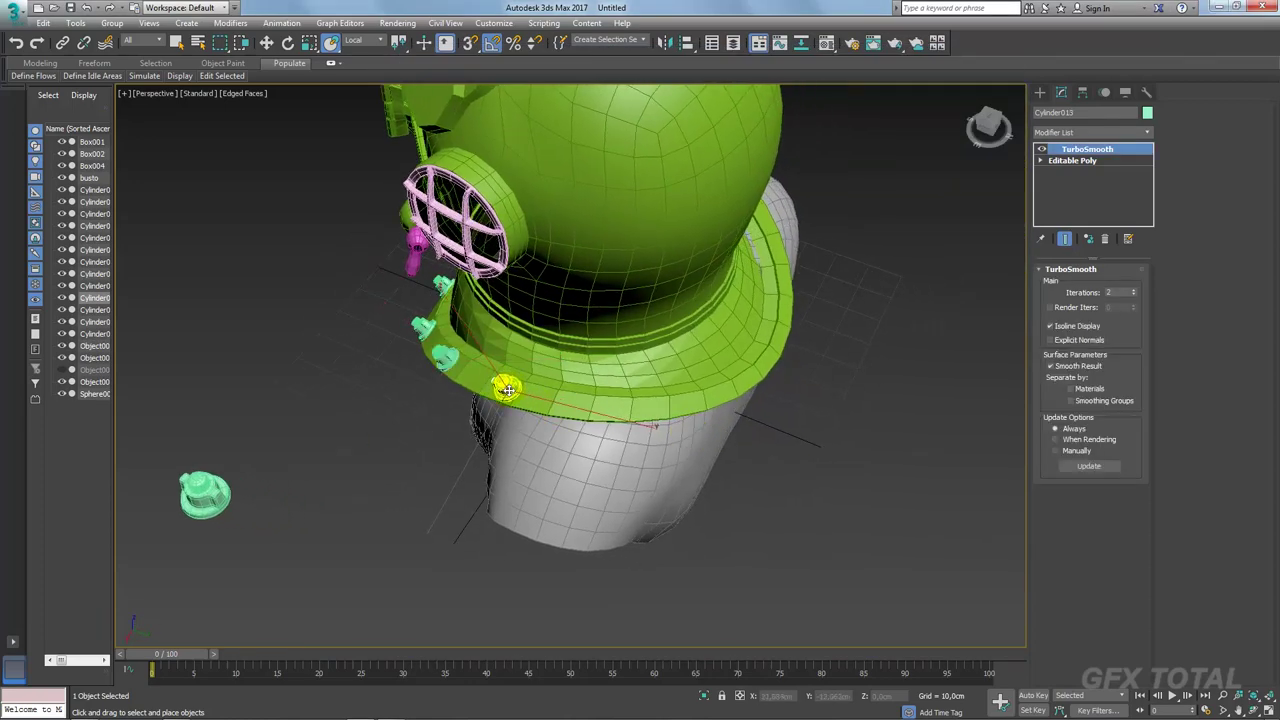
shift+drag(503, 390, 620, 410)
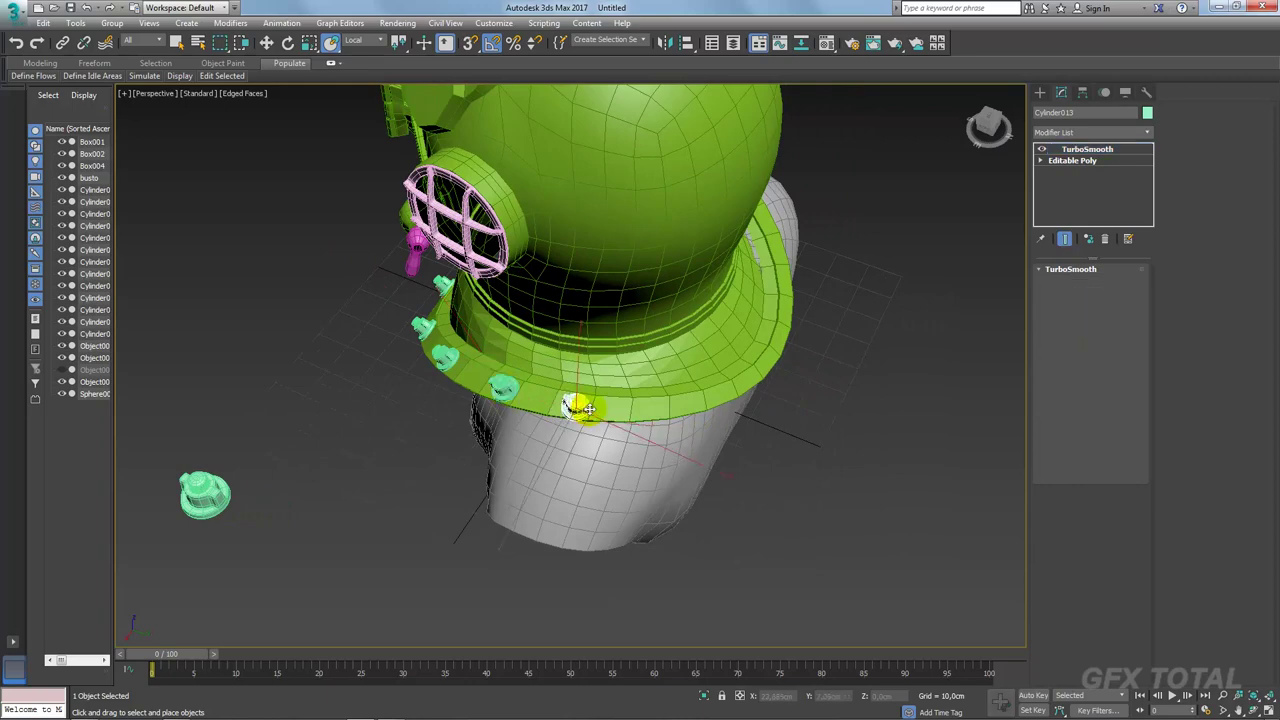
click(641, 423)
alt+middle_drag(641, 423, 620, 403)
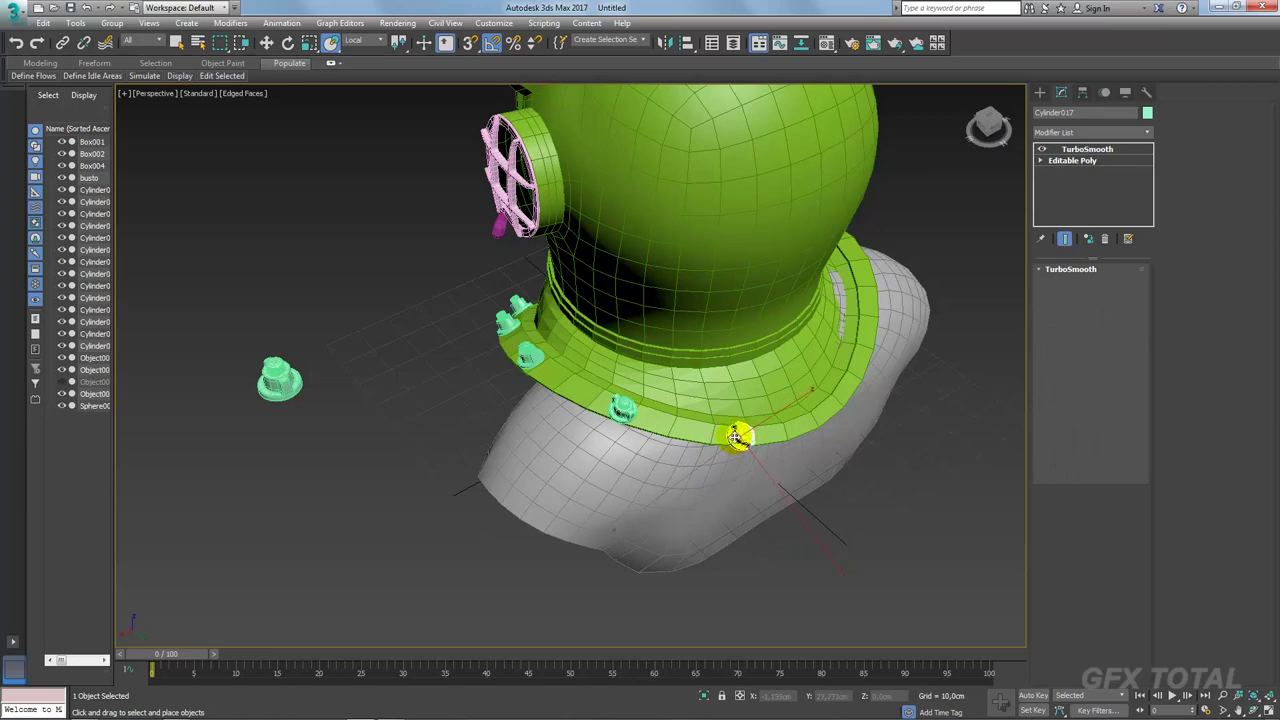
drag(750, 436, 818, 423)
click(641, 423)
Step: Shrink one bolt slightly with Select and Scale, then select the collar body
scroll(800, 420, up, 5)
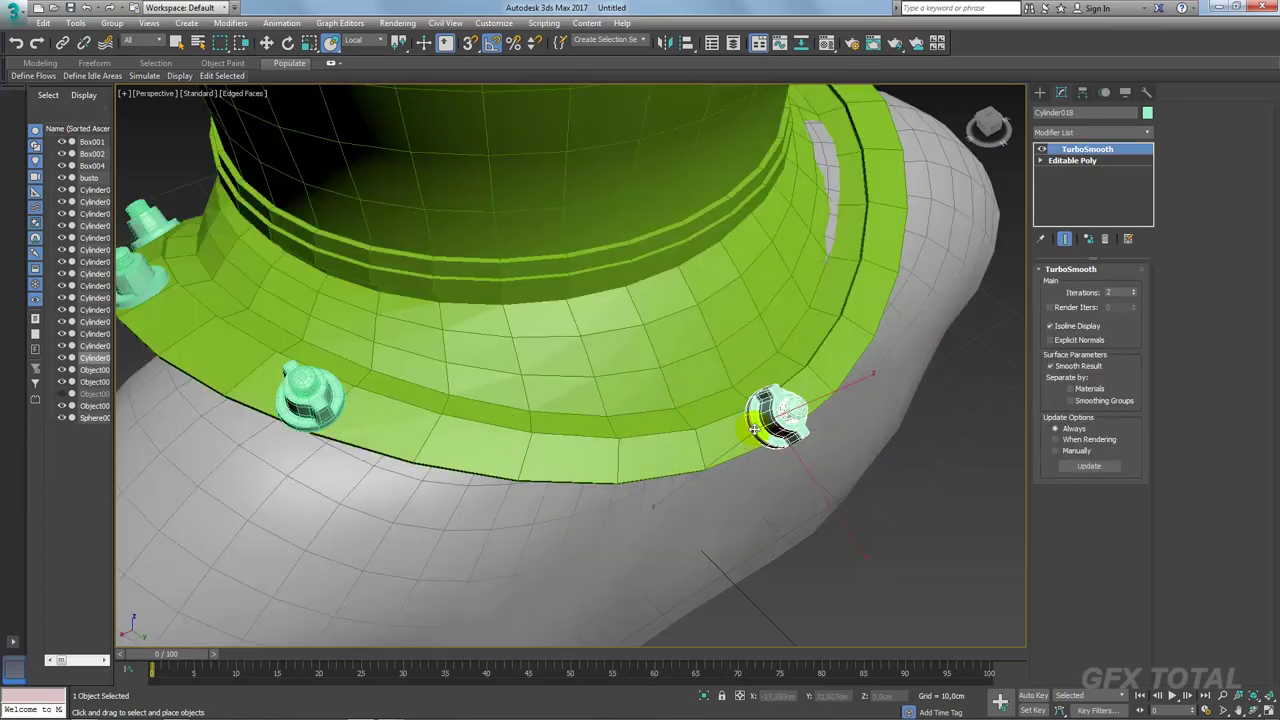
key(r)
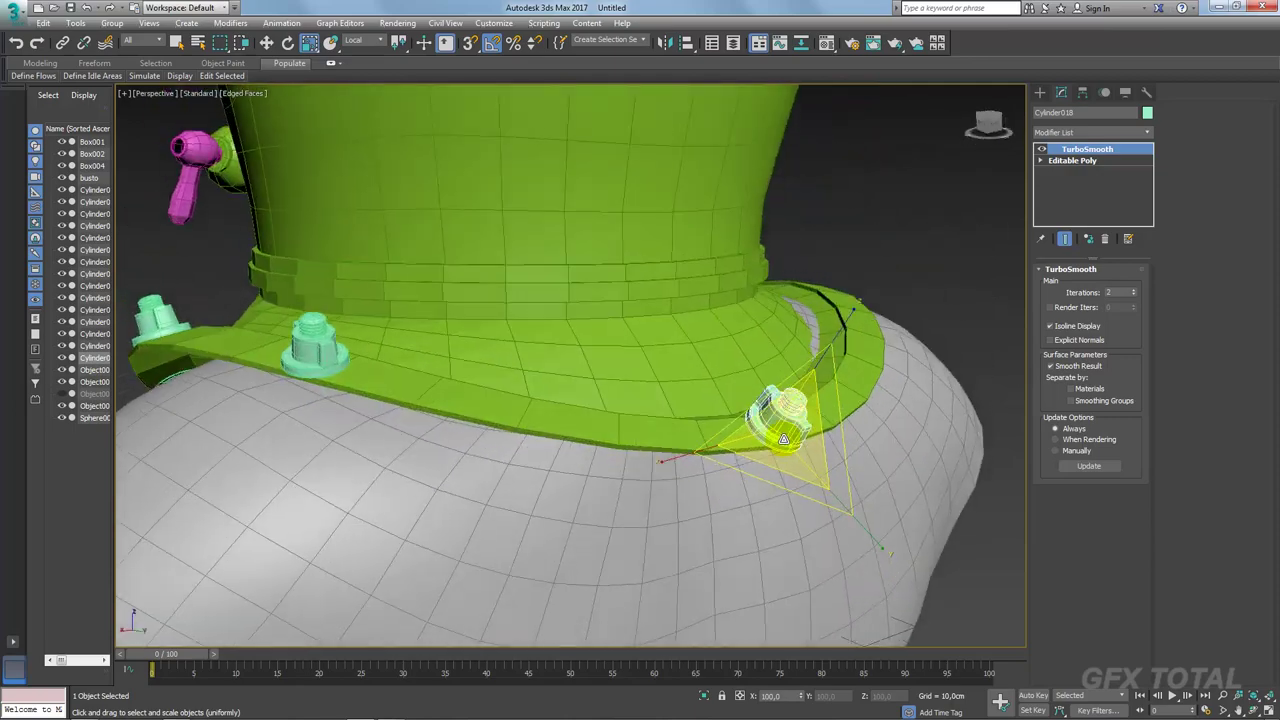
drag(787, 420, 791, 486)
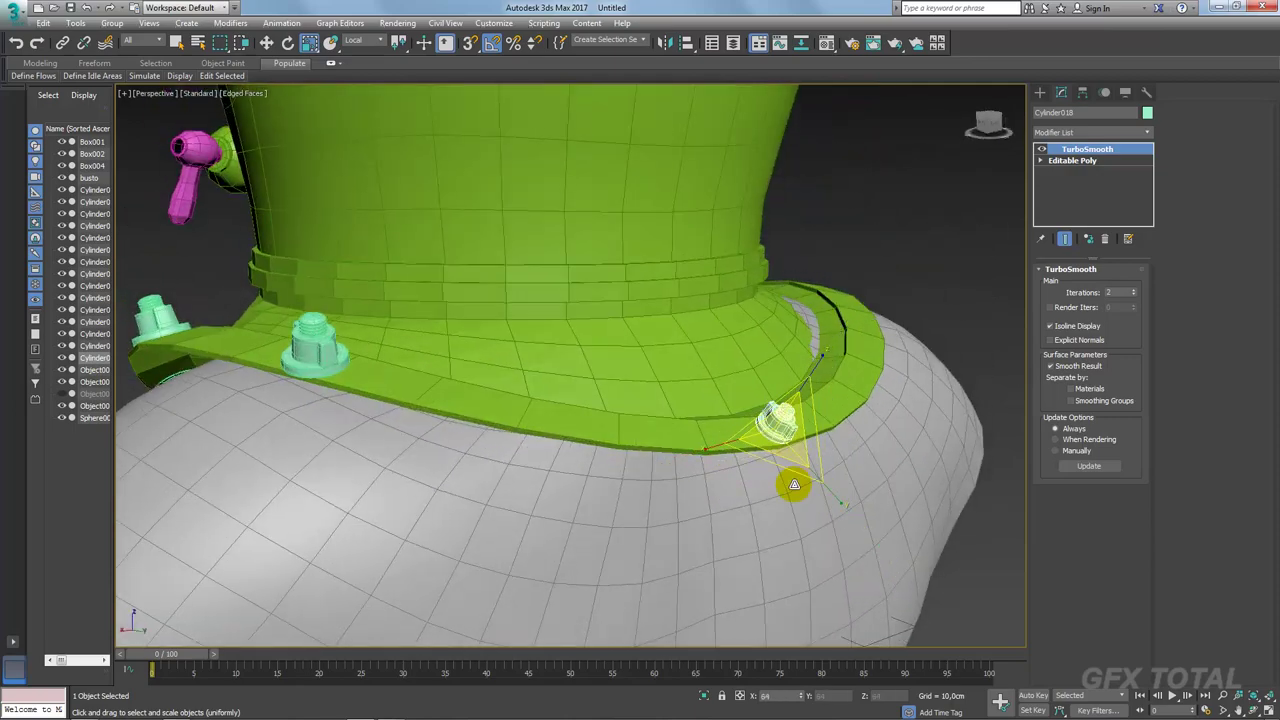
scroll(791, 486, up, 2)
mouse_move(785, 474)
alt+middle_down()
mouse_move(794, 461)
mouse_move(766, 423)
mouse_move(748, 426)
mouse_move(860, 346)
alt+middle_up()
scroll(796, 442, down, 2)
click(697, 503)
Step: At Vertex level on Object006, select the vertices along the flared side of the rim
click(1106, 287)
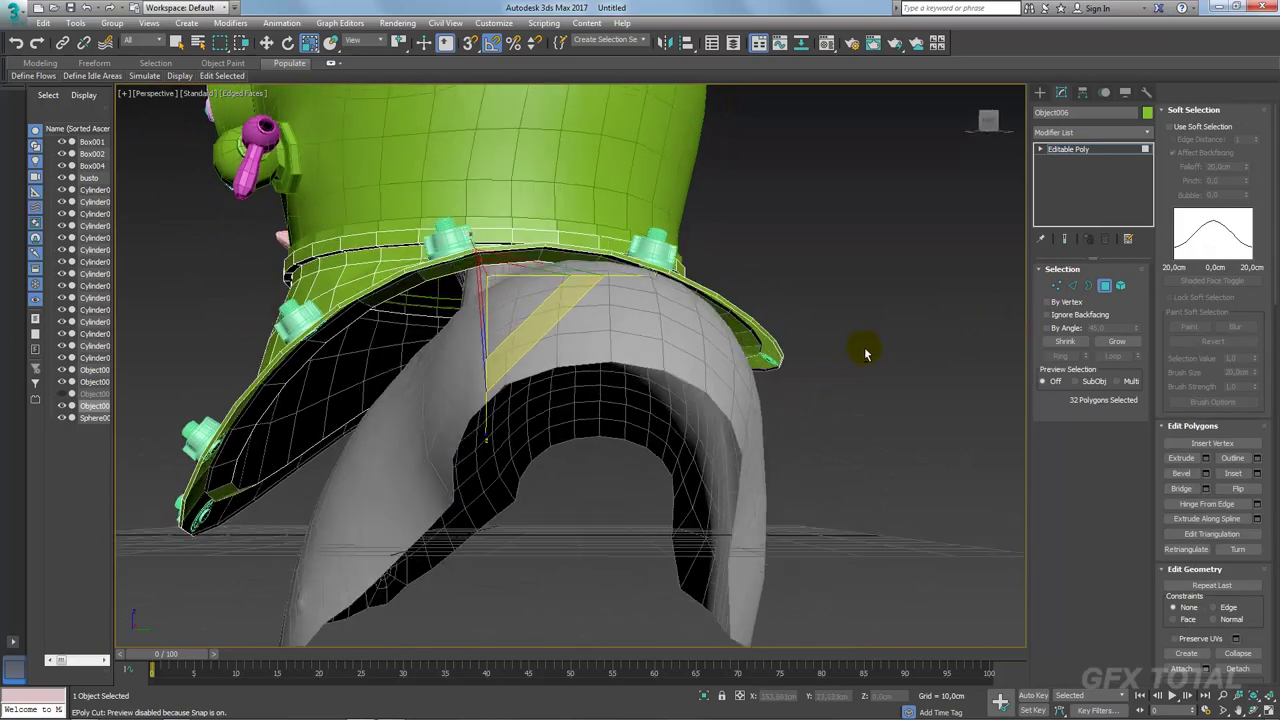
click(1057, 287)
alt+middle_drag(971, 314, 904, 333)
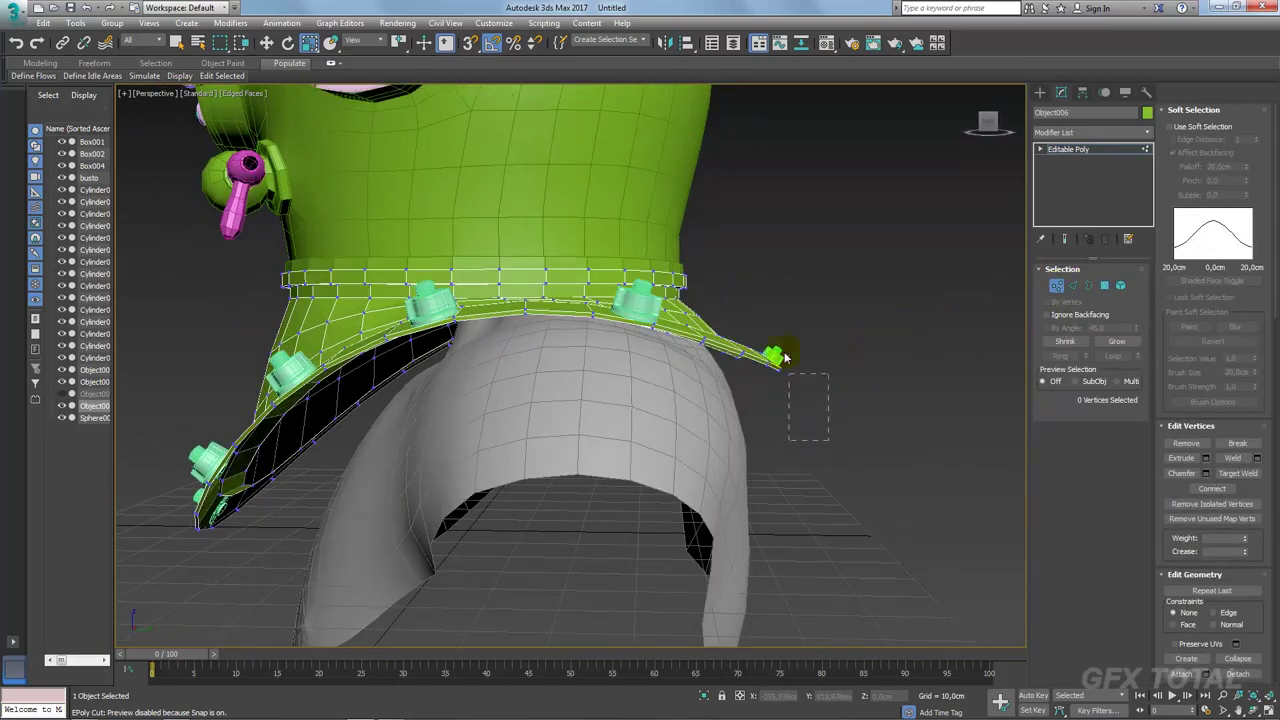
drag(770, 323, 771, 325)
alt+middle_drag(771, 325, 797, 488)
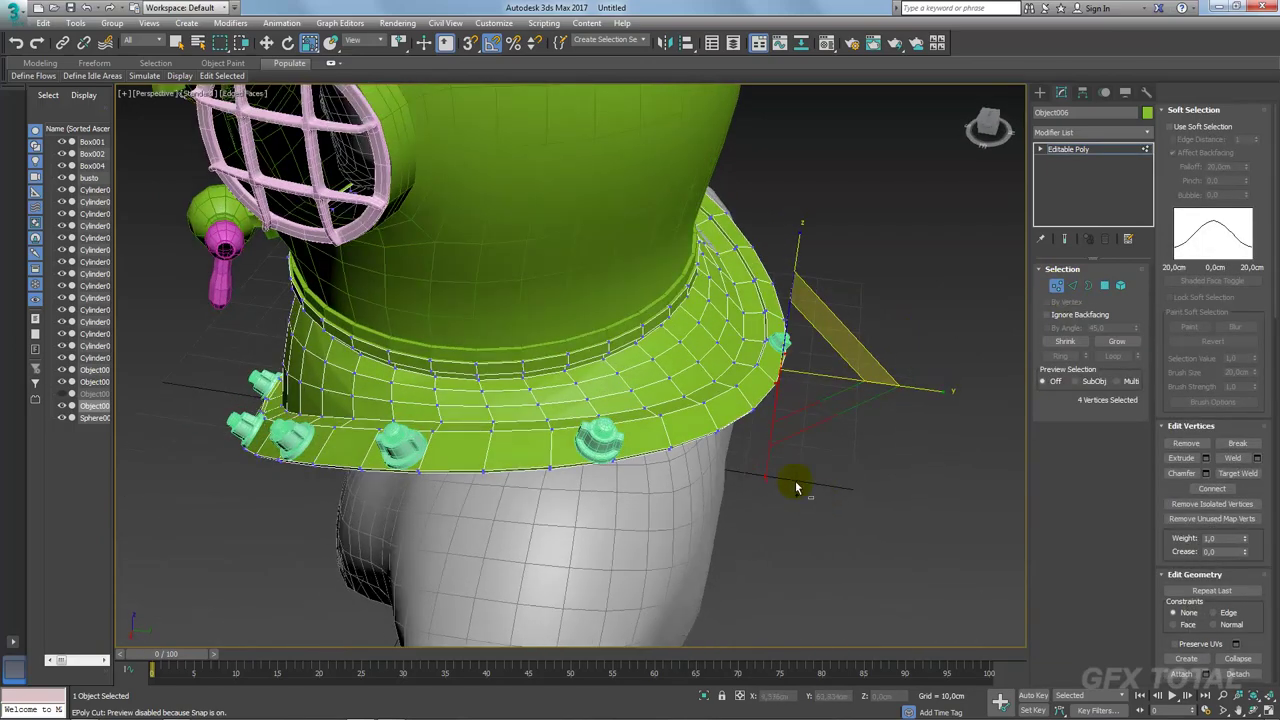
drag(744, 410, 744, 410)
mouse_move(744, 410)
alt+middle_down()
mouse_move(849, 449)
mouse_move(909, 268)
alt+middle_up()
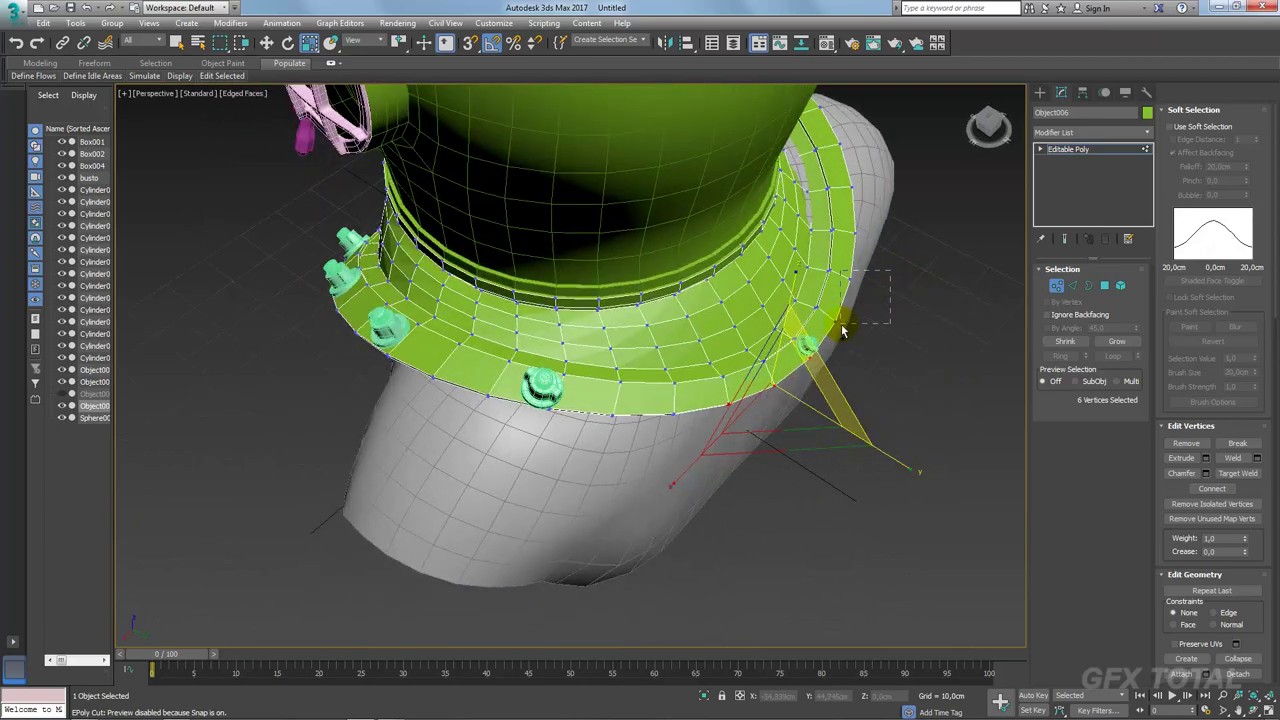
drag(836, 341, 836, 341)
alt+middle_drag(836, 341, 872, 371)
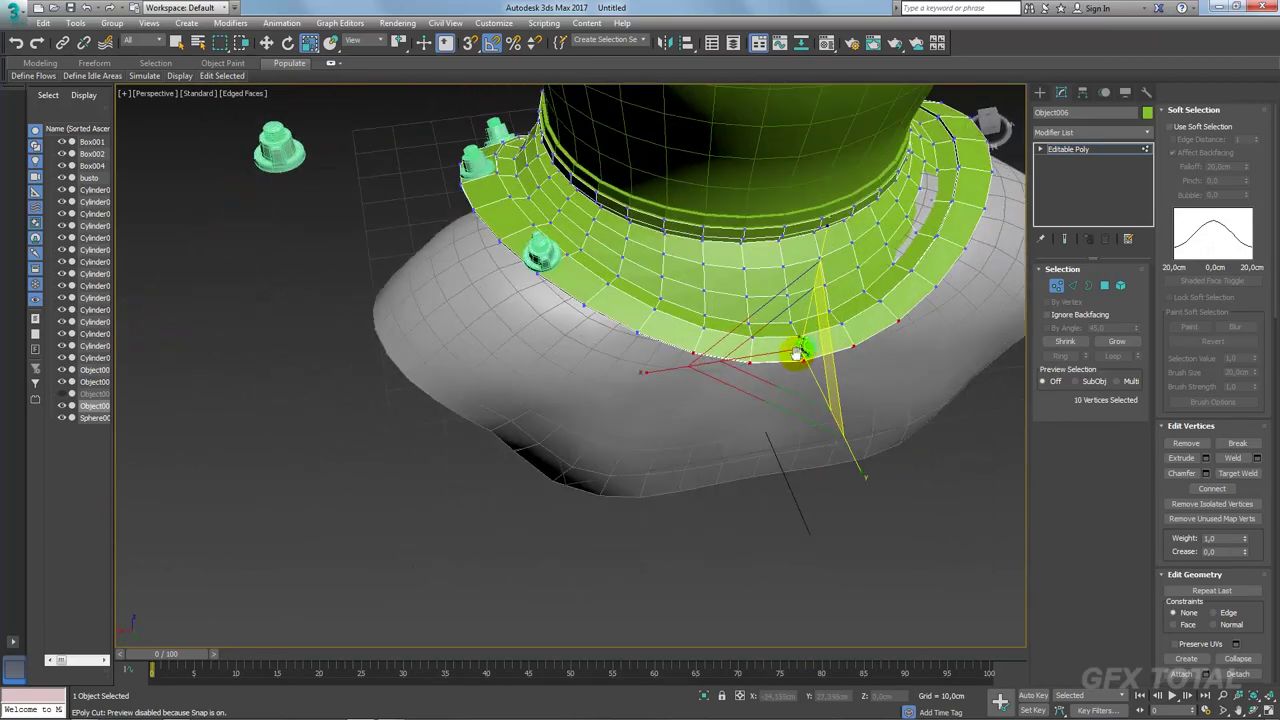
ctrl+click(870, 320)
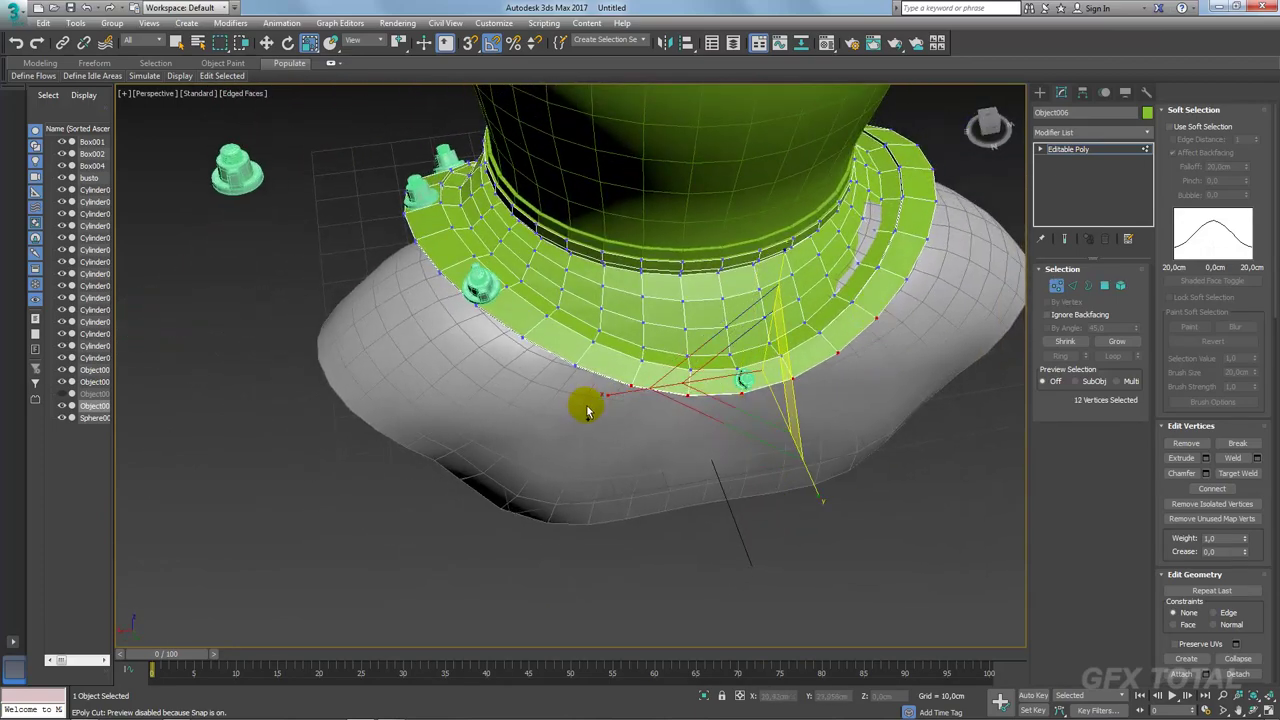
ctrl+drag(586, 406, 512, 337)
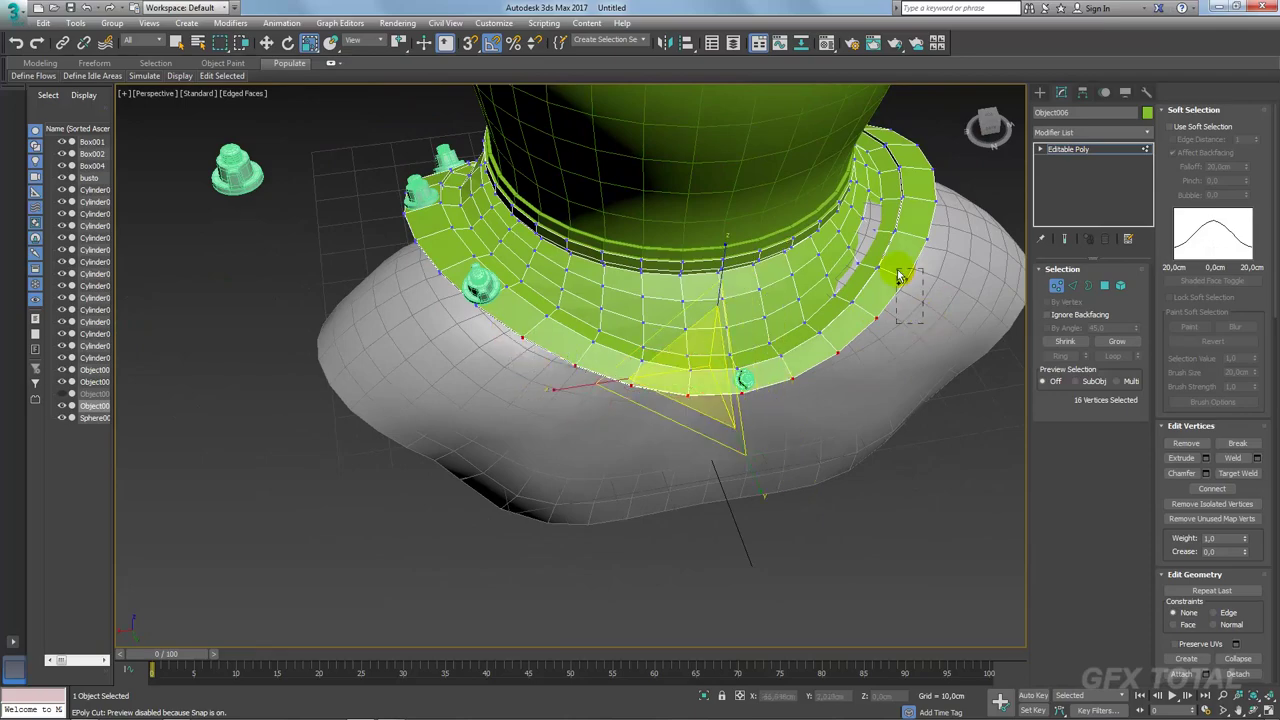
ctrl+drag(943, 306, 897, 305)
mouse_move(897, 320)
alt+middle_down()
mouse_move(856, 354)
mouse_move(880, 329)
alt+middle_up()
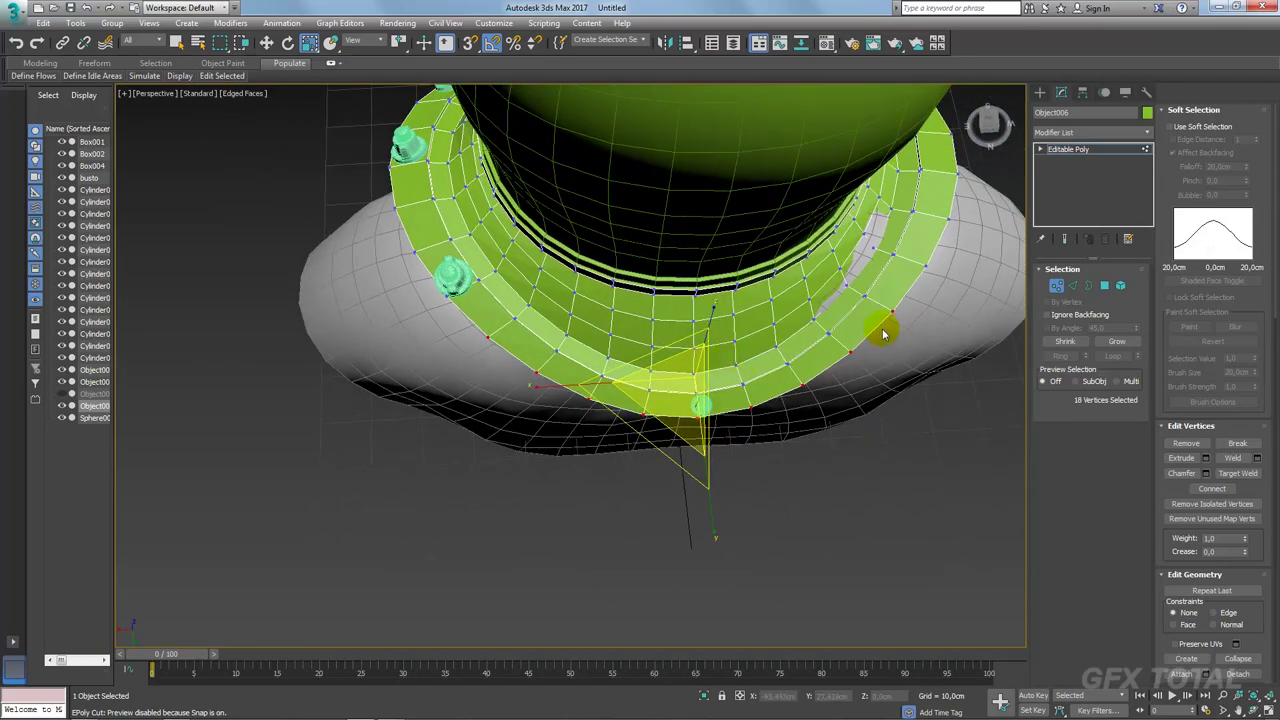
mouse_move(790, 364)
alt+middle_down()
mouse_move(726, 380)
mouse_move(800, 329)
alt+middle_up()
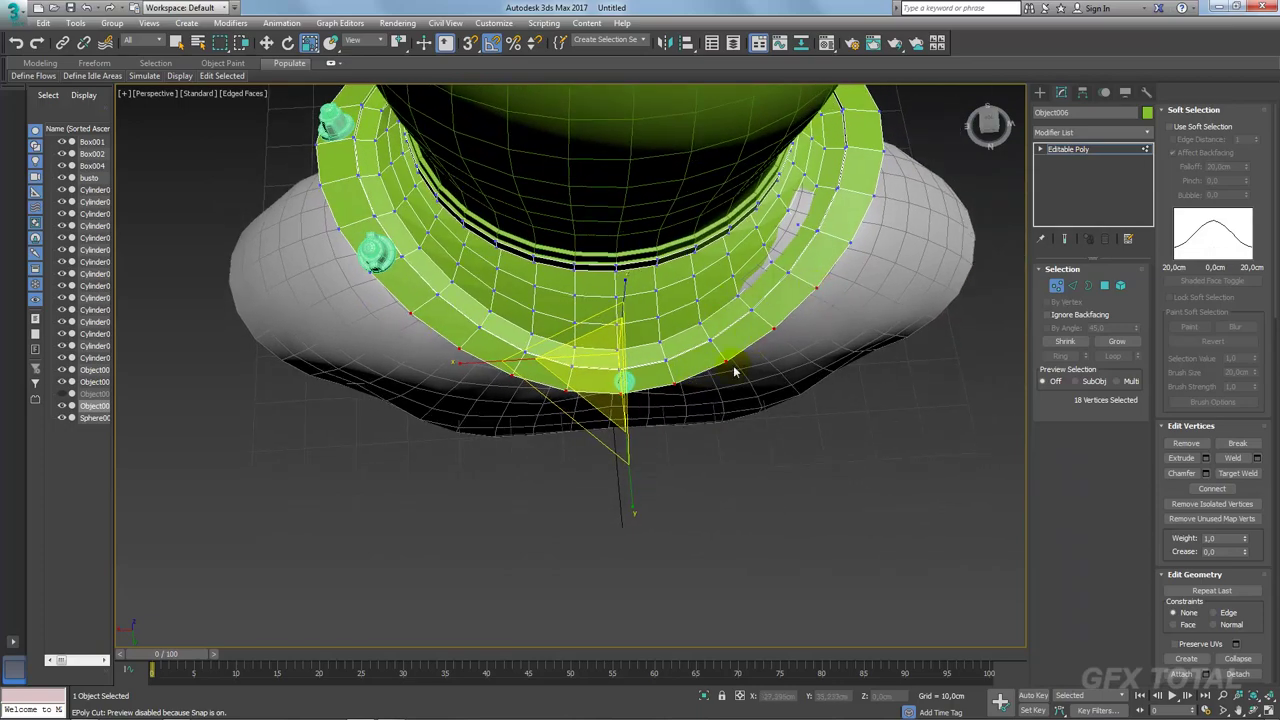
Step: Drop four vertices from the selection, lower the rest slightly, and exit Vertex mode
key(w)
alt+middle_drag(643, 425, 685, 346)
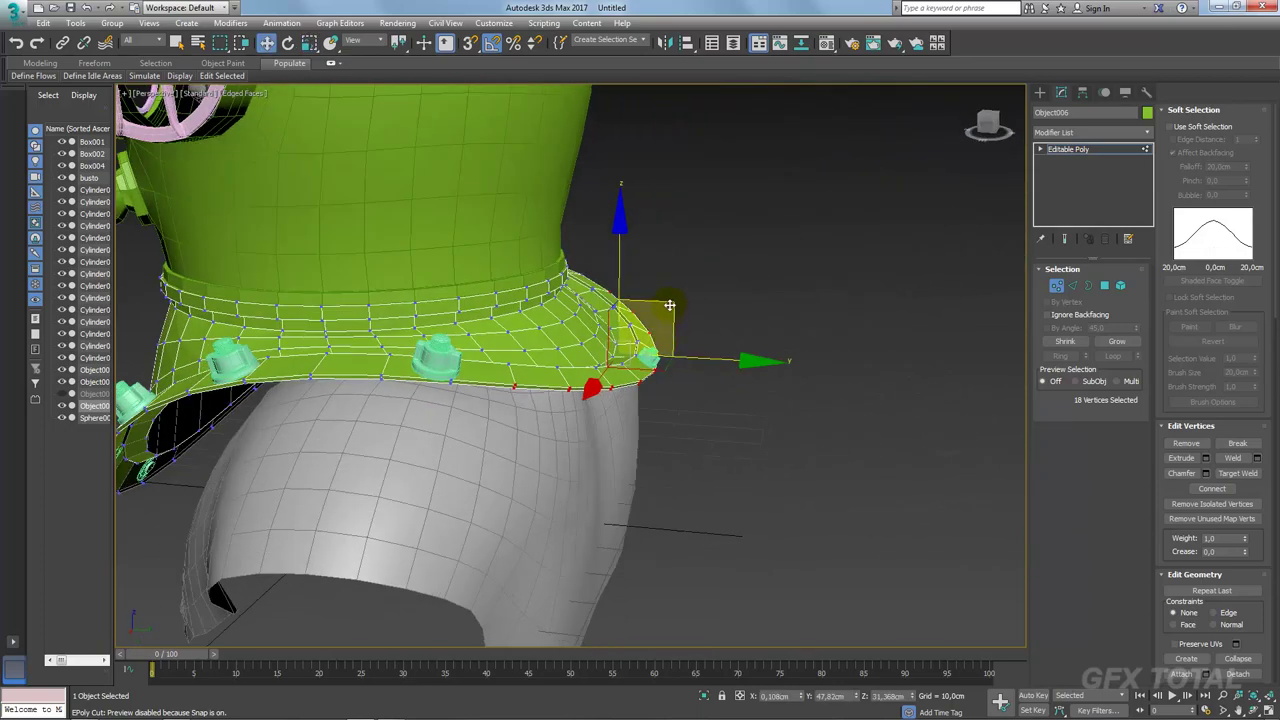
drag(673, 300, 679, 309)
alt+click(535, 416)
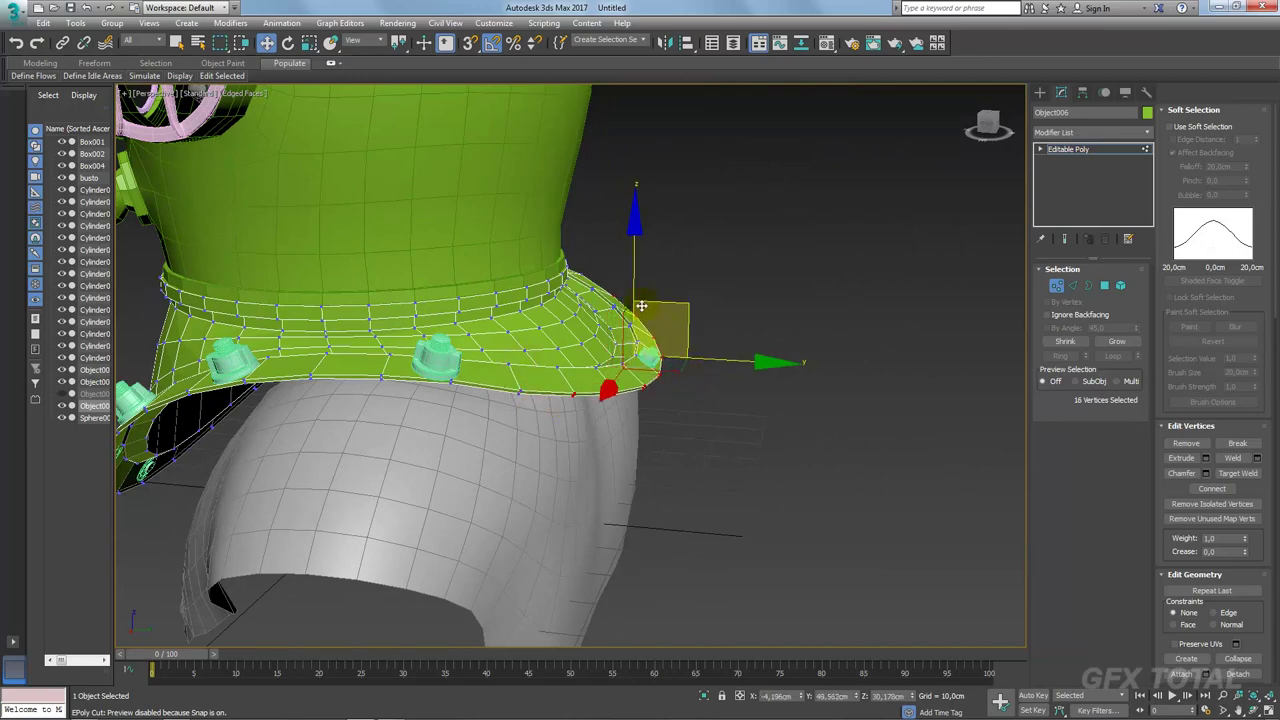
alt+middle_drag(535, 416, 586, 255)
alt+click(708, 293)
alt+middle_drag(708, 293, 678, 312)
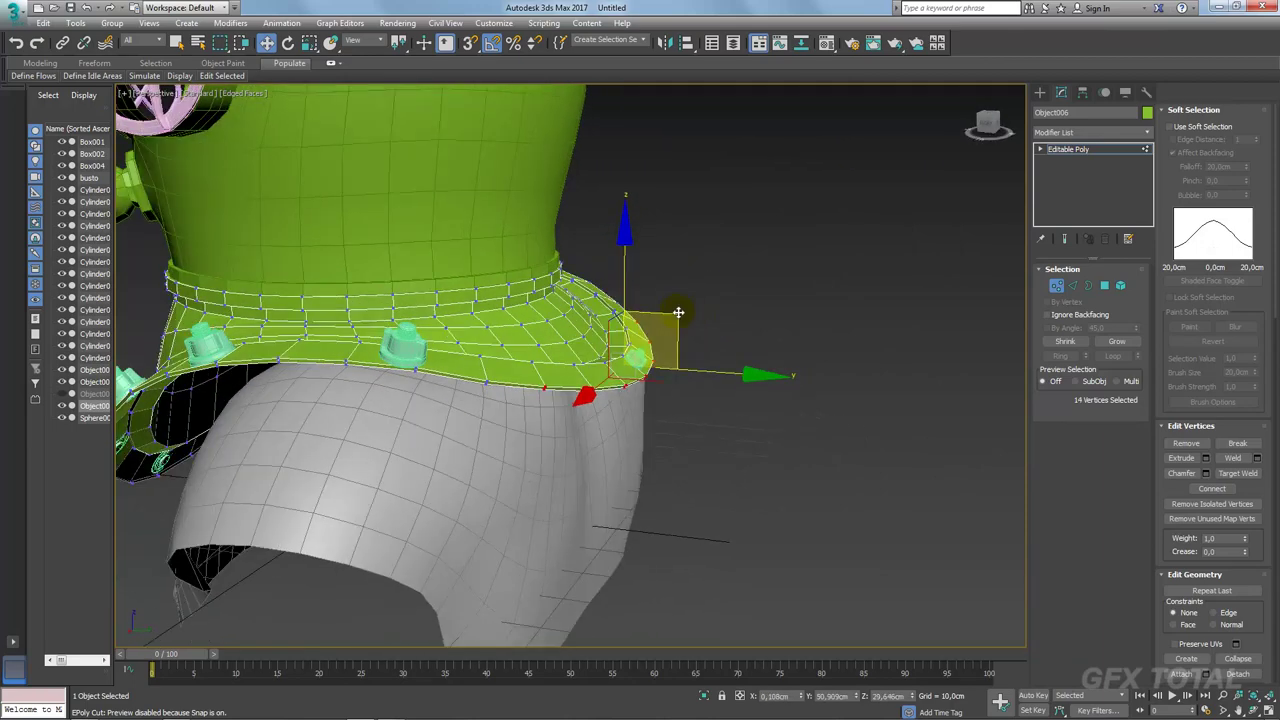
drag(675, 316, 677, 322)
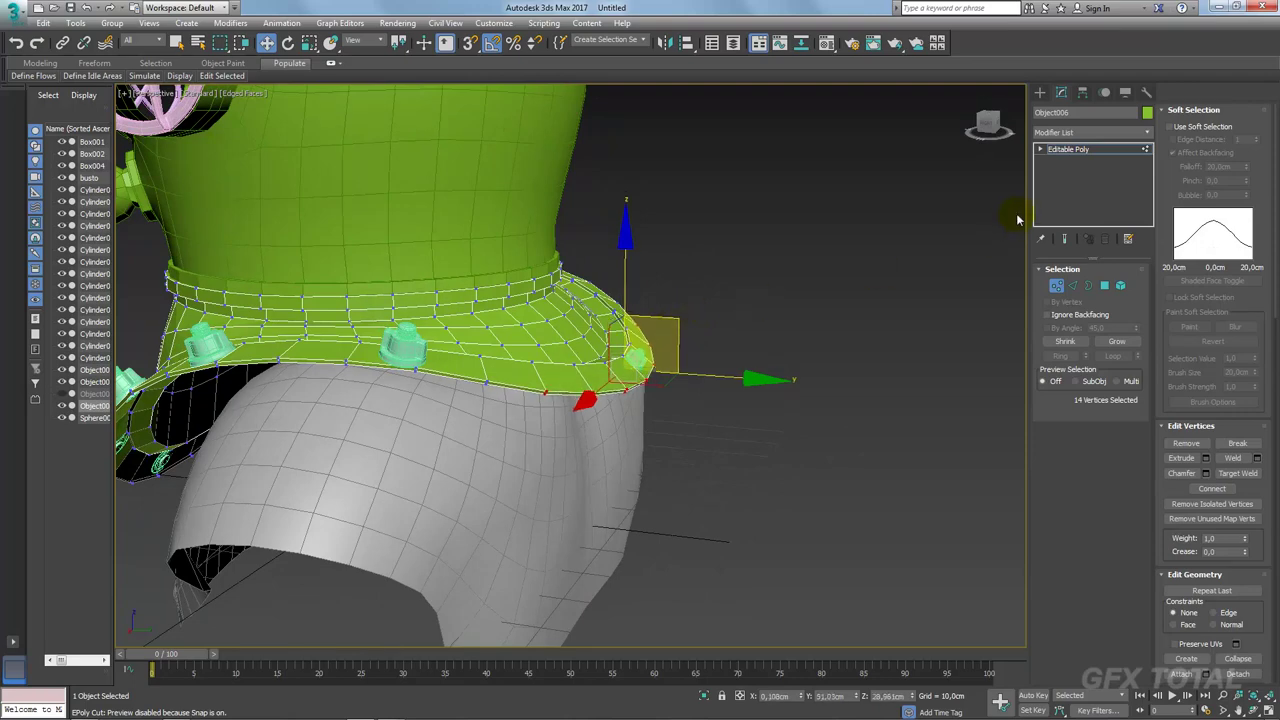
click(1069, 150)
Step: Clone a rim bolt with Select and Place into instance Cylinder019 along the rim
click(637, 355)
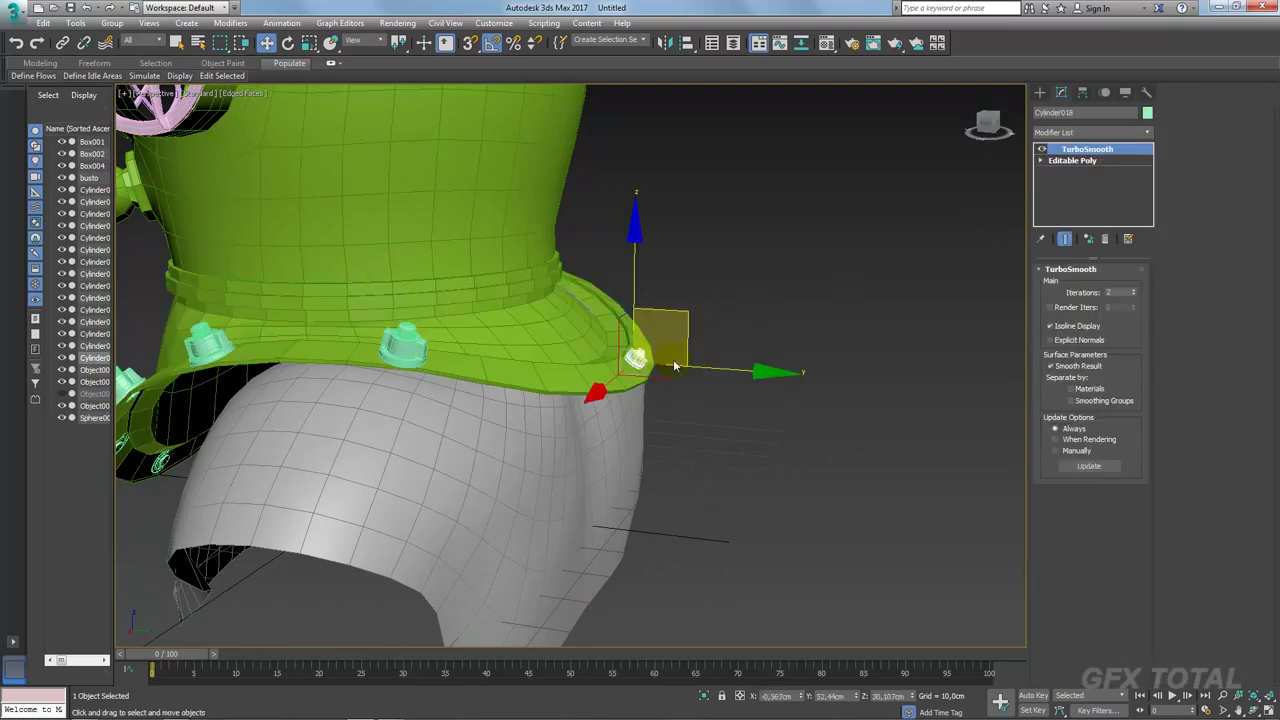
click(700, 340)
click(405, 345)
click(332, 44)
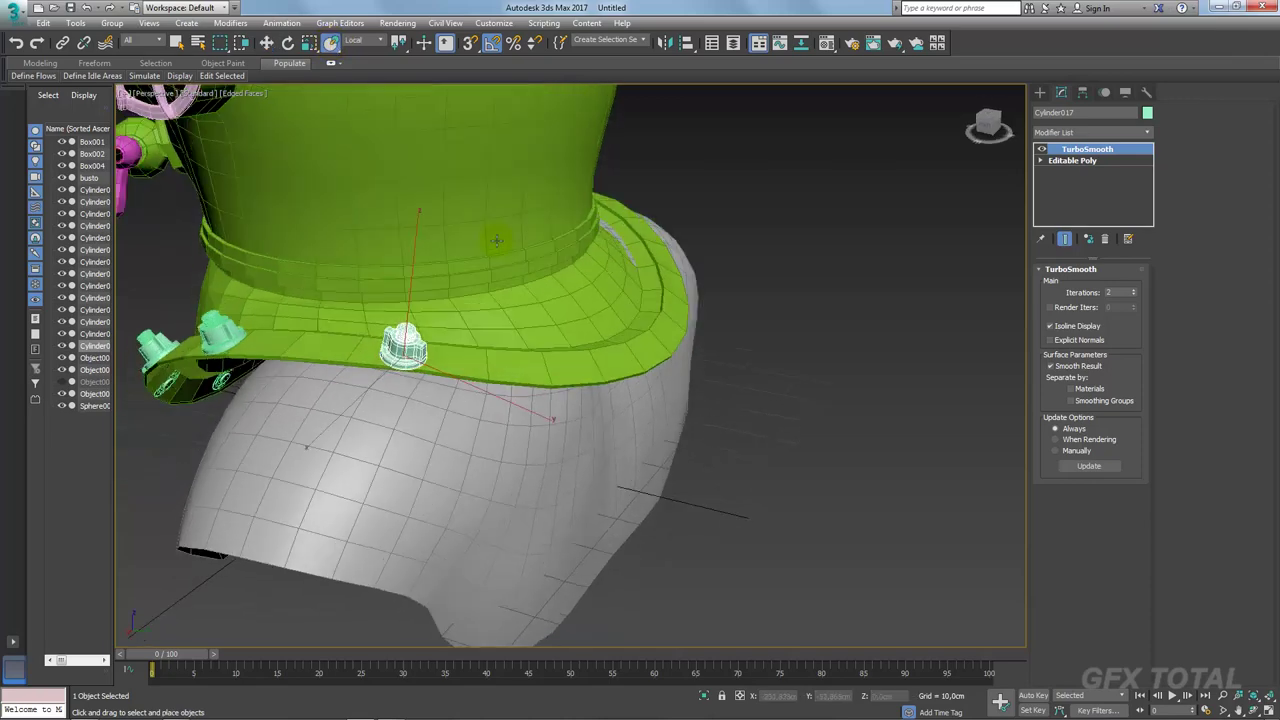
alt+middle_drag(500, 400, 560, 400)
shift+drag(405, 345, 600, 365)
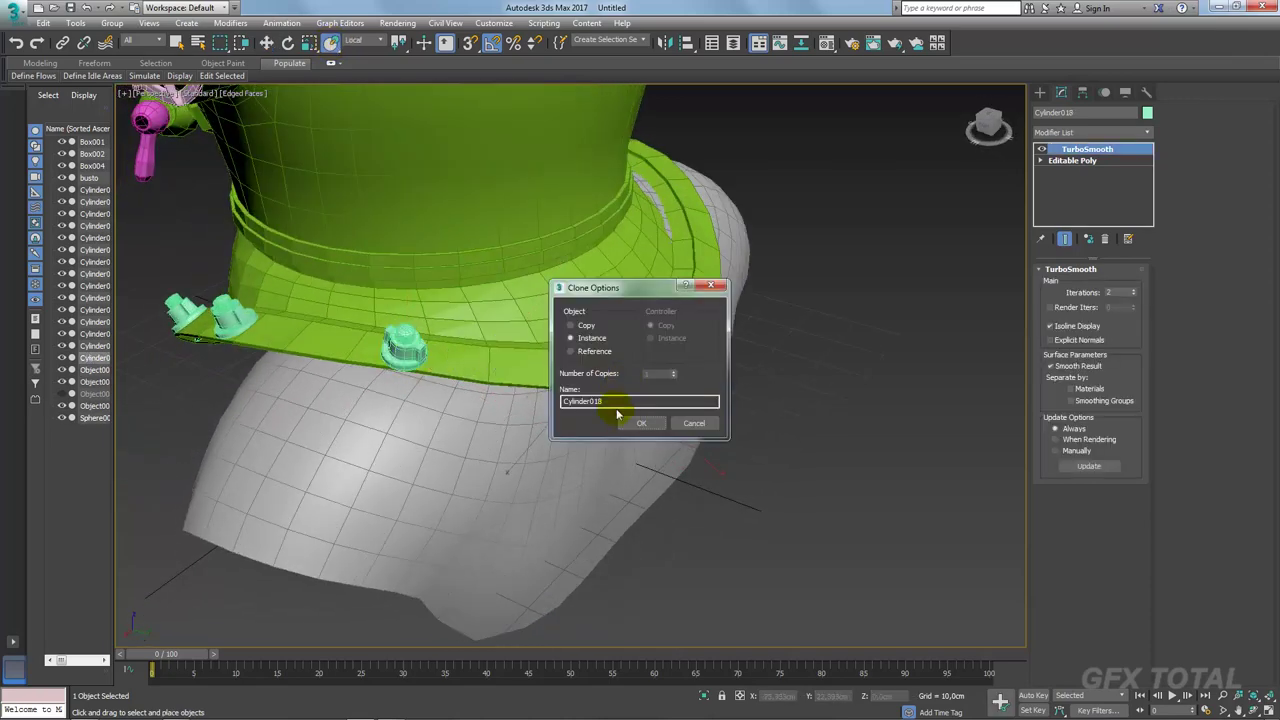
click(633, 420)
alt+middle_drag(633, 420, 620, 378)
mouse_move(611, 364)
mouse_down()
mouse_move(589, 354)
mouse_move(784, 365)
mouse_up()
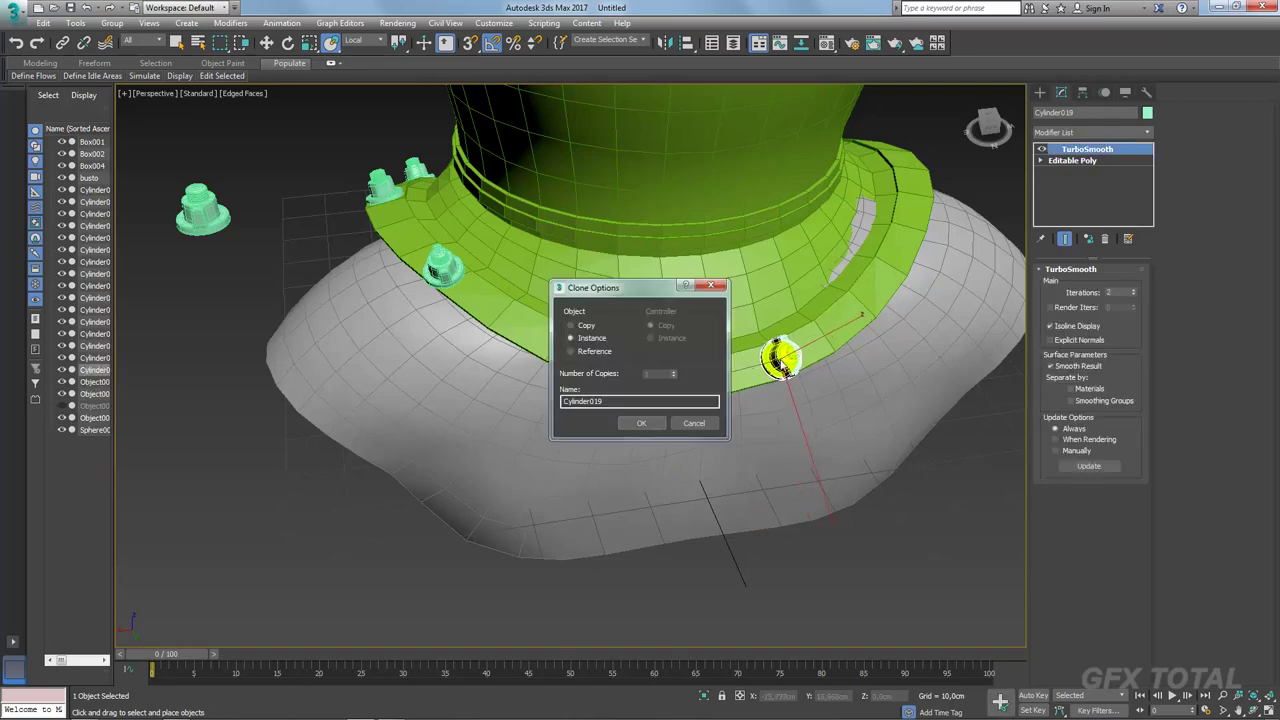
click(641, 423)
Step: Select the helmet body and bring up the diving-helmet reference photo
scroll(666, 454, down, 5)
scroll(737, 457, up, 5)
alt+middle_drag(737, 457, 813, 405)
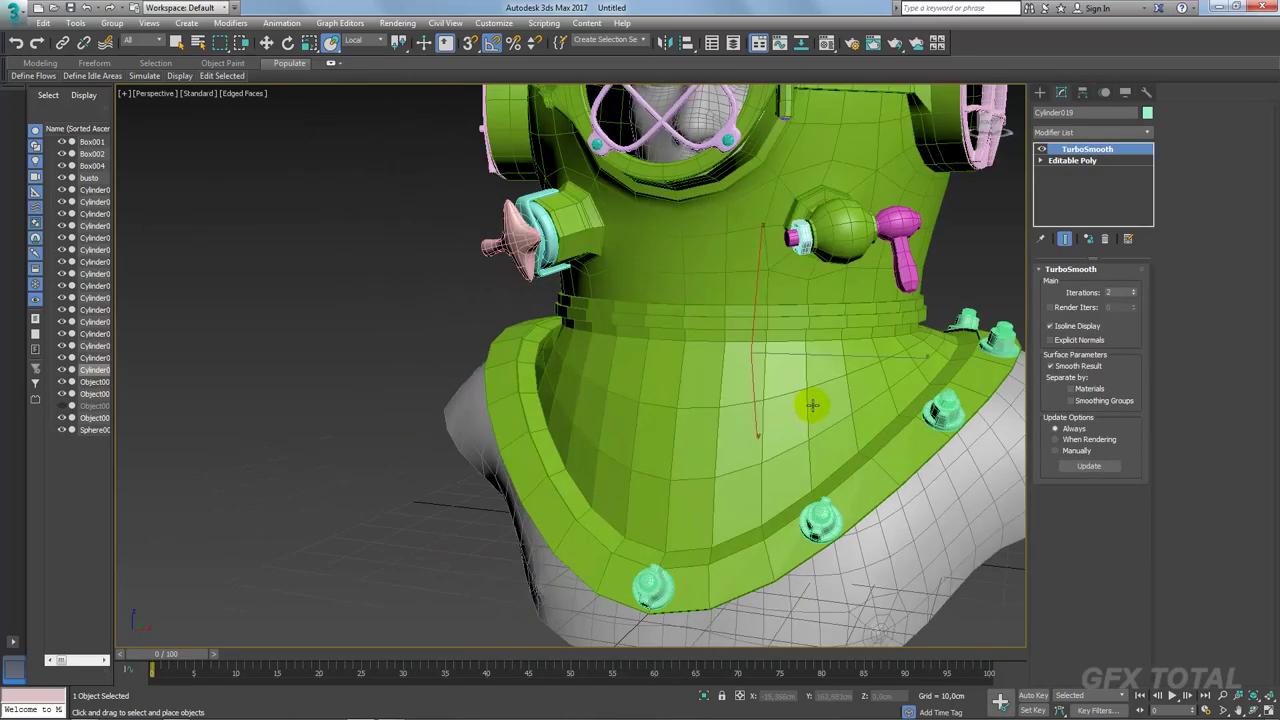
click(876, 447)
scroll(863, 457, down, 5)
key(alt+Tab)
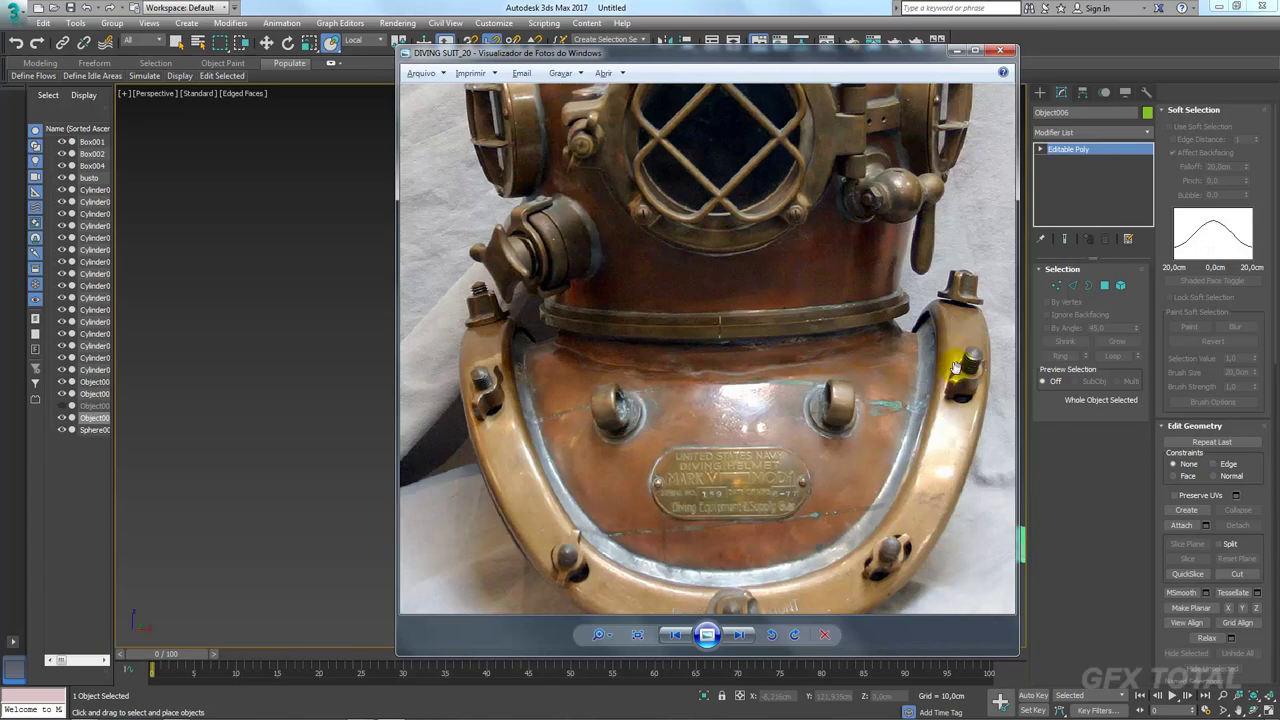
Step: Close the reference photo and put the collar at Edge sub-object level
scroll(590, 459, down, 3)
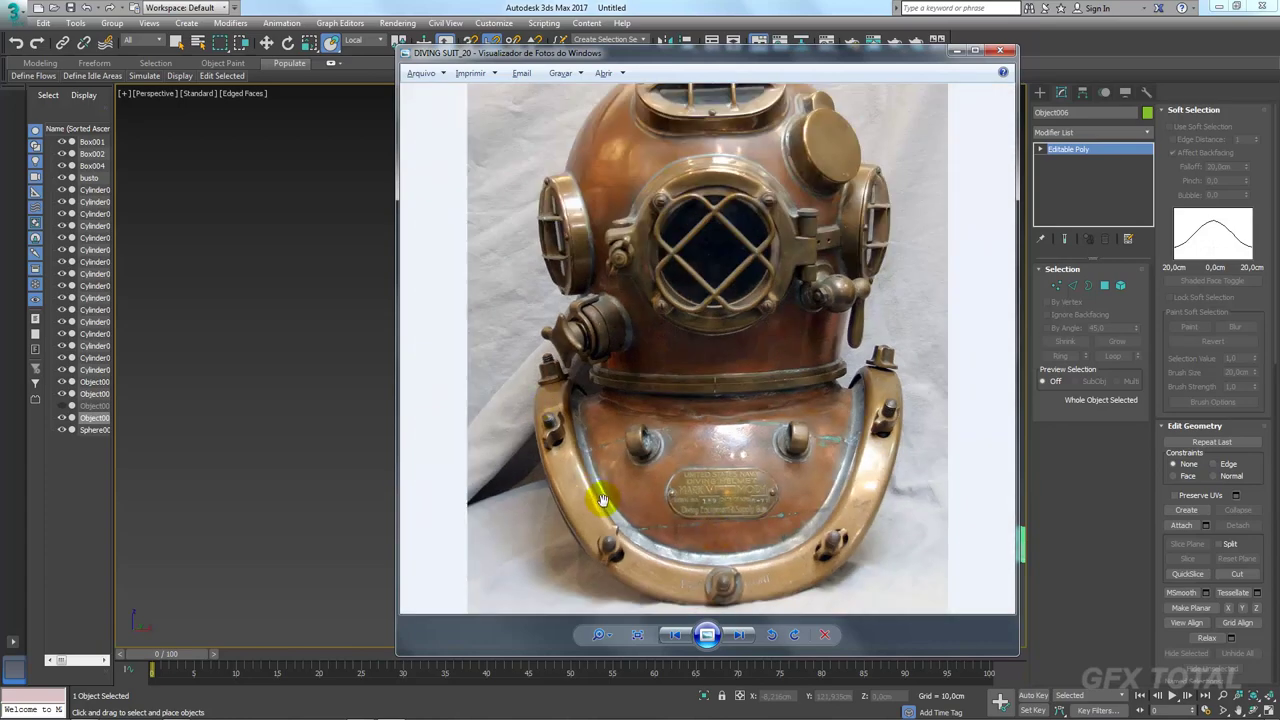
key(alt+Tab)
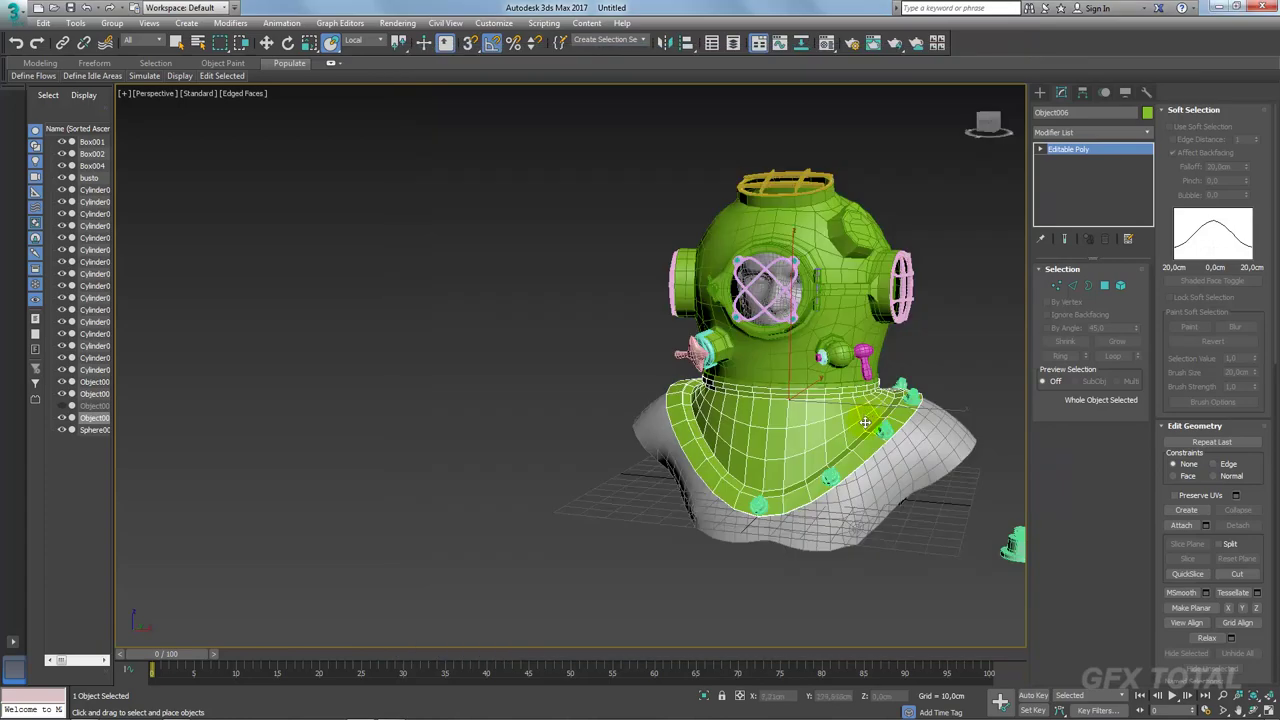
scroll(872, 414, up, 2)
scroll(858, 408, up, 2)
scroll(842, 401, up, 2)
key(4)
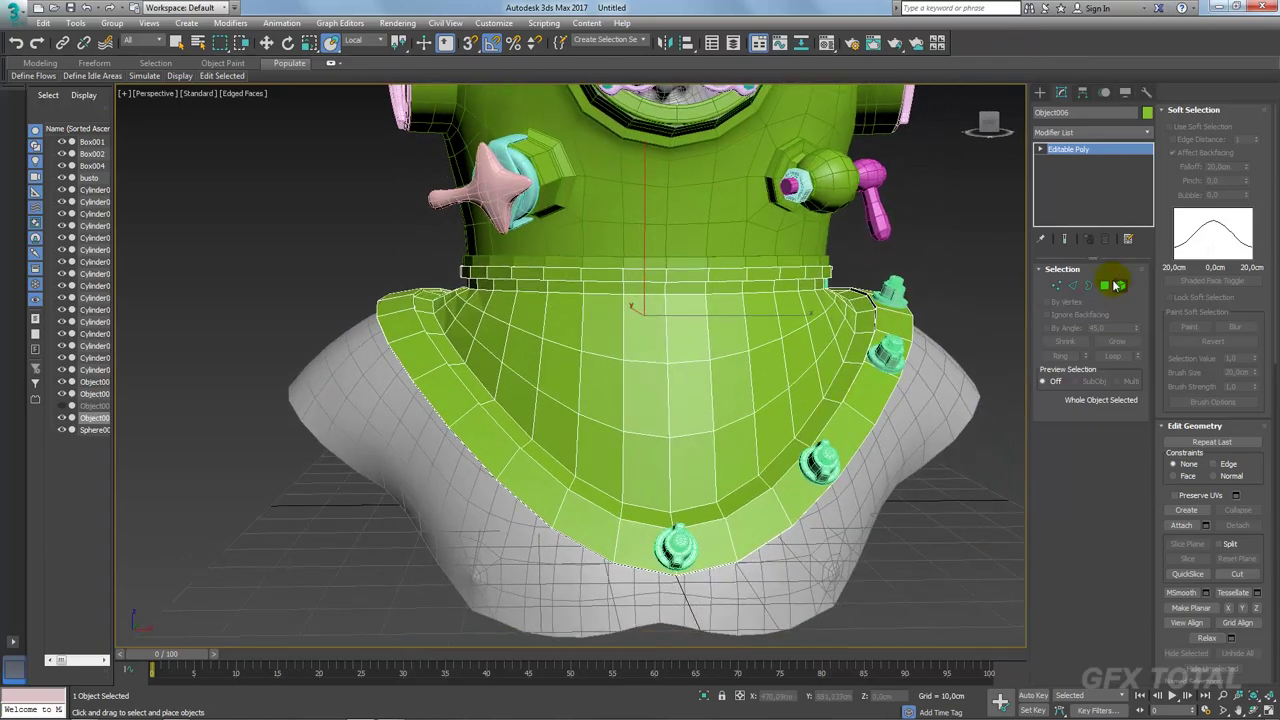
click(1072, 286)
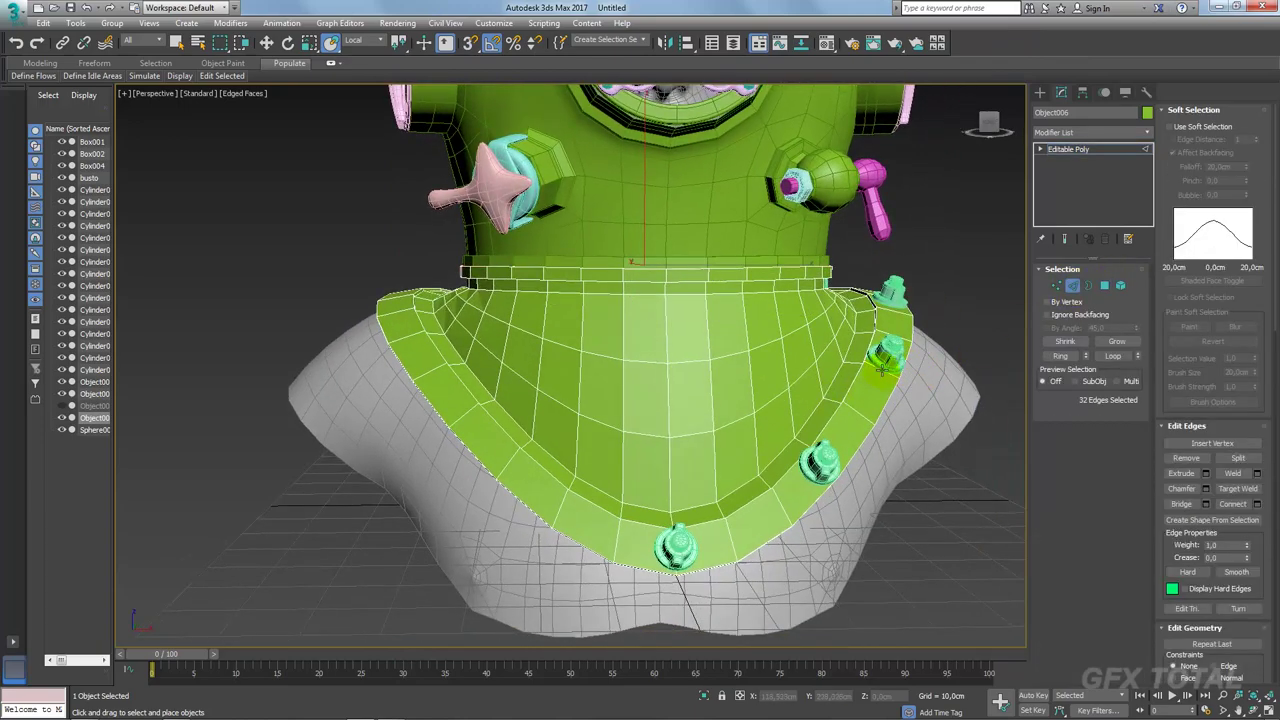
Step: Reselect the collar and pick an edge on its outer rim
click(882, 368)
click(875, 397)
click(1088, 286)
right_click(815, 368)
click(266, 43)
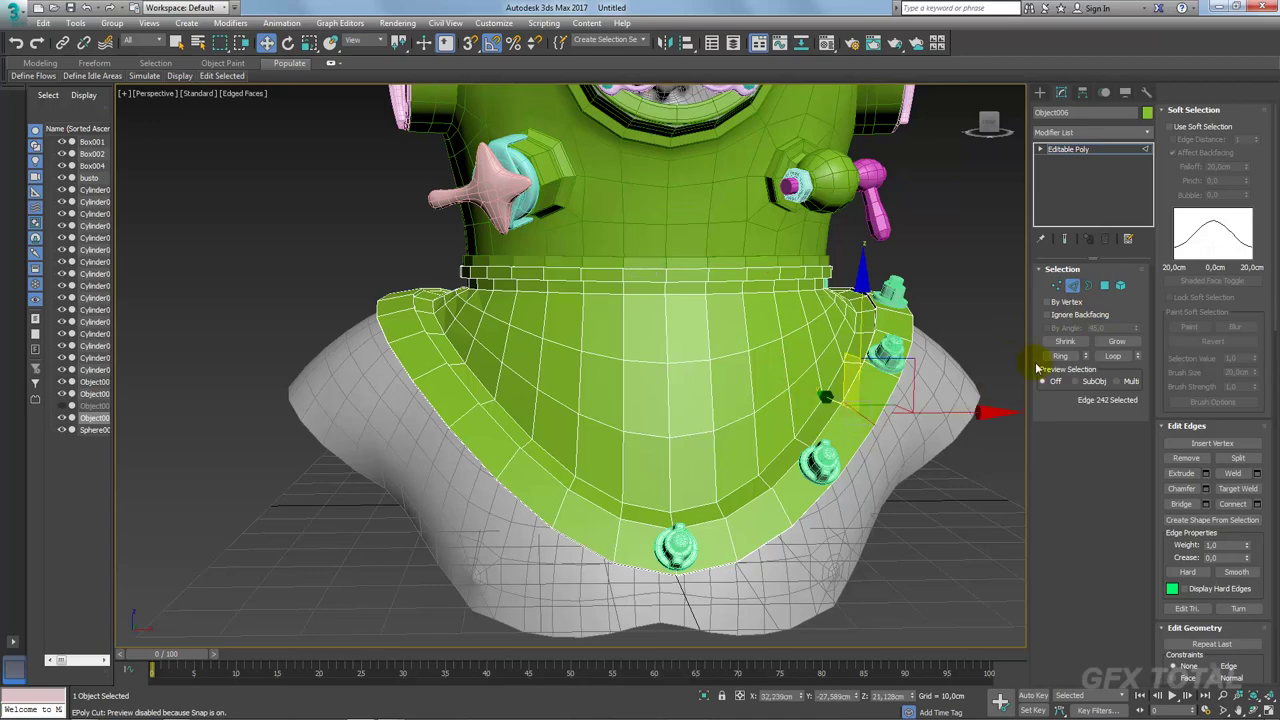
click(1060, 355)
Step: Convert the rim edge ring to faces, trial an extrusion, then cancel it
ctrl+click(1104, 285)
mouse_move(880, 420)
alt+middle_down()
mouse_move(938, 412)
mouse_move(909, 397)
alt+middle_up()
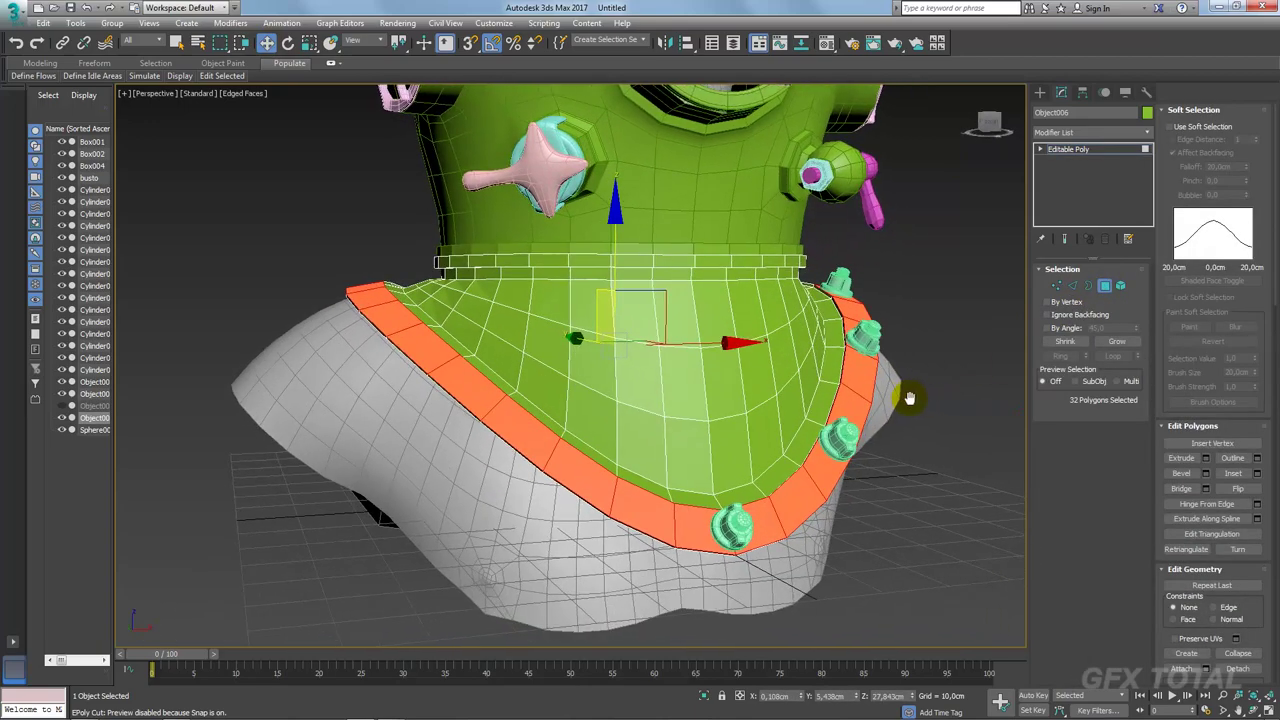
scroll(909, 397, up, 5)
alt+middle_drag(833, 415, 903, 443)
click(1206, 459)
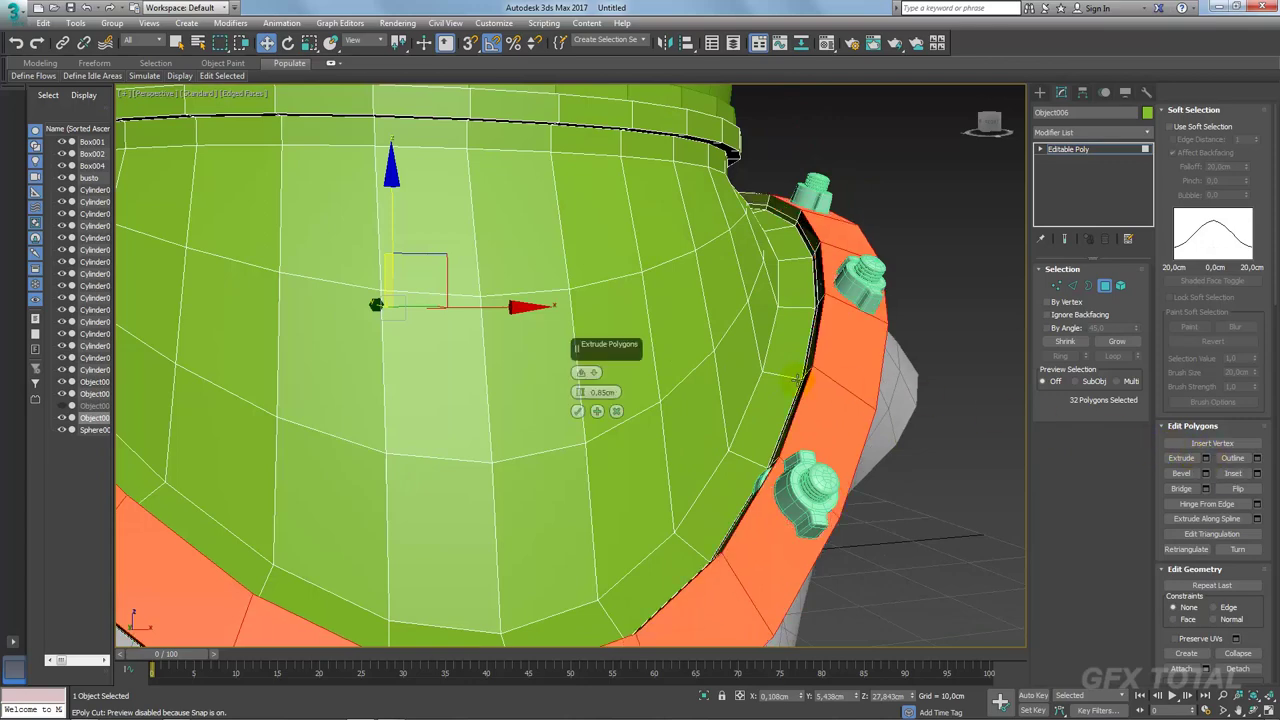
alt+middle_drag(673, 399, 687, 394)
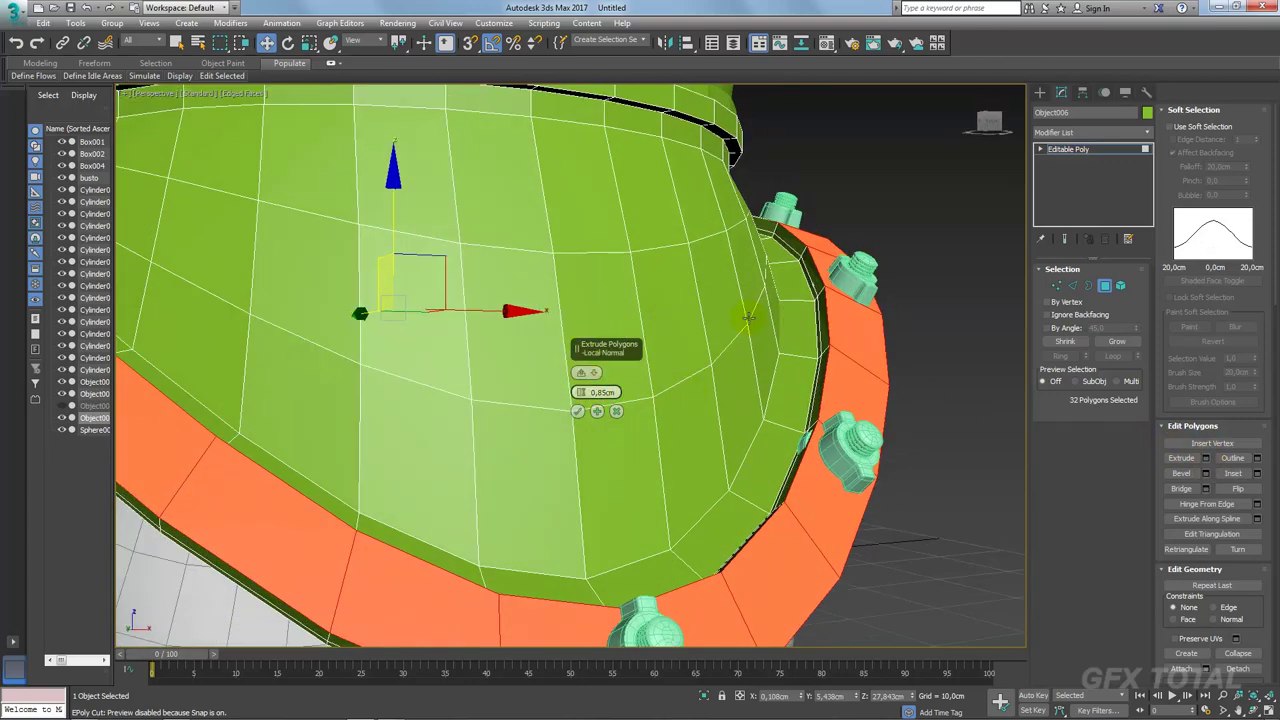
click(617, 411)
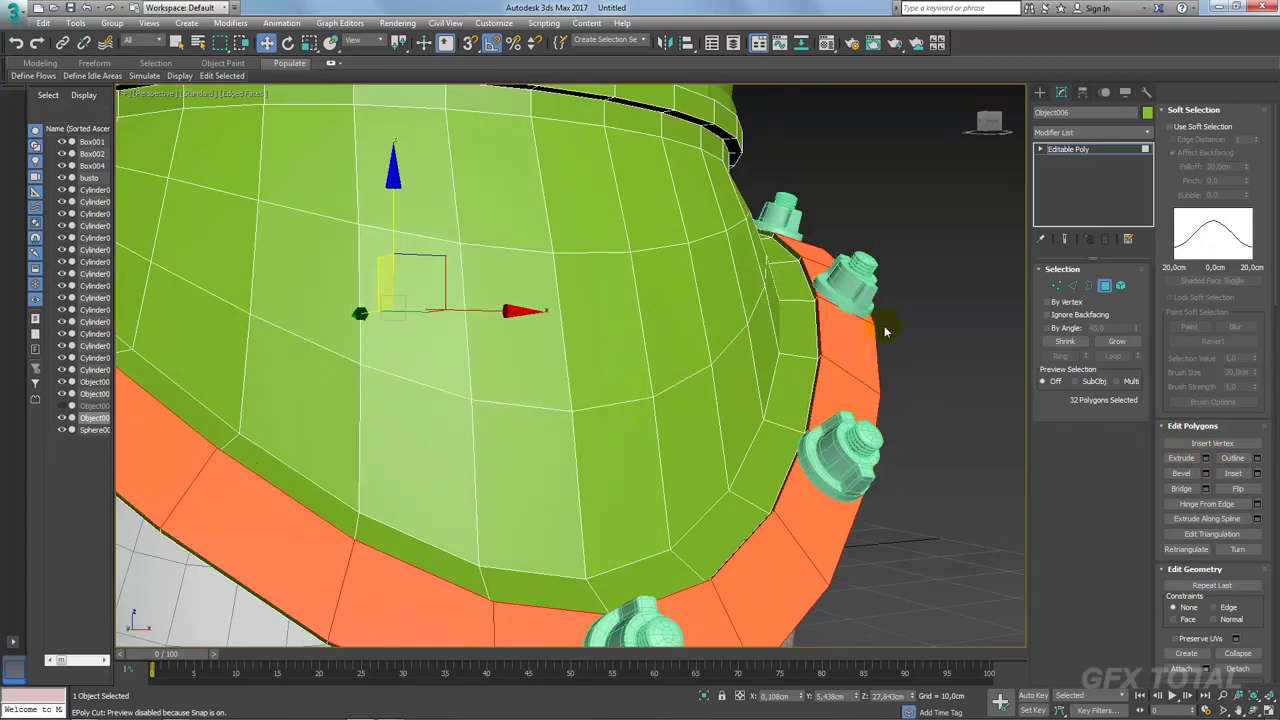
click(1058, 150)
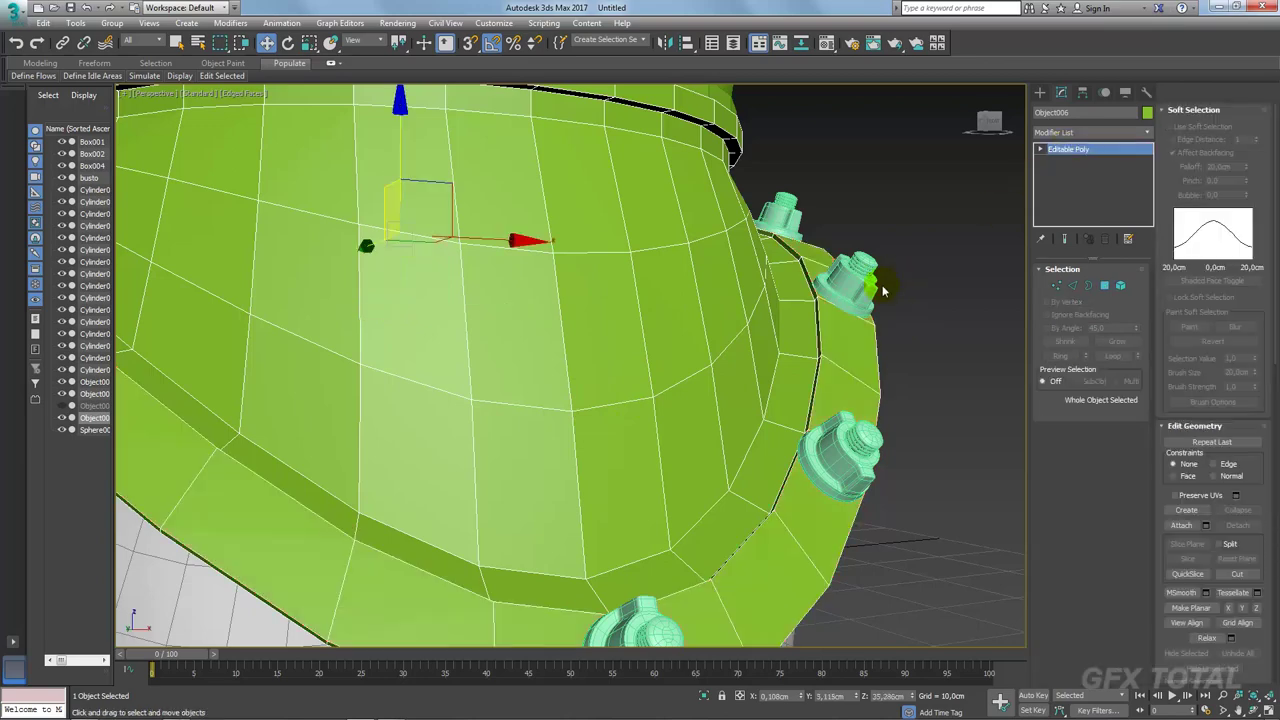
Step: Clone the collar as copy Object007 and extrude its rim faces about 0.579cm
shift+drag(883, 290, 855, 318)
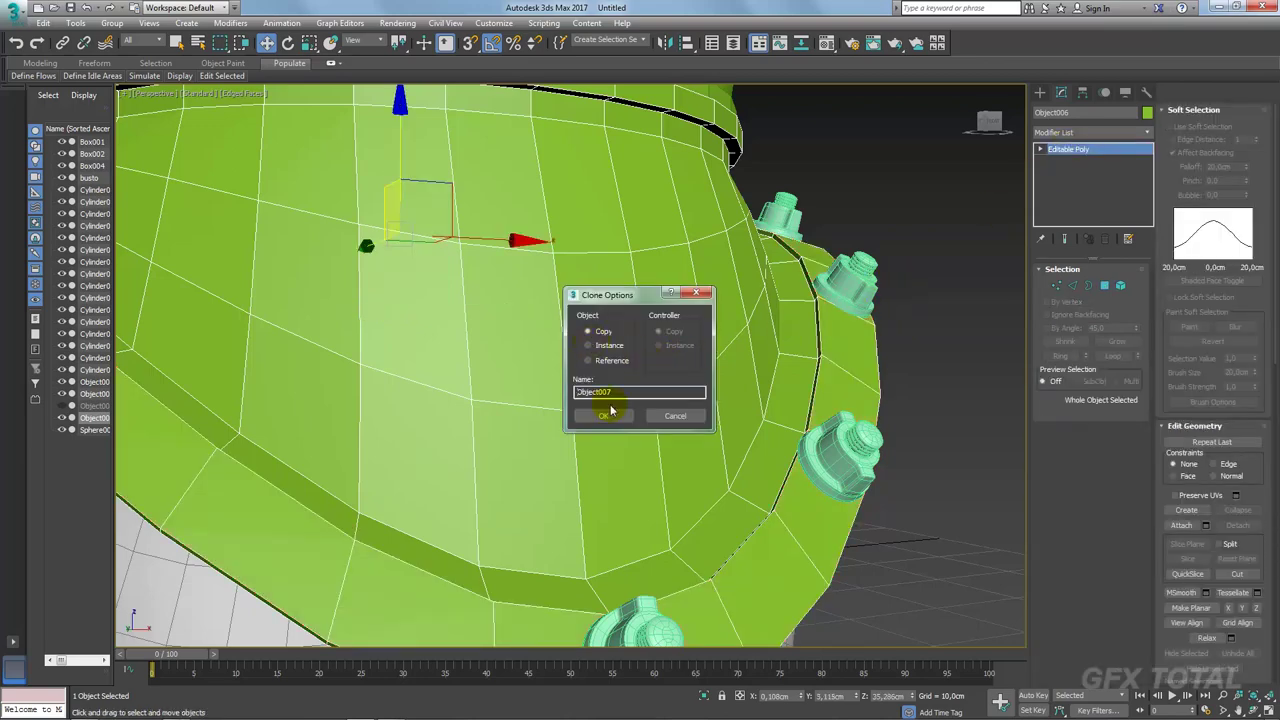
click(611, 413)
click(1072, 285)
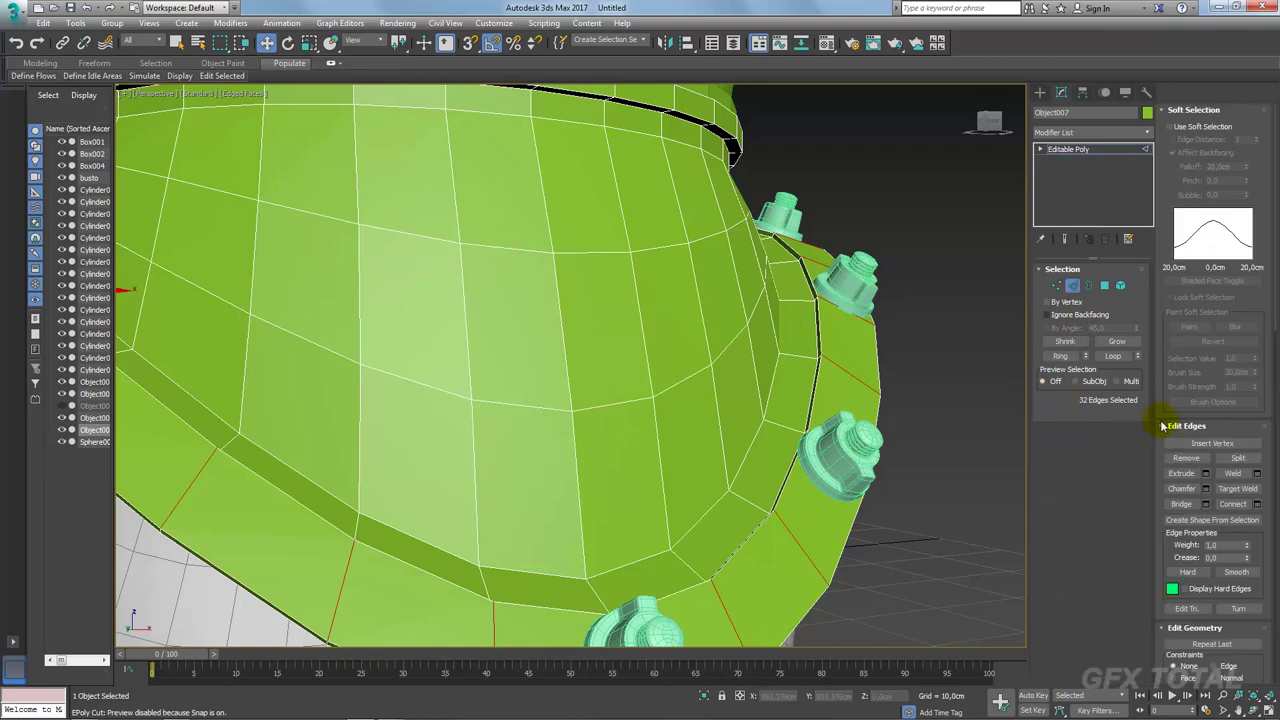
ctrl+click(1104, 286)
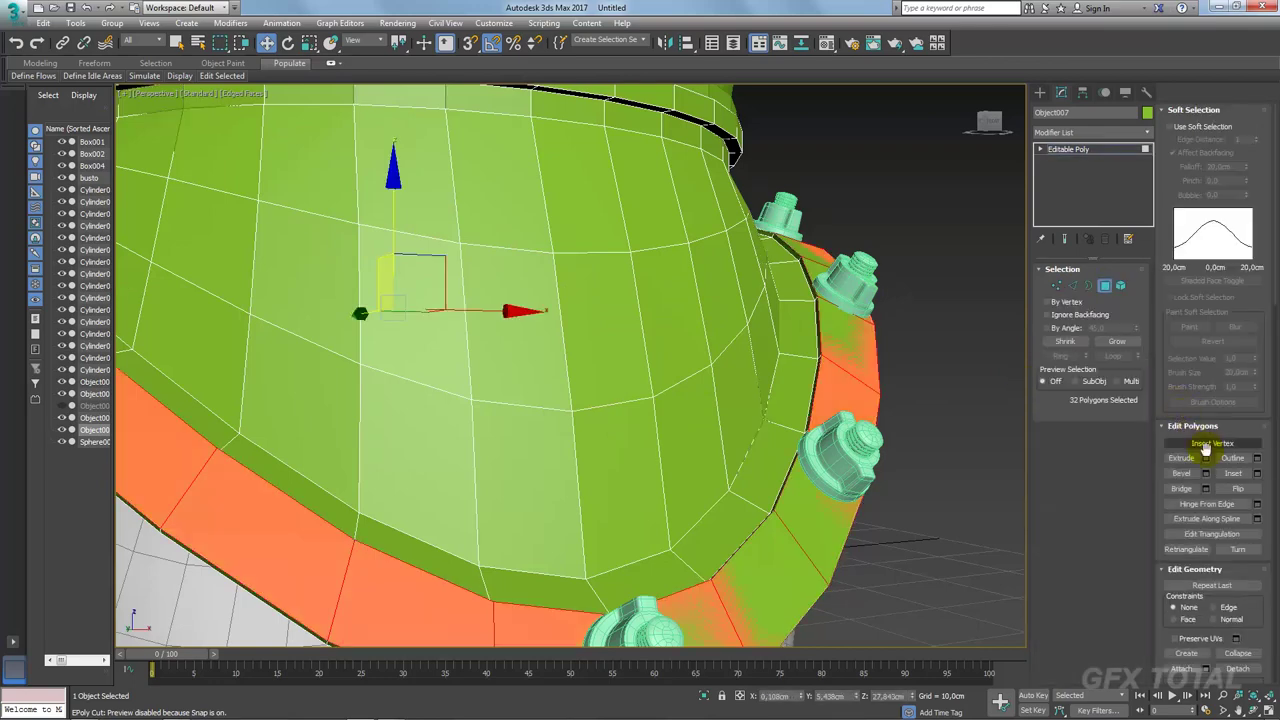
click(1205, 458)
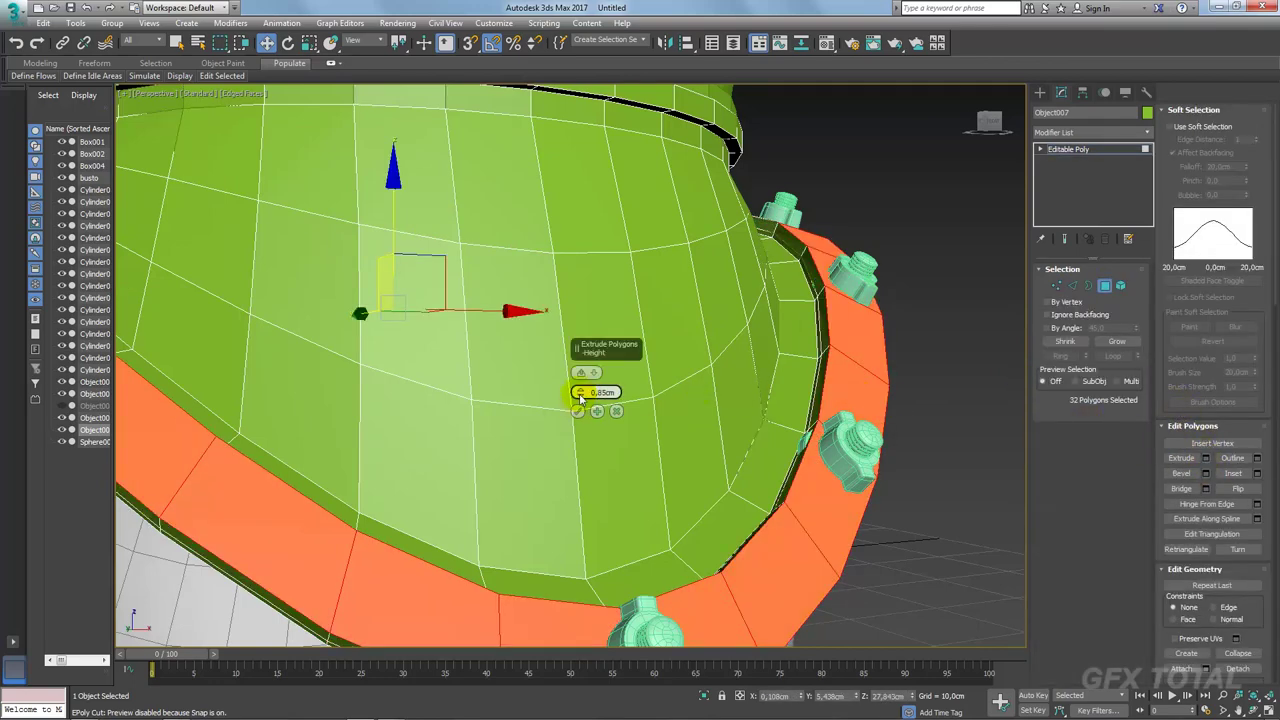
drag(580, 396, 595, 388)
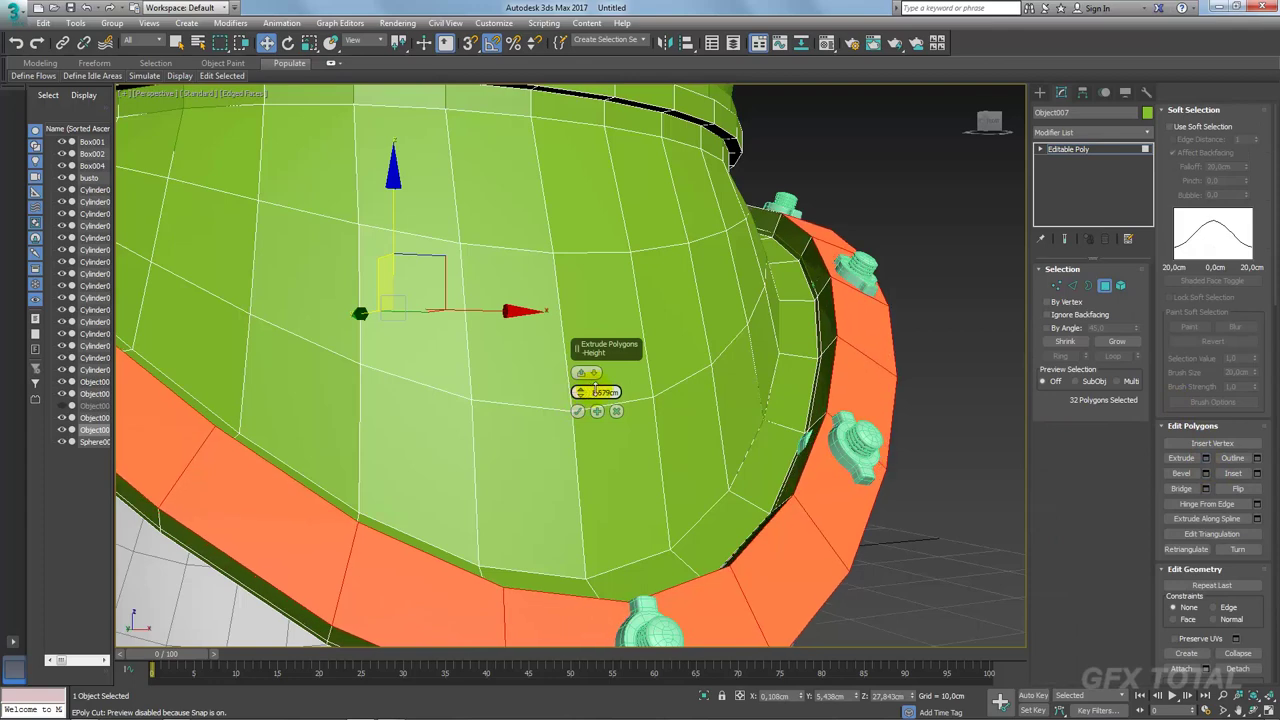
click(578, 411)
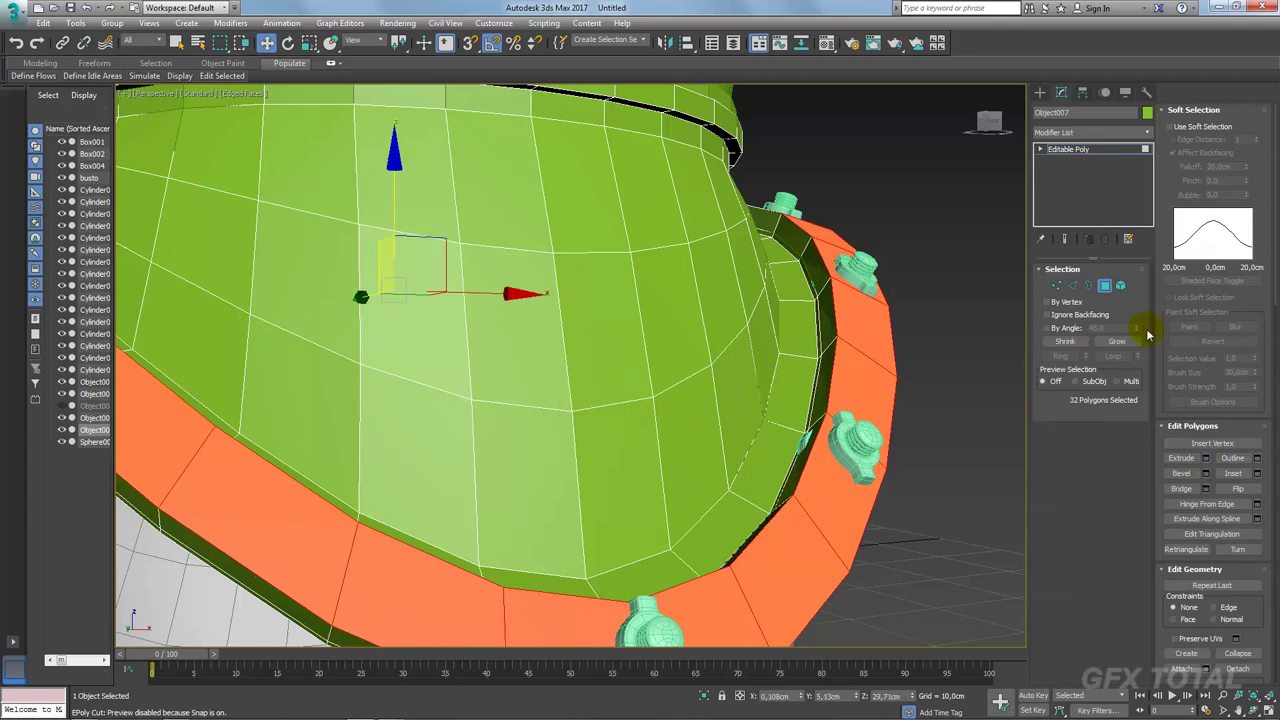
Step: Grow the face selection, isolate the rim band, and select its open borders
click(1136, 341)
alt+middle_drag(700, 380, 760, 360)
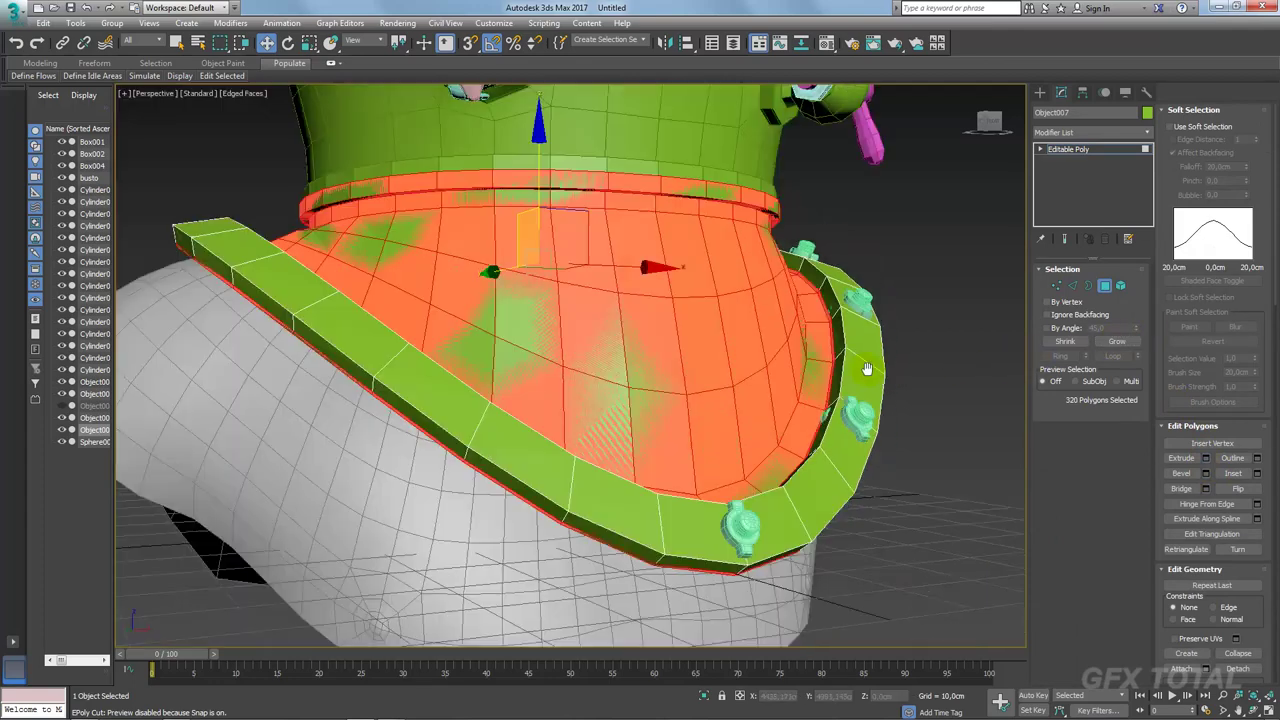
scroll(776, 368, down, 5)
click(1080, 150)
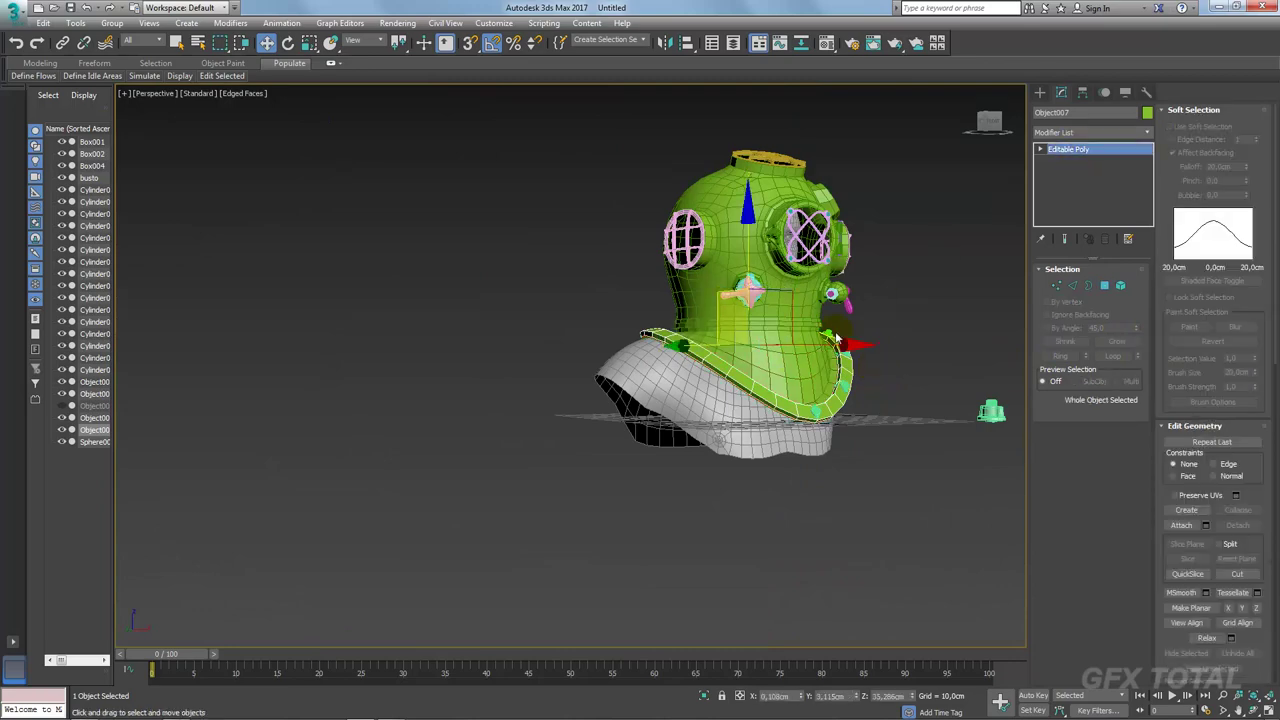
scroll(720, 300, up, 3)
drag(720, 275, 1043, 283)
right_click(1043, 283)
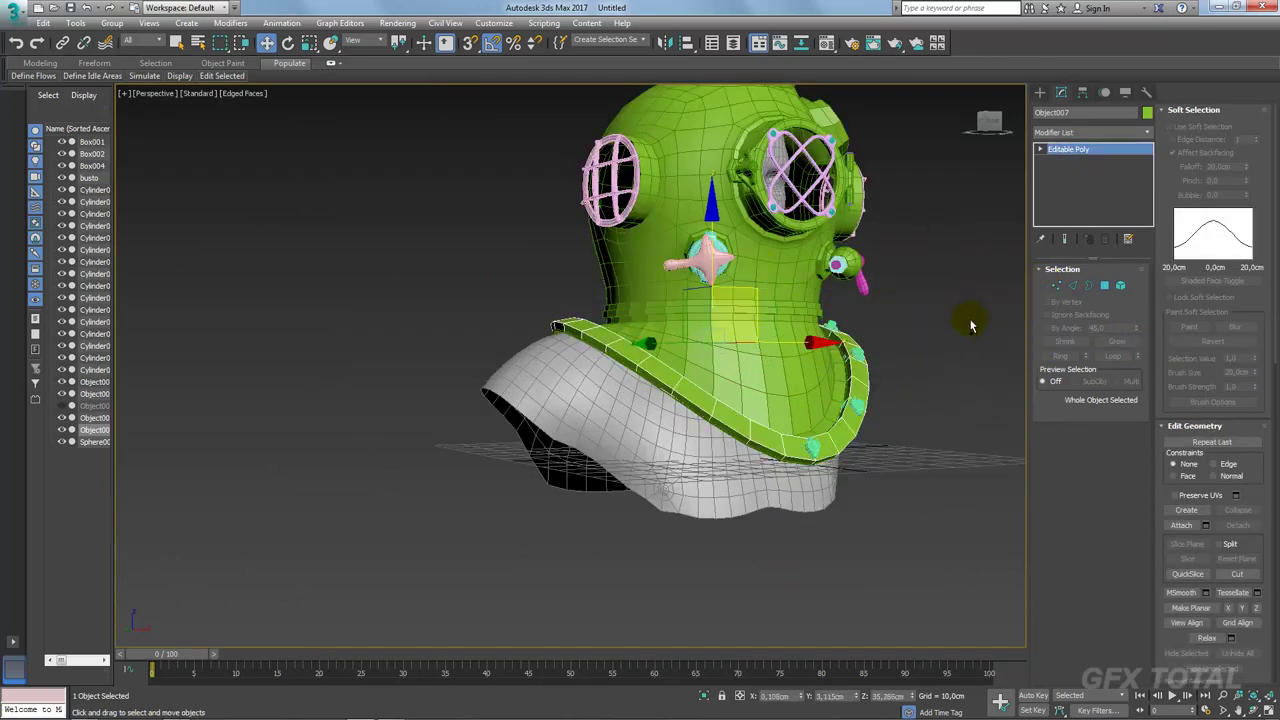
scroll(837, 374, up, 3)
scroll(800, 560, up, 3)
scroll(789, 621, up, 2)
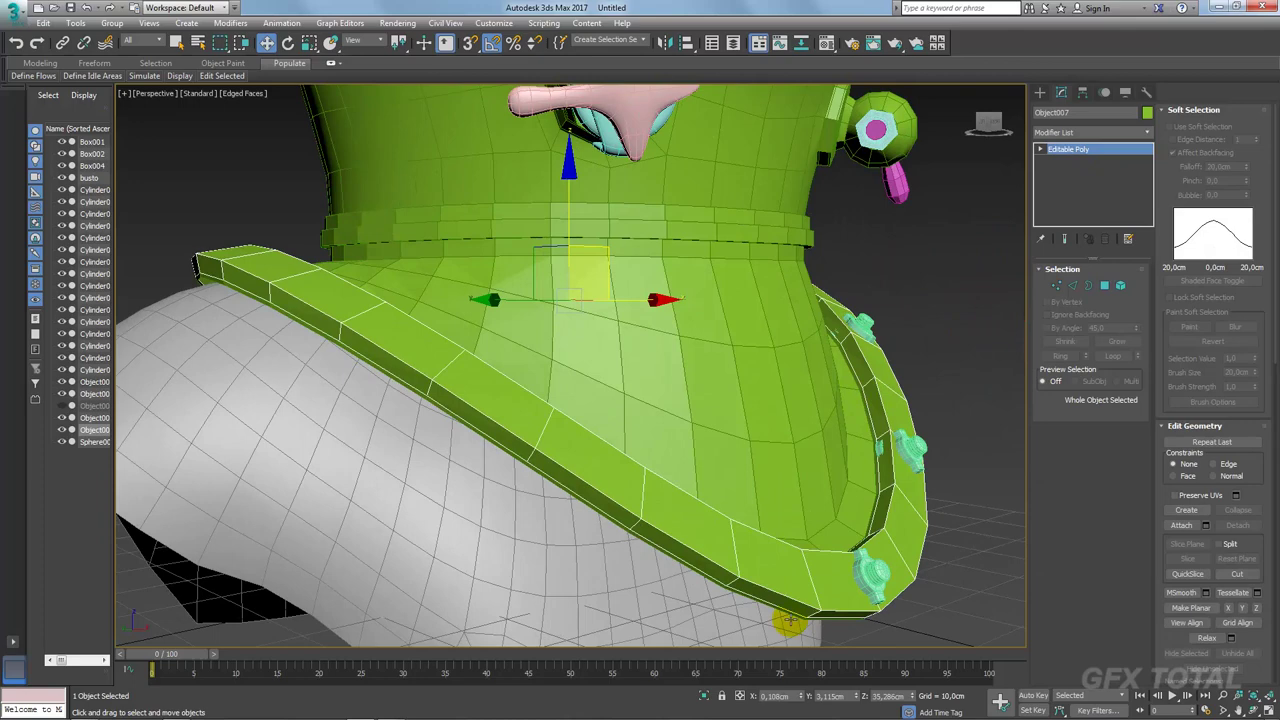
click(704, 694)
click(1088, 286)
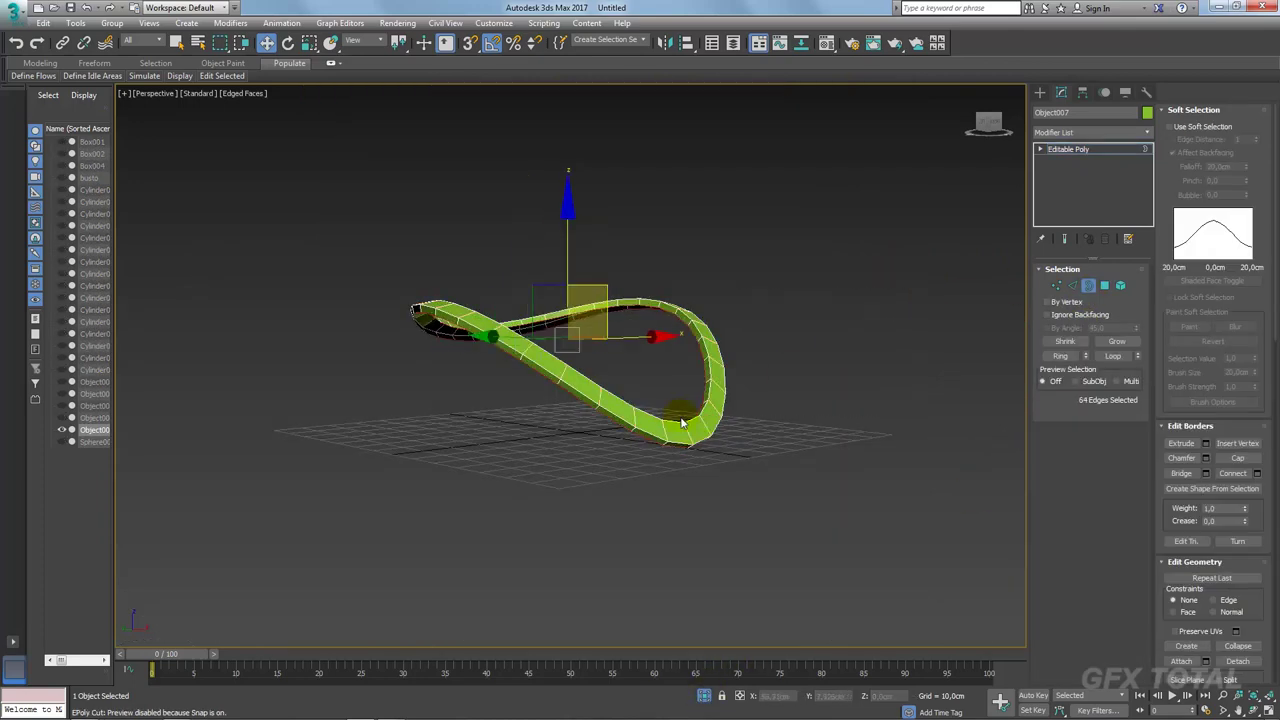
Step: Add two edge loops across the rim band by connecting its edge ring with 2 segments
mouse_move(909, 300)
alt+middle_down()
mouse_move(770, 363)
mouse_move(857, 471)
alt+middle_up()
click(1072, 286)
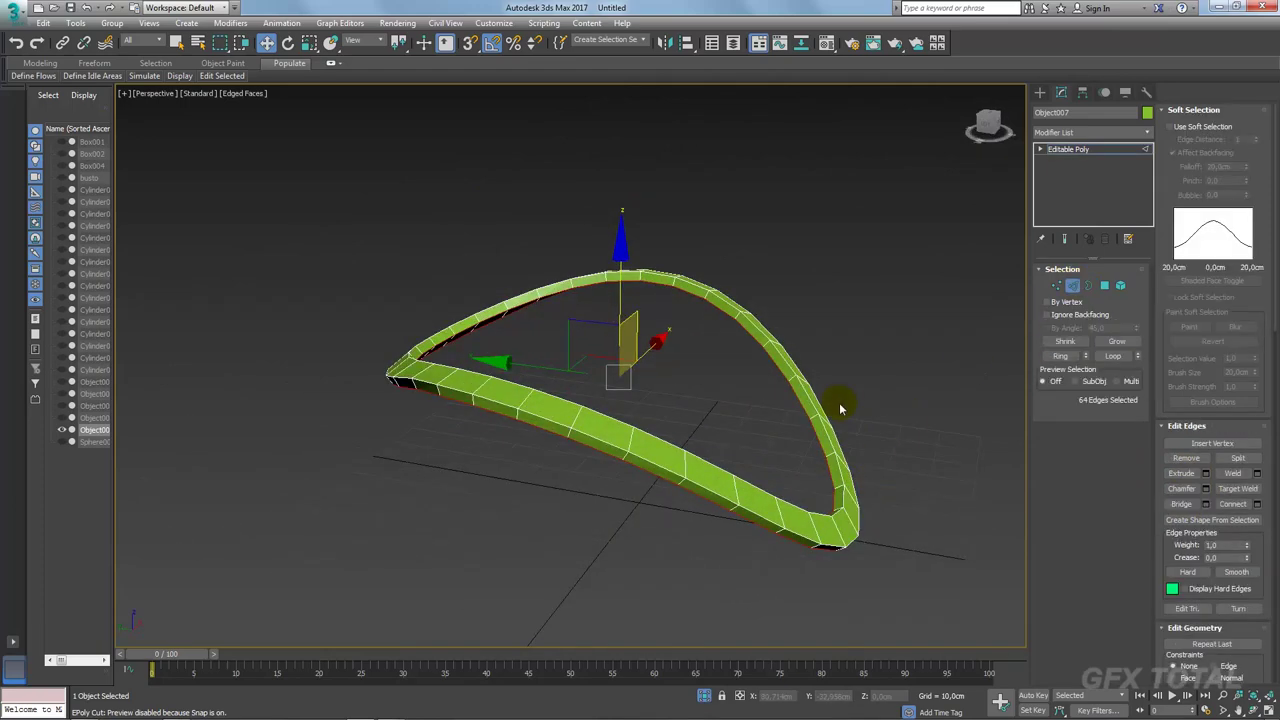
alt+middle_drag(843, 403, 820, 503)
scroll(828, 496, up, 3)
click(828, 496)
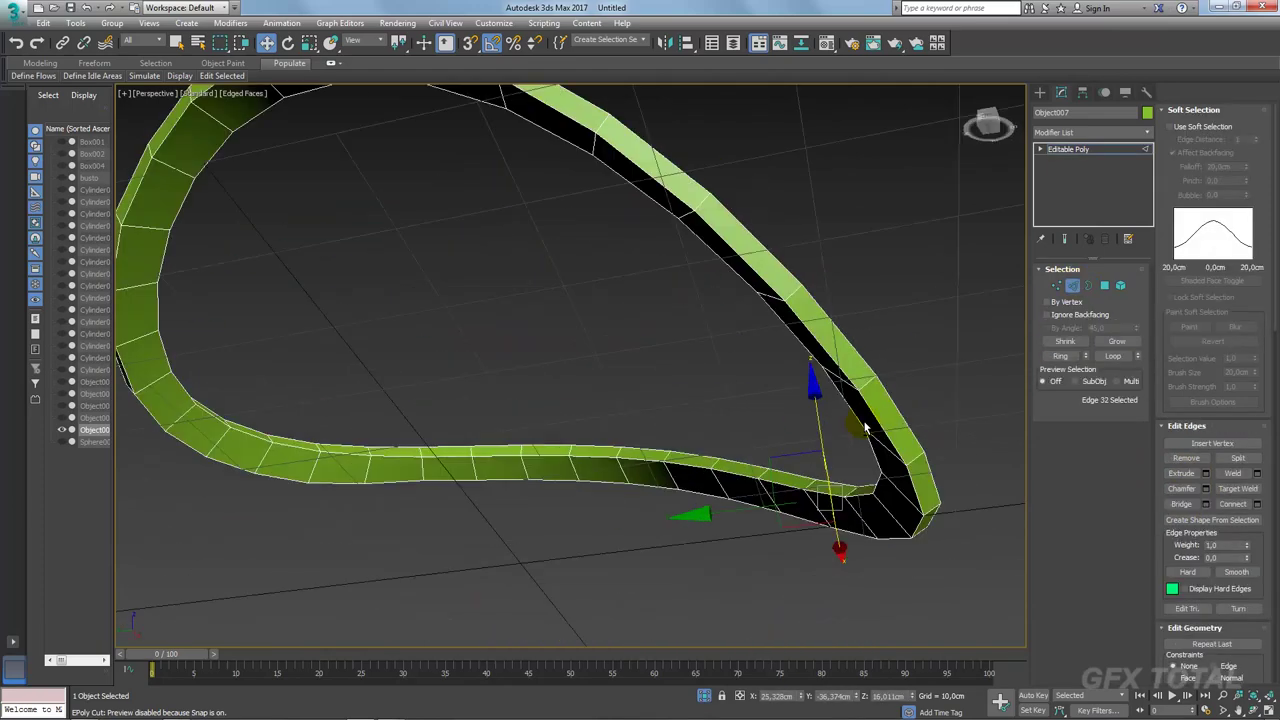
ctrl+click(818, 506)
click(1059, 358)
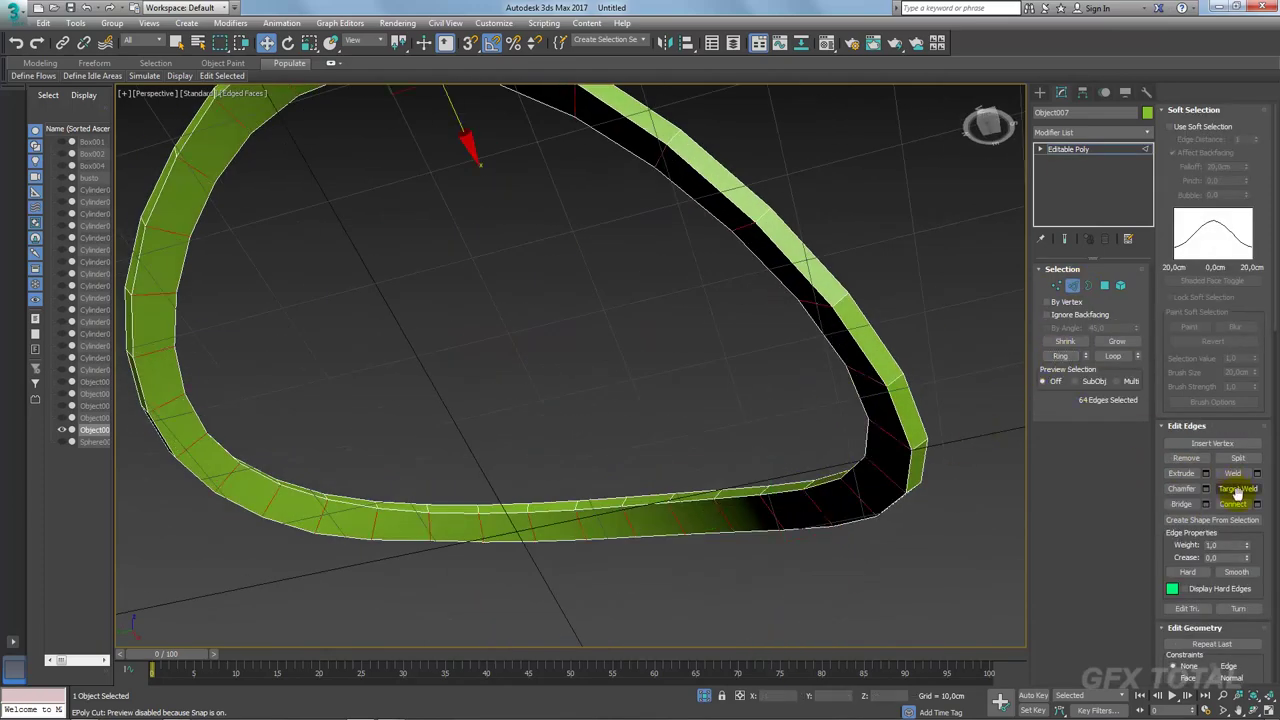
shift+click(1232, 504)
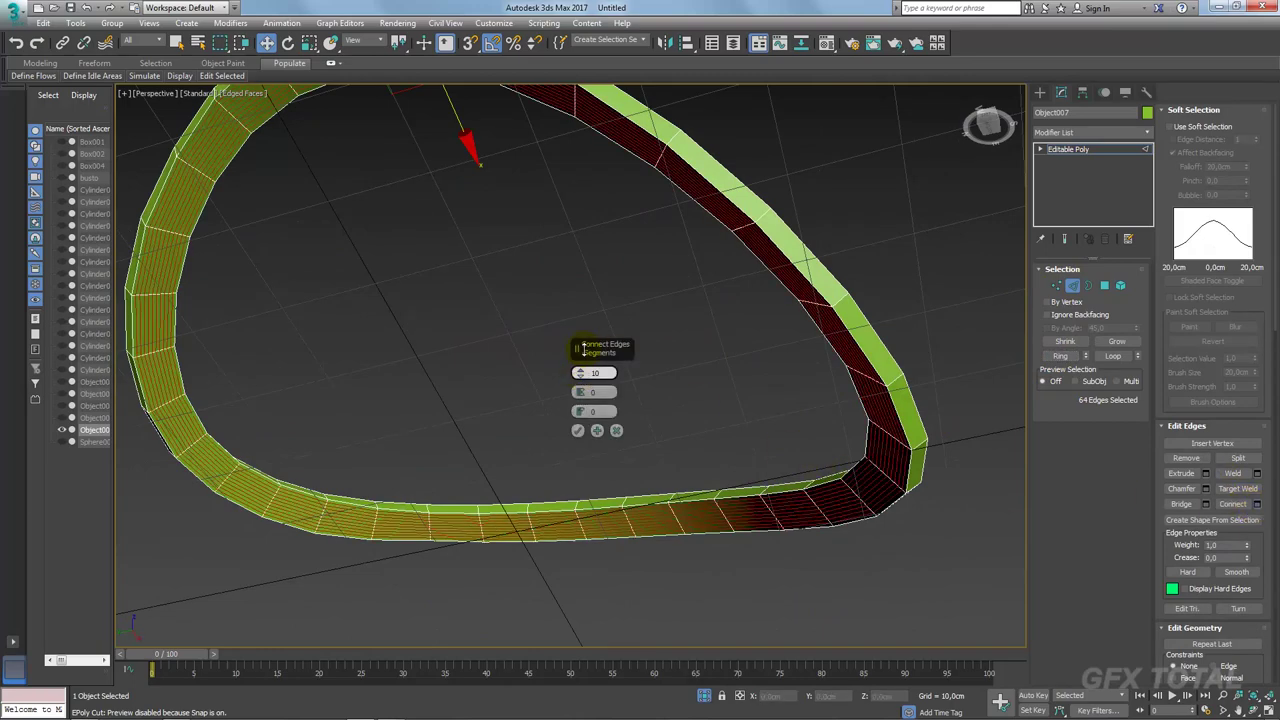
drag(581, 377, 582, 383)
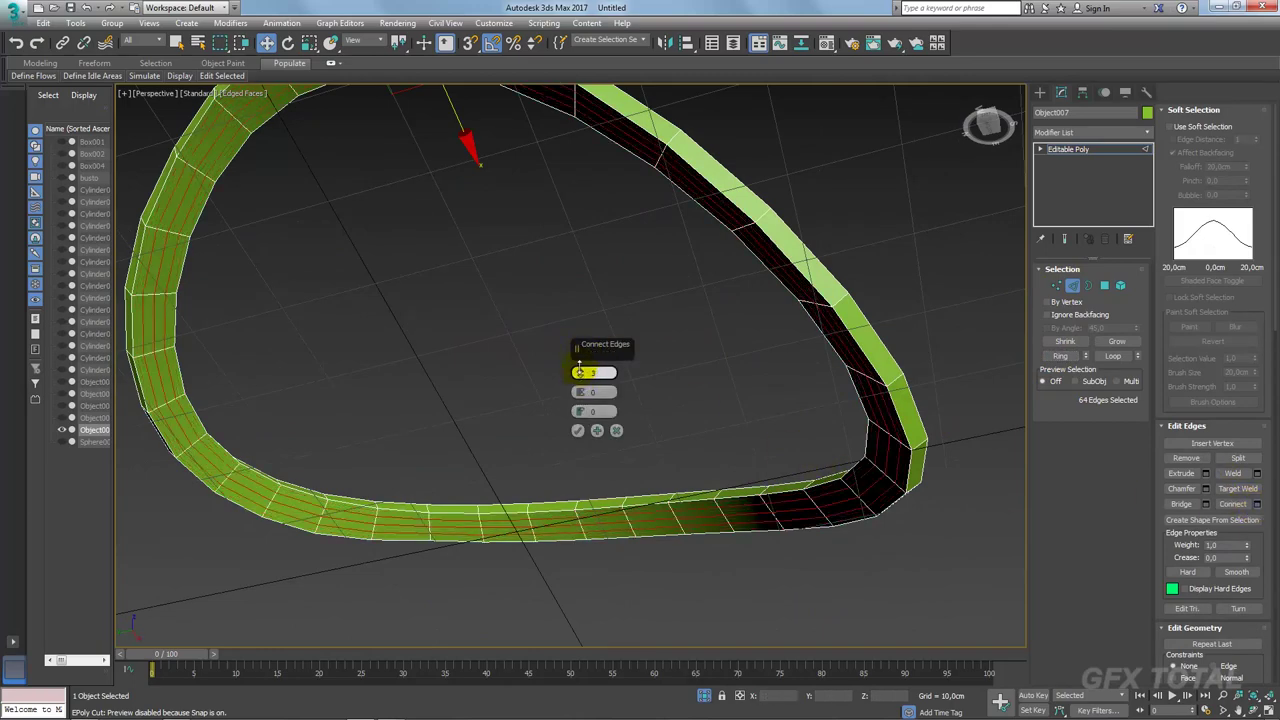
drag(583, 373, 580, 171)
click(577, 429)
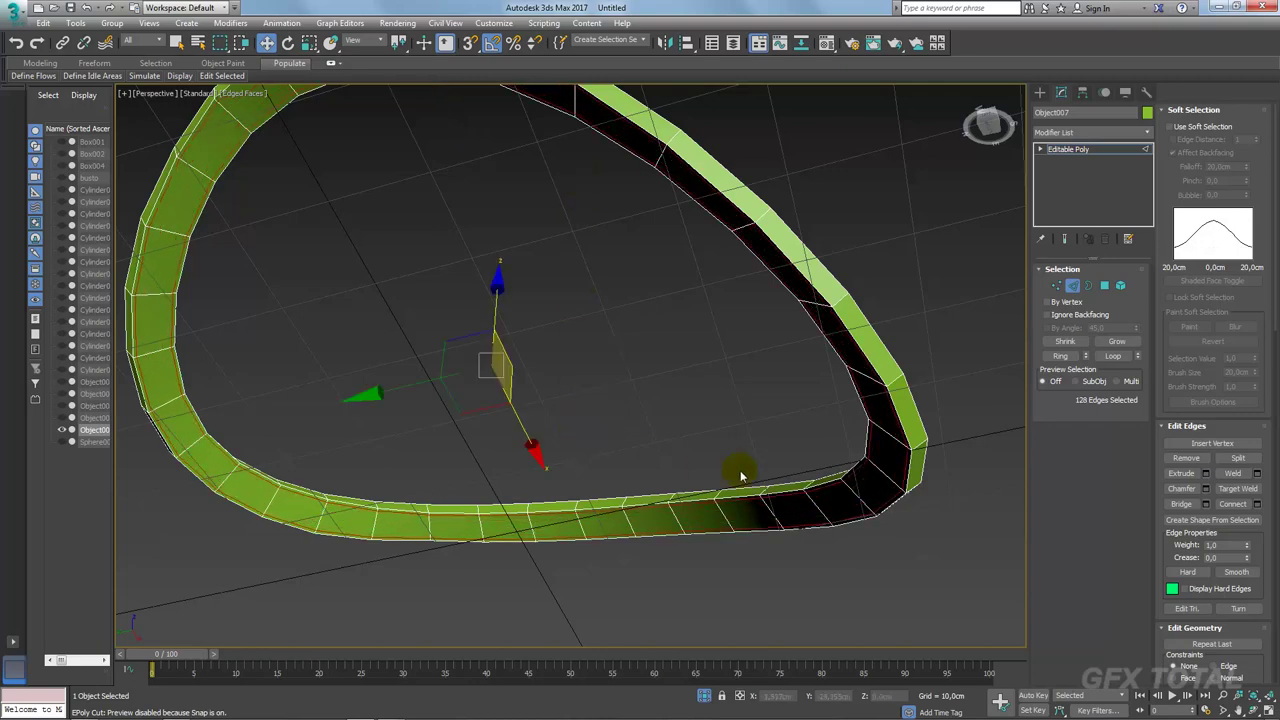
Step: Connect the ring of side edges on the rim to add another supporting loop
mouse_move(737, 471)
alt+middle_down()
mouse_move(754, 543)
mouse_move(730, 491)
alt+middle_up()
click(733, 469)
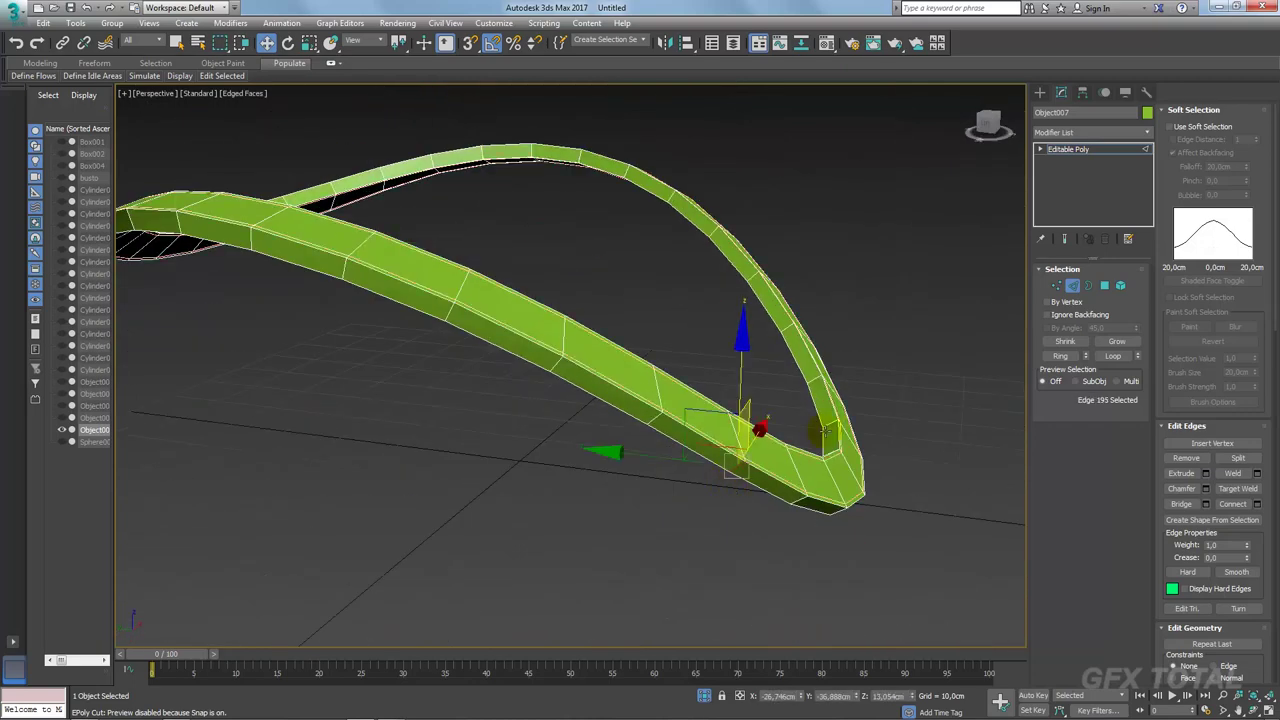
click(828, 424)
click(1062, 356)
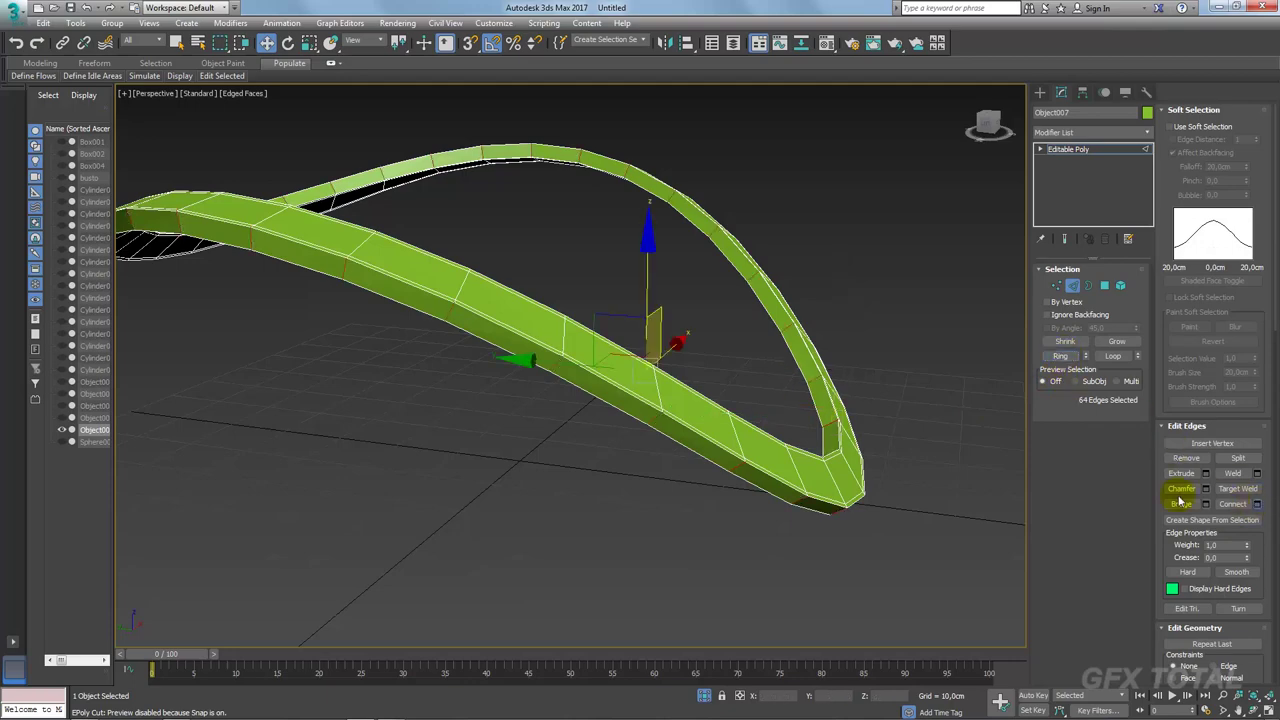
click(1257, 503)
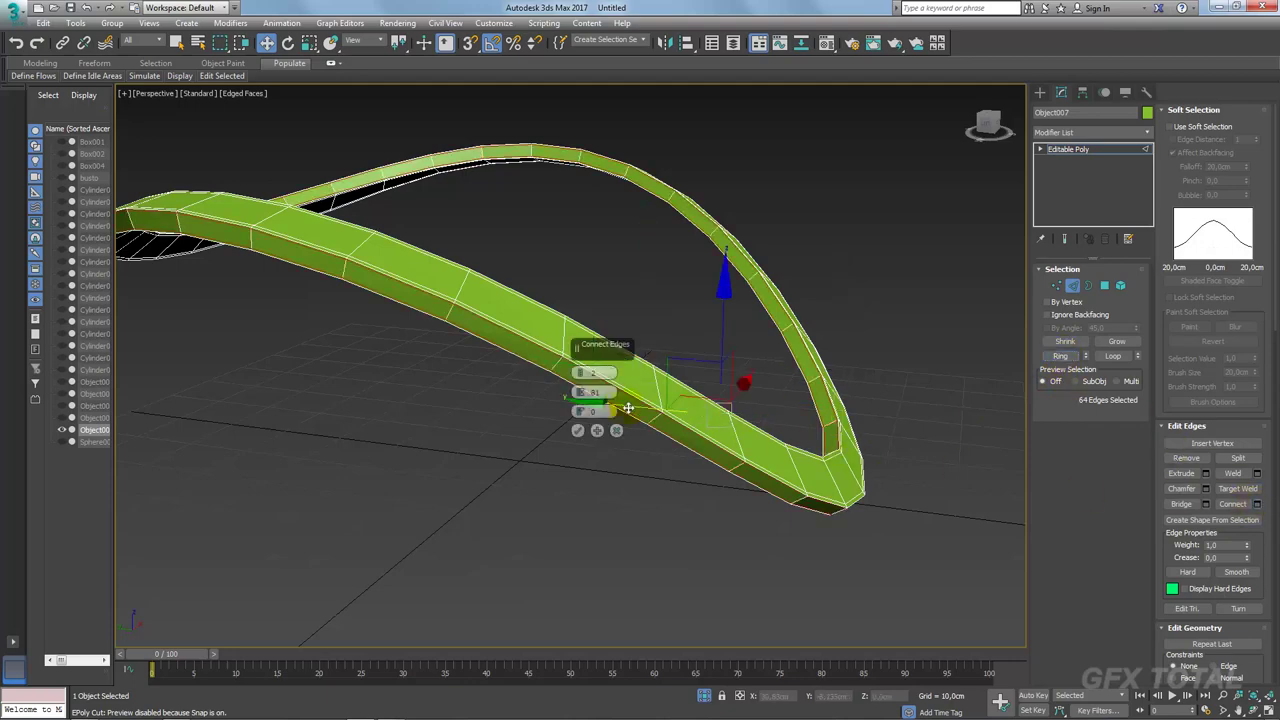
click(578, 430)
Step: Leave edge editing and exit isolation so the full helmet shows again
click(1068, 149)
alt+middle_drag(966, 266, 815, 567)
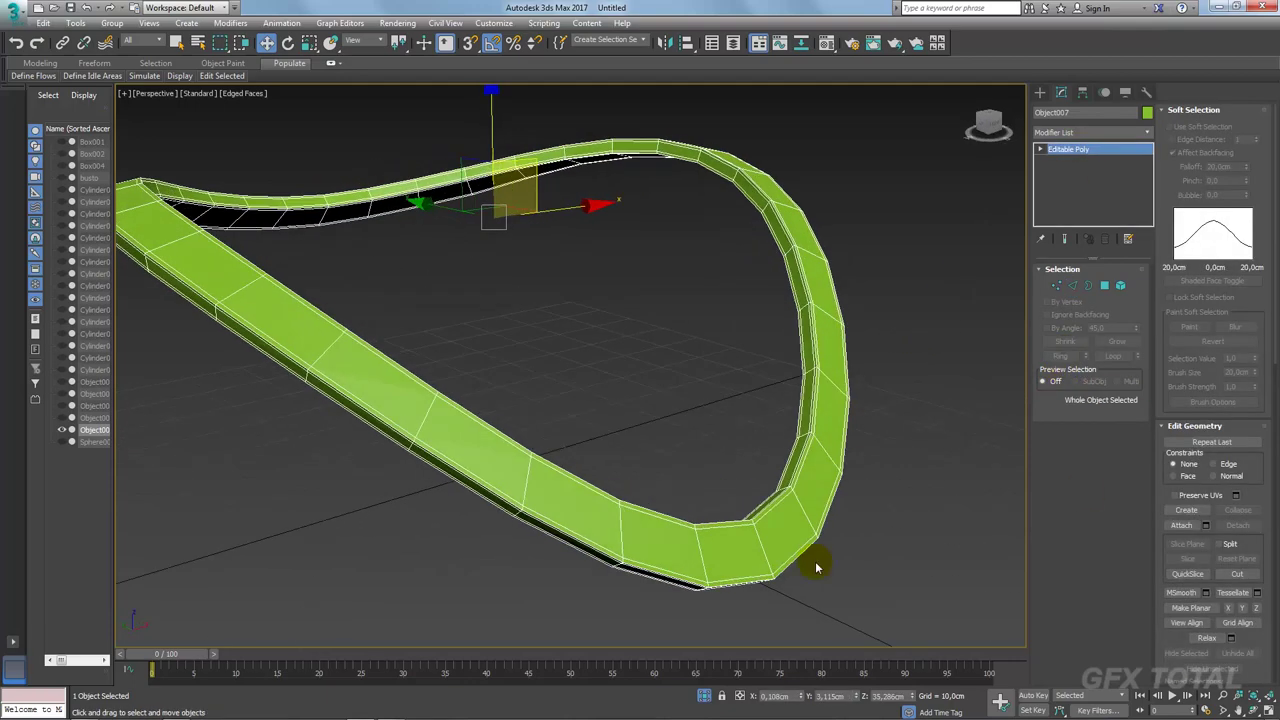
click(703, 695)
right_click(1081, 152)
Step: Apply TurboSmooth to the rim and select the seven collar bolts
click(1105, 157)
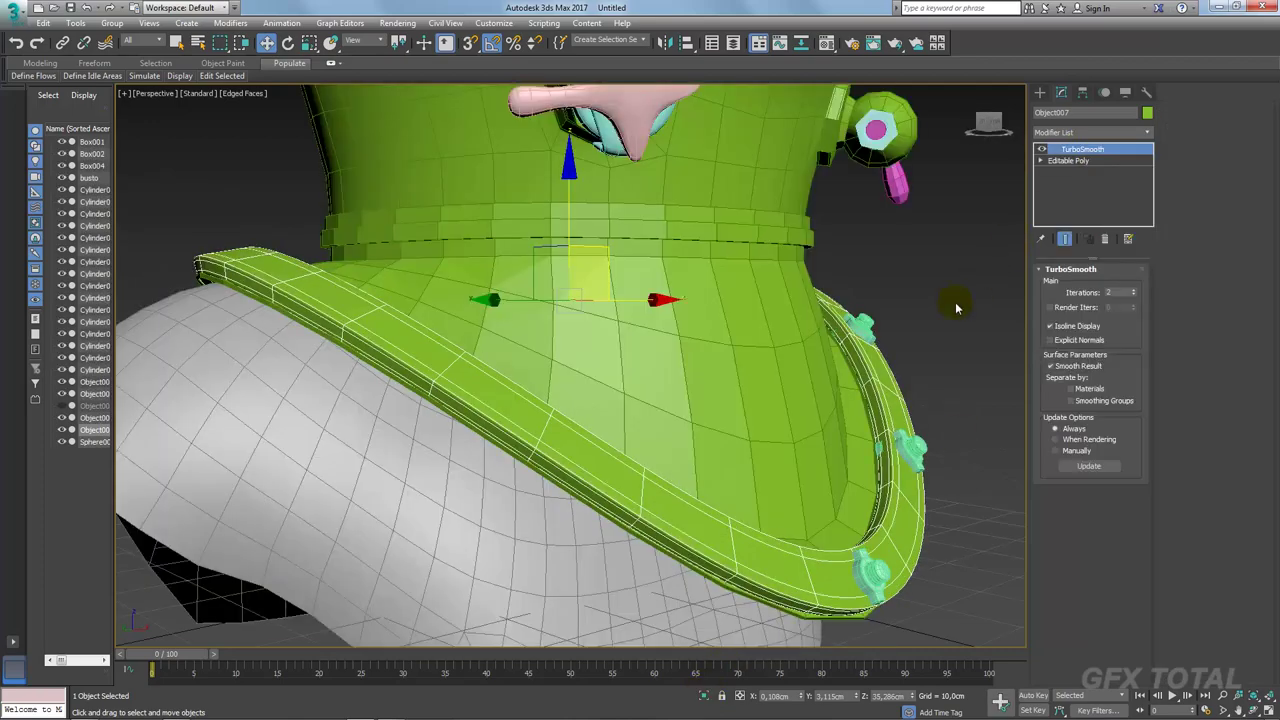
alt+middle_drag(957, 300, 817, 347)
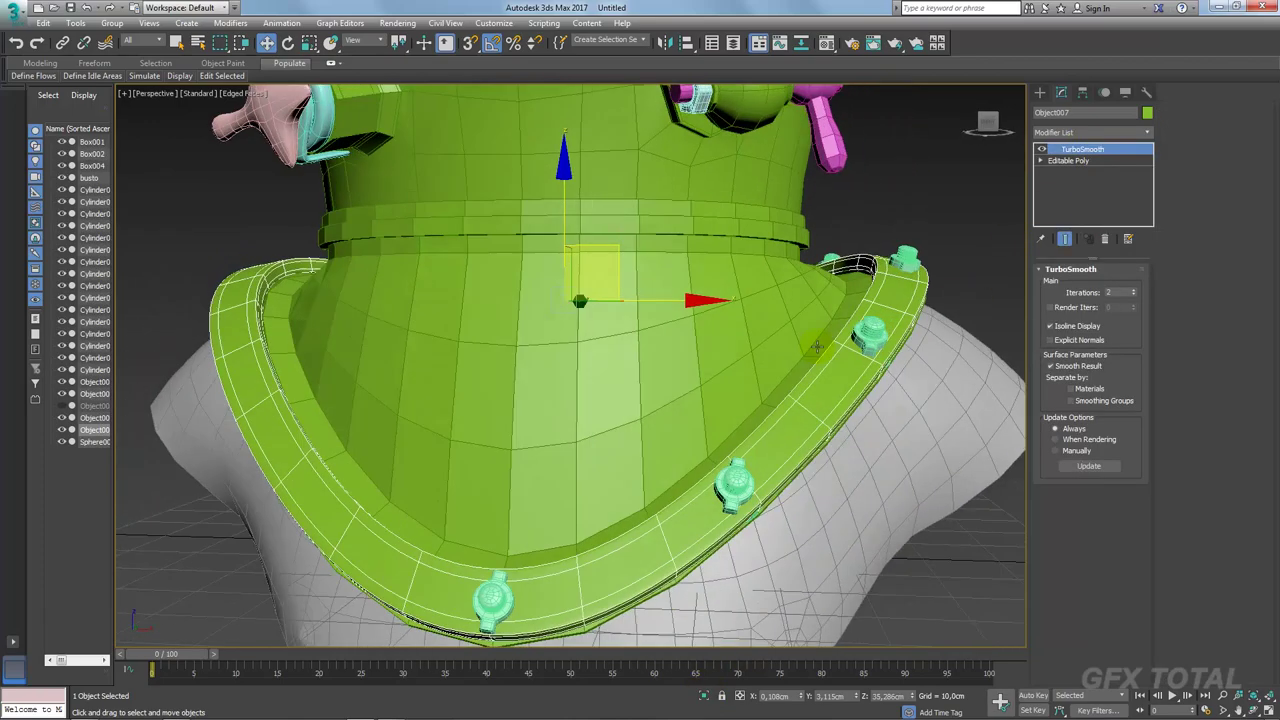
click(733, 482)
ctrl+click(493, 598)
alt+middle_drag(493, 598, 614, 553)
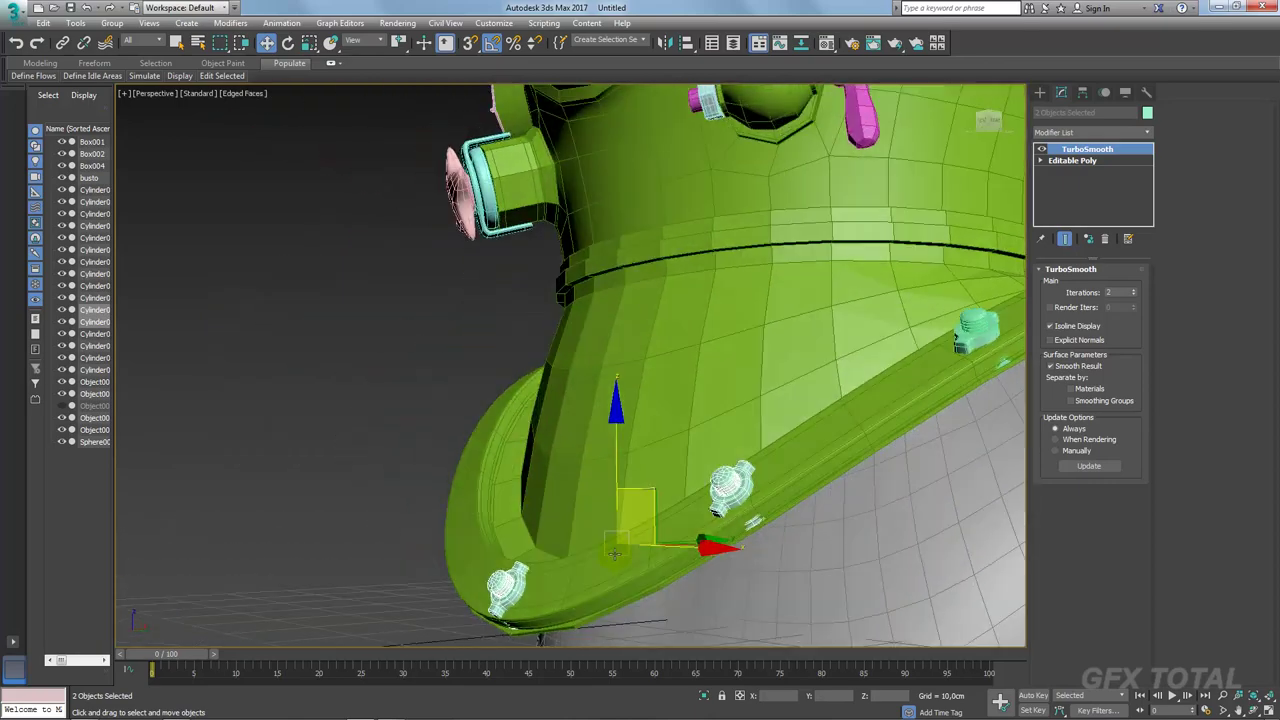
ctrl+click(968, 328)
alt+middle_drag(968, 328, 710, 401)
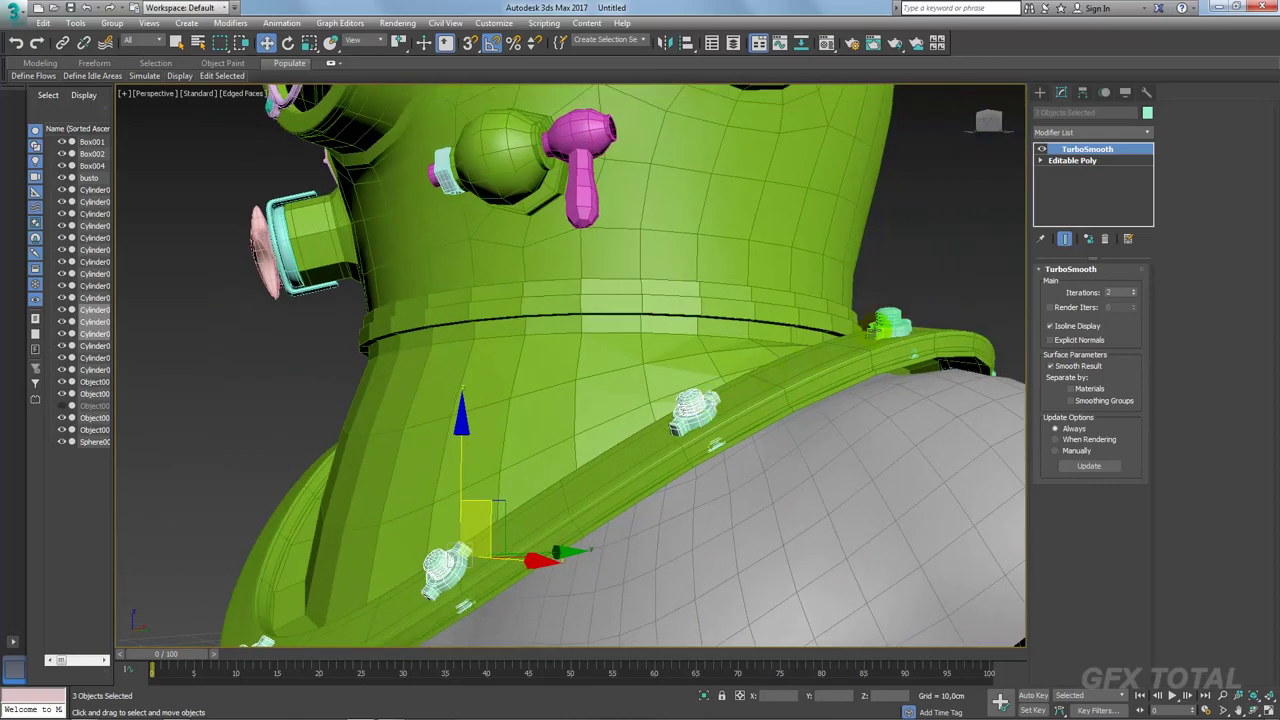
ctrl+click(890, 324)
alt+middle_drag(890, 324, 958, 328)
ctrl+click(958, 328)
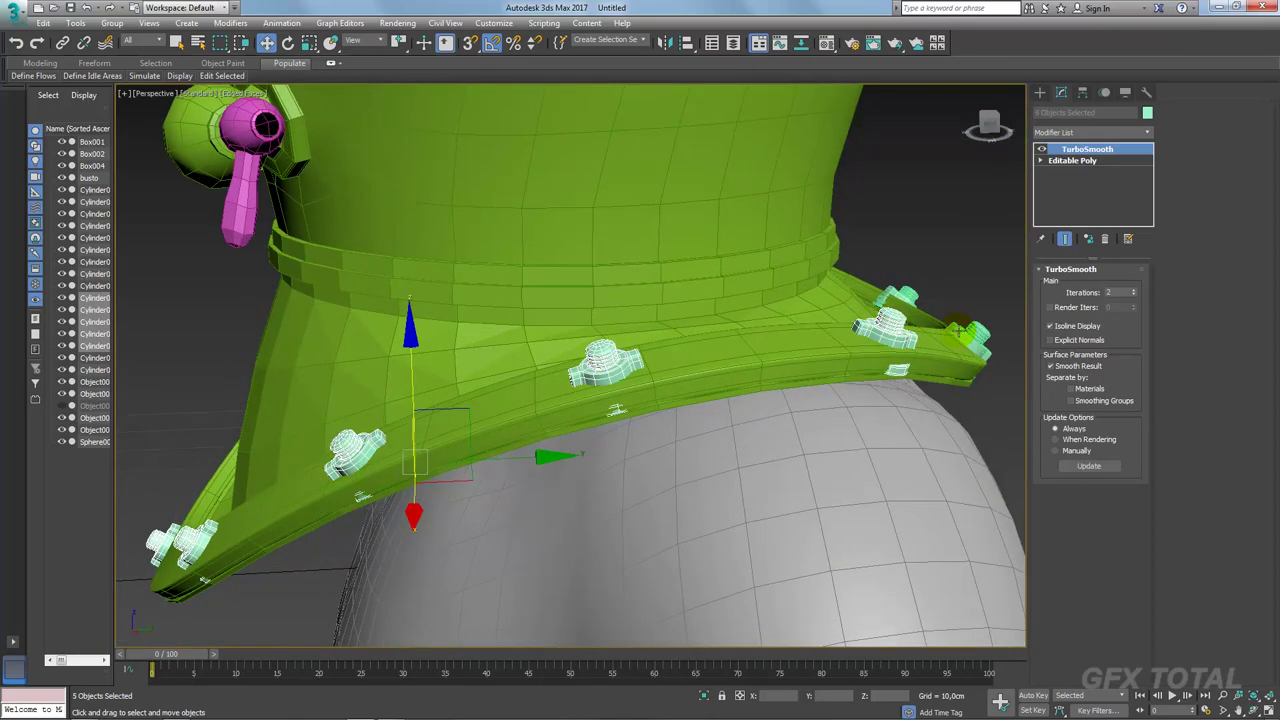
ctrl+click(958, 328)
ctrl+click(906, 294)
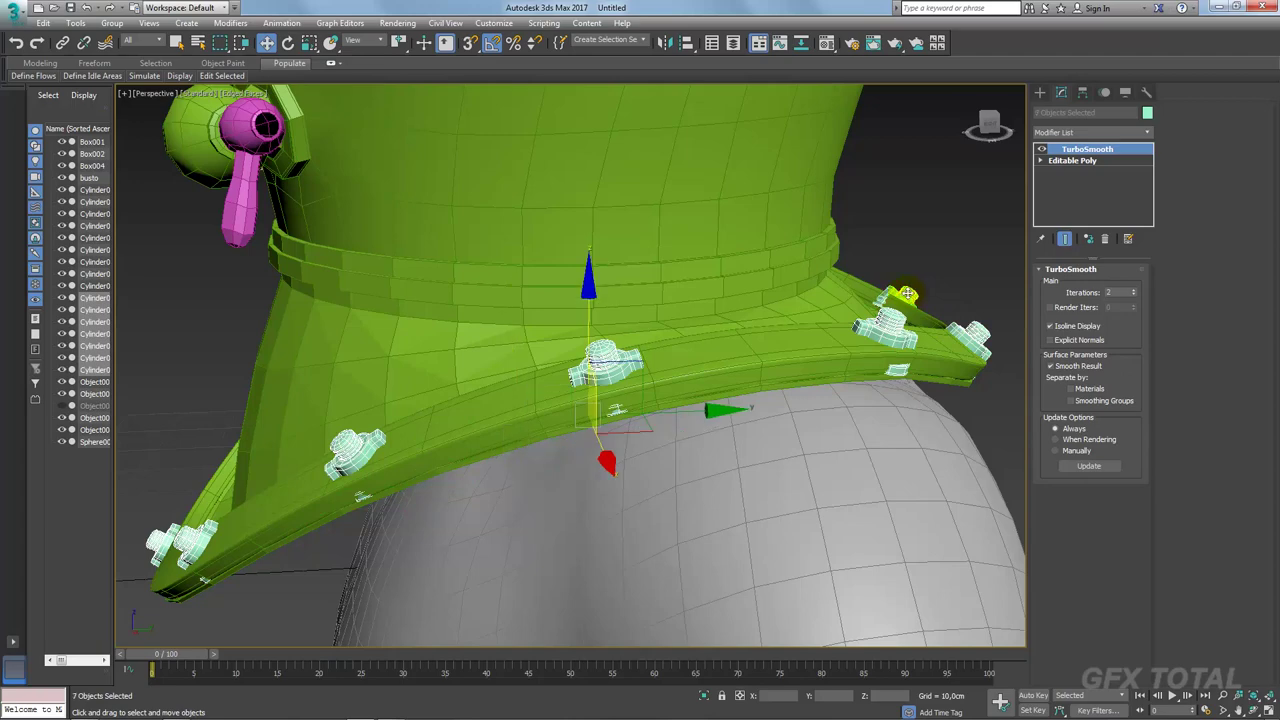
Step: Switch to the Local coordinate system and push the seven bolts outward along their Z
click(353, 40)
click(360, 88)
mouse_move(487, 275)
alt+middle_down()
mouse_move(407, 313)
mouse_move(441, 323)
alt+middle_up()
drag(326, 444, 298, 438)
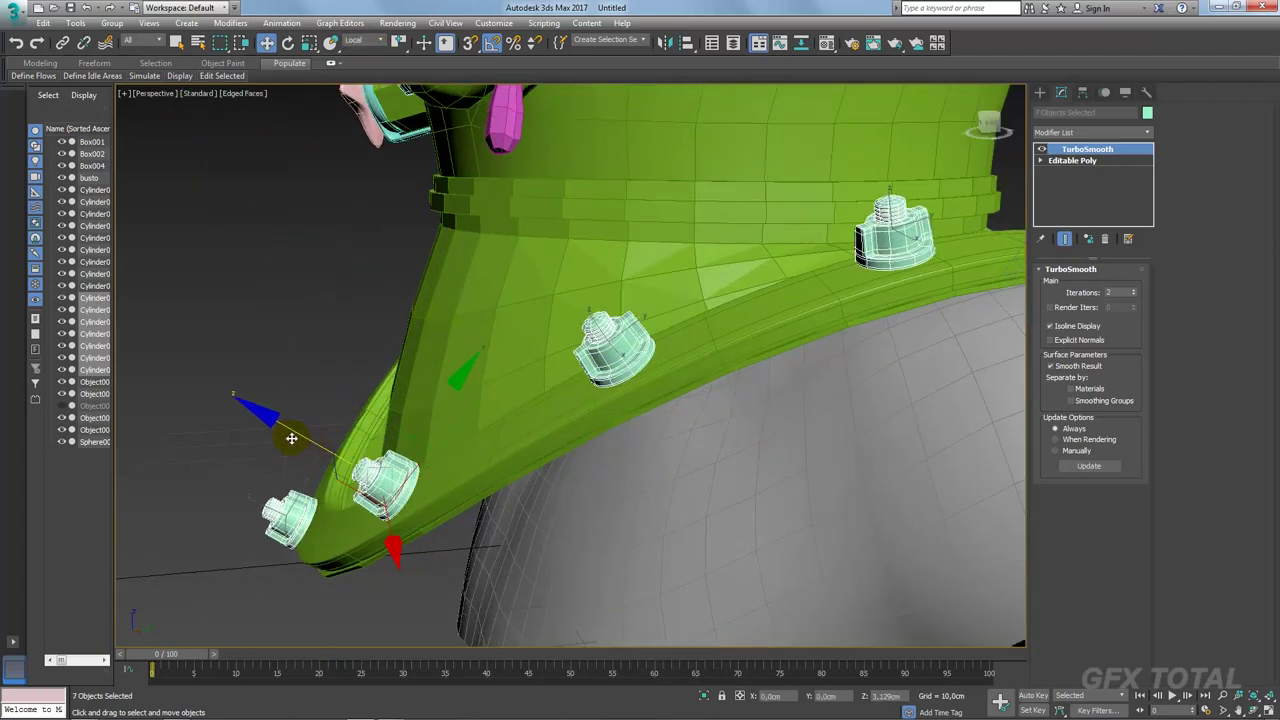
scroll(305, 437, down, 5)
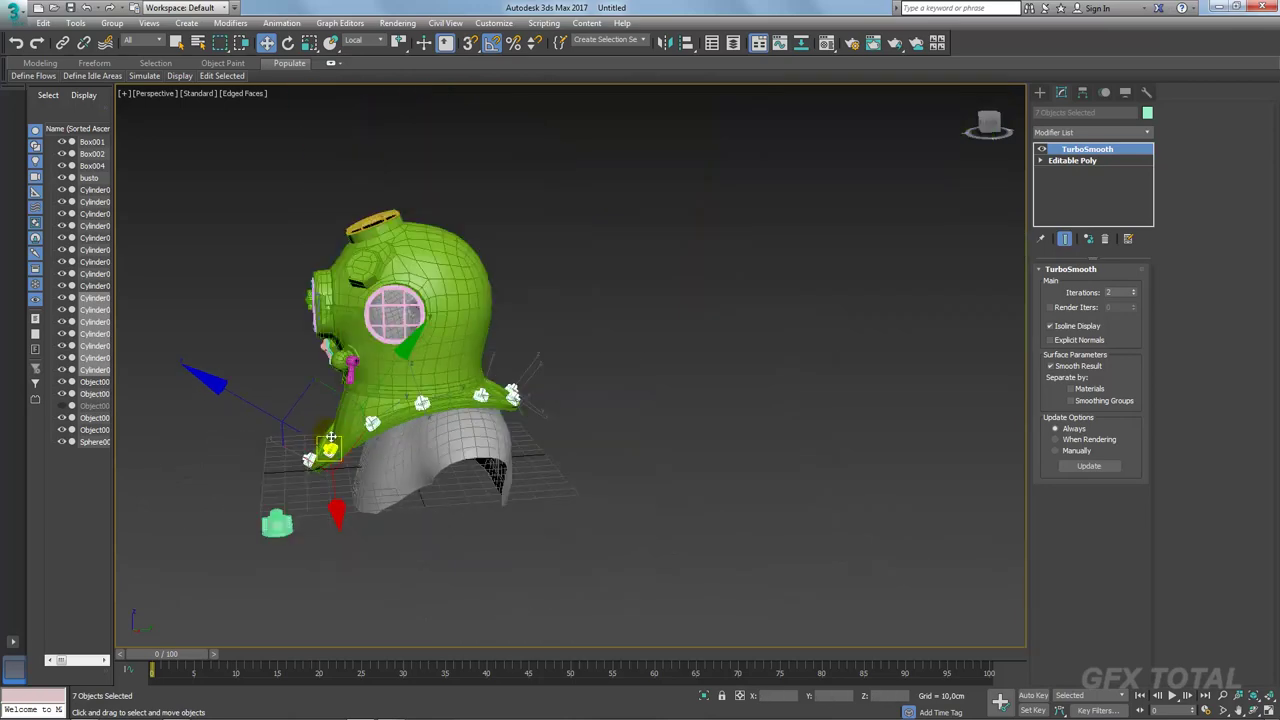
drag(275, 423, 177, 366)
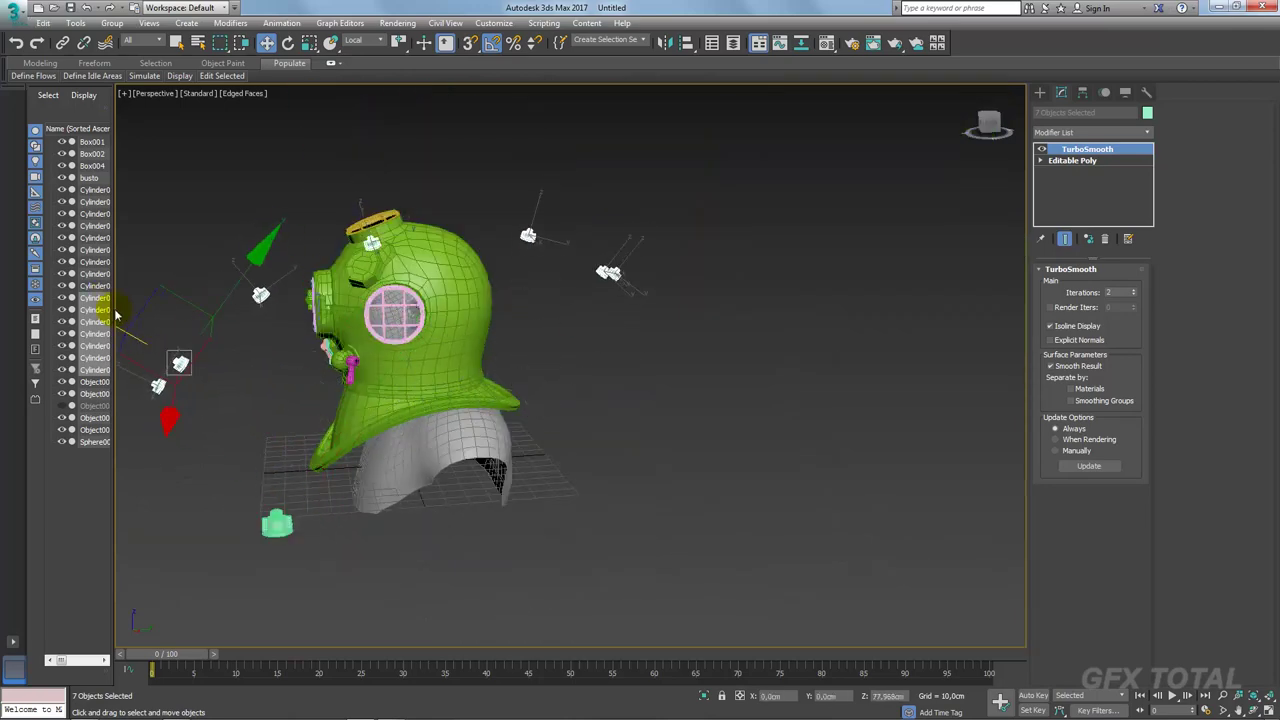
middle_drag(369, 403, 398, 405)
scroll(398, 405, up, 5)
scroll(420, 450, up, 5)
scroll(440, 500, down, 1)
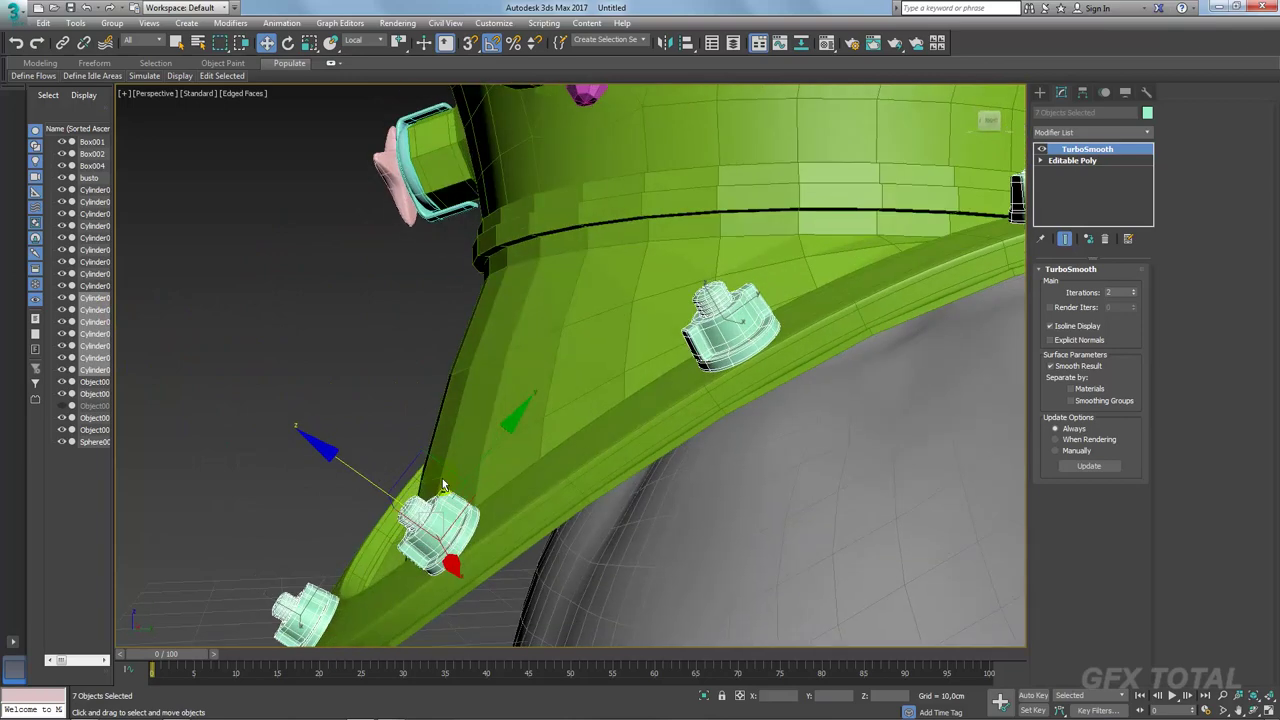
Step: Scale the selected bolts down slightly
key(e)
key(r)
drag(400, 548, 405, 540)
key(w)
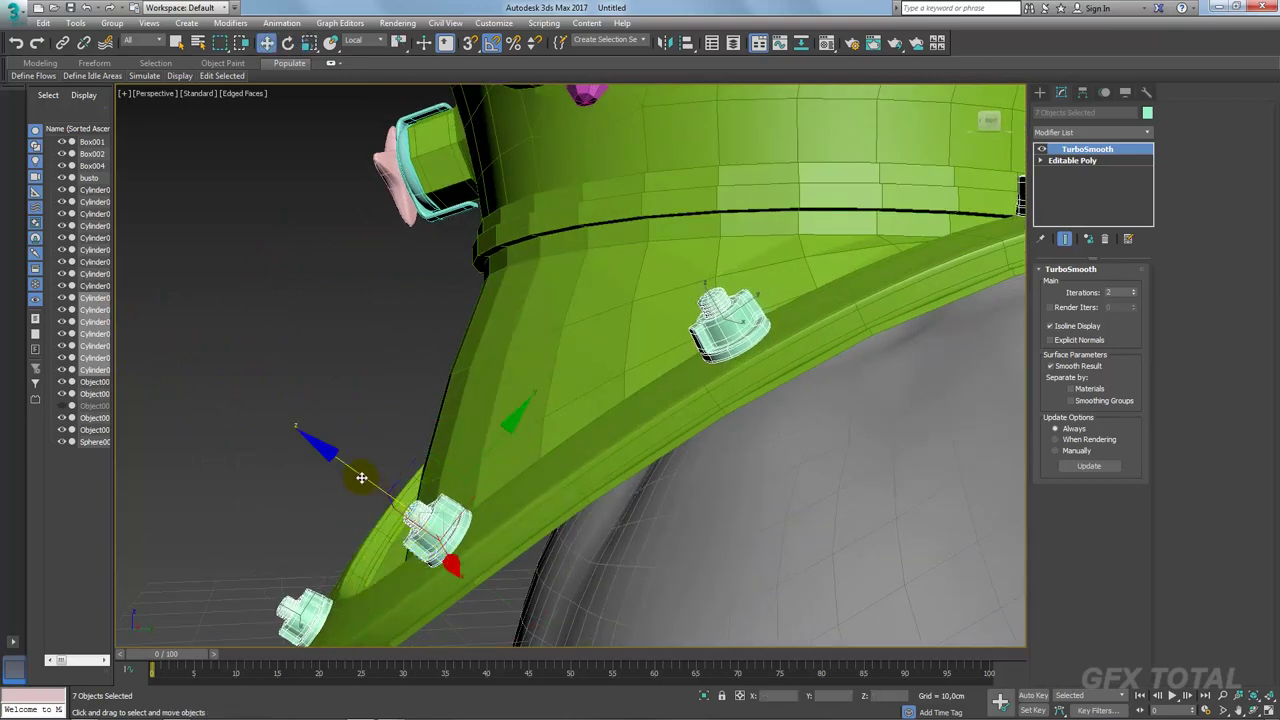
alt+middle_drag(361, 478, 571, 486)
scroll(571, 486, down, 5)
scroll(600, 482, up, 4)
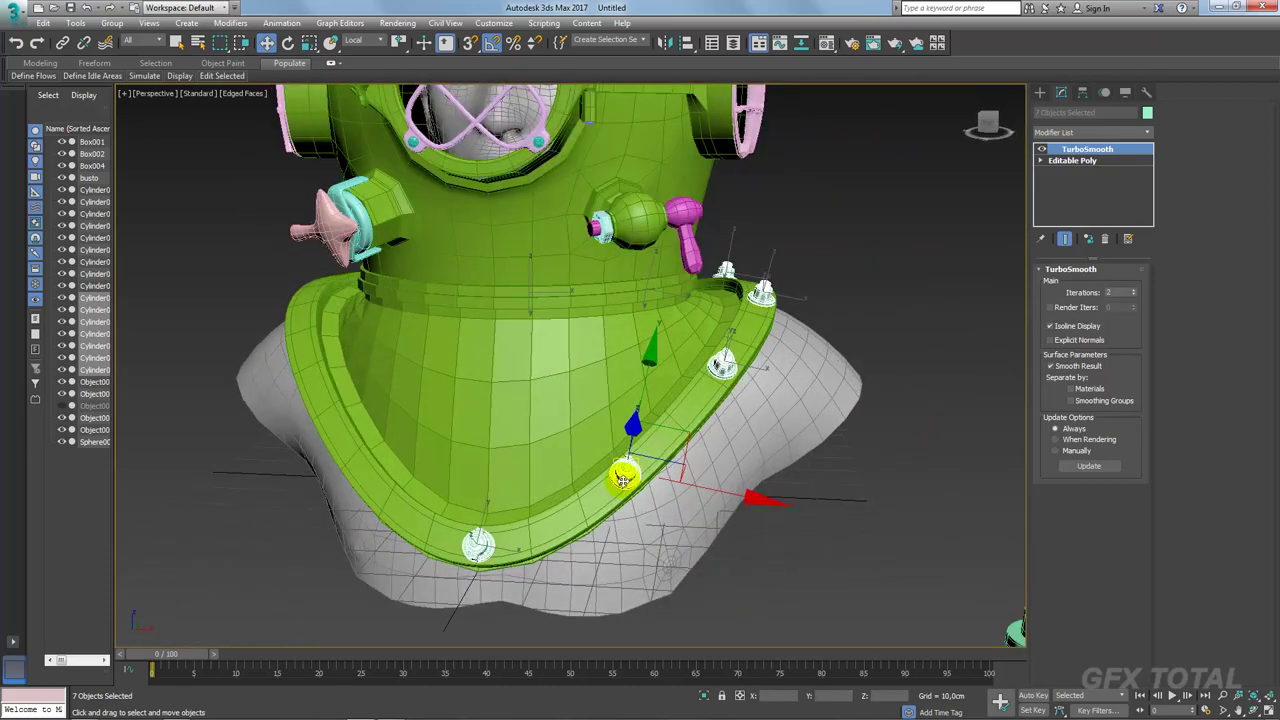
Step: Deselect everything, then select a new set of five collar bolts
click(777, 545)
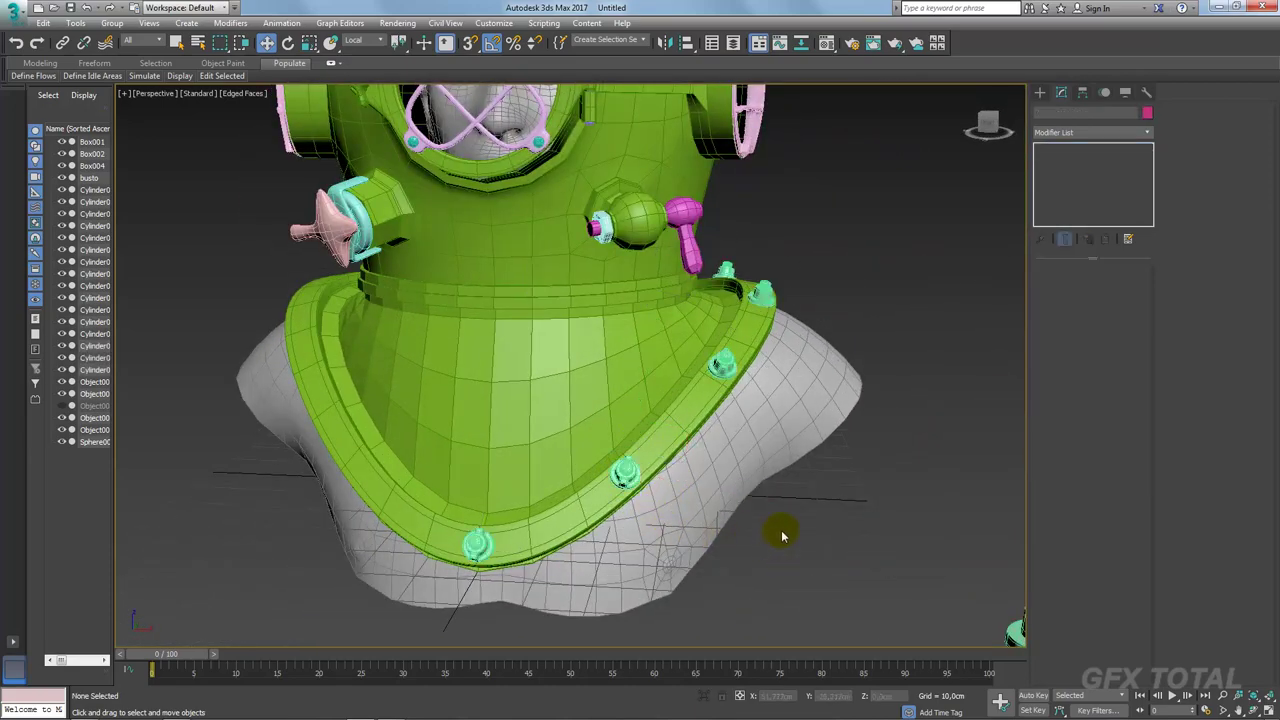
mouse_move(784, 536)
alt+middle_down()
mouse_move(754, 491)
mouse_move(808, 437)
alt+middle_up()
scroll(808, 437, up, 2)
click(735, 443)
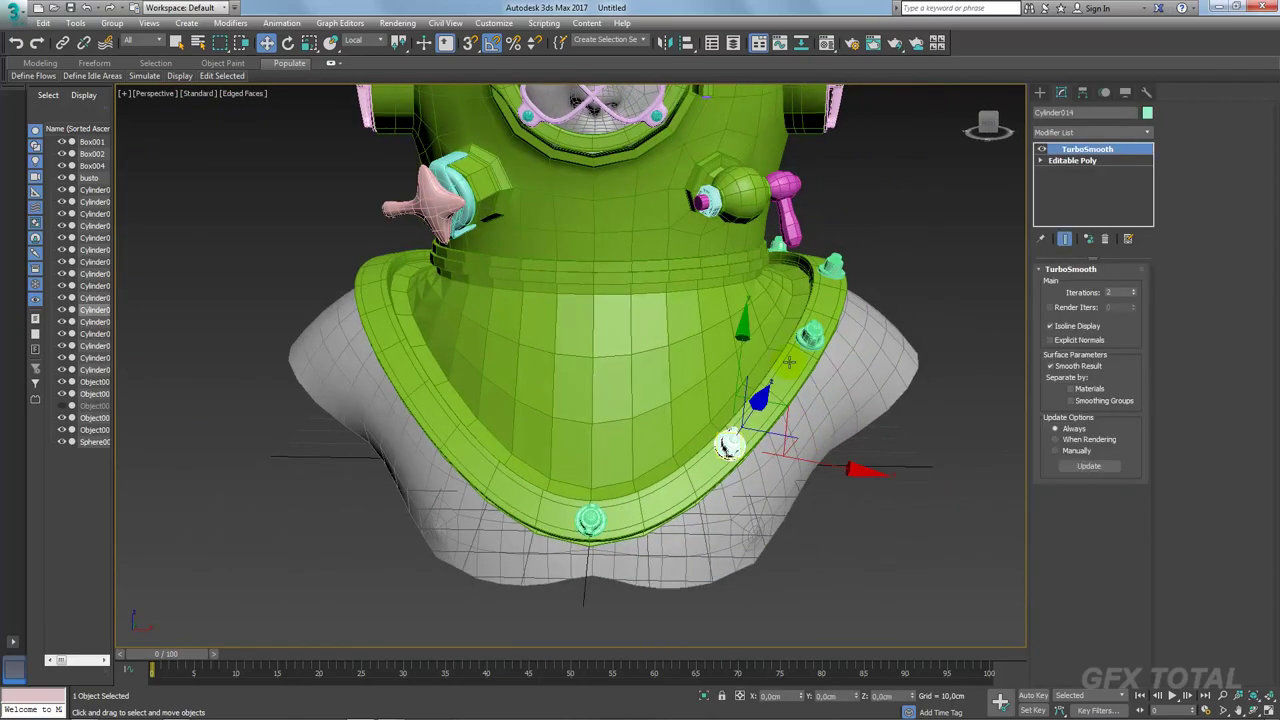
ctrl+click(806, 336)
ctrl+click(828, 265)
mouse_move(828, 265)
alt+middle_down()
mouse_move(819, 298)
mouse_move(633, 405)
alt+middle_up()
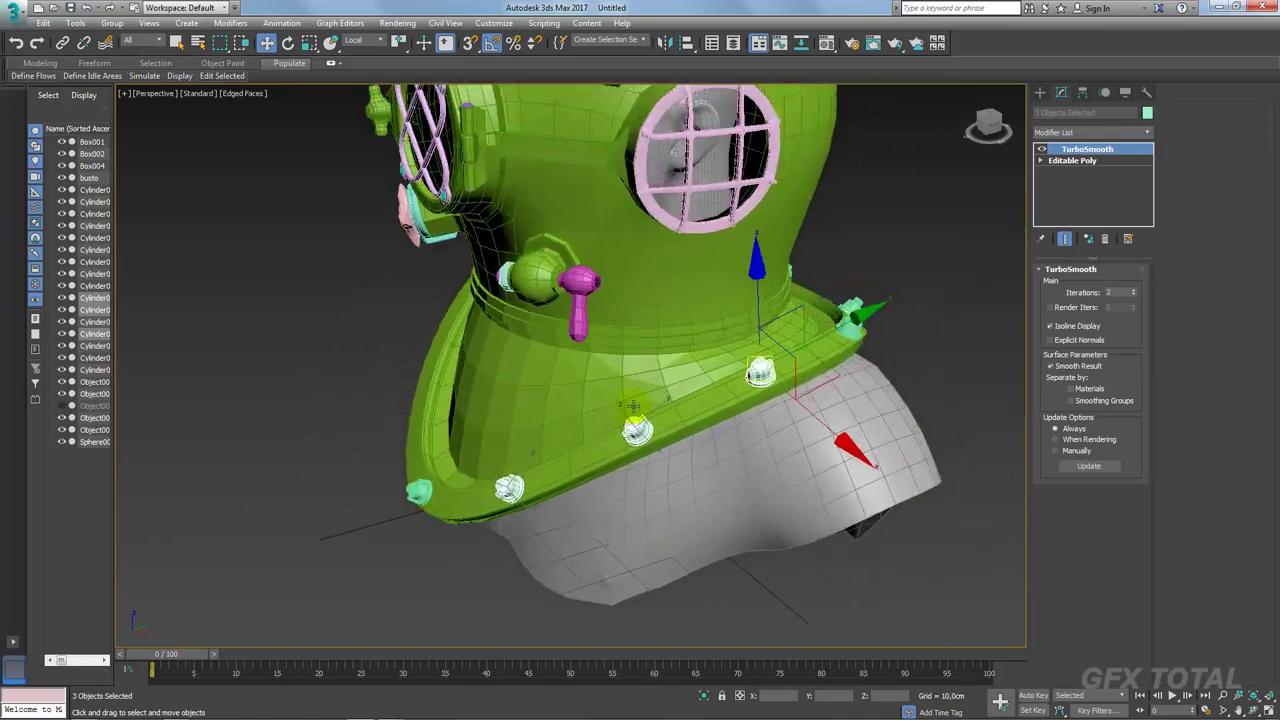
ctrl+click(848, 318)
ctrl+click(850, 305)
mouse_move(850, 305)
alt+middle_down()
mouse_move(716, 420)
mouse_move(919, 396)
mouse_move(863, 306)
mouse_move(886, 320)
alt+middle_up()
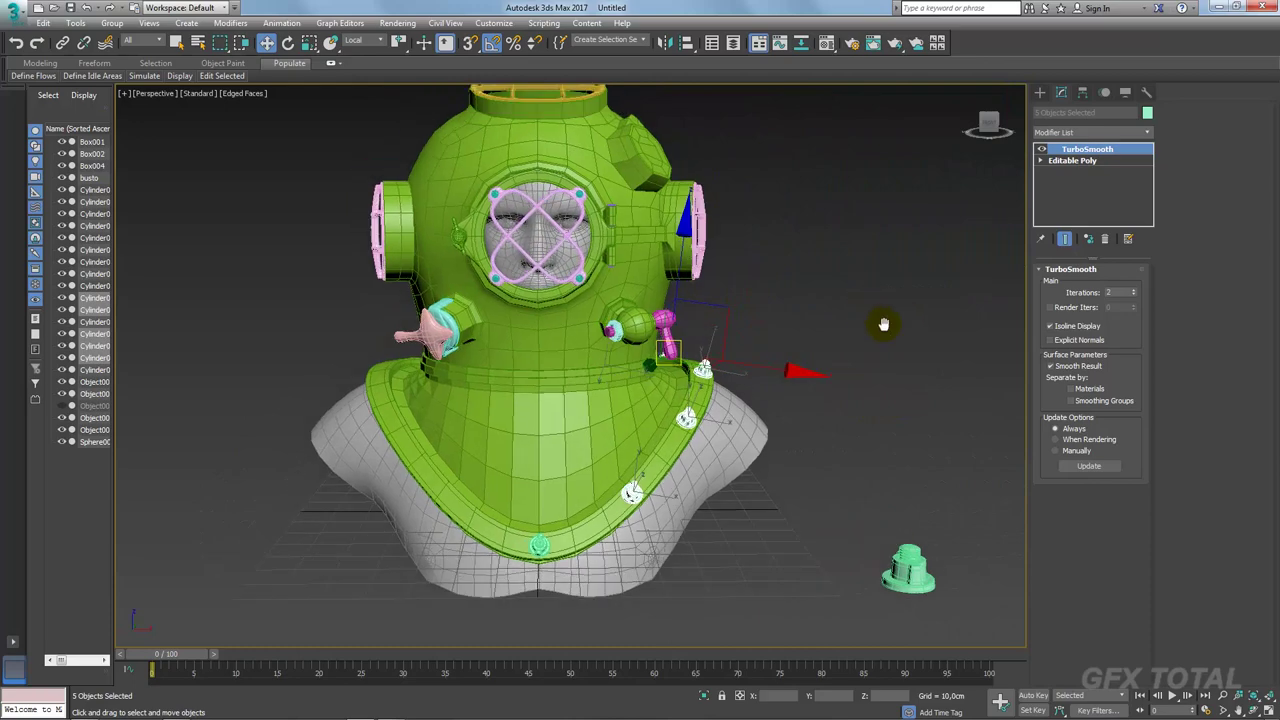
Step: Create a Dummy helper beside the helmet and align it to the Box001 pivot
click(1040, 92)
click(1104, 112)
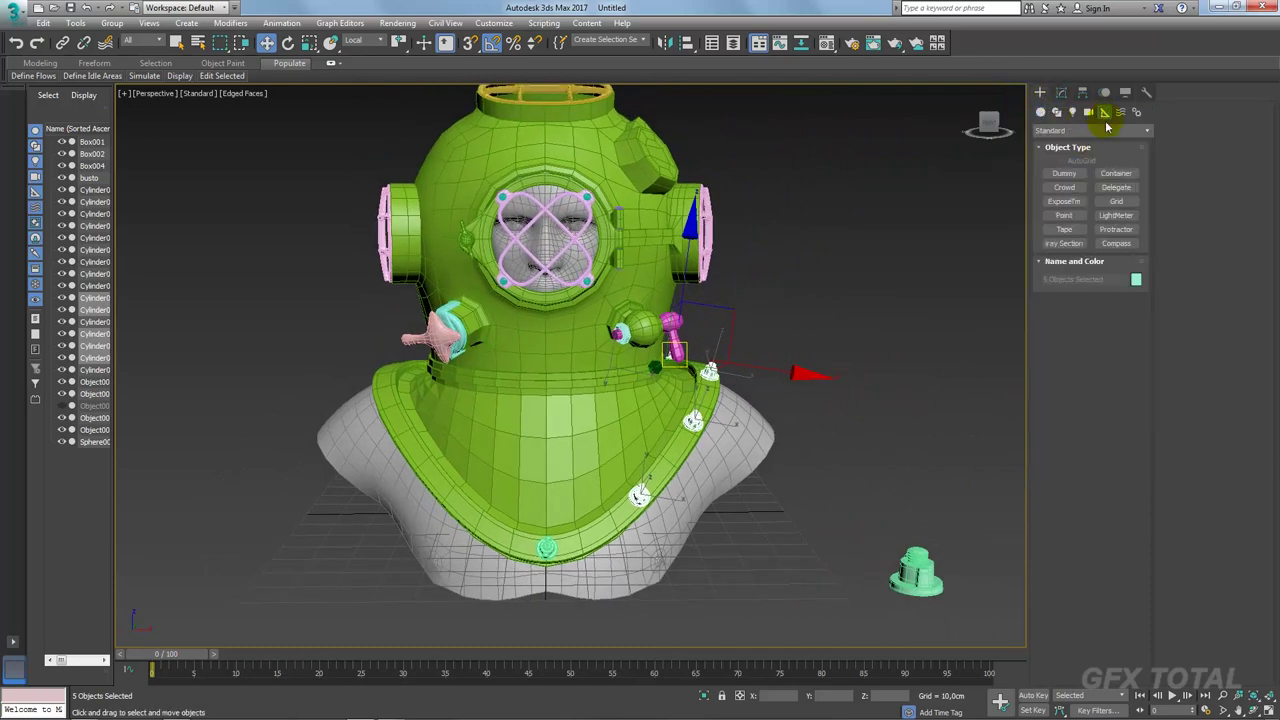
click(1064, 173)
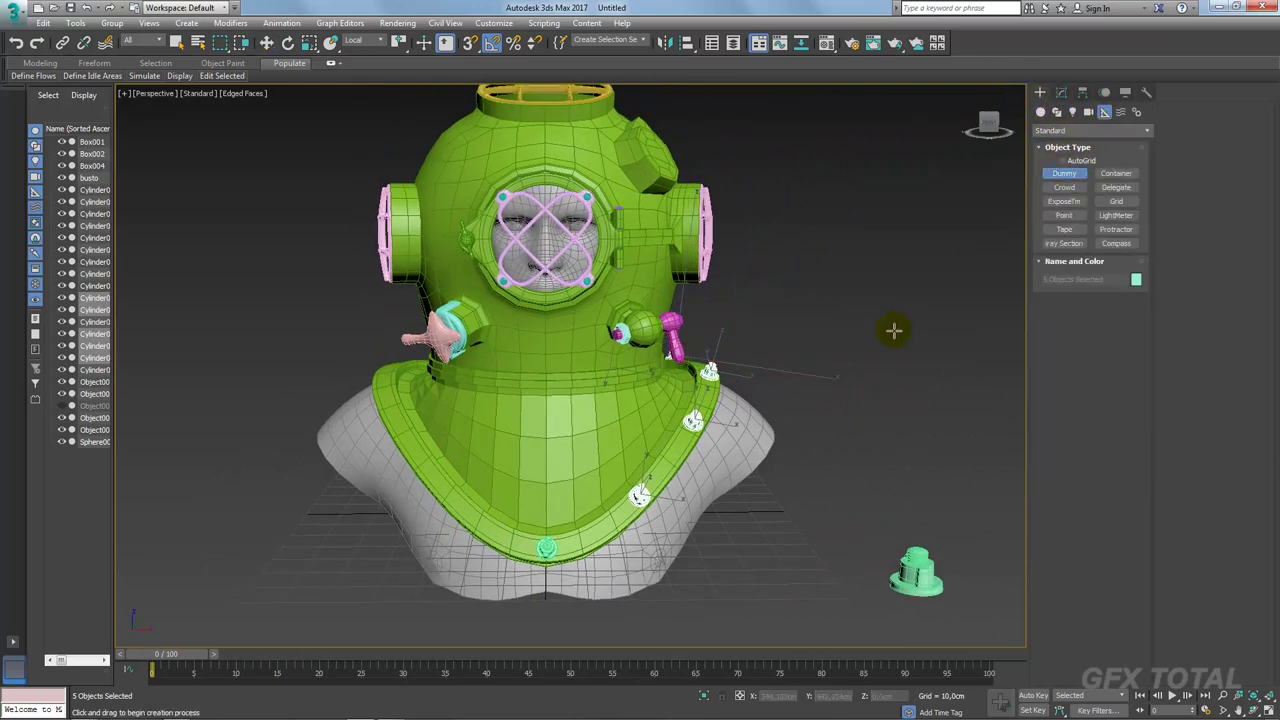
scroll(774, 486, down, 4)
drag(774, 488, 829, 541)
key(w)
key(alt+a)
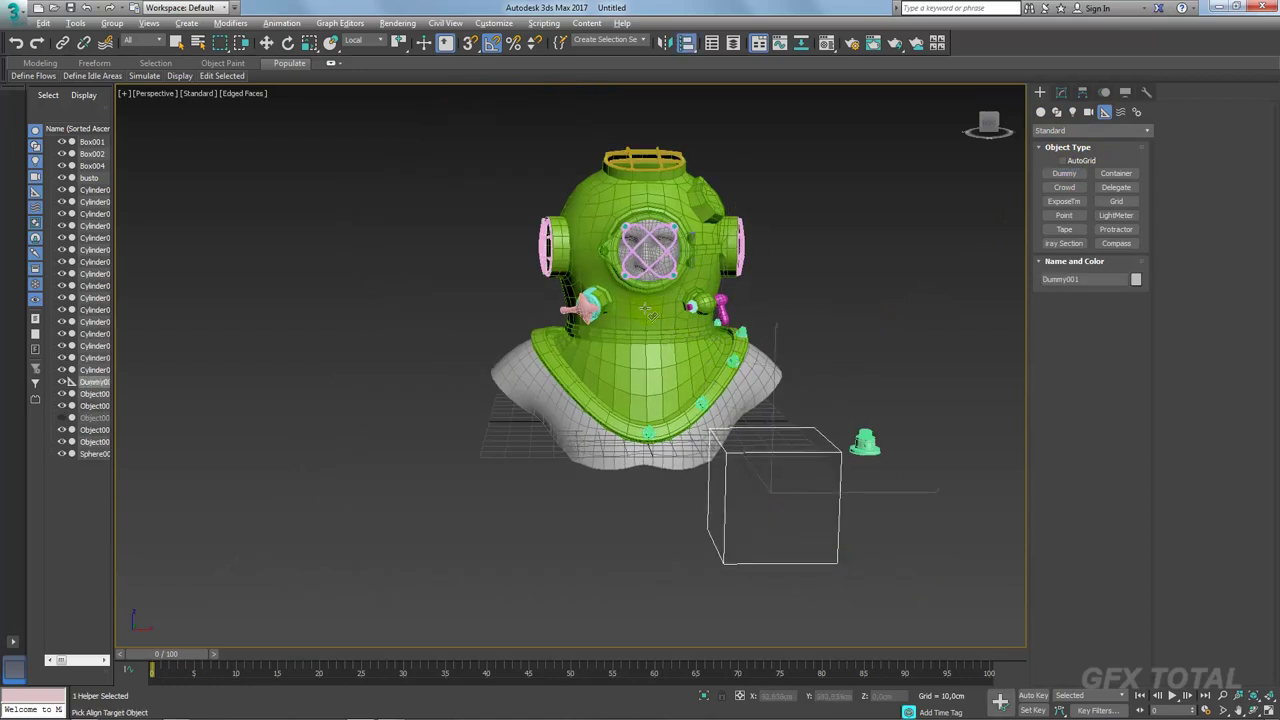
click(652, 320)
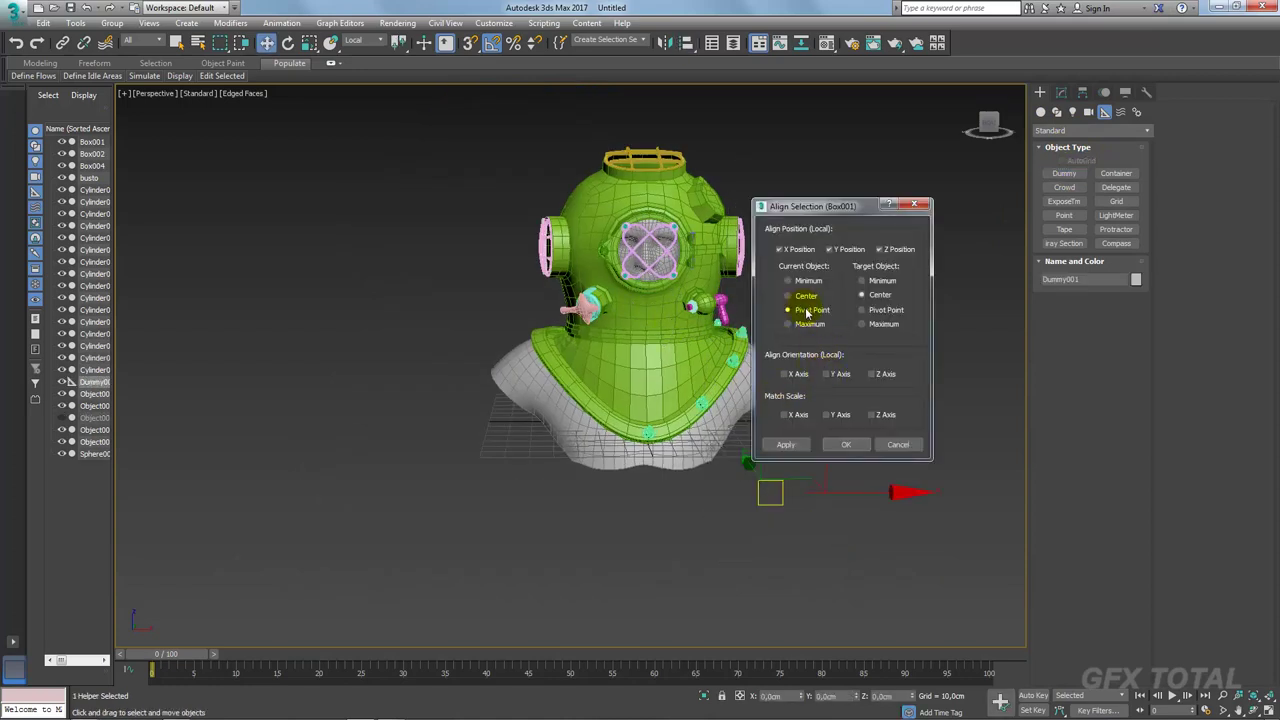
click(846, 444)
Step: Add Cylinder014 and two more collar bolts to the dummy selection
mouse_move(760, 390)
alt+middle_down()
mouse_move(631, 337)
mouse_move(767, 393)
alt+middle_up()
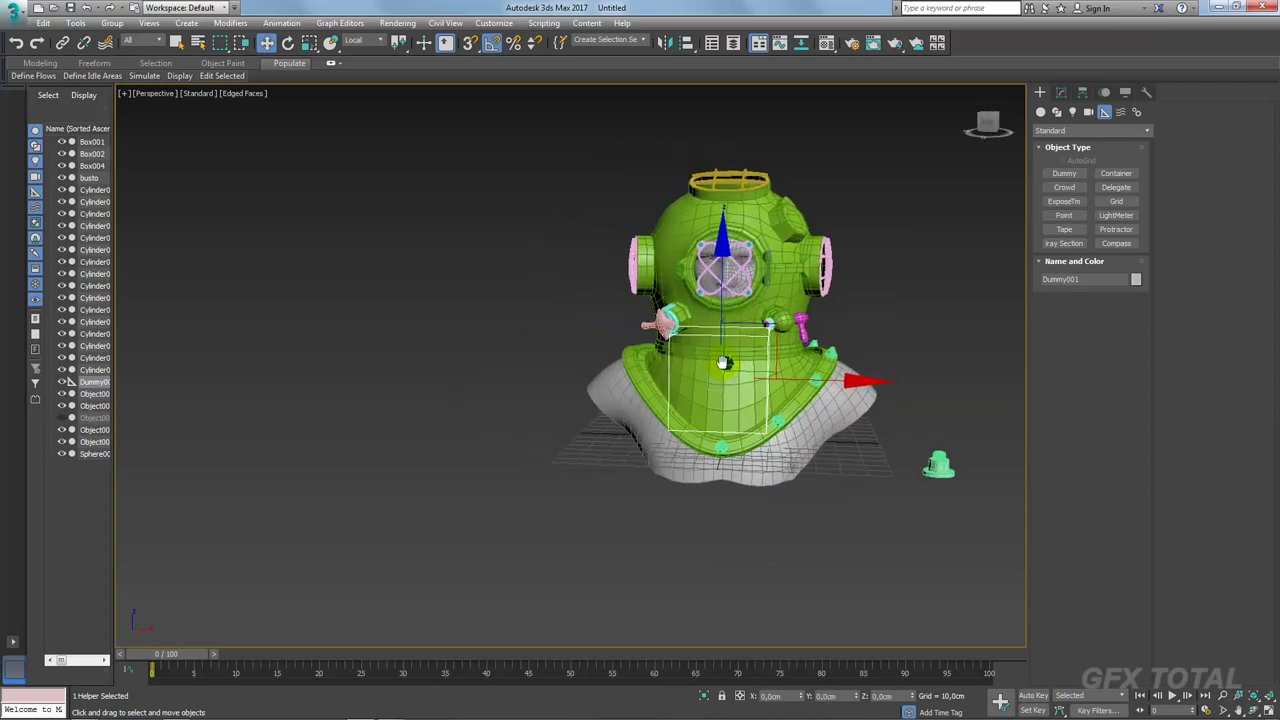
scroll(767, 393, up, 3)
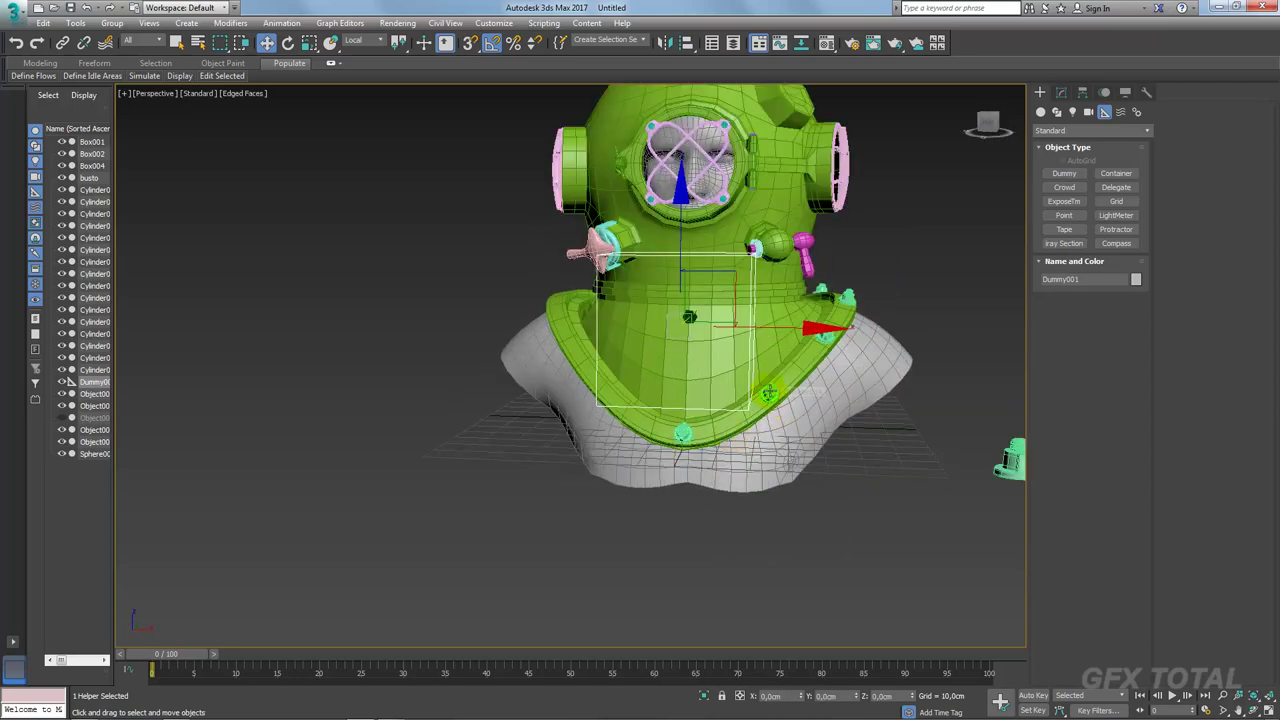
ctrl+click(767, 393)
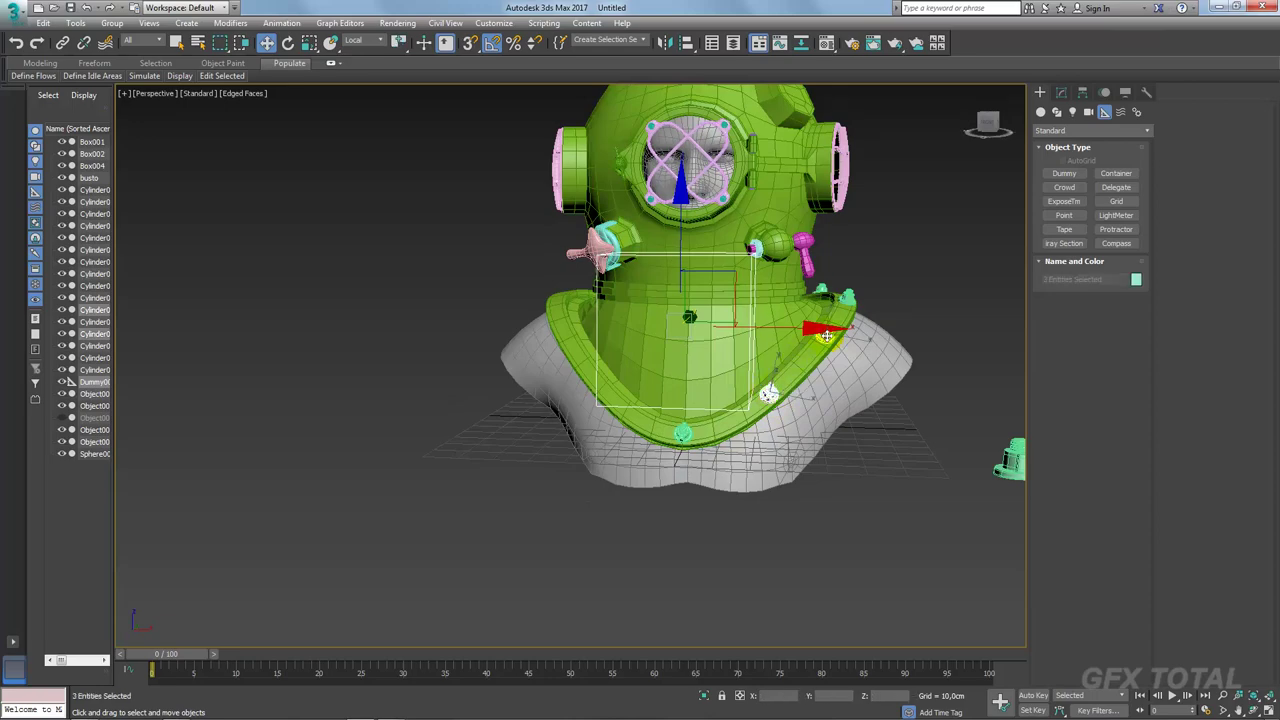
alt+middle_drag(825, 336, 735, 375)
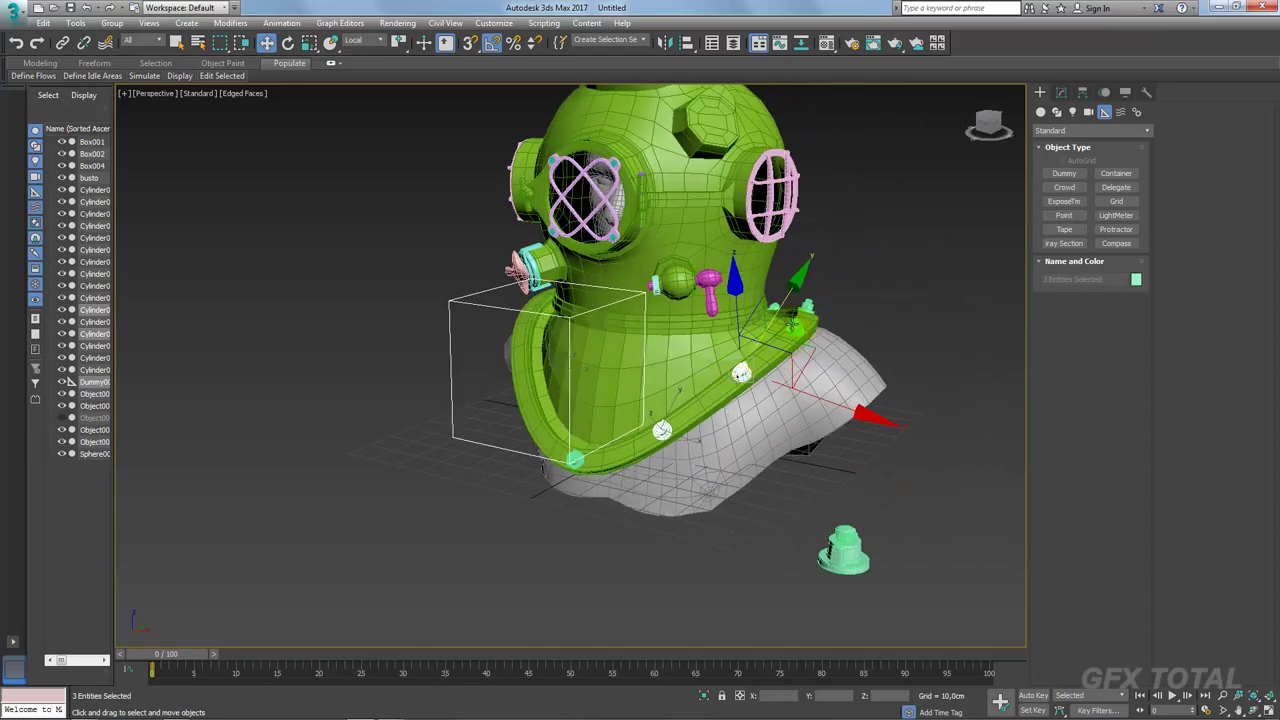
ctrl+click(797, 327)
mouse_move(797, 327)
alt+middle_down()
mouse_move(866, 314)
mouse_move(832, 405)
mouse_move(915, 380)
alt+middle_up()
ctrl+click(856, 400)
mouse_move(532, 490)
alt+middle_down()
mouse_move(709, 443)
mouse_move(523, 460)
mouse_move(652, 462)
alt+middle_up()
Step: Duplicate the dummy and selected bolts as independent copies
key(ctrl+v)
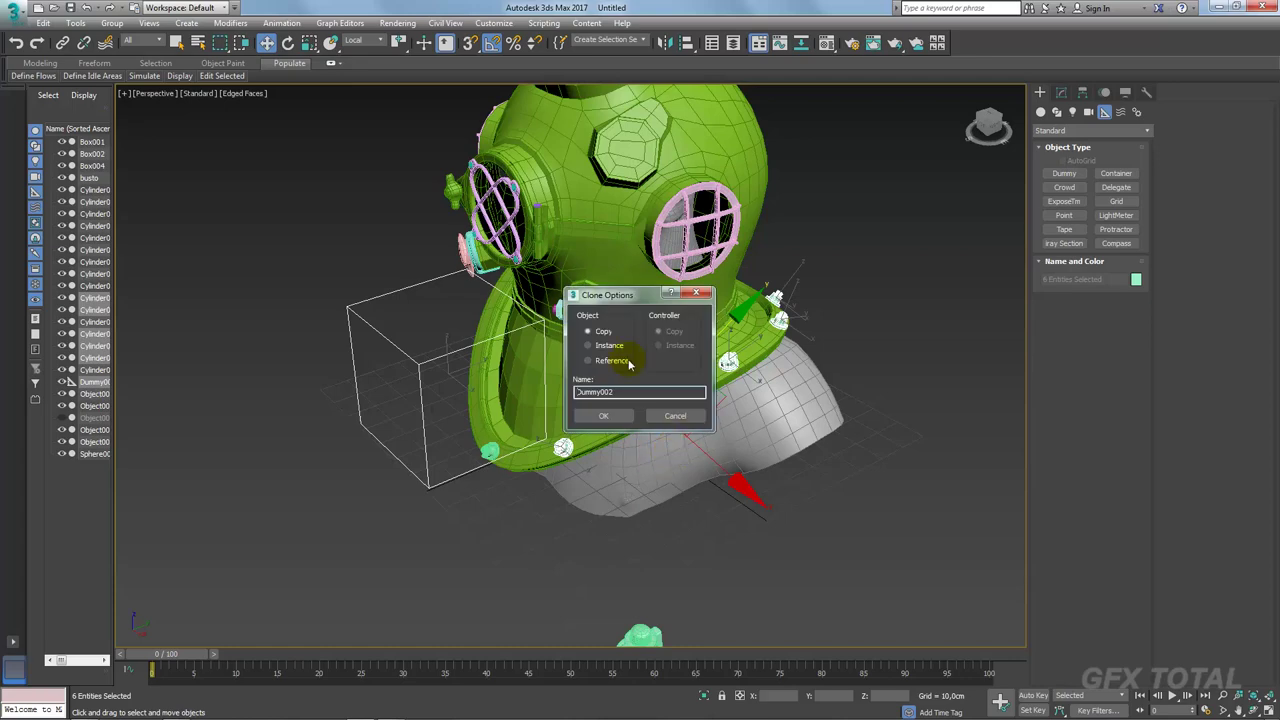
click(606, 413)
alt+middle_drag(606, 413, 466, 138)
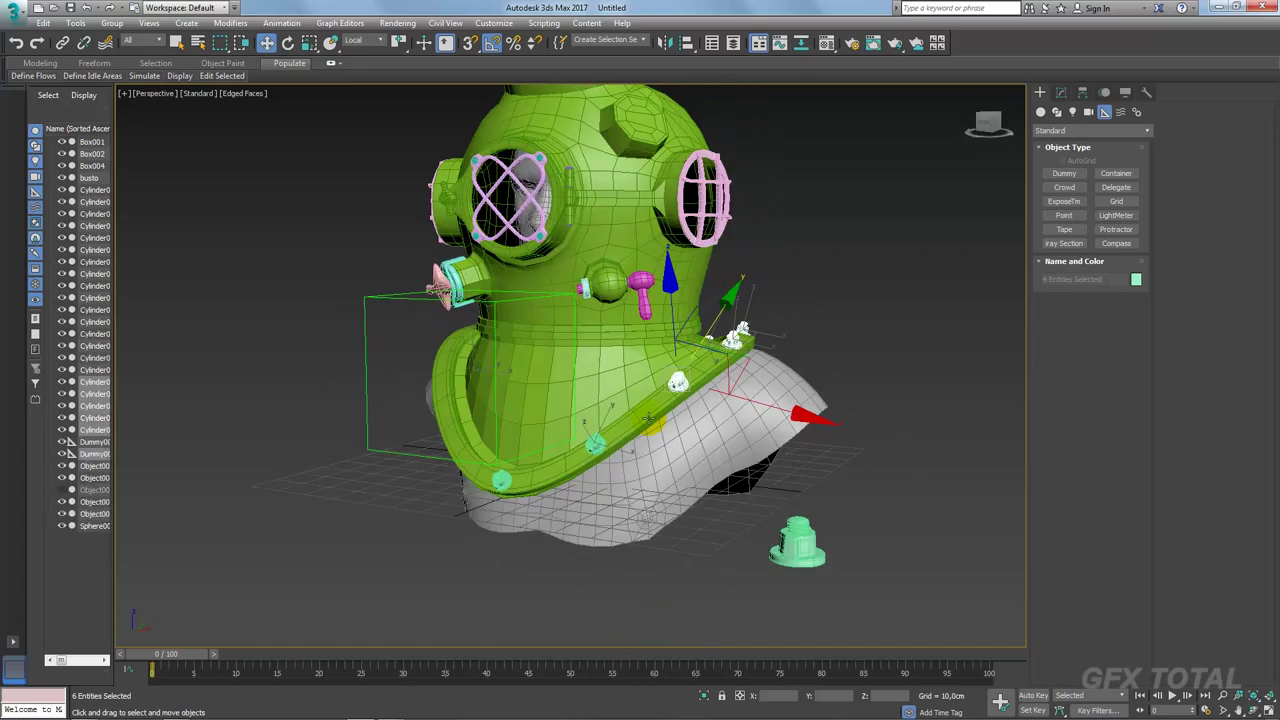
Step: Isolate the dummy and three collar bolts, then link the bolts to the Dummy box with Select and Link
click(62, 43)
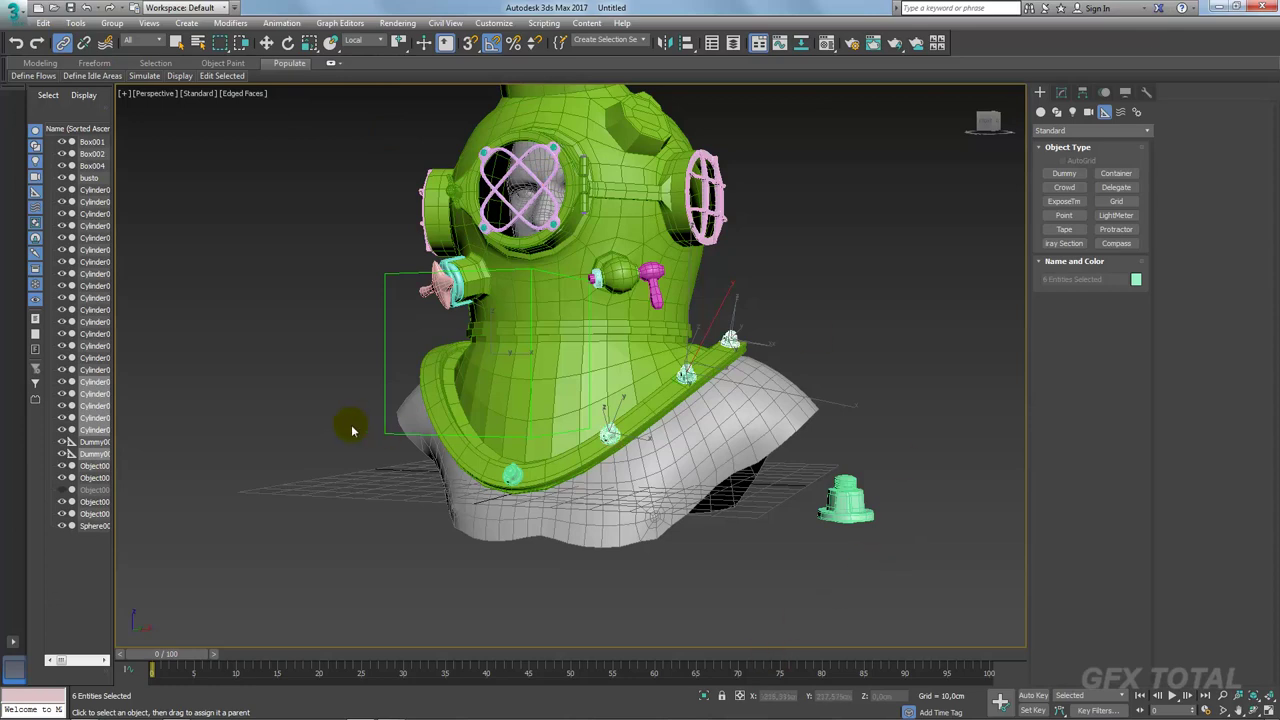
ctrl+click(378, 372)
click(705, 695)
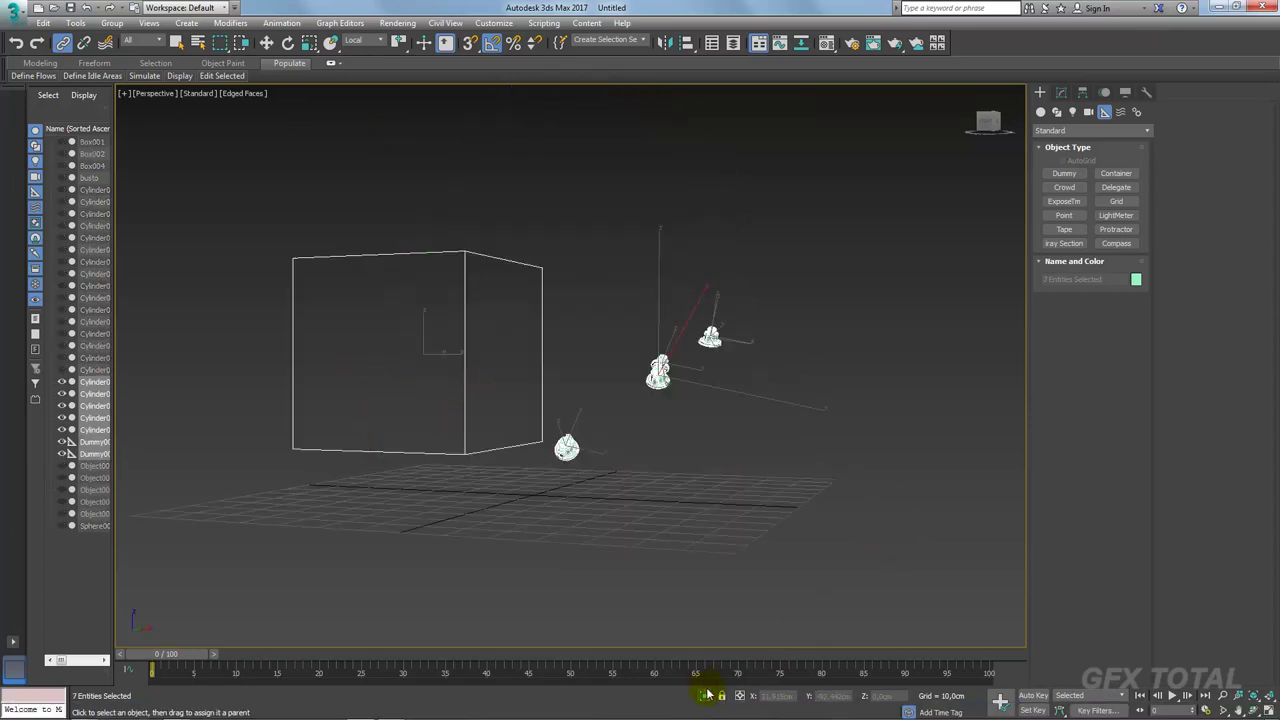
drag(357, 214, 572, 477)
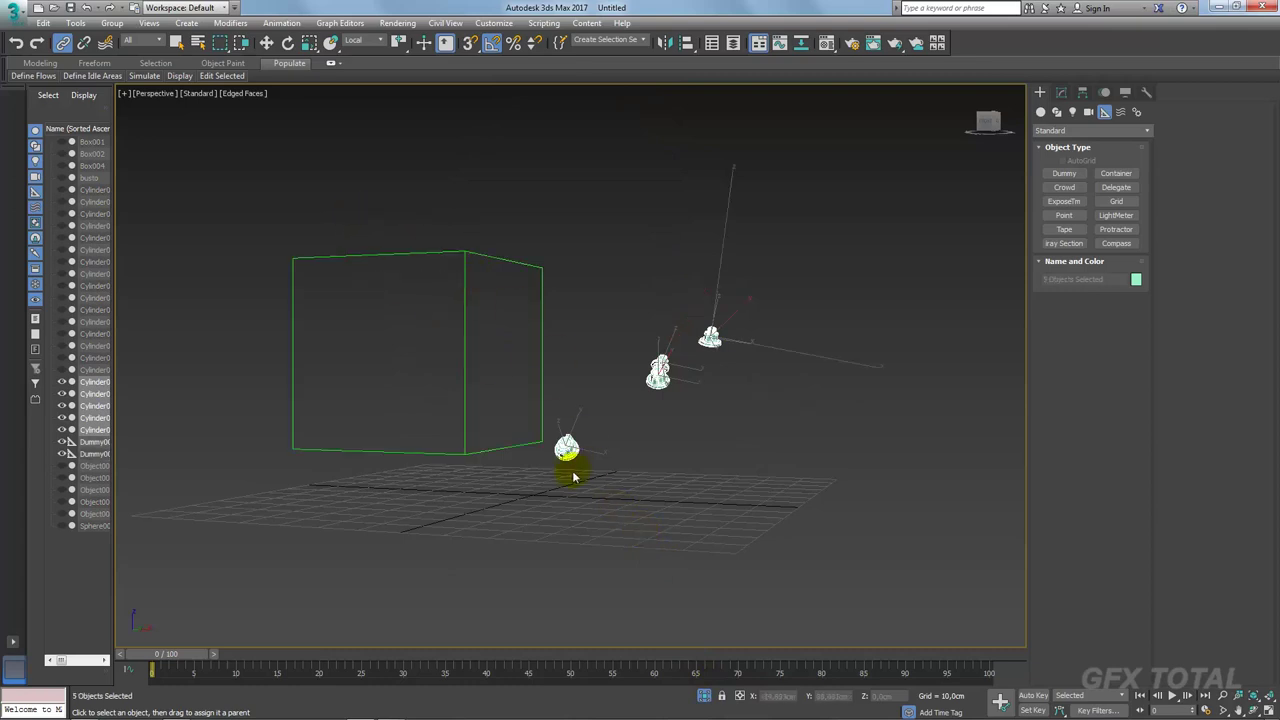
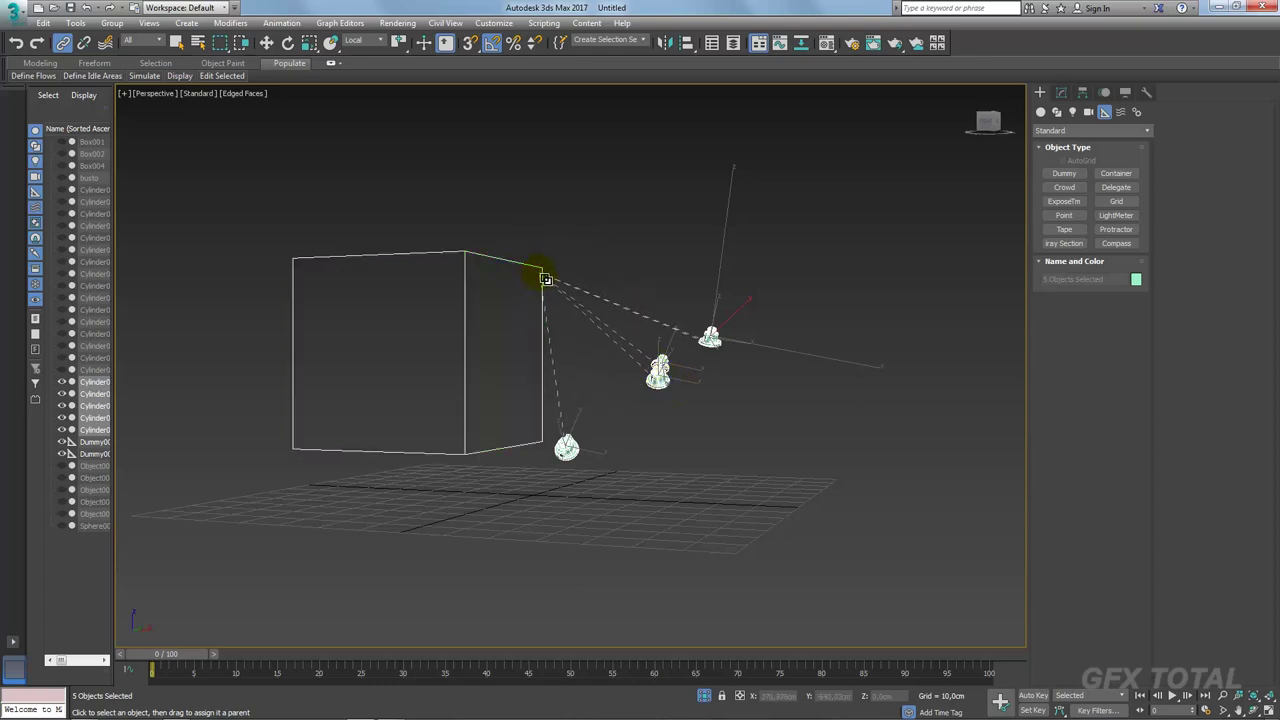
Step: Link the five bolt cylinders to Dummy002, mirror it on X with No Clone, then end isolation
drag(545, 279, 546, 280)
mouse_move(541, 284)
alt+middle_down()
mouse_move(640, 320)
mouse_move(765, 78)
alt+middle_up()
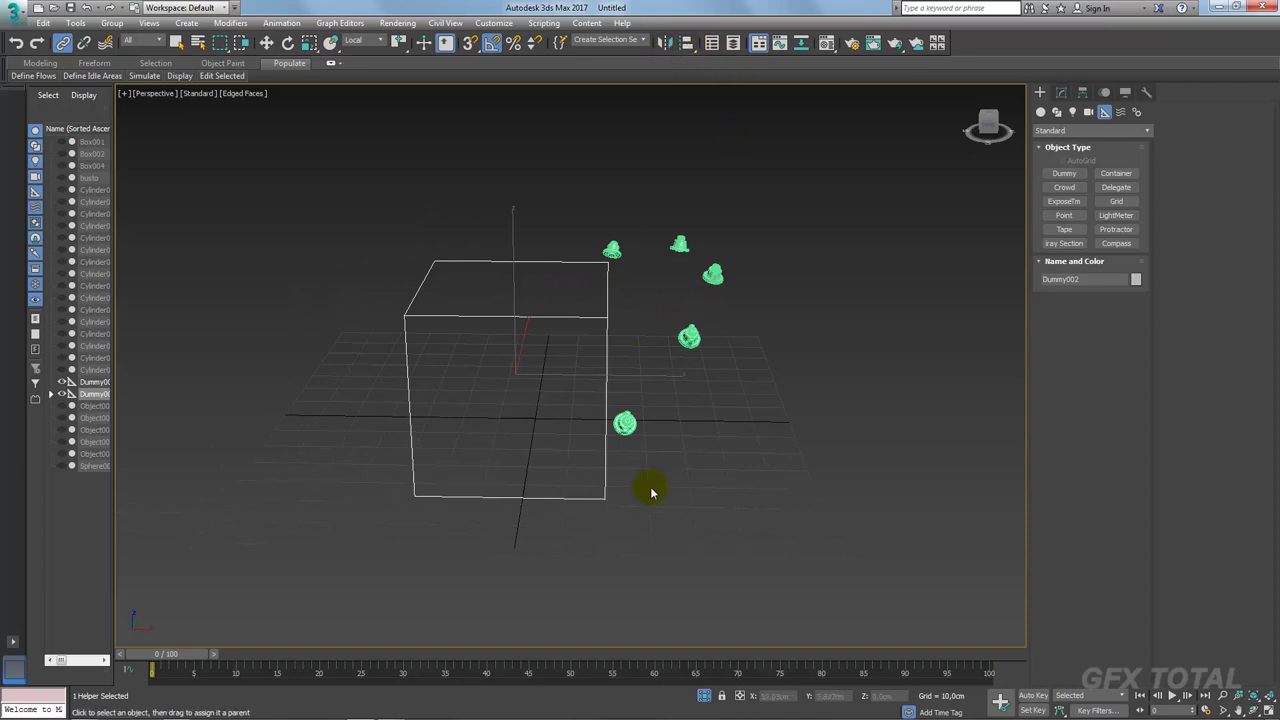
click(667, 42)
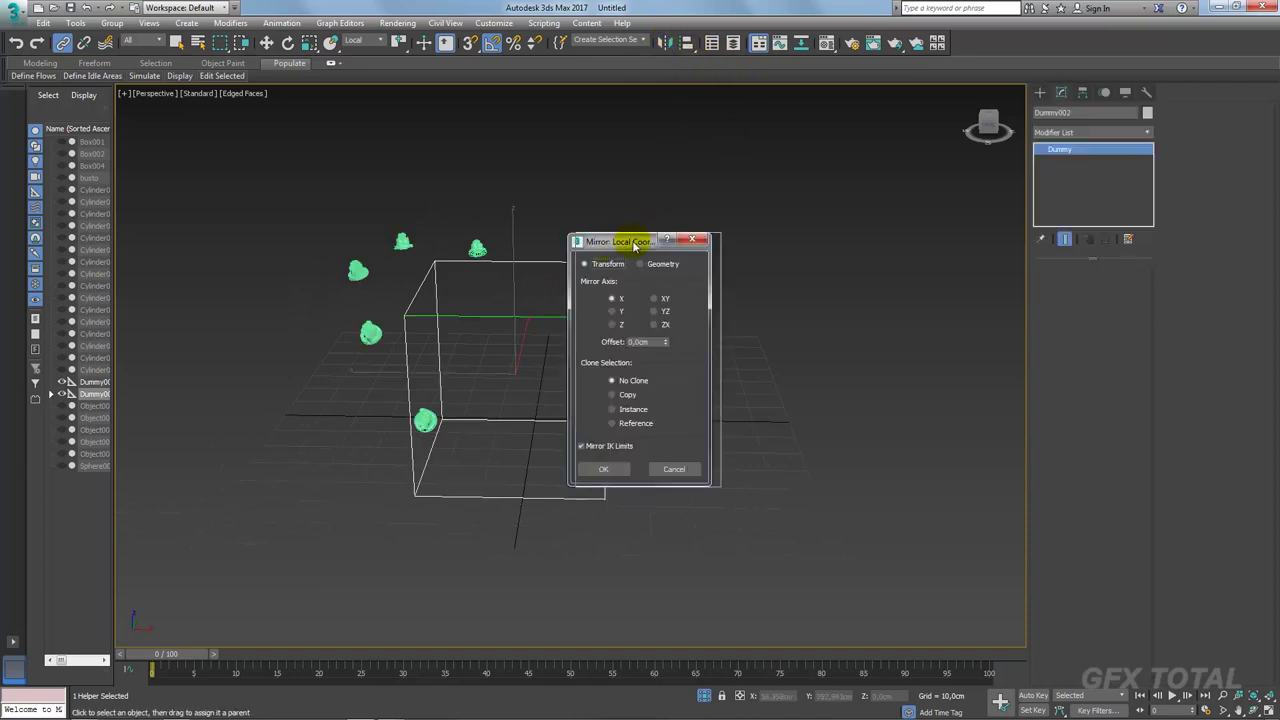
drag(634, 242, 840, 199)
click(811, 426)
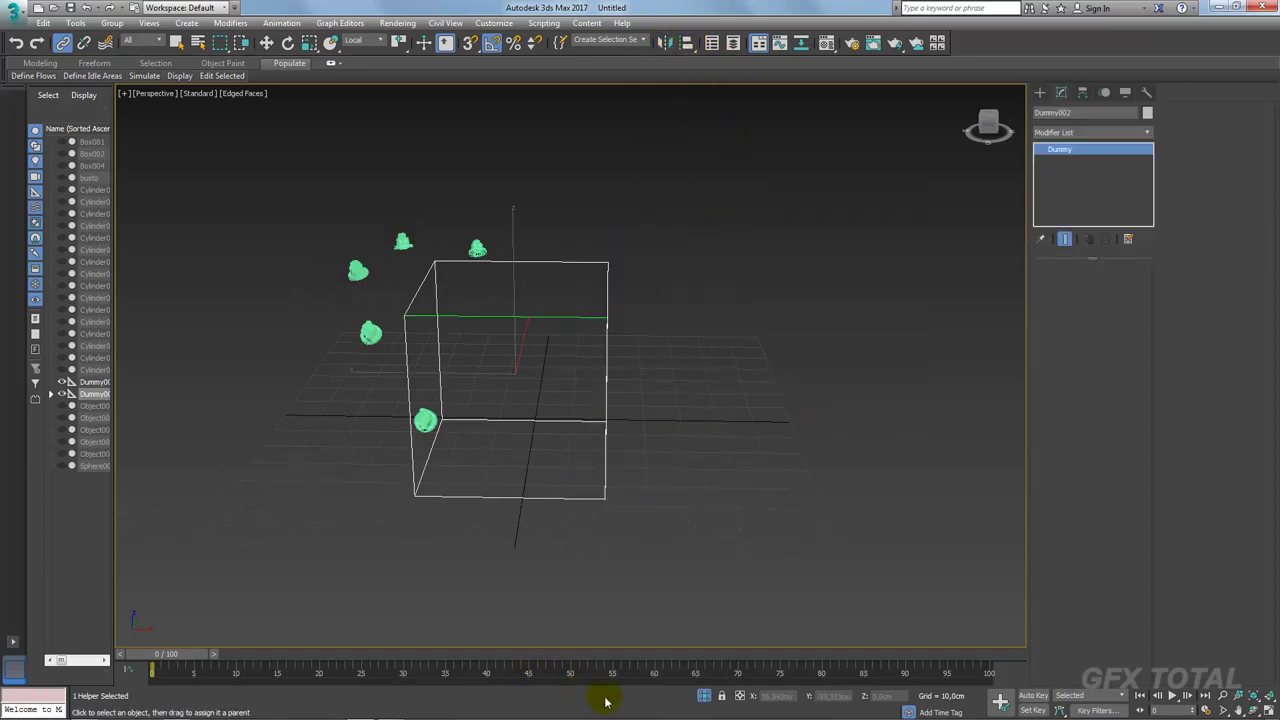
click(704, 696)
mouse_move(710, 489)
alt+middle_down()
mouse_move(757, 500)
mouse_move(571, 400)
mouse_move(623, 362)
alt+middle_up()
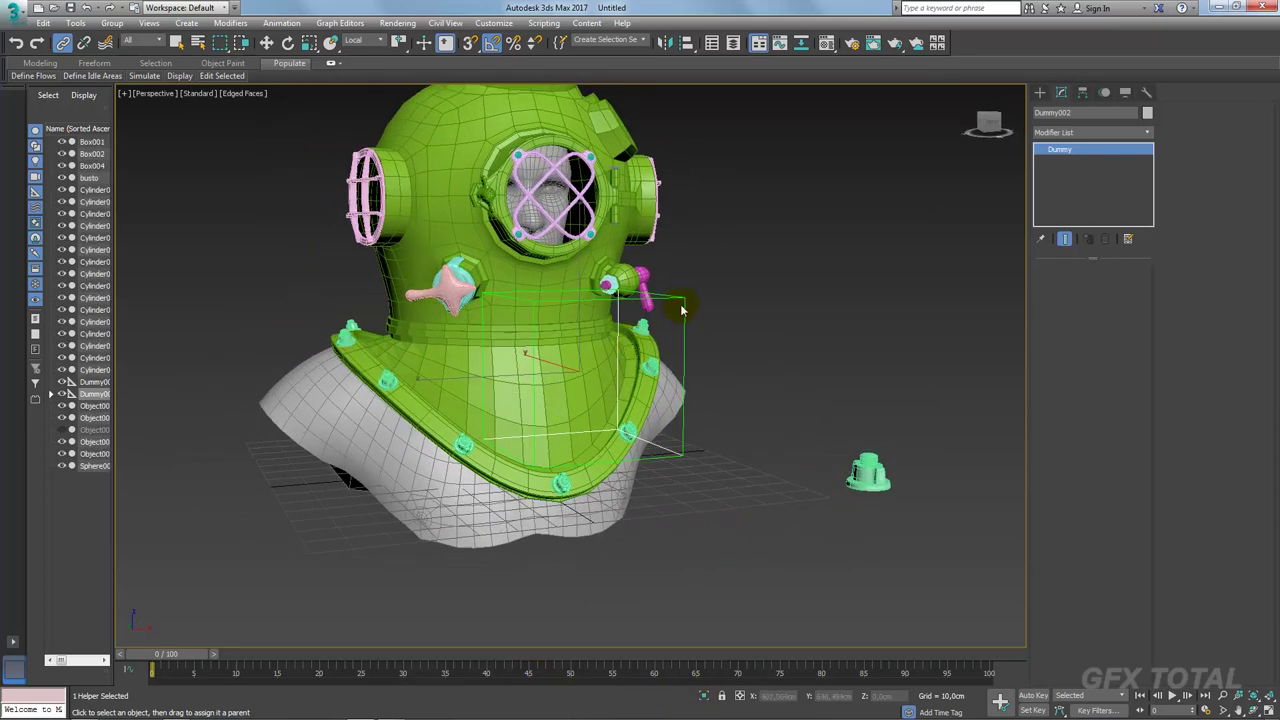
Step: Delete the dummy helper from the scene
right_click(682, 311)
click(700, 318)
key(Delete)
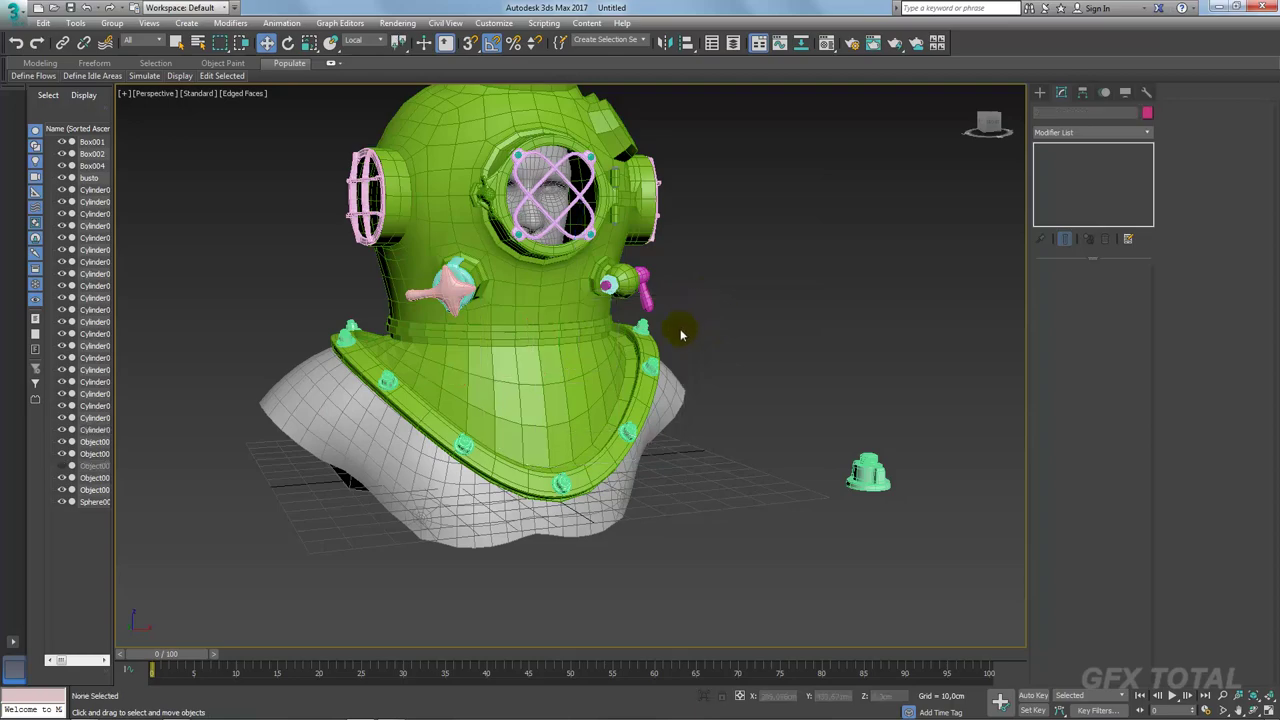
mouse_move(680, 330)
alt+middle_down()
mouse_move(668, 383)
mouse_move(709, 391)
mouse_move(586, 420)
mouse_move(621, 405)
mouse_move(745, 498)
mouse_move(691, 491)
mouse_move(829, 506)
mouse_move(706, 506)
mouse_move(538, 422)
mouse_move(900, 590)
mouse_move(993, 527)
mouse_move(957, 454)
mouse_move(774, 350)
alt+middle_up()
Step: Copy the TurboSmooth modifier from the helmet dome Box001
click(774, 350)
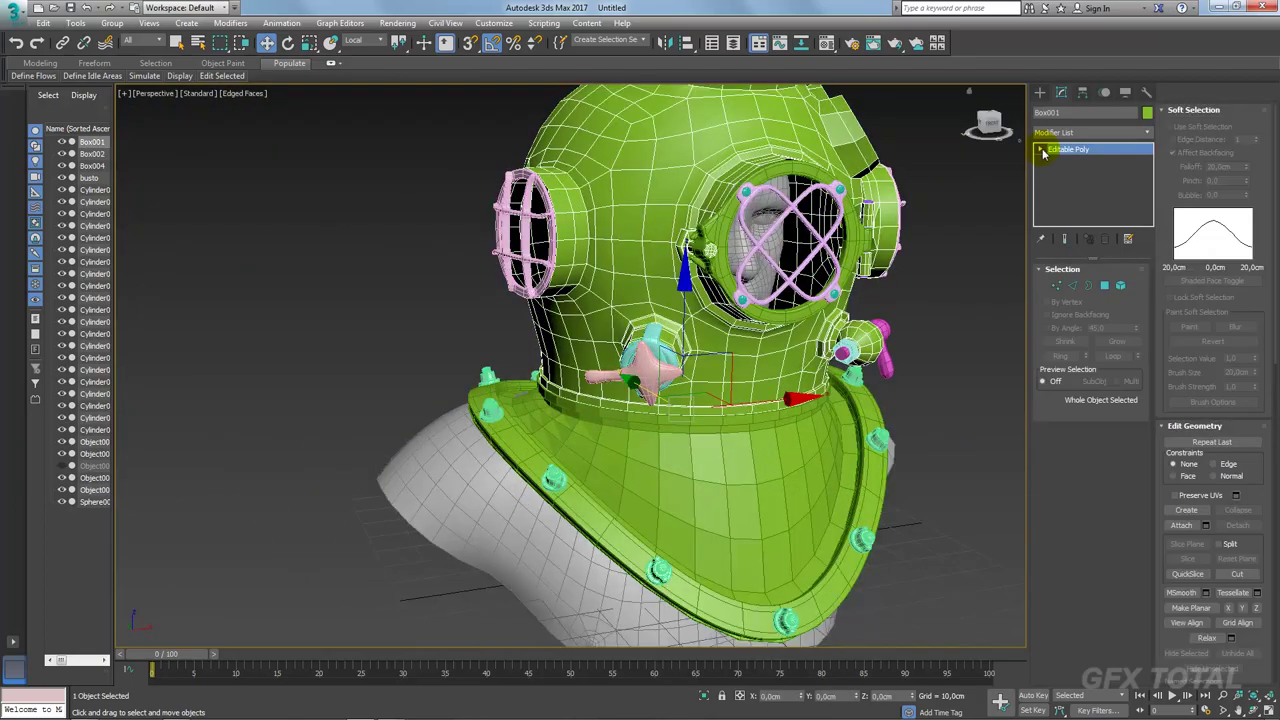
right_click(1062, 150)
click(1082, 149)
scroll(837, 351, up, 3)
scroll(837, 351, down, 3)
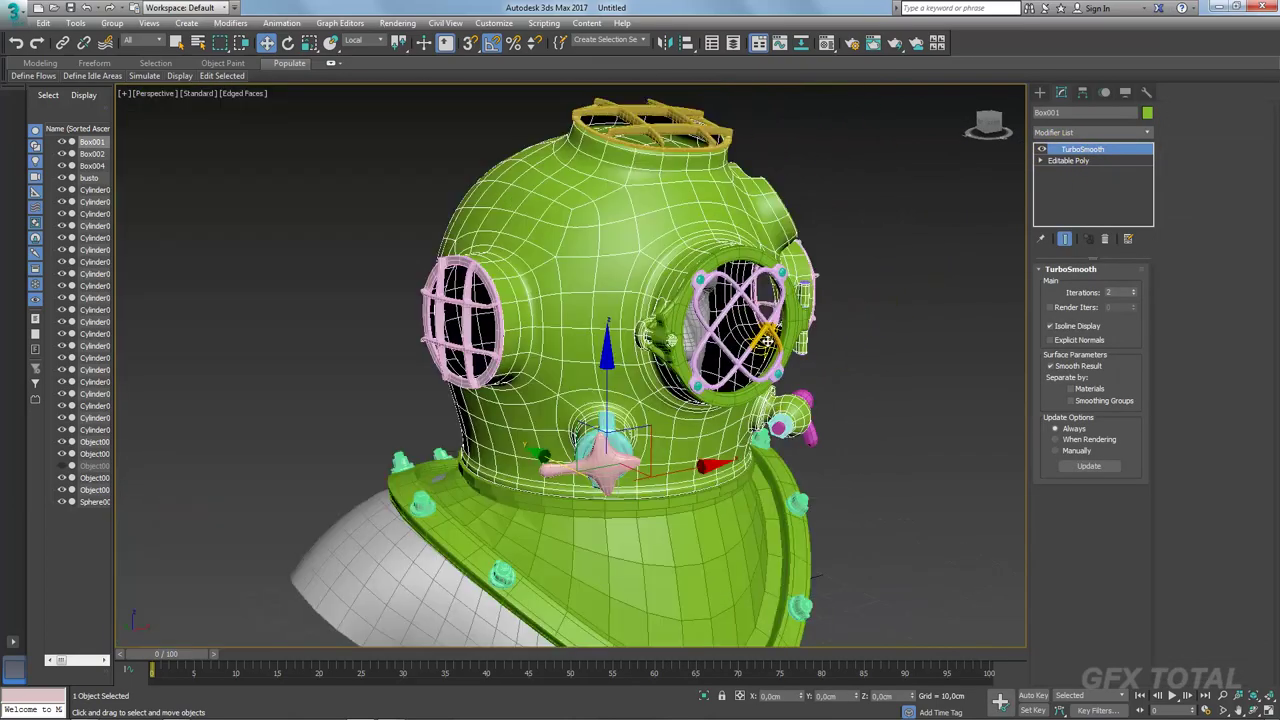
mouse_move(837, 351)
alt+middle_down()
mouse_move(650, 376)
mouse_move(553, 278)
alt+middle_up()
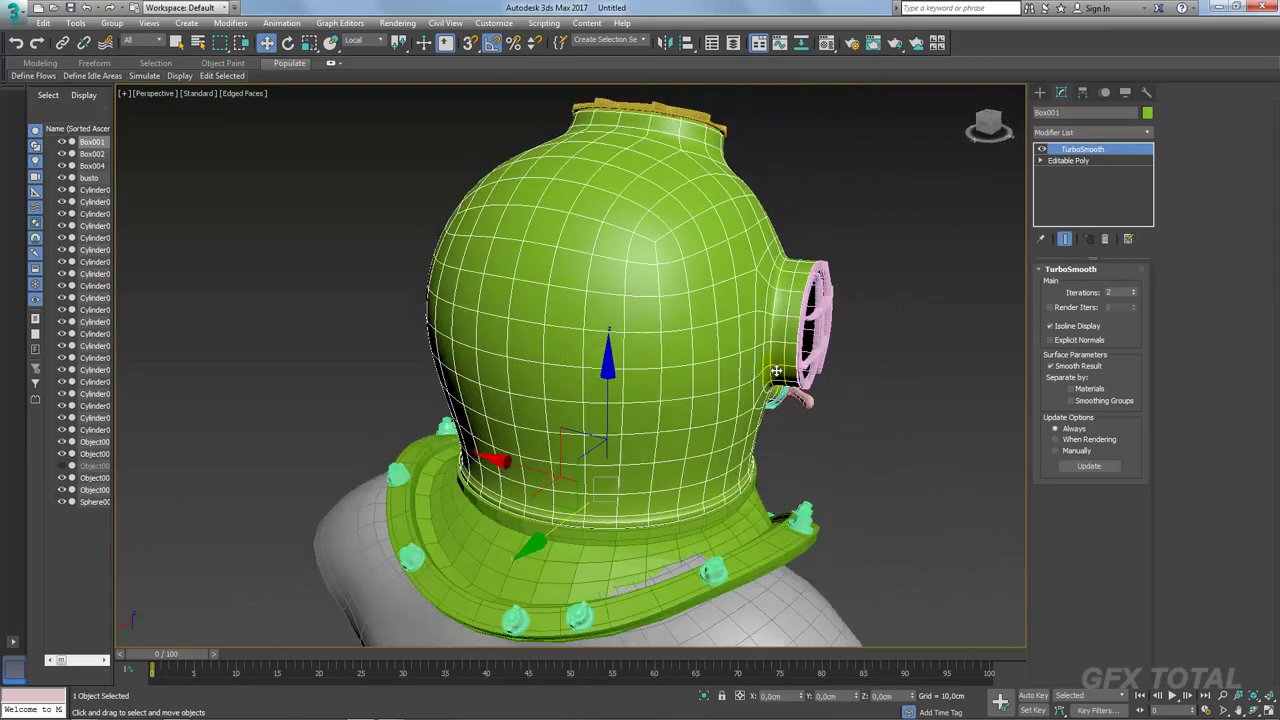
Step: After checking the reference photo, paste TurboSmooth onto the collar Object006
key(alt+Tab)
scroll(668, 289, down, 2)
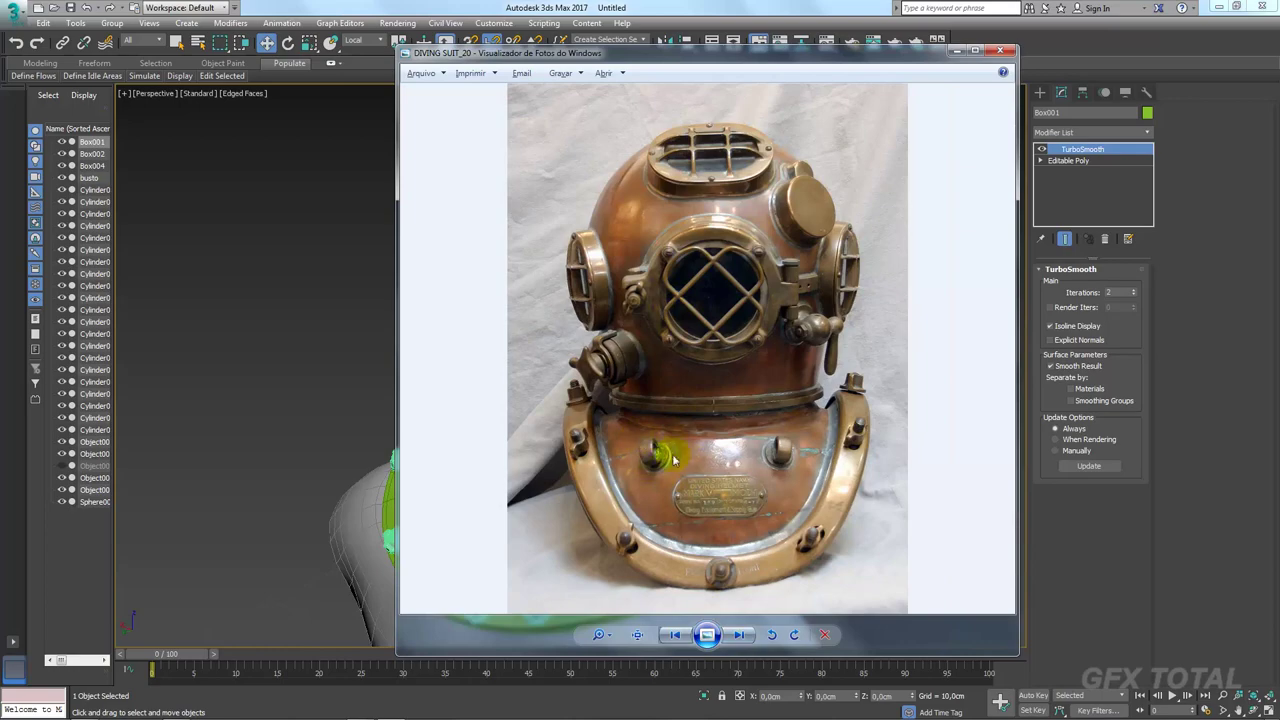
key(alt+Tab)
mouse_move(783, 459)
alt+middle_down()
mouse_move(601, 449)
mouse_move(608, 540)
alt+middle_up()
click(608, 540)
right_click(1098, 150)
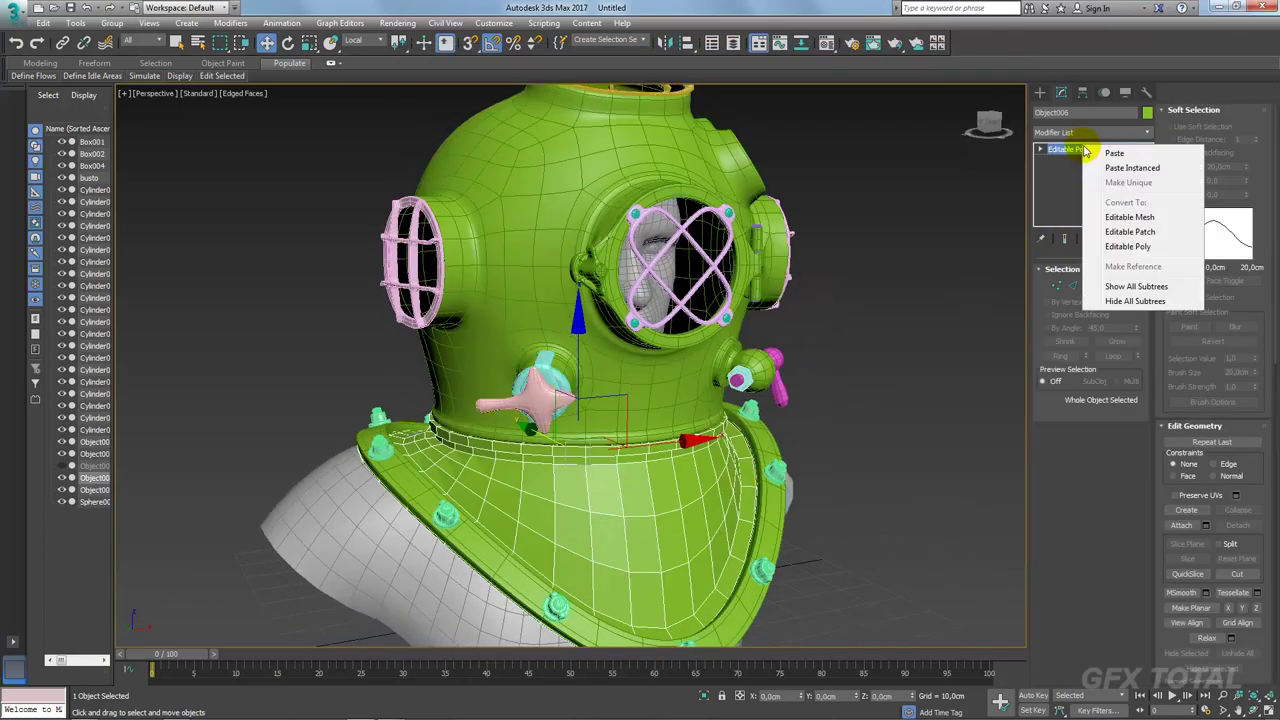
click(1115, 150)
Step: Drop to the collar's Editable Poly level and compare with the DIVING SUIT_20 photo
mouse_move(813, 460)
alt+middle_down()
mouse_move(650, 500)
mouse_move(600, 543)
mouse_move(530, 545)
alt+middle_up()
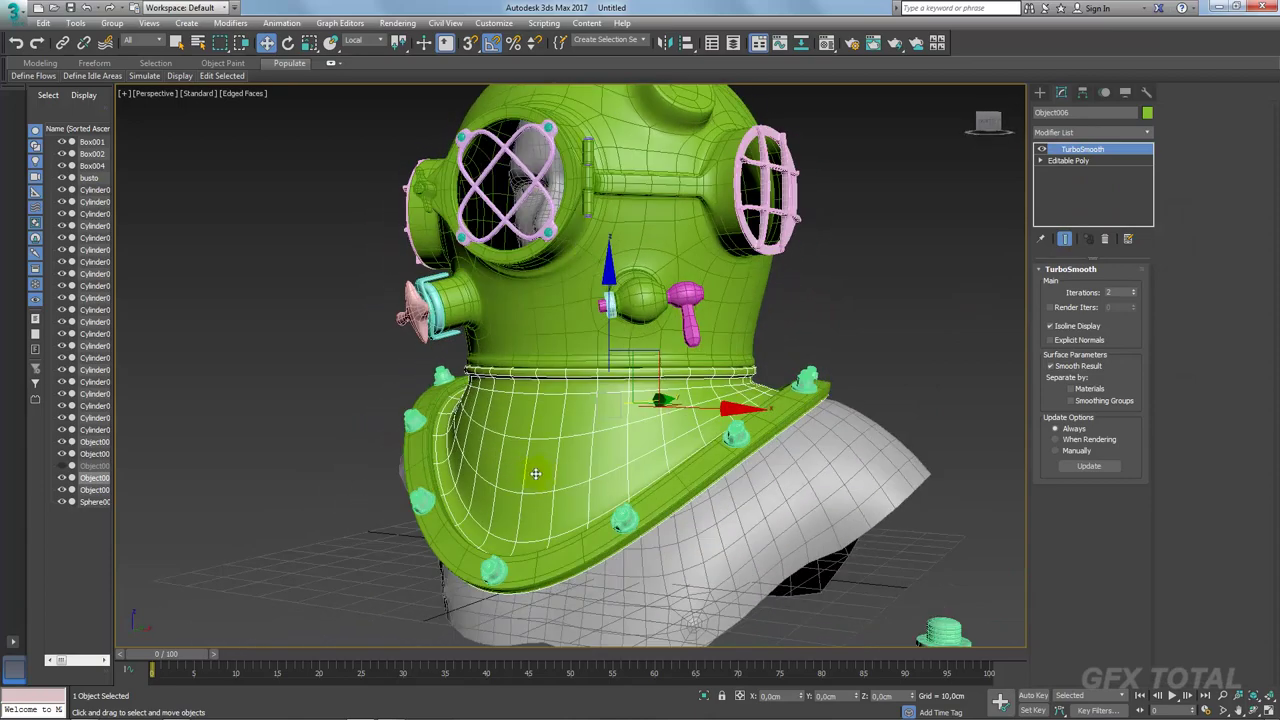
key(alt+Tab)
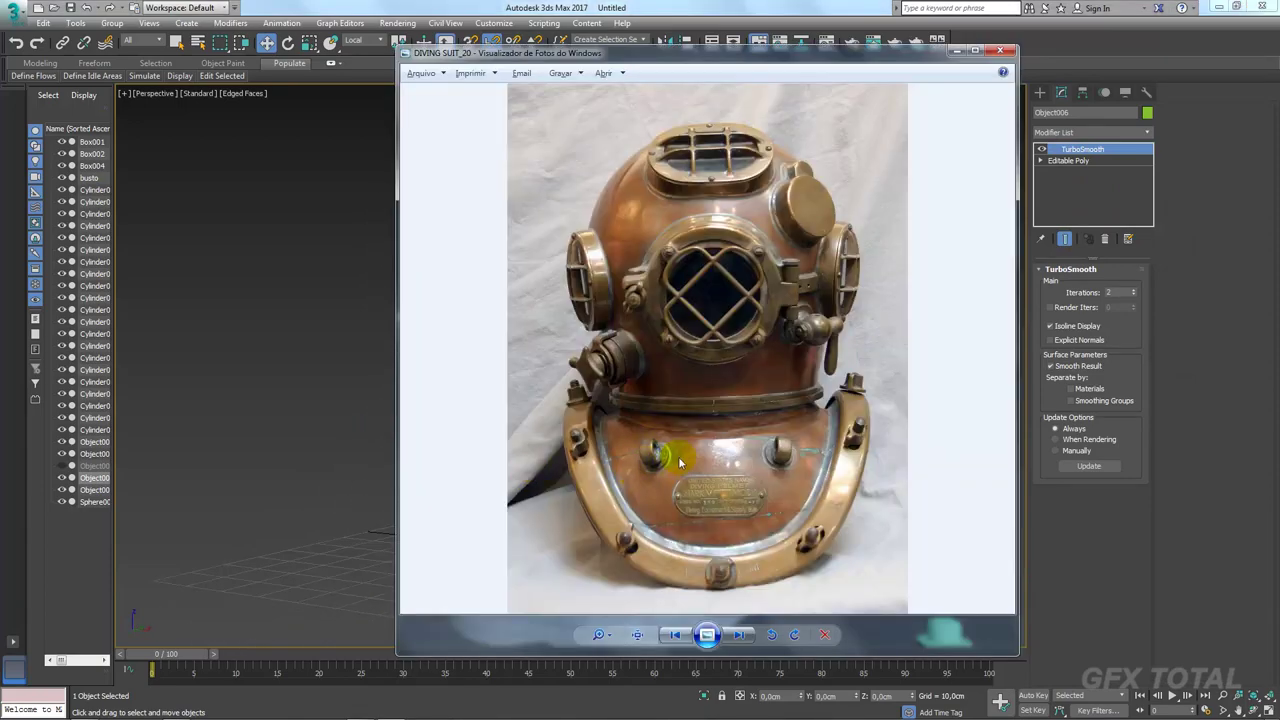
key(alt+Tab)
key(alt+Tab)
key(alt+Tab)
scroll(620, 460, up, 3)
scroll(600, 450, up, 3)
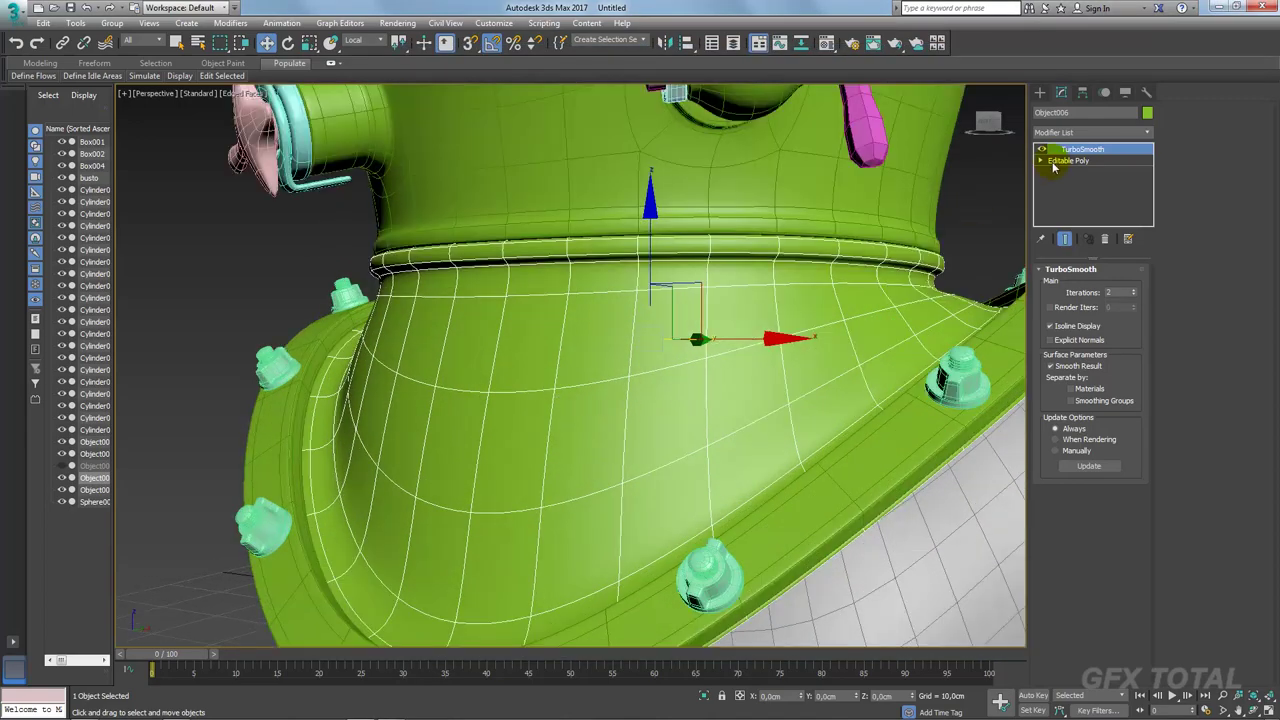
click(1068, 160)
alt+middle_drag(849, 270, 581, 436)
key(alt+Tab)
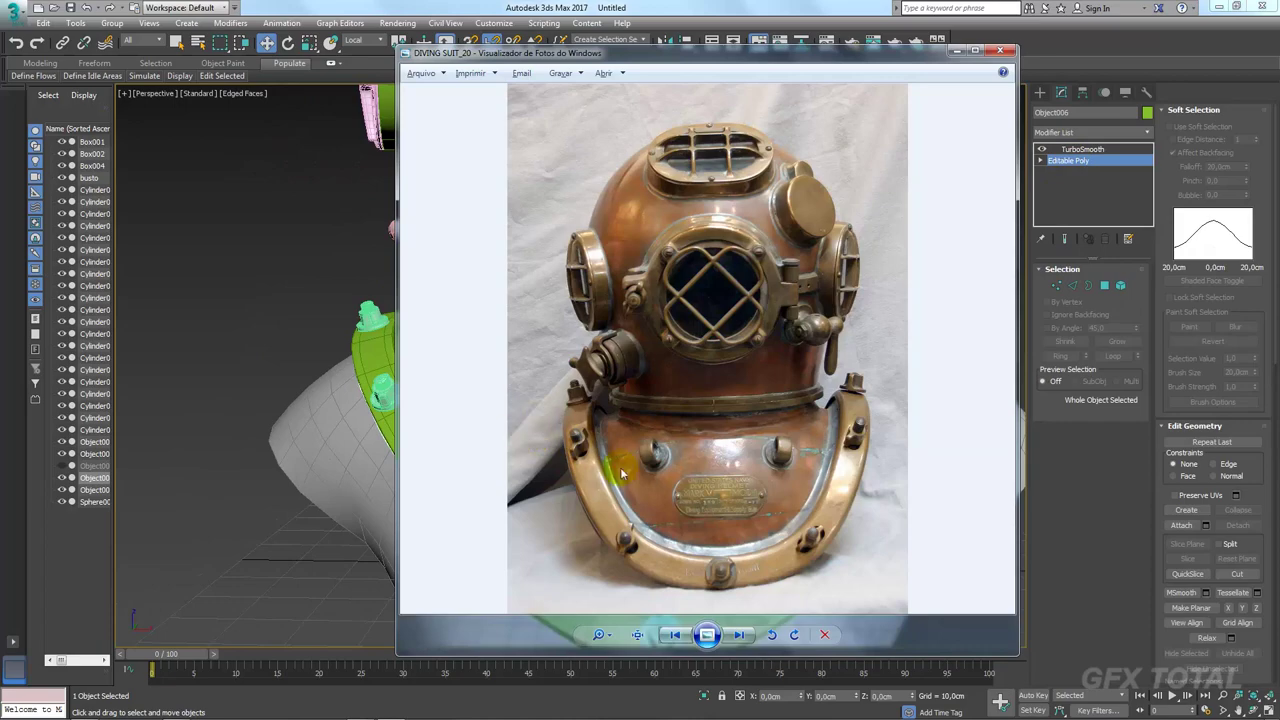
key(alt+Tab)
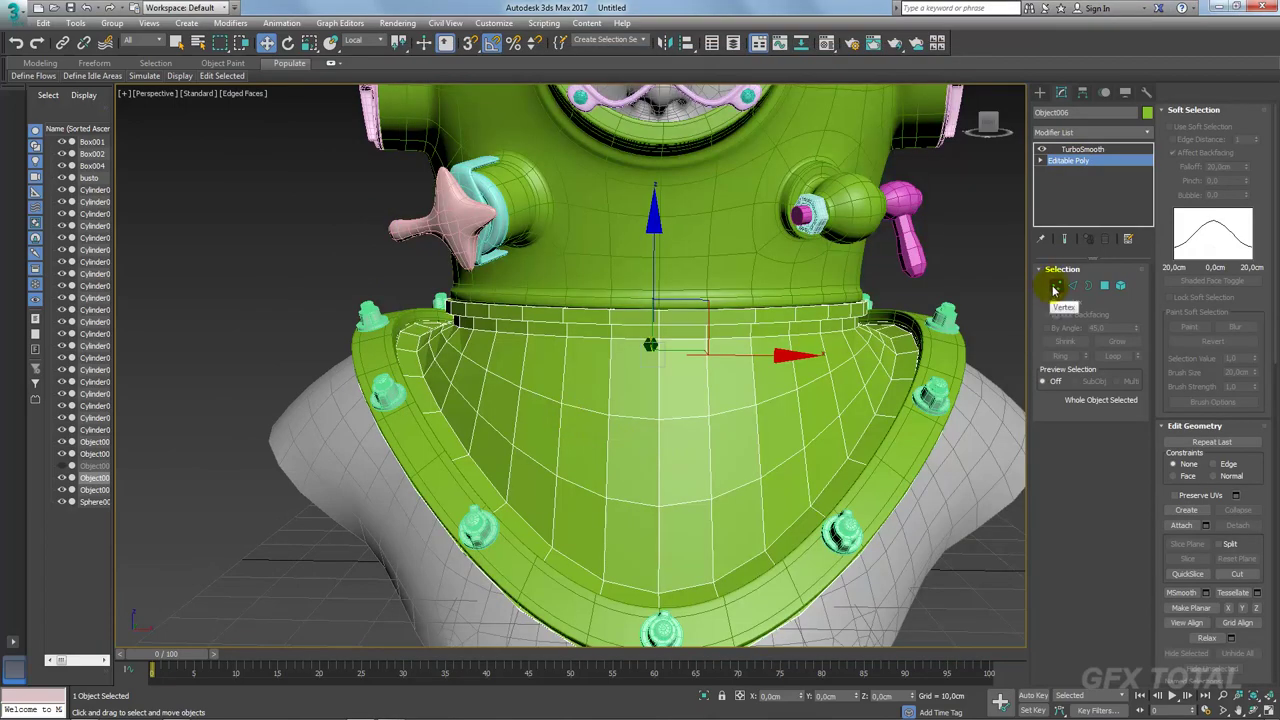
Step: Ring an edge and Connect one loop with slide -82 near the collar top
click(1055, 289)
mouse_move(640, 371)
alt+middle_down()
mouse_move(628, 383)
mouse_move(673, 380)
mouse_move(642, 367)
alt+middle_up()
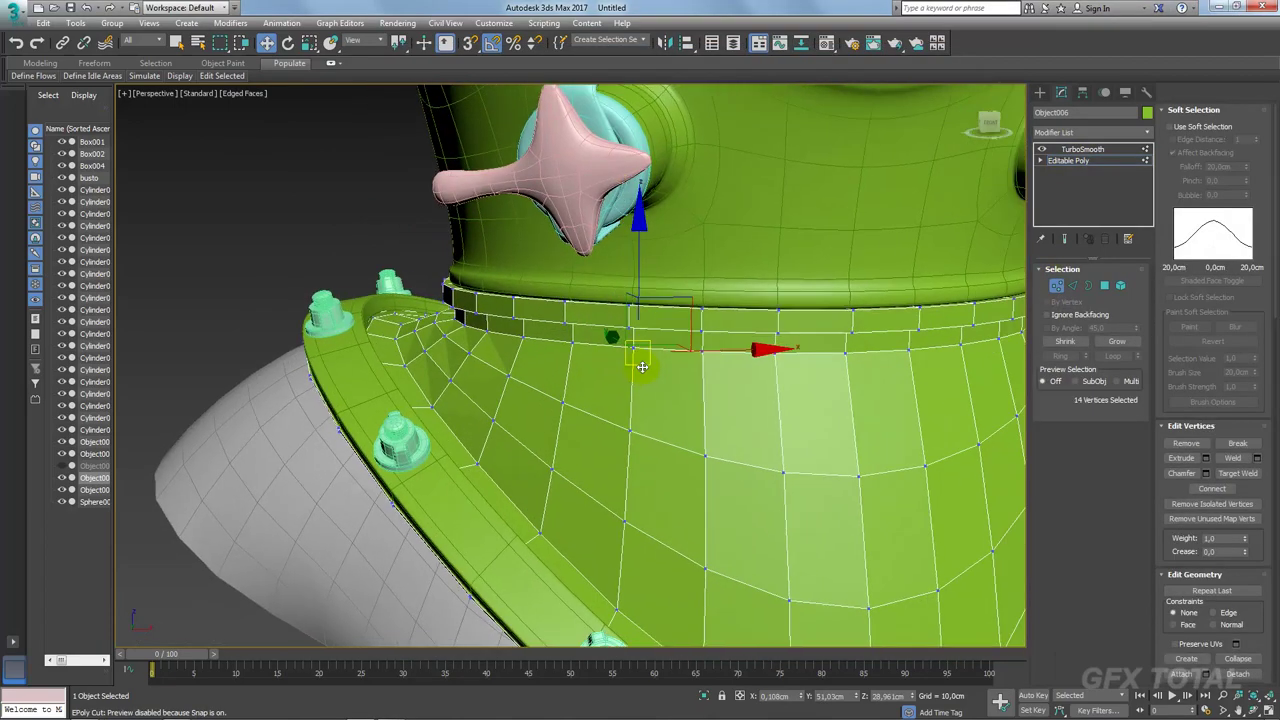
click(1074, 288)
click(855, 382)
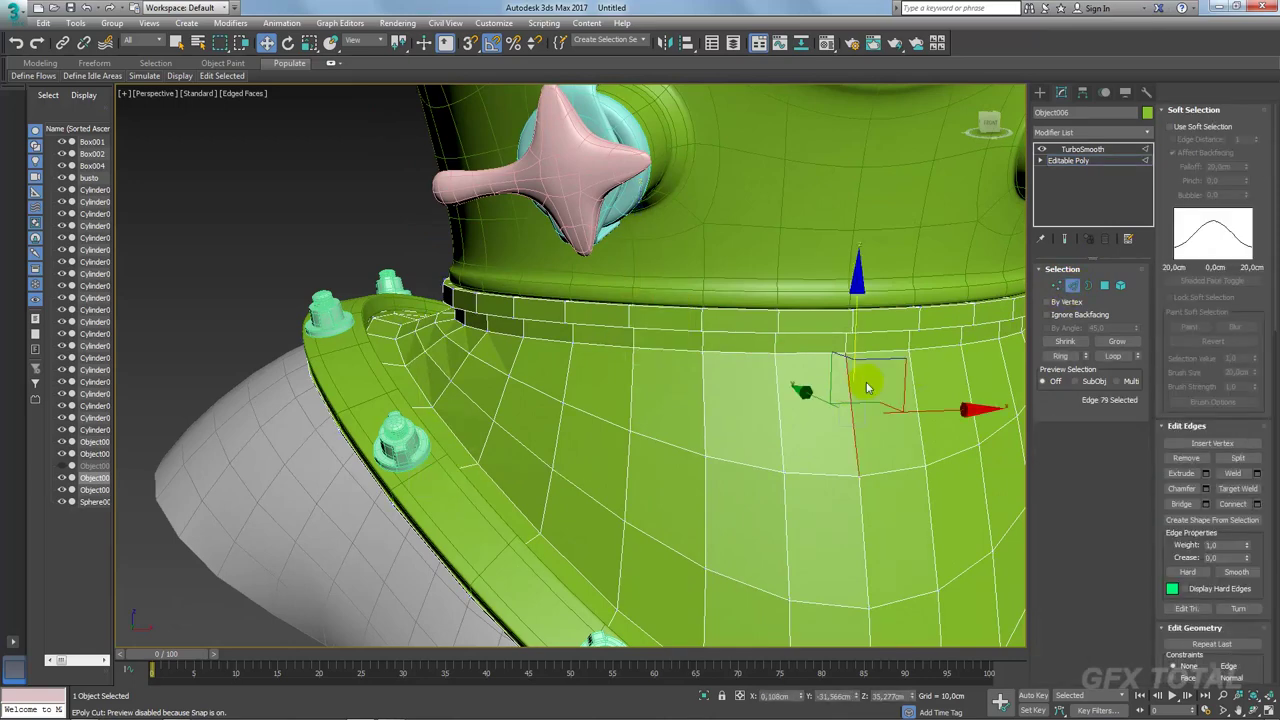
click(1061, 356)
click(1256, 504)
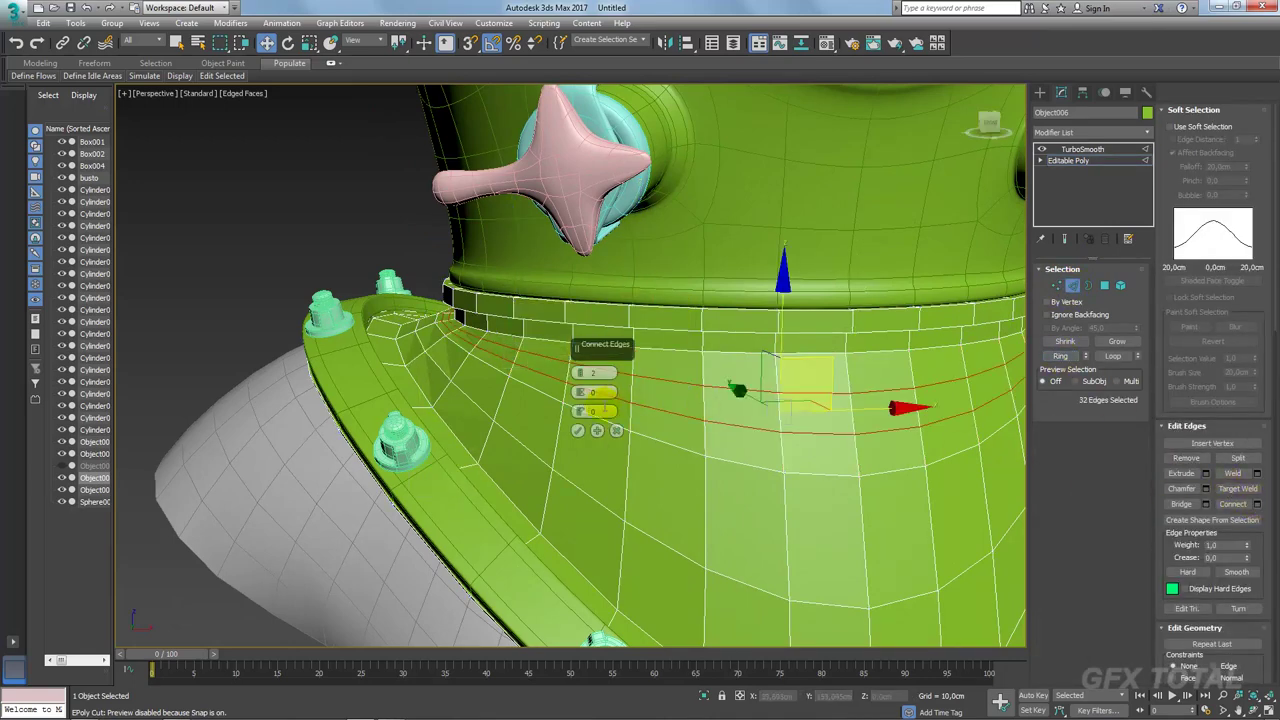
mouse_move(579, 372)
mouse_down()
mouse_move(622, 506)
mouse_move(628, 640)
mouse_up()
click(577, 432)
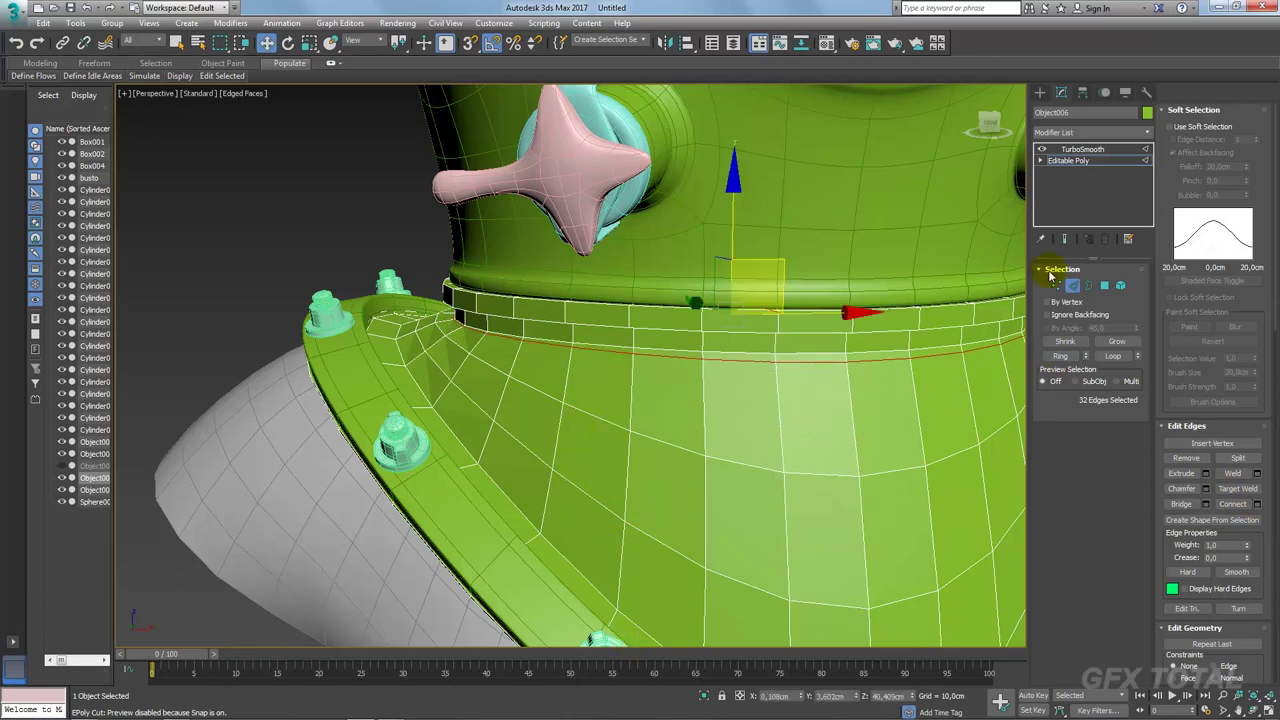
Step: In Vertex mode, select the centre vertex on the collar's front
click(1055, 286)
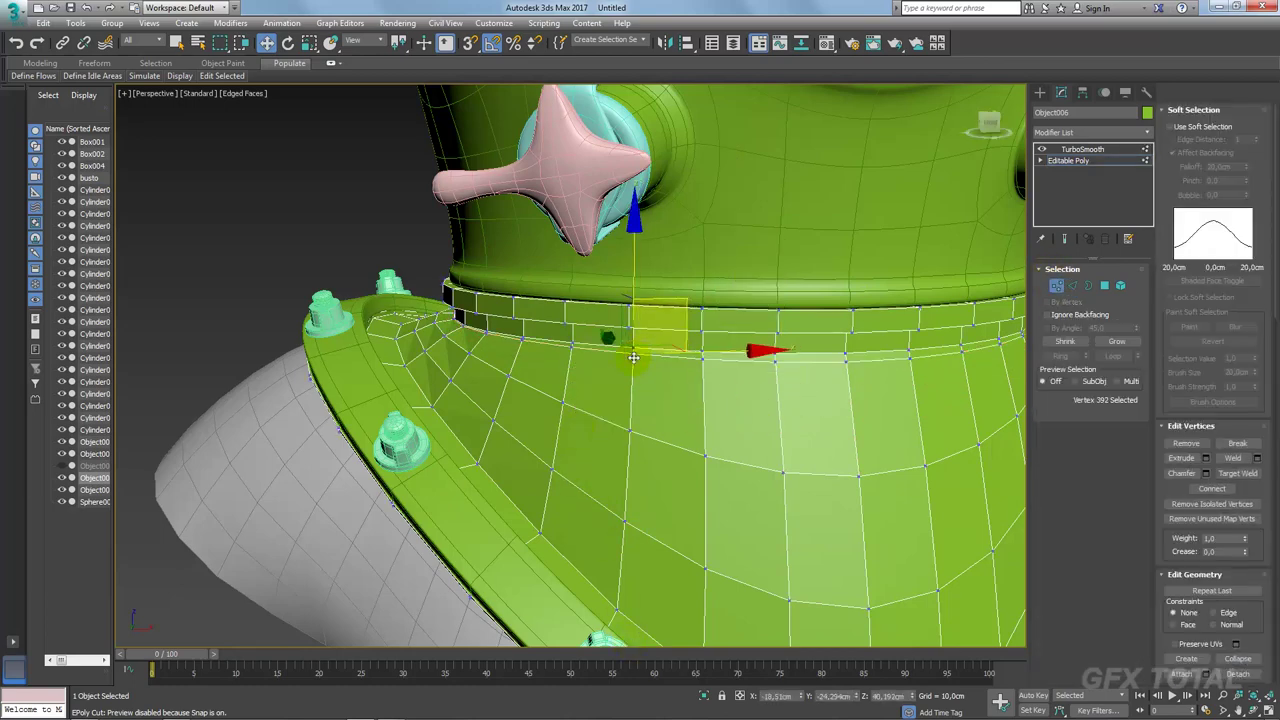
ctrl+click(707, 459)
ctrl+click(788, 597)
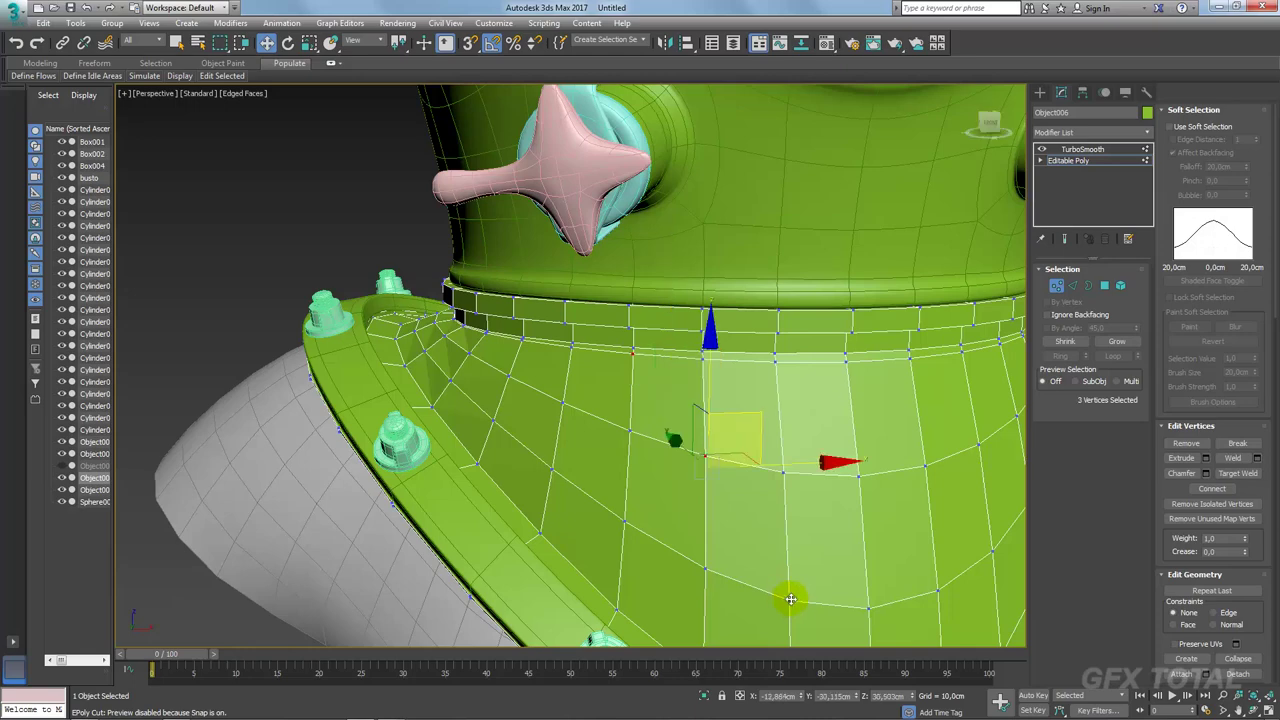
click(777, 364)
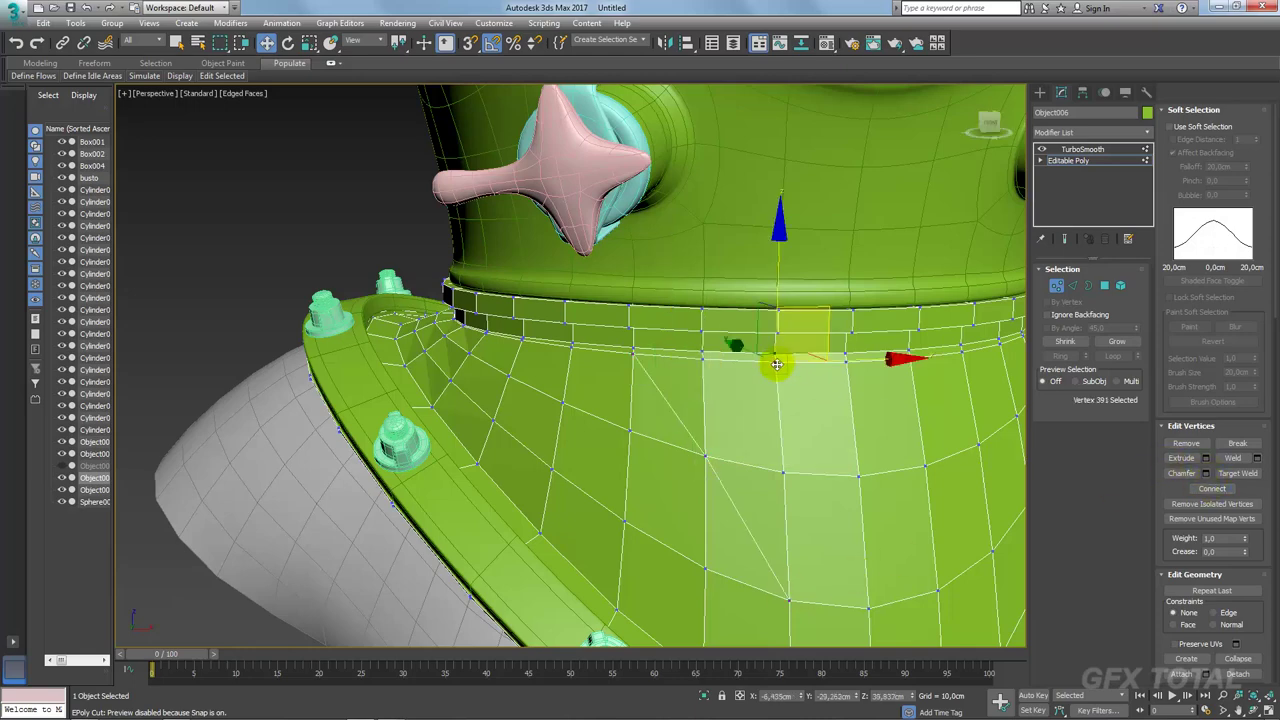
click(705, 460)
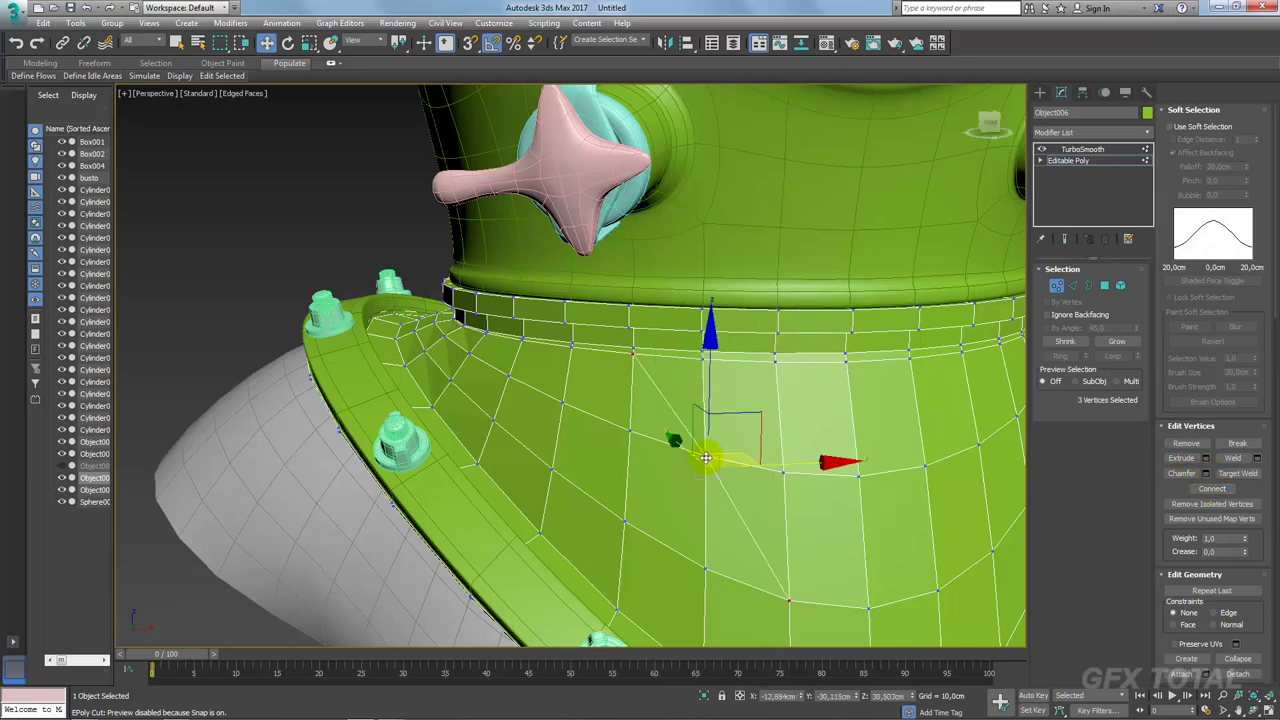
click(775, 363)
ctrl+click(705, 456)
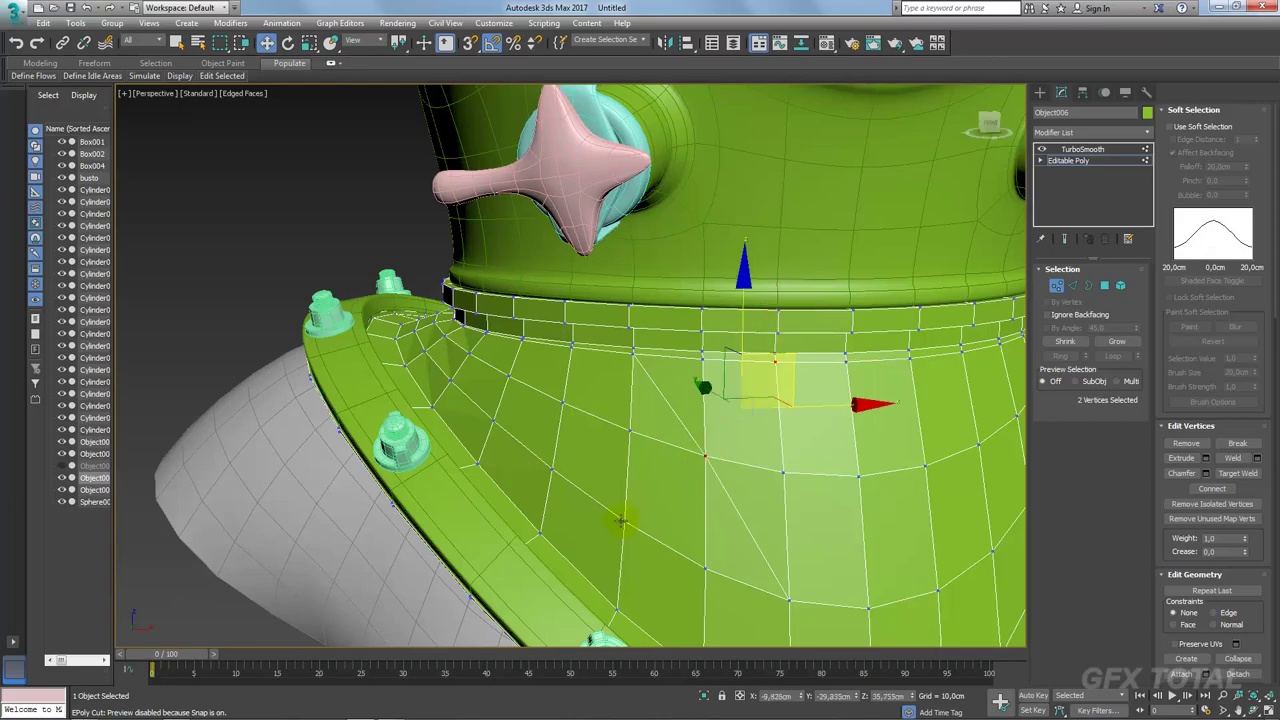
ctrl+click(620, 520)
click(700, 457)
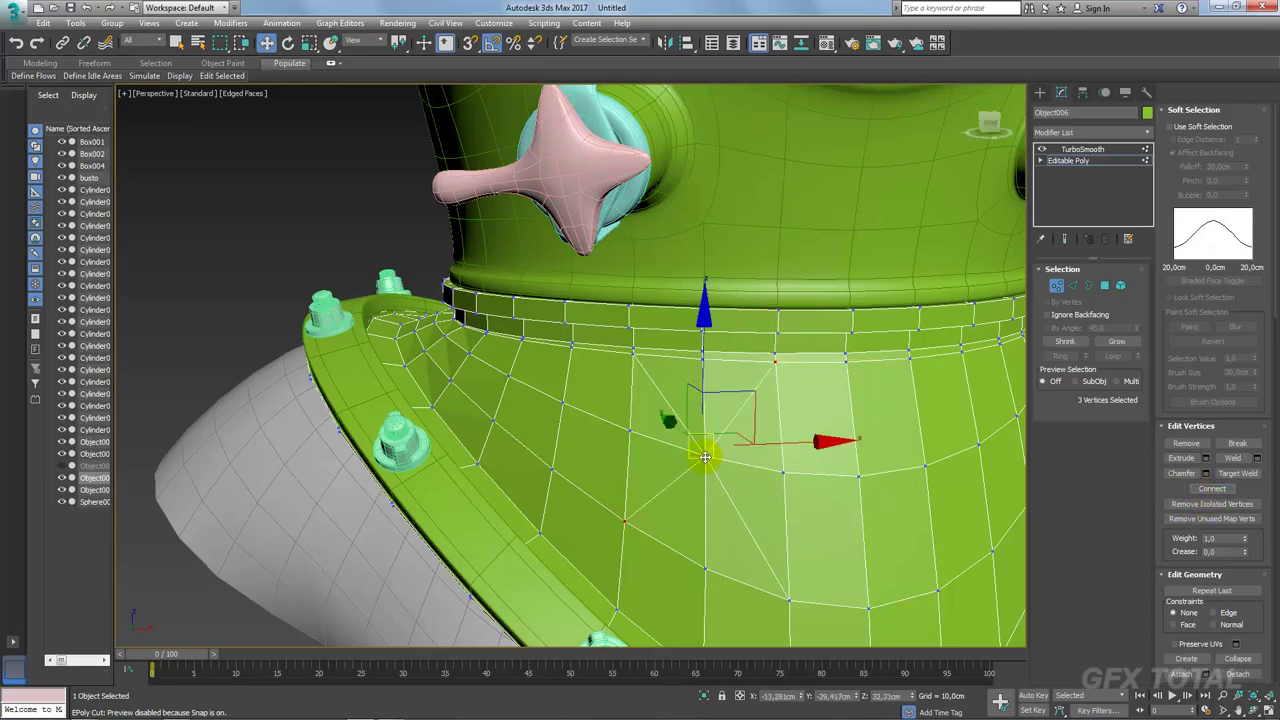
Step: Extrude that vertex with height 0 to form a small radial patch
mouse_move(700, 457)
alt+middle_down()
mouse_move(737, 466)
mouse_move(685, 423)
mouse_move(729, 445)
mouse_move(1027, 442)
alt+middle_up()
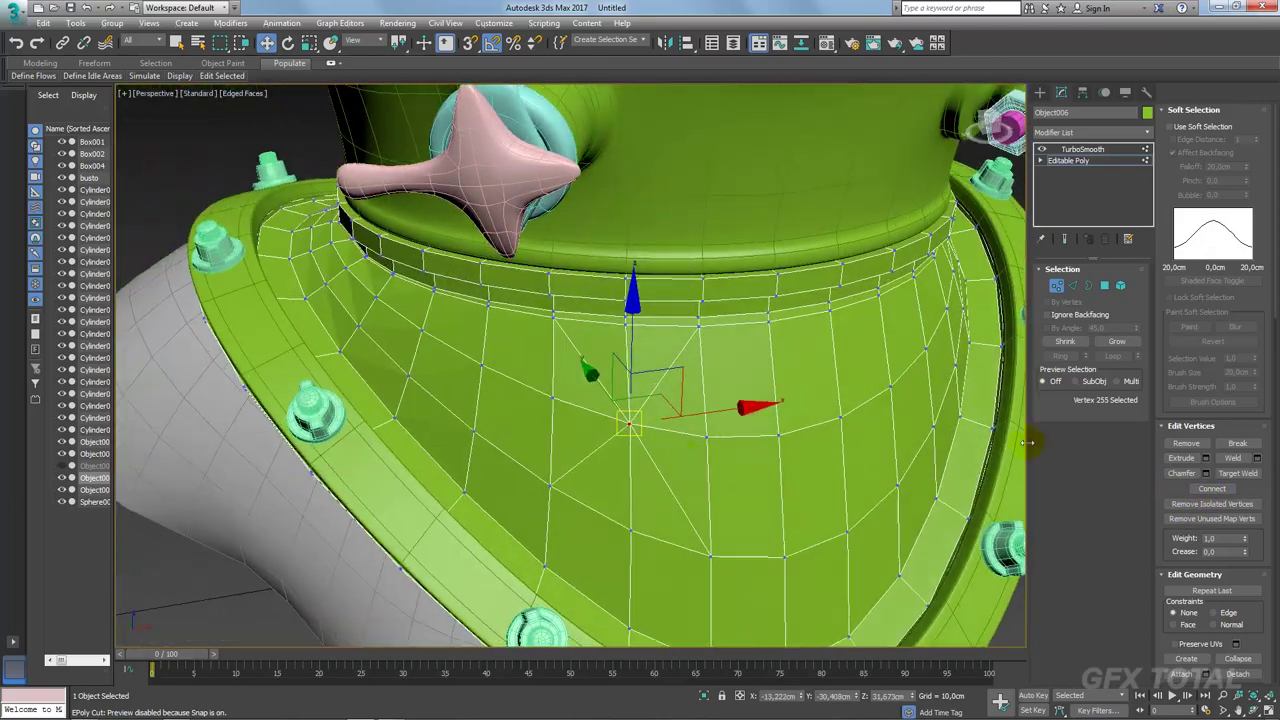
click(1207, 459)
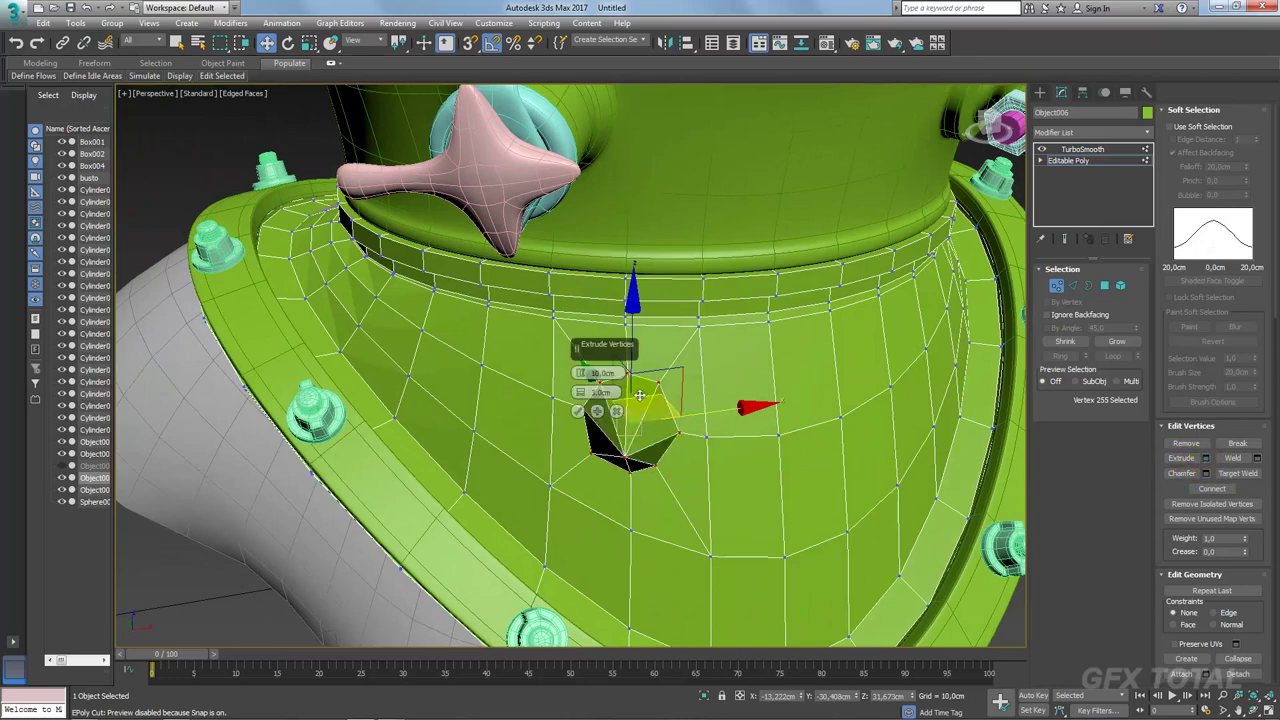
mouse_move(581, 381)
mouse_down()
mouse_move(580, 396)
mouse_move(590, 373)
mouse_up()
click(576, 411)
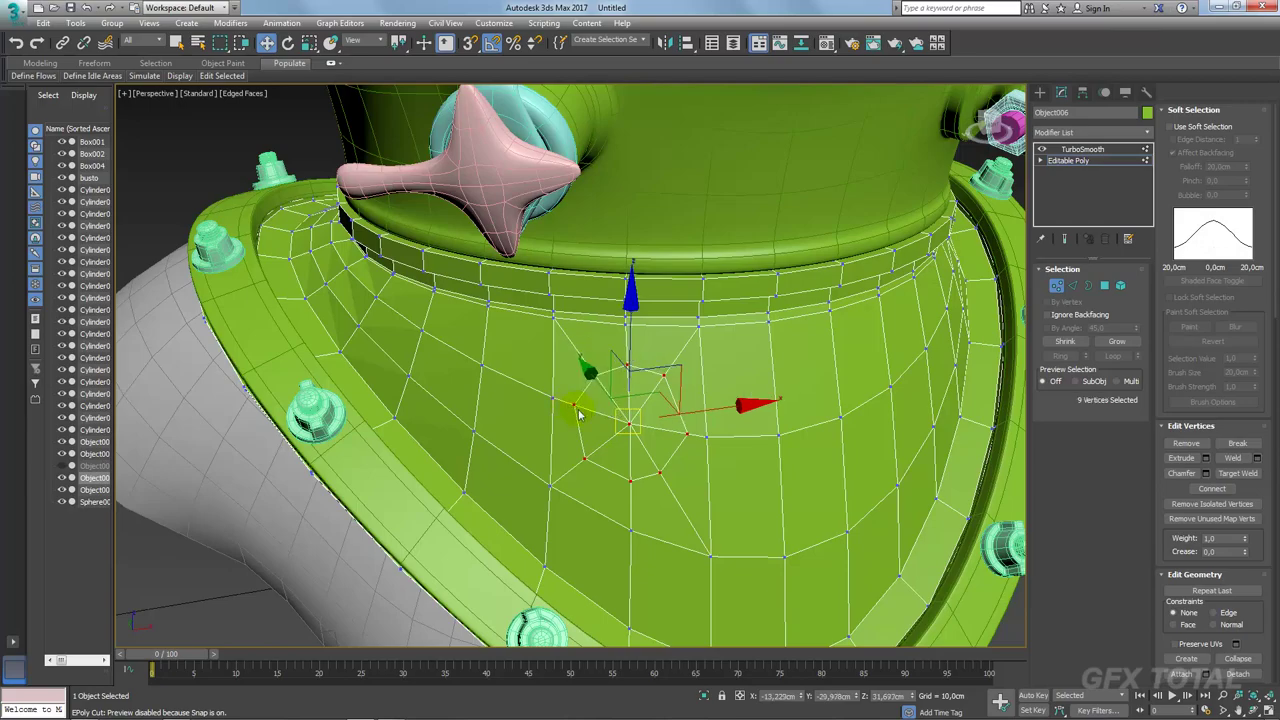
alt+middle_drag(576, 411, 657, 438)
Step: Exit vertex editing and pick Cylinder from Create > Standard Primitives
key(alt+Tab)
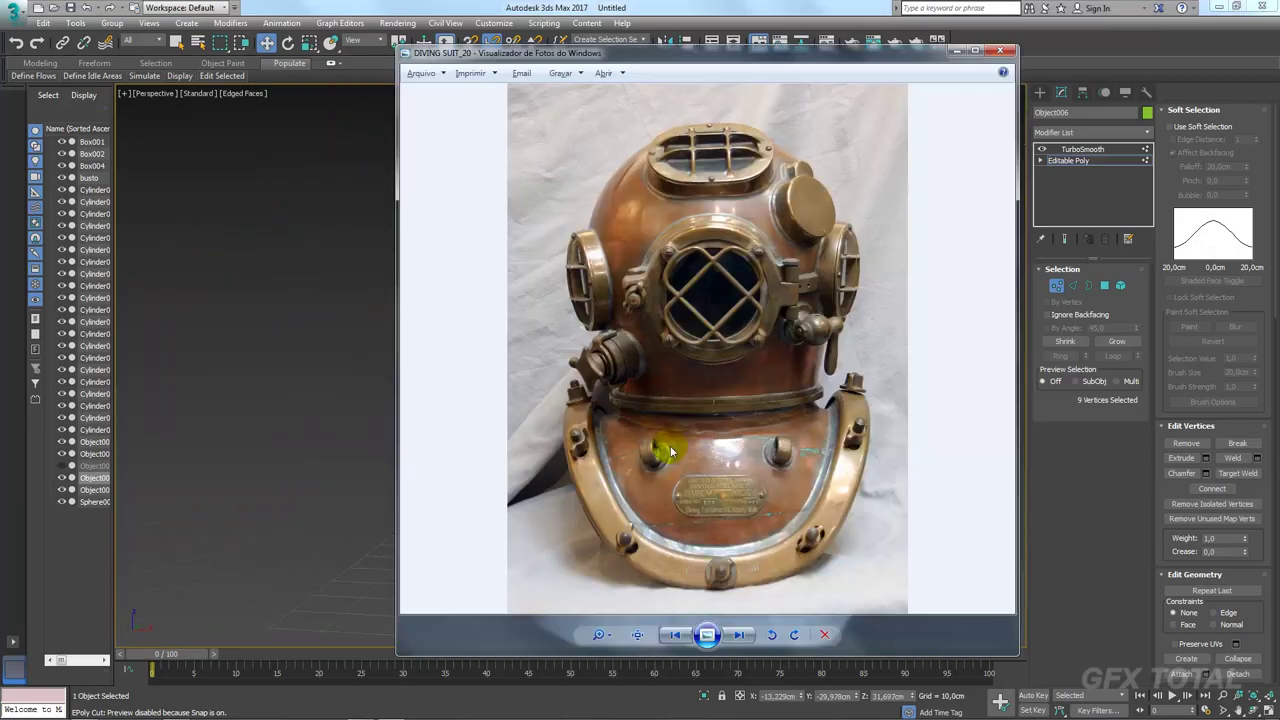
key(alt+Tab)
mouse_move(598, 425)
alt+middle_down()
mouse_move(720, 457)
mouse_move(762, 438)
alt+middle_up()
key(alt+Tab)
key(alt+Tab)
scroll(657, 443, up, 5)
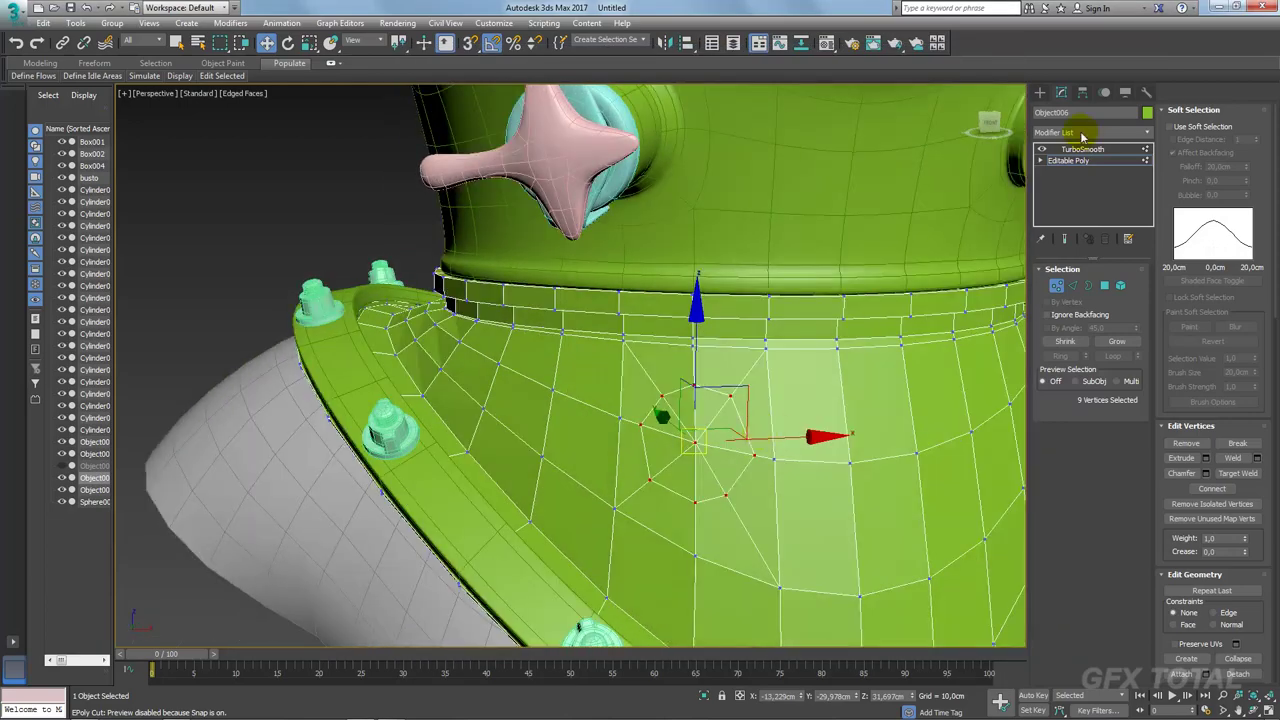
click(1040, 93)
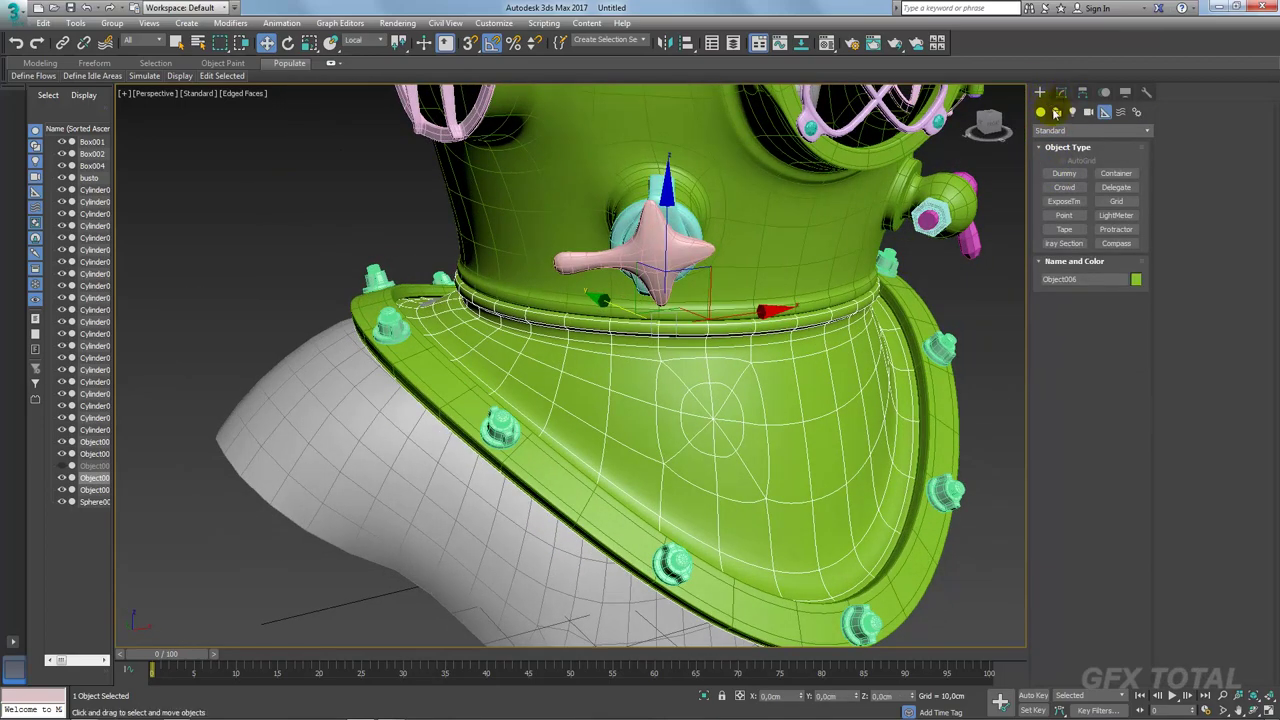
click(1041, 112)
click(1064, 201)
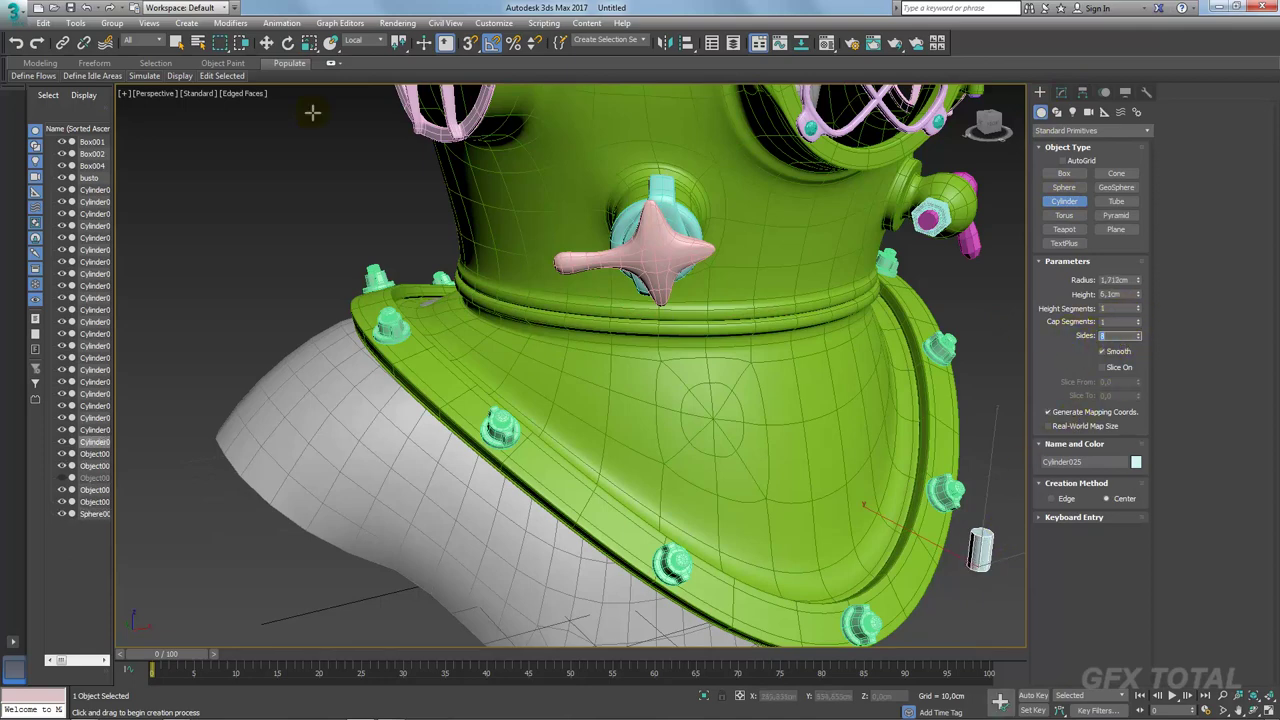
Step: Place the cylinder onto the base surface and raise its radius to 3.955 cm
click(326, 43)
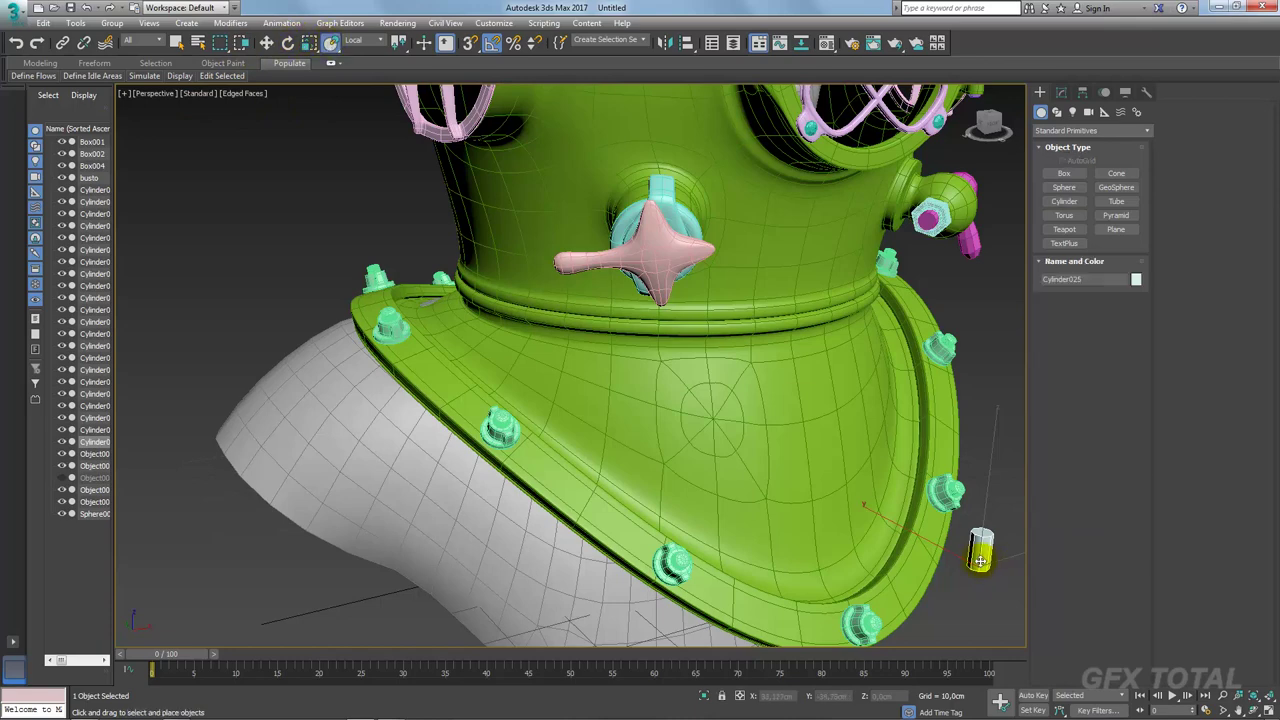
drag(980, 560, 720, 418)
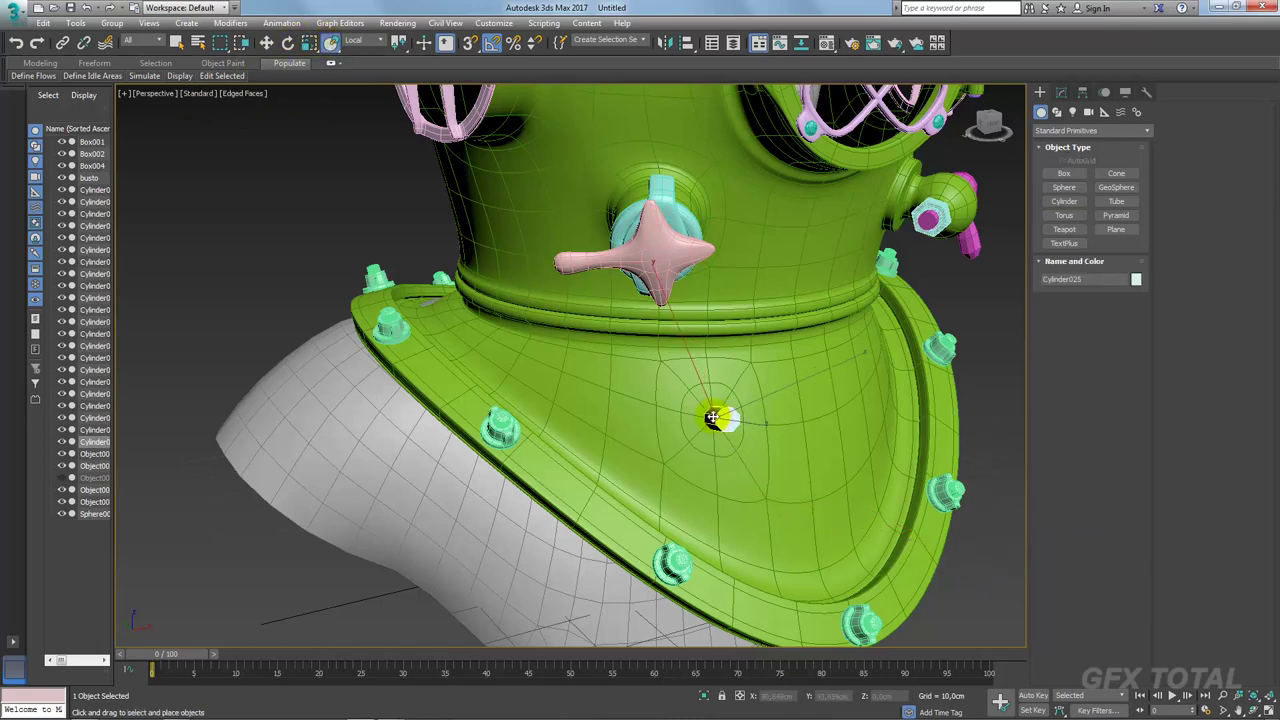
scroll(712, 418, up, 4)
click(1060, 92)
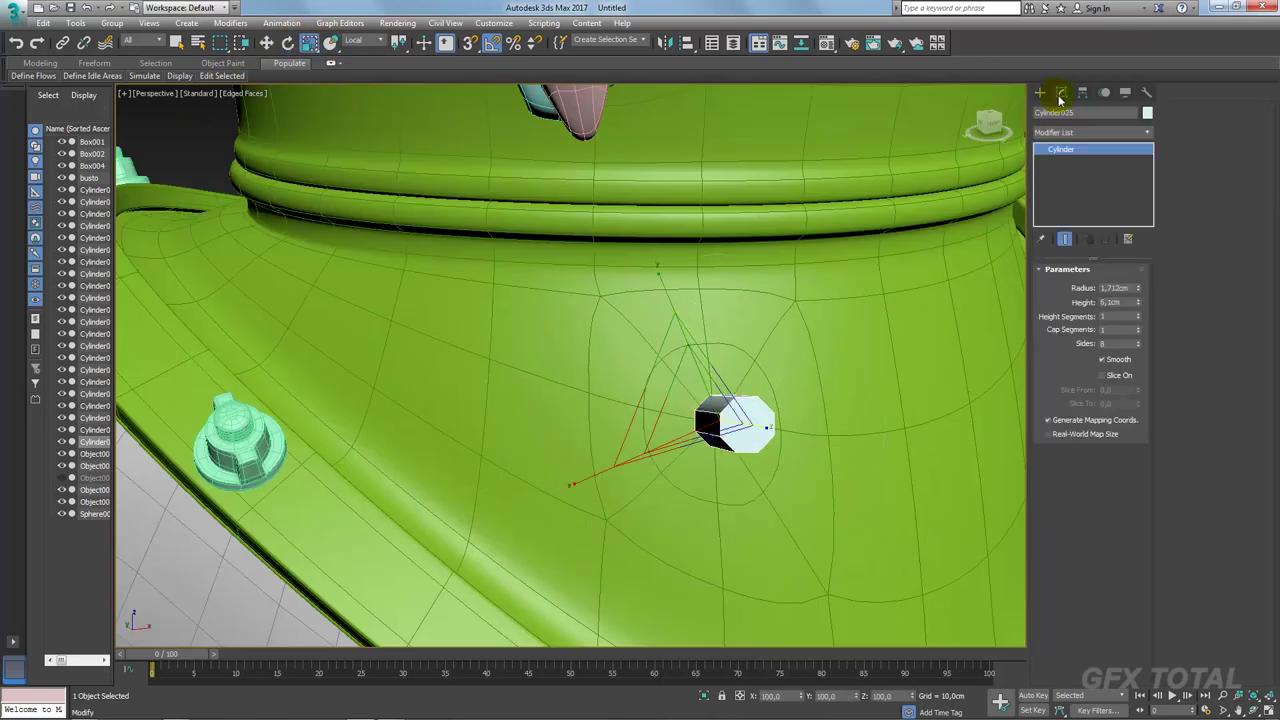
drag(1137, 287, 1140, 186)
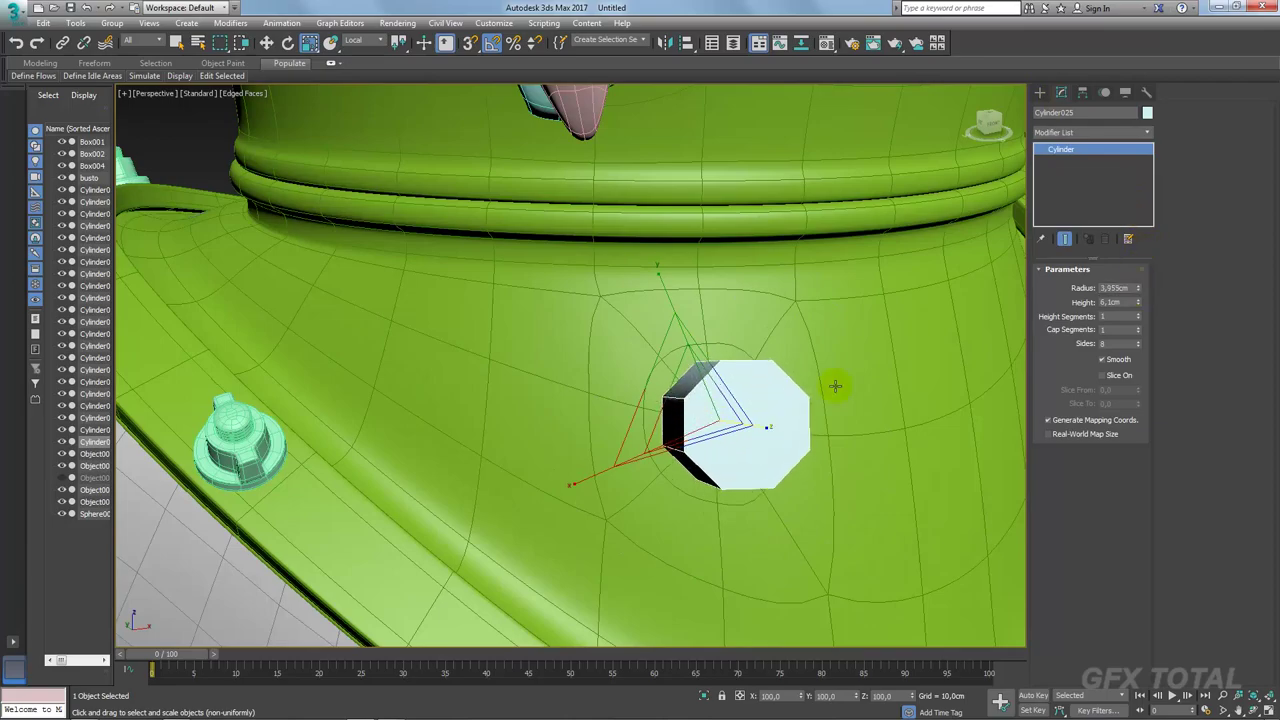
Step: Slide the cylinder into position on the base surface with Select and Place
mouse_move(835, 386)
alt+middle_down()
mouse_move(826, 434)
mouse_move(826, 411)
mouse_move(794, 409)
mouse_move(738, 437)
mouse_move(700, 420)
mouse_move(745, 430)
mouse_move(733, 430)
alt+middle_up()
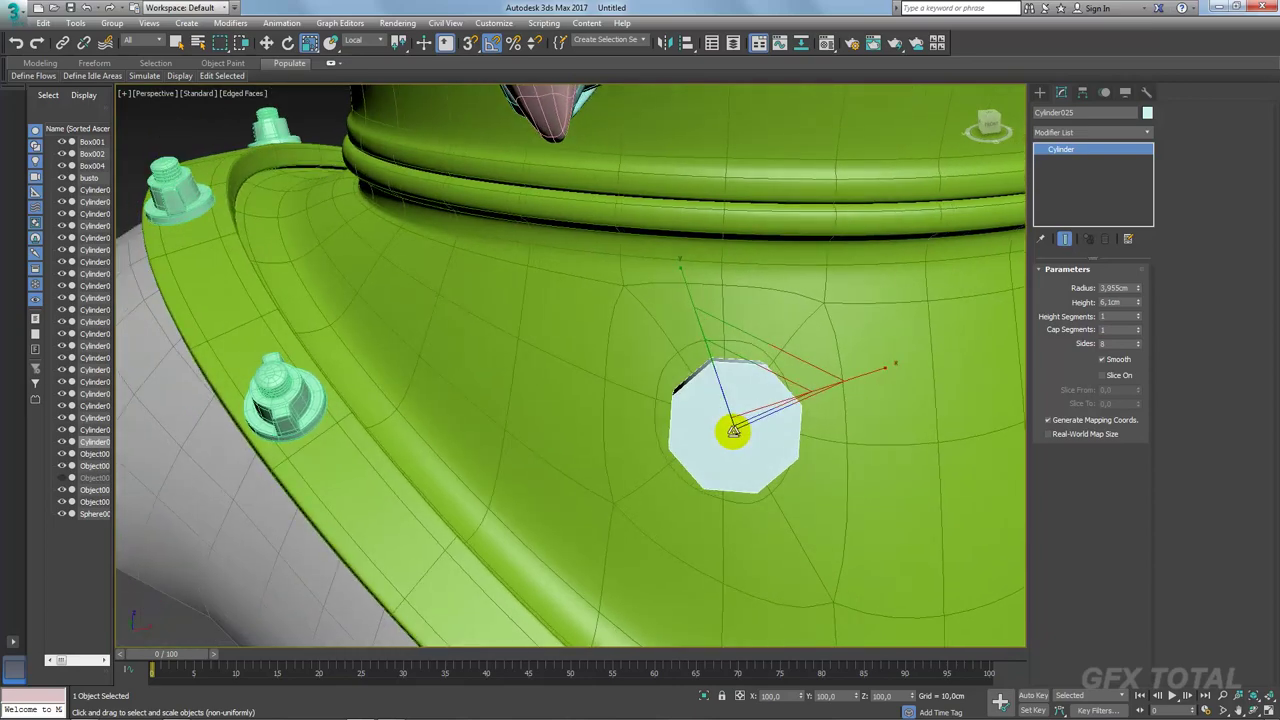
key(w)
click(331, 44)
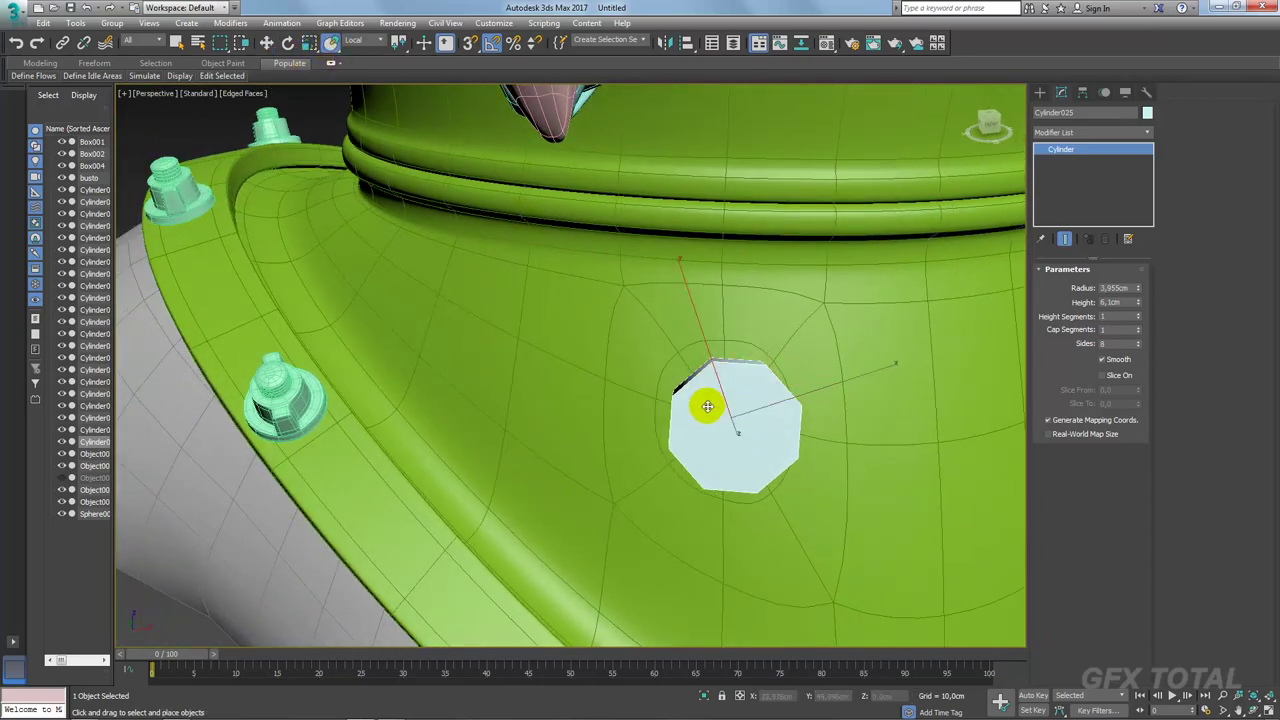
mouse_move(707, 406)
mouse_down()
mouse_move(714, 394)
mouse_move(715, 408)
mouse_up()
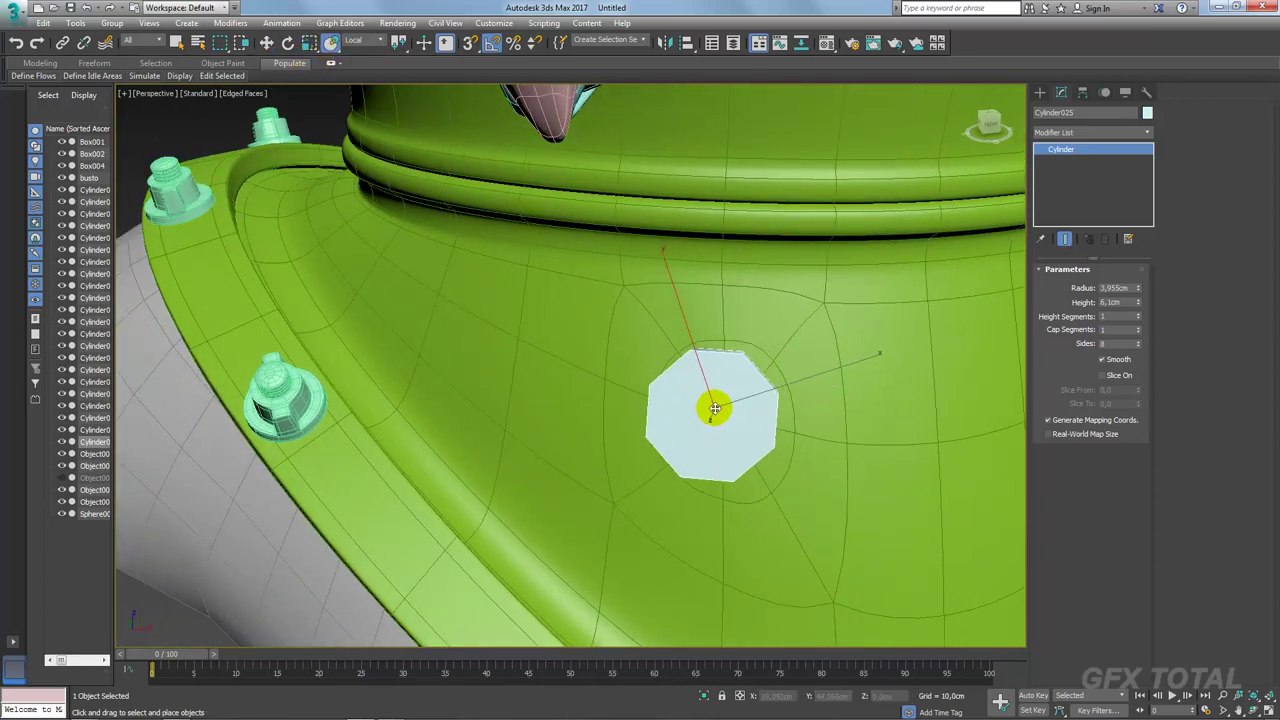
mouse_move(715, 408)
alt+middle_down()
mouse_move(749, 386)
mouse_move(694, 400)
alt+middle_up()
drag(694, 400, 693, 417)
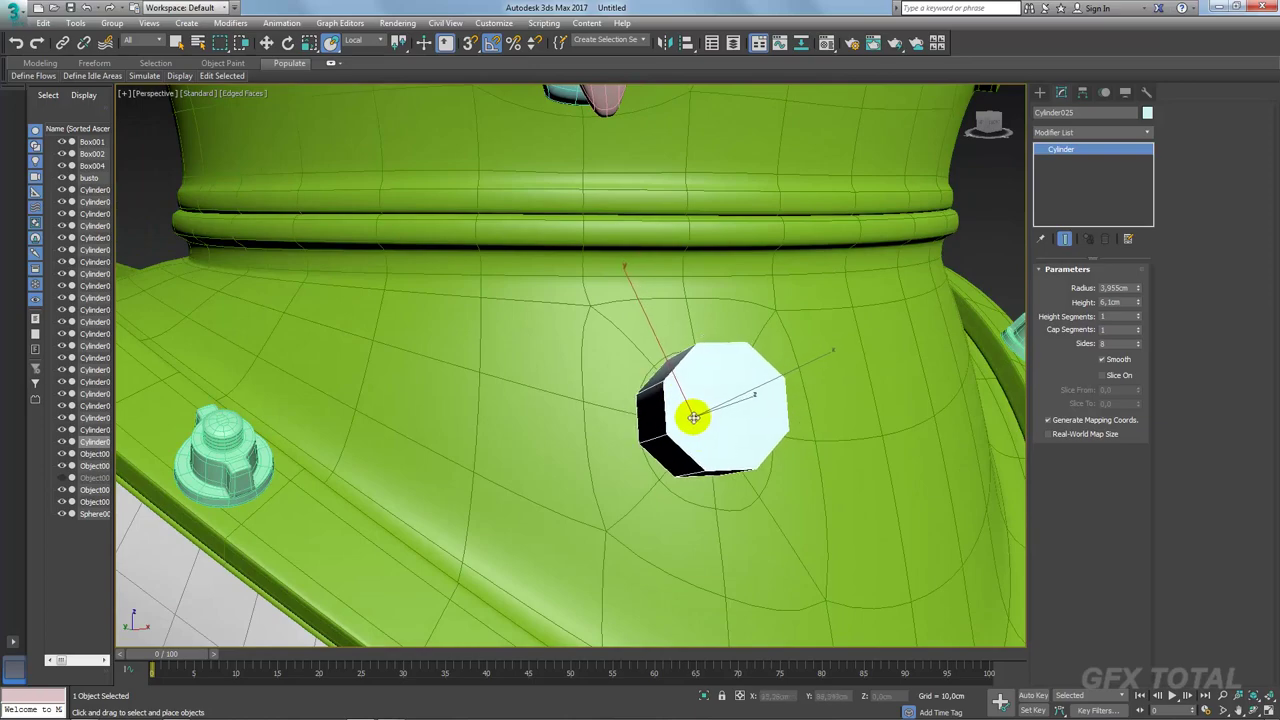
Step: Rotate the cylinder about -5° so it sits flush on the surface
key(e)
mouse_move(586, 354)
mouse_down()
mouse_move(600, 334)
mouse_move(594, 343)
mouse_up()
mouse_move(594, 343)
alt+middle_down()
mouse_move(630, 432)
mouse_move(642, 432)
alt+middle_up()
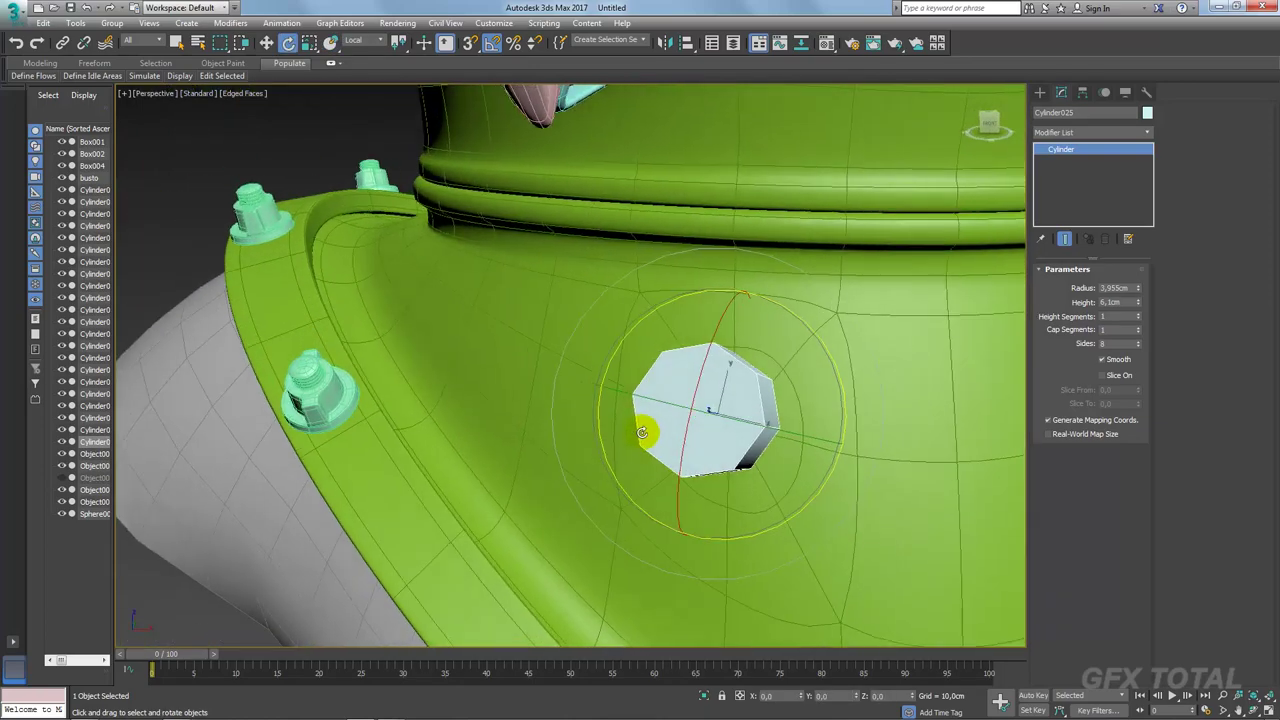
drag(819, 383, 837, 372)
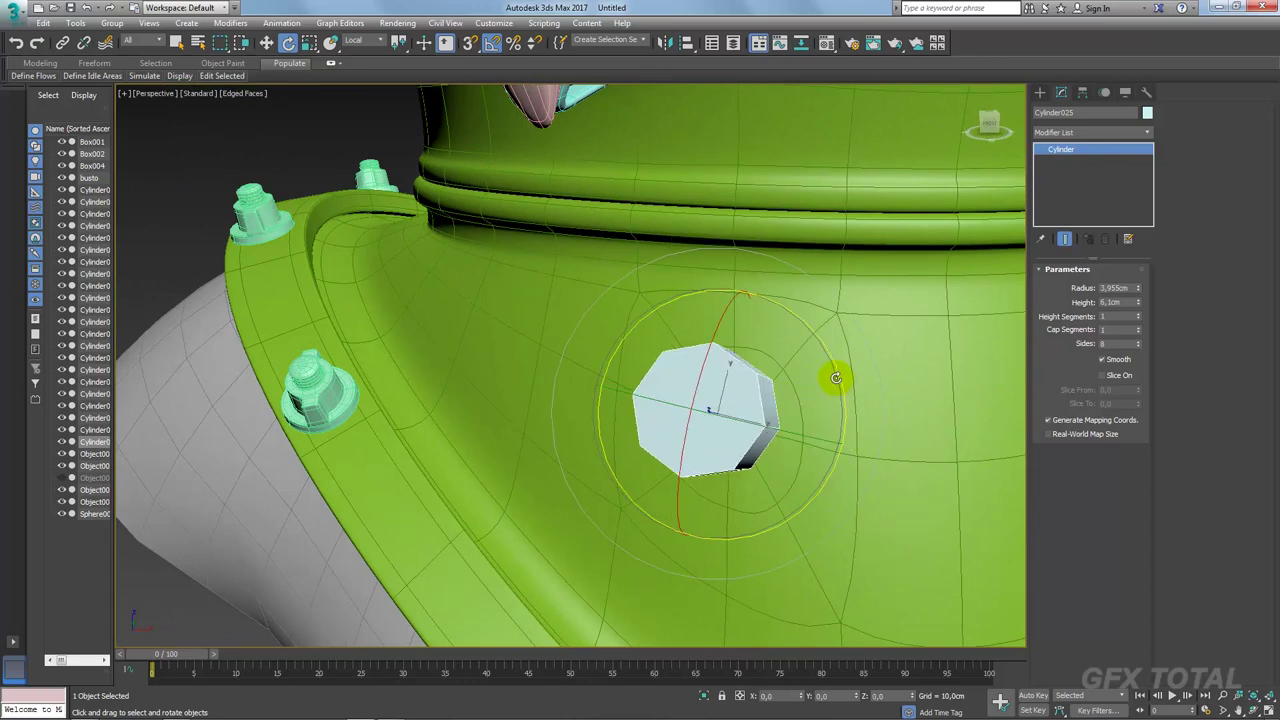
click(877, 358)
Step: Convert the cylinder to Editable Poly and delete its cap polygons, leaving an open tube
click(720, 412)
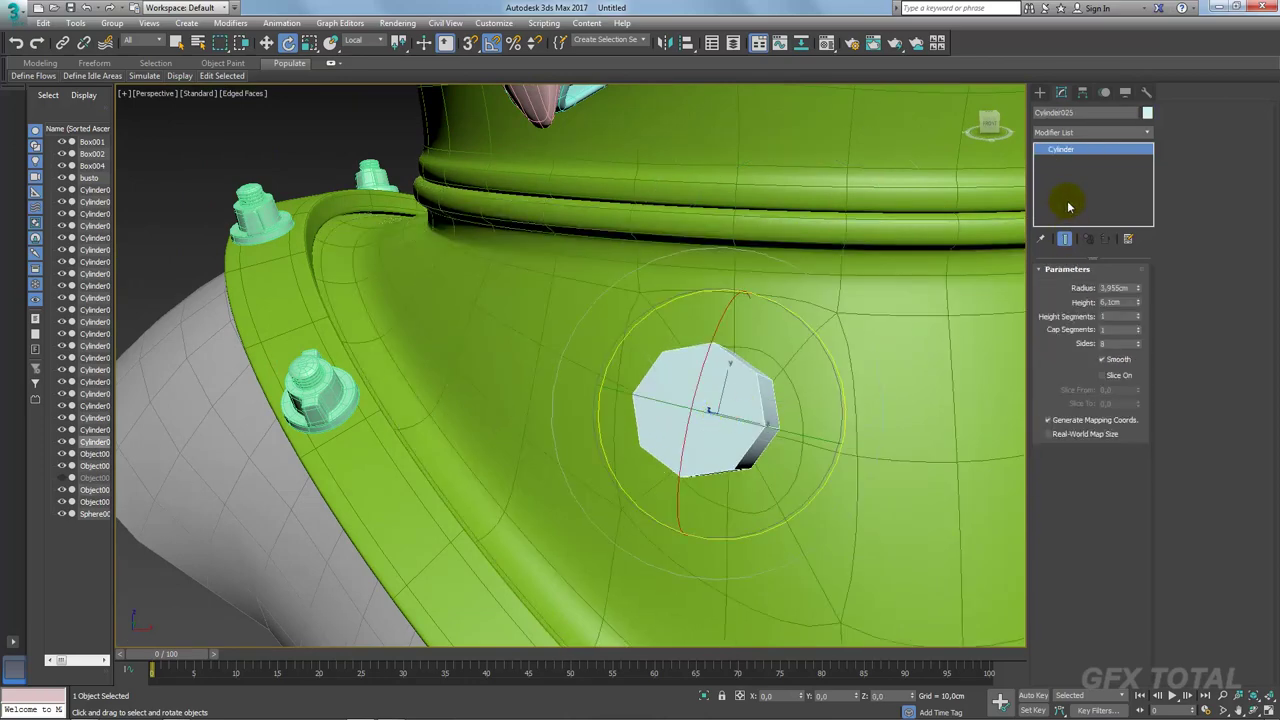
right_click(737, 371)
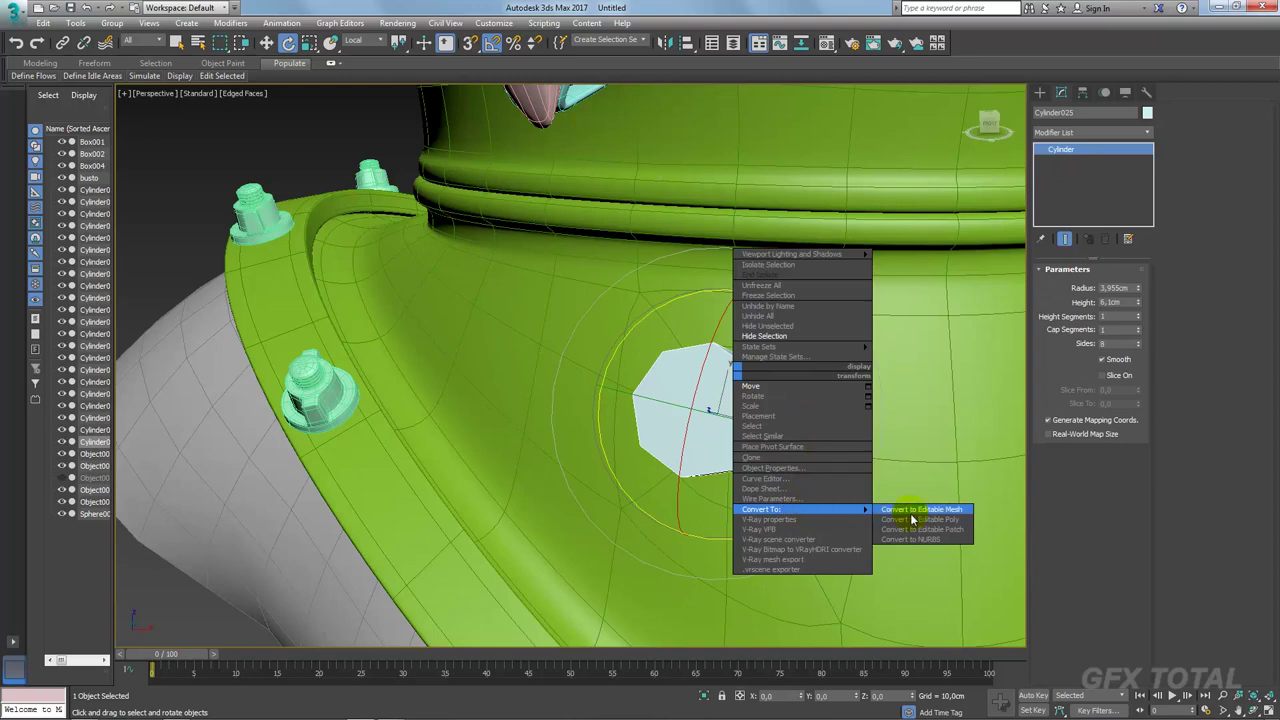
click(912, 510)
right_click(748, 421)
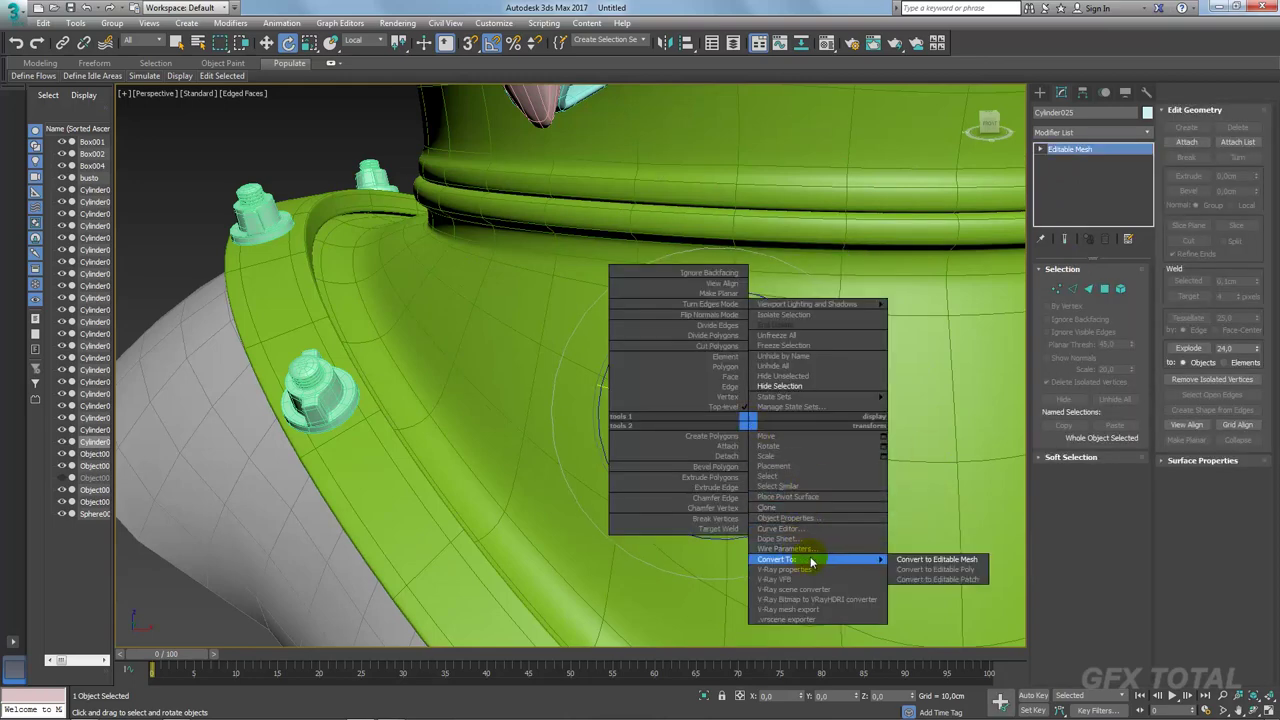
click(915, 570)
key(ctrl+a)
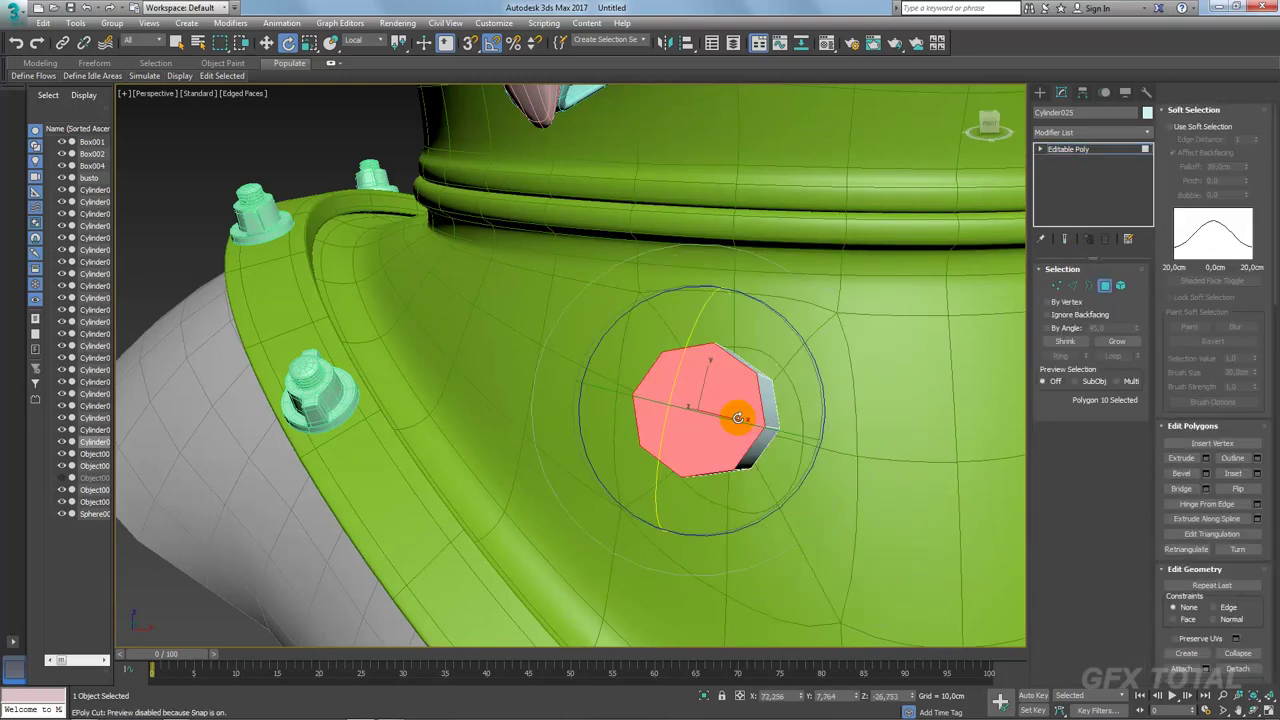
key(Delete)
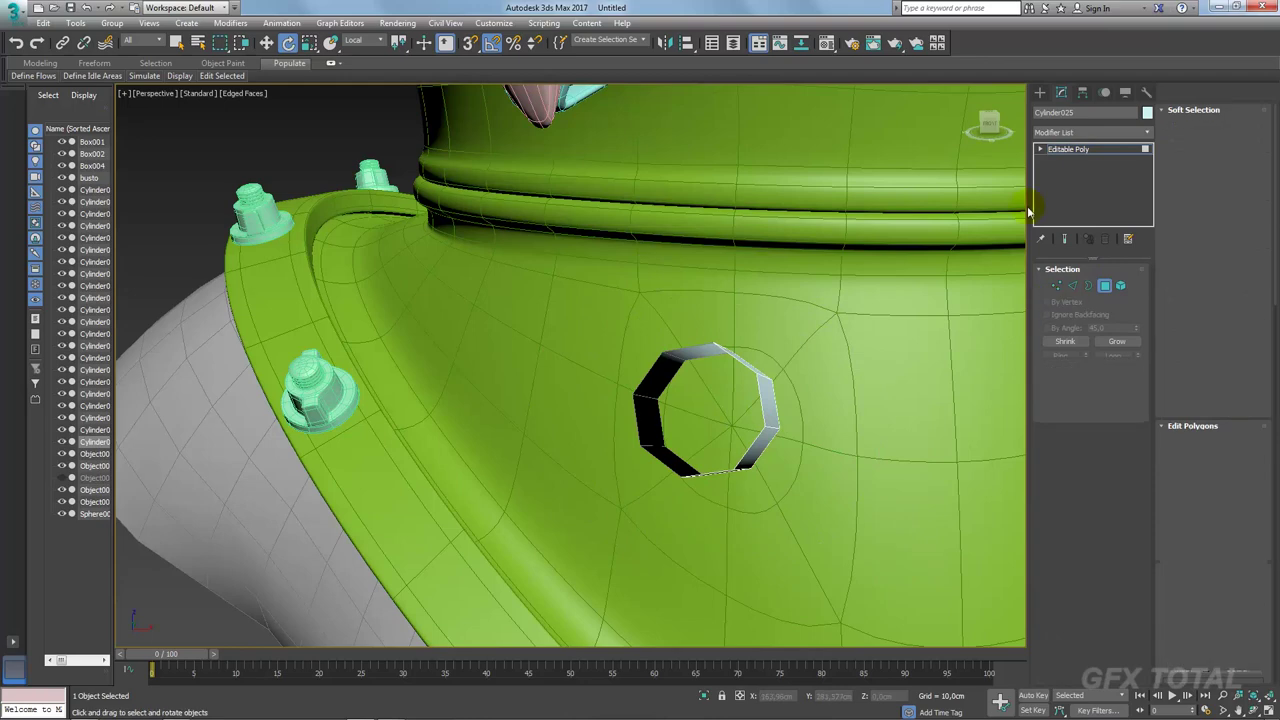
click(1063, 149)
Step: Delete the body's vertices under the tube to open a hole, then attach the tube
click(880, 296)
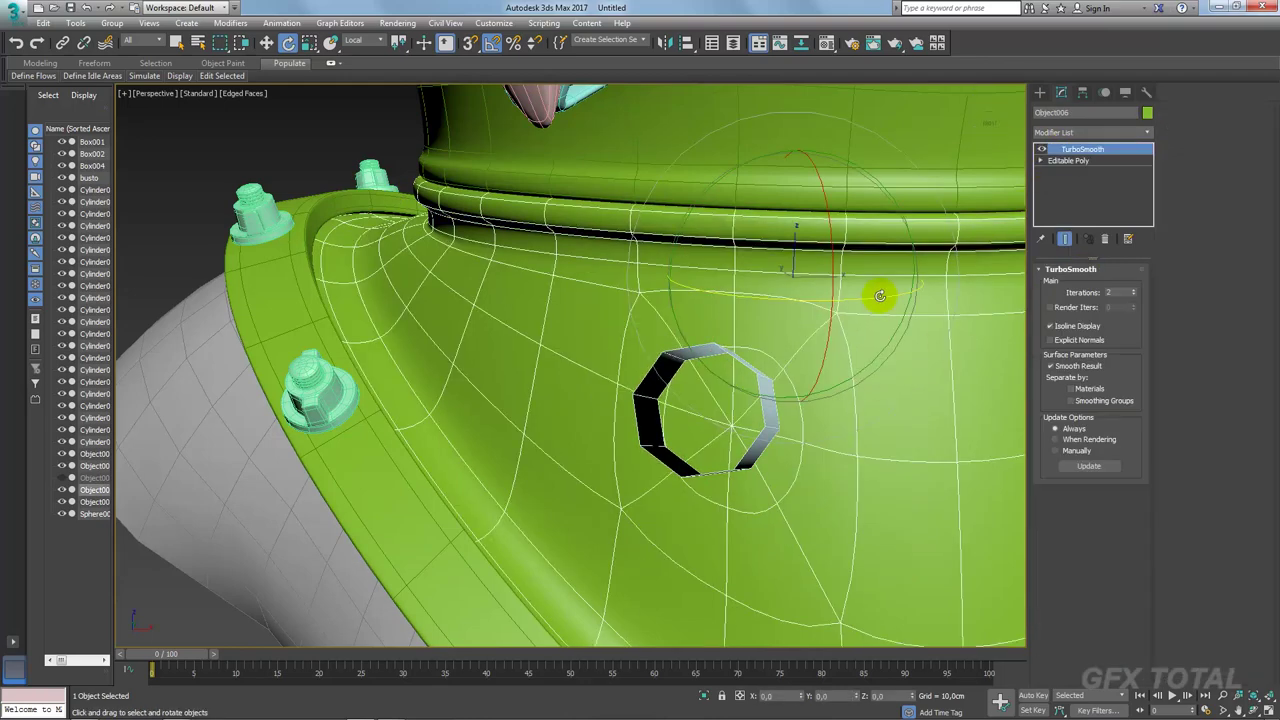
click(266, 43)
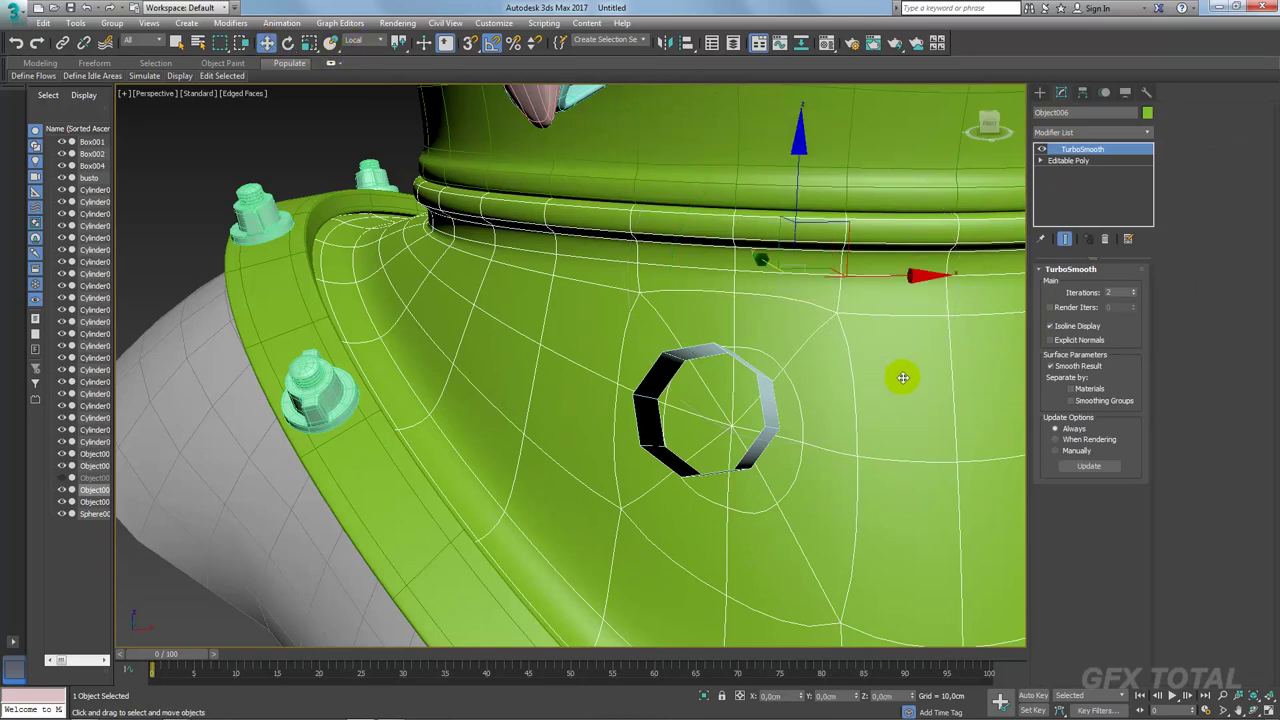
click(1070, 161)
click(1056, 287)
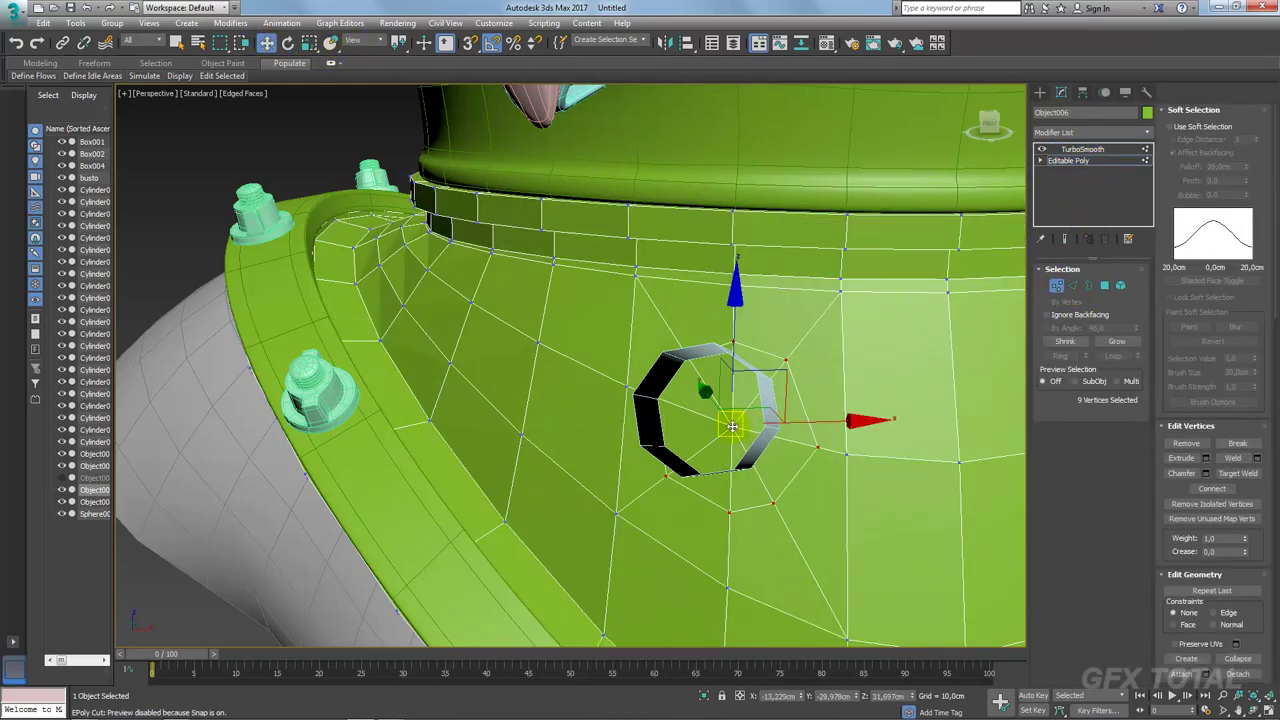
key(Delete)
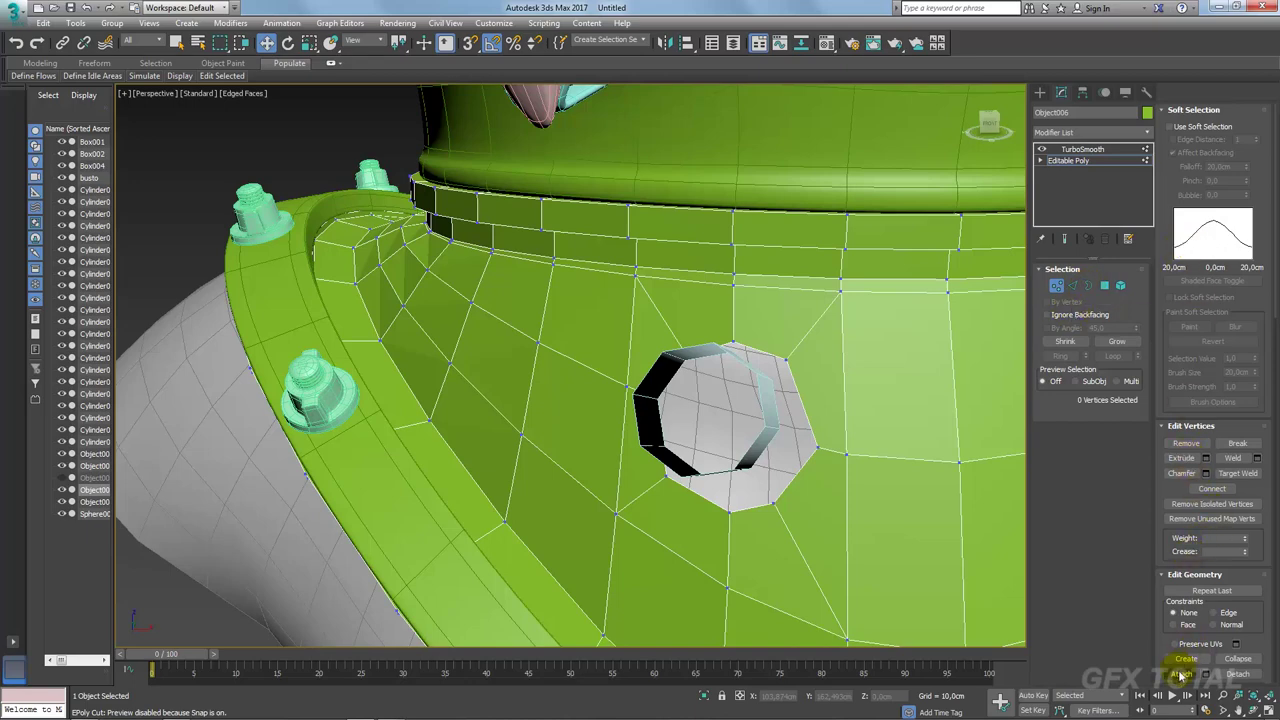
click(766, 423)
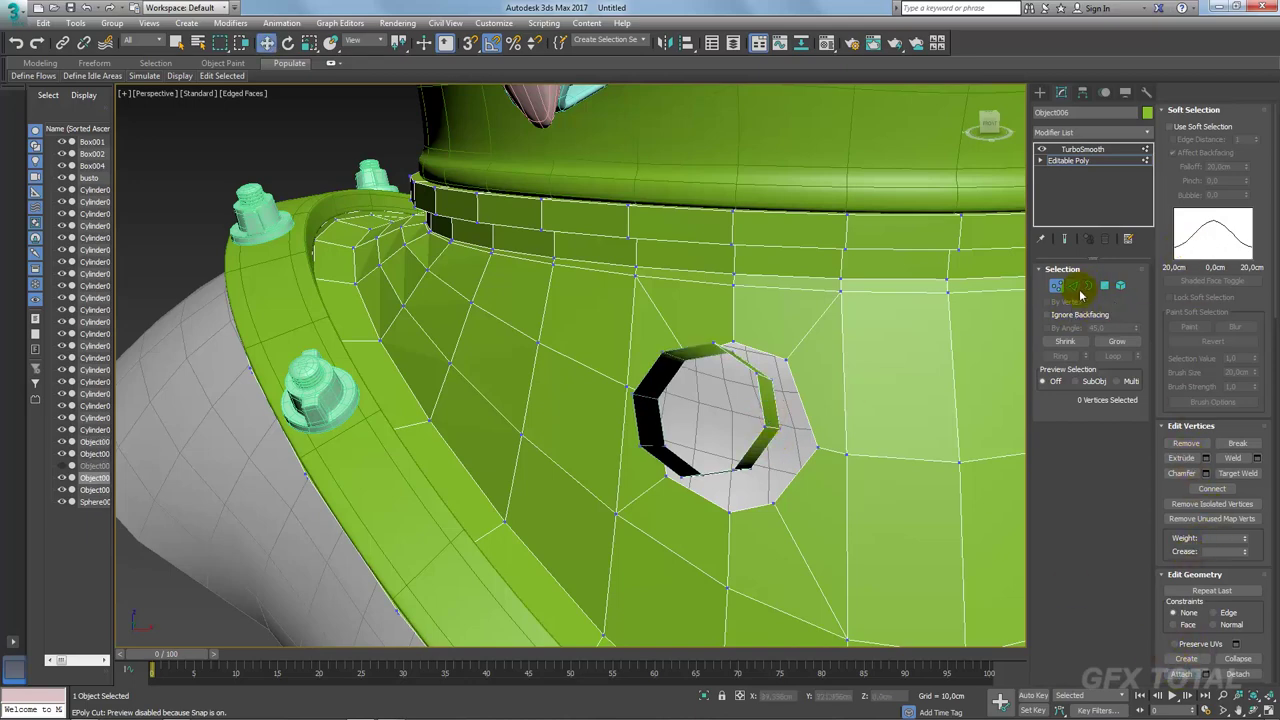
Step: Bridge the hole border to the tube border and remove the extra edges
click(1087, 287)
click(784, 387)
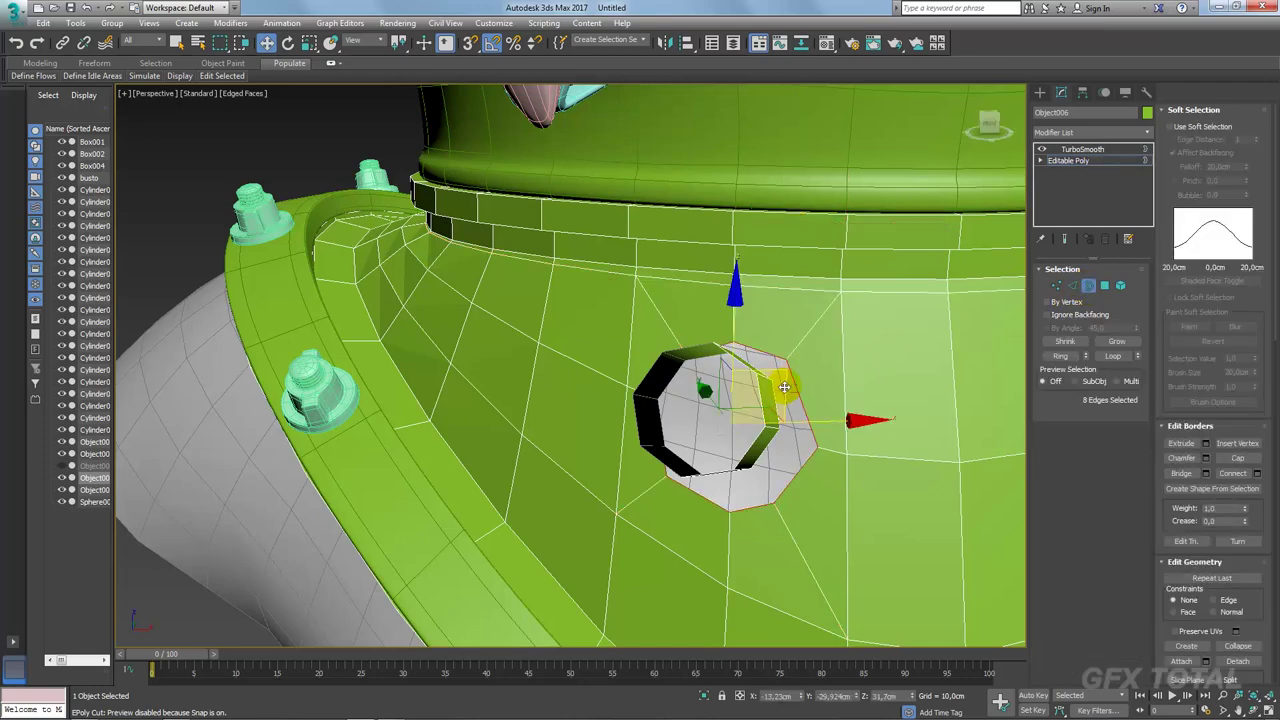
ctrl+click(775, 390)
click(1182, 474)
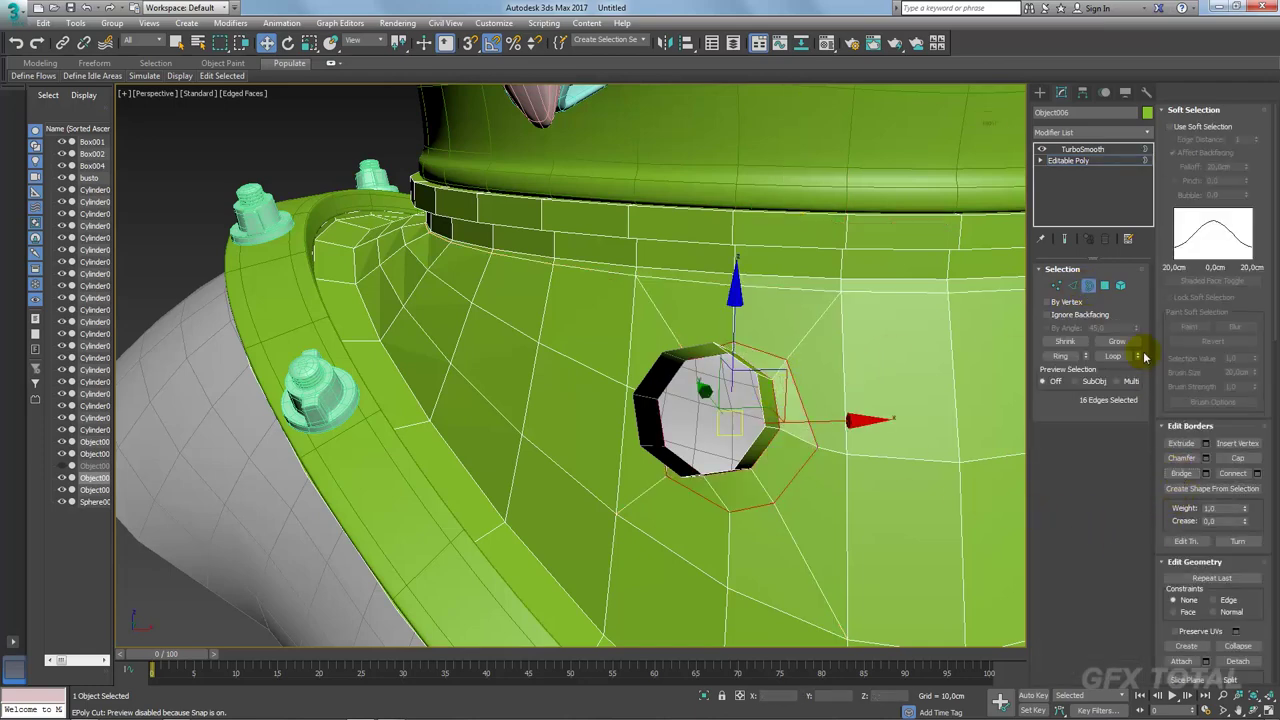
click(1078, 288)
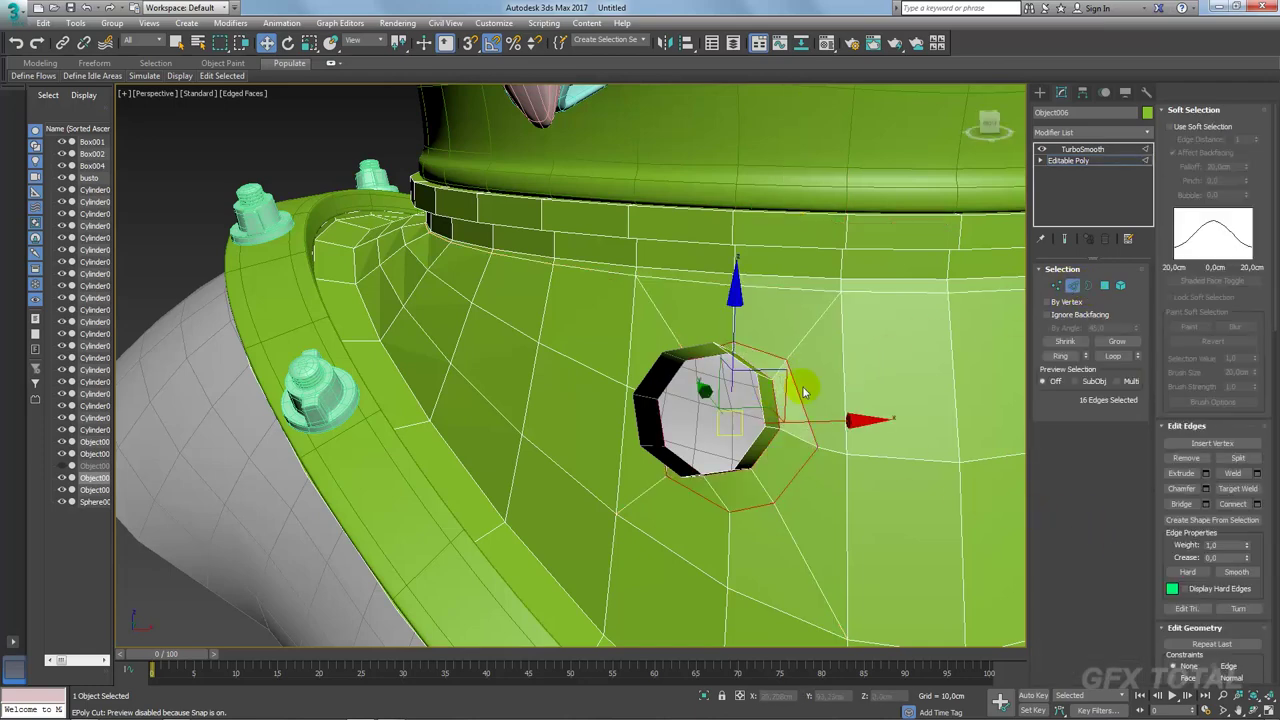
click(1186, 458)
alt+middle_drag(851, 394, 821, 398)
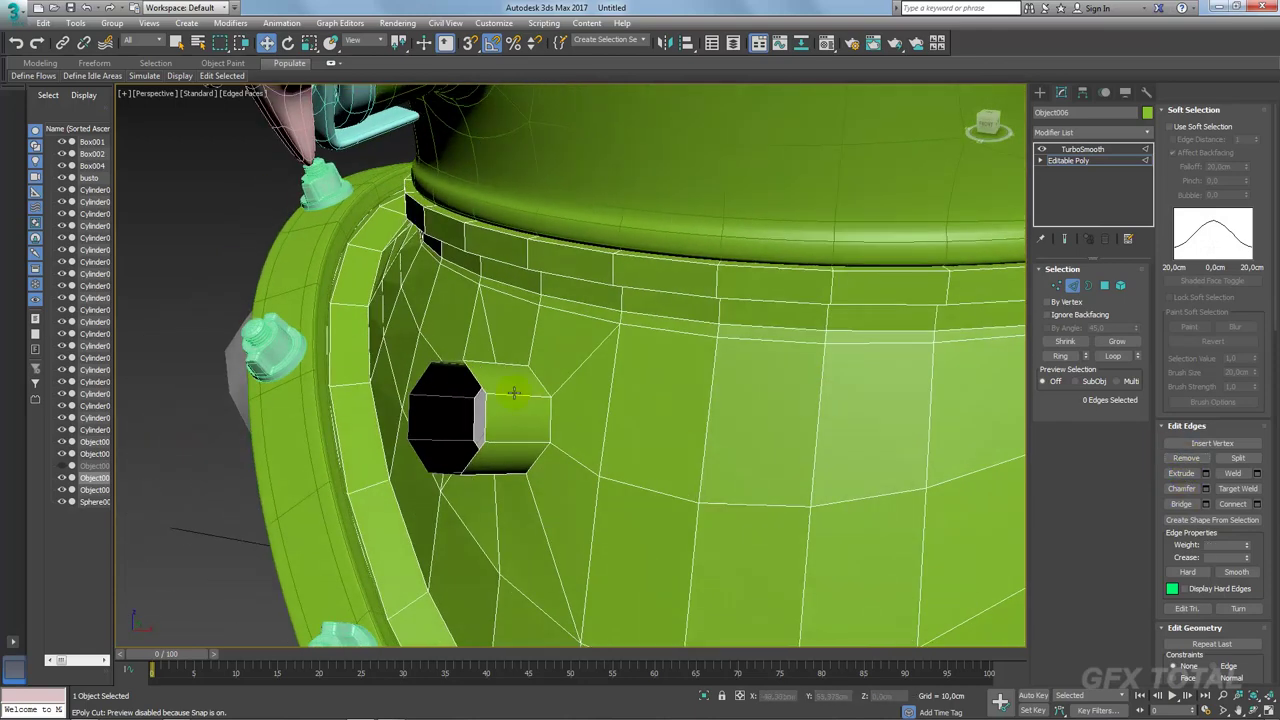
Step: Ring-select the tube's edges and Connect one slid loop splitting its sides
alt+middle_drag(513, 393, 540, 412)
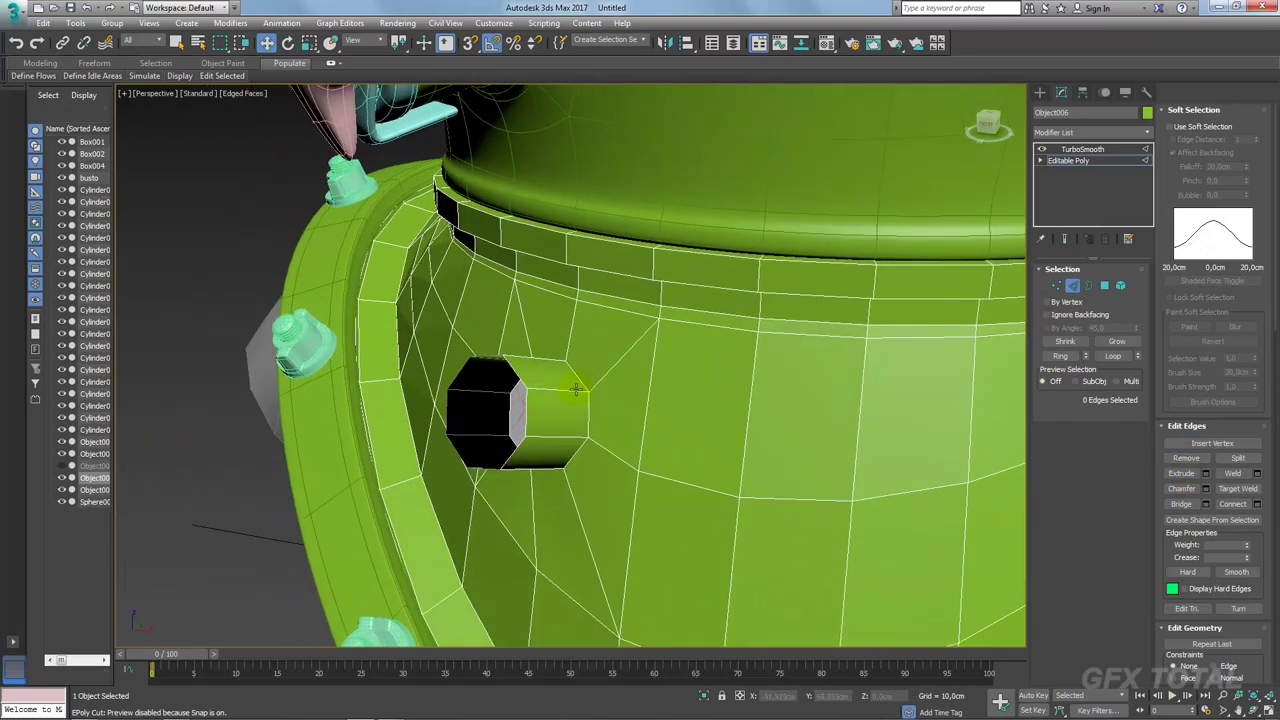
click(576, 389)
click(1060, 355)
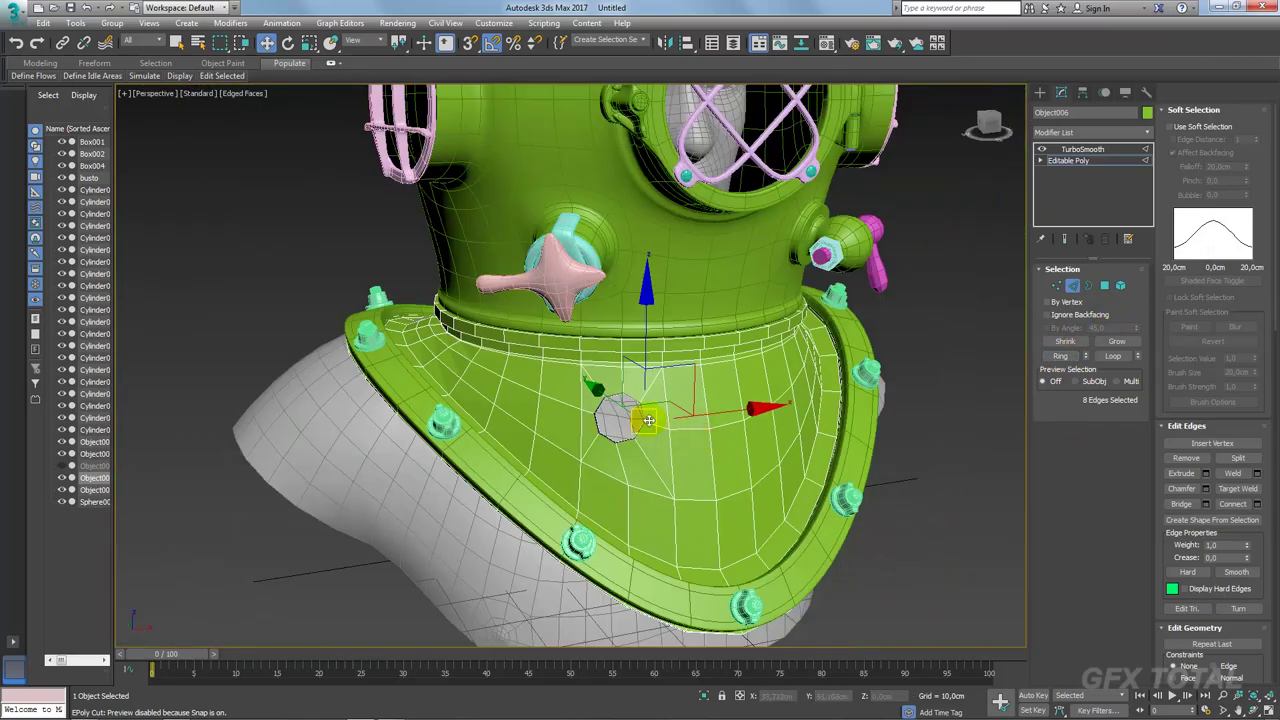
scroll(648, 421, up, 5)
alt+middle_drag(648, 421, 1115, 400)
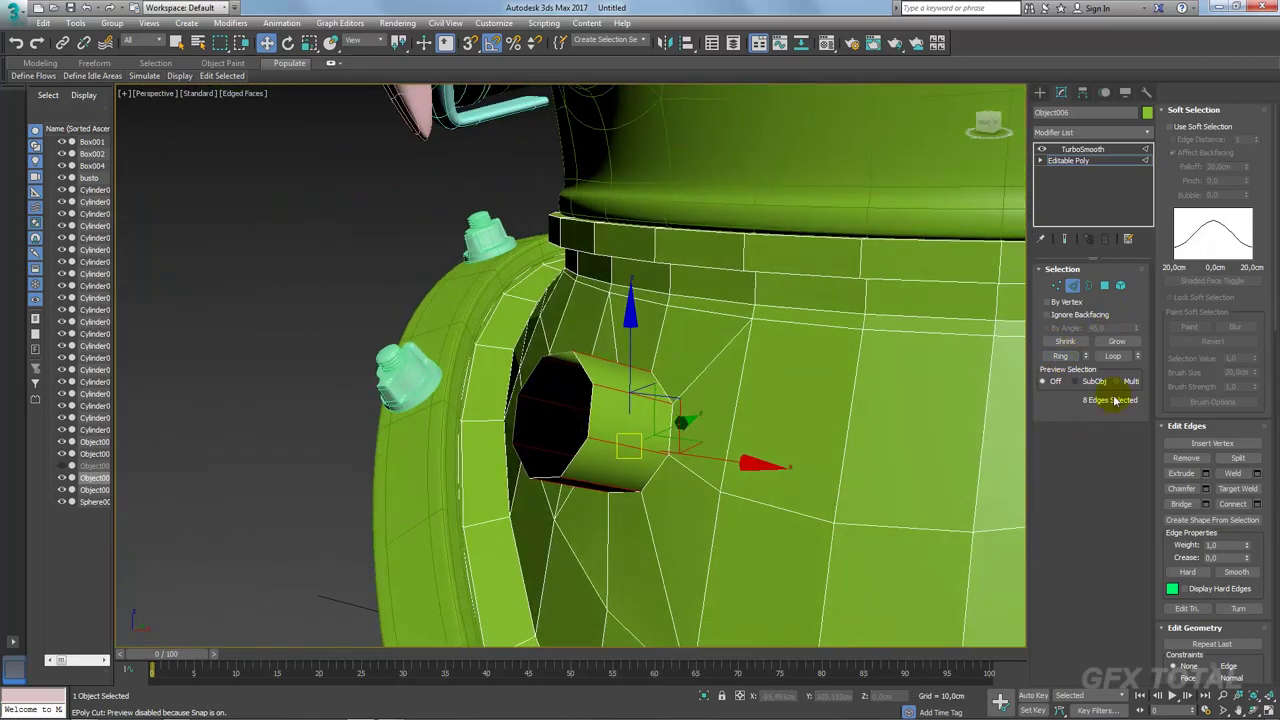
click(1257, 505)
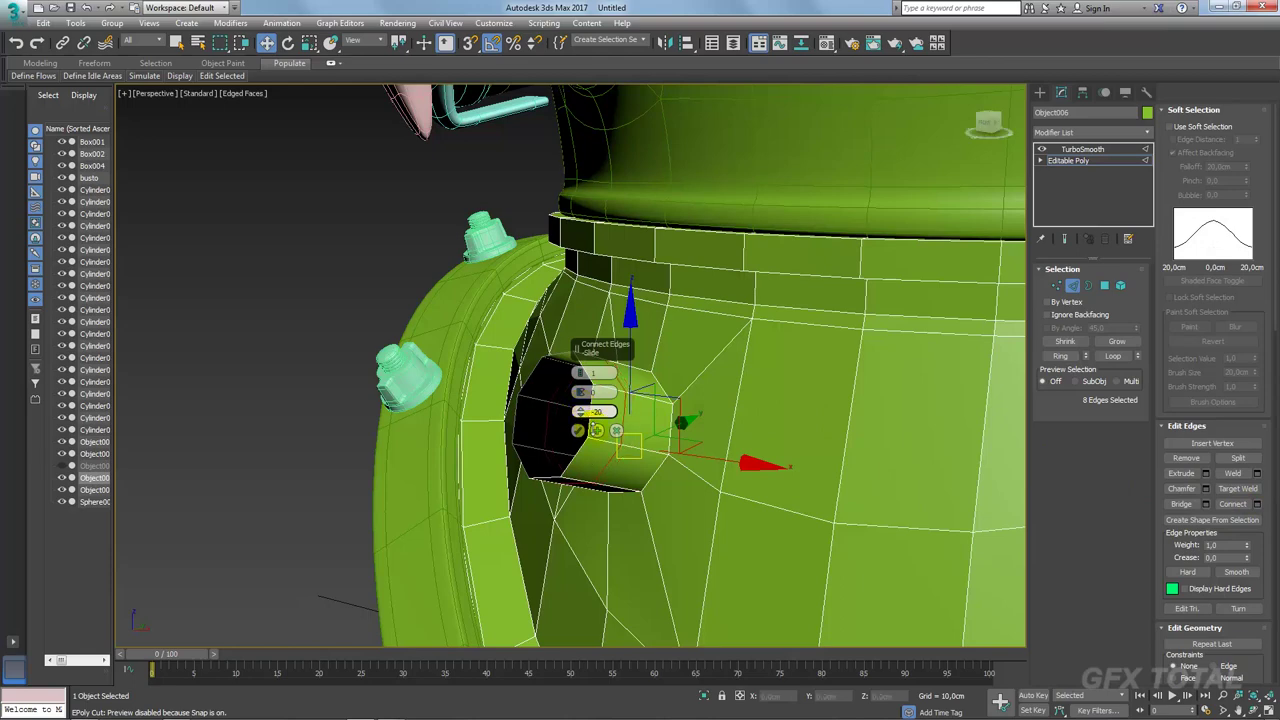
drag(602, 198, 602, 185)
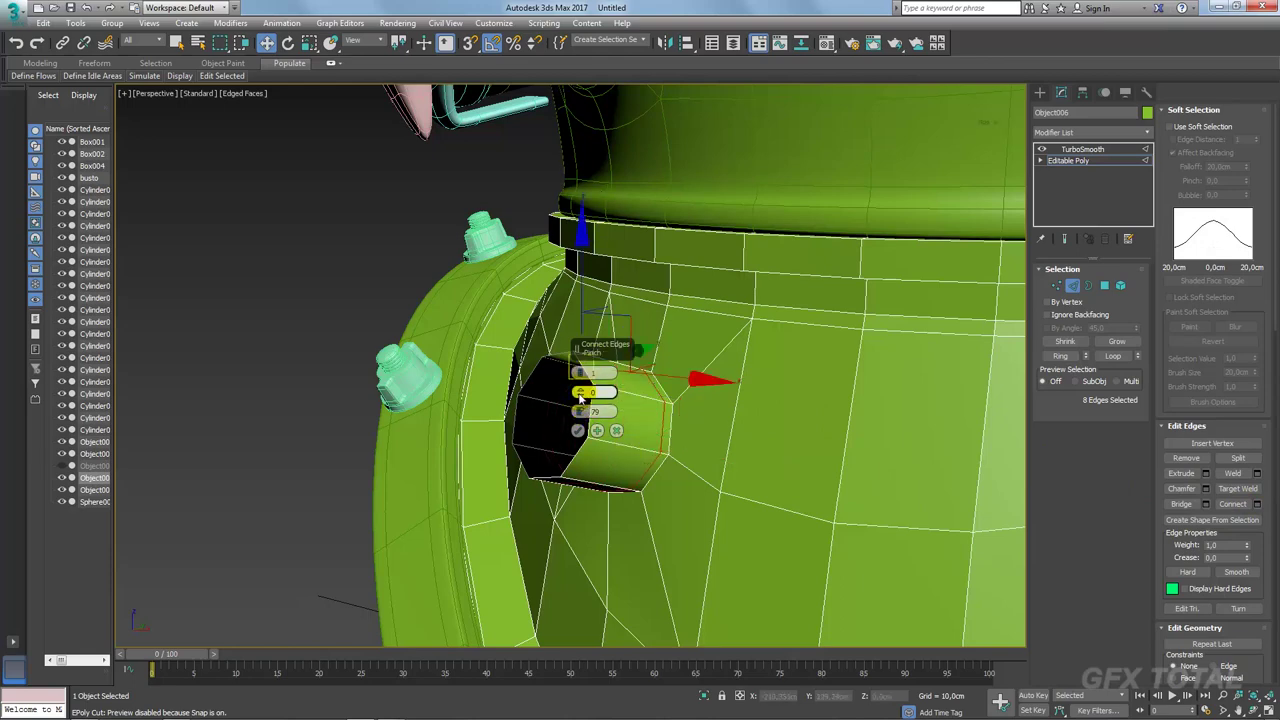
click(577, 430)
Step: Select the tube's 16 polygons and set the reference coordinate system to Local
ctrl+click(1106, 287)
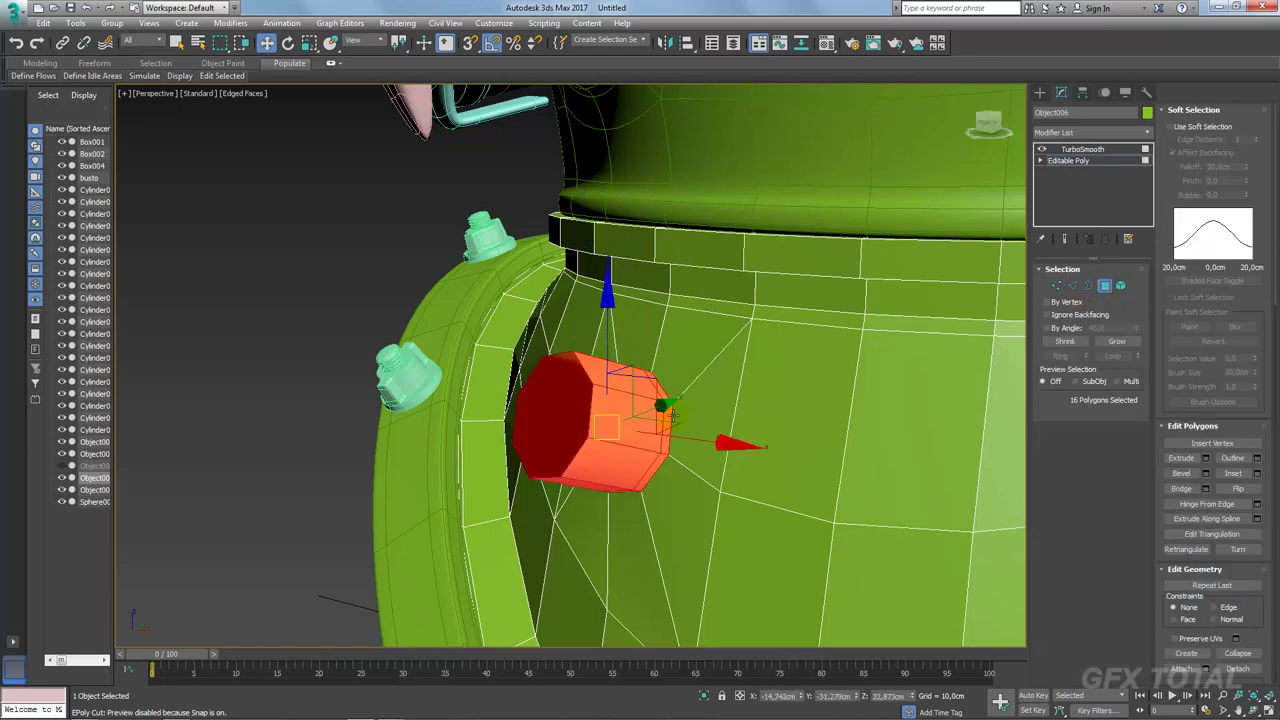
mouse_move(700, 400)
alt+middle_down()
mouse_move(610, 430)
mouse_move(666, 446)
mouse_move(640, 440)
alt+middle_up()
click(366, 41)
click(352, 87)
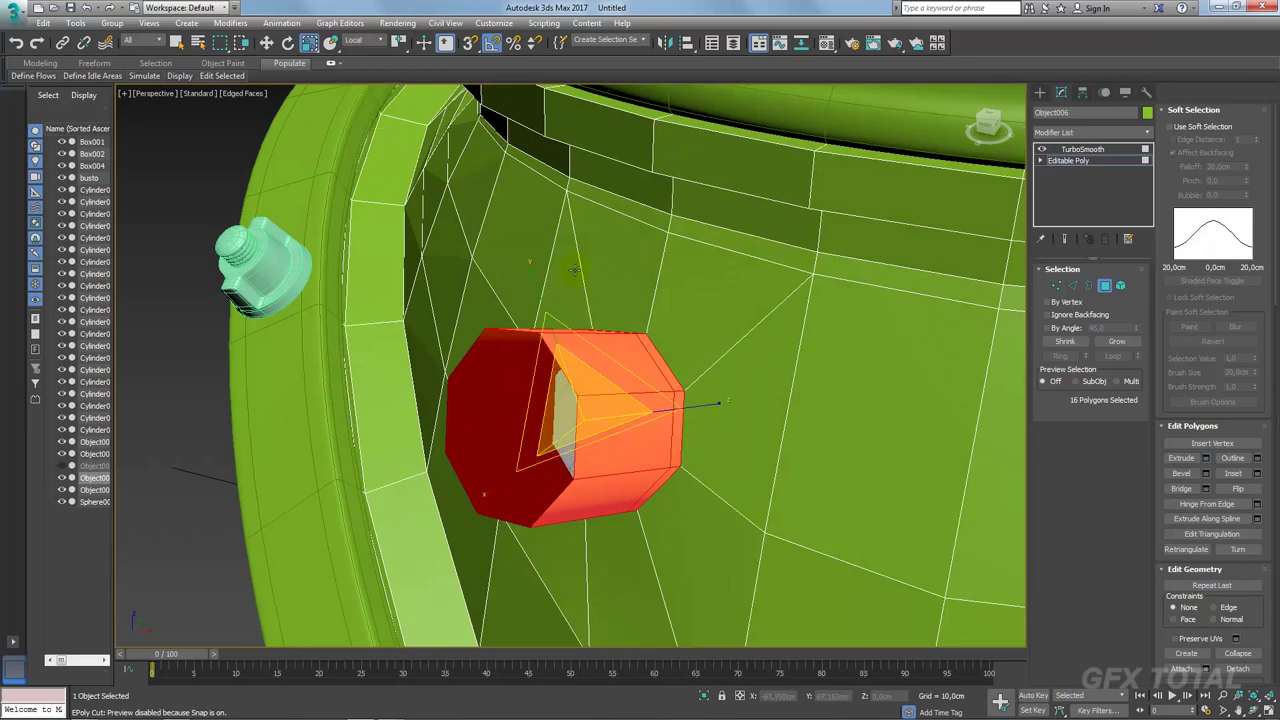
alt+middle_drag(580, 330, 614, 277)
mouse_move(625, 355)
alt+middle_down()
mouse_move(629, 387)
mouse_move(543, 353)
alt+middle_up()
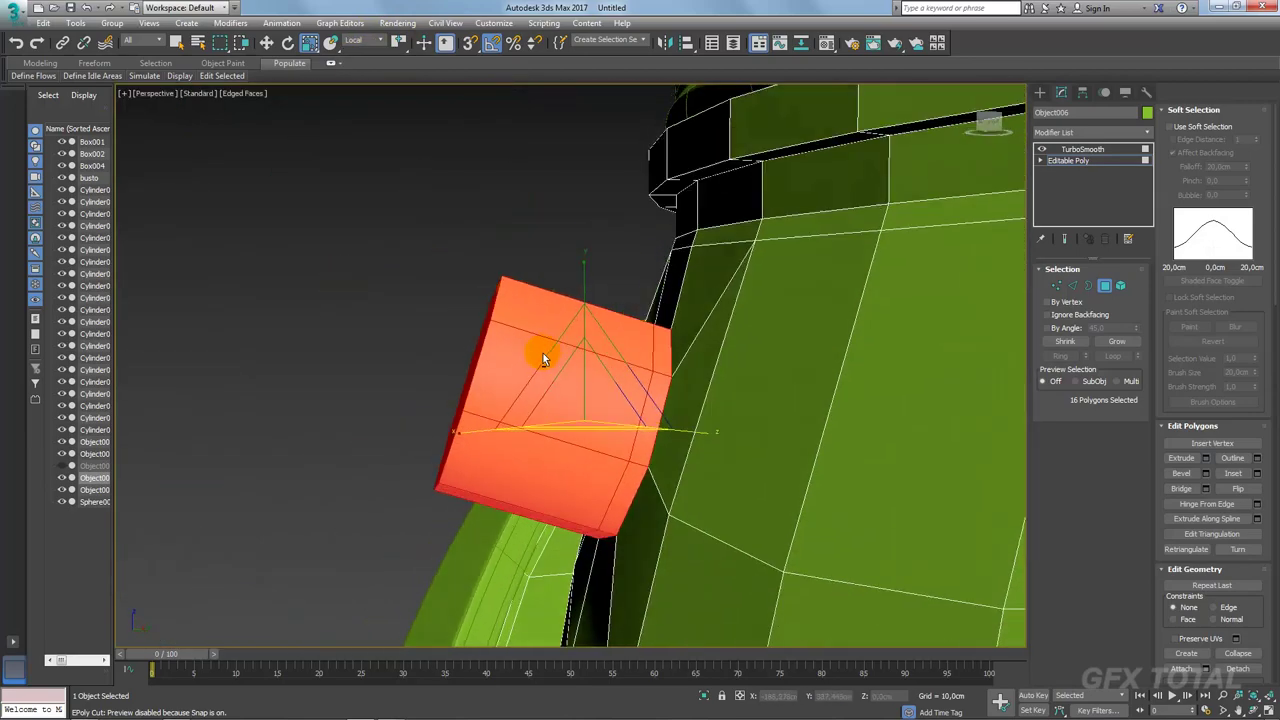
key(w)
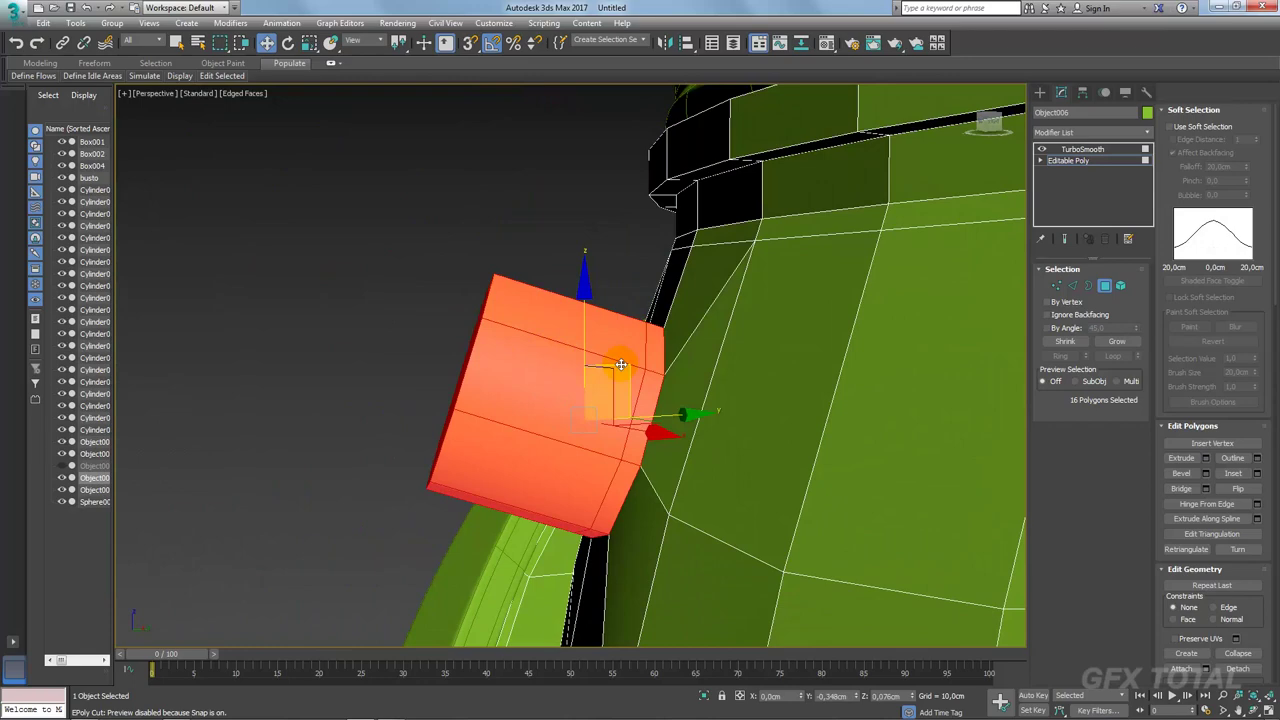
mouse_move(620, 365)
alt+middle_down()
mouse_move(766, 397)
mouse_move(789, 397)
mouse_move(700, 372)
mouse_move(1068, 368)
alt+middle_up()
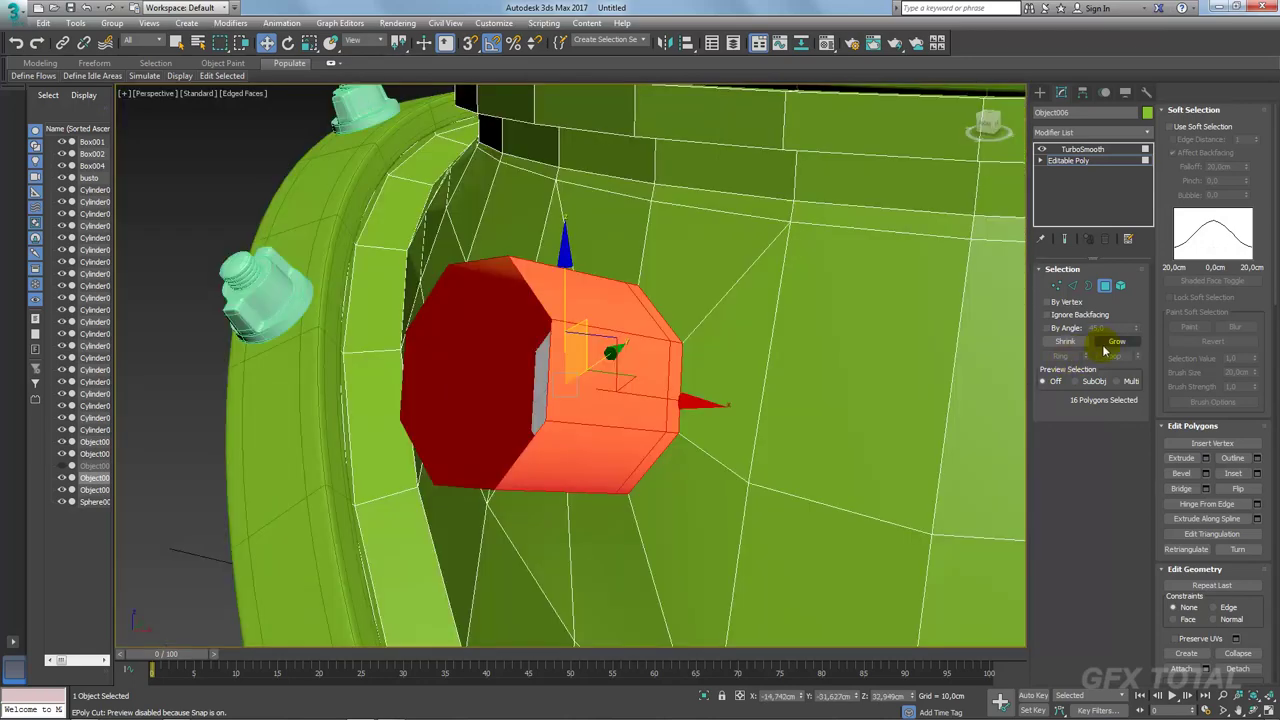
Step: Shrink the selection to eight faces and extrude them by -0.365cm
click(1066, 345)
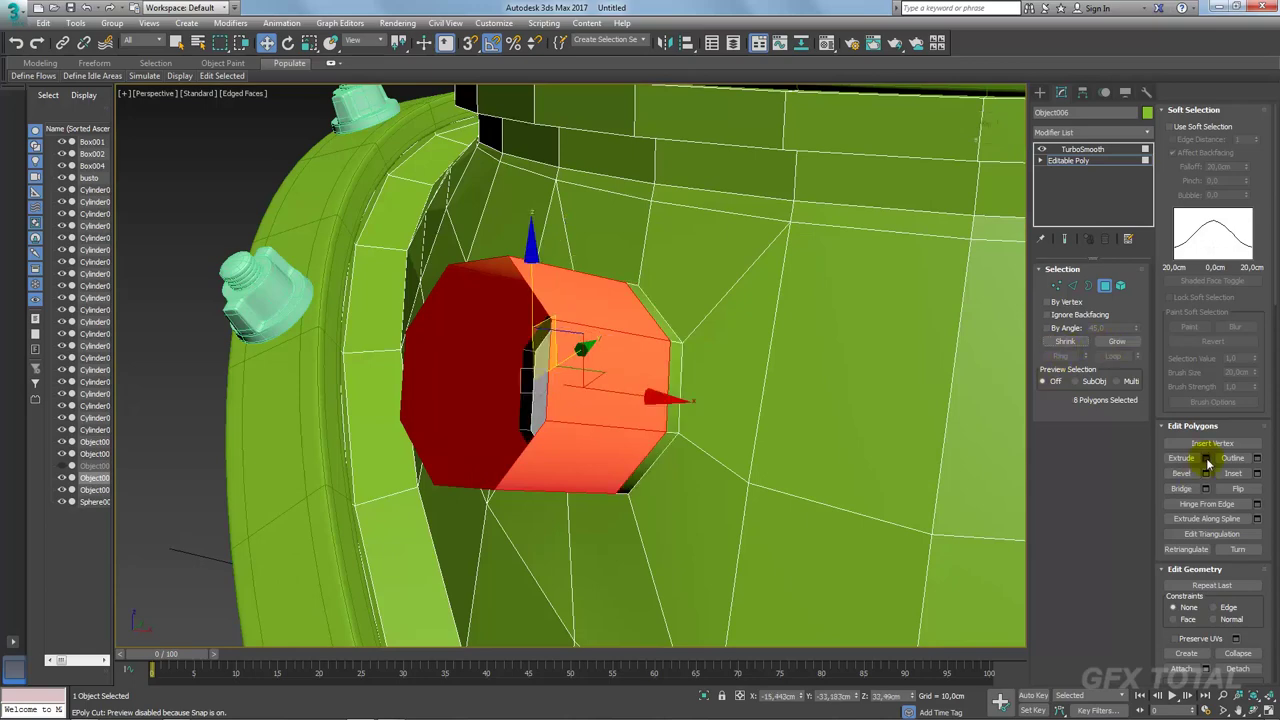
click(1205, 458)
right_click(580, 388)
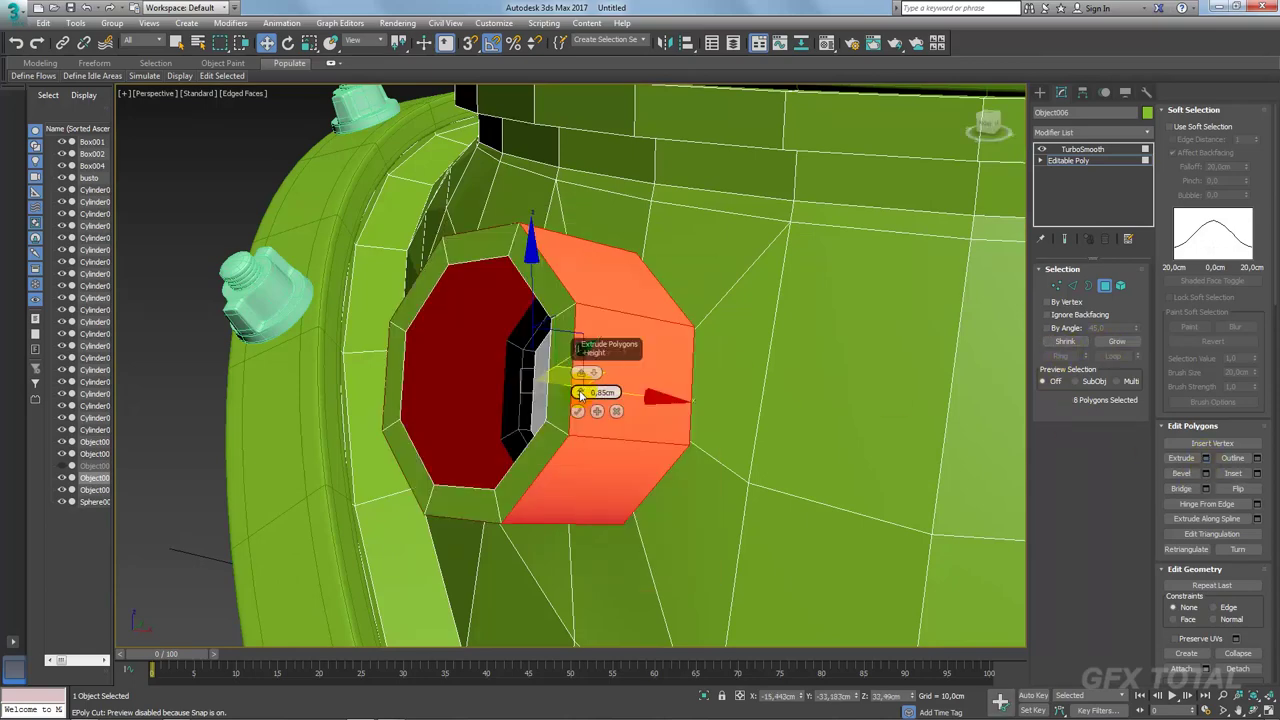
drag(580, 393, 578, 408)
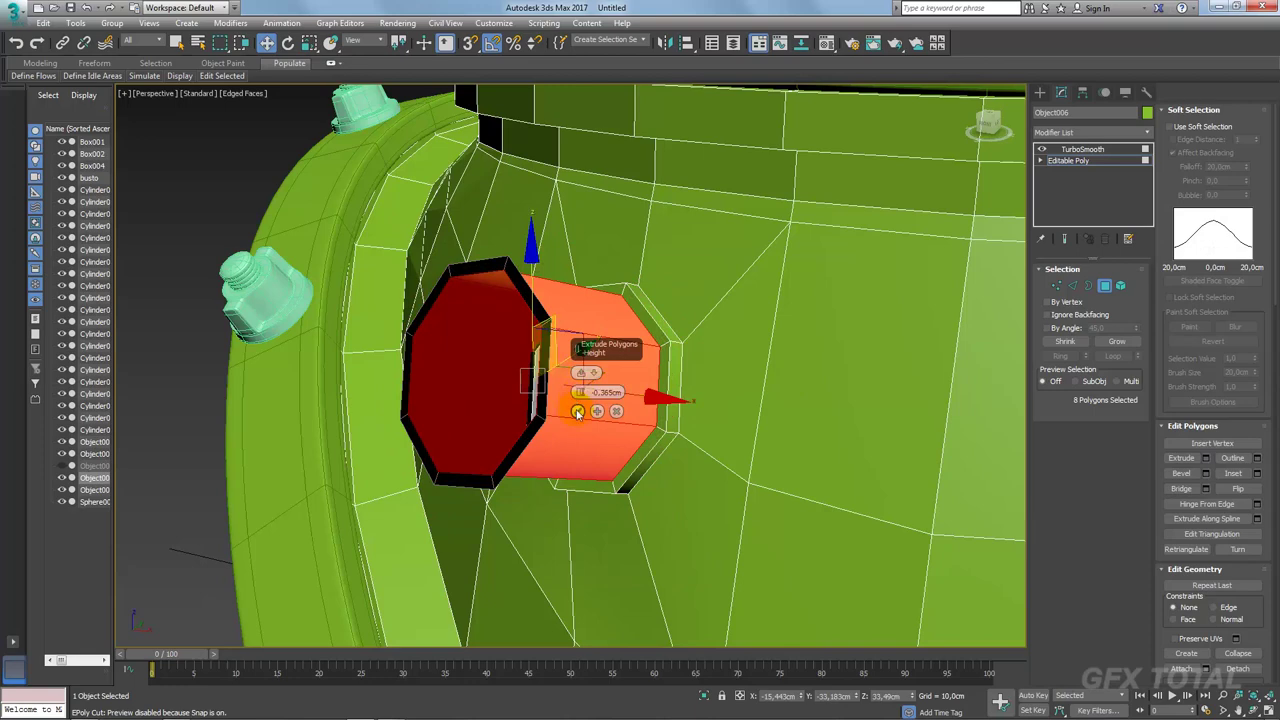
click(577, 412)
Step: Scale down the opening's border edges to narrow the opening
click(1092, 287)
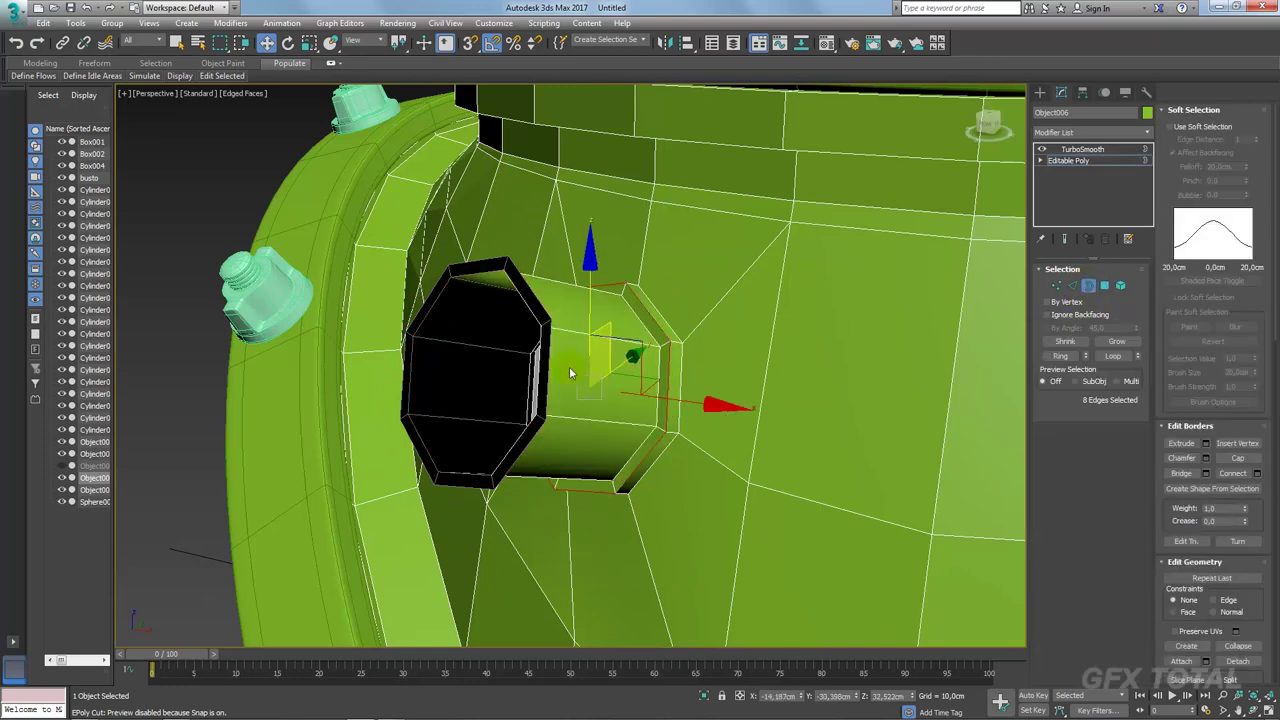
key(r)
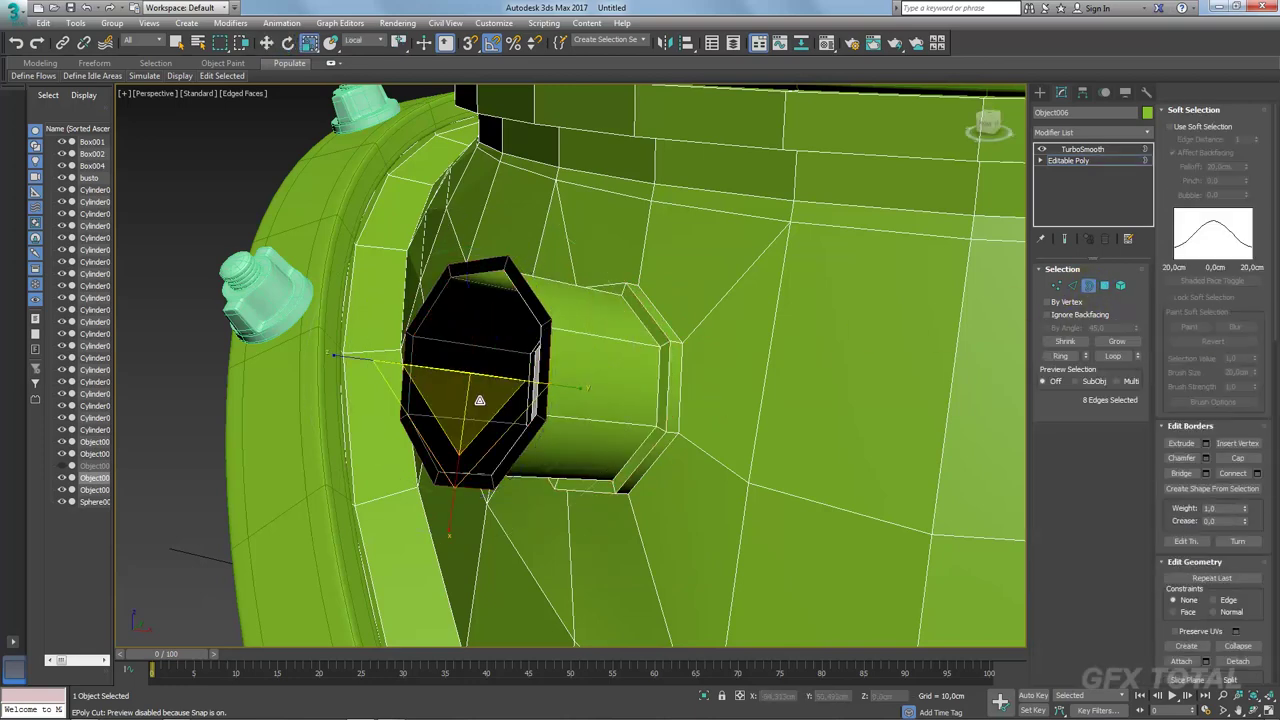
drag(478, 398, 490, 455)
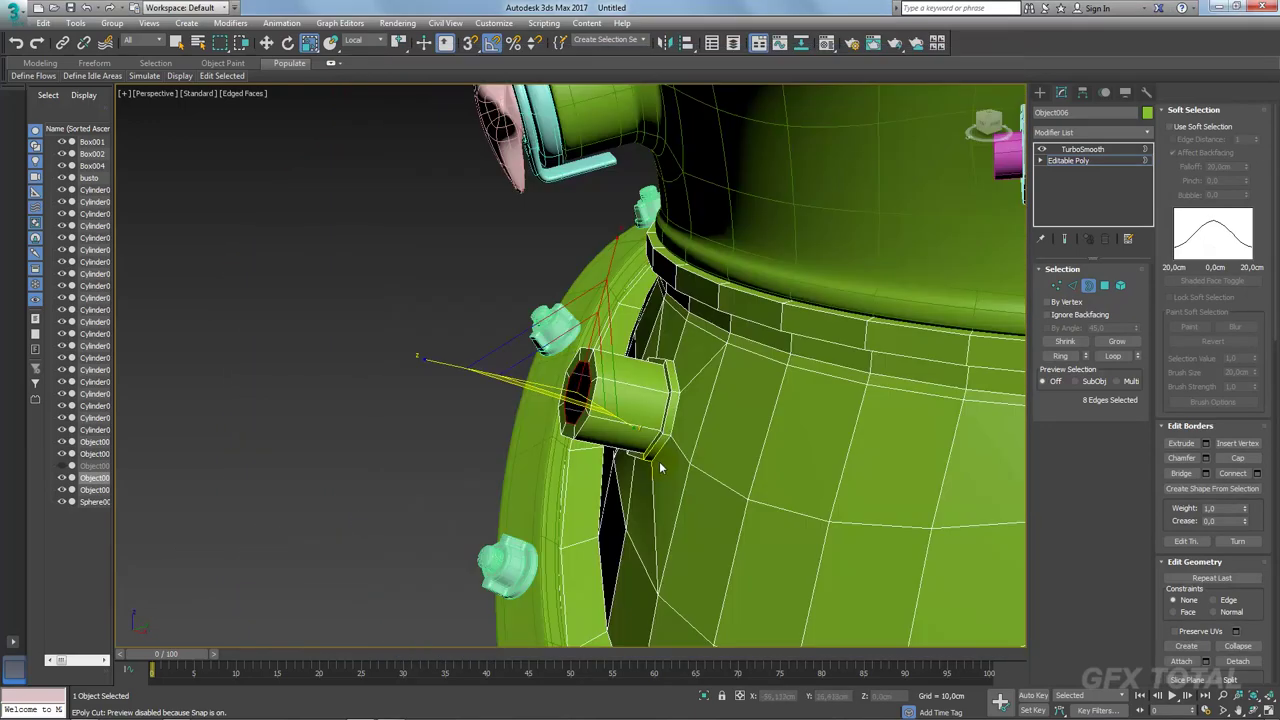
mouse_move(630, 432)
alt+middle_down()
mouse_move(728, 434)
mouse_move(697, 423)
mouse_move(856, 382)
alt+middle_up()
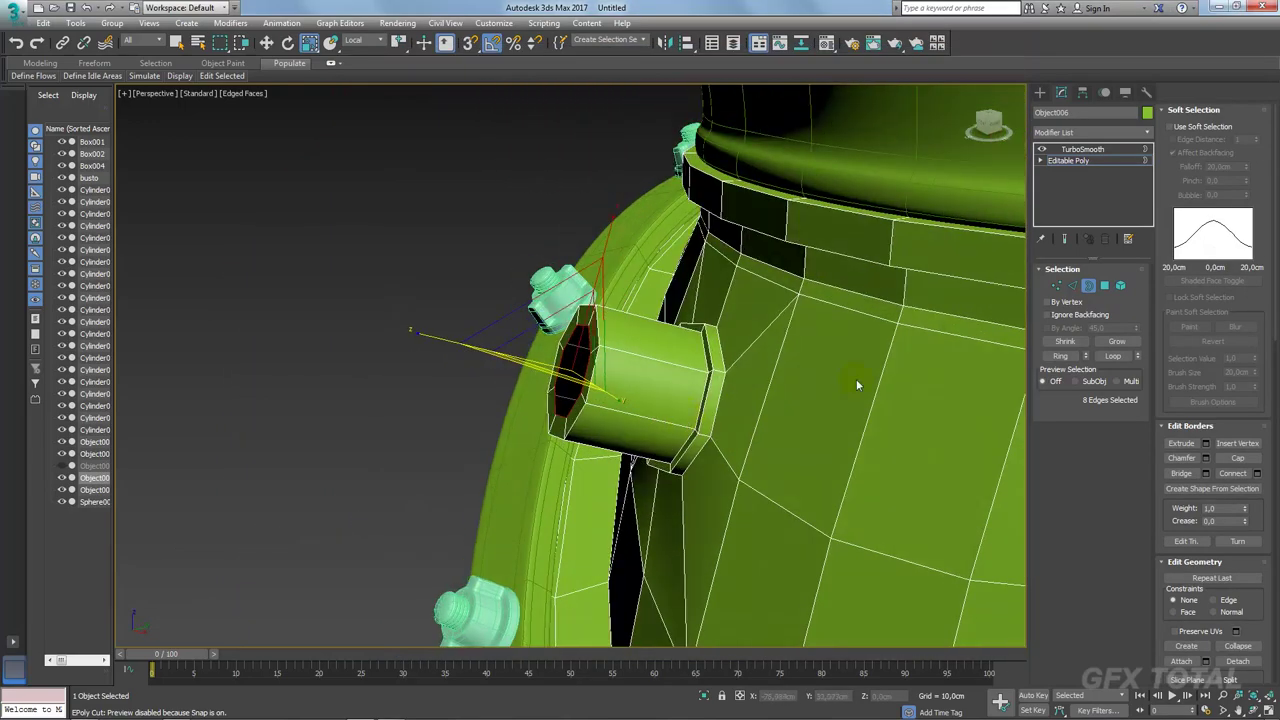
alt+middle_drag(716, 395, 689, 395)
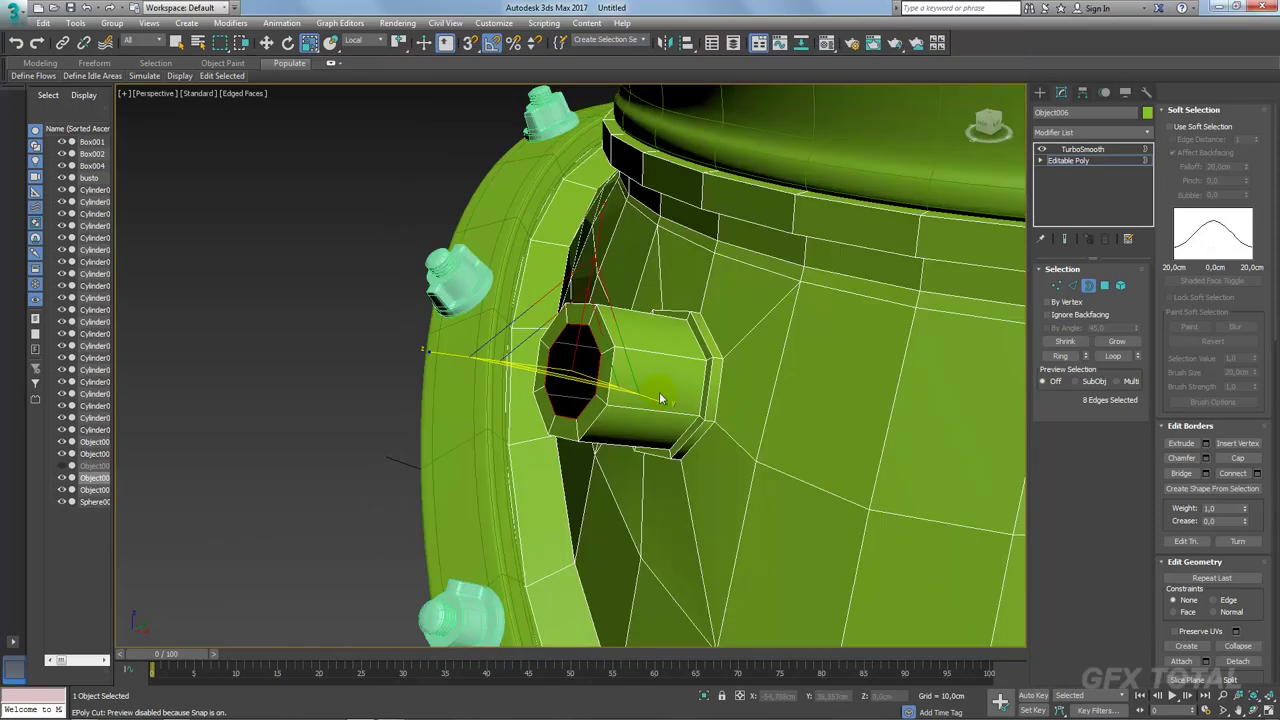
Step: Undo twice back to the flush octagonal opening
key(ctrl+z)
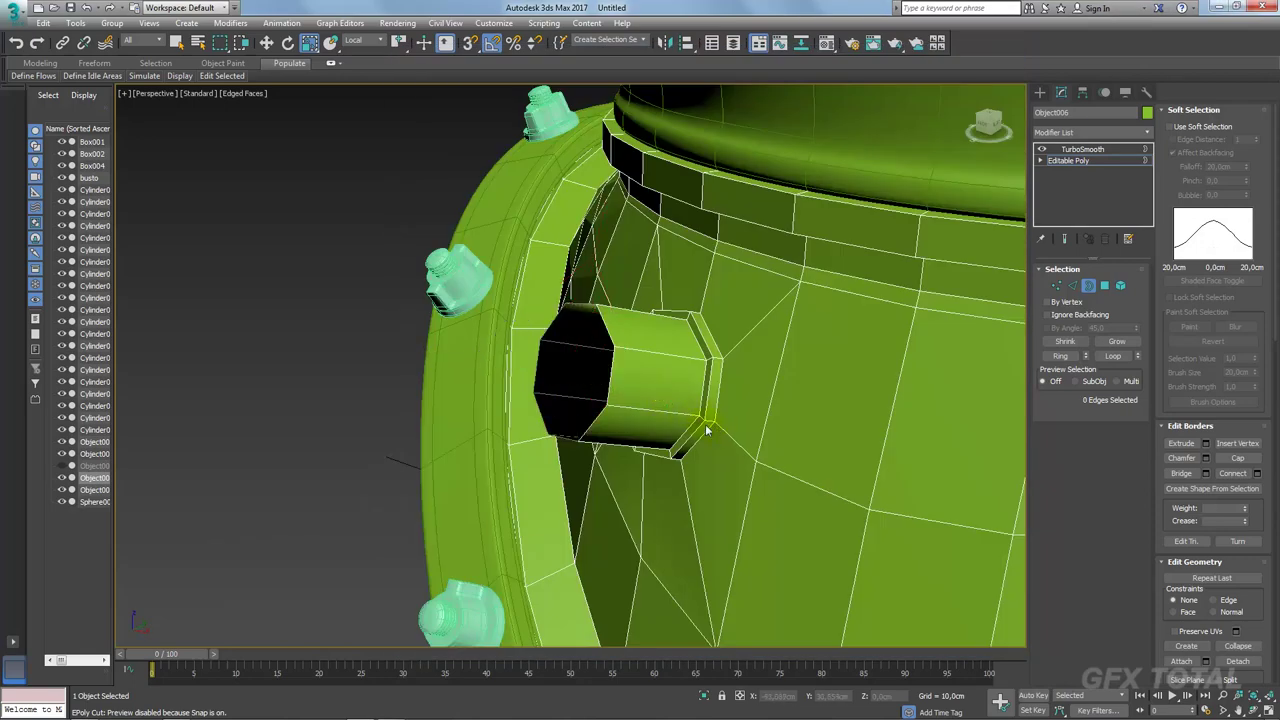
key(ctrl+z)
scroll(692, 414, down, 3)
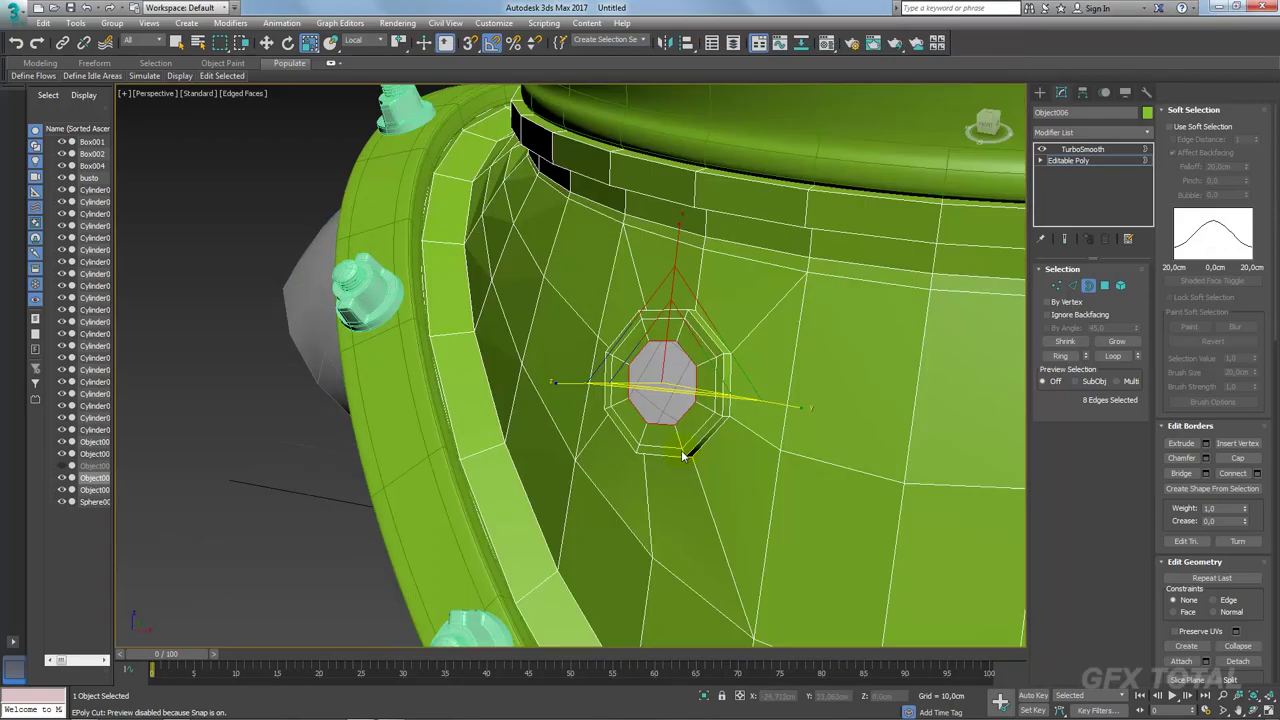
Step: Cap the octagonal opening on the helmet's back with a new face at Border level
alt+middle_drag(680, 440, 1007, 175)
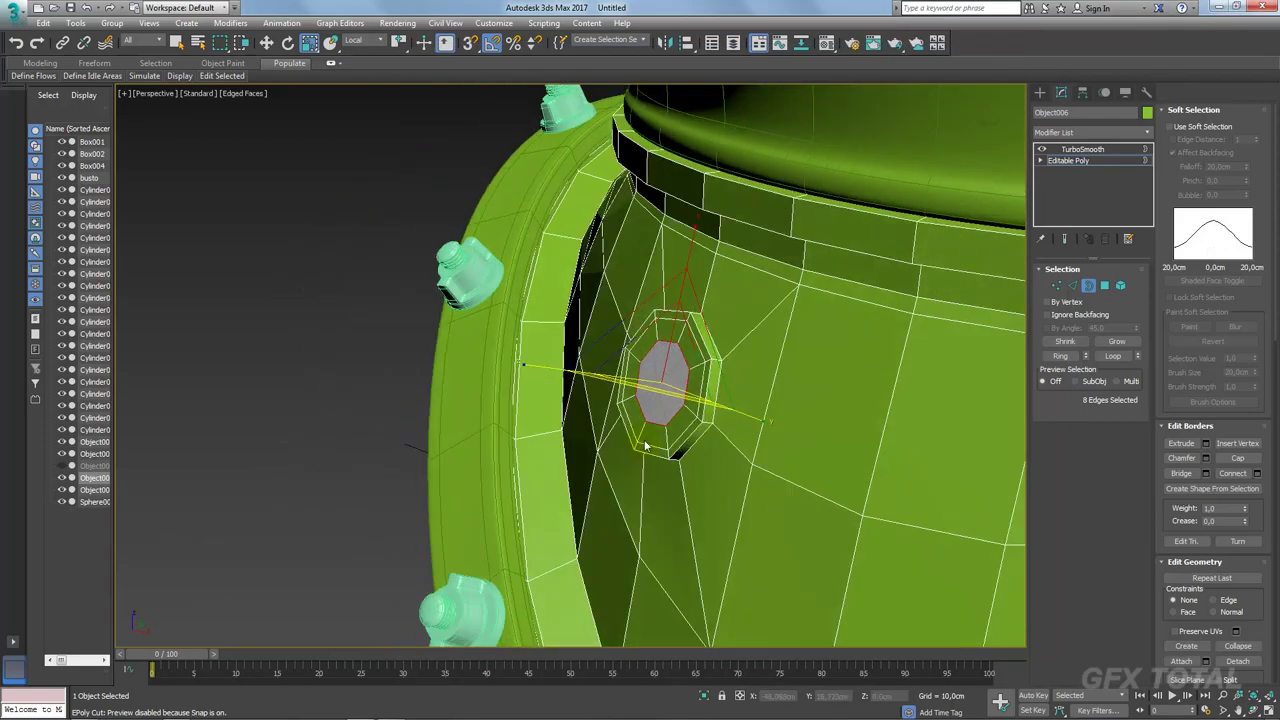
click(1072, 162)
alt+middle_drag(930, 330, 961, 353)
click(1088, 285)
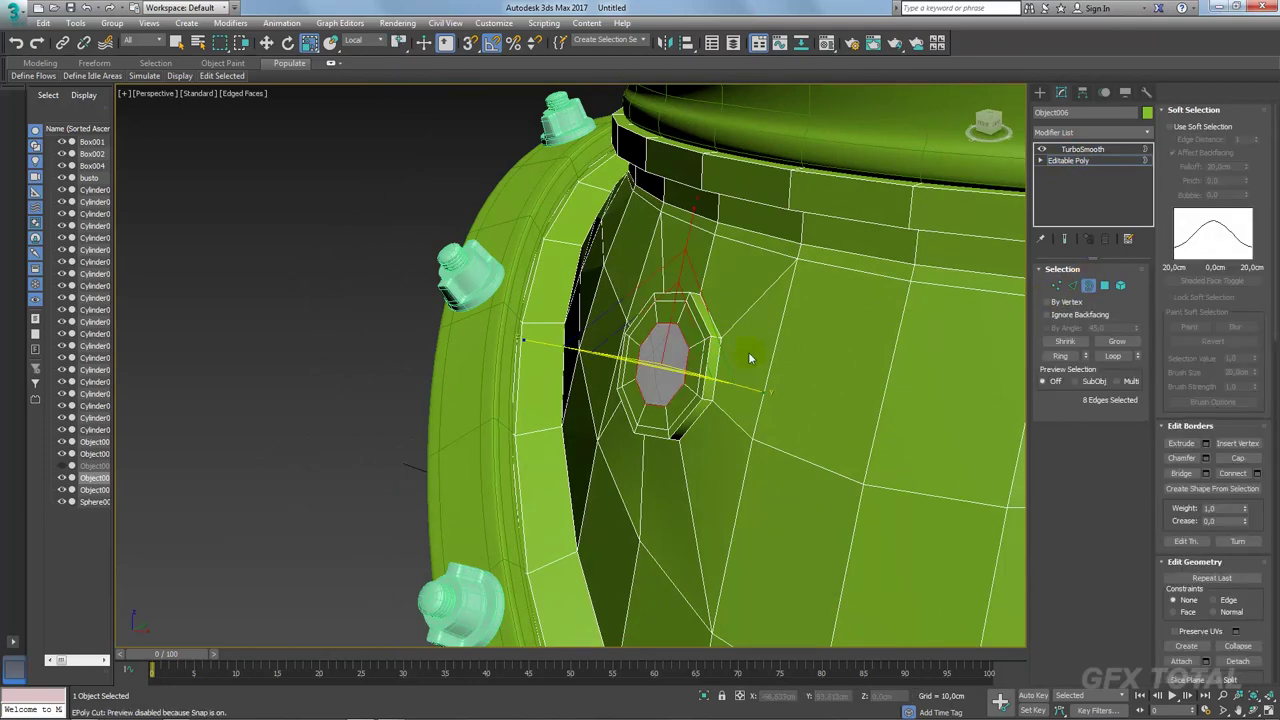
click(1238, 458)
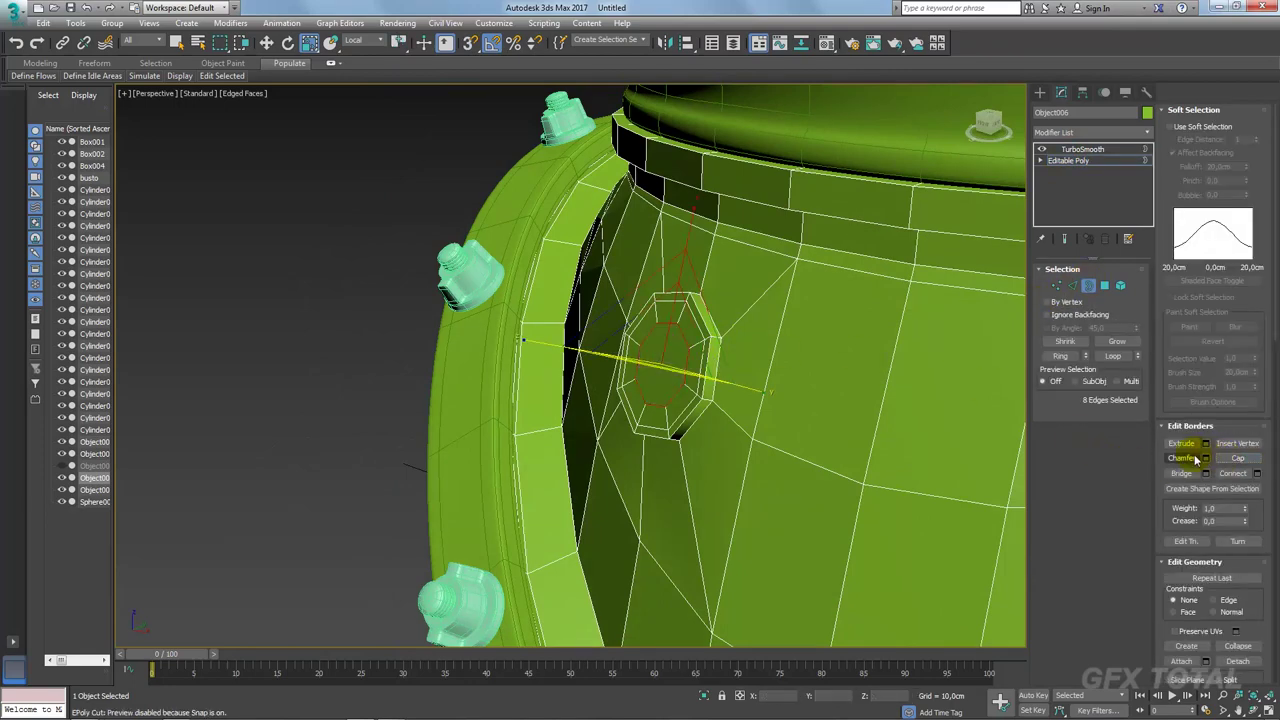
Step: Extrude the cap polygon slightly, then delete it to leave a short recessed open hole
click(1104, 285)
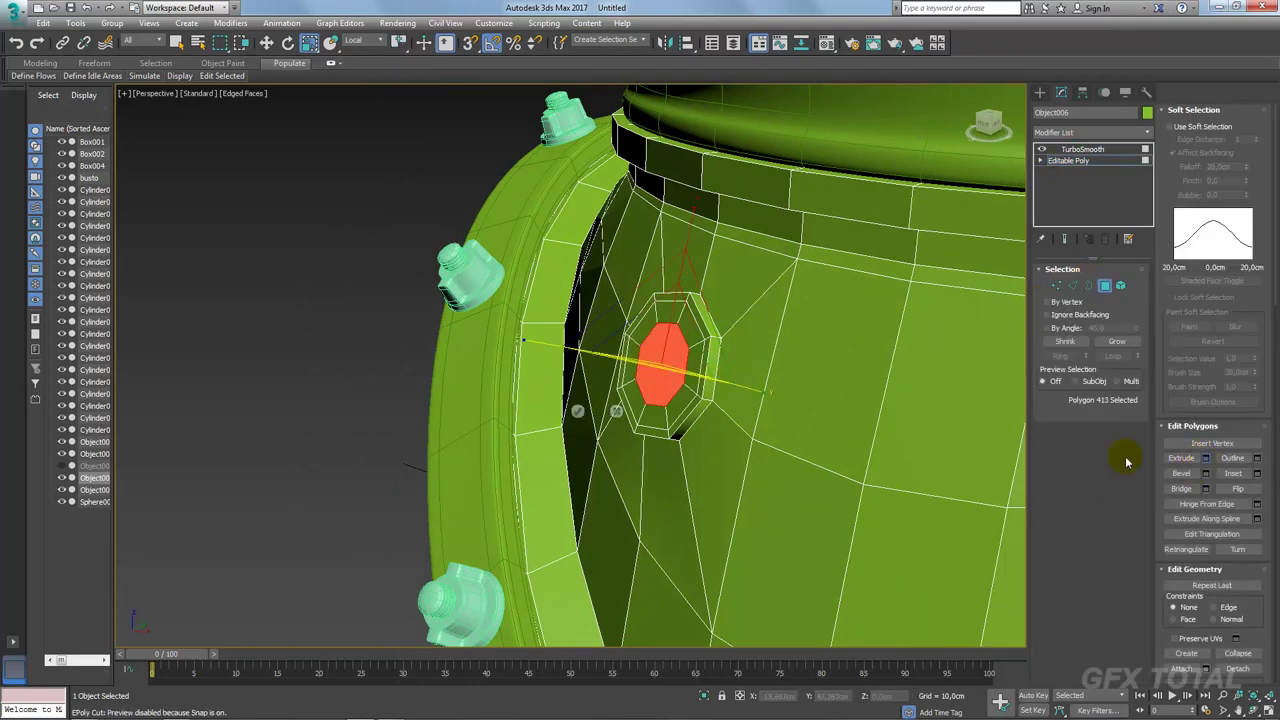
click(1205, 458)
drag(600, 392, 588, 386)
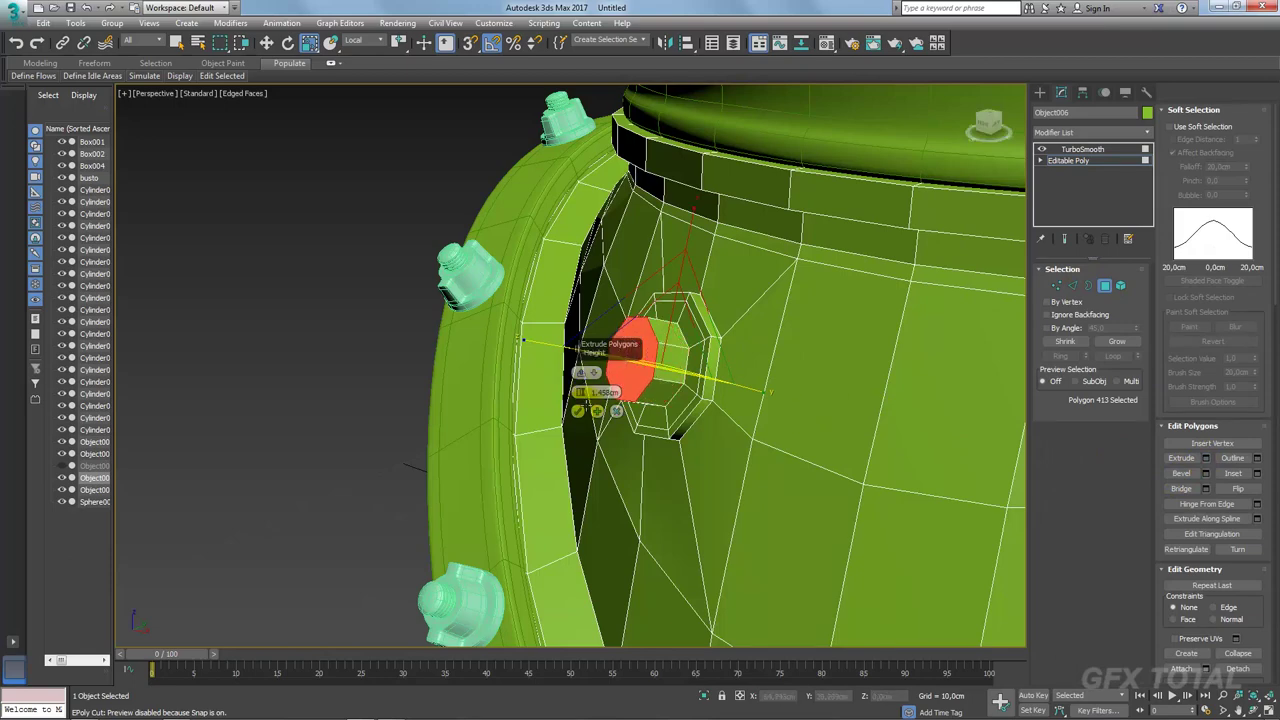
click(578, 411)
alt+middle_drag(580, 400, 743, 363)
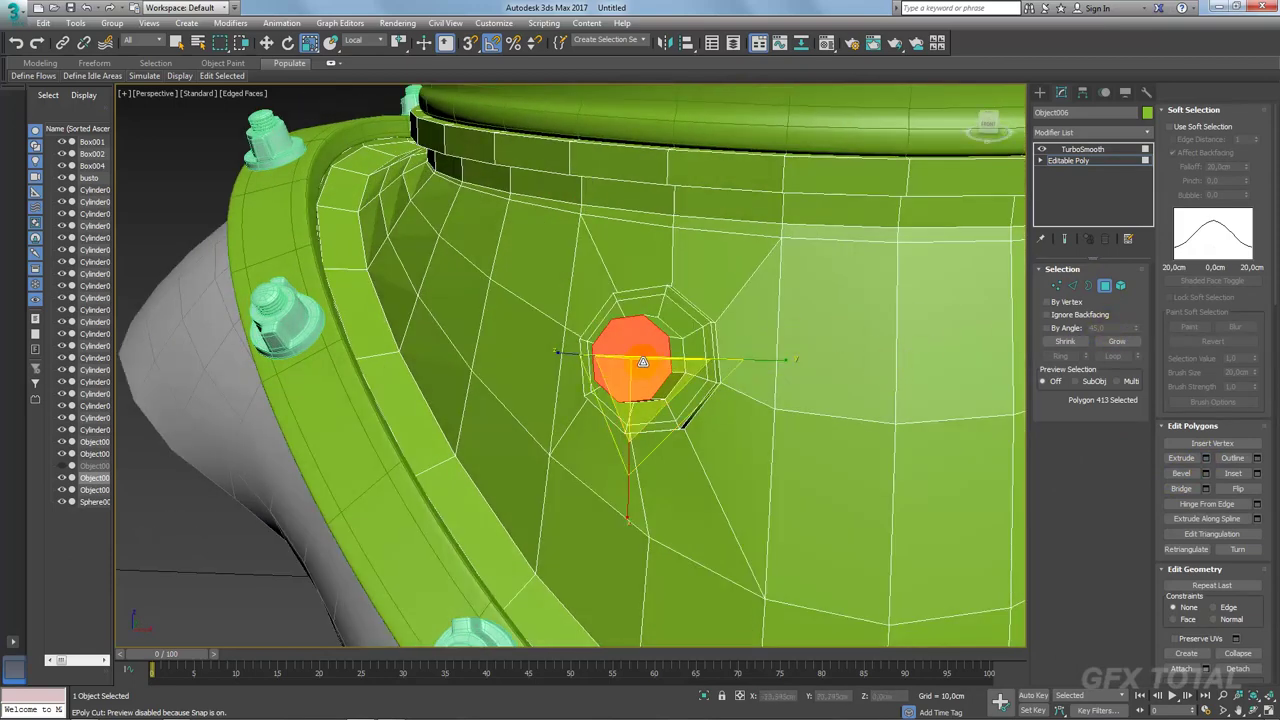
scroll(643, 362, up, 3)
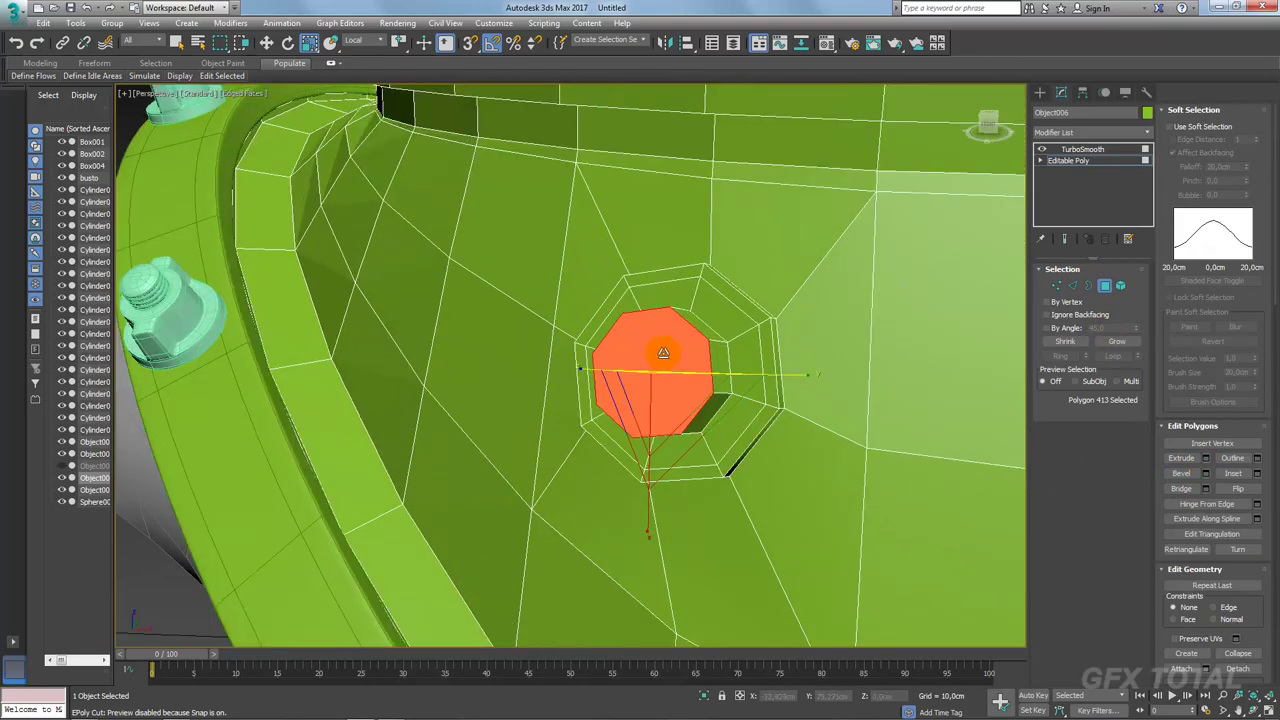
key(Delete)
click(1089, 285)
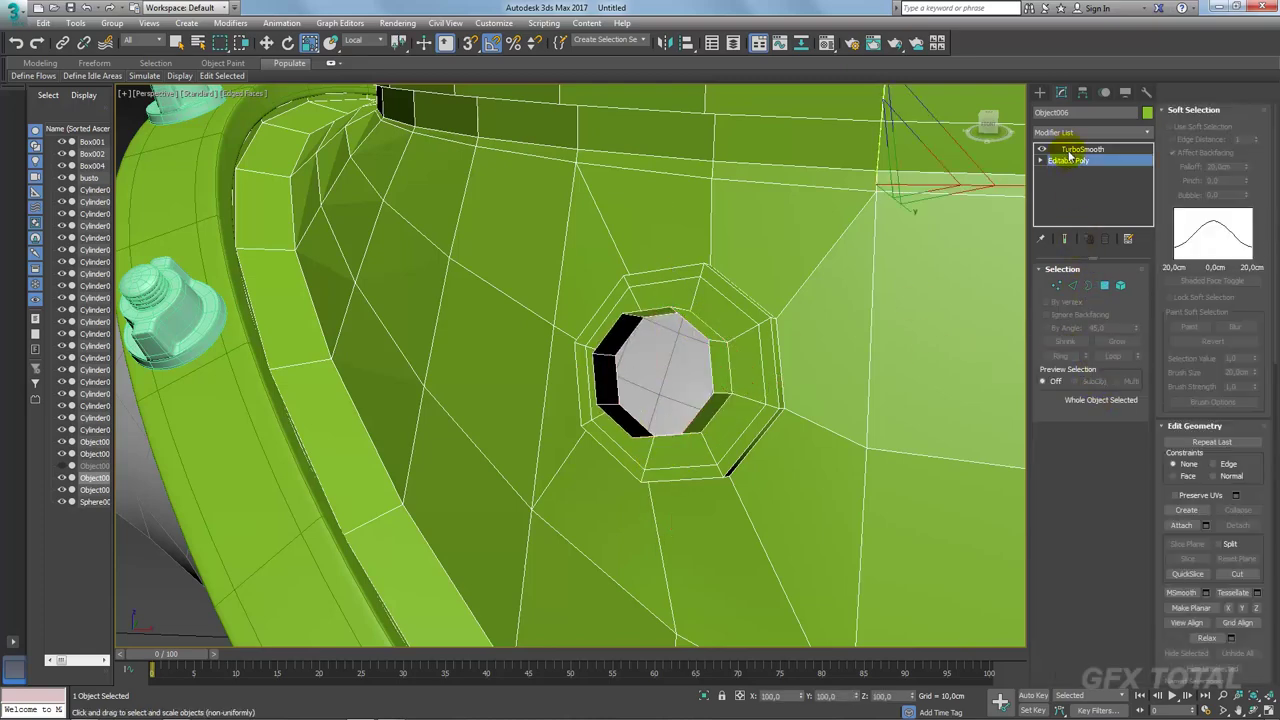
Step: Show the helmet at its TurboSmooth level to view it smoothed
click(1082, 149)
scroll(800, 370, down, 5)
scroll(719, 407, down, 3)
scroll(719, 407, down, 3)
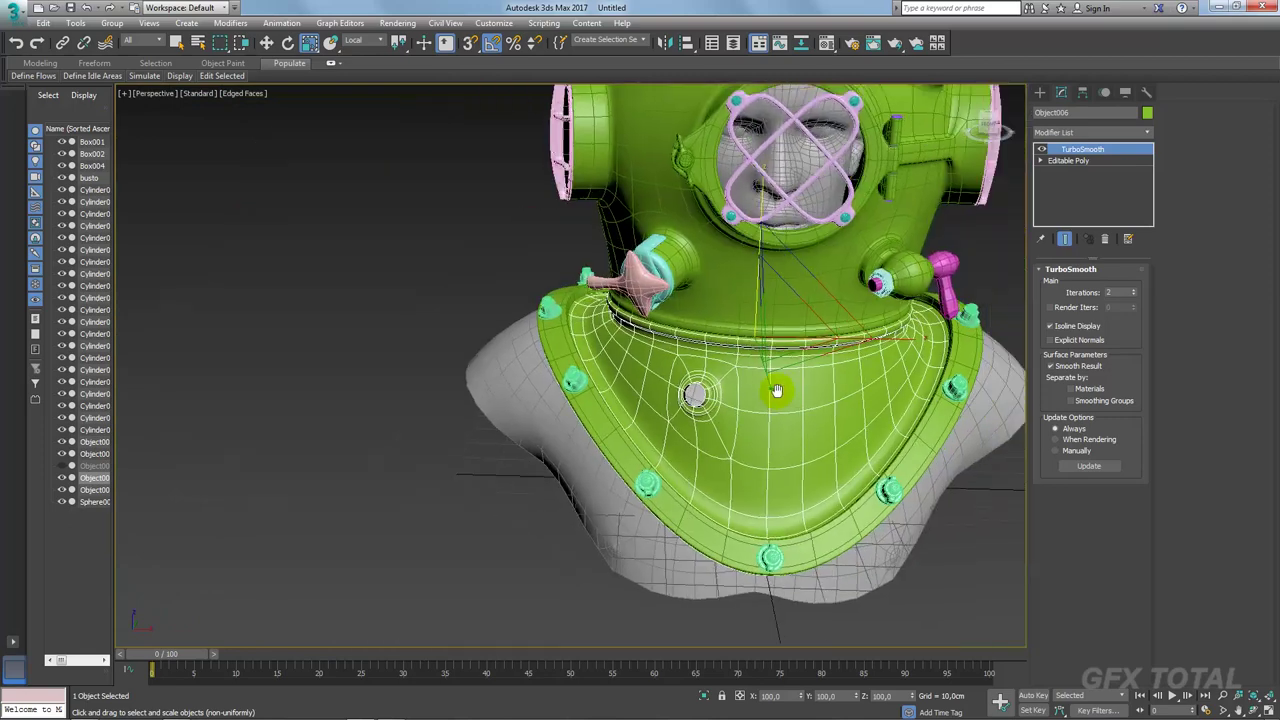
scroll(719, 407, down, 2)
Step: Create an eight-sided cylinder, Cylinder025 (radius 4,945cm, height 4,53cm), beside the bust
click(1040, 92)
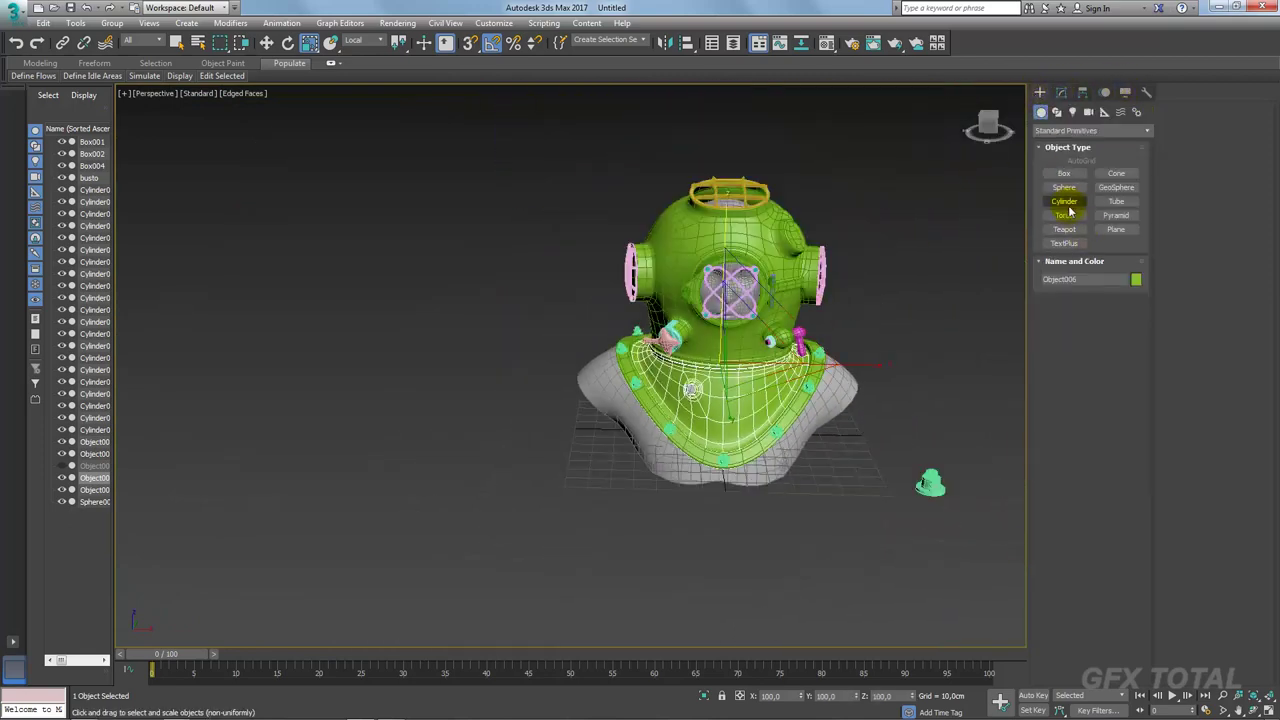
click(1064, 201)
drag(825, 528, 830, 528)
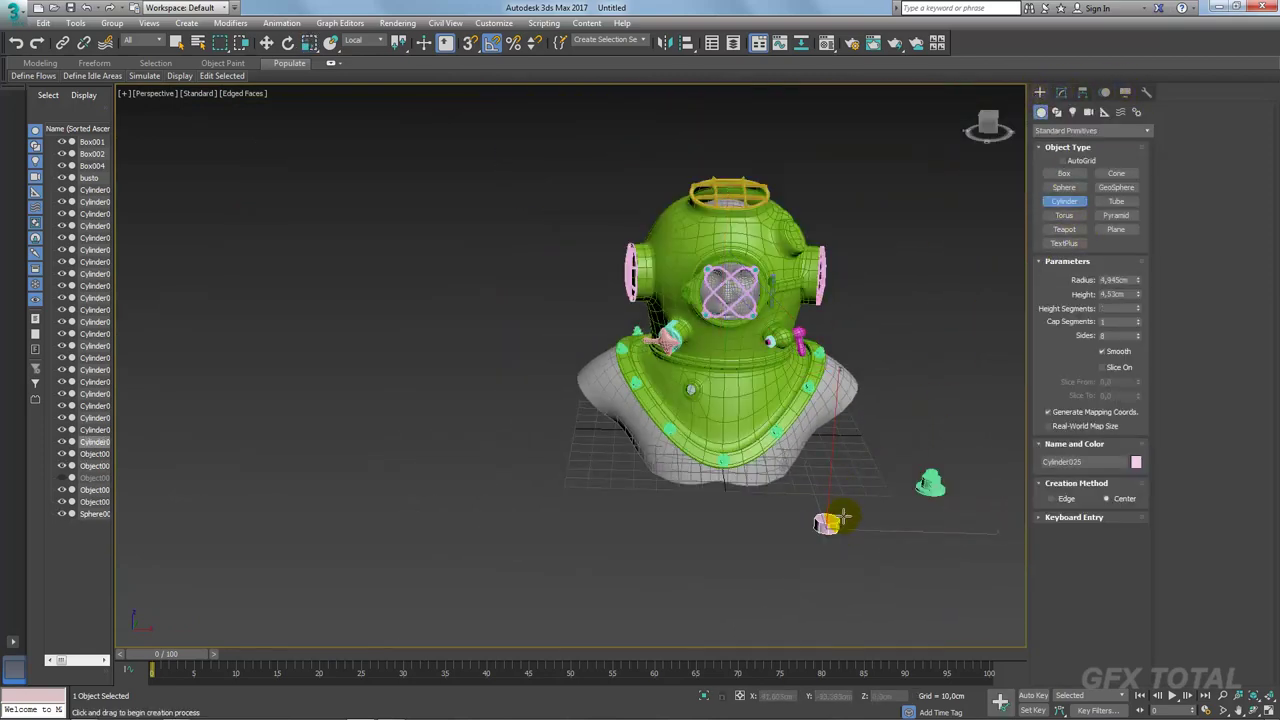
key(r)
scroll(835, 500, up, 2)
scroll(830, 480, up, 2)
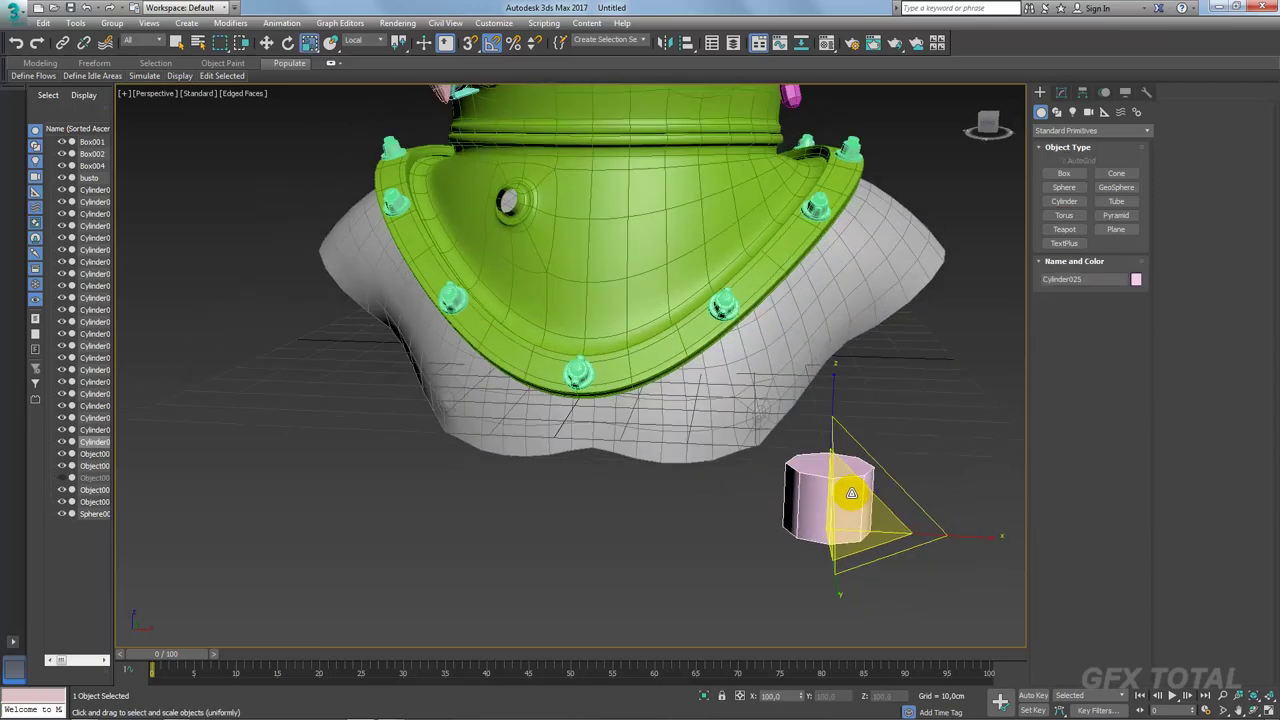
scroll(826, 462, up, 2)
scroll(824, 455, up, 3)
scroll(850, 490, down, 3)
scroll(850, 490, down, 2)
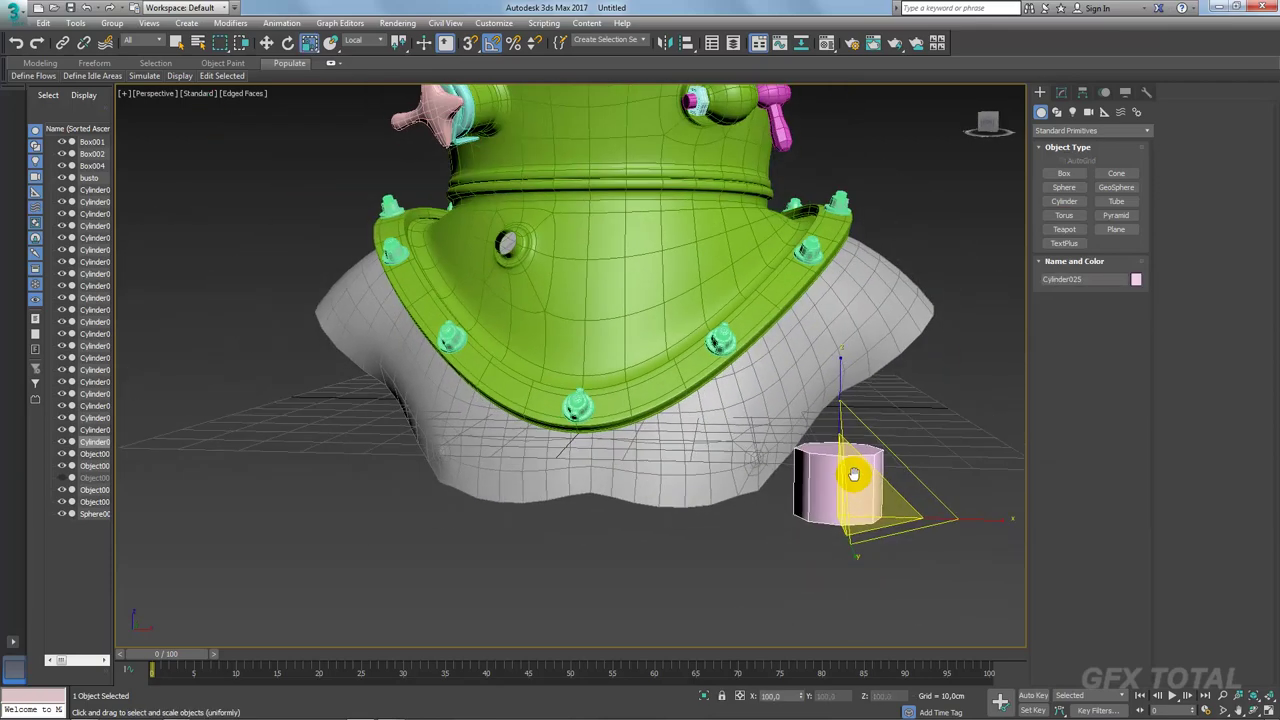
scroll(585, 287, up, 3)
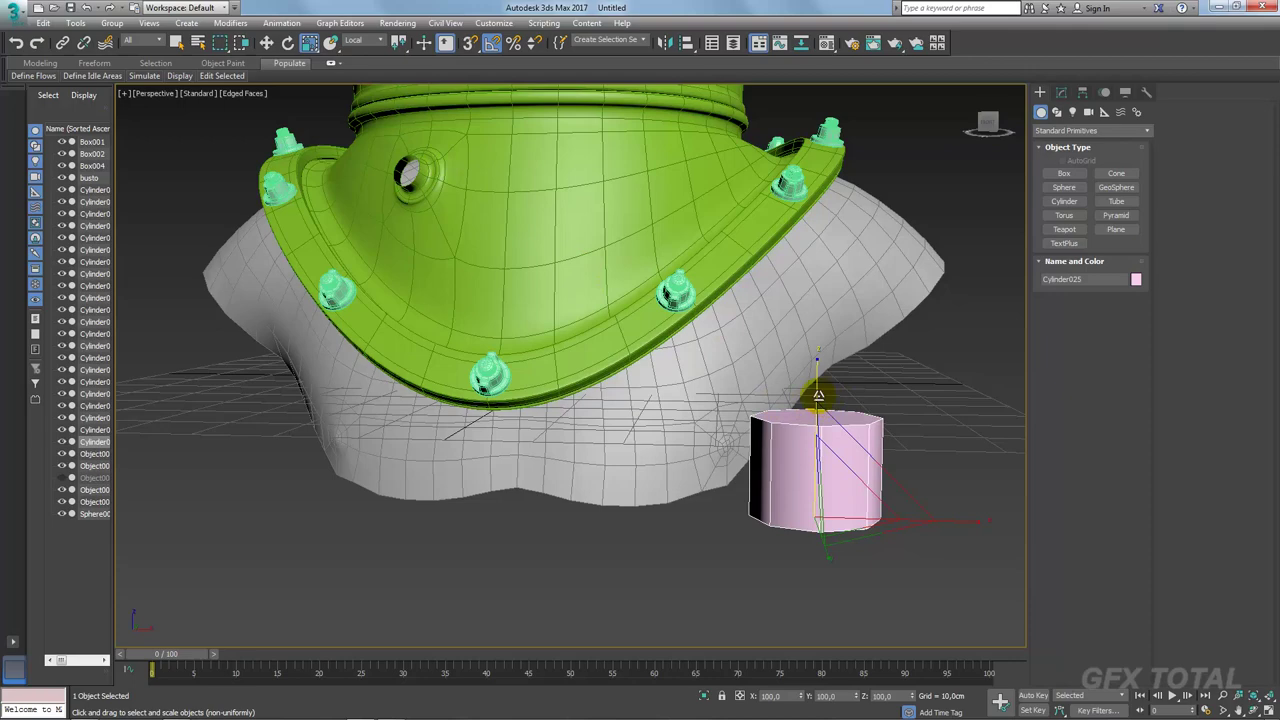
Step: Convert the cylinder to Editable Poly and add a horizontal edge loop around its sides
alt+middle_drag(818, 396, 796, 440)
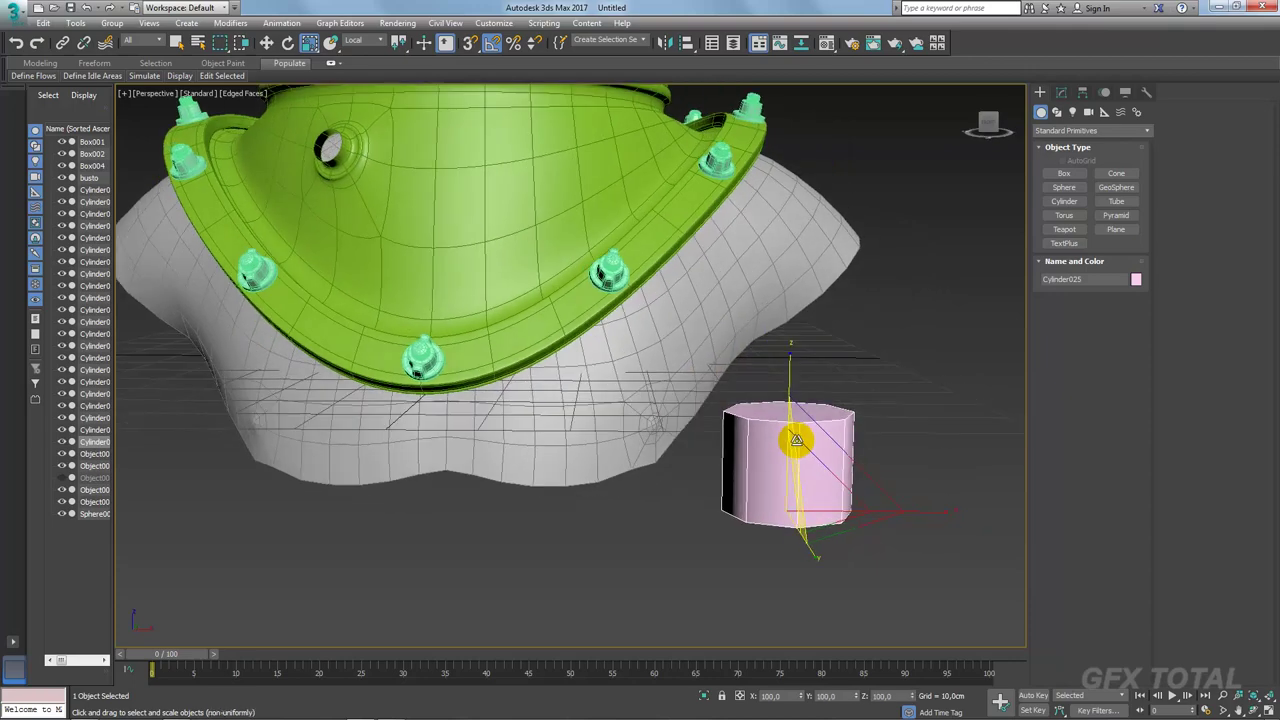
right_click(796, 440)
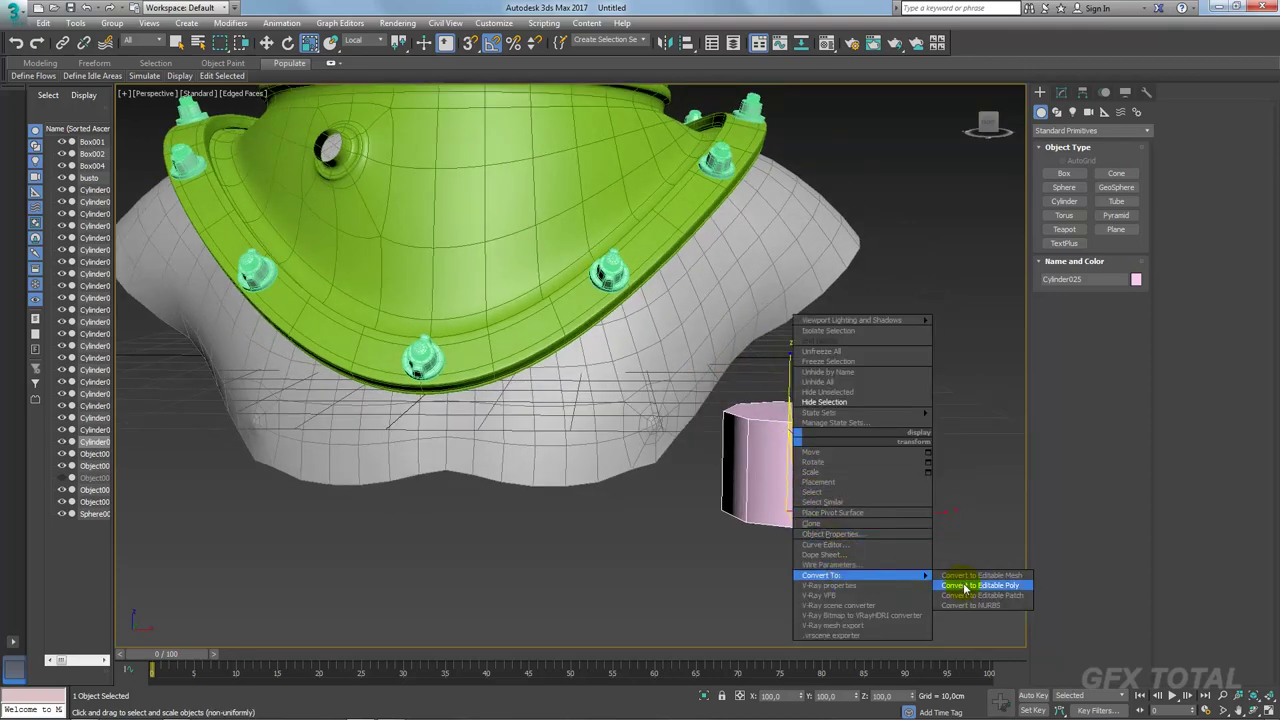
click(965, 586)
click(1075, 287)
alt+middle_drag(912, 380, 924, 393)
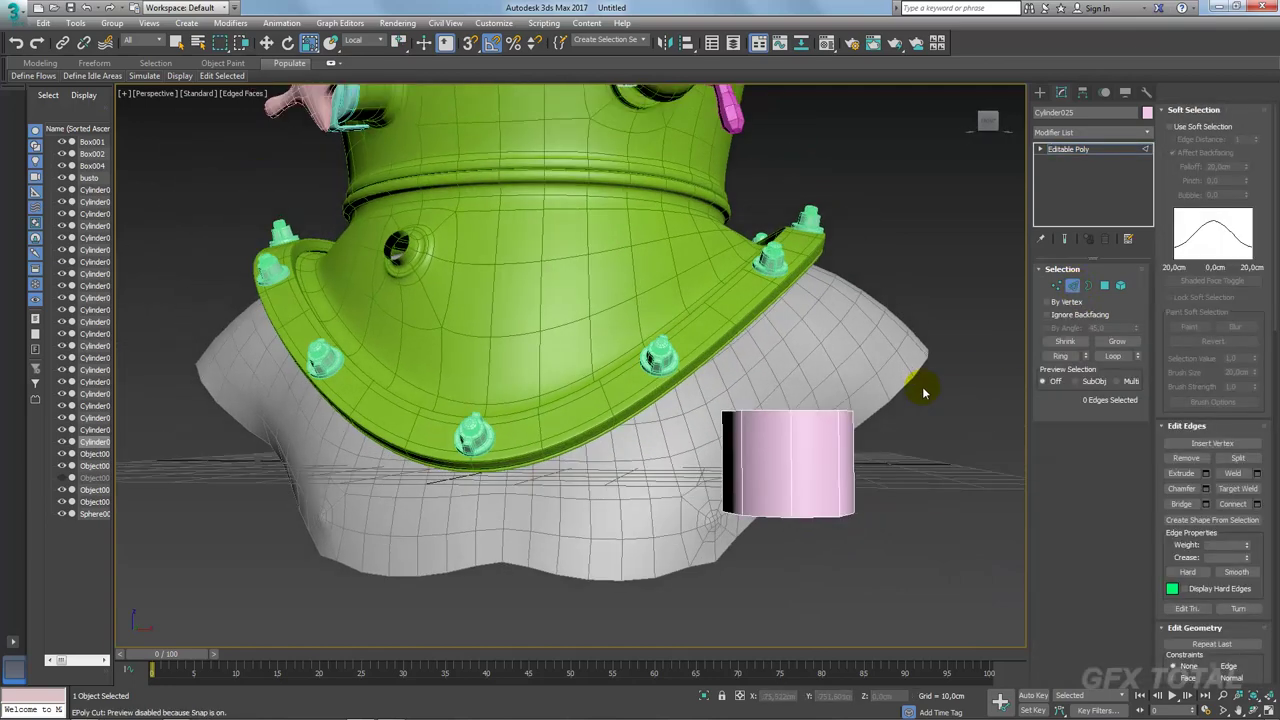
double_click(743, 458)
click(1233, 504)
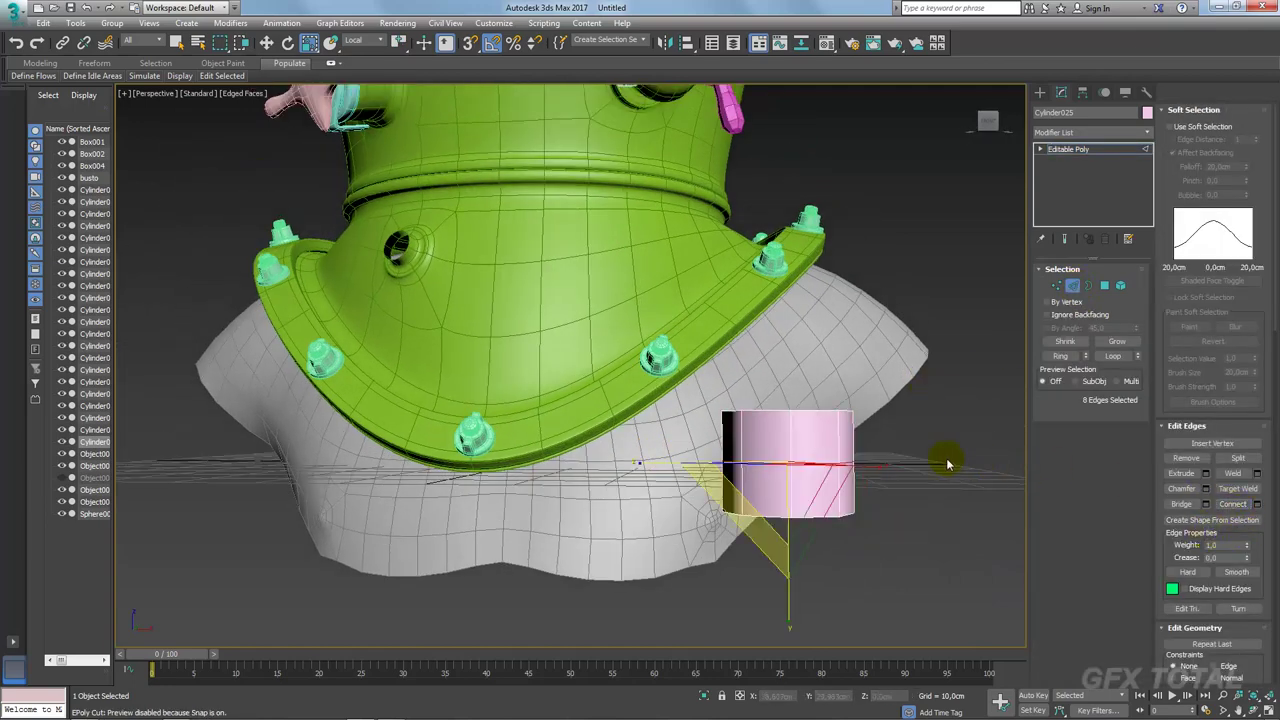
Step: Target-weld the cylinder's stray vertices onto their neighbouring vertices
click(1058, 286)
click(741, 411)
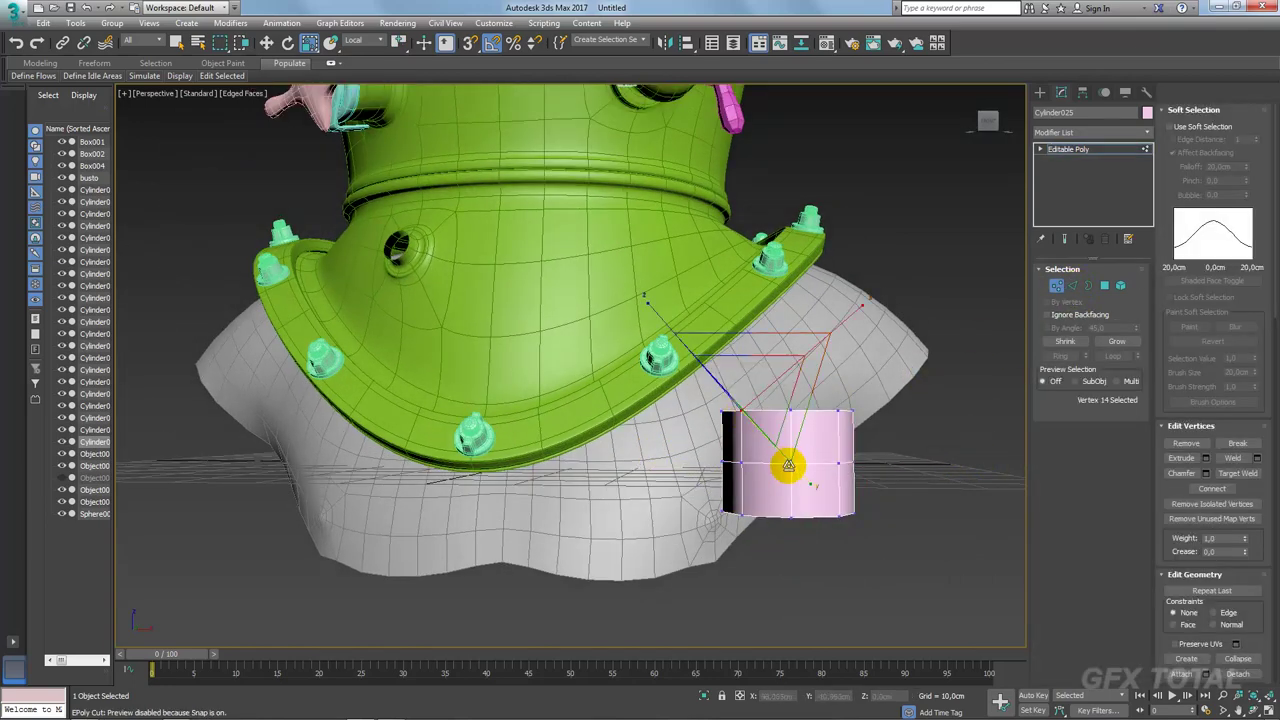
ctrl+click(838, 515)
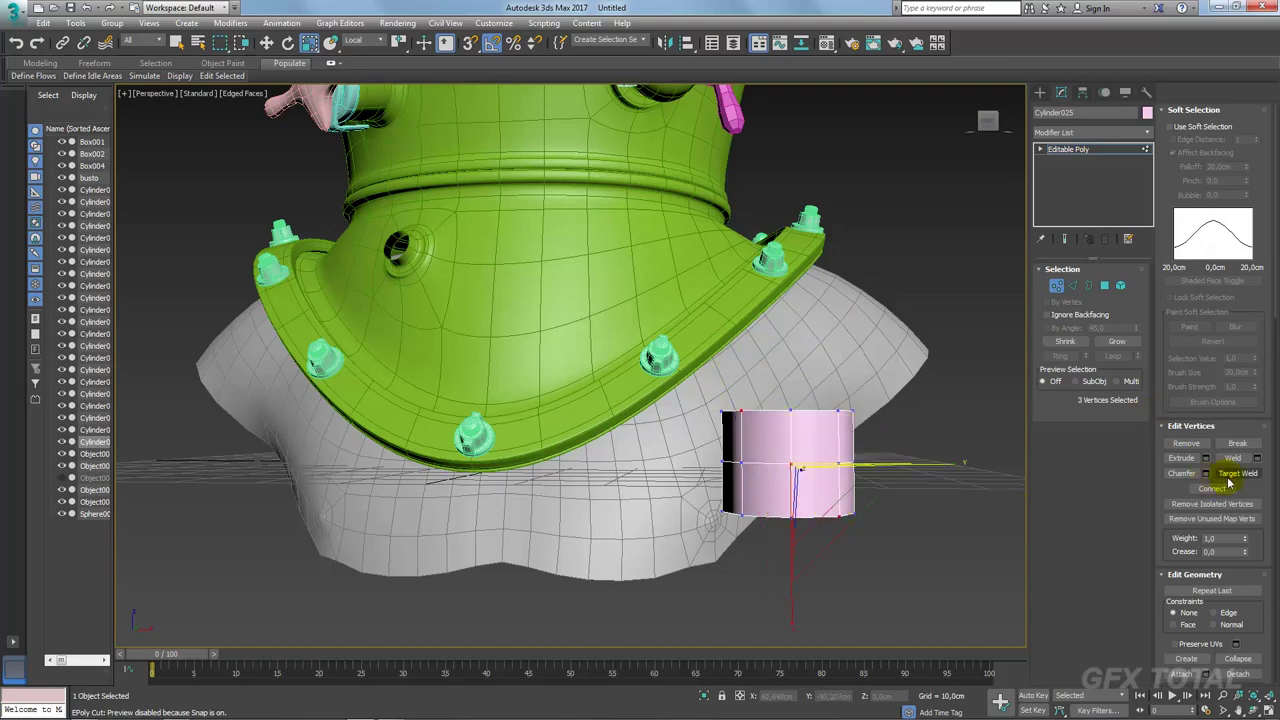
click(842, 432)
click(786, 466)
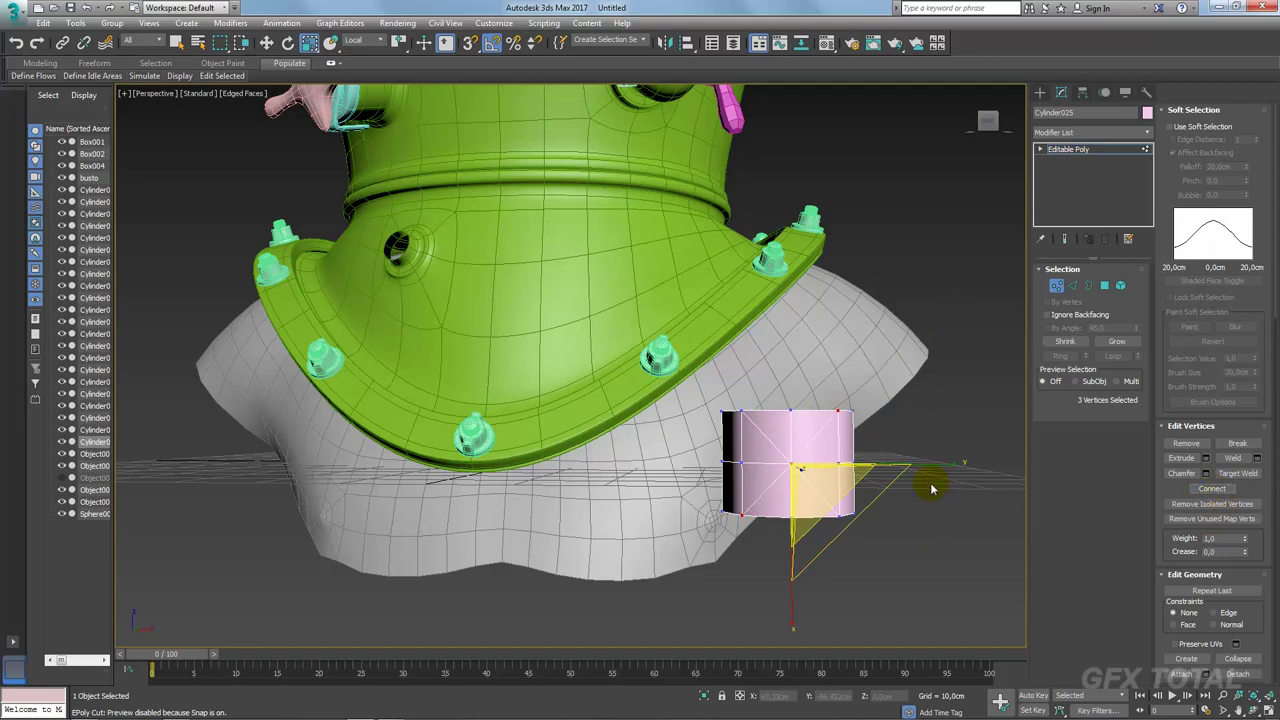
click(808, 423)
Step: Extrude a front vertex and delete it to open an octagonal hole in the cylinder's side
click(818, 463)
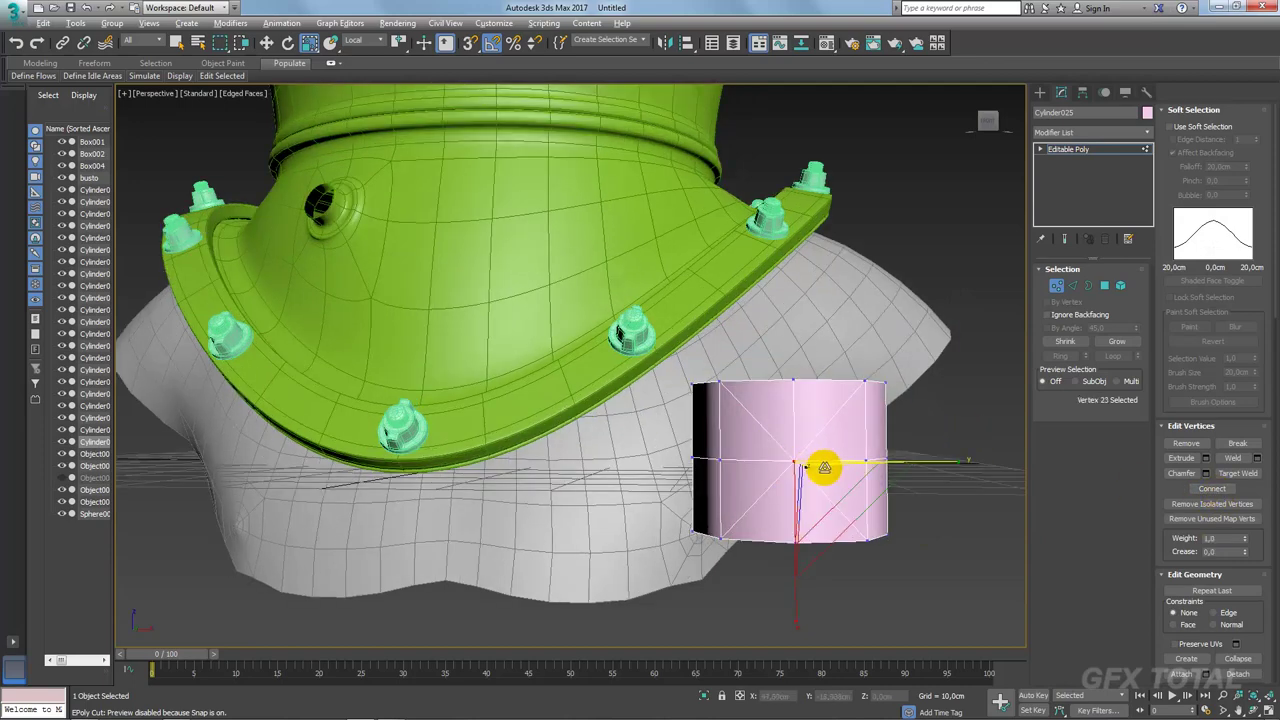
alt+middle_drag(820, 463, 843, 491)
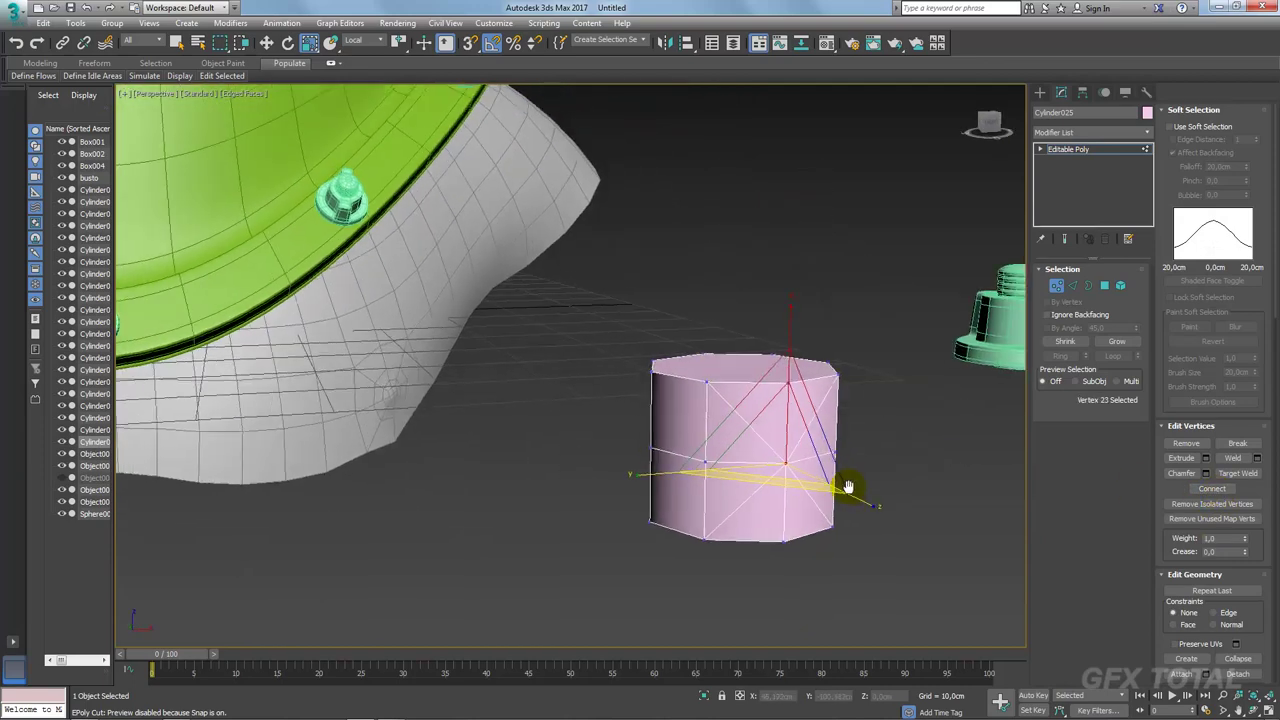
click(1202, 459)
drag(585, 396, 599, 386)
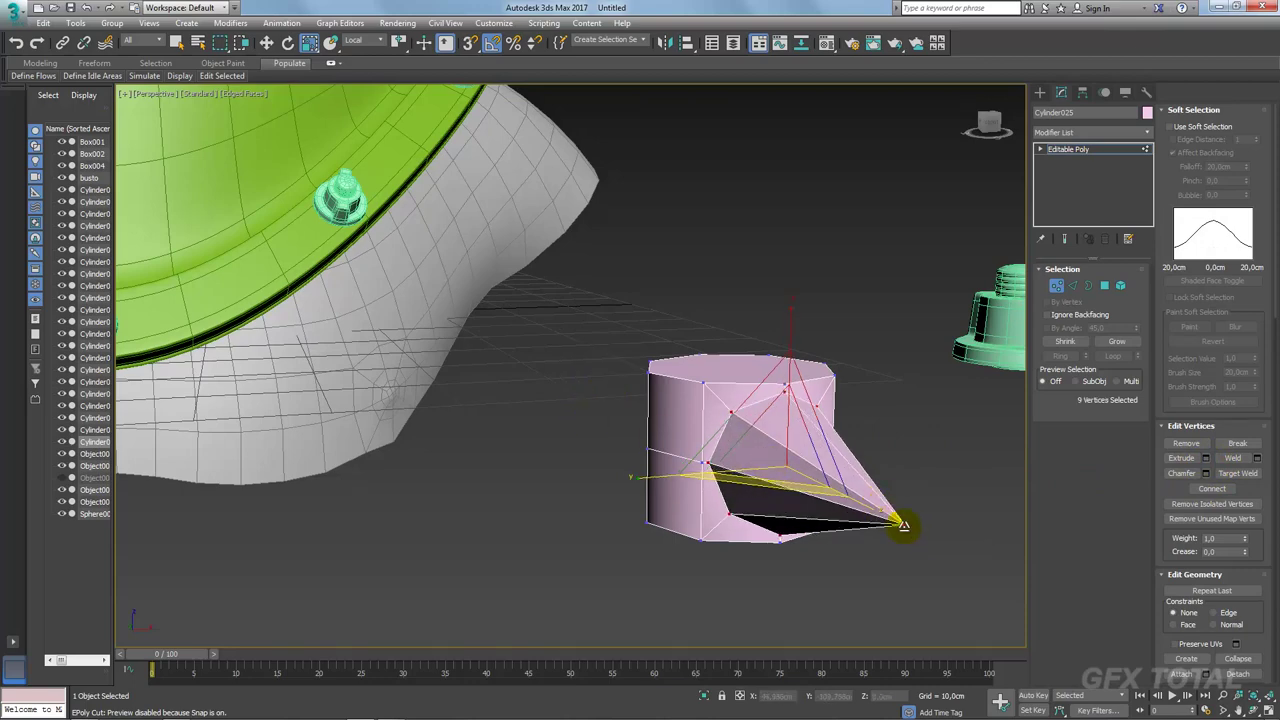
key(Delete)
alt+middle_drag(929, 514, 894, 465)
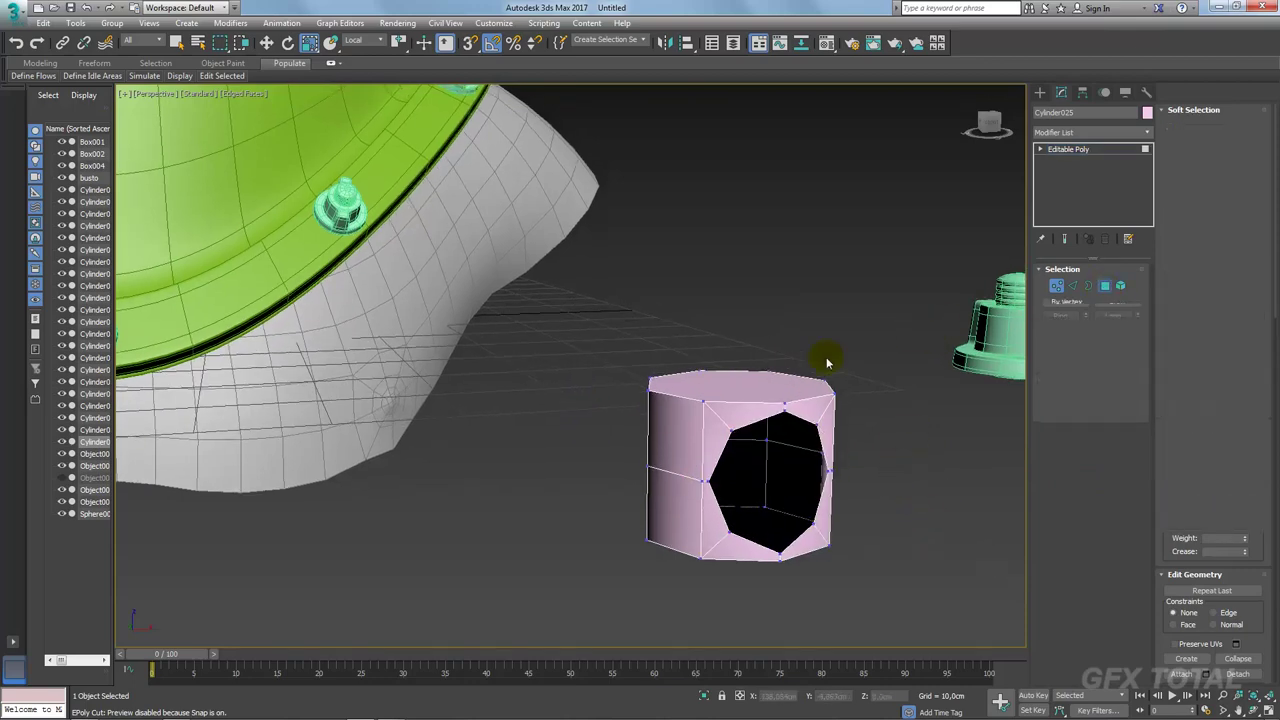
Step: Select the cylinder's top and bottom cap polygons
key(4)
click(790, 385)
alt+middle_drag(790, 385, 777, 548)
ctrl+click(777, 548)
mouse_move(849, 428)
alt+middle_down()
mouse_move(855, 476)
mouse_move(880, 470)
alt+middle_up()
Step: Extrude the cylinder's top and bottom caps slightly
click(1257, 474)
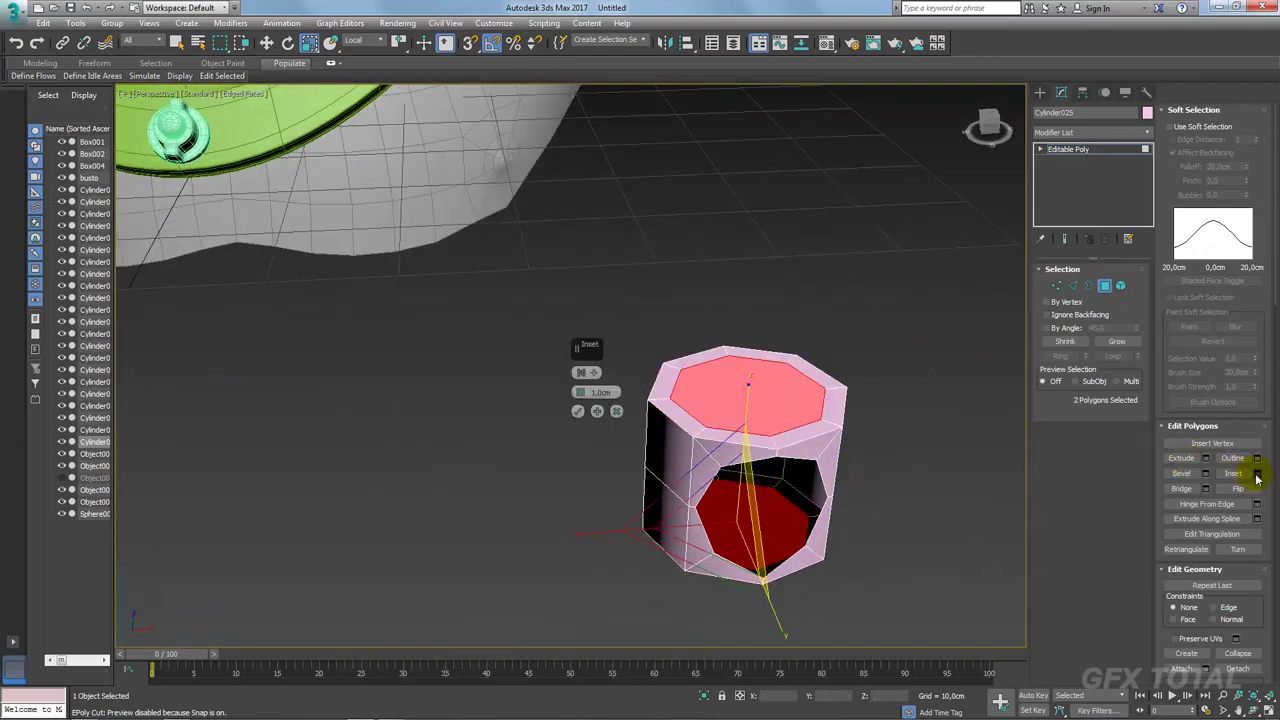
click(617, 411)
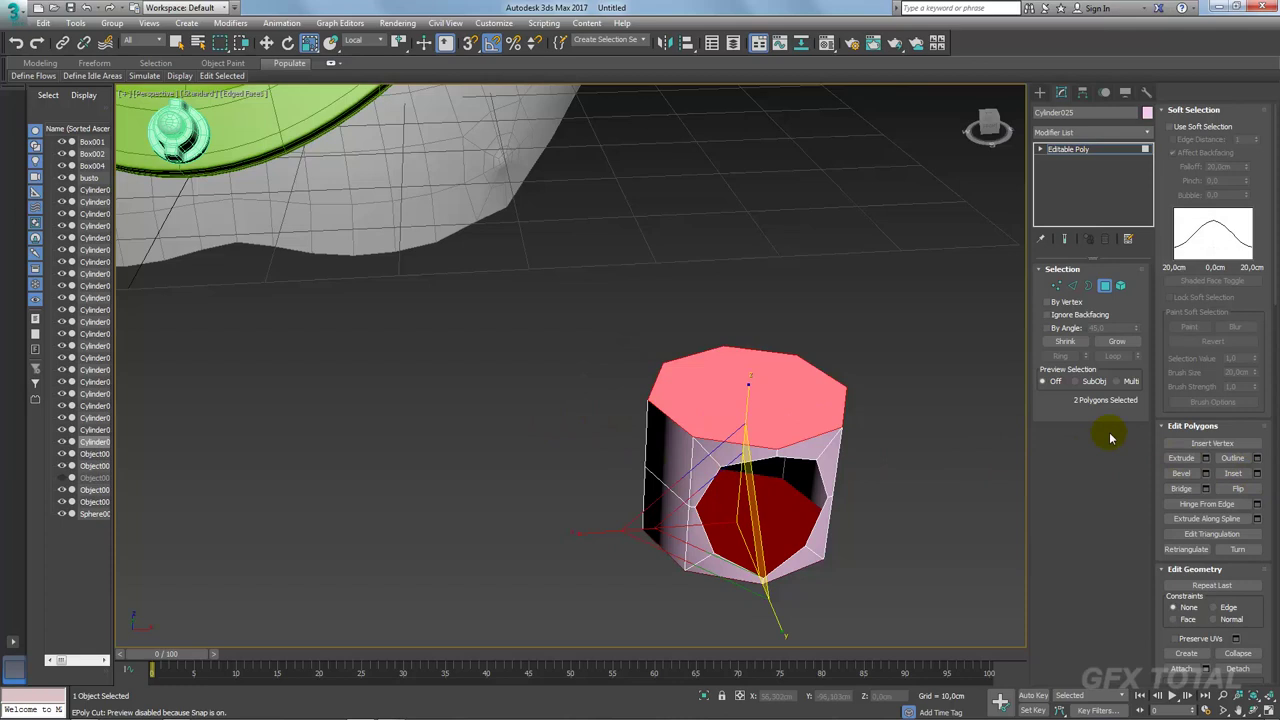
click(1206, 458)
drag(595, 392, 595, 380)
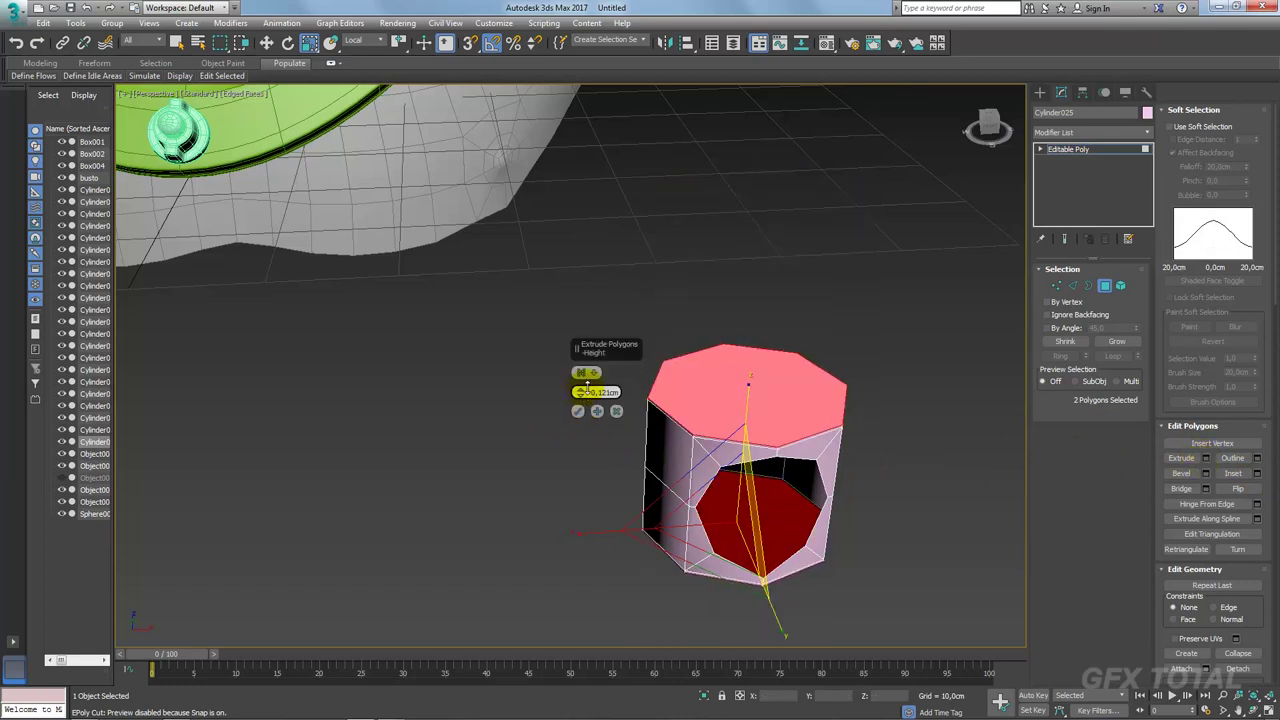
click(578, 411)
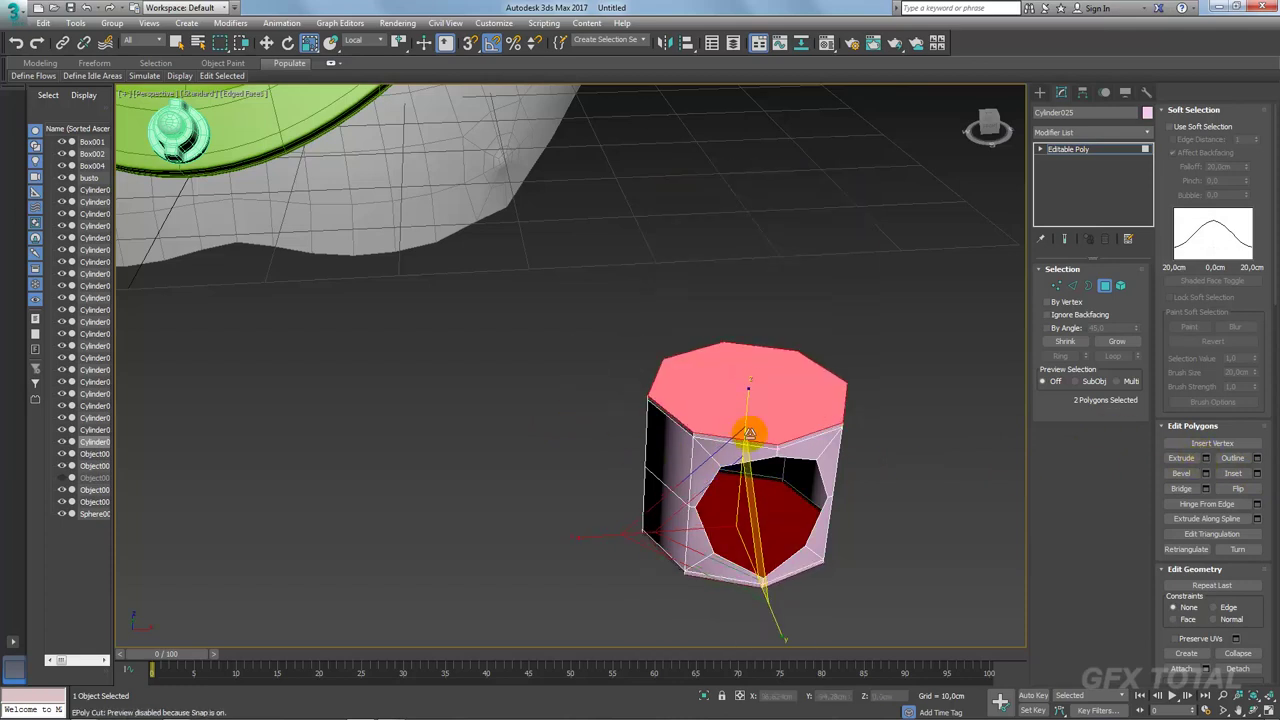
Step: Inset the caps by about 5.7 cm and delete them, leaving open holes
click(1257, 475)
drag(581, 392, 596, 384)
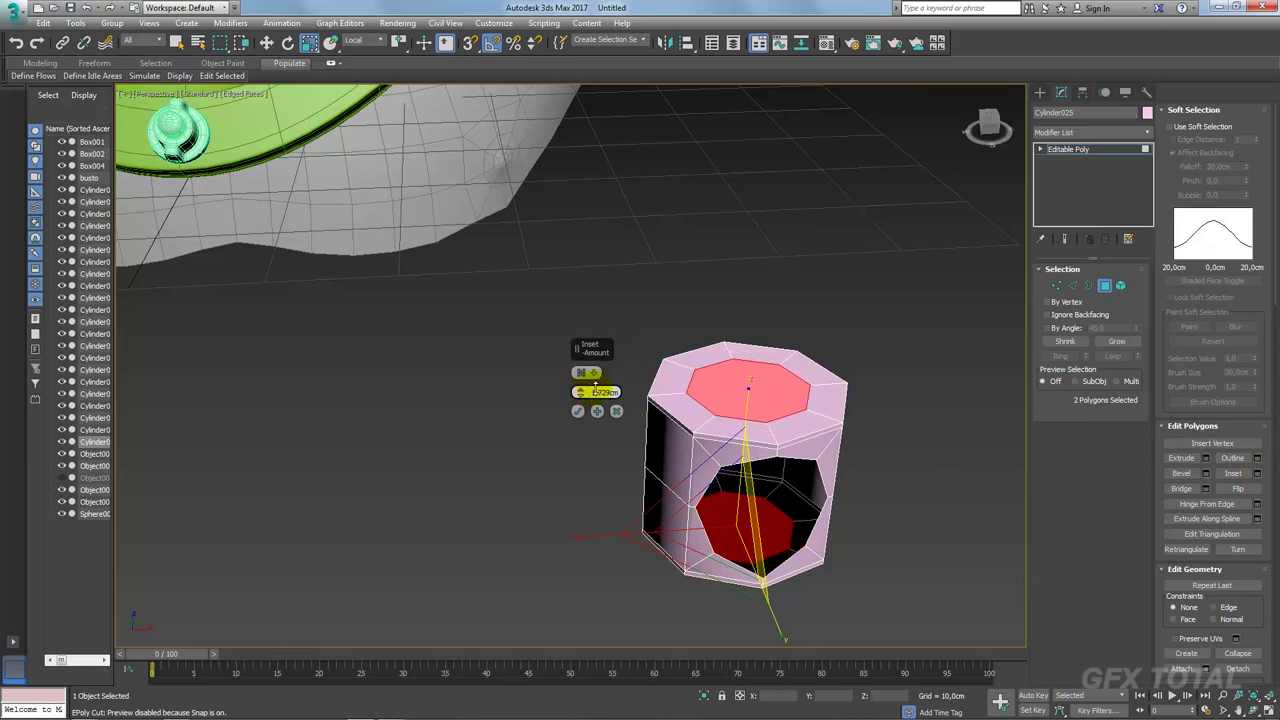
click(578, 411)
key(Delete)
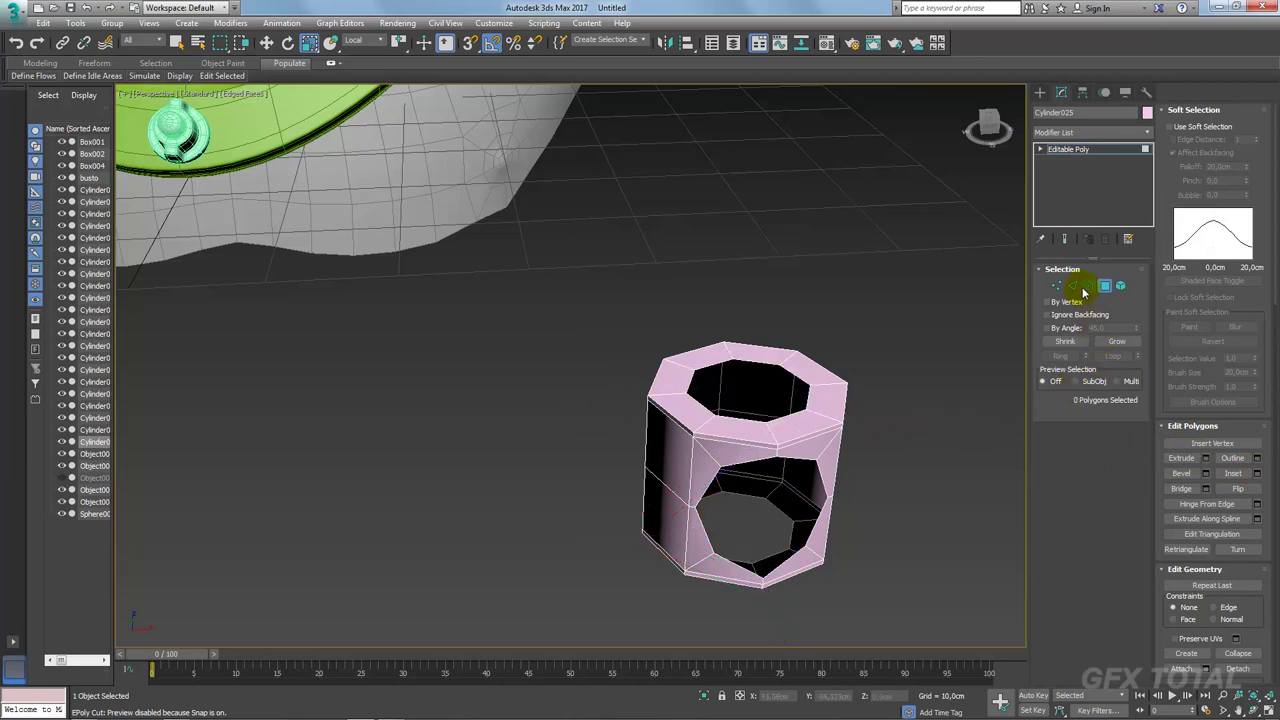
Step: Bridge the top and bottom hole borders to turn the cylinder into a tube
click(1089, 286)
drag(857, 302, 788, 368)
ctrl+drag(778, 575, 776, 568)
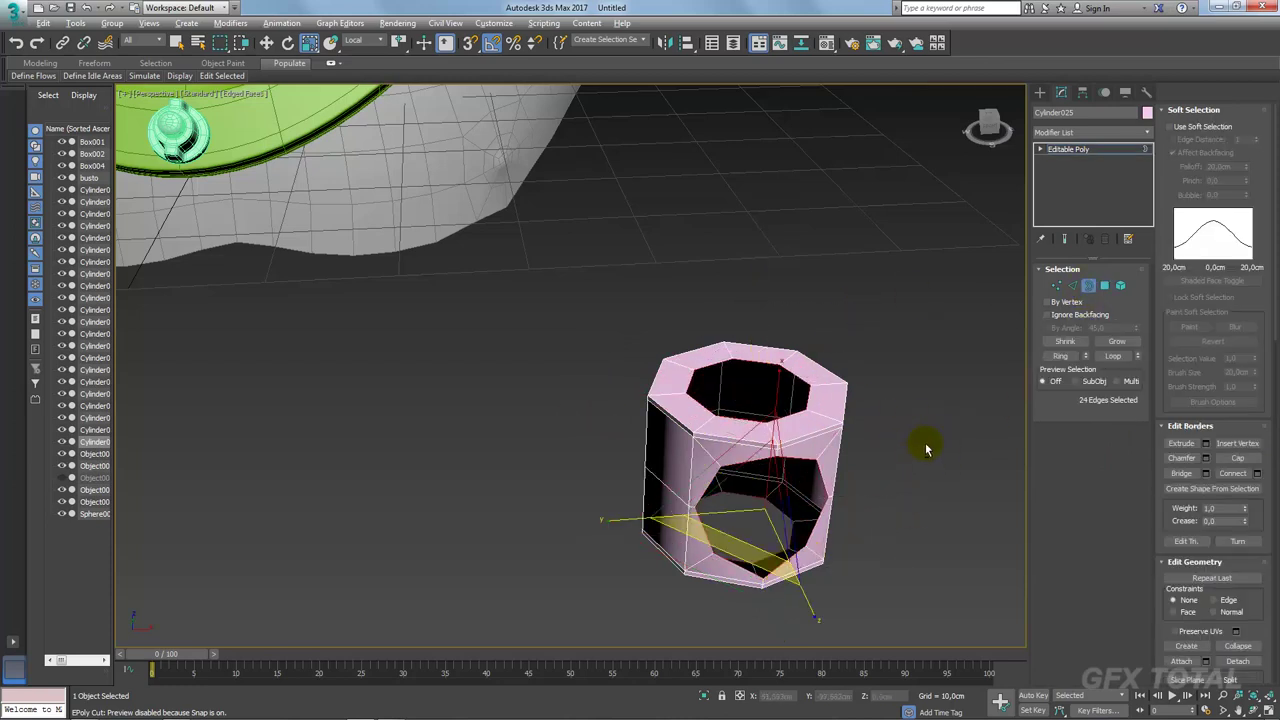
click(1181, 473)
alt+middle_drag(860, 480, 1005, 374)
Step: Add two connecting edge loops around the tube wall with pinch 10
click(1073, 286)
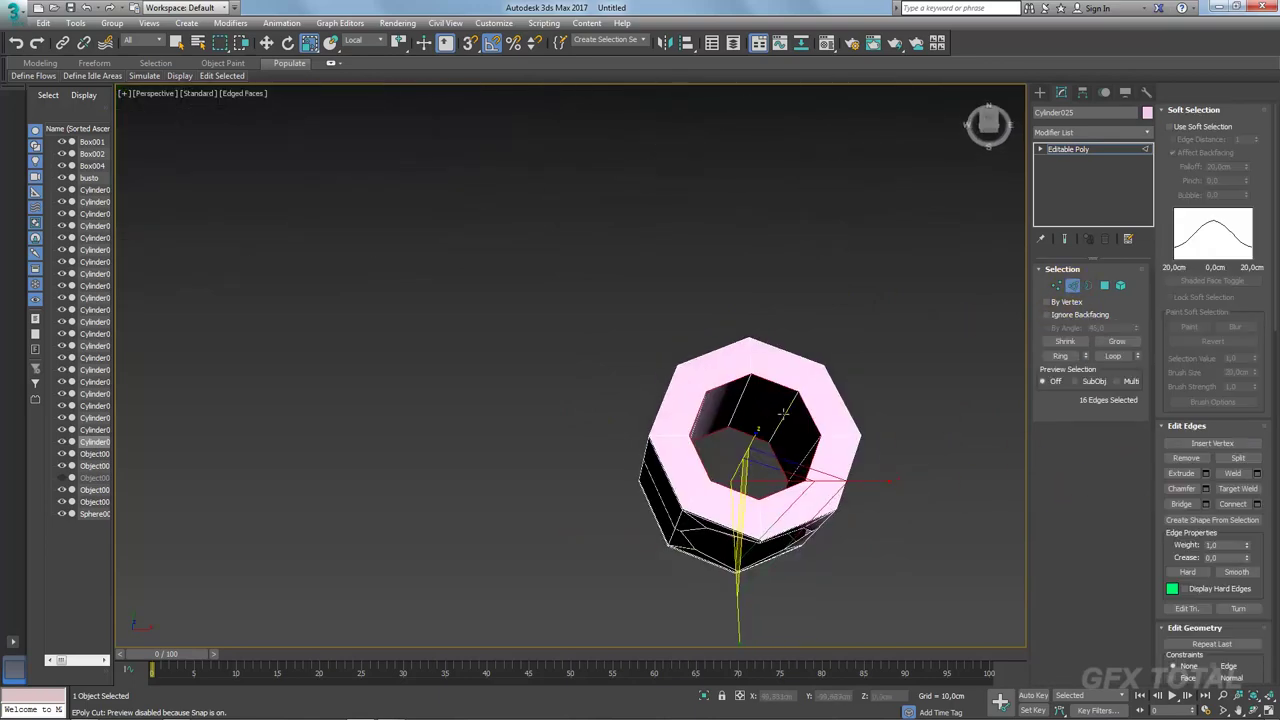
click(784, 412)
click(1060, 355)
click(1256, 504)
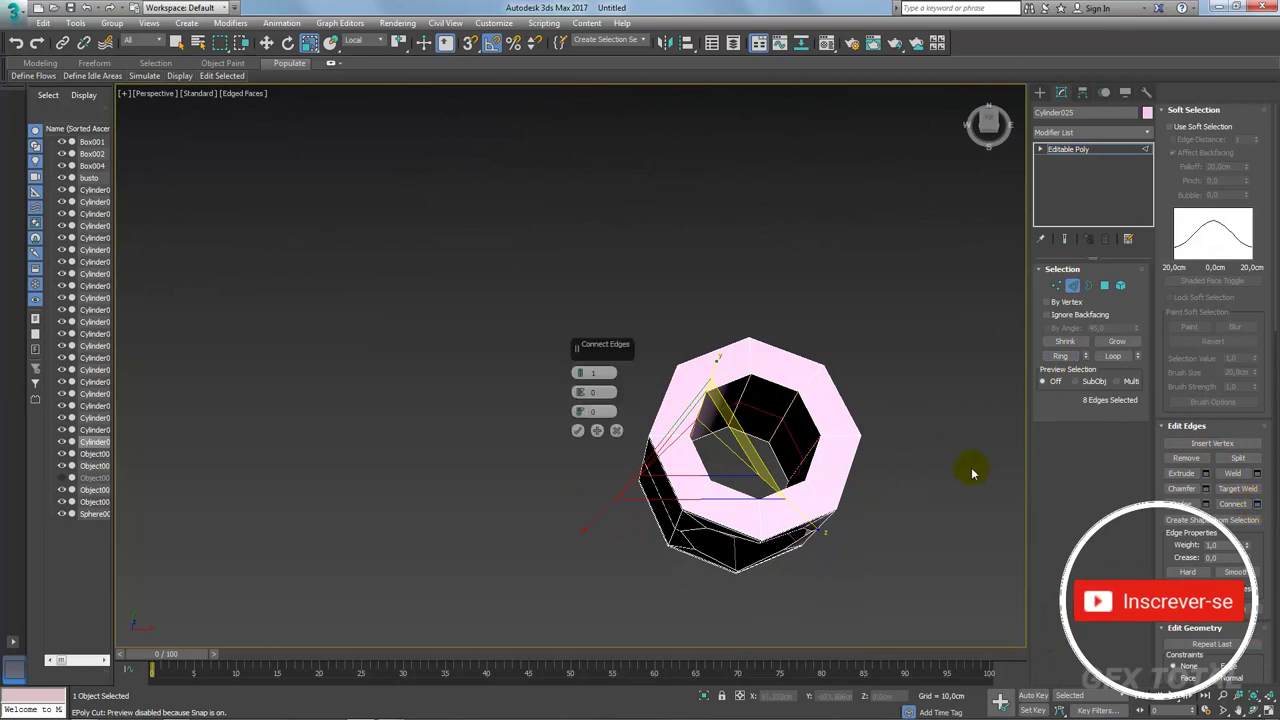
alt+middle_drag(972, 473, 672, 360)
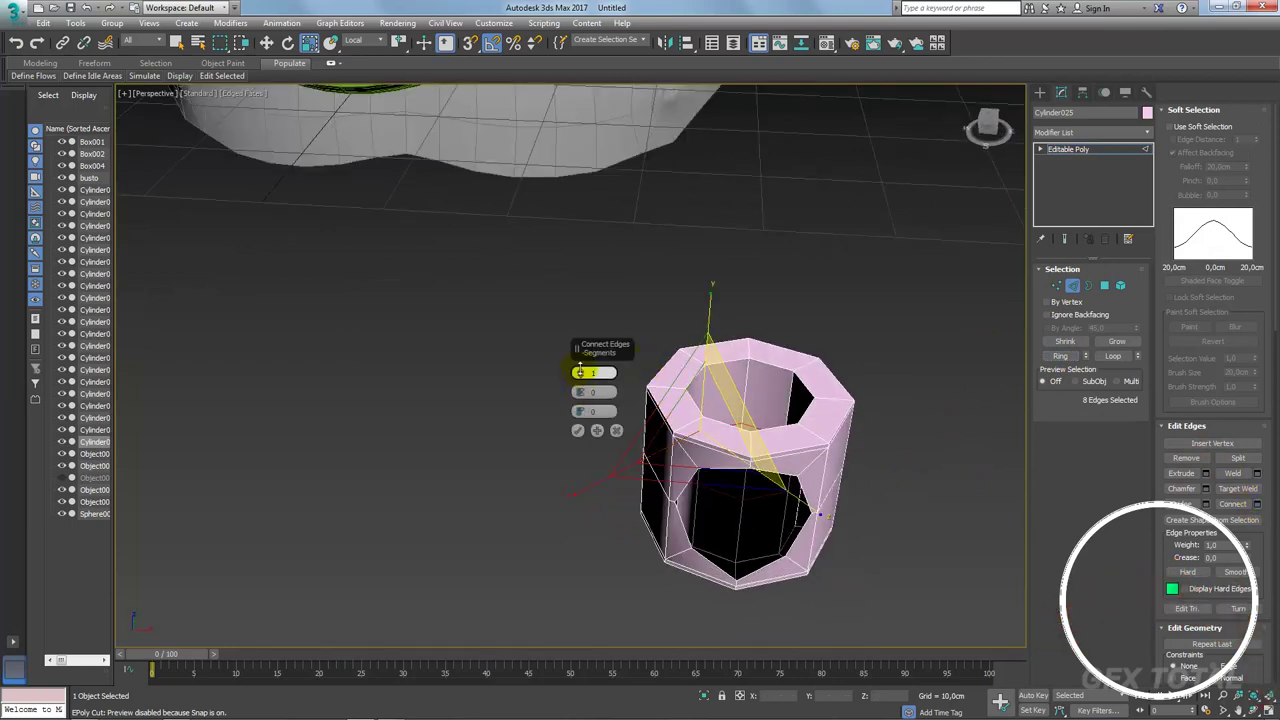
drag(583, 368, 588, 356)
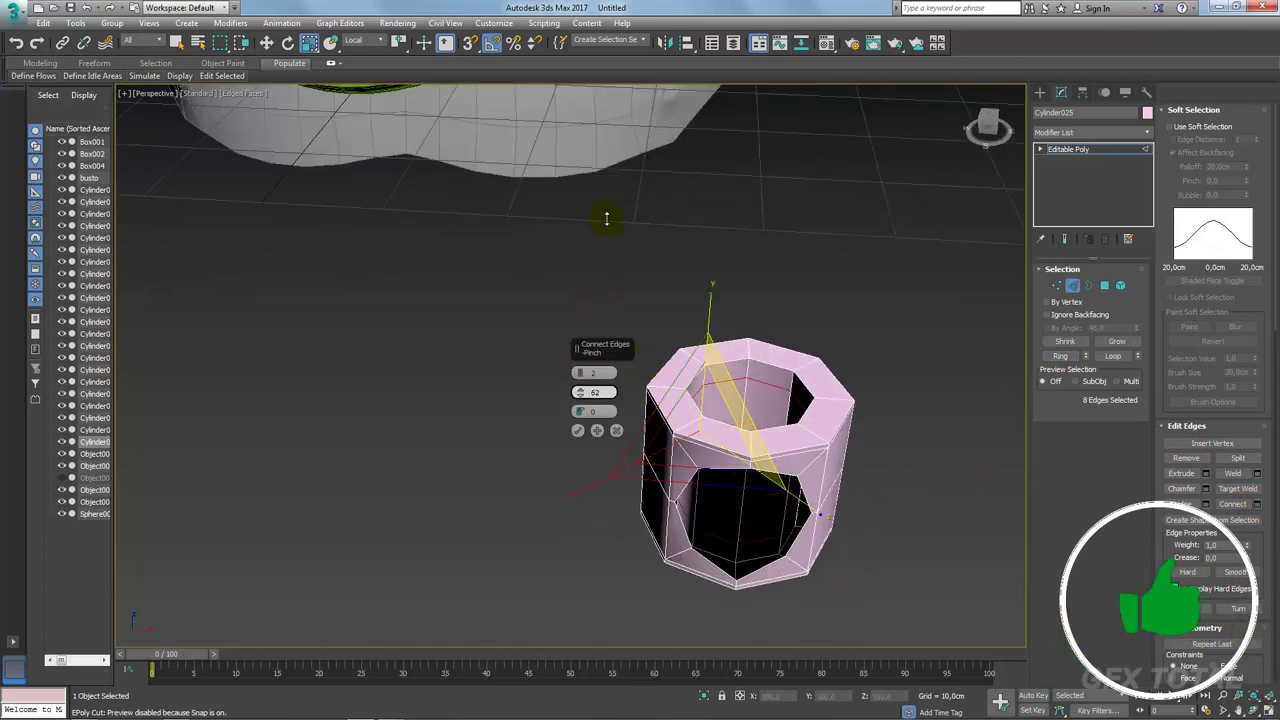
click(577, 430)
alt+middle_drag(700, 450, 866, 469)
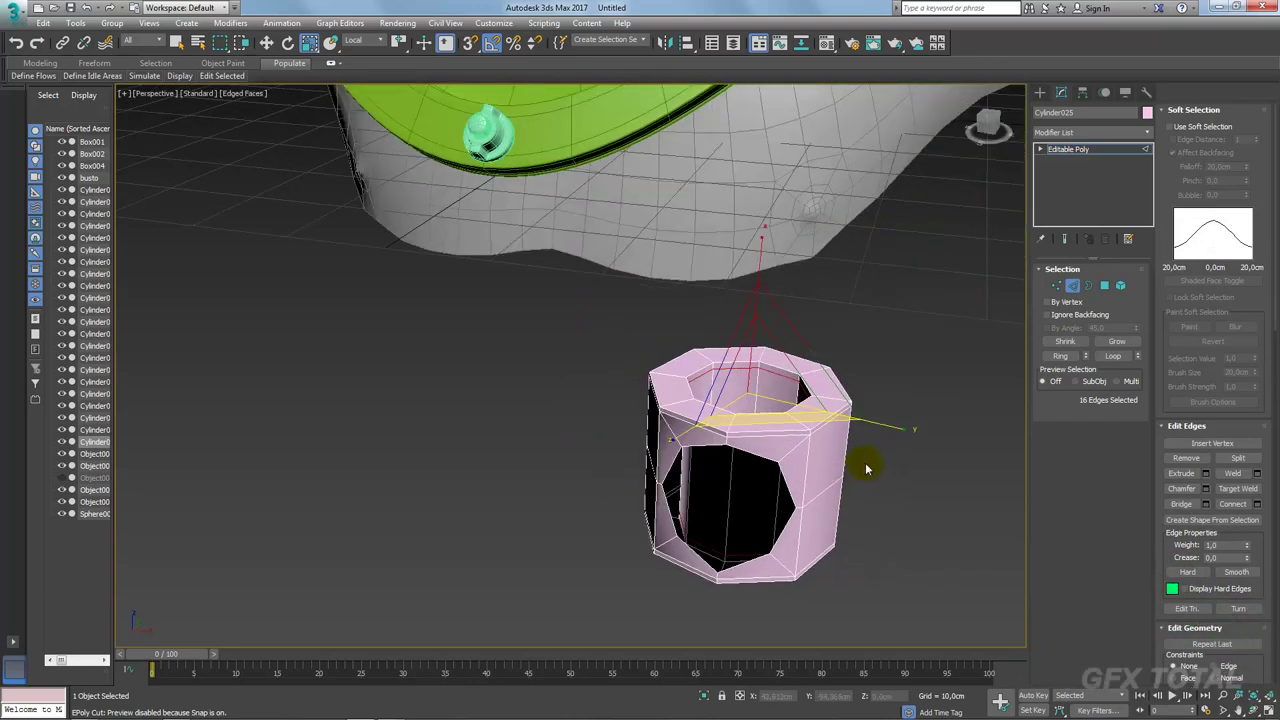
Step: Shift-move the side hole's border to pull out a strip of faces
click(1082, 286)
alt+middle_drag(786, 480, 823, 523)
click(778, 556)
key(w)
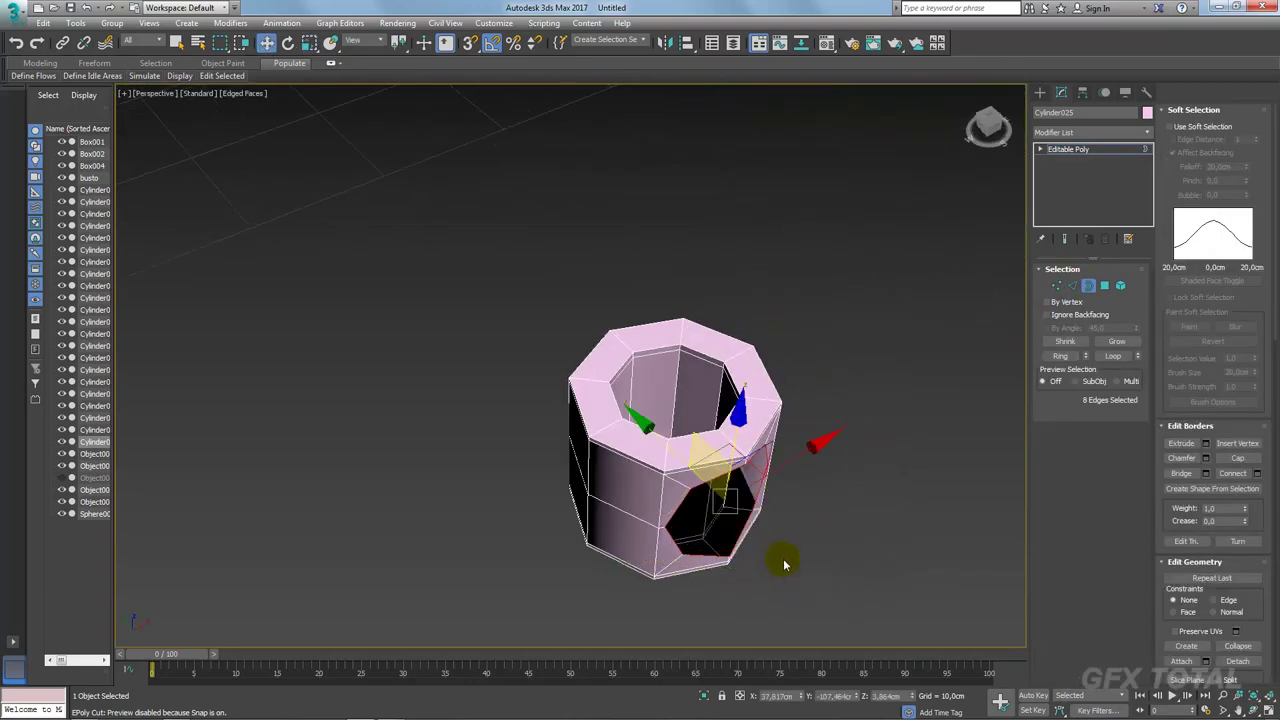
shift+drag(664, 440, 691, 435)
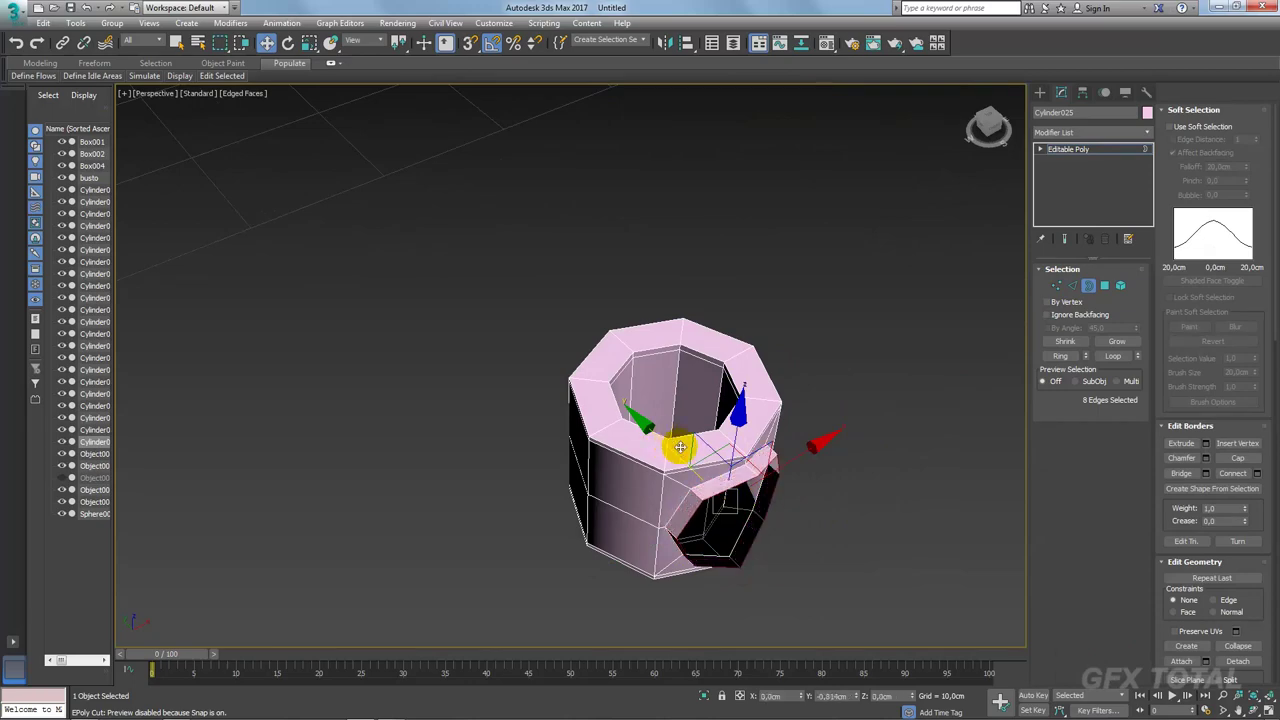
click(1066, 150)
Step: Move the pink plug up beside the helmet rim and rotate it about 175 degrees
scroll(729, 320, down, 5)
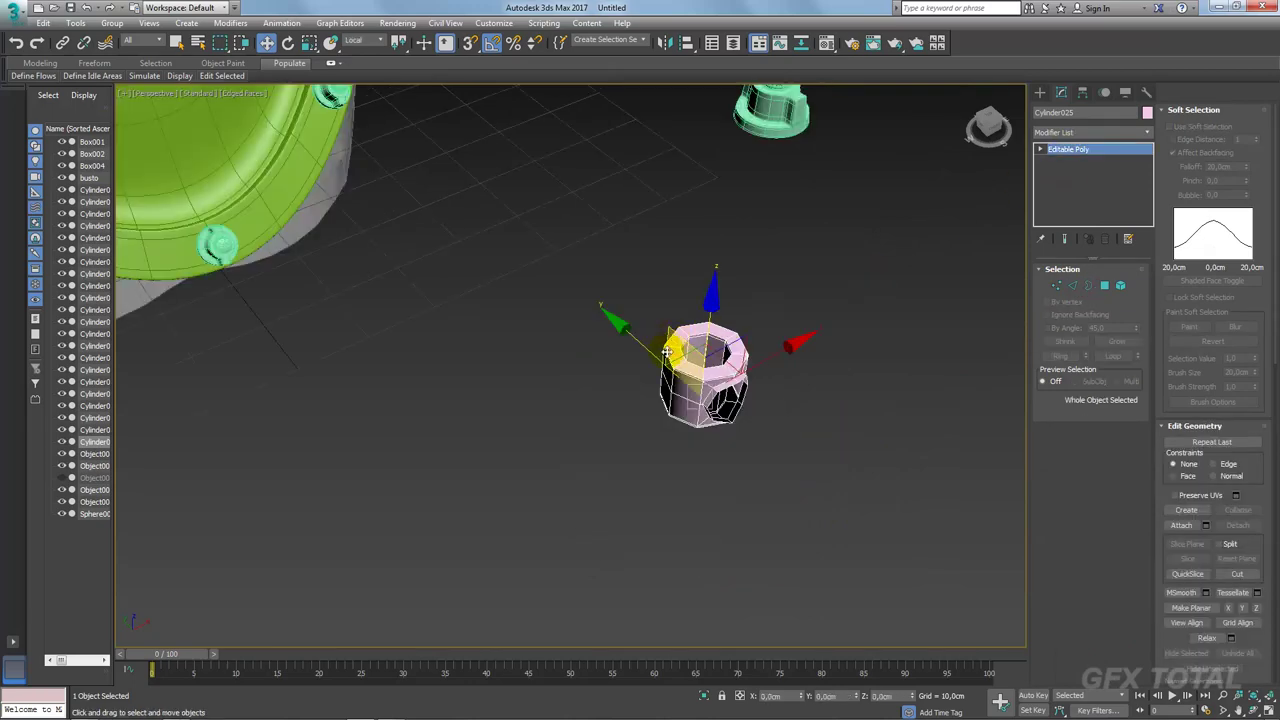
middle_drag(680, 349, 818, 462)
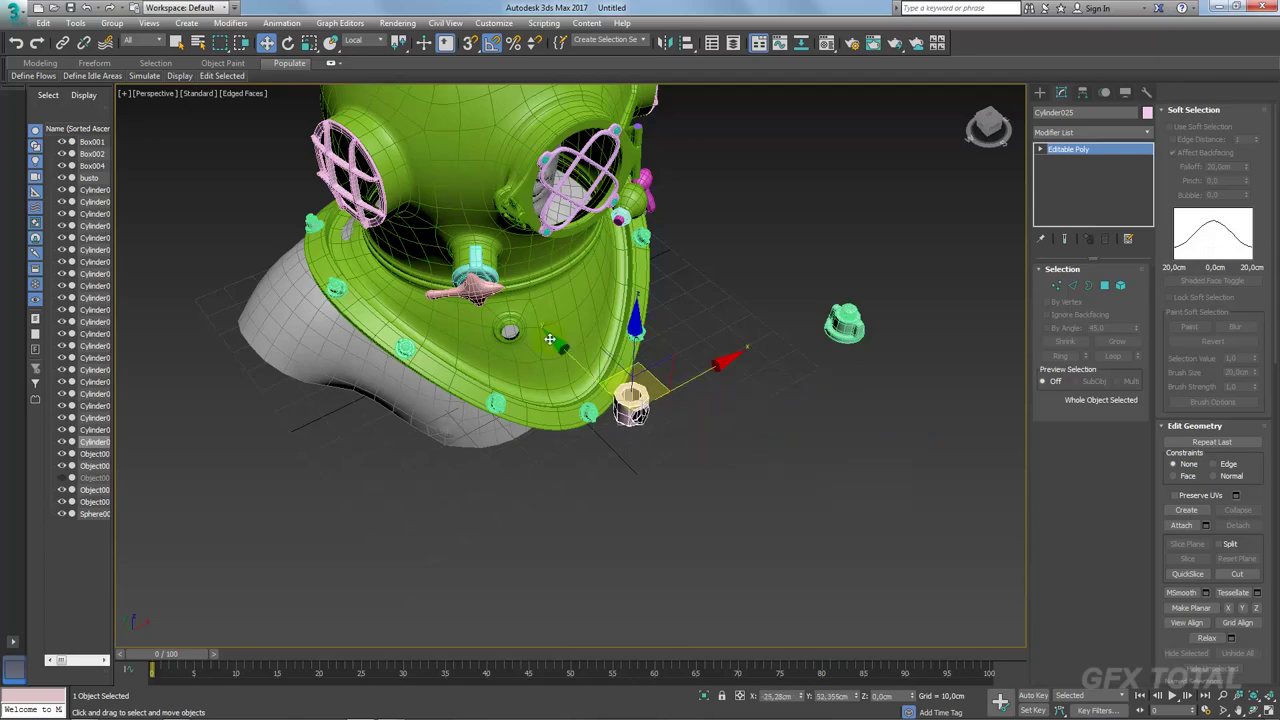
drag(803, 440, 523, 340)
scroll(523, 340, up, 3)
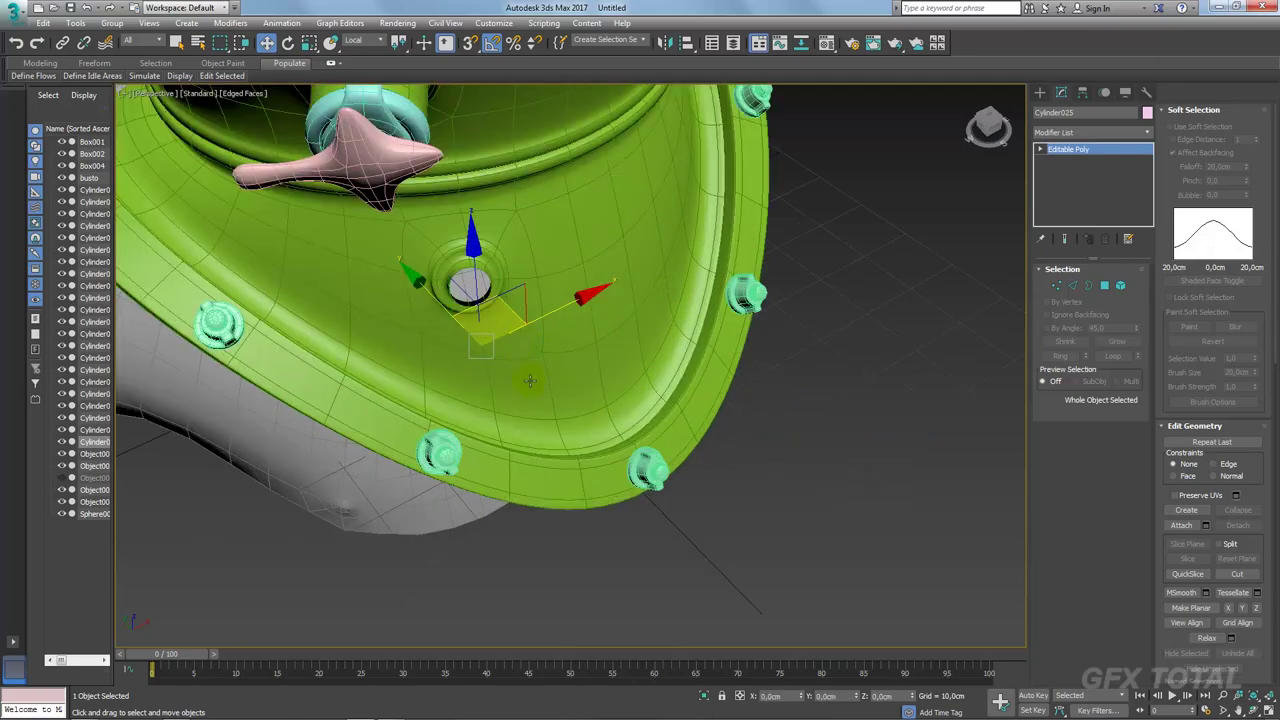
mouse_move(530, 380)
alt+middle_down()
mouse_move(691, 380)
mouse_move(640, 400)
mouse_move(483, 356)
alt+middle_up()
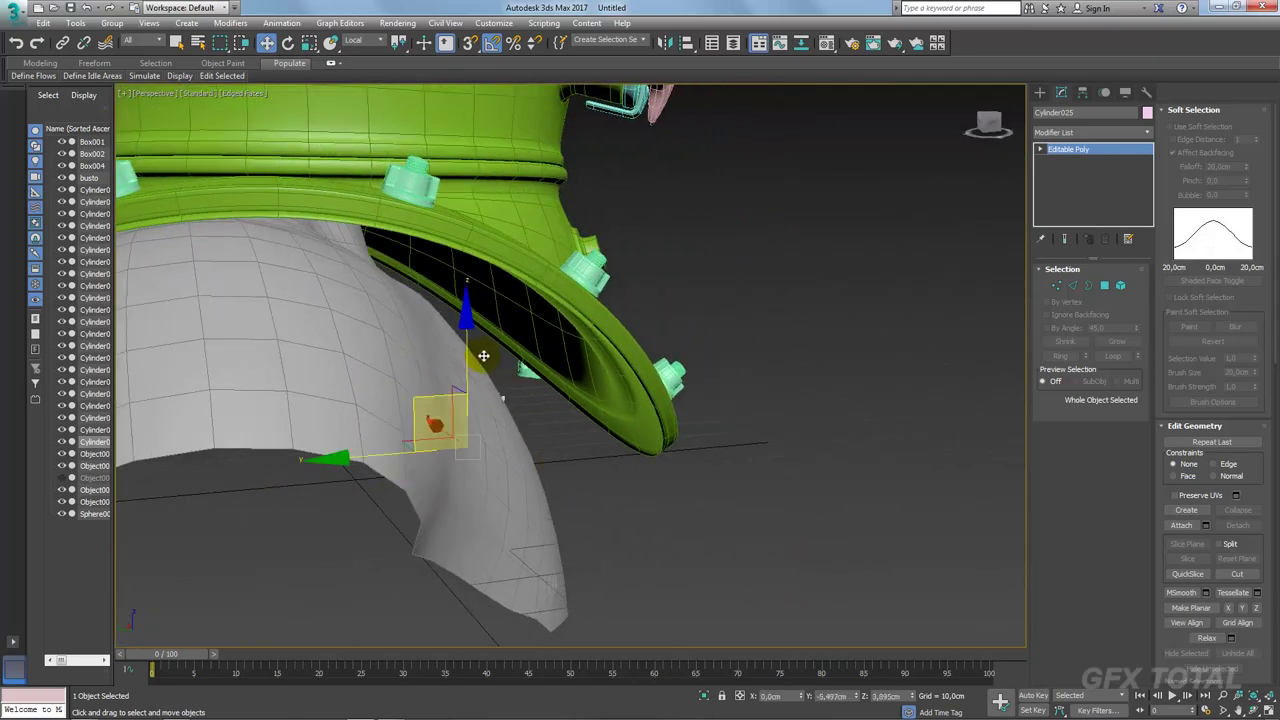
drag(483, 356, 590, 252)
mouse_move(680, 274)
alt+middle_down()
mouse_move(660, 290)
mouse_move(676, 303)
alt+middle_up()
key(e)
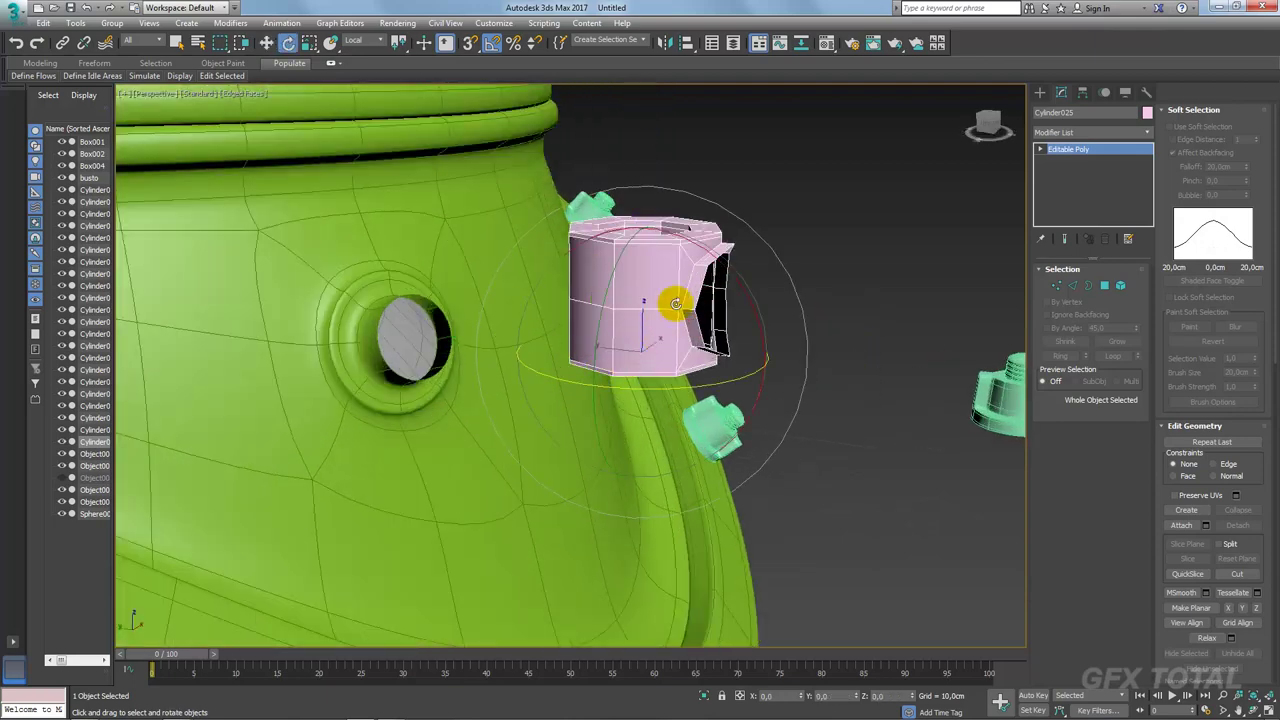
drag(734, 272, 802, 362)
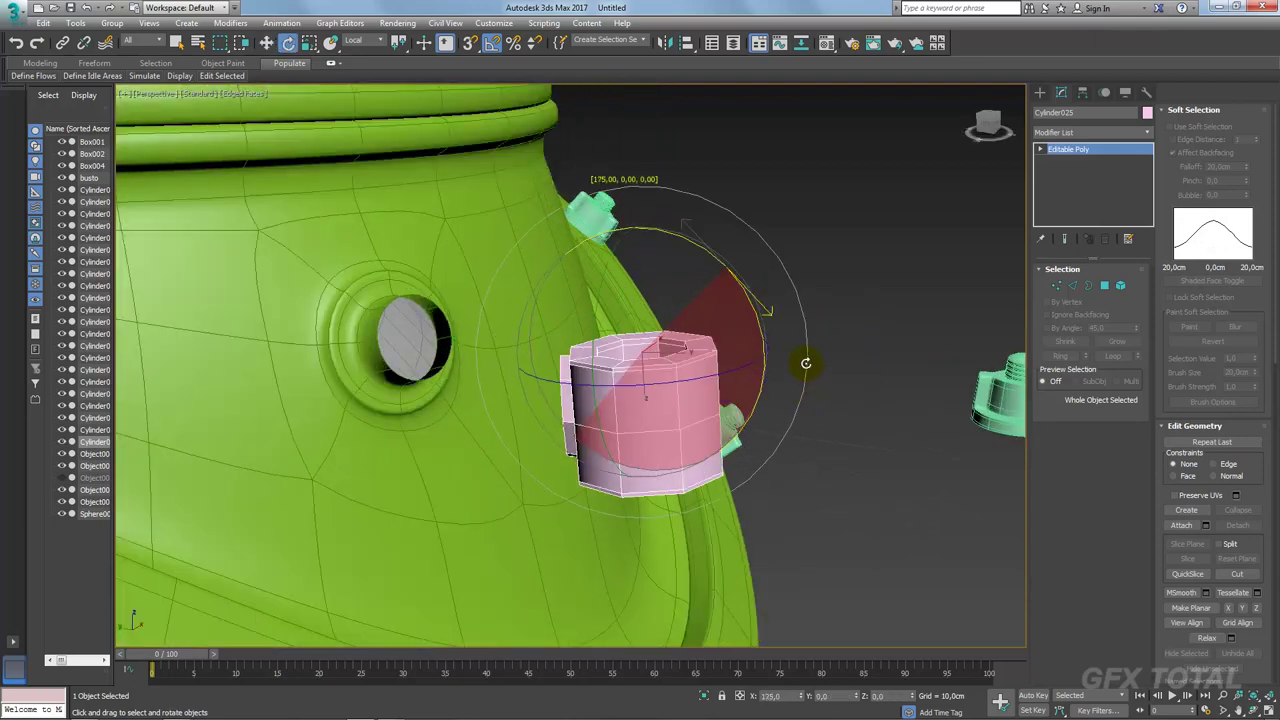
key(w)
Step: Slide the plug left across the helmet's back, shrink it, and tilt it 10 degrees
alt+middle_drag(715, 365, 694, 383)
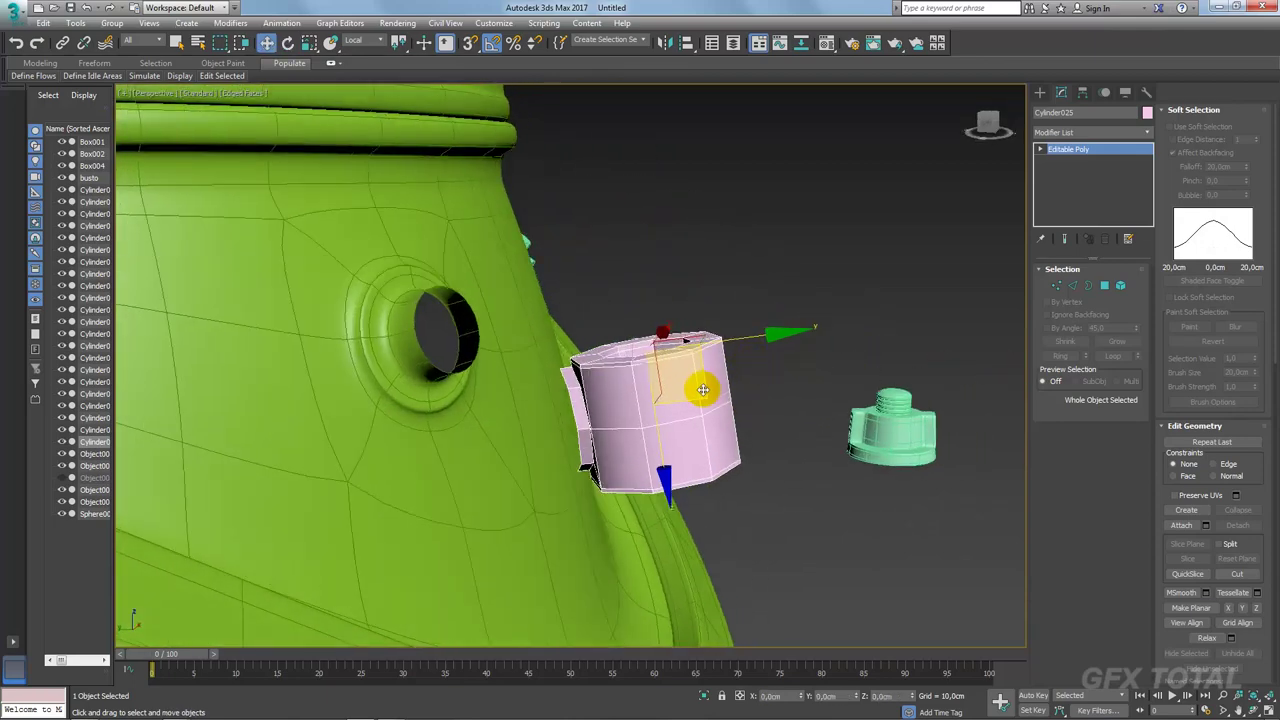
alt+middle_drag(614, 294, 589, 343)
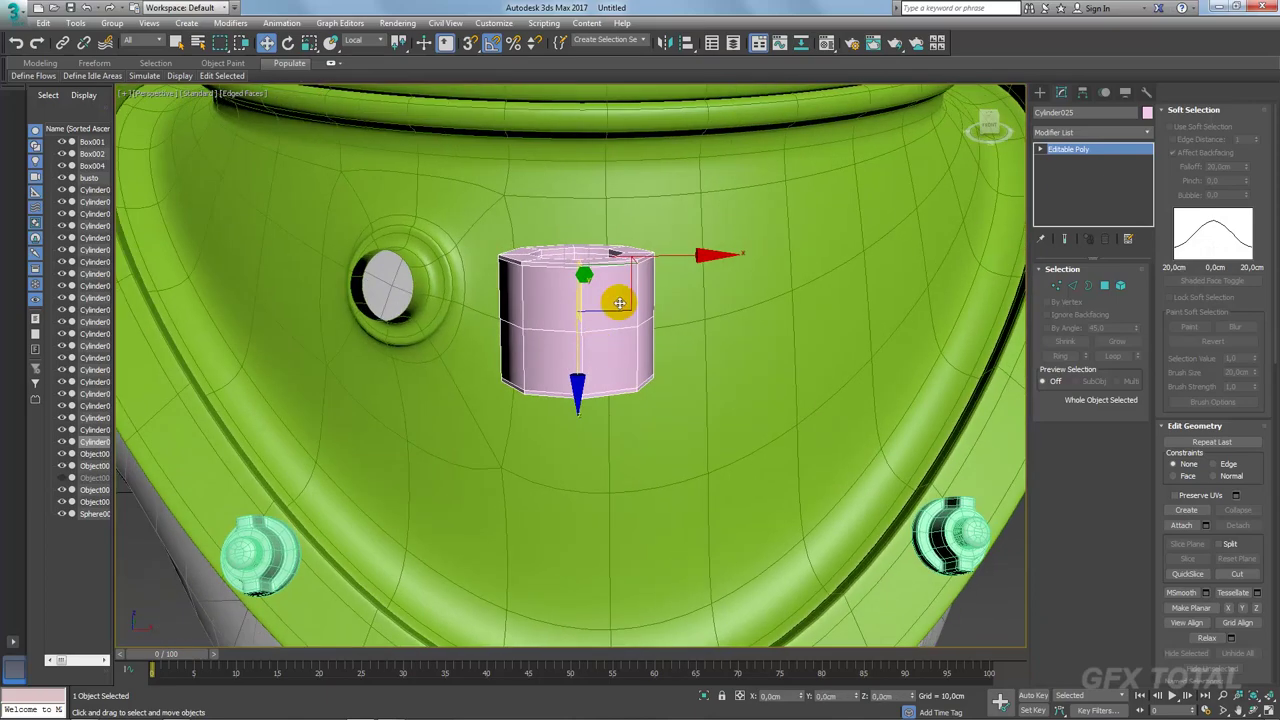
drag(617, 297, 410, 282)
mouse_move(410, 282)
alt+middle_down()
mouse_move(623, 343)
mouse_move(571, 323)
alt+middle_up()
key(e)
key(w)
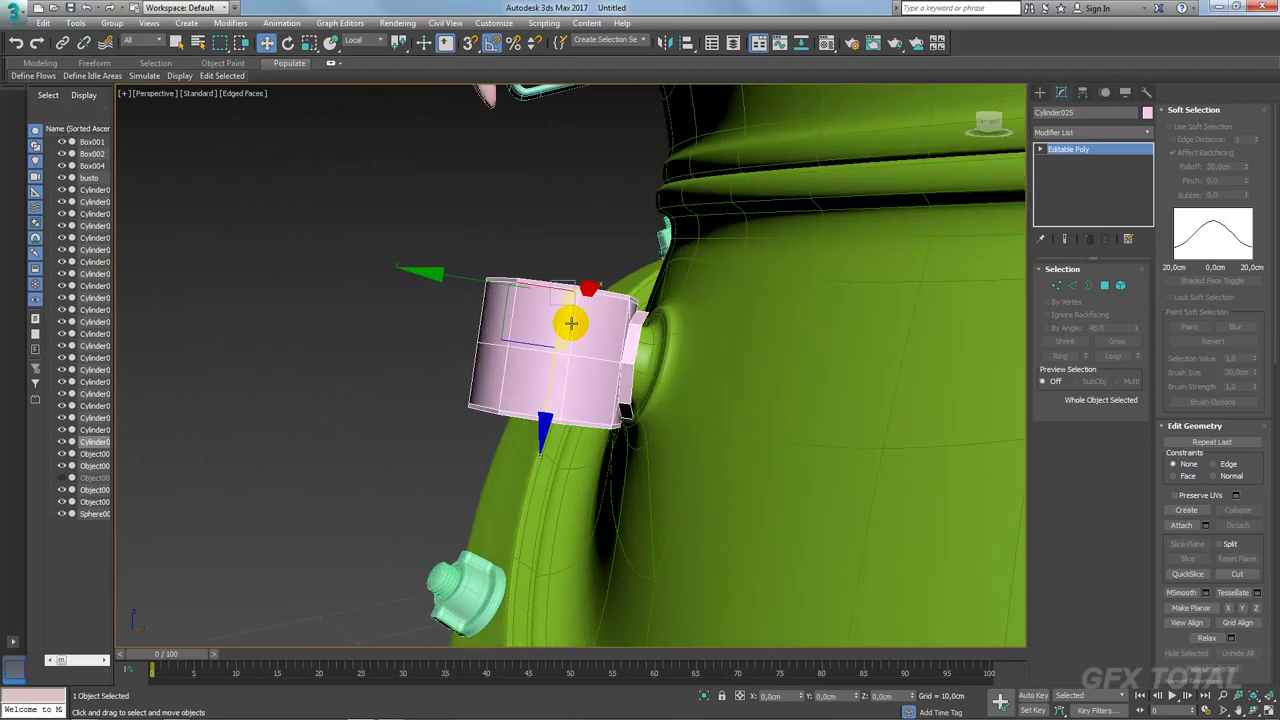
key(e)
key(r)
drag(558, 262, 560, 281)
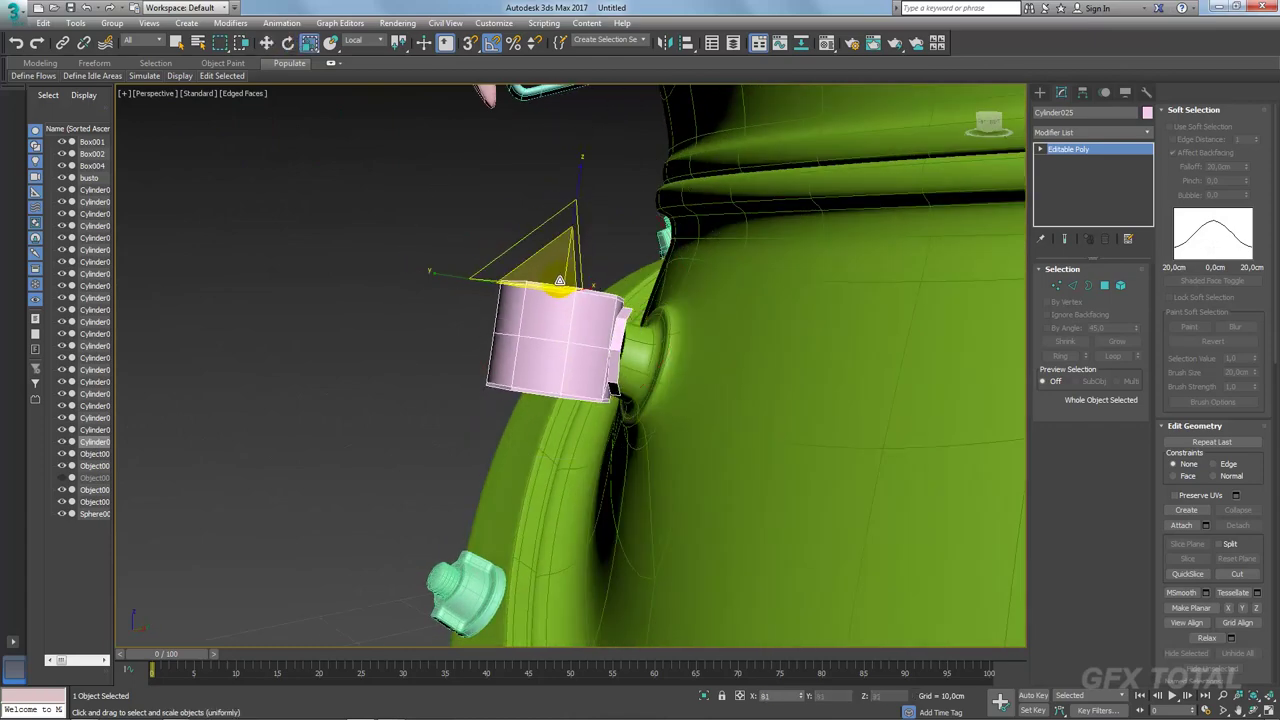
key(w)
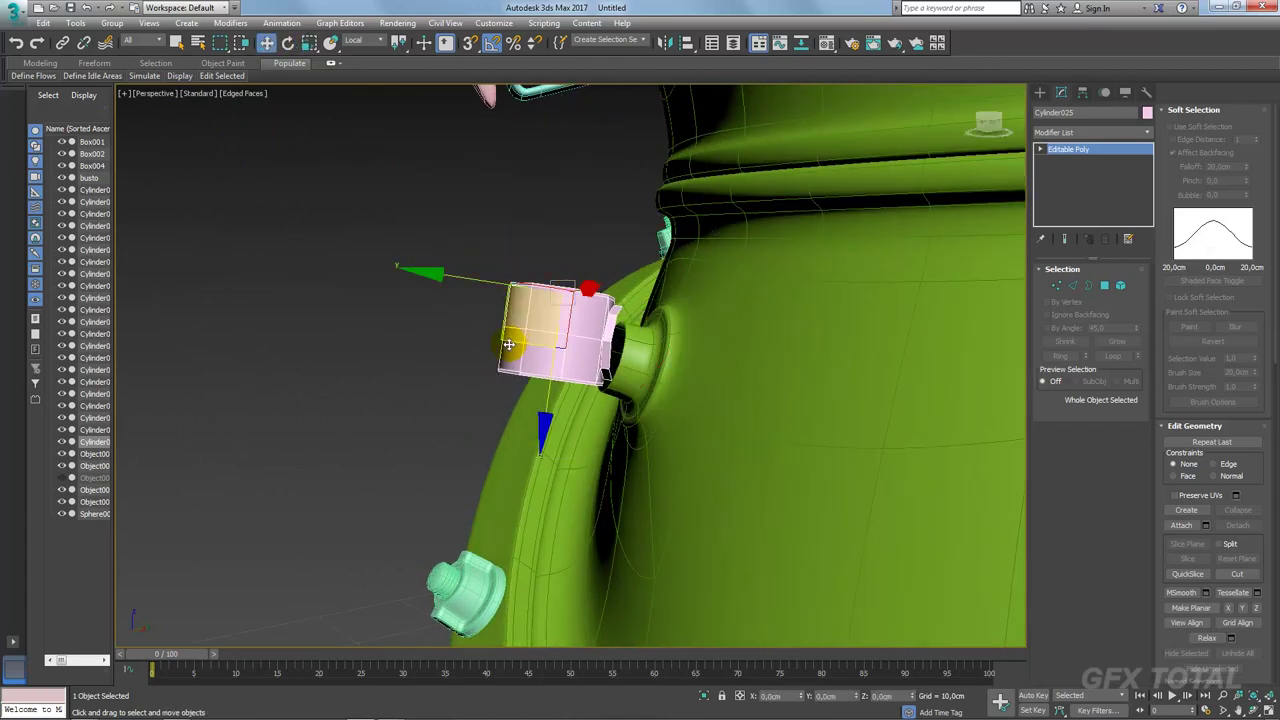
drag(508, 344, 494, 350)
key(e)
drag(566, 412, 568, 421)
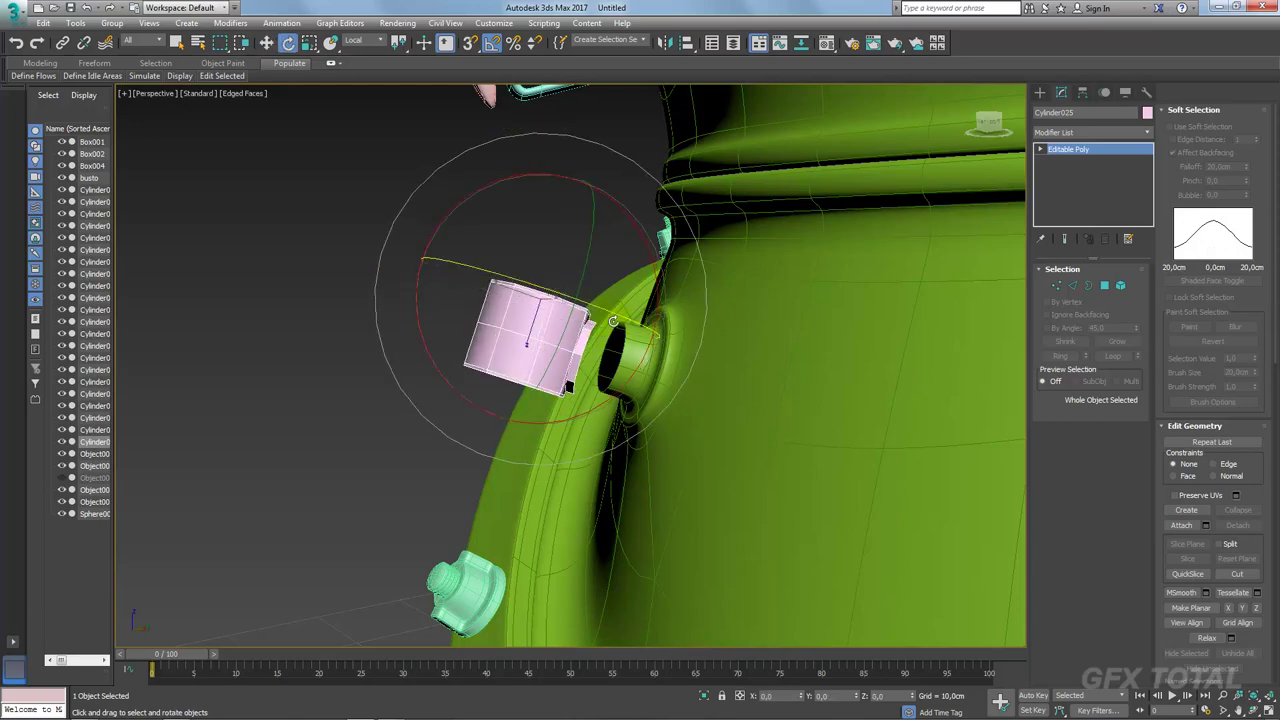
key(w)
Step: Nudge the pink plug along its axis to sit just outside the socket
alt+middle_drag(613, 321, 569, 275)
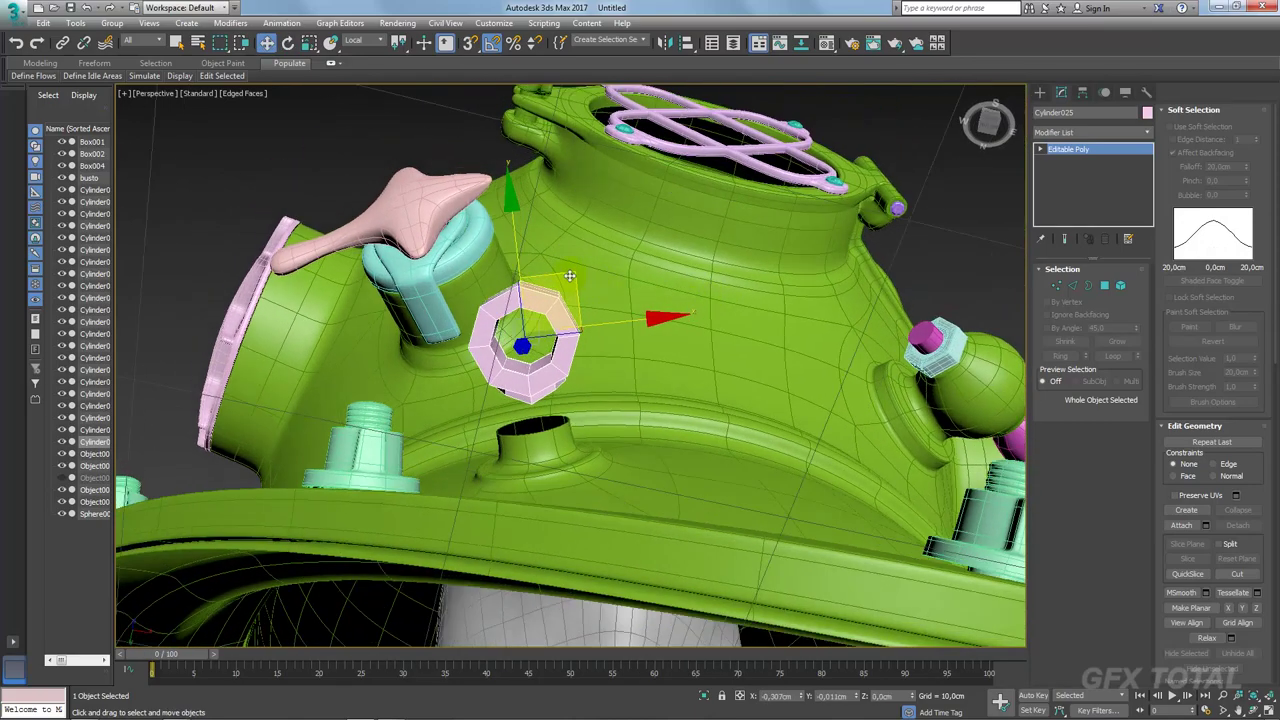
mouse_move(569, 275)
alt+middle_down()
mouse_move(587, 317)
mouse_move(573, 308)
alt+middle_up()
key(e)
key(w)
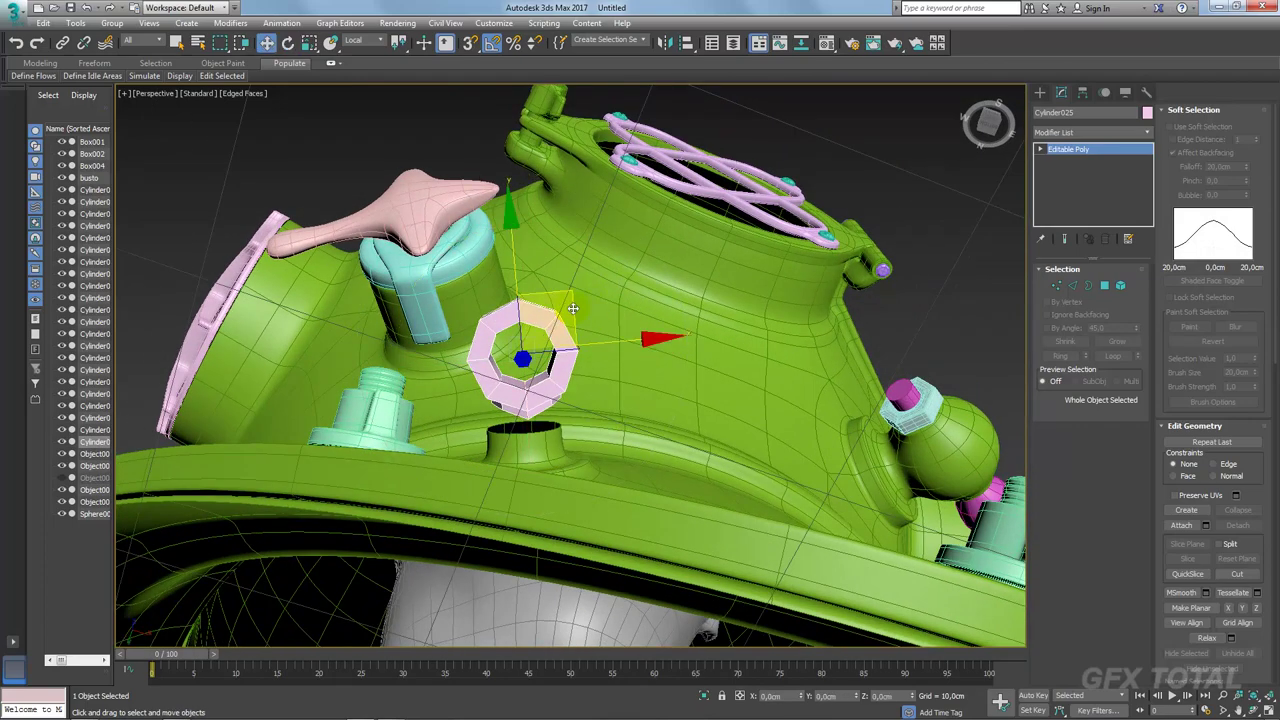
mouse_move(573, 308)
alt+middle_down()
mouse_move(671, 440)
mouse_move(565, 418)
alt+middle_up()
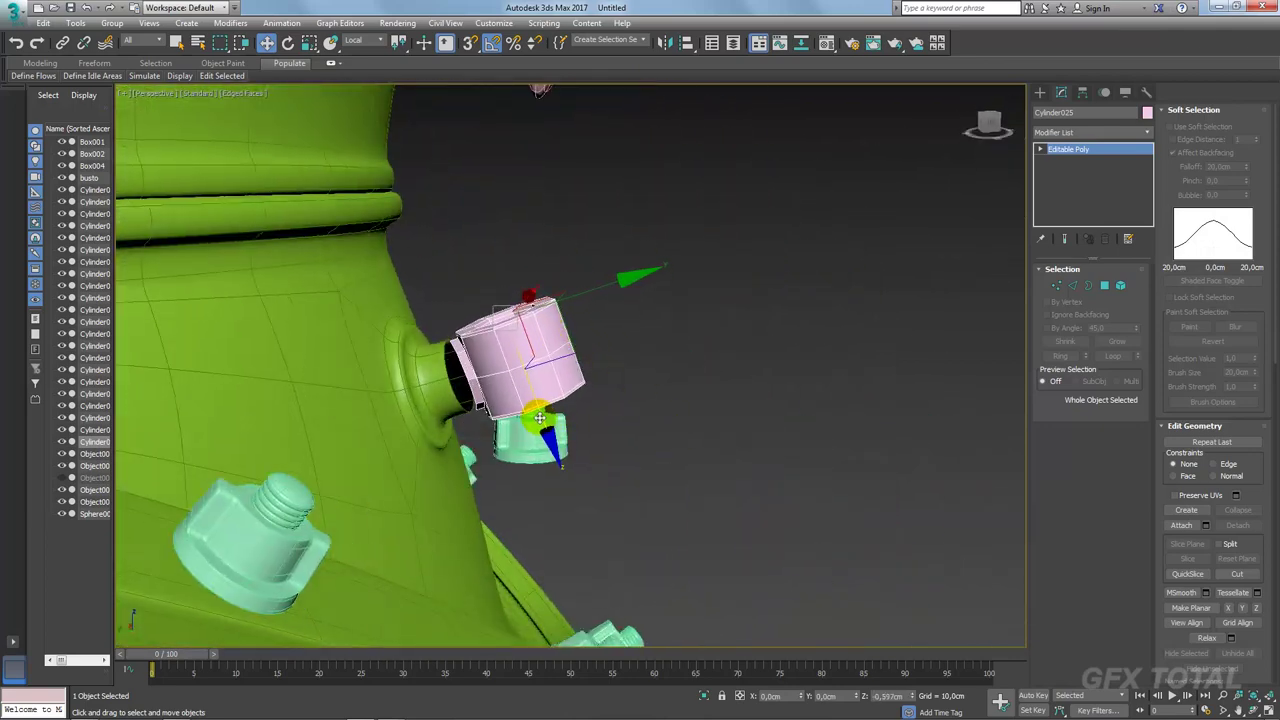
key(e)
key(r)
key(w)
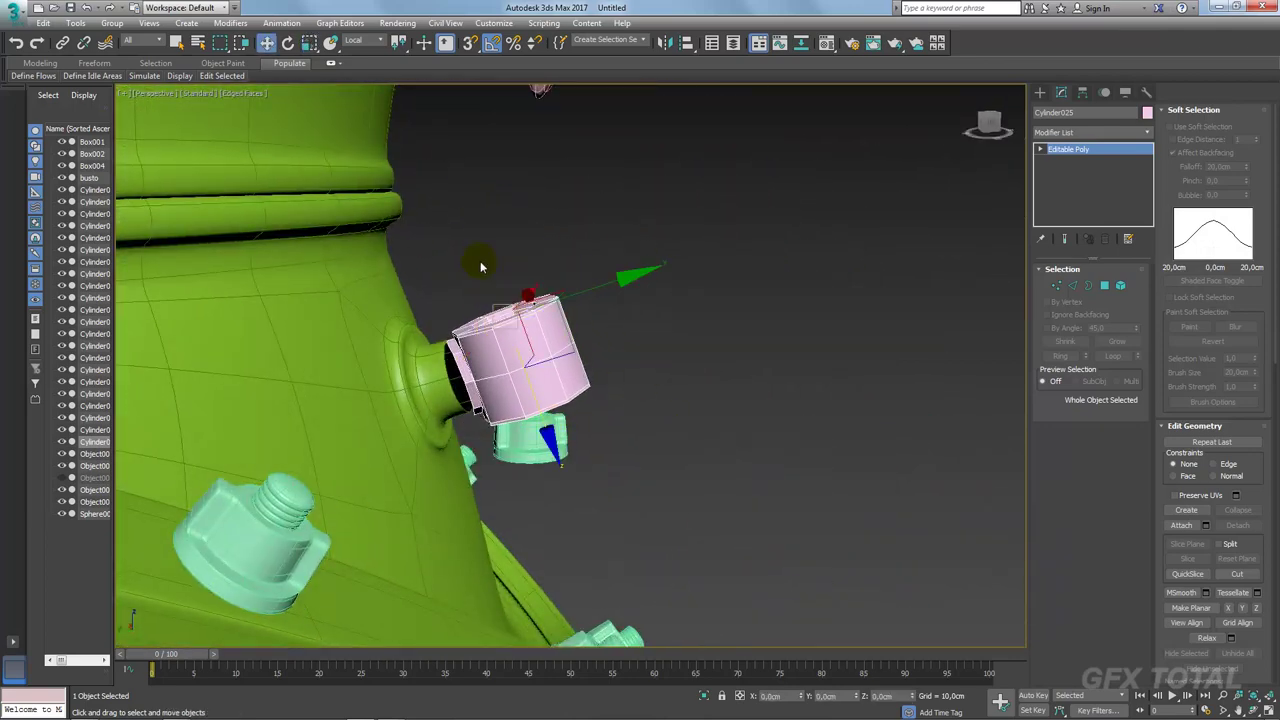
drag(546, 432, 544, 429)
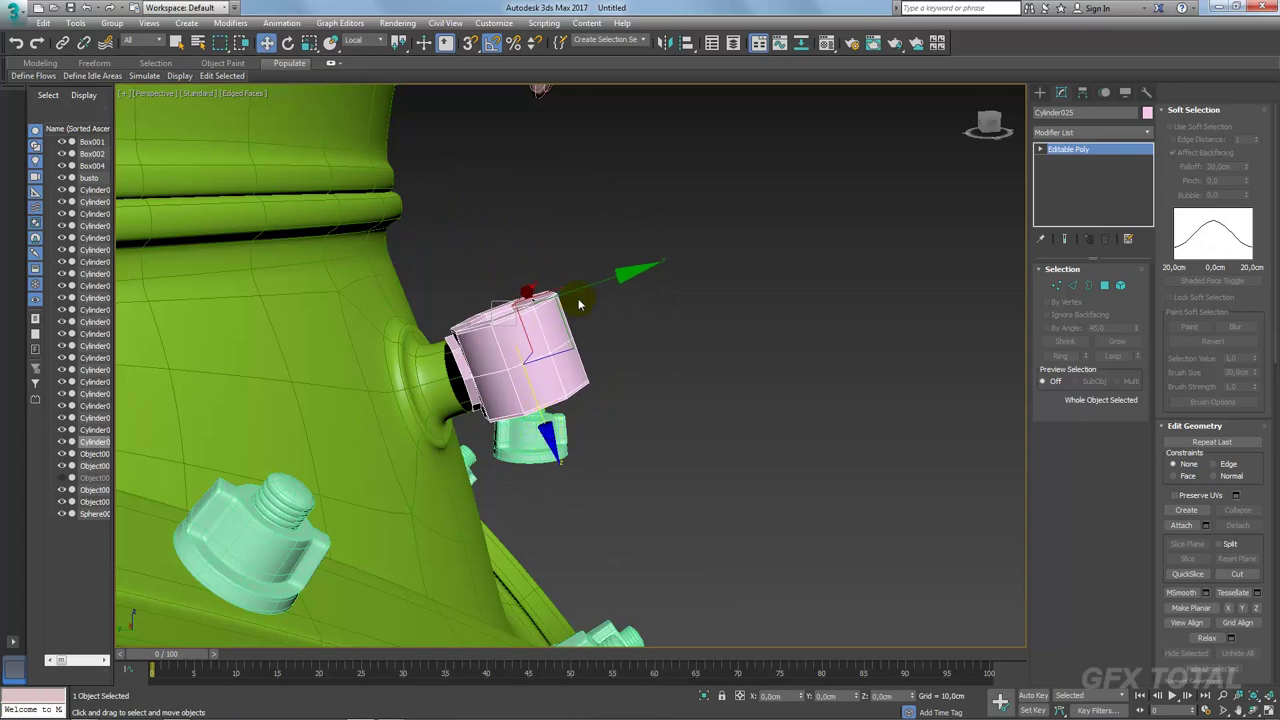
Step: Select the green body Object006 at its Editable Poly Border level
alt+middle_drag(578, 304, 490, 374)
scroll(490, 374, up, 3)
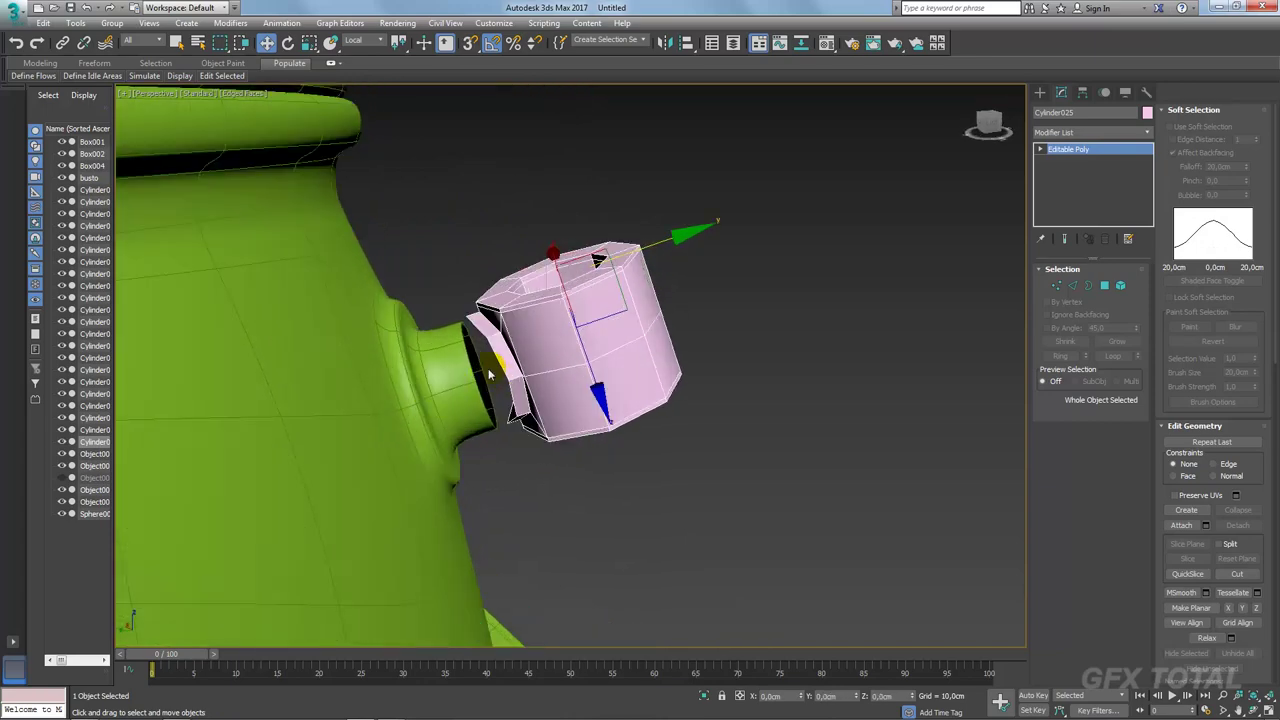
click(490, 374)
click(1070, 161)
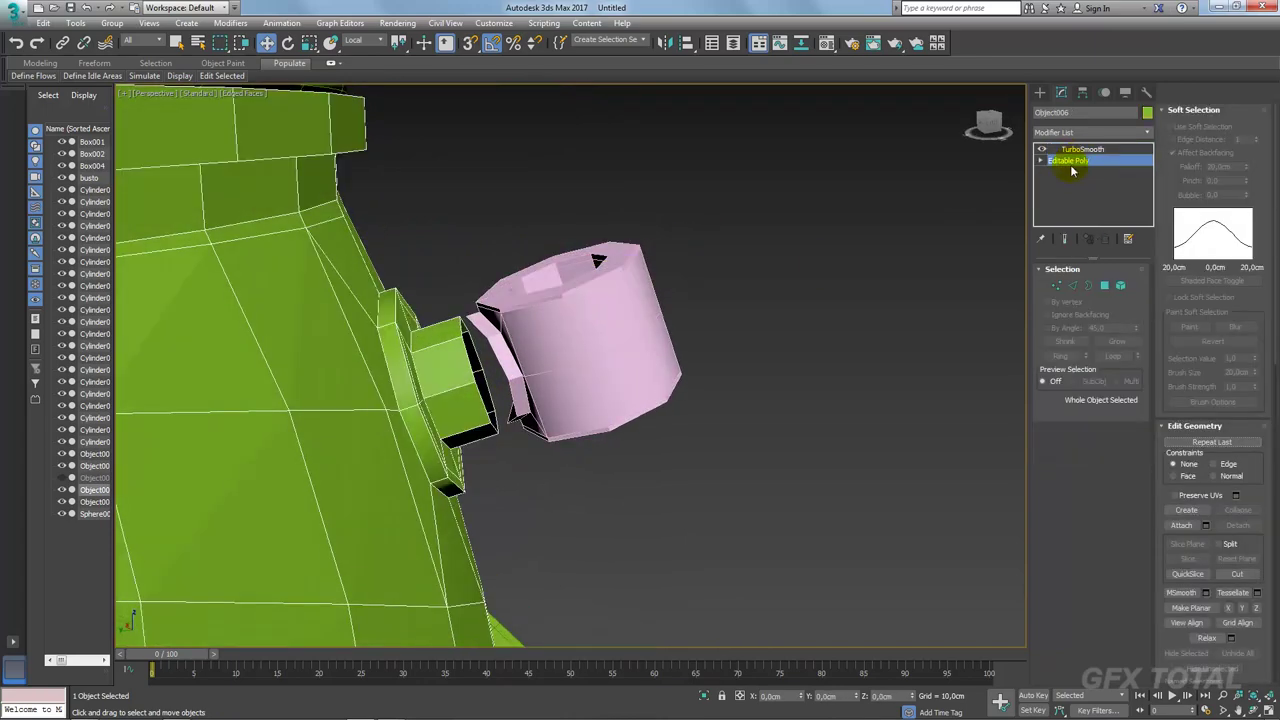
click(1089, 285)
Step: Delete the socket cap, attach the pink plug to Object006, and bridge its border to the socket hole
key(Delete)
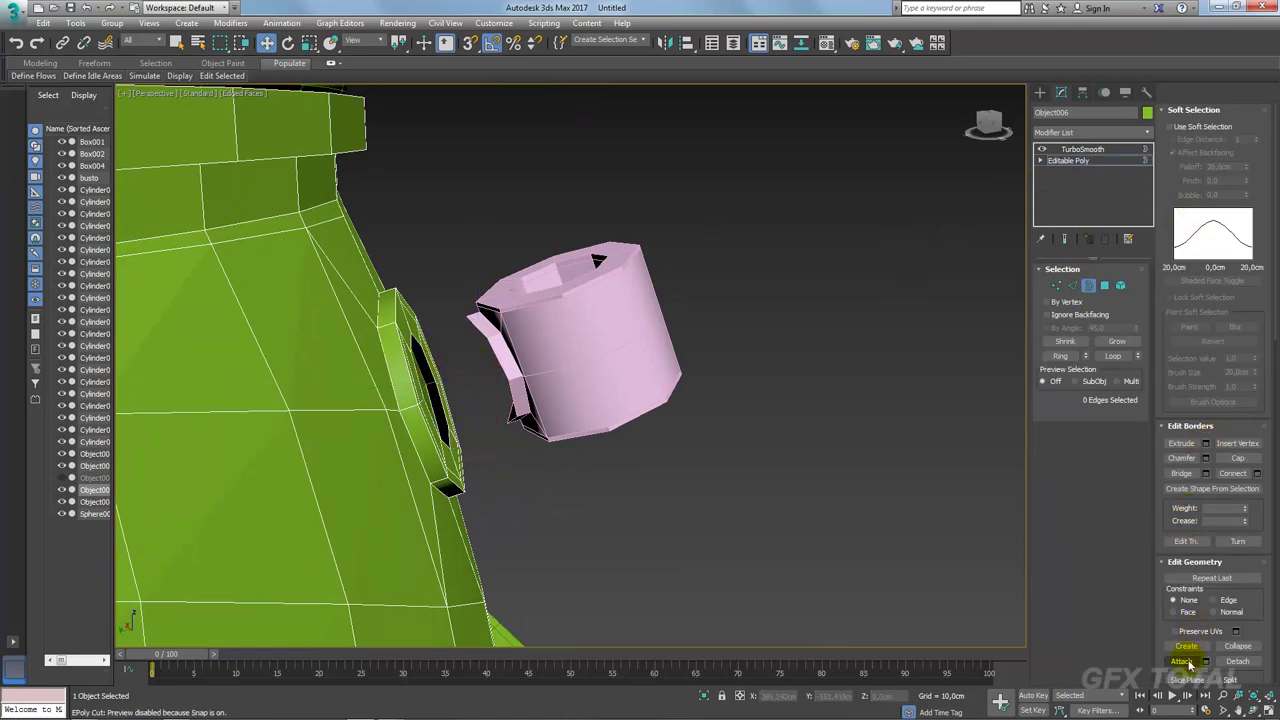
click(590, 357)
alt+middle_drag(478, 404, 452, 400)
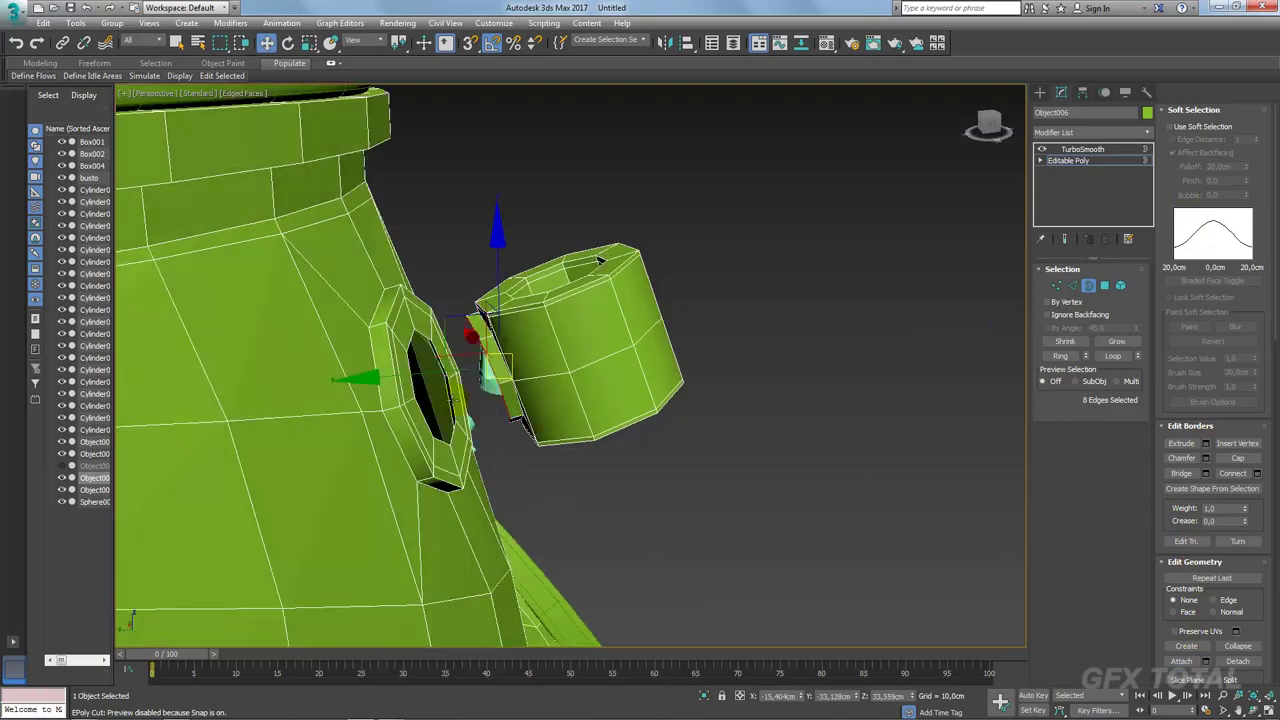
ctrl+click(452, 400)
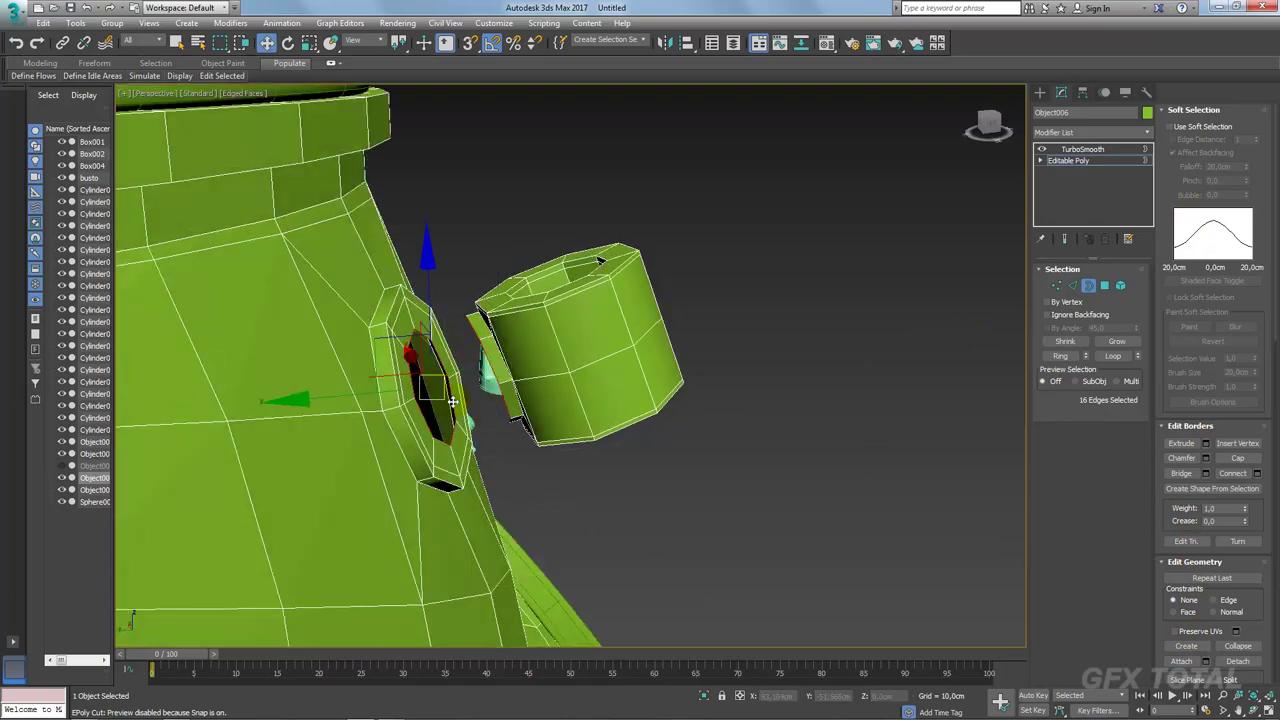
click(1186, 474)
mouse_move(766, 371)
alt+middle_down()
mouse_move(780, 434)
mouse_move(794, 403)
mouse_move(789, 416)
mouse_move(743, 337)
mouse_move(800, 335)
alt+middle_up()
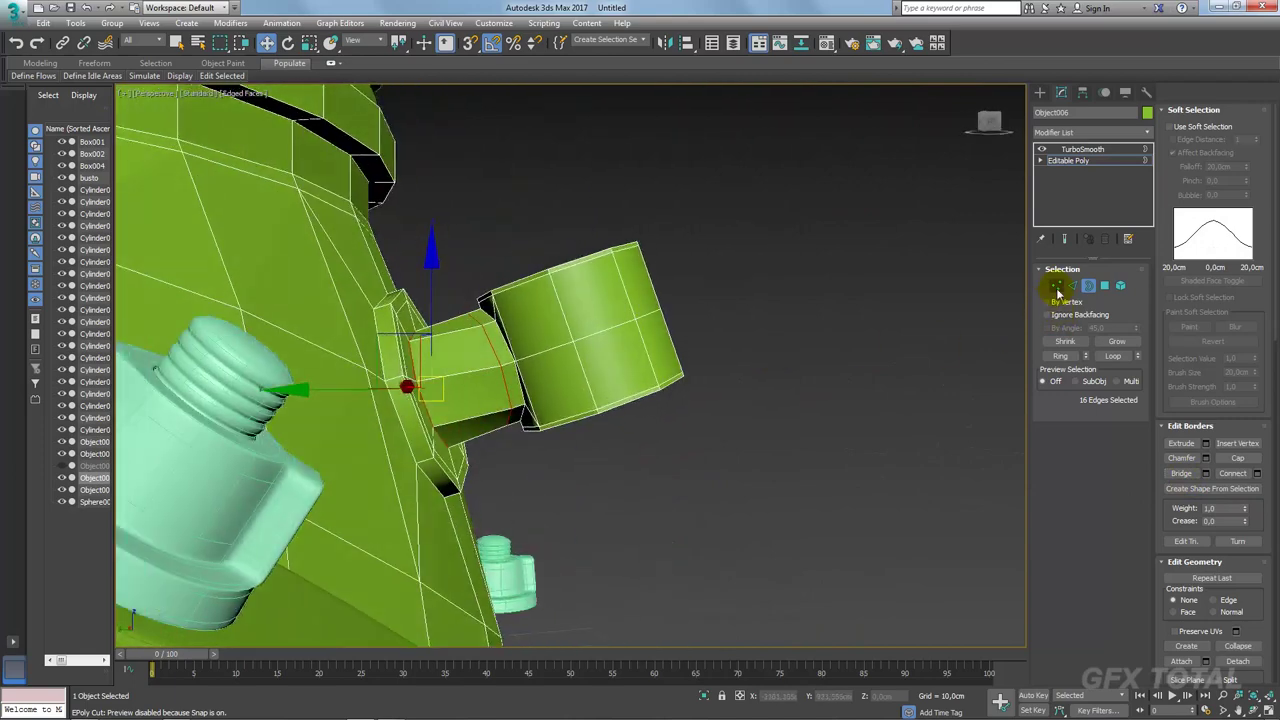
click(1057, 288)
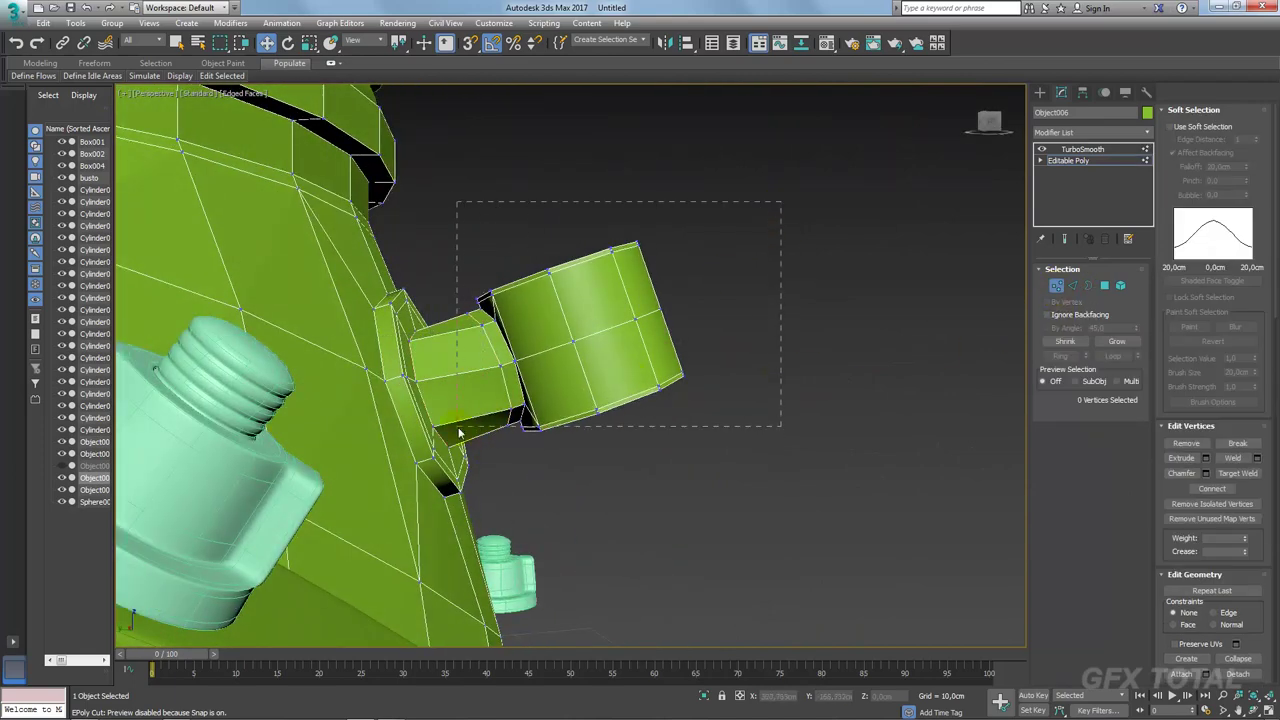
Step: Convert the plug's vertex selection to polygons and tilt the plug about 5 degrees
drag(781, 202, 458, 427)
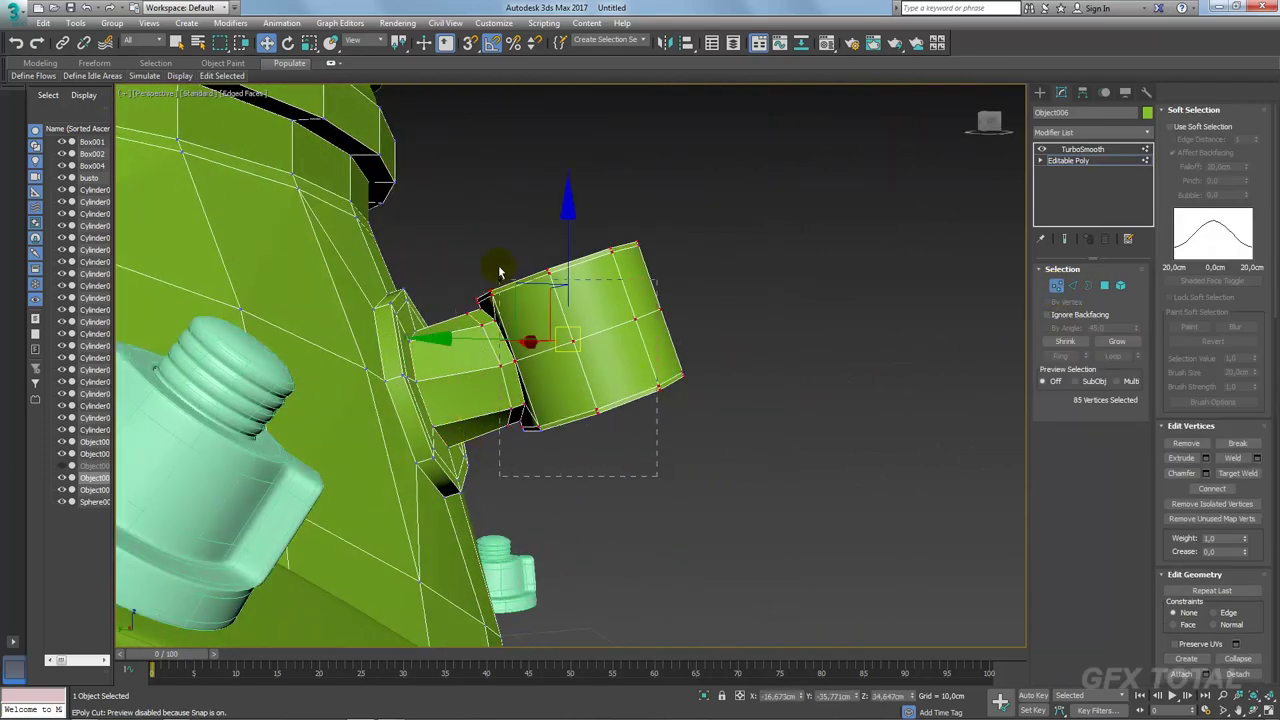
alt+middle_drag(647, 309, 902, 314)
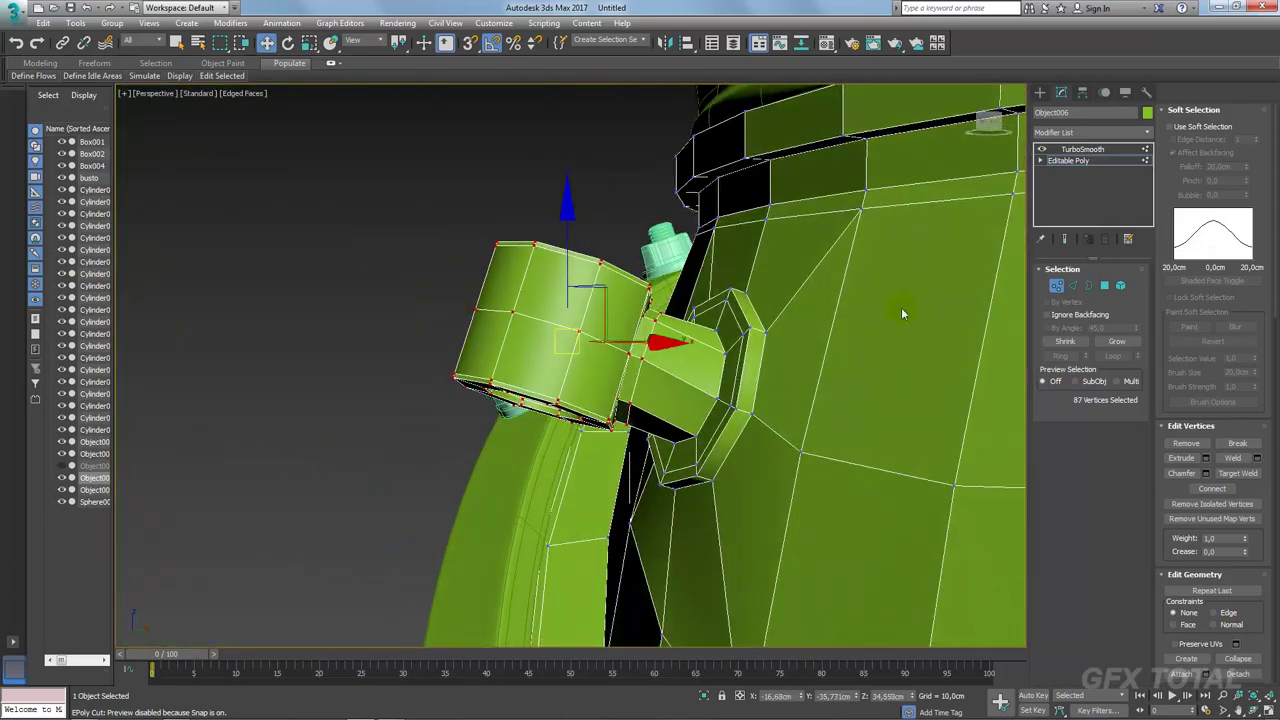
ctrl+click(1106, 287)
mouse_move(602, 395)
alt+middle_down()
mouse_move(760, 383)
mouse_move(764, 403)
alt+middle_up()
key(e)
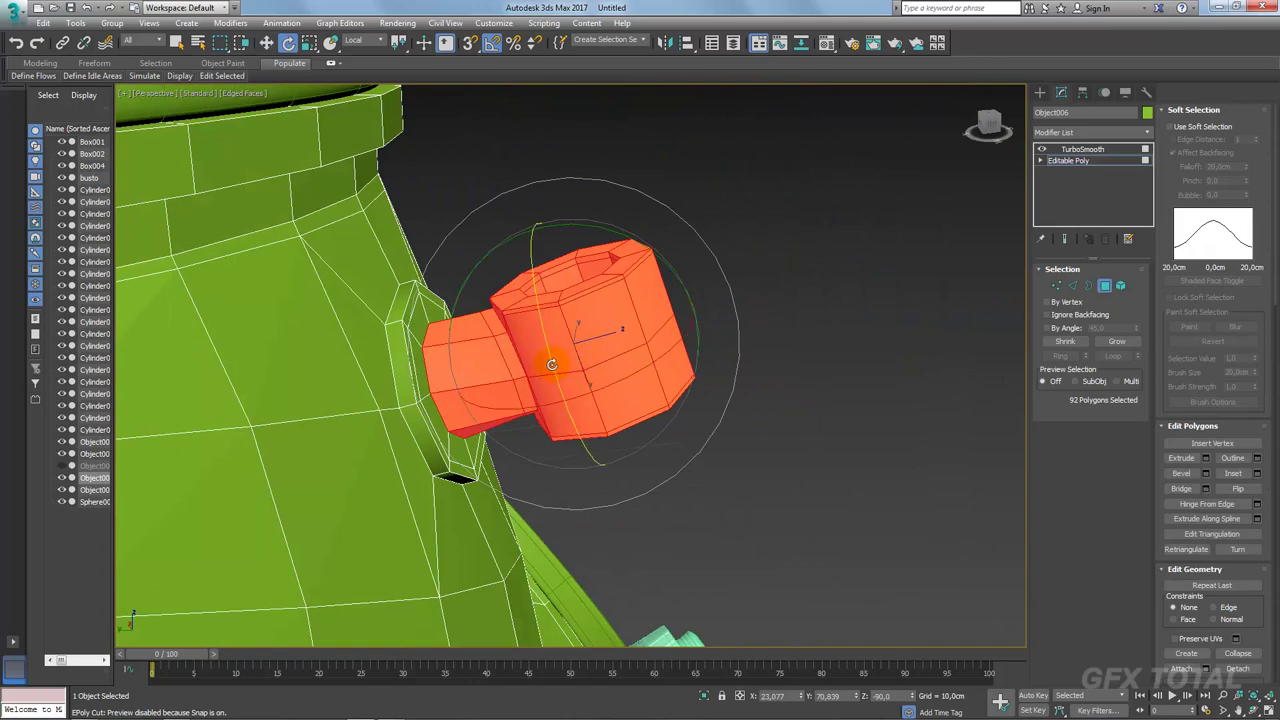
drag(551, 364, 549, 361)
Step: Shrink the selection to exclude the connector and rotate the octagonal cup slightly again
click(1071, 287)
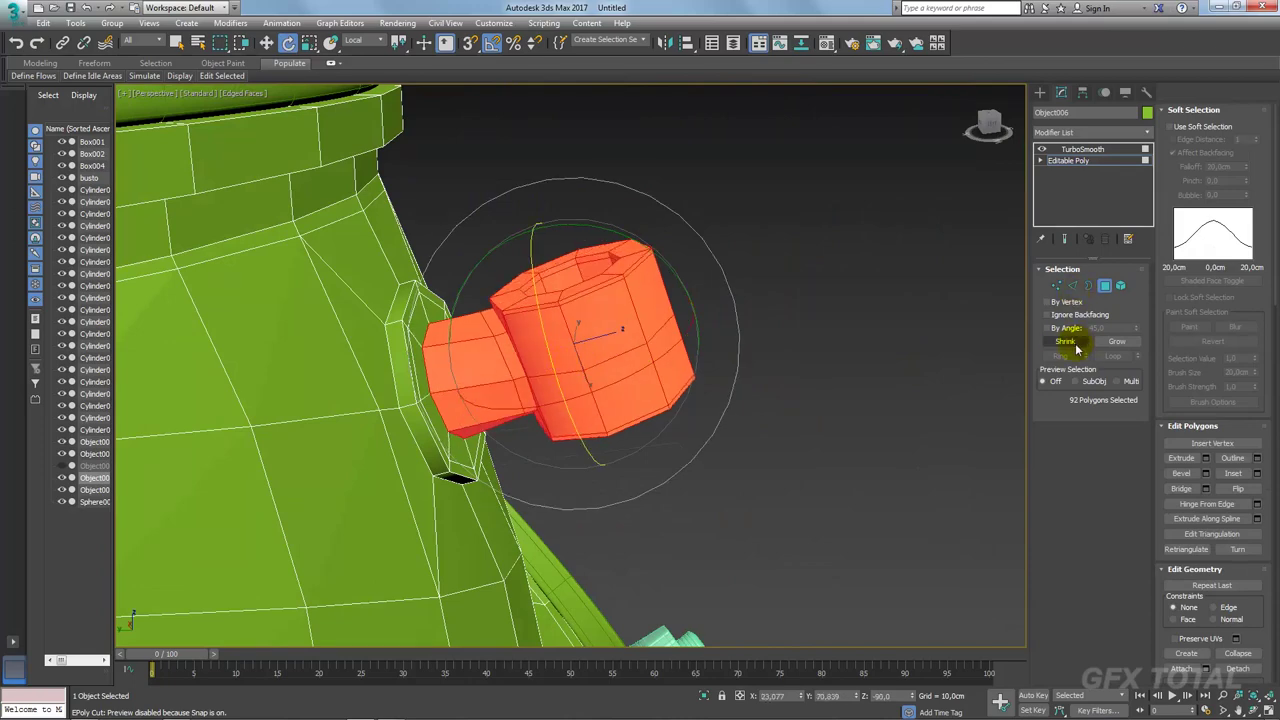
click(1075, 347)
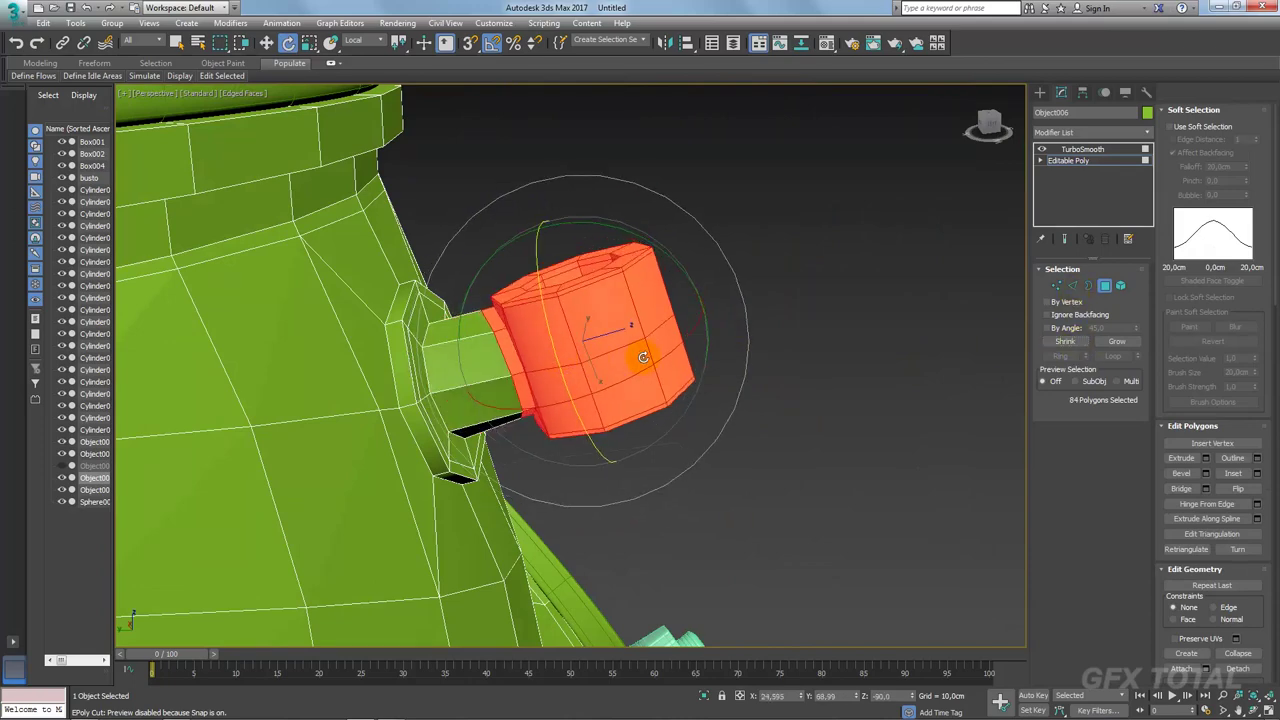
mouse_move(643, 357)
alt+middle_down()
mouse_move(674, 409)
mouse_move(731, 417)
mouse_move(474, 315)
mouse_move(615, 362)
alt+middle_up()
key(w)
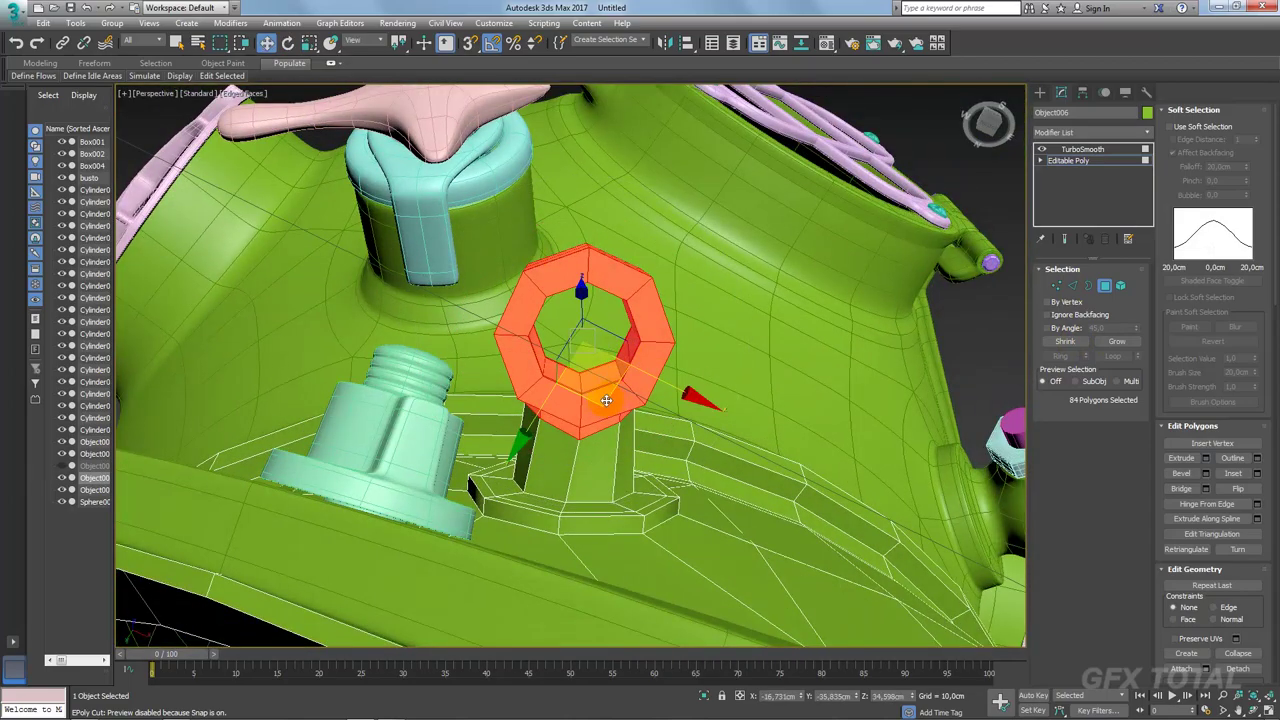
key(e)
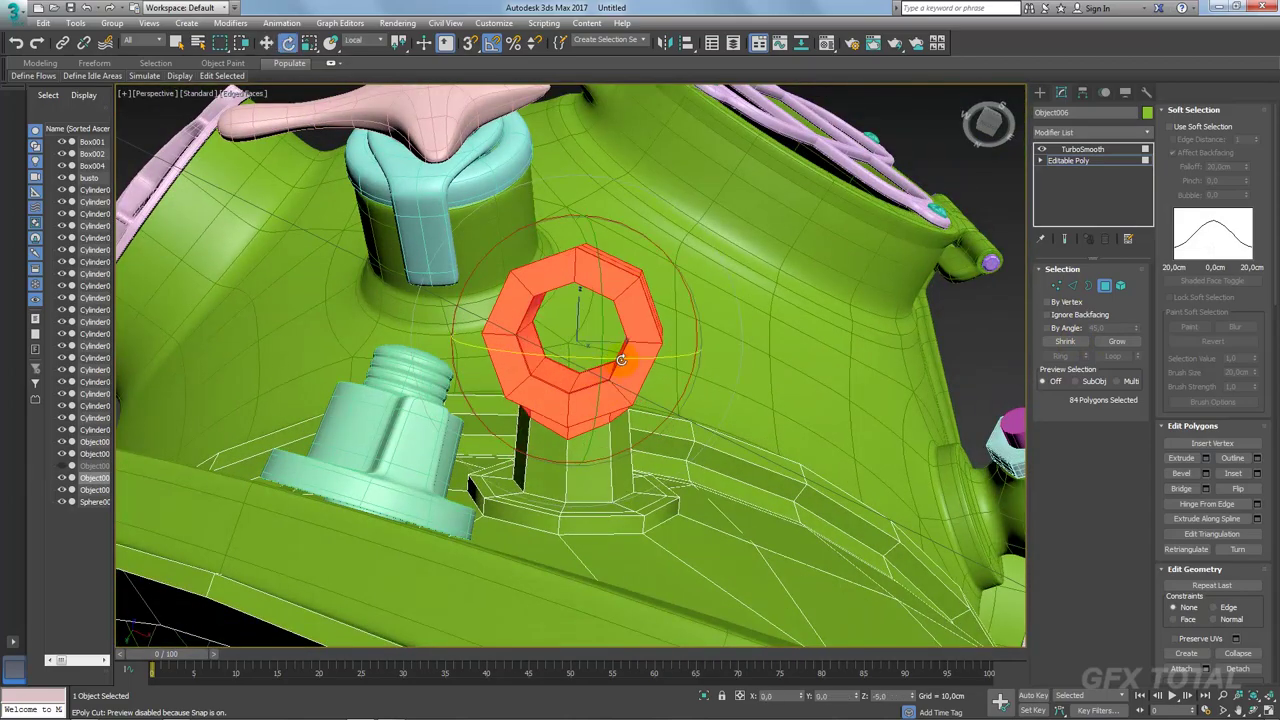
drag(631, 261, 490, 45)
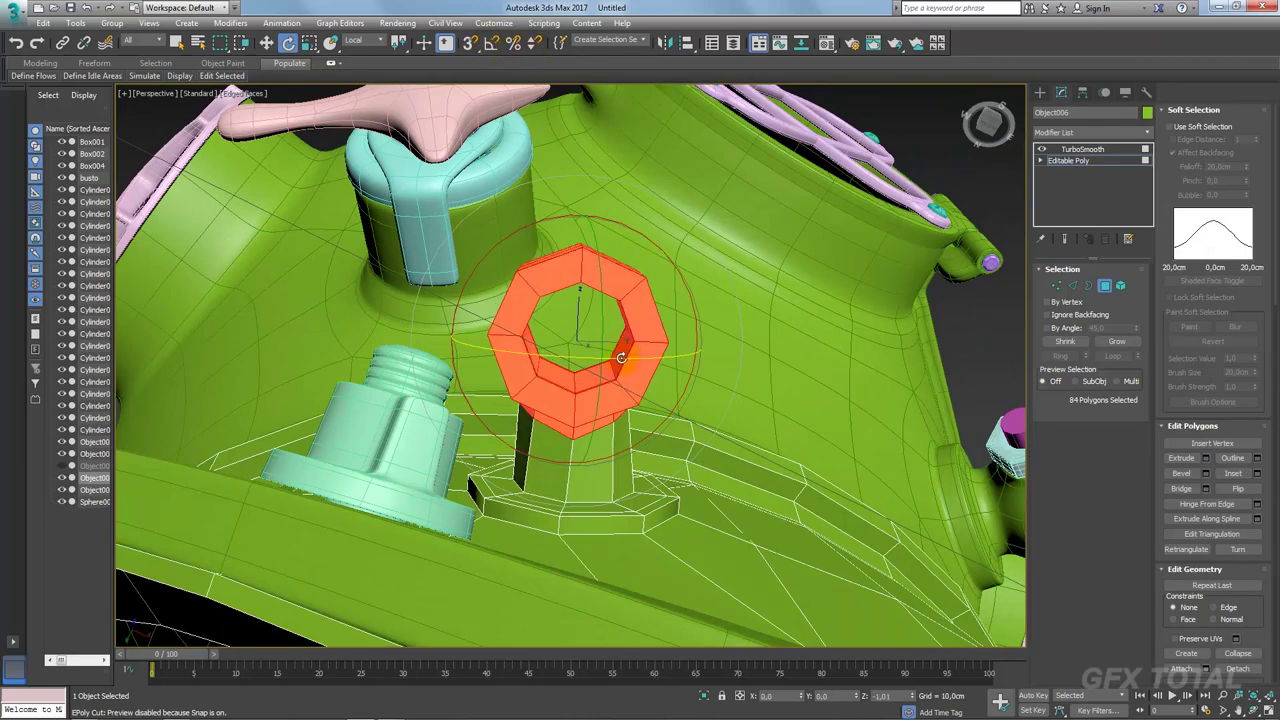
Step: Select TurboSmooth in the stack to view the smoothed helmet body
mouse_move(631, 366)
alt+middle_down()
mouse_move(571, 380)
mouse_move(549, 463)
alt+middle_up()
click(1080, 149)
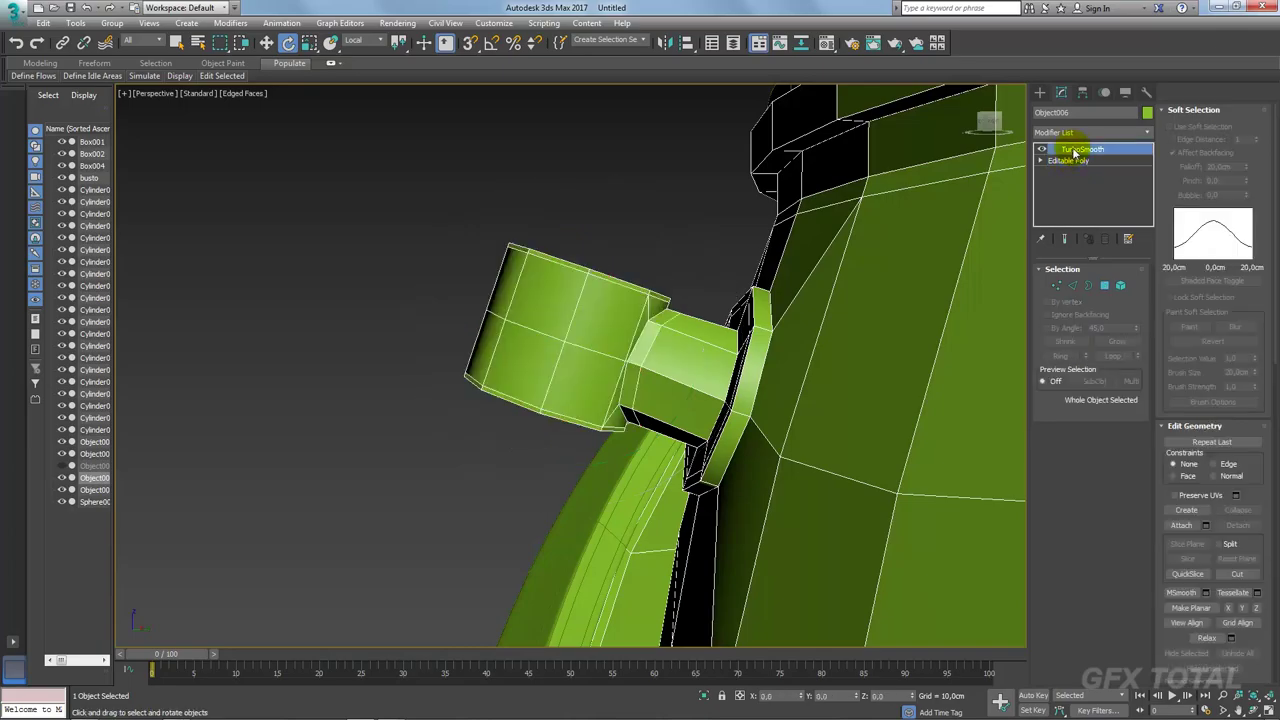
mouse_move(700, 300)
alt+middle_down()
mouse_move(686, 271)
mouse_move(783, 374)
mouse_move(777, 249)
mouse_move(674, 363)
mouse_move(714, 391)
mouse_move(794, 365)
mouse_move(686, 214)
mouse_move(560, 249)
alt+middle_up()
key(alt+Tab)
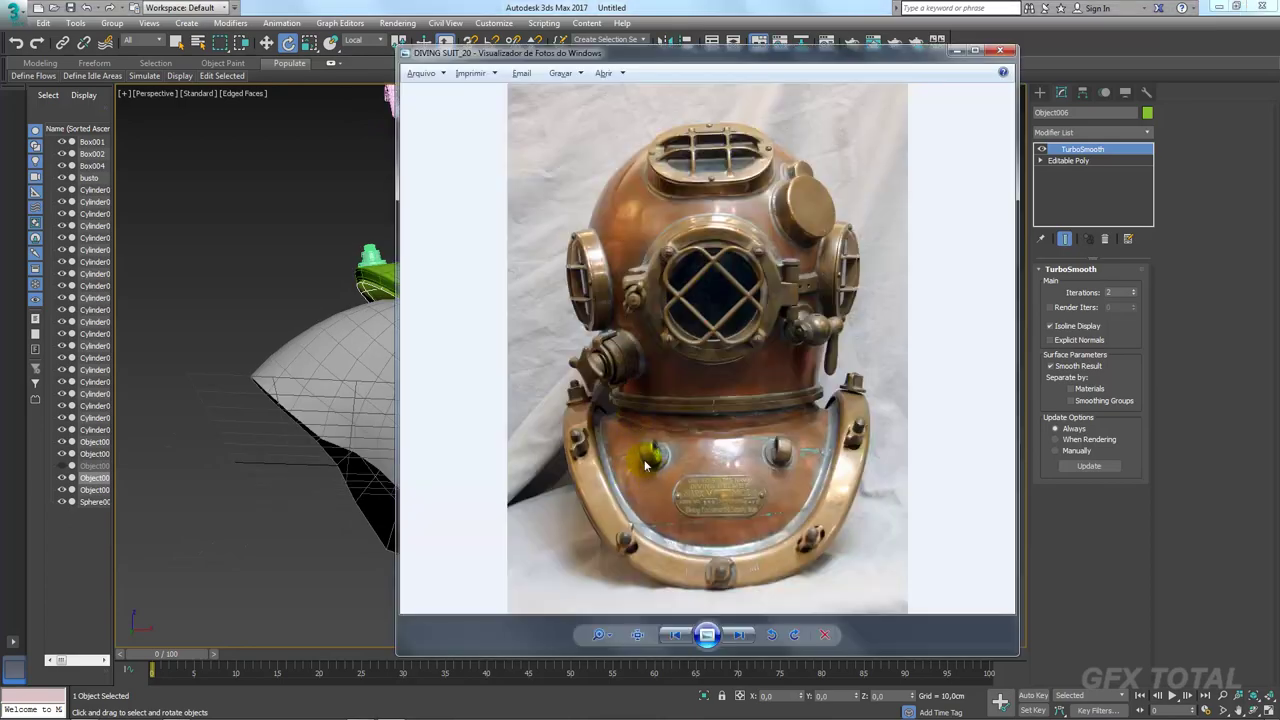
key(alt+Tab)
mouse_move(646, 437)
alt+middle_down()
mouse_move(606, 389)
mouse_move(651, 386)
alt+middle_up()
key(alt+Tab)
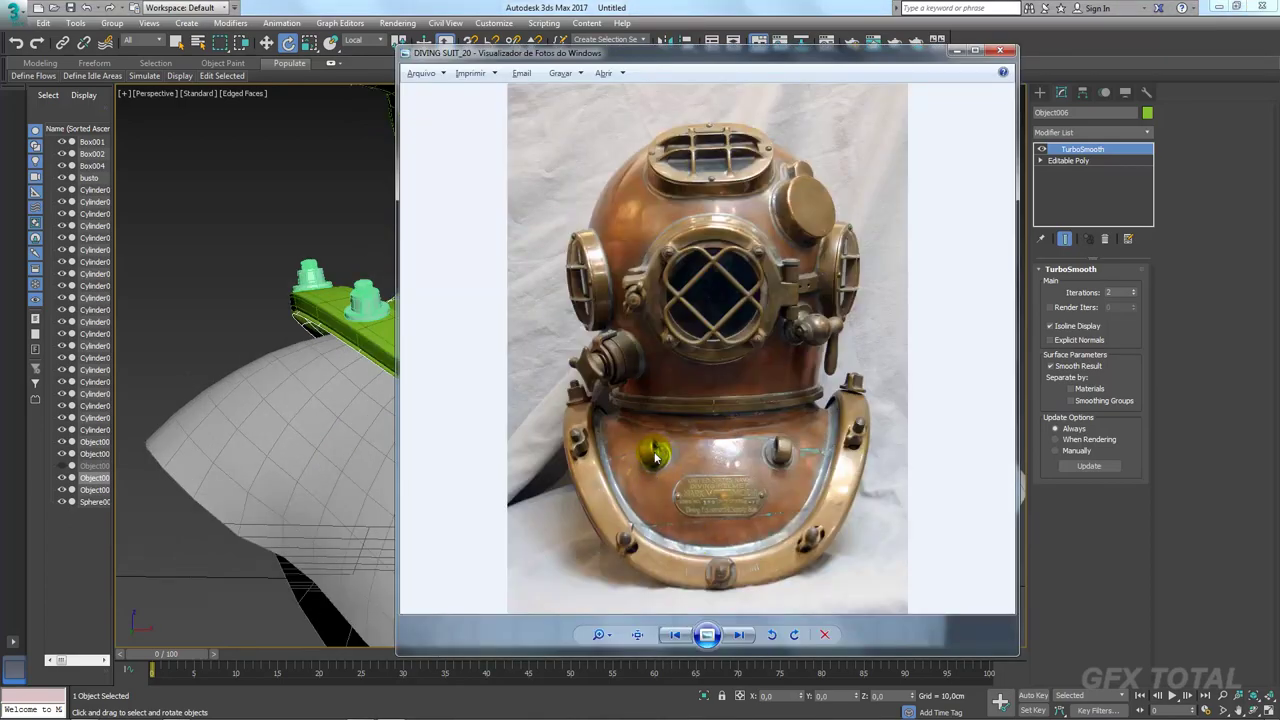
key(alt+Tab)
mouse_move(680, 331)
alt+middle_down()
mouse_move(700, 360)
mouse_move(740, 341)
alt+middle_up()
click(1068, 160)
Step: Detach the octagonal cup polygons as Object008 and hide it
click(1106, 287)
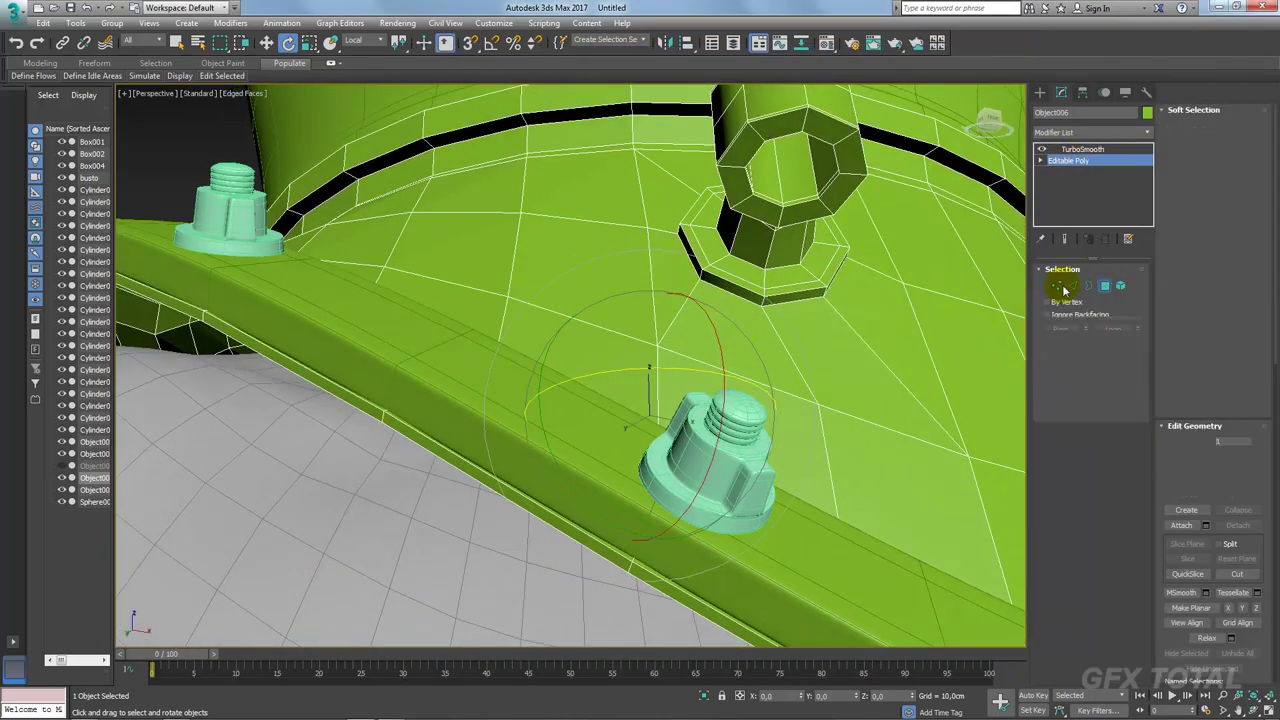
mouse_move(830, 400)
alt+middle_down()
mouse_move(829, 371)
mouse_move(850, 368)
alt+middle_up()
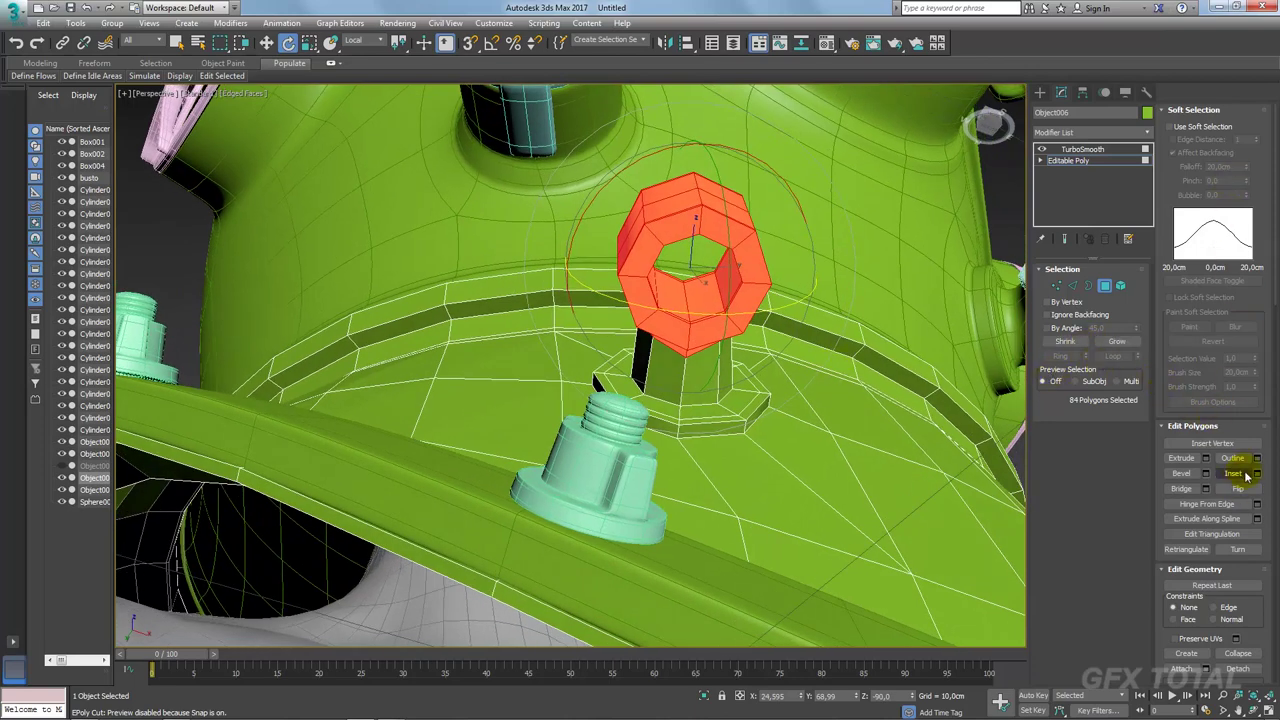
drag(1258, 586, 1250, 492)
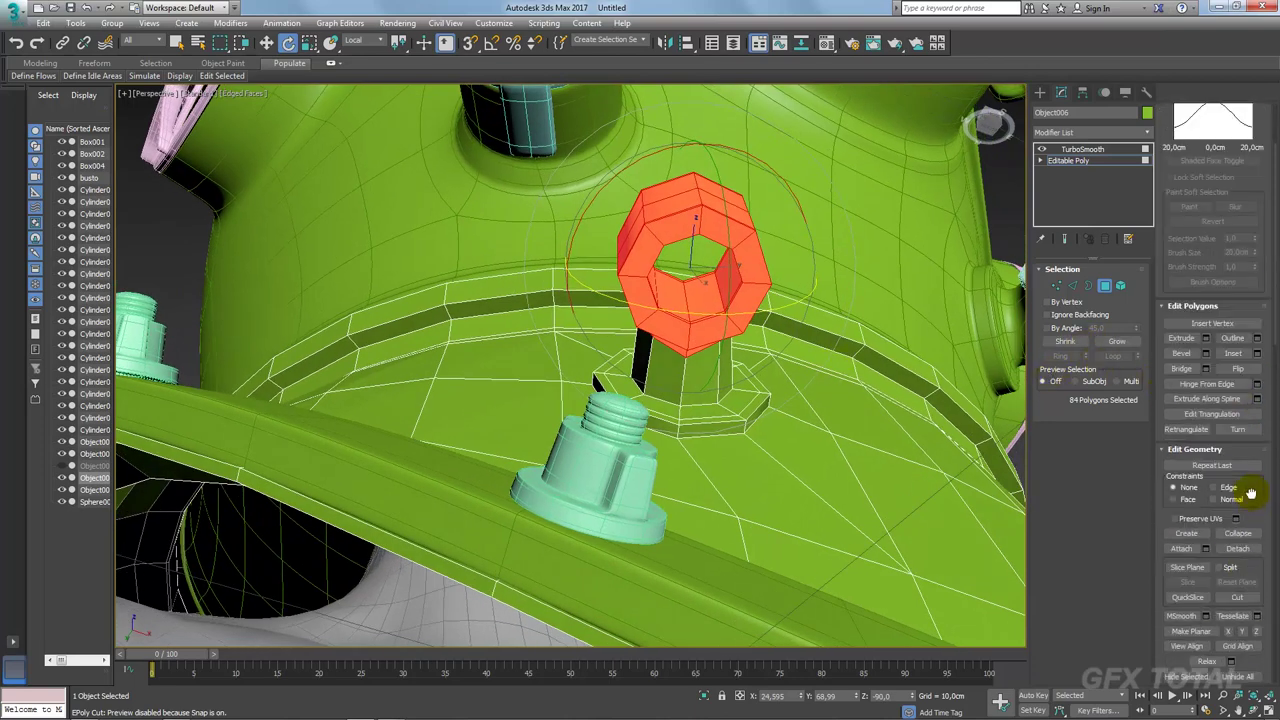
click(1238, 549)
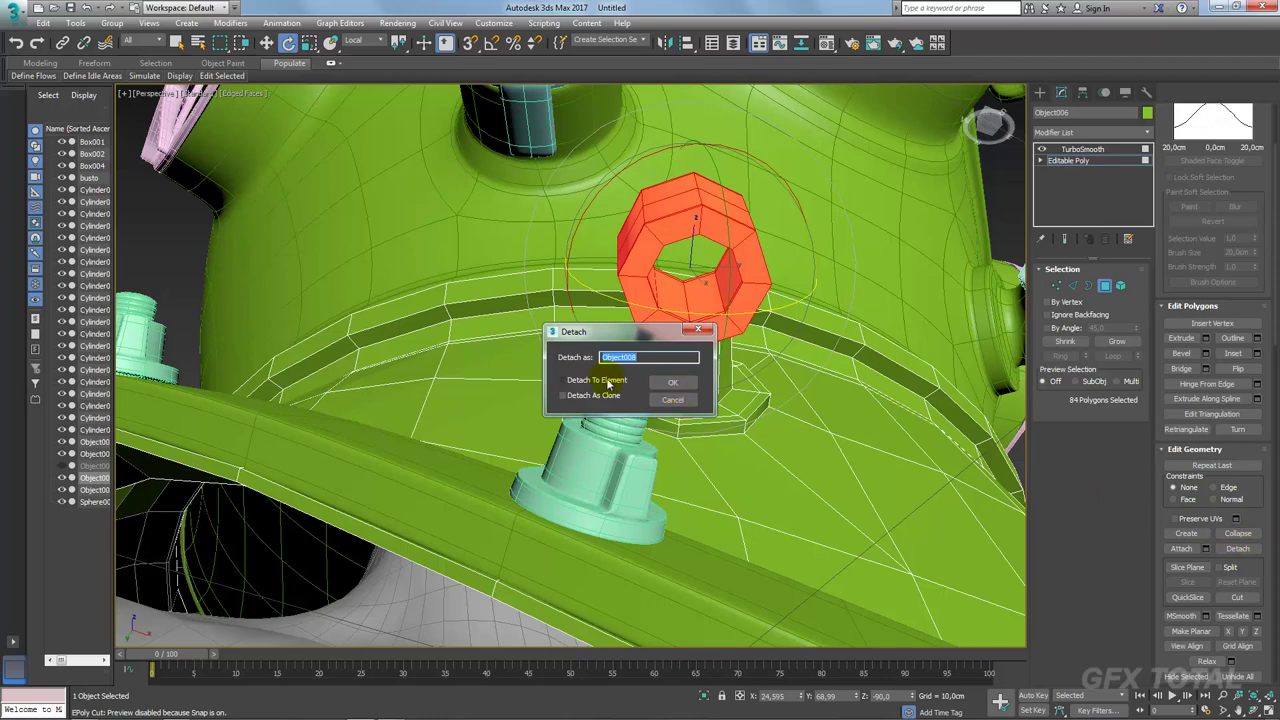
click(669, 384)
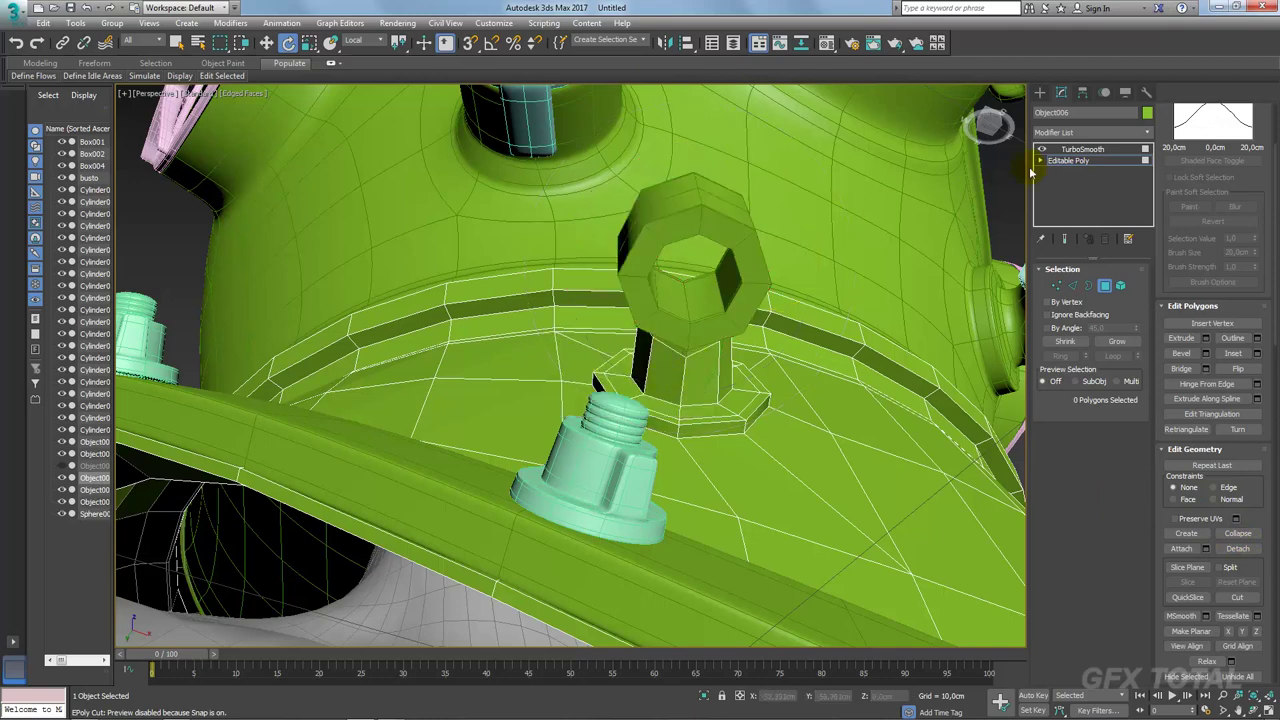
click(702, 314)
right_click(702, 314)
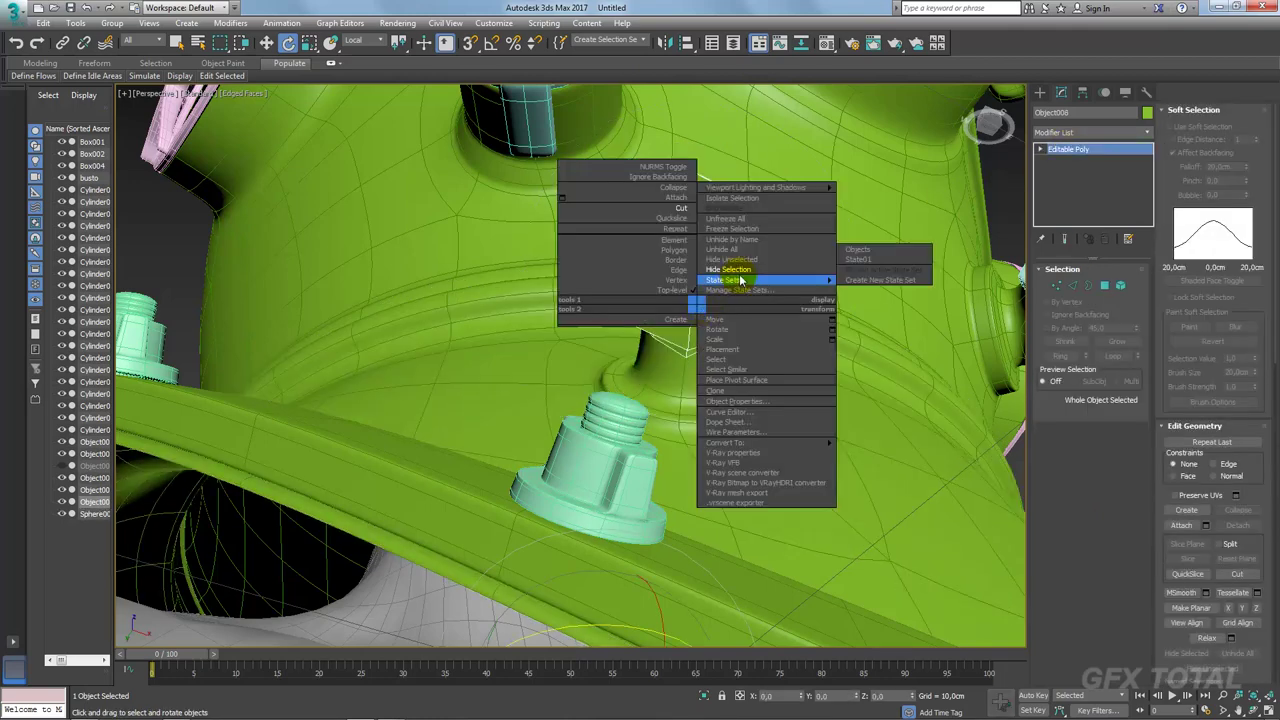
click(726, 277)
Step: Delete the connector tube from the body, leaving an open hole, and check it smoothed
click(1068, 162)
key(3)
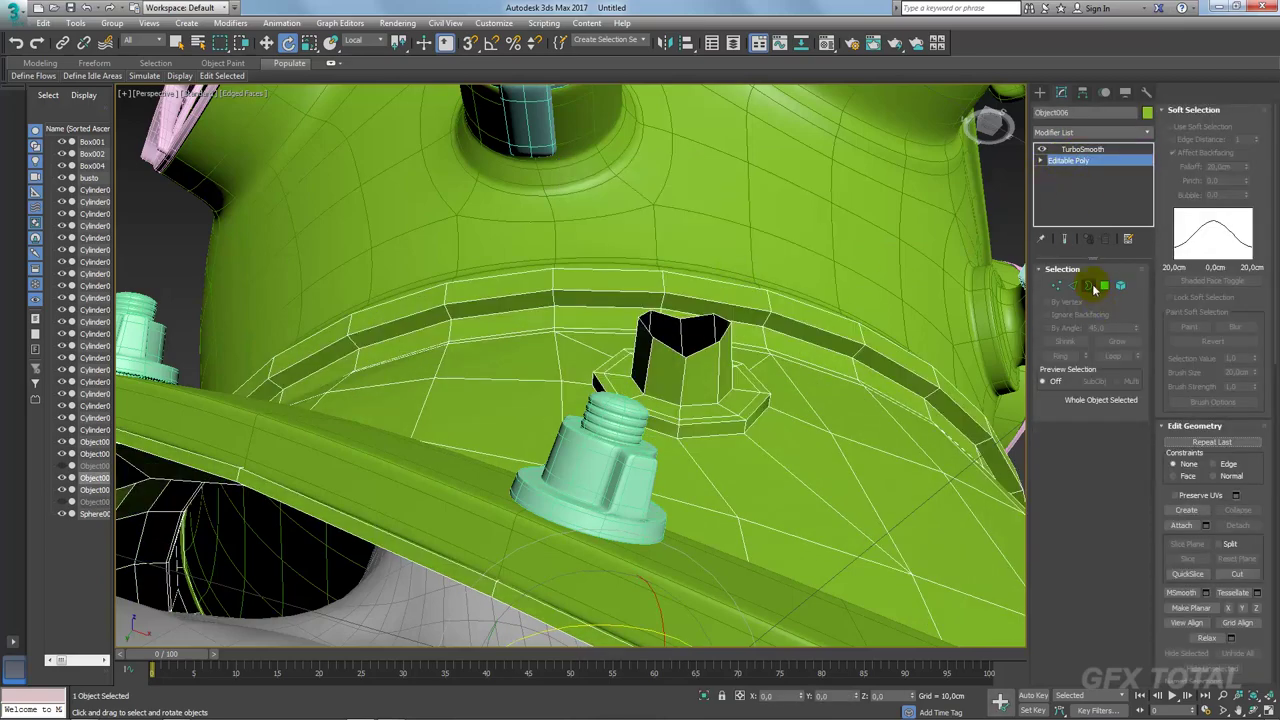
key(Delete)
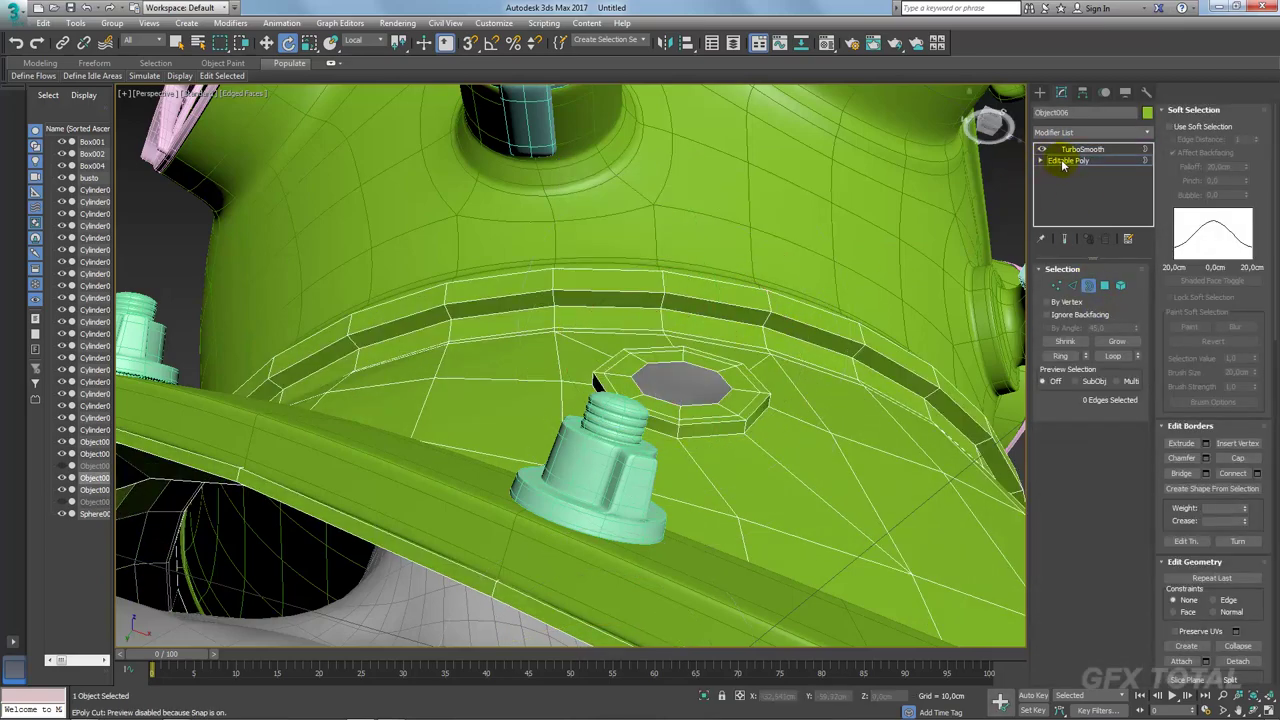
click(1082, 149)
alt+middle_drag(880, 300, 830, 330)
Step: Unhide all objects and rotate the nut element -90° on Z
right_click(810, 368)
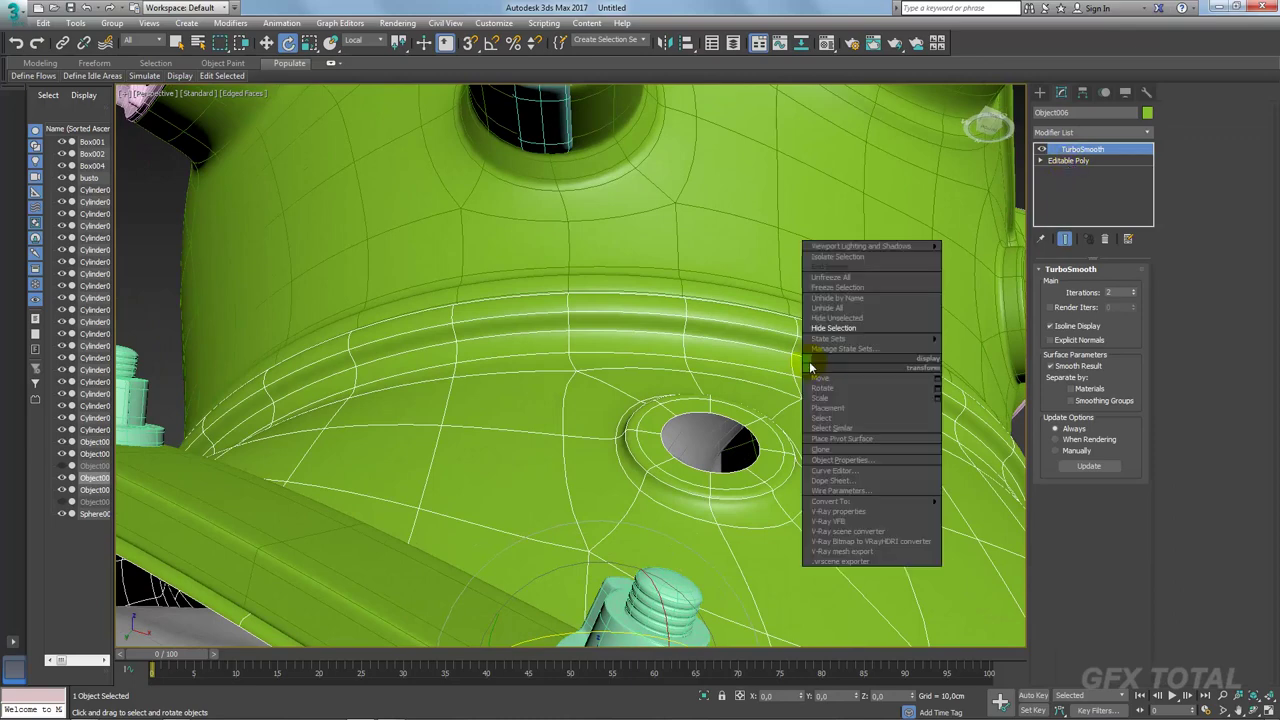
click(830, 307)
click(785, 375)
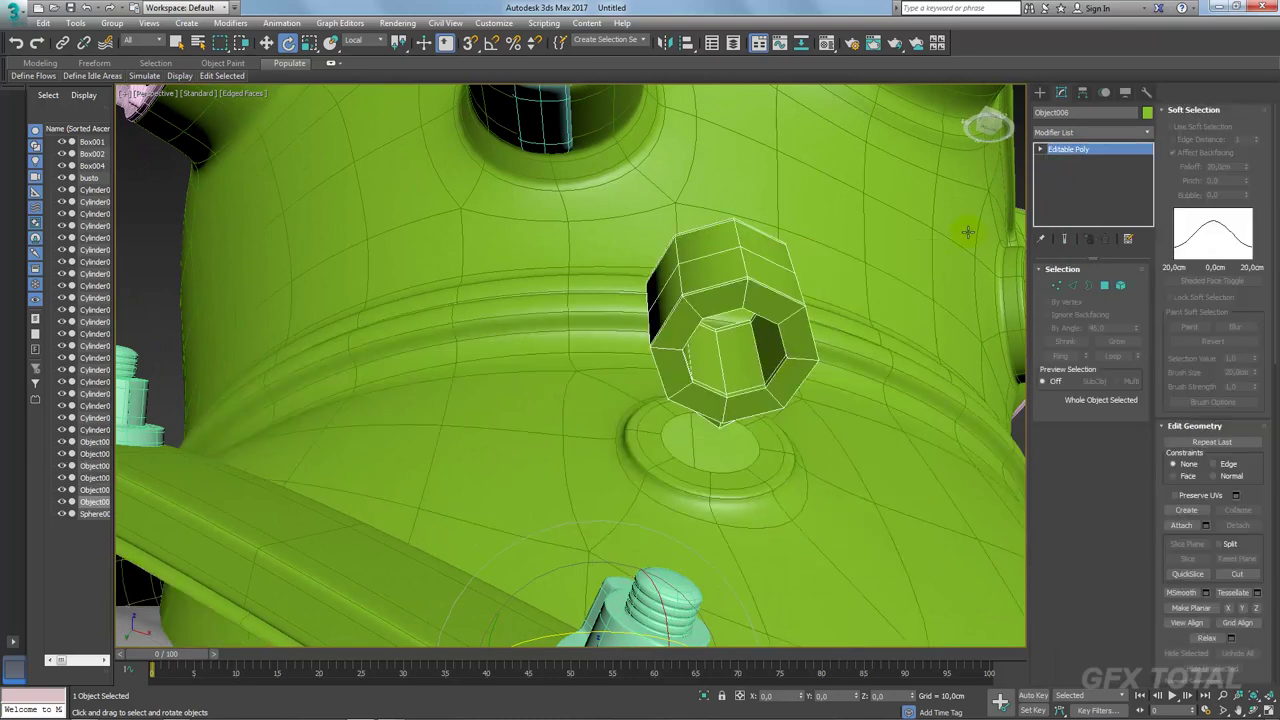
click(1119, 287)
click(743, 361)
drag(737, 398, 614, 372)
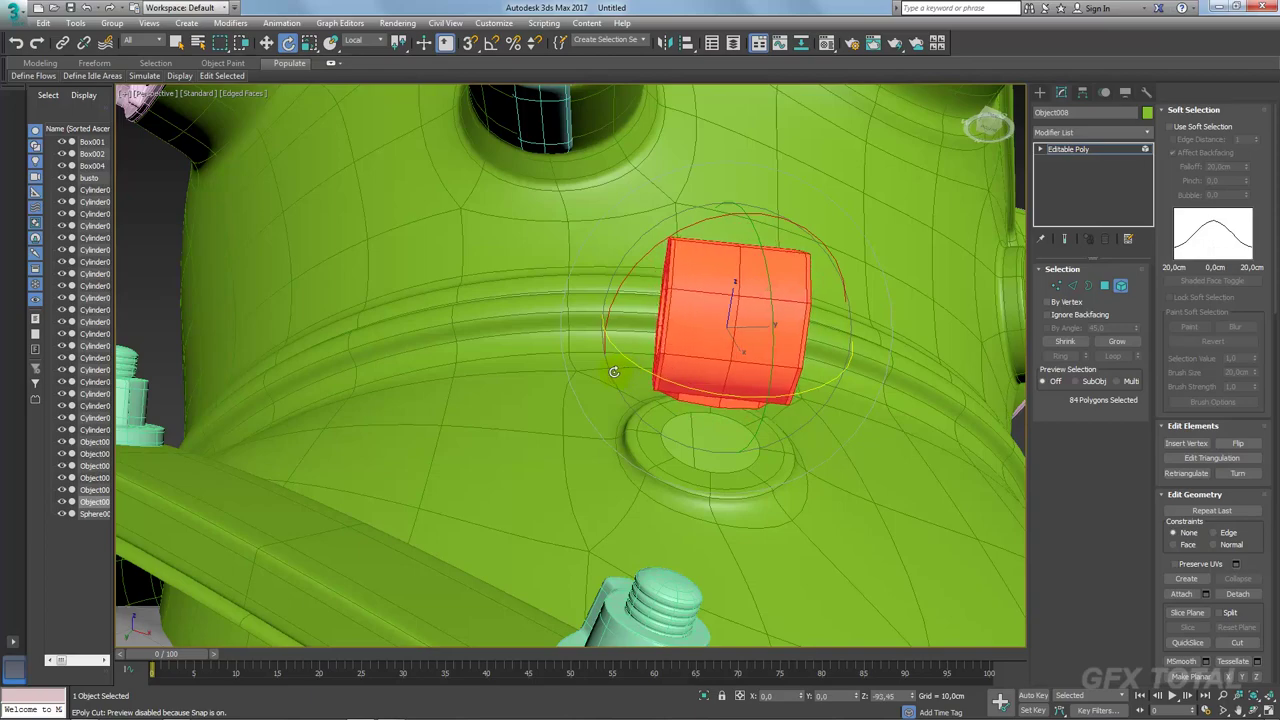
alt+middle_drag(681, 392, 1041, 188)
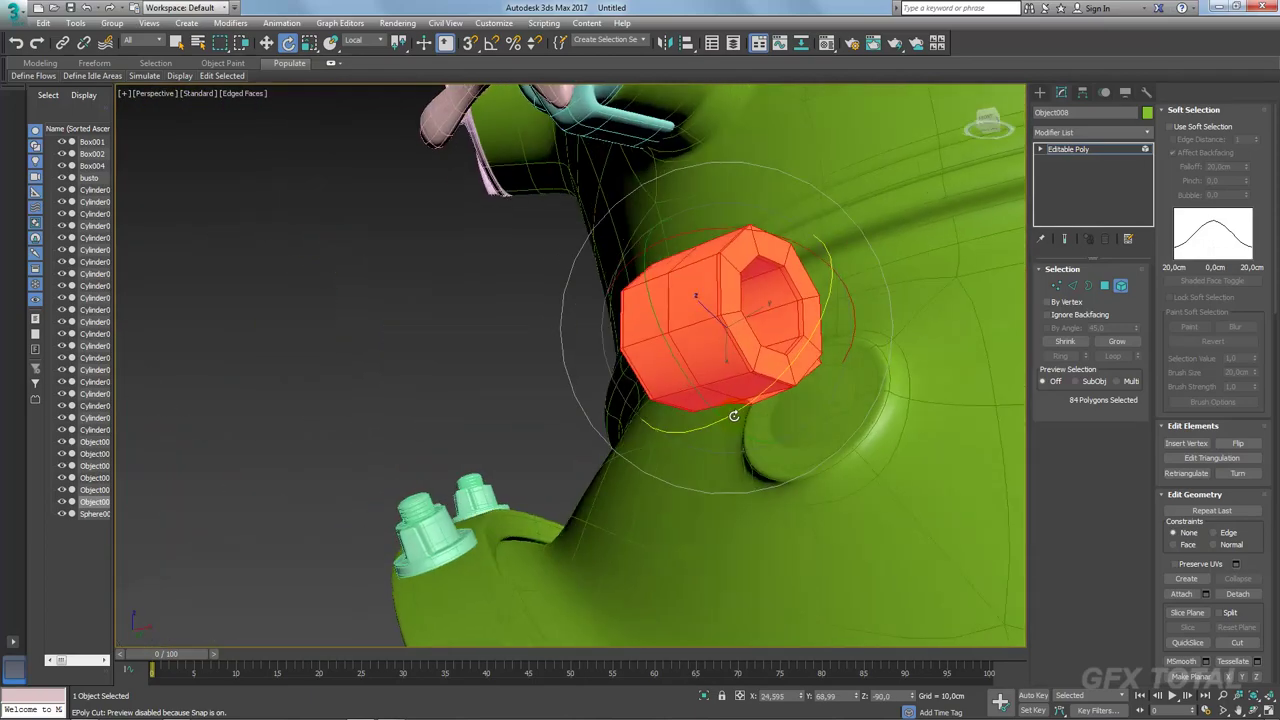
Step: Attach the nut to the helmet body Object006
click(1068, 149)
click(900, 380)
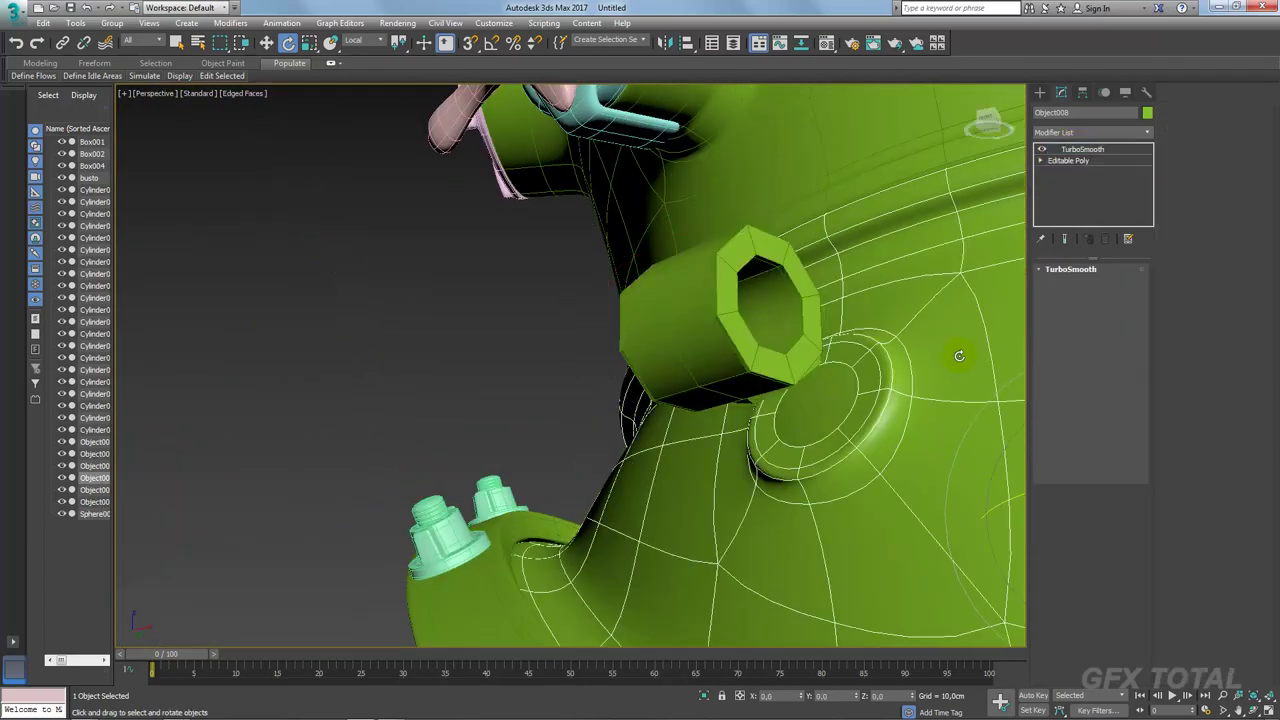
click(1068, 160)
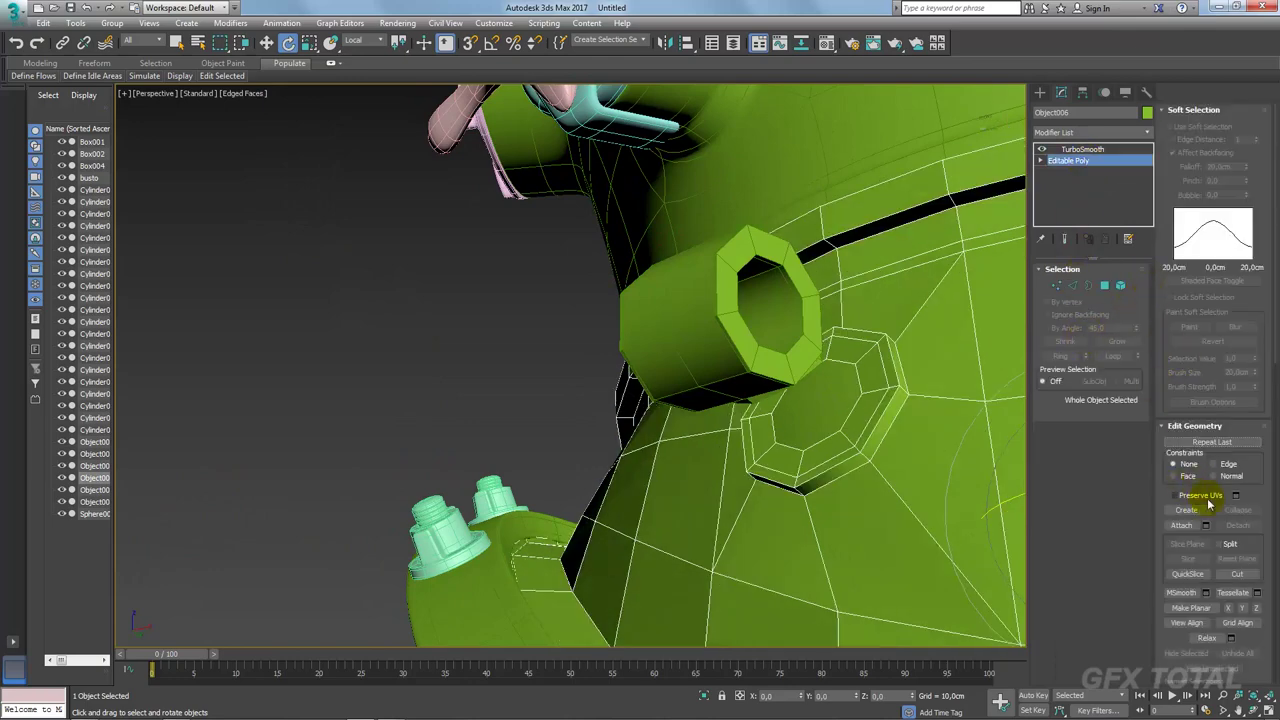
click(760, 366)
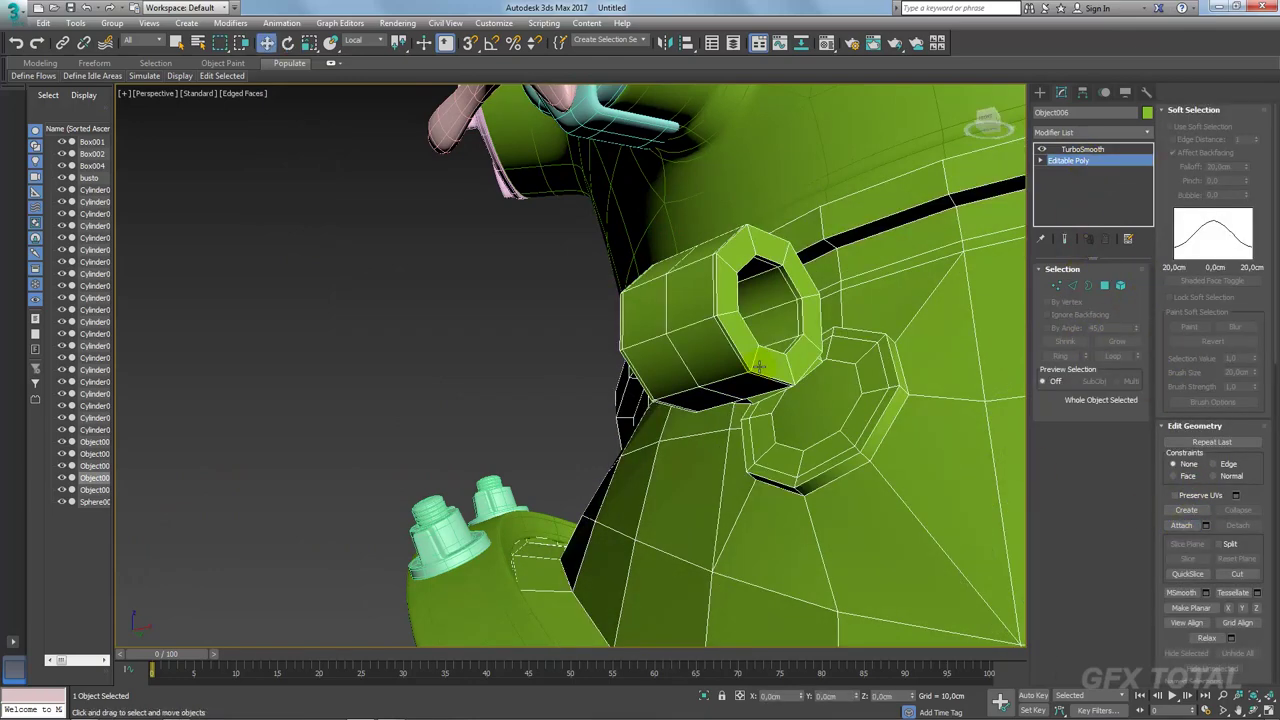
Step: Bridge the nut's base border to the helmet body and preview it smoothed
click(1090, 286)
click(861, 383)
alt+middle_drag(861, 383, 1127, 483)
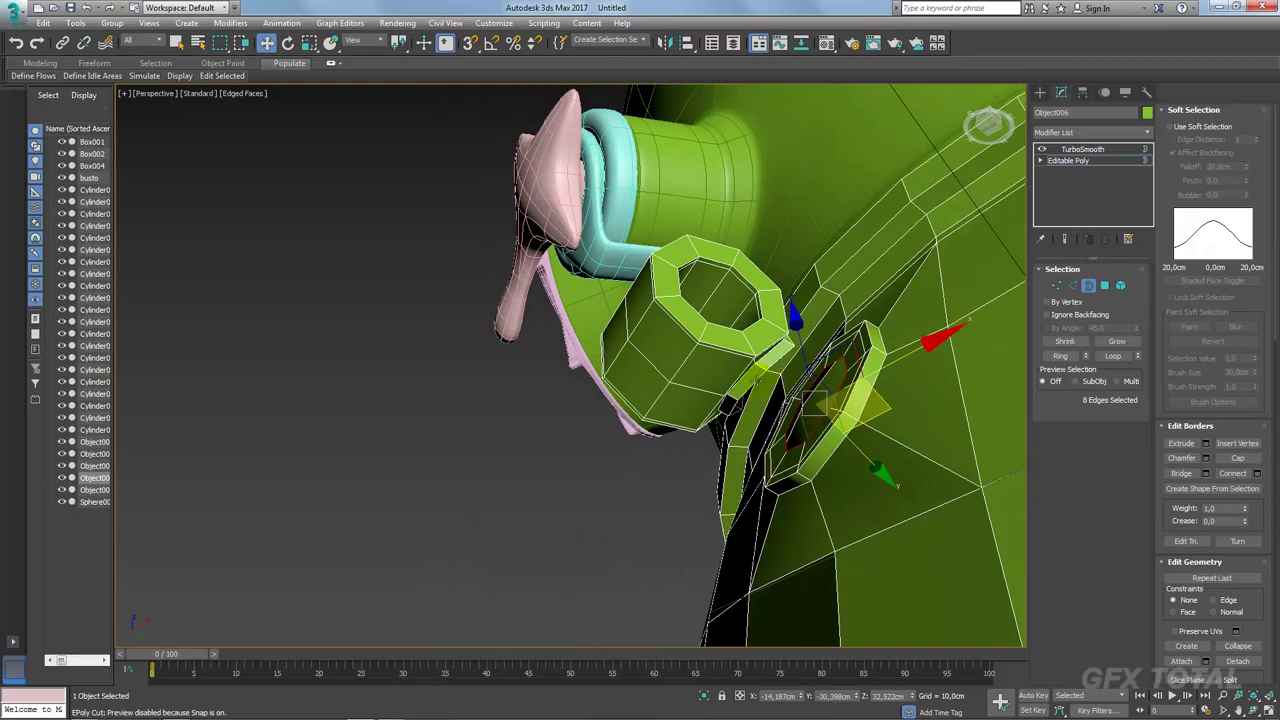
click(1177, 478)
alt+middle_drag(927, 384, 932, 470)
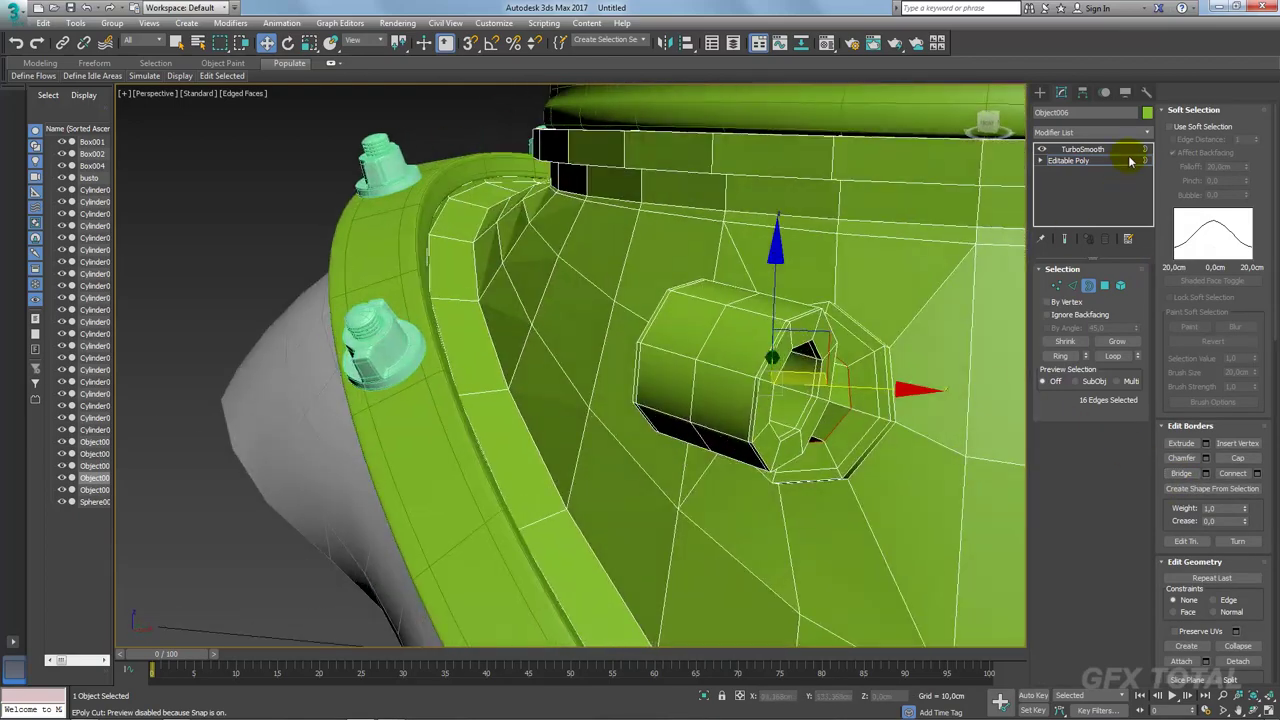
click(1082, 149)
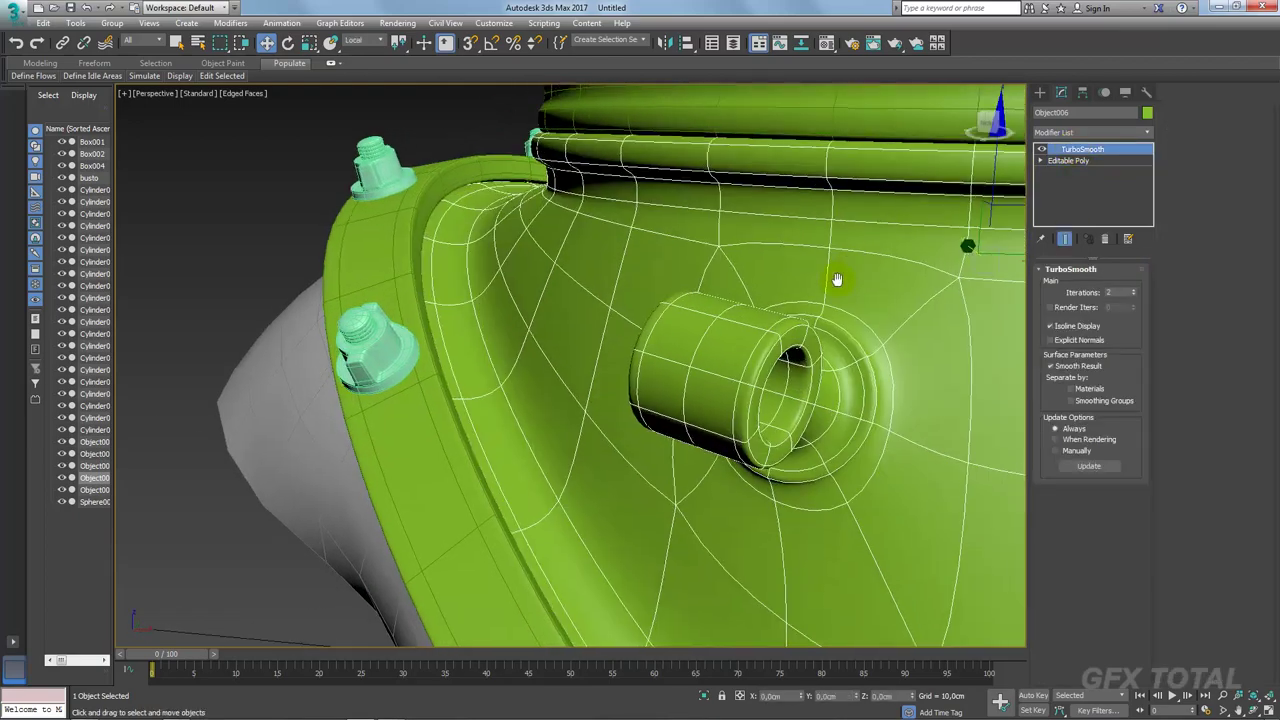
scroll(814, 290, down, 5)
scroll(854, 354, up, 5)
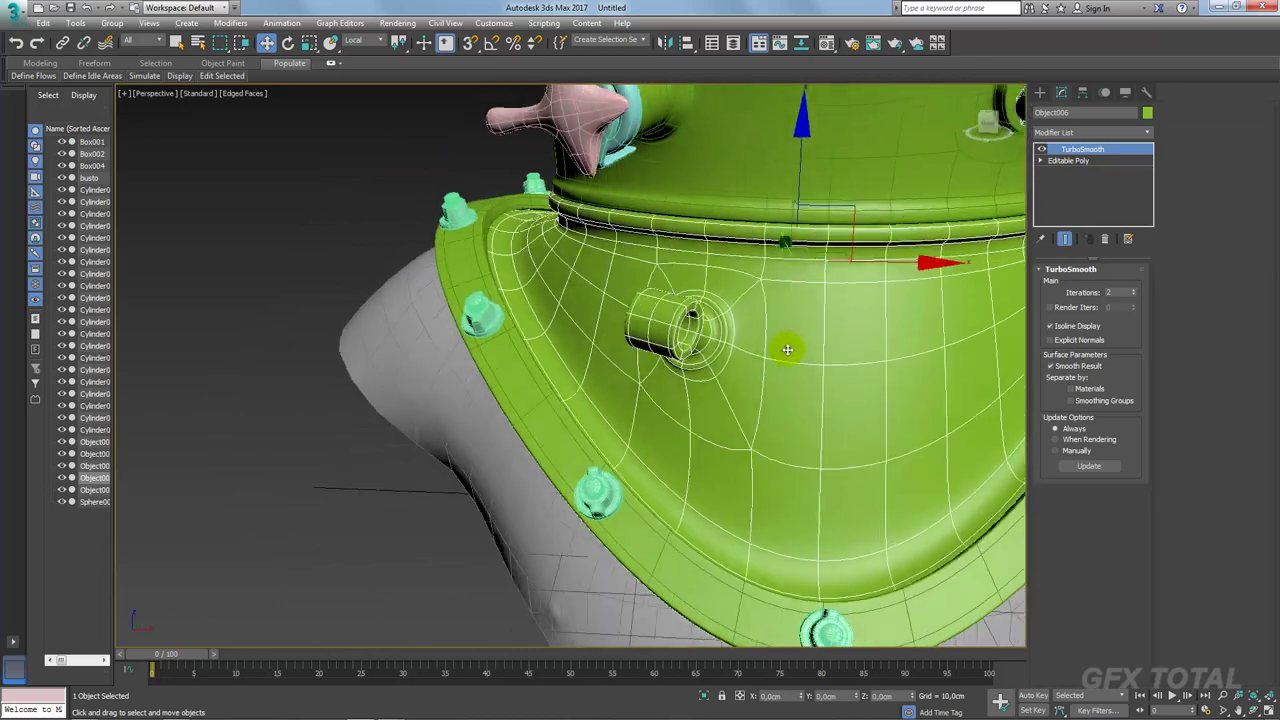
click(1068, 161)
scroll(830, 354, down, 4)
scroll(830, 354, up, 2)
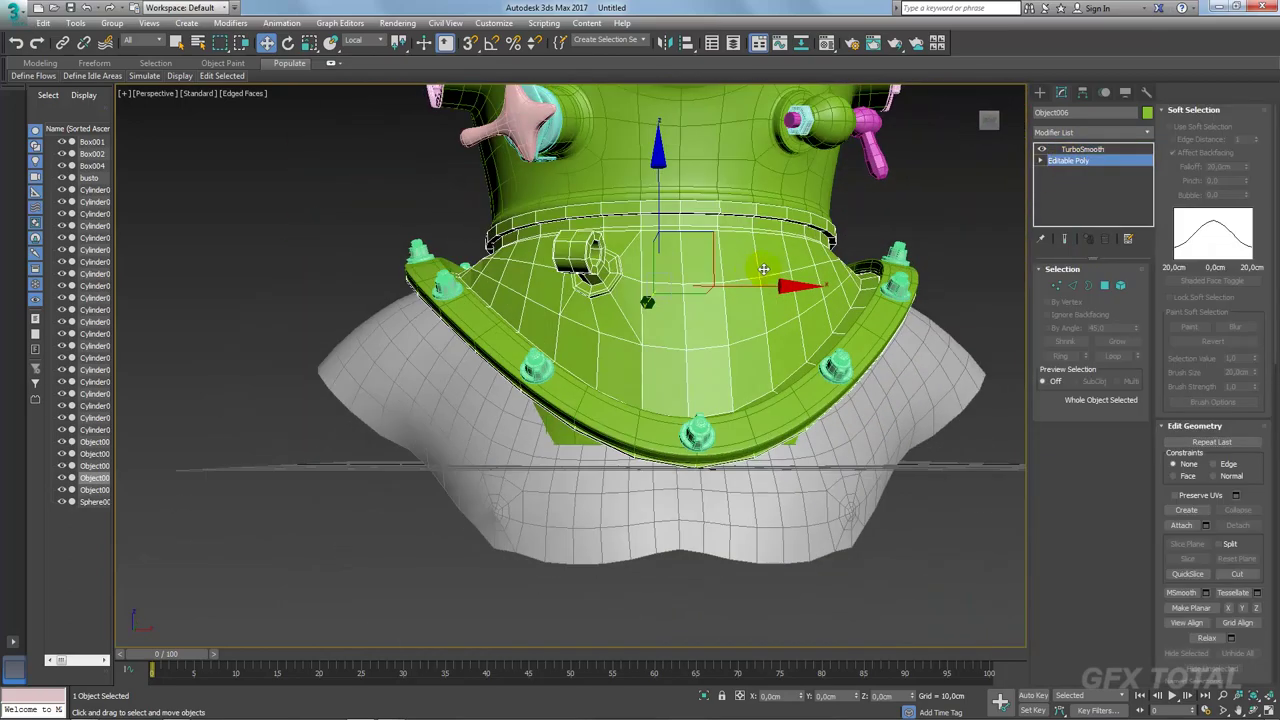
scroll(830, 354, up, 4)
Step: Ring a collar band edge and Connect it with 2 segments to add two loops
click(1070, 287)
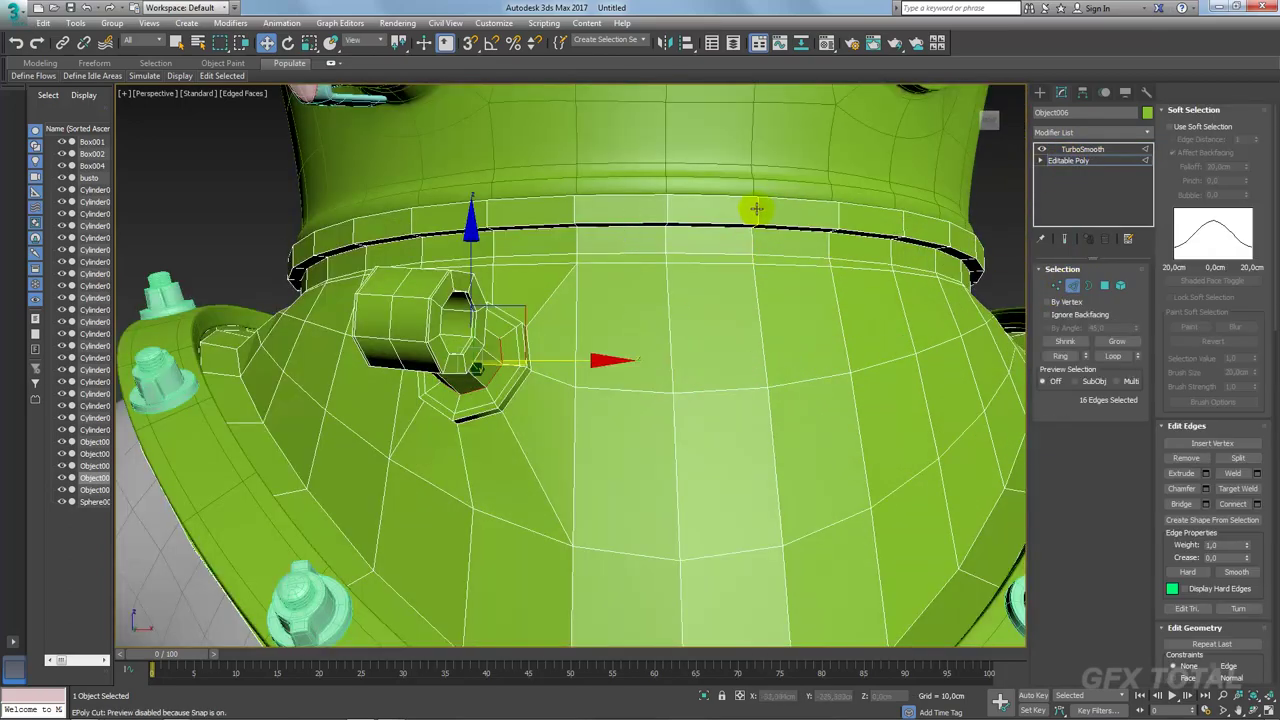
click(756, 209)
scroll(770, 250, up, 2)
click(1066, 357)
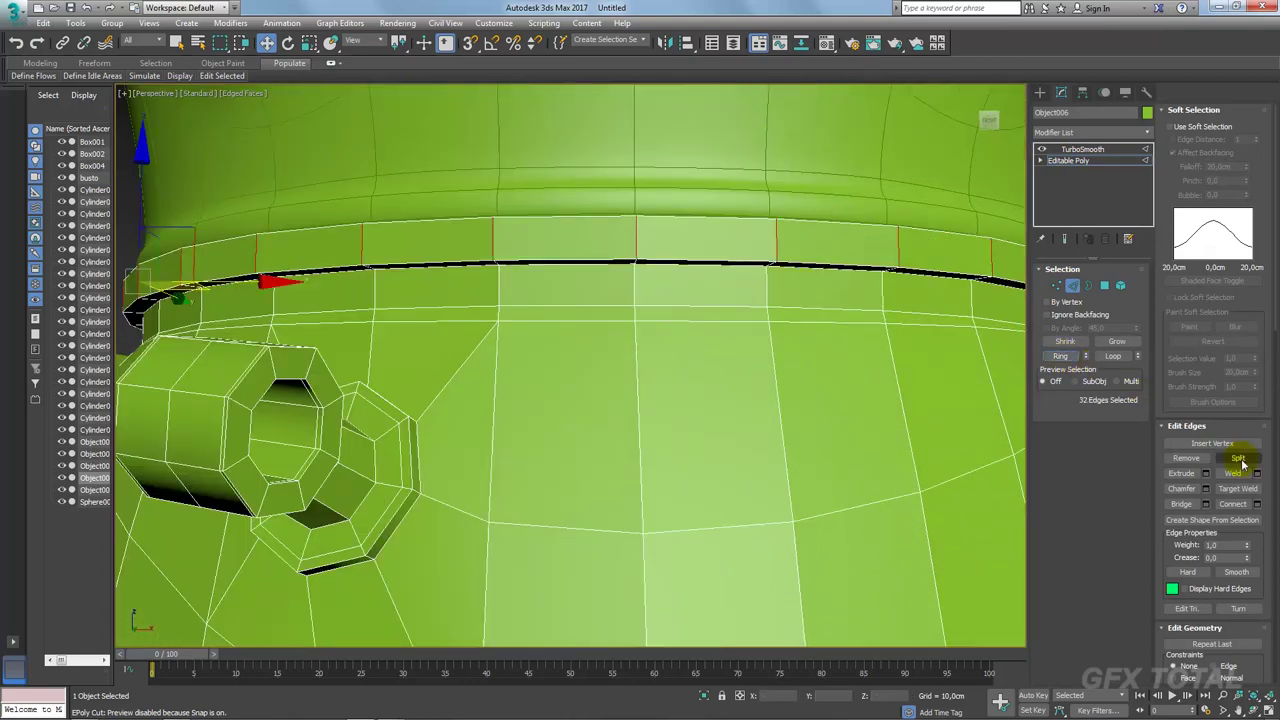
click(1257, 504)
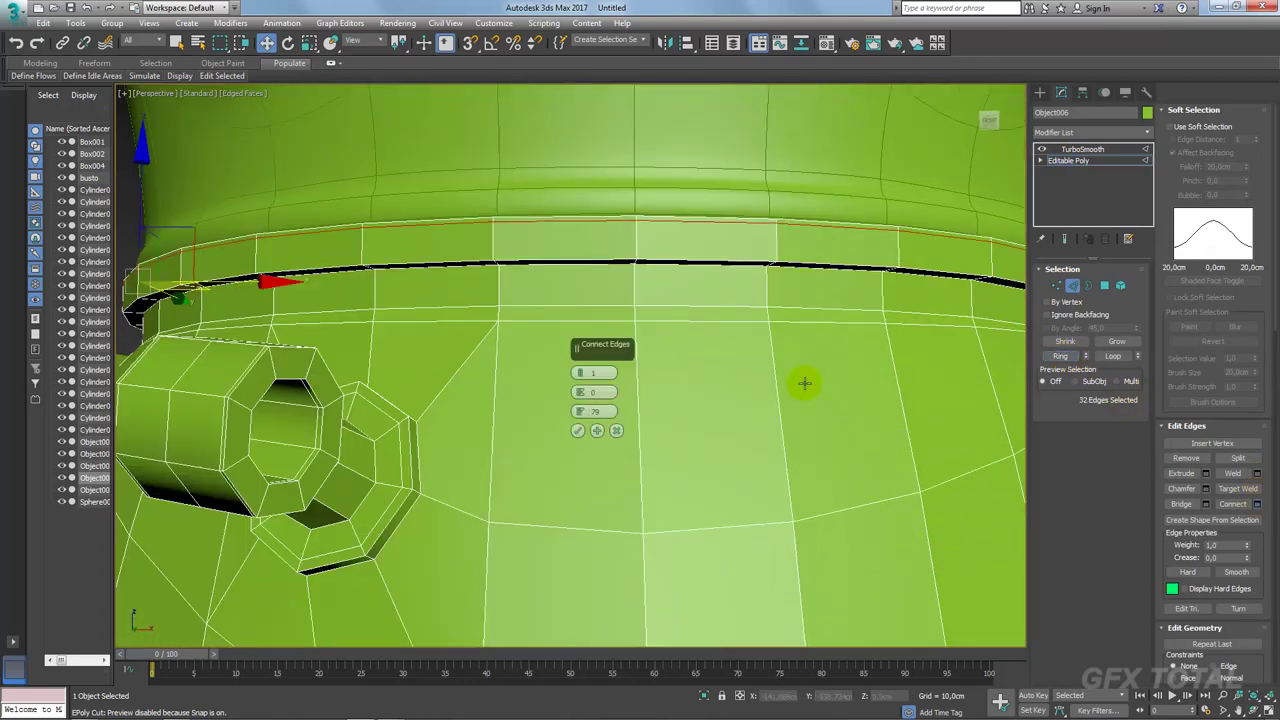
right_click(581, 412)
drag(581, 373, 600, 165)
click(577, 430)
mouse_move(594, 391)
alt+middle_down()
mouse_move(670, 297)
mouse_move(748, 327)
alt+middle_up()
click(1088, 160)
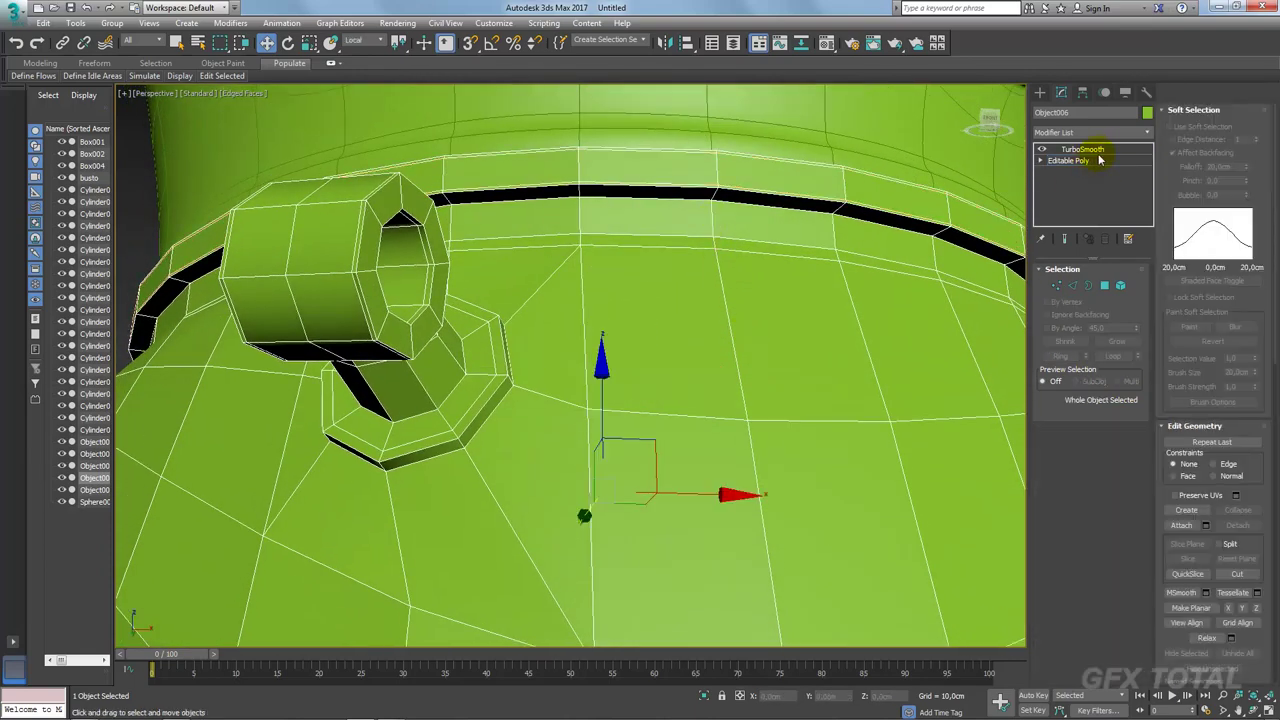
Step: Add a Symmetry modifier to the body with Flip checked
click(1147, 132)
drag(1157, 171, 1150, 562)
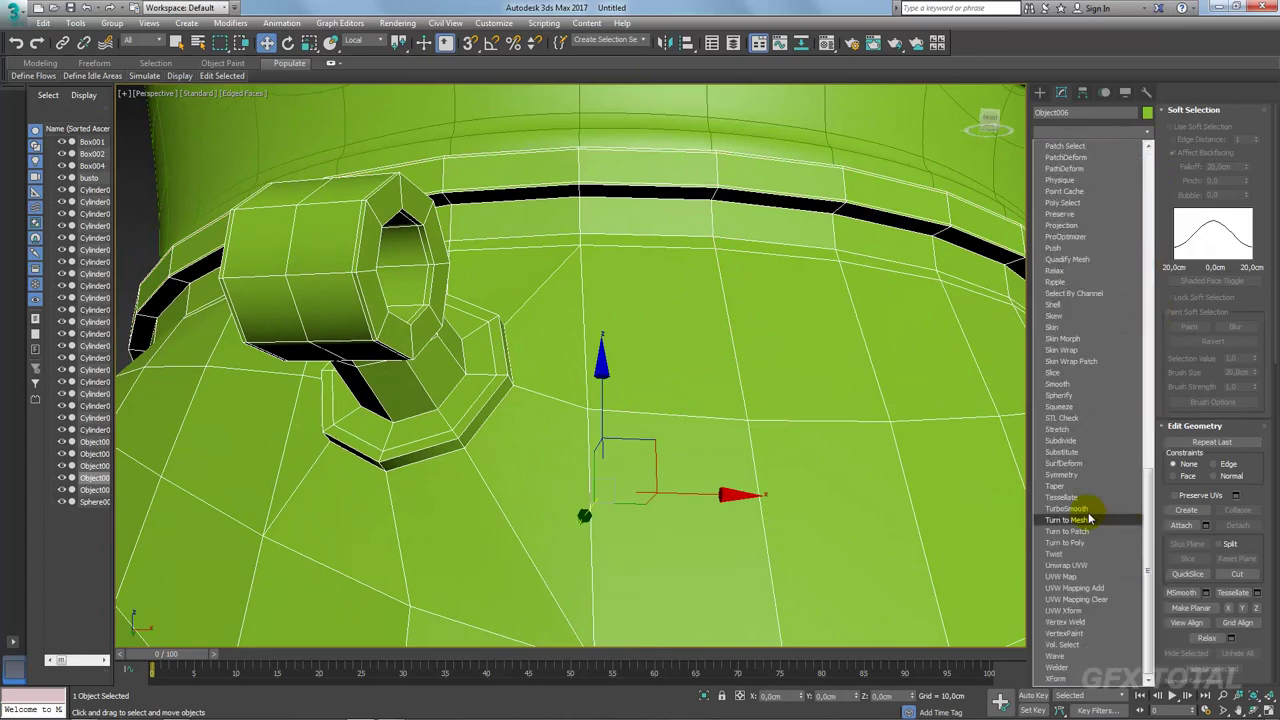
click(1062, 474)
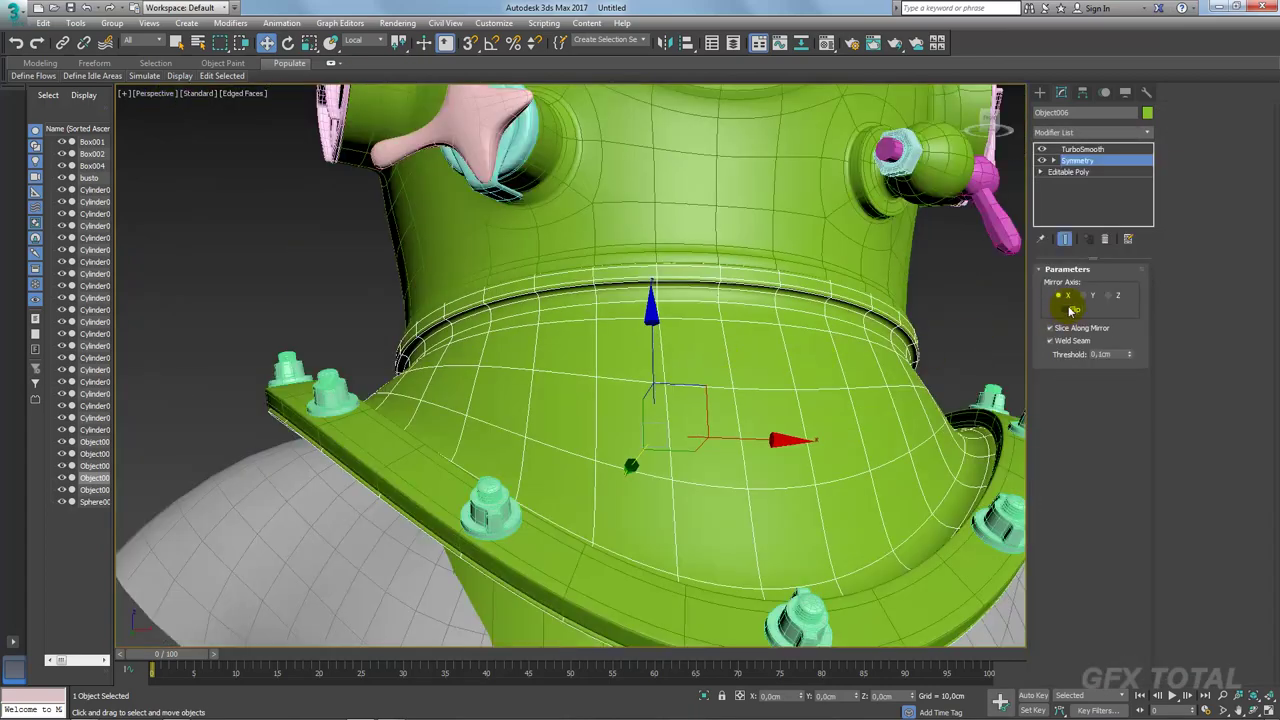
click(1066, 309)
scroll(640, 380, down, 5)
Step: Inspect the smoothed mirrored helmet from several angles, then switch to the reference photo
alt+middle_drag(640, 380, 720, 380)
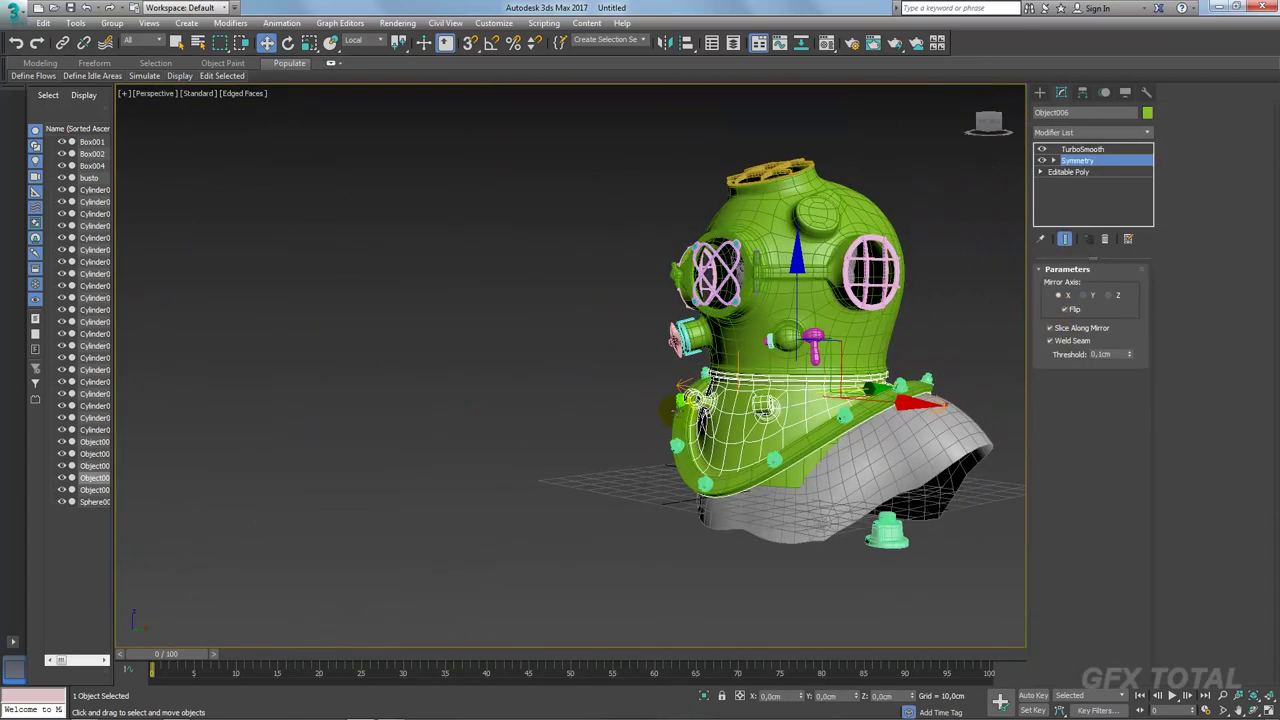
scroll(676, 405, up, 3)
click(1082, 152)
alt+middle_drag(600, 350, 429, 334)
click(429, 334)
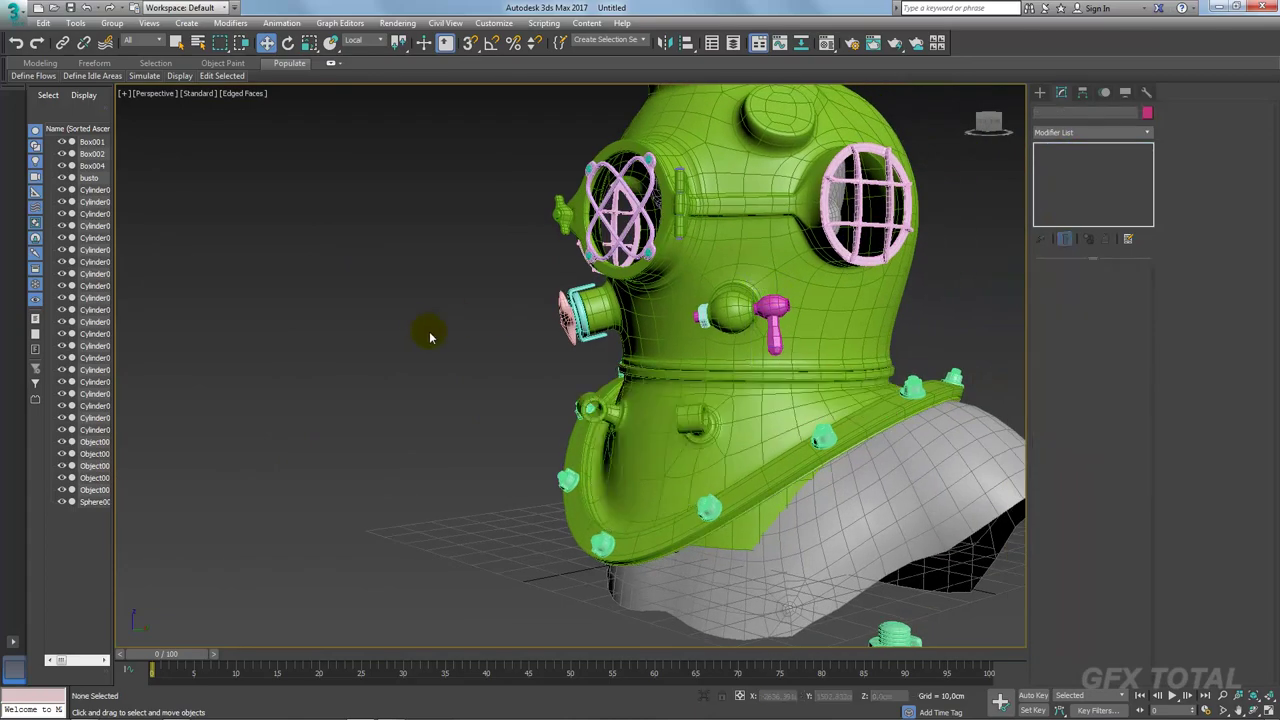
scroll(429, 334, down, 3)
alt+middle_drag(600, 340, 716, 352)
scroll(716, 352, up, 2)
scroll(730, 370, up, 2)
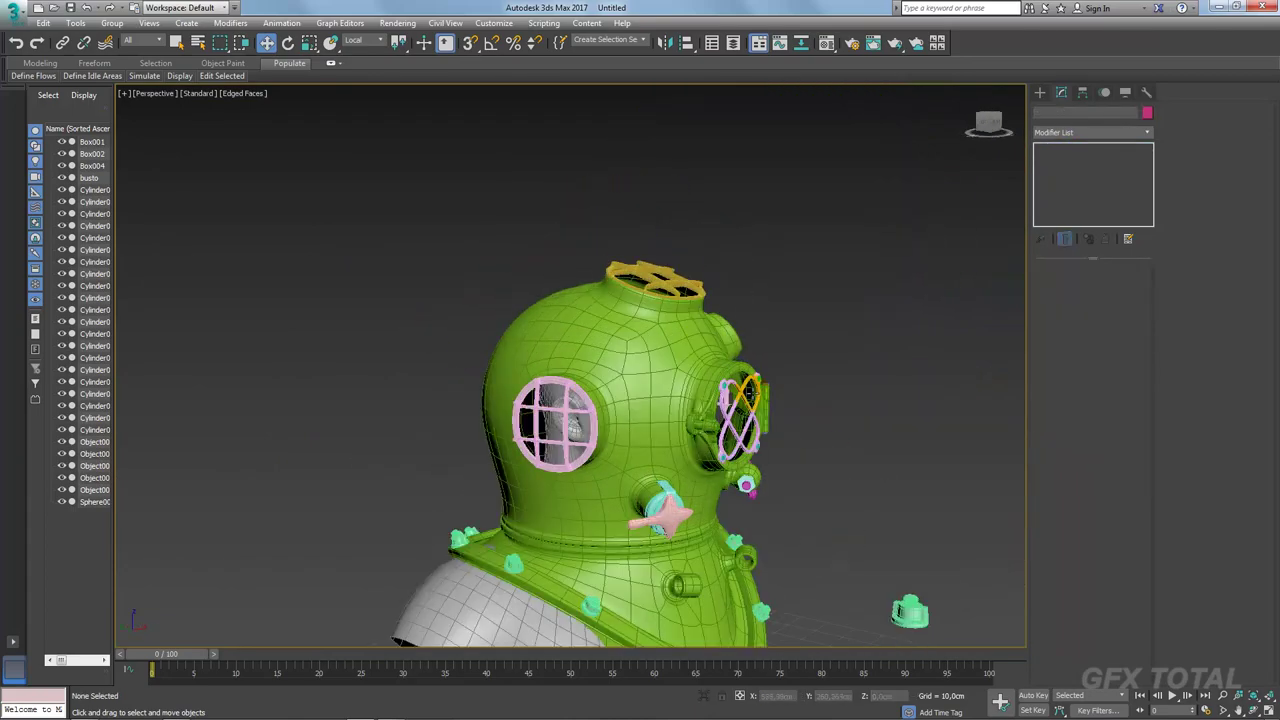
alt+middle_drag(750, 395, 786, 433)
scroll(878, 420, down, 5)
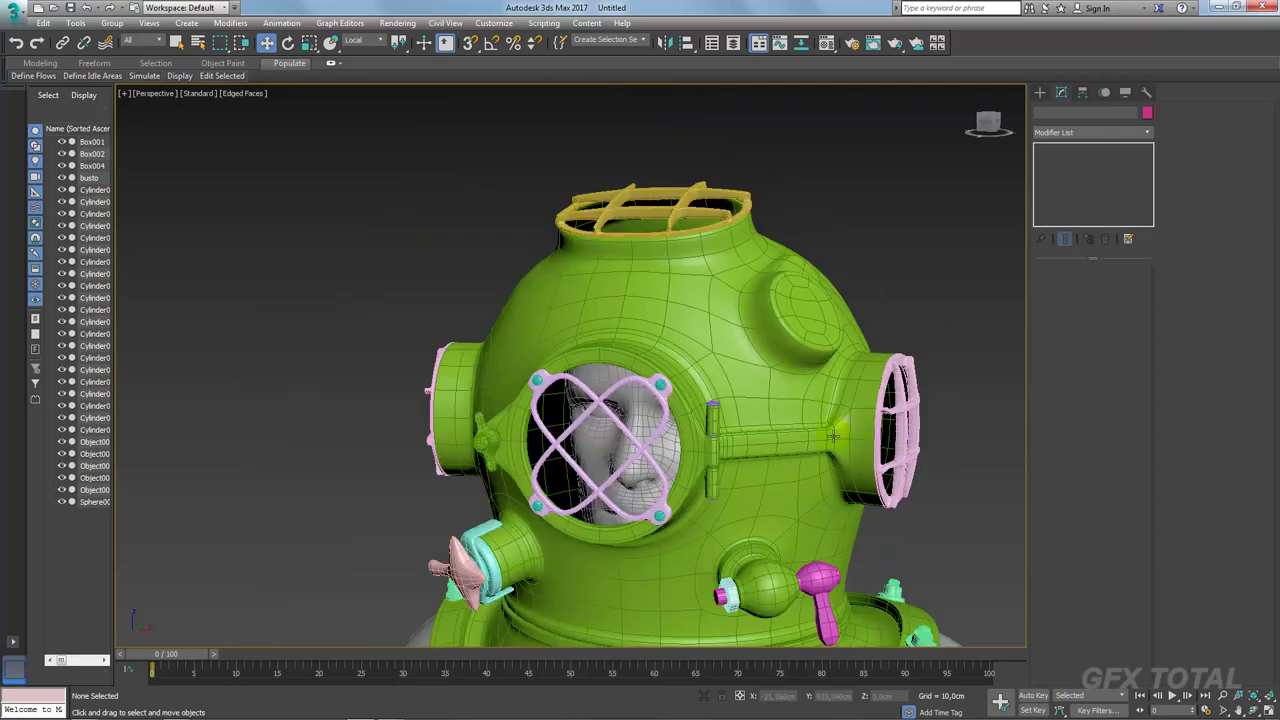
scroll(878, 420, down, 3)
alt+middle_drag(878, 420, 826, 400)
key(alt+Tab)
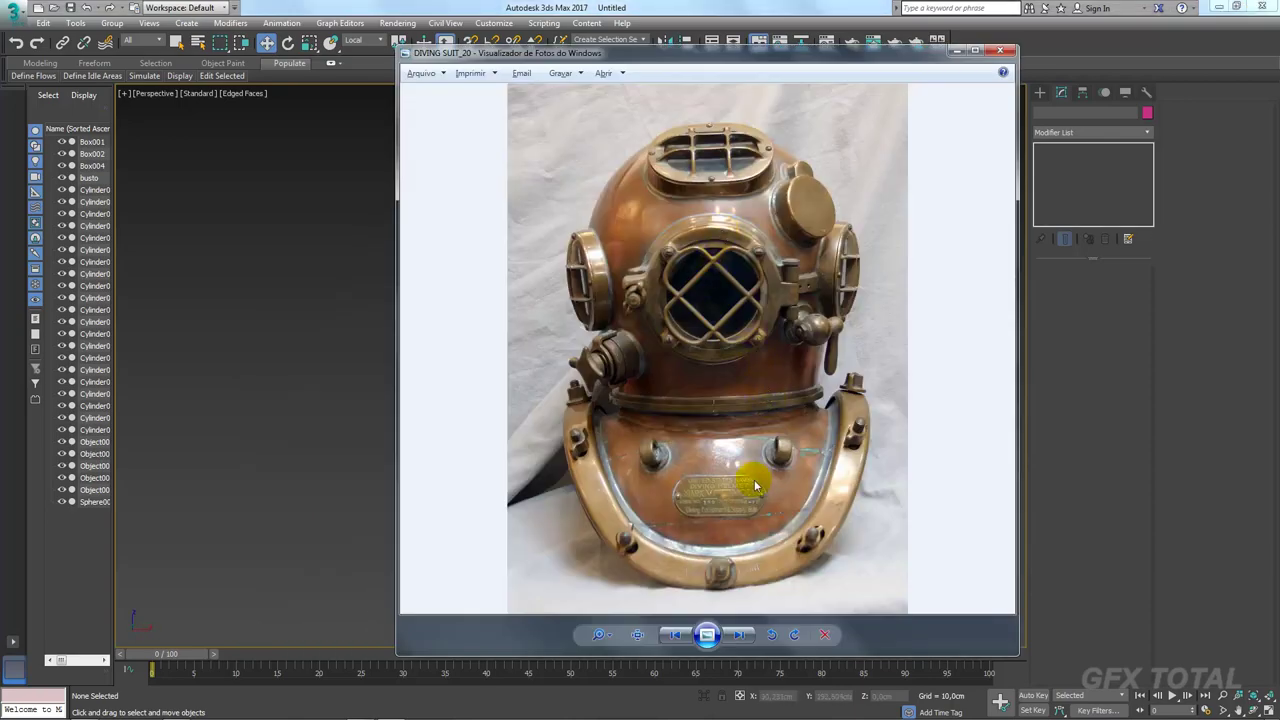
Step: Page through the reference photos up to DIVING SUIT_16
key(alt+Tab)
key(alt+Tab)
click(738, 635)
click(738, 635)
click(738, 635)
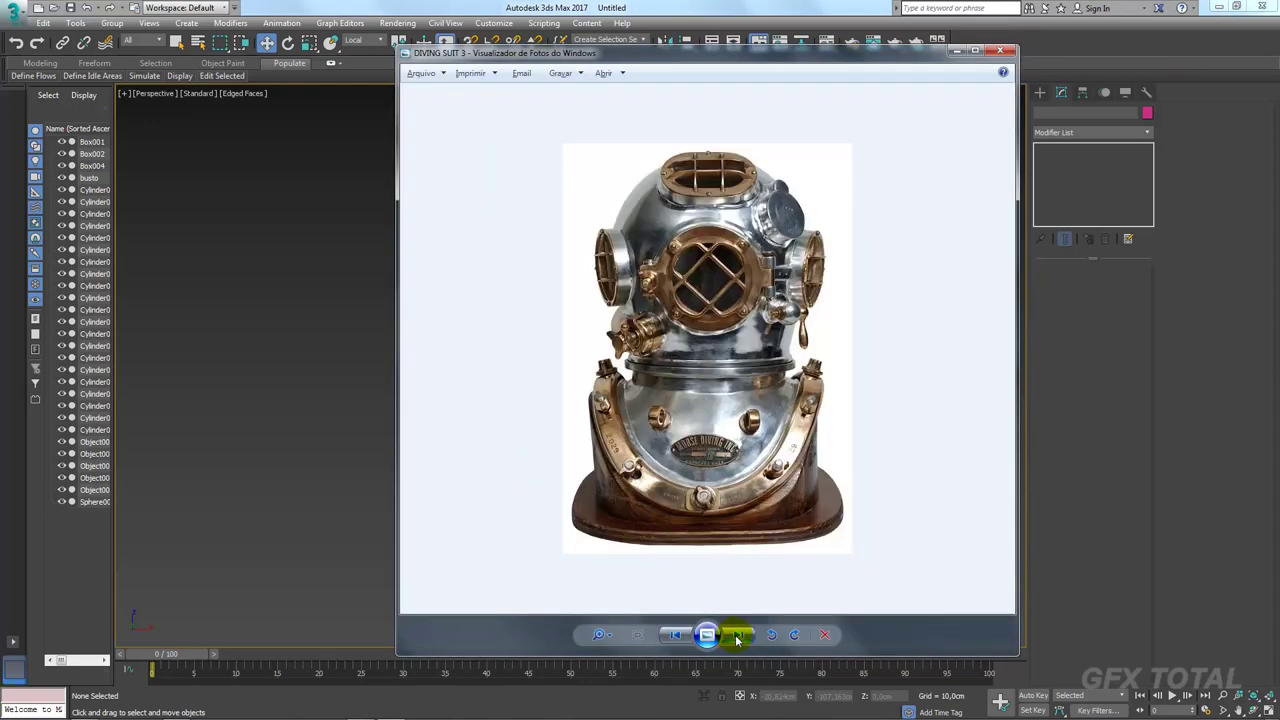
click(738, 635)
click(738, 635)
click(738, 635)
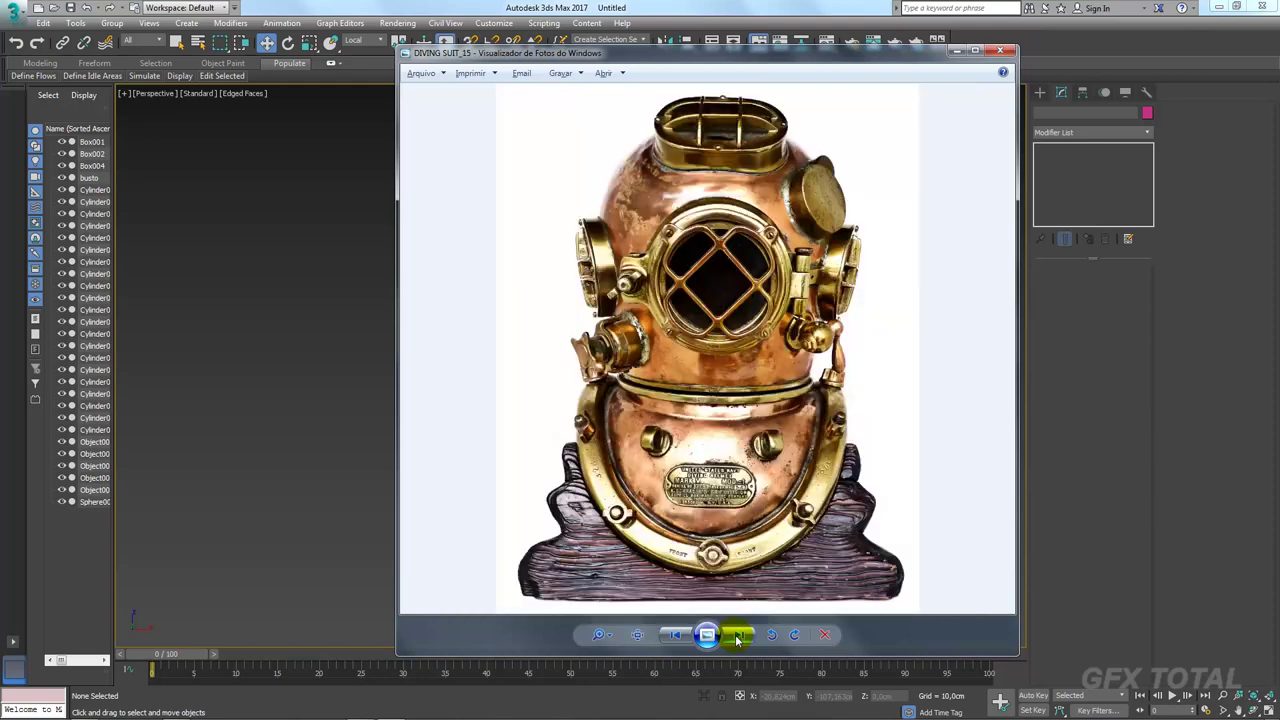
click(738, 635)
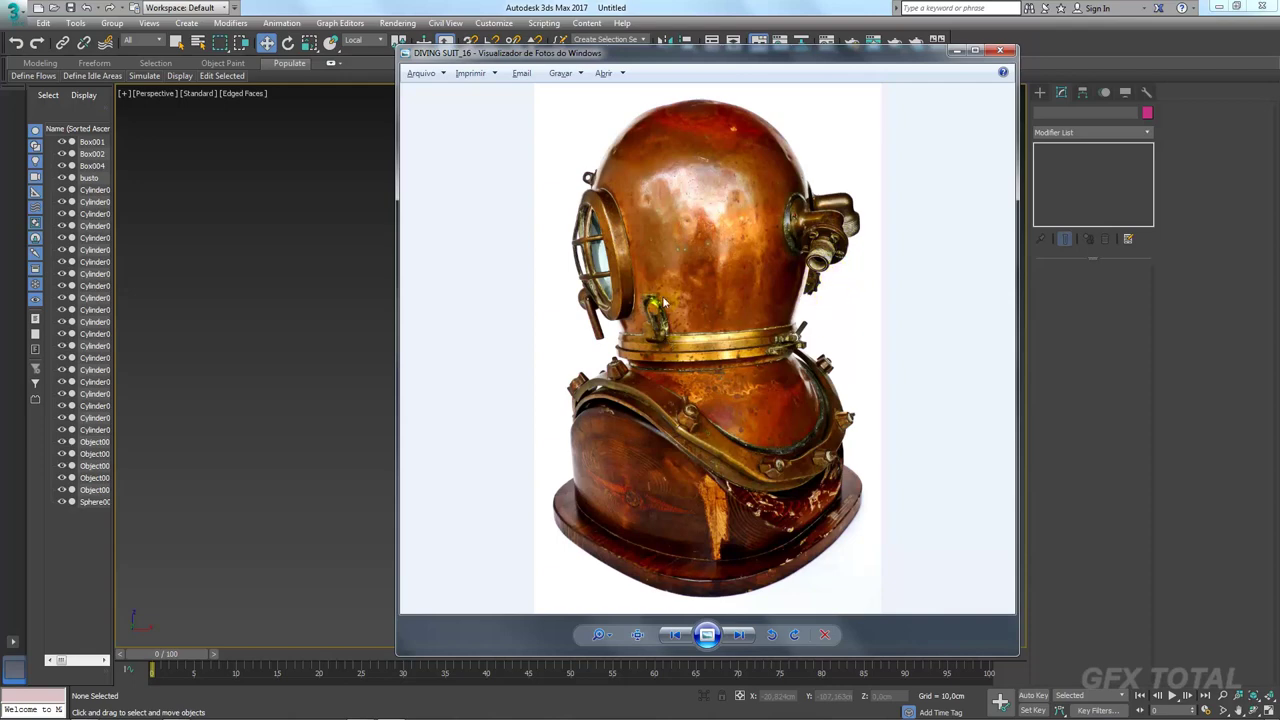
Step: Zoom in on the collar latch, zoom back out, and return to 3ds Max
scroll(652, 333, up, 3)
scroll(595, 262, up, 2)
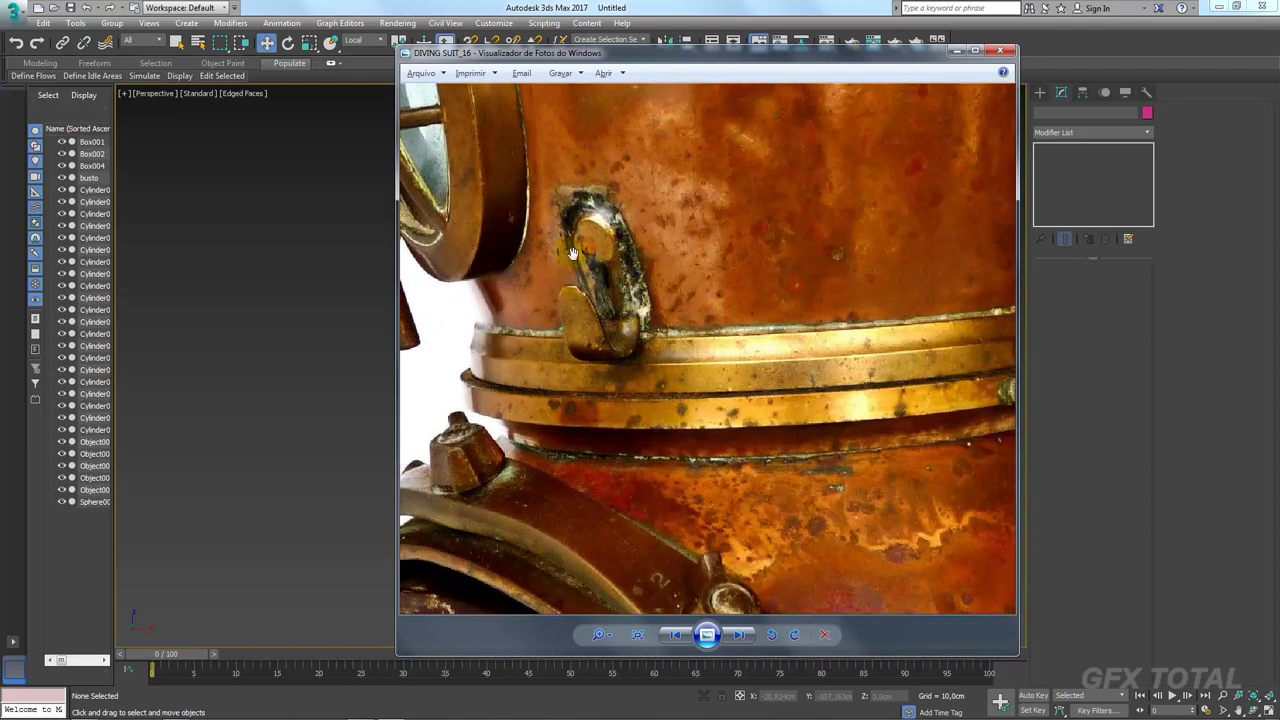
scroll(598, 260, down, 1)
scroll(616, 311, down, 1)
scroll(694, 416, down, 1)
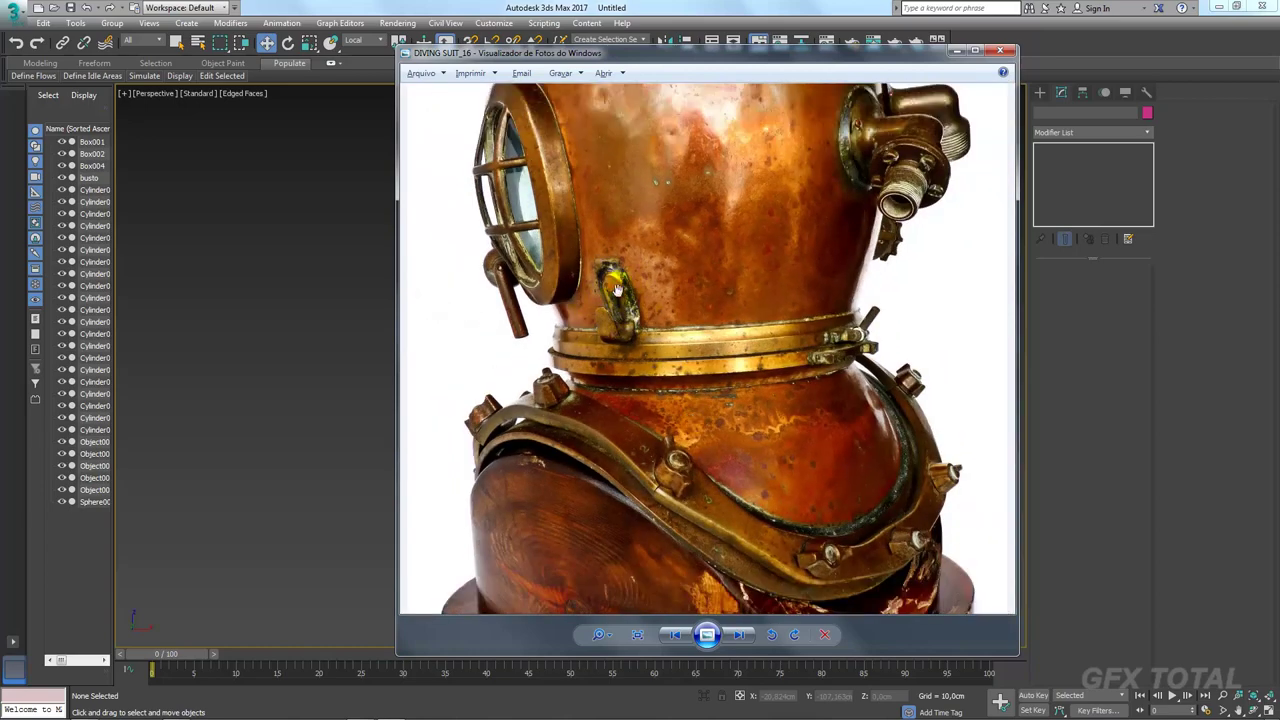
key(alt+Tab)
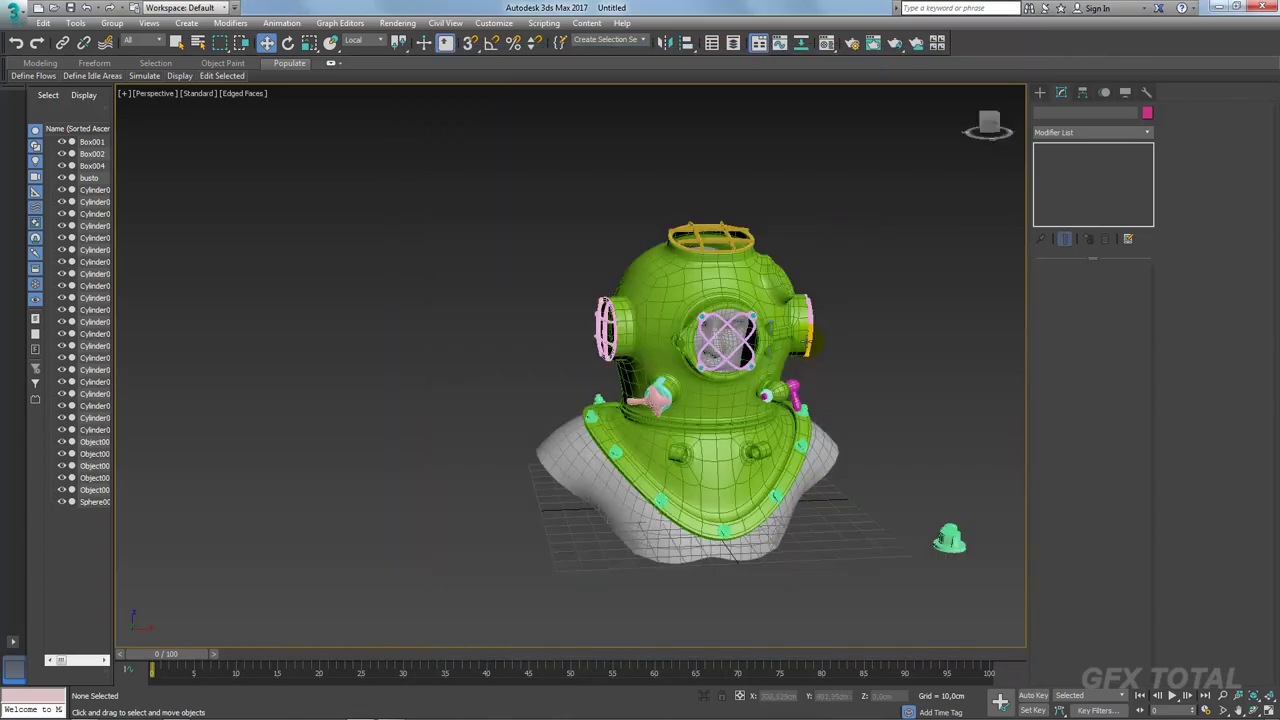
Step: Enter vertex editing on the helmet dome Box001 and frame the helmet's back
mouse_move(861, 220)
alt+middle_down()
mouse_move(571, 391)
mouse_move(950, 207)
alt+middle_up()
scroll(451, 397, up, 1)
click(451, 397)
scroll(560, 394, up, 2)
click(1085, 160)
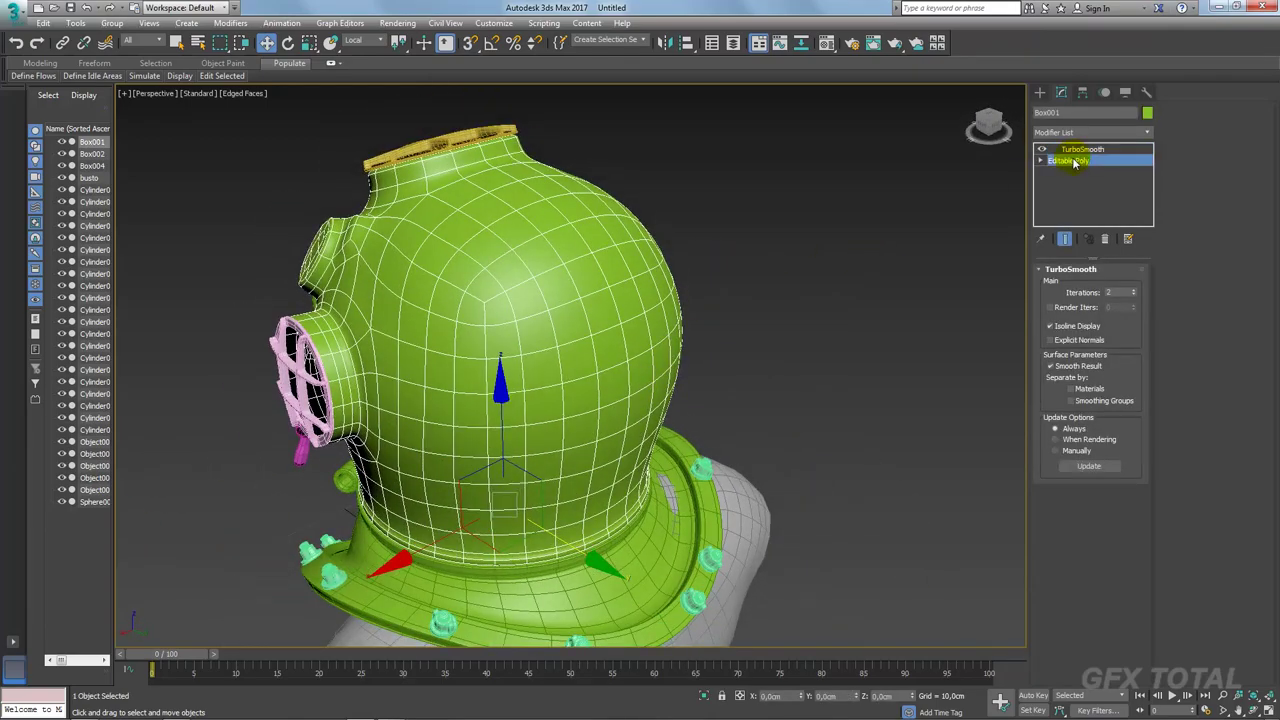
click(1056, 286)
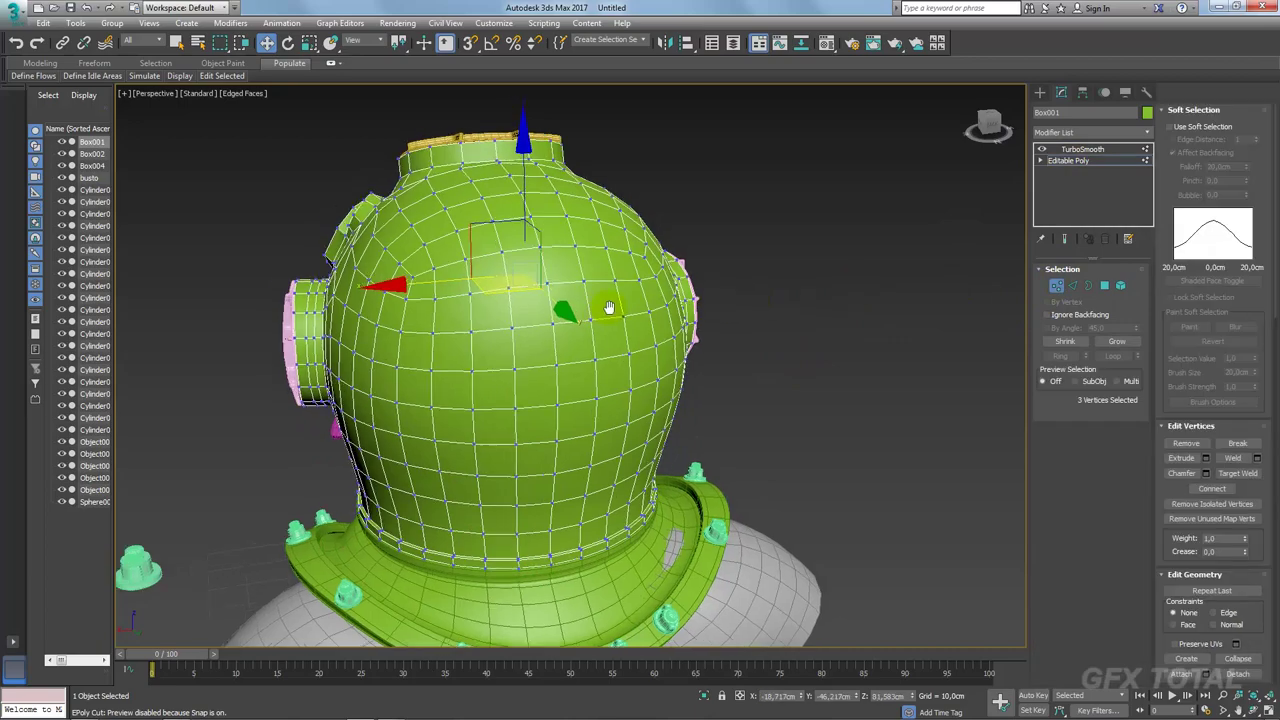
middle_drag(594, 296, 649, 311)
scroll(594, 334, up, 2)
scroll(605, 320, up, 2)
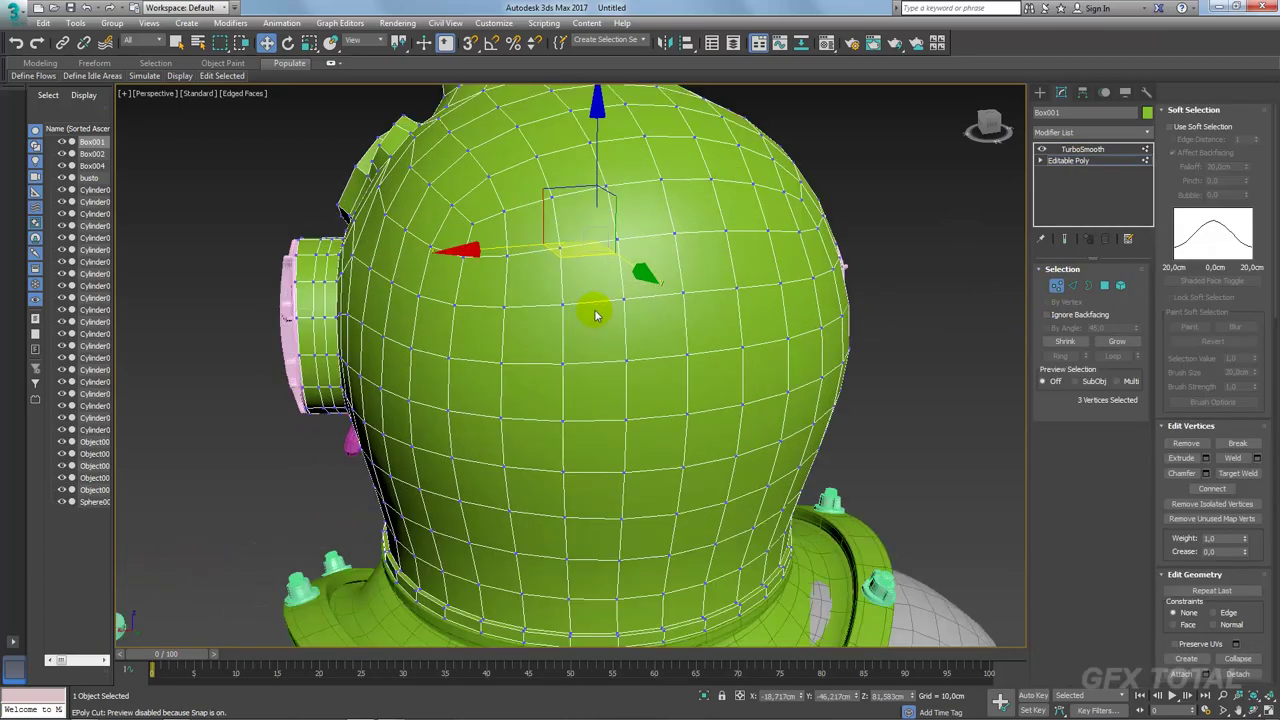
middle_drag(563, 309, 517, 340)
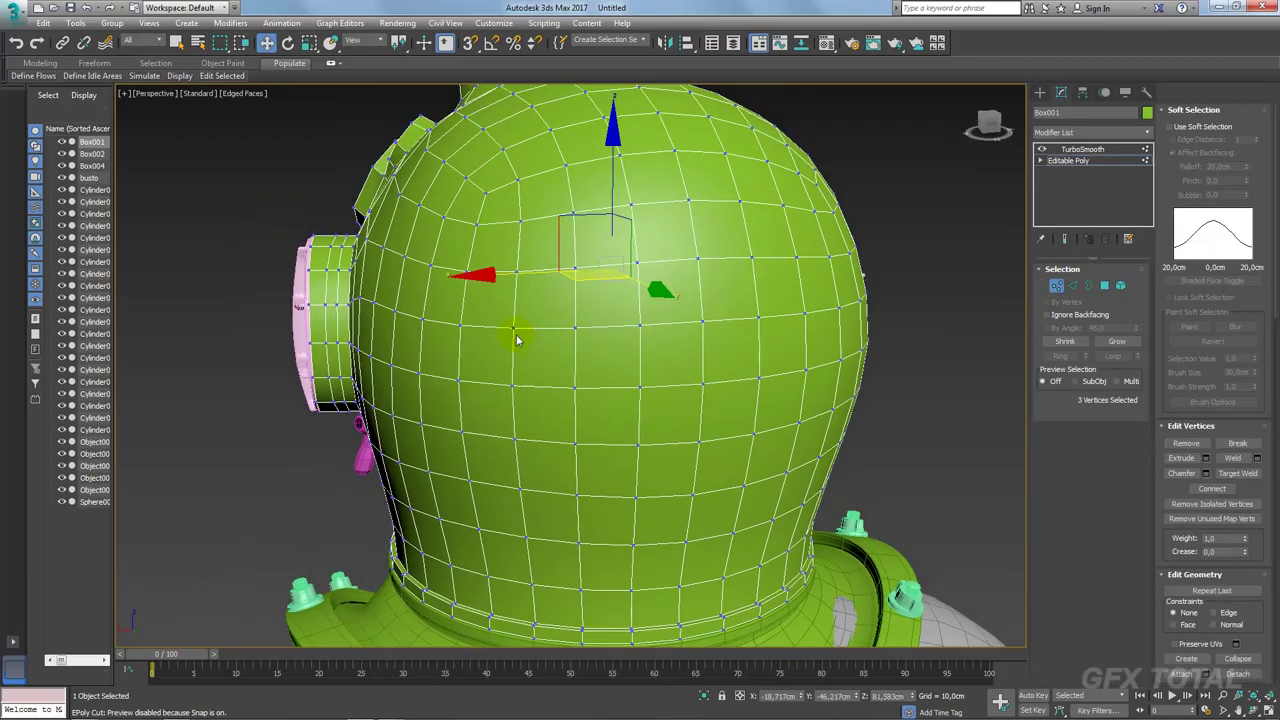
Step: Connect two sets of three vertices on the helmet's back with new edges
click(575, 325)
ctrl+click(516, 272)
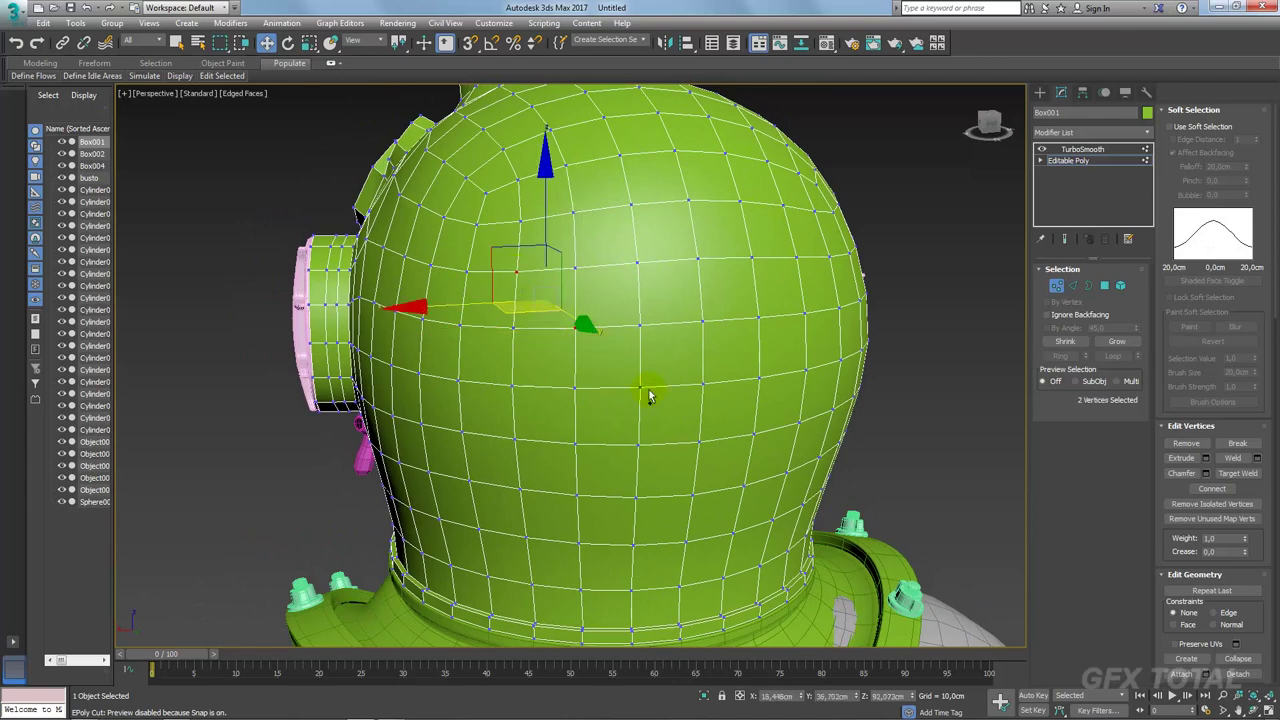
ctrl+click(638, 385)
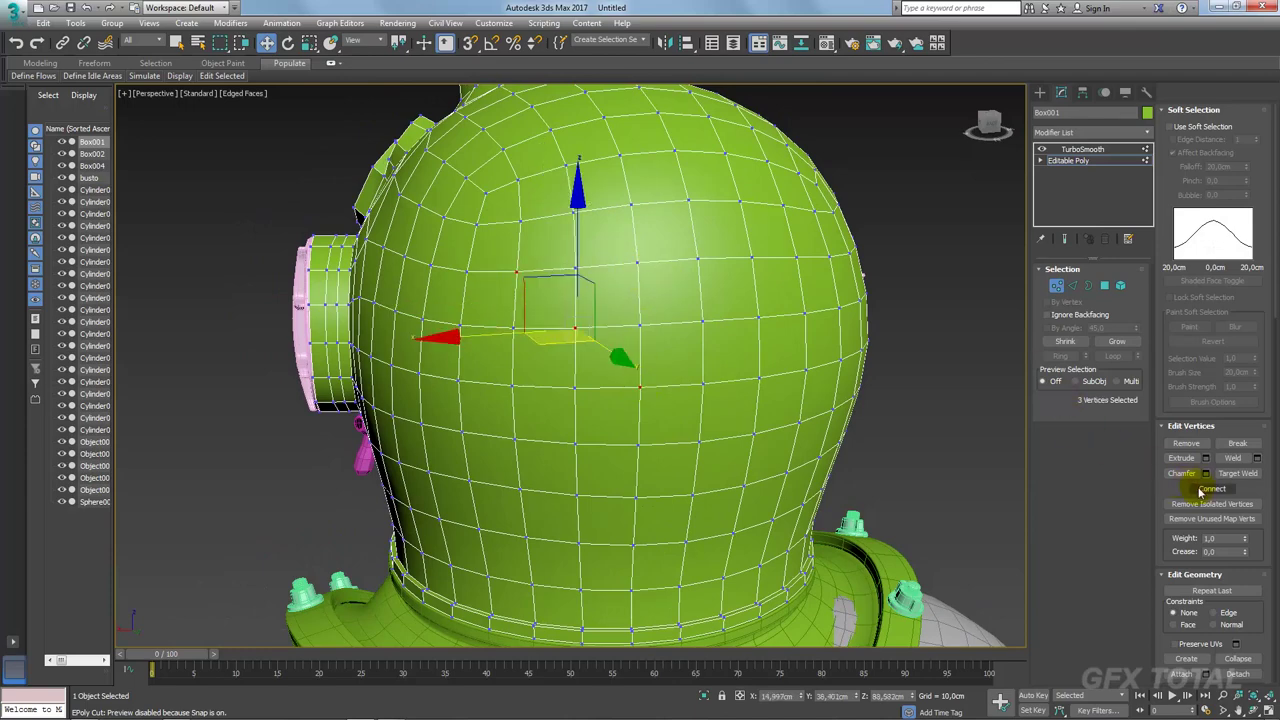
click(637, 262)
ctrl+click(575, 327)
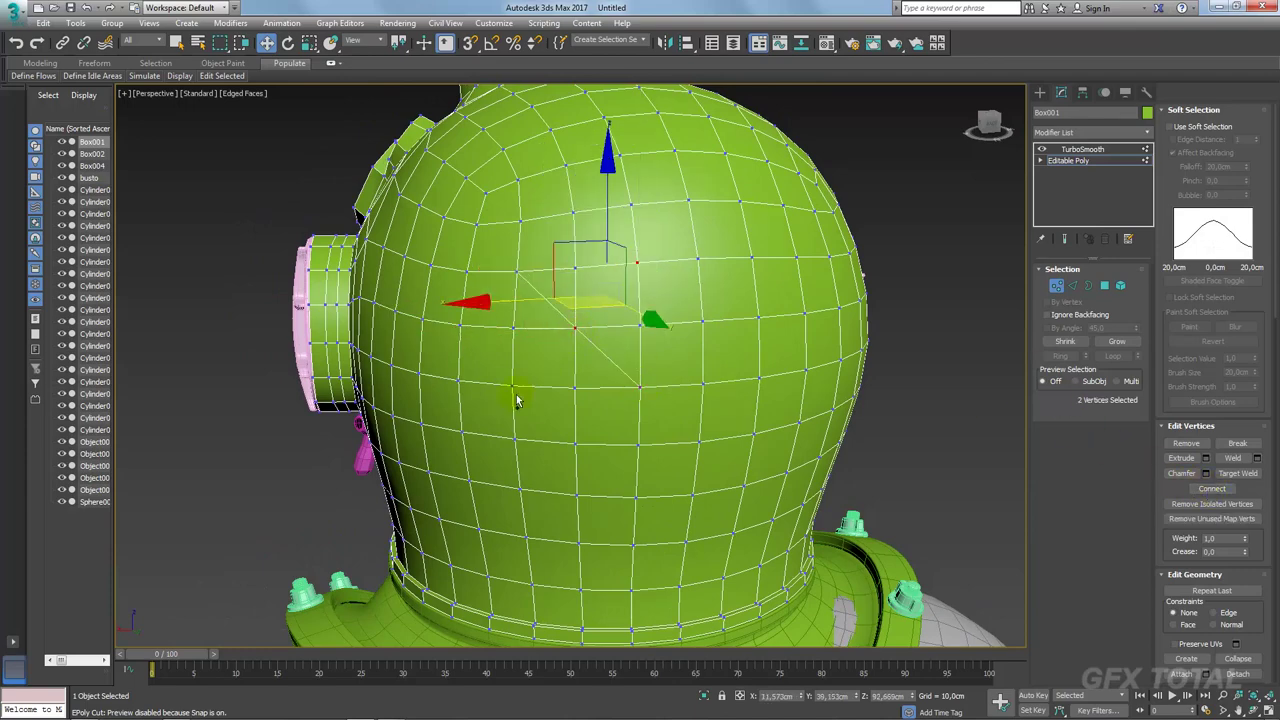
ctrl+click(511, 387)
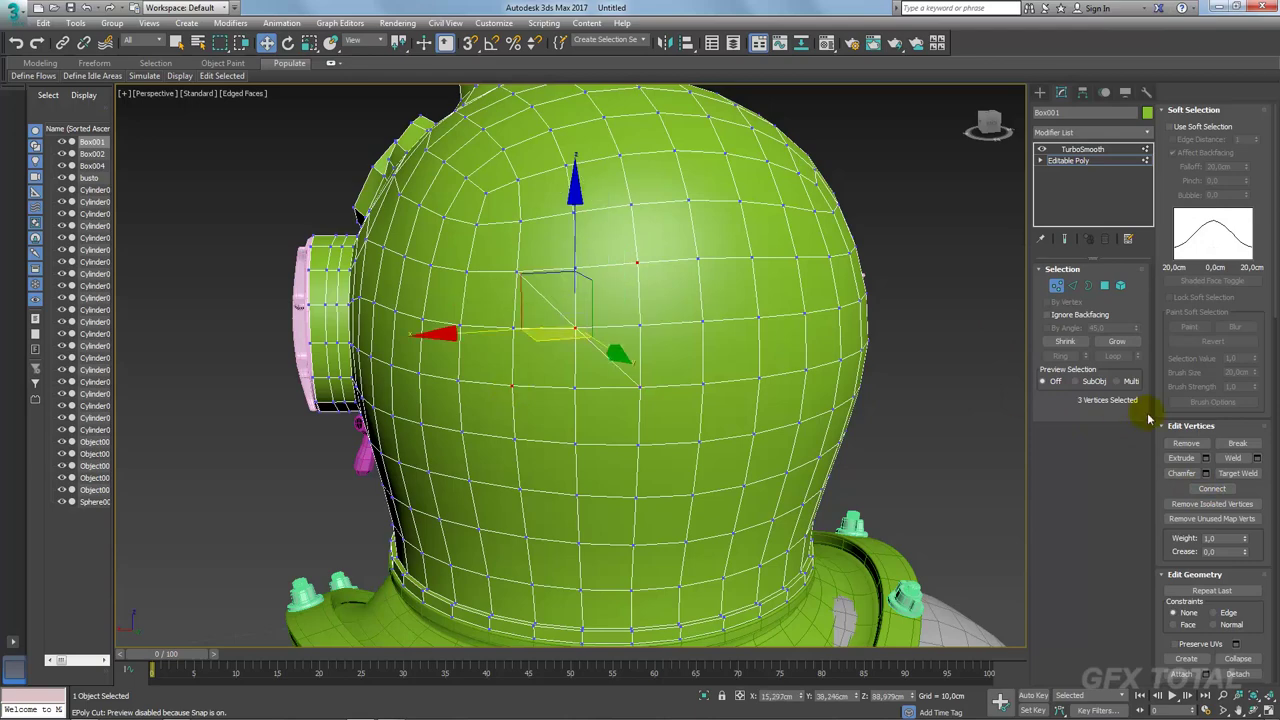
click(1212, 489)
Step: Scale the four vertices around the new centre vertex inward
click(638, 327)
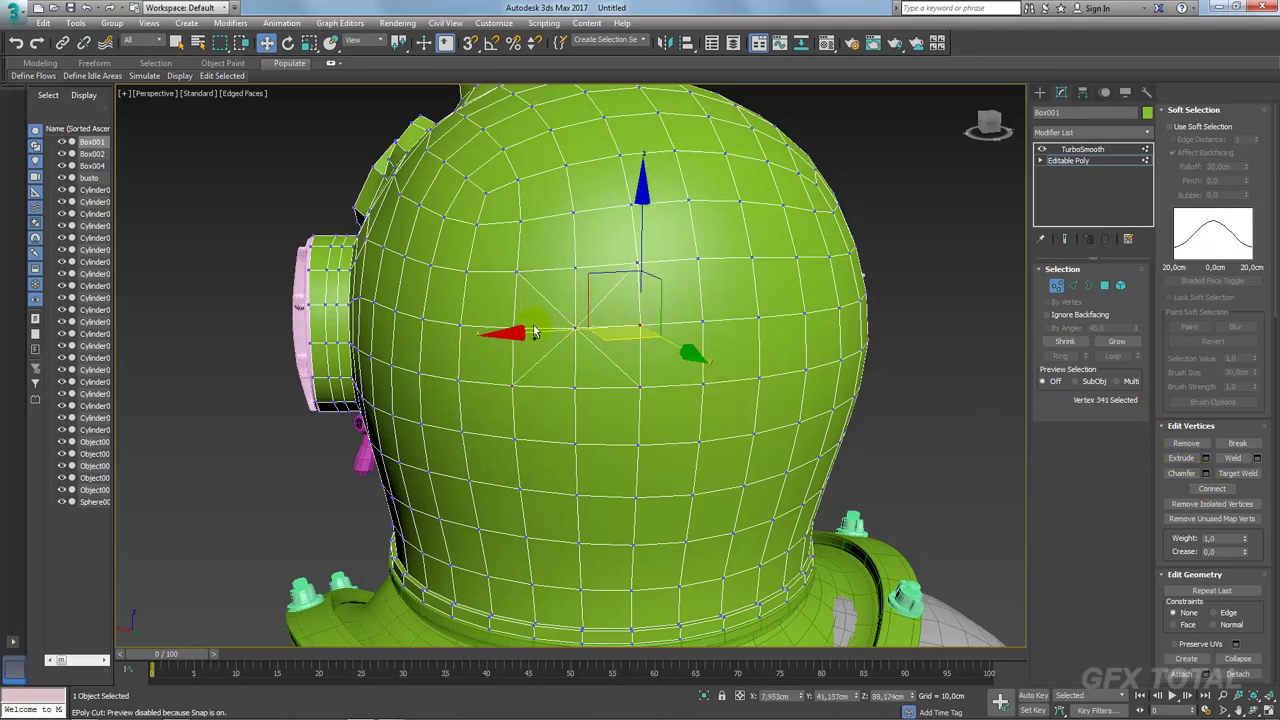
ctrl+click(513, 328)
ctrl+click(575, 270)
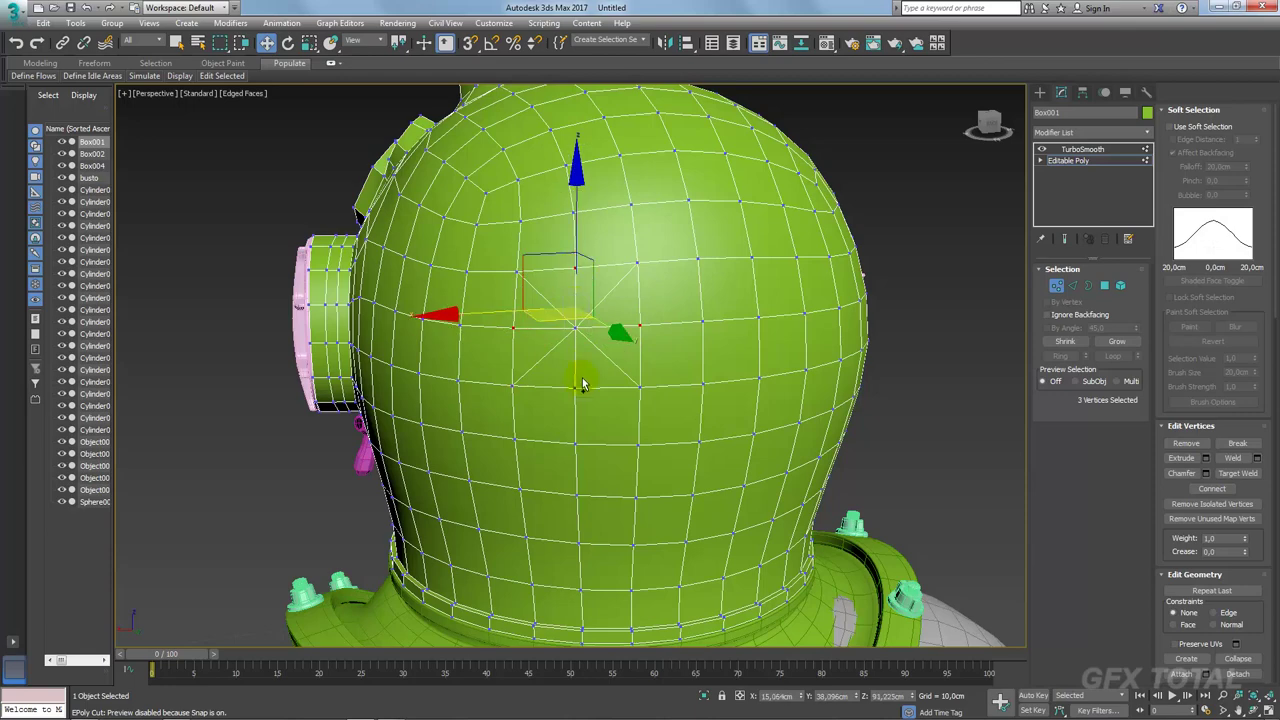
ctrl+click(575, 387)
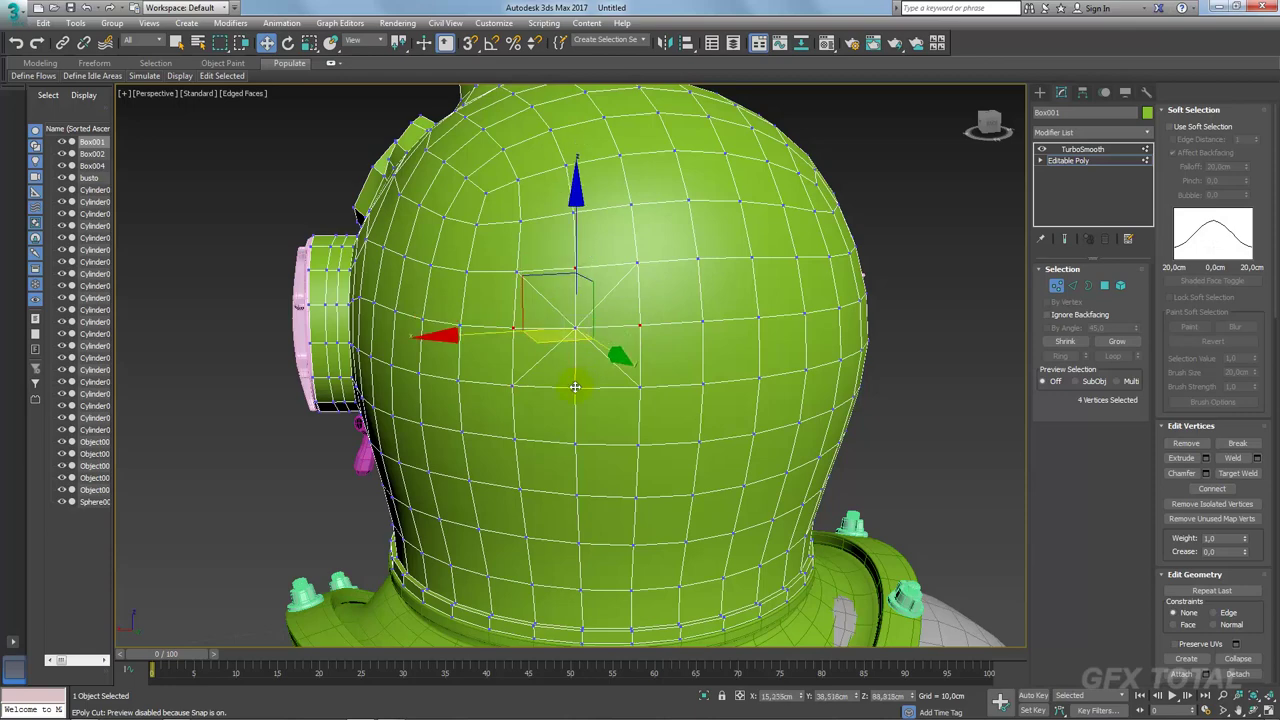
click(1177, 124)
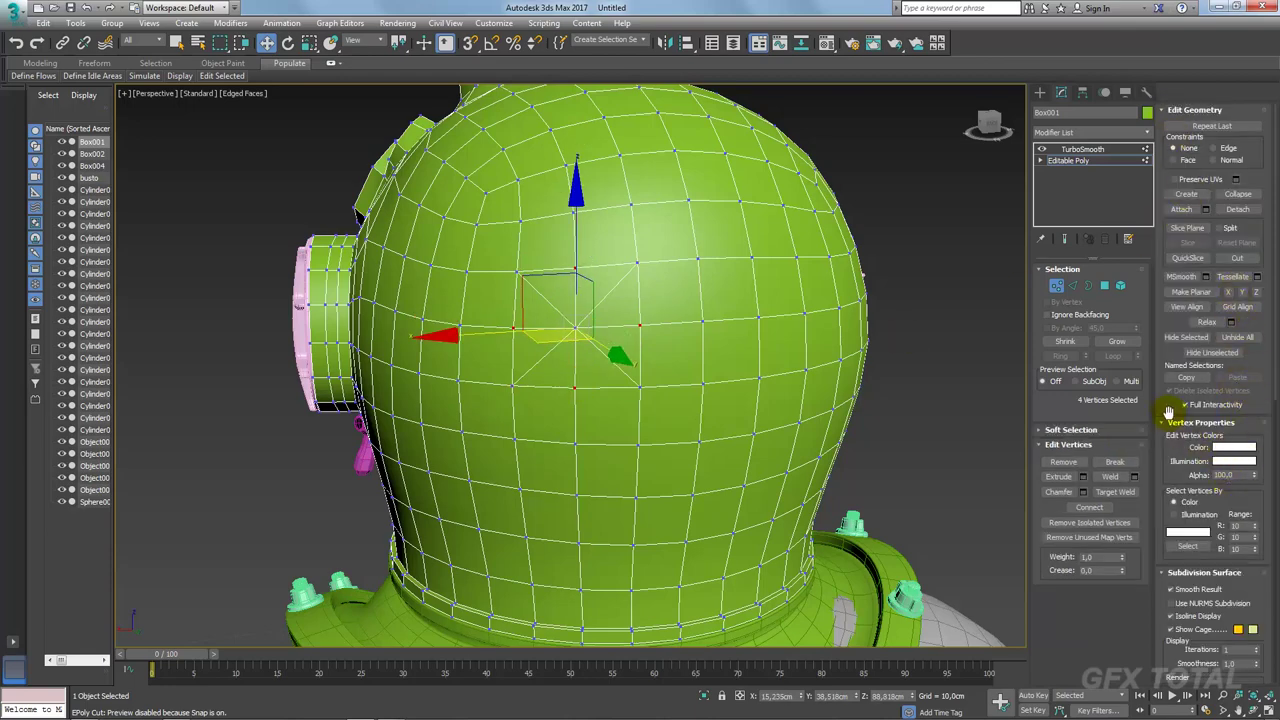
mouse_move(1168, 413)
mouse_down()
mouse_move(1171, 257)
mouse_move(1170, 410)
mouse_up()
key(r)
drag(596, 317, 572, 340)
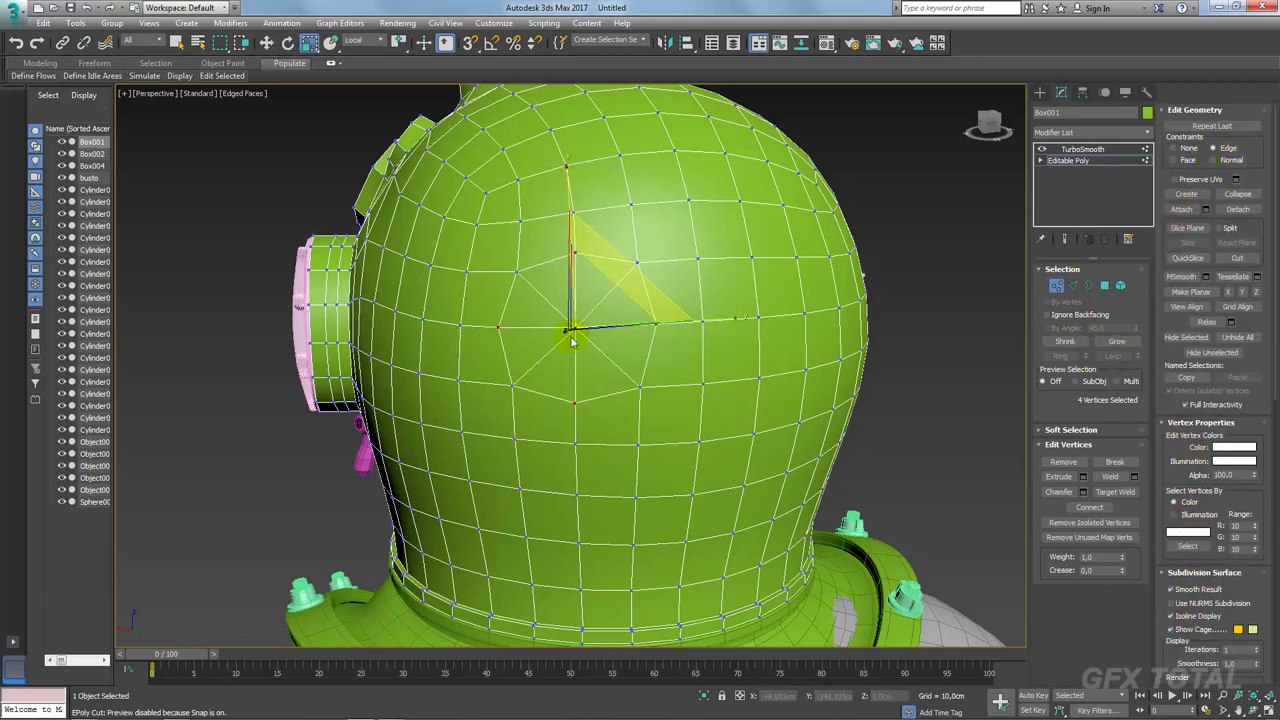
Step: Slide a single vertex on the helmet's back, then return to the Editable Poly level
click(569, 330)
click(573, 327)
alt+middle_drag(573, 327, 627, 370)
scroll(627, 378, up, 3)
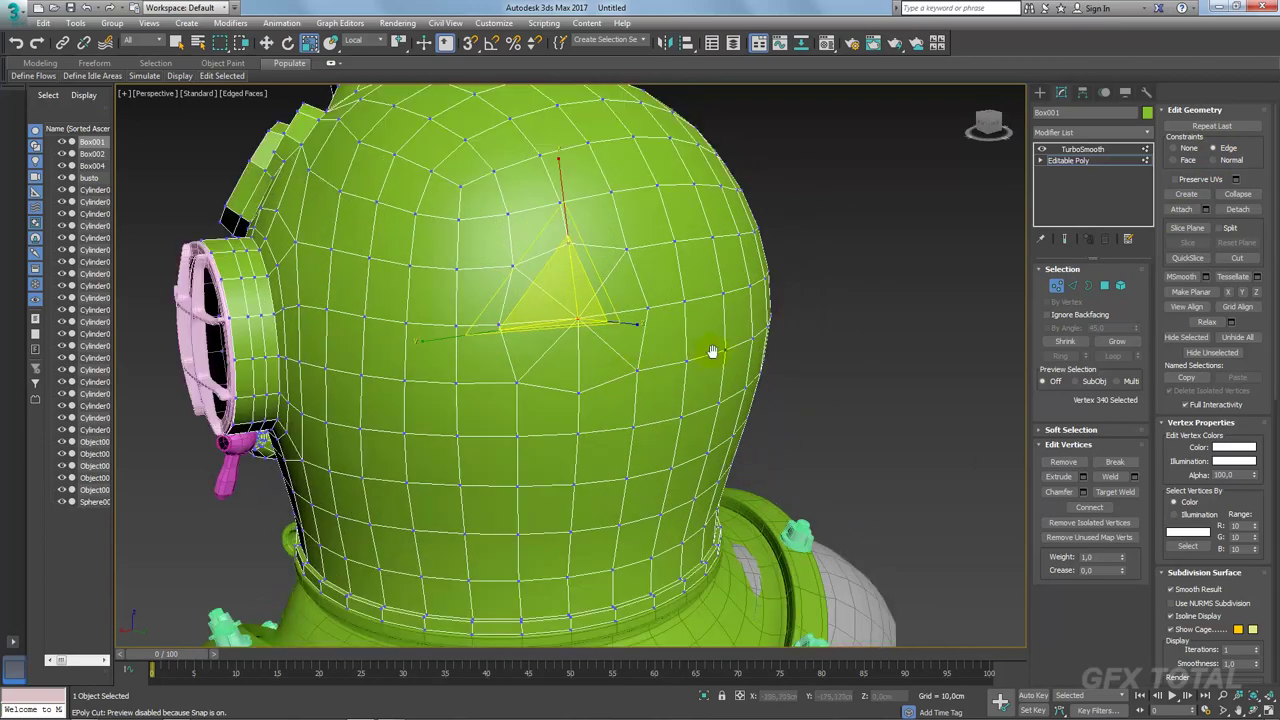
alt+middle_drag(712, 352, 1088, 195)
click(1069, 161)
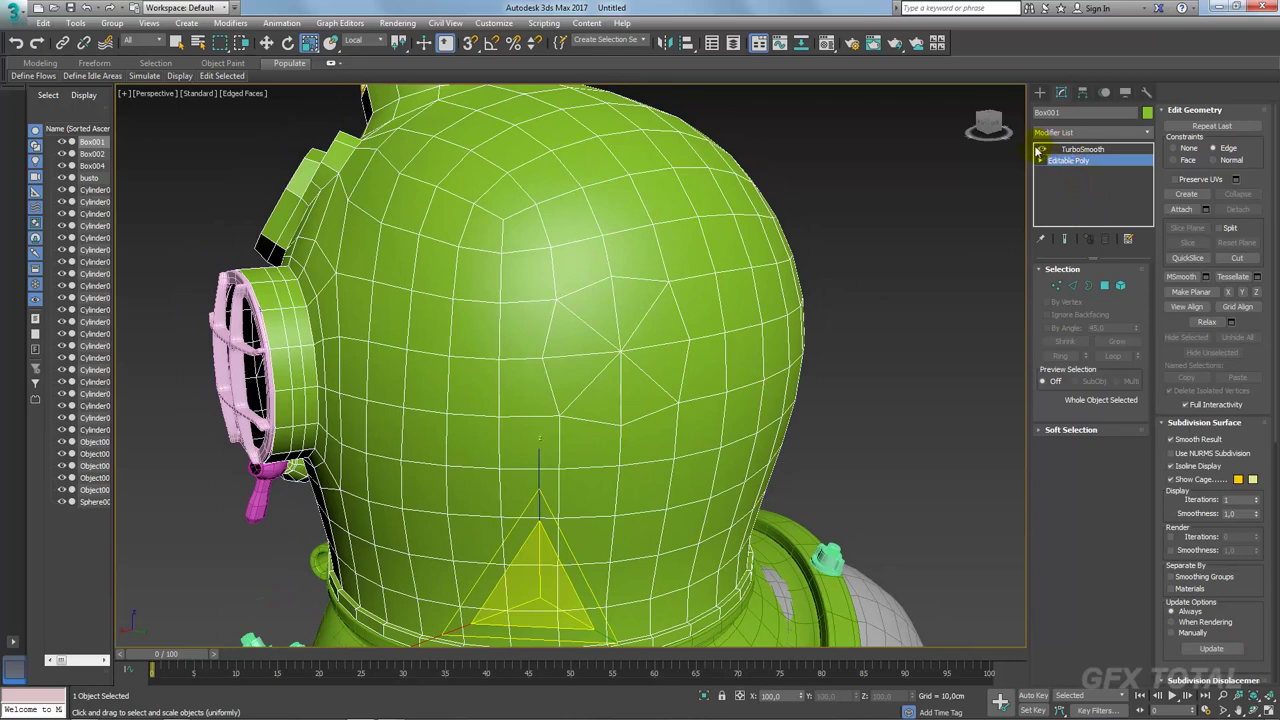
Step: Draw a small eight-sided standard-primitive cylinder beside the helmet
click(1039, 149)
click(1039, 149)
click(1040, 92)
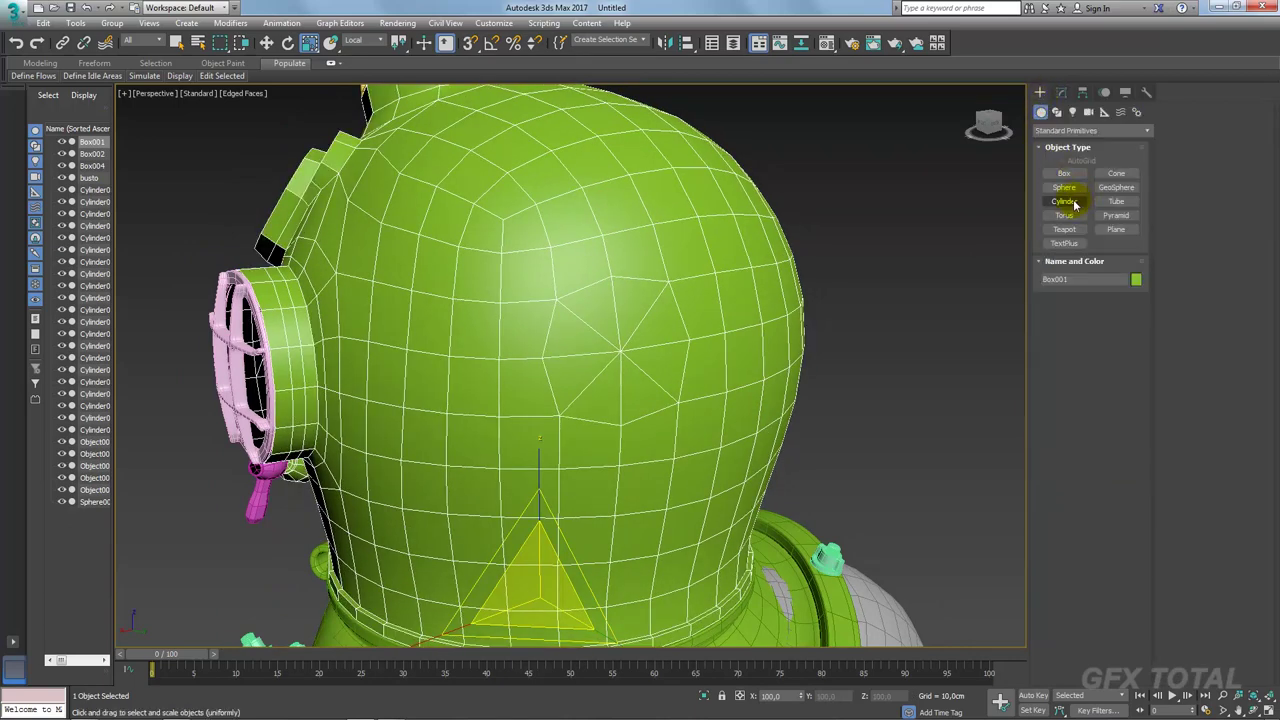
click(1064, 201)
scroll(809, 457, down, 3)
scroll(885, 517, down, 2)
drag(902, 523, 902, 523)
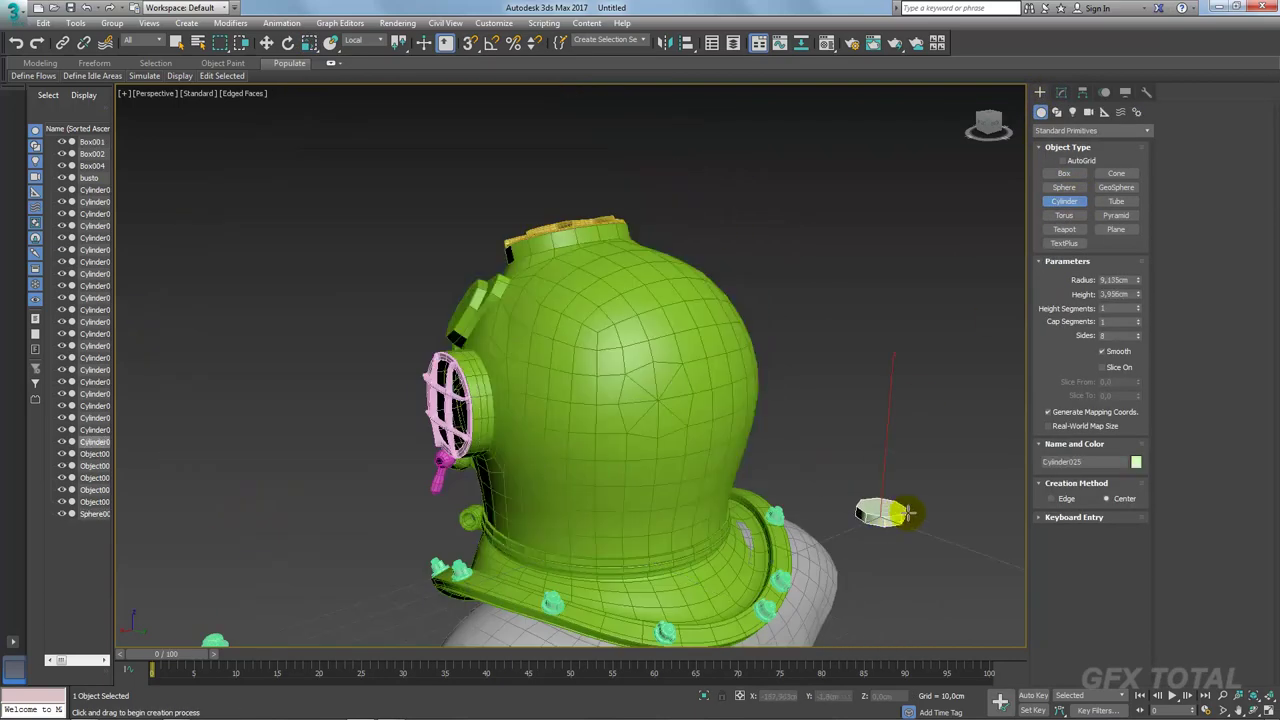
right_click(902, 513)
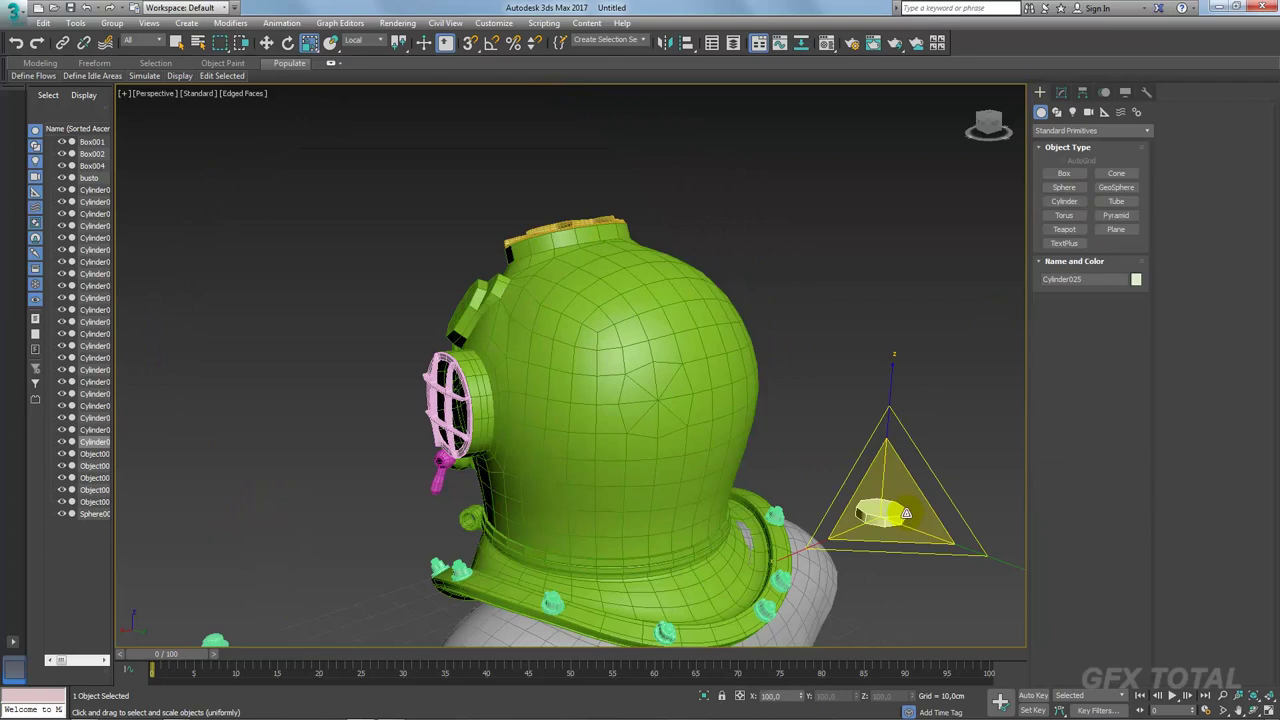
Step: Try seating the cylinder on the helmet with Select and Place, then undo the placement
click(330, 42)
drag(880, 514, 657, 401)
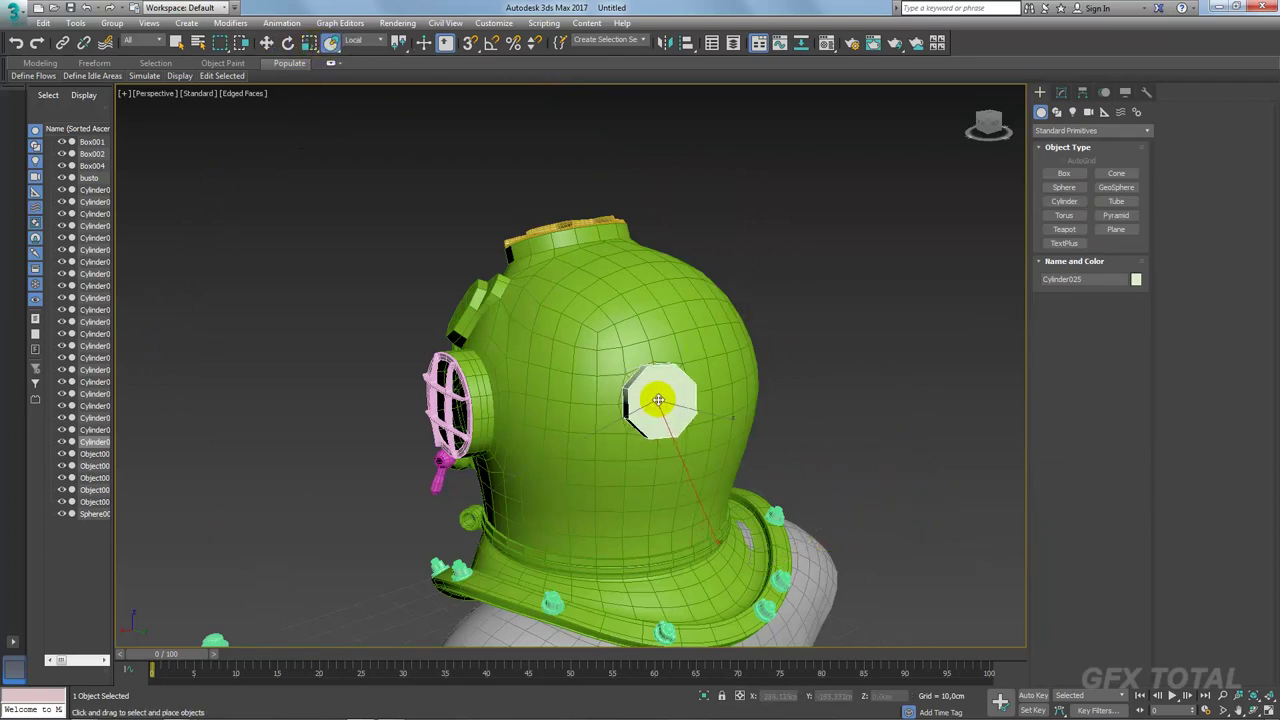
scroll(657, 401, up, 3)
scroll(640, 390, up, 3)
key(e)
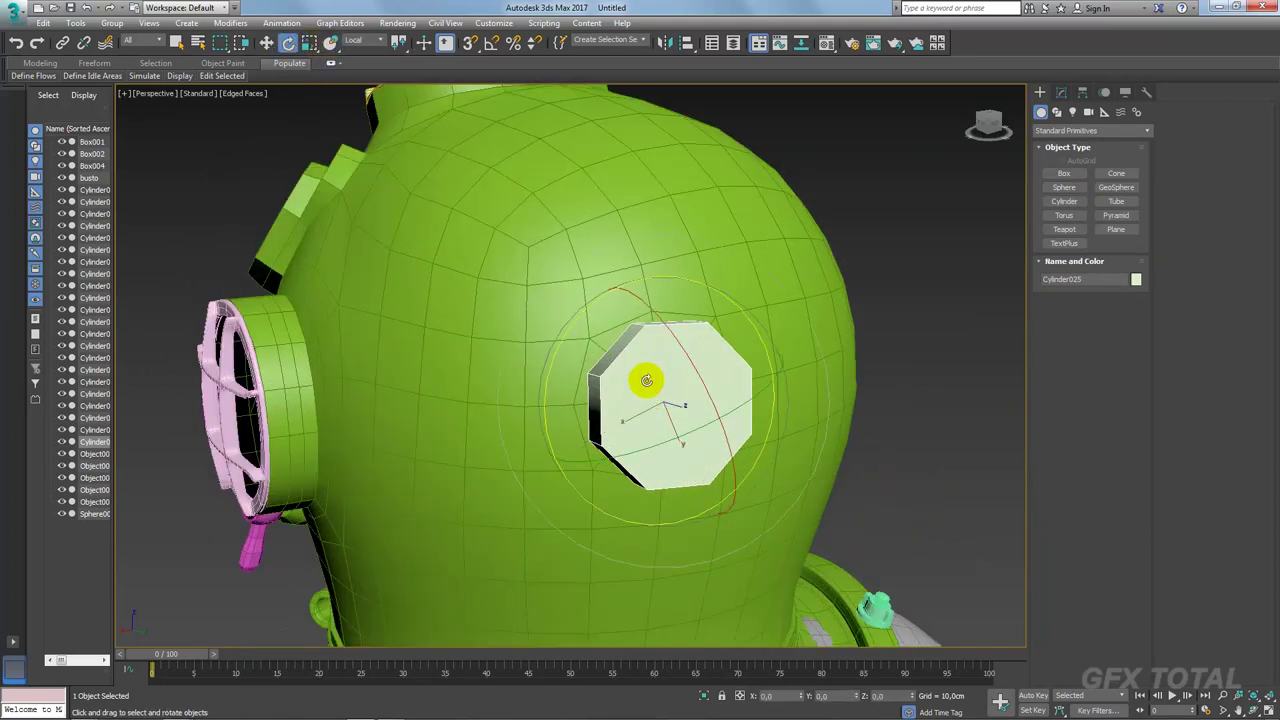
scroll(624, 377, down, 2)
scroll(640, 386, down, 2)
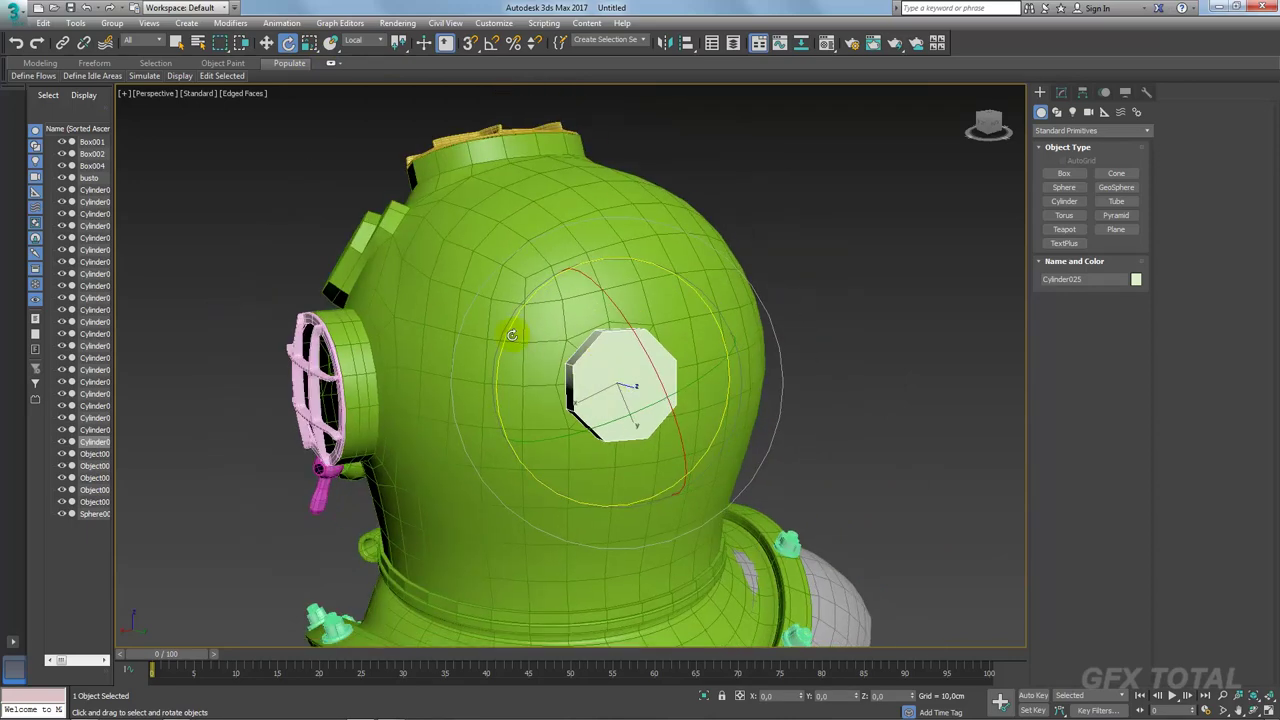
scroll(532, 357, down, 2)
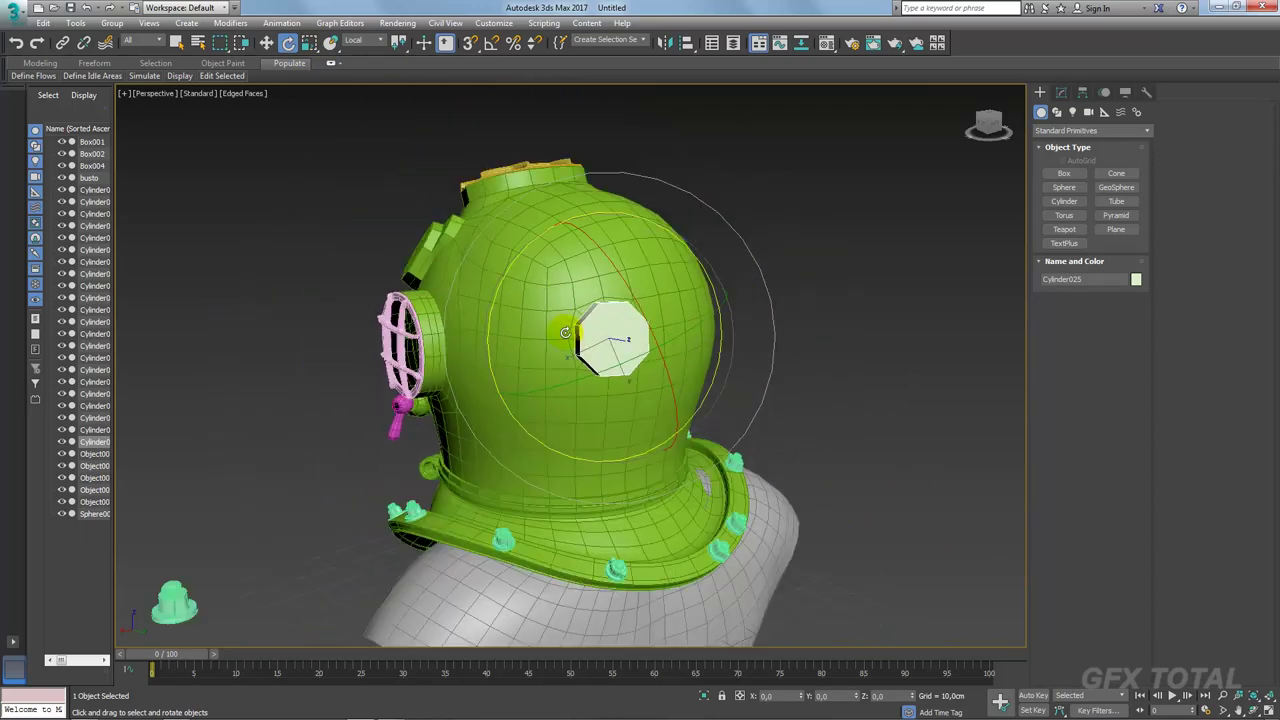
key(ctrl+z)
key(w)
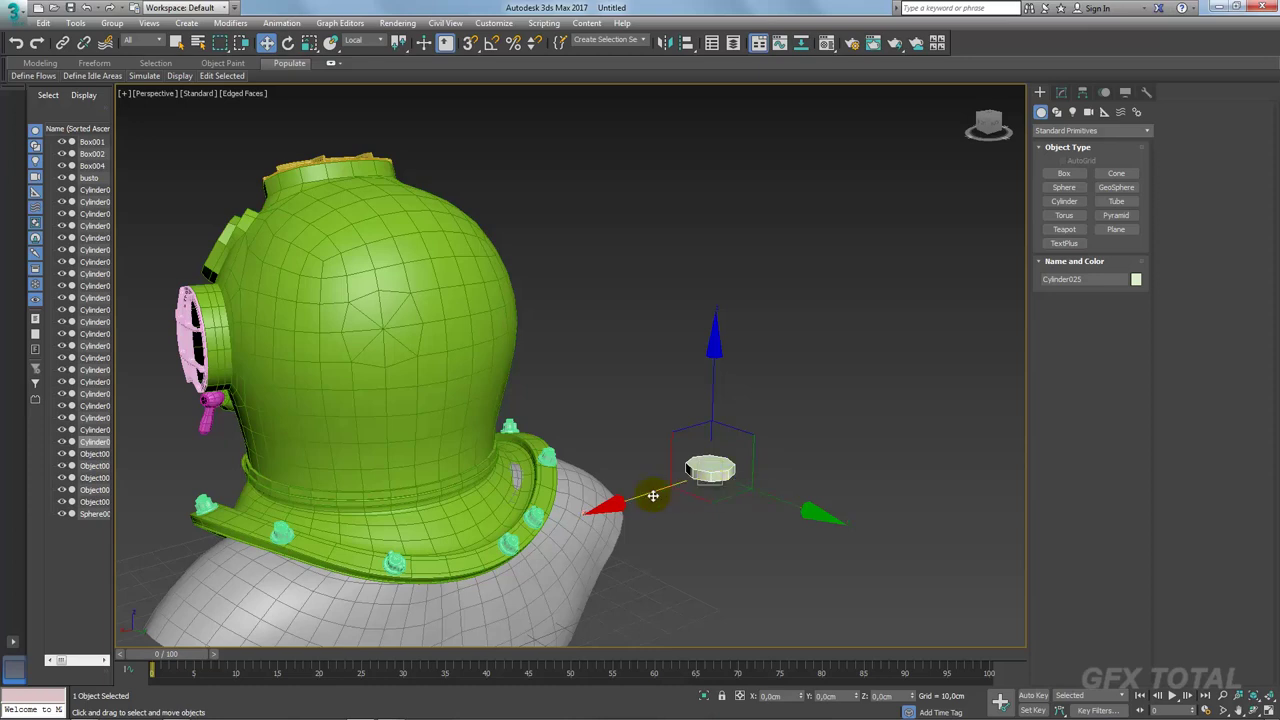
Step: Clone the cylinder as an instance, seat it on the helmet's back and rotate it about 22 degrees
shift+drag(652, 496, 692, 483)
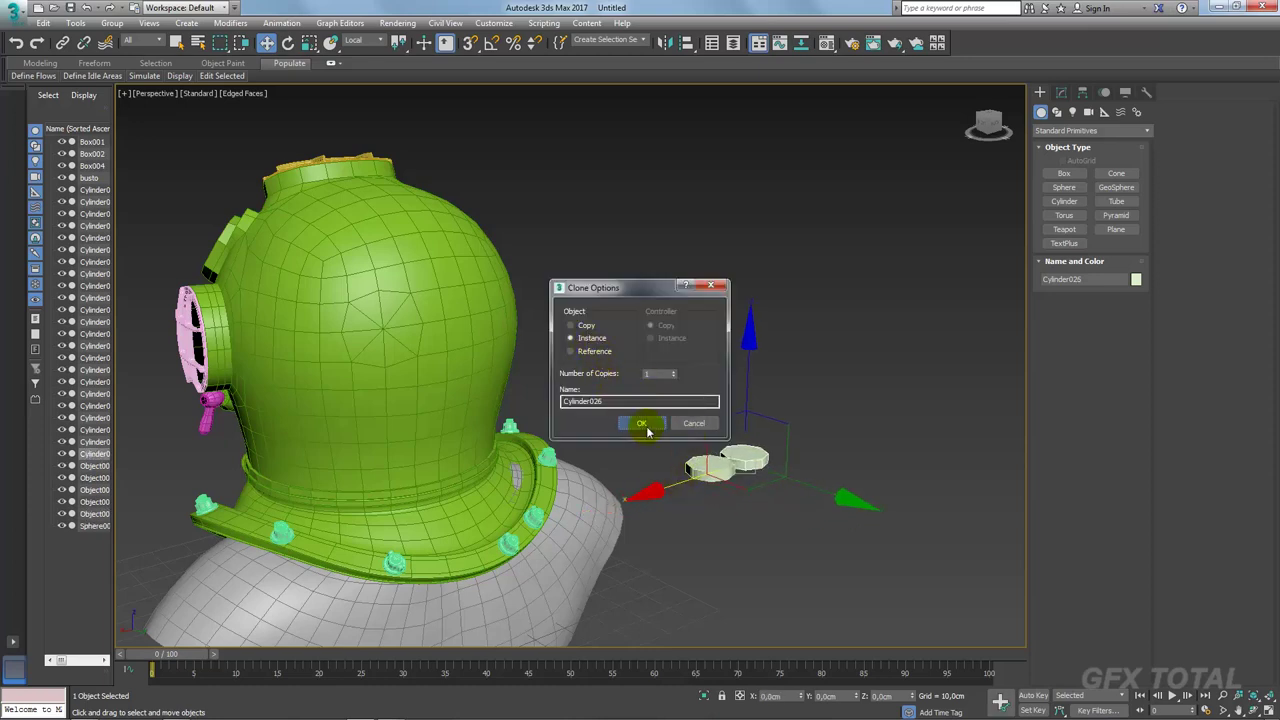
click(645, 425)
click(330, 42)
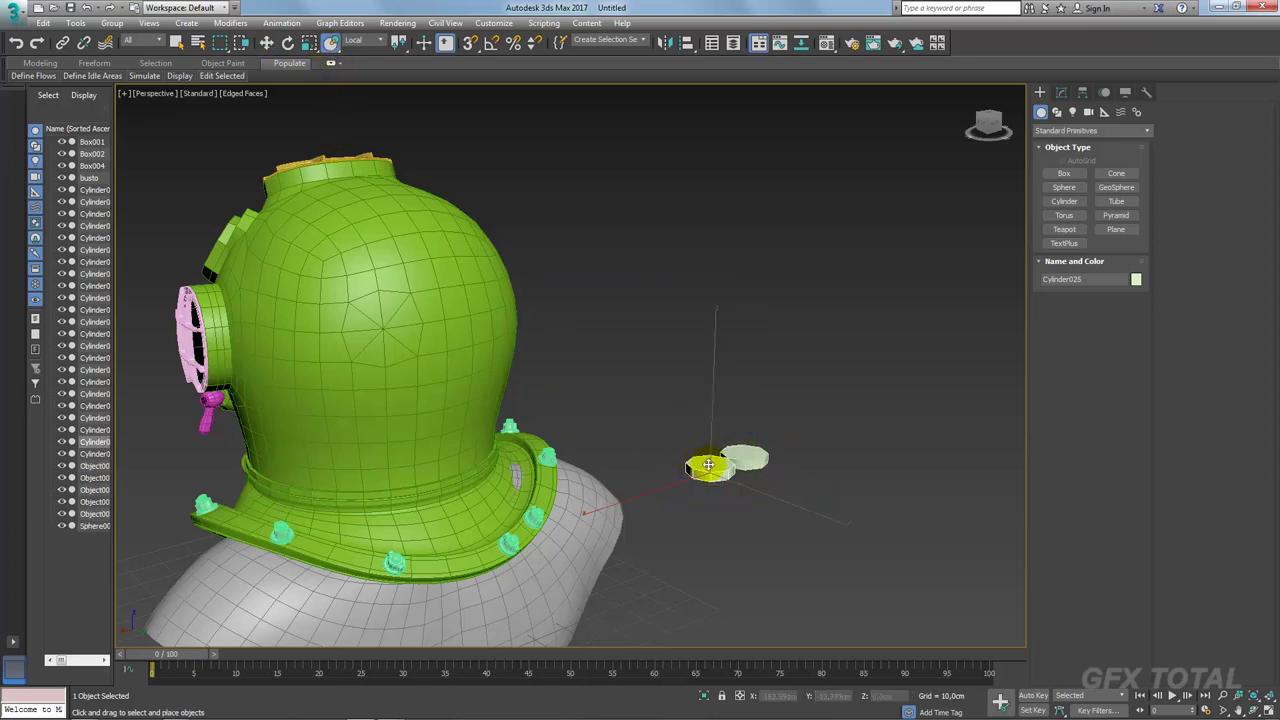
drag(708, 465, 384, 329)
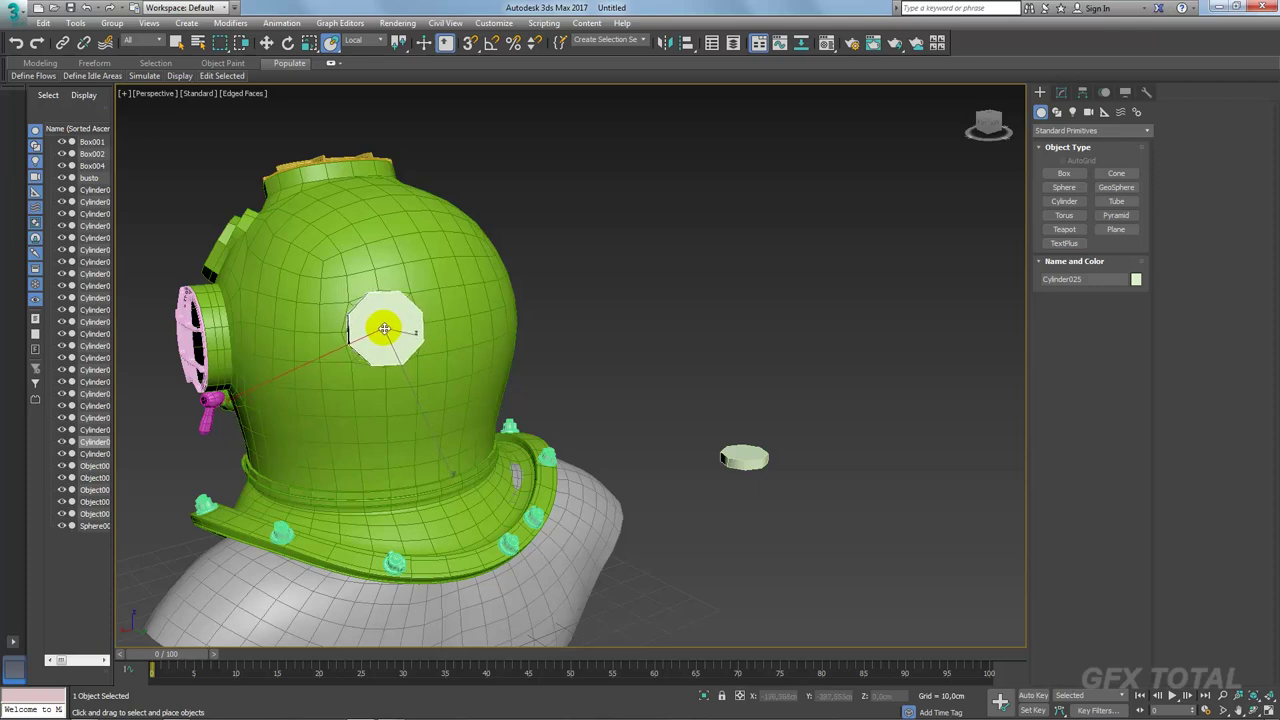
scroll(380, 326, up, 2)
scroll(437, 357, up, 3)
key(e)
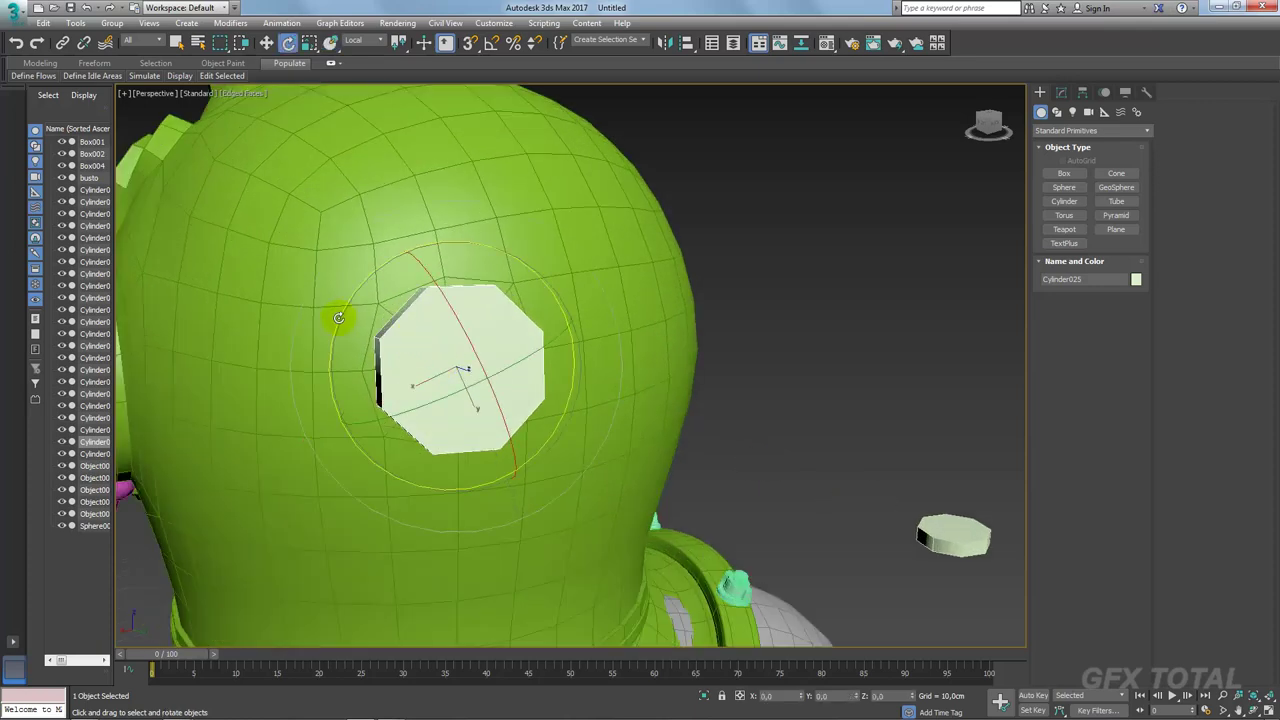
drag(339, 318, 367, 295)
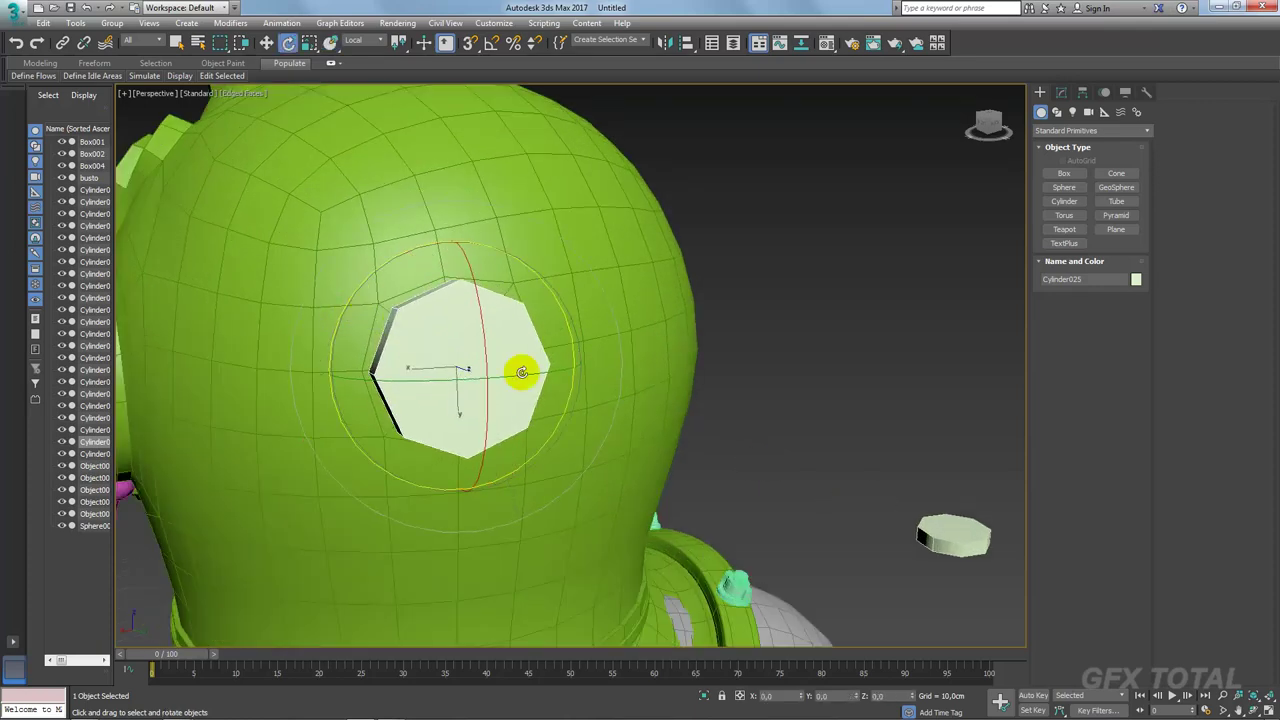
Step: Move the instanced copy Cylinder026 a little closer to the helmet
click(950, 535)
scroll(766, 480, down, 3)
scroll(754, 482, down, 1)
scroll(760, 481, up, 3)
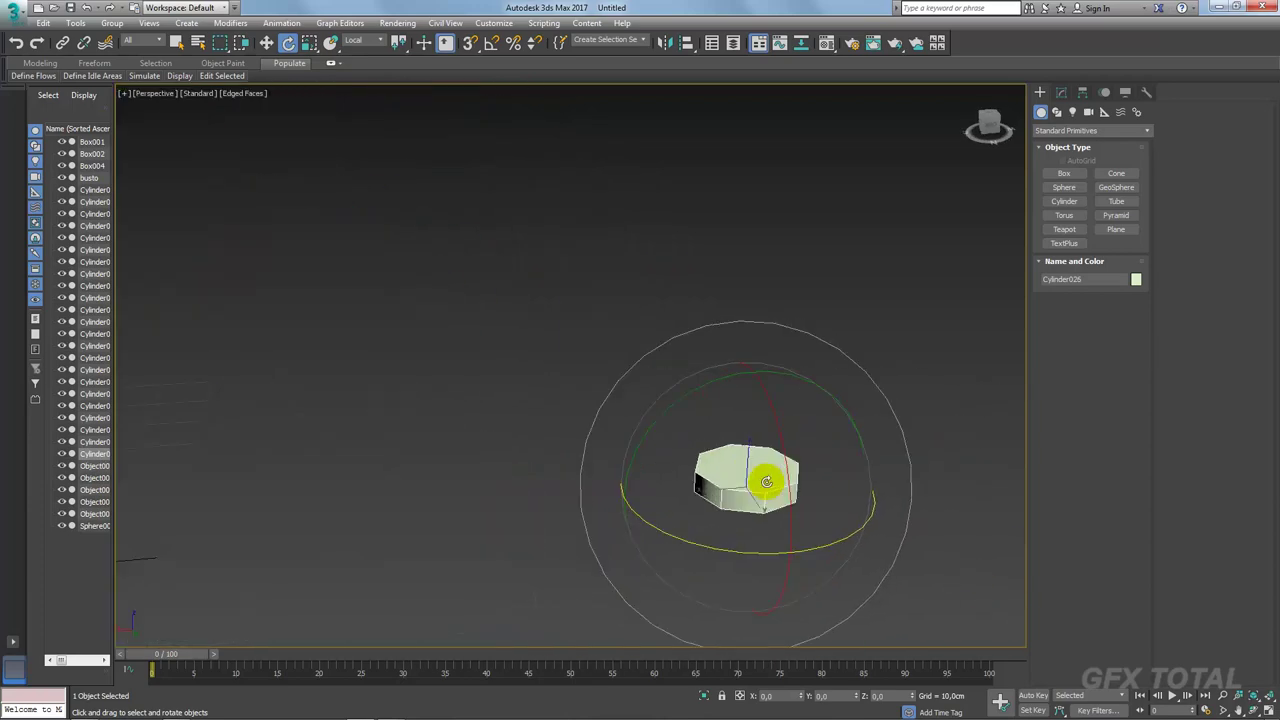
scroll(766, 480, down, 3)
scroll(766, 480, down, 3)
key(w)
scroll(830, 512, up, 4)
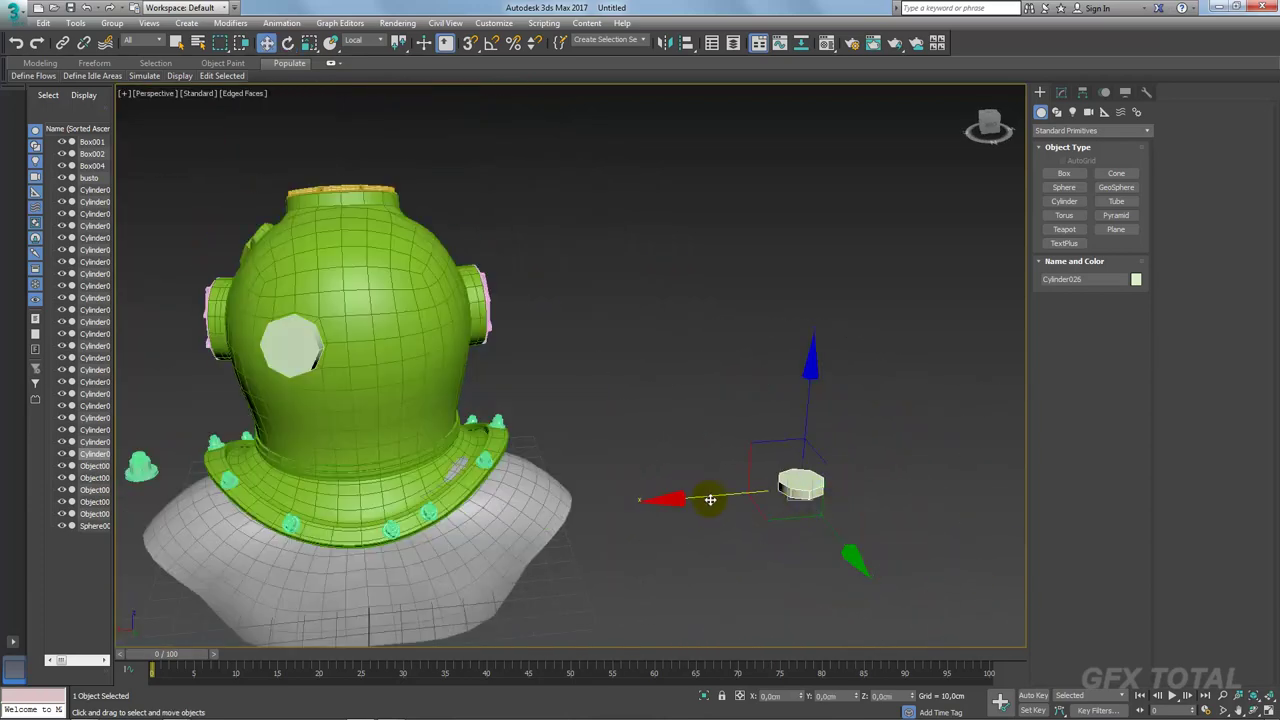
drag(710, 499, 596, 507)
click(1061, 92)
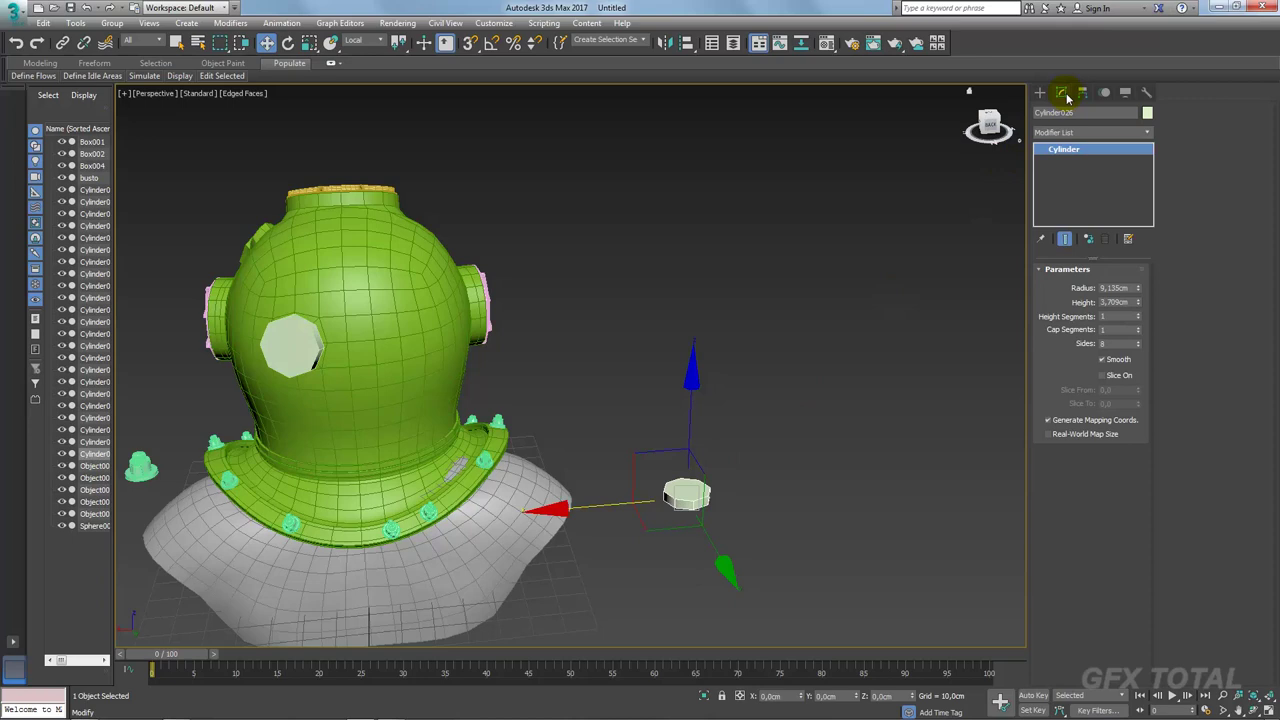
Step: Add an Edit Poly modifier to Cylinder026 and pull its top polygon down to the base
click(1128, 136)
drag(1151, 180, 1151, 300)
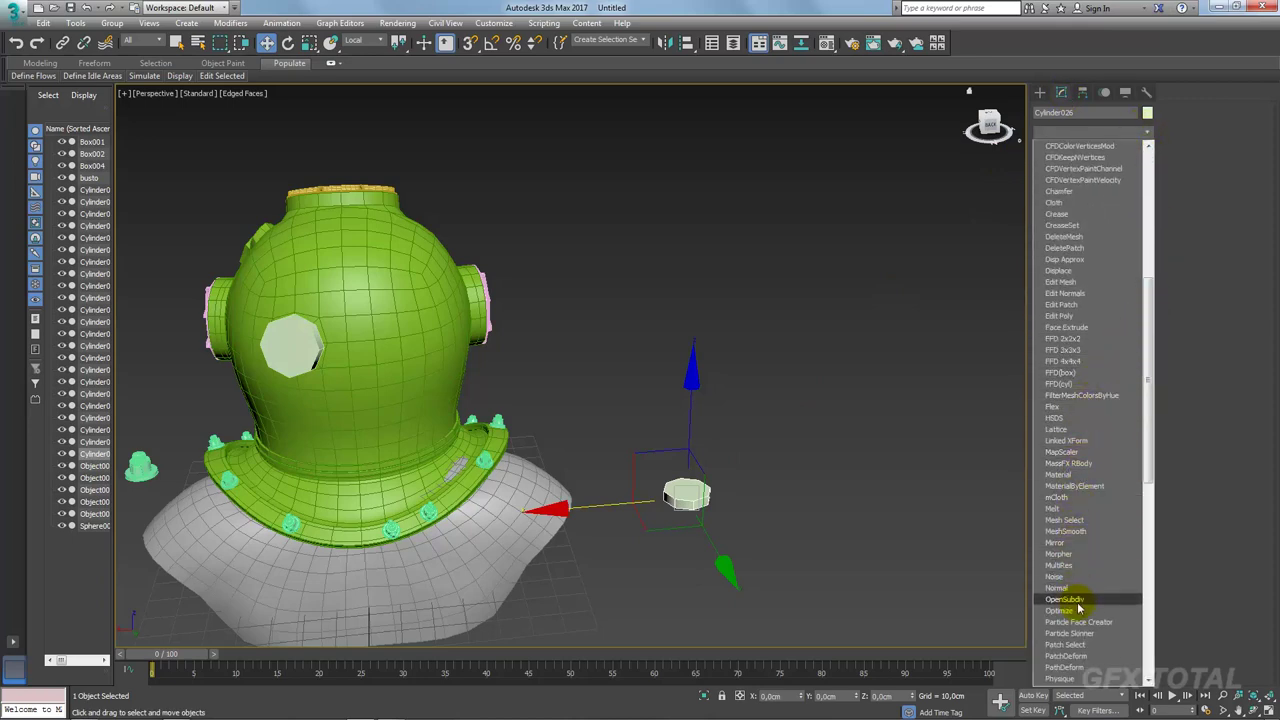
scroll(1068, 560, up, 1)
scroll(1066, 523, up, 1)
click(1056, 390)
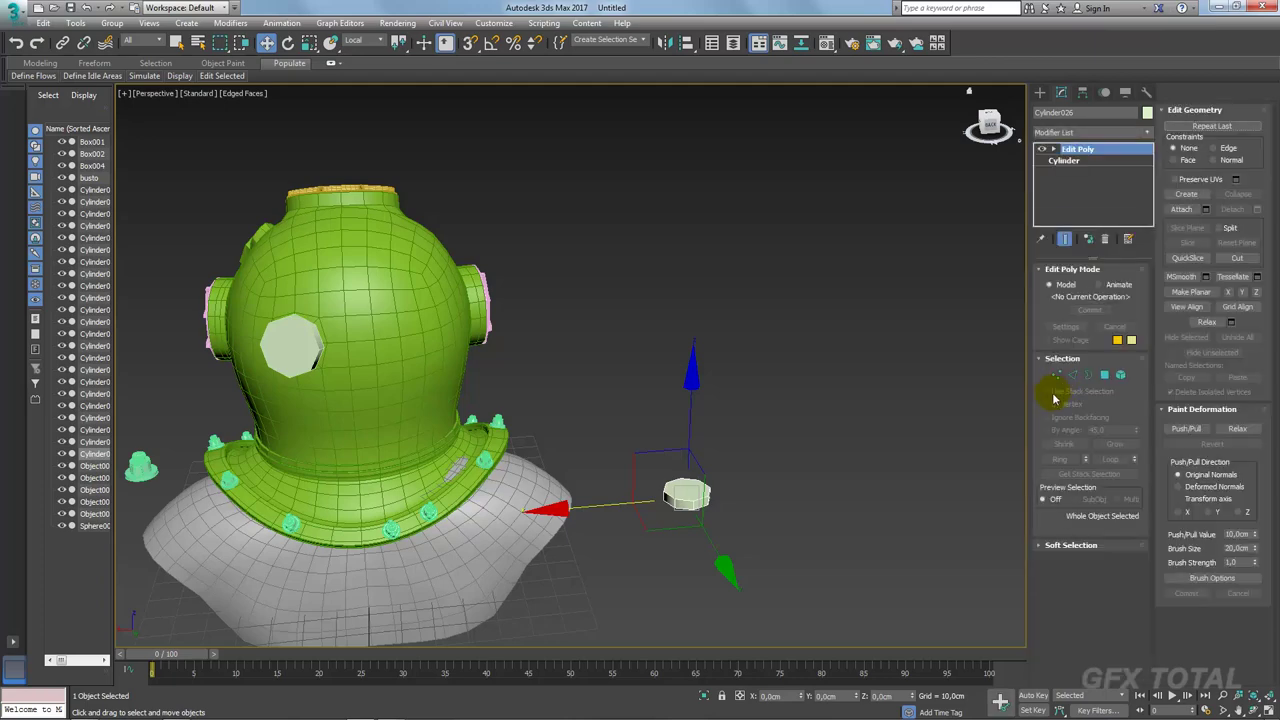
click(1105, 375)
click(686, 491)
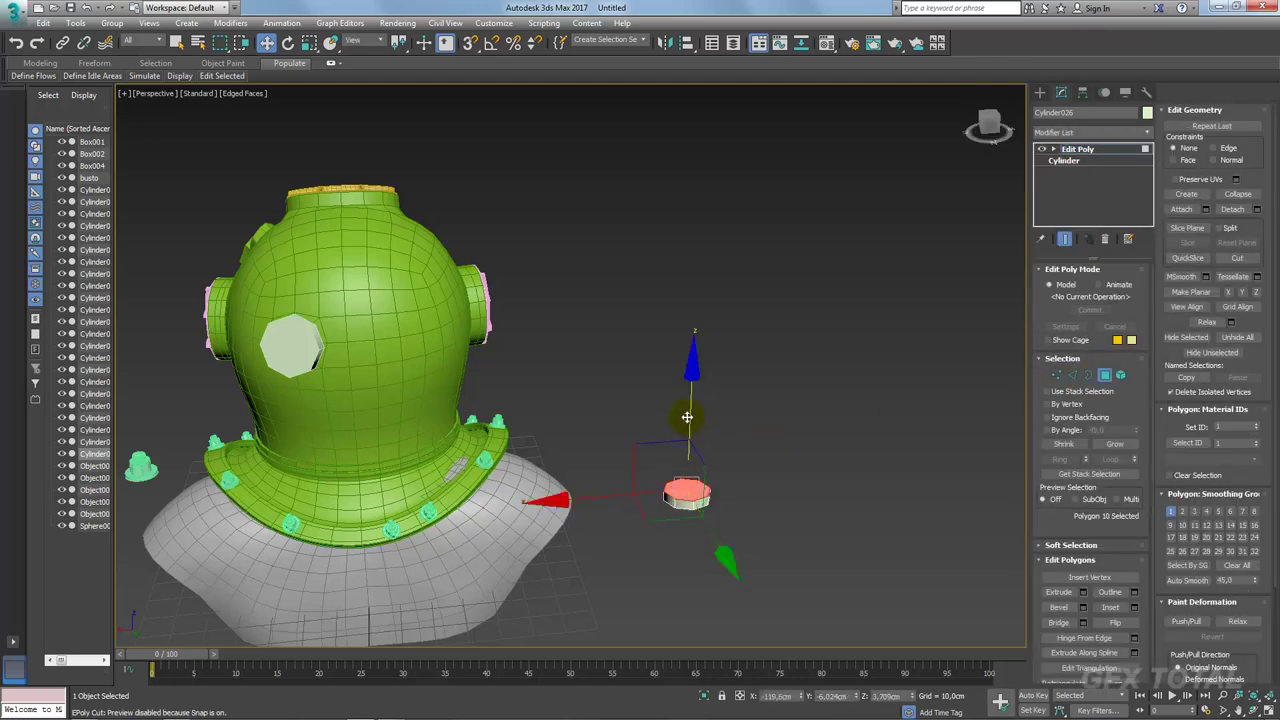
mouse_move(691, 420)
mouse_down()
mouse_move(679, 201)
mouse_move(690, 457)
mouse_up()
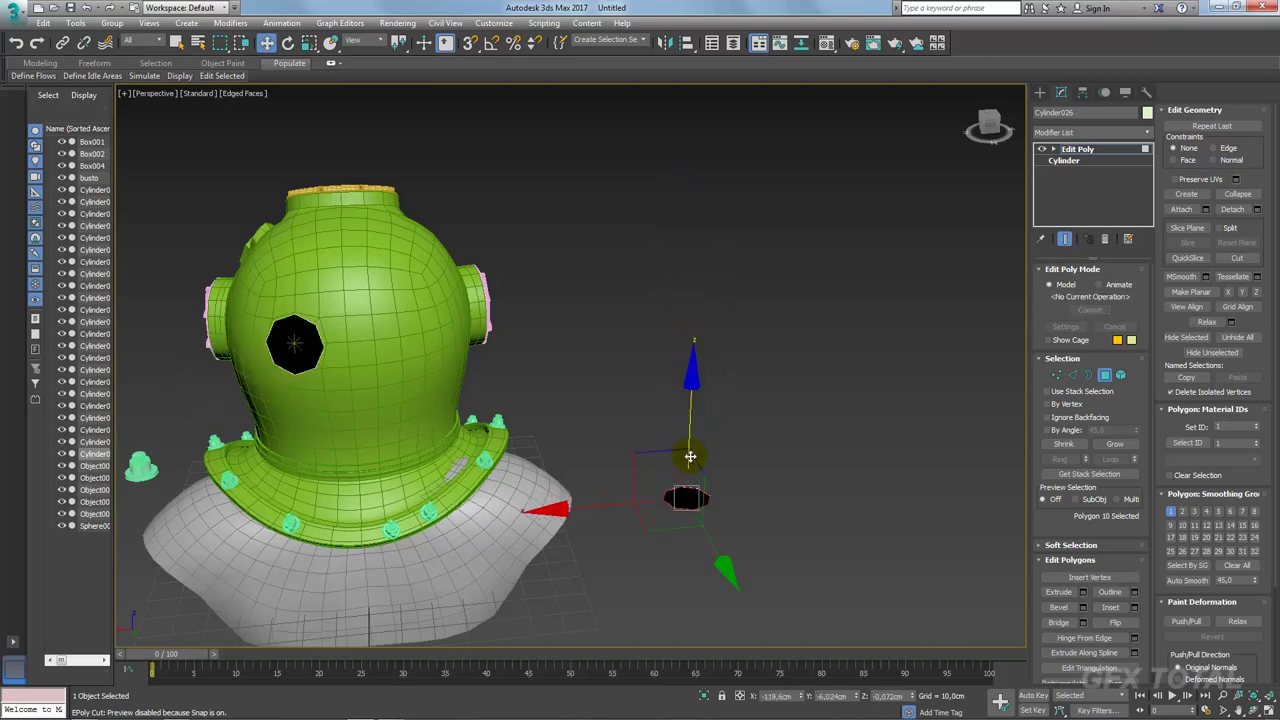
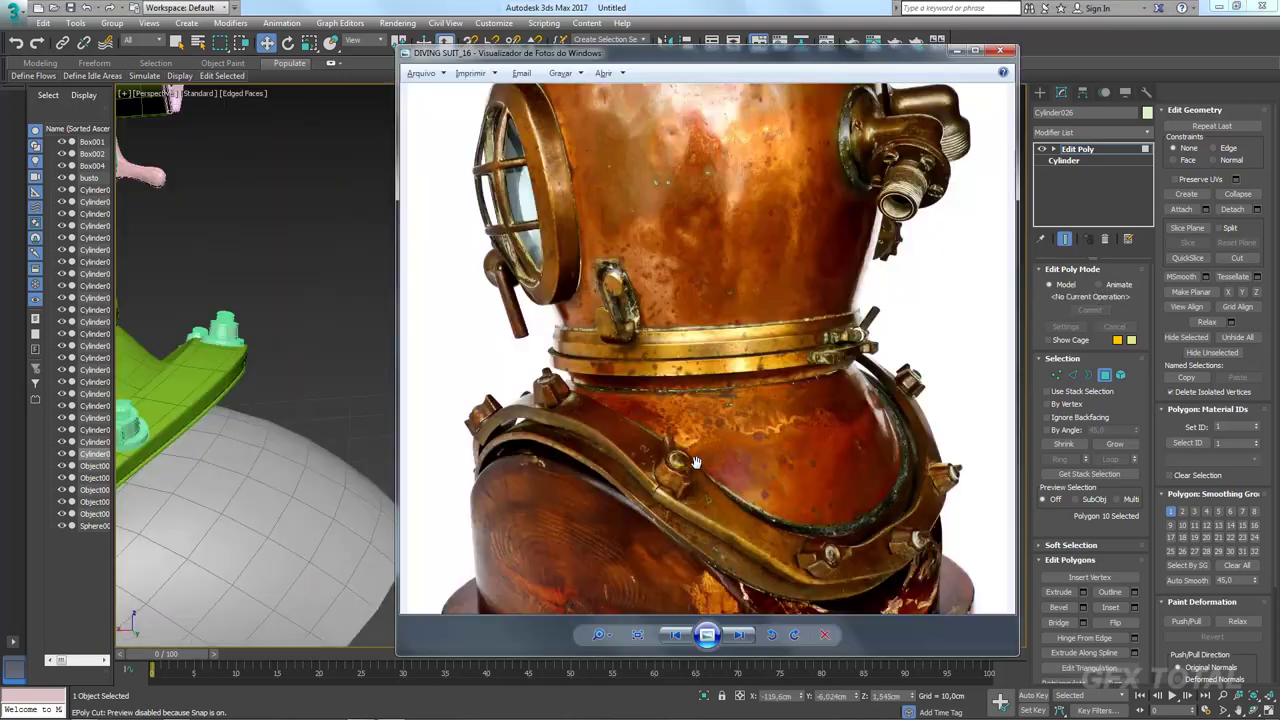
Step: Extrude the octagonal cylinder's top face upward a little
scroll(728, 486, up, 3)
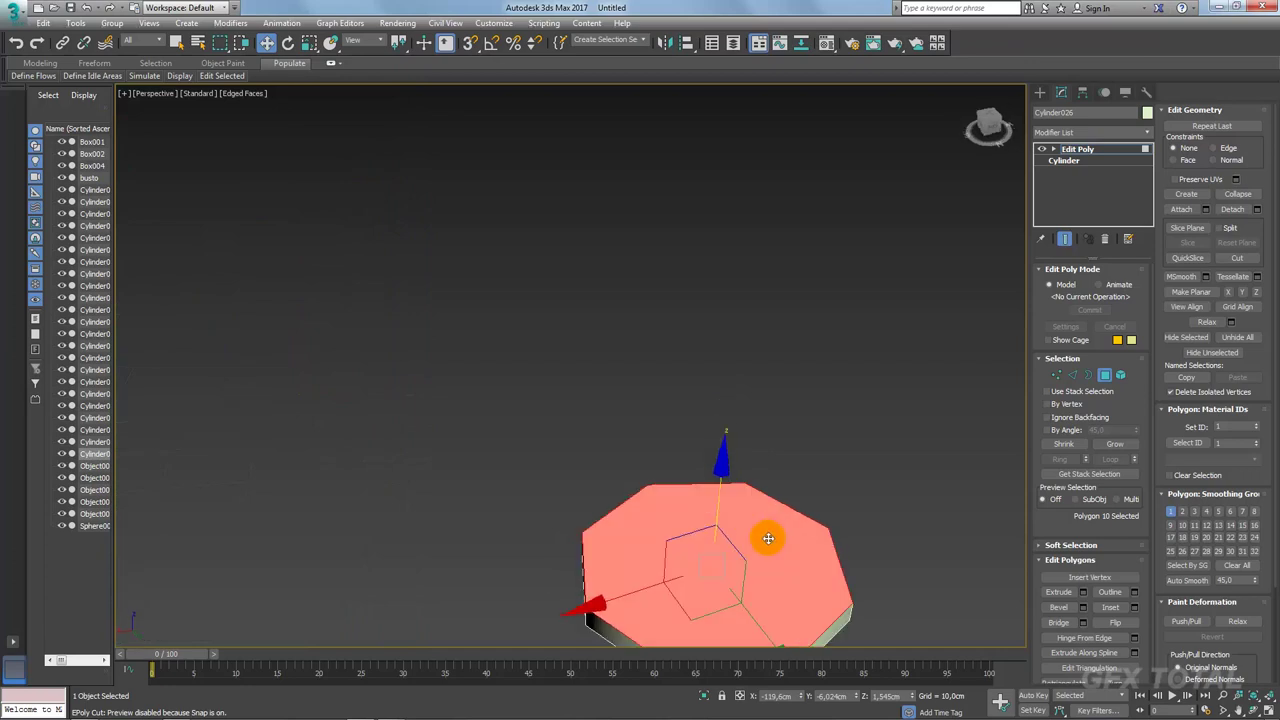
alt+middle_drag(766, 534, 740, 466)
drag(729, 457, 748, 457)
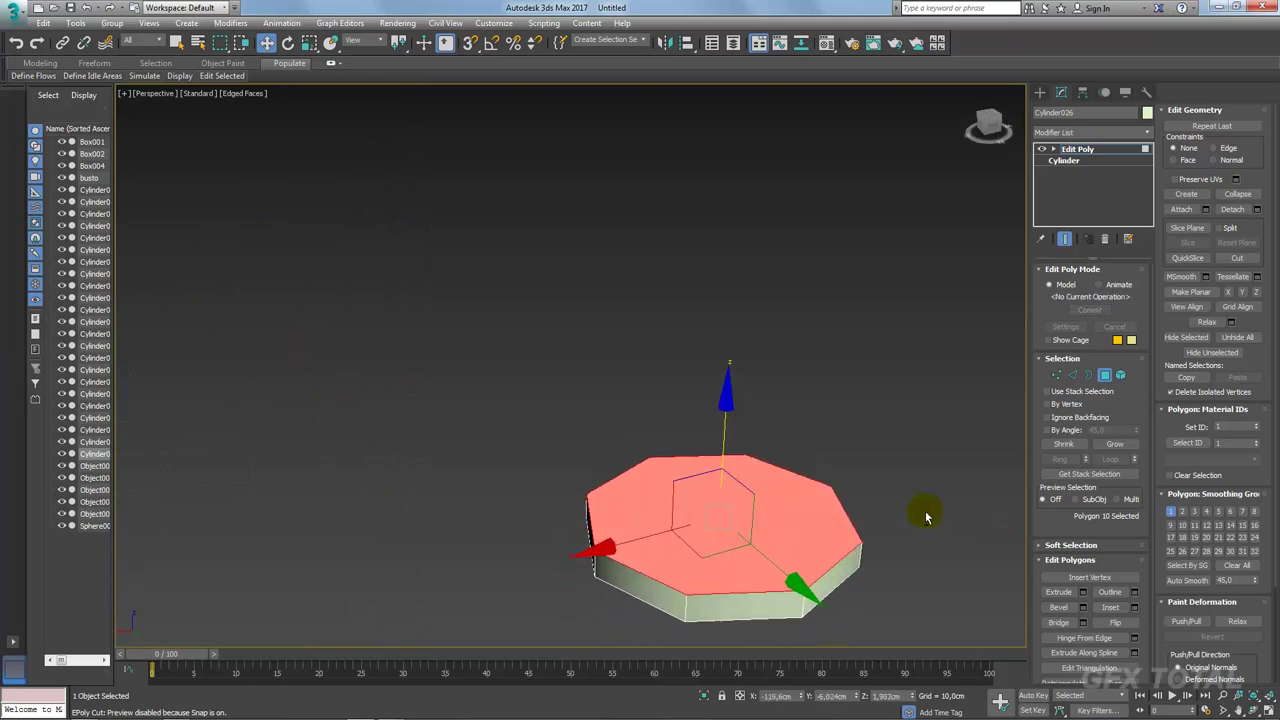
click(1082, 591)
drag(580, 392, 580, 380)
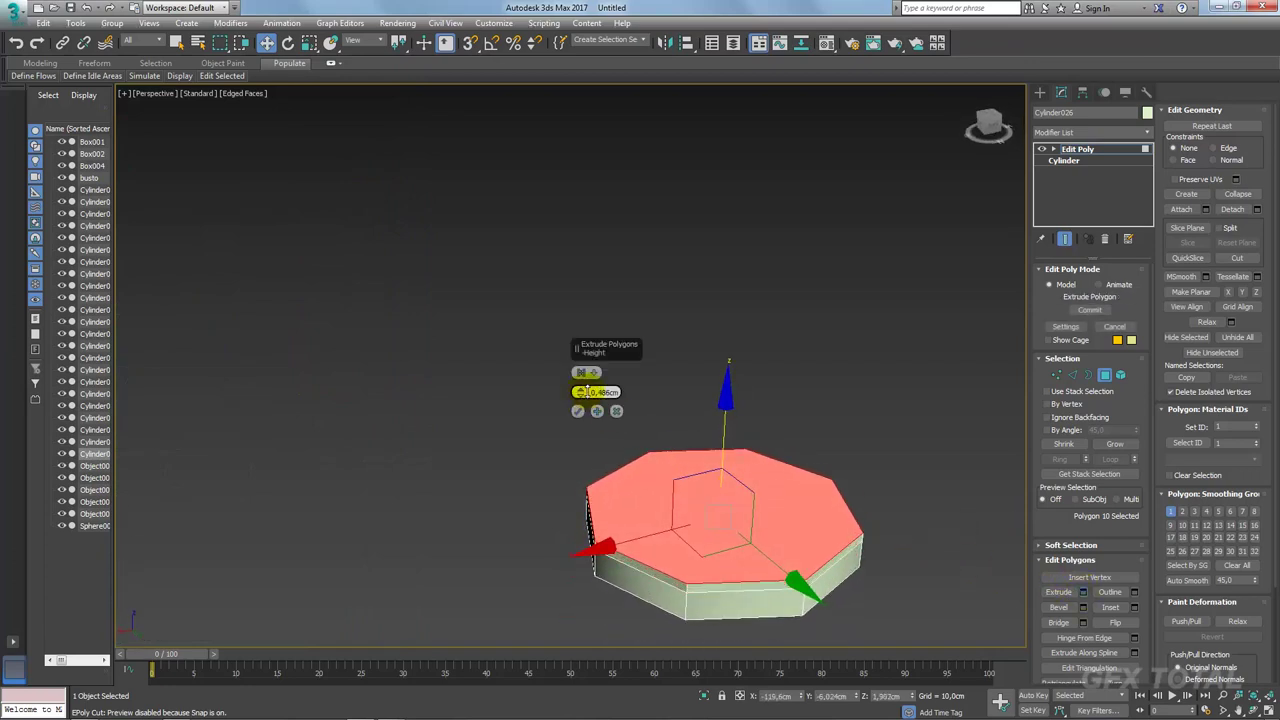
click(577, 411)
drag(720, 473, 720, 484)
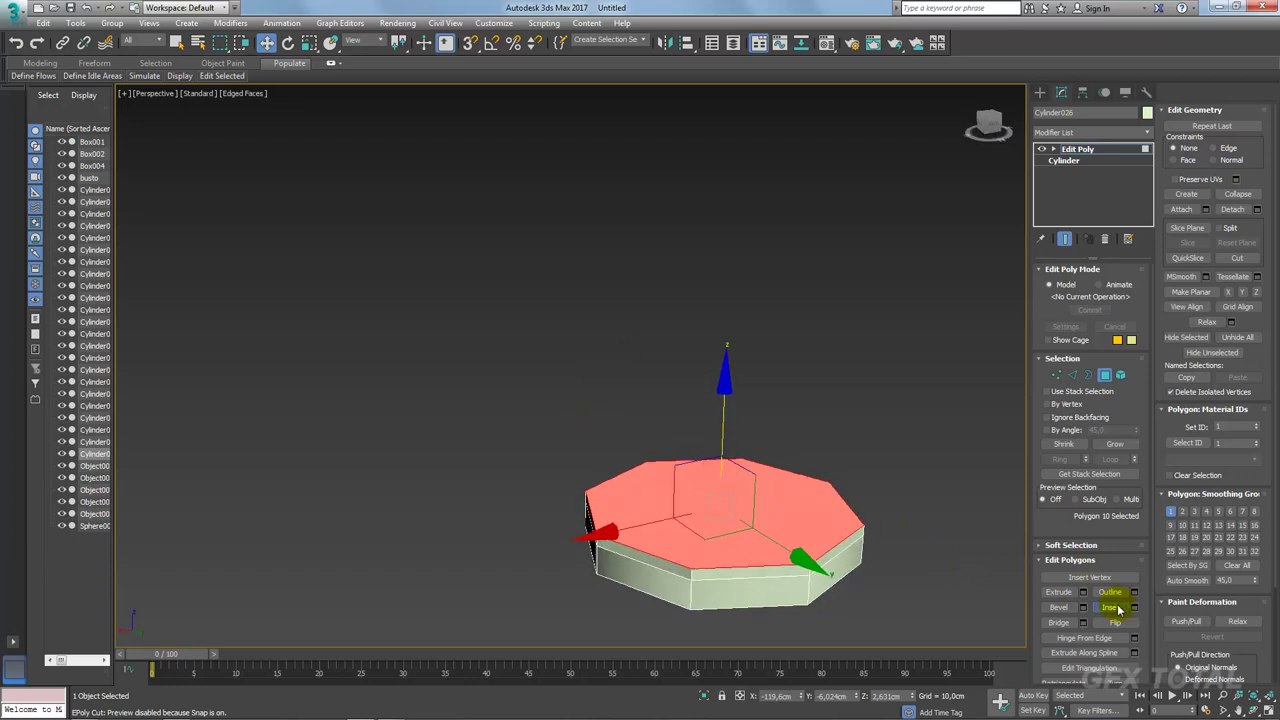
Step: Inset the top face into a smaller inner octagon, checking the reference photo
click(1111, 607)
drag(777, 529, 751, 514)
key(alt+Tab)
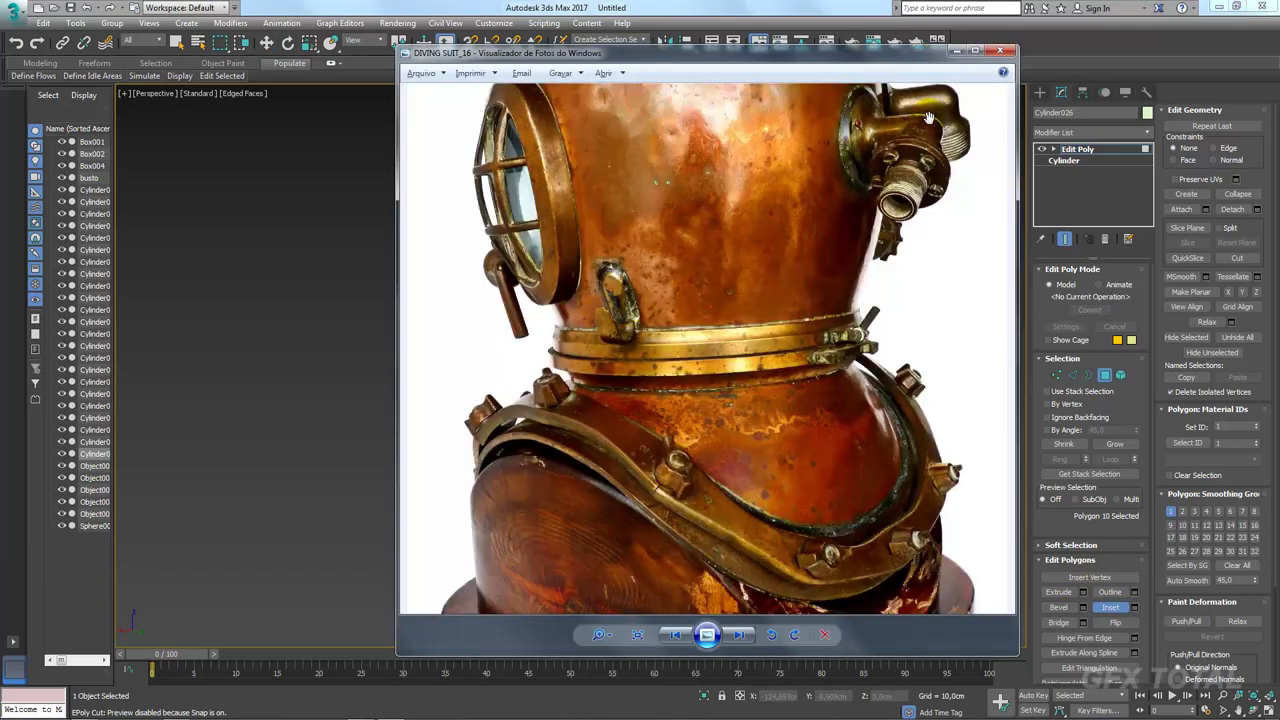
key(alt+Tab)
Step: Delete the inner octagon to open a hole and select its border
alt+middle_drag(808, 480, 1015, 448)
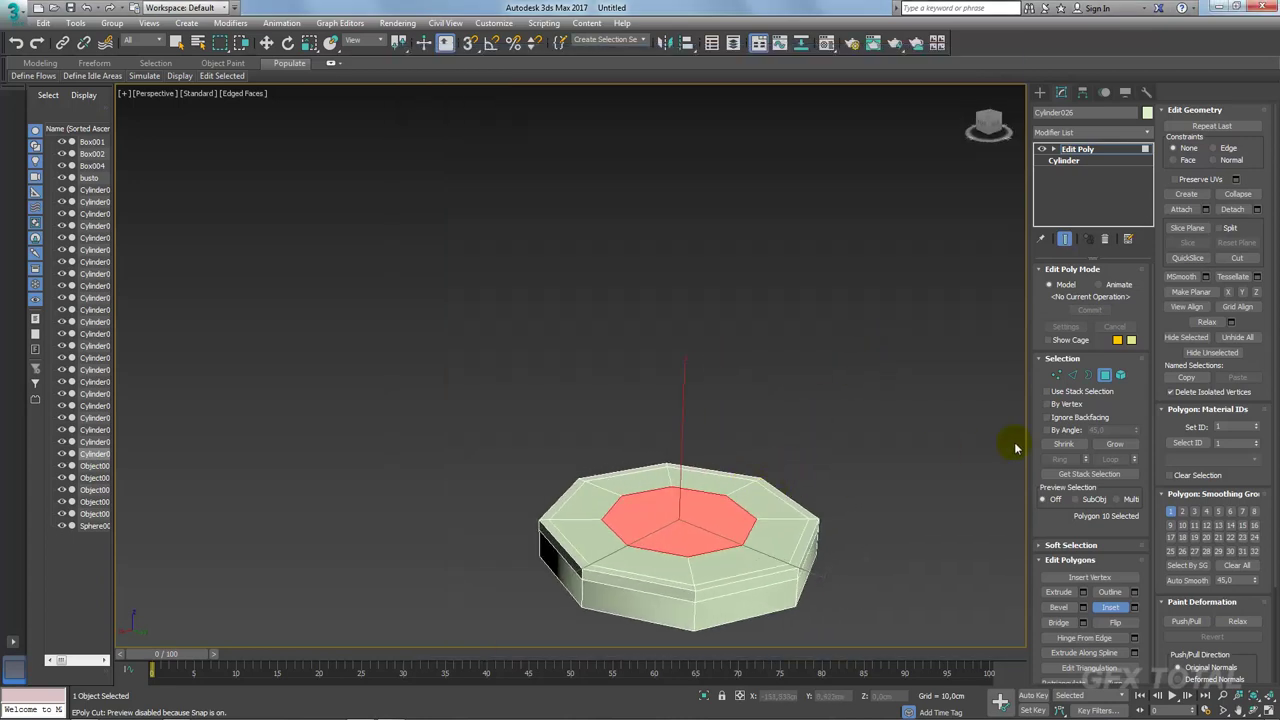
key(Delete)
click(1088, 375)
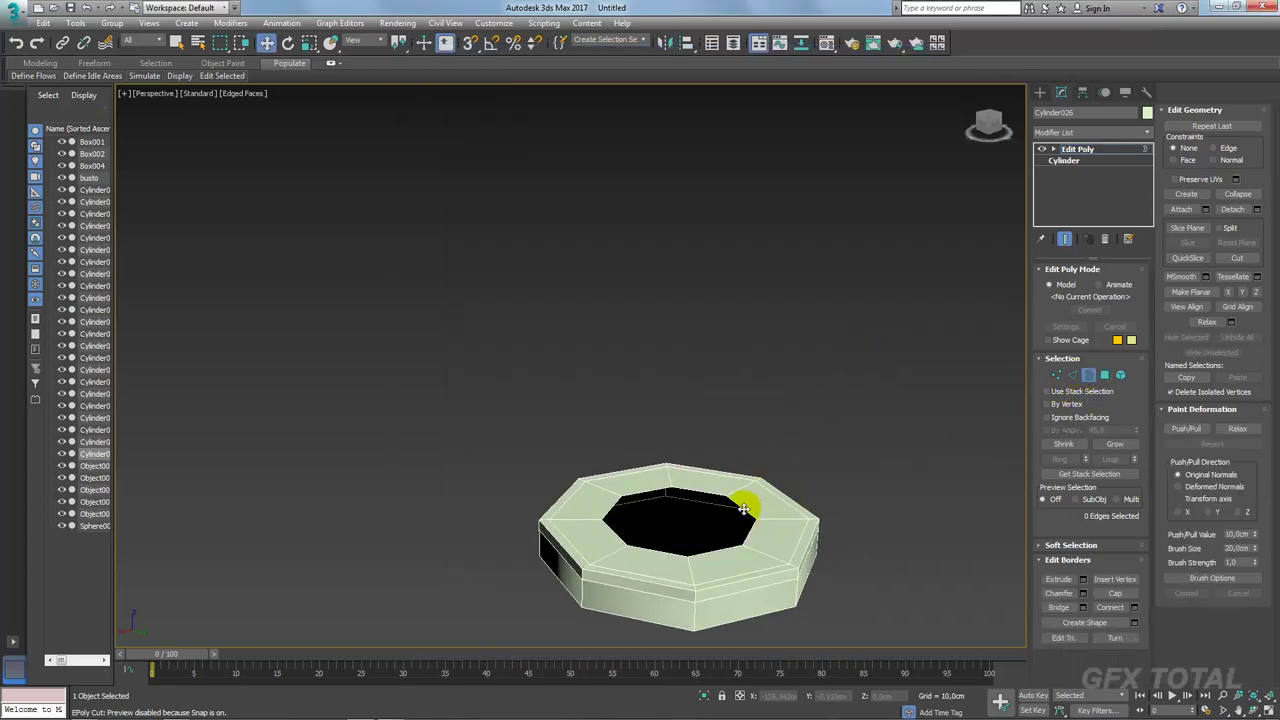
click(743, 500)
Step: Shift-move the hole's border upward to extrude it into a tube
key(w)
shift+drag(687, 452, 686, 305)
scroll(694, 428, down, 5)
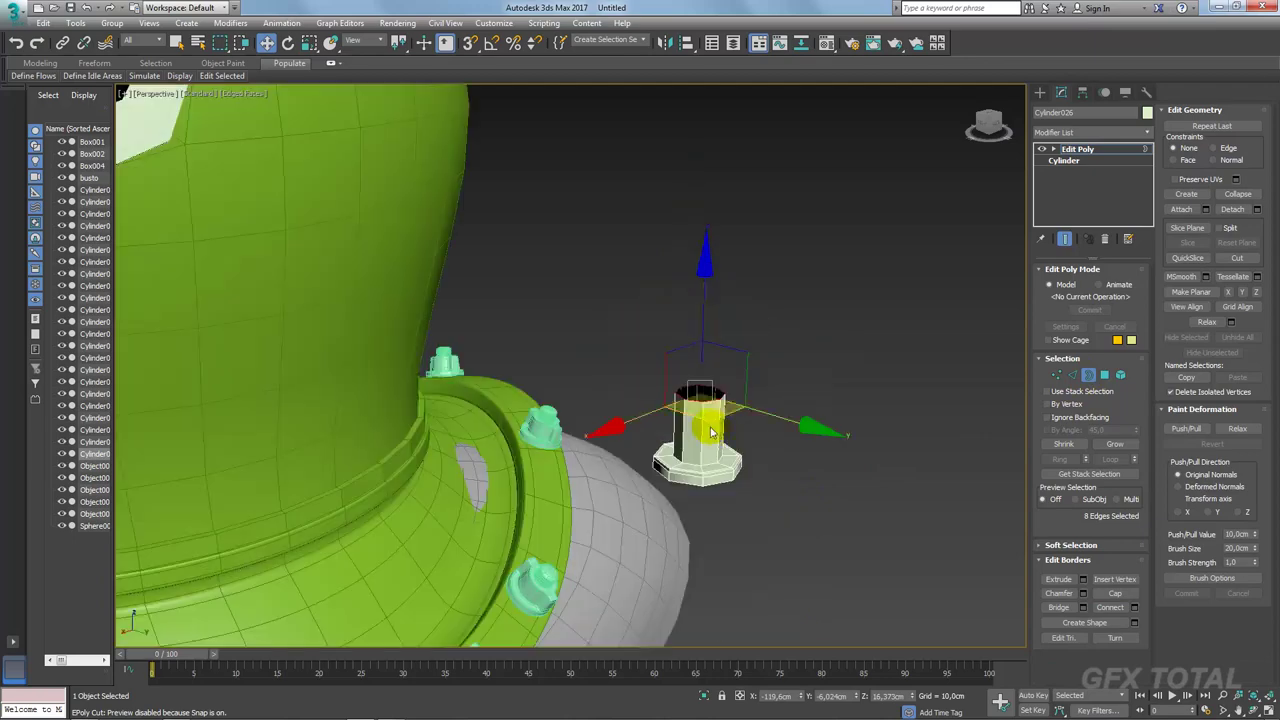
scroll(710, 432, down, 3)
scroll(714, 432, up, 2)
scroll(714, 440, up, 2)
scroll(714, 445, up, 2)
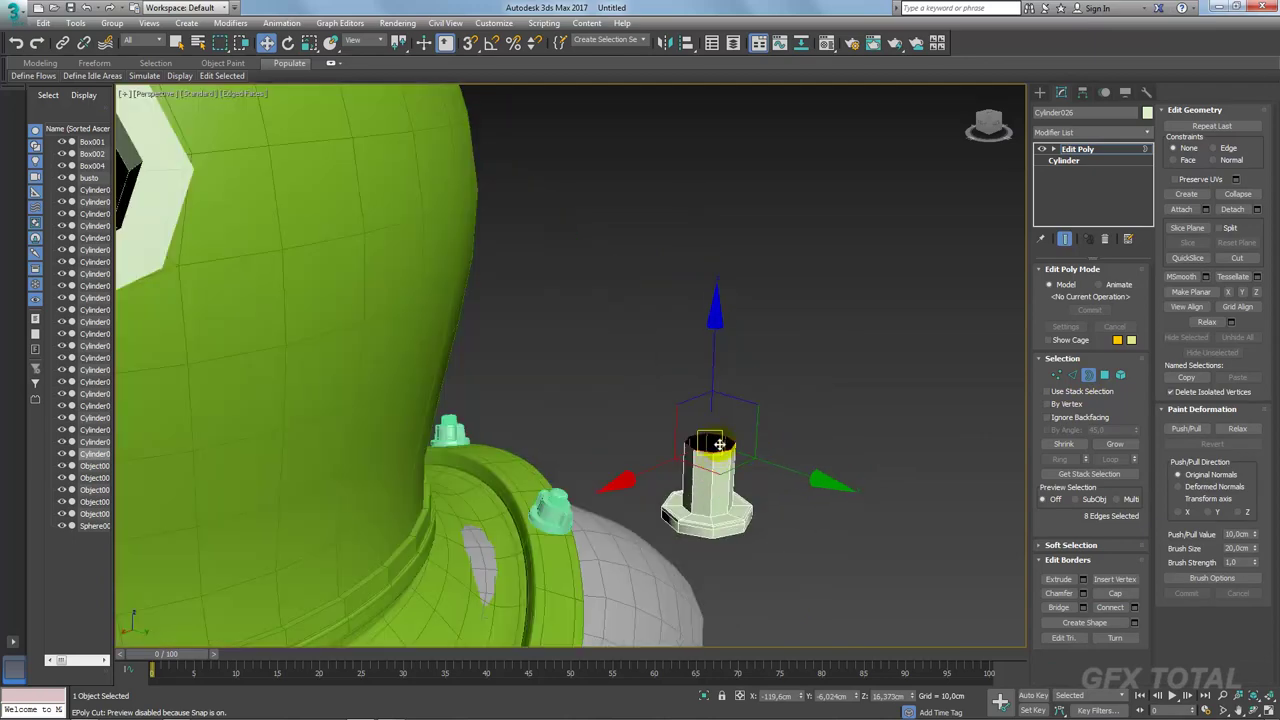
scroll(740, 437, up, 2)
mouse_move(744, 437)
alt+middle_down()
mouse_move(766, 434)
mouse_move(754, 457)
alt+middle_up()
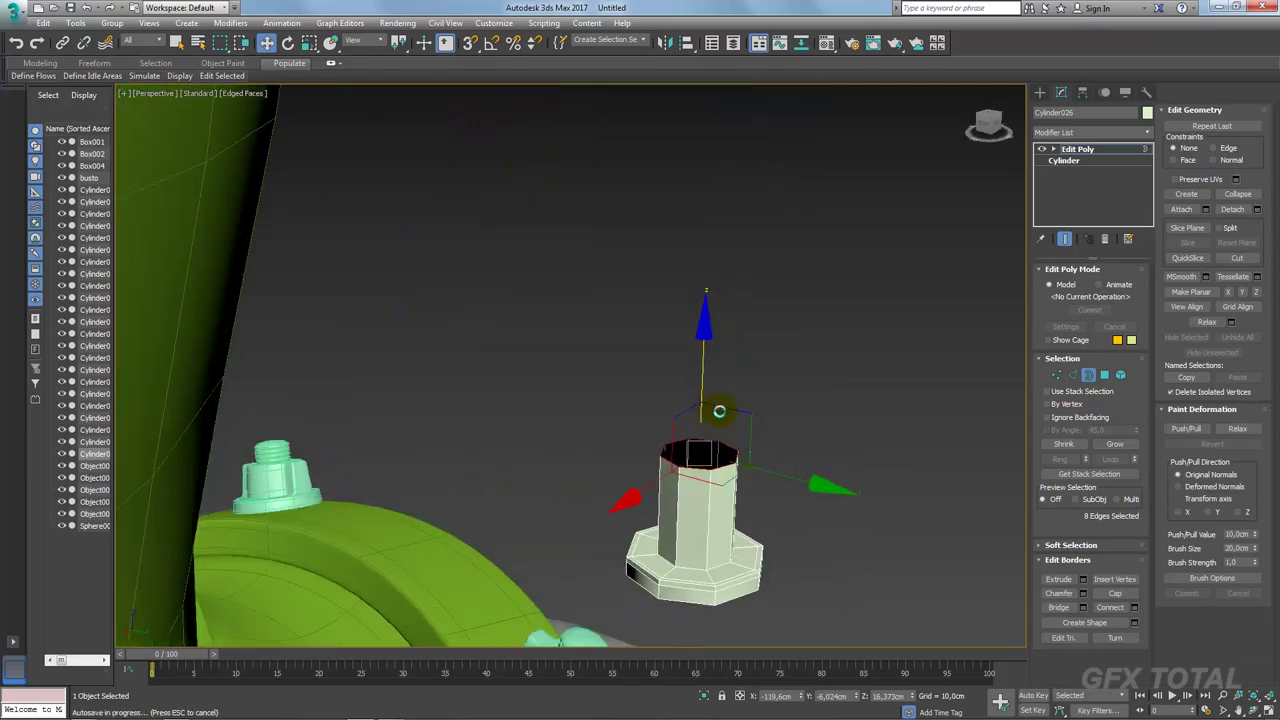
alt+middle_drag(719, 411, 724, 441)
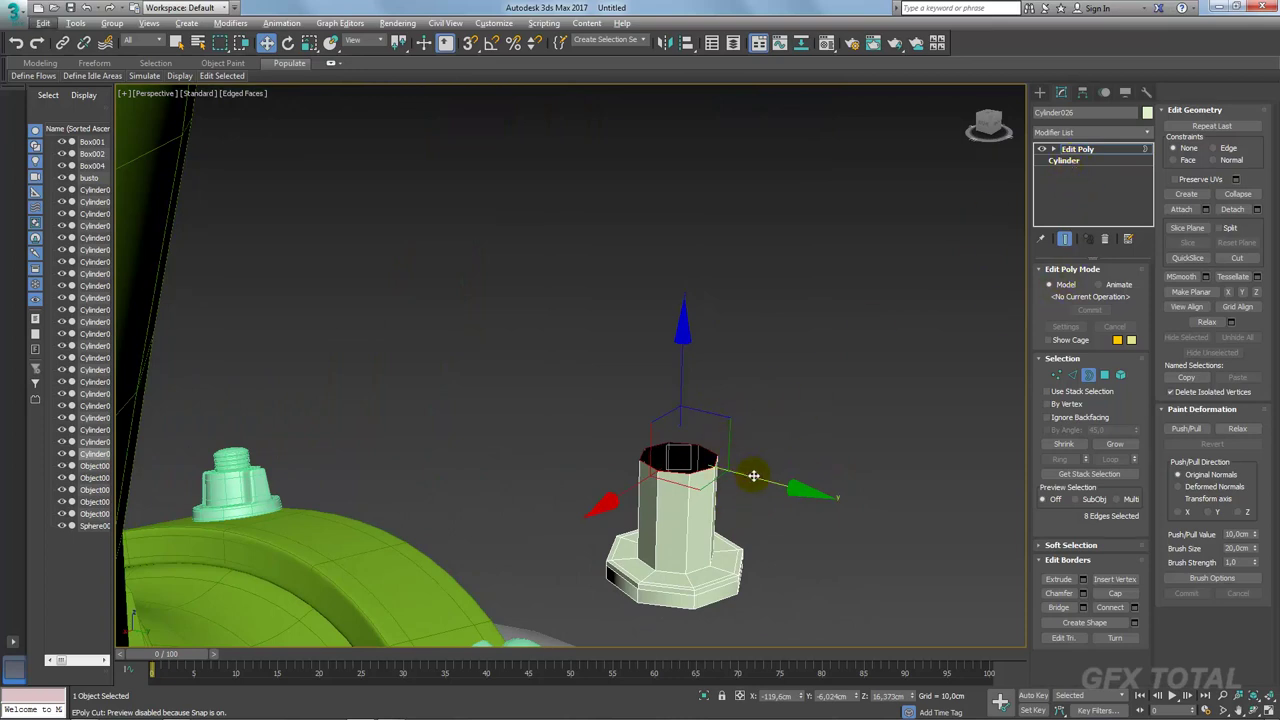
Step: Raise the tube's top border higher and tilt its opening slightly
shift+drag(680, 386, 680, 350)
key(e)
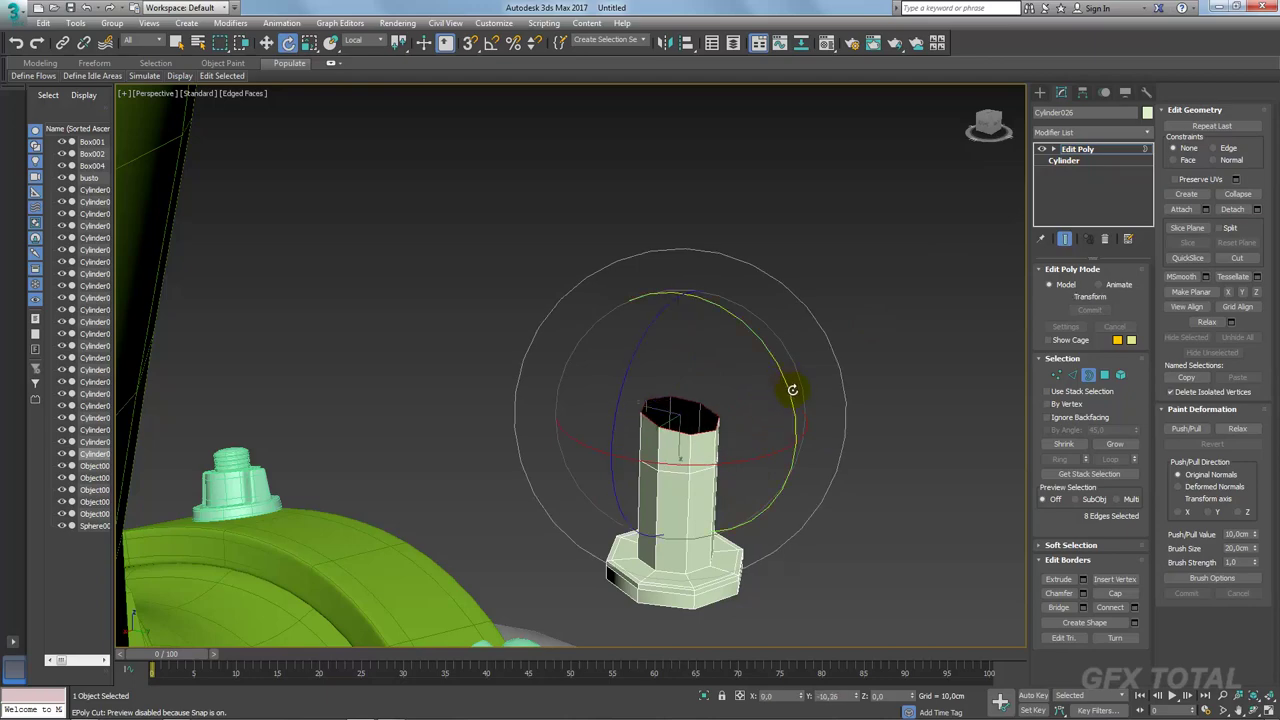
drag(786, 377, 797, 428)
mouse_move(797, 428)
alt+middle_down()
mouse_move(766, 463)
mouse_move(788, 469)
alt+middle_up()
Step: Review the base cylinder's parameters, then return to the editable poly and Create panel
click(1064, 161)
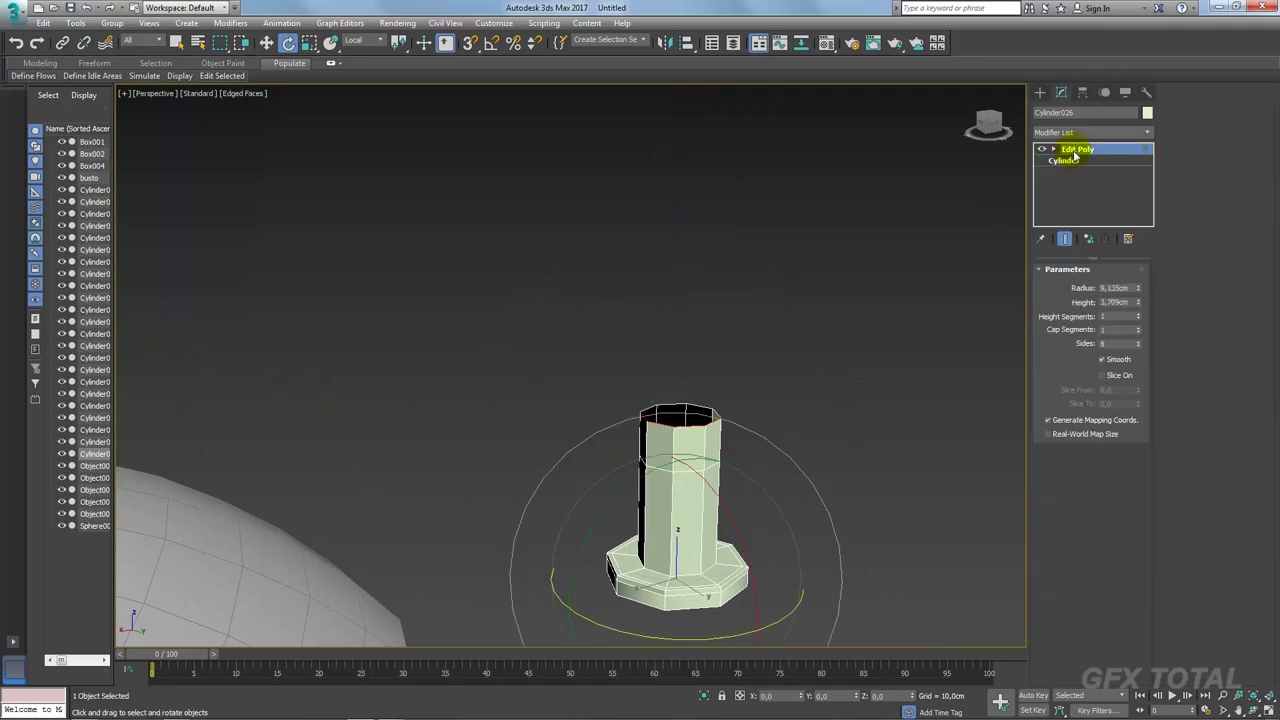
click(1077, 148)
scroll(865, 353, down, 3)
click(1040, 92)
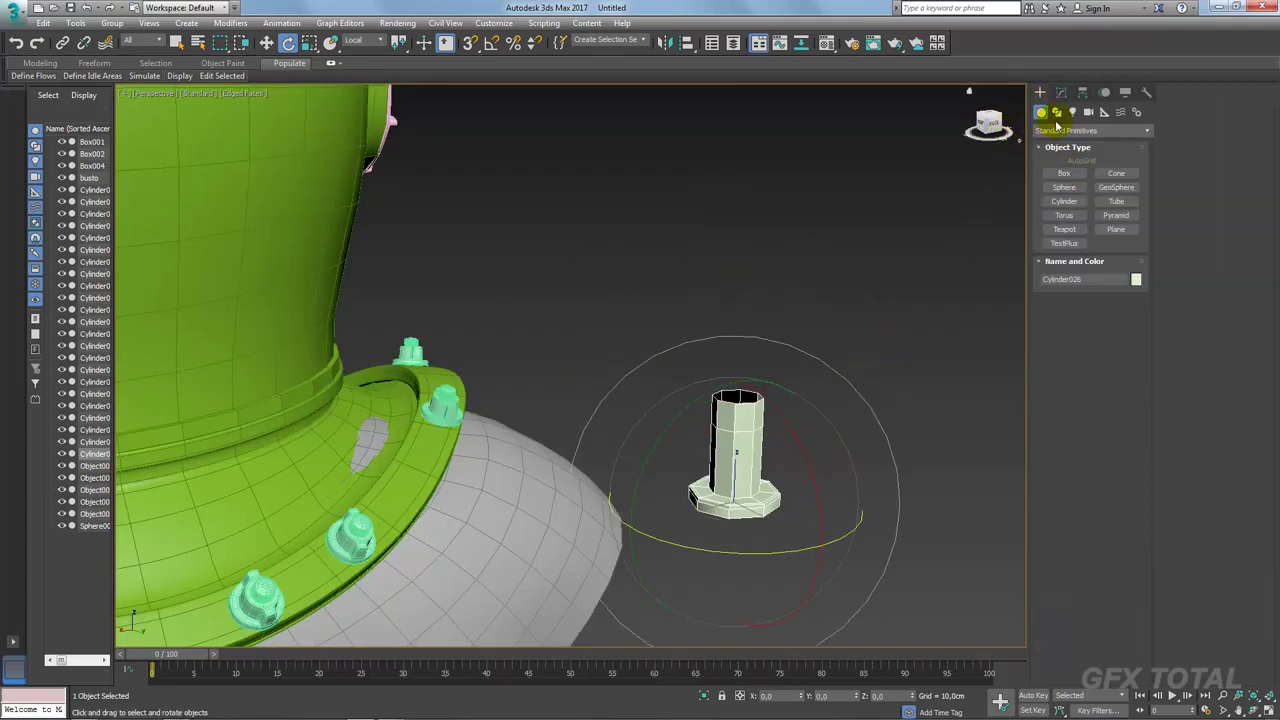
Step: Draw an L-shaped line beside the small pipe in Front view
click(1057, 112)
click(1064, 184)
alt+middle_drag(887, 382, 835, 399)
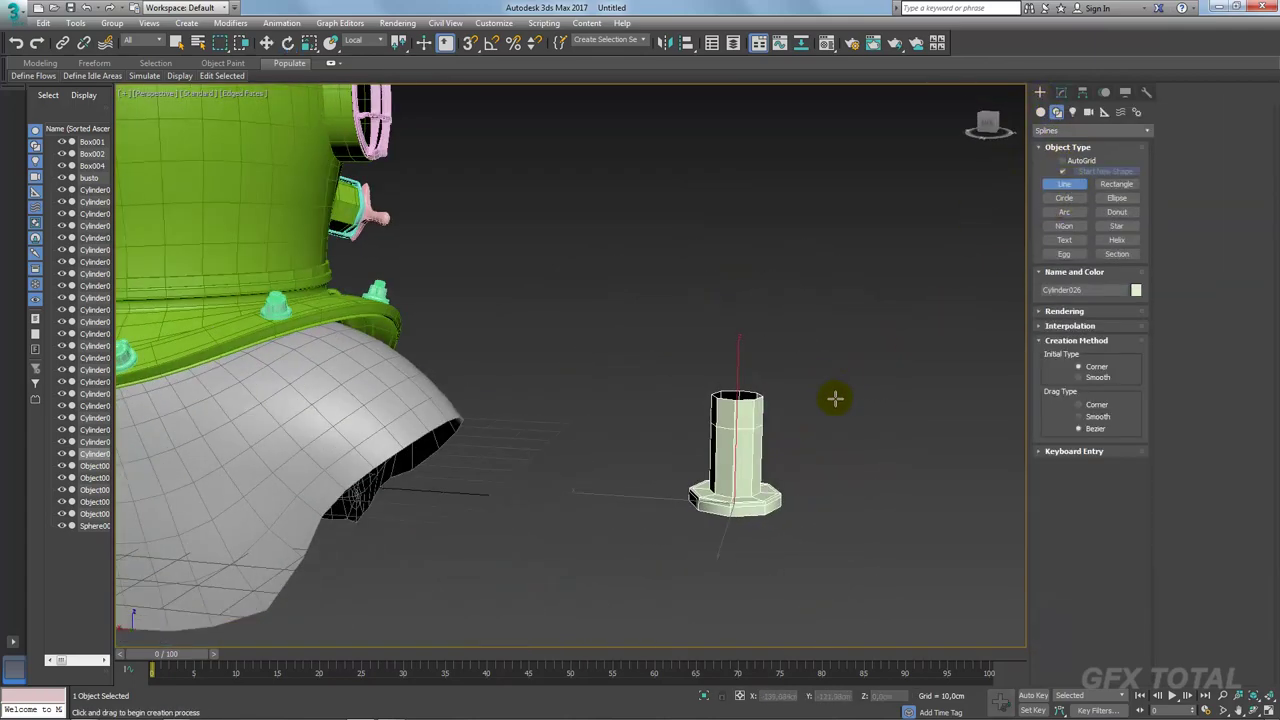
key(f)
scroll(690, 460, up, 2)
scroll(700, 478, down, 2)
scroll(706, 481, up, 4)
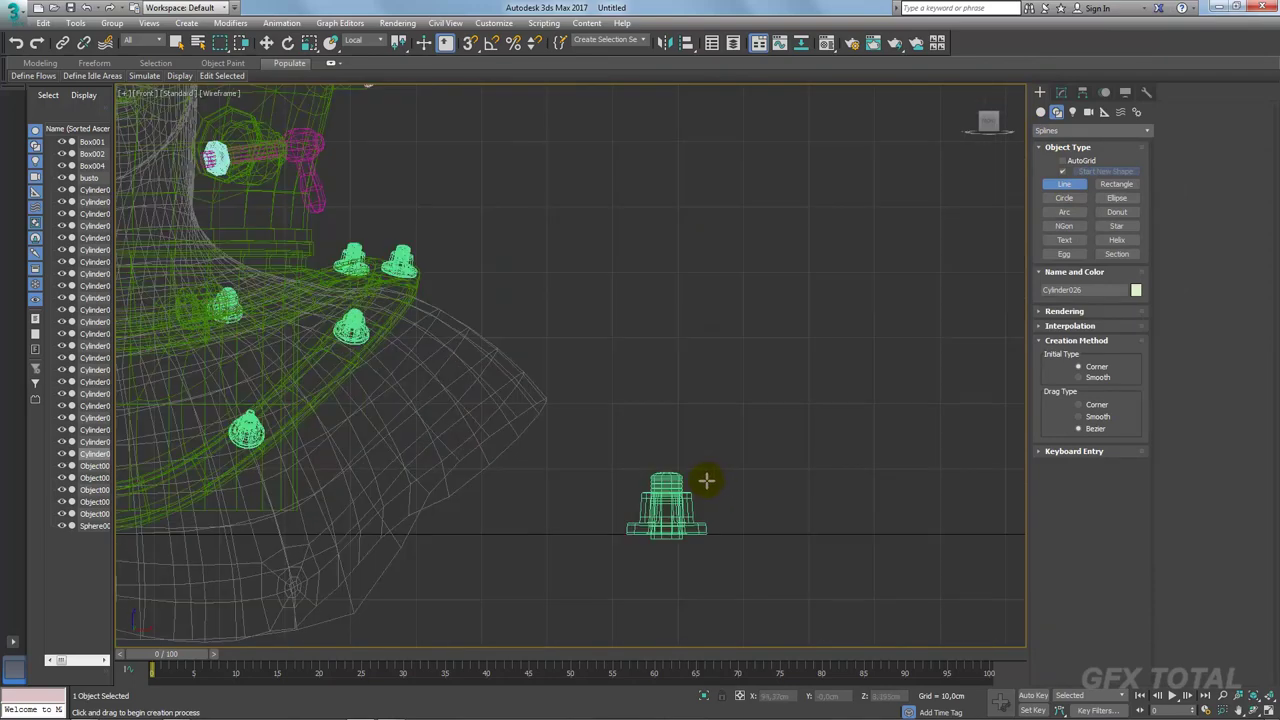
click(743, 534)
click(743, 303)
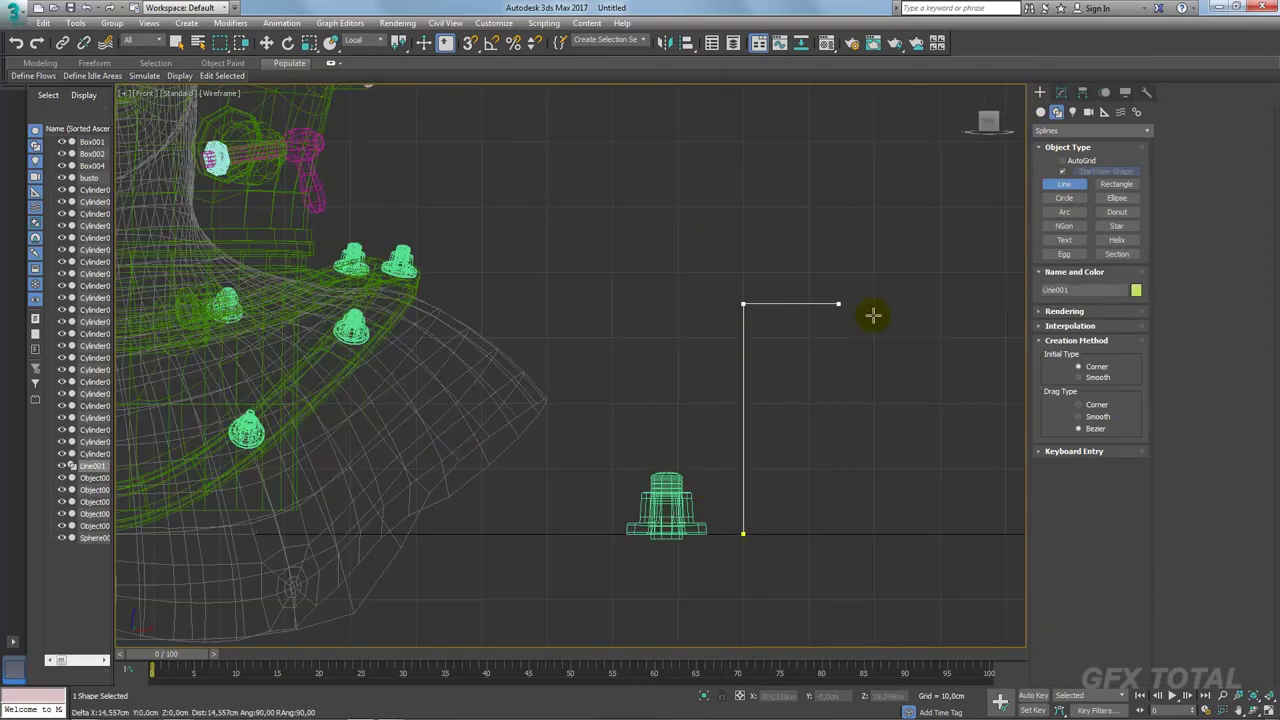
click(976, 303)
right_click(976, 312)
Step: Render the line in the viewport as a 6-sided tube 6,56cm thick
click(1060, 312)
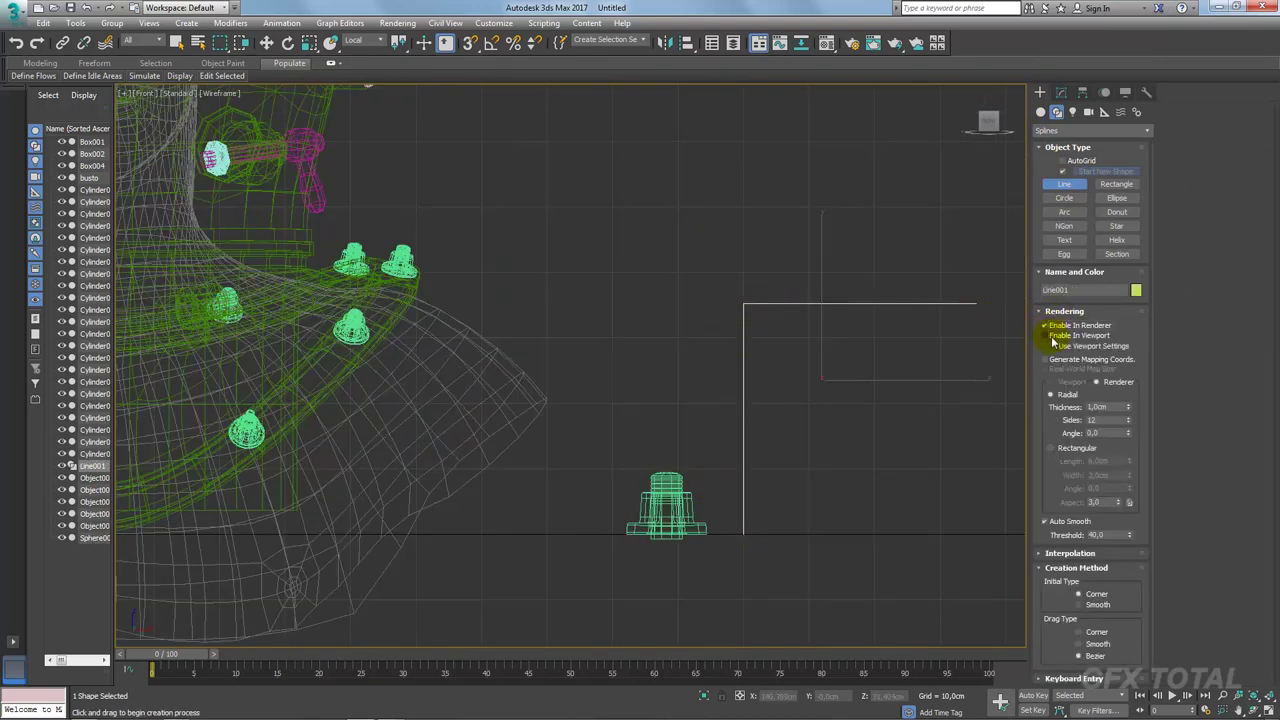
click(1050, 336)
drag(1128, 410, 1108, 314)
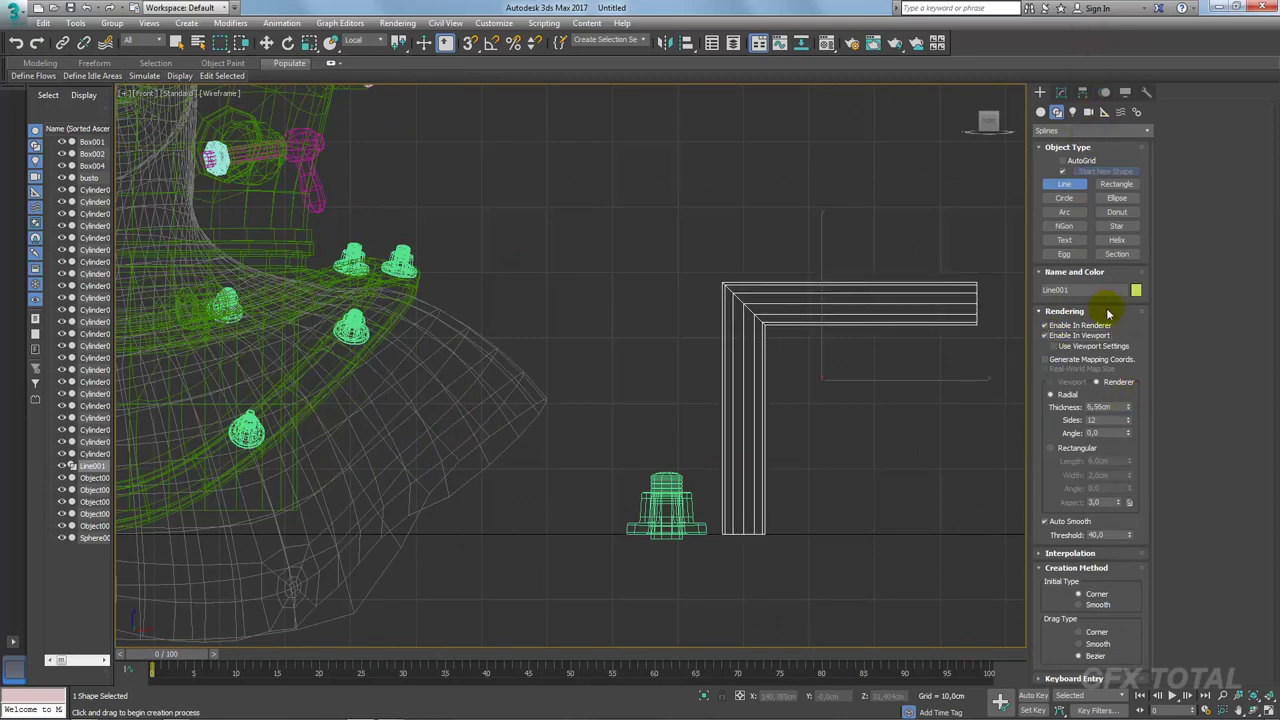
scroll(998, 416, down, 3)
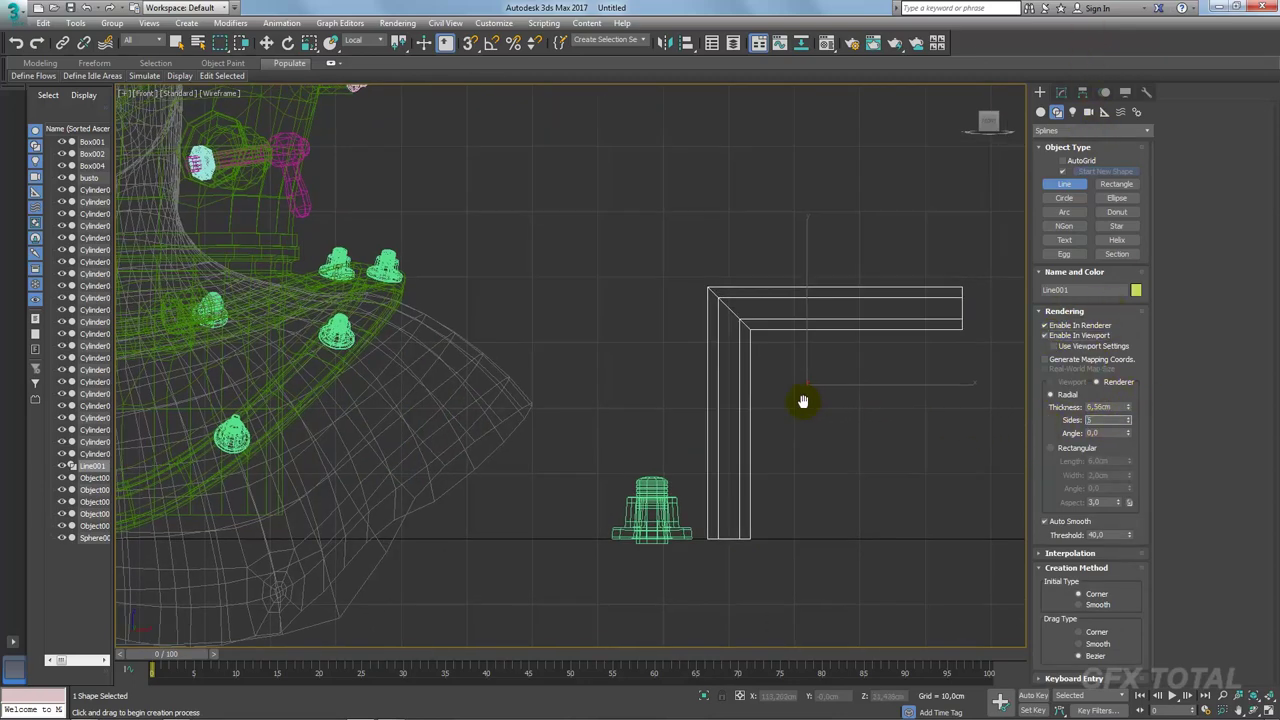
scroll(808, 400, down, 2)
key(p)
middle_drag(786, 406, 776, 412)
scroll(776, 412, down, 3)
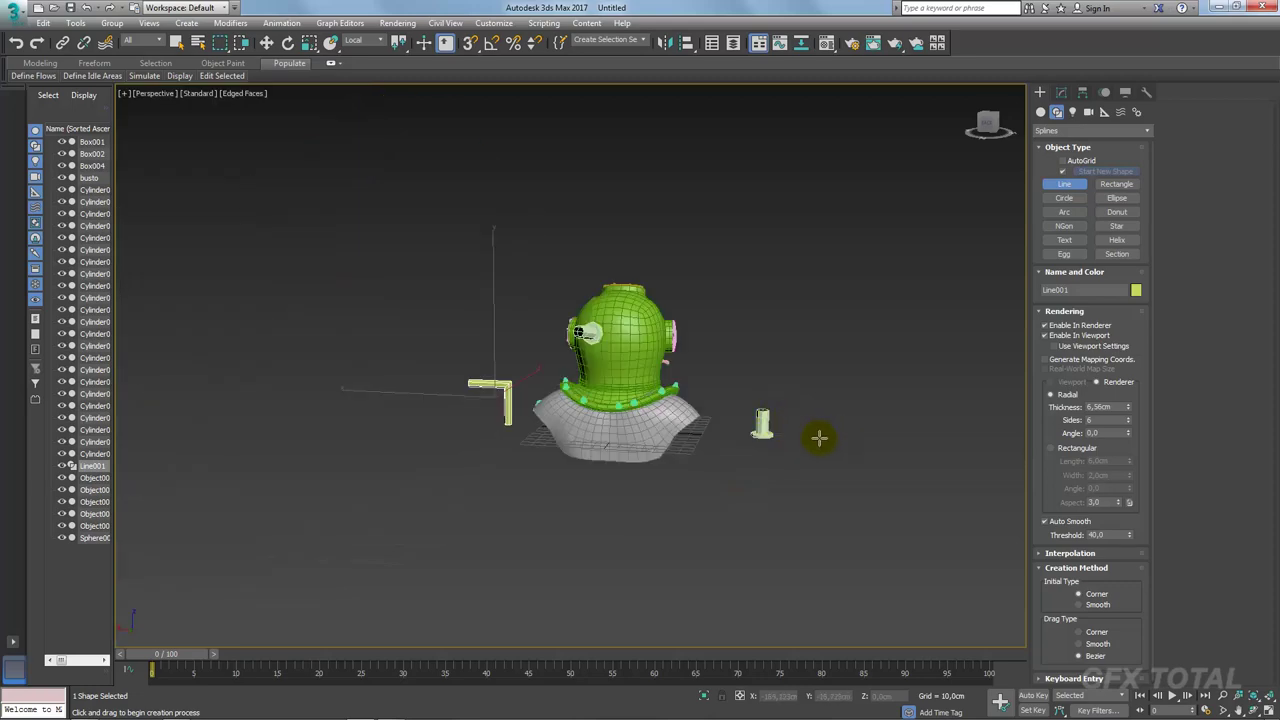
key(z)
alt+middle_drag(709, 466, 857, 466)
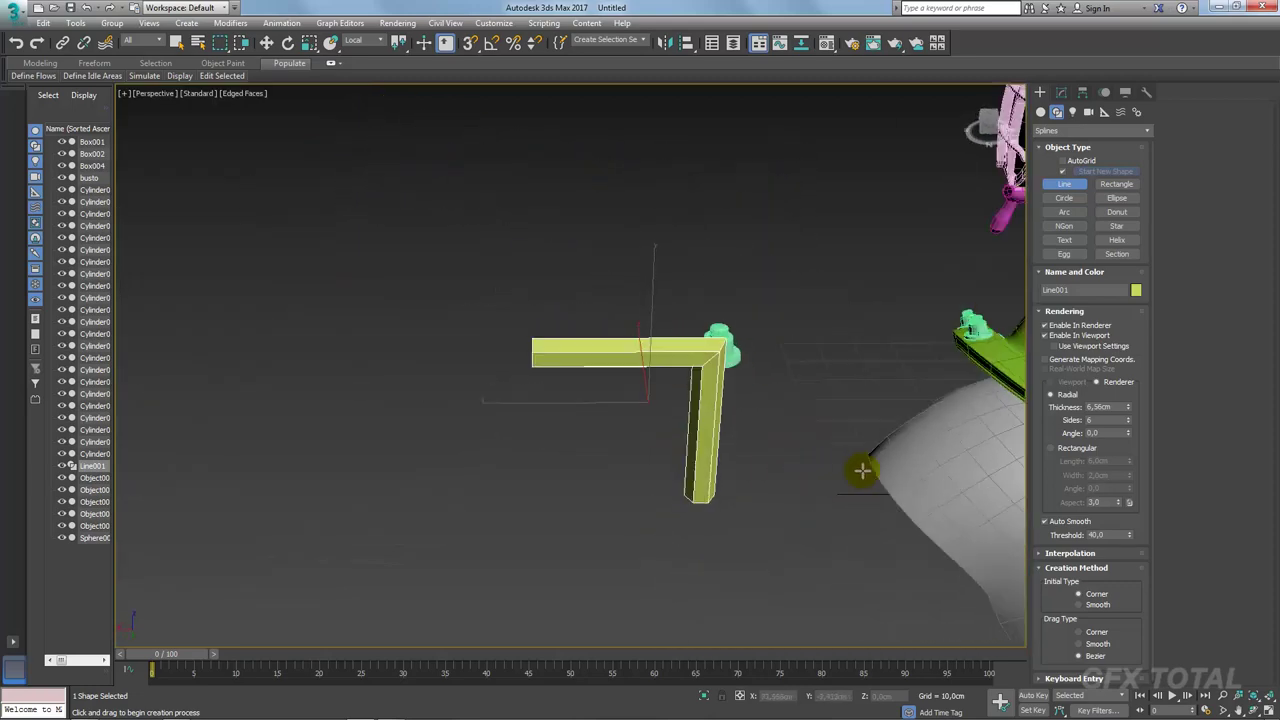
Step: Round the line's corner vertex with an 8,0cm fillet
key(e)
click(1061, 92)
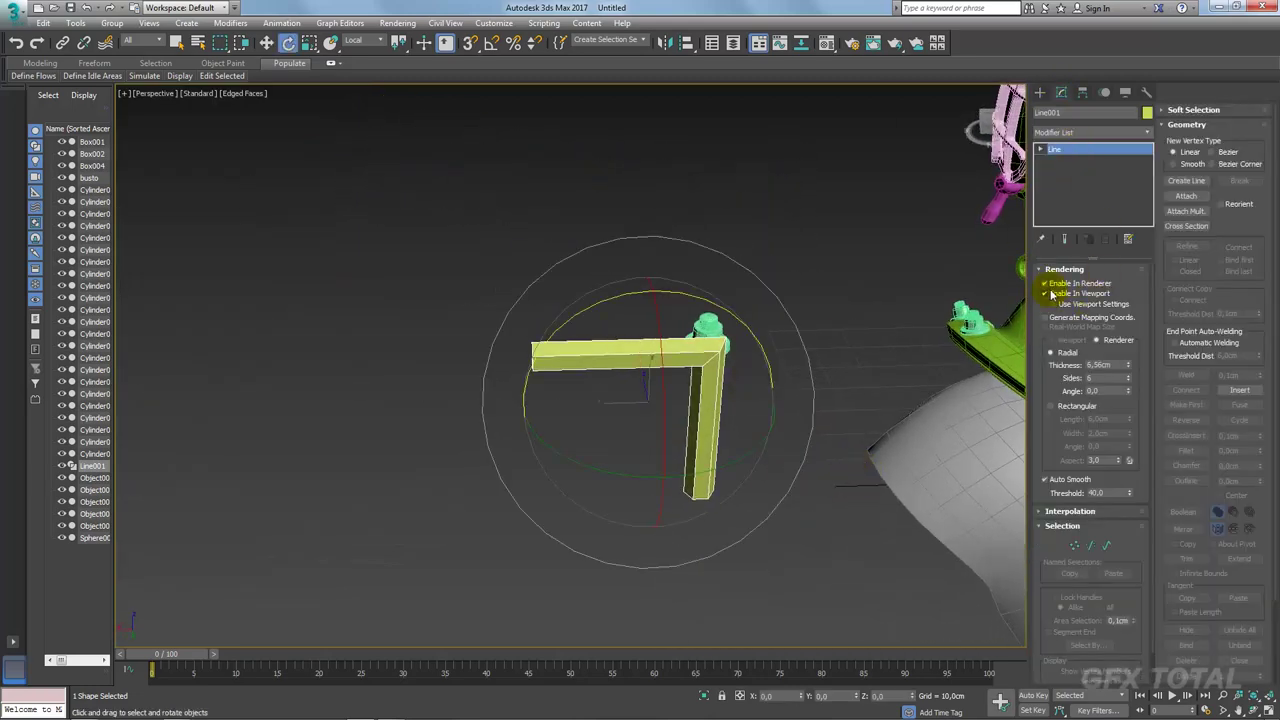
click(1041, 152)
key(1)
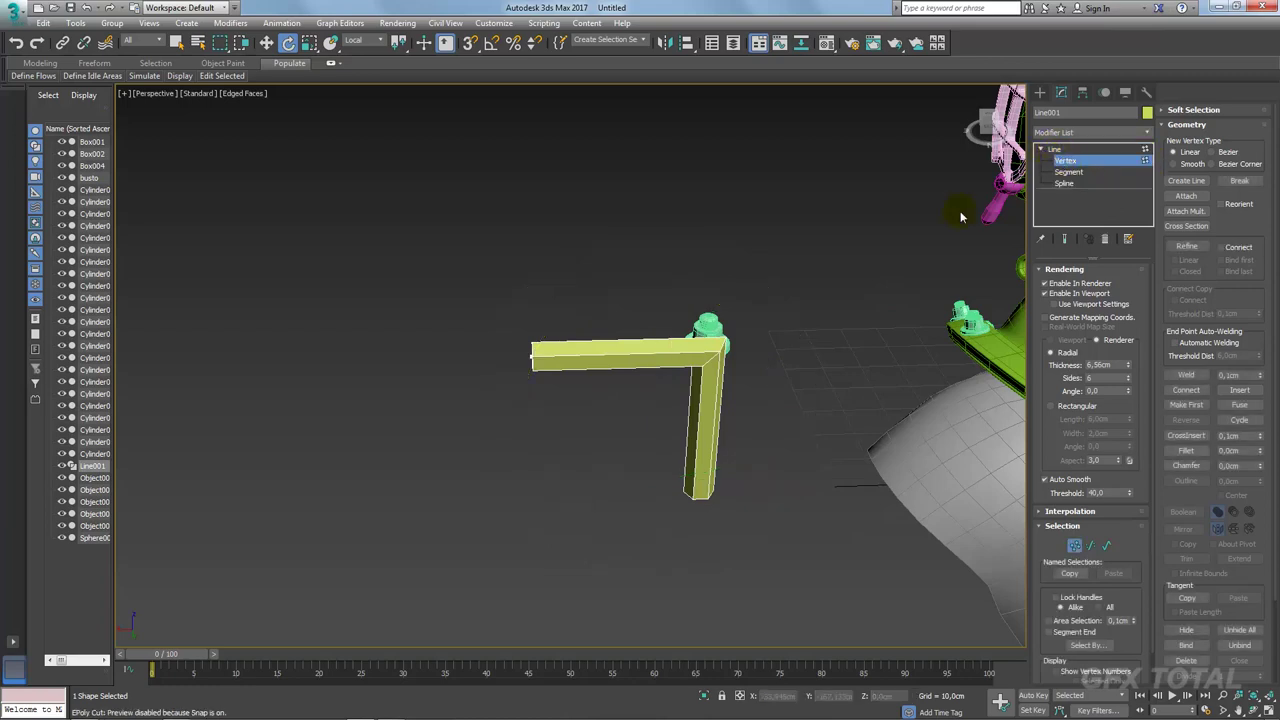
drag(682, 393, 684, 394)
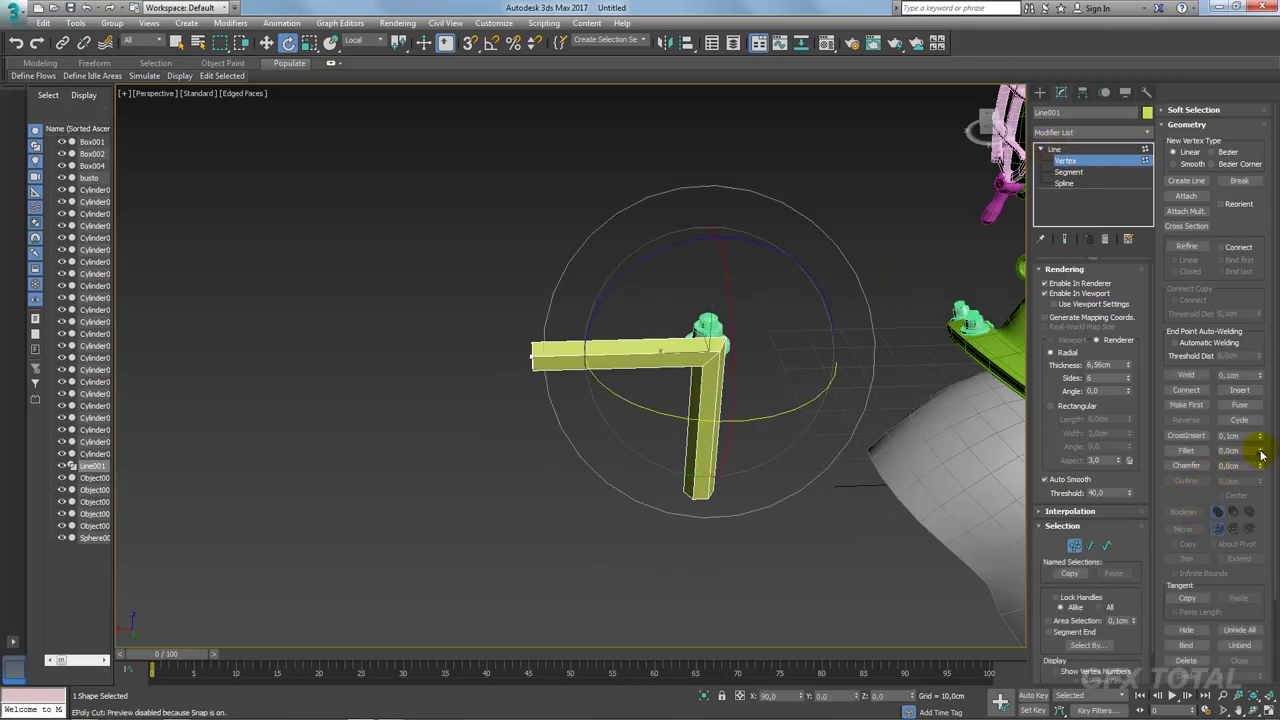
drag(1260, 452, 1259, 444)
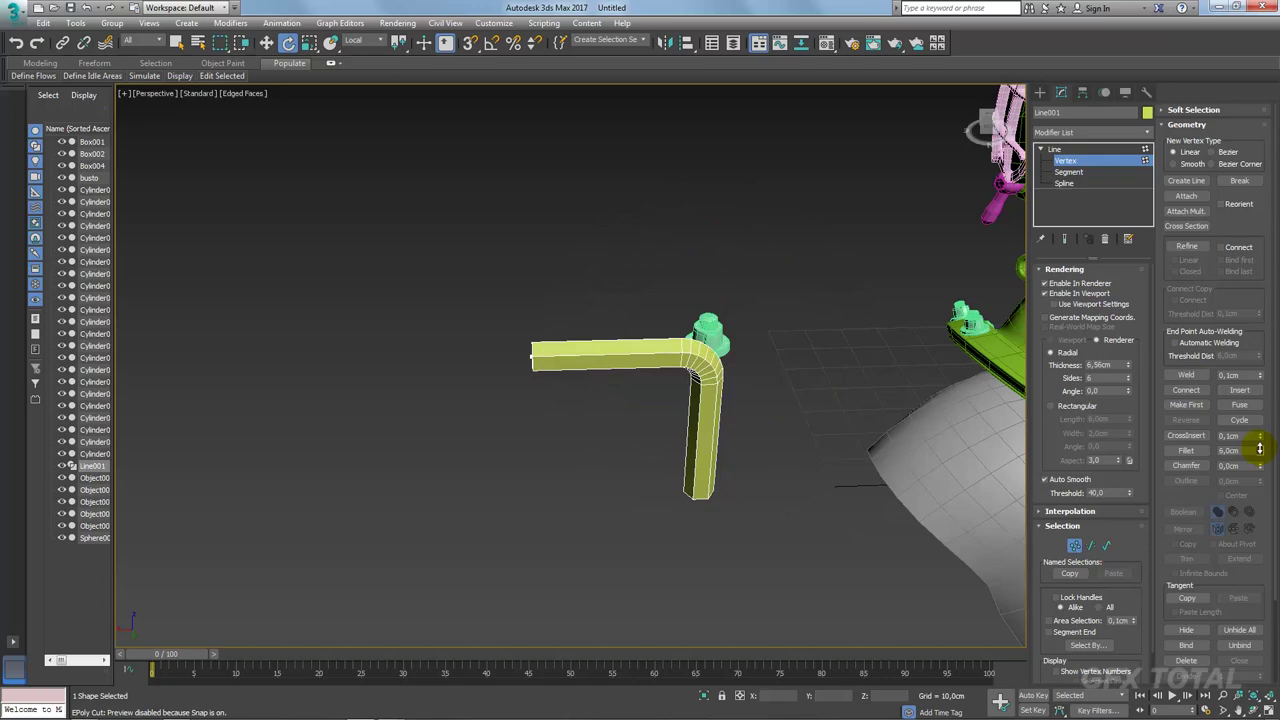
click(1066, 152)
Step: Move the bent pipe over onto the small tube
alt+middle_drag(700, 350, 537, 445)
key(w)
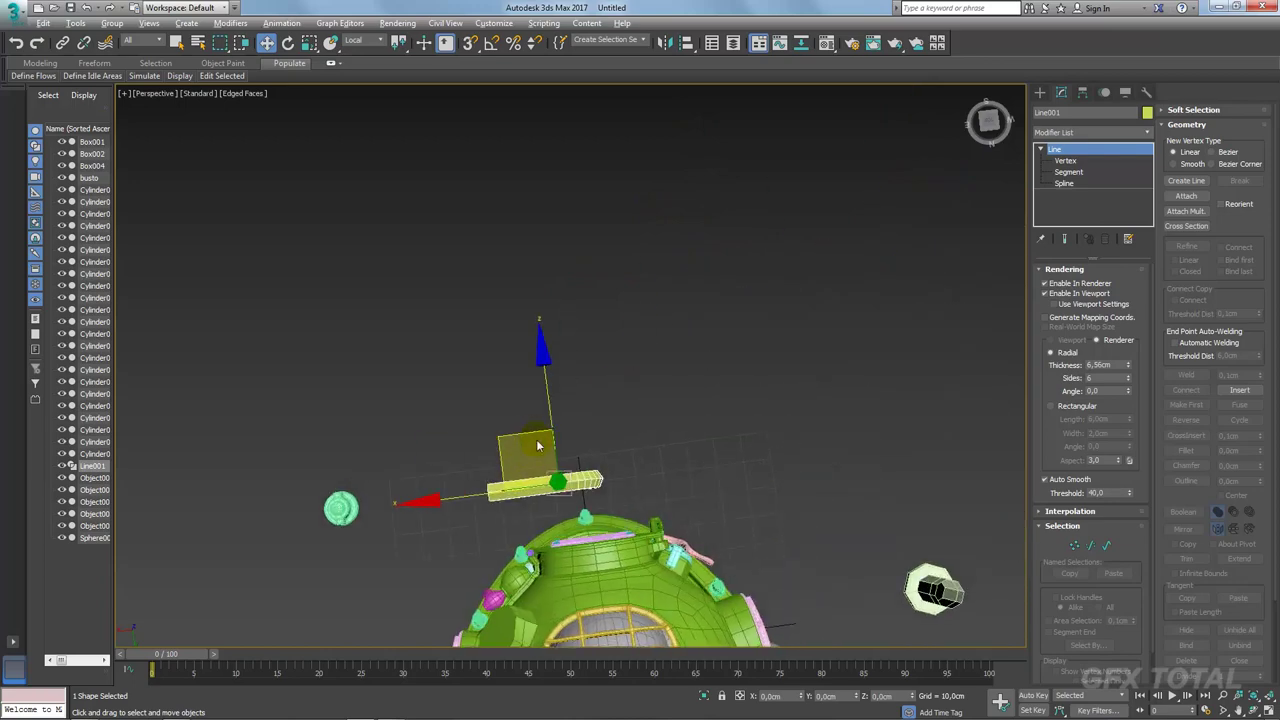
drag(537, 445, 921, 580)
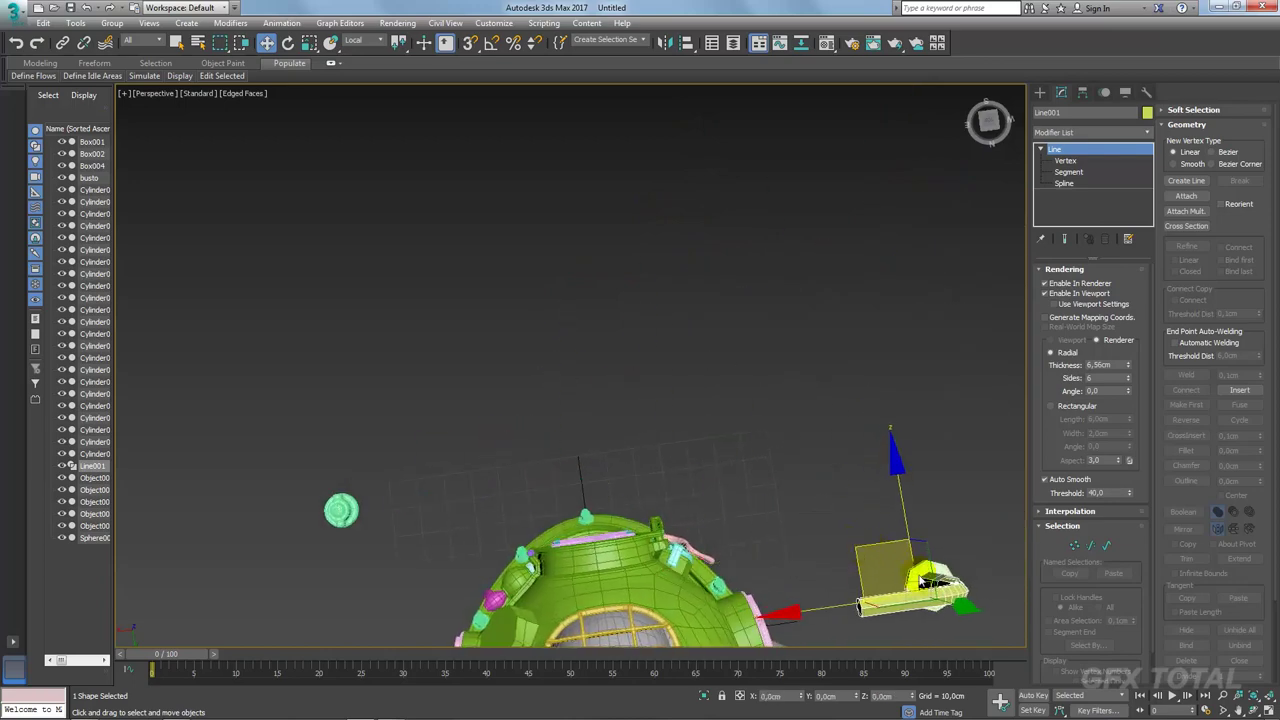
key(z)
mouse_move(863, 586)
alt+middle_down()
mouse_move(749, 537)
mouse_move(809, 506)
alt+middle_up()
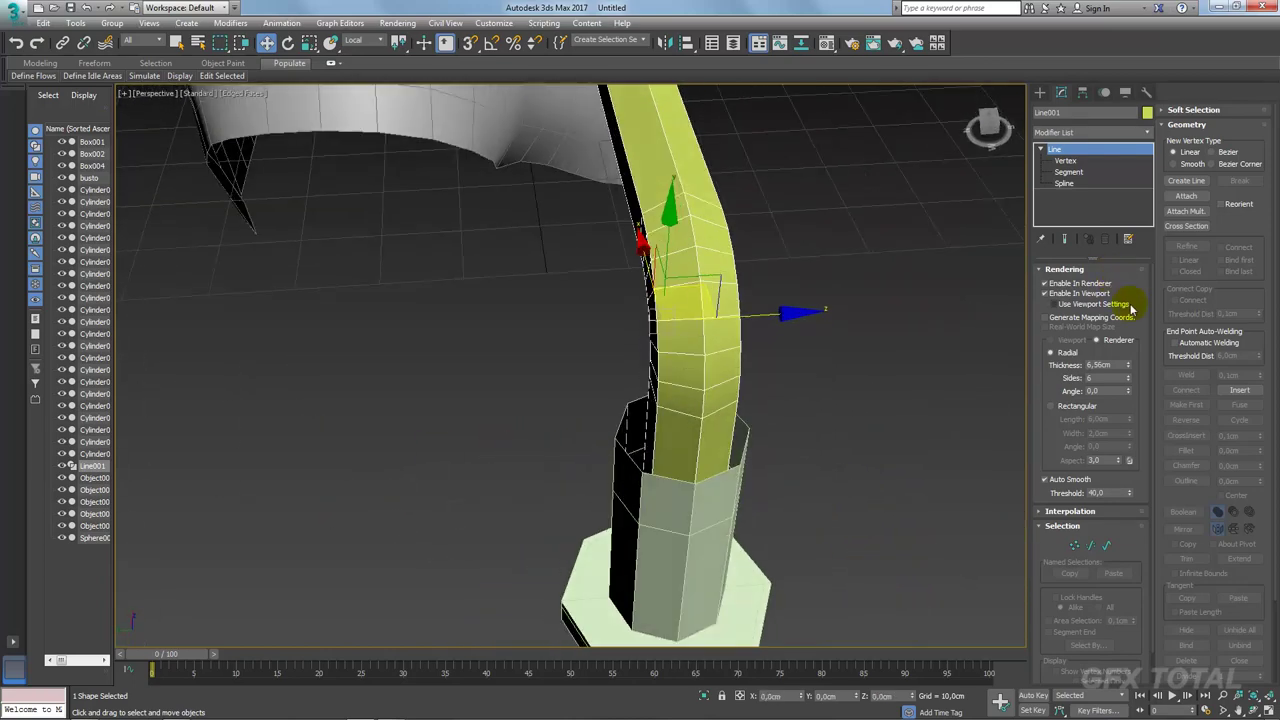
Step: Give the pipe 8 sides and a thickness of about 10 cm
mouse_move(1128, 364)
mouse_down()
mouse_move(1123, 320)
mouse_move(1123, 337)
mouse_move(1138, 333)
mouse_up()
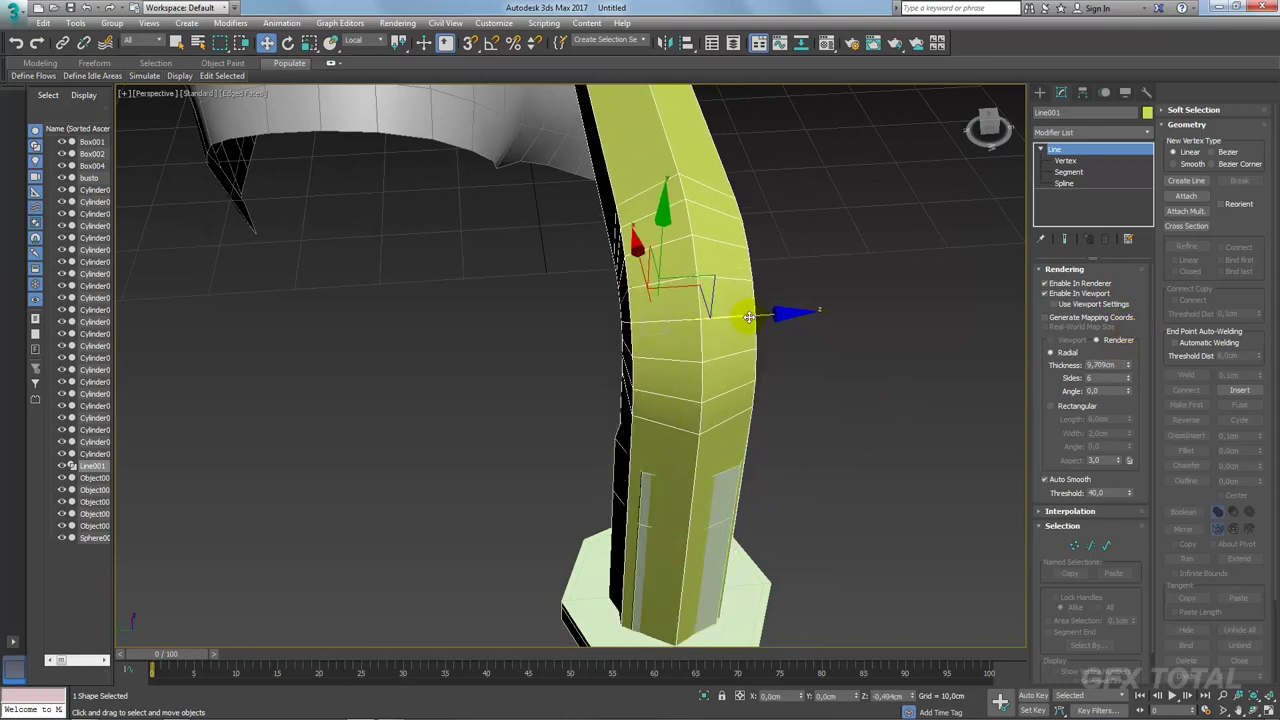
alt+middle_drag(676, 405, 720, 380)
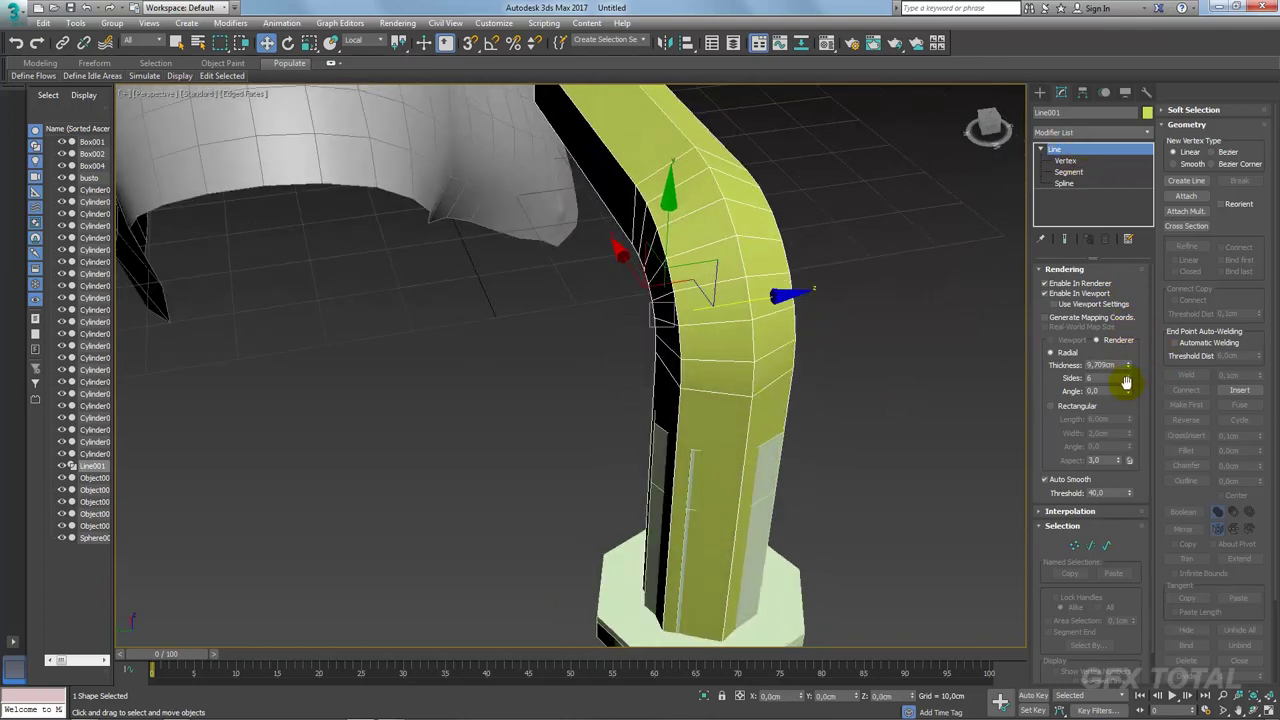
text(8)
key(Return)
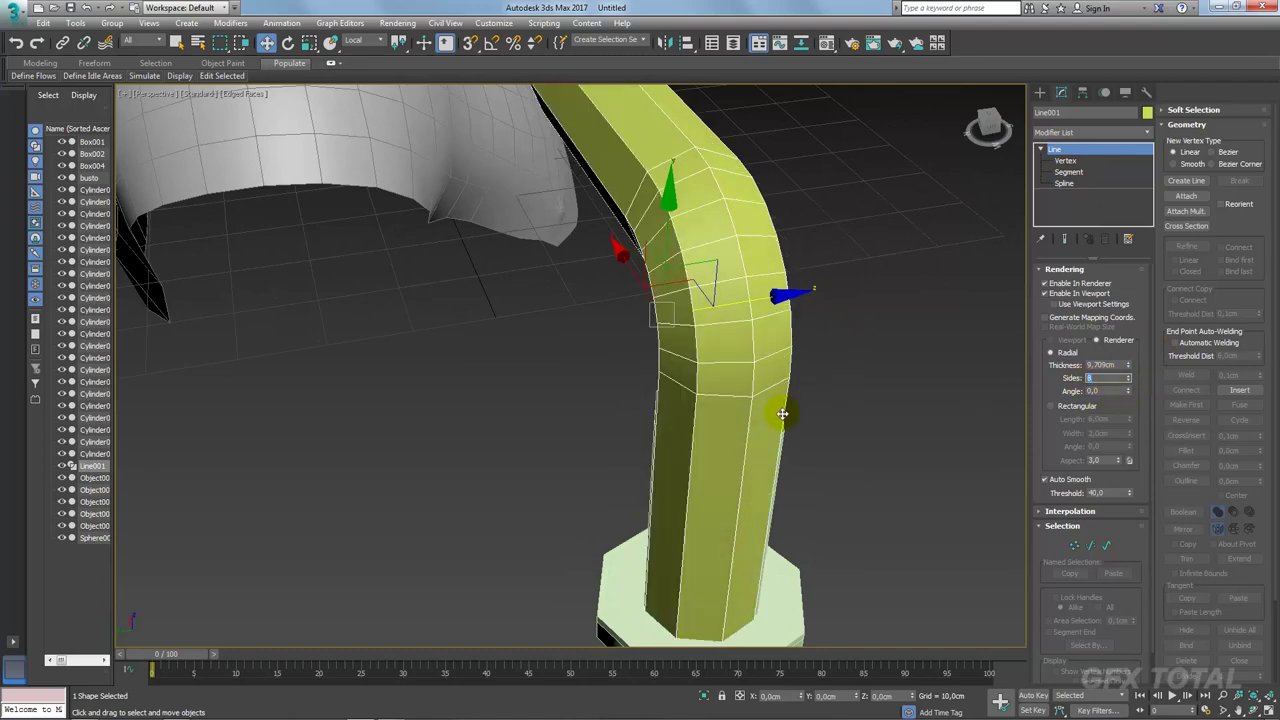
mouse_move(768, 300)
alt+middle_down()
mouse_move(720, 343)
mouse_move(768, 316)
alt+middle_up()
alt+middle_drag(608, 289, 600, 280)
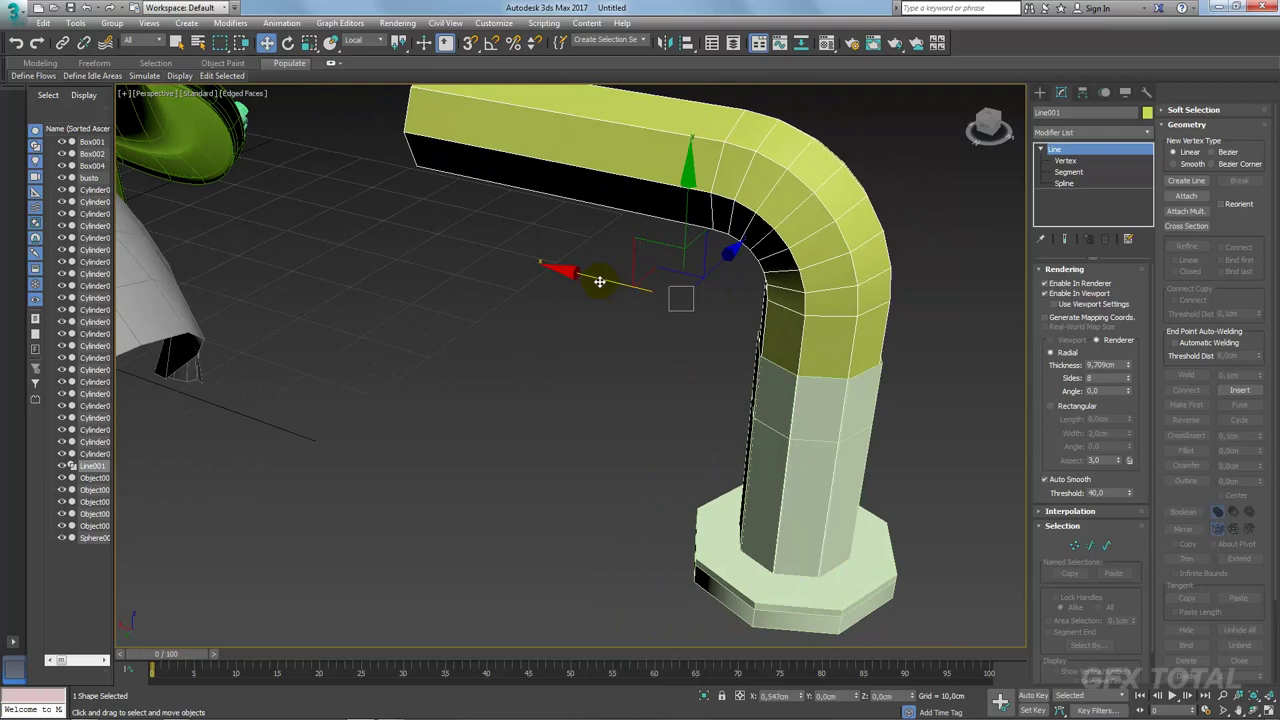
drag(1129, 368, 1129, 362)
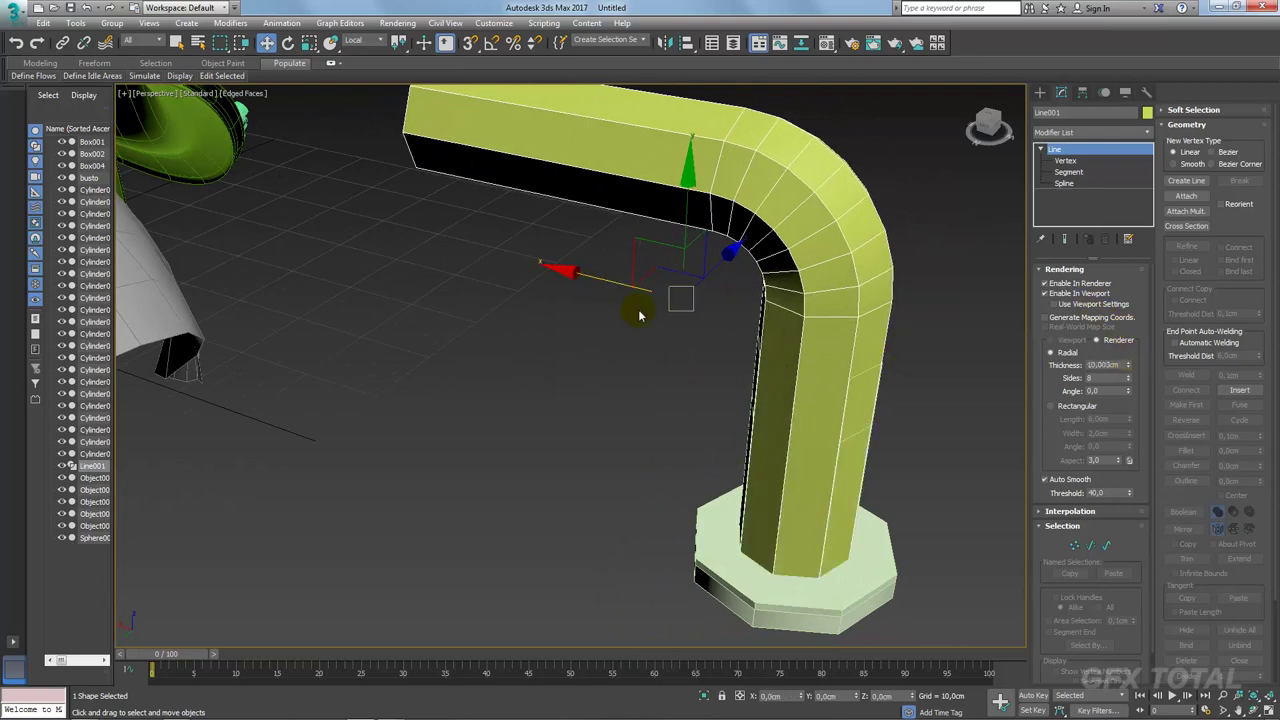
alt+middle_drag(754, 337, 856, 325)
Step: Convert the pipe to Editable Poly and delete its vertical straight section
right_click(855, 323)
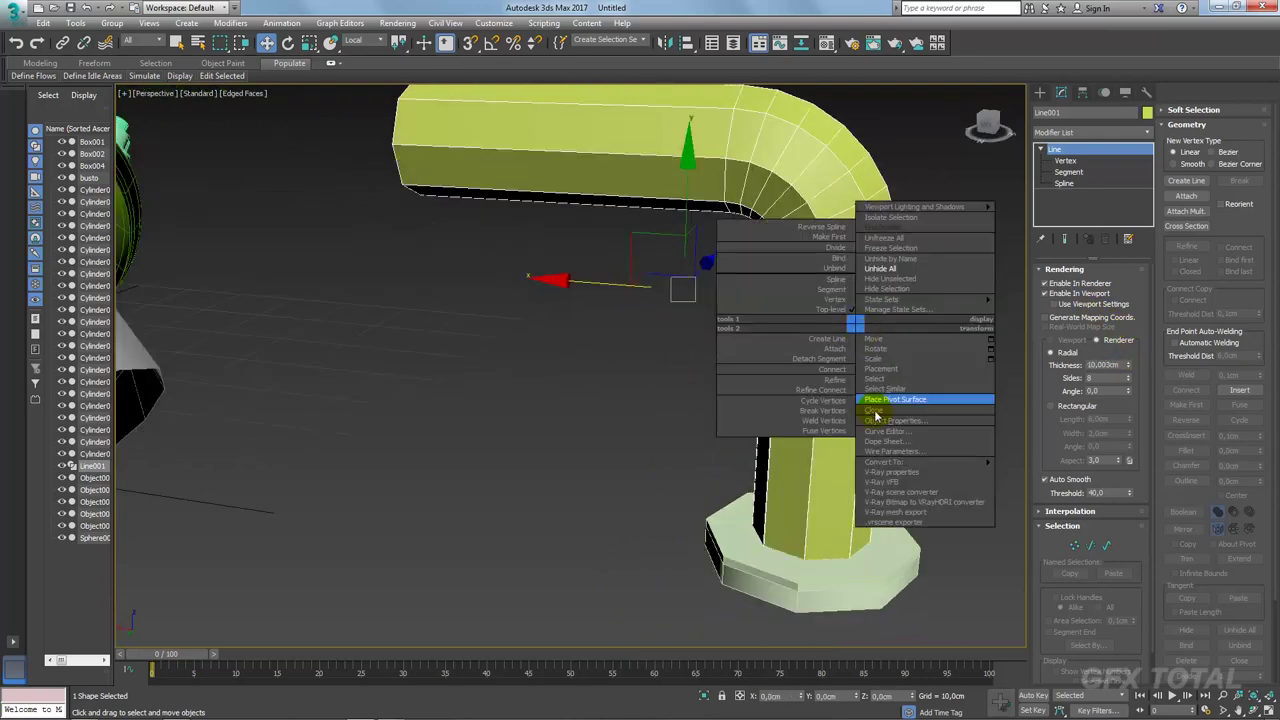
click(1010, 481)
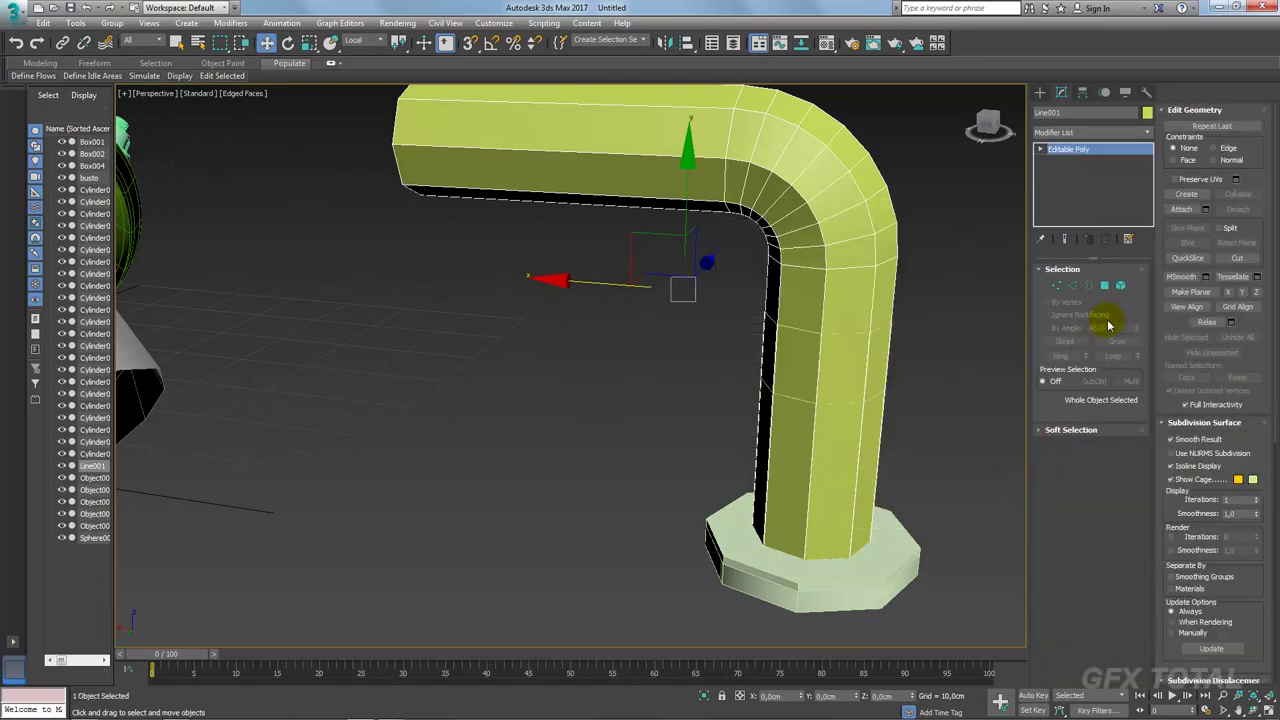
click(1104, 287)
key(Delete)
alt+middle_drag(815, 321, 506, 237)
Step: Delete the horizontal straight section, leaving the elbow, then select the column cylinder
click(479, 197)
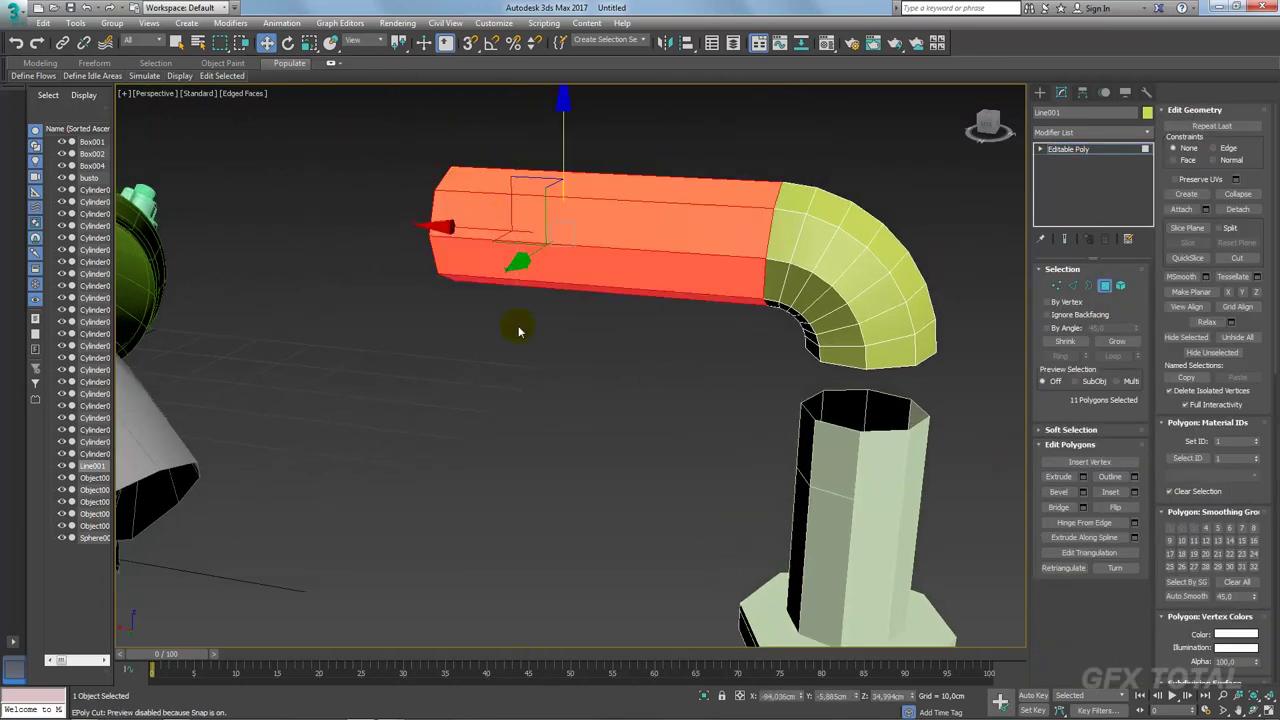
key(Delete)
alt+middle_drag(613, 355, 1048, 300)
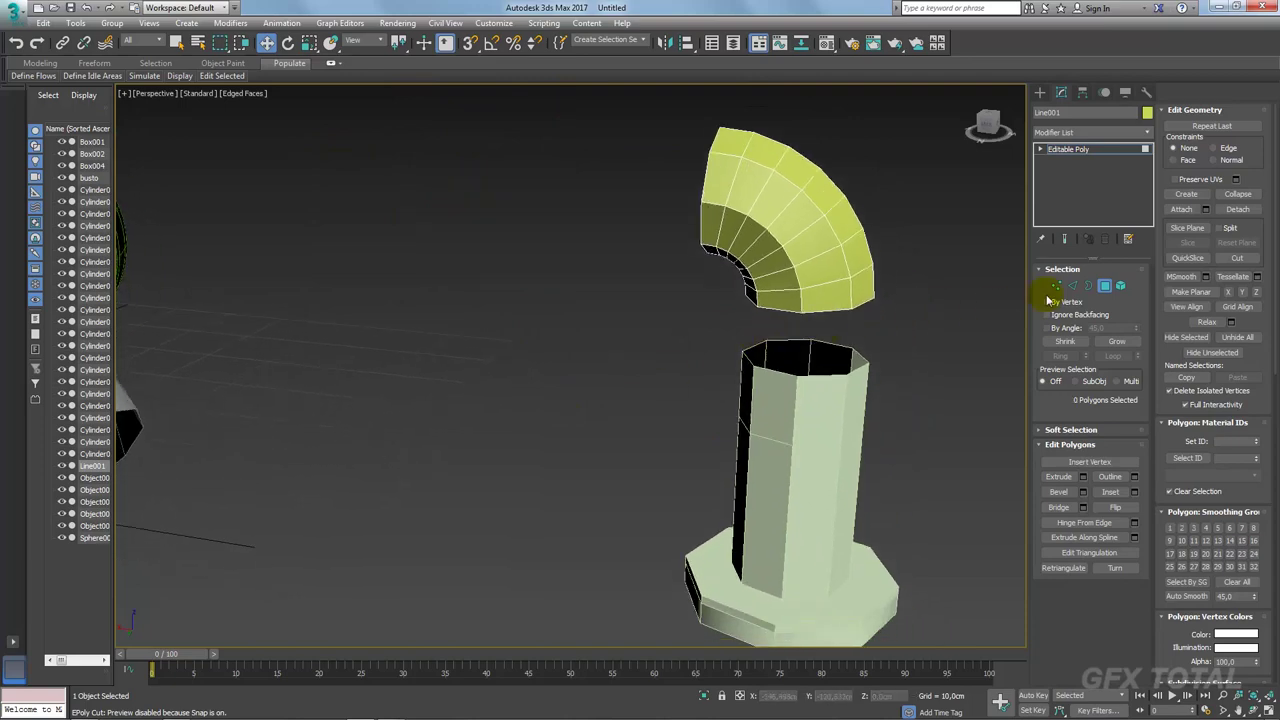
click(1088, 148)
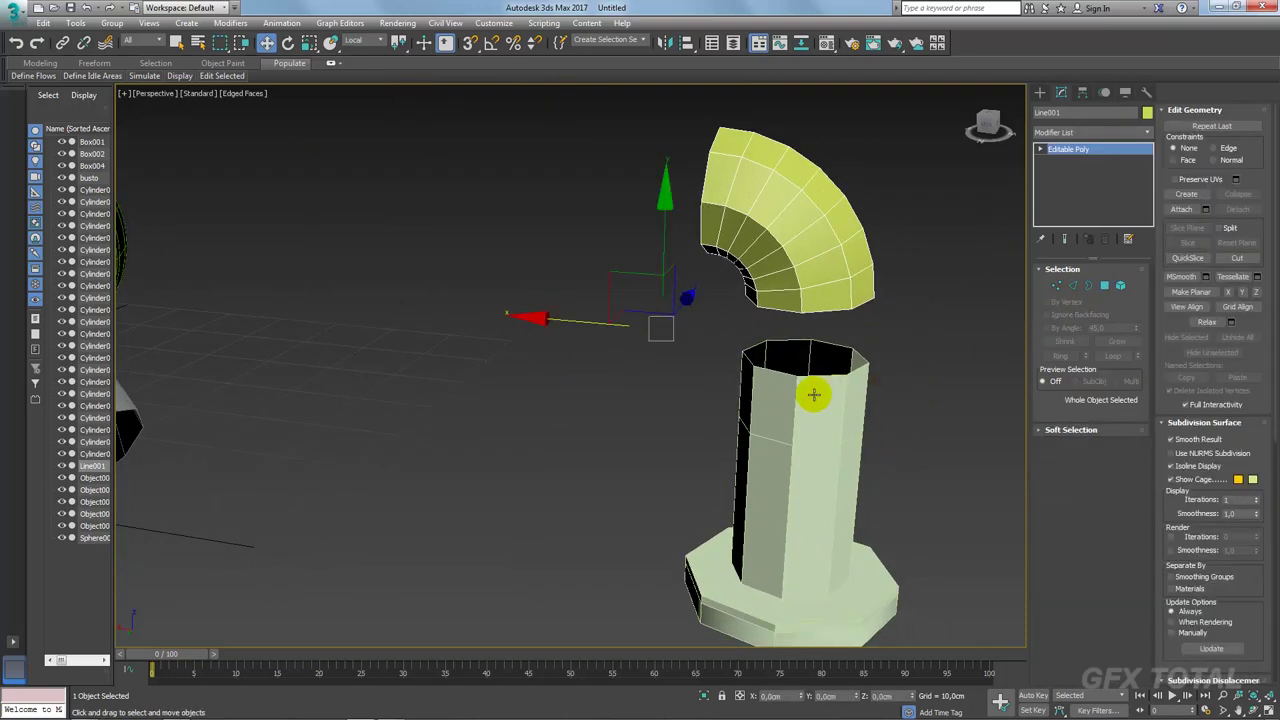
click(814, 391)
scroll(814, 393, down, 3)
scroll(812, 400, down, 3)
scroll(812, 400, down, 4)
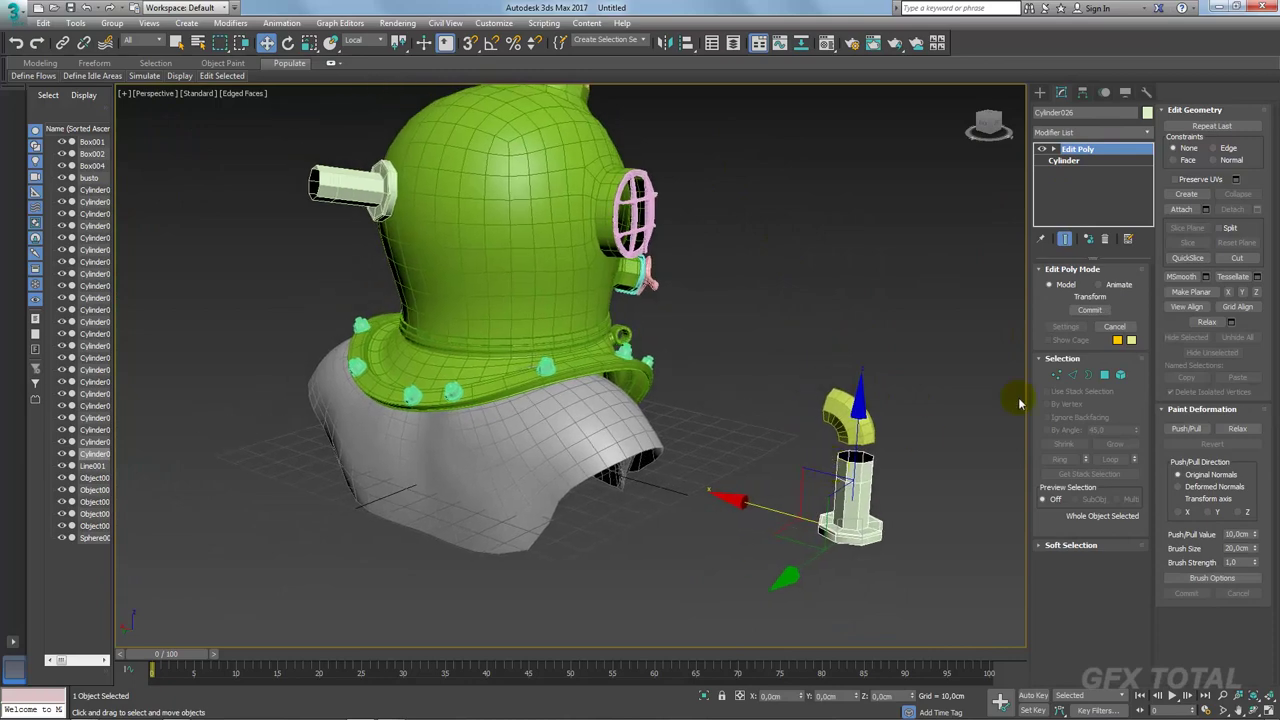
Step: Attach the elbow to the column, then undo the attach
click(1181, 209)
click(868, 414)
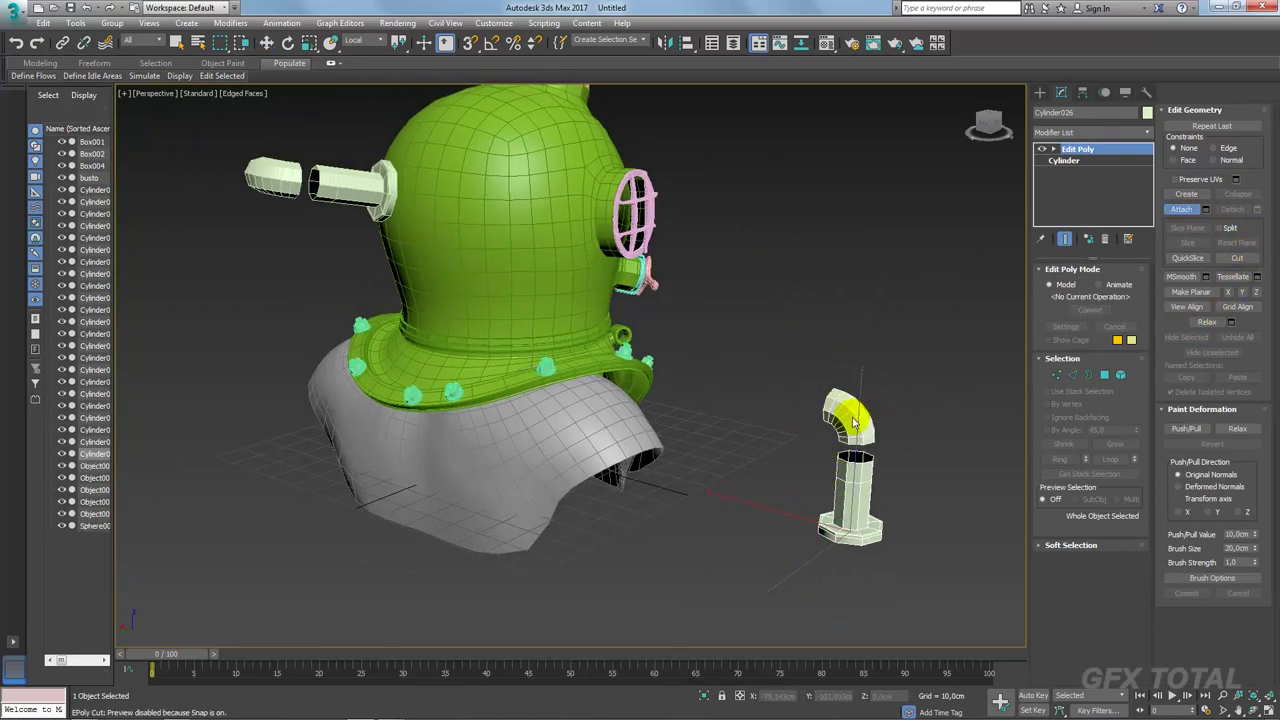
key(w)
alt+middle_drag(893, 410, 970, 403)
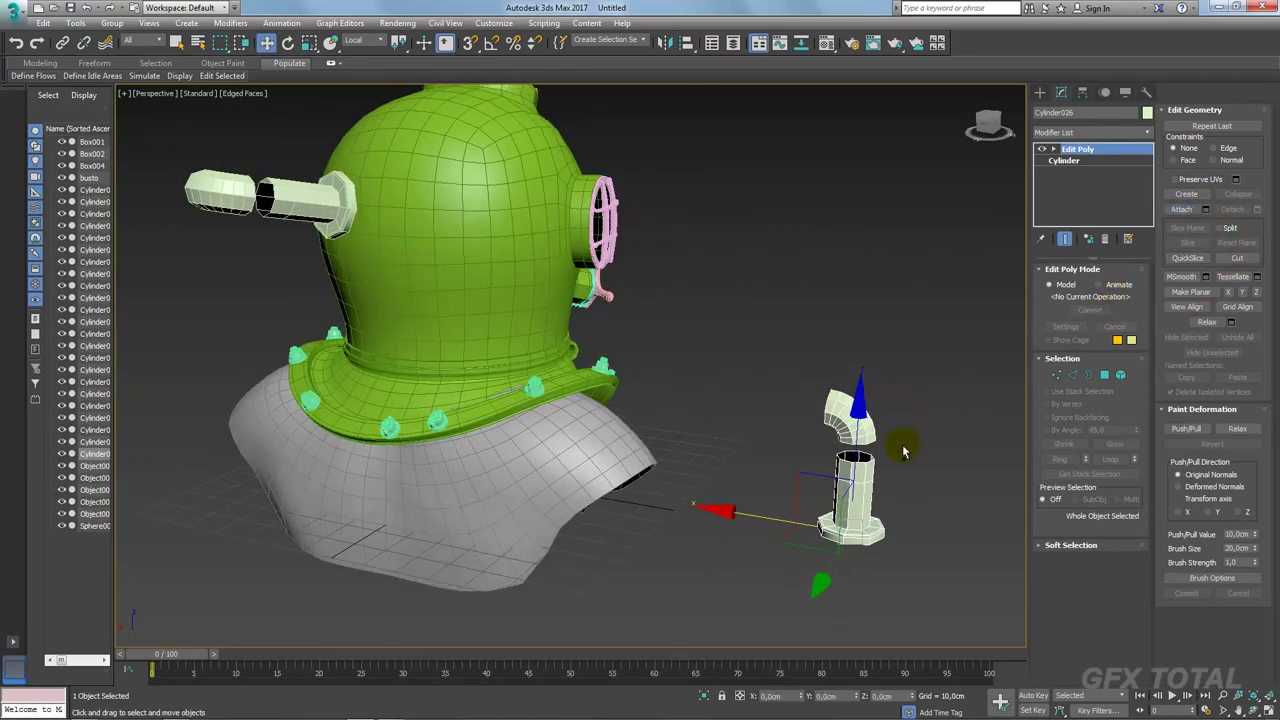
key(ctrl+z)
Step: Select the elbow, start and cancel an Attach, then reselect the column cylinder
key(1)
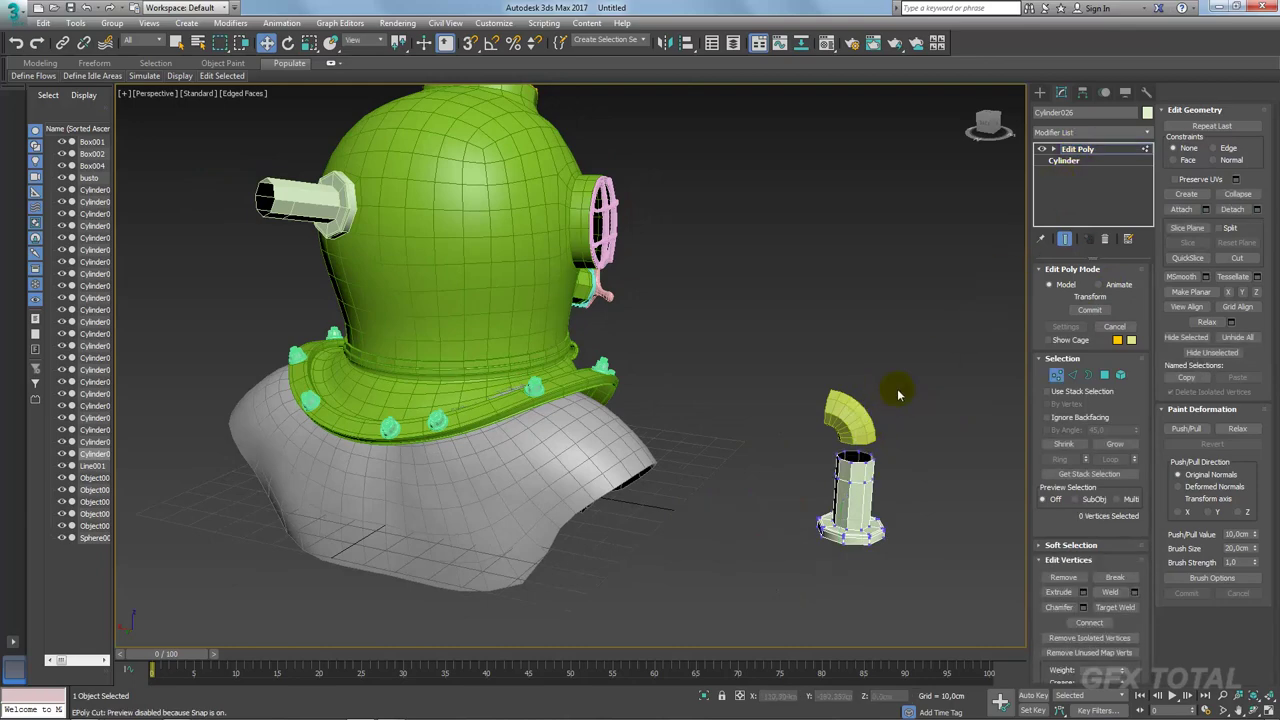
click(1098, 152)
click(833, 406)
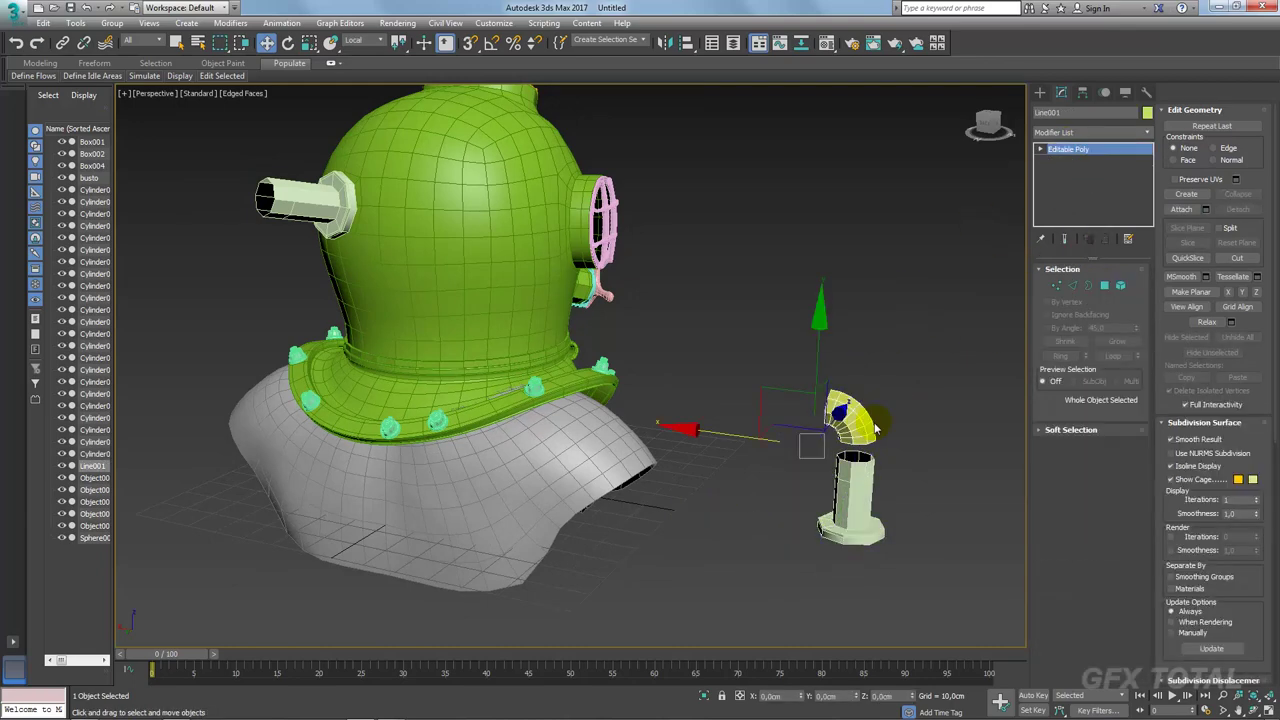
alt+middle_drag(877, 432, 399, 245)
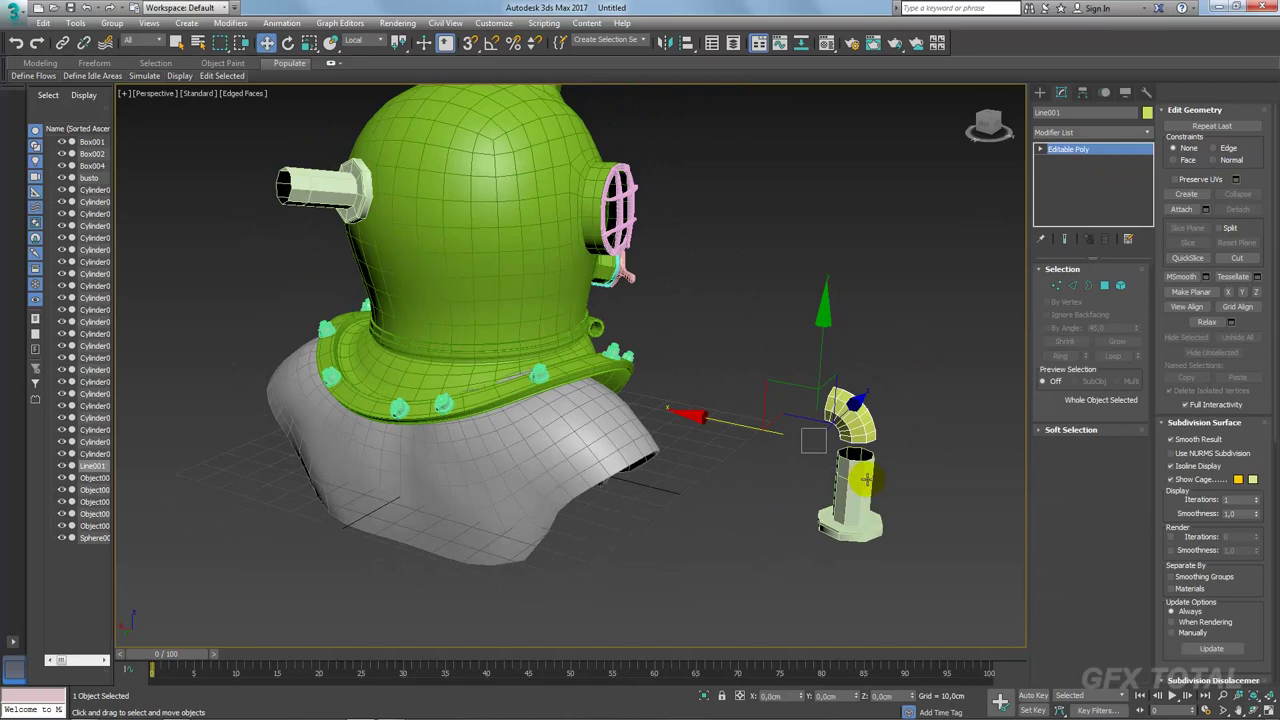
click(1185, 210)
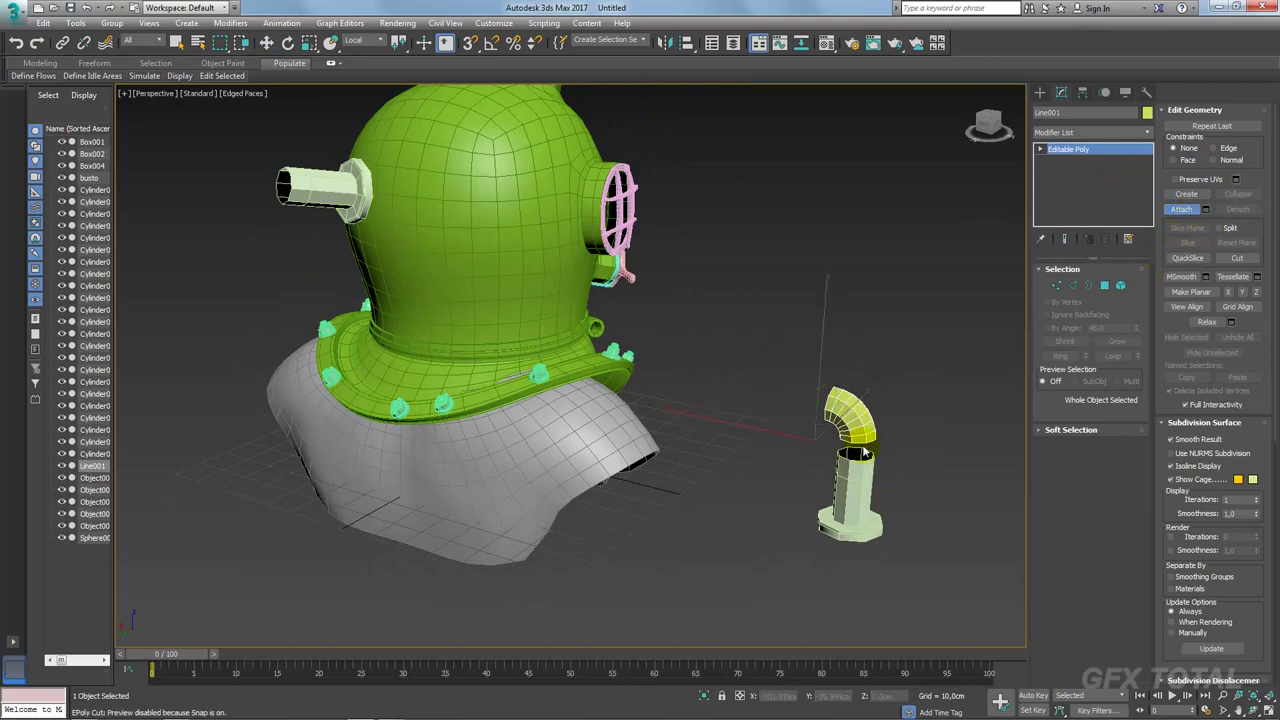
right_click(866, 455)
click(856, 482)
Step: Attach the elbow to the column so they form one object
click(1180, 210)
click(850, 410)
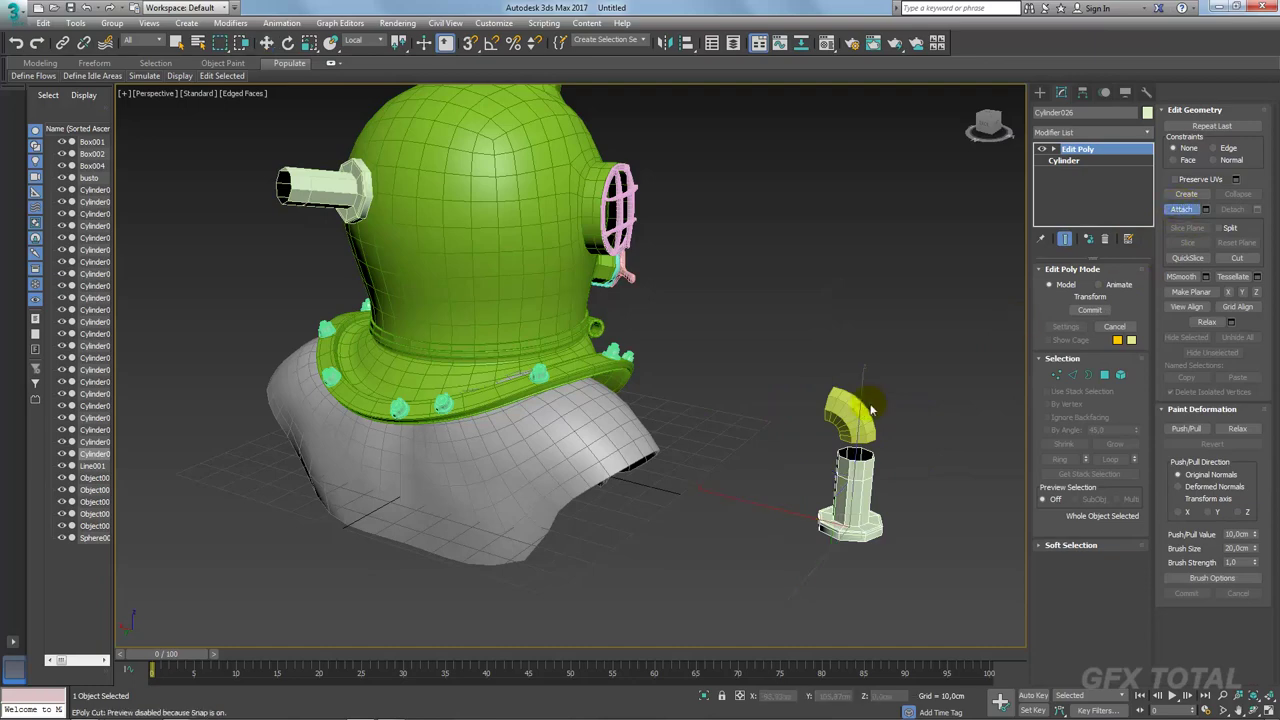
click(1094, 374)
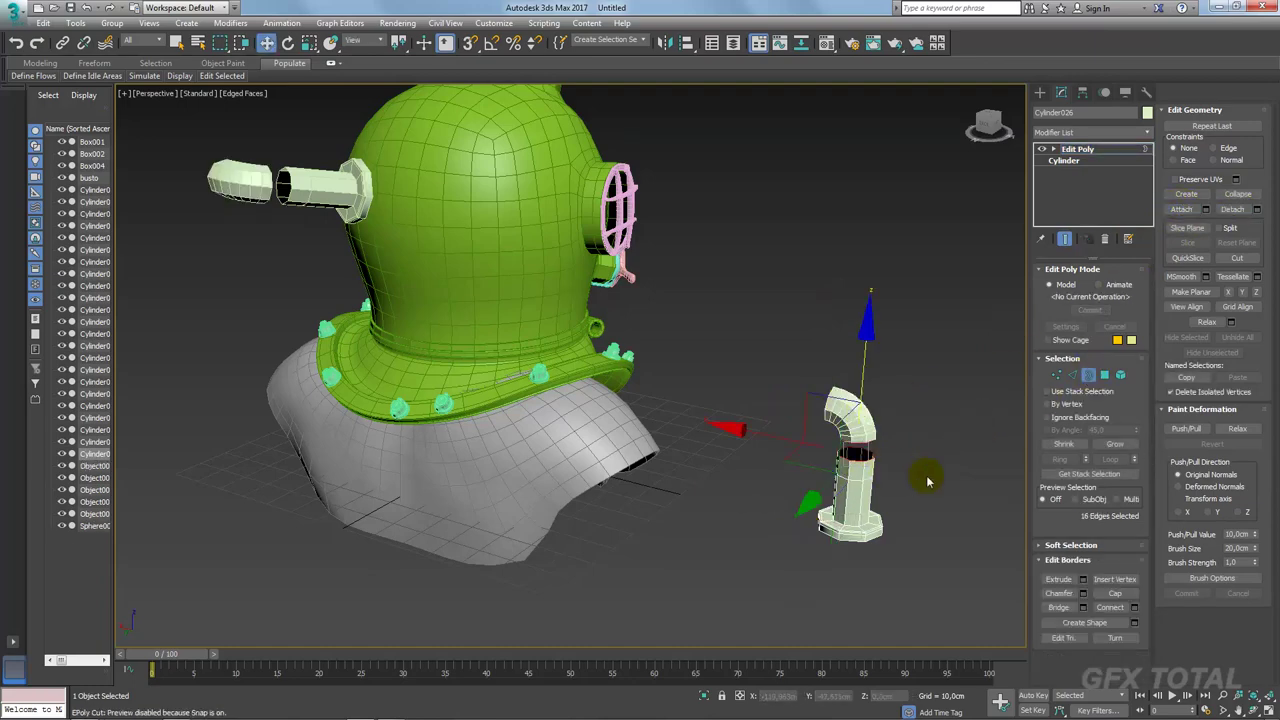
alt+middle_drag(1000, 520, 886, 380)
Step: Select the elbow's open end border and compare it against the reference photo
click(838, 398)
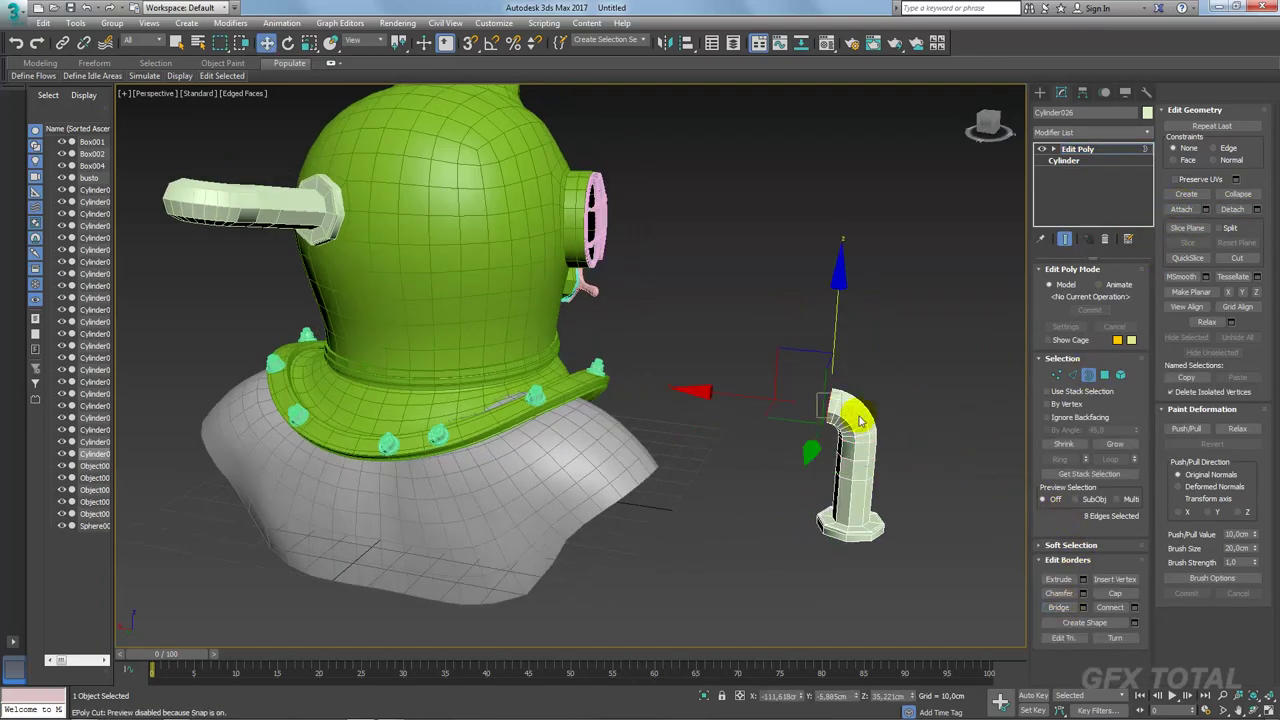
key(alt+Tab)
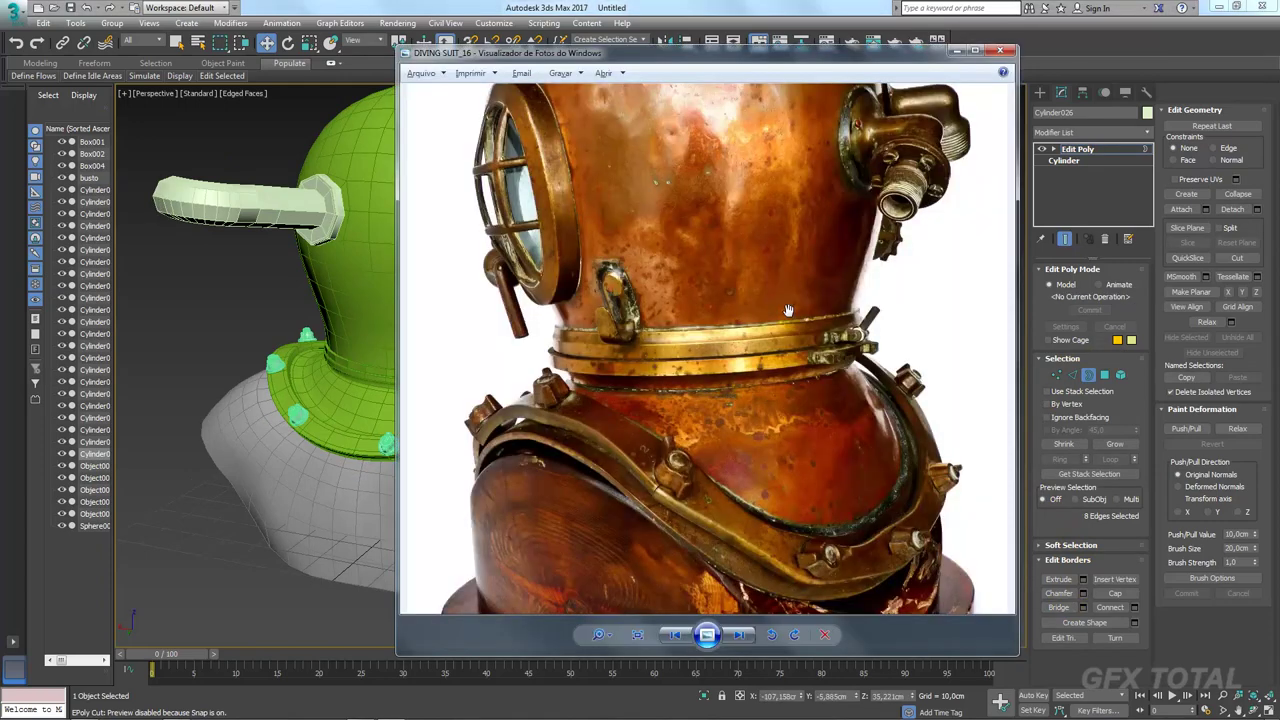
key(alt+Tab)
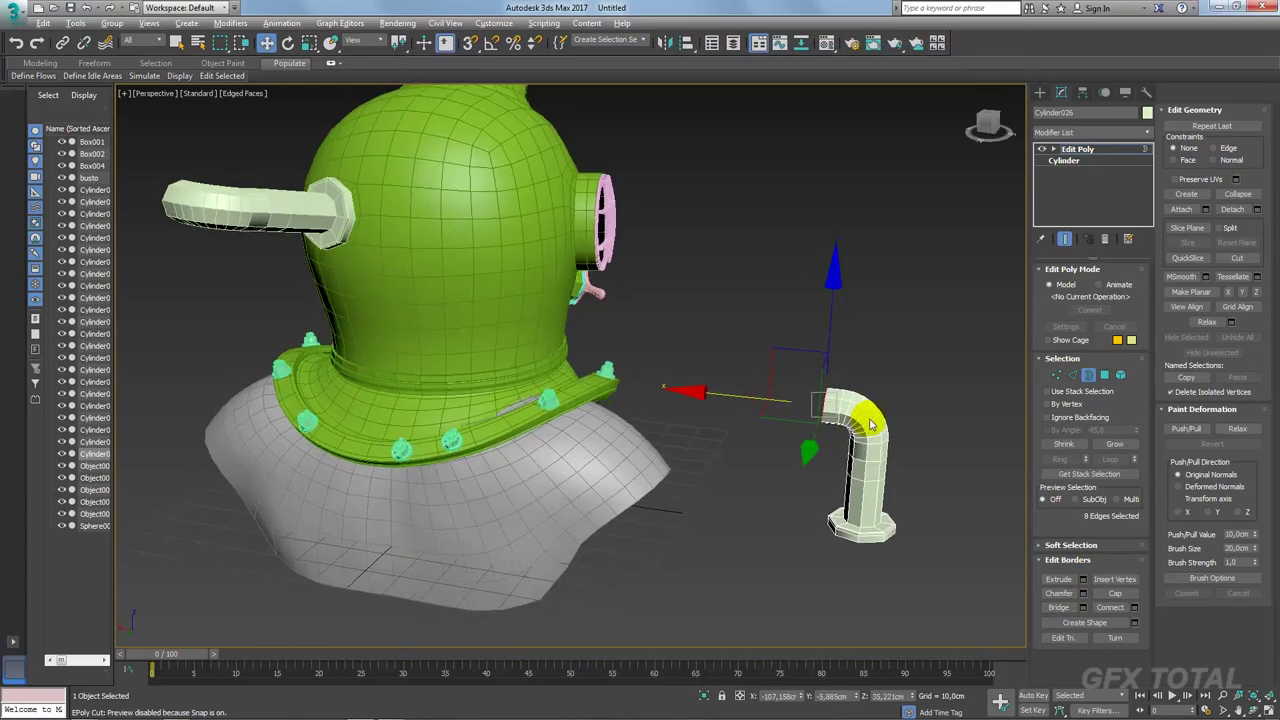
scroll(836, 413, up, 4)
alt+middle_drag(946, 395, 1248, 306)
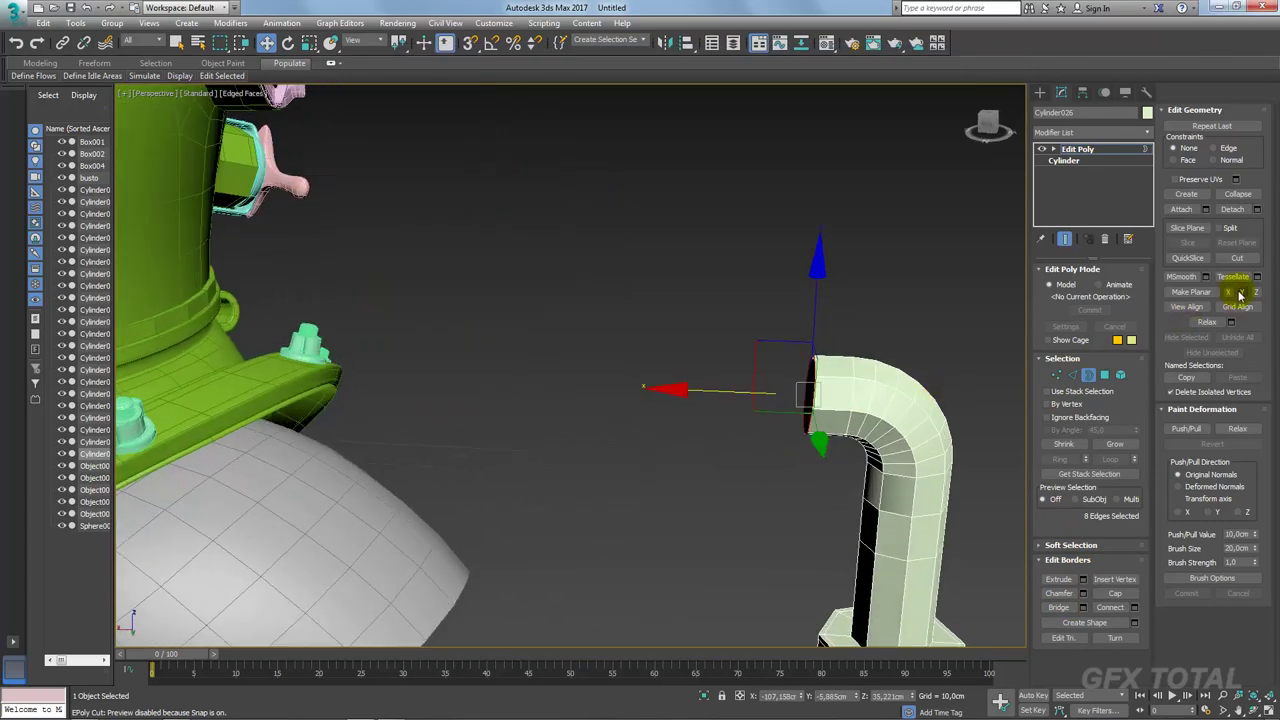
alt+middle_drag(905, 382, 899, 385)
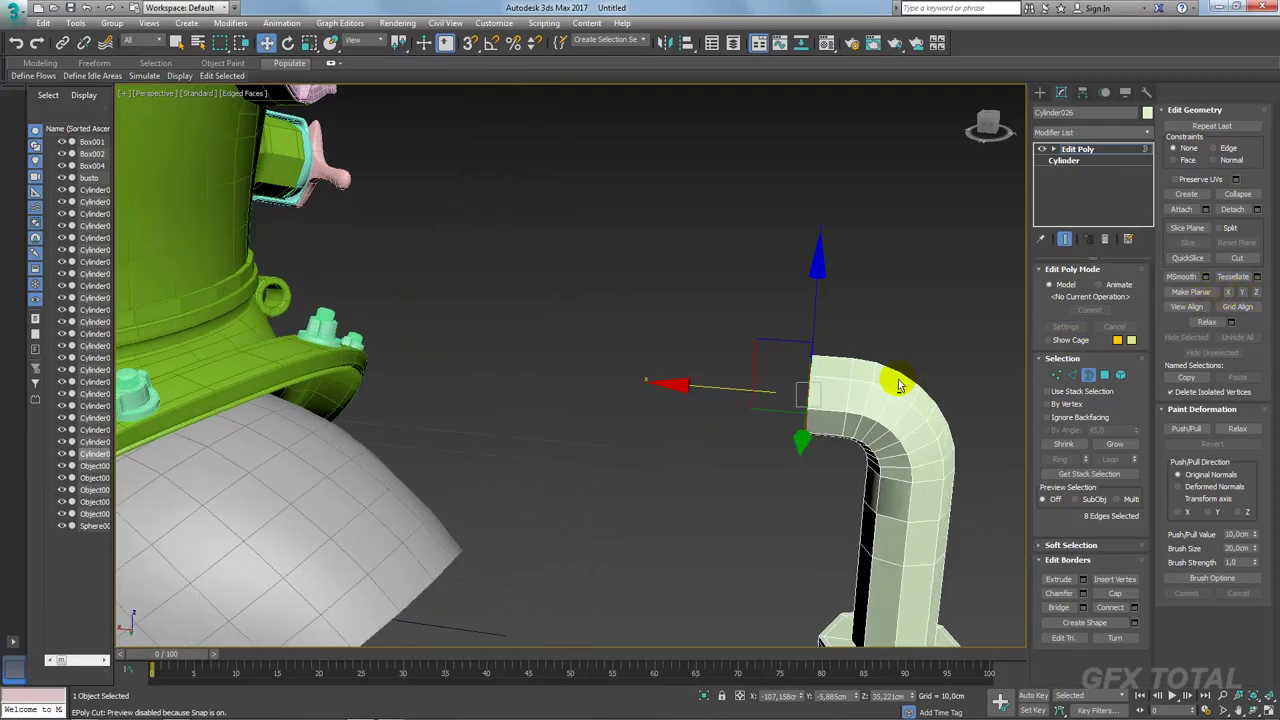
key(alt+Tab)
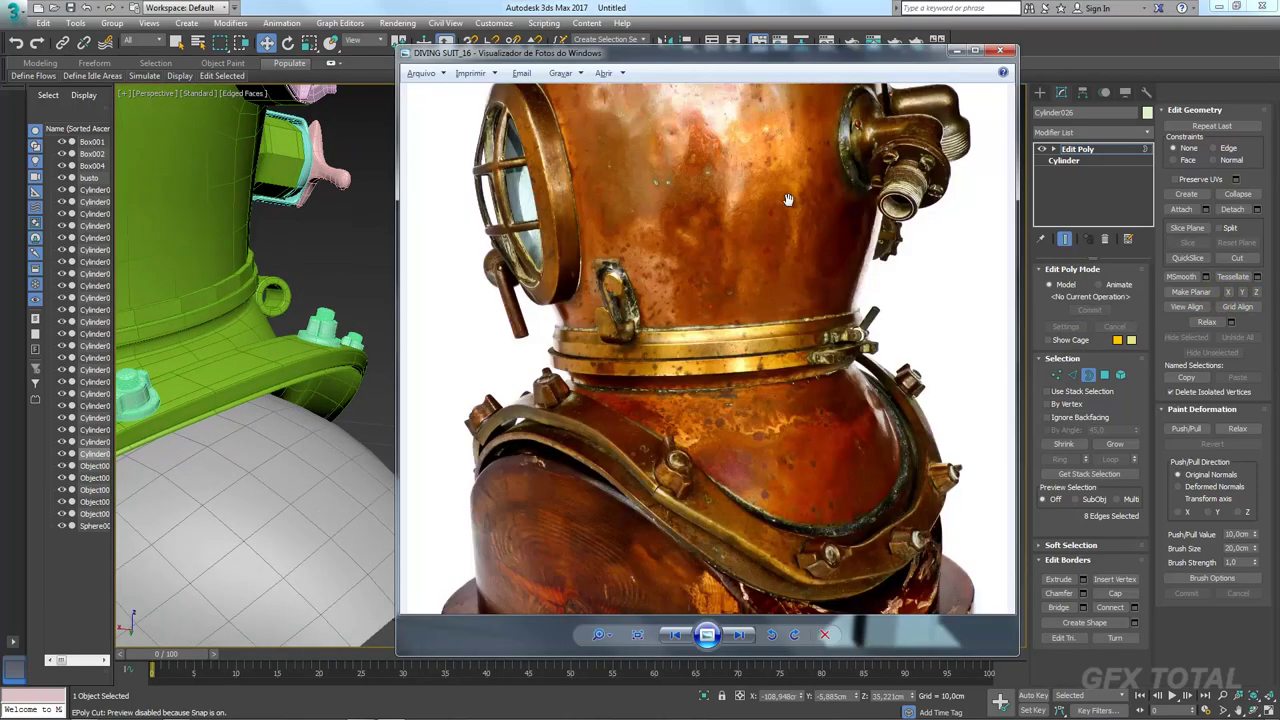
key(alt+Tab)
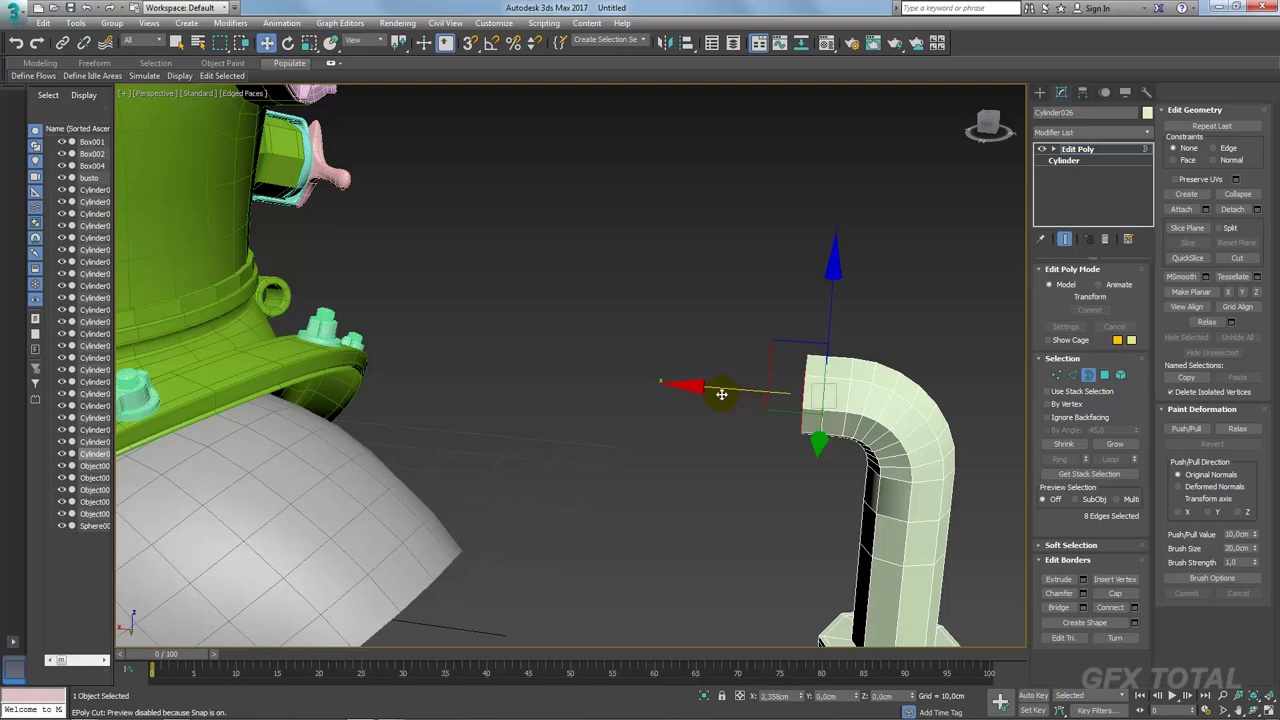
Step: Extrude the pipe's end polygons outward by about 5.6 cm to form the flange
ctrl+click(1104, 374)
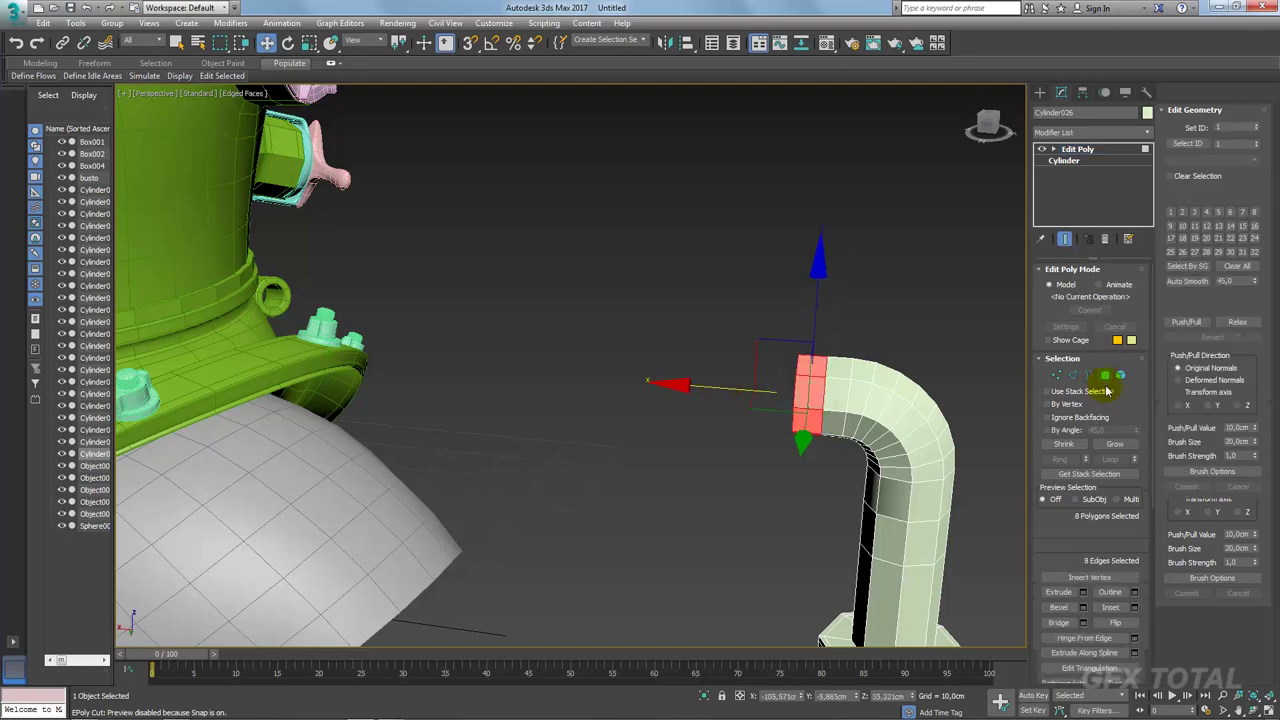
click(1084, 597)
drag(580, 390, 582, 356)
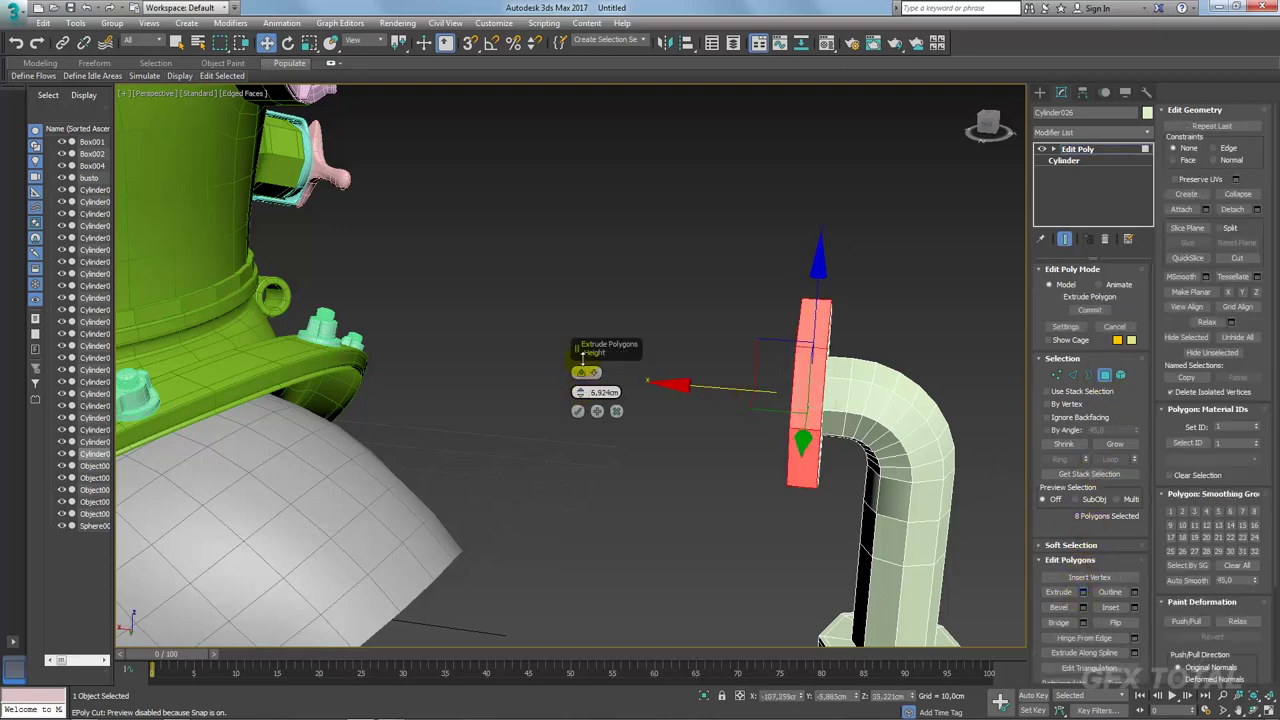
mouse_move(582, 356)
alt+middle_down()
mouse_move(663, 417)
mouse_move(580, 367)
alt+middle_up()
drag(579, 392, 578, 399)
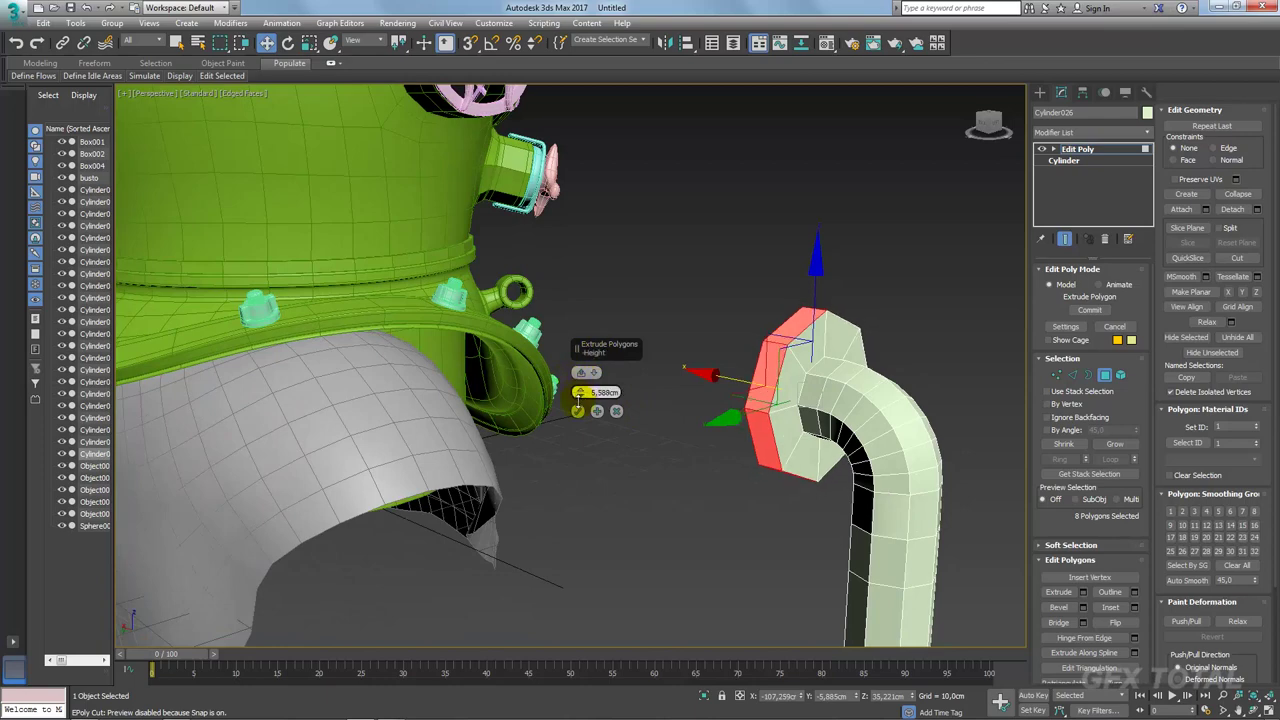
click(577, 412)
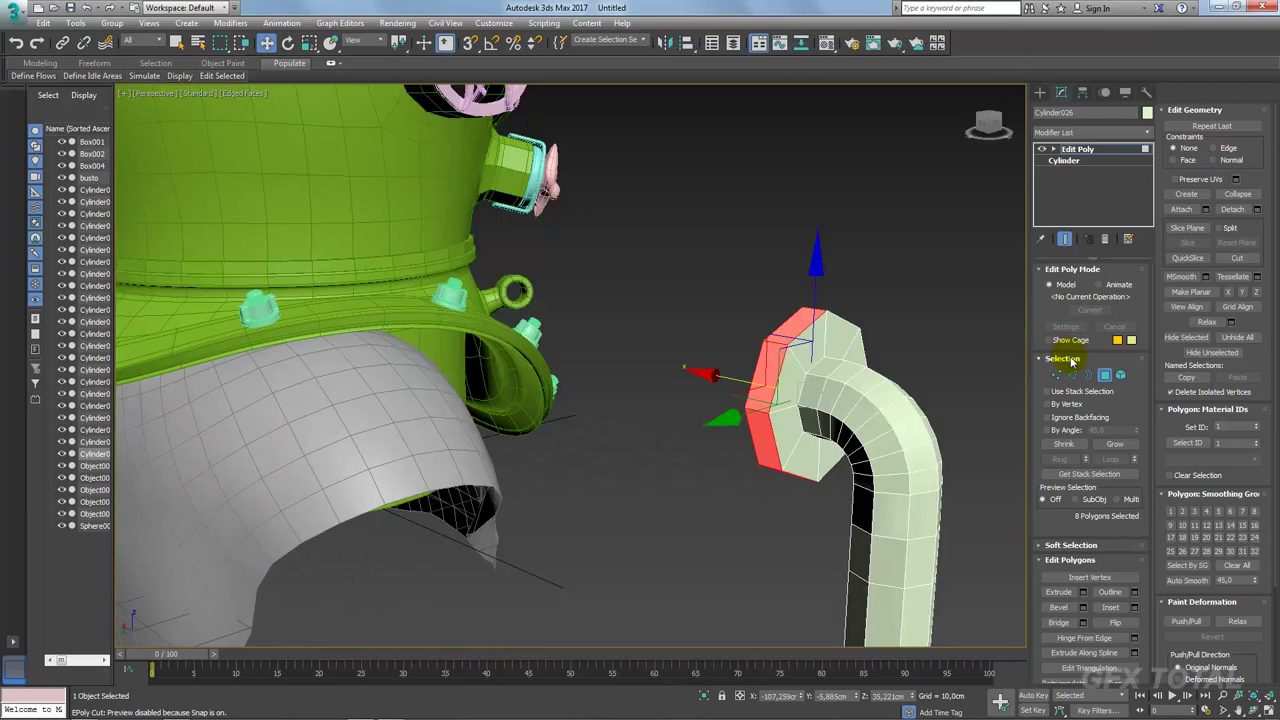
Step: Select the edge ring around the flange's side and chamfer it to 0.243 cm
click(1072, 374)
alt+middle_drag(968, 374, 857, 371)
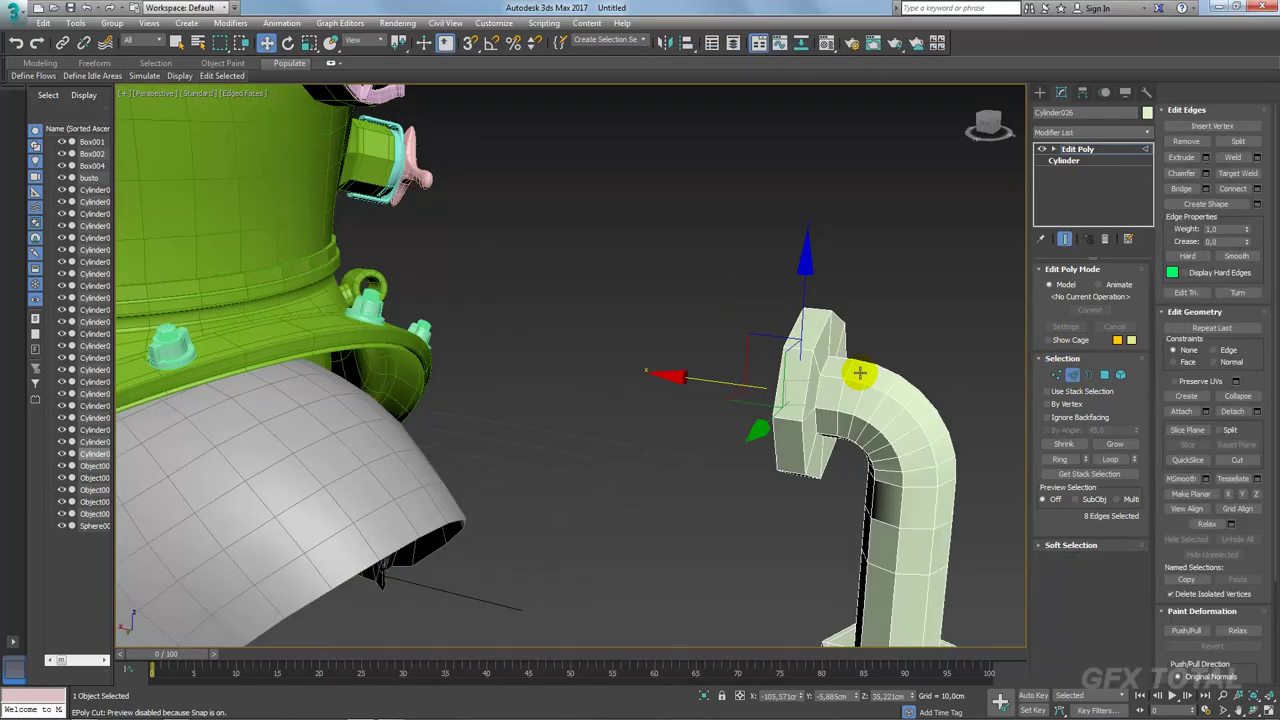
click(808, 337)
click(1063, 461)
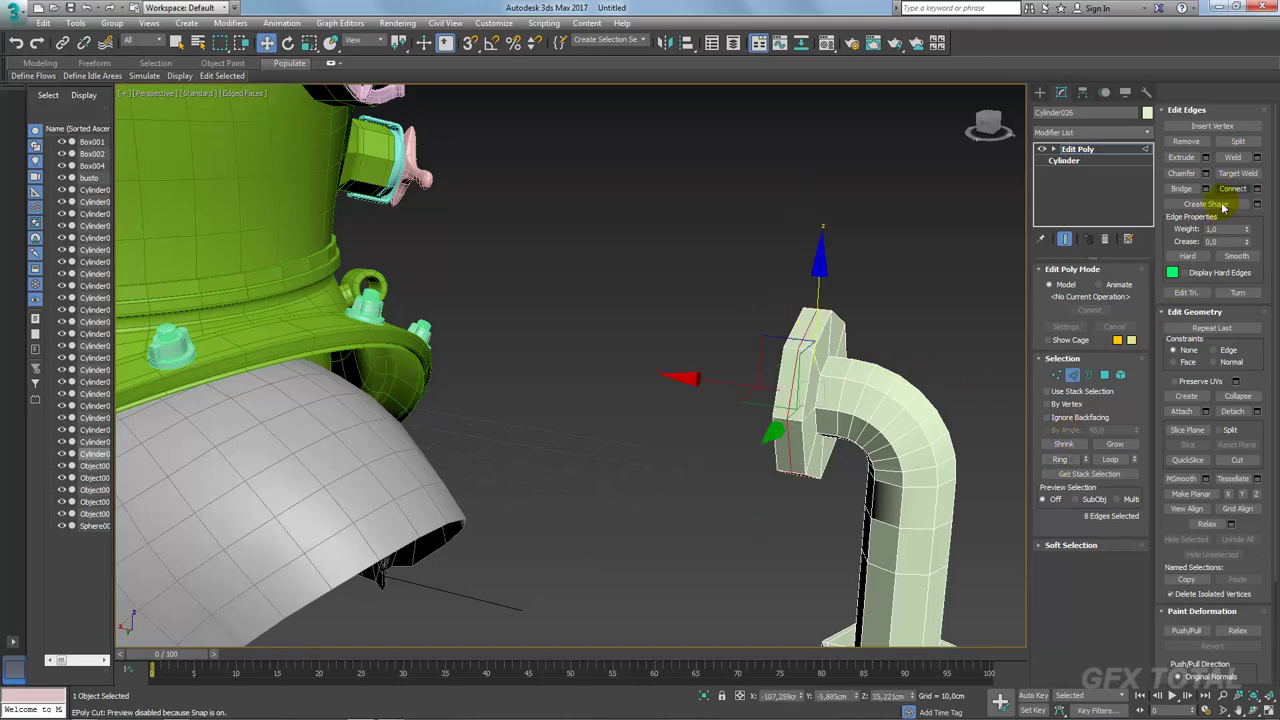
key(alt+q)
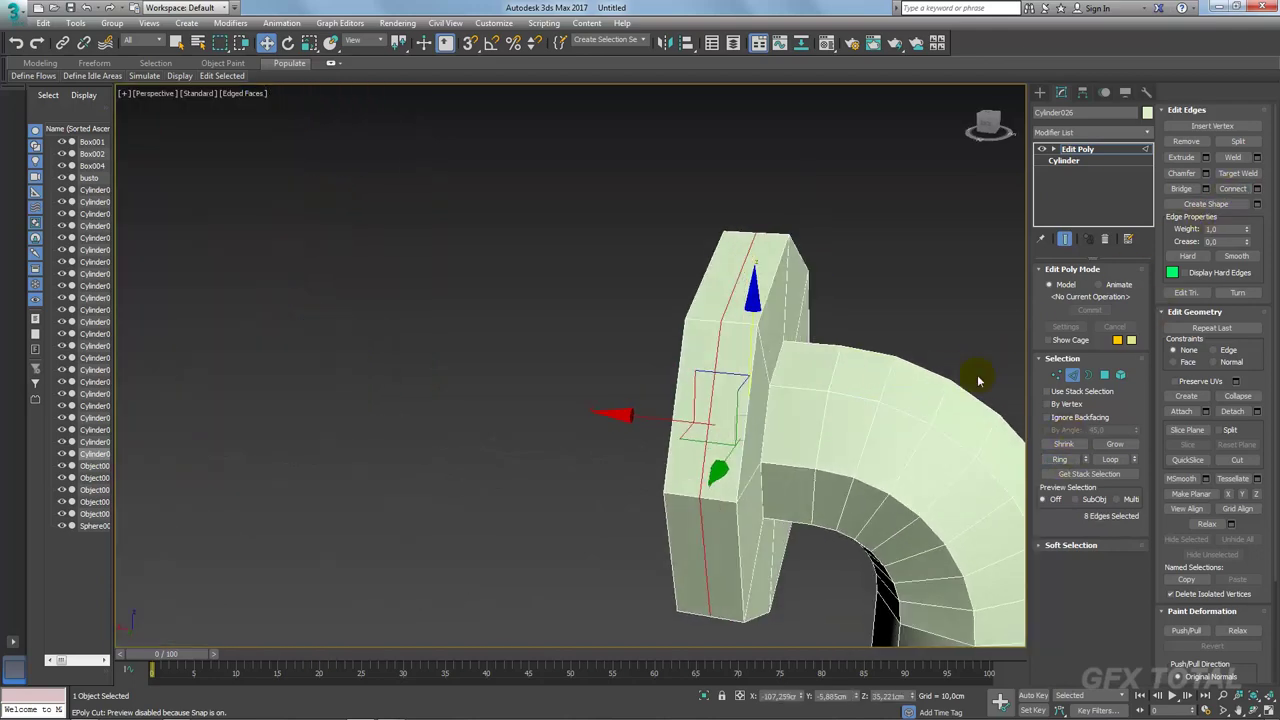
click(1206, 173)
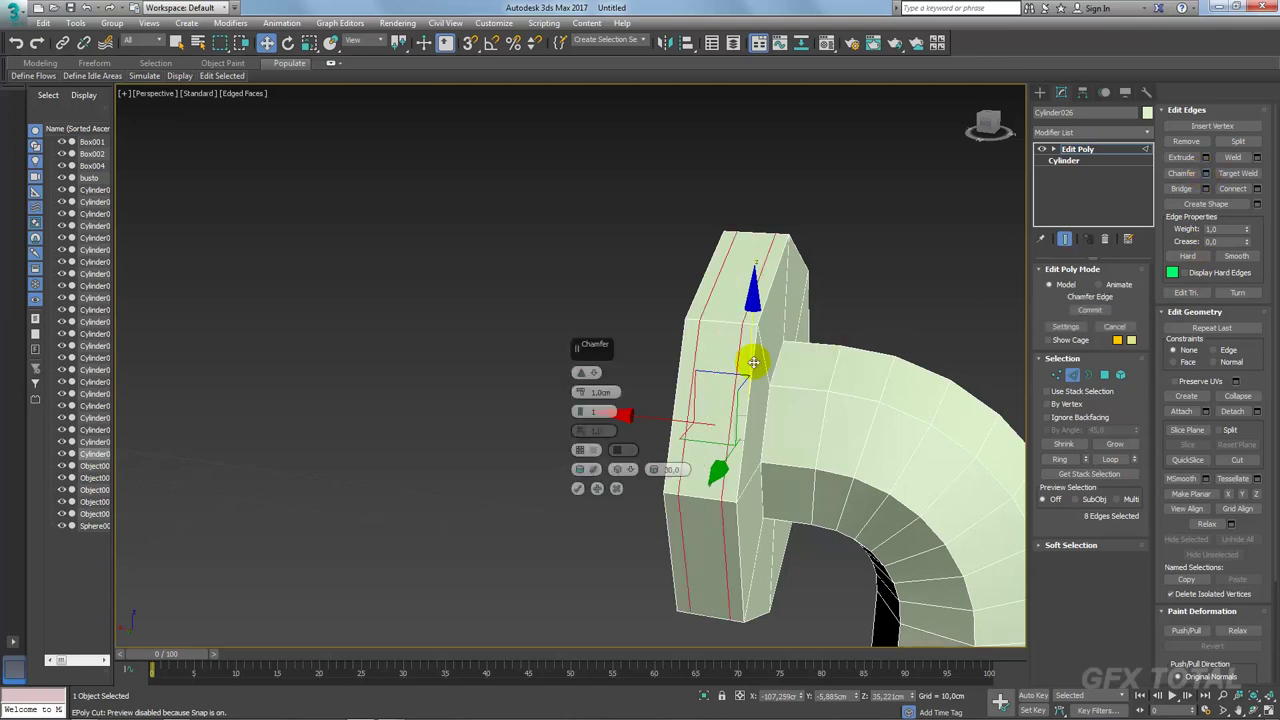
drag(598, 392, 598, 404)
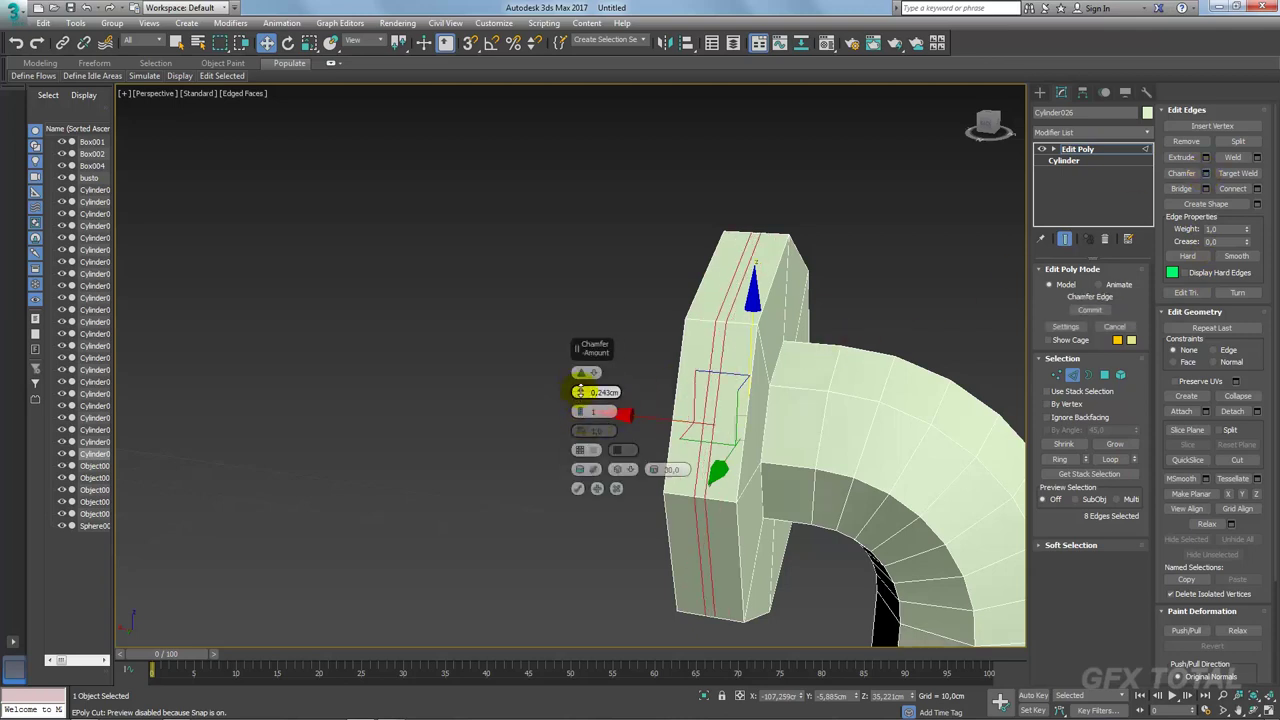
click(578, 488)
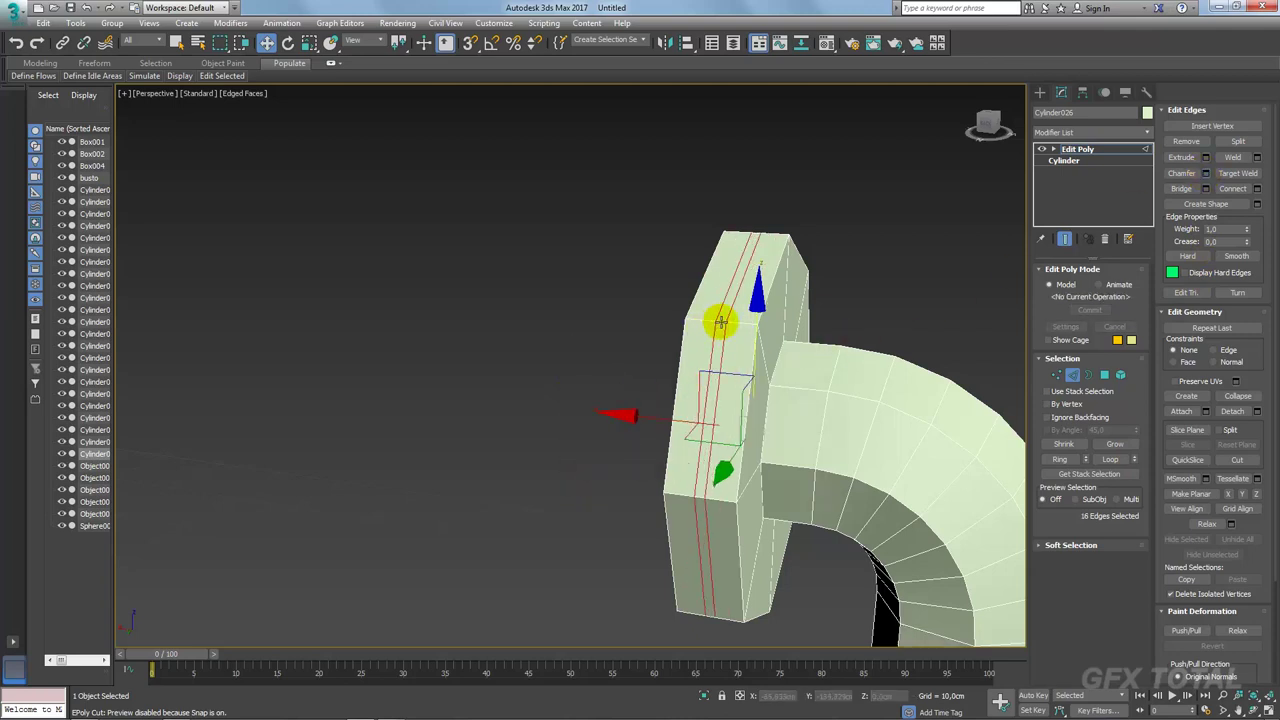
Step: Convert the thin chamfer ring to polygons and extrude them inward into a shallow groove
click(720, 322)
click(1062, 459)
ctrl+click(1104, 374)
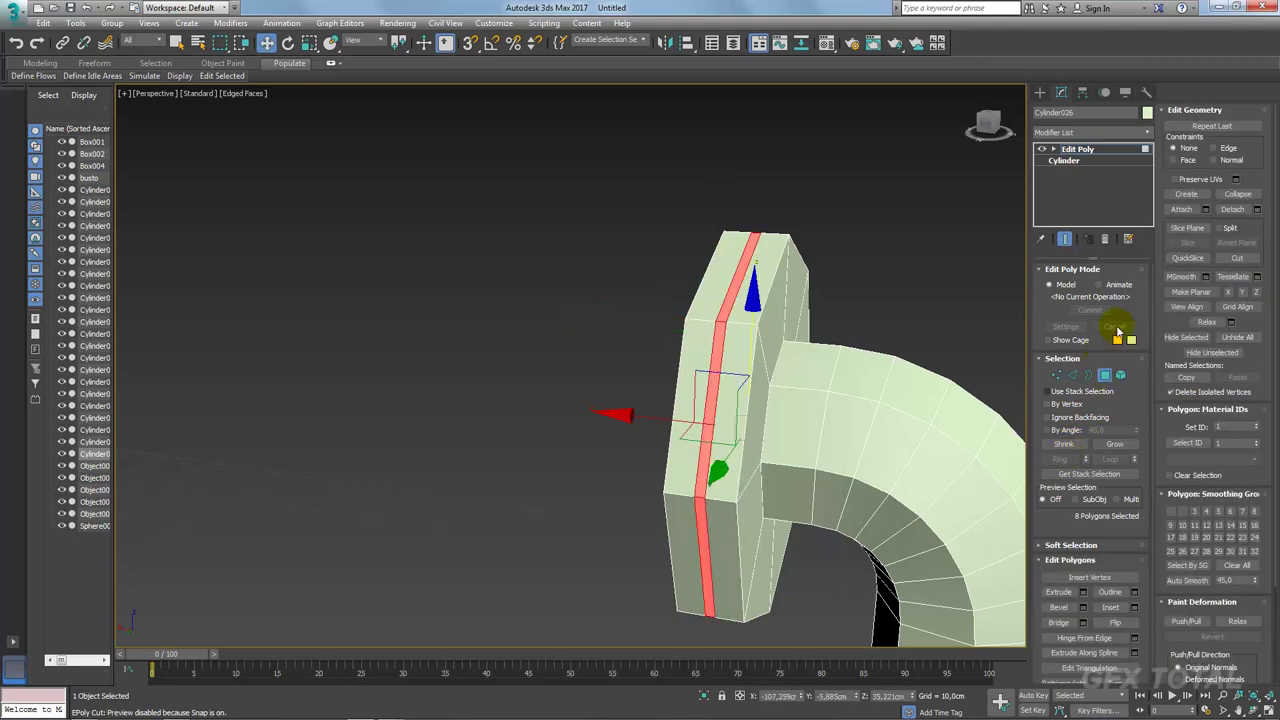
click(1083, 597)
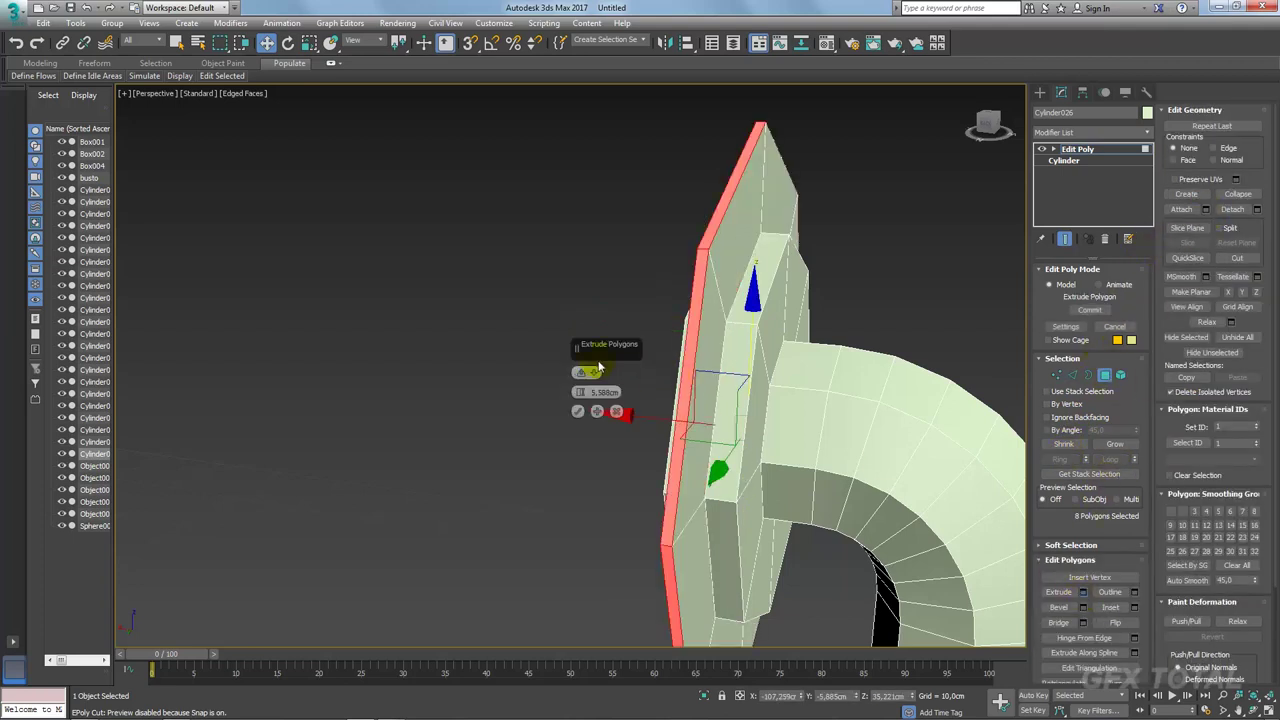
drag(581, 388, 579, 392)
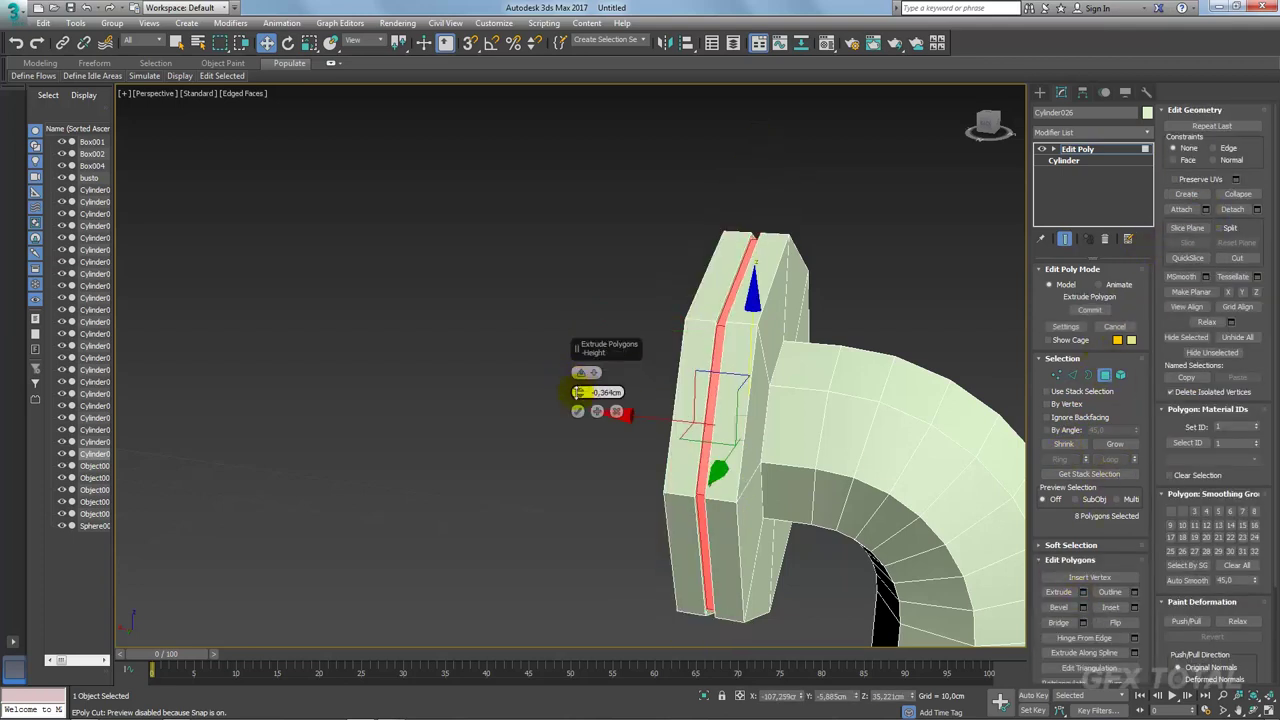
click(577, 413)
Step: Ring-select the flange's front-face edges and connect them with 2 segments
alt+middle_drag(700, 394, 1066, 346)
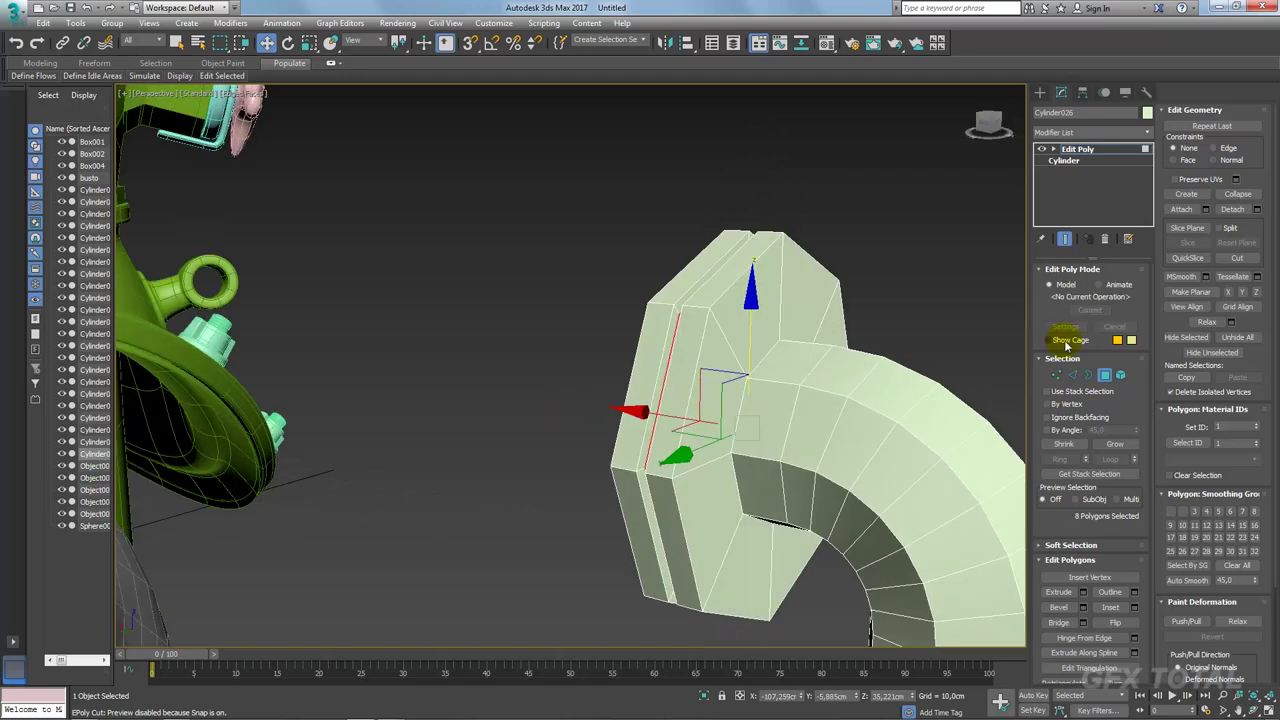
click(1074, 376)
click(729, 343)
alt+middle_drag(729, 343, 794, 331)
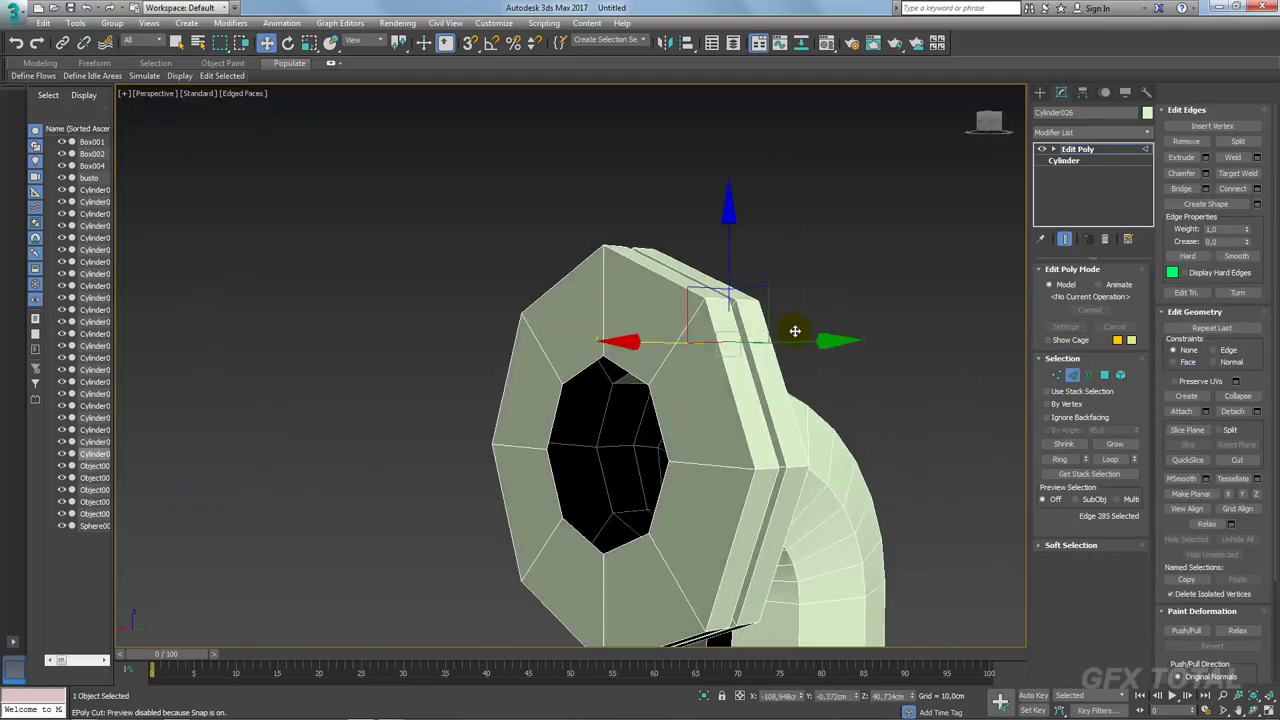
ctrl+click(678, 337)
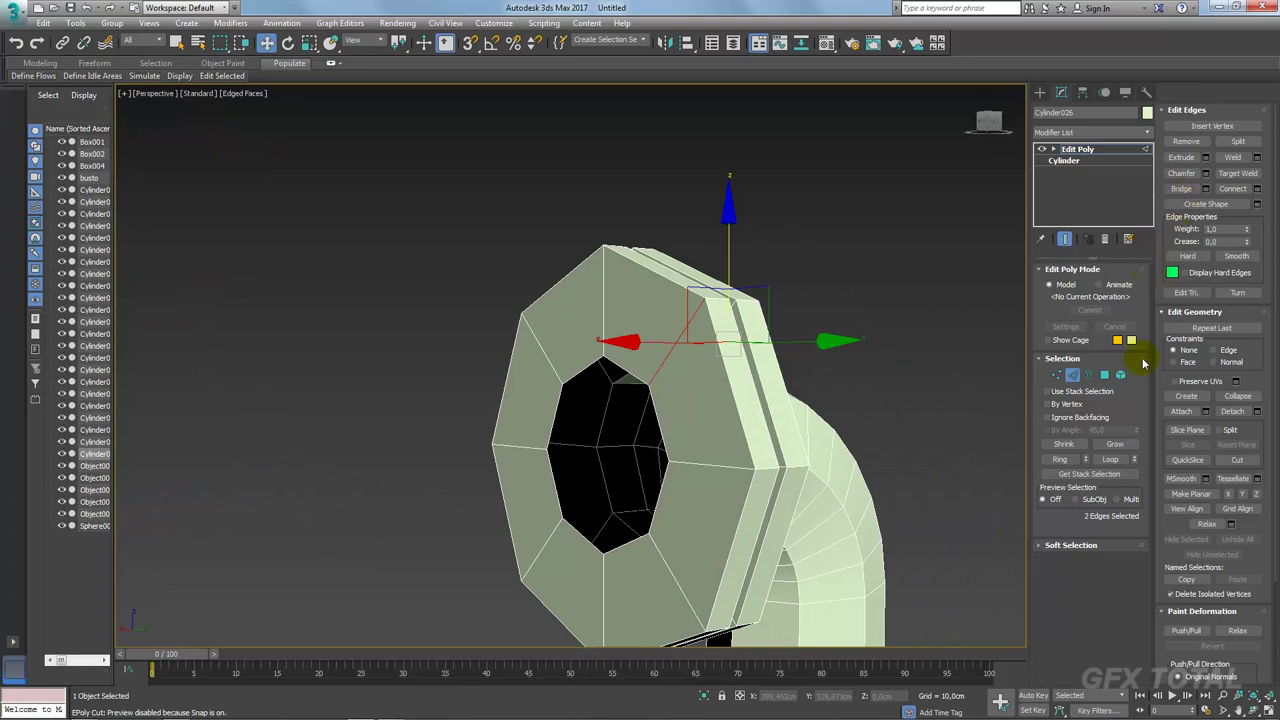
click(1059, 460)
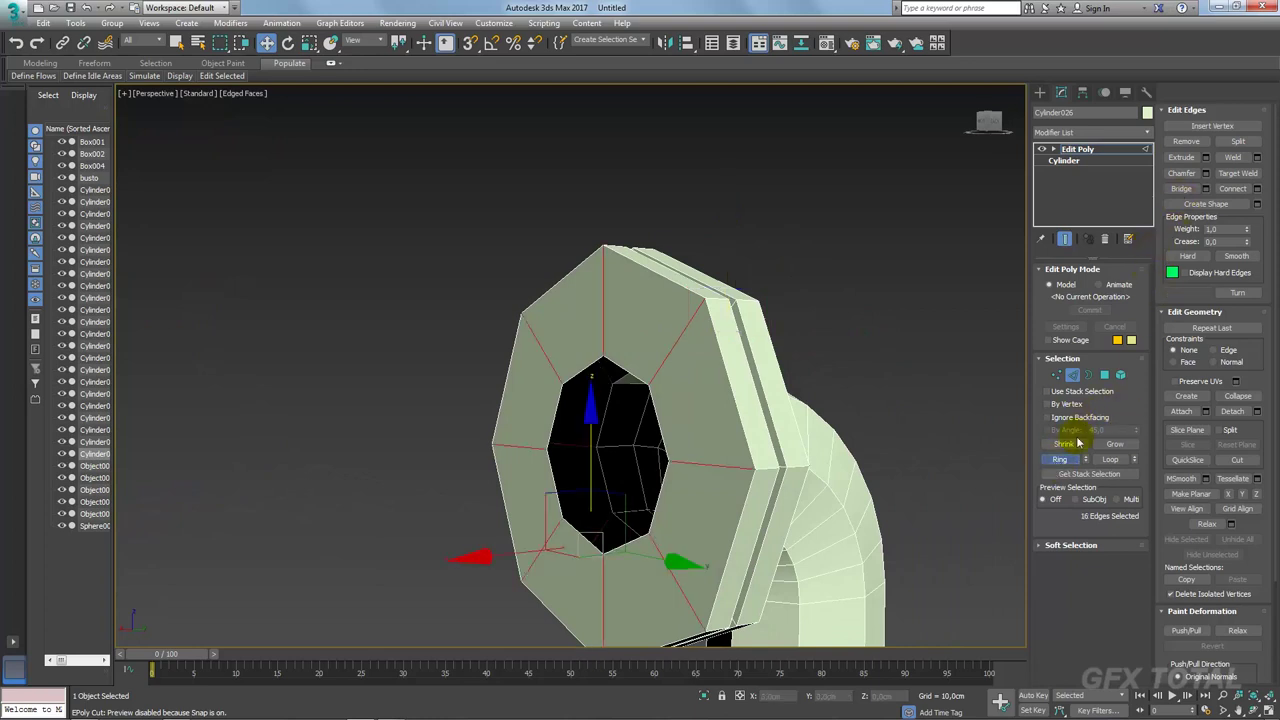
click(1257, 190)
drag(581, 374, 584, 371)
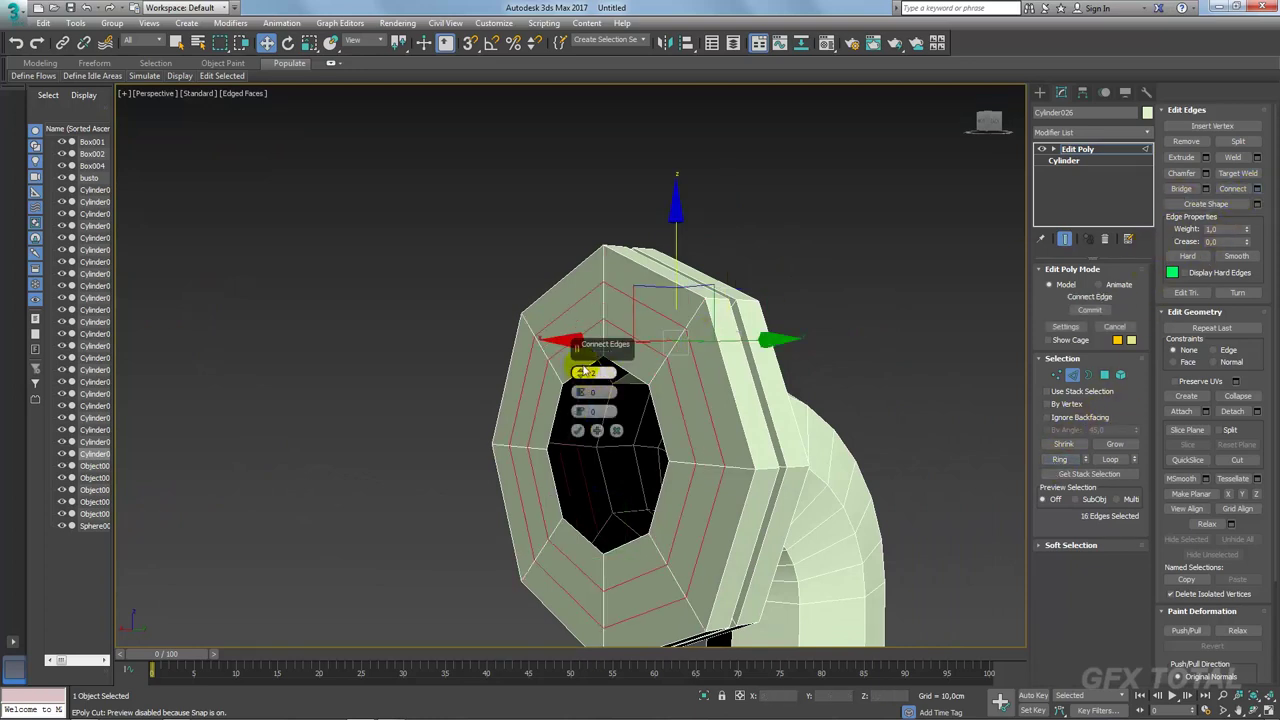
click(577, 430)
Step: Compare the finished flange against the helmet reference photo
scroll(695, 393, down, 3)
scroll(695, 393, down, 3)
key(alt+Tab)
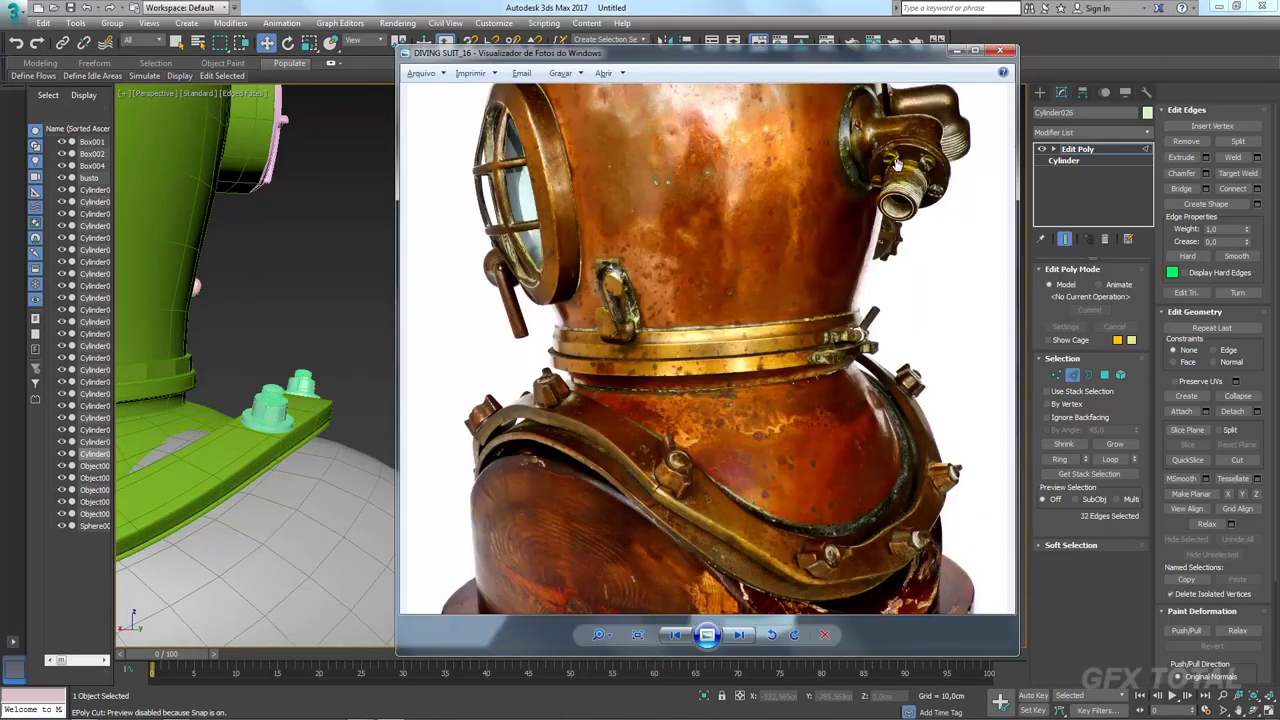
key(alt+Tab)
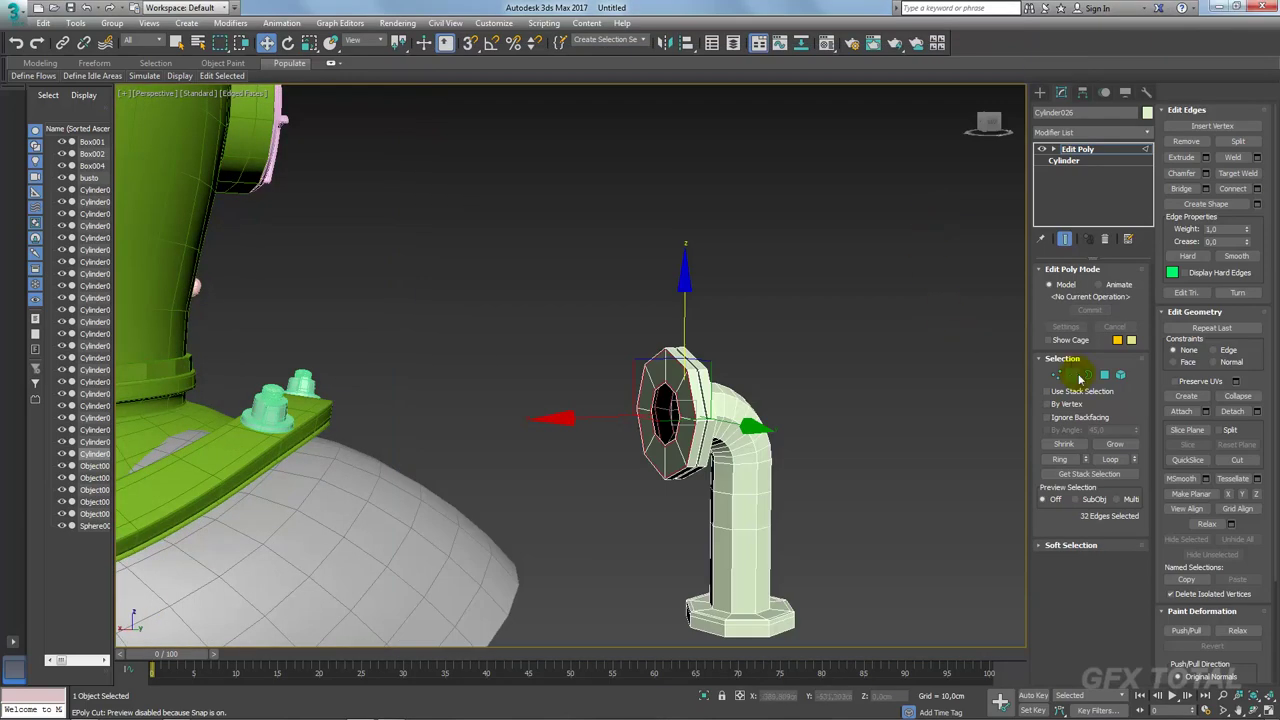
click(1081, 375)
Step: Select the flange opening's border and shift-move it out into a nozzle section
click(676, 408)
scroll(676, 410, up, 3)
scroll(650, 420, up, 2)
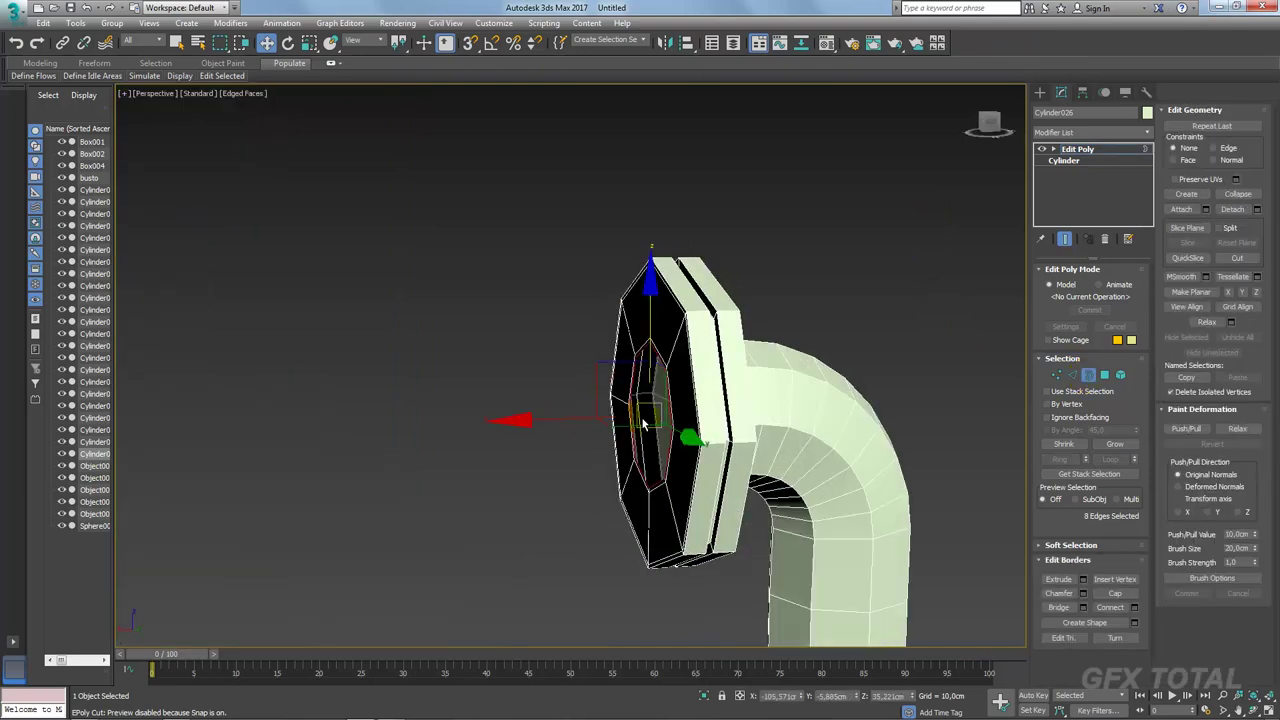
shift+drag(569, 419, 489, 423)
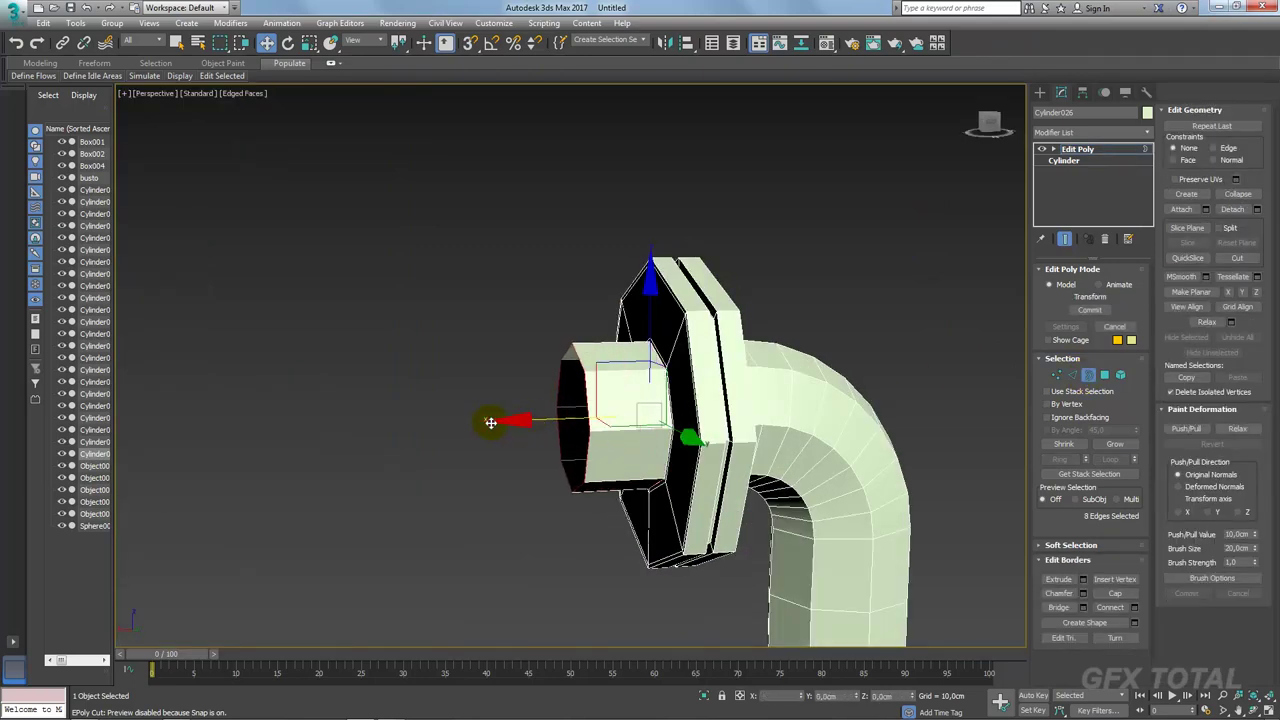
alt+middle_drag(489, 423, 597, 428)
scroll(685, 425, down, 5)
scroll(685, 418, up, 2)
scroll(685, 418, up, 2)
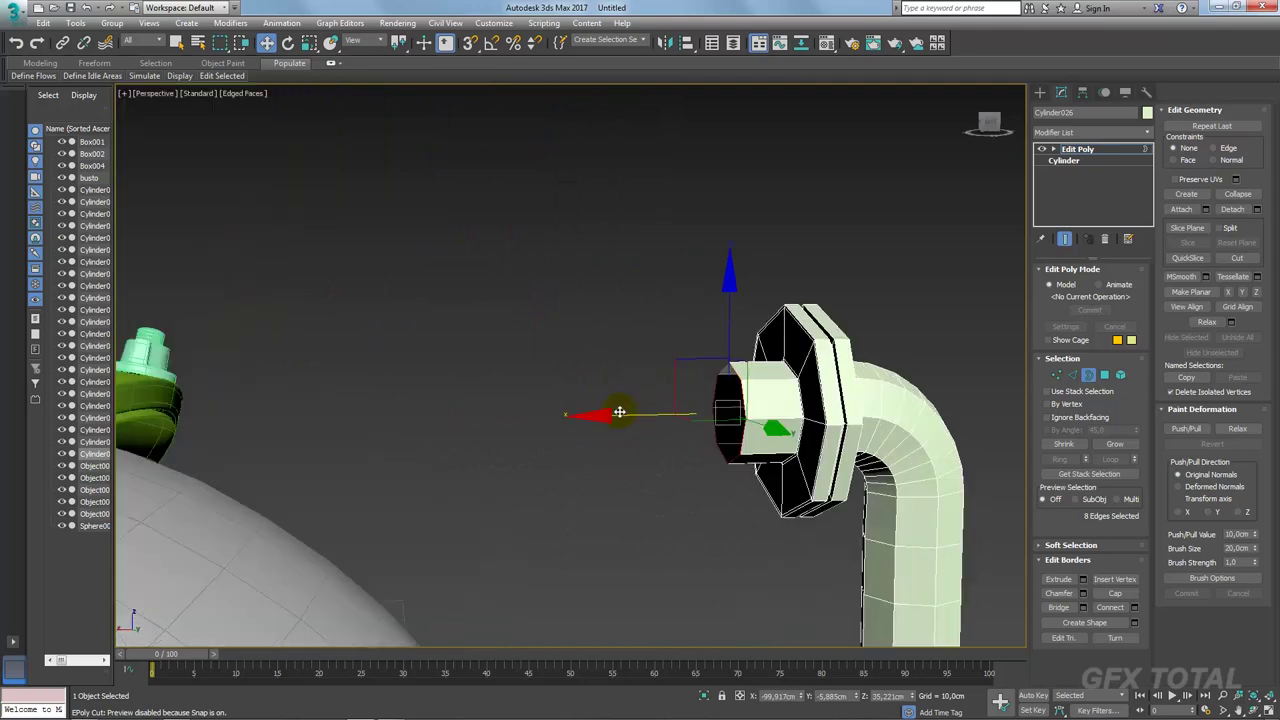
scroll(684, 419, up, 2)
Step: Check the nozzle against the reference photo and nudge its end slightly outward
key(alt+Tab)
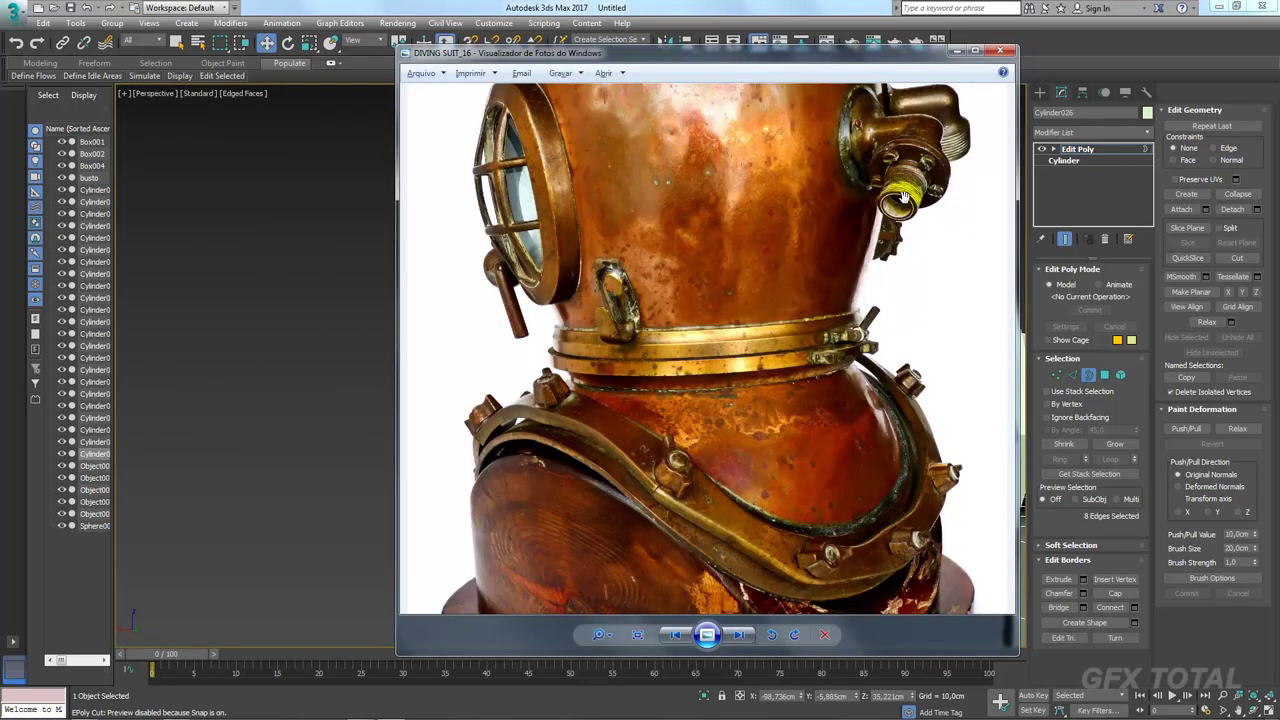
key(alt+Tab)
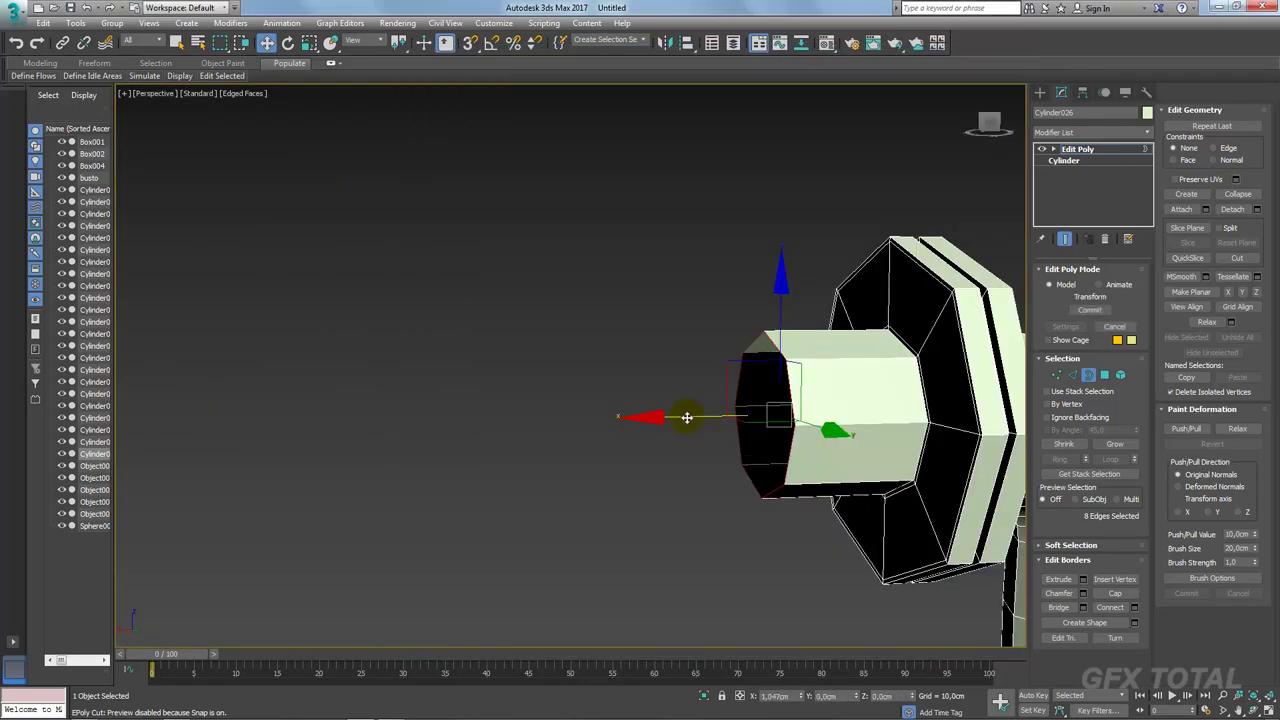
key(alt+Tab)
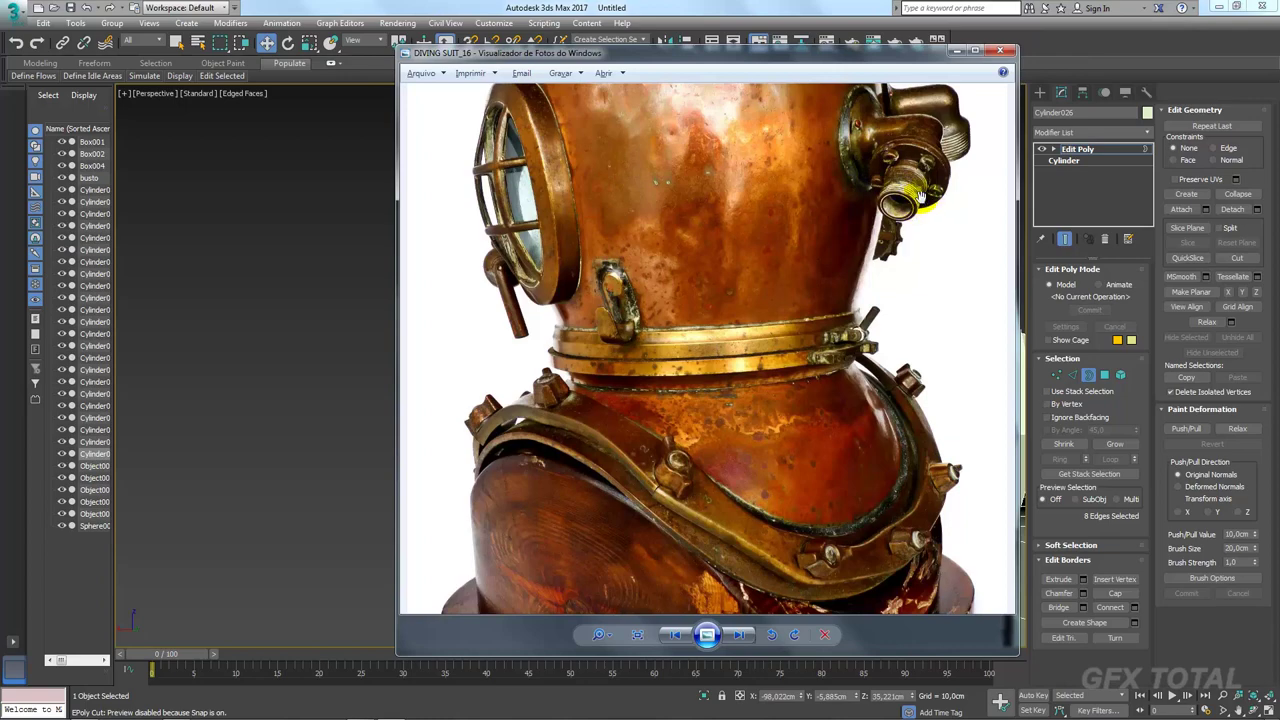
key(alt+Tab)
key(alt+Tab)
key(alt+Tab)
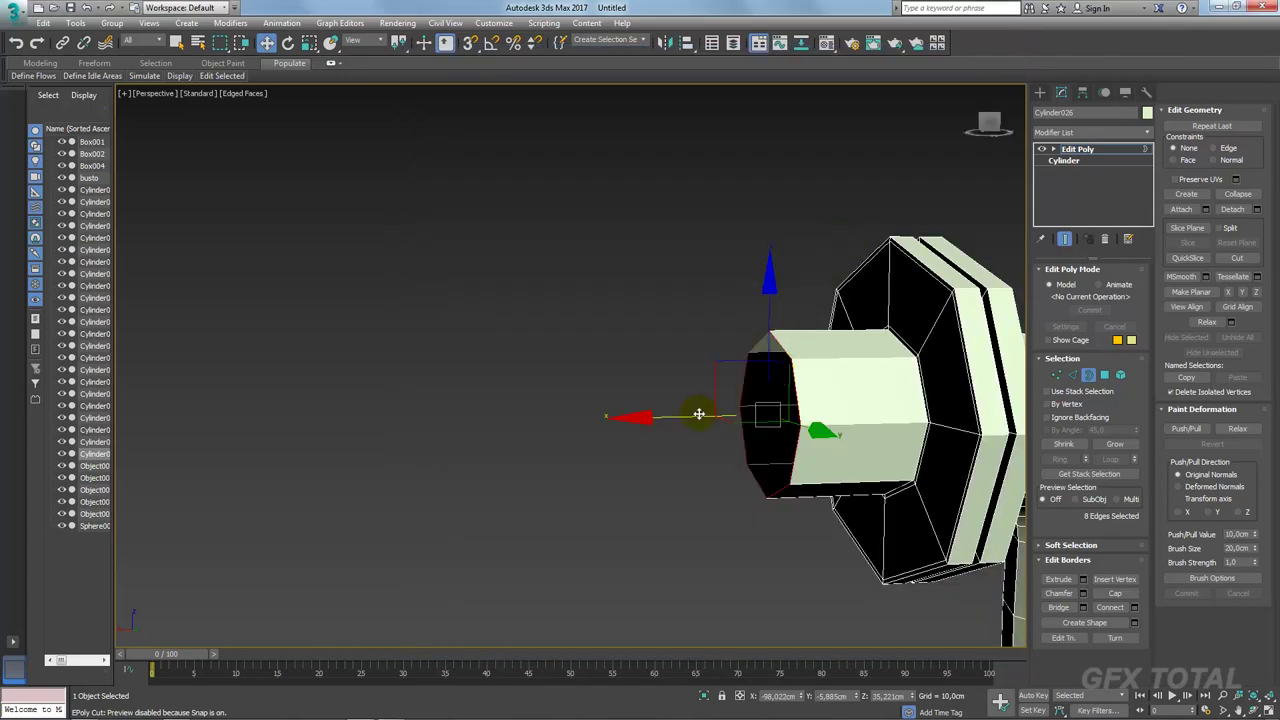
drag(700, 414, 723, 420)
alt+middle_drag(738, 418, 751, 438)
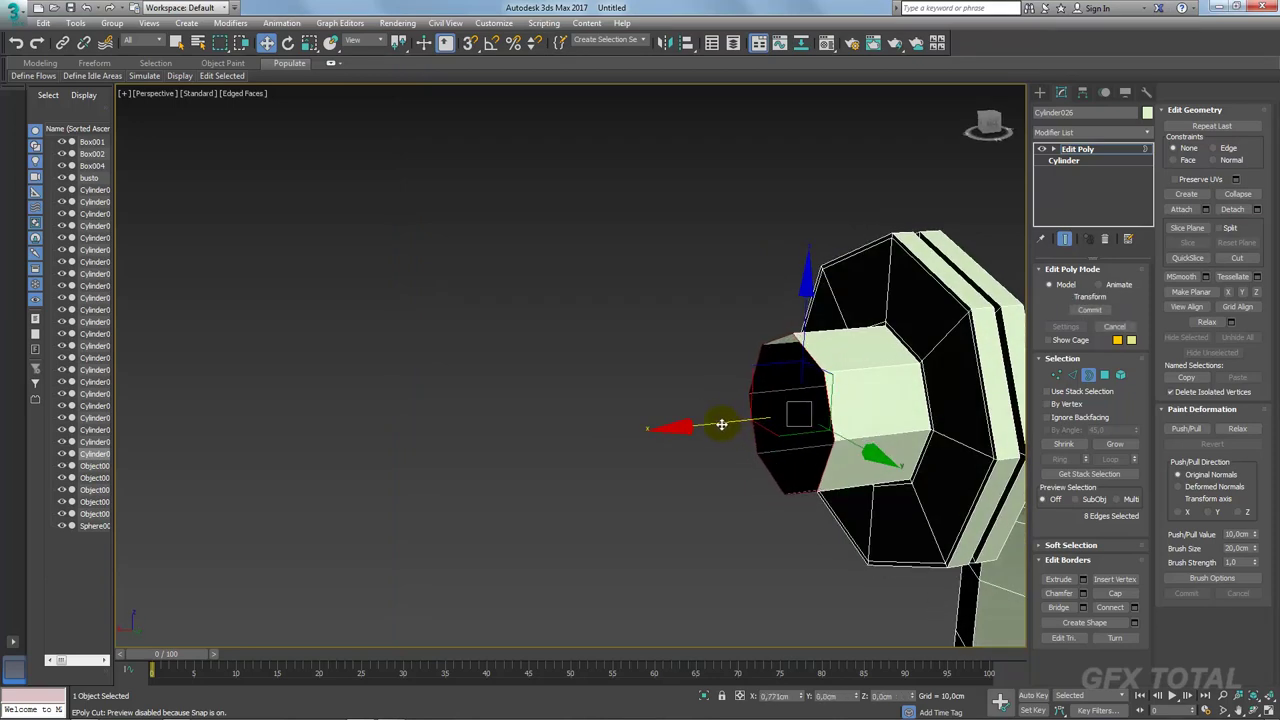
Step: Extrude the border again into an inset lip at the nozzle end, then exit sub-object mode
key(r)
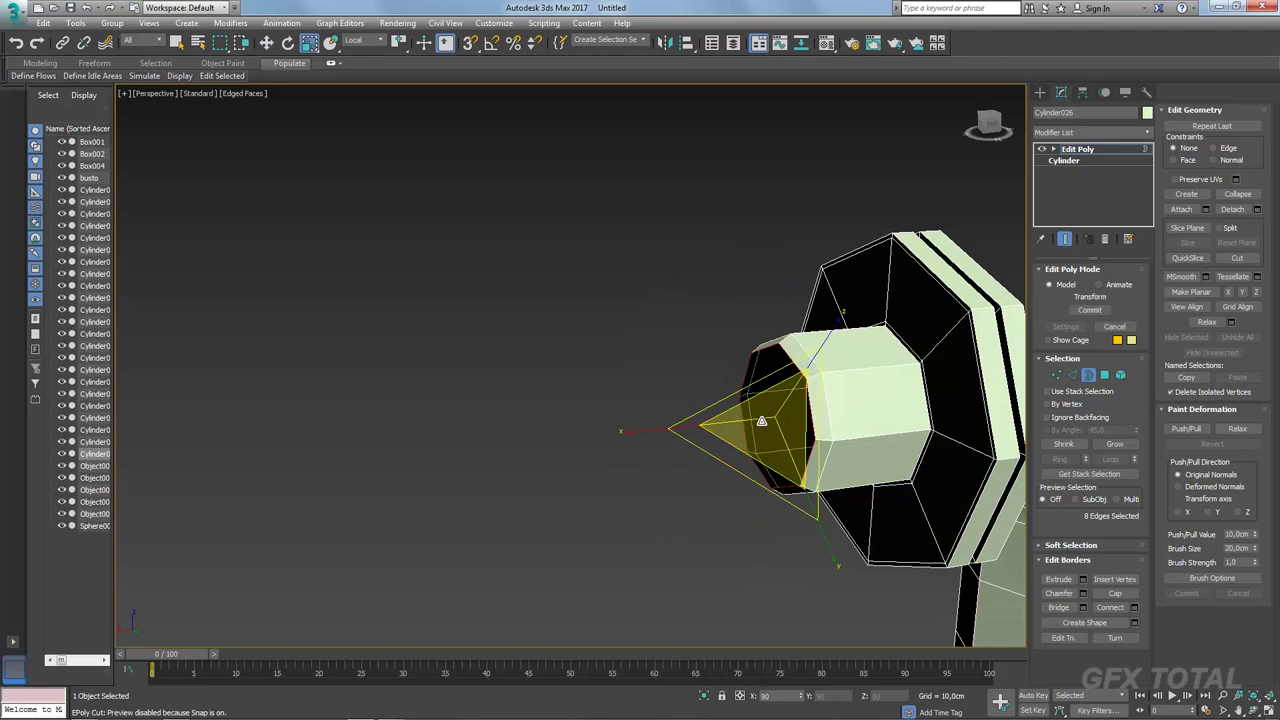
key(w)
key(e)
key(r)
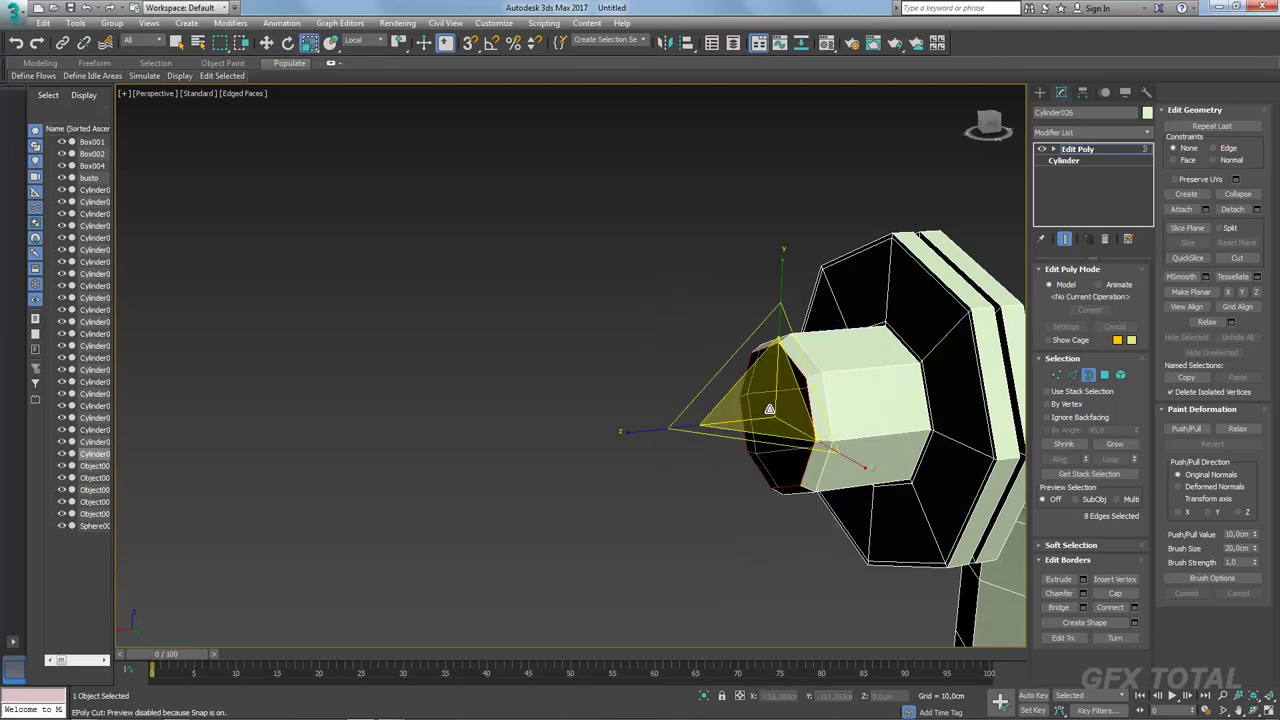
key(w)
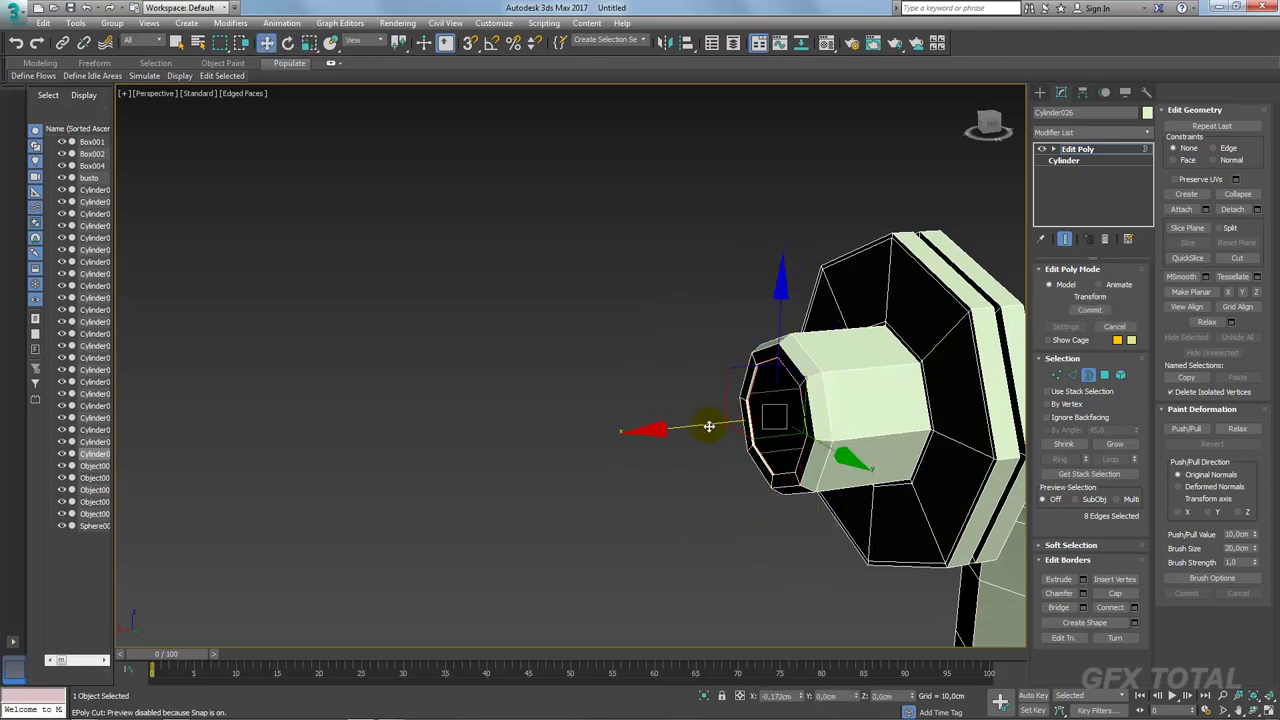
shift+drag(707, 426, 804, 420)
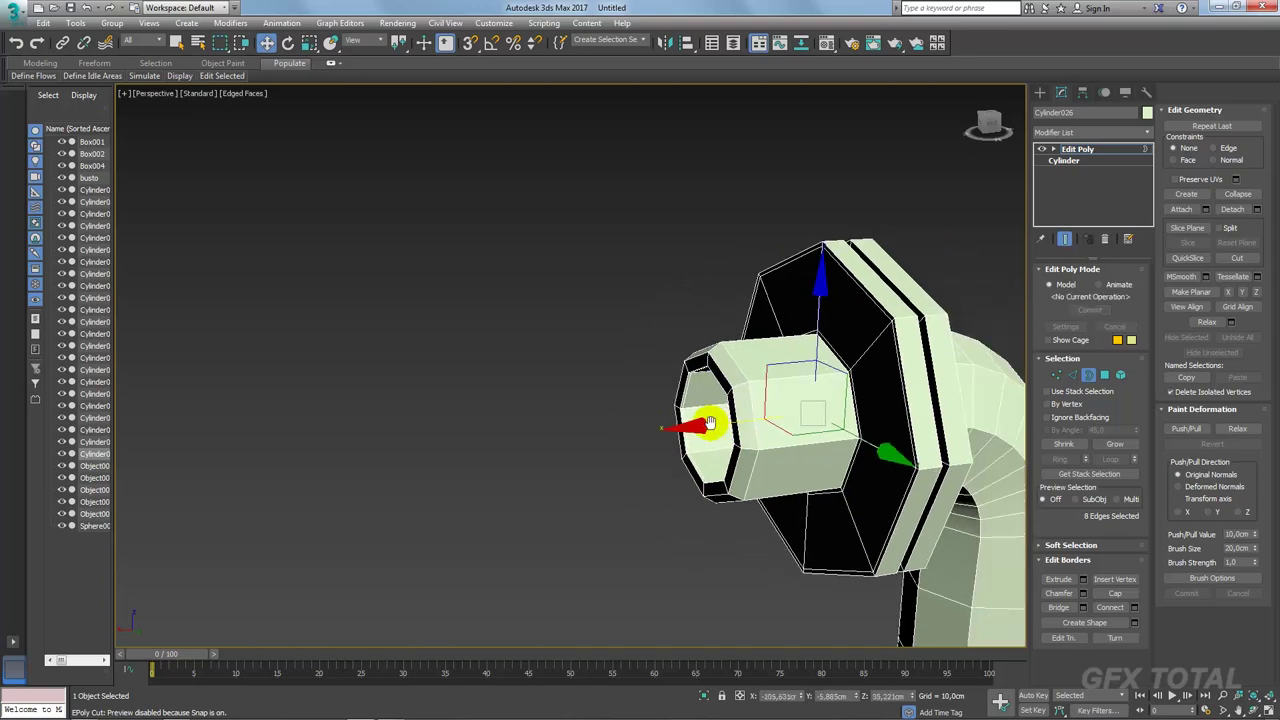
alt+middle_drag(804, 420, 812, 396)
click(1075, 150)
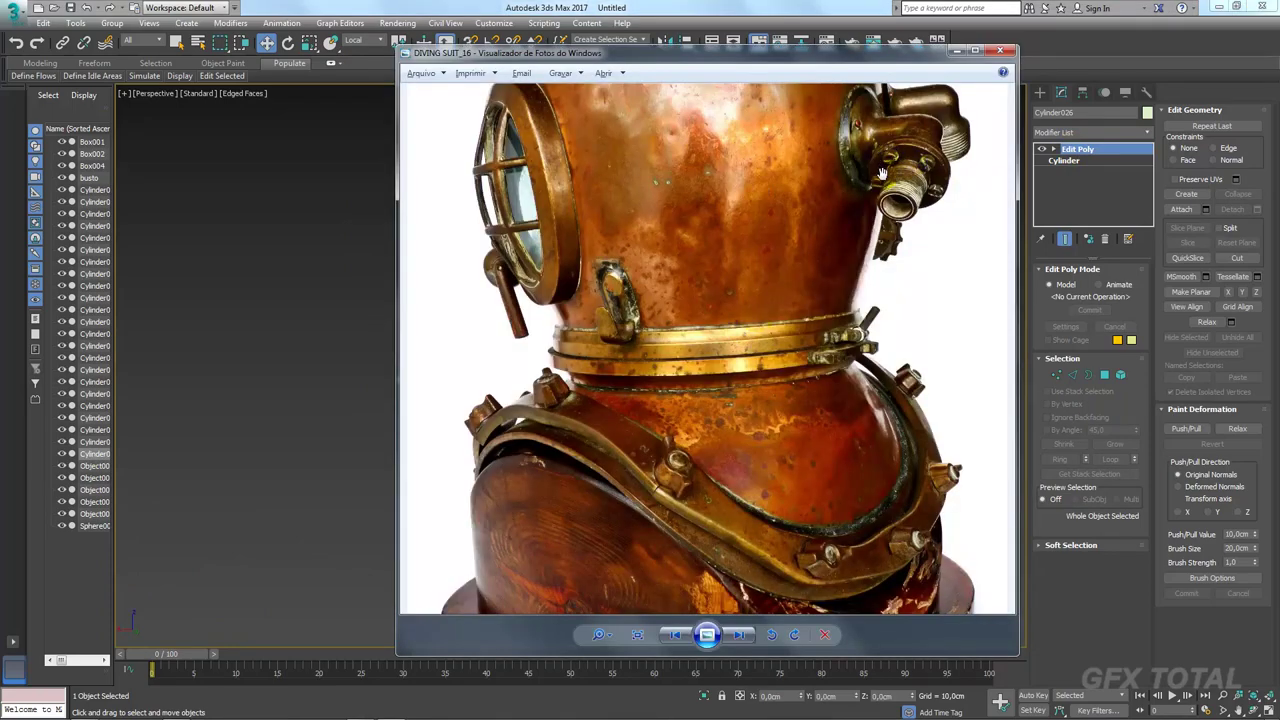
Step: Clone the Cylinder010 bolts as a copy, Cylinder027, and move it to the far pipe's nut
scroll(745, 245, down, 5)
scroll(760, 260, up, 5)
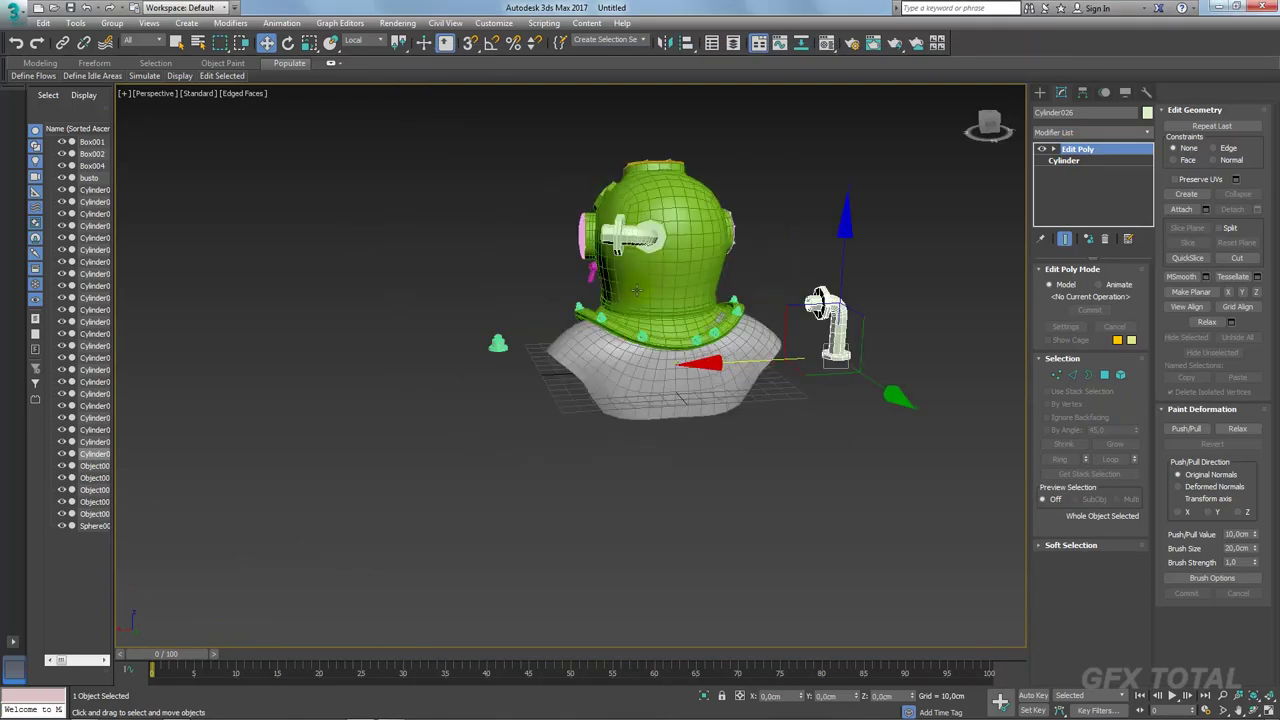
alt+middle_drag(780, 290, 812, 297)
scroll(812, 297, up, 2)
scroll(740, 280, up, 3)
scroll(680, 255, up, 3)
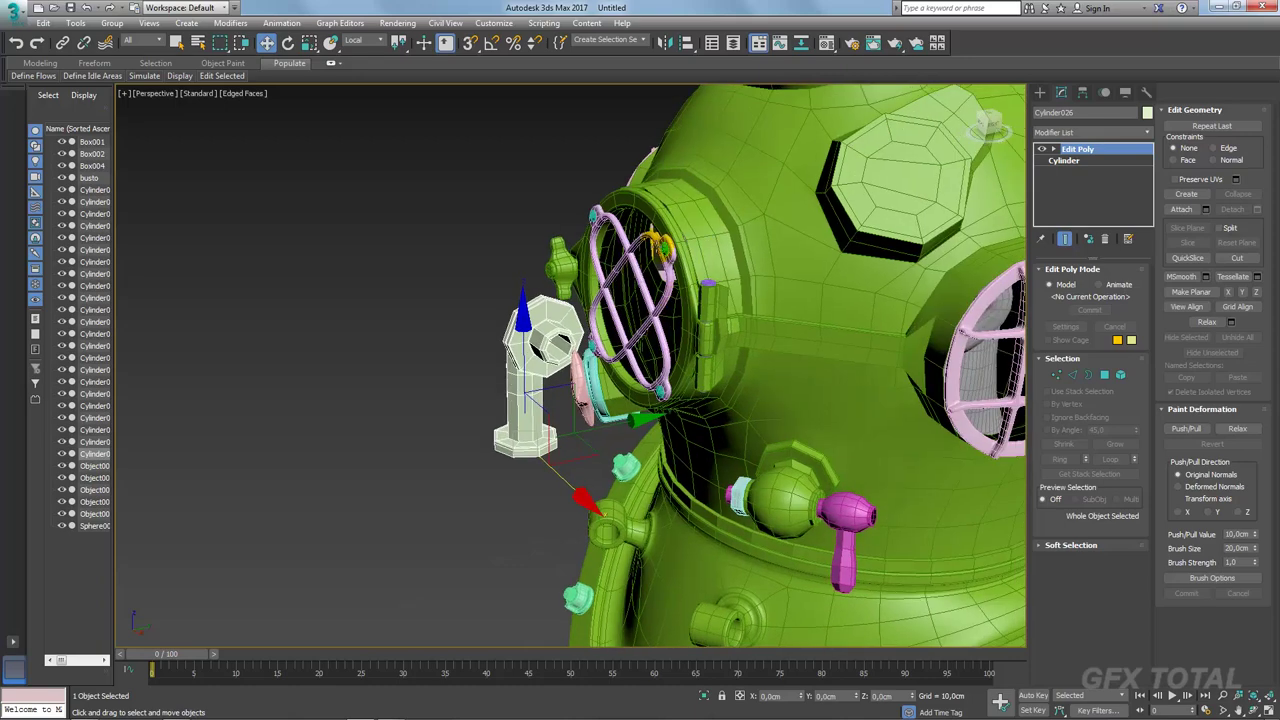
click(662, 300)
scroll(662, 300, down, 2)
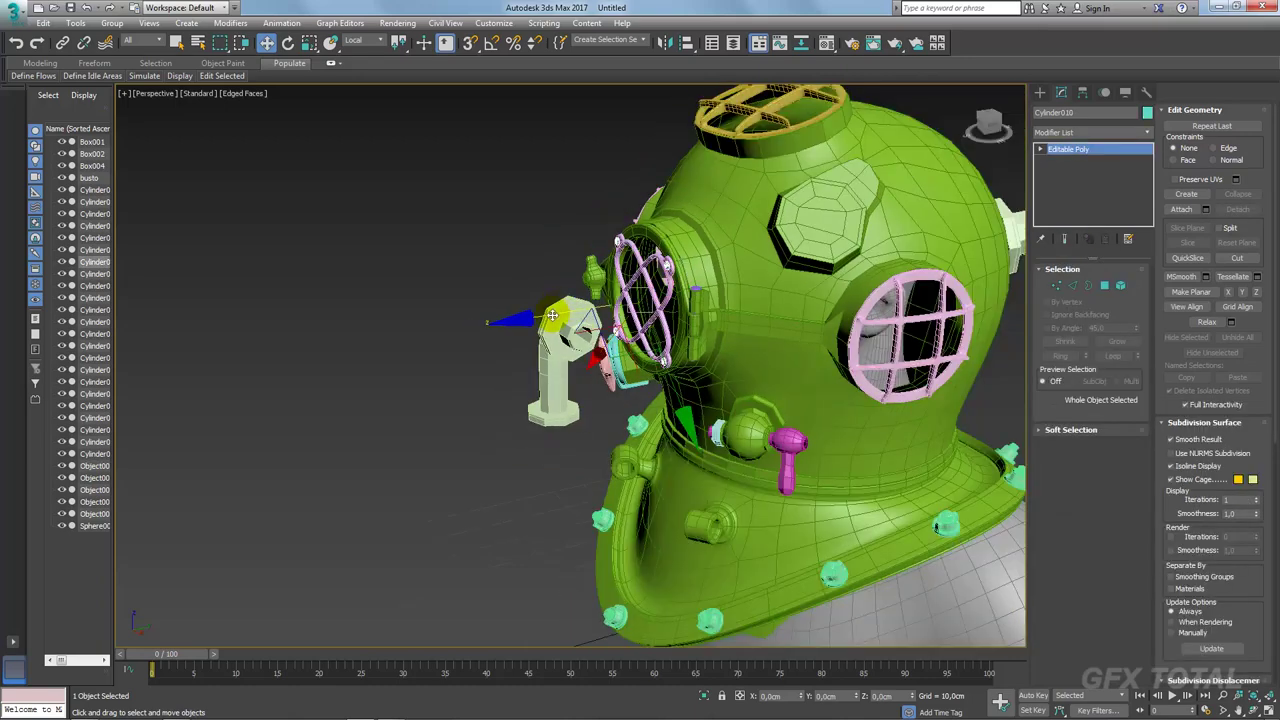
shift+drag(552, 316, 900, 283)
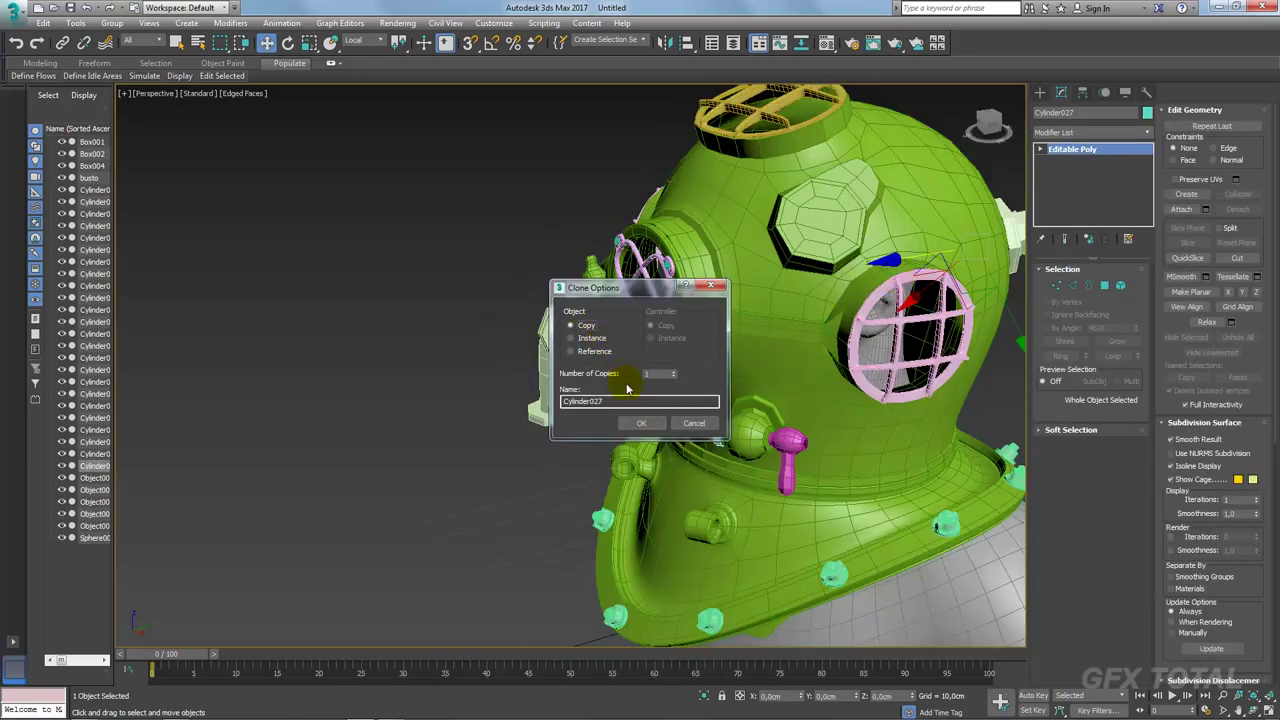
click(641, 424)
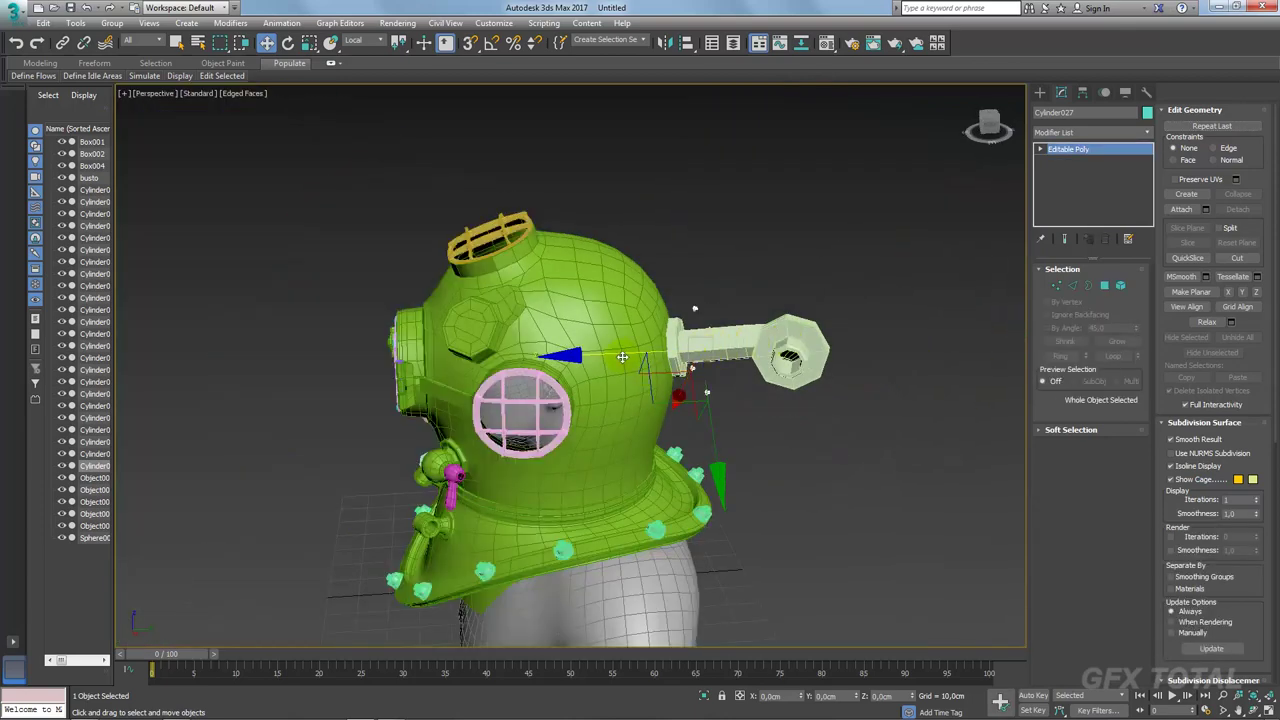
drag(695, 308, 870, 305)
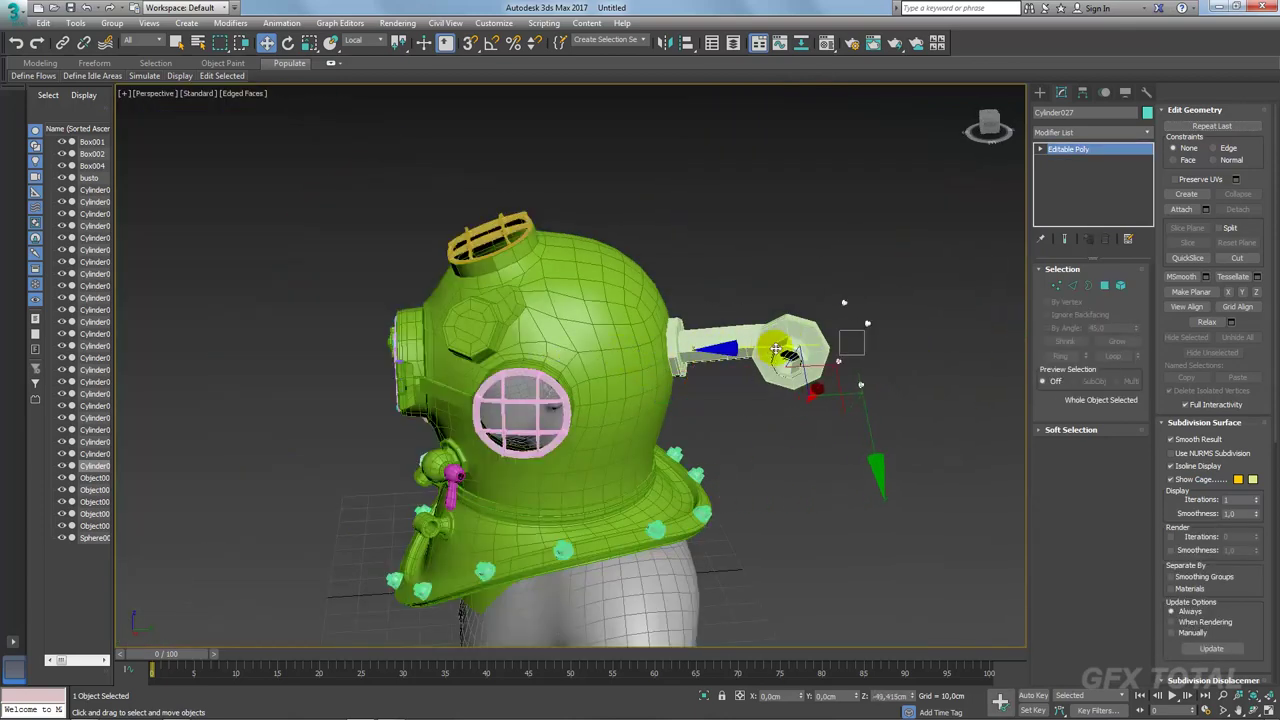
Step: Reduce the copy to a single bolt and centre its pivot on it
click(1120, 285)
click(863, 310)
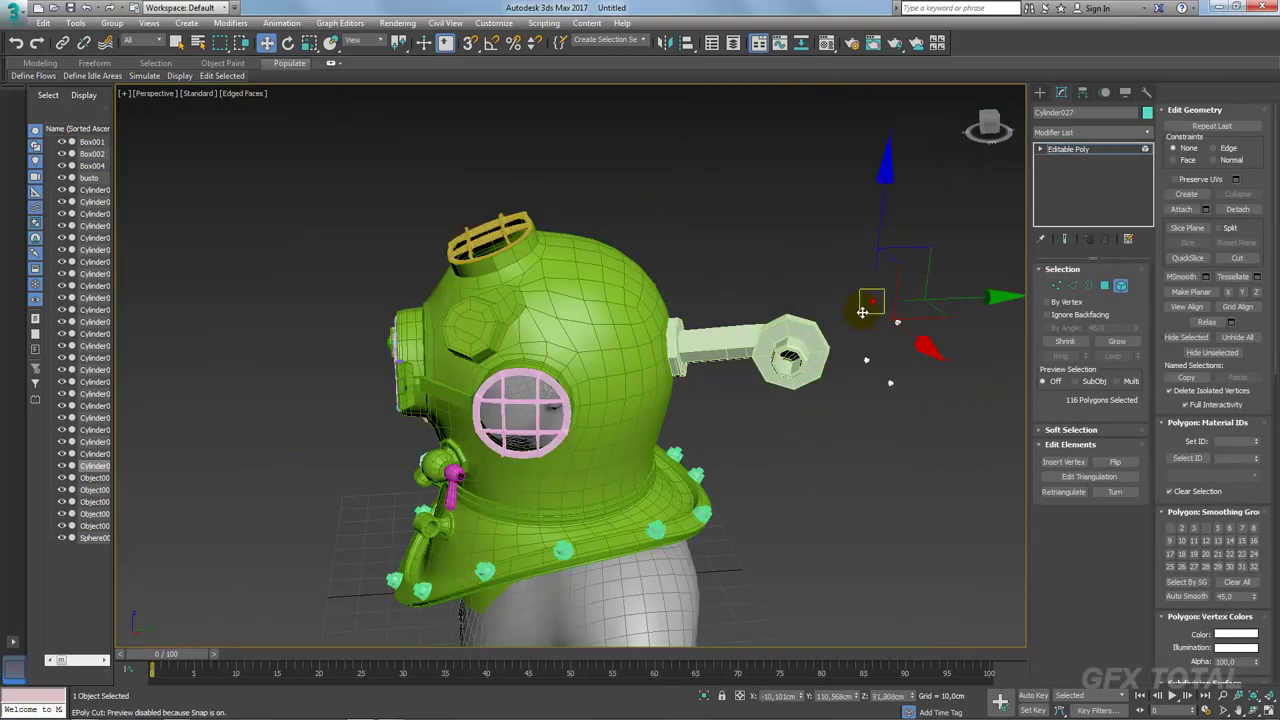
key(ctrl+a)
click(1072, 150)
click(1082, 92)
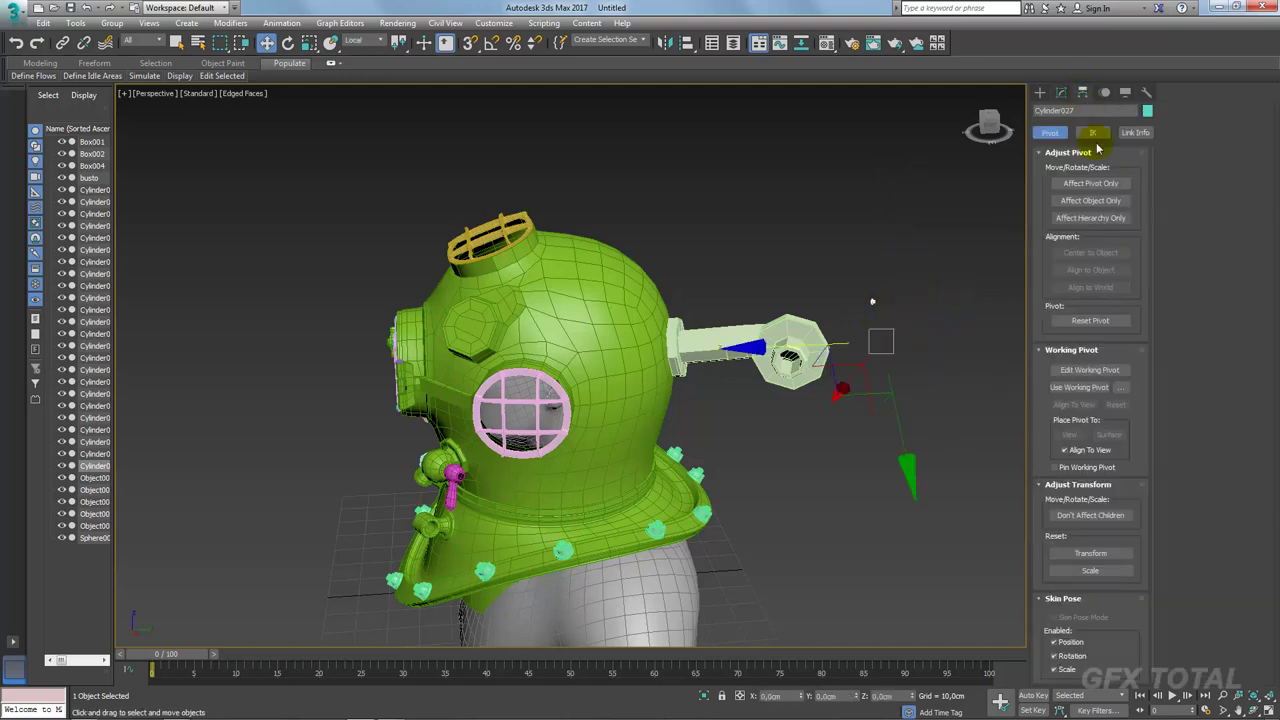
click(1090, 183)
click(1088, 253)
click(1090, 183)
Step: Seat the bolt onto the nut's face with Select and Place and scale it to fit
scroll(860, 300, up, 2)
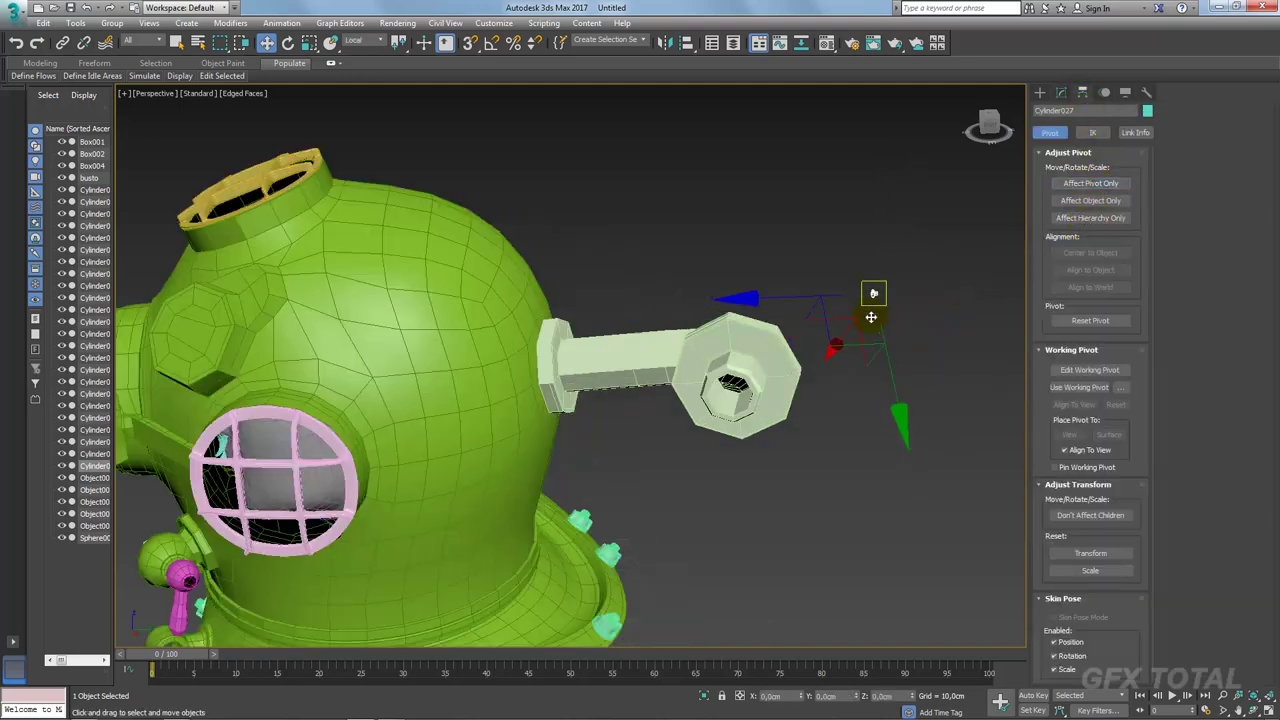
scroll(860, 300, up, 3)
scroll(860, 300, up, 3)
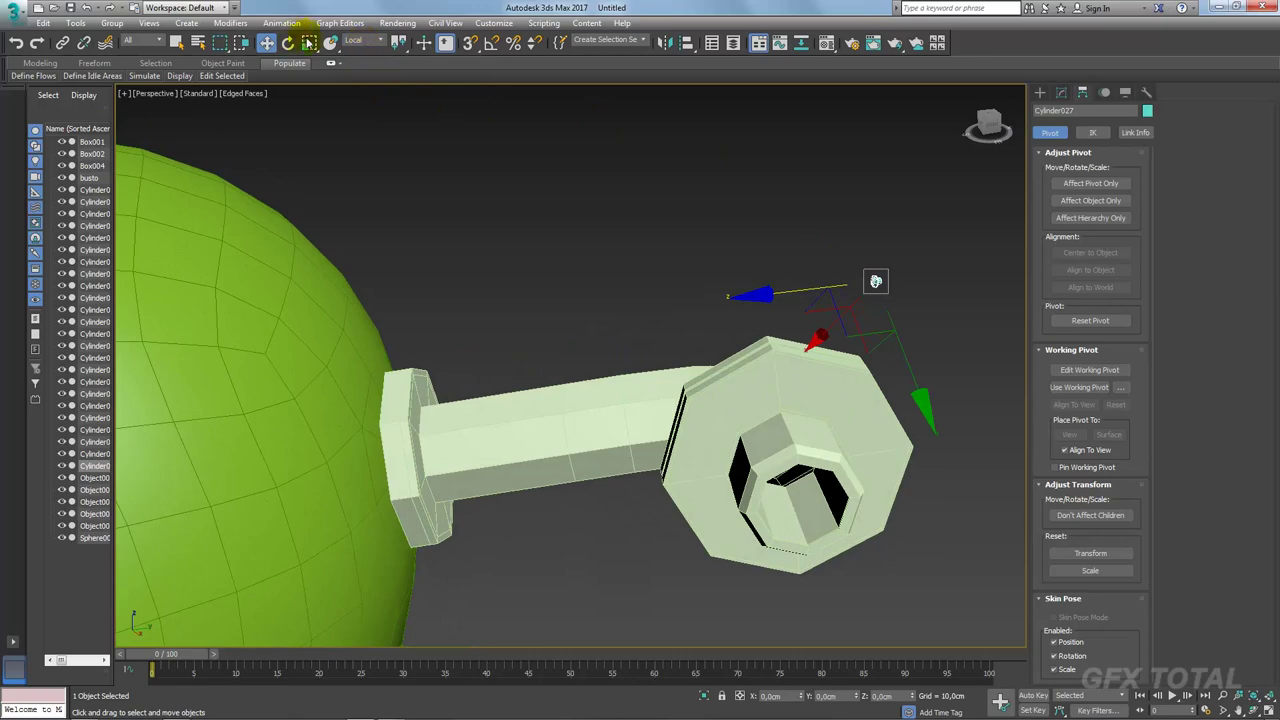
click(330, 42)
drag(875, 280, 800, 380)
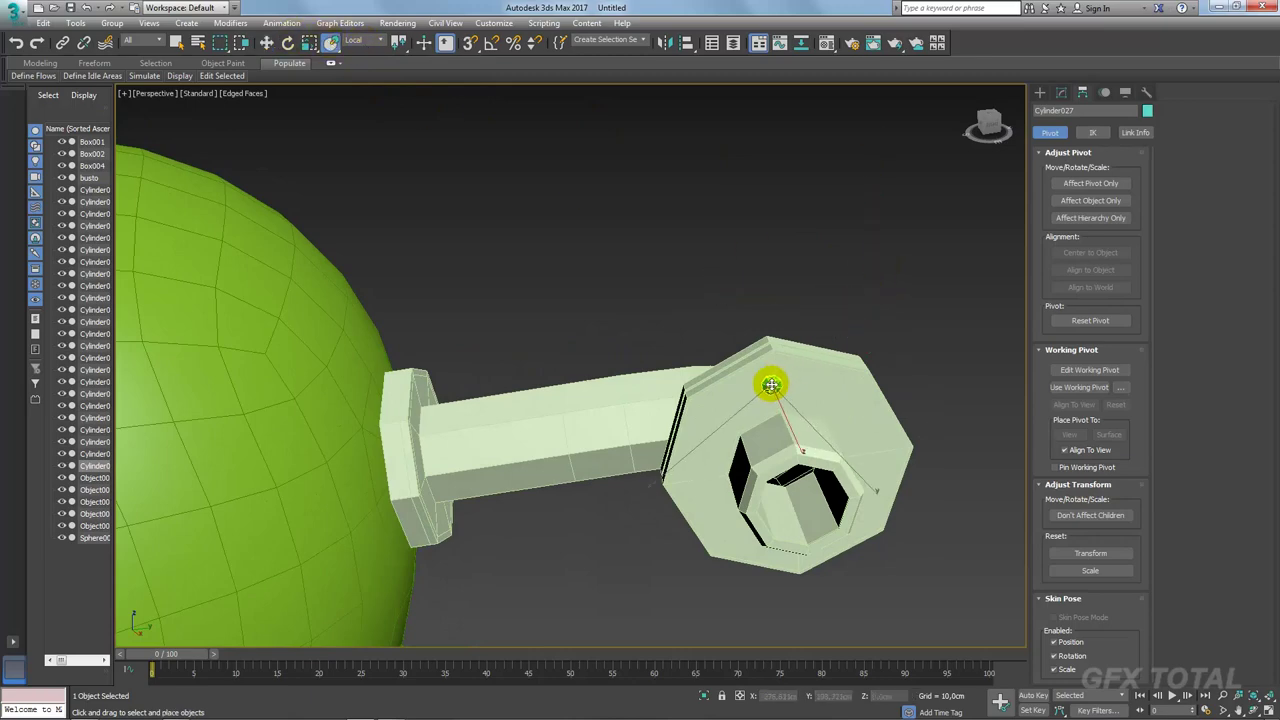
mouse_move(800, 380)
alt+middle_down()
mouse_move(845, 395)
mouse_move(786, 386)
mouse_move(806, 397)
mouse_move(766, 400)
alt+middle_up()
key(w)
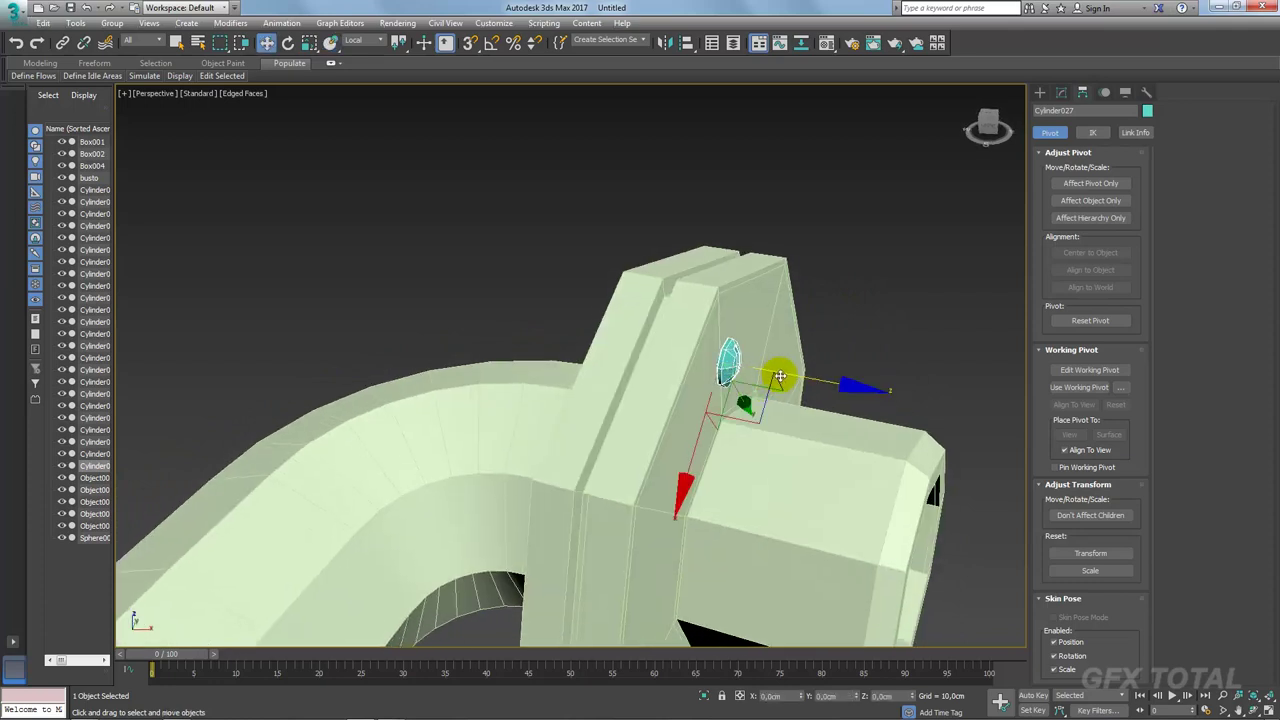
key(e)
key(r)
drag(753, 378, 733, 377)
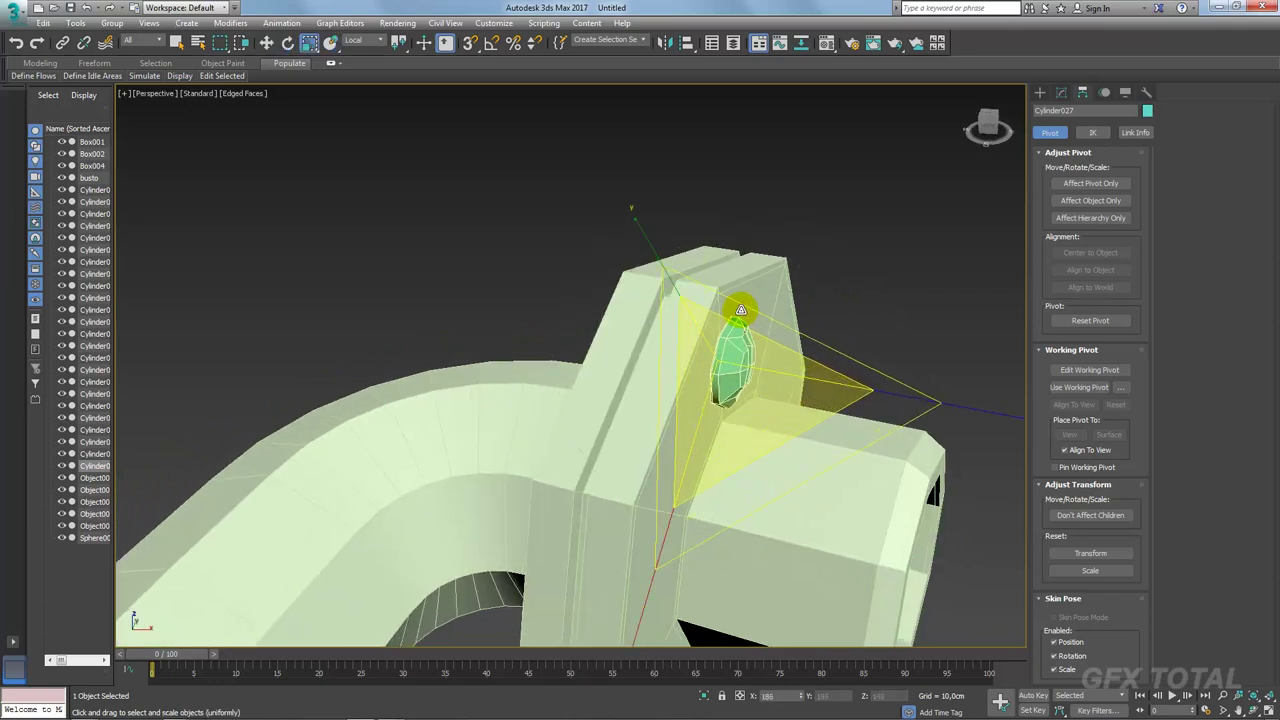
Step: Move the bolt's pivot to the centre of the nut
mouse_move(733, 377)
alt+middle_down()
mouse_move(694, 309)
mouse_move(743, 300)
mouse_move(689, 320)
alt+middle_up()
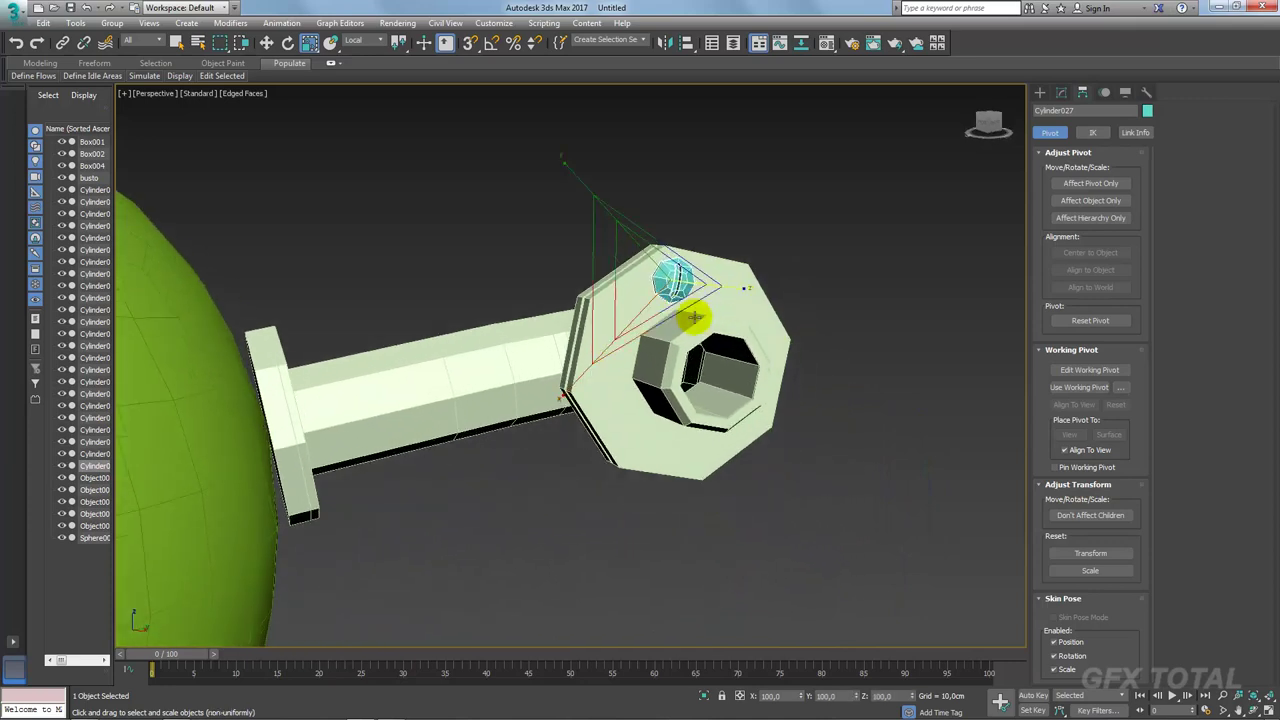
key(w)
alt+middle_drag(780, 262, 855, 251)
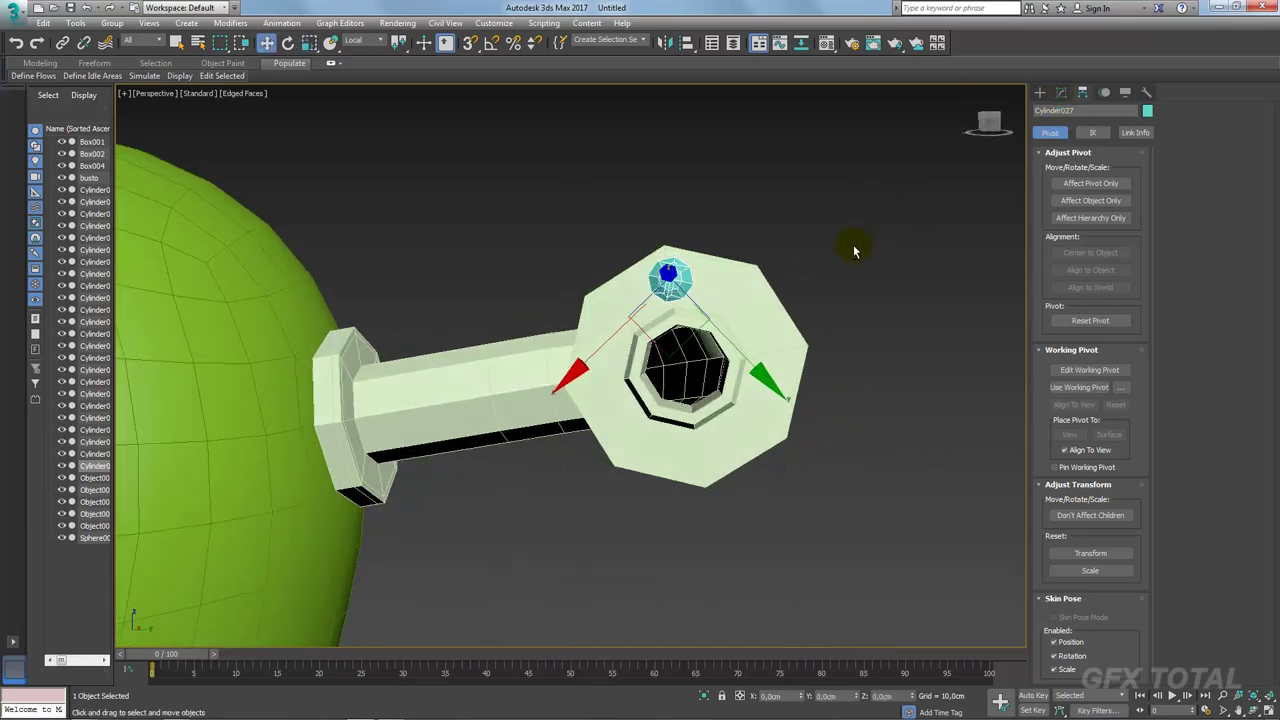
alt+middle_drag(759, 284, 752, 288)
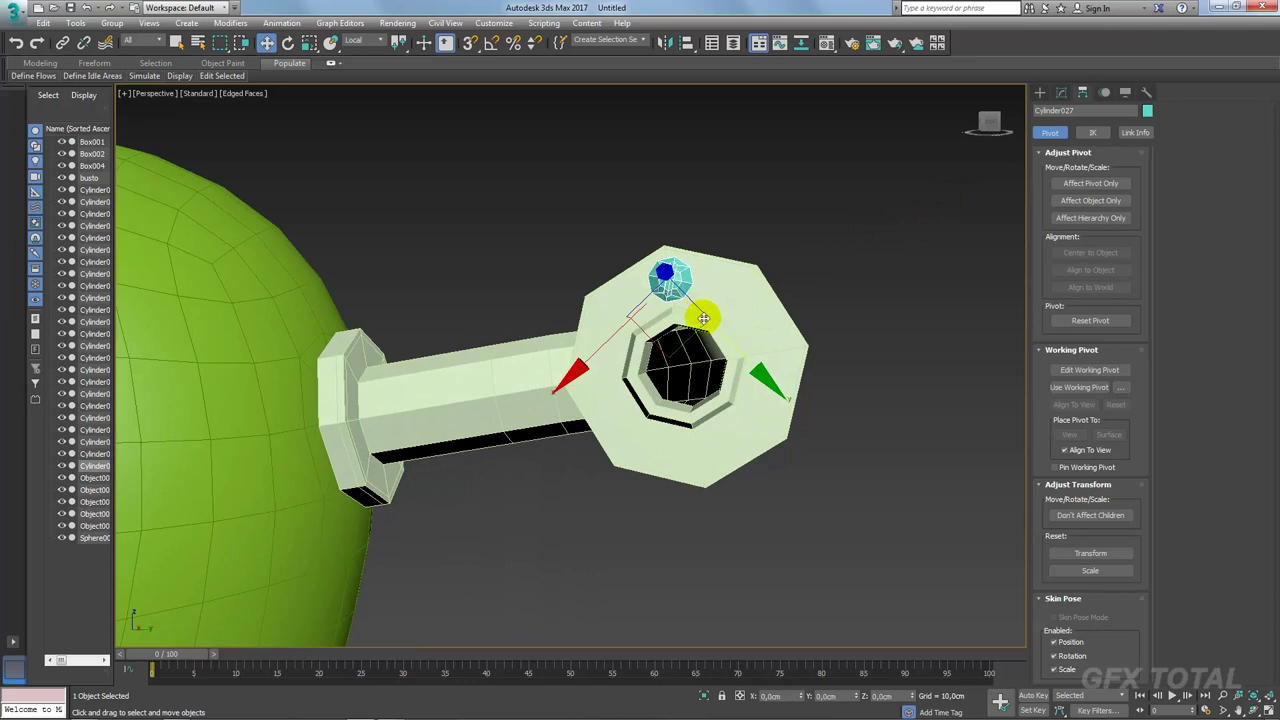
mouse_move(605, 345)
mouse_down()
mouse_move(691, 526)
mouse_move(718, 445)
mouse_up()
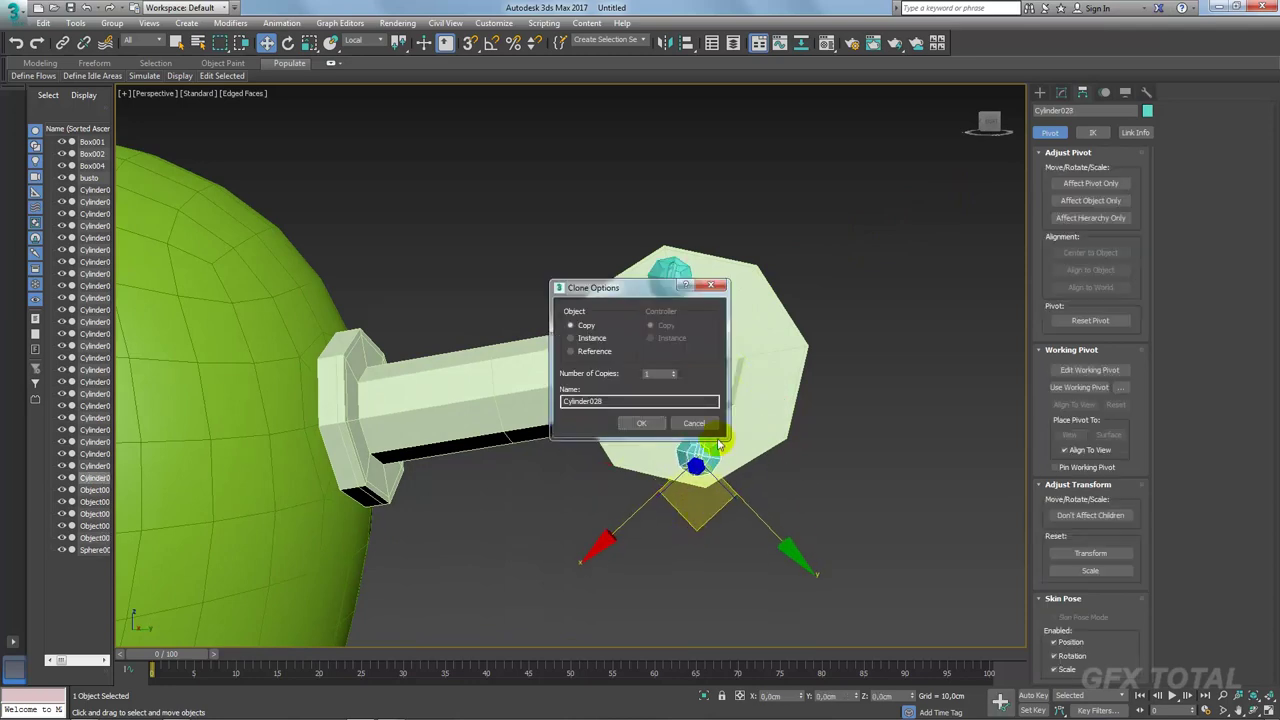
Step: Place the copied bolt, Cylinder028, at the bottom of the nut face opposite the first
click(634, 437)
key(alt+Tab)
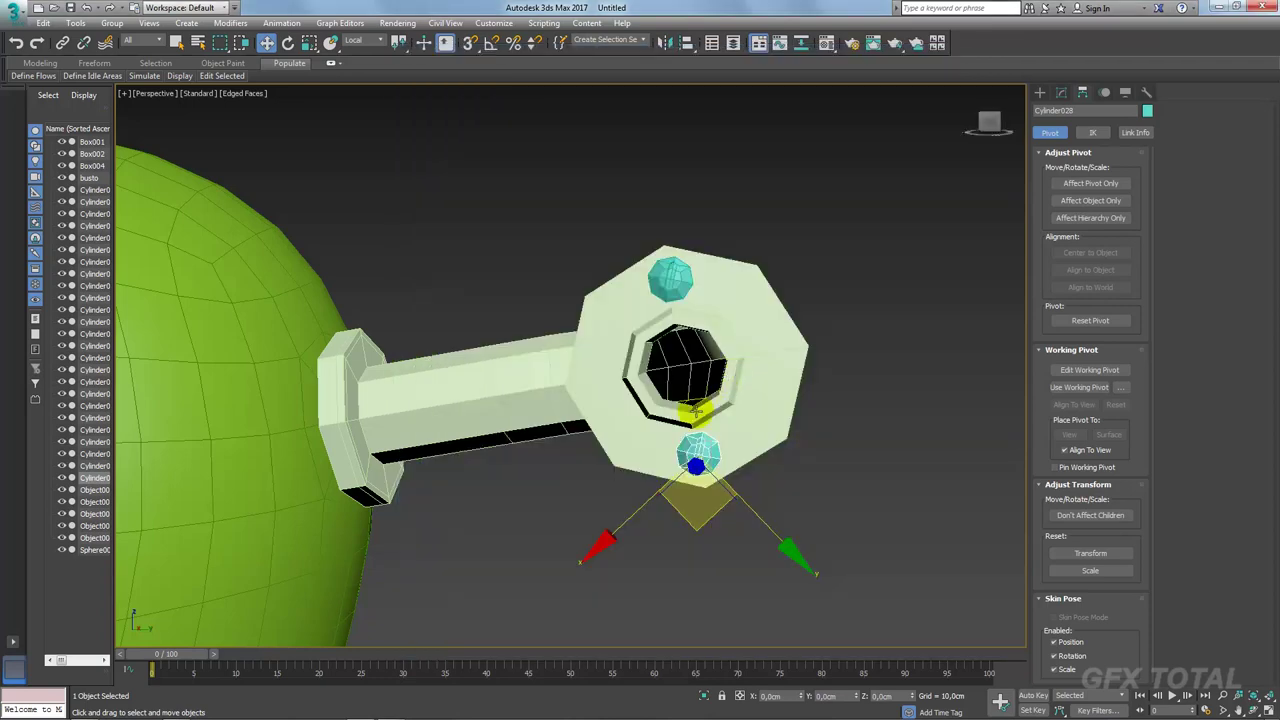
key(alt+Tab)
drag(697, 528, 695, 529)
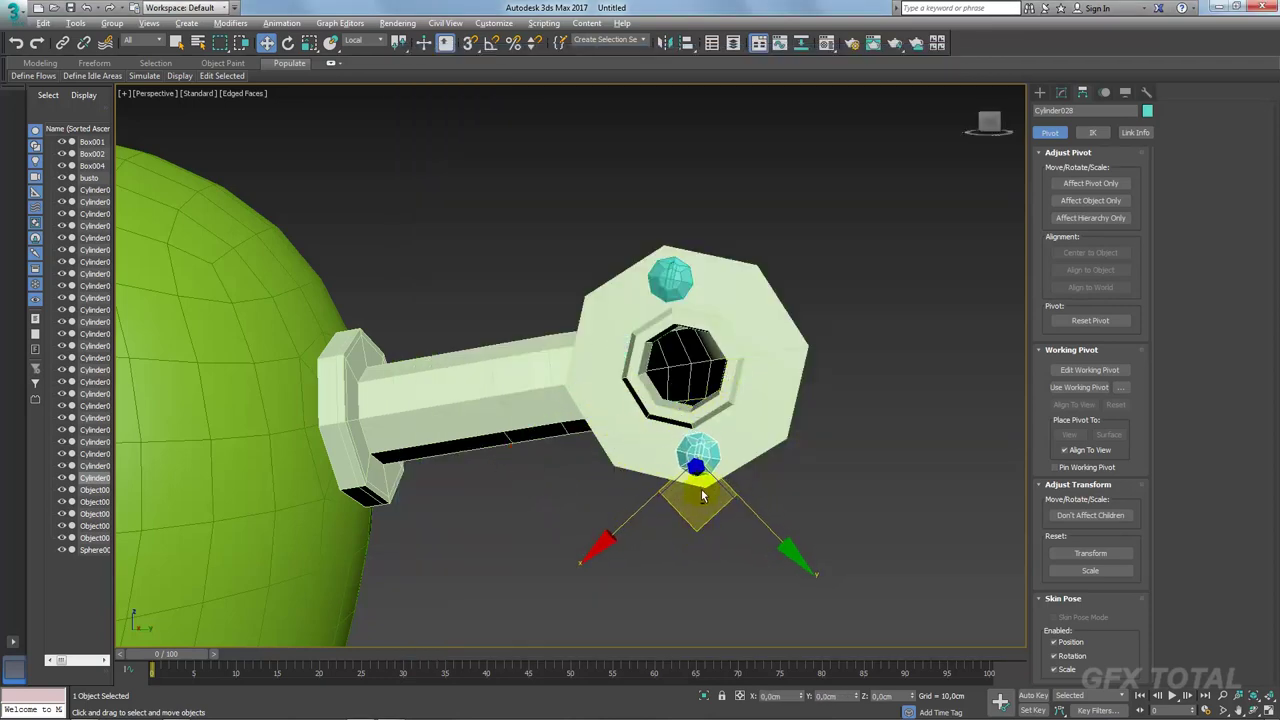
mouse_move(695, 529)
alt+middle_down()
mouse_move(720, 517)
mouse_move(730, 480)
alt+middle_up()
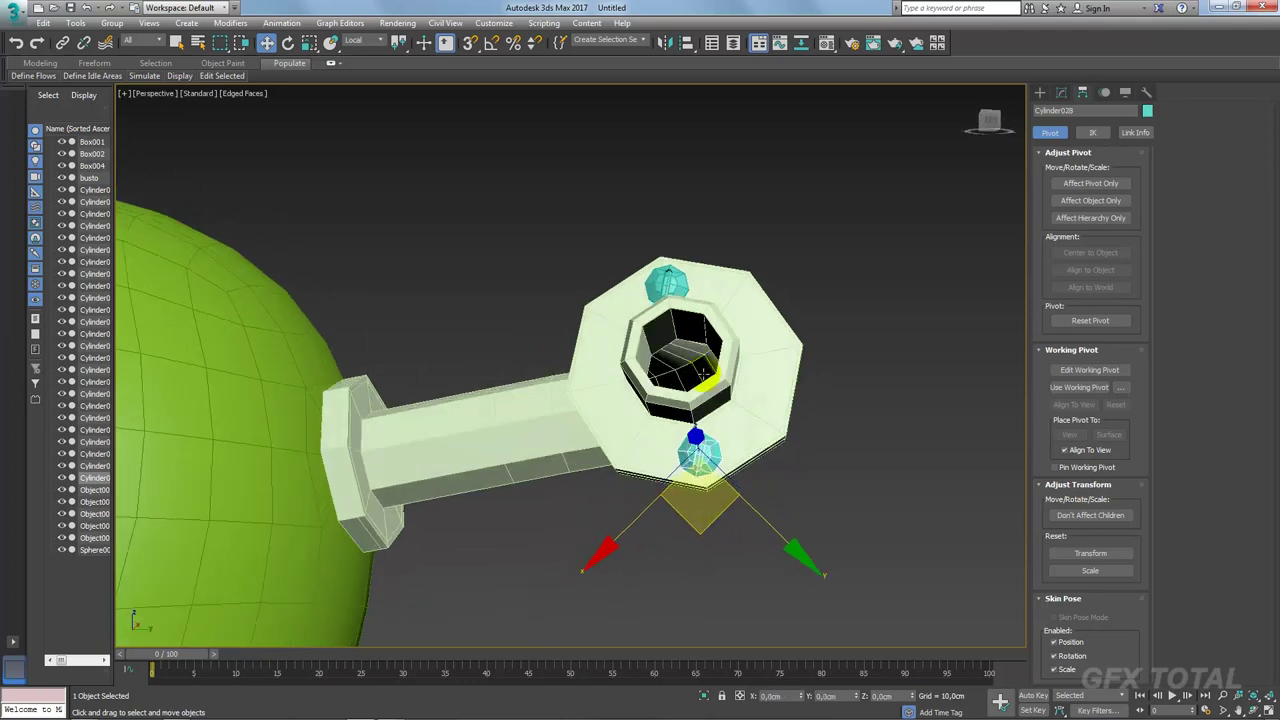
Step: Select only the top bolt on the nut face
ctrl+click(672, 280)
click(1066, 93)
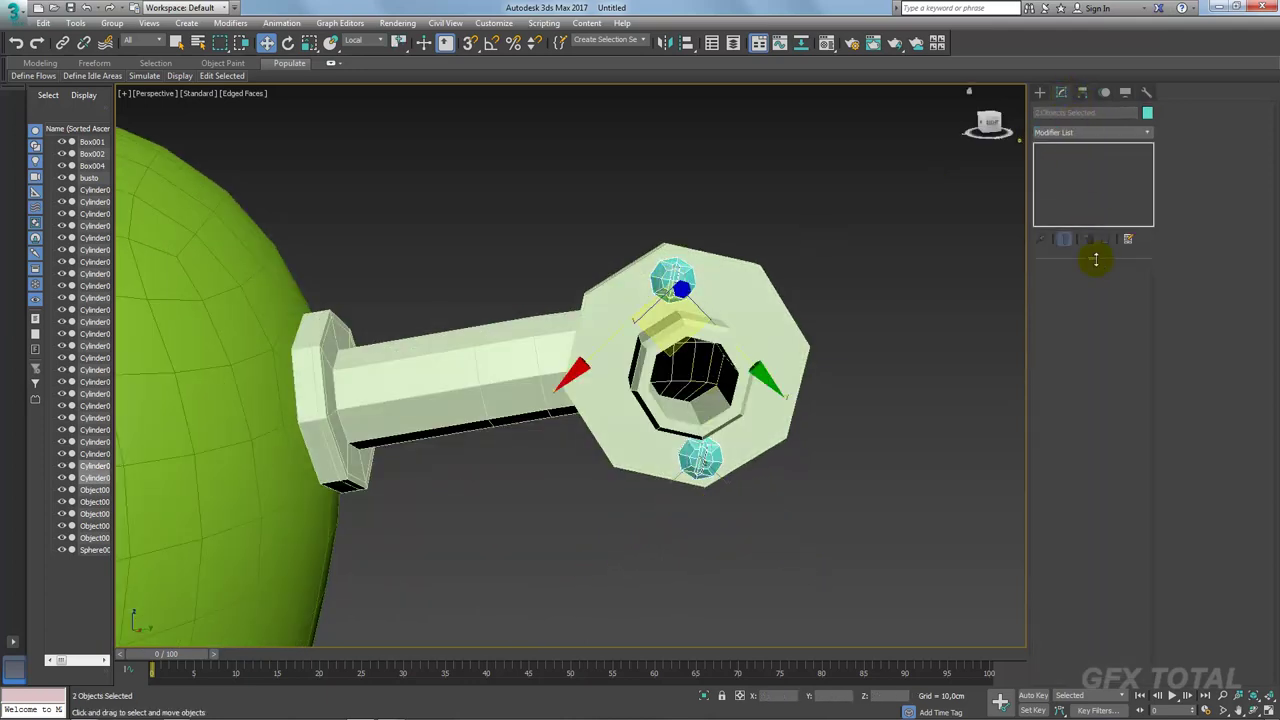
click(791, 289)
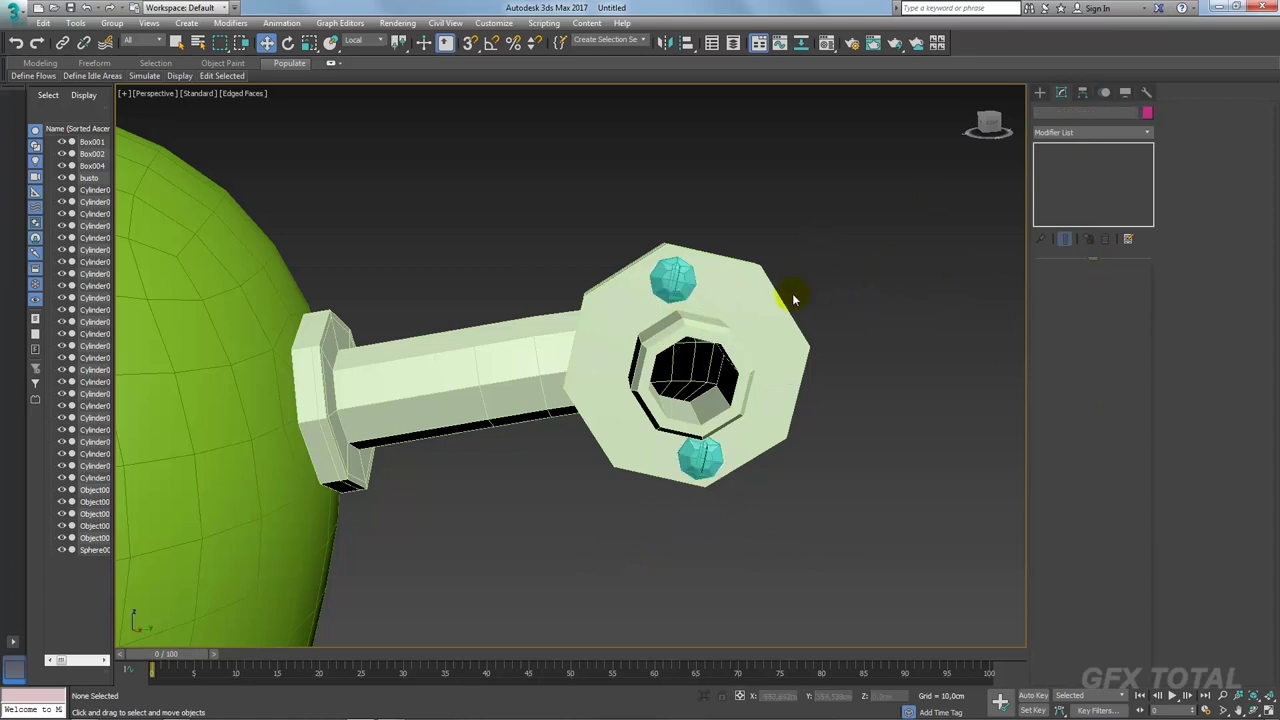
click(680, 280)
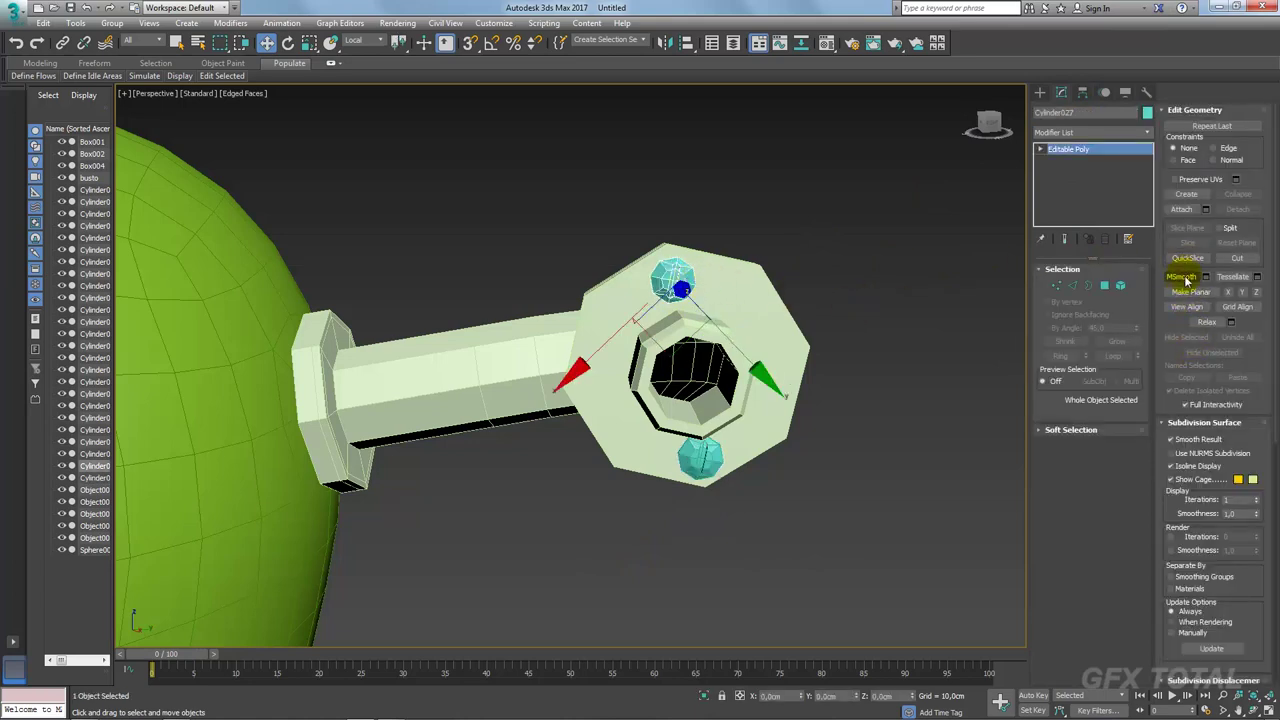
Step: Attach the bottom bolt to the top one and centre the pivot on the pair
click(1184, 213)
click(700, 455)
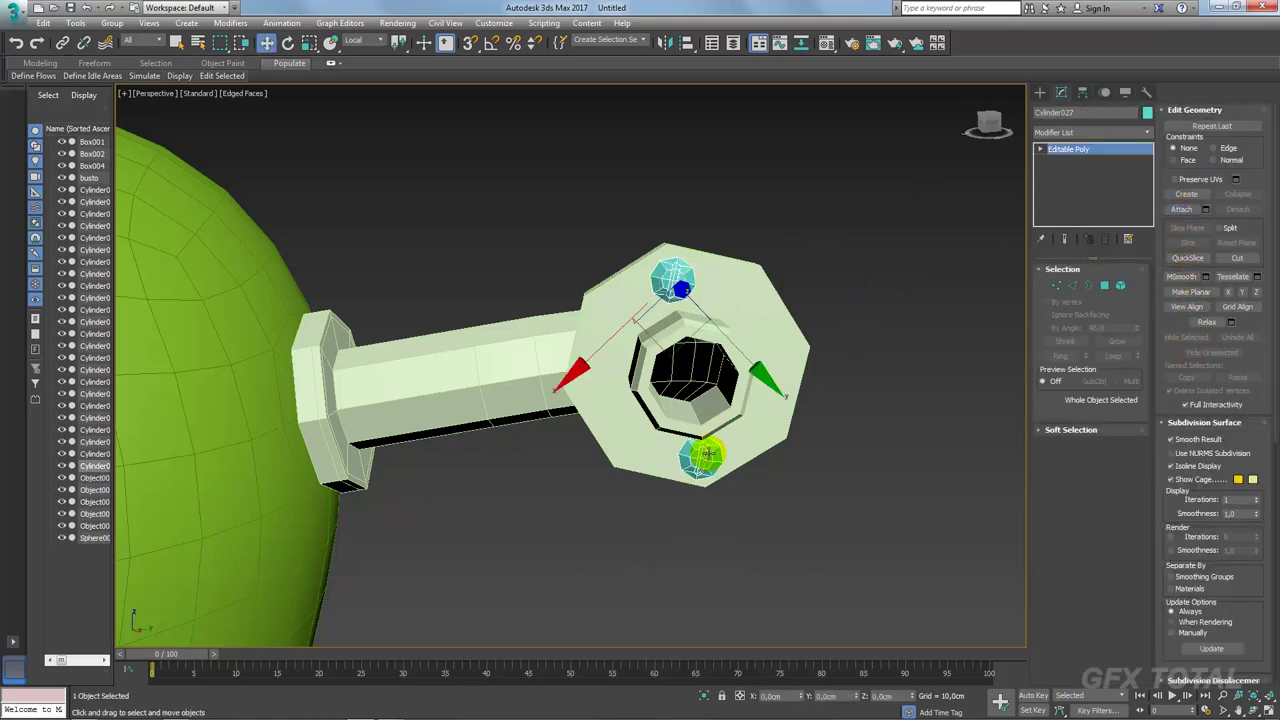
click(1082, 92)
click(1090, 183)
click(1090, 252)
click(1090, 183)
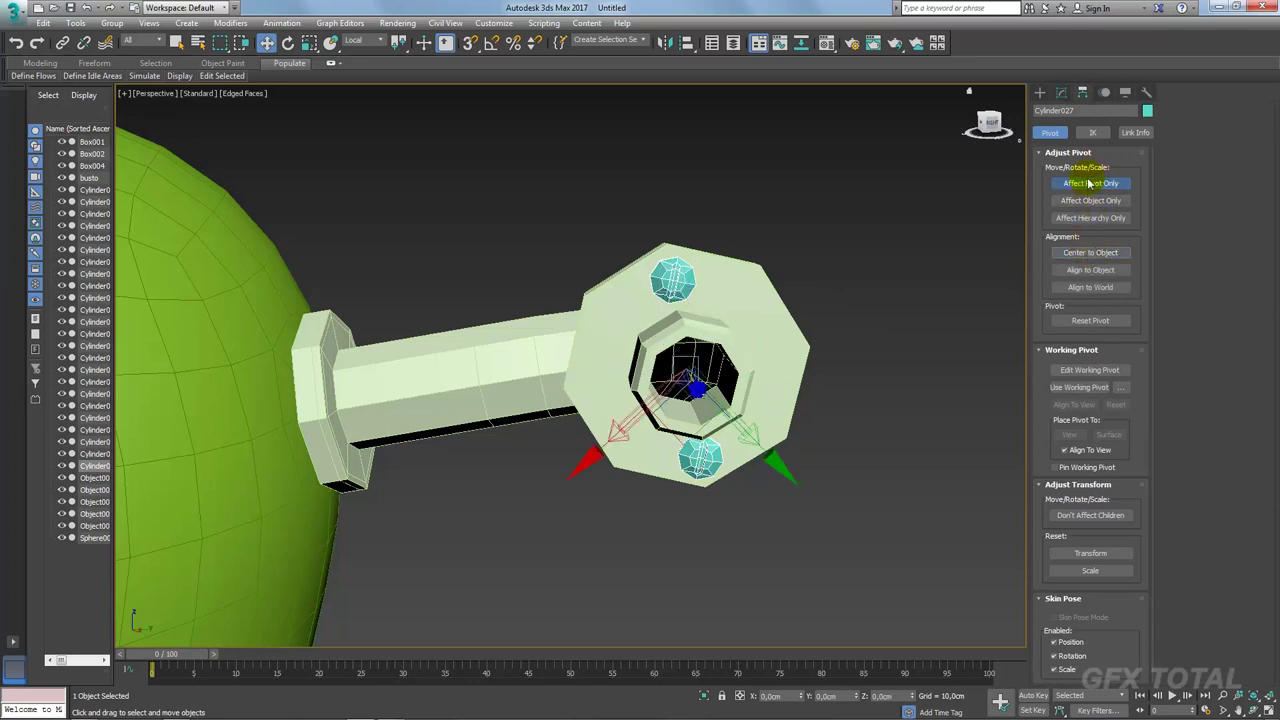
key(e)
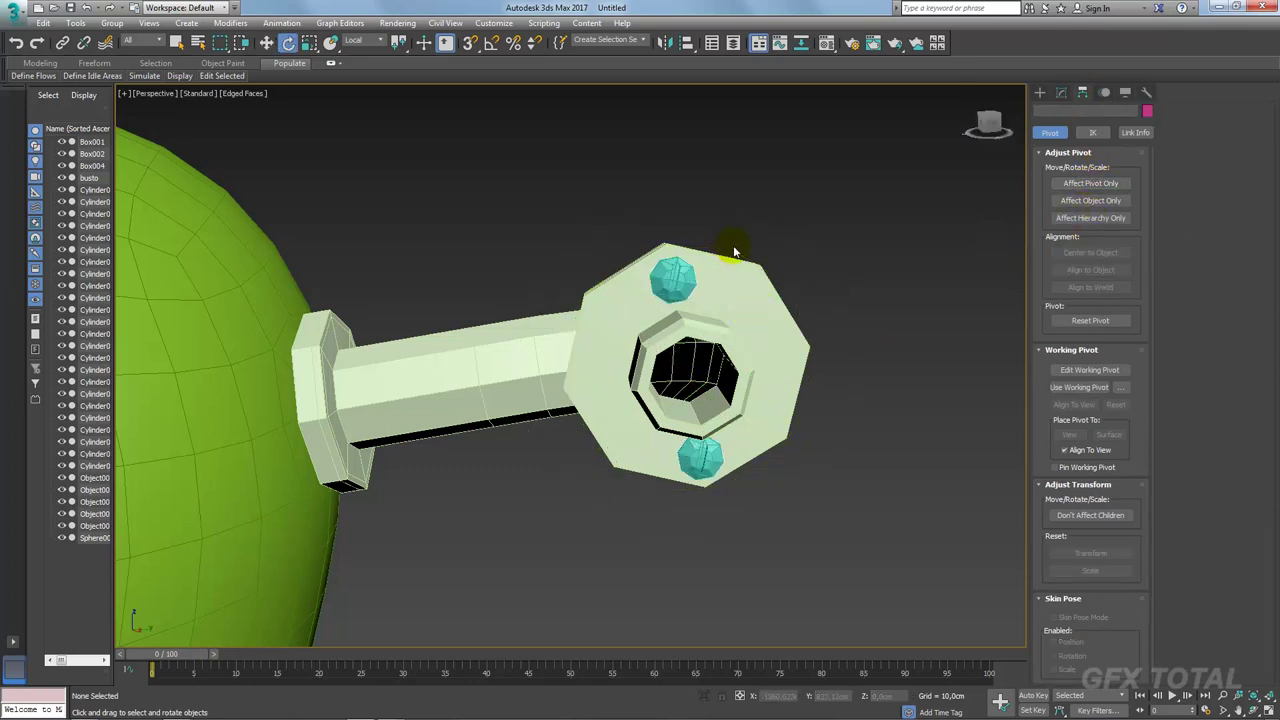
Step: Rotate-copy the bolt pair around the nut to ring it with six evenly spaced bolts
drag(702, 247, 772, 280)
click(694, 425)
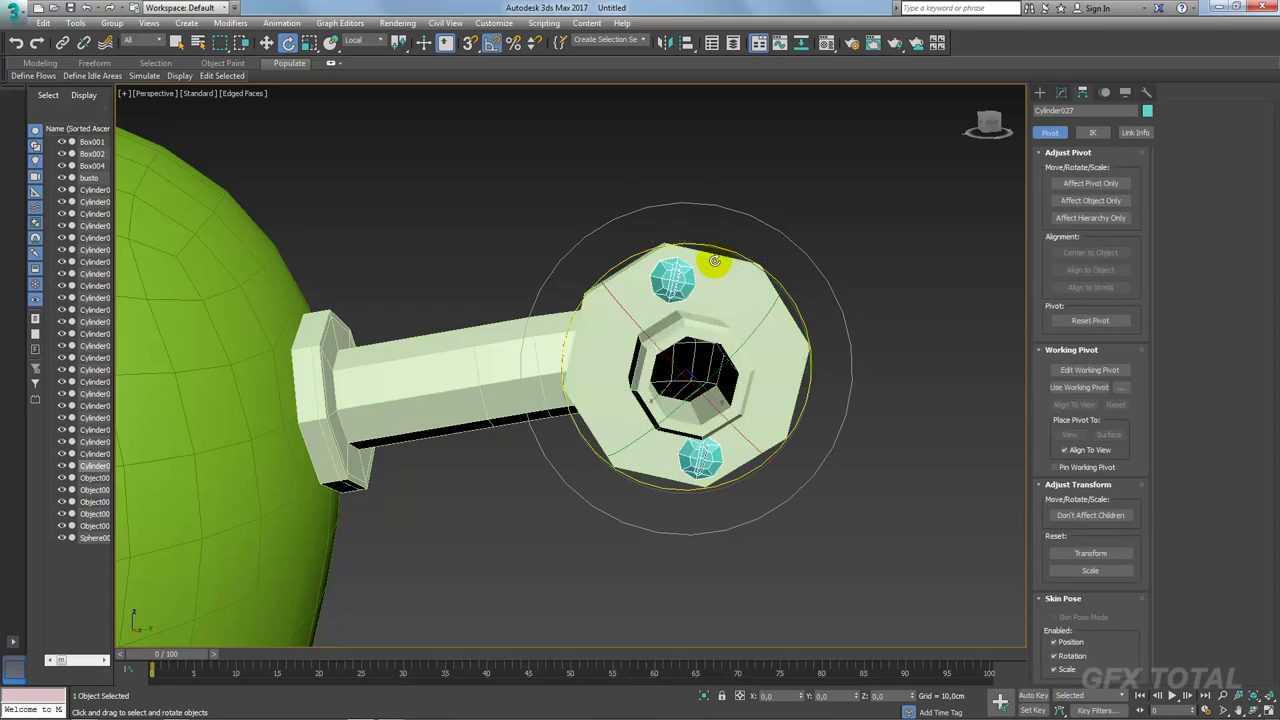
mouse_move(707, 244)
mouse_down()
mouse_move(743, 252)
mouse_move(737, 262)
mouse_up()
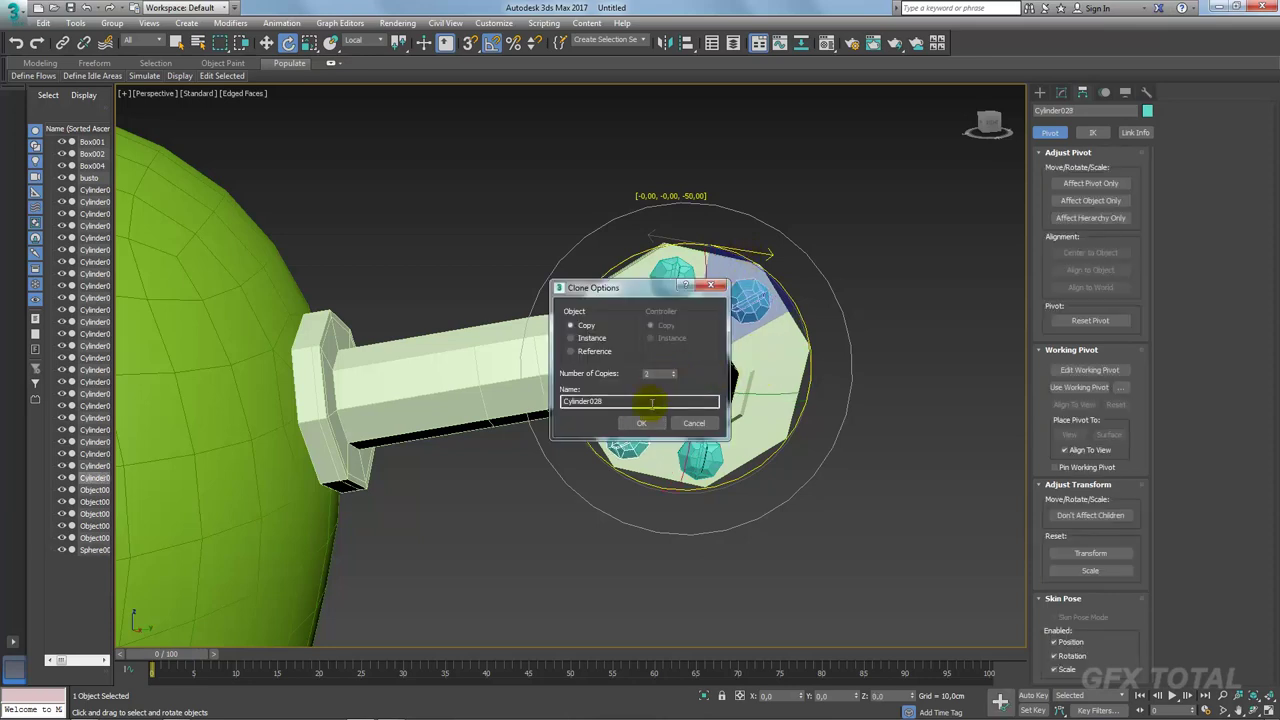
click(694, 423)
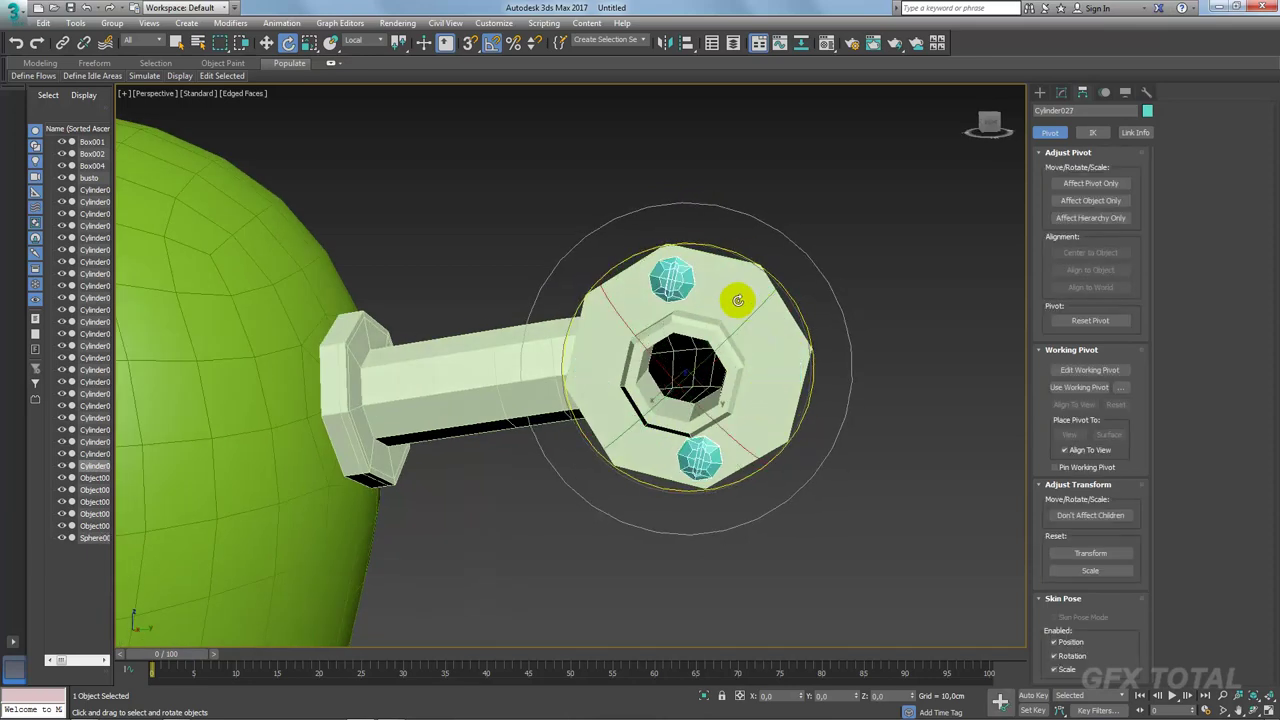
mouse_move(718, 248)
shift+mouse_down()
mouse_move(760, 258)
mouse_move(762, 279)
shift+mouse_up()
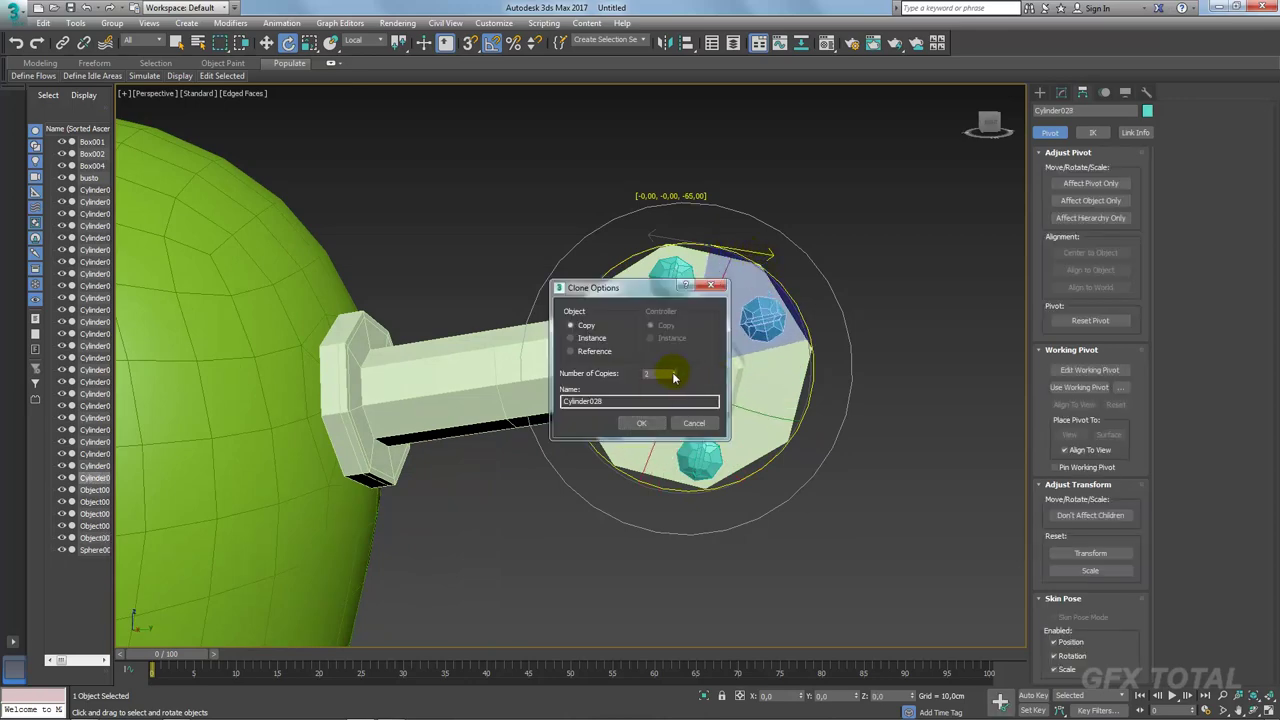
click(641, 424)
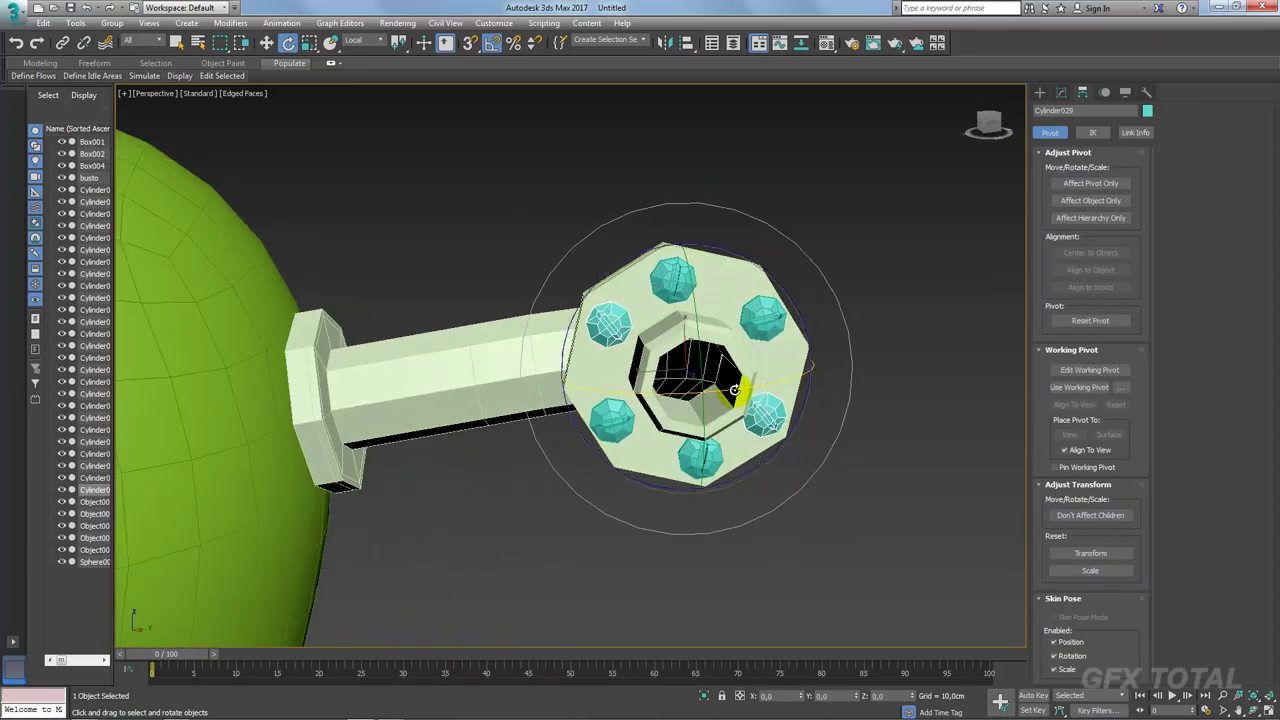
key(ctrl+z)
shift+drag(694, 251, 742, 250)
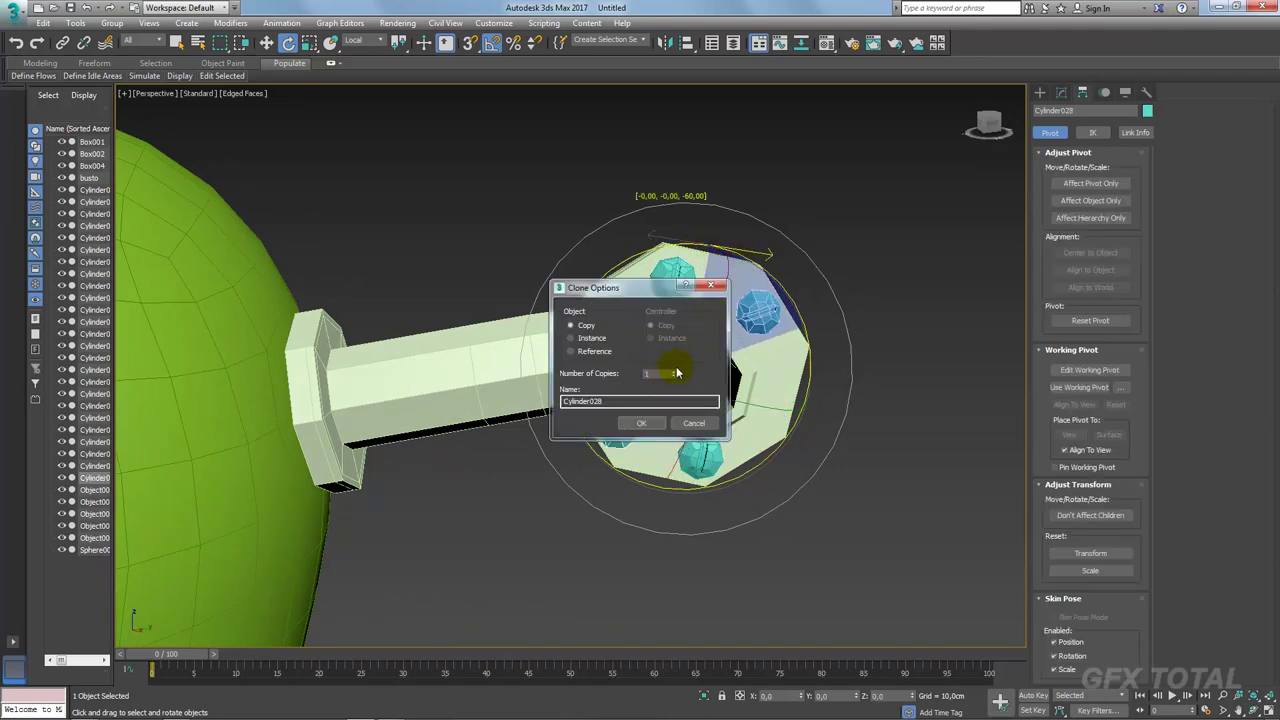
mouse_move(787, 423)
alt+middle_down()
mouse_move(791, 400)
mouse_move(811, 417)
mouse_move(735, 416)
mouse_move(763, 403)
alt+middle_up()
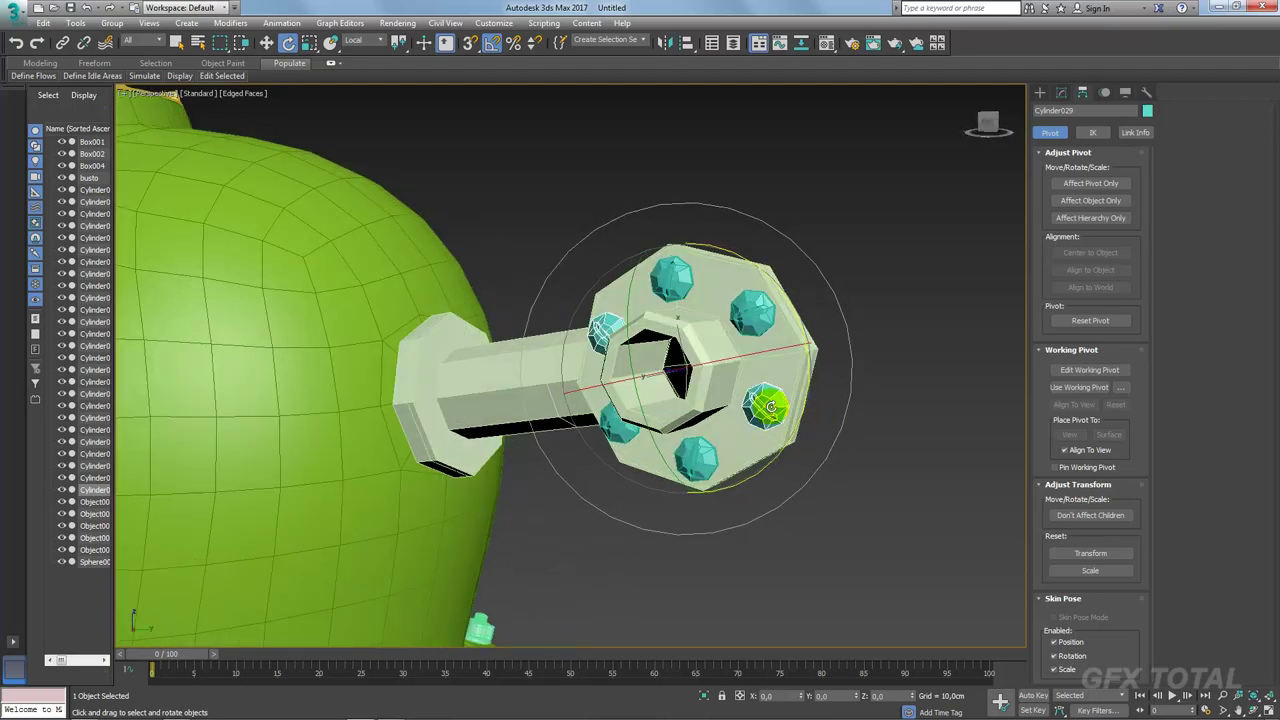
Step: Attach the two loose bolt copies into the flange disc object, Cylinder029
click(1061, 92)
mouse_move(860, 340)
alt+middle_down()
mouse_move(810, 345)
mouse_move(877, 349)
alt+middle_up()
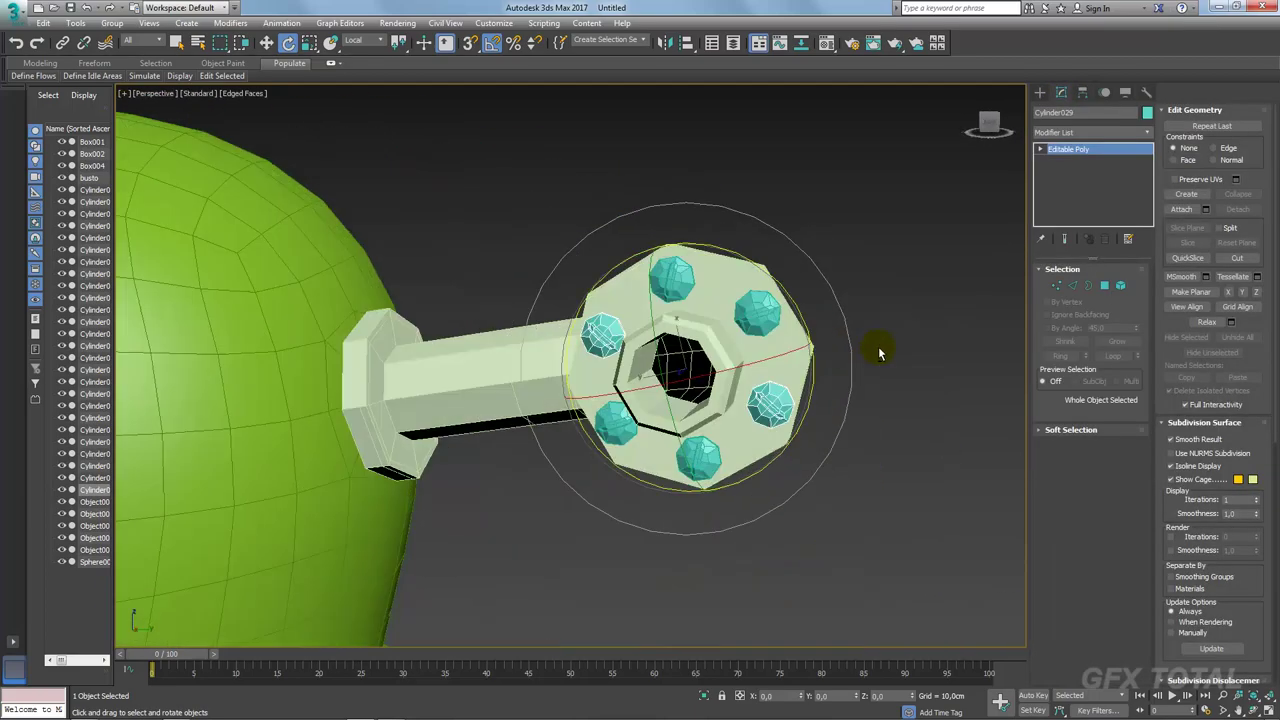
click(1185, 212)
click(765, 285)
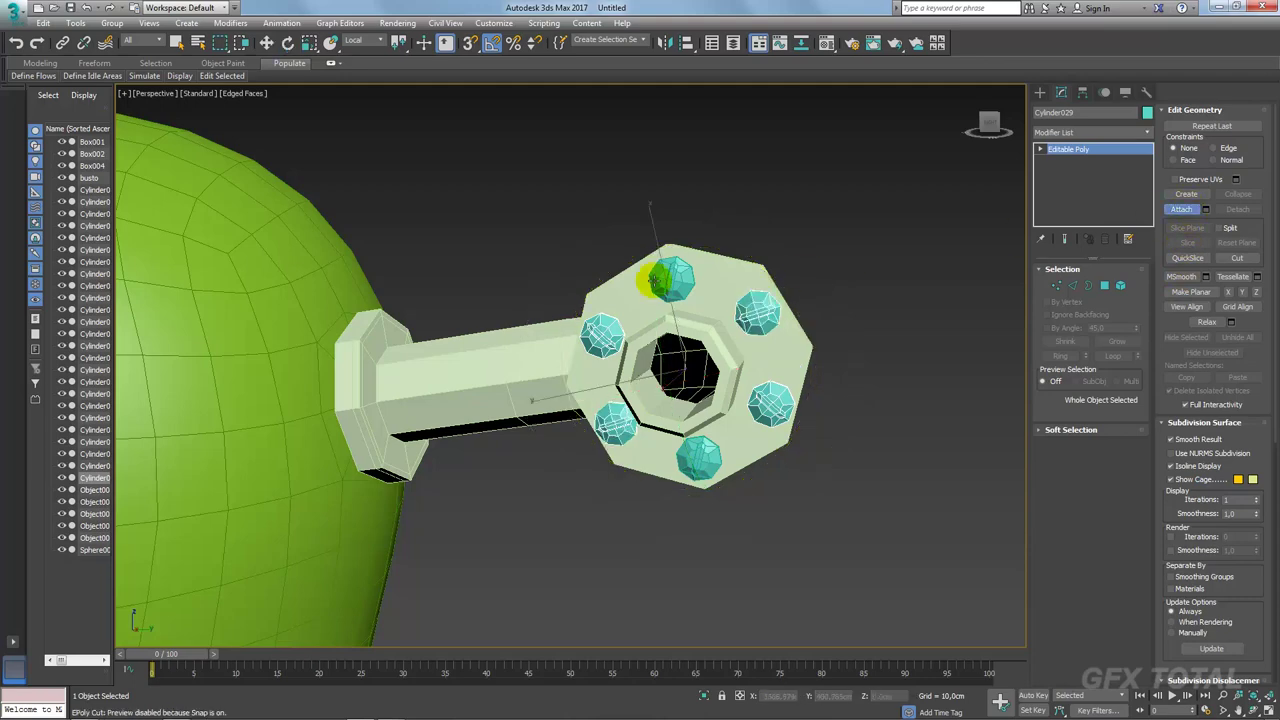
click(663, 270)
key(w)
alt+middle_drag(783, 194, 831, 315)
scroll(831, 315, up, 3)
Step: Rotate the top bolt element slightly, then return to object level
click(1120, 285)
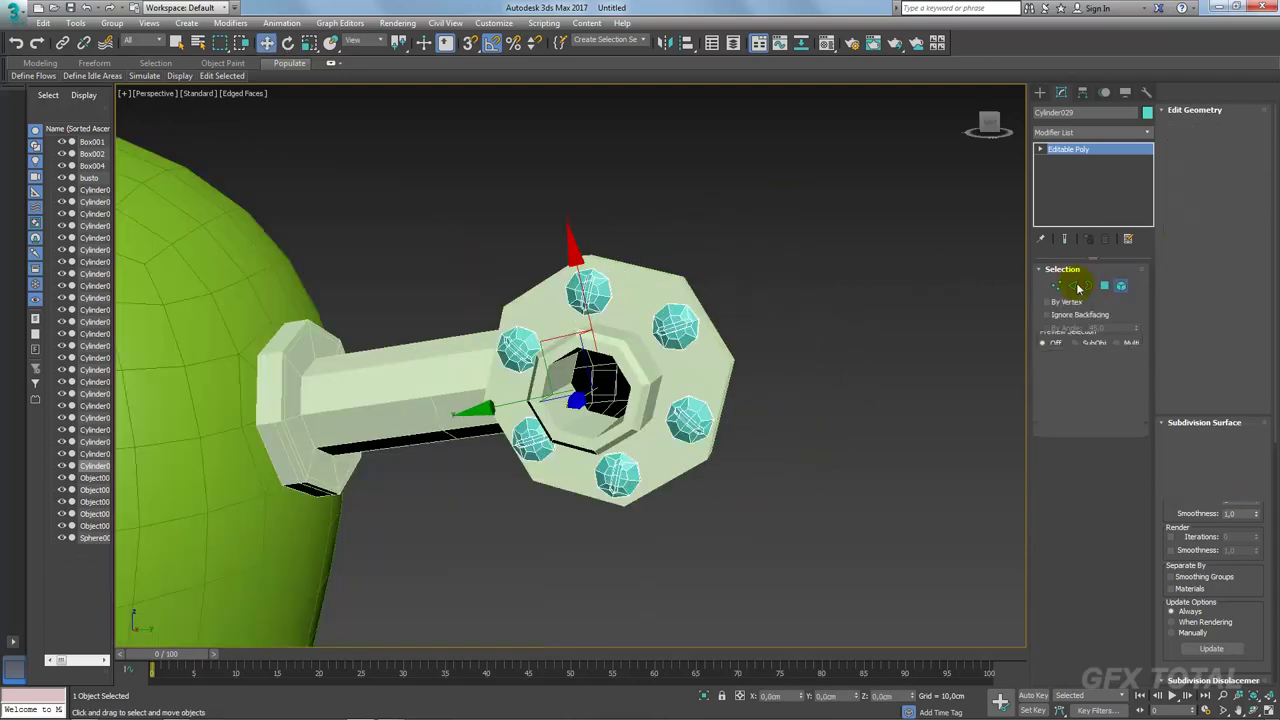
click(678, 328)
key(e)
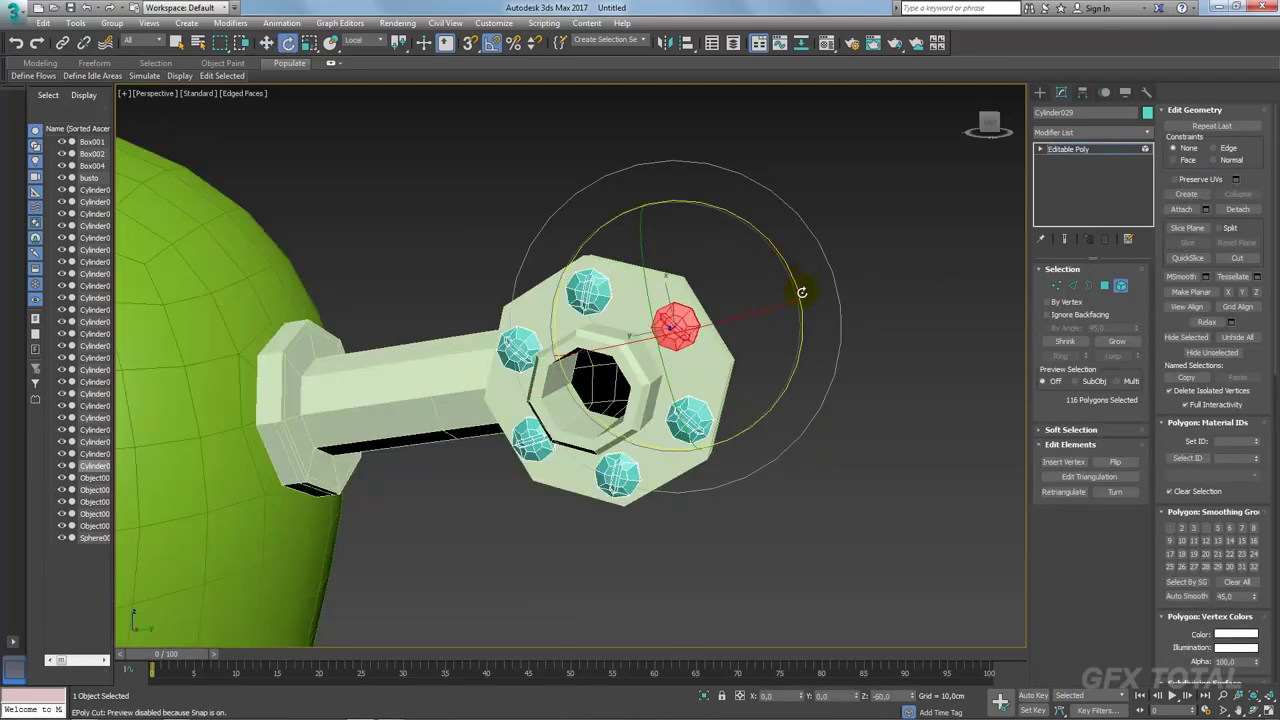
click(538, 452)
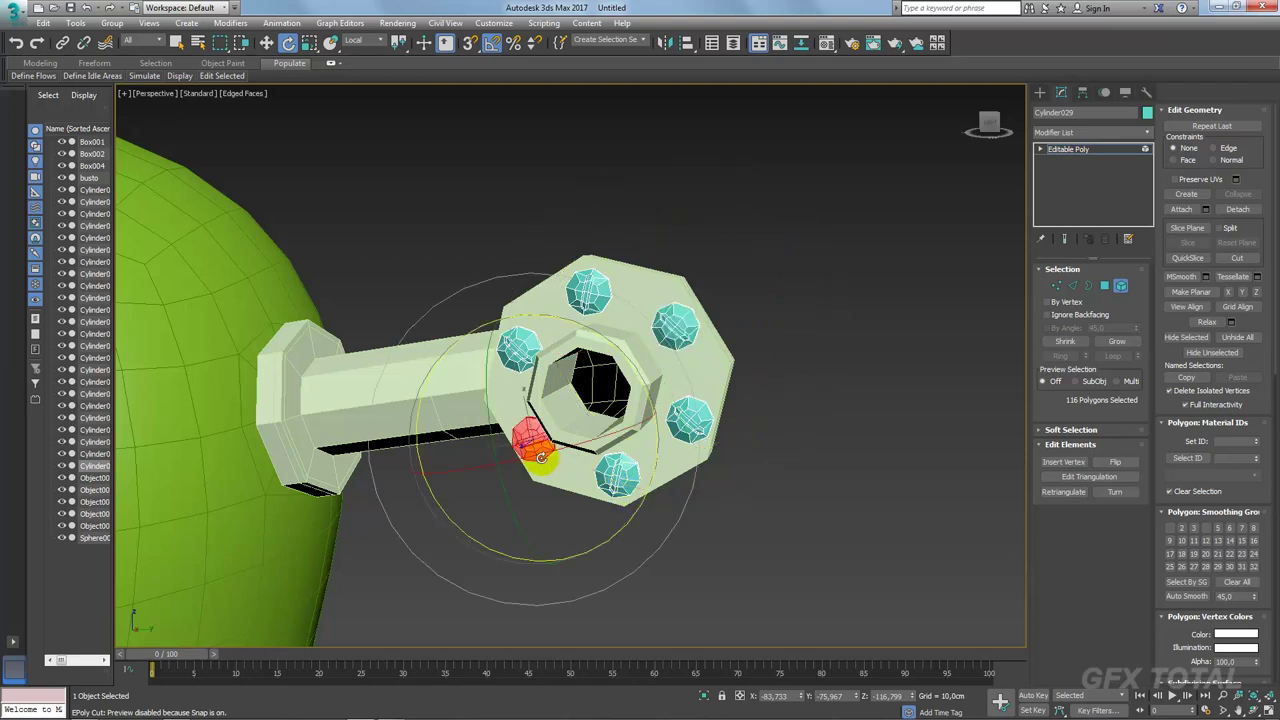
click(617, 480)
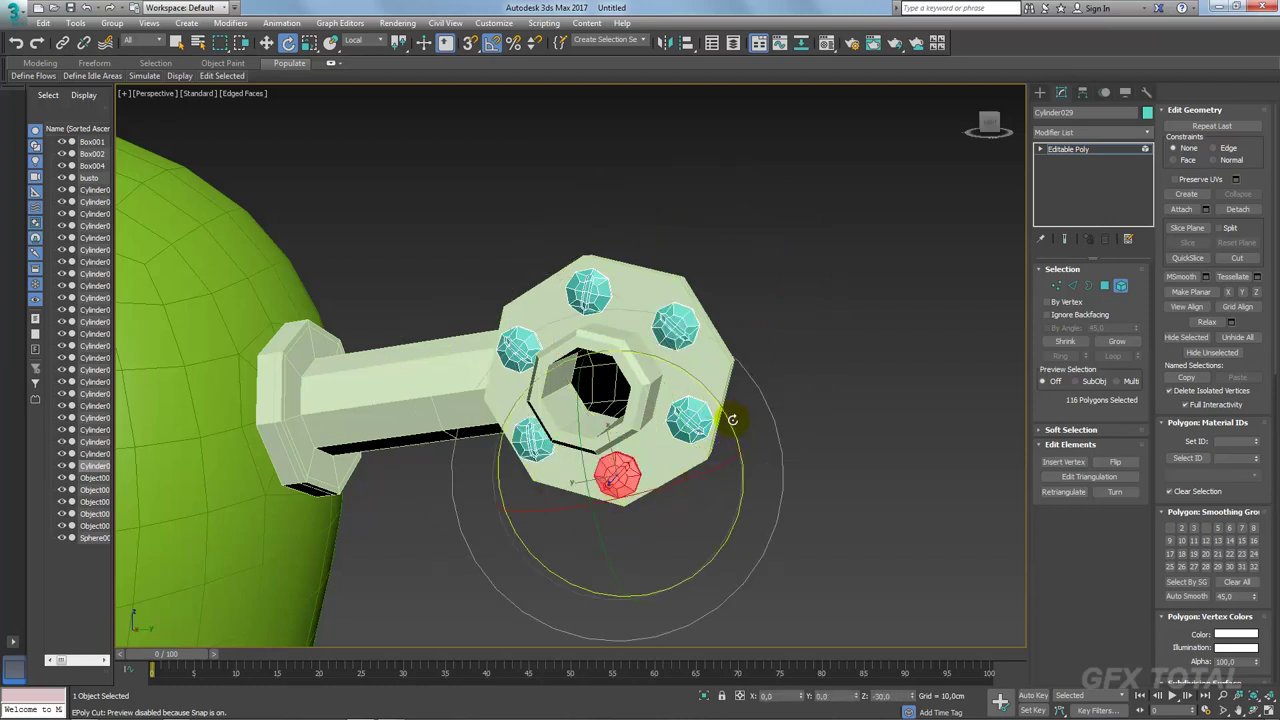
click(600, 290)
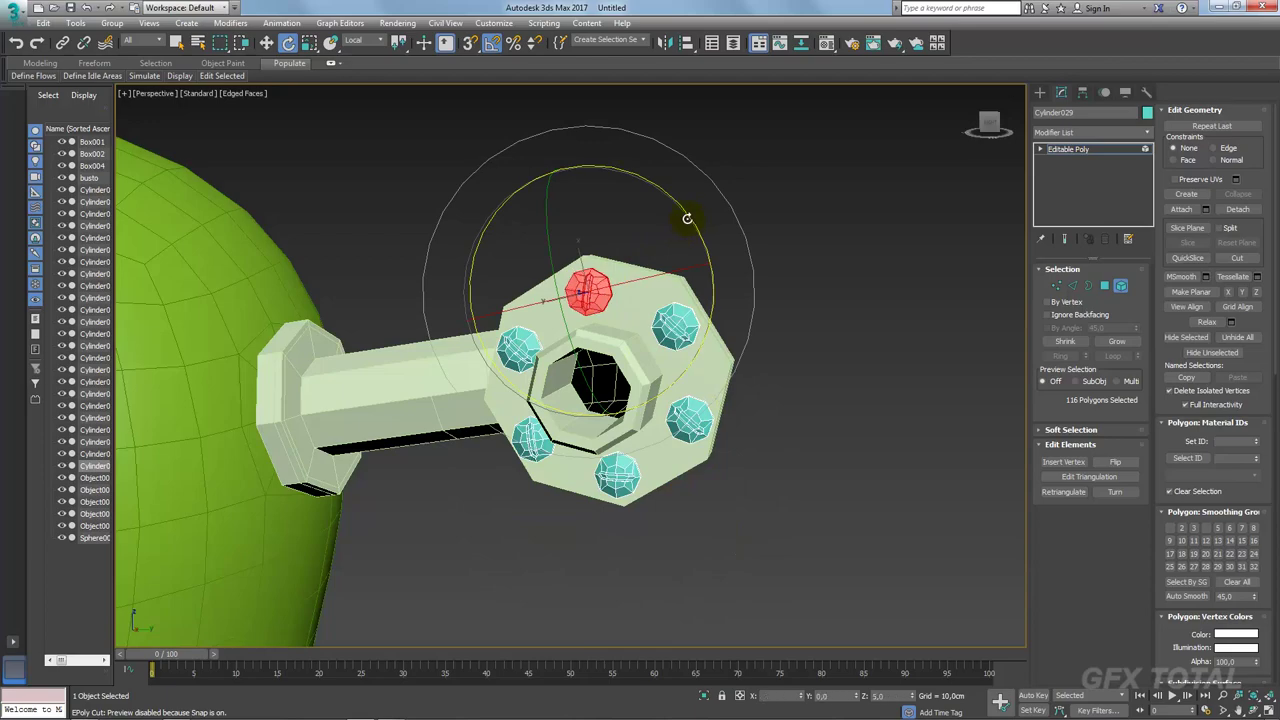
drag(687, 218, 700, 212)
click(1068, 149)
Step: Rotate the side arm pipe Cylinder025 45° on Z
scroll(829, 229, down, 5)
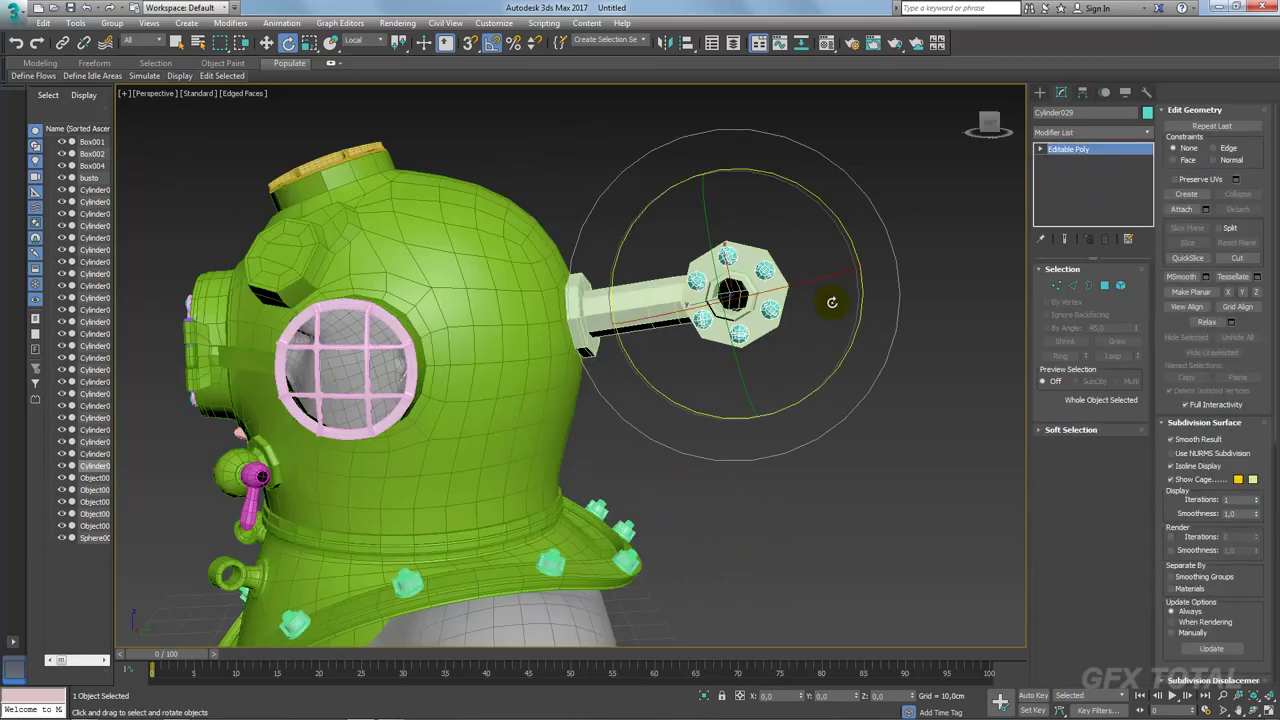
scroll(829, 294, down, 1)
scroll(684, 328, up, 3)
scroll(651, 306, down, 5)
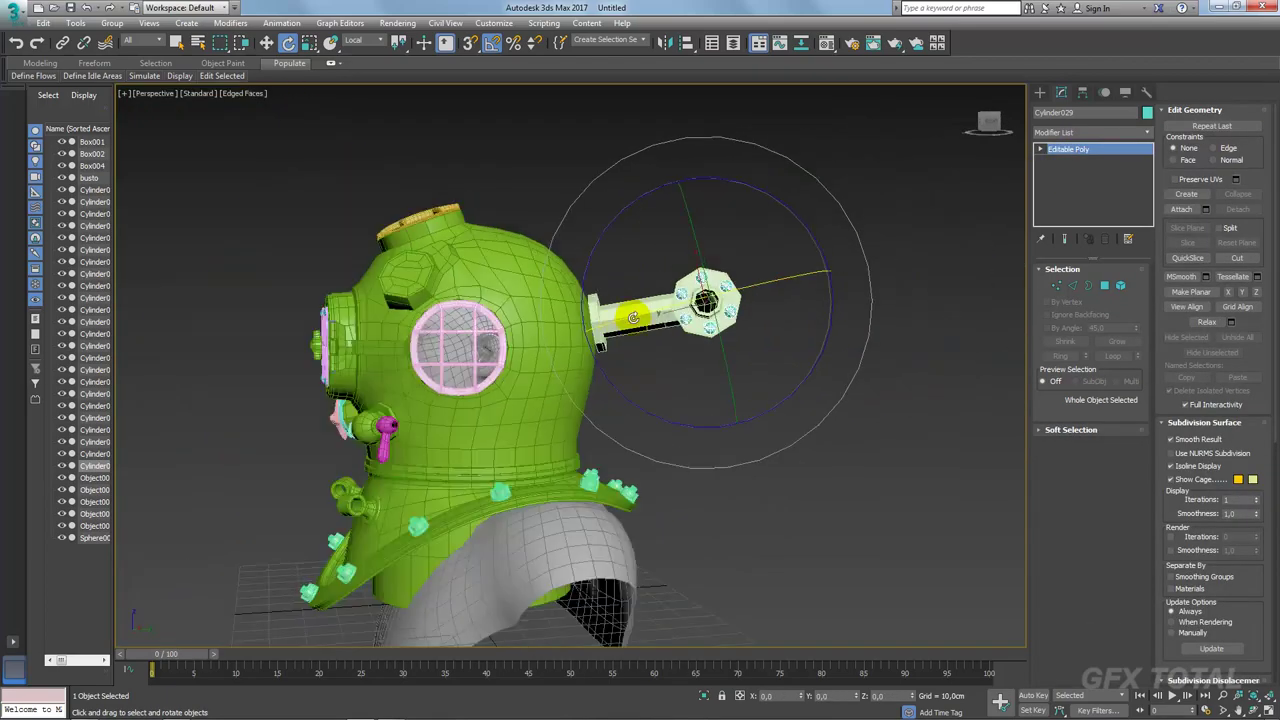
mouse_move(651, 306)
alt+middle_down()
mouse_move(546, 347)
mouse_move(629, 304)
alt+middle_up()
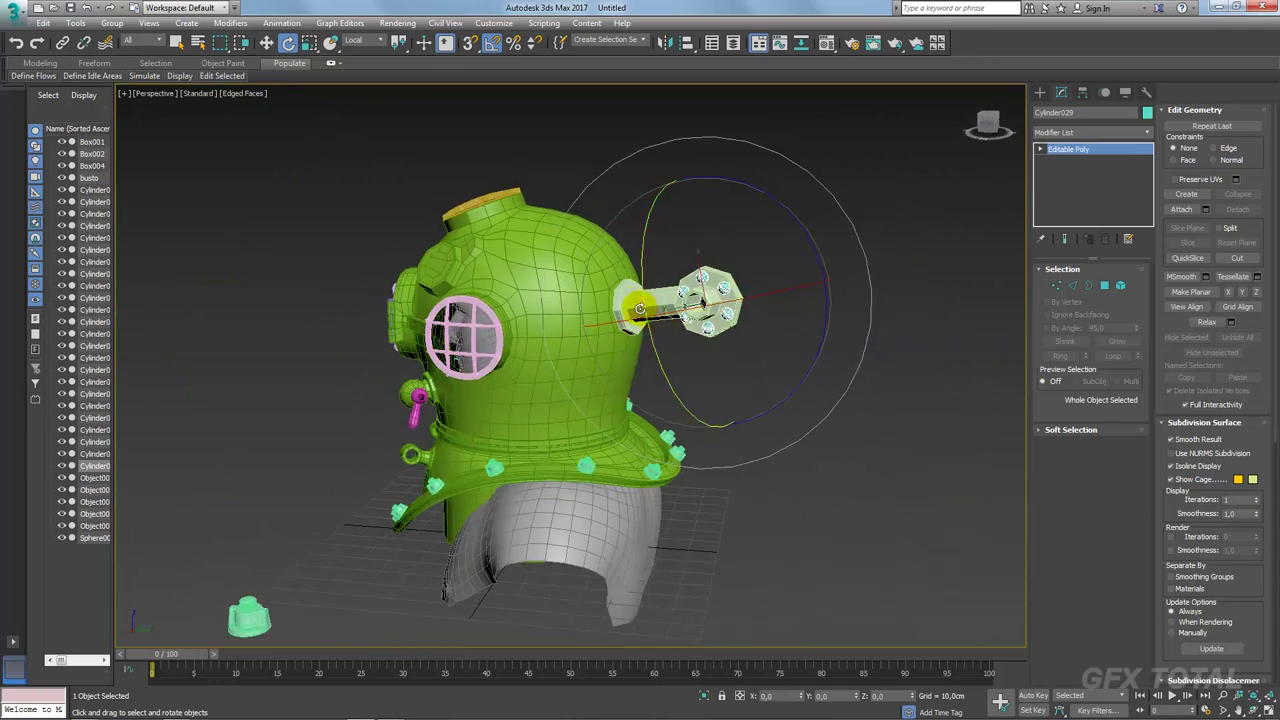
click(642, 305)
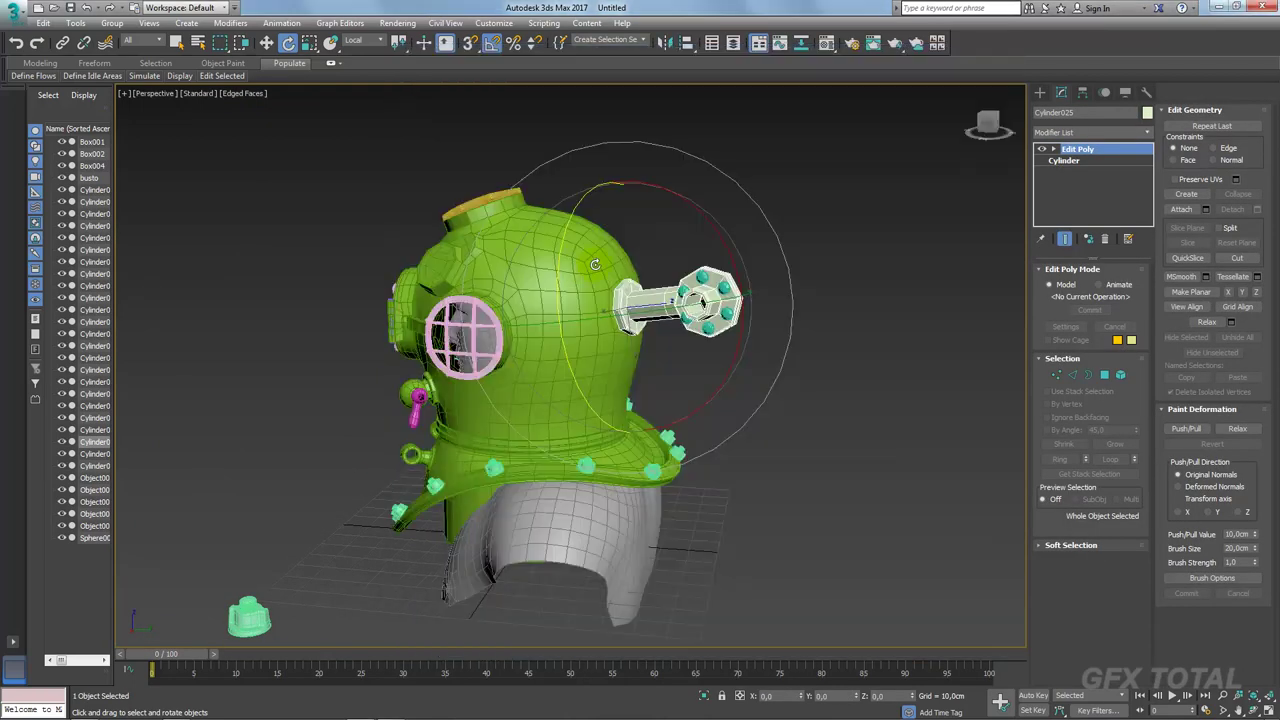
drag(558, 266, 562, 294)
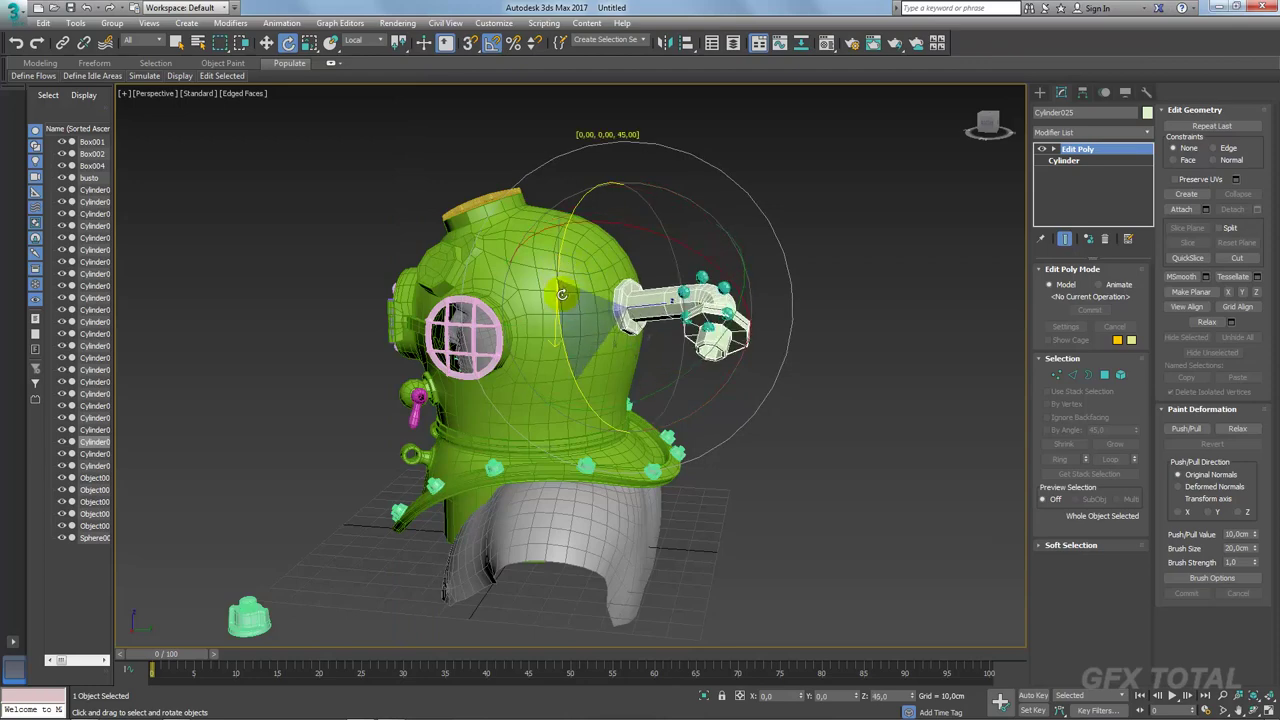
Step: Link the flange disc Cylinder029 to the arm pipe using Select and Link
alt+middle_drag(562, 294, 601, 333)
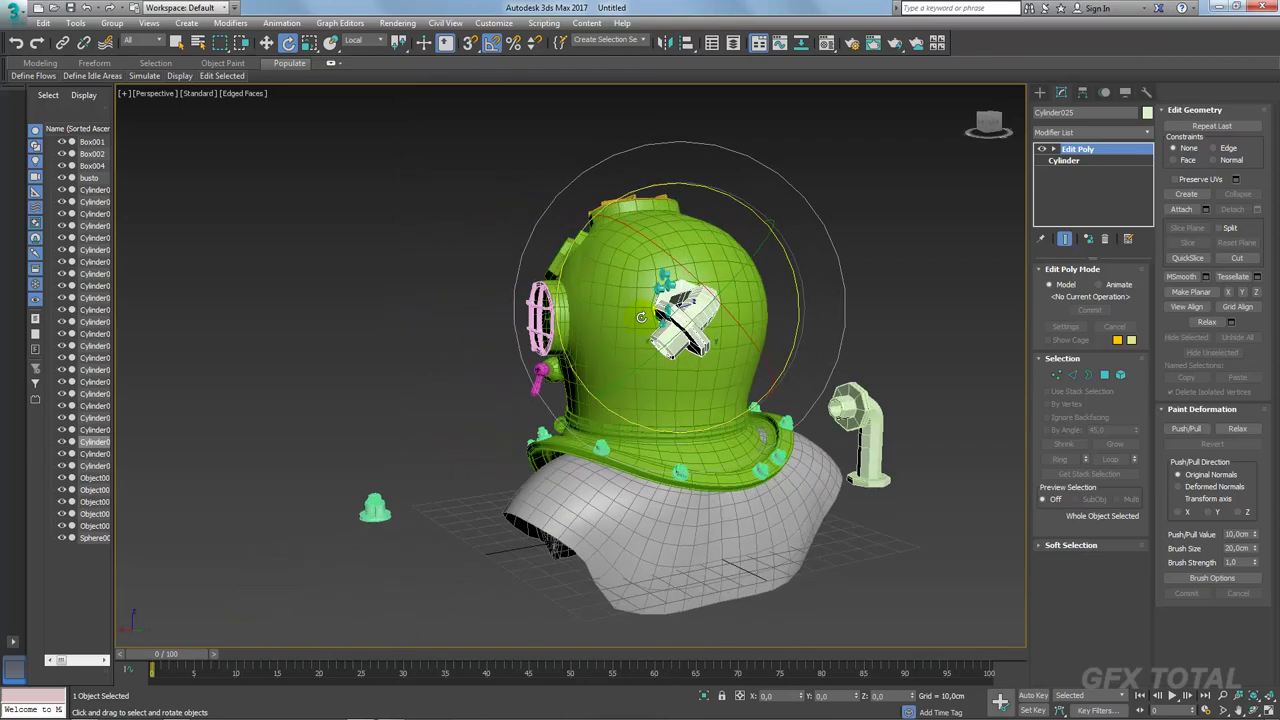
scroll(601, 333, up, 4)
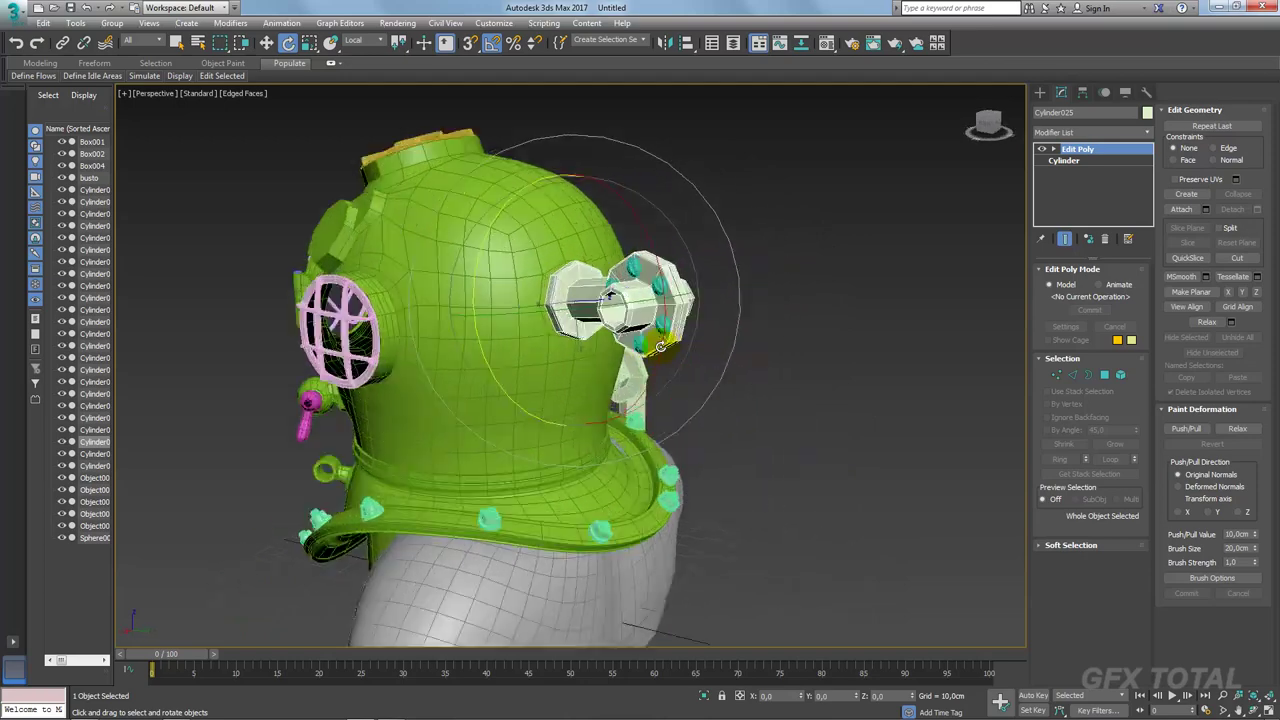
scroll(432, 204, up, 3)
click(62, 43)
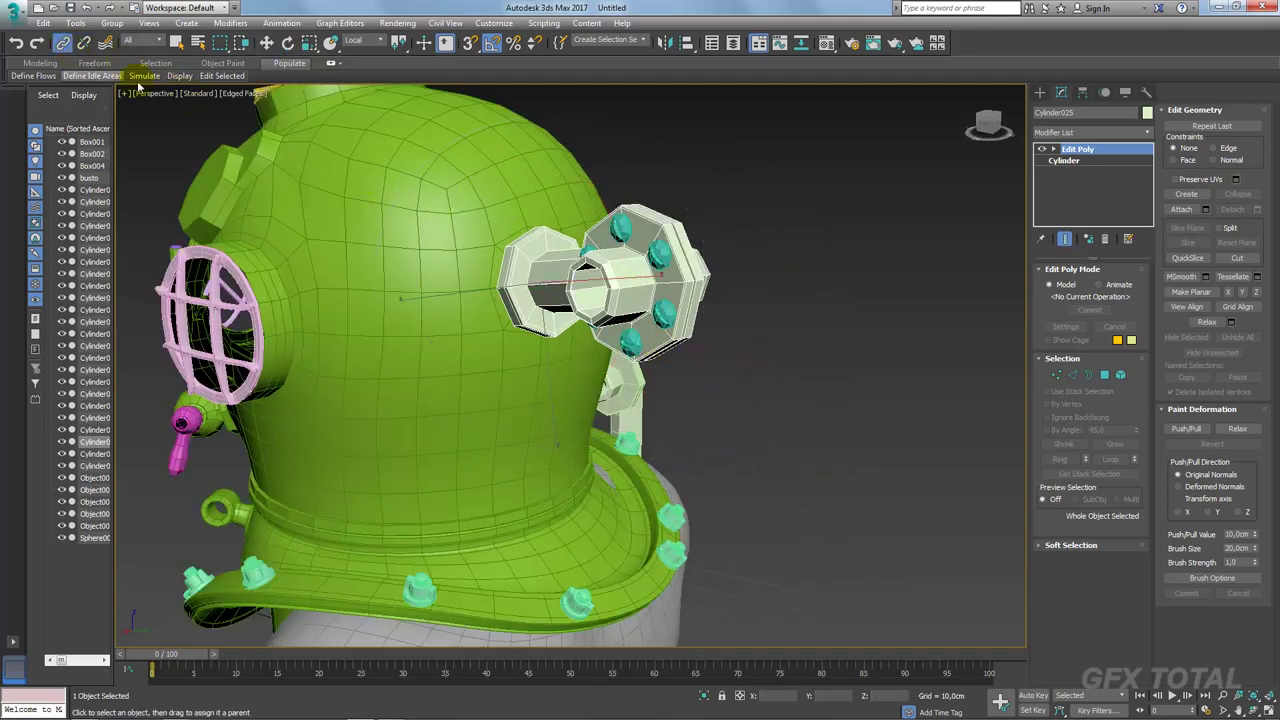
click(649, 233)
drag(651, 233, 648, 236)
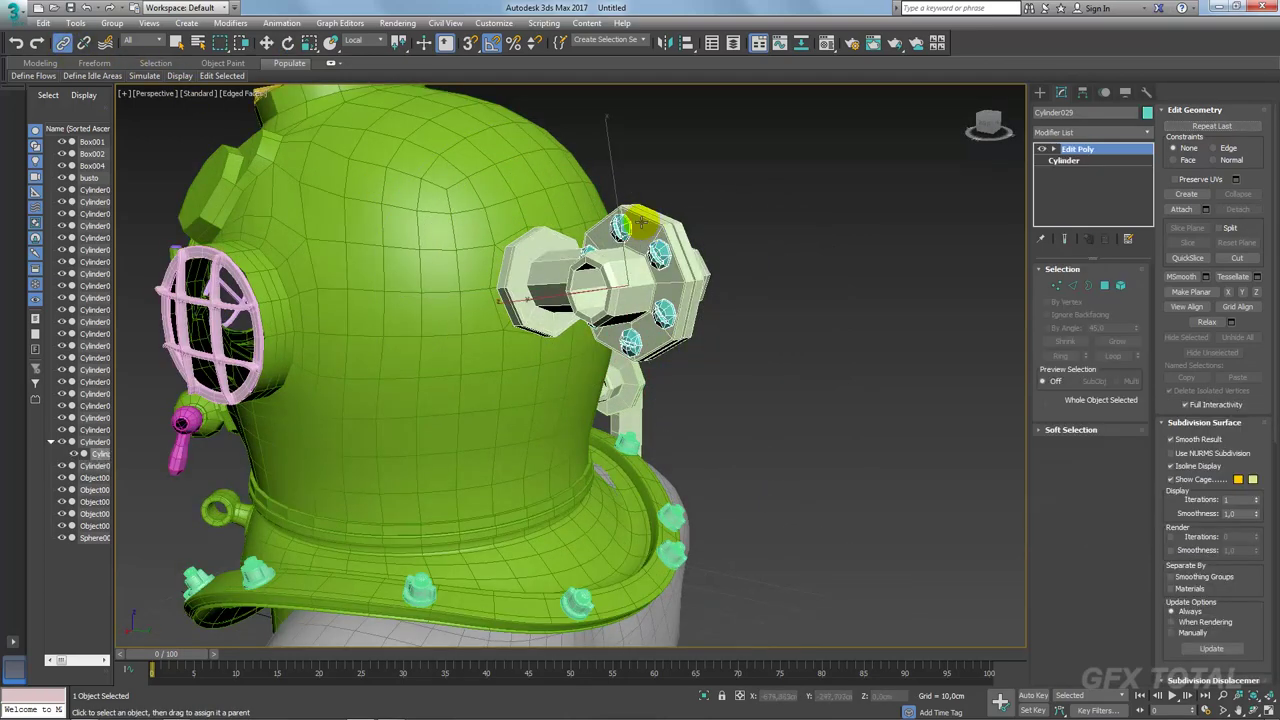
Step: Rotate the arm pipe and linked disc a further 40°, checking the reference photo
key(e)
drag(440, 257, 446, 278)
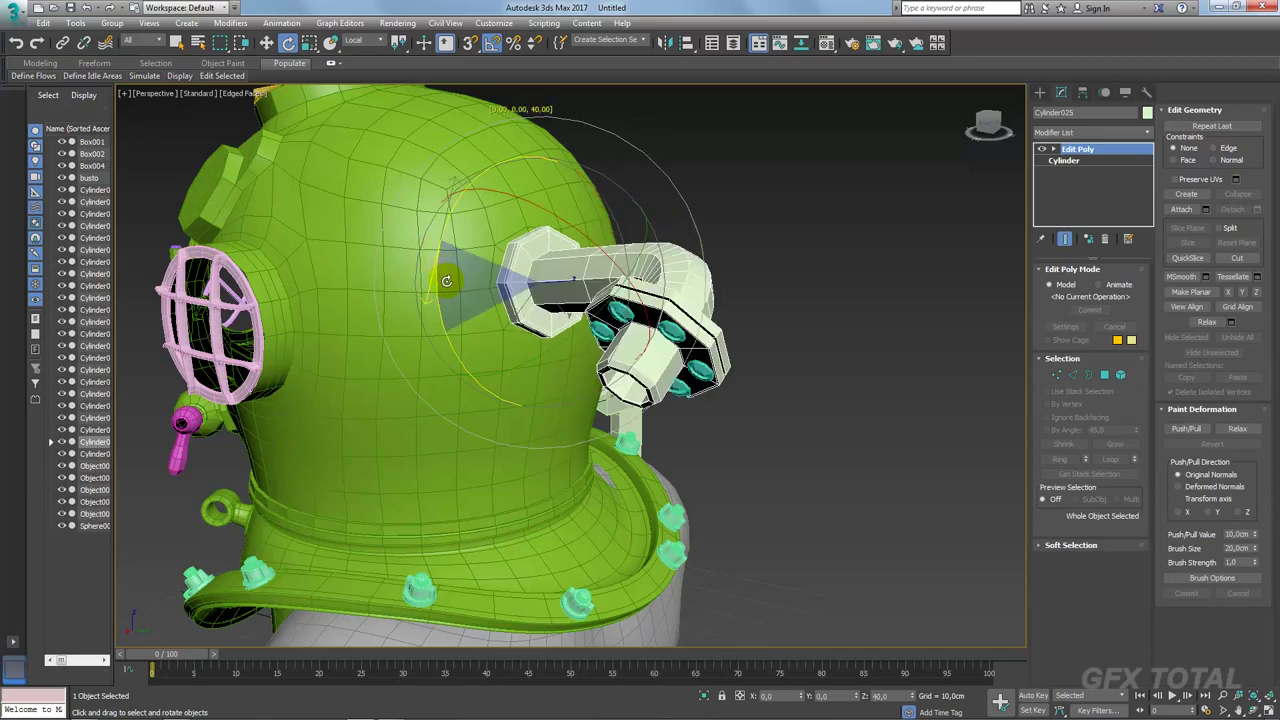
scroll(725, 319, down, 4)
key(alt+Tab)
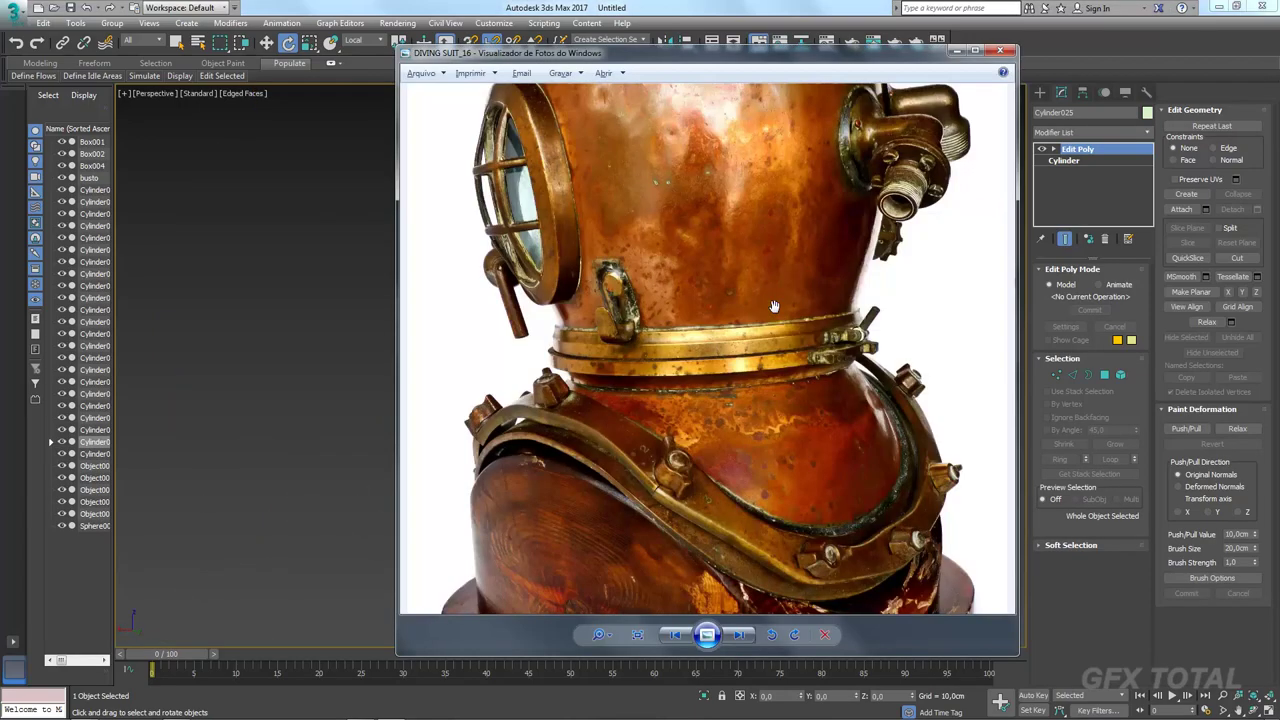
key(alt+Tab)
Step: Shift-move the bent pipe to create a copy, Cylinder030
mouse_move(808, 300)
alt+middle_down()
mouse_move(771, 363)
mouse_move(800, 400)
alt+middle_up()
key(w)
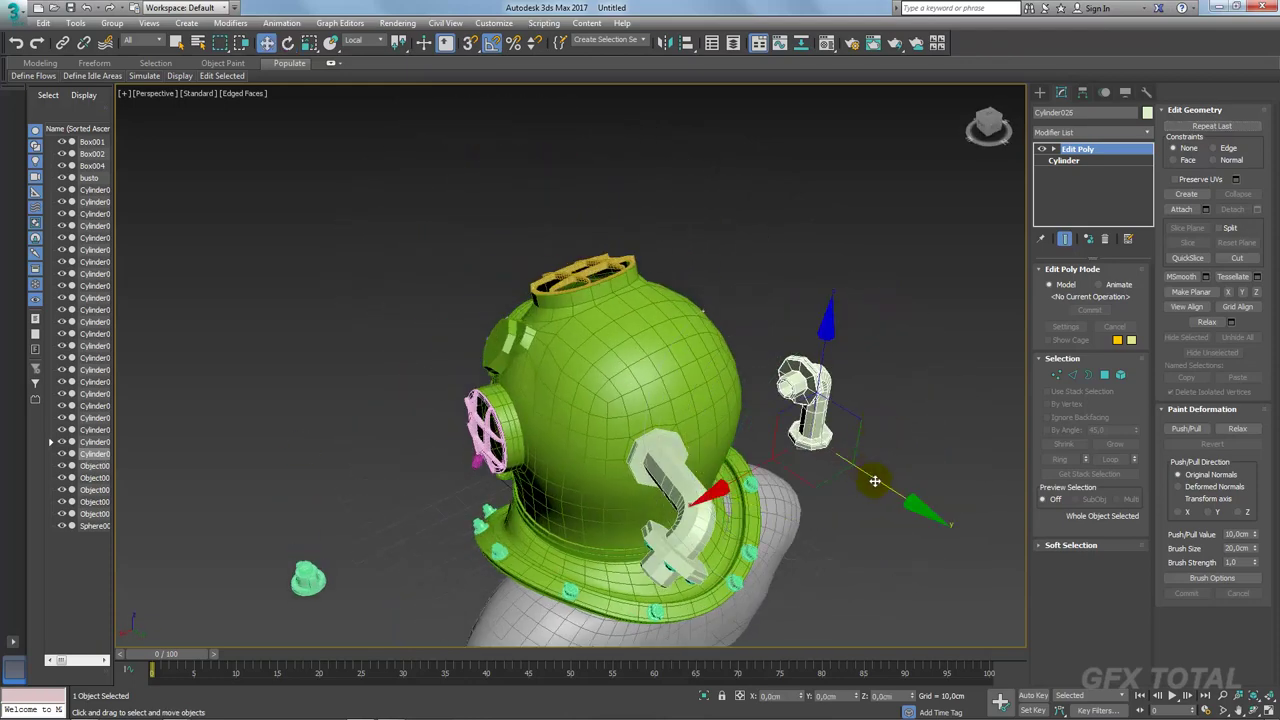
shift+drag(806, 405, 890, 455)
click(641, 423)
Step: In Polygon mode on the copied pipe, select the flange piece and then clear it
alt+middle_drag(641, 423, 771, 323)
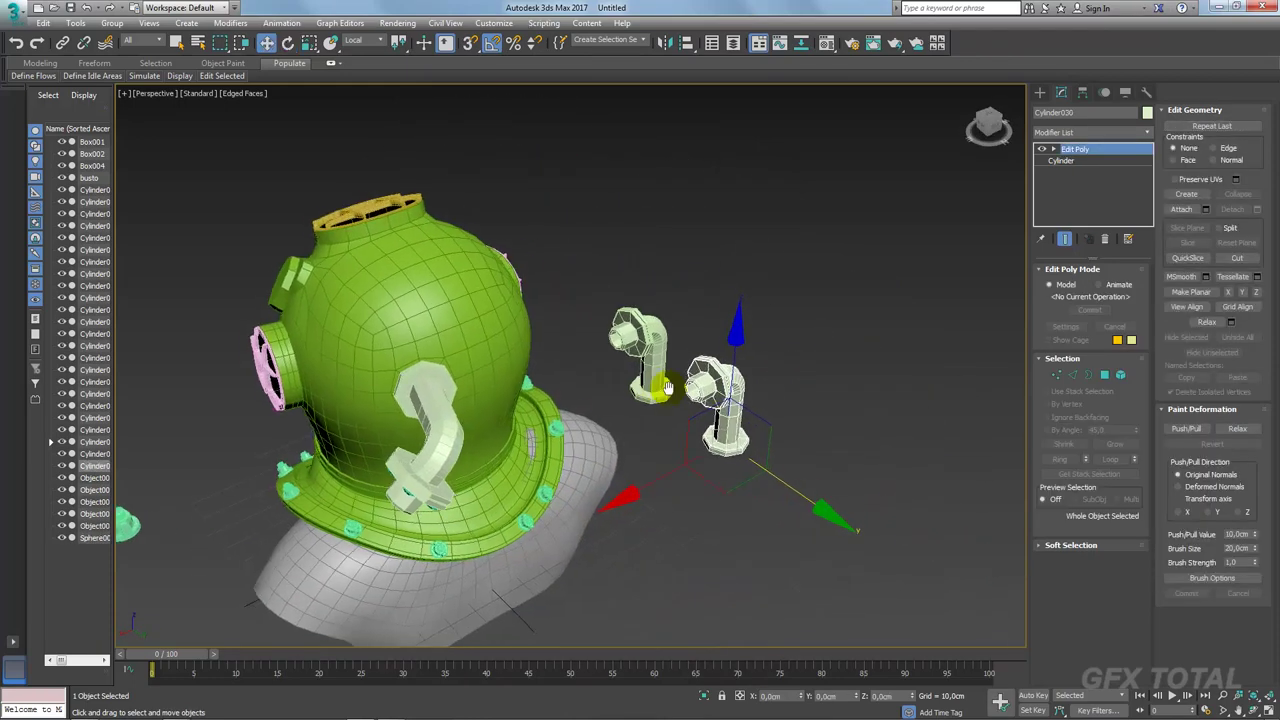
scroll(720, 404, up, 5)
scroll(720, 404, up, 3)
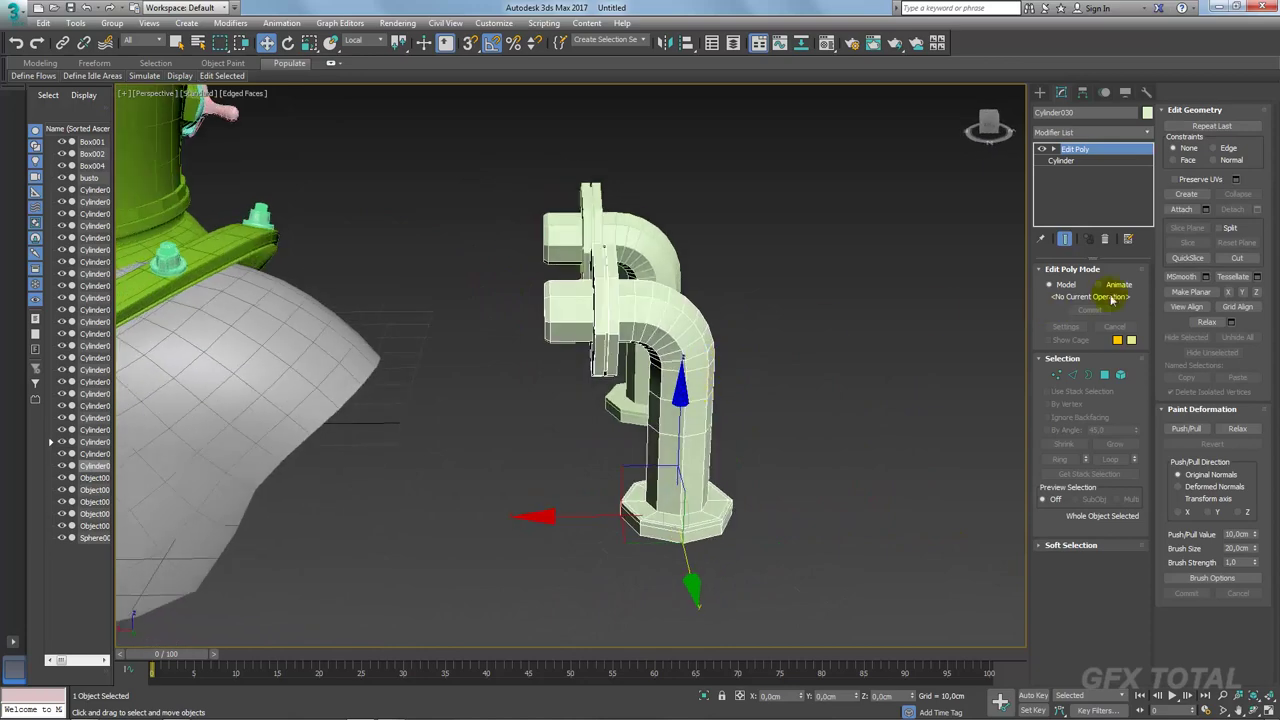
click(1103, 375)
alt+middle_drag(720, 360, 747, 343)
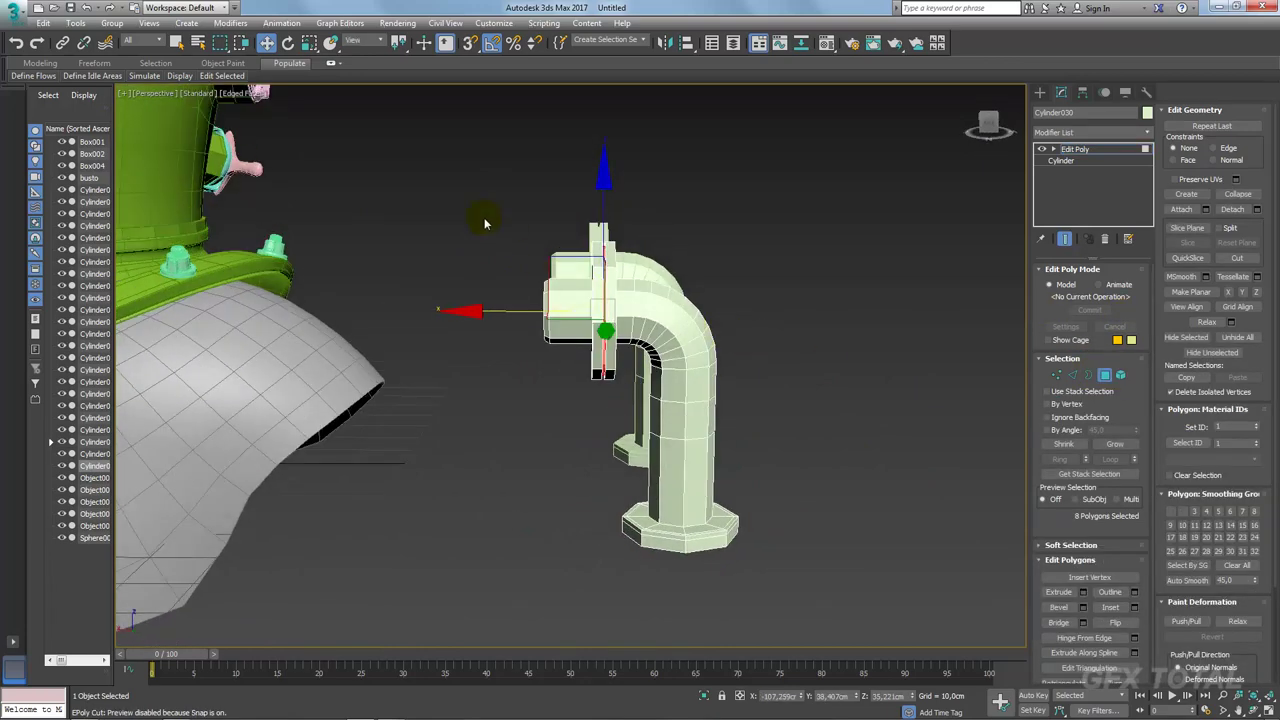
double_click(619, 386)
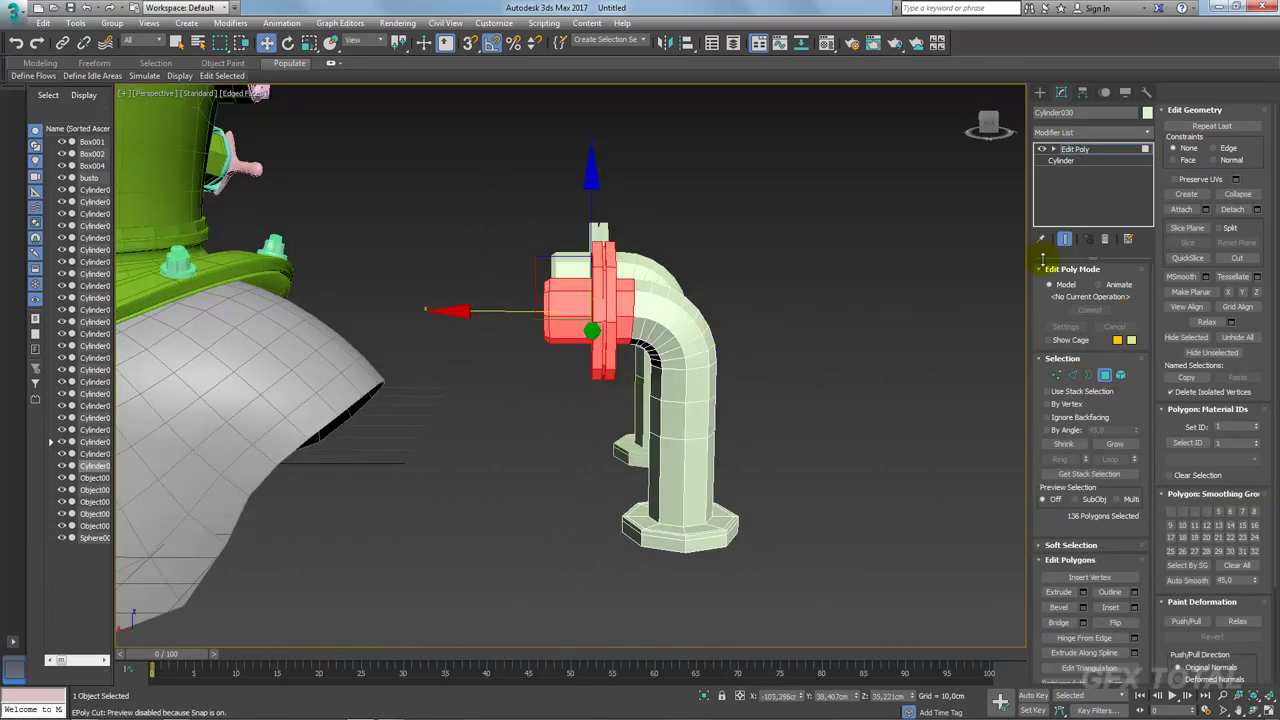
click(756, 334)
alt+middle_drag(756, 334, 958, 354)
Step: In Border mode, select the elbow's open rim and flatten it along one axis
click(1089, 376)
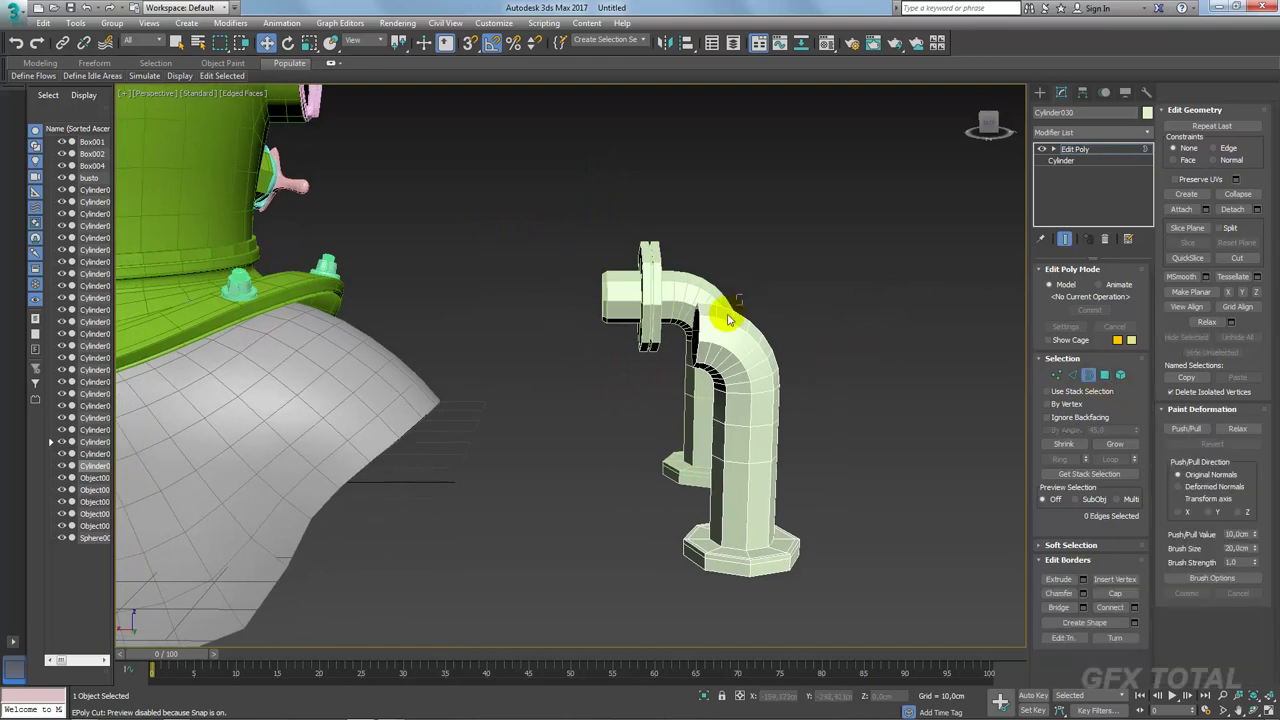
click(714, 347)
key(alt+Tab)
key(alt+Tab)
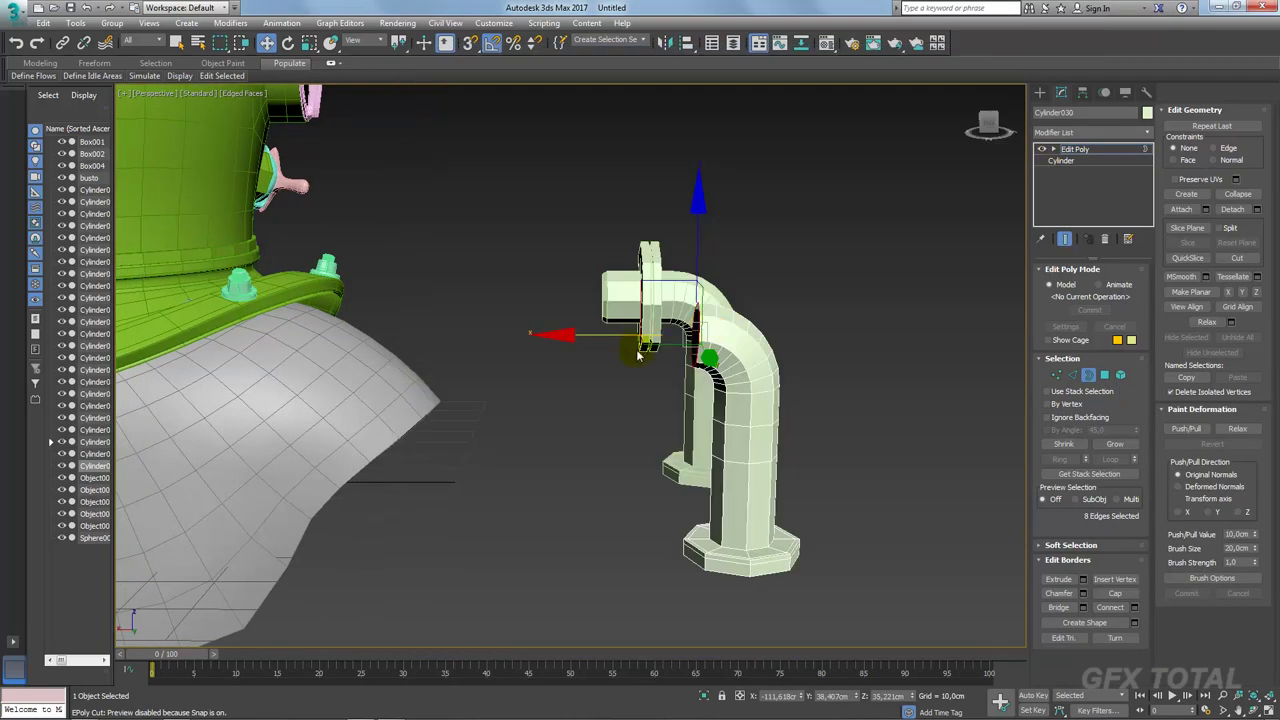
key(r)
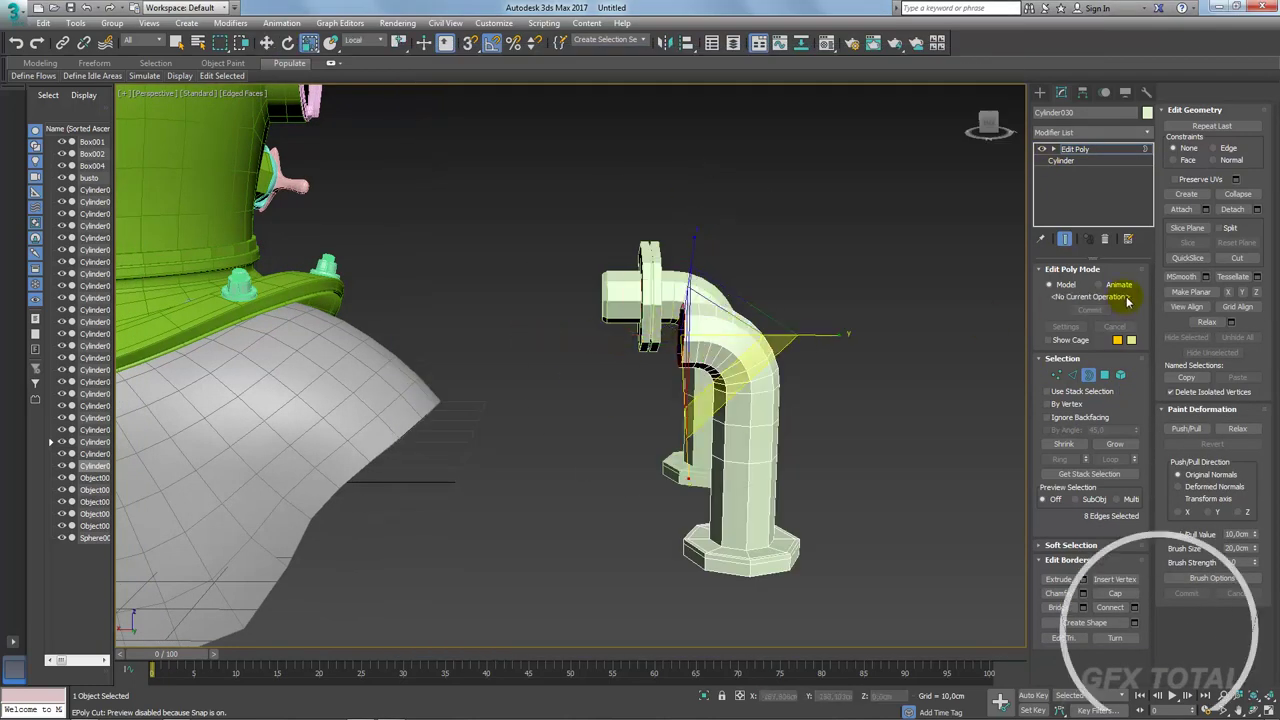
click(1190, 292)
click(1228, 291)
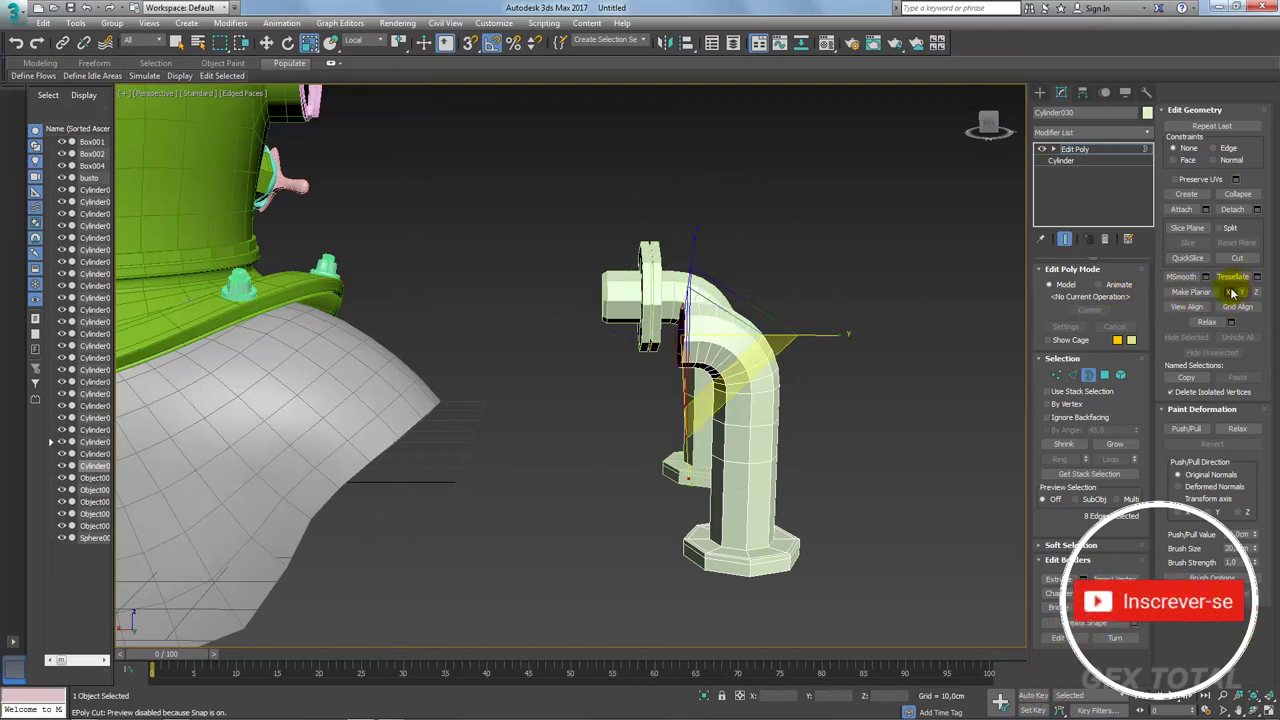
click(707, 313)
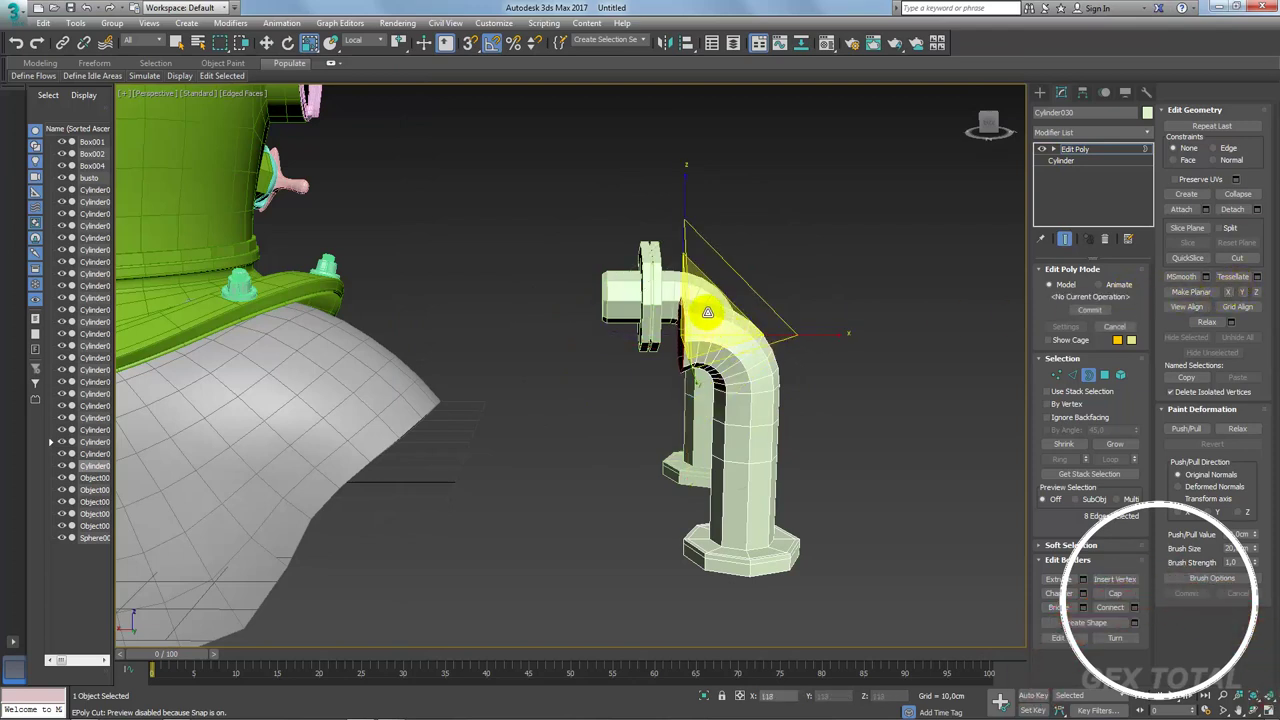
Step: Shift the elbow opening's edges slightly left along X and scale them slightly
key(w)
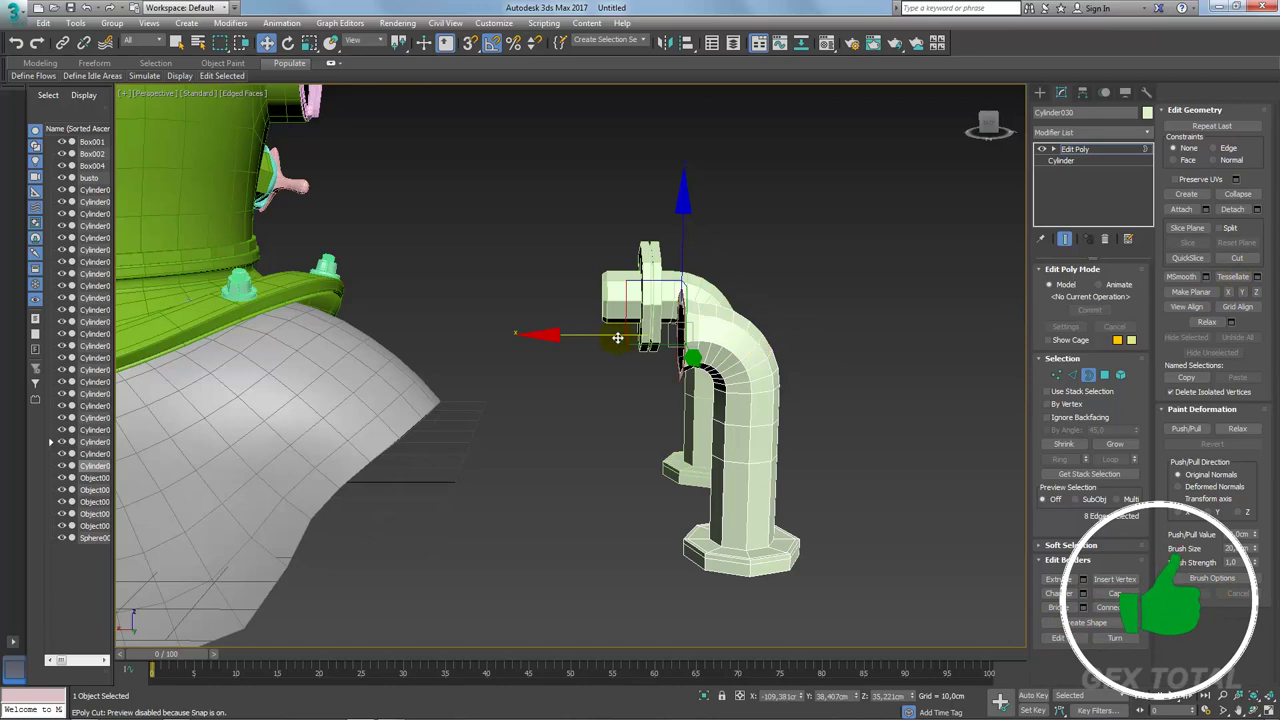
drag(618, 338, 605, 338)
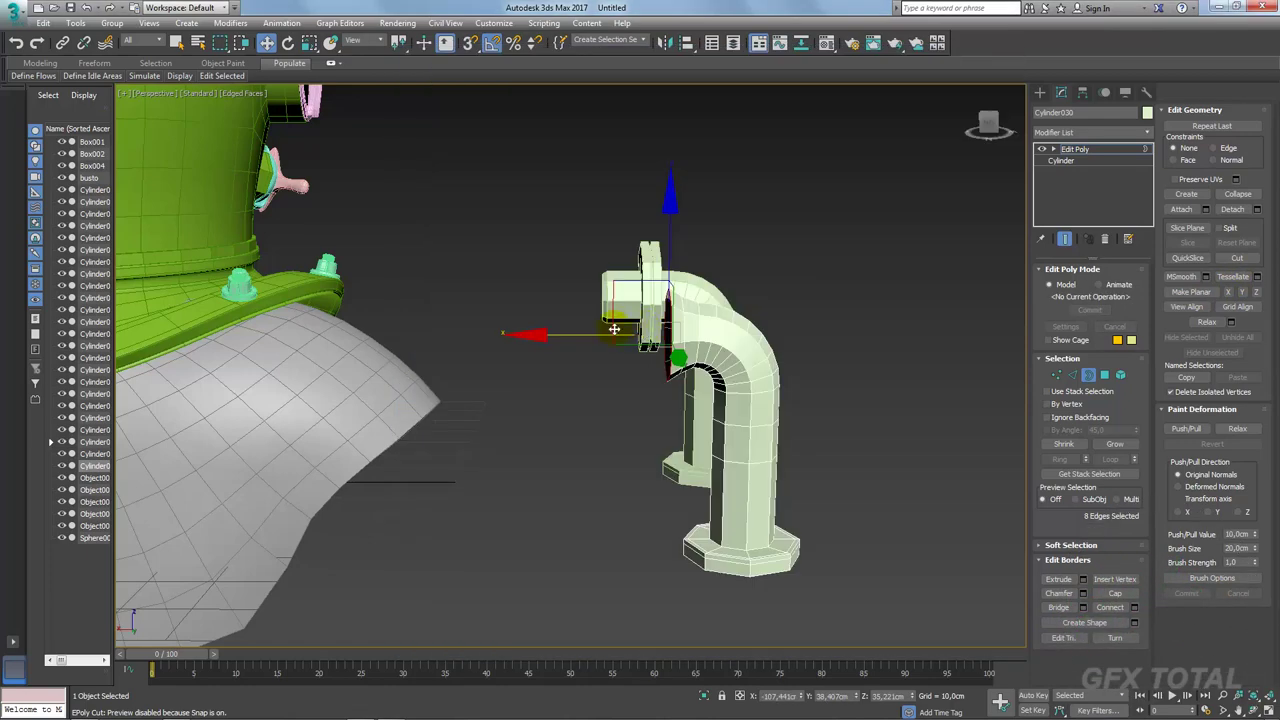
alt+middle_drag(596, 335, 700, 330)
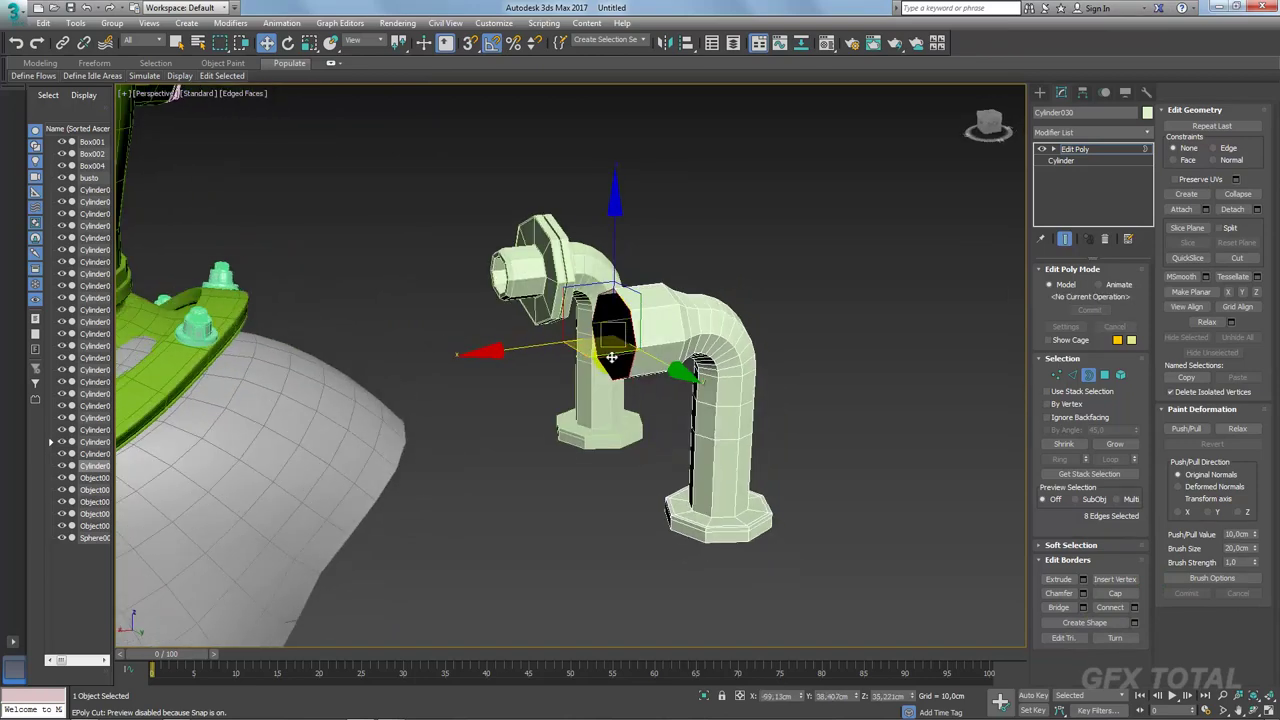
key(alt+Tab)
key(alt+Tab)
key(e)
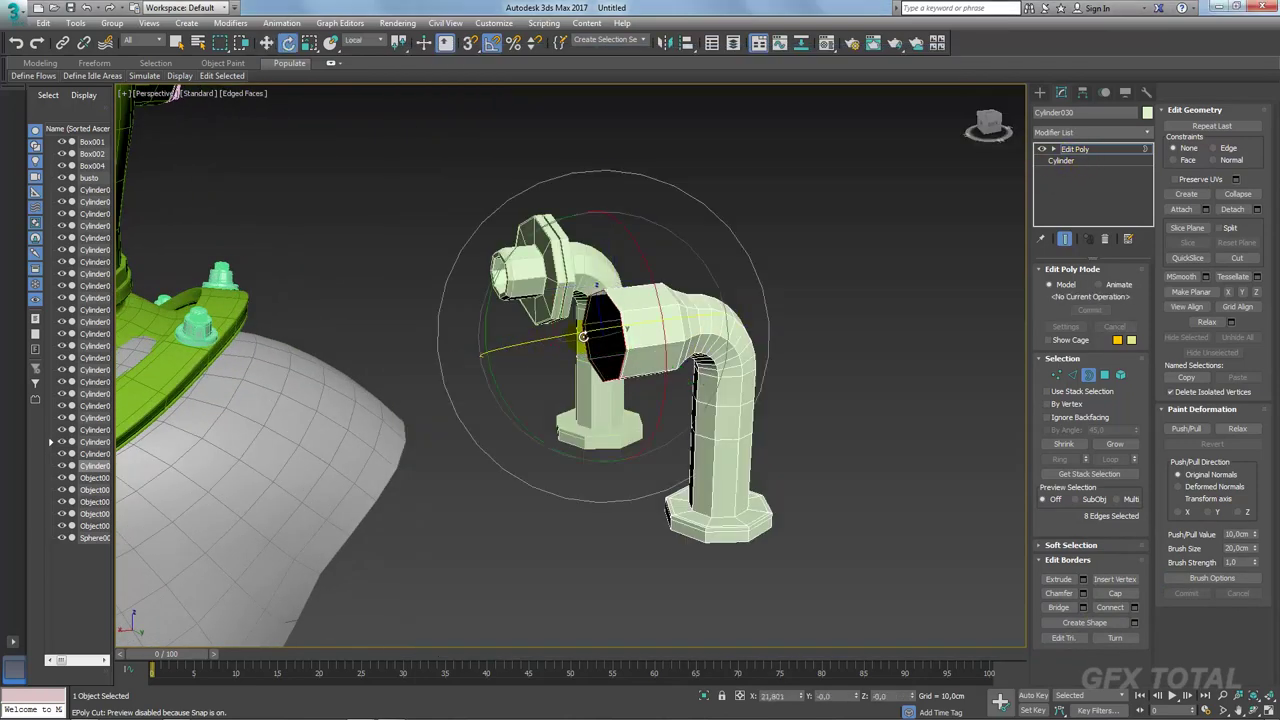
key(r)
drag(585, 362, 601, 347)
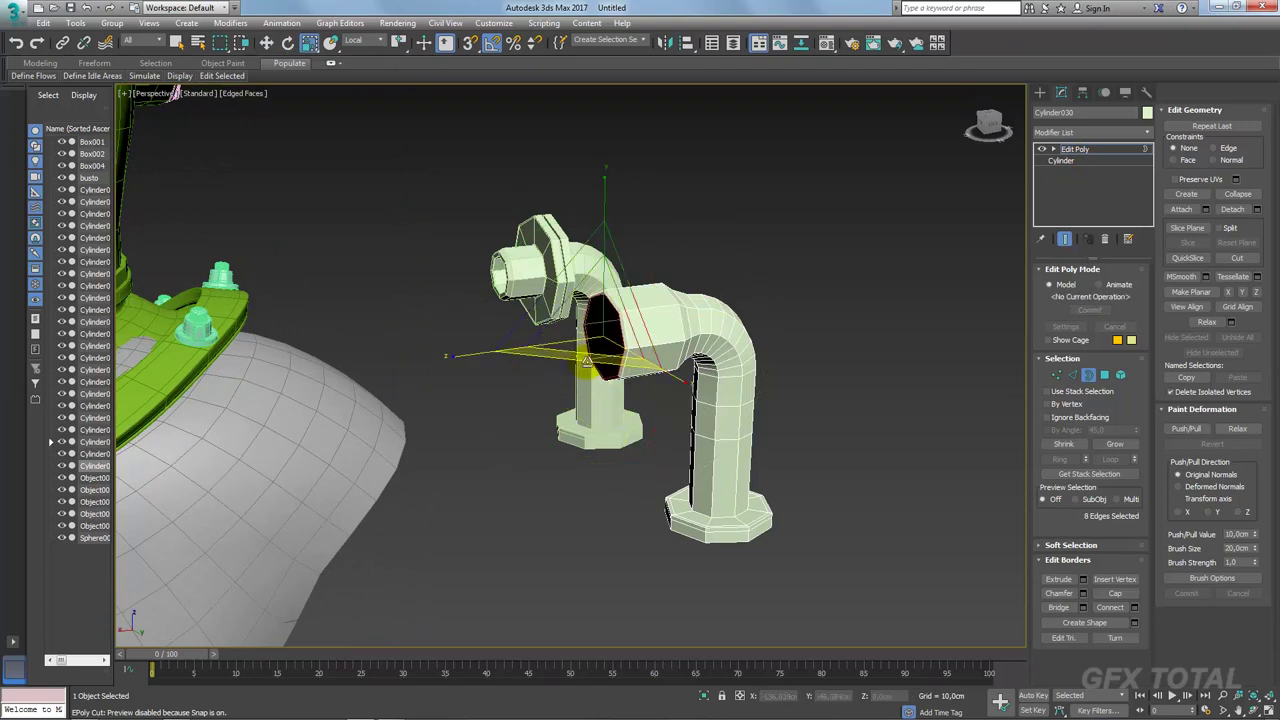
key(w)
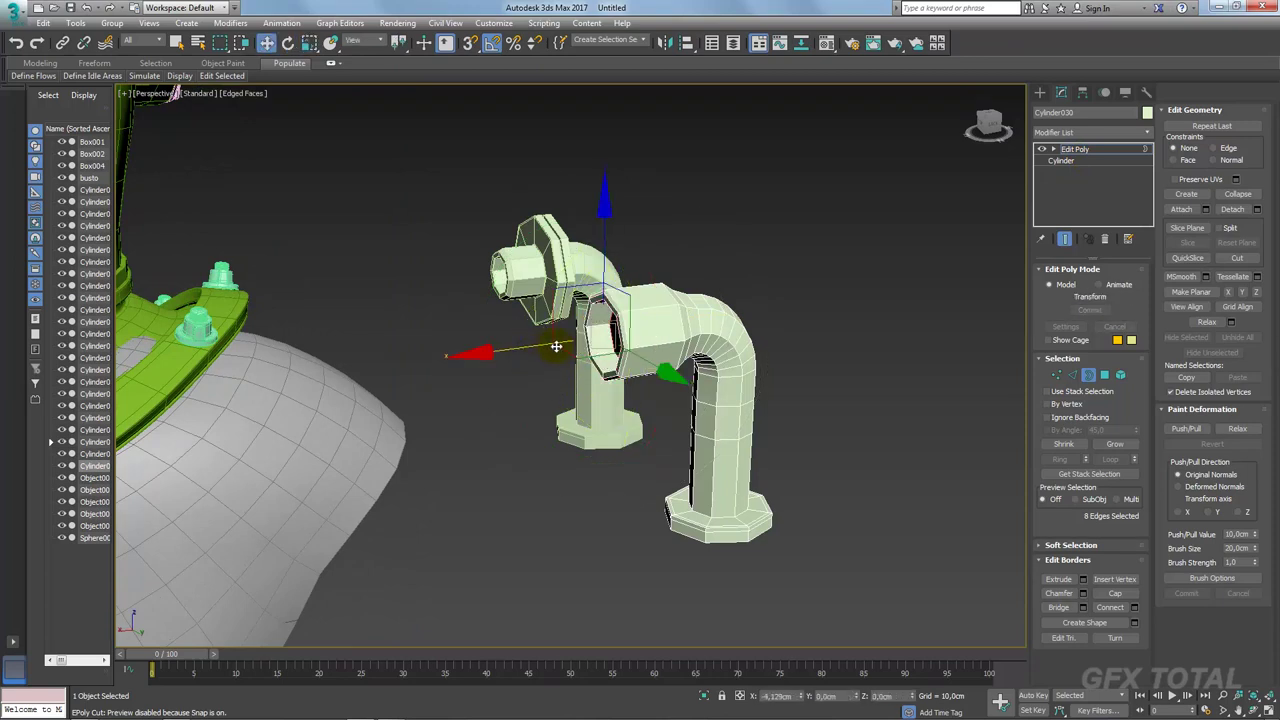
Step: Set the pipe copy Cylinder030 onto the helmet's surface with Select and Place
click(1078, 150)
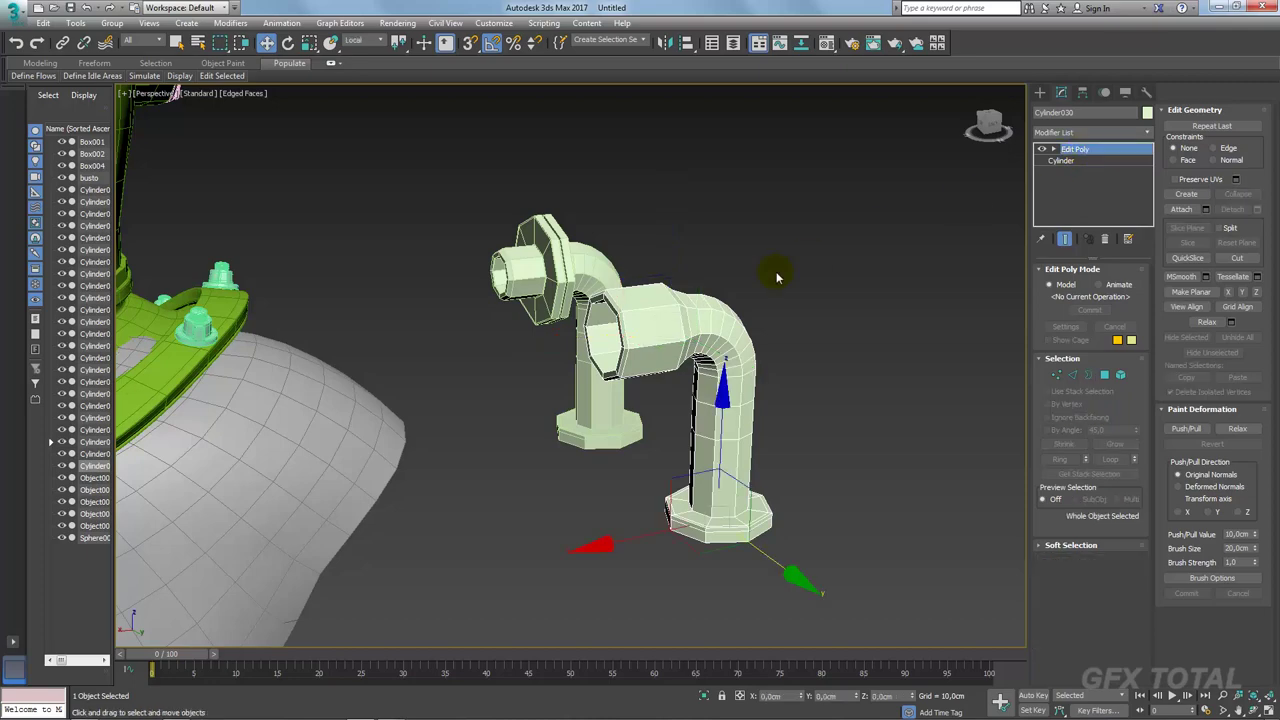
click(1147, 140)
scroll(1154, 200, down, 2)
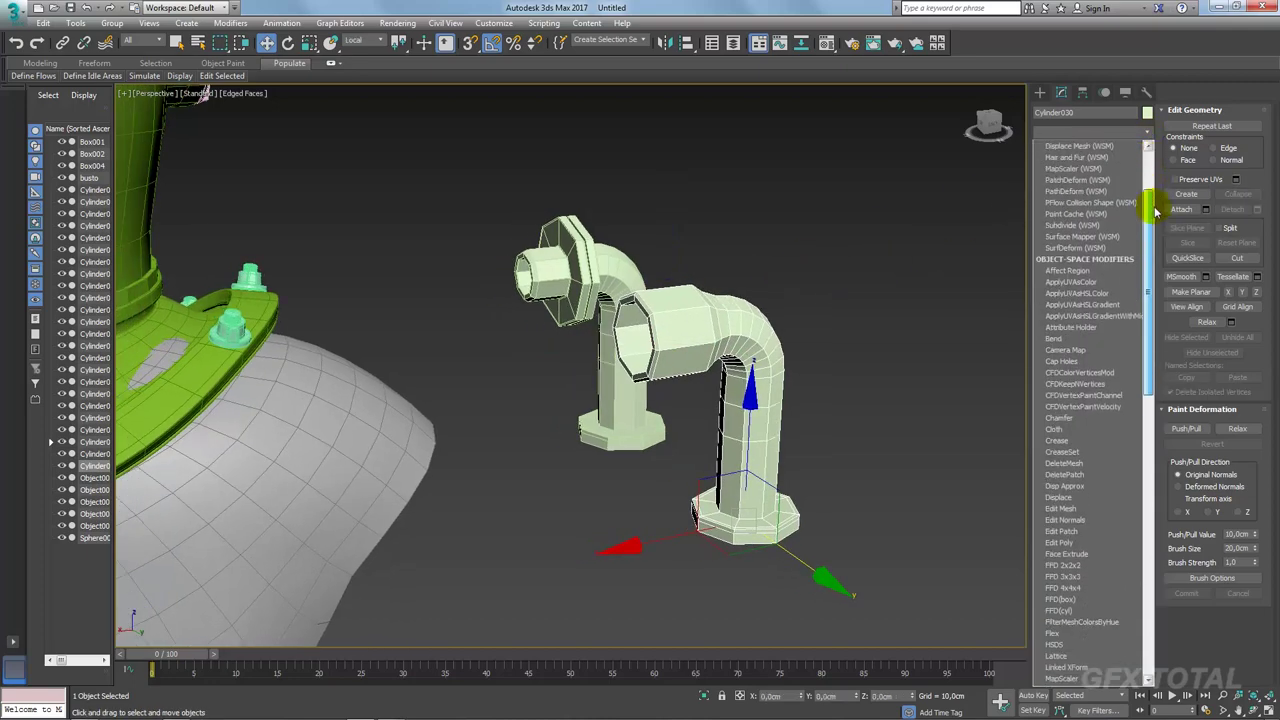
scroll(775, 322, down, 5)
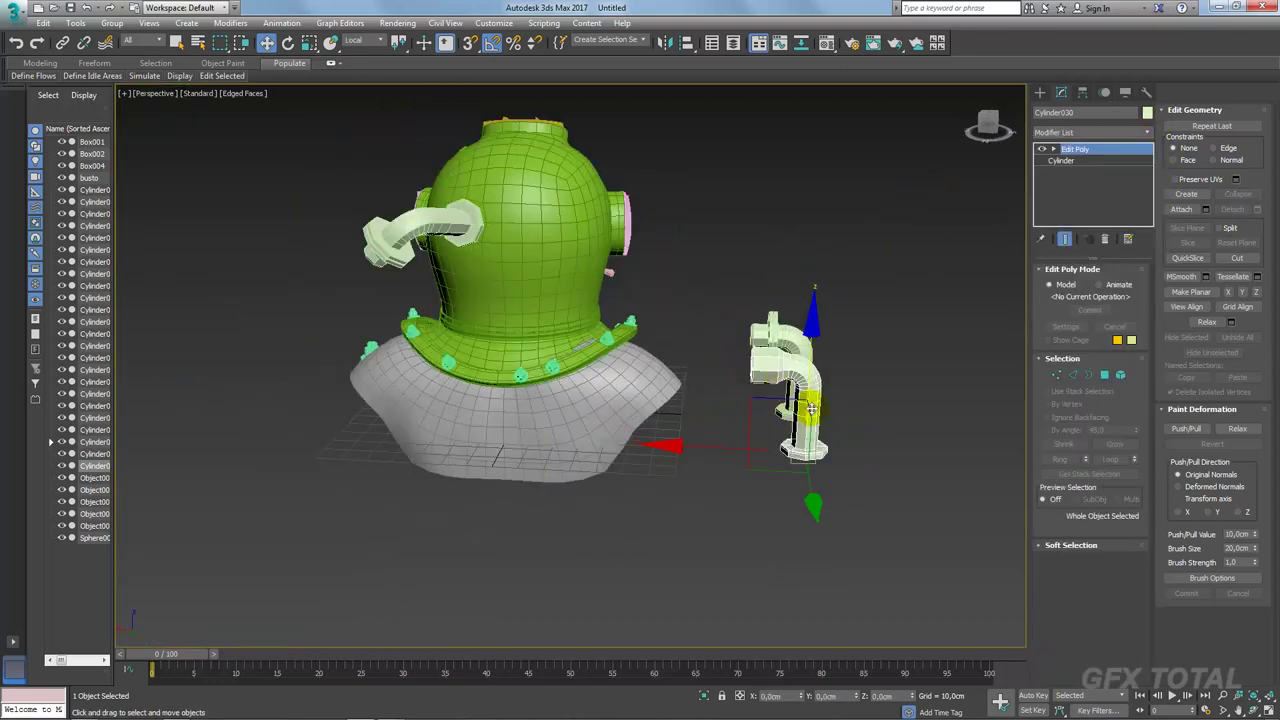
alt+middle_drag(775, 322, 338, 140)
click(330, 42)
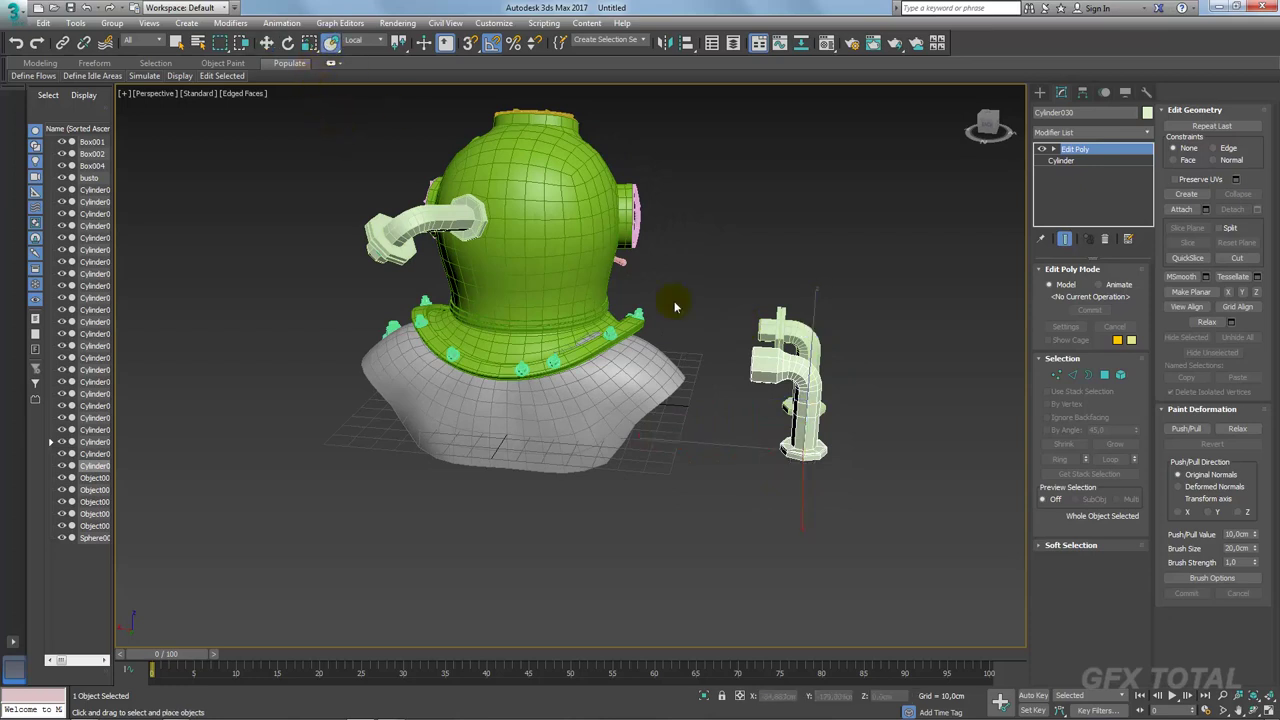
mouse_move(795, 428)
mouse_down()
mouse_move(578, 213)
mouse_move(550, 221)
mouse_up()
Step: Hide the placed pipe with Hide Selection and select the helmet Box001
scroll(550, 221, up, 5)
right_click(603, 228)
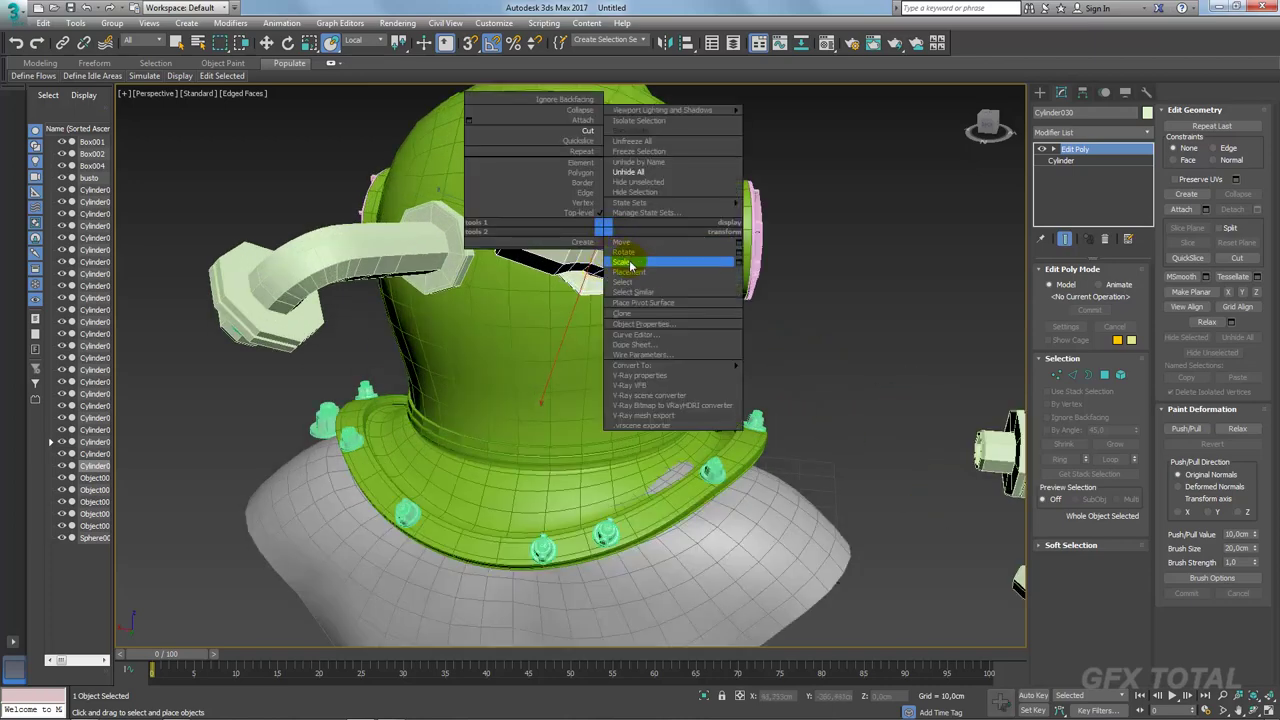
click(648, 242)
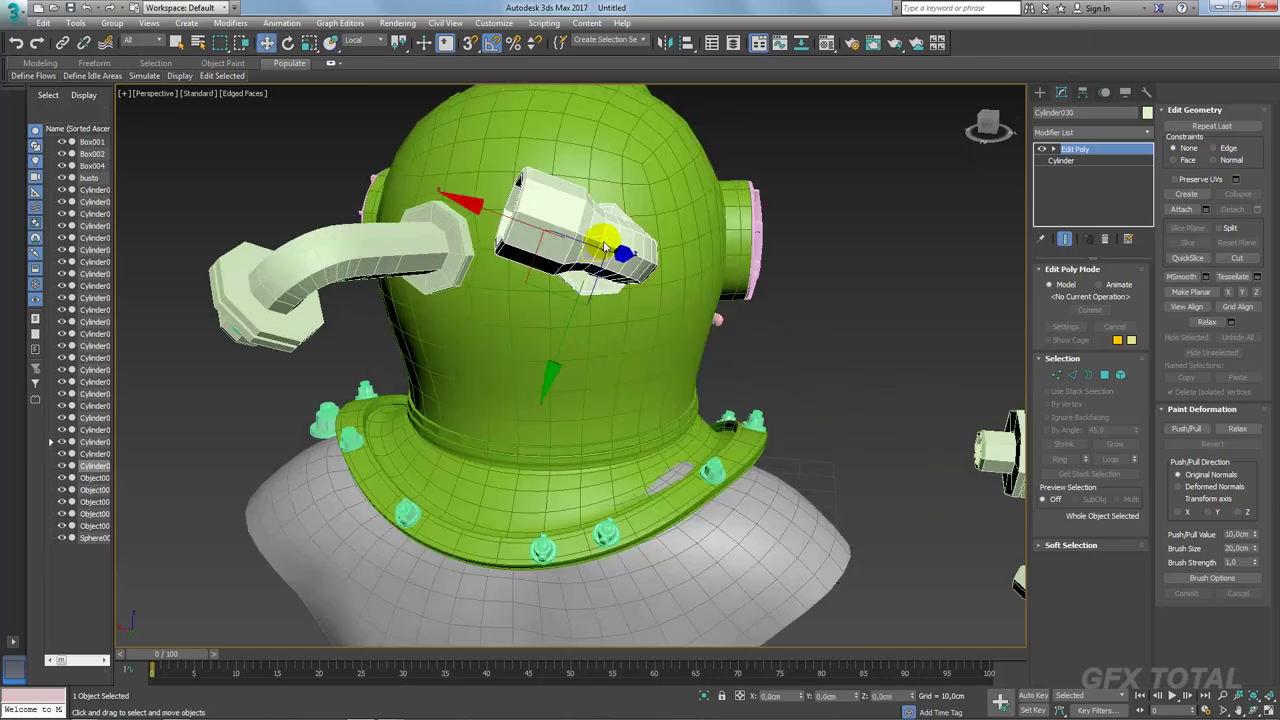
right_click(602, 240)
mouse_move(630, 213)
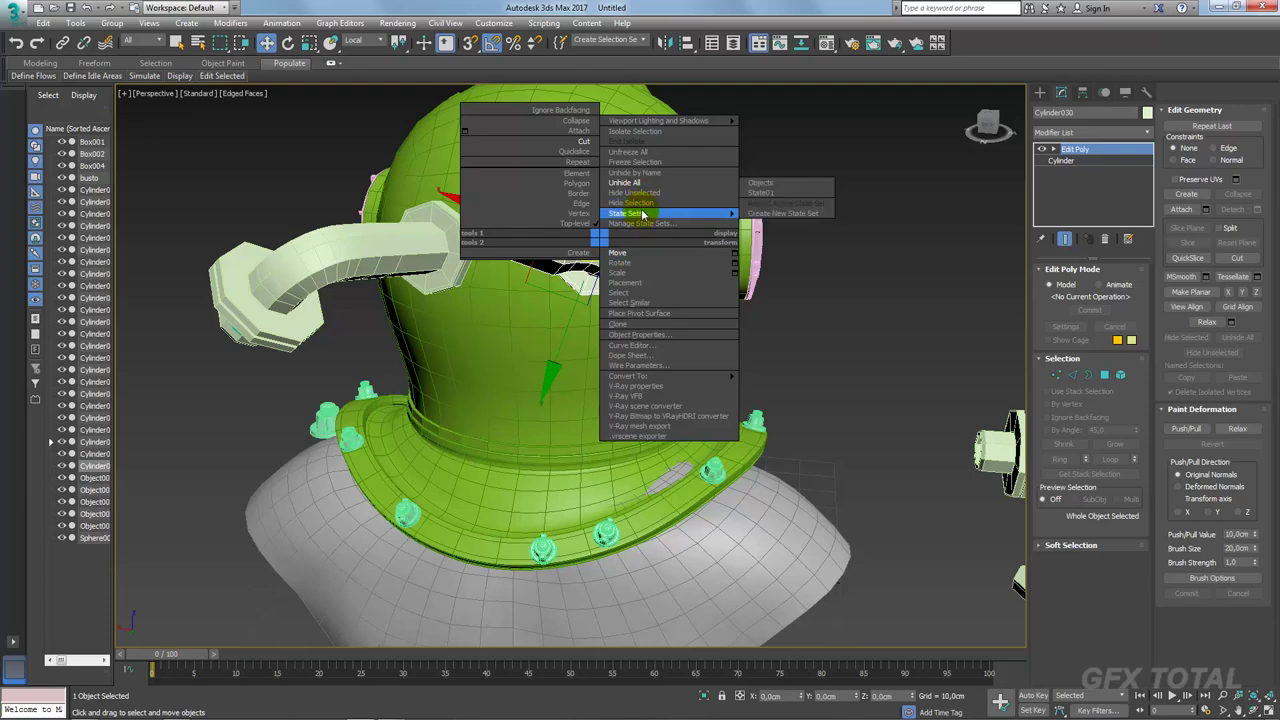
click(628, 203)
click(494, 240)
scroll(505, 238, up, 2)
Step: On the helmet's Editable Poly, select the faces around the pipe's base and grow them to 20
scroll(517, 237, up, 3)
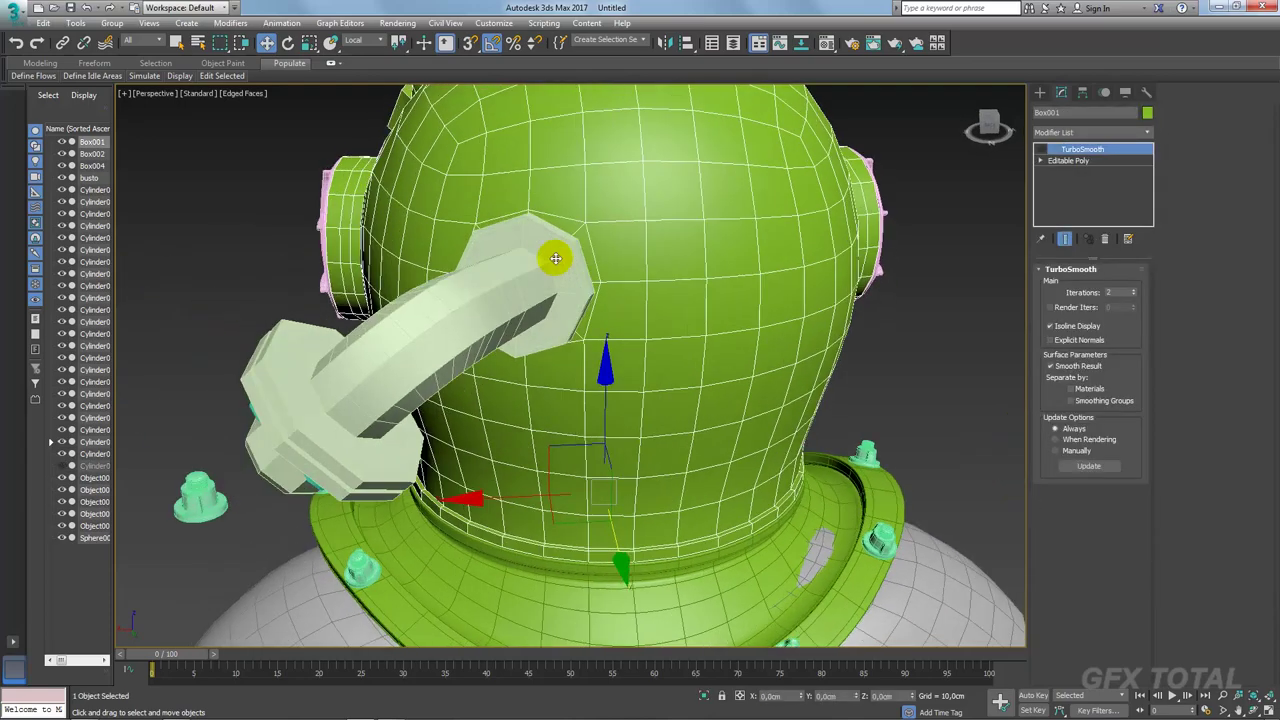
alt+middle_drag(555, 258, 603, 257)
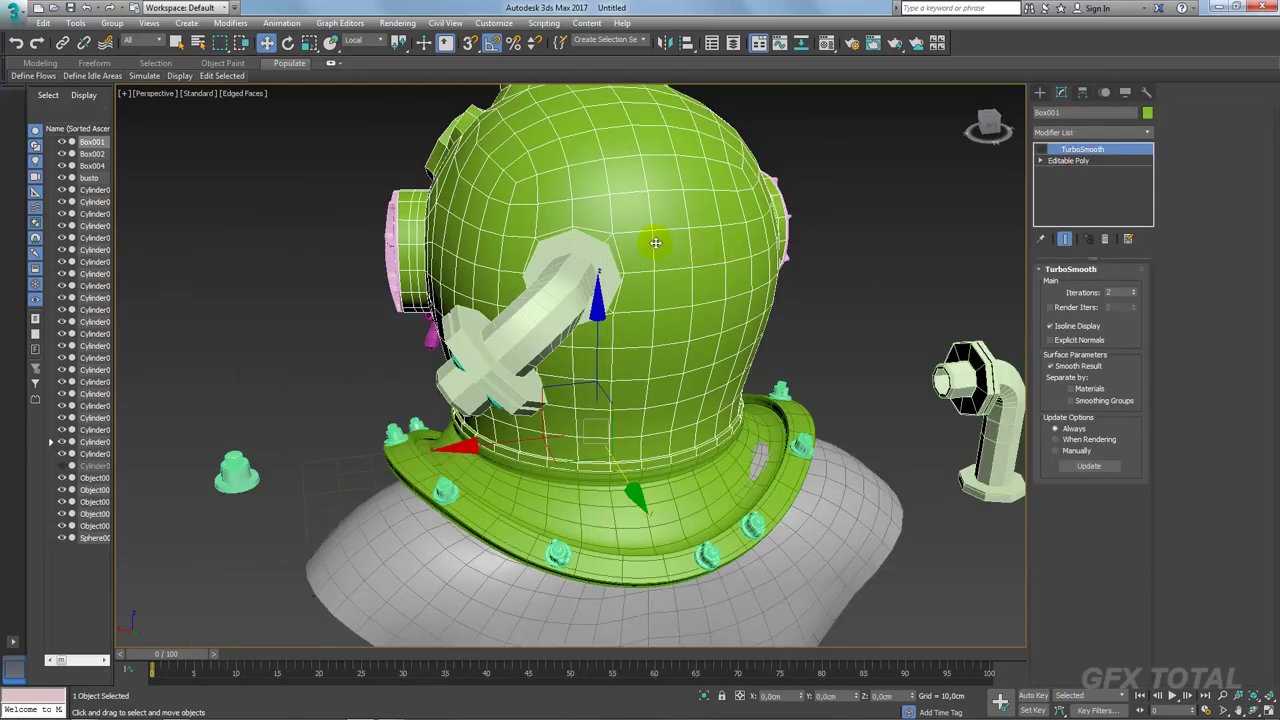
click(1048, 160)
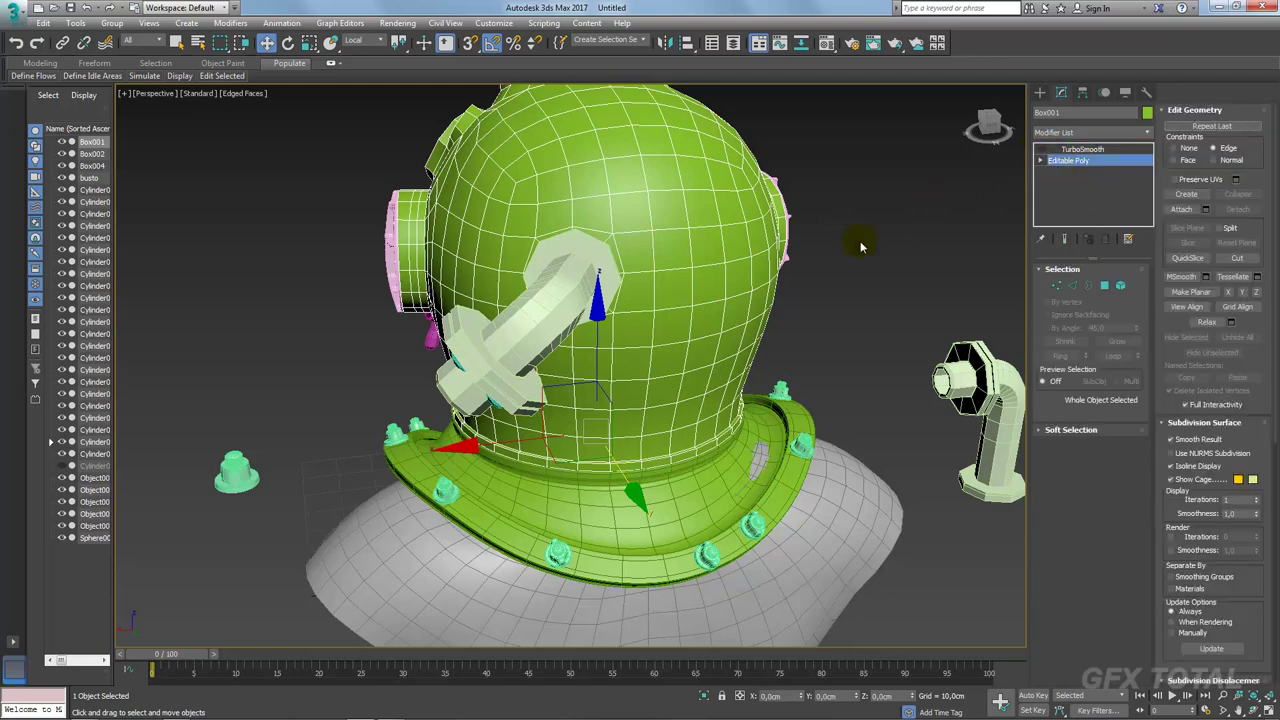
click(1057, 285)
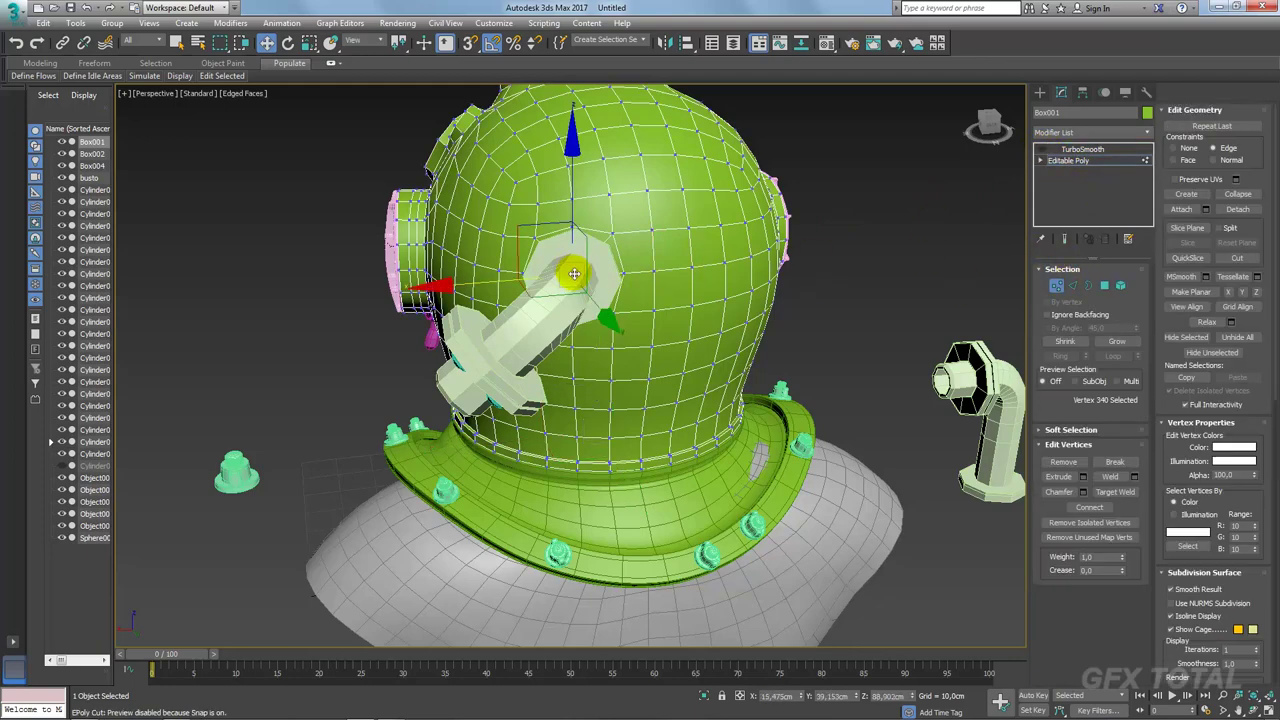
alt+middle_drag(884, 307, 869, 302)
click(1104, 285)
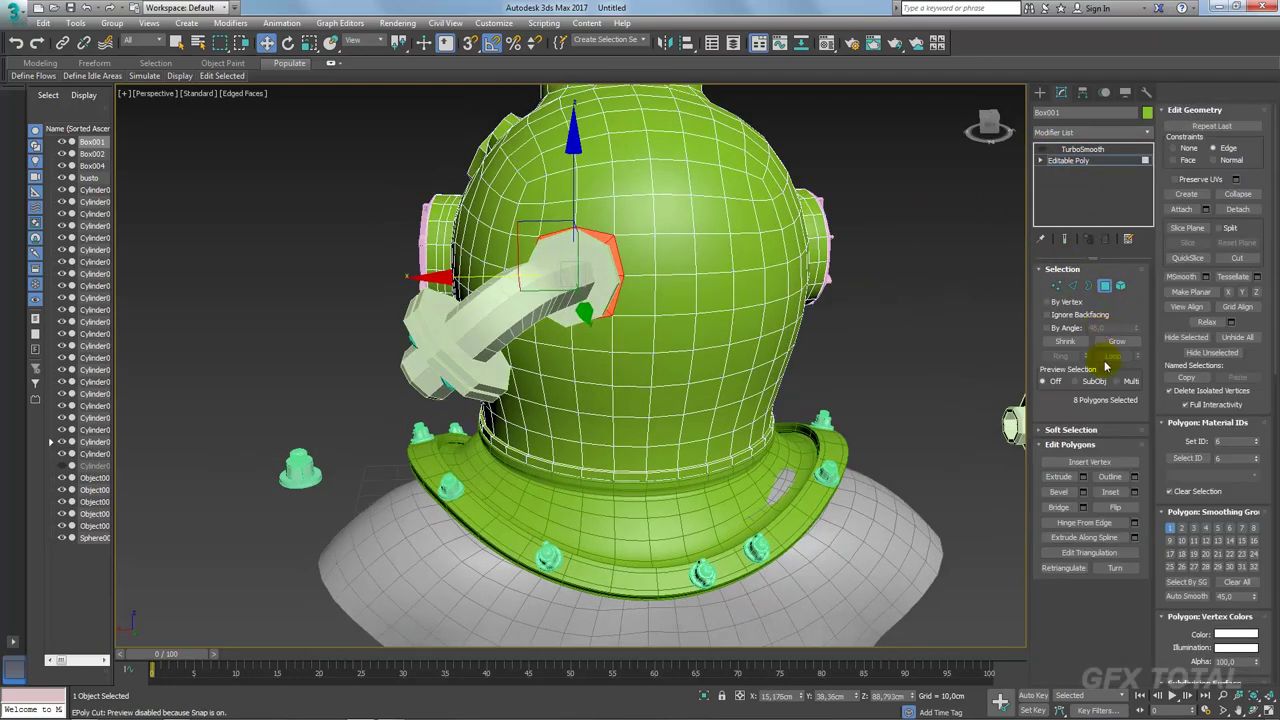
click(1115, 343)
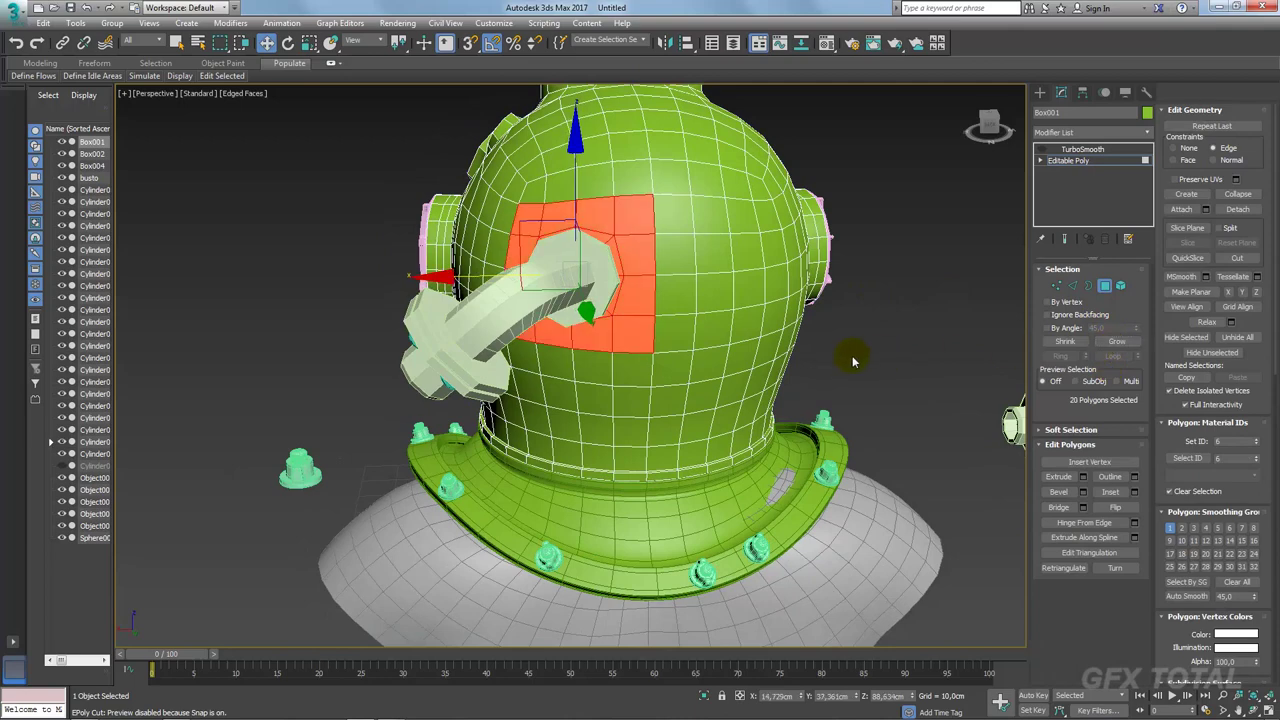
Step: Detach the 20 faces as Object008 and return to the TurboSmooth level
alt+middle_drag(853, 361, 875, 355)
click(1250, 210)
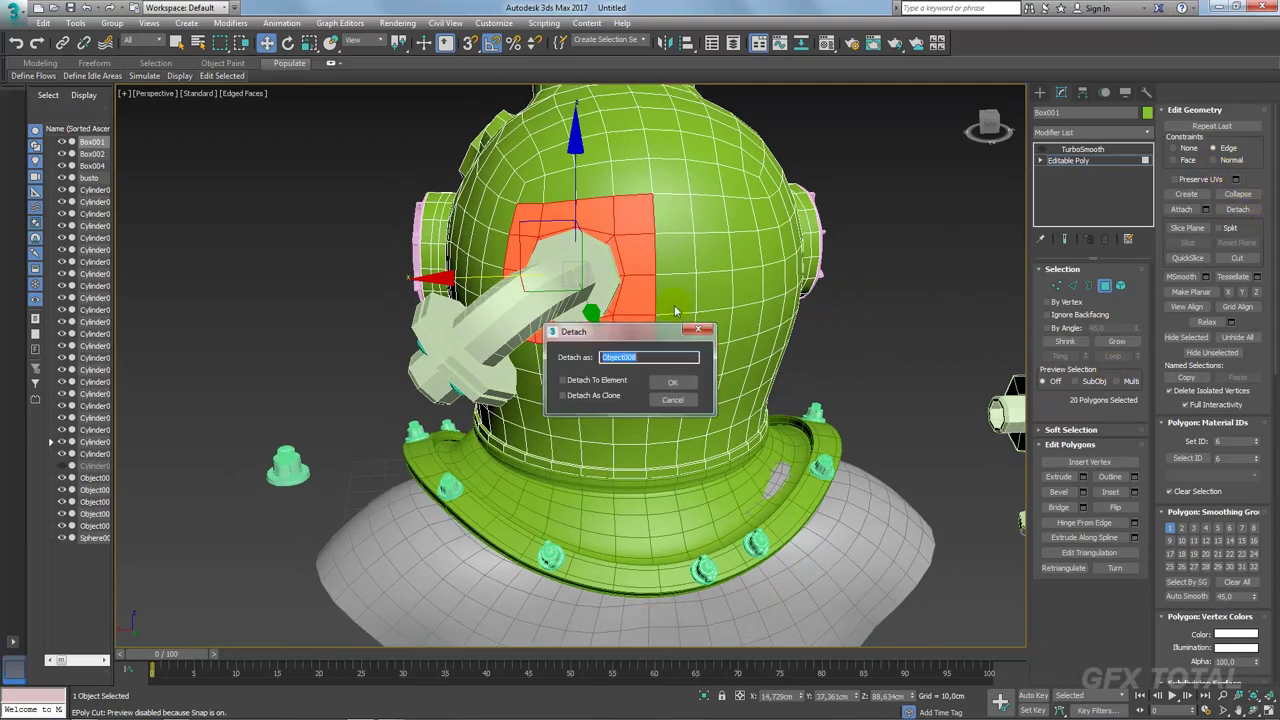
click(673, 383)
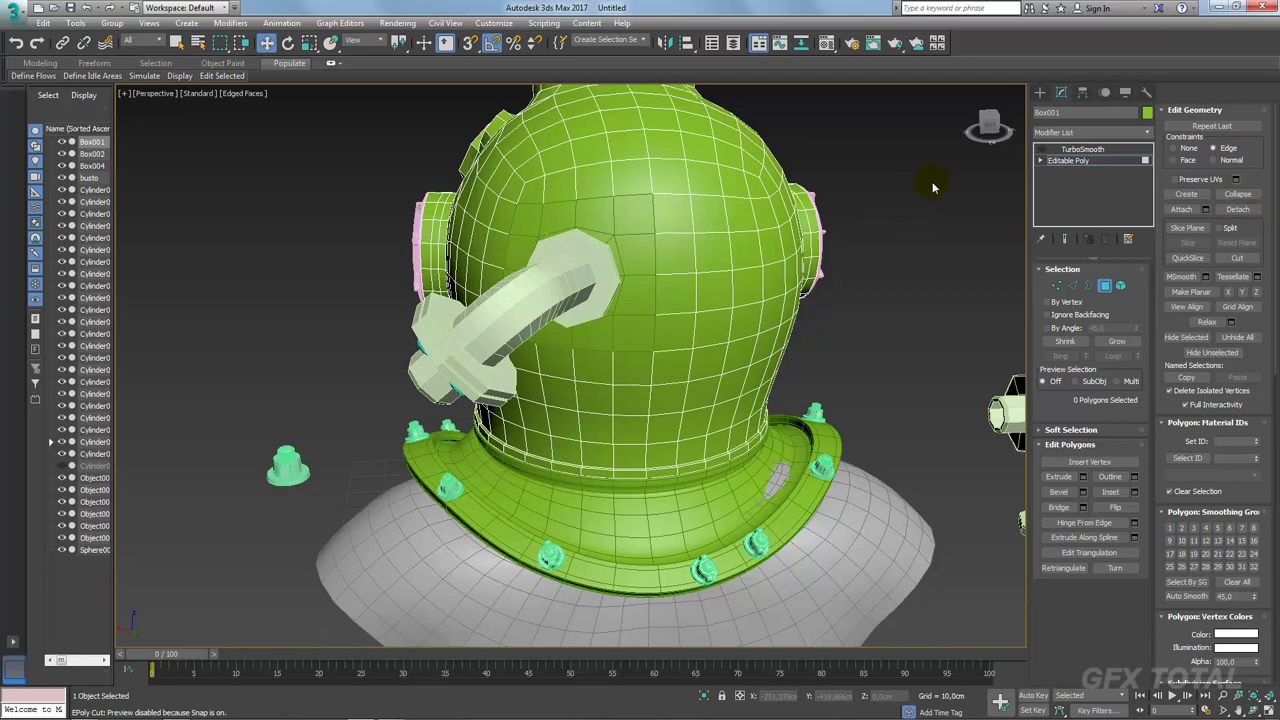
click(1072, 149)
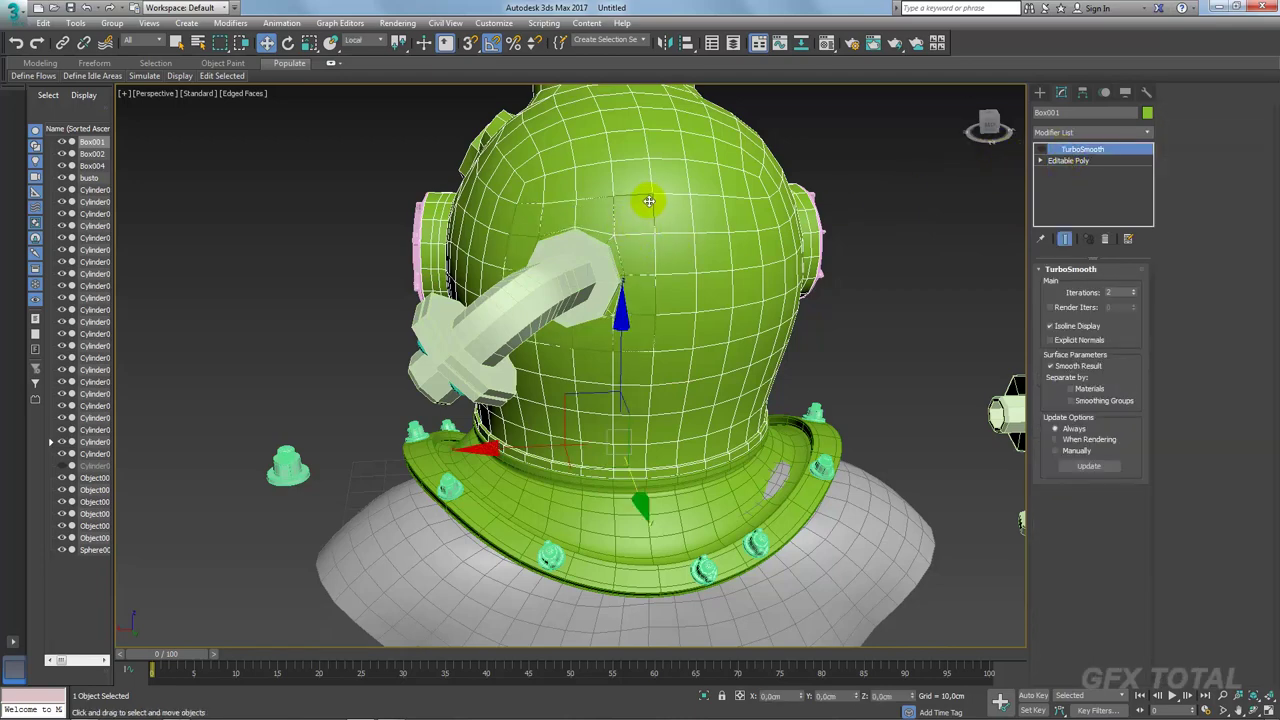
Step: Mirror Object008 across X with No Clone
mouse_move(842, 147)
alt+middle_down()
mouse_move(903, 143)
mouse_move(654, 206)
mouse_move(706, 119)
alt+middle_up()
click(782, 184)
click(667, 43)
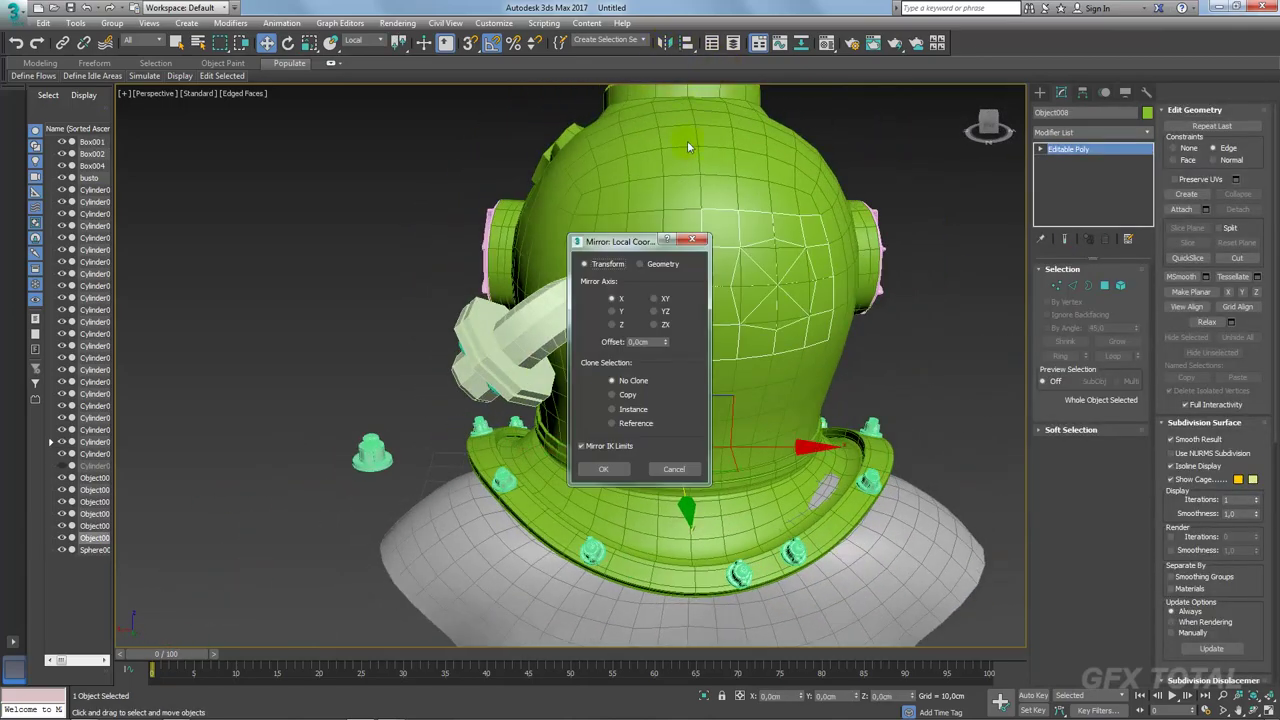
click(603, 470)
Step: Select the helmet Box001 and enter Polygon mode on its Editable Poly
alt+middle_drag(604, 470, 771, 229)
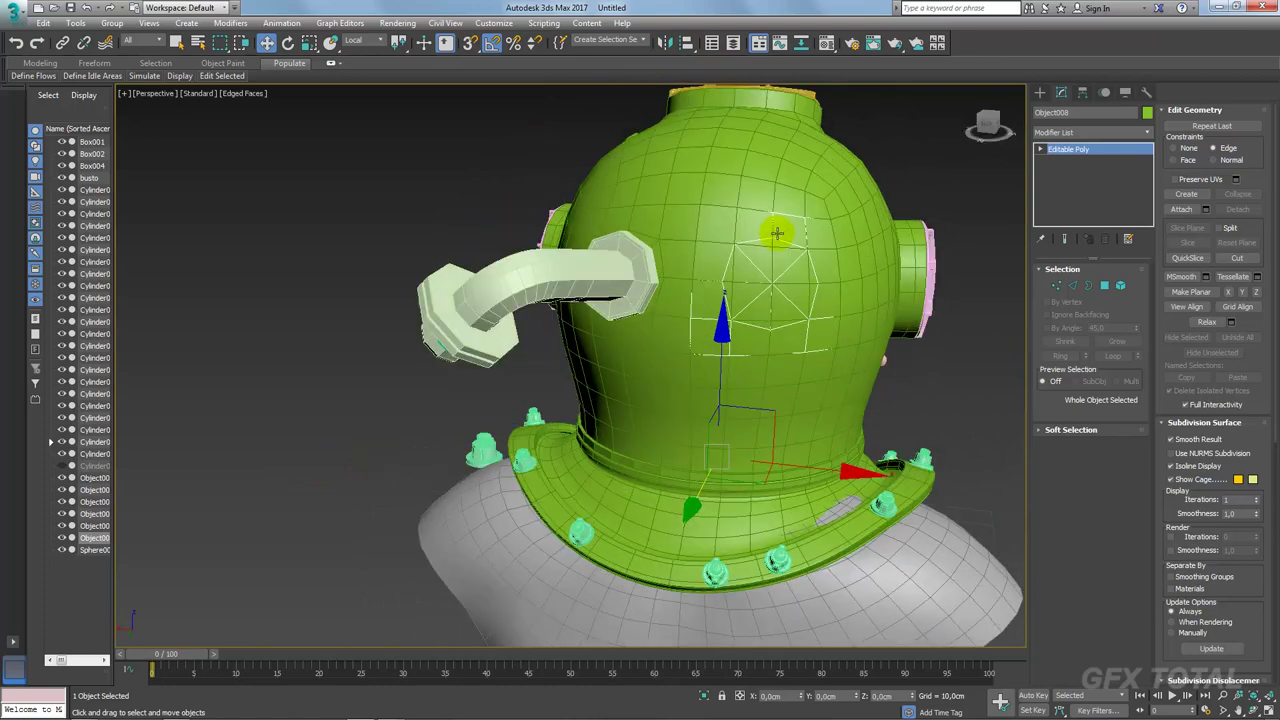
click(752, 196)
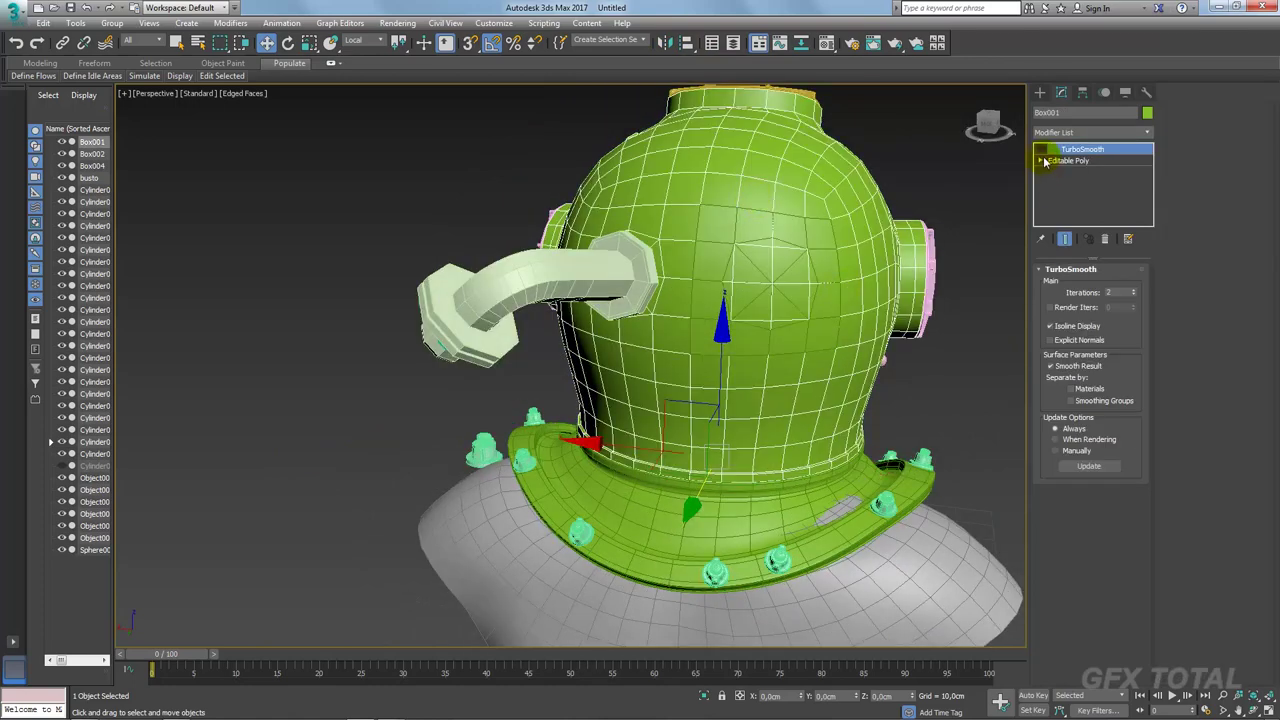
click(1065, 172)
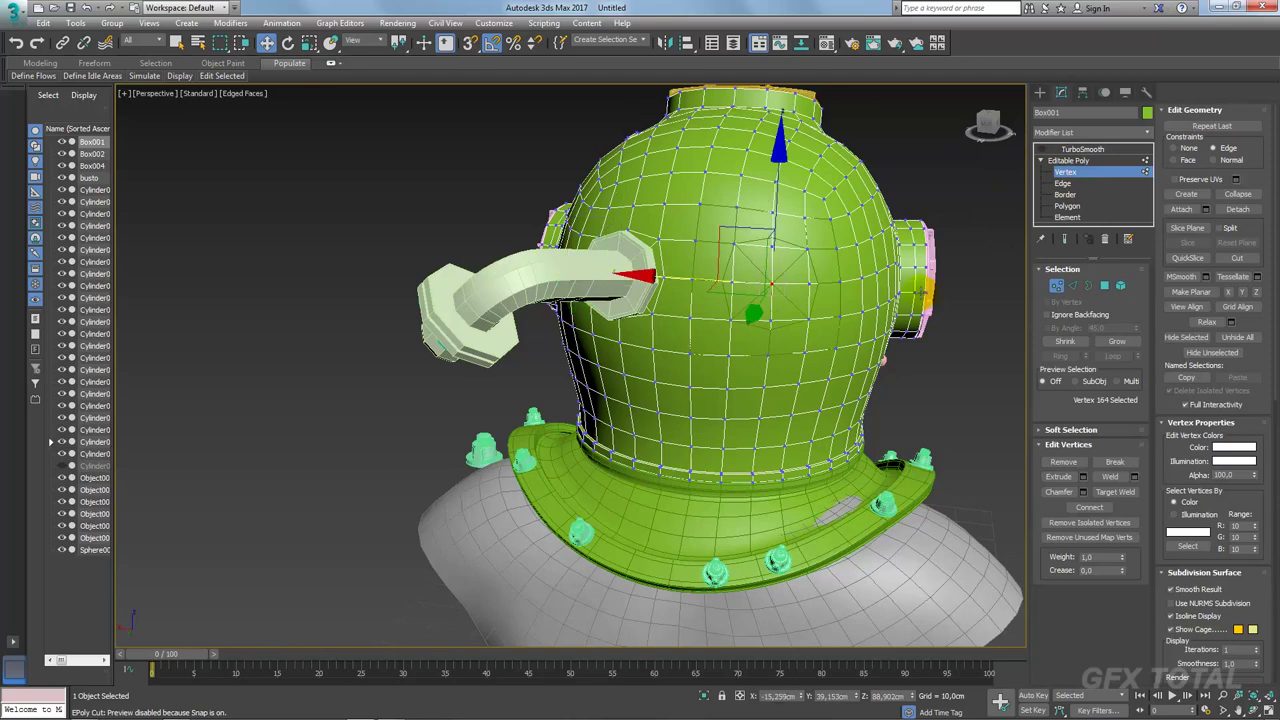
click(1103, 288)
Step: Grow the helmet face selection under the mirrored patch, then reselect the helmet
click(1113, 342)
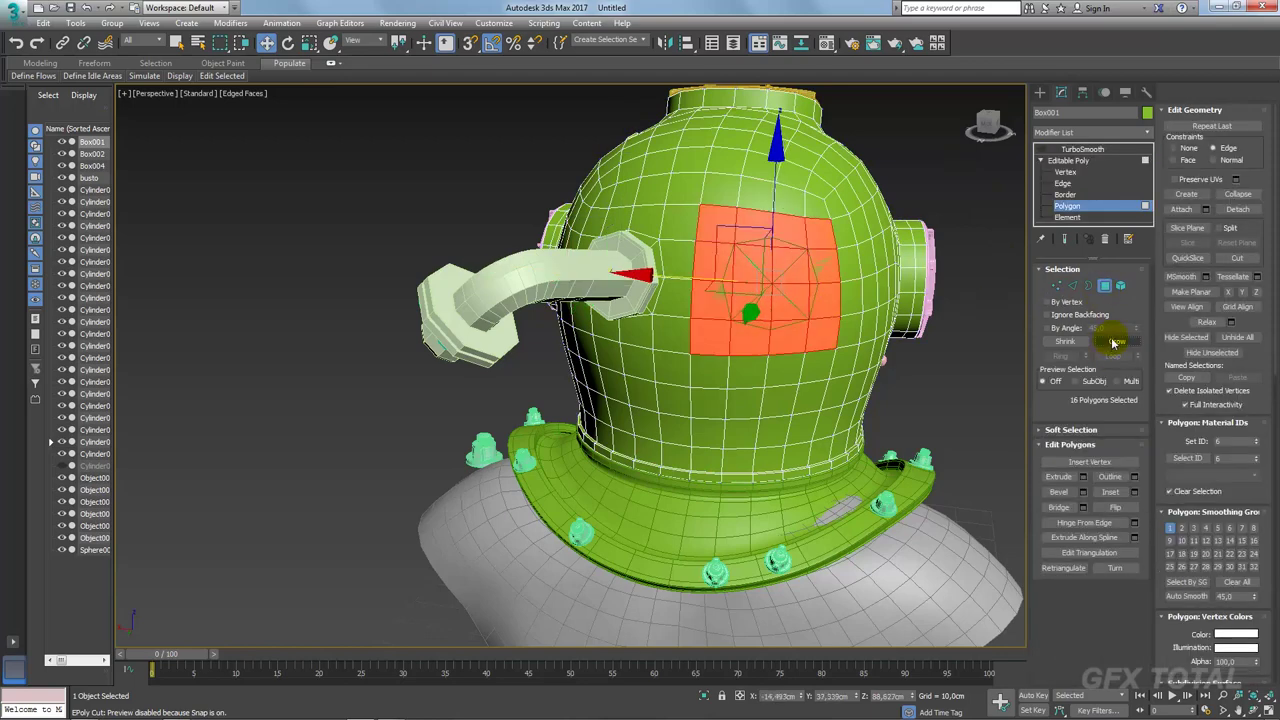
click(1067, 205)
click(1068, 160)
mouse_move(780, 300)
alt+middle_down()
mouse_move(862, 249)
mouse_move(680, 253)
alt+middle_up()
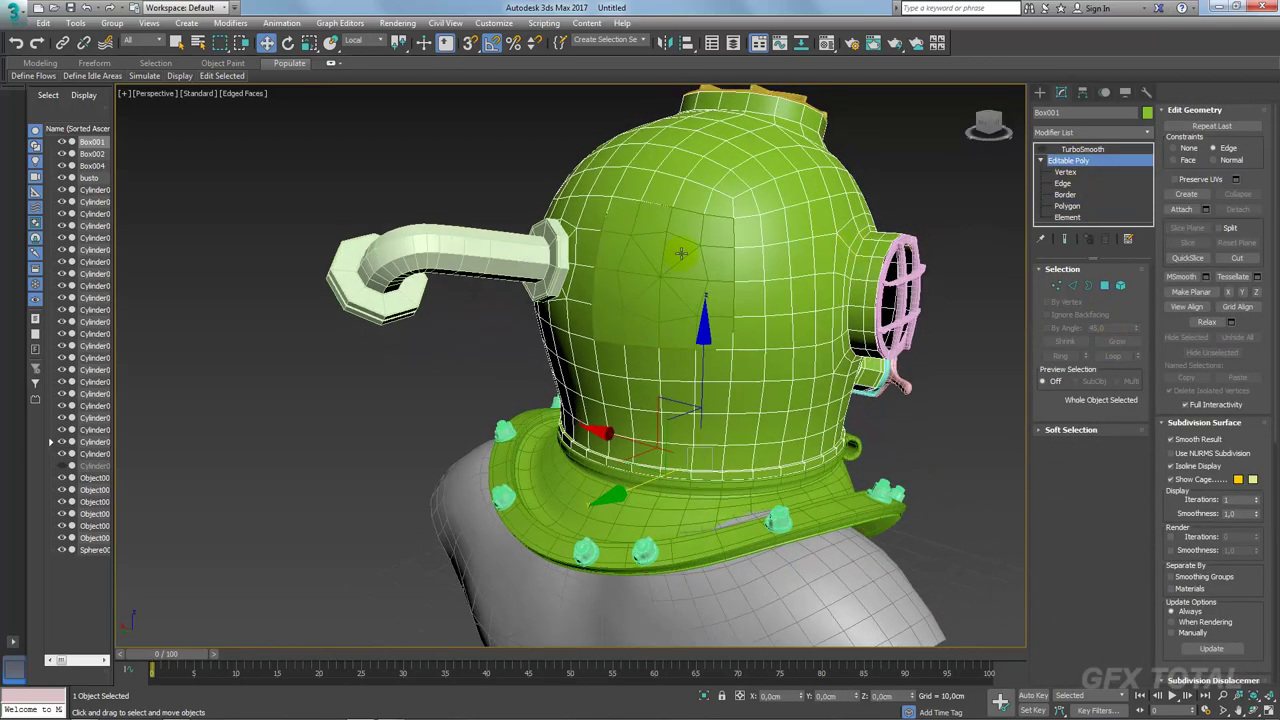
click(660, 265)
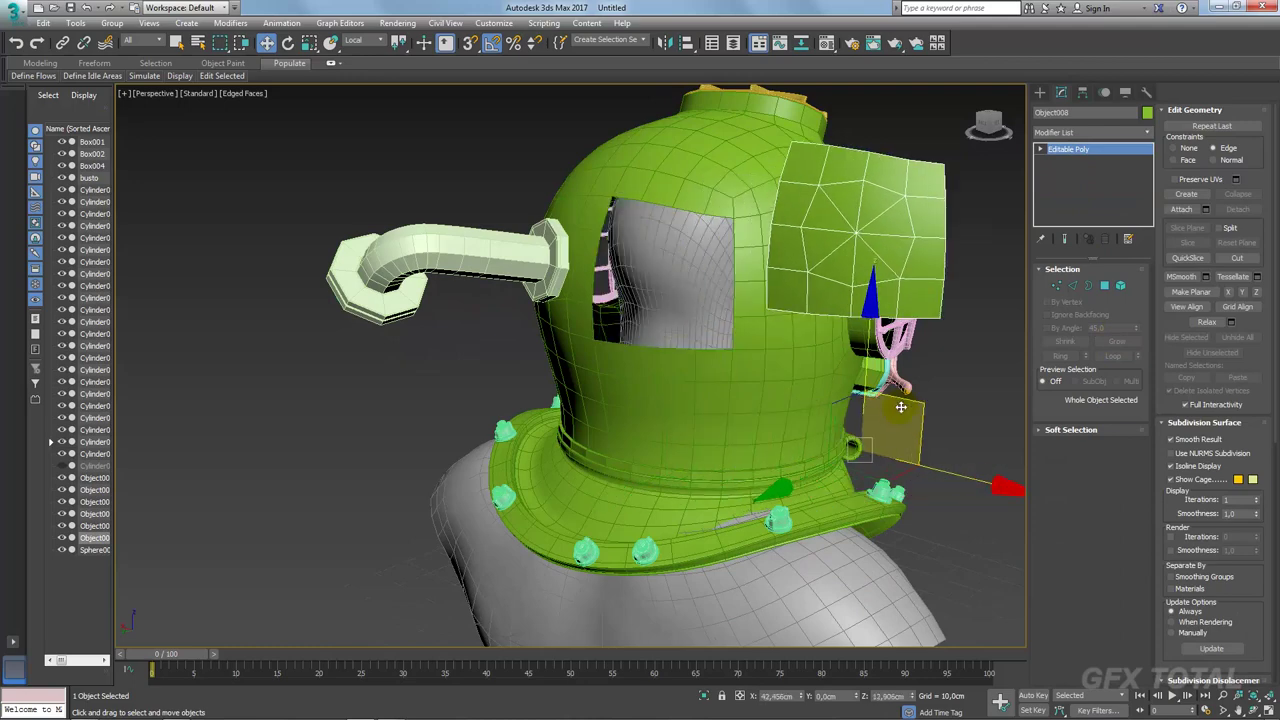
click(918, 229)
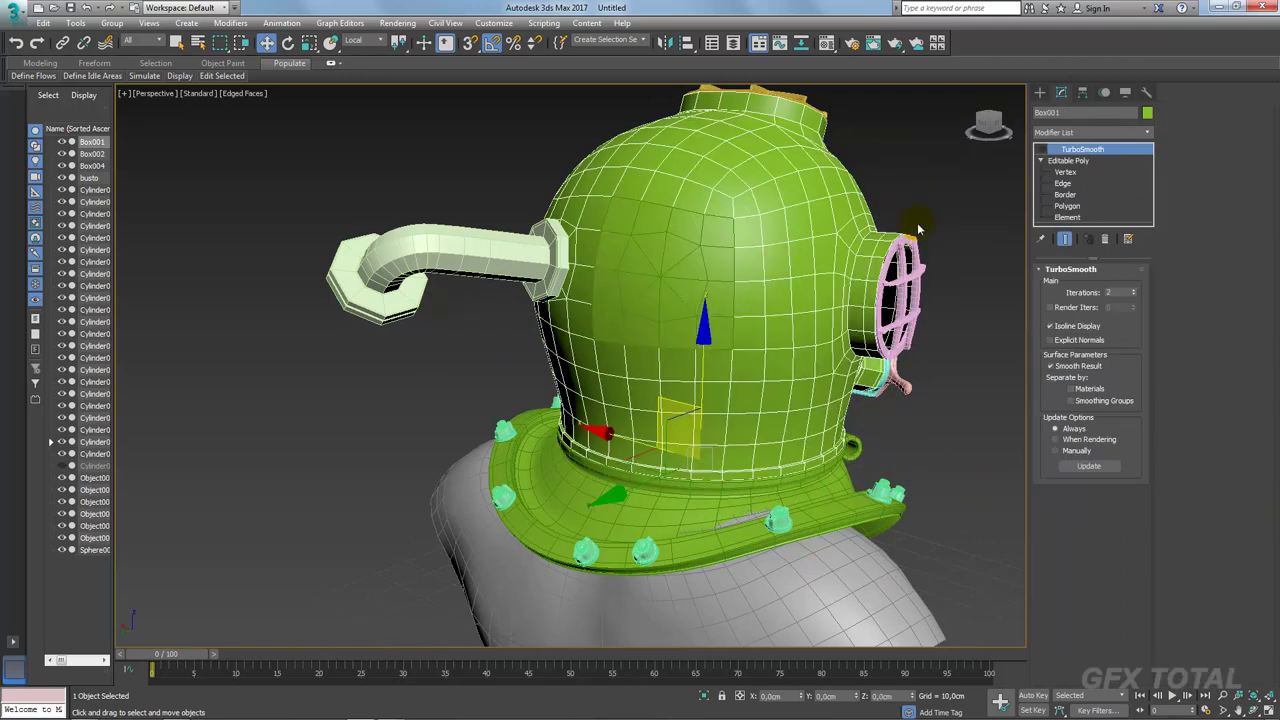
Step: Select the open border beside the pipe, convert it to vertices and weld them from 48 to 32
click(1076, 183)
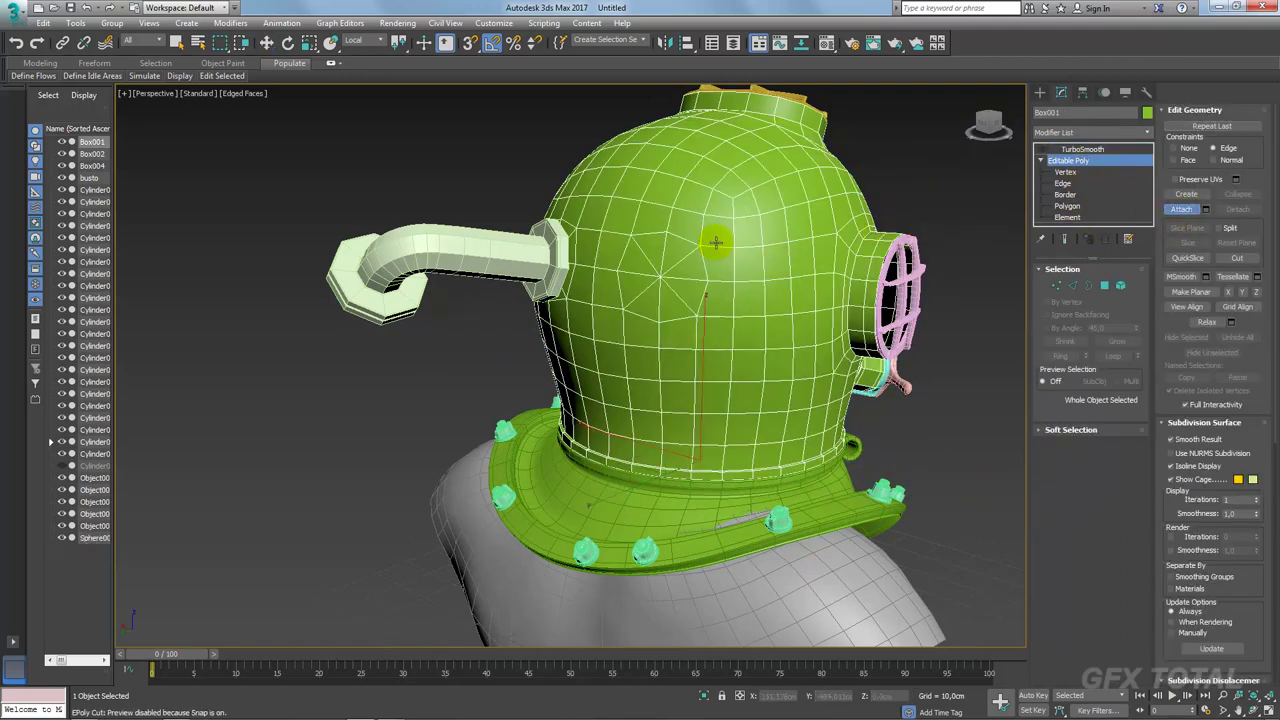
click(1088, 286)
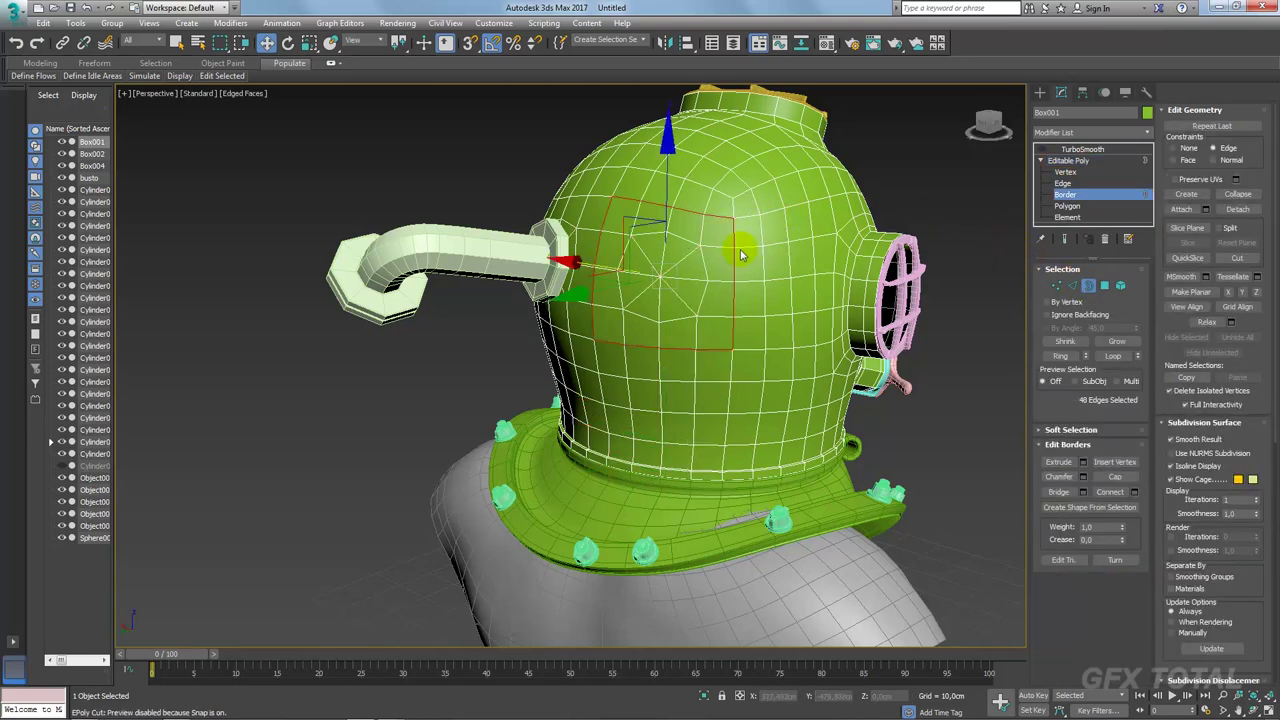
alt+middle_drag(960, 320, 1020, 320)
ctrl+click(1057, 286)
scroll(802, 271, up, 3)
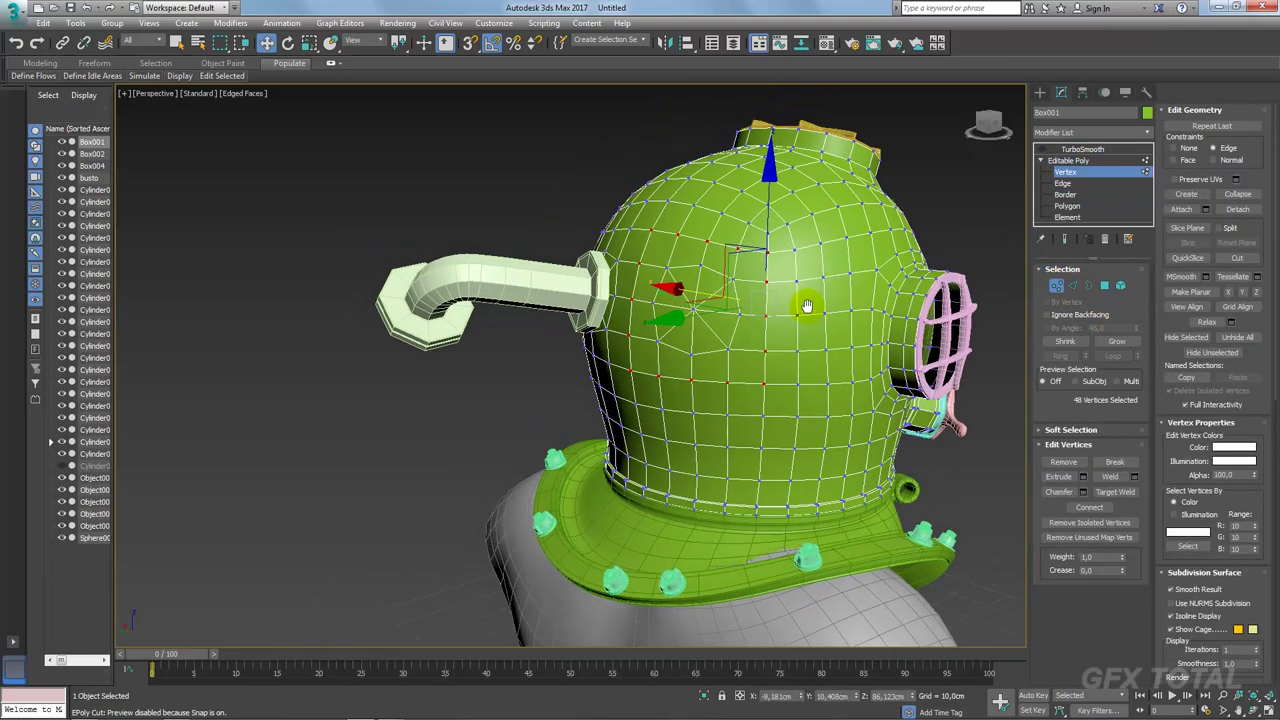
scroll(802, 271, up, 2)
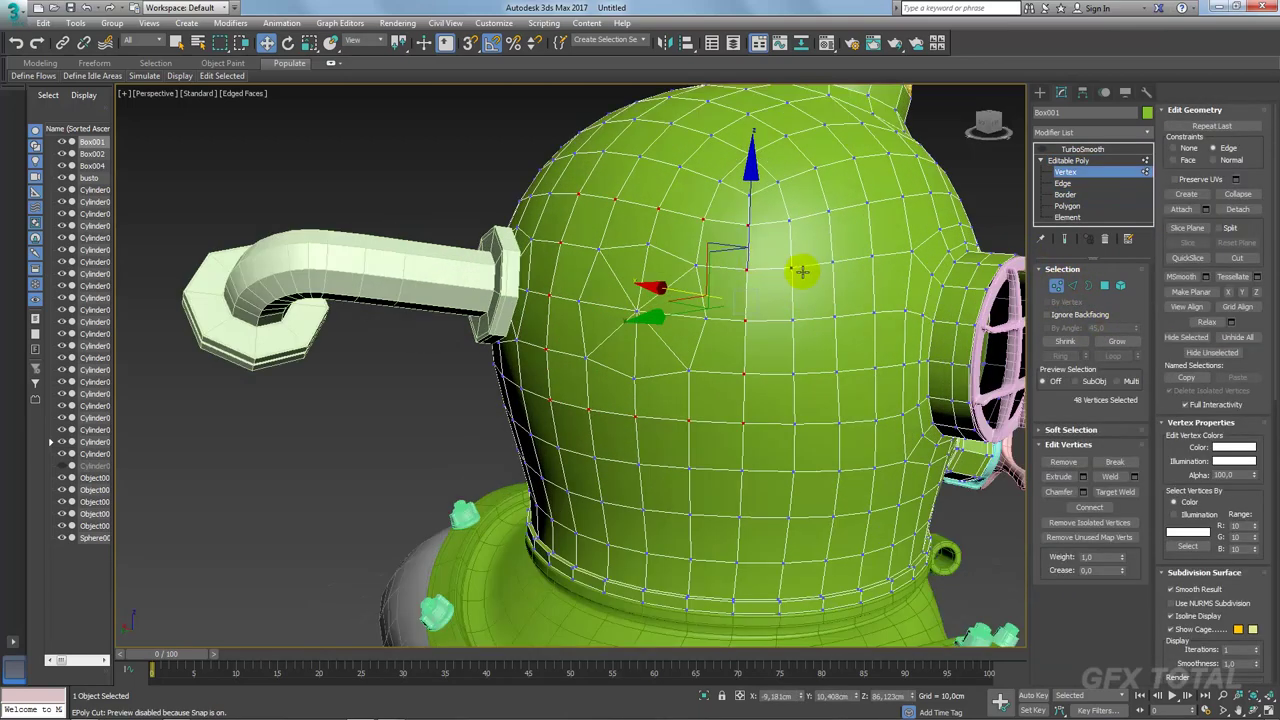
click(1110, 477)
Step: Check a helmet vertex, cancel its move, and return to the TurboSmooth level
click(1067, 172)
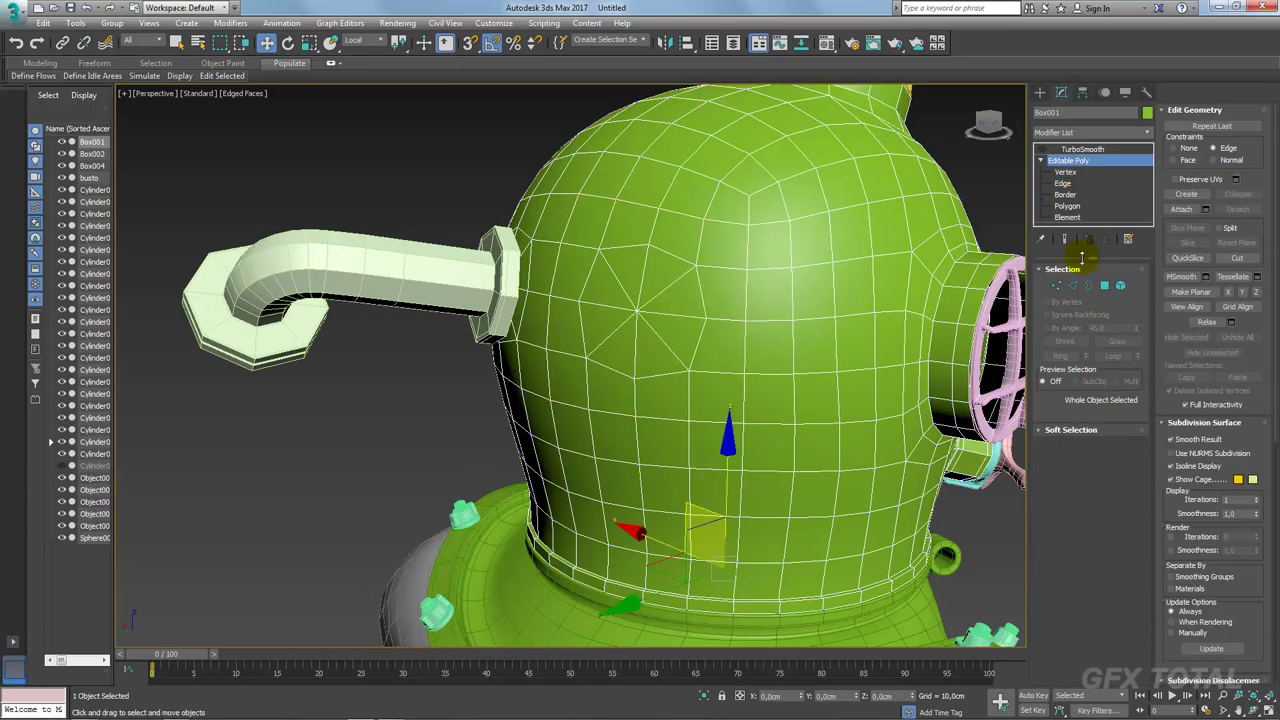
click(1055, 286)
click(749, 225)
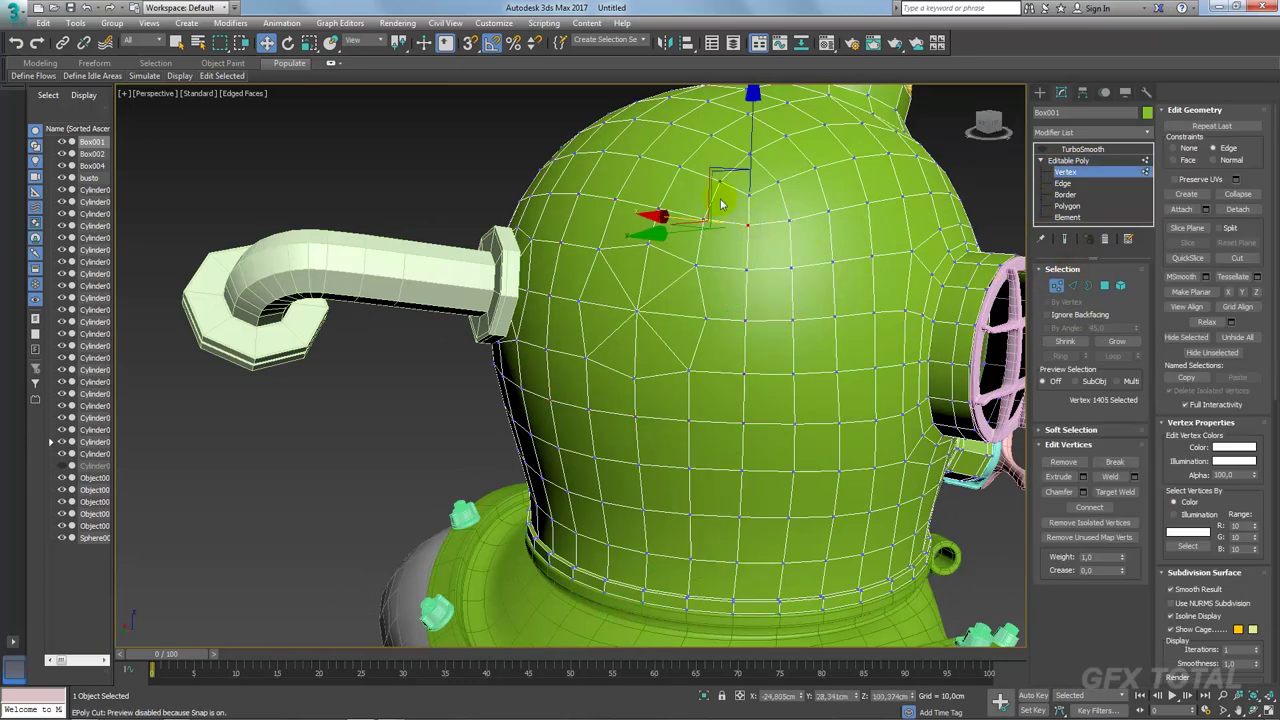
right_click(725, 178)
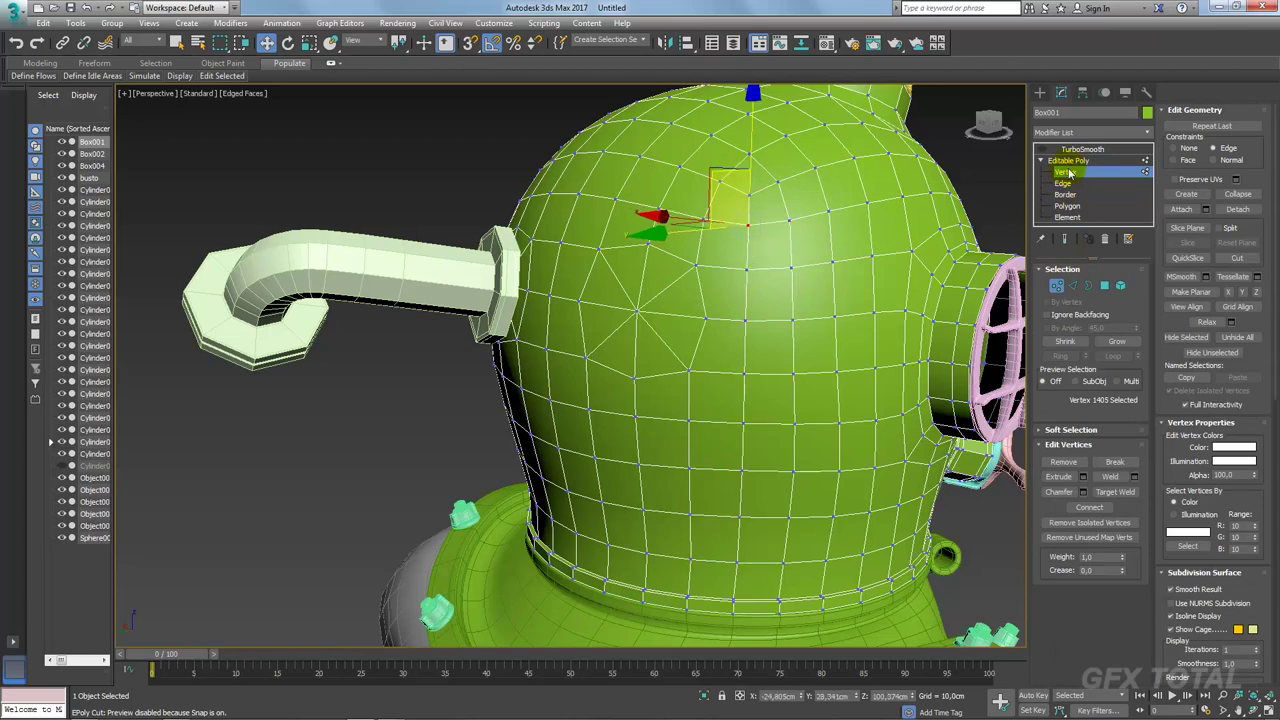
click(1068, 160)
click(1082, 149)
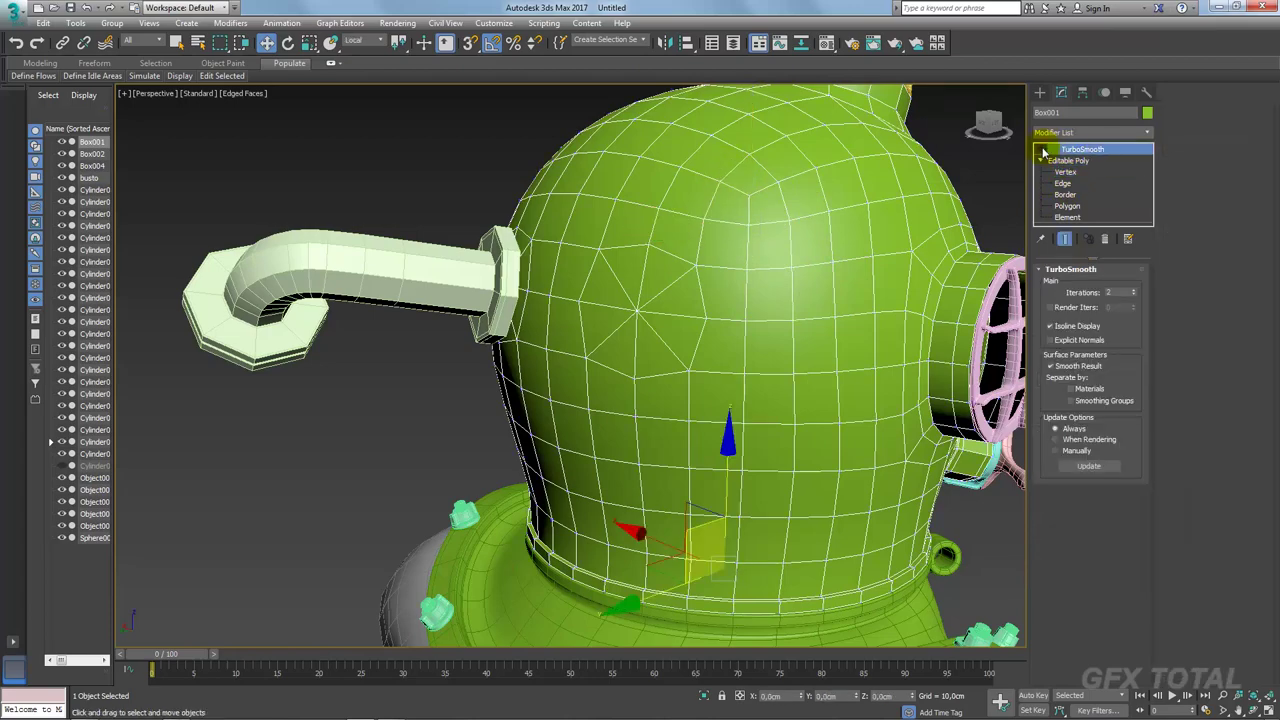
scroll(736, 260, down, 3)
scroll(736, 260, down, 3)
scroll(736, 260, up, 3)
Step: Select all of Cylinder025's polygons and switch to Local coordinates
scroll(736, 275, up, 2)
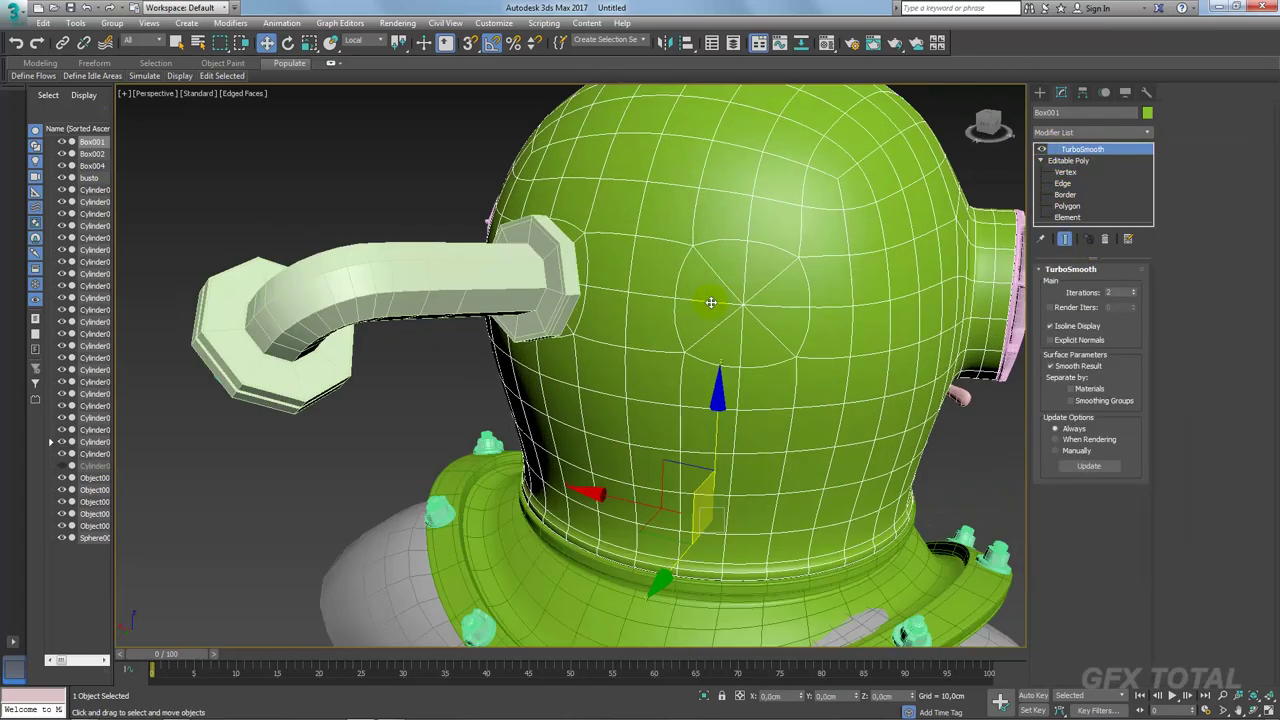
scroll(740, 300, up, 1)
scroll(610, 298, up, 1)
mouse_move(610, 298)
alt+middle_down()
mouse_move(674, 346)
mouse_move(586, 294)
alt+middle_up()
click(589, 288)
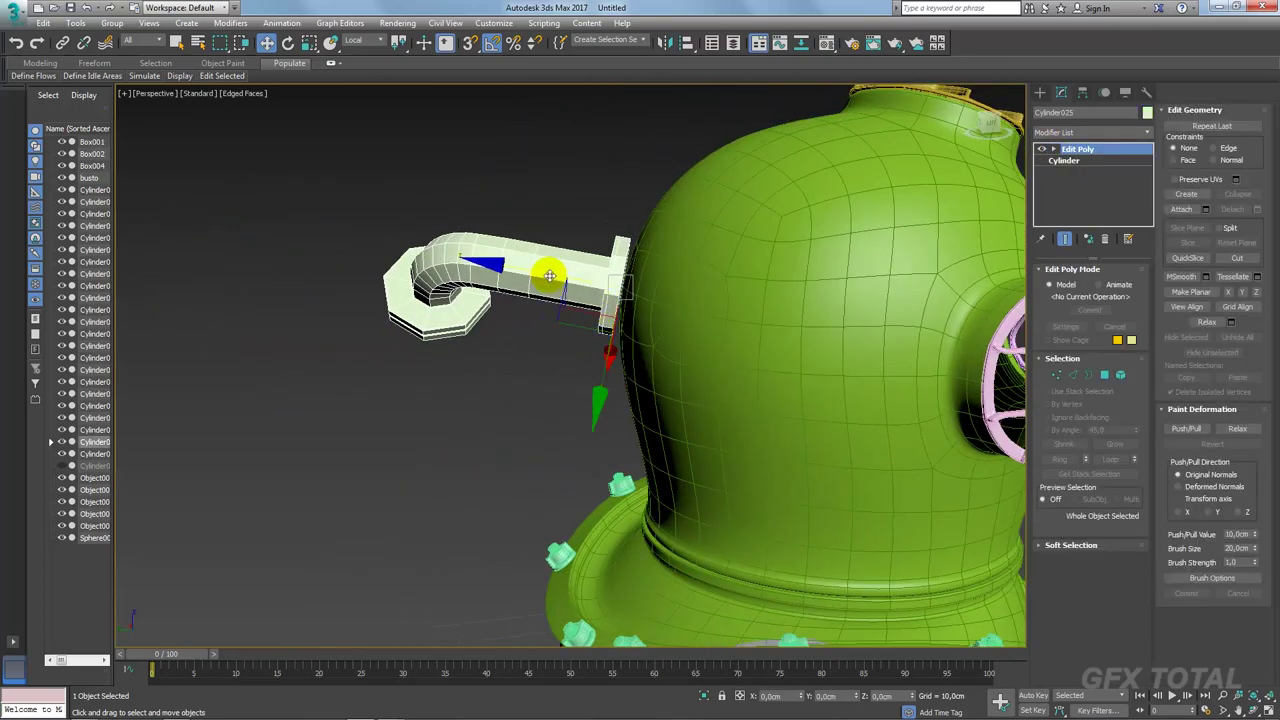
click(1104, 374)
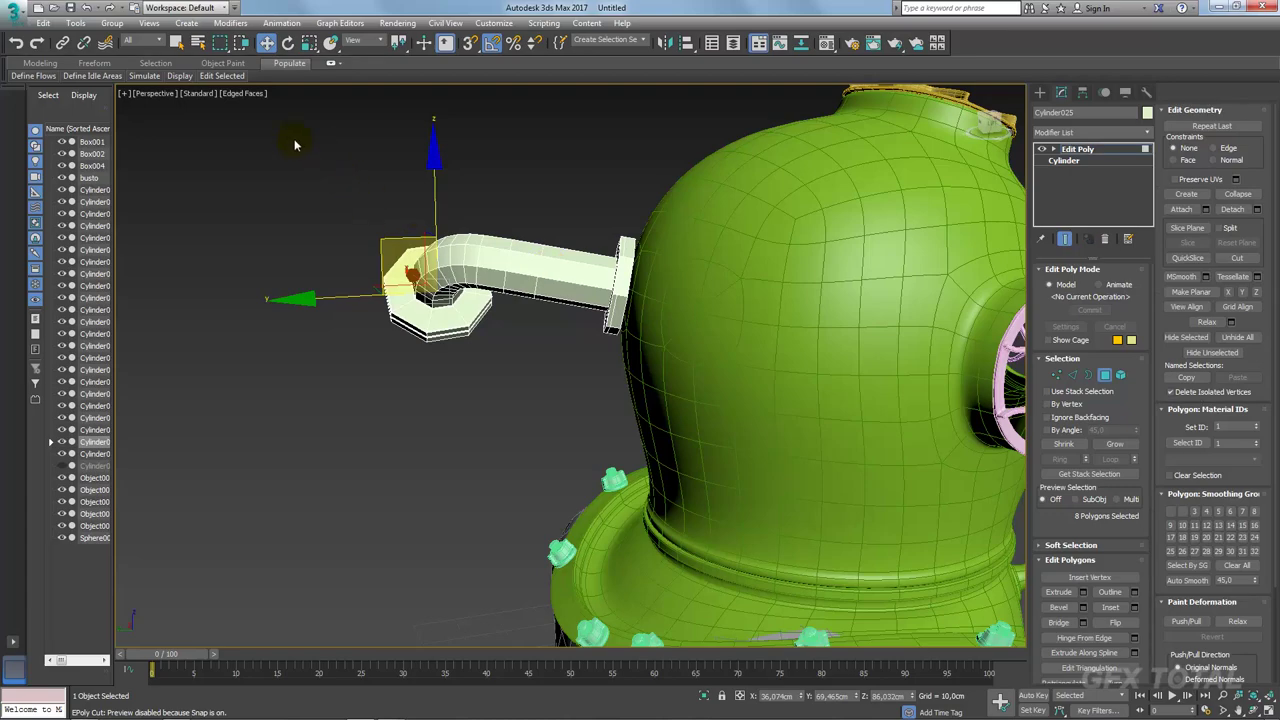
drag(557, 418, 557, 418)
click(362, 40)
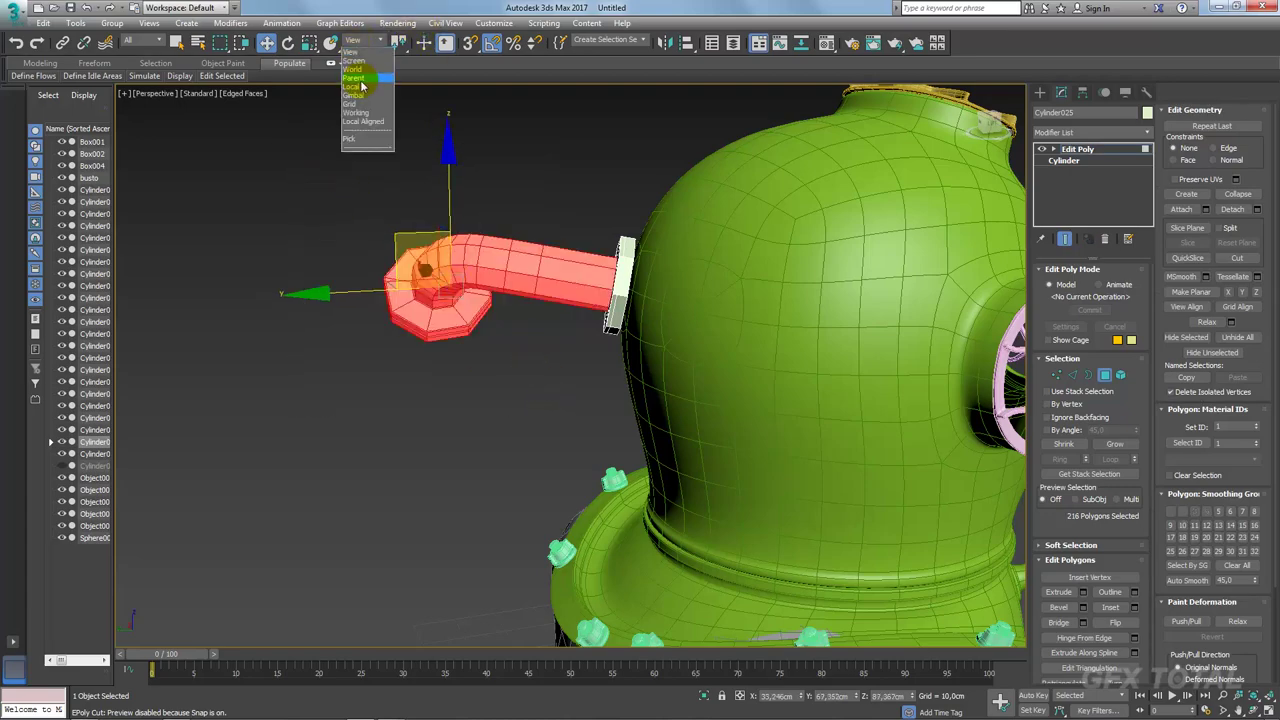
click(357, 95)
Step: Select just the pipe's flange polygons and slide them outward along the pipe
mouse_move(408, 215)
alt+middle_down()
mouse_move(423, 243)
mouse_move(858, 284)
alt+middle_up()
alt+middle_drag(645, 240, 666, 237)
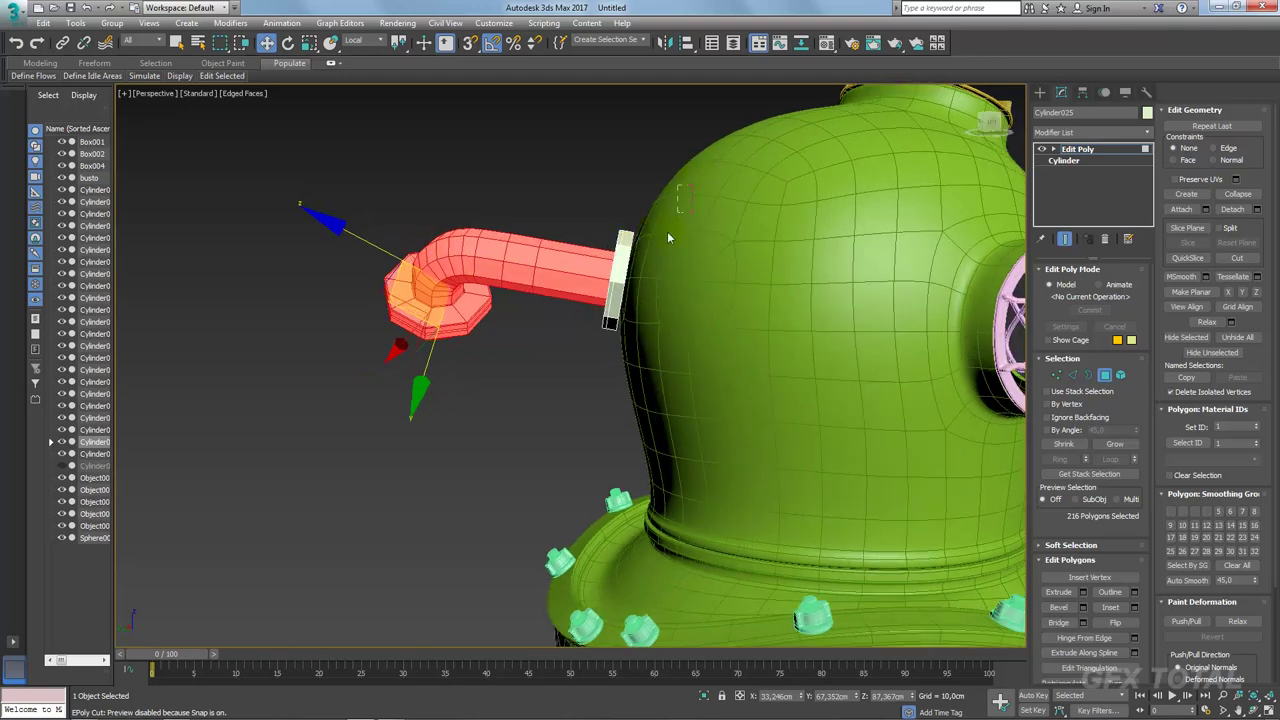
drag(666, 237, 573, 350)
alt+drag(372, 177, 373, 178)
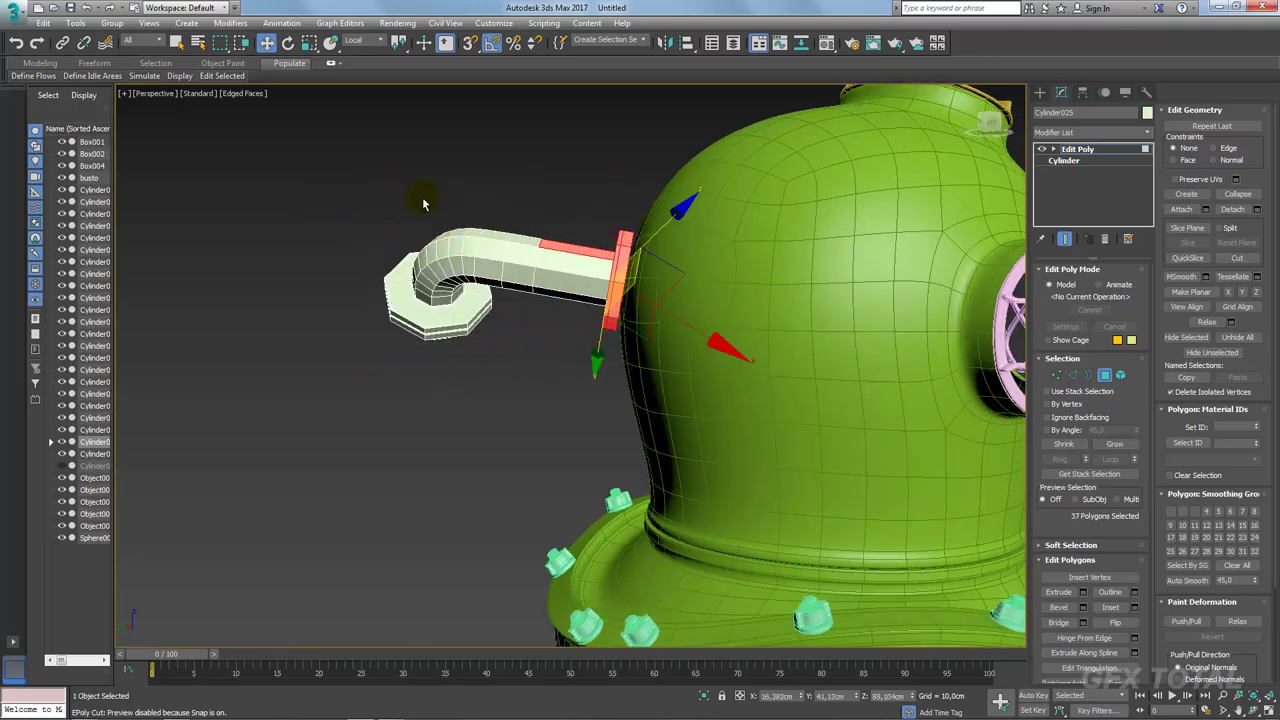
alt+click(513, 253)
drag(657, 288, 752, 259)
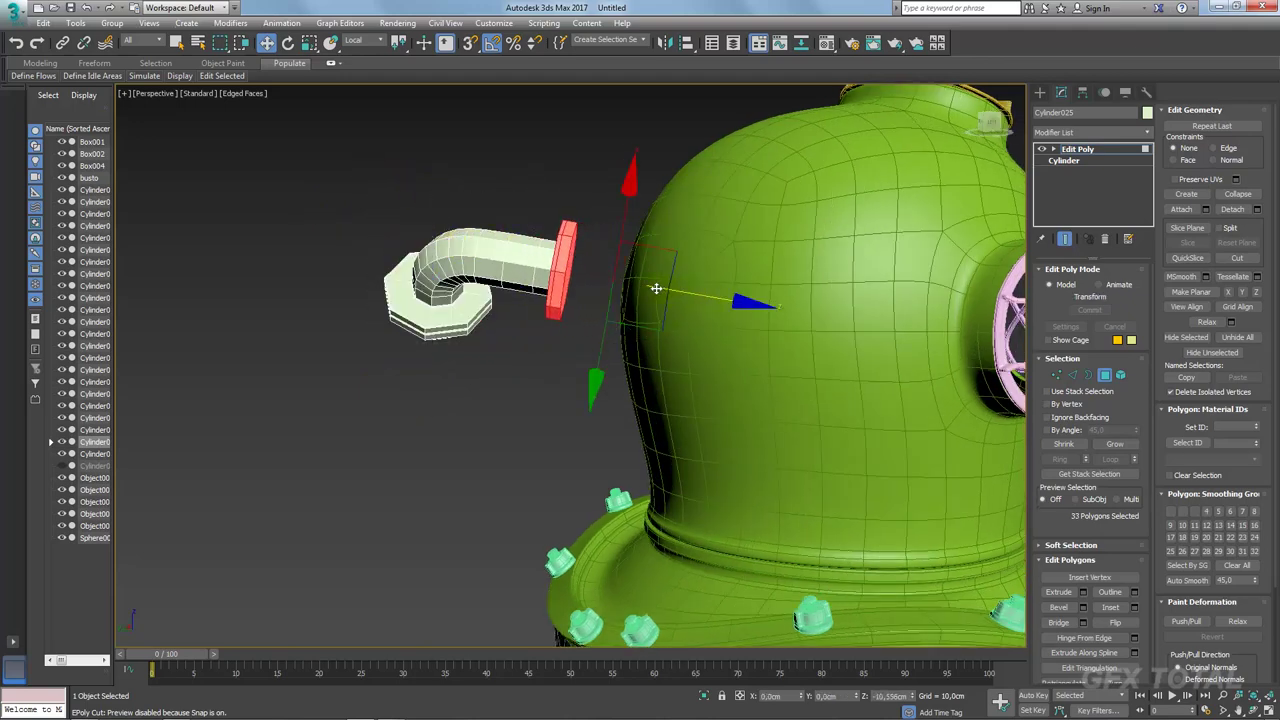
Step: Move the whole pipe against the helmet surface and reselect it
click(1079, 151)
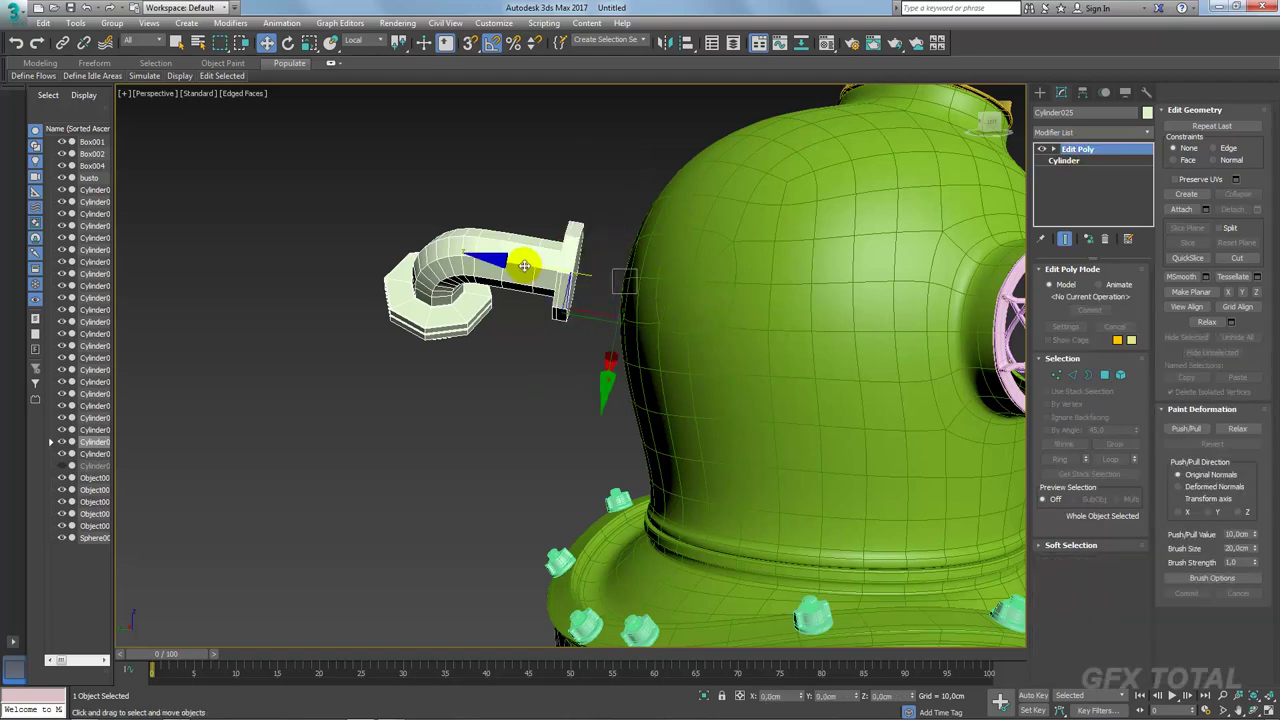
drag(524, 265, 571, 271)
mouse_move(571, 271)
alt+middle_down()
mouse_move(688, 259)
mouse_move(503, 229)
alt+middle_up()
click(706, 253)
scroll(706, 253, up, 3)
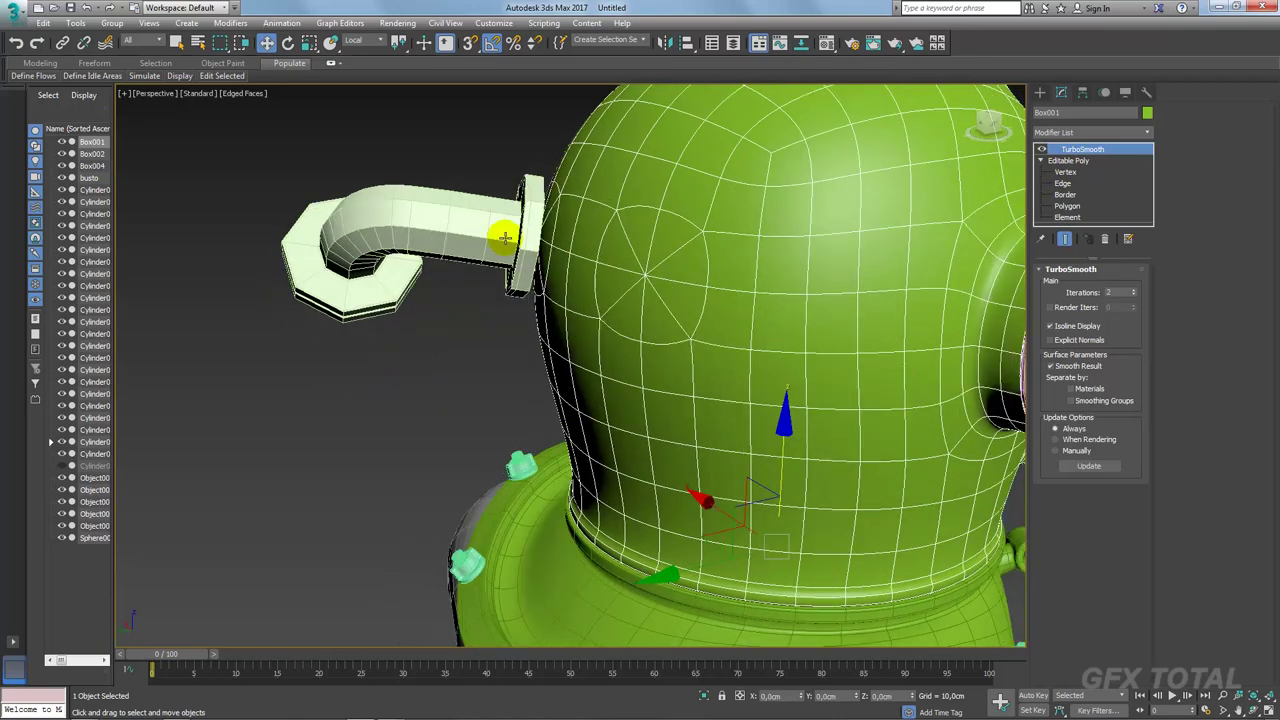
click(503, 229)
Step: Isolate the pipe, delete its end cap, then end isolation and select the helmet
click(703, 695)
alt+middle_drag(680, 494, 707, 453)
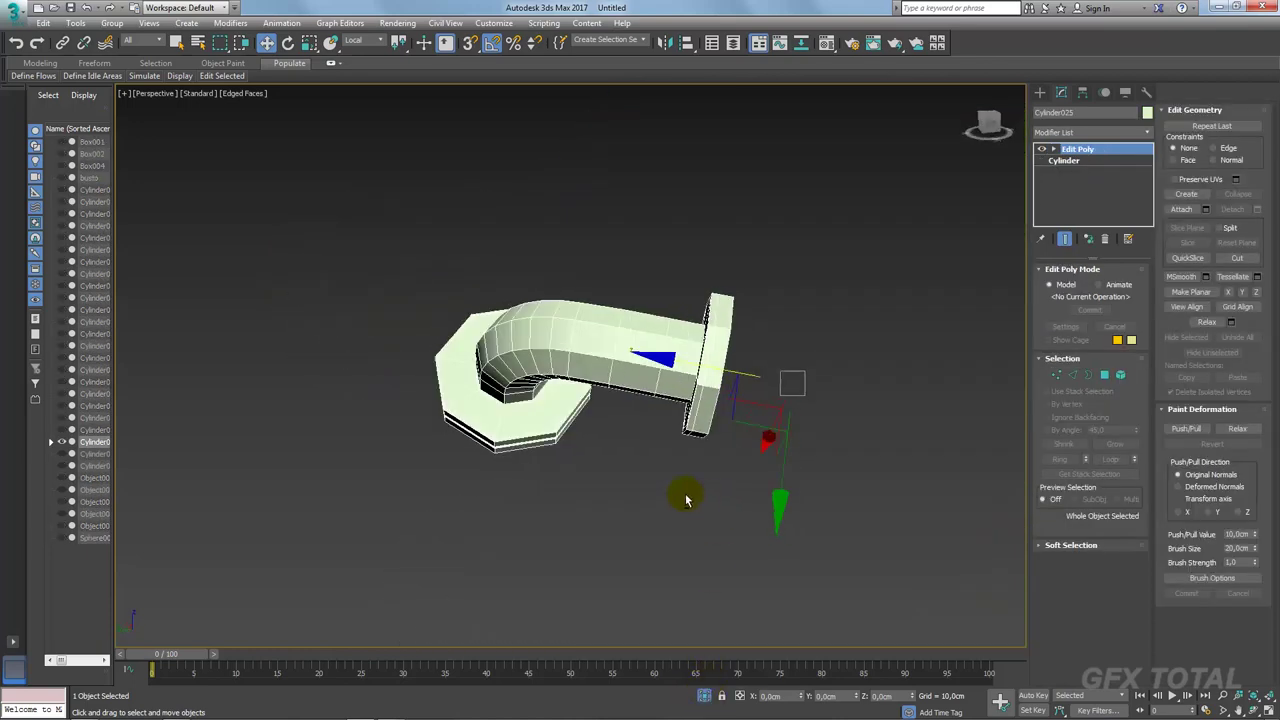
click(1118, 373)
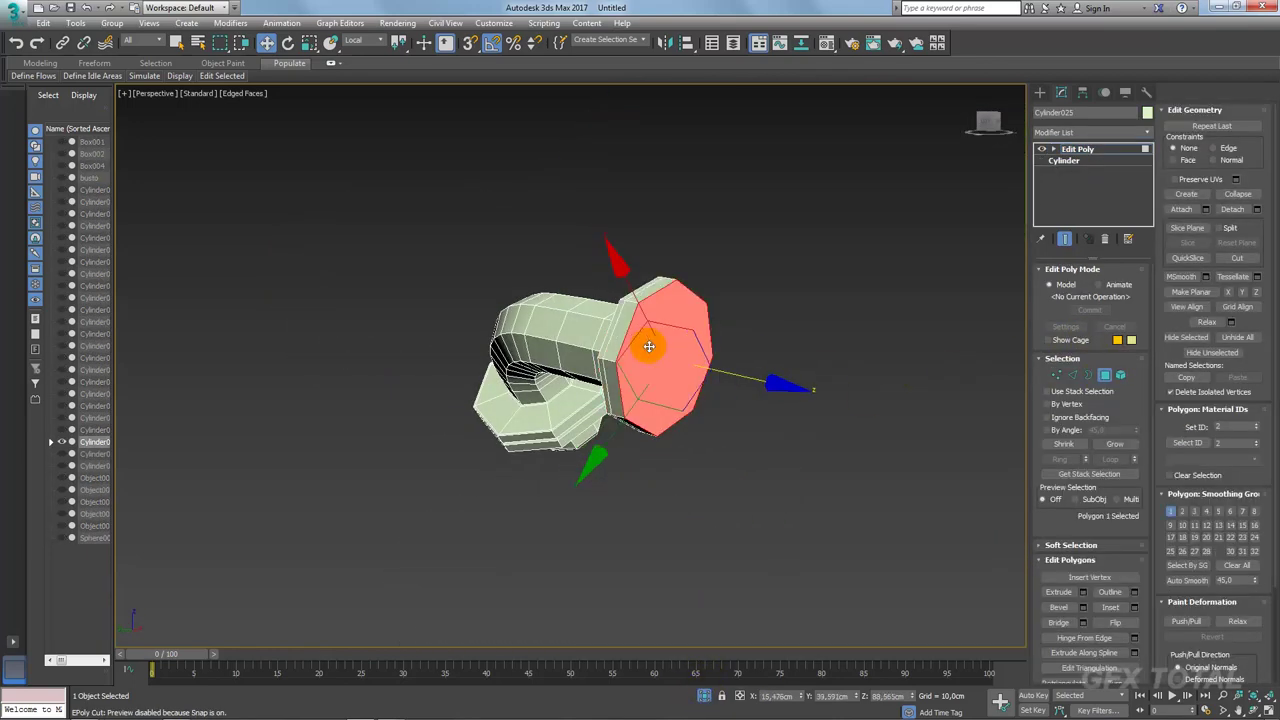
key(Delete)
click(1066, 162)
alt+middle_drag(1000, 226, 846, 375)
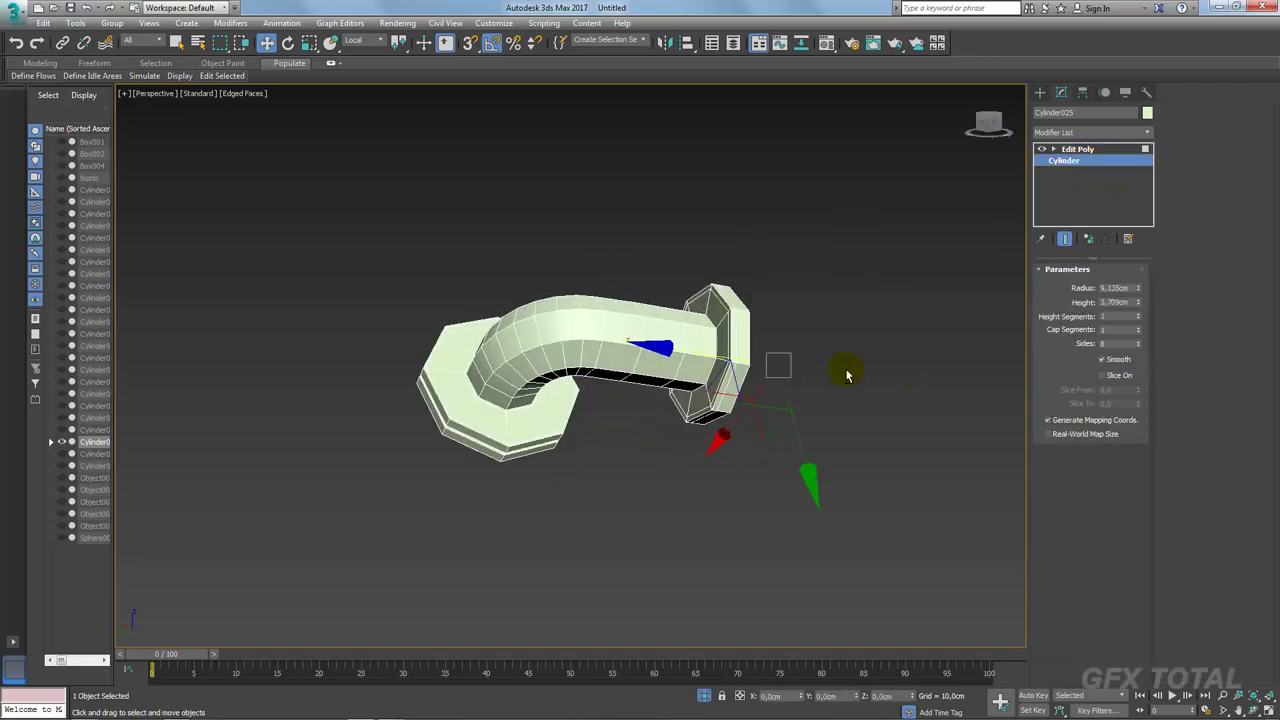
click(716, 696)
click(775, 275)
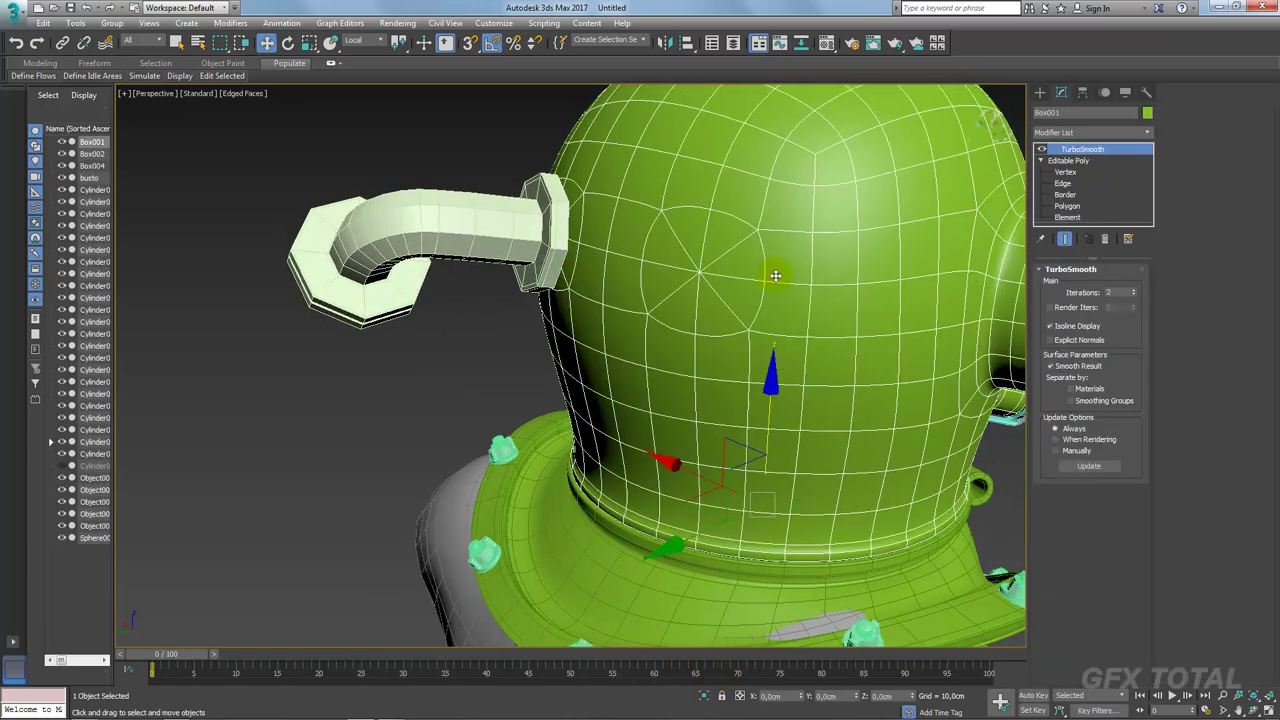
Step: Select the pipe's open end border and the helmet opening's border together
click(1064, 172)
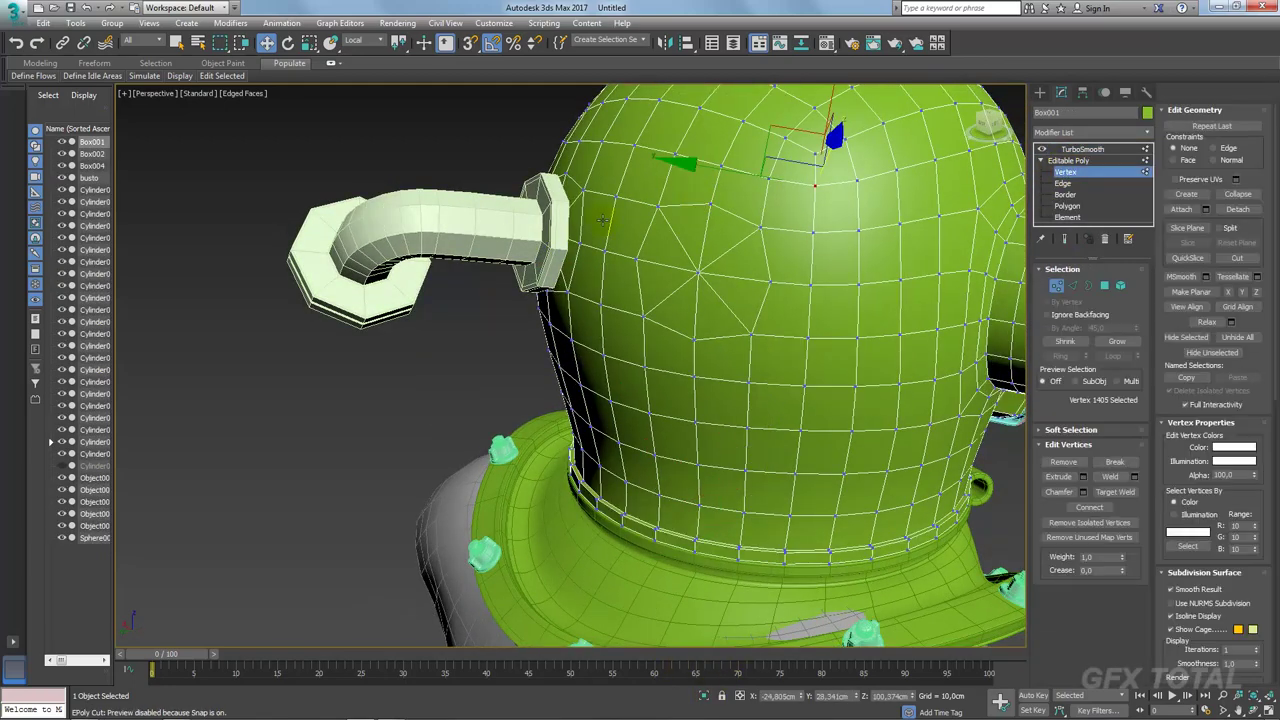
click(546, 233)
click(614, 243)
alt+middle_drag(614, 243, 690, 230)
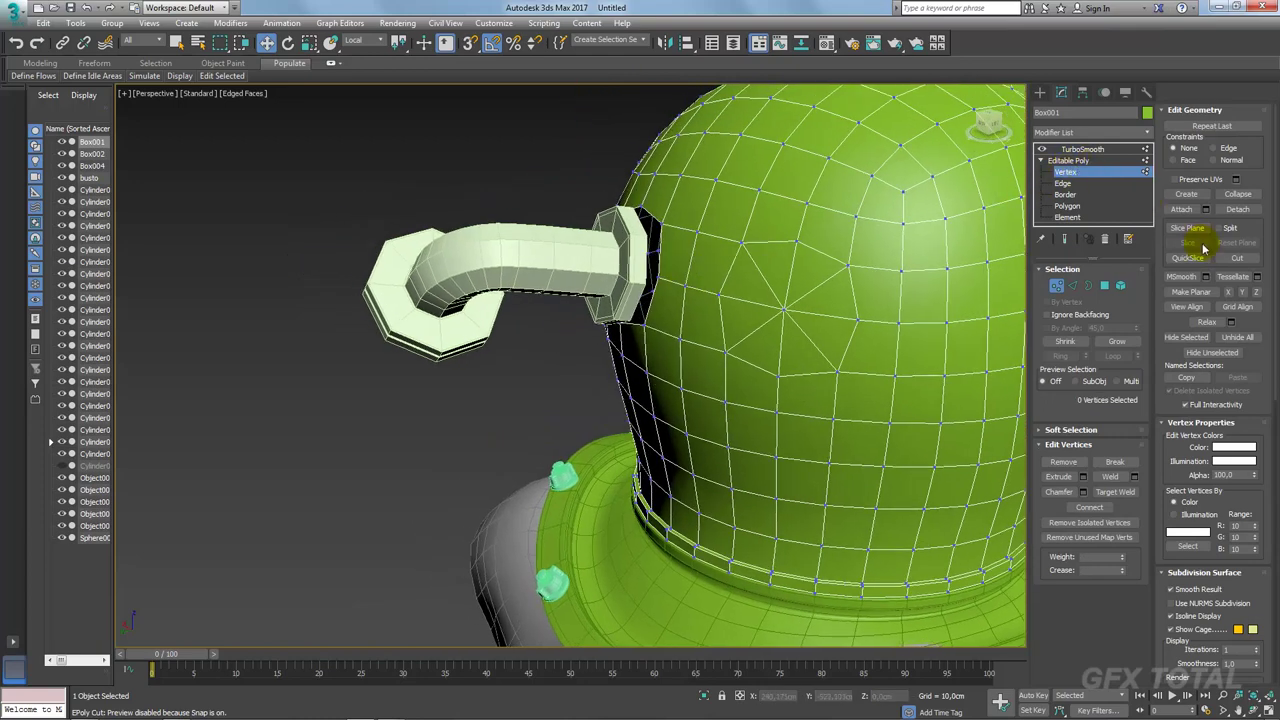
click(624, 246)
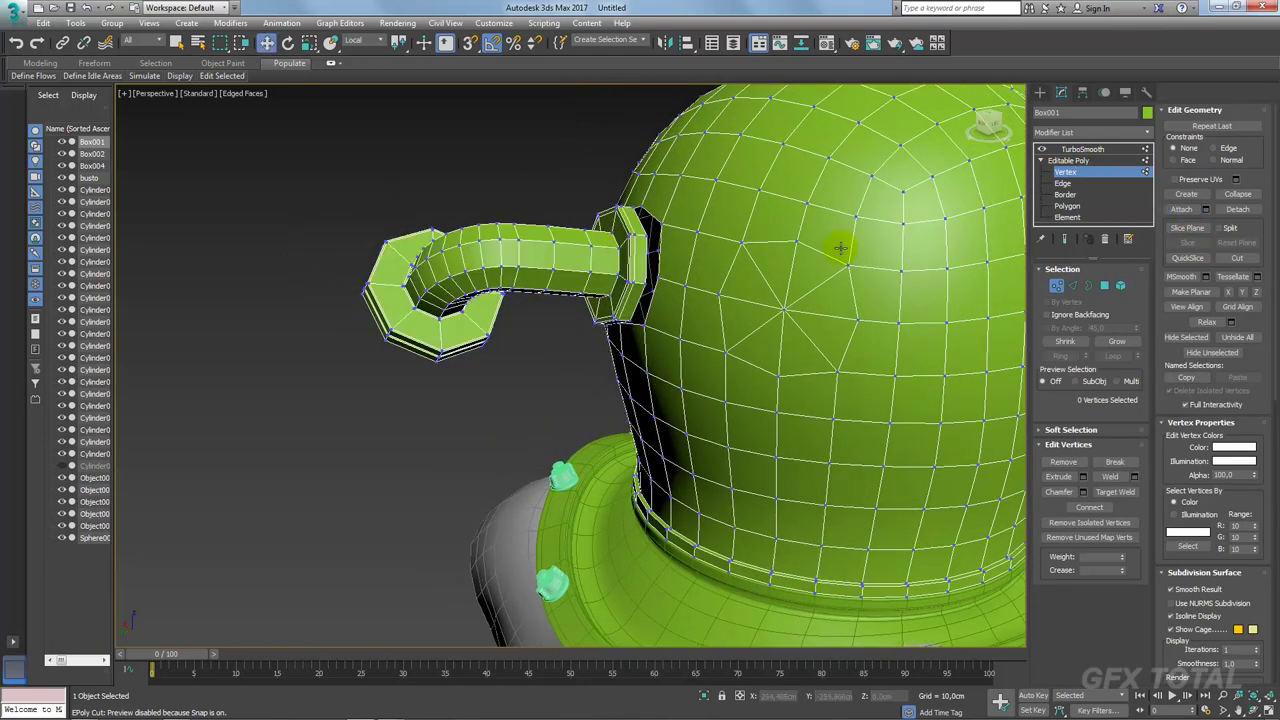
click(1088, 287)
click(677, 249)
click(660, 246)
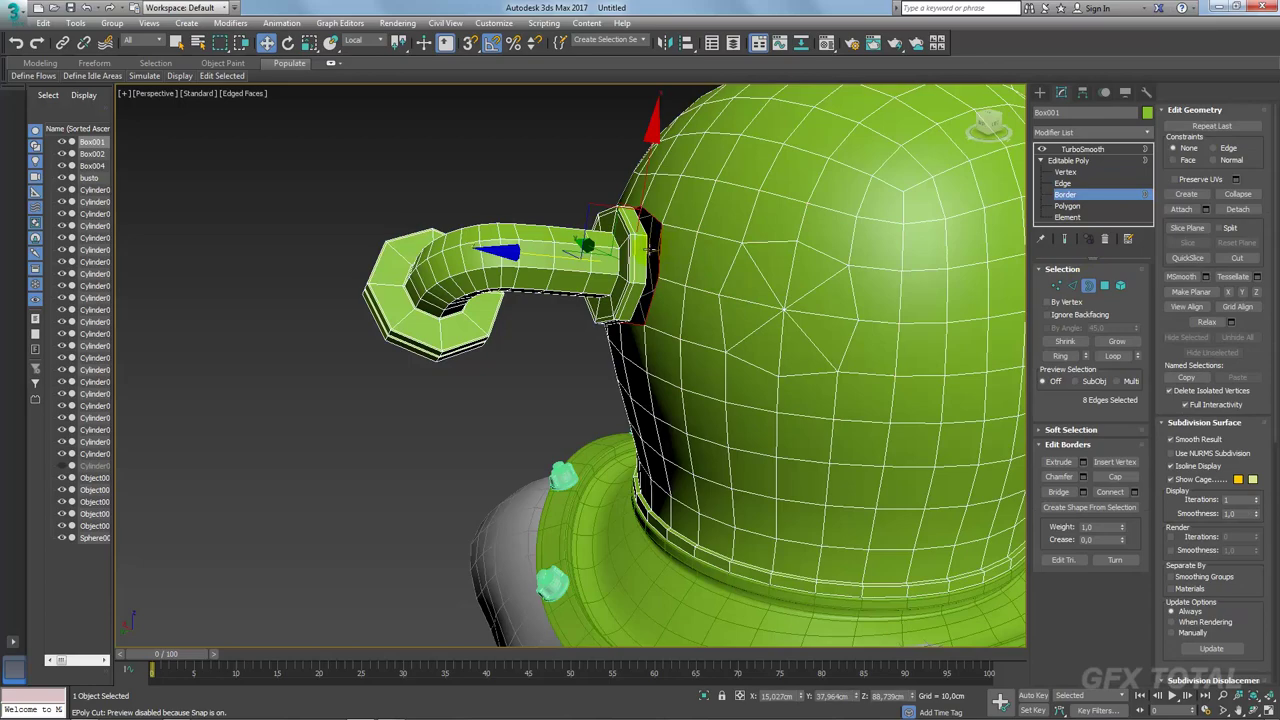
click(1127, 382)
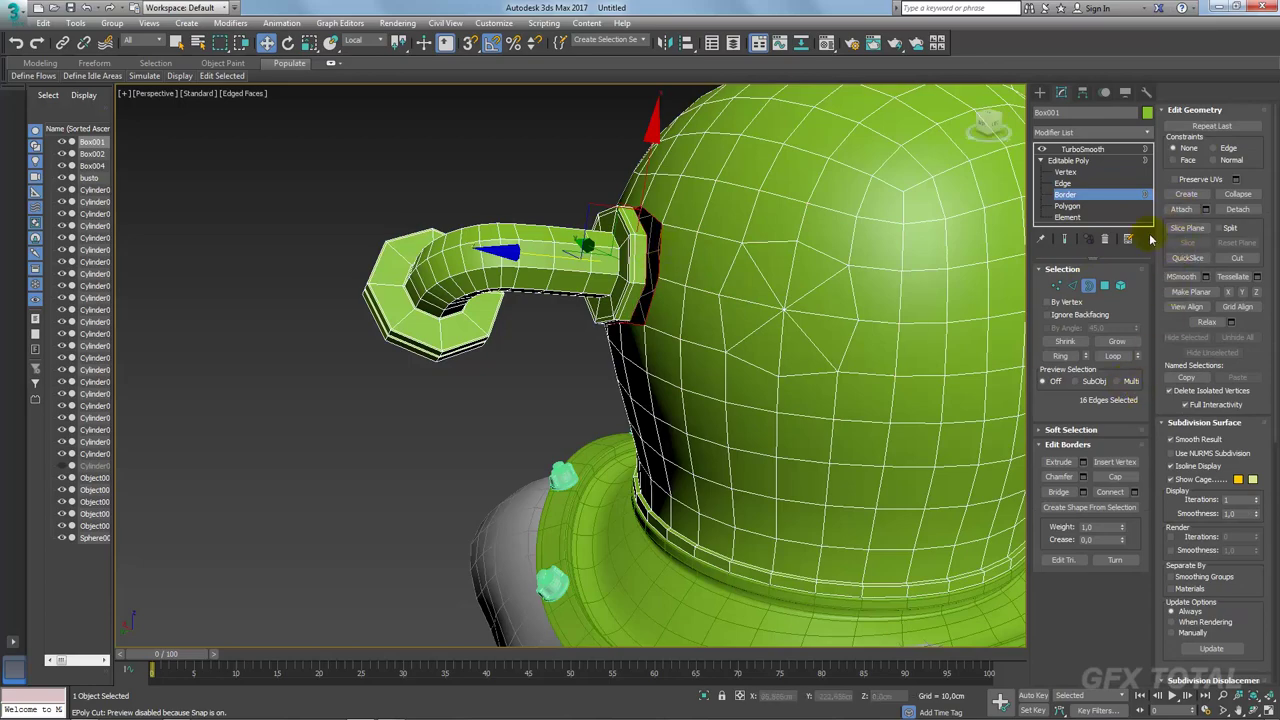
Step: Bridge the pipe end to the helmet opening, then select the whole pipe element
mouse_move(1000, 449)
alt+middle_down()
mouse_move(716, 295)
mouse_move(1055, 280)
alt+middle_up()
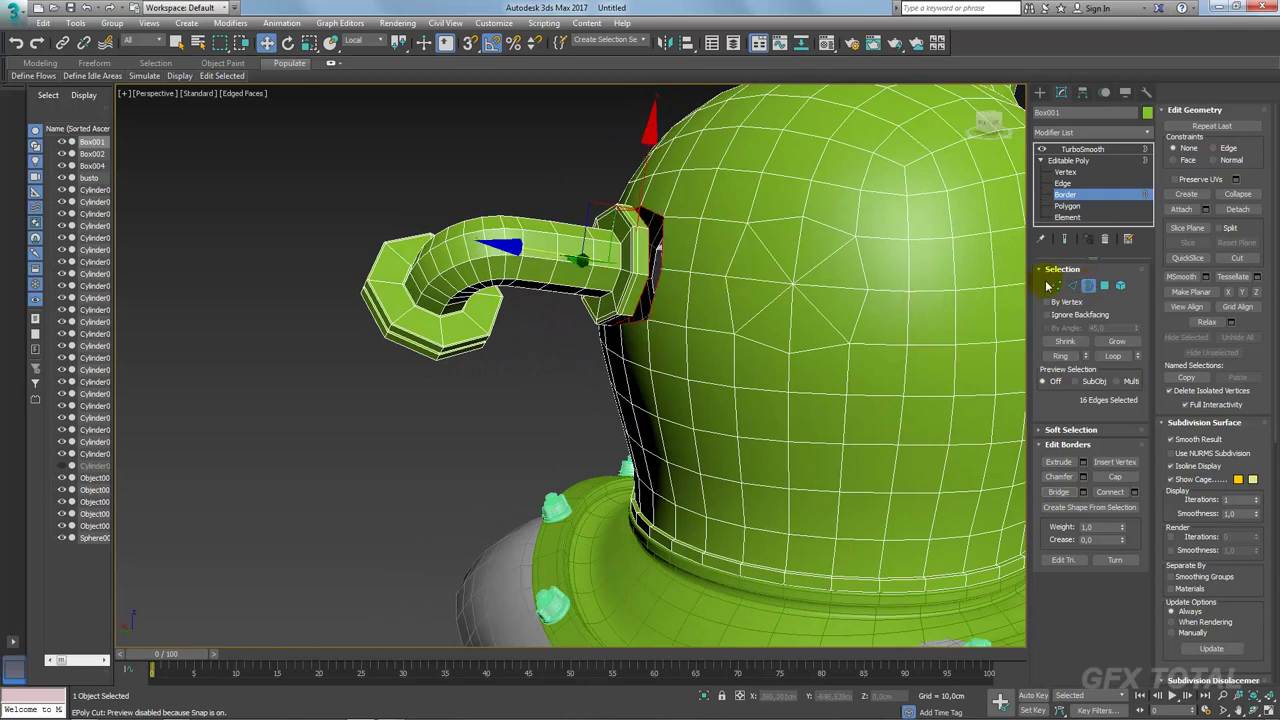
click(1121, 286)
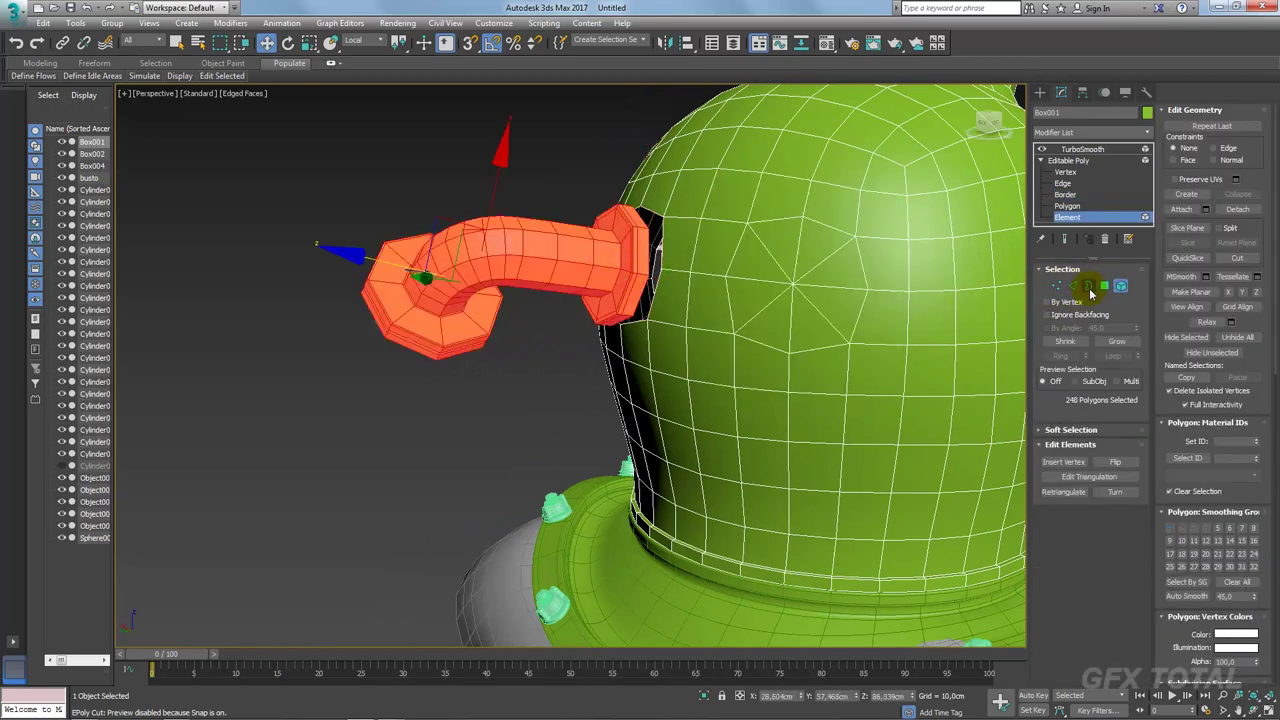
click(1089, 287)
click(1058, 492)
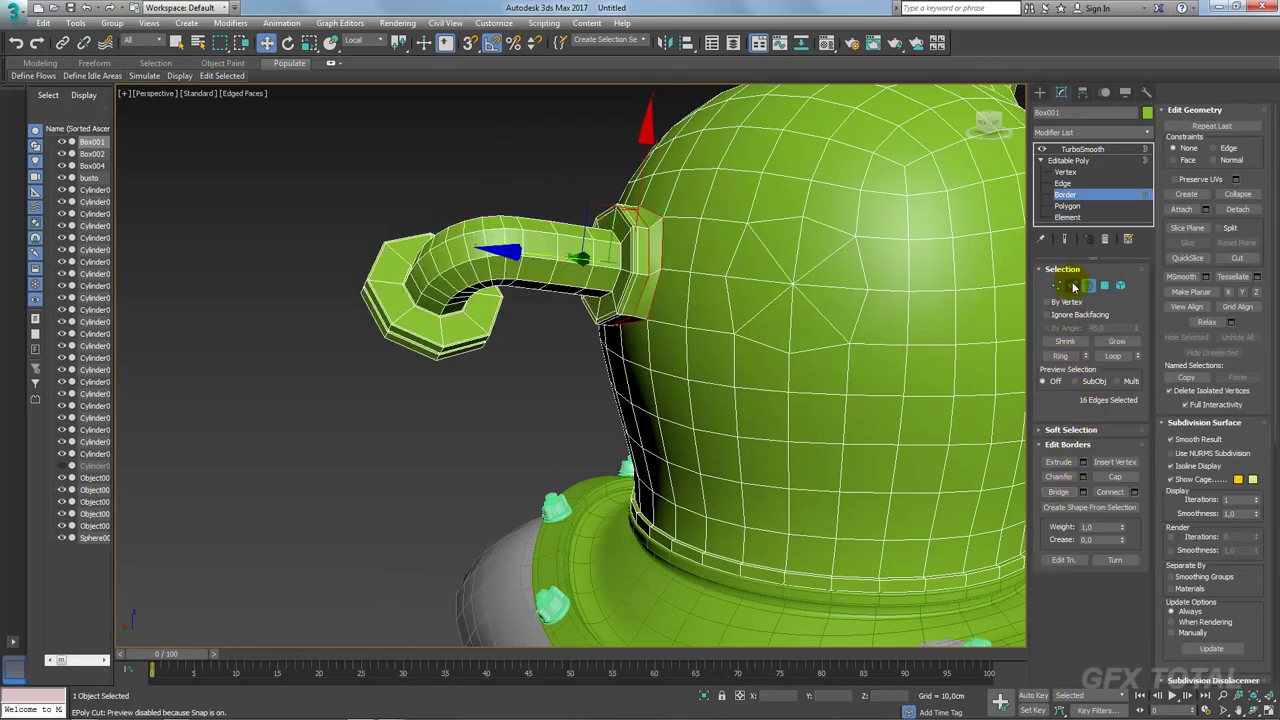
ctrl+click(1104, 287)
ctrl+click(1120, 287)
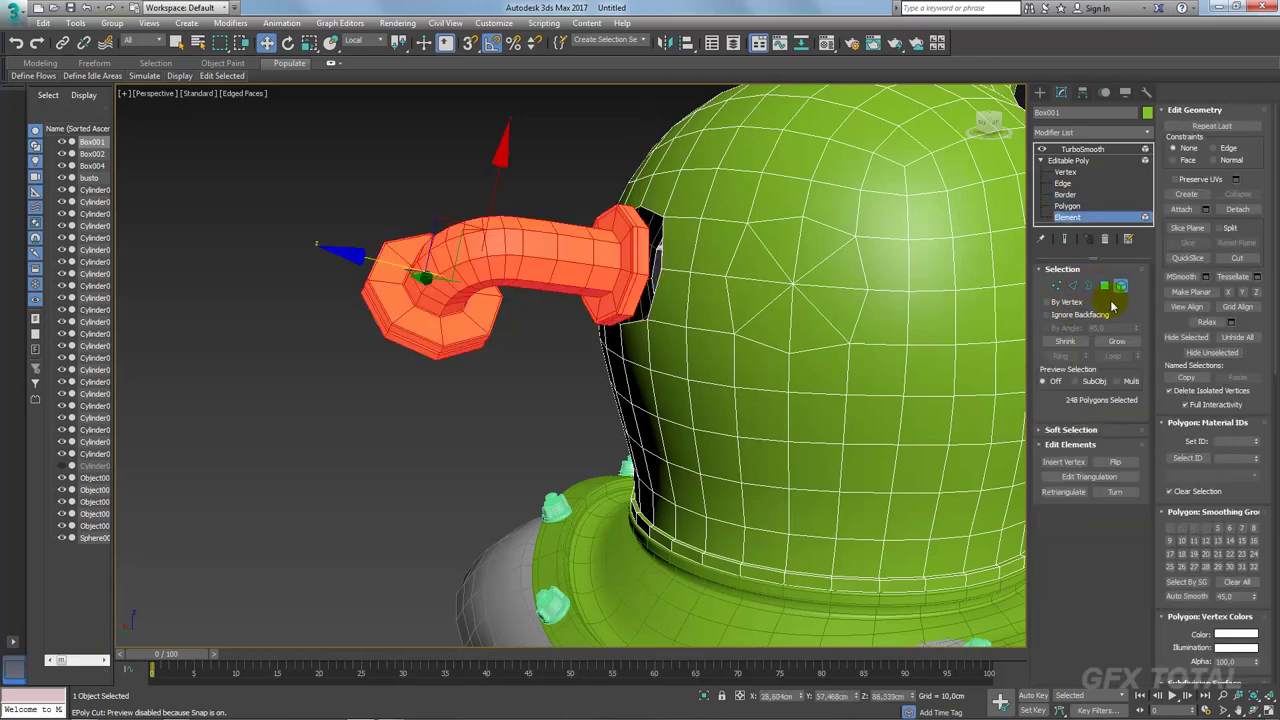
Step: Nudge the hook element into place and select the helmet hole's border vertices
alt+middle_drag(800, 300, 537, 309)
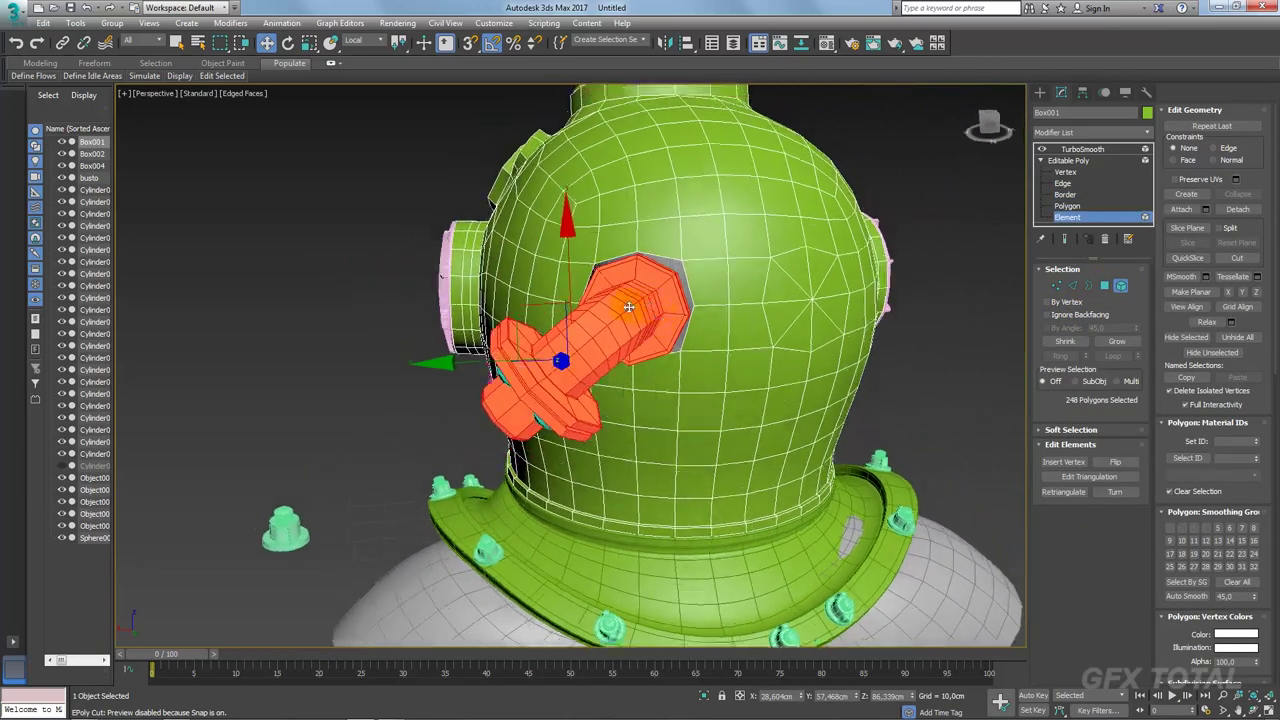
drag(537, 309, 534, 303)
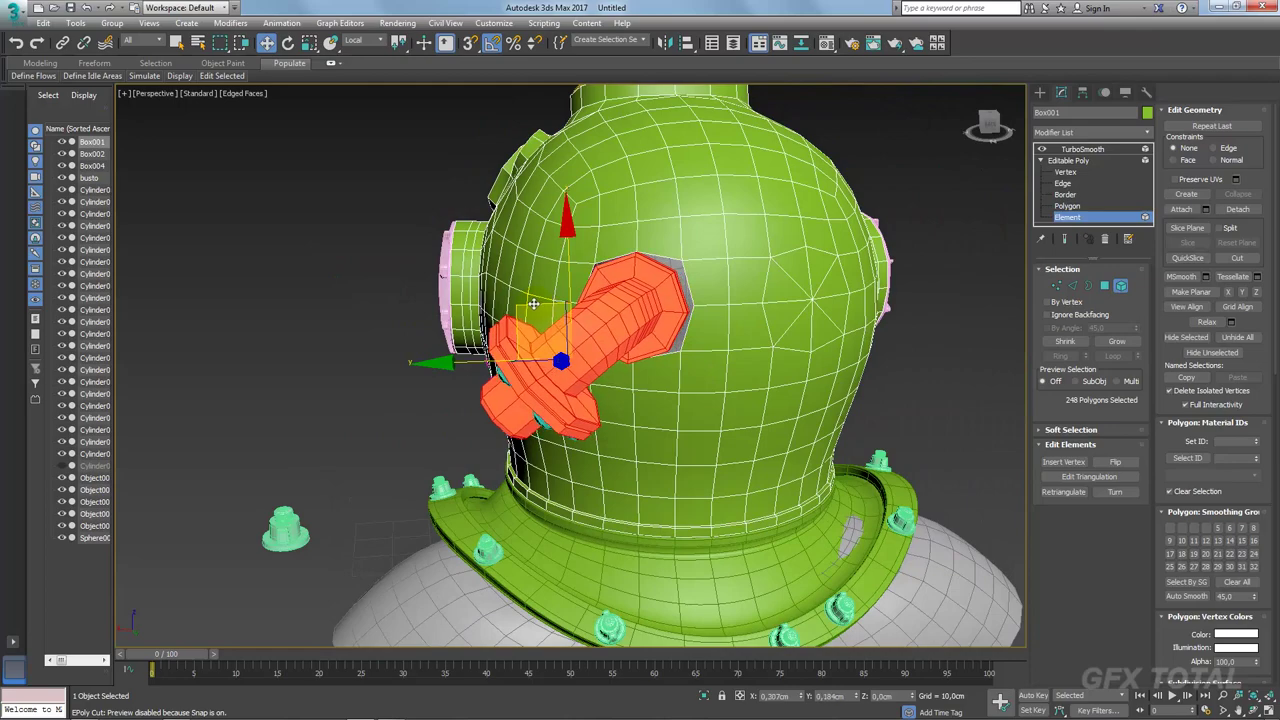
alt+middle_drag(534, 303, 800, 290)
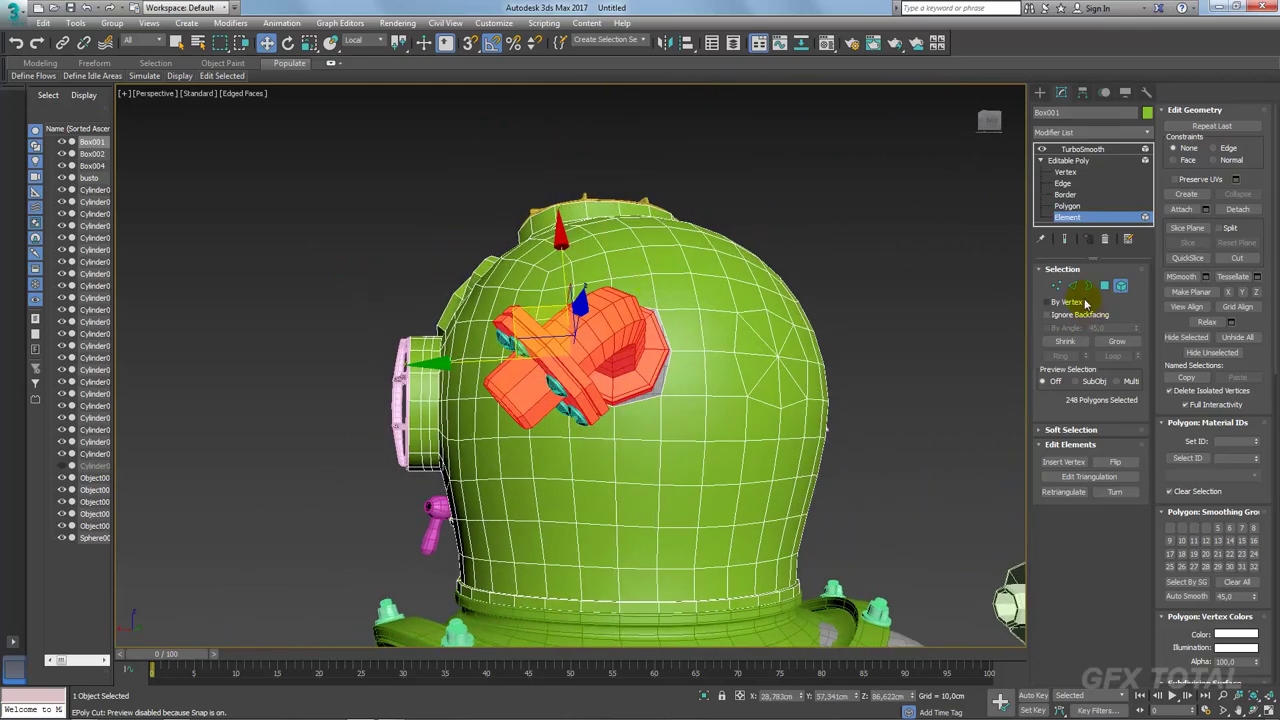
click(1088, 288)
alt+middle_drag(690, 380, 717, 386)
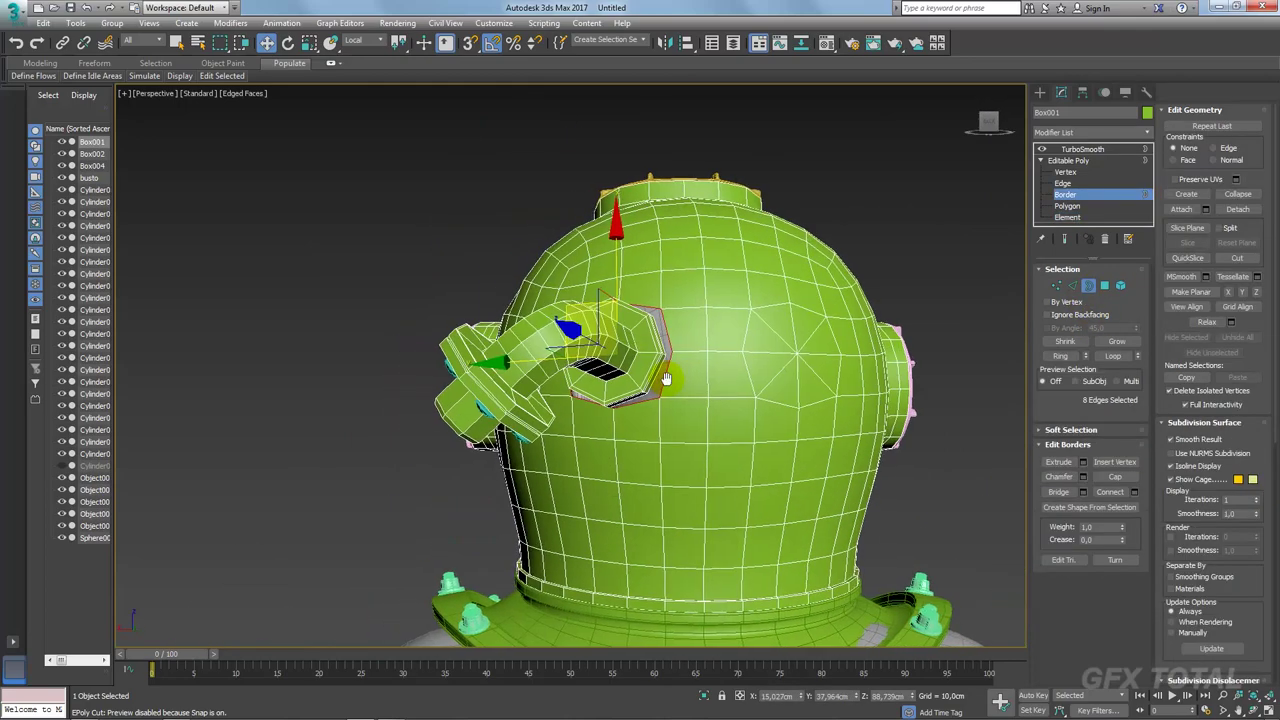
scroll(717, 386, up, 3)
key(1)
alt+middle_drag(846, 271, 763, 323)
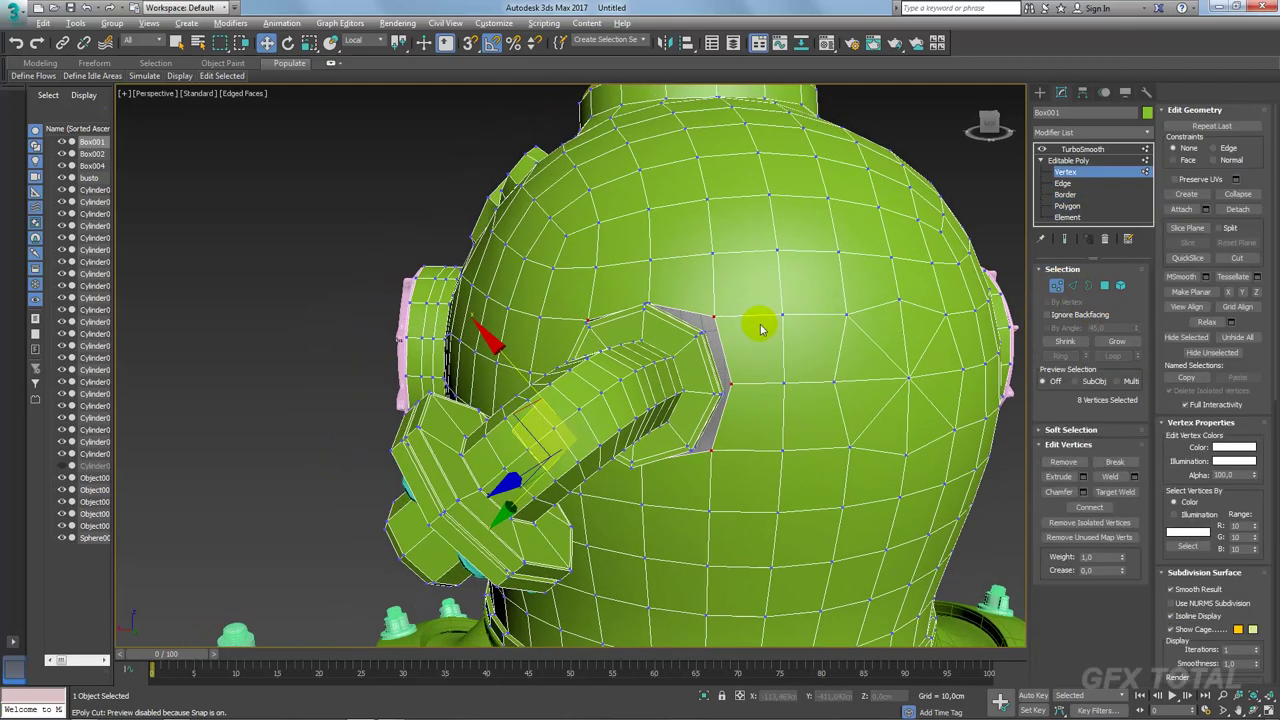
Step: Scale the hole vertices outward with Edge constraint to fit the pipe, then add the hook base's border
click(1214, 148)
key(r)
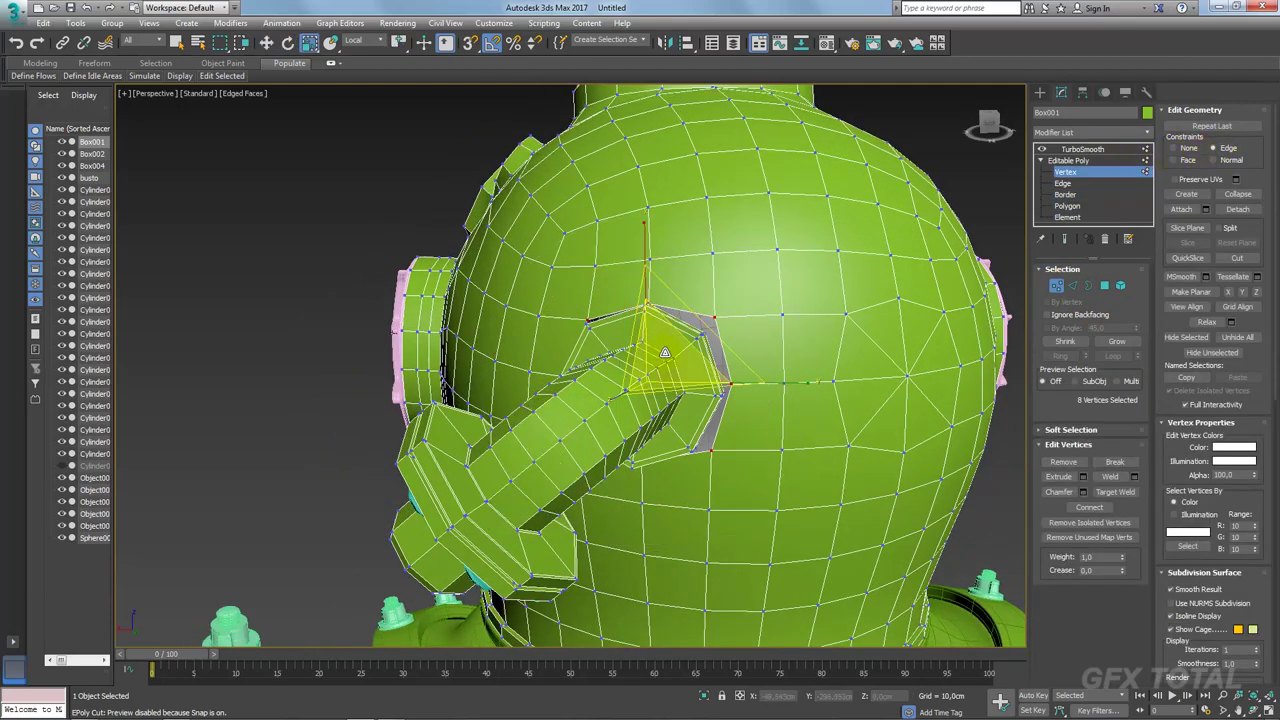
drag(672, 365, 671, 345)
alt+middle_drag(671, 345, 820, 360)
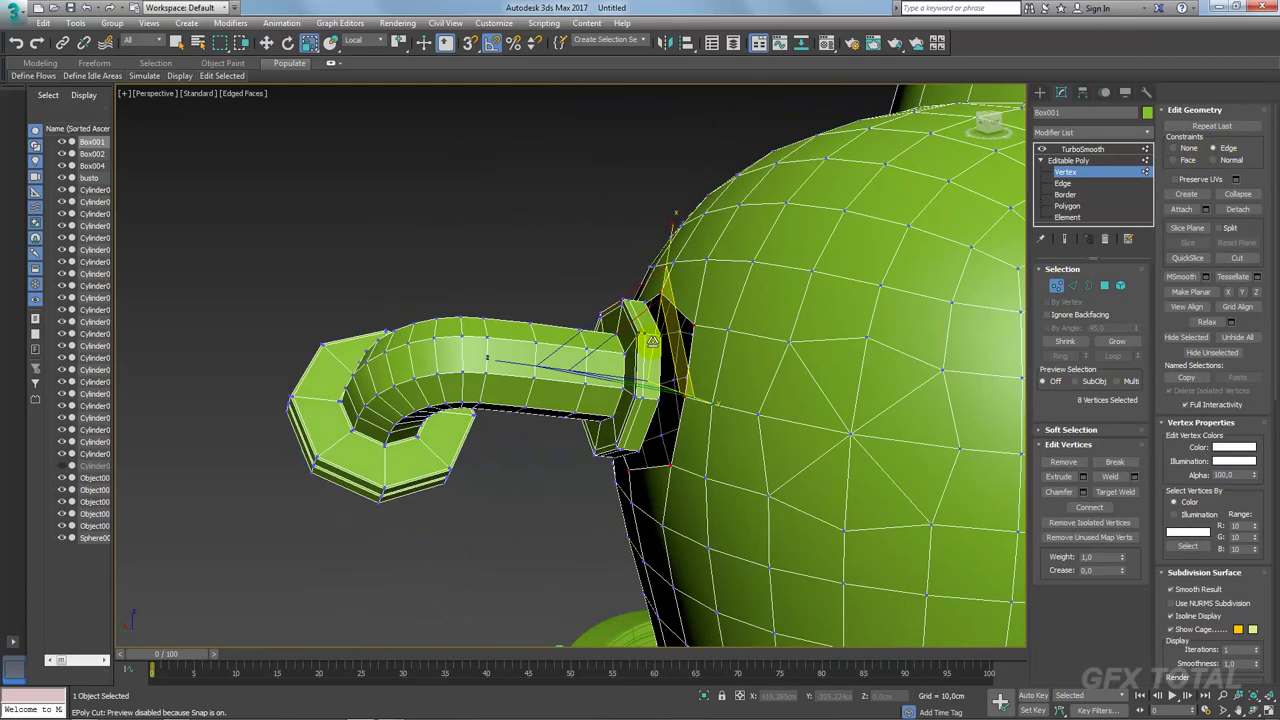
click(1066, 182)
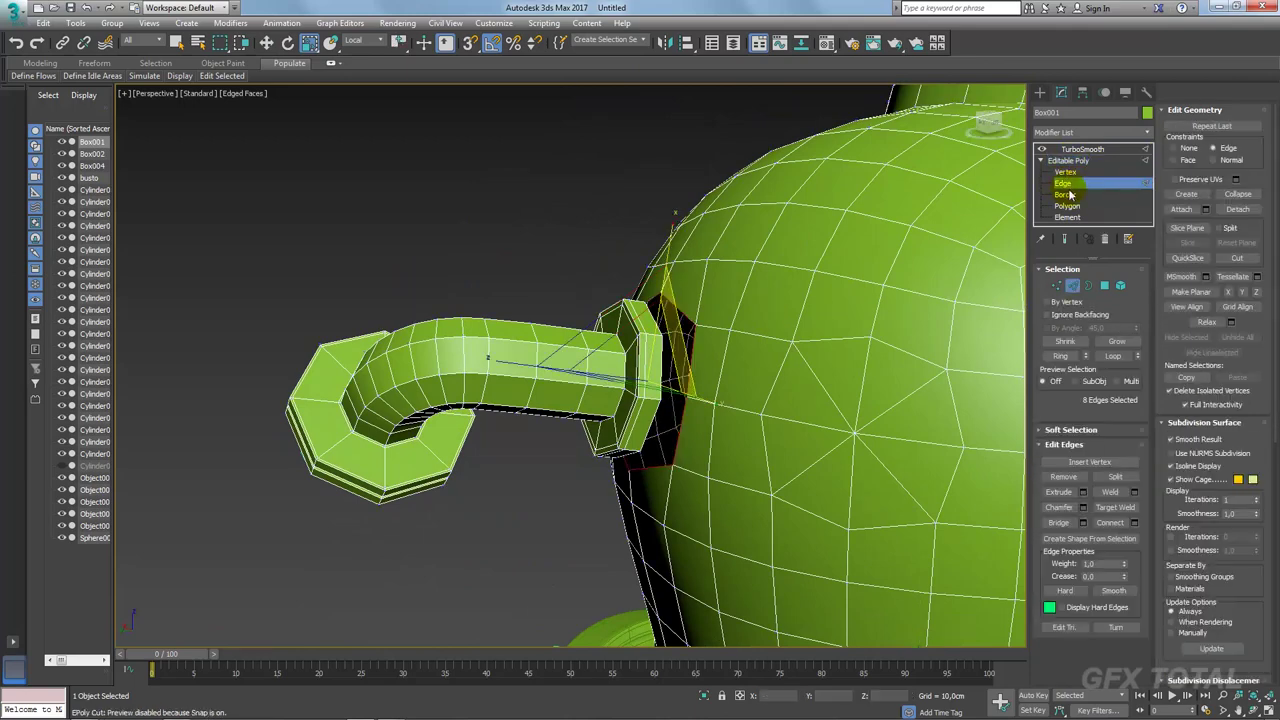
click(1065, 194)
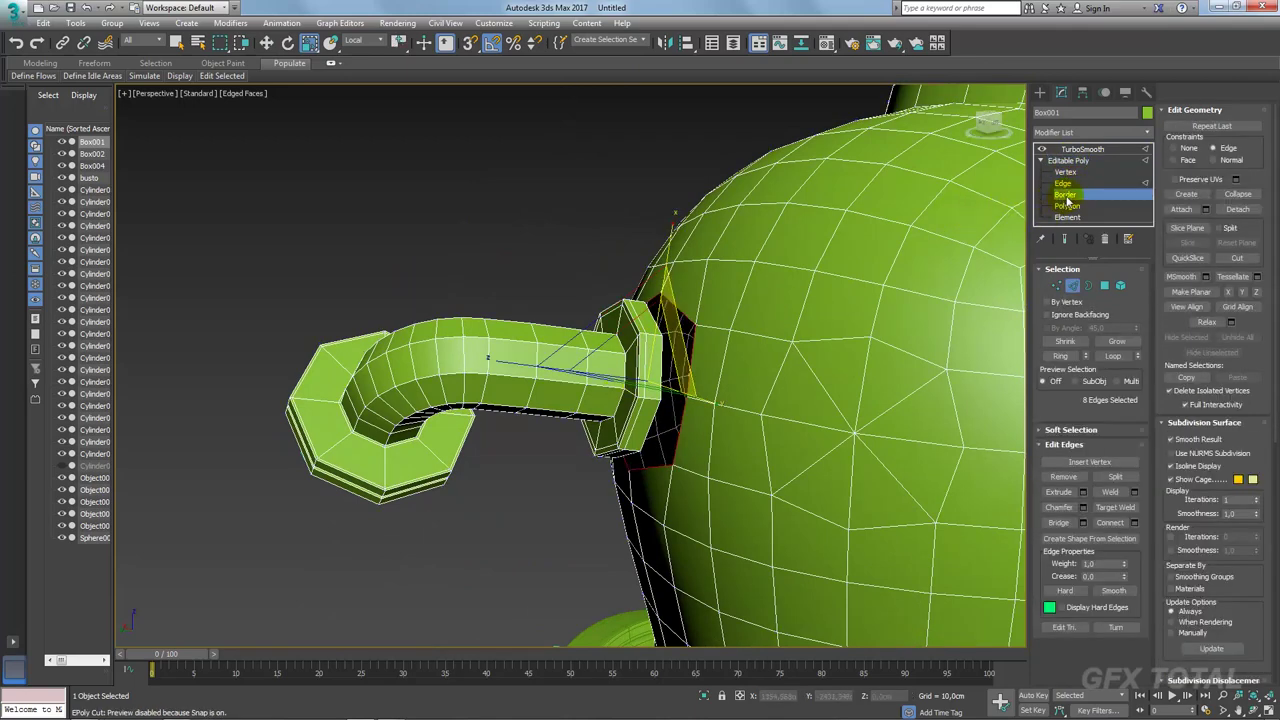
click(678, 382)
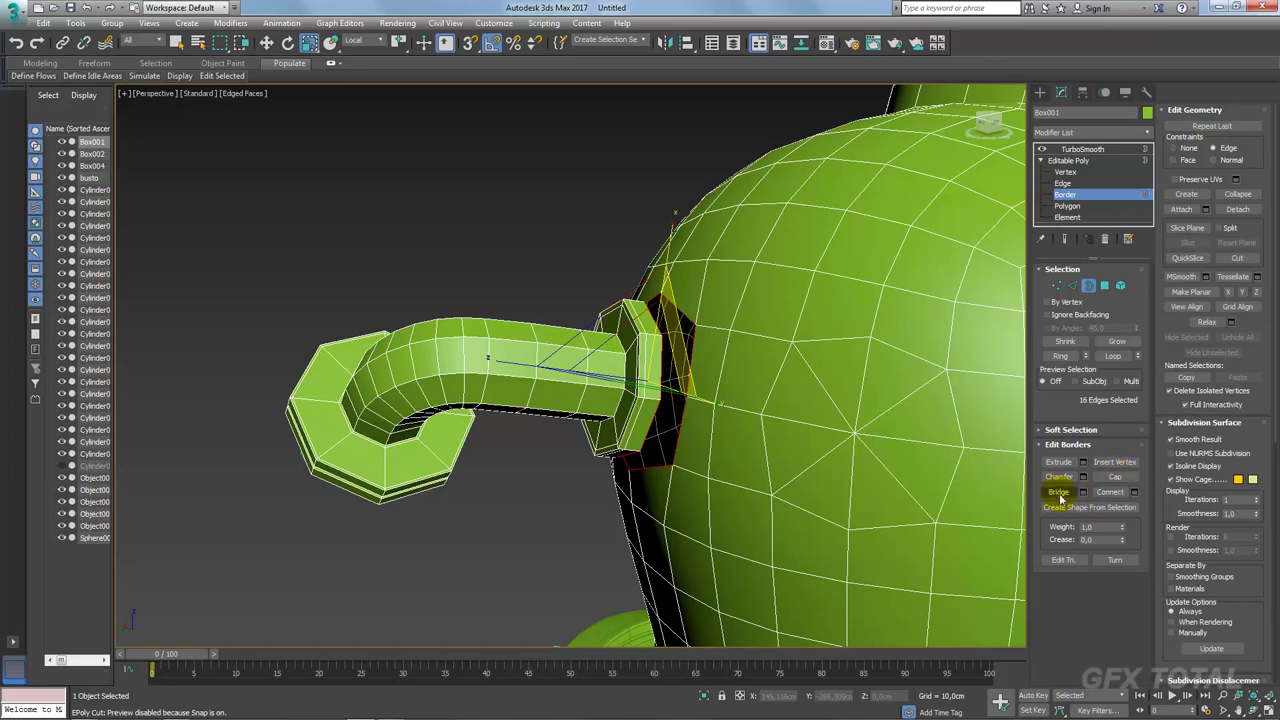
mouse_move(729, 354)
alt+middle_down()
mouse_move(682, 362)
mouse_move(878, 335)
mouse_move(940, 300)
alt+middle_up()
click(1068, 160)
Step: Select the separate bent pipe Cylinder030 as a whole object
scroll(896, 248, down, 5)
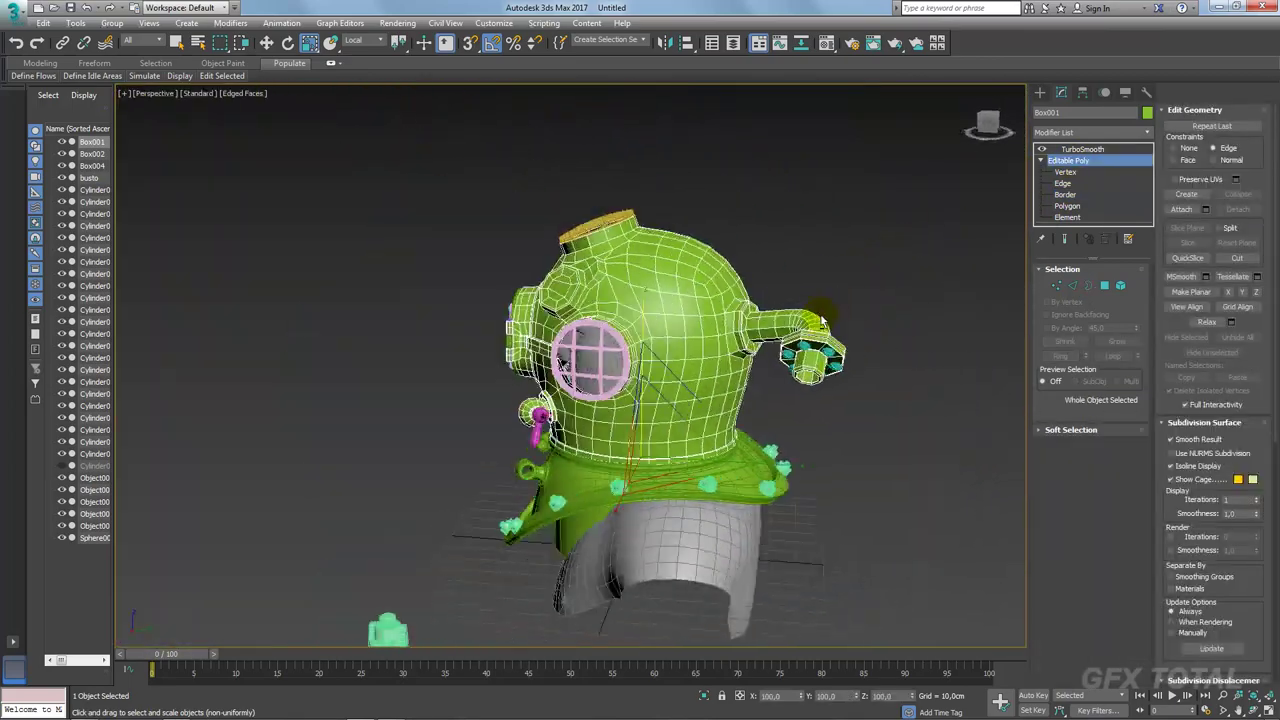
mouse_move(822, 320)
alt+middle_down()
mouse_move(918, 470)
mouse_move(740, 456)
mouse_move(762, 429)
mouse_move(686, 434)
mouse_move(697, 437)
alt+middle_up()
click(918, 470)
right_click(723, 400)
click(733, 390)
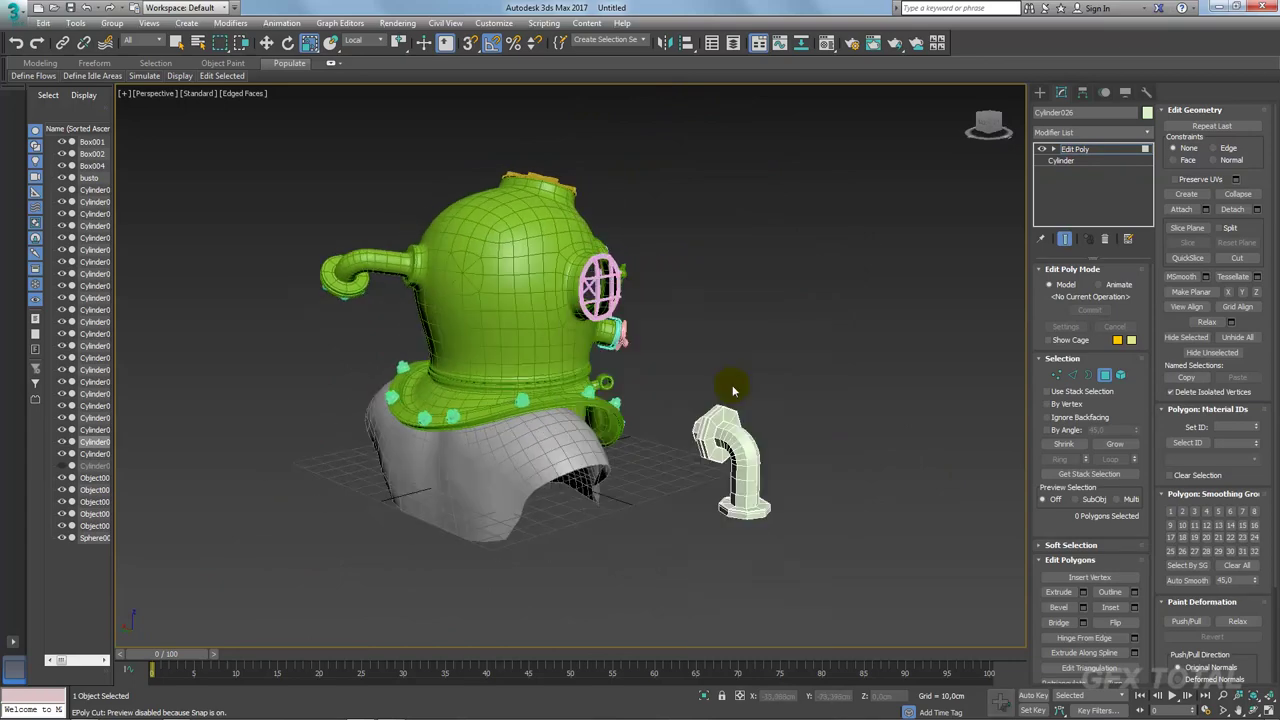
mouse_move(733, 390)
alt+middle_down()
mouse_move(503, 343)
mouse_move(681, 367)
mouse_move(674, 307)
mouse_move(674, 350)
alt+middle_up()
scroll(517, 335, up, 2)
scroll(681, 367, down, 3)
click(1075, 148)
click(668, 290)
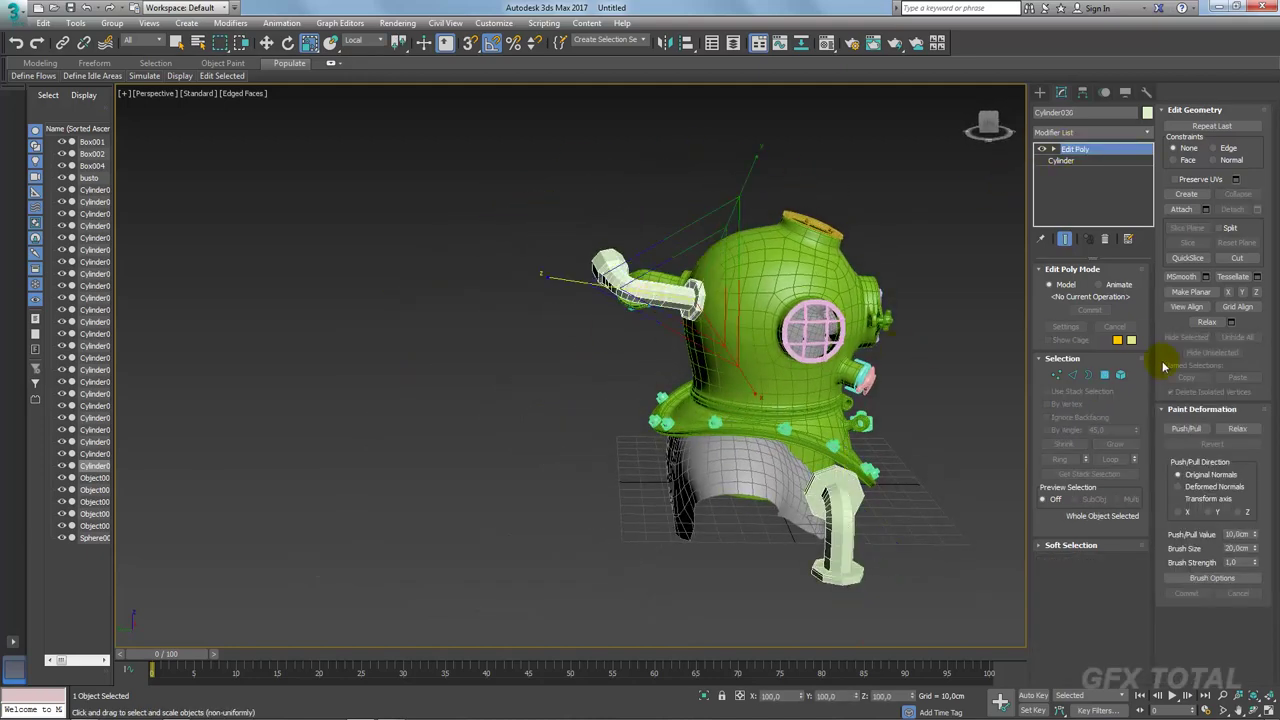
Step: Shift the pipe's polygons left and move the pipe against the helmet's other side
click(1108, 378)
mouse_move(790, 370)
alt+middle_down()
mouse_move(727, 360)
mouse_move(708, 324)
alt+middle_up()
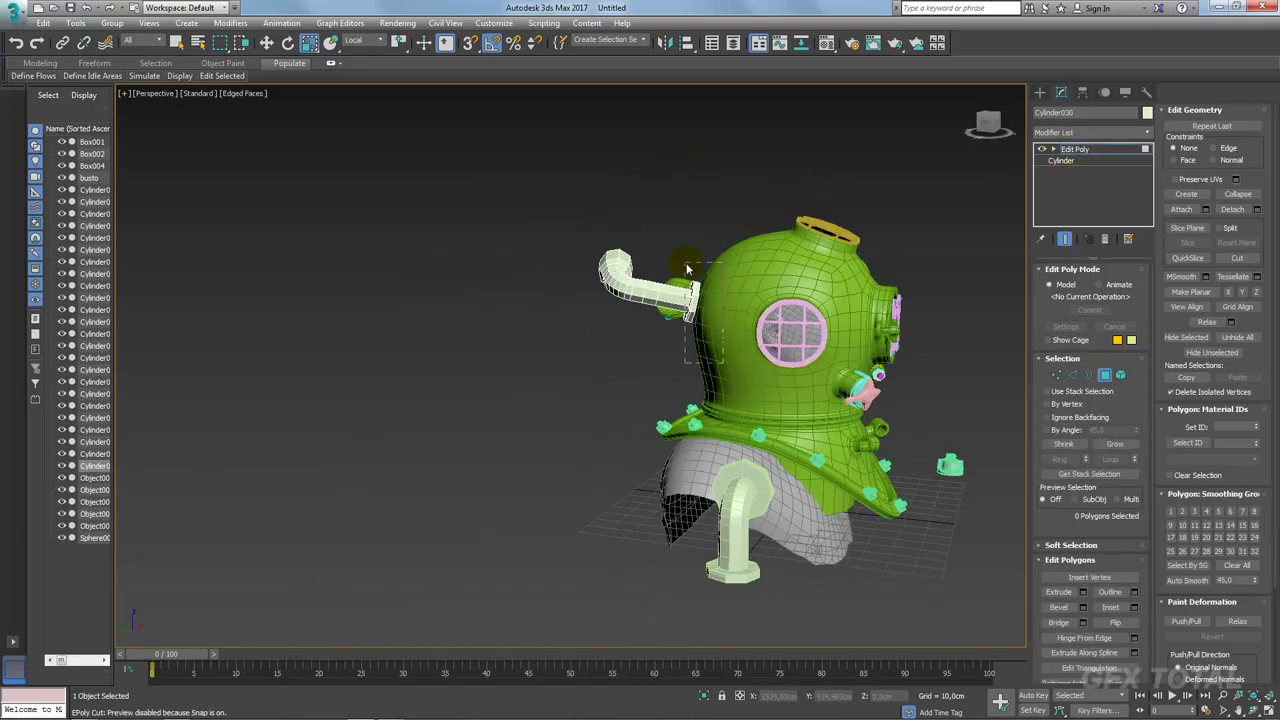
key(w)
scroll(674, 328, up, 4)
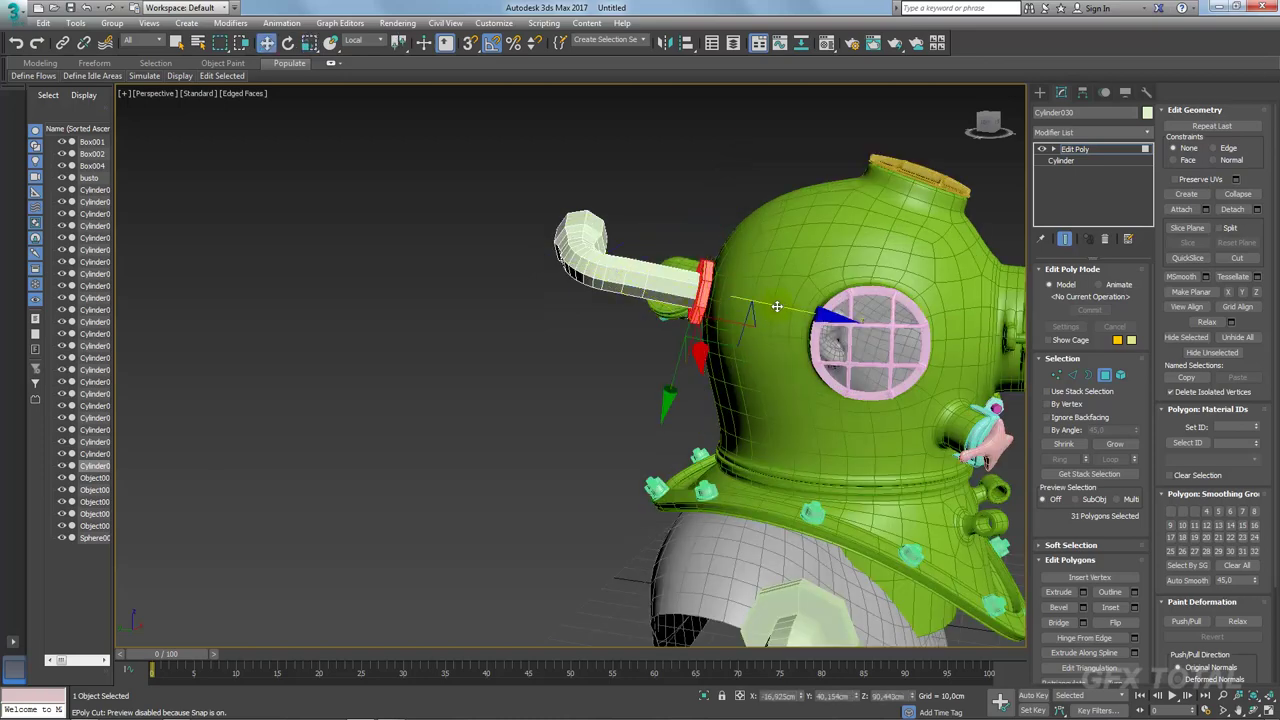
drag(776, 306, 748, 300)
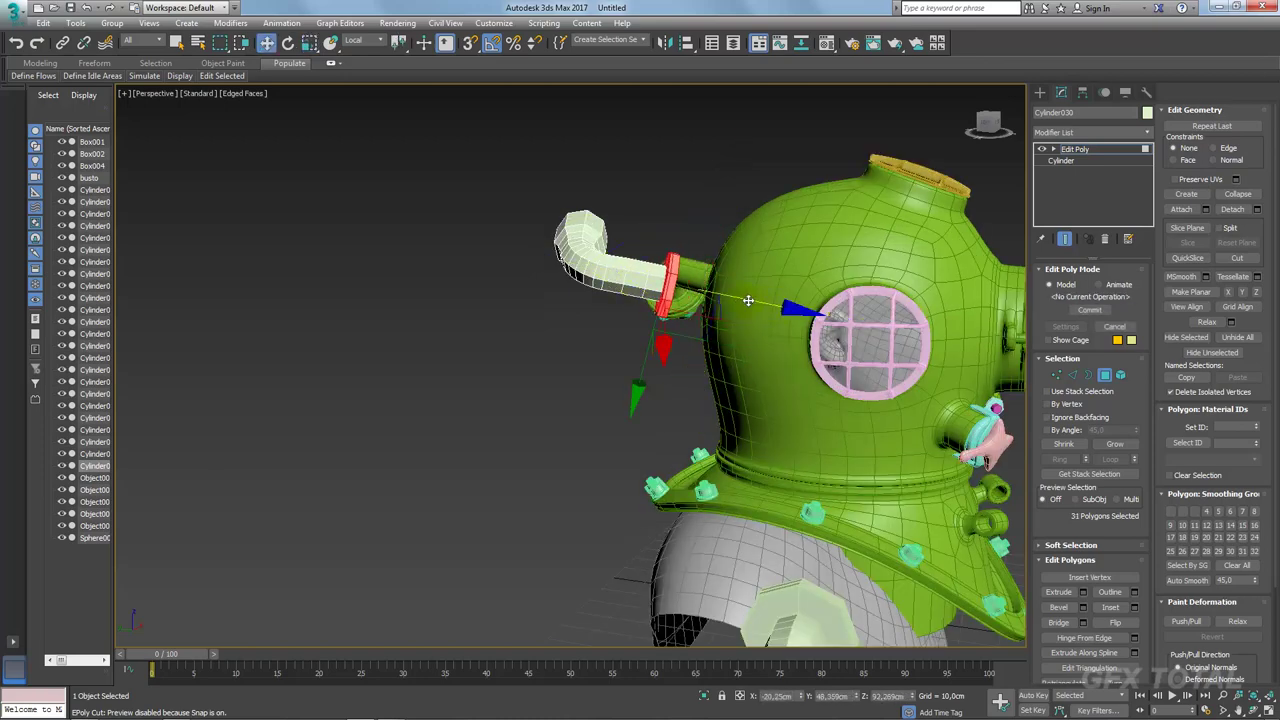
click(1069, 152)
drag(606, 275, 643, 283)
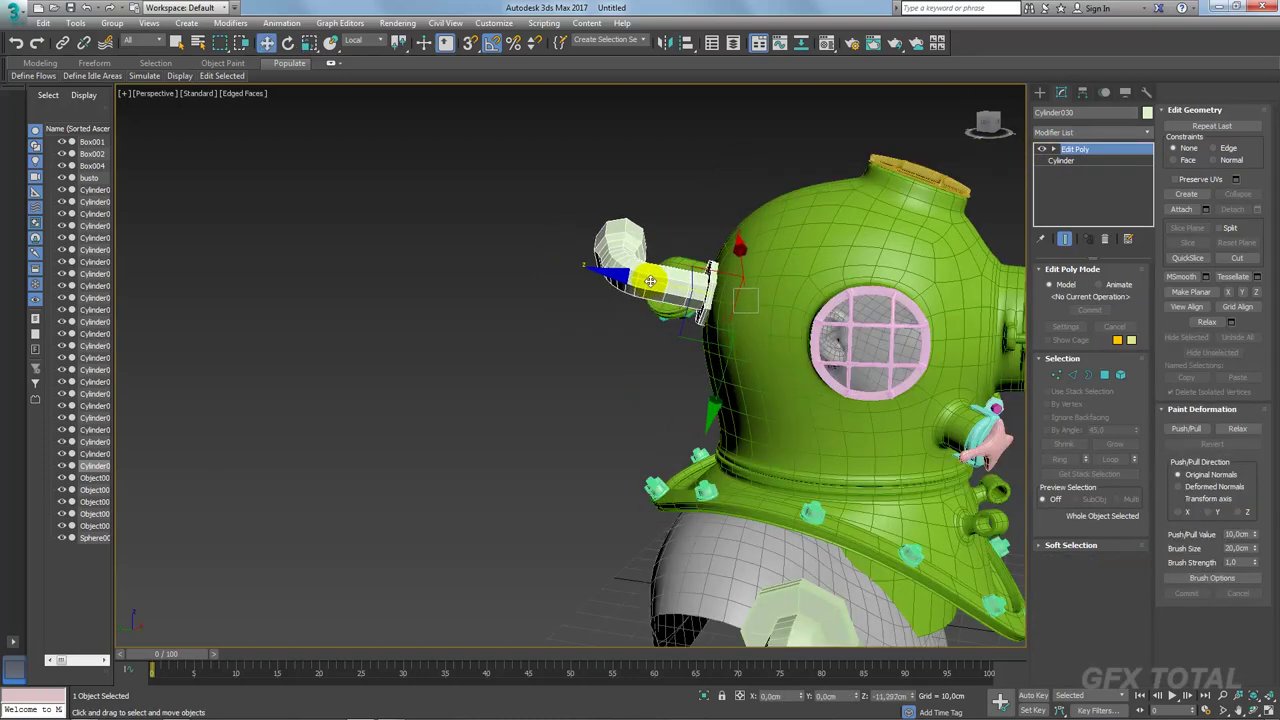
Step: Rotate the pipe 40 degrees and bring up the diving-helmet reference photo
key(z)
key(e)
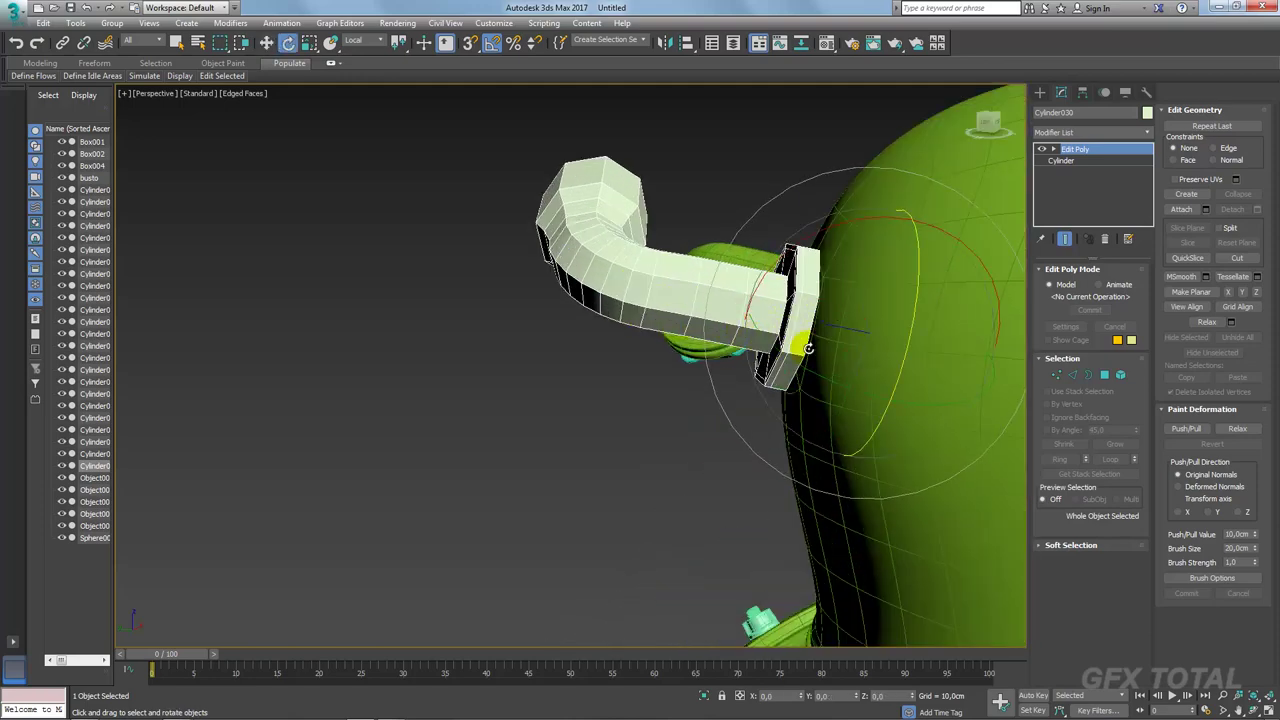
alt+middle_drag(643, 288, 932, 344)
mouse_move(932, 344)
mouse_down()
mouse_move(938, 319)
mouse_move(779, 378)
mouse_up()
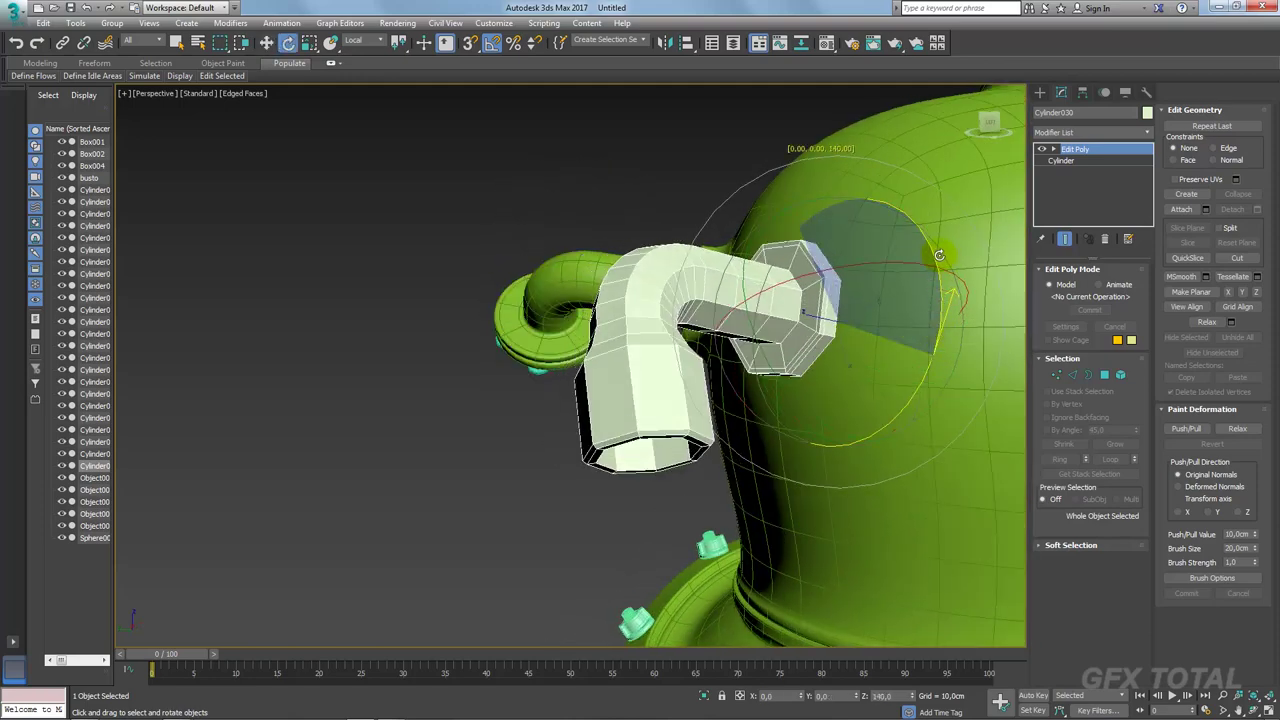
key(alt+Tab)
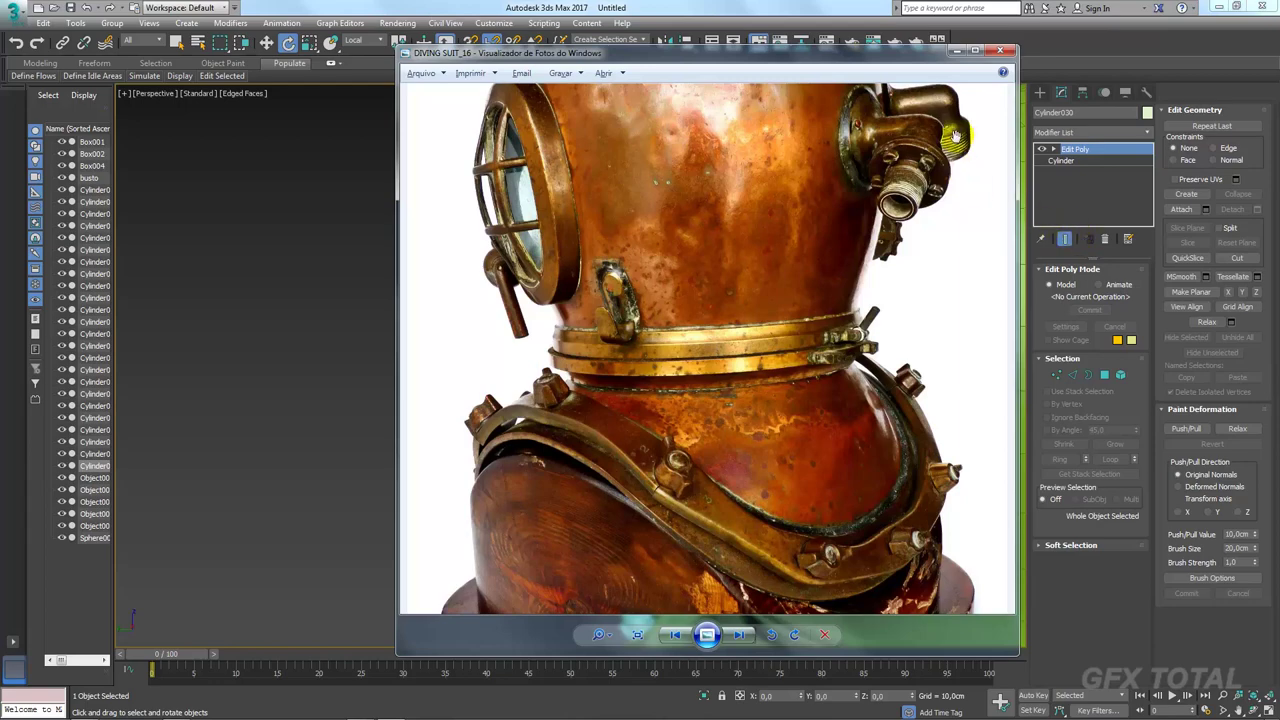
Step: Close the reference photo and enter Vertex level on Box001 with F3 wireframe on
key(alt+Tab)
mouse_move(674, 329)
alt+middle_down()
mouse_move(800, 329)
mouse_move(806, 343)
mouse_move(708, 393)
mouse_move(873, 374)
mouse_move(892, 230)
alt+middle_up()
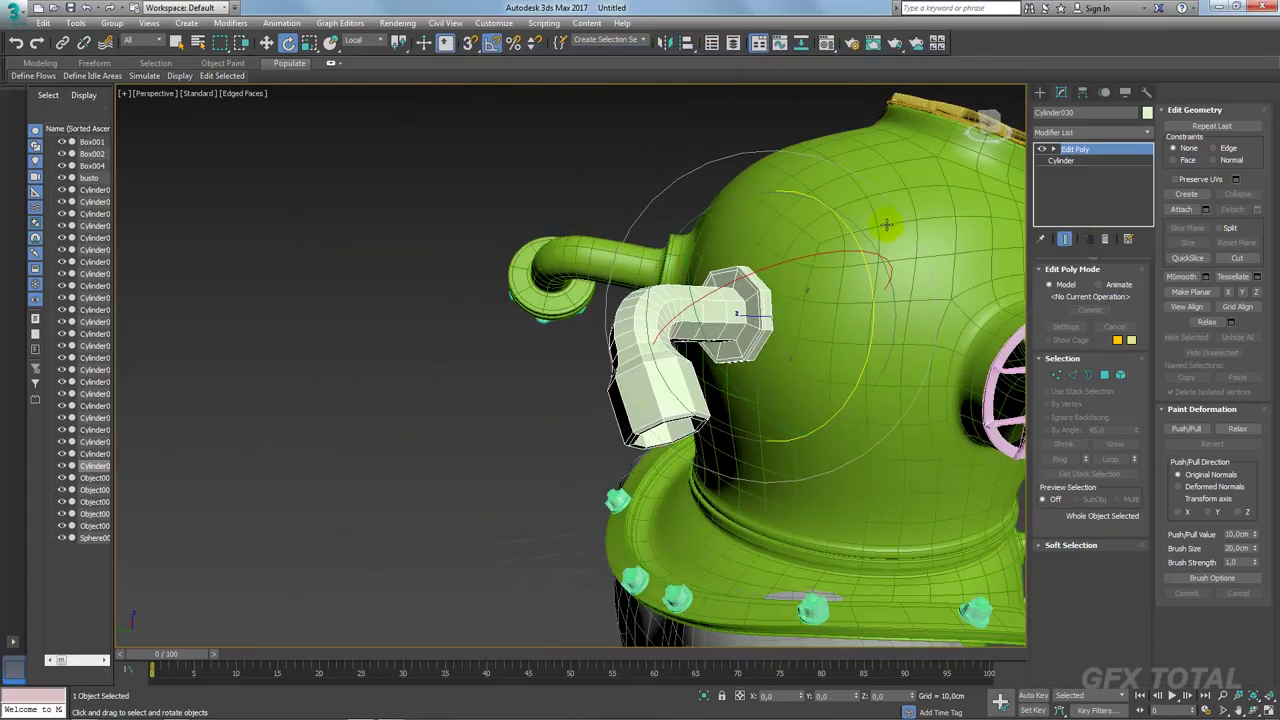
click(974, 190)
click(1081, 174)
scroll(714, 334, up, 5)
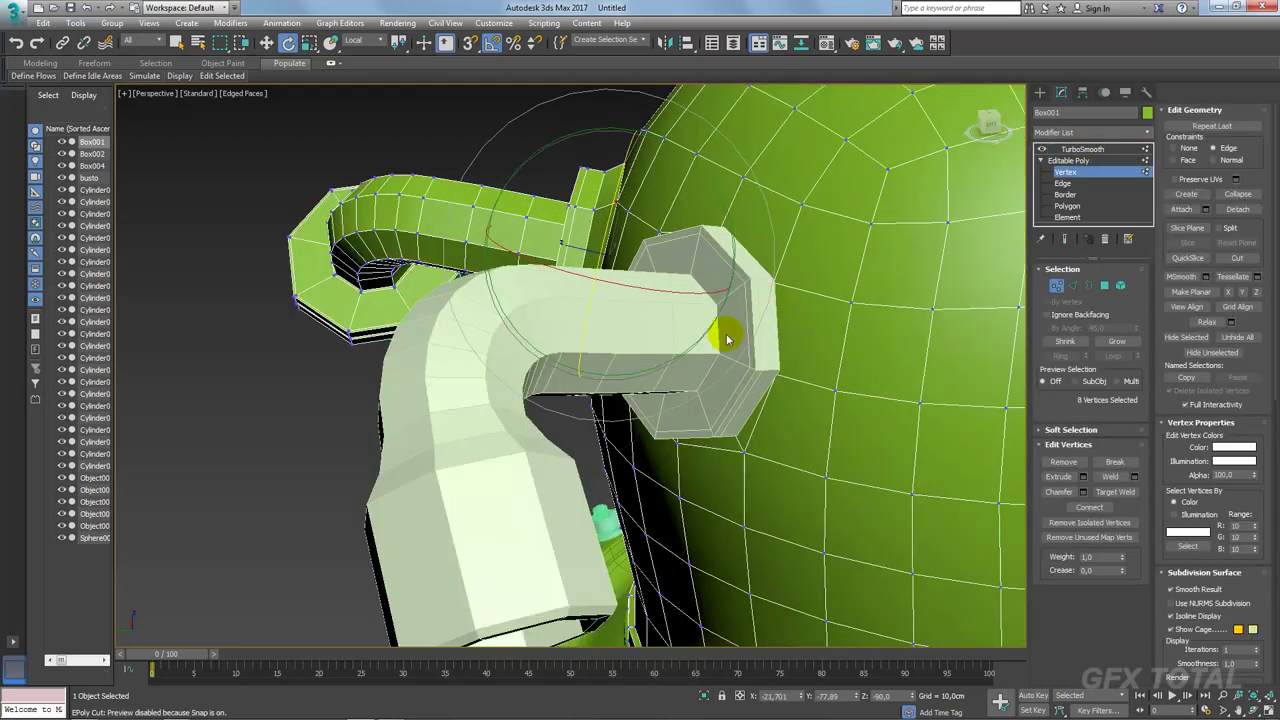
key(F3)
alt+middle_drag(688, 341, 704, 344)
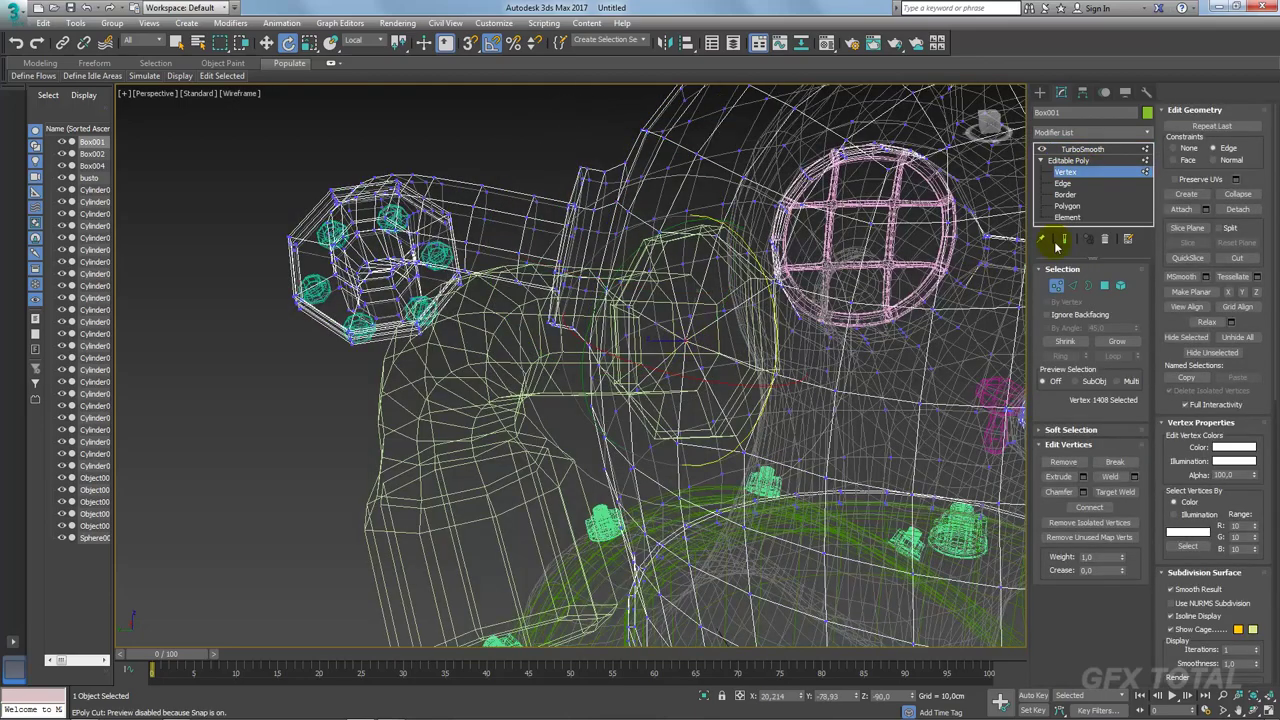
Step: Select the helmet vertices beneath the pipe's base, ready for scaling with R
click(1106, 287)
key(F3)
mouse_move(857, 333)
alt+middle_down()
mouse_move(829, 351)
mouse_move(846, 361)
alt+middle_up()
click(1057, 288)
alt+middle_drag(1014, 280, 928, 312)
key(r)
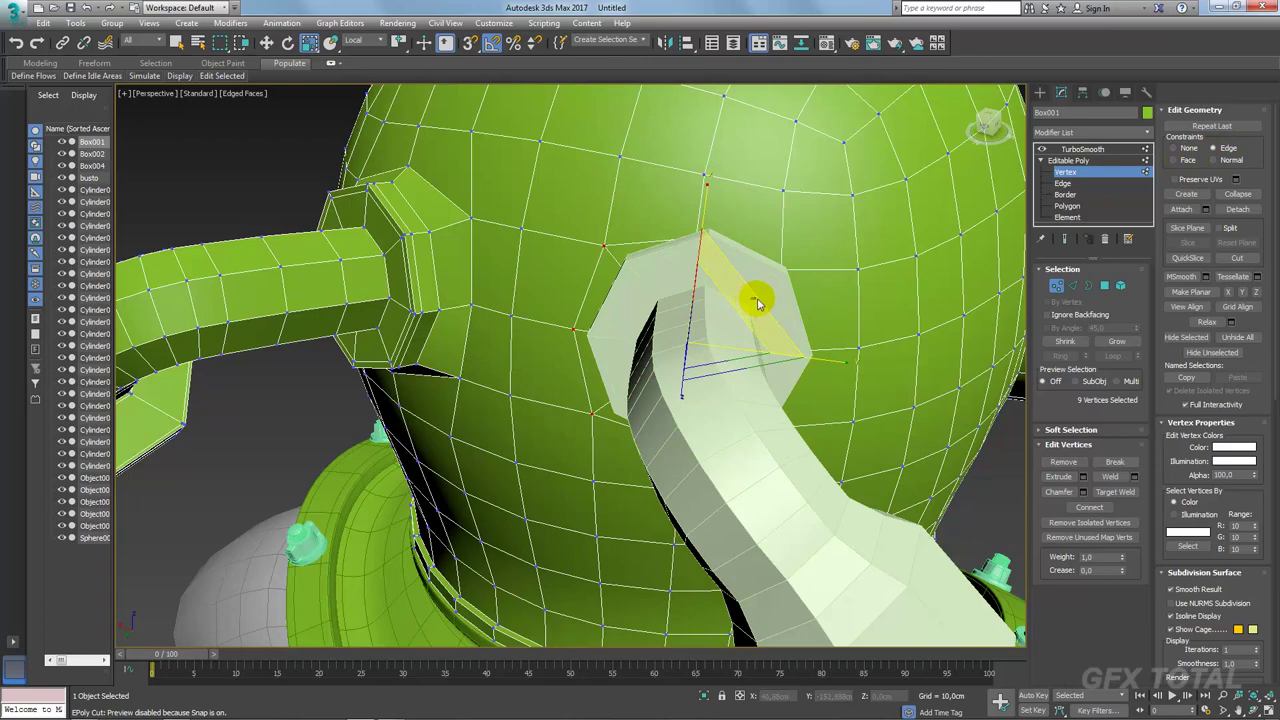
Step: Scale the selected head vertices outward to widen the opening around the bolt
drag(760, 302, 762, 292)
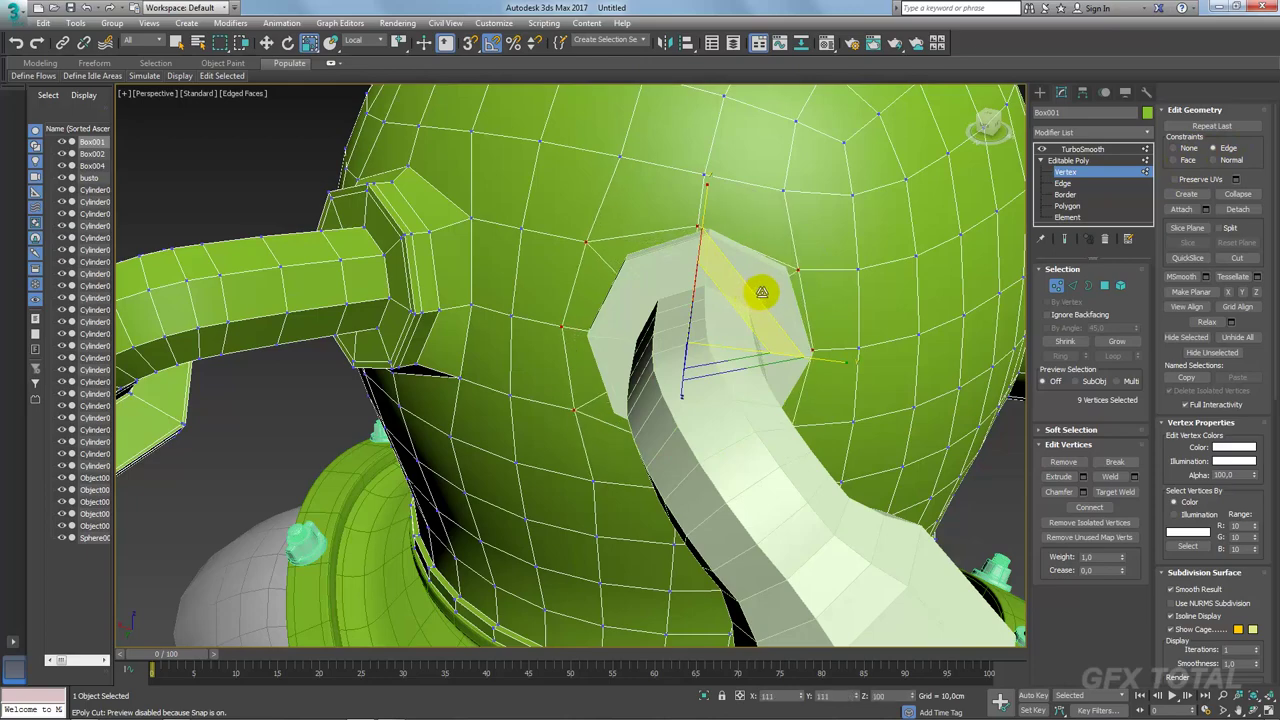
alt+middle_drag(762, 292, 743, 251)
mouse_move(706, 194)
alt+middle_down()
mouse_move(724, 262)
mouse_move(715, 303)
alt+middle_up()
Step: Move the bolt piece, Cylinder030, down and to the left
click(1068, 160)
click(775, 280)
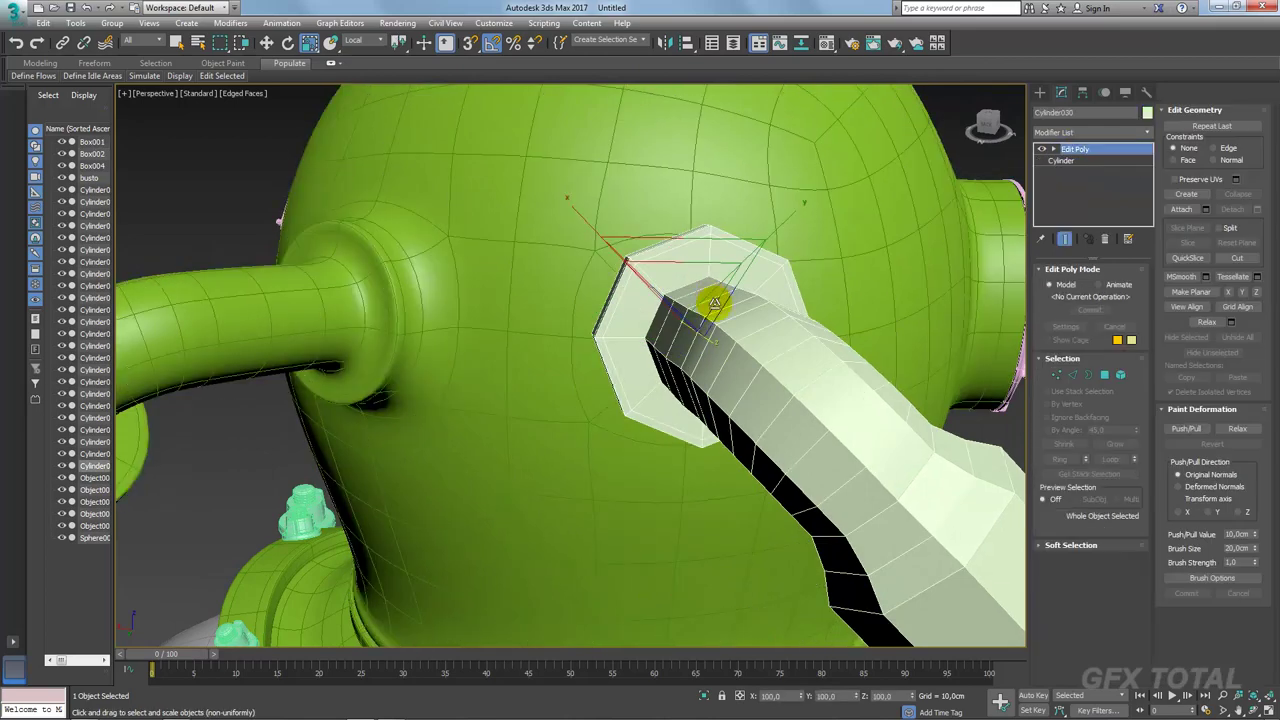
key(w)
drag(757, 314, 743, 329)
Step: Select the helmet head and switch from vertex to polygon editing
click(673, 218)
alt+middle_drag(673, 218, 771, 318)
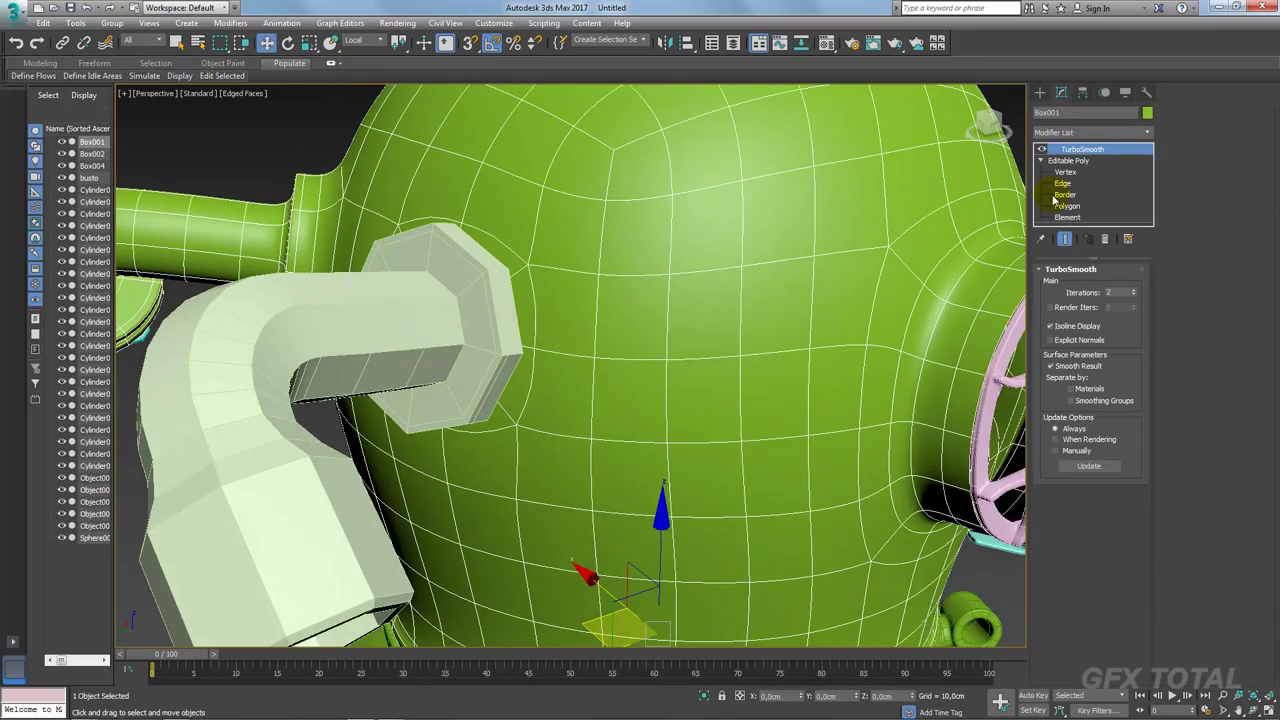
key(1)
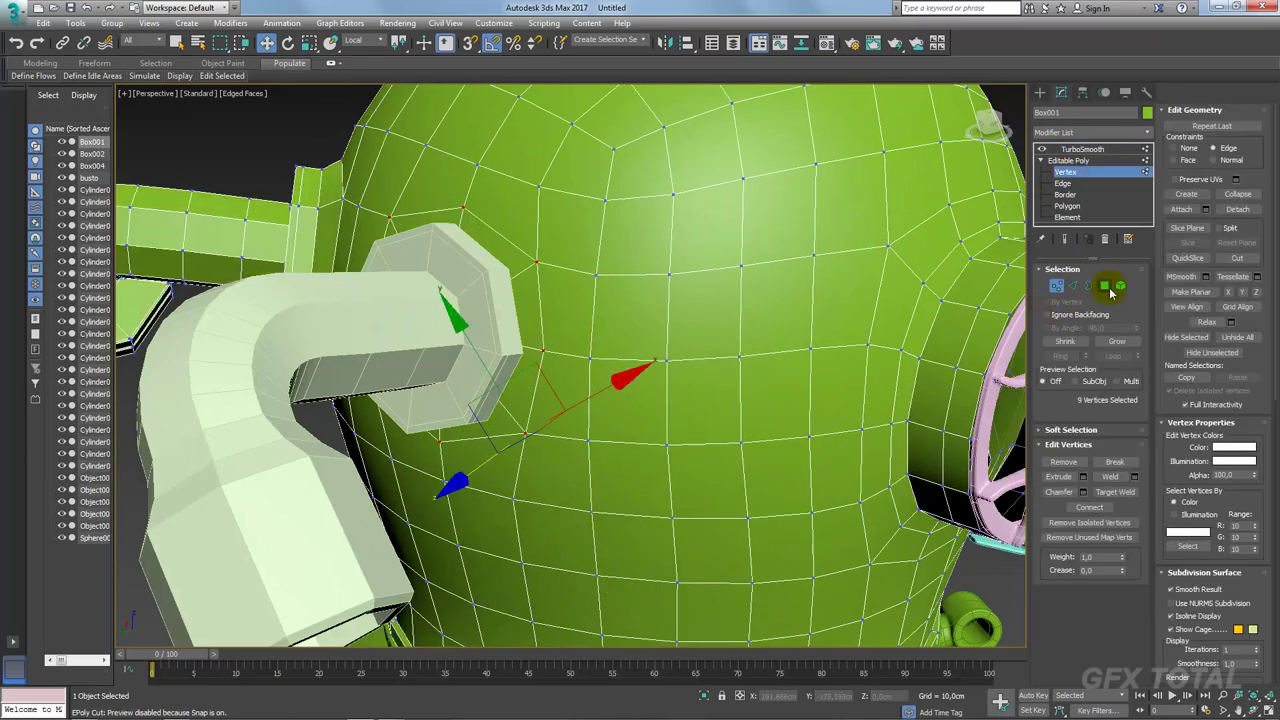
click(1104, 286)
mouse_move(814, 314)
alt+middle_down()
mouse_move(600, 323)
mouse_move(700, 330)
alt+middle_up()
Step: Inspect the bolt's polygons and base cylinder, then reselect the head's Editable Poly base mesh
click(420, 290)
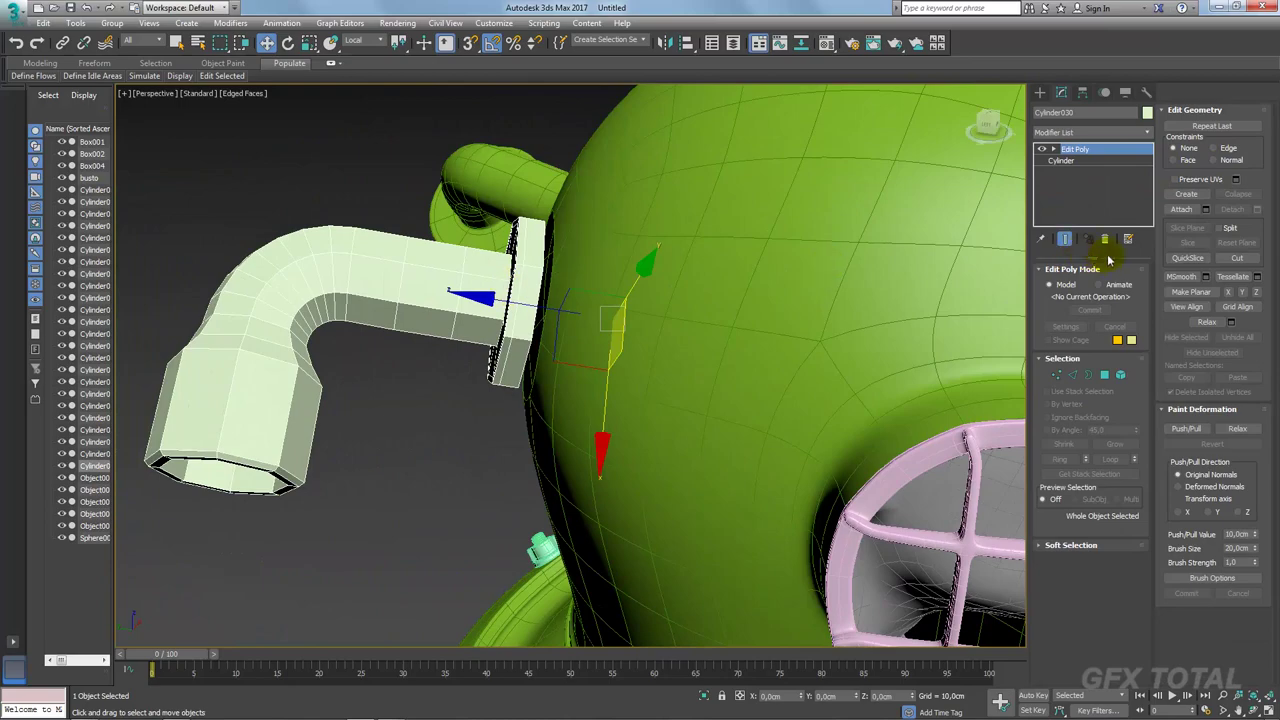
click(1105, 375)
mouse_move(590, 324)
alt+middle_down()
mouse_move(539, 325)
mouse_move(659, 306)
alt+middle_up()
click(677, 322)
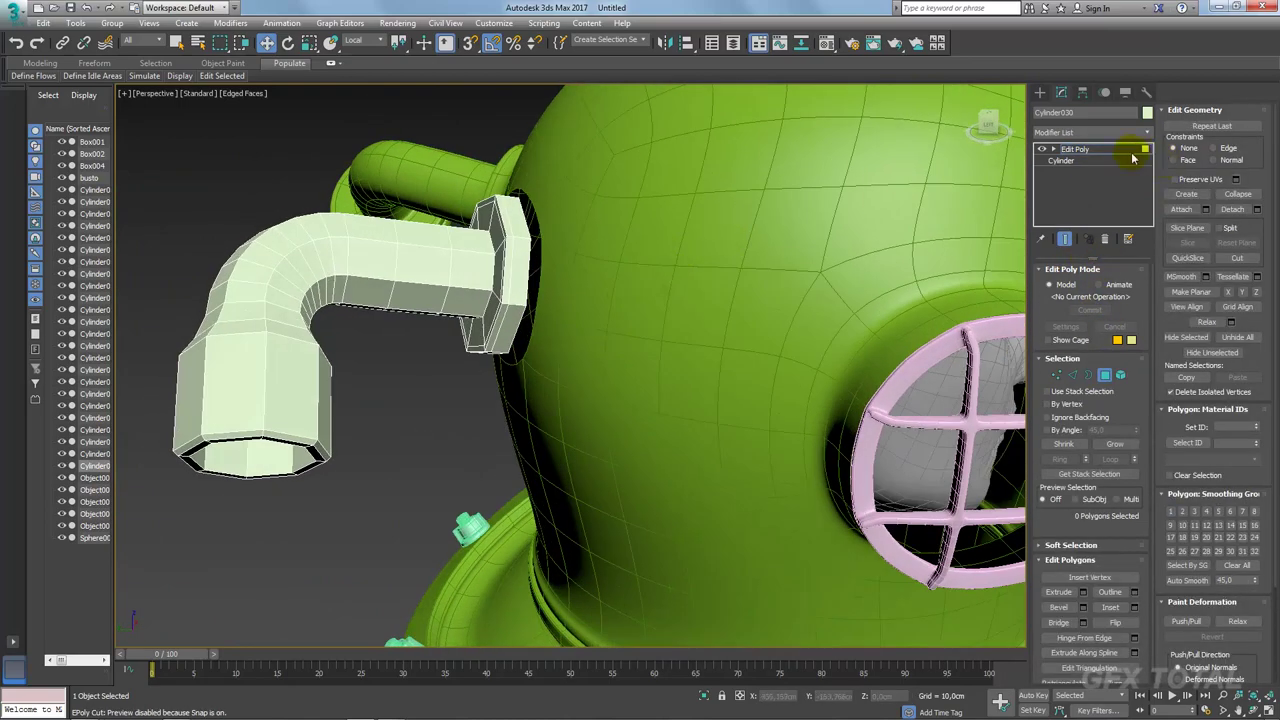
click(1086, 160)
click(1075, 149)
alt+middle_drag(560, 285, 612, 280)
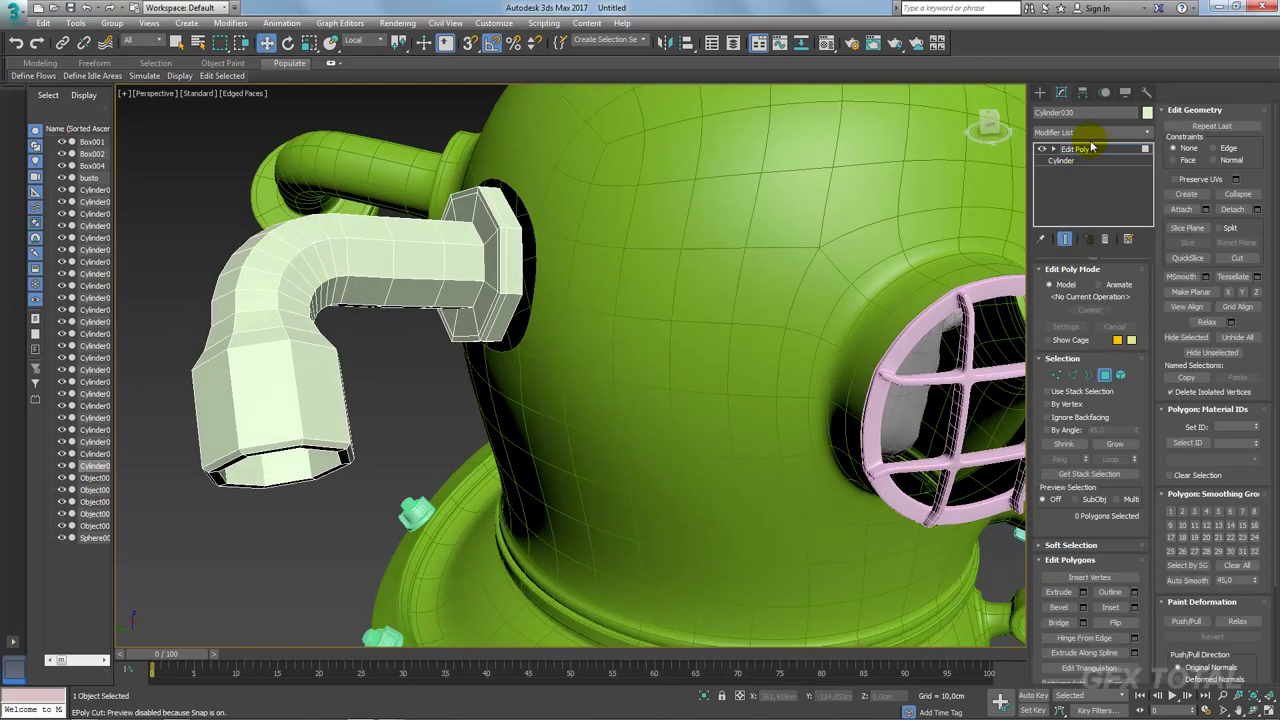
click(707, 222)
click(1068, 160)
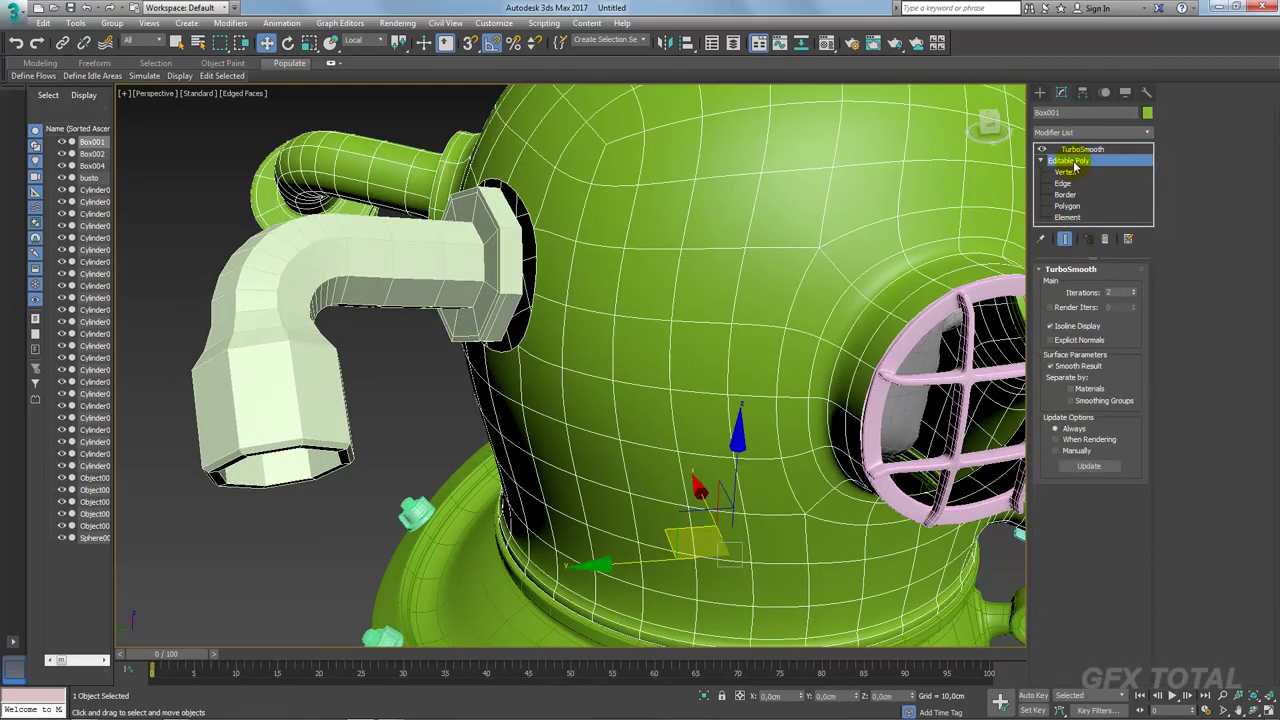
Step: Attach the pipe to the head and bridge the pipe's open border into the helmet
click(499, 245)
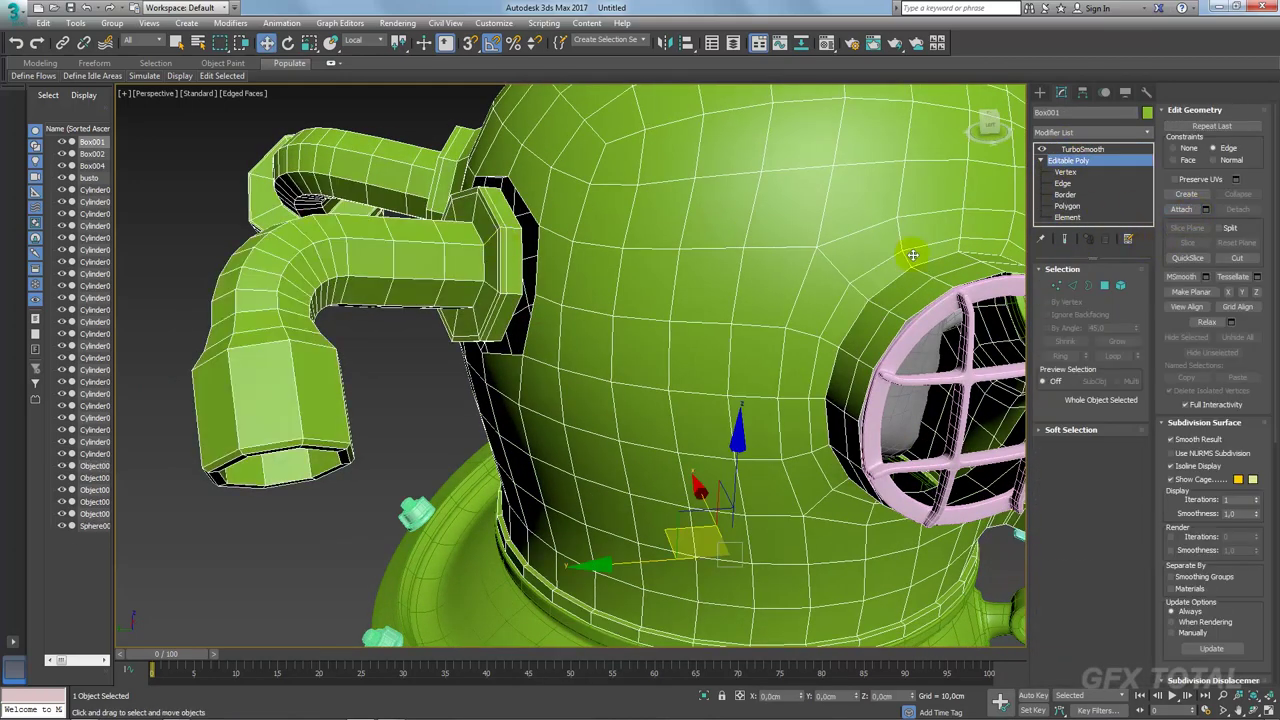
click(1100, 286)
click(521, 247)
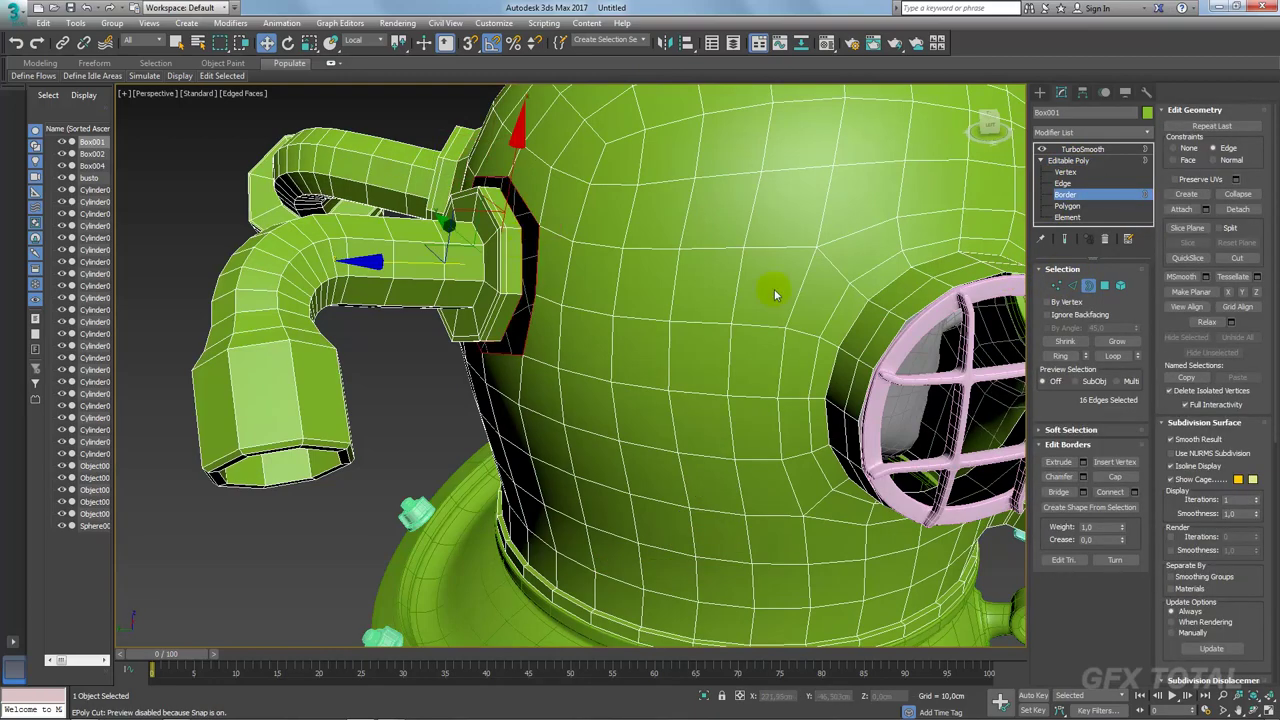
click(1060, 492)
alt+middle_drag(629, 351, 720, 340)
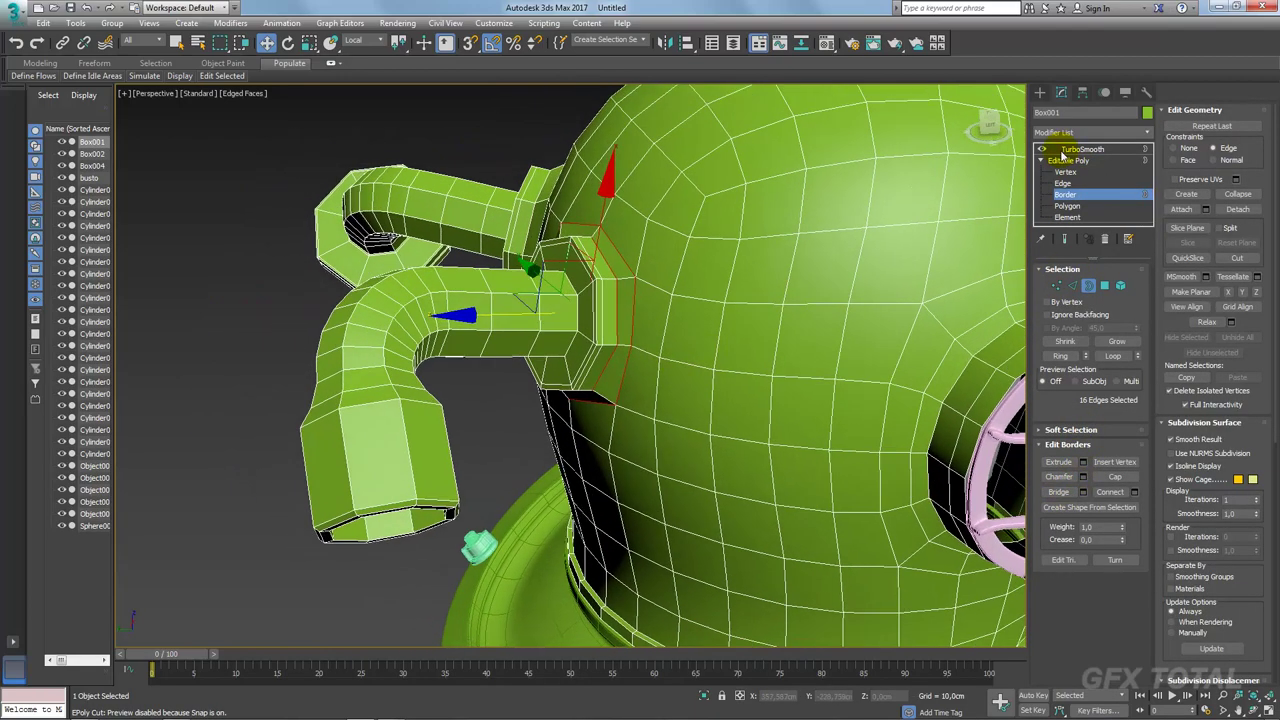
click(1082, 149)
scroll(890, 211, down, 5)
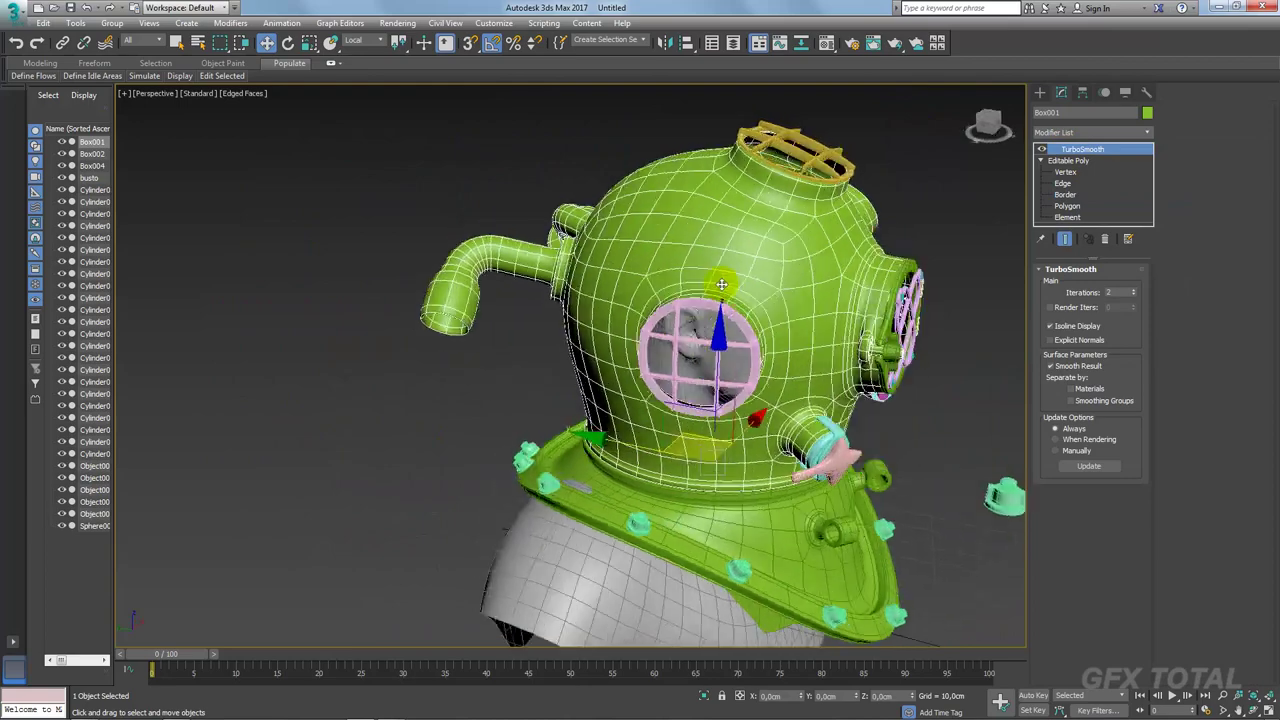
alt+middle_drag(890, 211, 456, 345)
scroll(456, 345, up, 5)
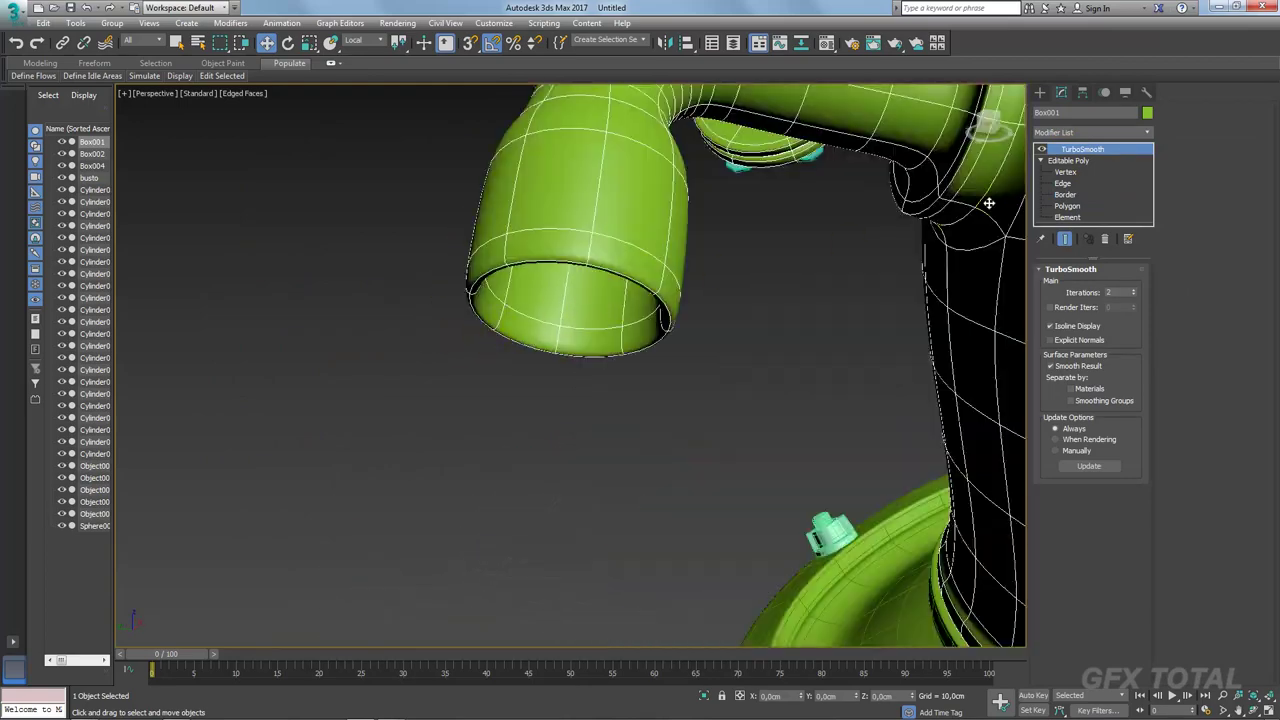
Step: Connect pinched edge loops through an edge ring around the pipe end
click(1063, 183)
click(594, 218)
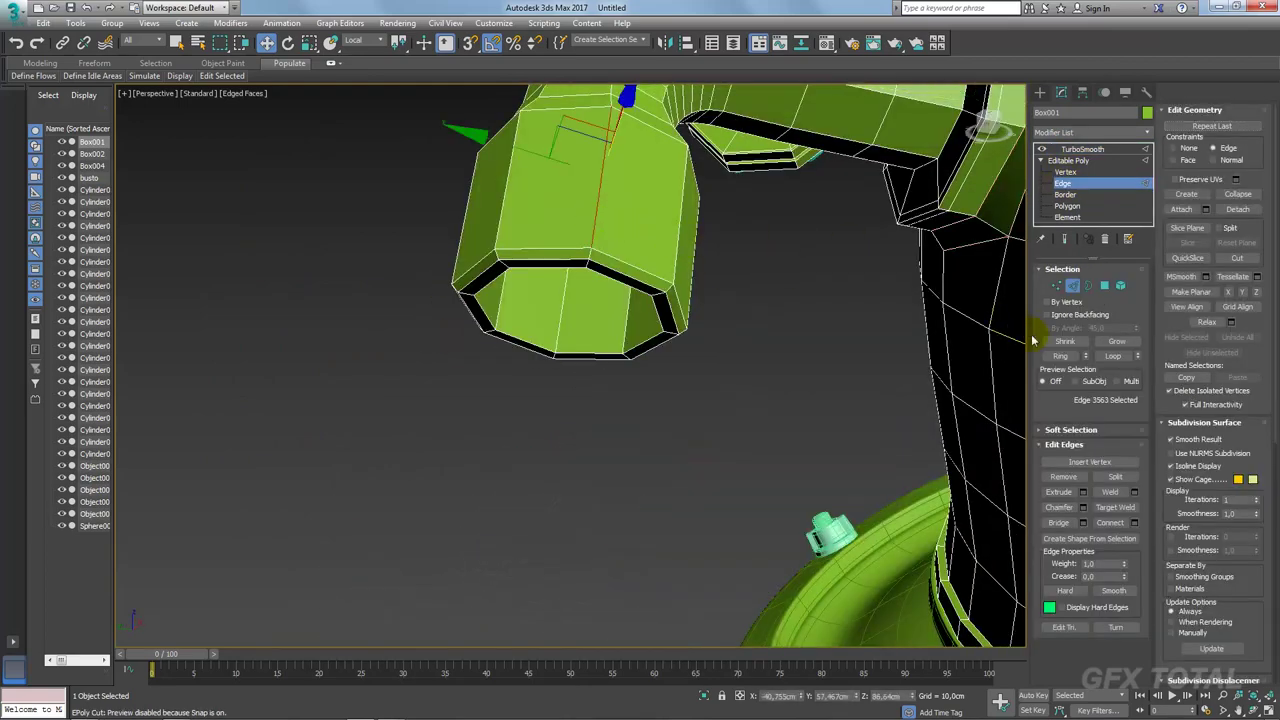
click(1060, 356)
click(1134, 523)
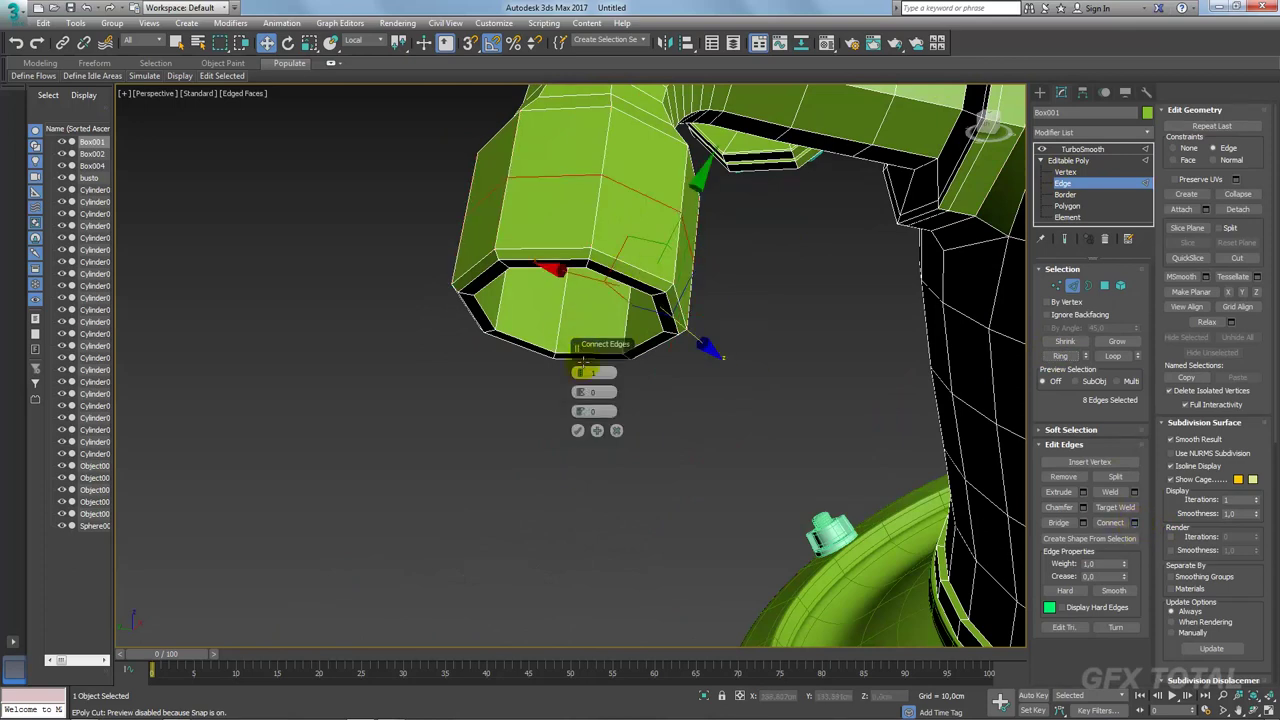
drag(585, 394, 585, 340)
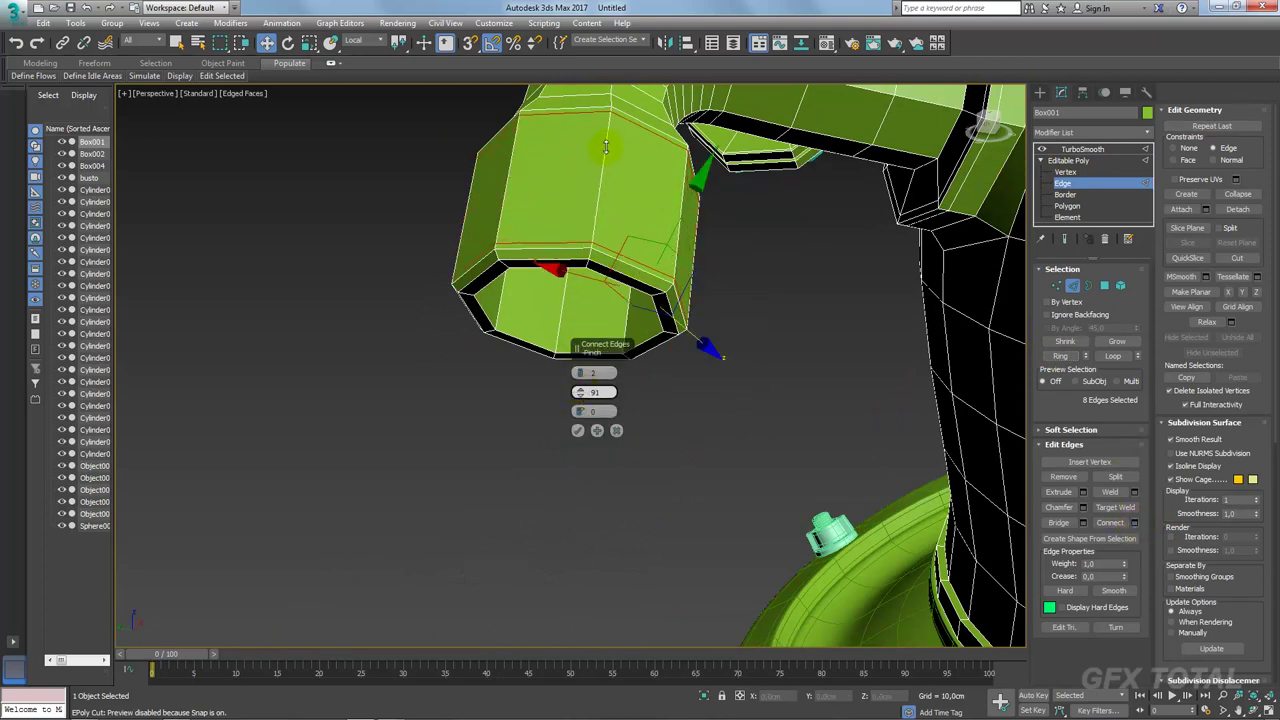
click(578, 431)
Step: Connect one more edge loop through a second edge ring on the pipe end
click(561, 325)
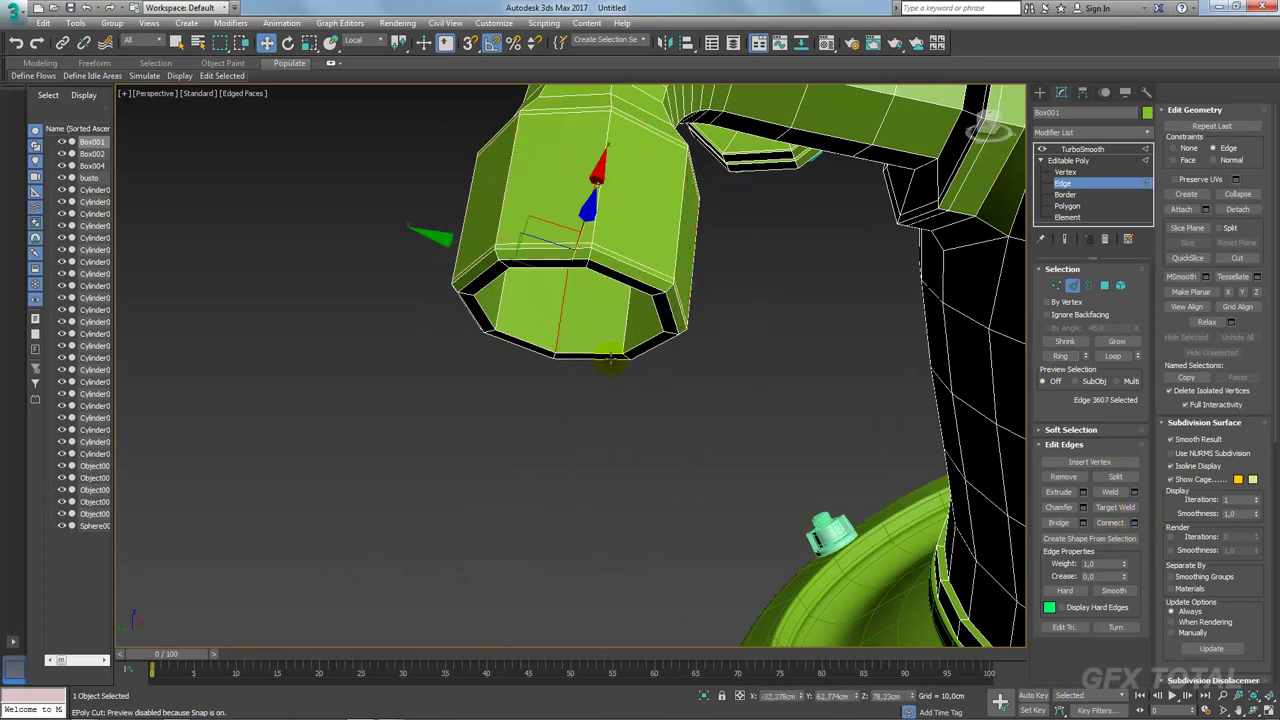
click(1062, 357)
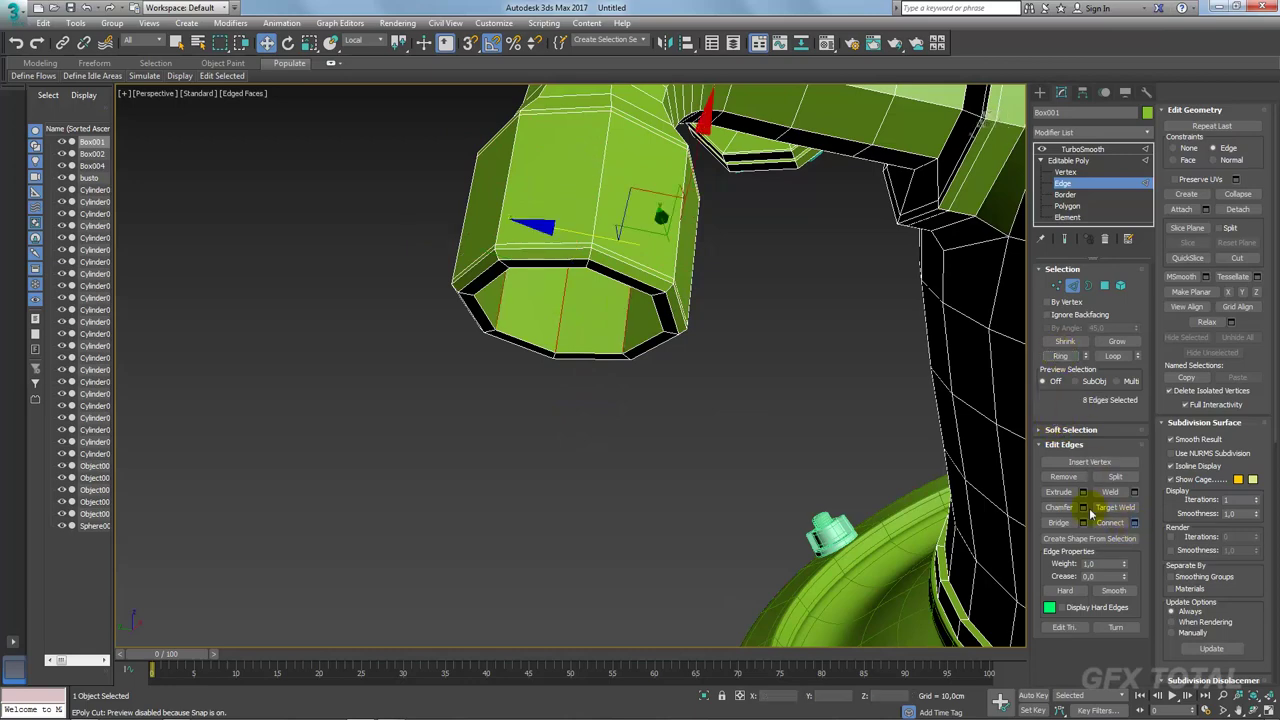
click(1083, 521)
click(578, 431)
scroll(734, 371, down, 10)
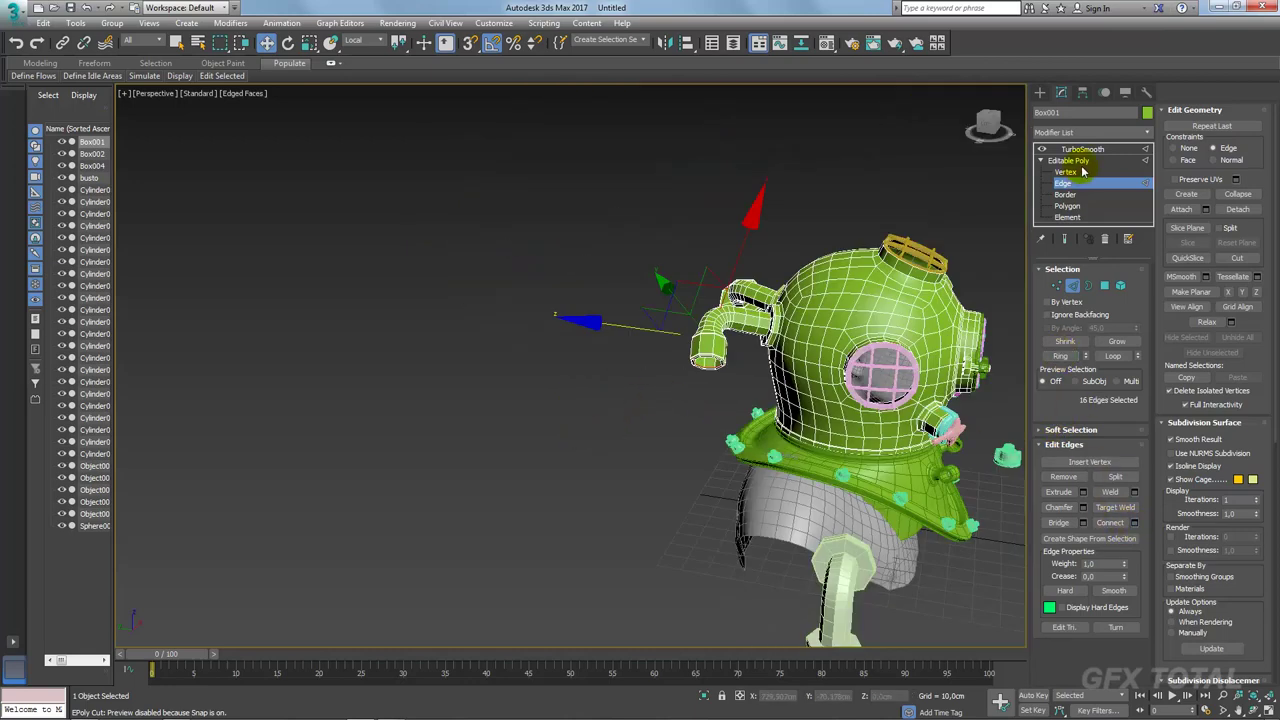
click(1068, 160)
Step: Hide the busto bust and delete the pipe object
alt+middle_drag(760, 380, 830, 345)
click(830, 348)
right_click(777, 382)
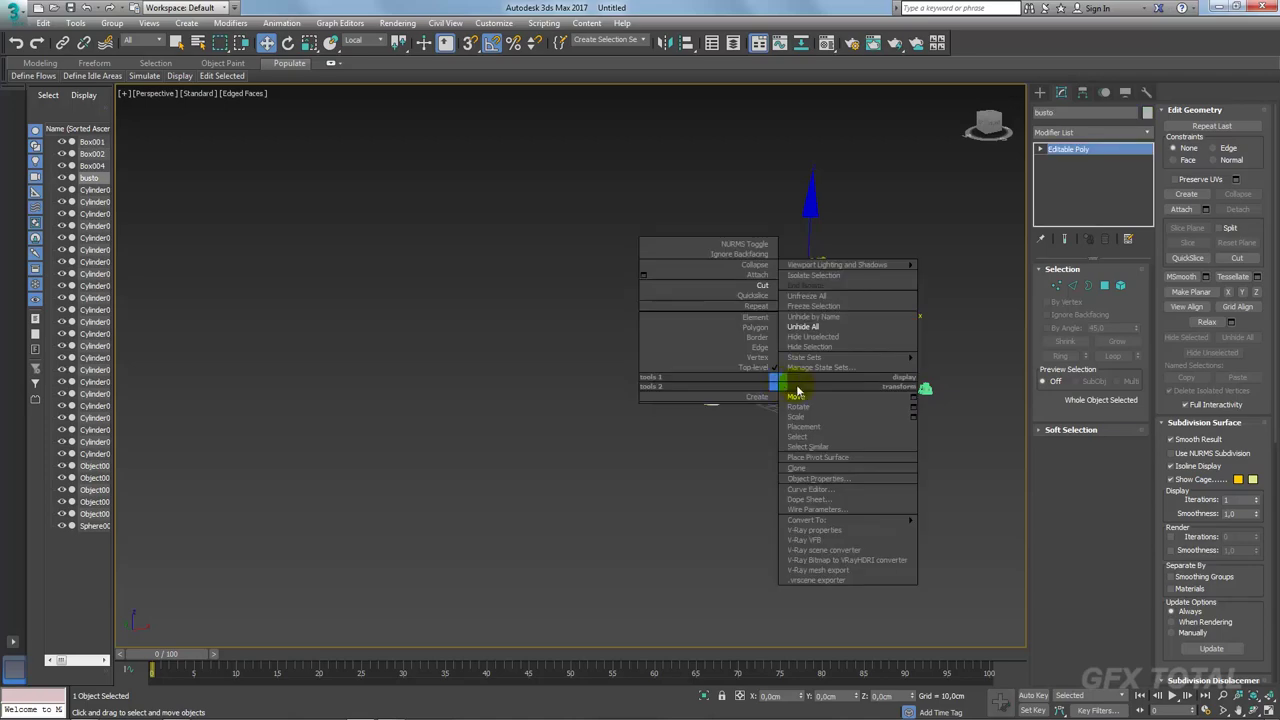
click(817, 349)
click(737, 395)
key(Delete)
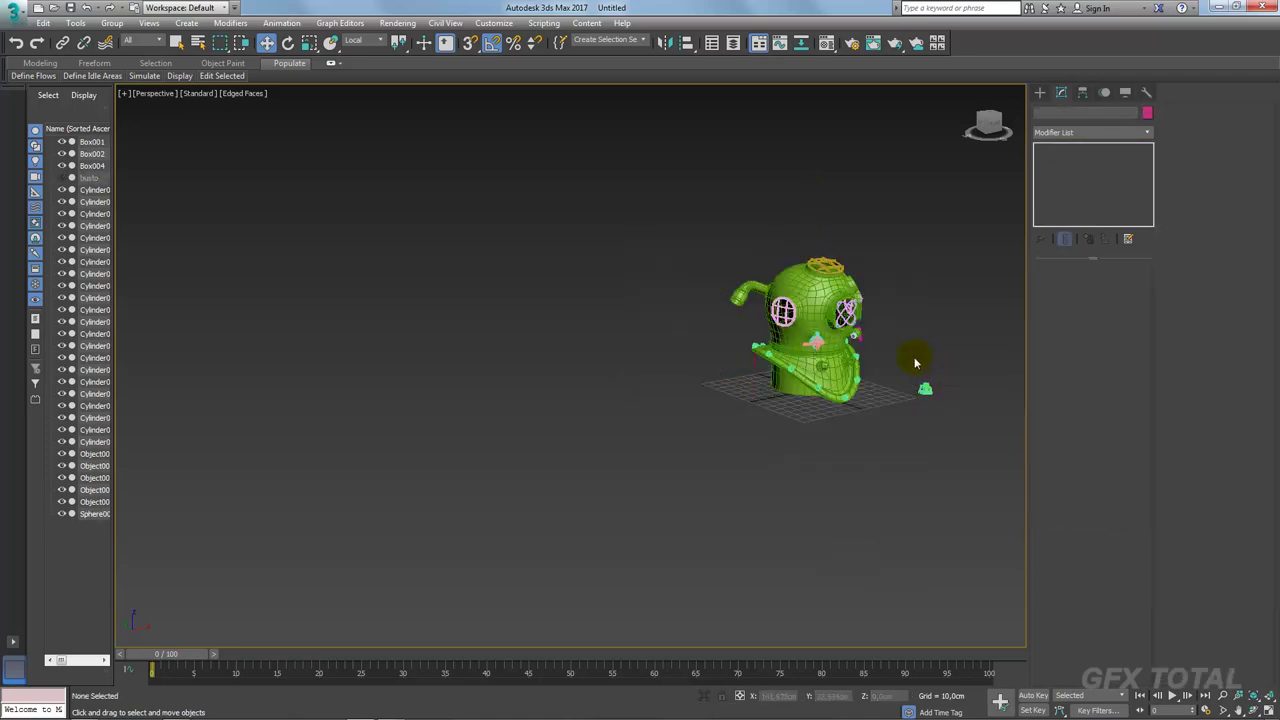
Step: Undo the recent changes to bring back the pipe and the bust
mouse_move(957, 391)
alt+middle_down()
mouse_move(688, 251)
mouse_move(914, 457)
mouse_move(848, 444)
alt+middle_up()
key(ctrl+a)
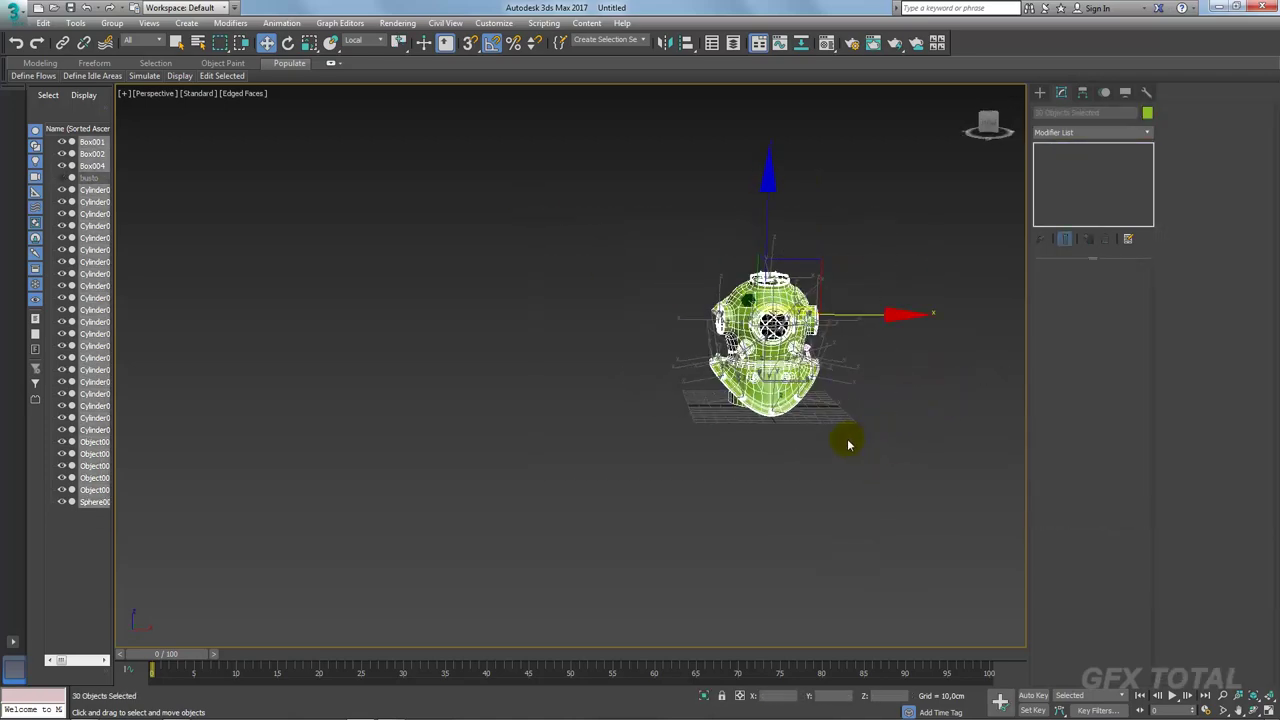
alt+middle_drag(771, 448, 786, 434)
key(ctrl+z)
key(ctrl+z)
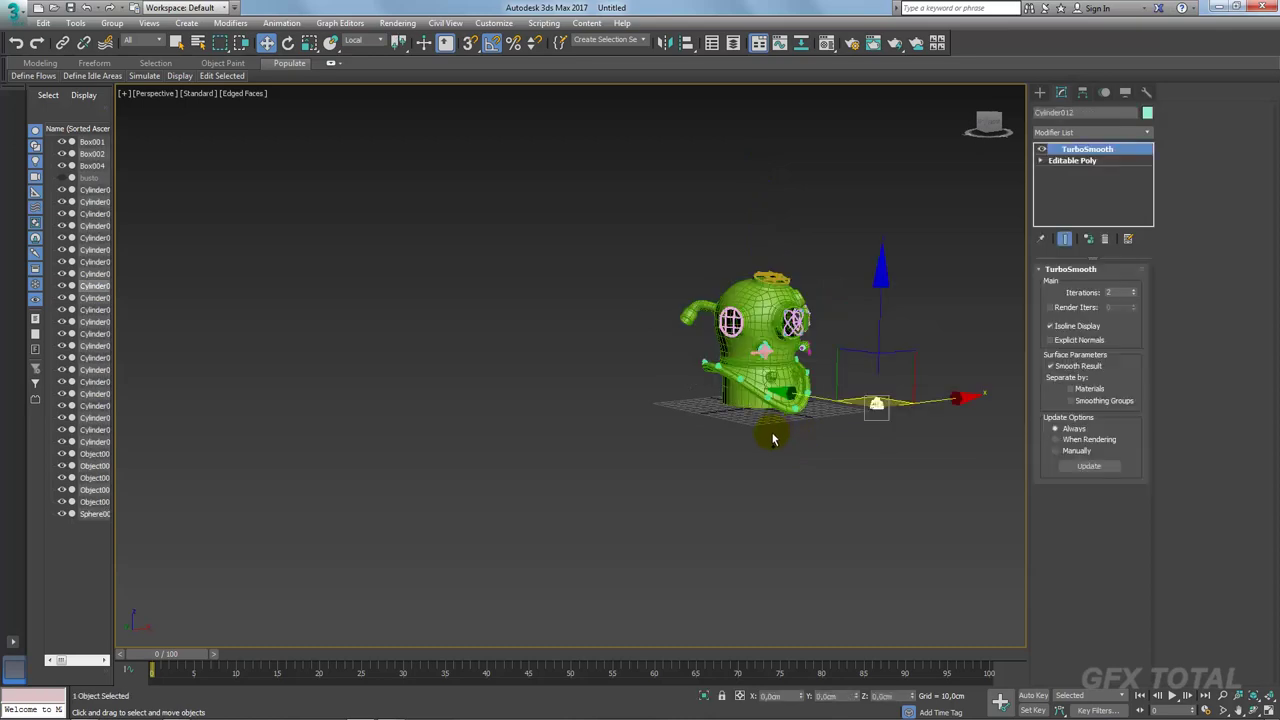
key(ctrl+z)
key(ctrl+z)
key(ctrl+z)
key(ctrl+z)
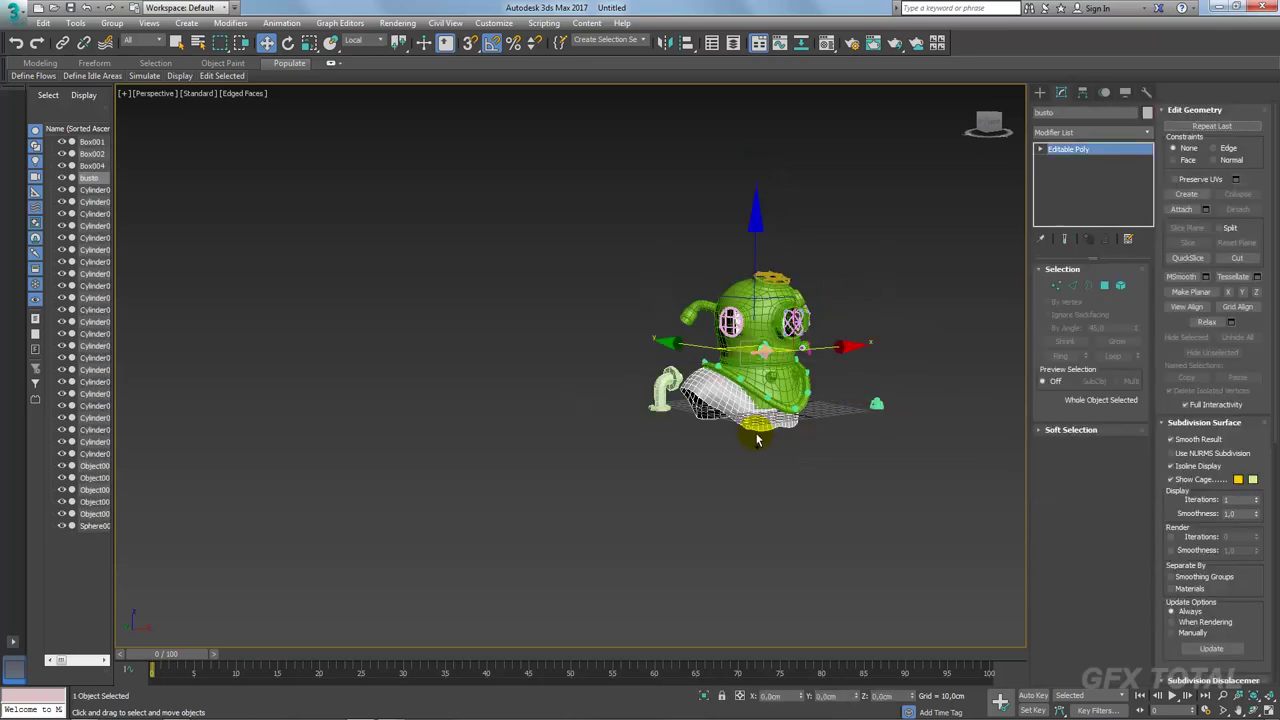
key(ctrl+z)
key(ctrl+z)
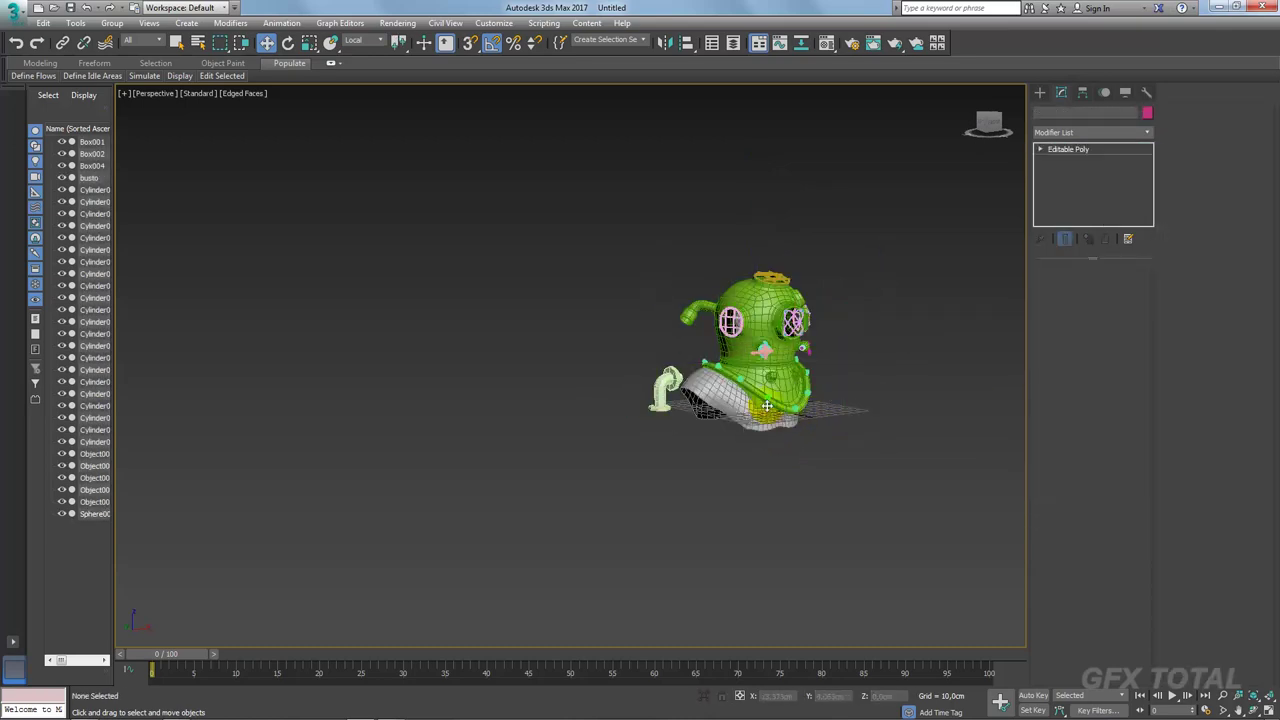
key(ctrl+z)
key(ctrl+z)
key(ctrl+z)
alt+middle_drag(767, 405, 685, 452)
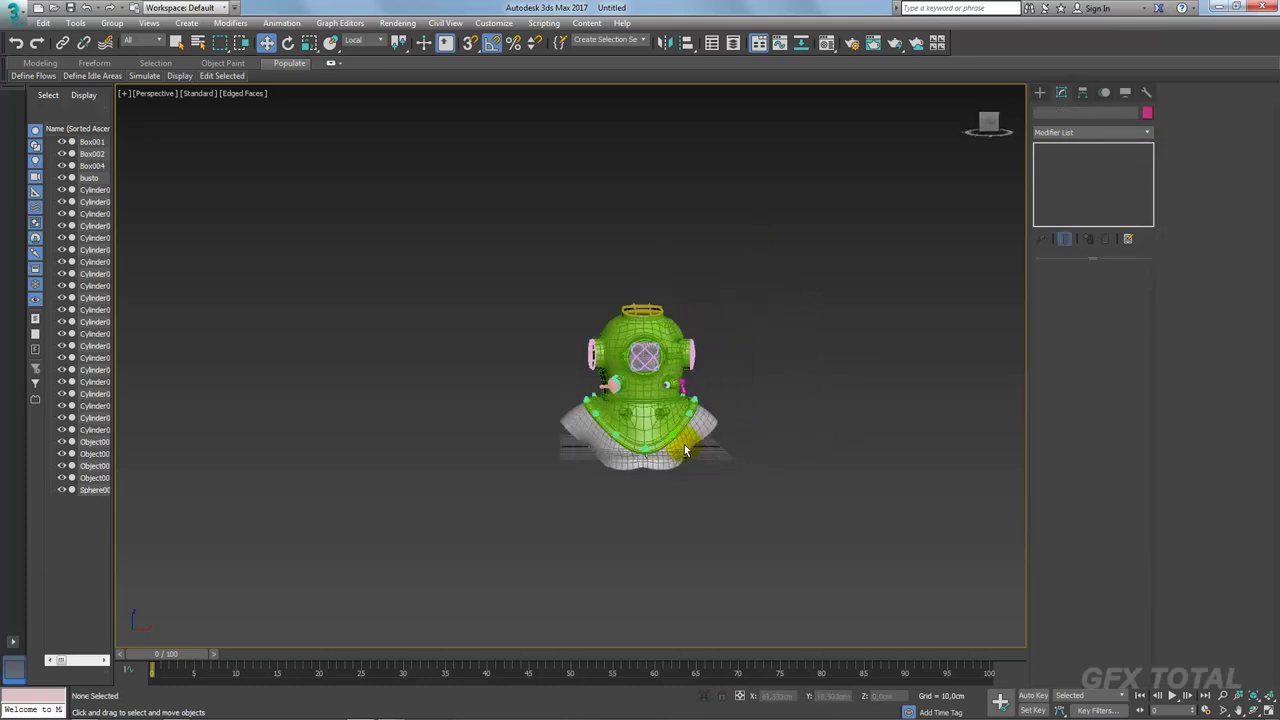
Step: Select all objects and set their wireframe colour to black
key(ctrl+a)
scroll(766, 496, up, 3)
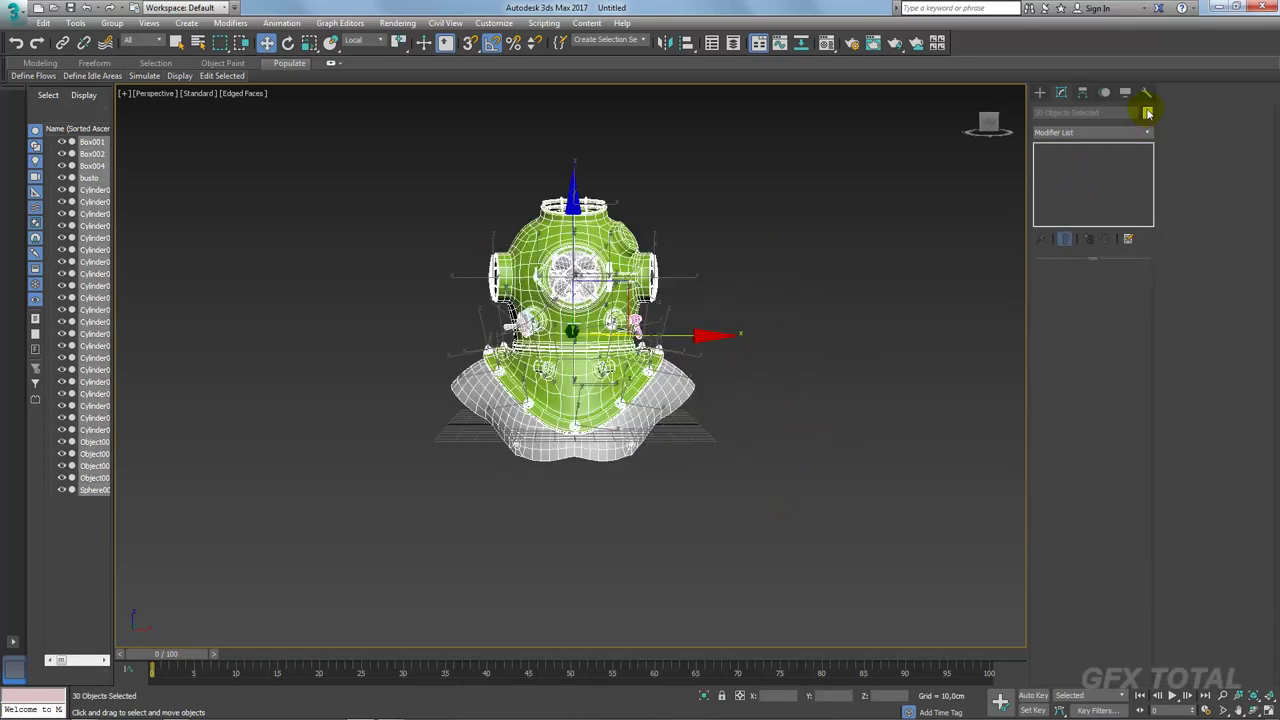
click(1147, 113)
click(601, 380)
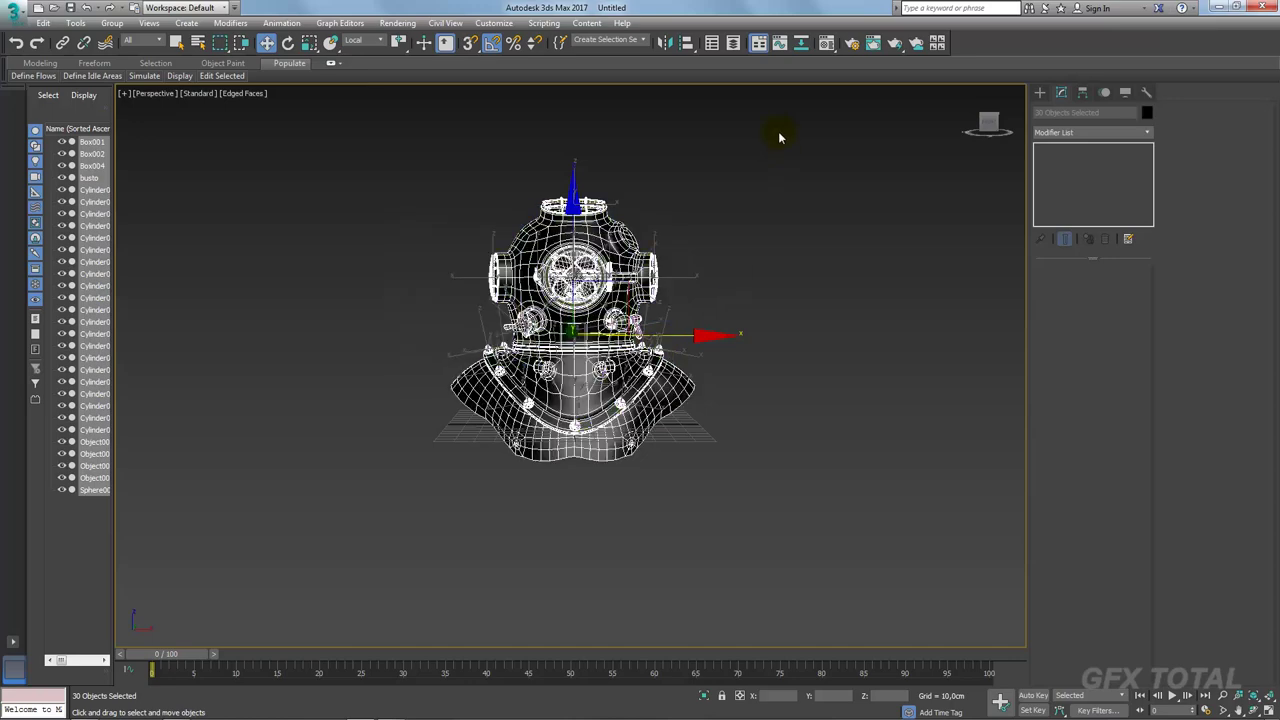
click(826, 43)
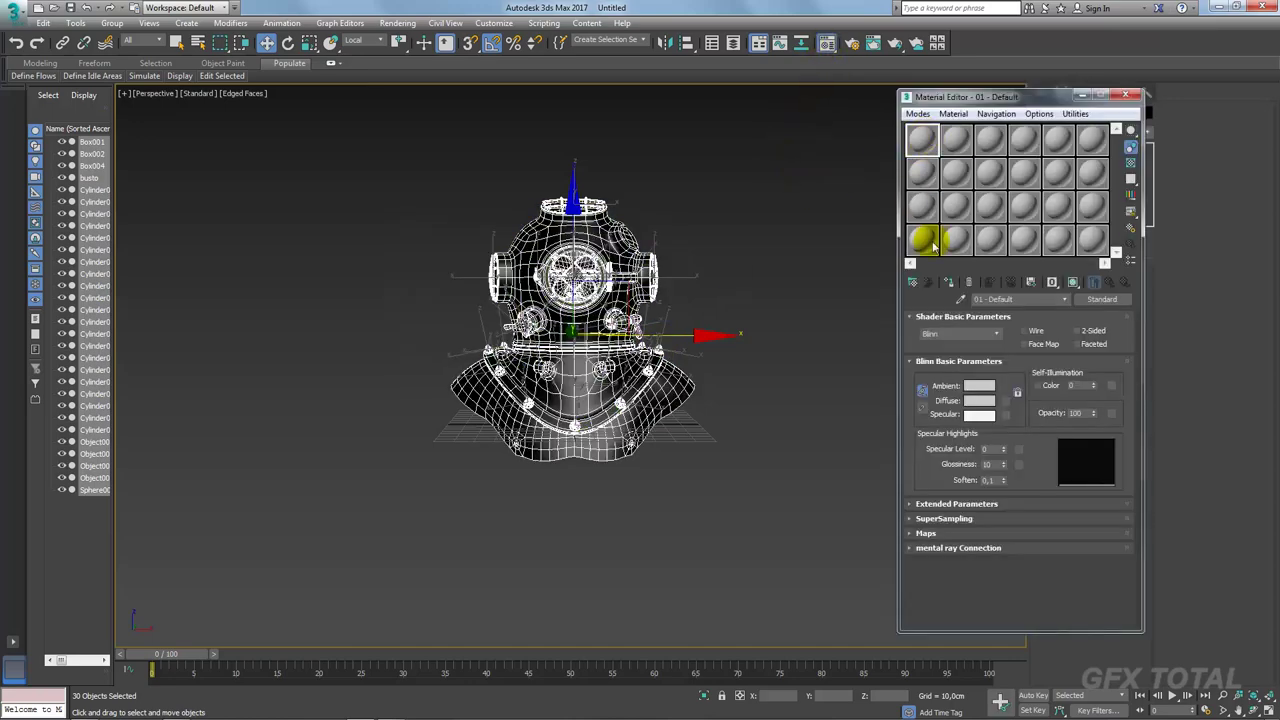
click(1126, 95)
Step: Select the helmet shell Box001, show its Editable Poly base mesh, and isolate it
mouse_move(743, 263)
alt+middle_down()
mouse_move(829, 266)
mouse_move(678, 330)
mouse_move(737, 320)
mouse_move(527, 255)
alt+middle_up()
click(829, 266)
scroll(676, 330, up, 5)
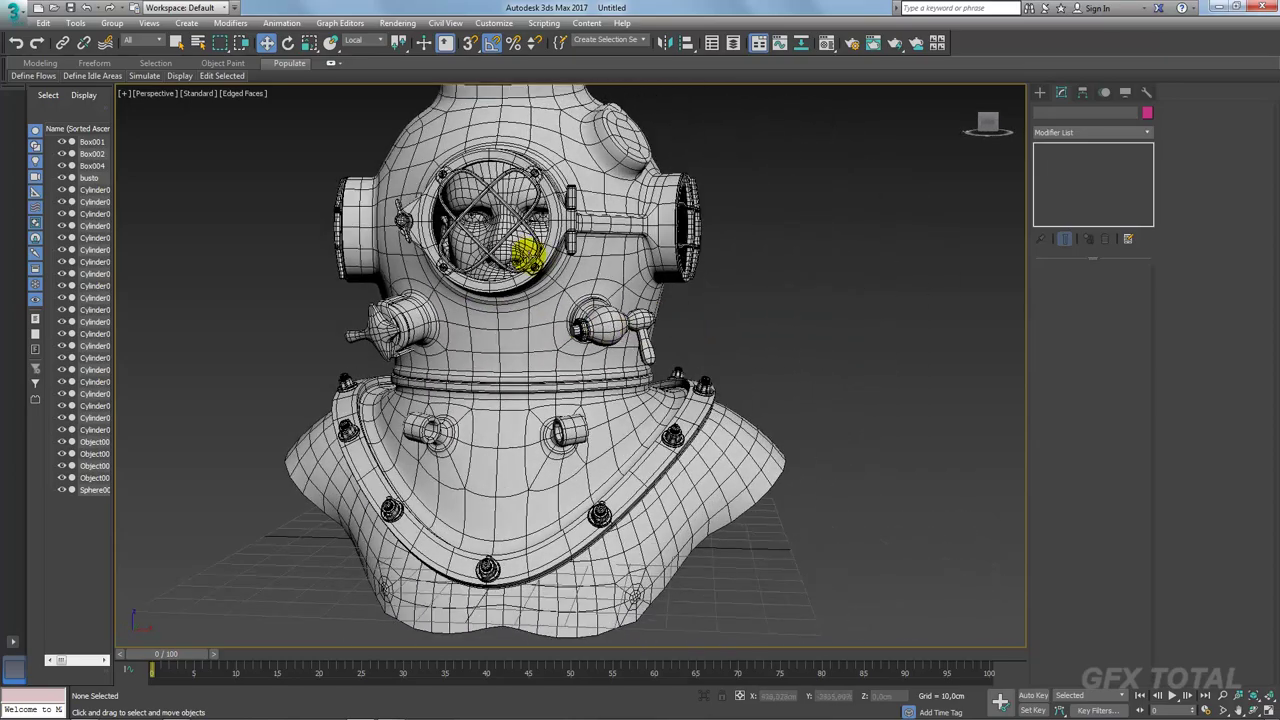
mouse_move(620, 285)
alt+middle_down()
mouse_move(586, 286)
mouse_move(457, 234)
alt+middle_up()
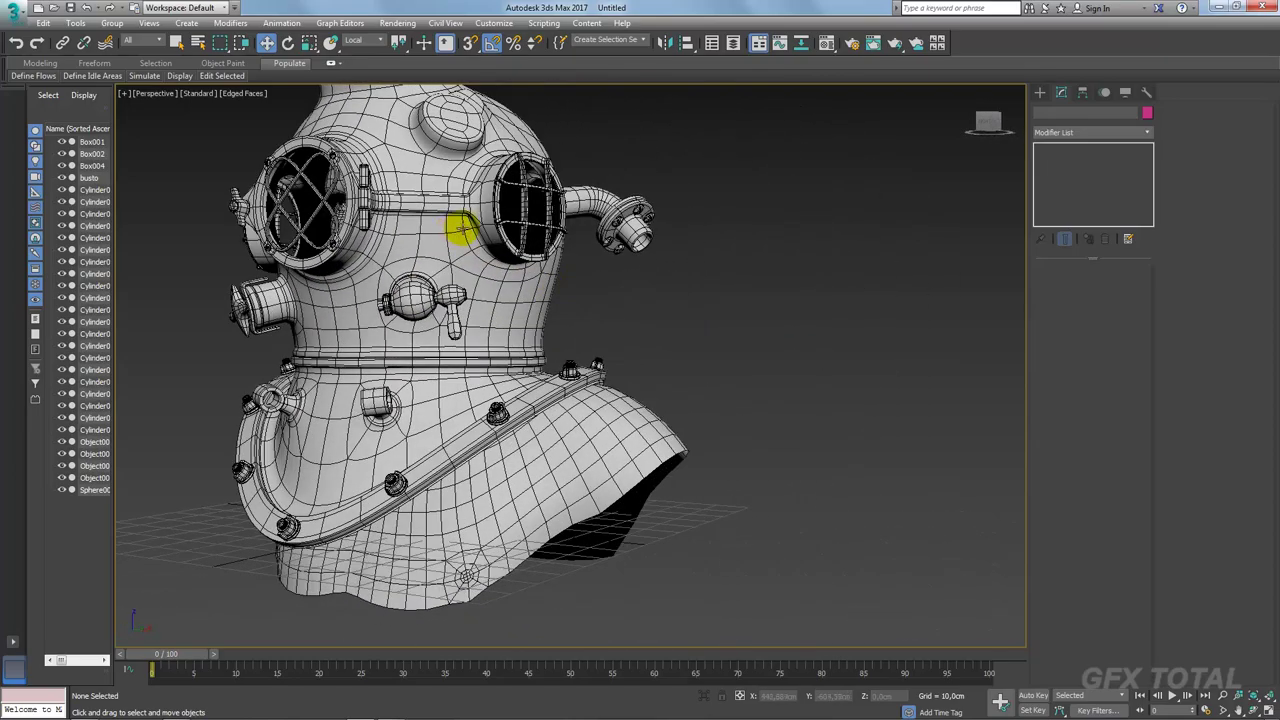
click(457, 234)
scroll(595, 318, up, 3)
scroll(595, 318, up, 2)
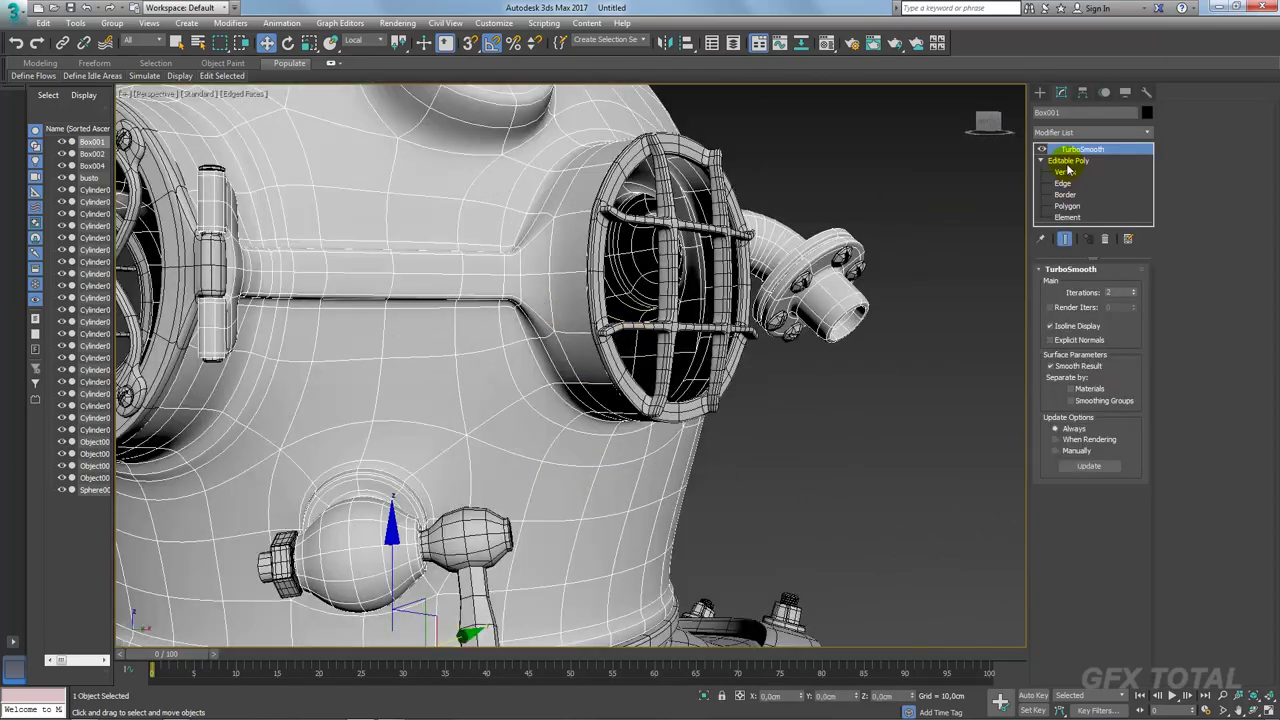
click(1068, 161)
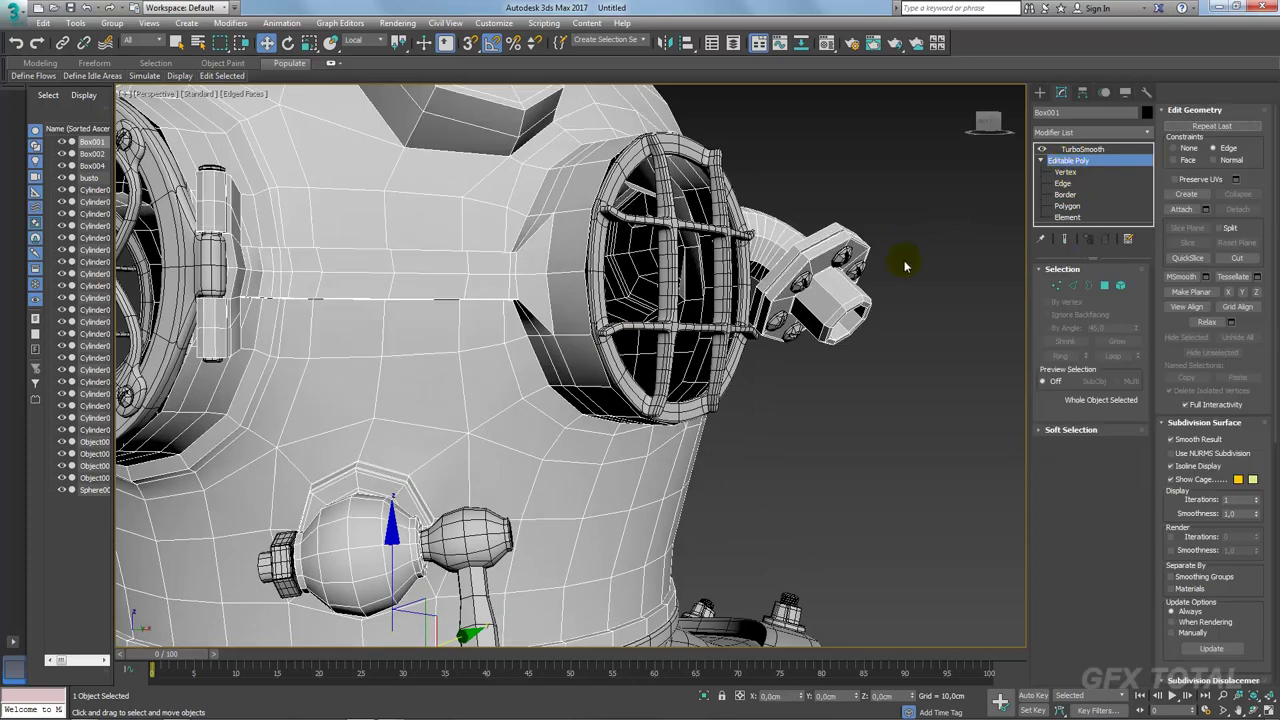
click(705, 695)
scroll(735, 500, up, 2)
scroll(729, 477, up, 2)
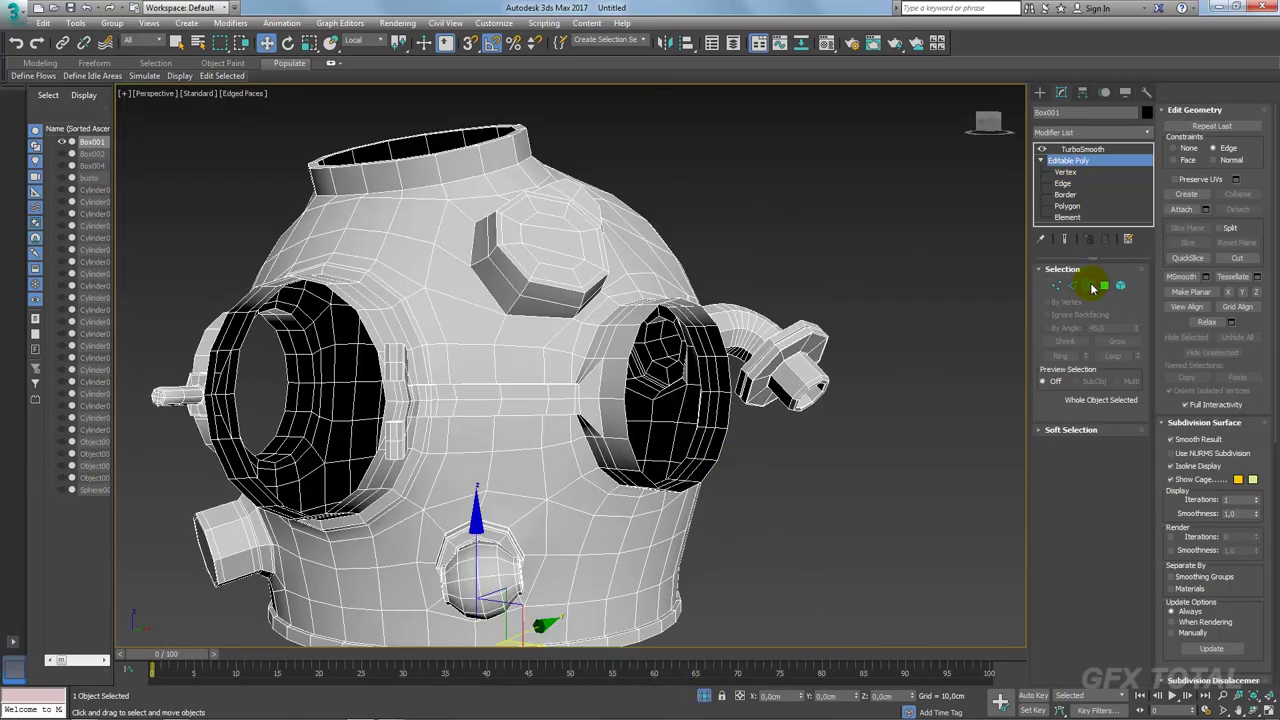
Step: Select both porthole borders, set Constraints to None, and scale them
click(1089, 286)
click(740, 340)
click(725, 343)
alt+middle_drag(749, 423, 753, 426)
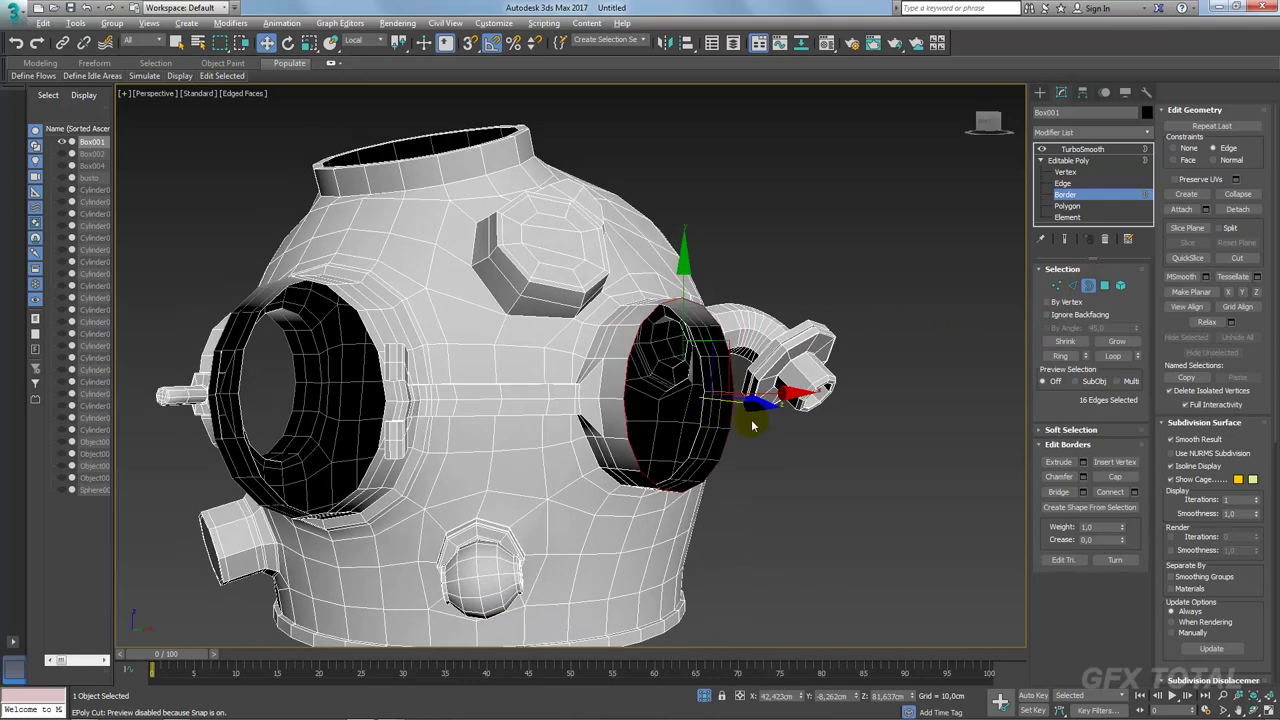
ctrl+click(276, 325)
key(r)
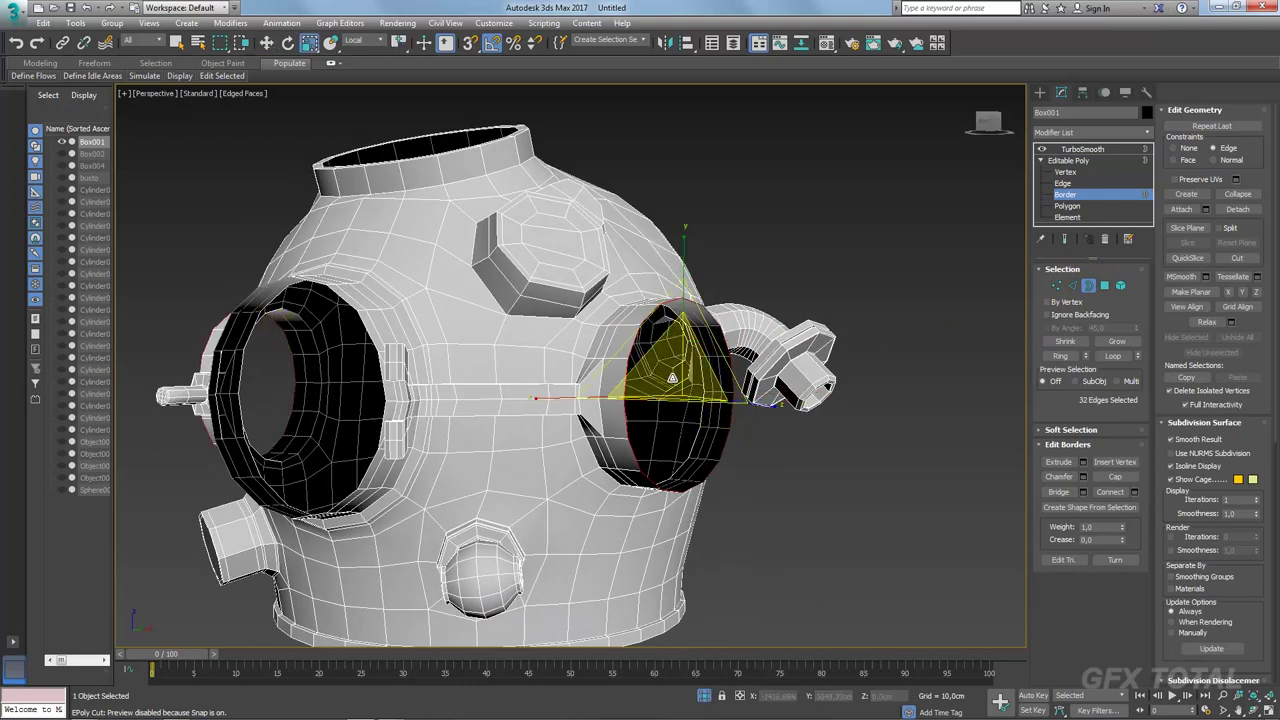
alt+middle_drag(688, 375, 660, 380)
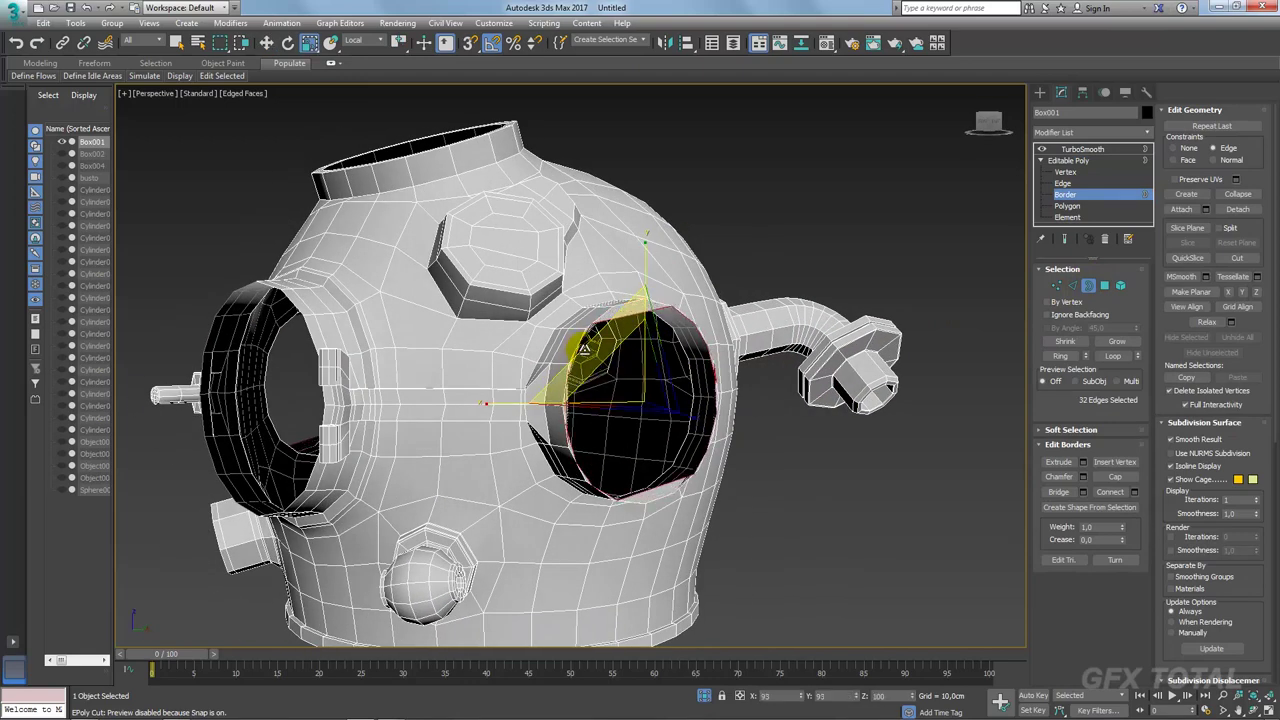
click(1174, 148)
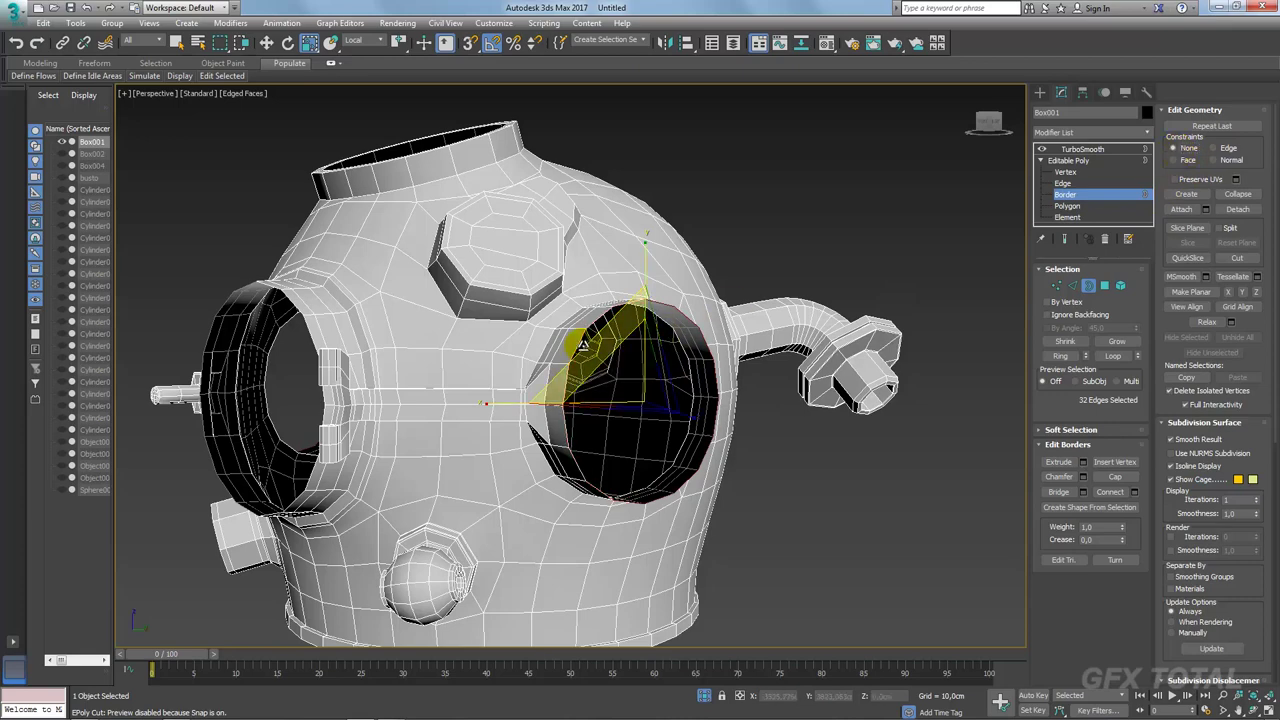
drag(581, 345, 560, 365)
Step: Change the transform centre and set the reference coordinate system to View
alt+middle_drag(560, 365, 778, 425)
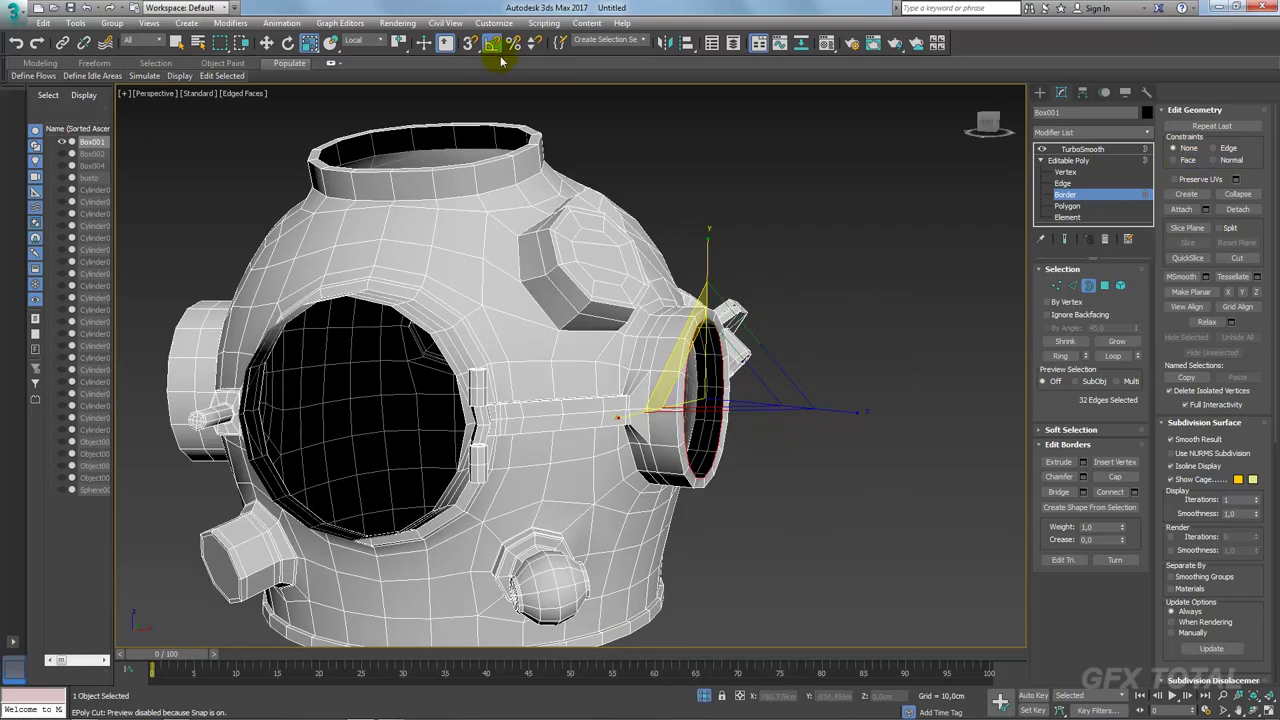
click(398, 84)
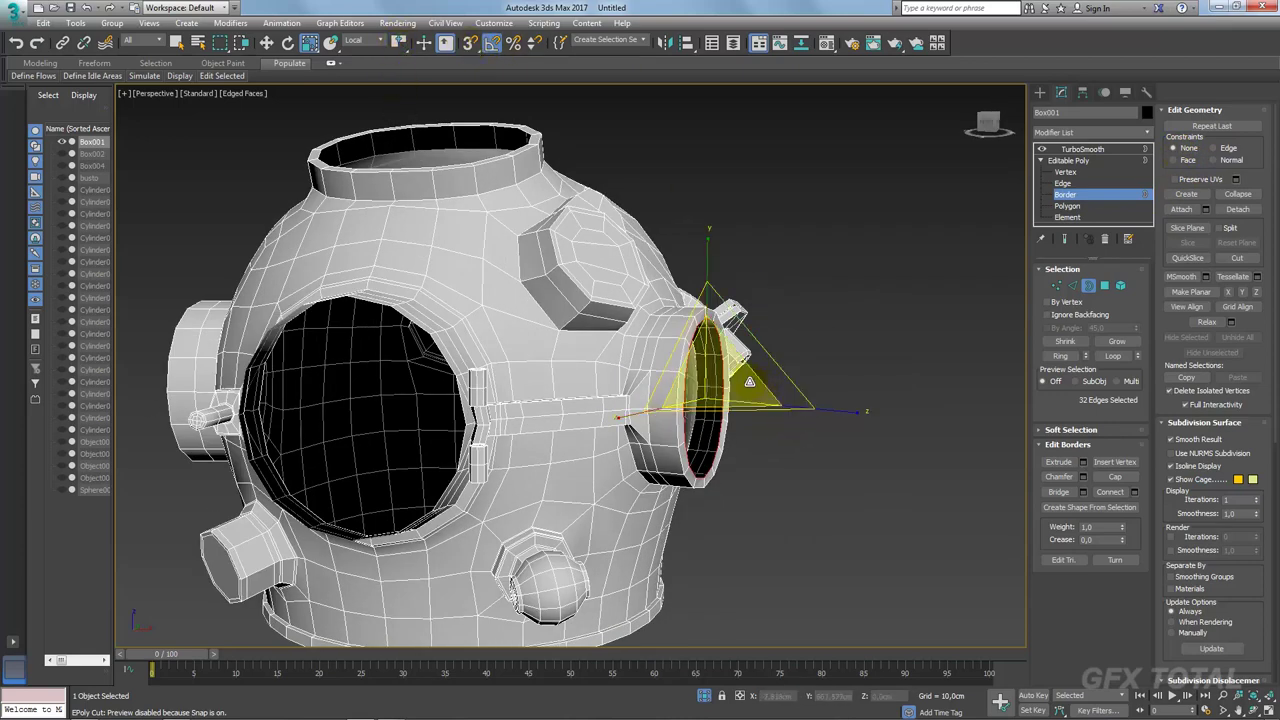
click(398, 62)
alt+middle_drag(576, 298, 592, 298)
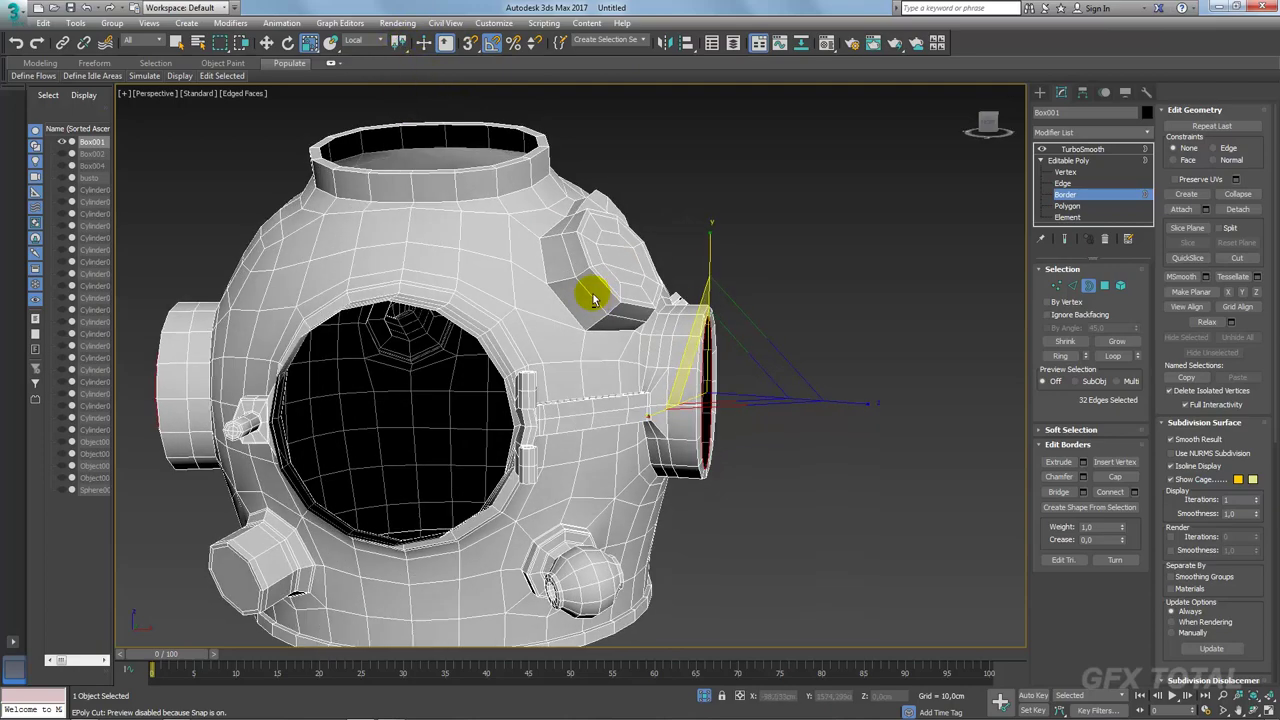
alt+middle_drag(848, 198, 870, 205)
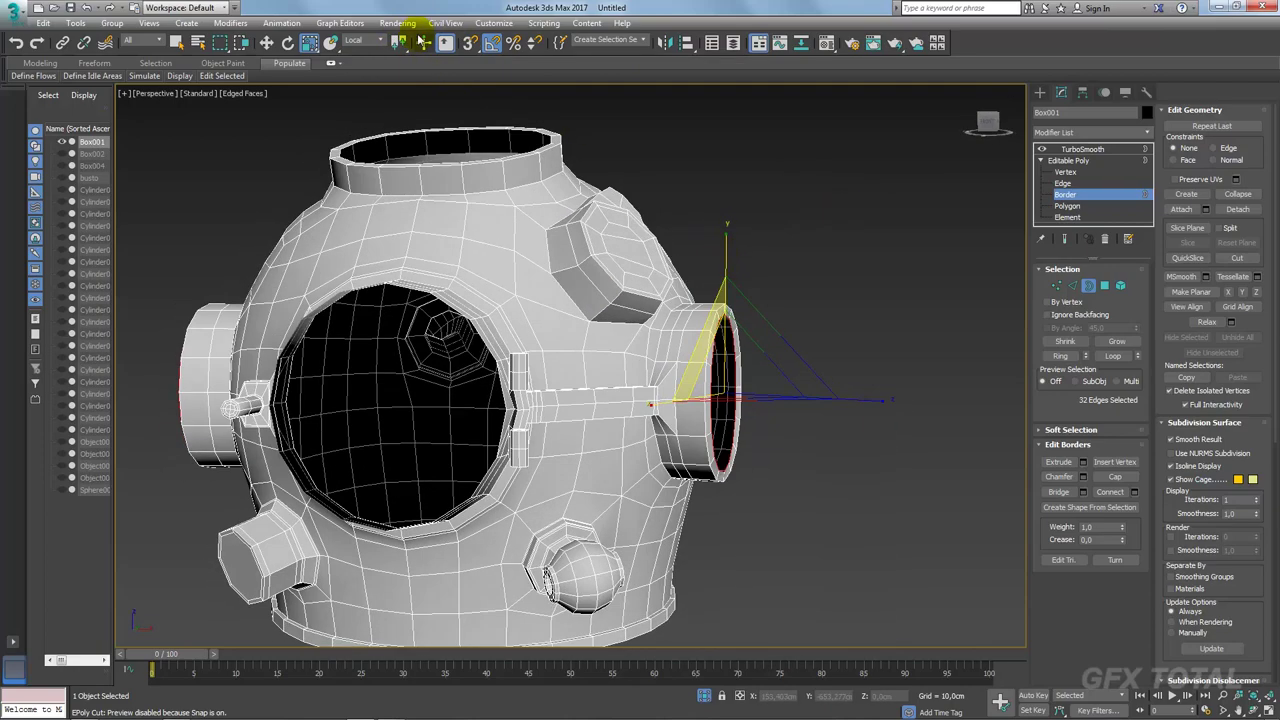
drag(398, 42, 400, 60)
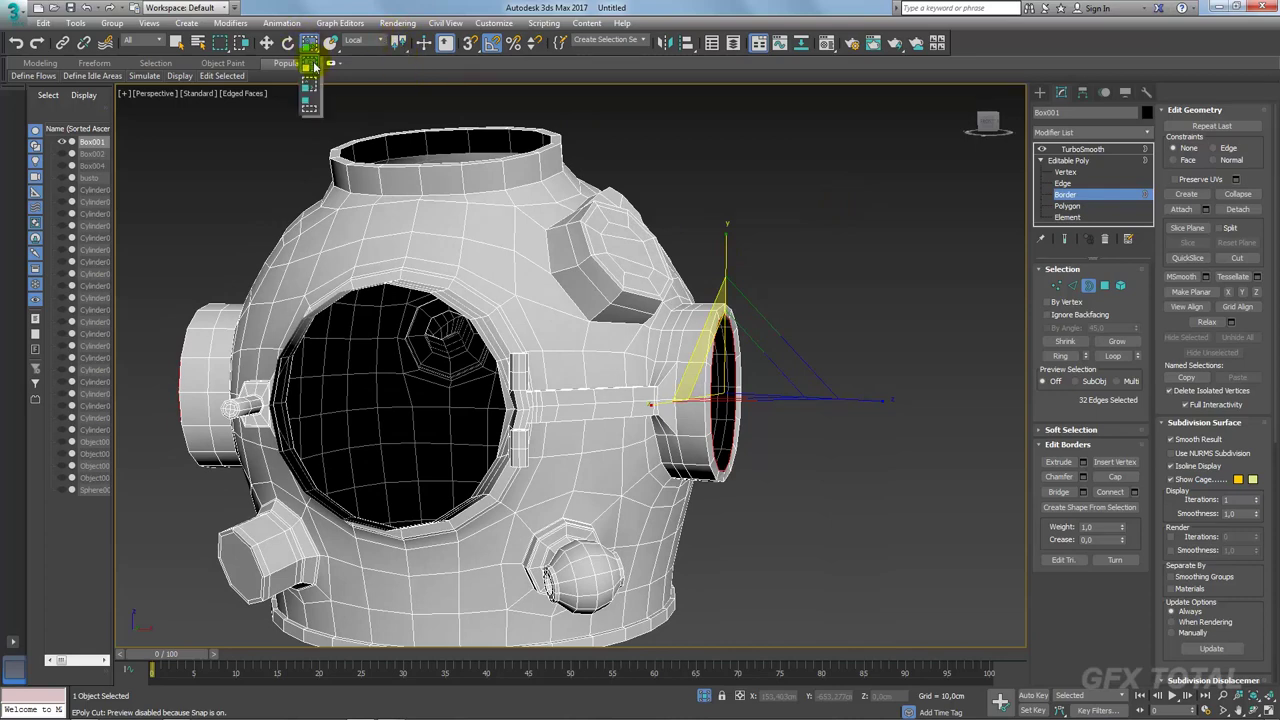
click(314, 66)
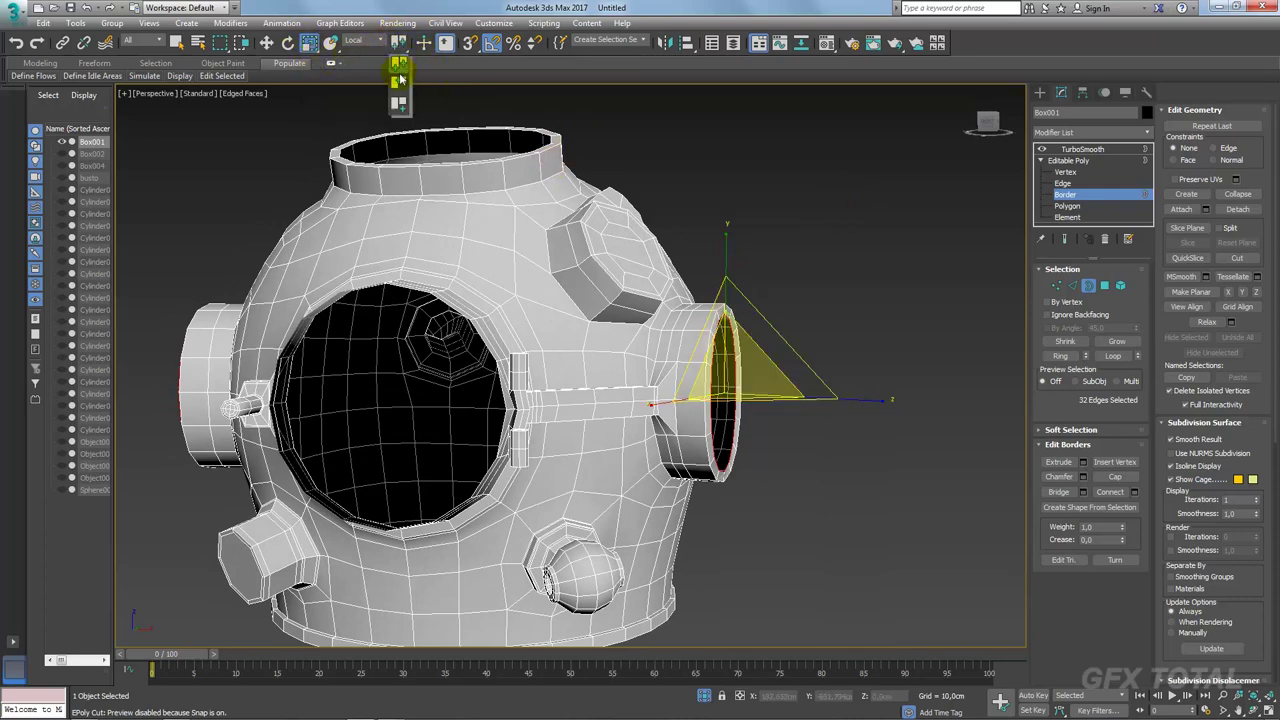
click(399, 88)
click(367, 40)
click(360, 52)
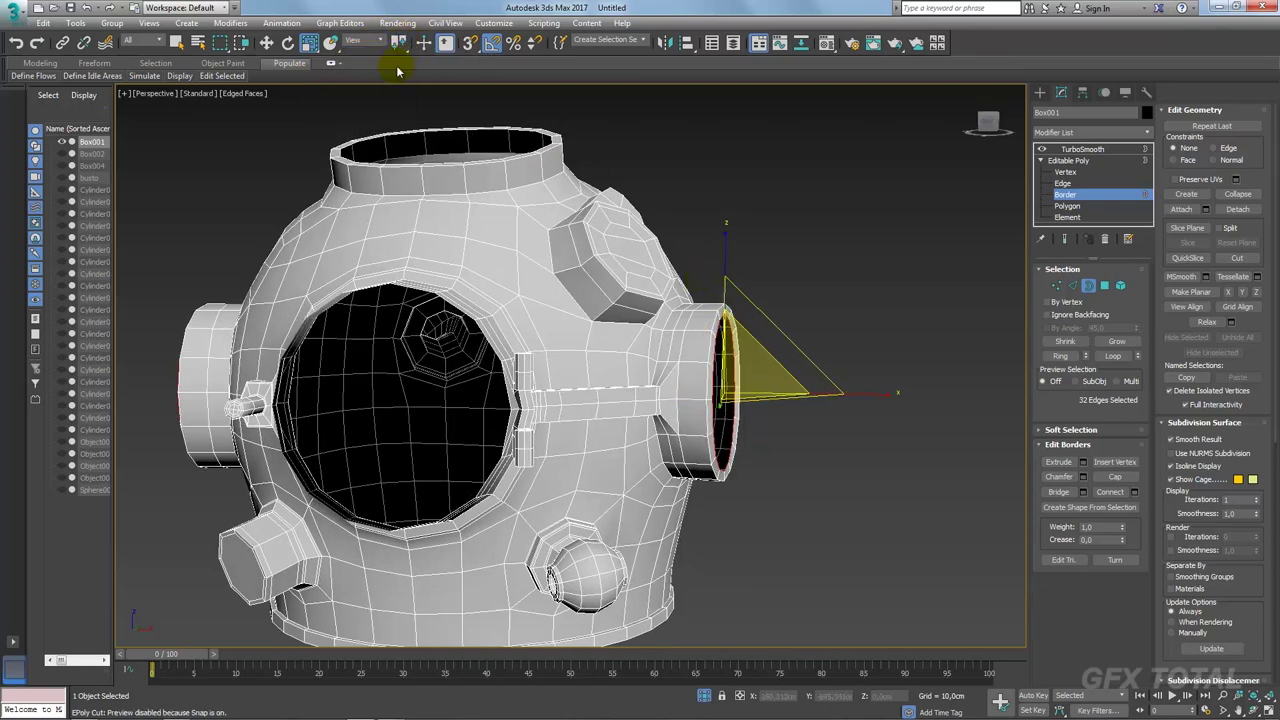
click(312, 44)
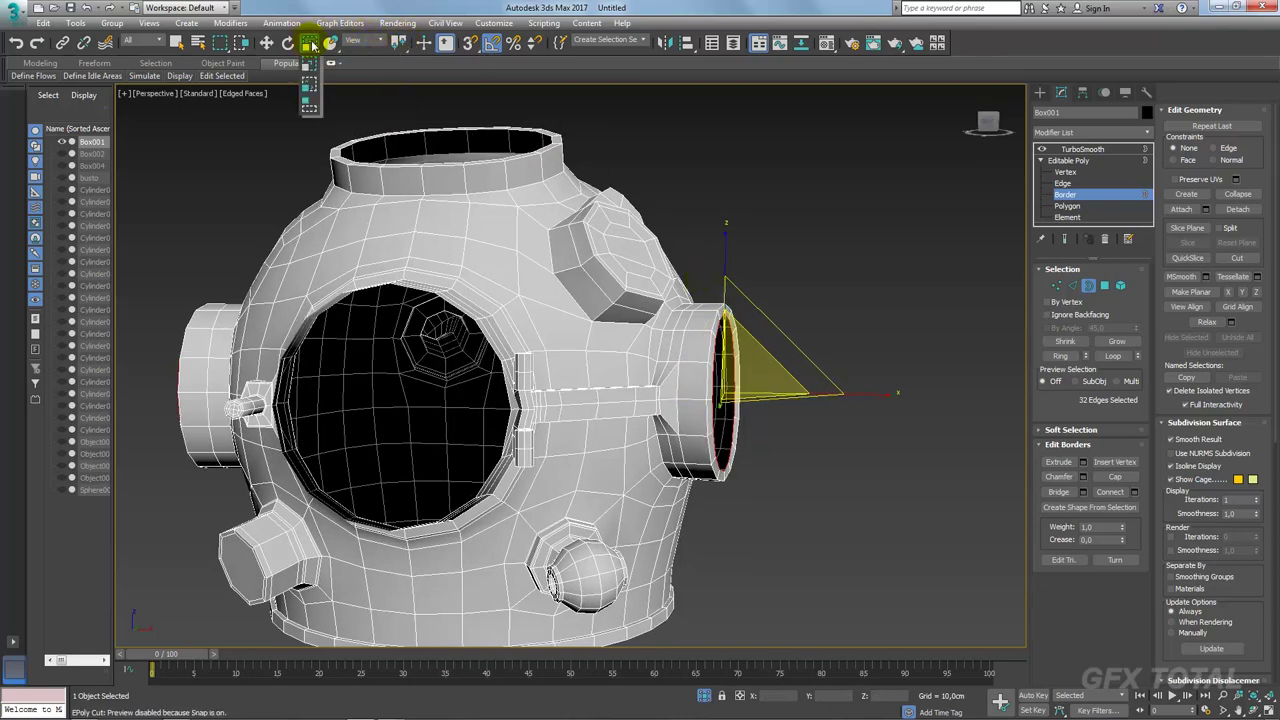
Step: Cap the two selected porthole borders with new polygons
alt+middle_drag(590, 190, 605, 200)
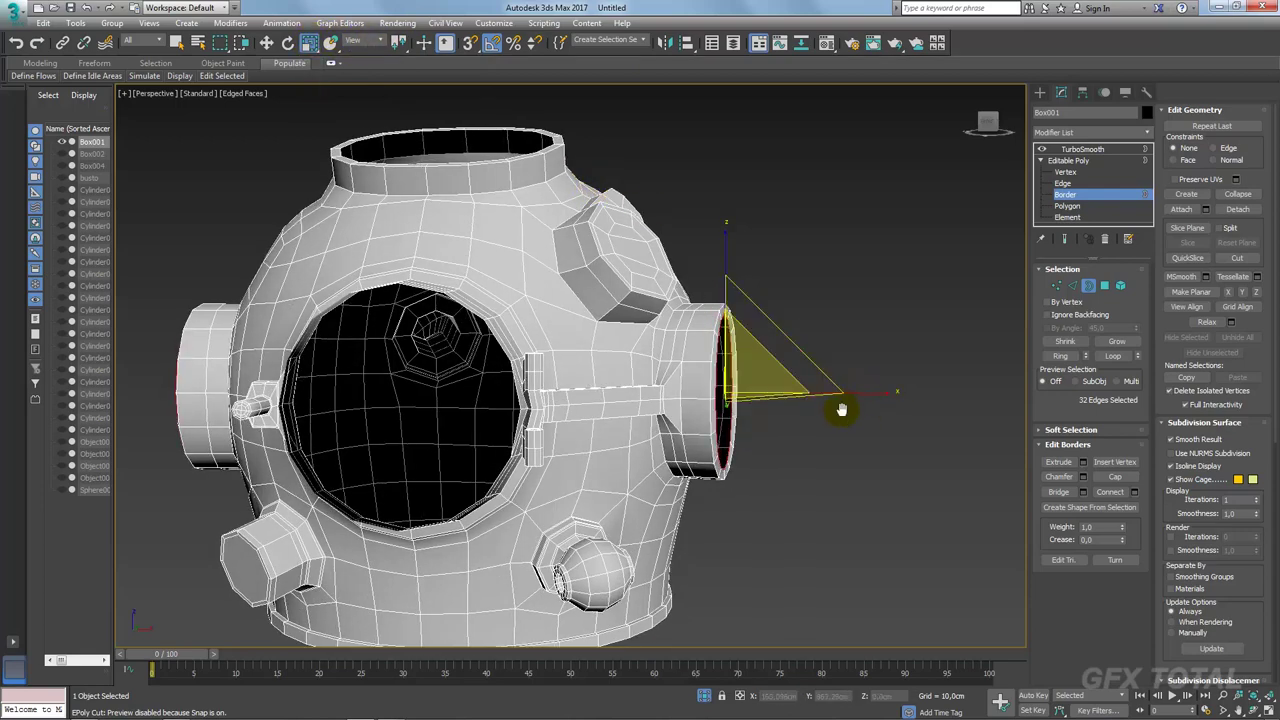
mouse_move(837, 406)
alt+middle_down()
mouse_move(790, 420)
mouse_move(1053, 409)
alt+middle_up()
key(w)
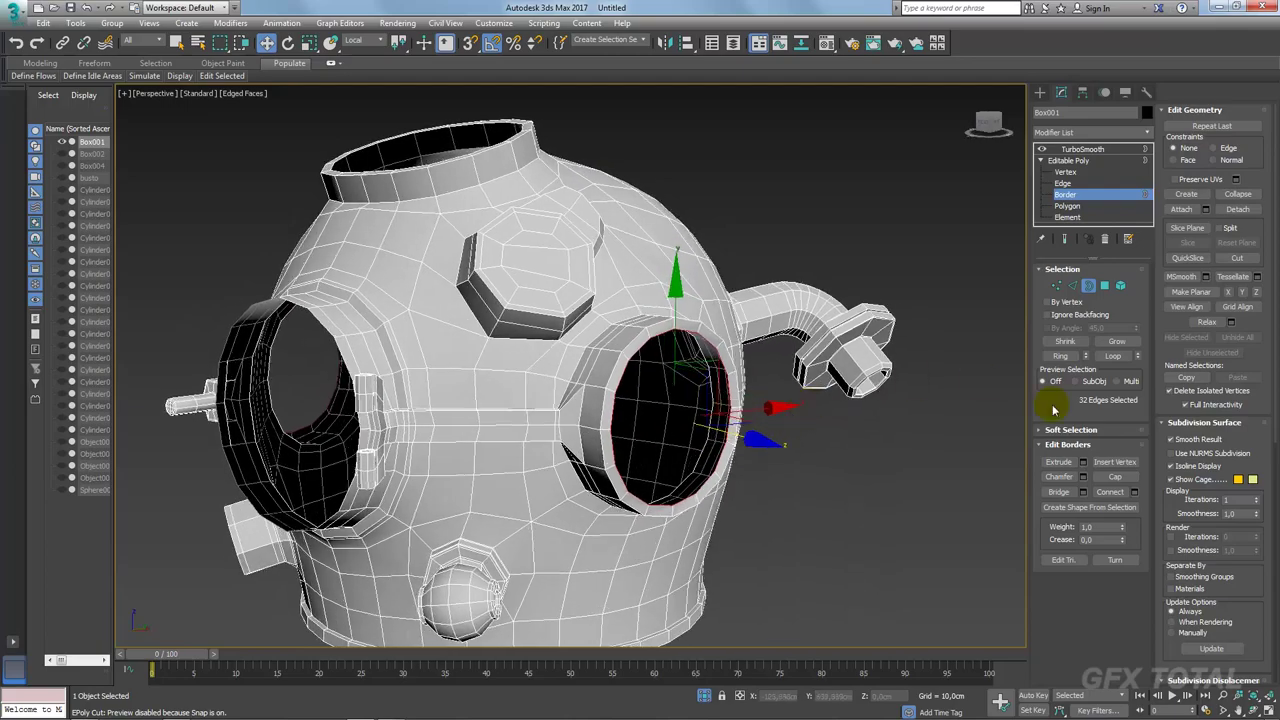
click(1113, 476)
Step: Grow the first porthole cap's polygon selection and make it planar
click(1113, 290)
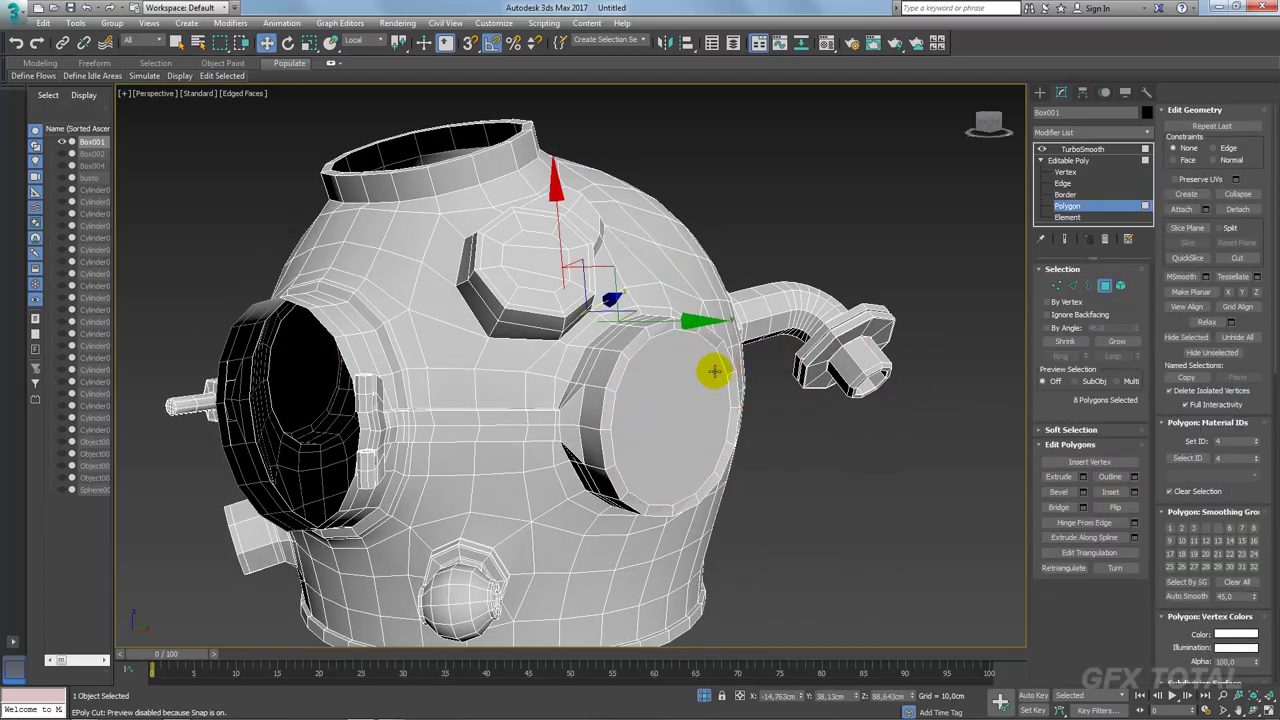
click(709, 363)
mouse_move(531, 413)
alt+middle_down()
mouse_move(766, 397)
mouse_move(605, 410)
mouse_move(543, 391)
mouse_move(586, 400)
mouse_move(746, 371)
alt+middle_up()
scroll(820, 388, up, 4)
mouse_move(820, 388)
alt+middle_down()
mouse_move(748, 391)
mouse_move(762, 292)
alt+middle_up()
click(1108, 345)
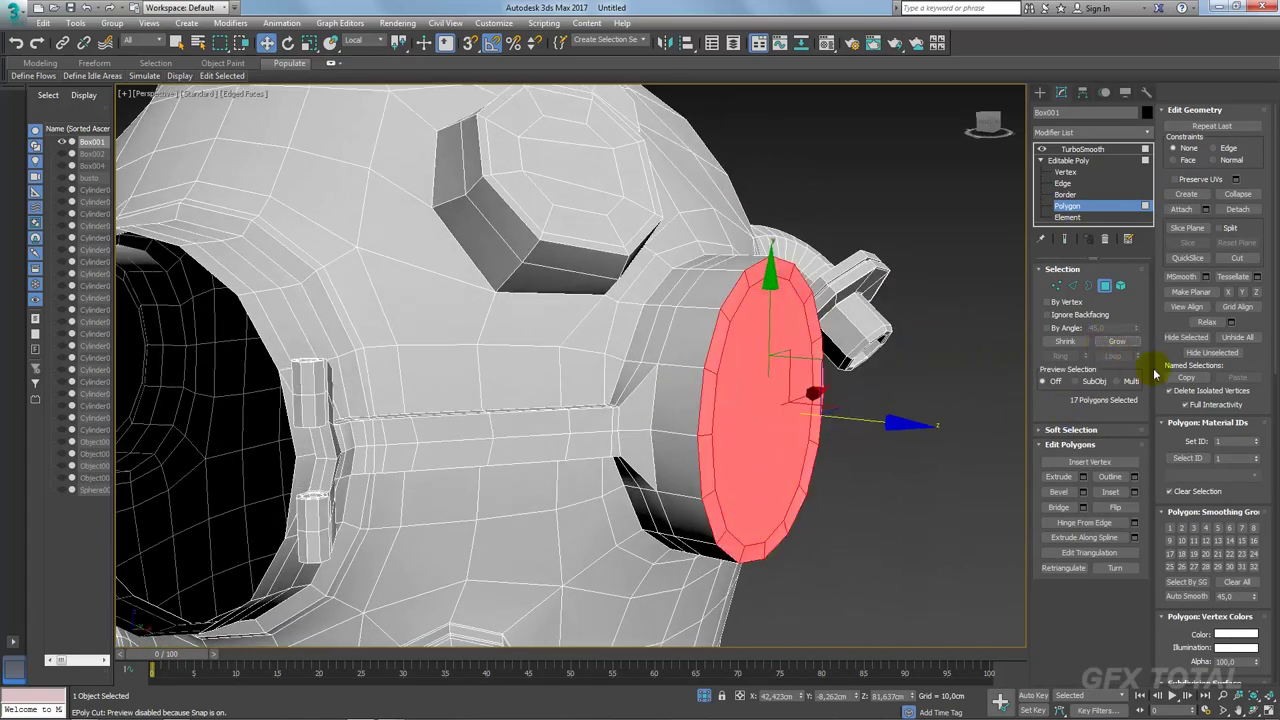
click(1188, 307)
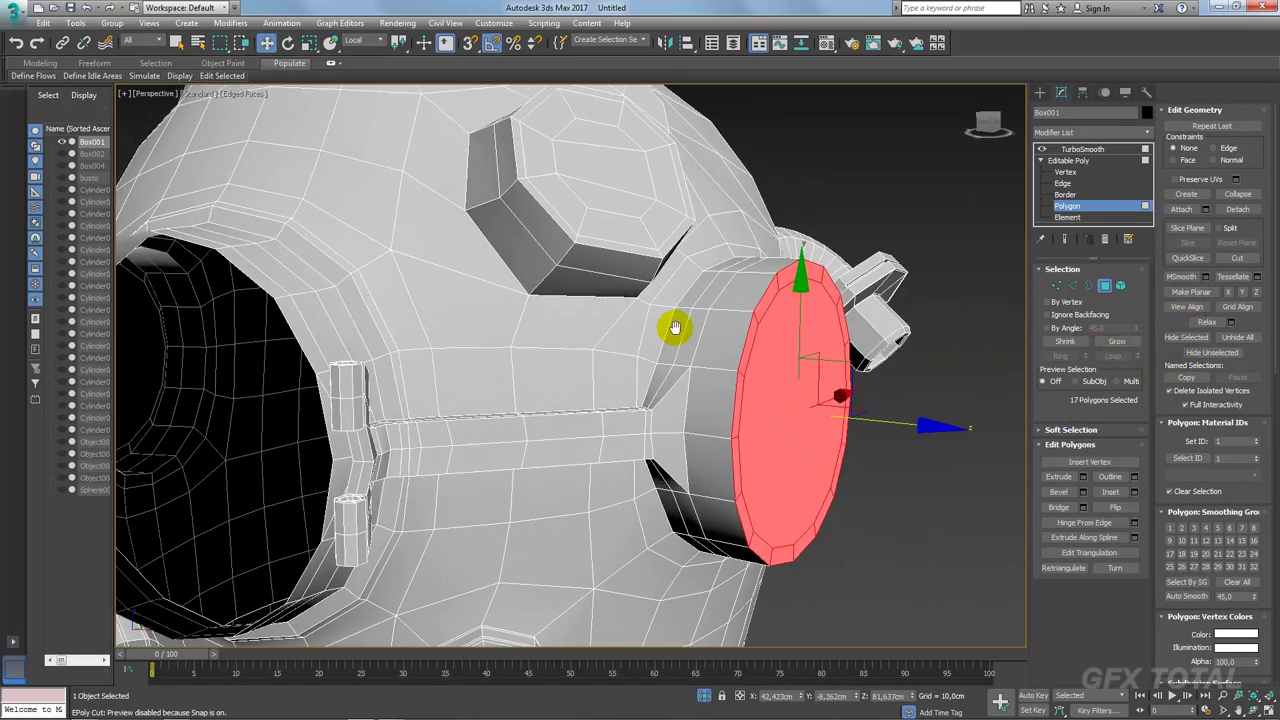
scroll(651, 343, down, 5)
alt+middle_drag(651, 343, 517, 355)
Step: Grow the left porthole cap's selection and flatten it with Make Planar
click(517, 355)
scroll(592, 358, up, 2)
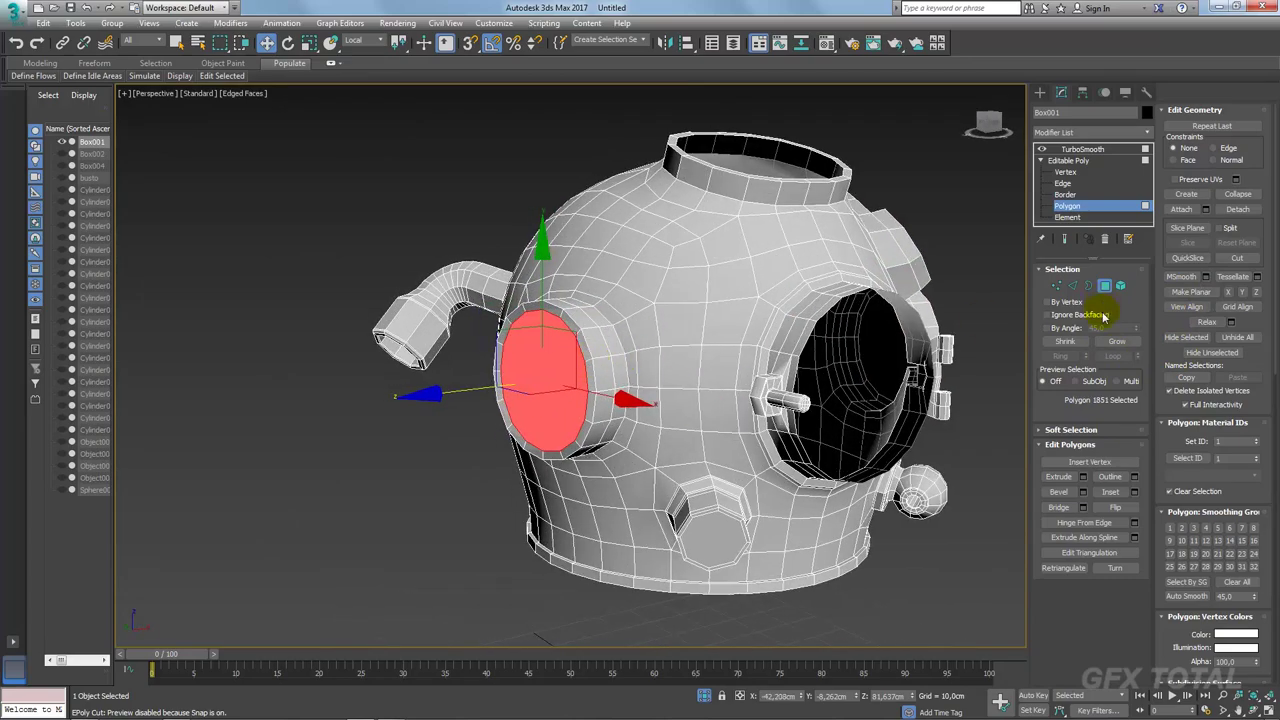
click(1113, 343)
click(1190, 293)
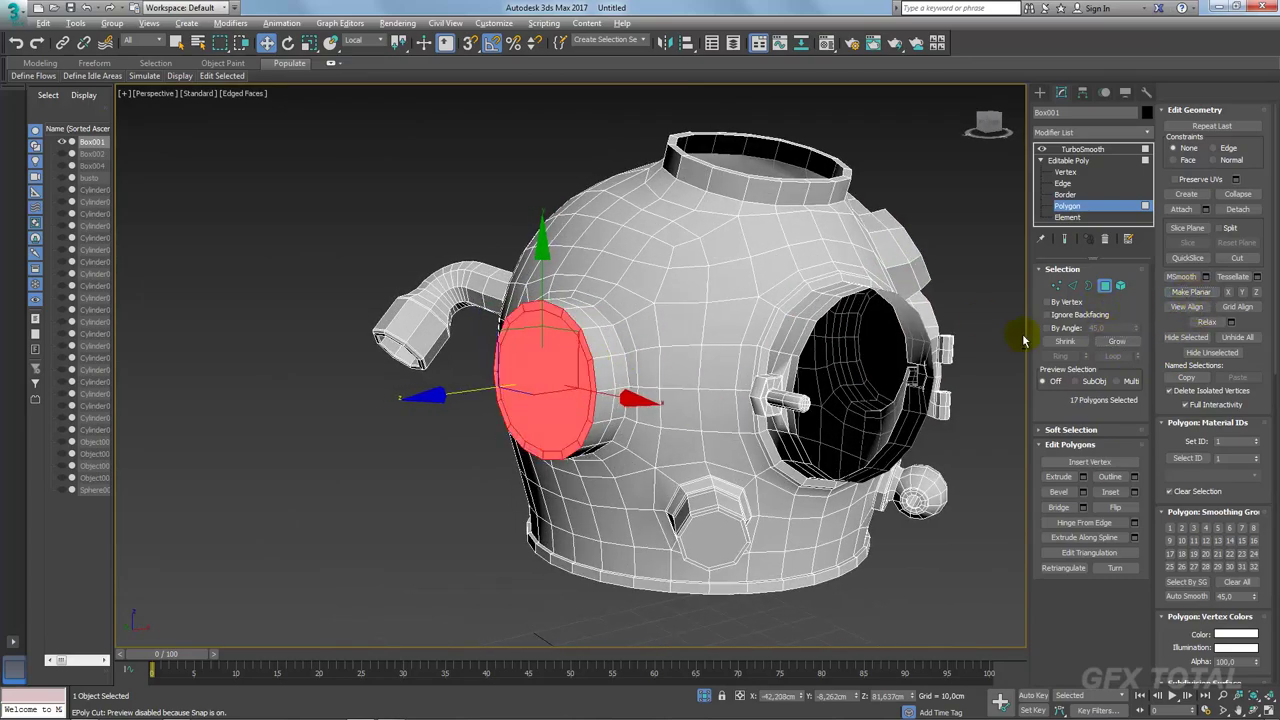
scroll(1014, 337, up, 3)
Step: Extrude both porthole caps inward by -1.822cm
alt+middle_drag(914, 329, 858, 371)
mouse_move(654, 397)
alt+middle_down()
mouse_move(763, 380)
mouse_move(408, 403)
alt+middle_up()
ctrl+click(408, 403)
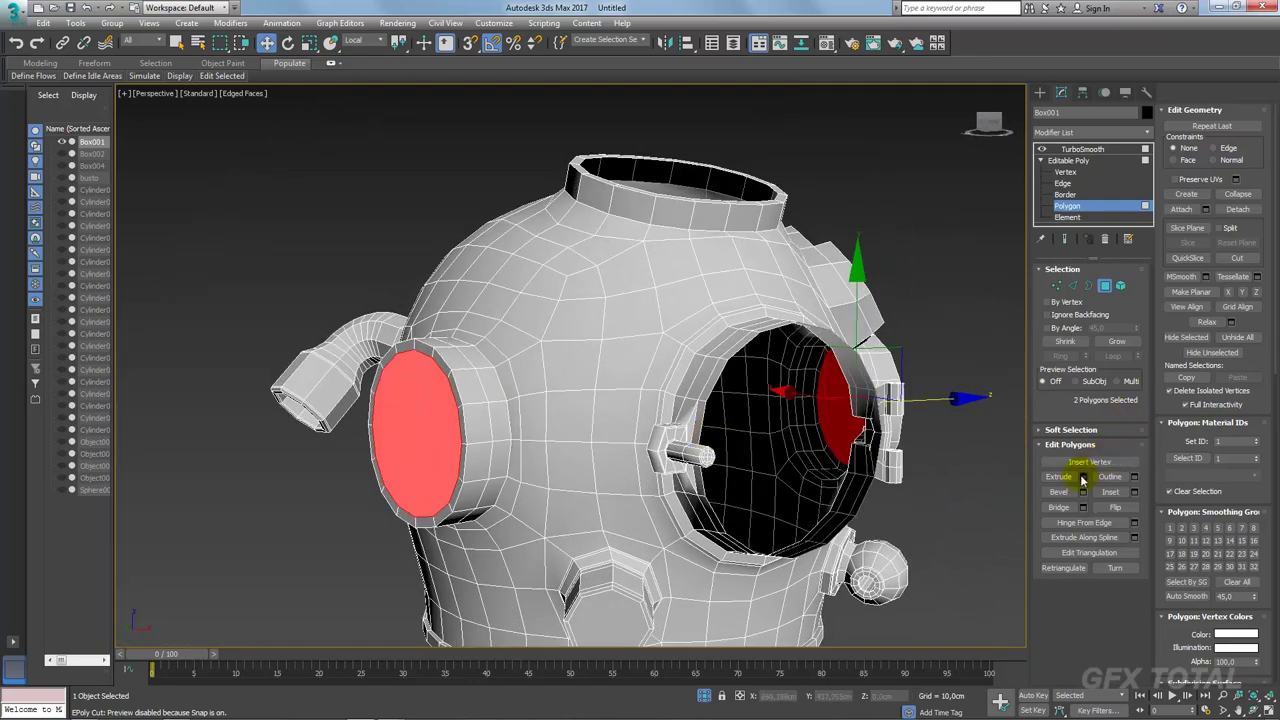
click(1082, 476)
drag(585, 397, 578, 402)
click(578, 411)
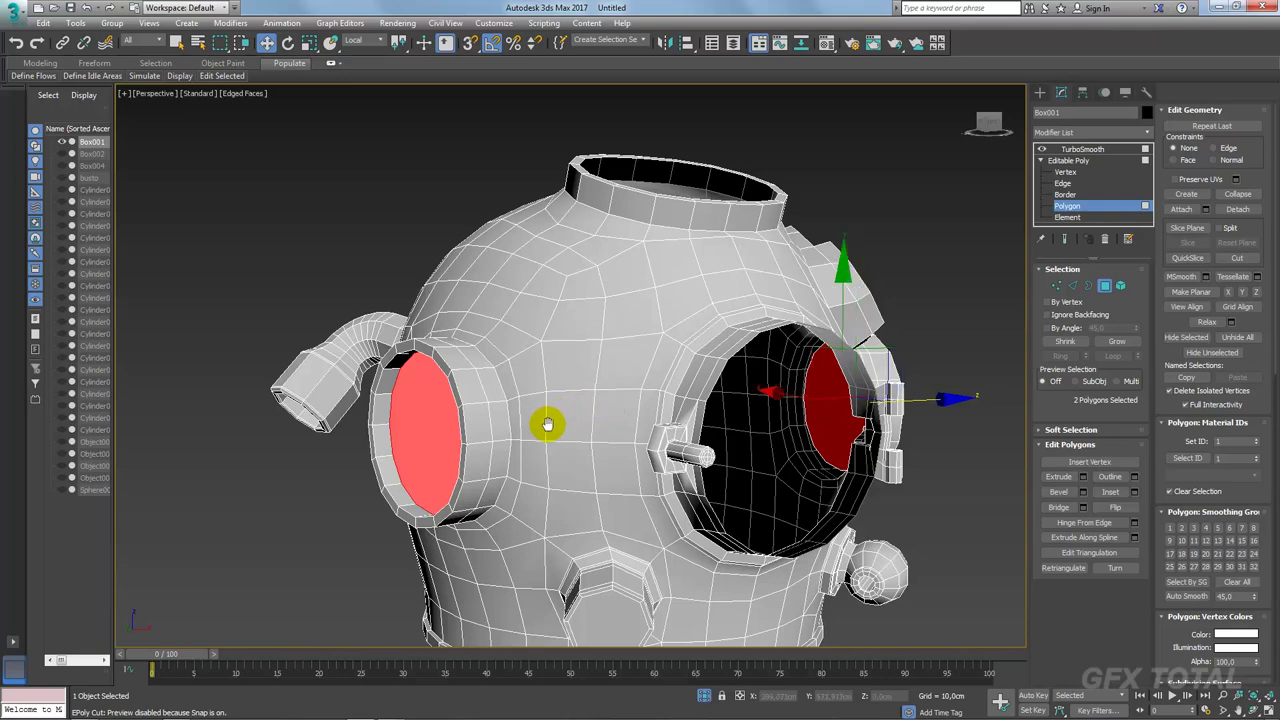
Step: Detach the caps as a clone named Object008
mouse_move(543, 423)
alt+middle_down()
mouse_move(591, 406)
mouse_move(760, 414)
mouse_move(780, 390)
alt+middle_up()
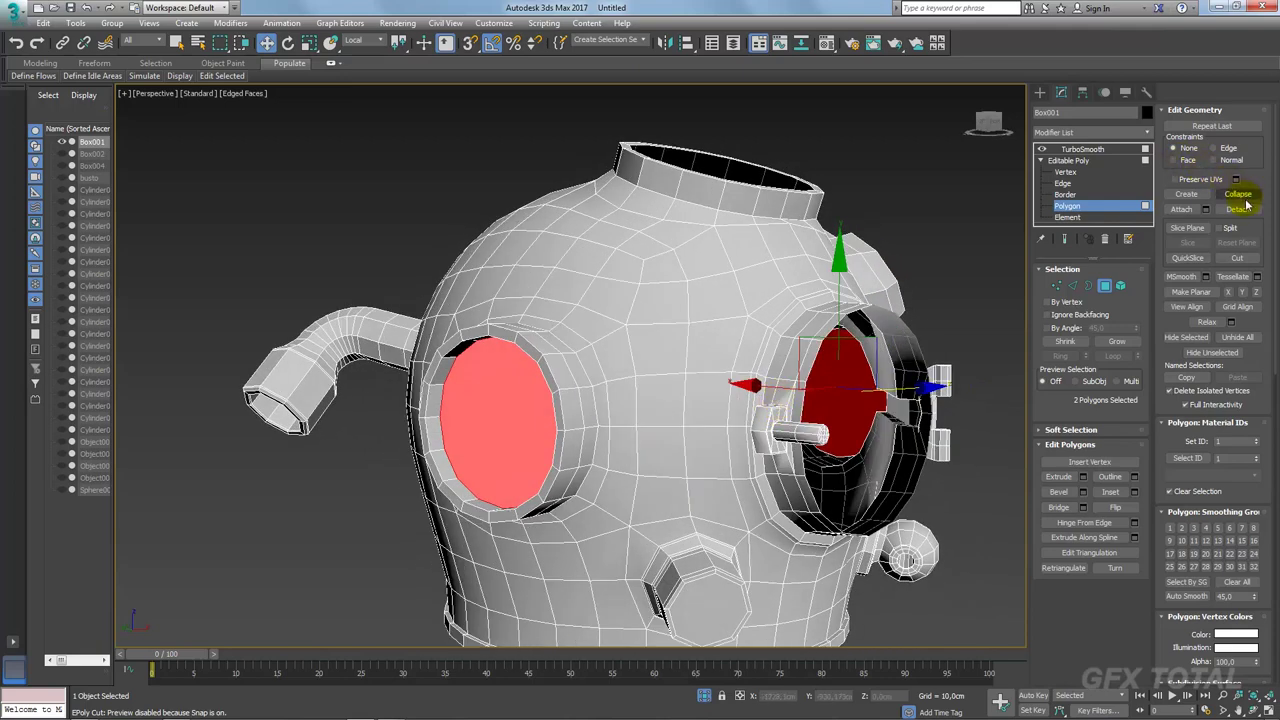
click(1240, 210)
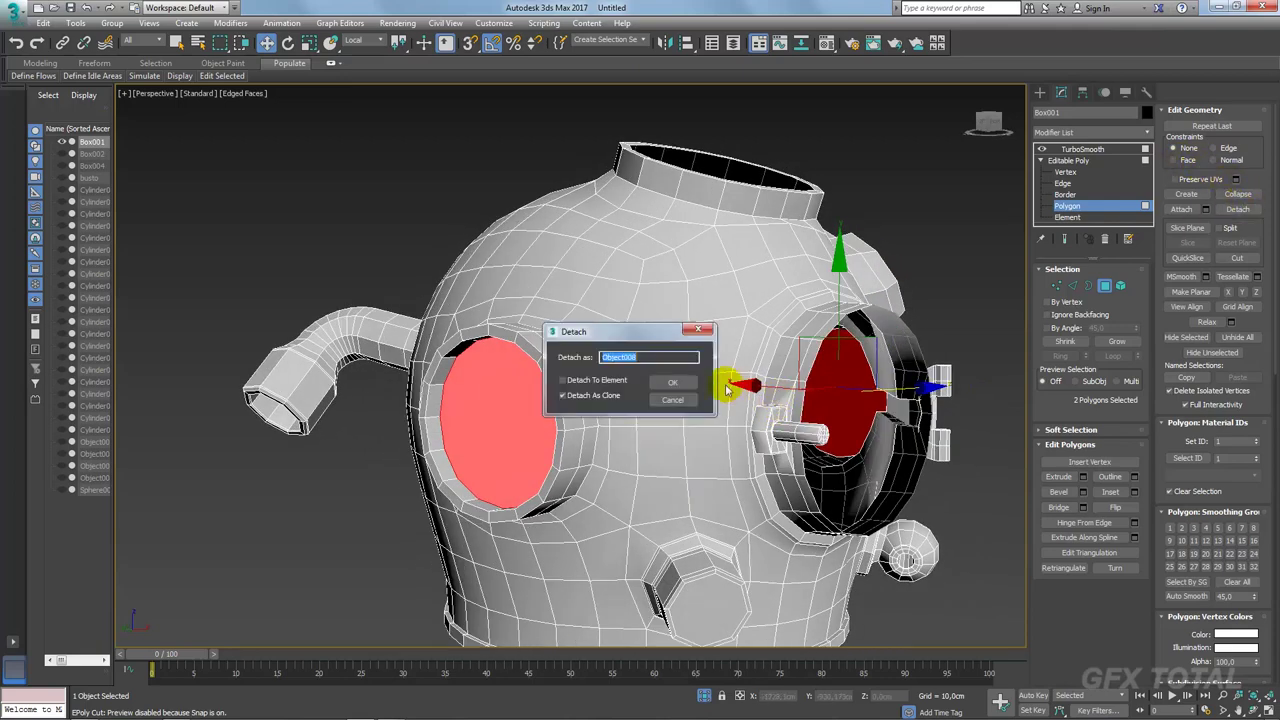
click(681, 386)
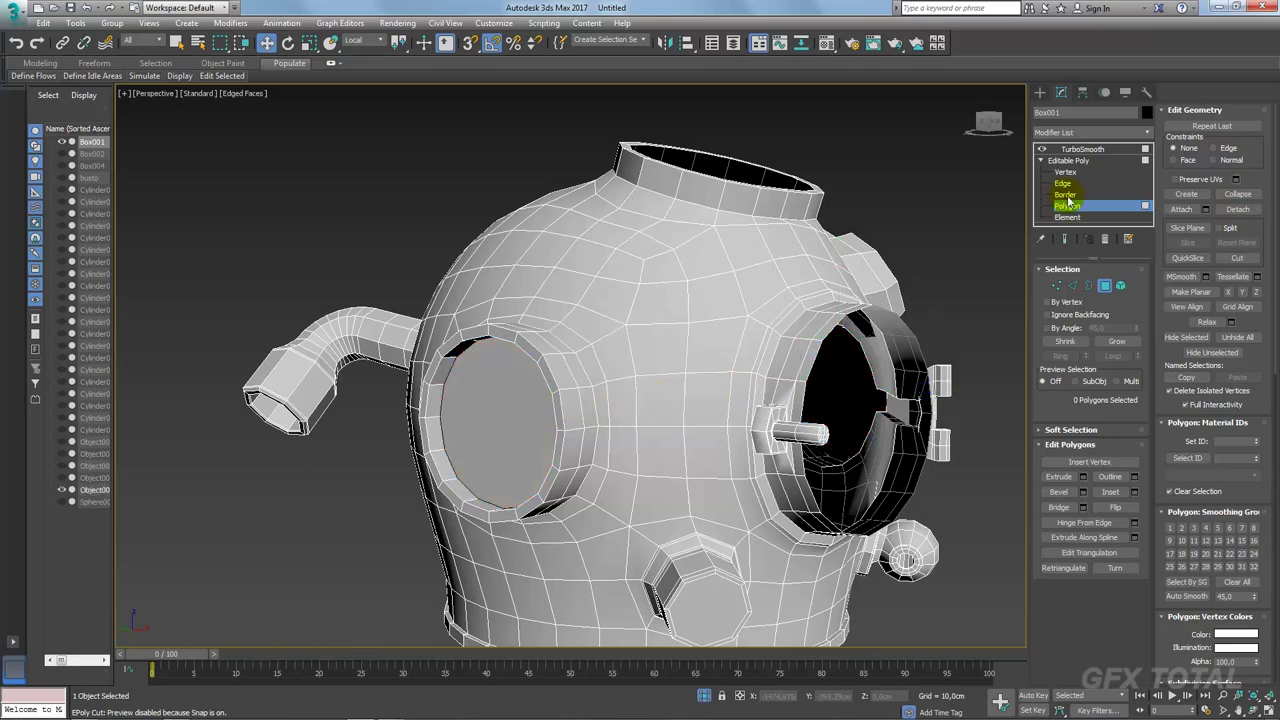
click(1066, 160)
Step: Reselect the helmet shell and pick edges on the porthole rim at Edge level
click(537, 406)
mouse_move(537, 406)
alt+middle_down()
mouse_move(520, 426)
mouse_move(537, 431)
alt+middle_up()
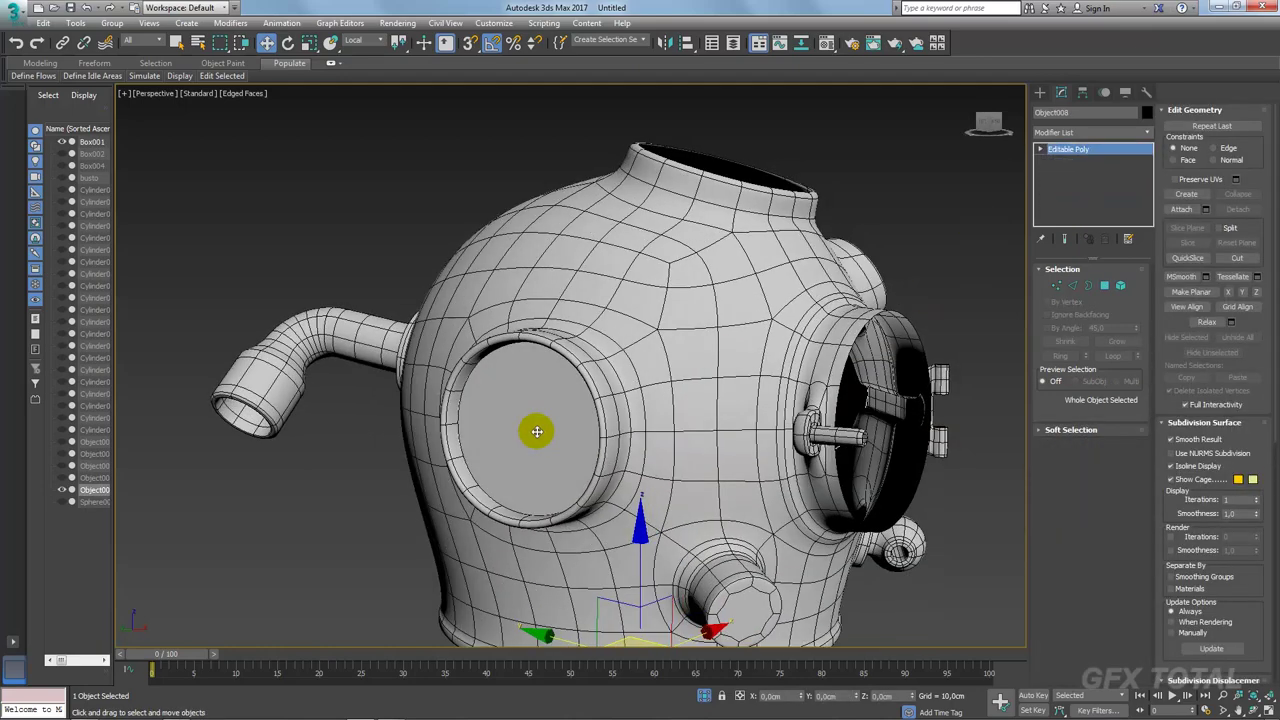
click(605, 376)
click(1064, 183)
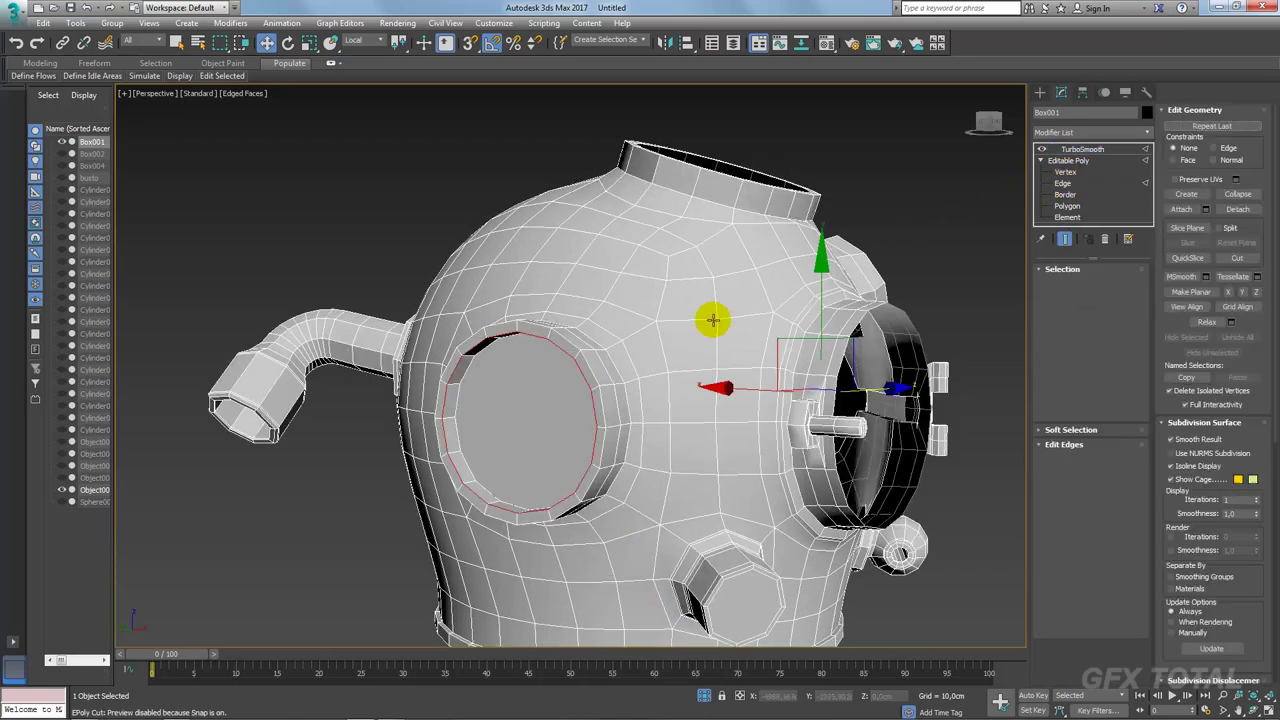
double_click(586, 357)
scroll(571, 357, up, 3)
scroll(562, 358, up, 2)
alt+middle_drag(562, 358, 569, 314)
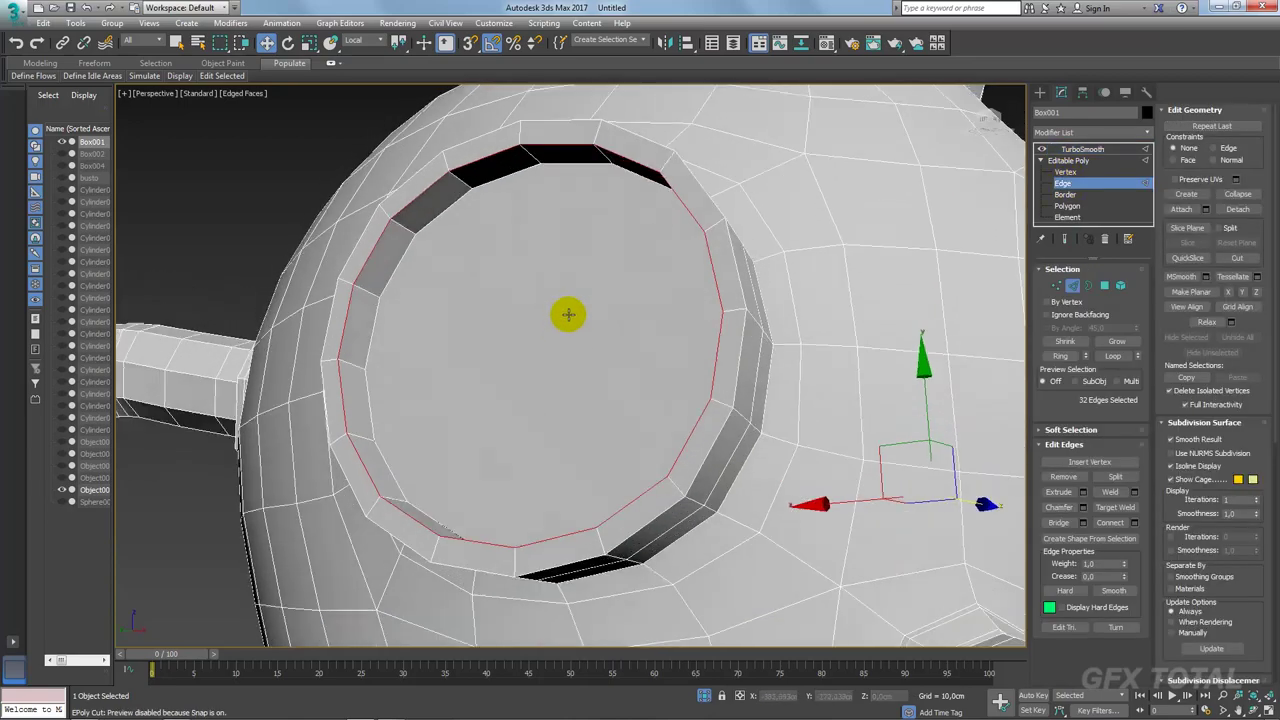
click(520, 136)
scroll(520, 136, down, 5)
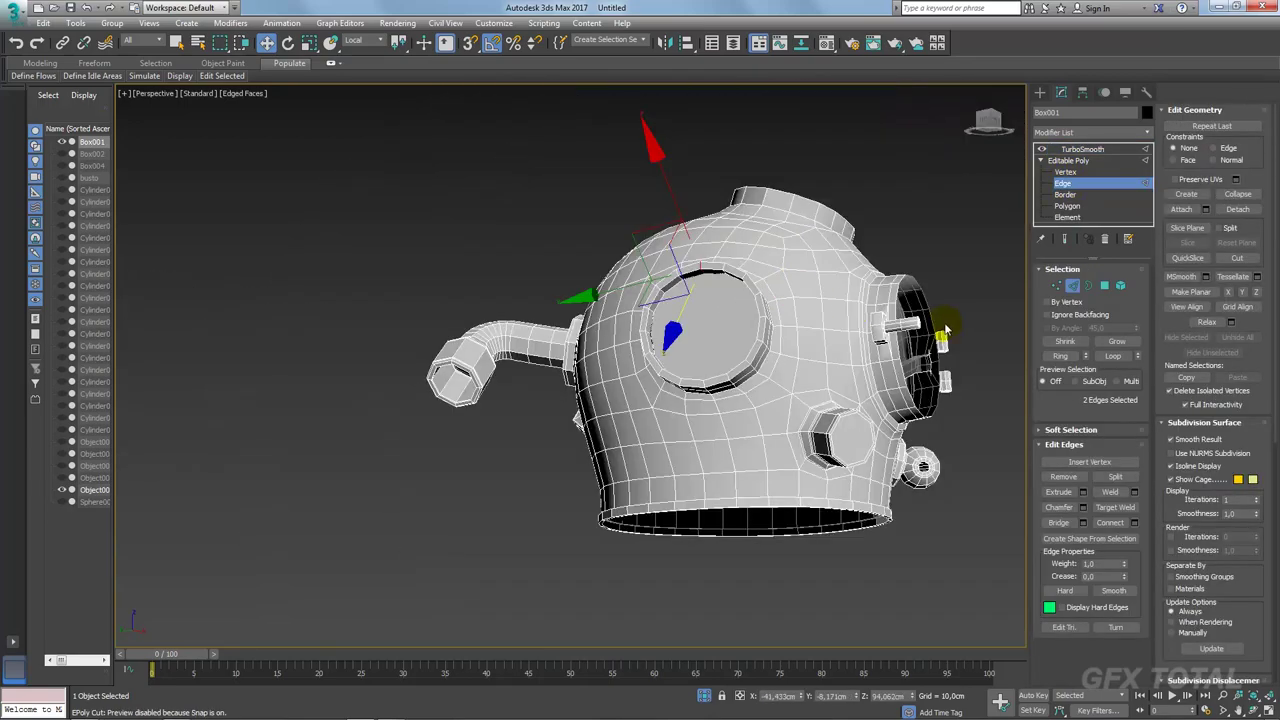
mouse_move(520, 136)
alt+middle_down()
mouse_move(729, 351)
mouse_move(923, 314)
alt+middle_up()
scroll(771, 306, up, 3)
ctrl+click(760, 333)
Step: Ring the rim edges and connect them with 2 segments at pinch 86
scroll(863, 337, up, 3)
scroll(930, 310, up, 3)
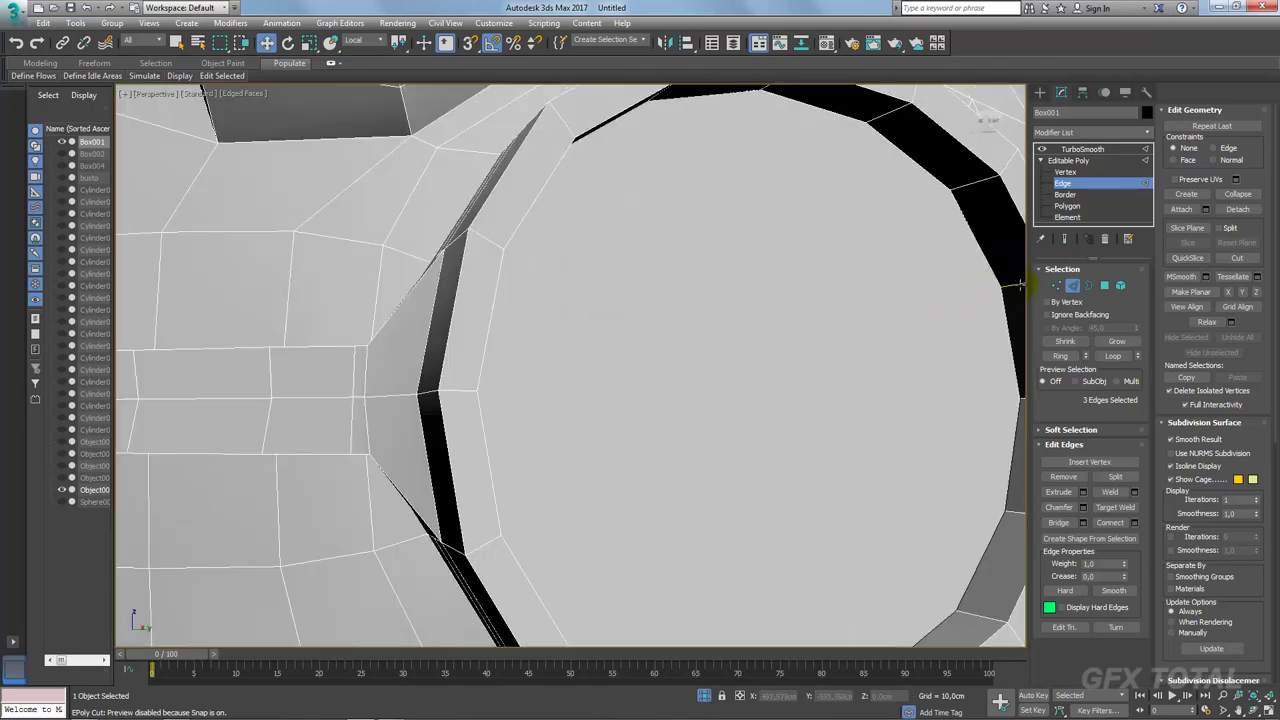
click(1059, 355)
click(1133, 522)
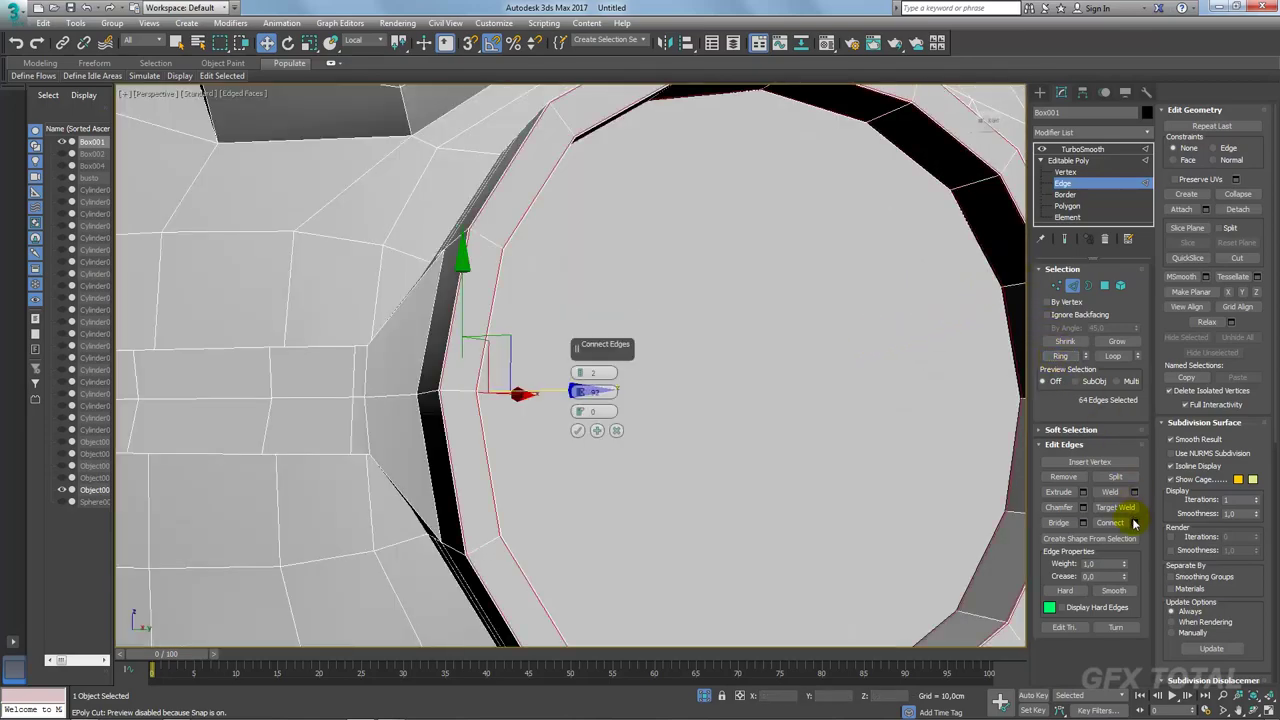
drag(578, 393, 600, 471)
click(577, 430)
Step: Exit edge editing and orbit around the helmet to inspect the tightened porthole rim
click(1068, 149)
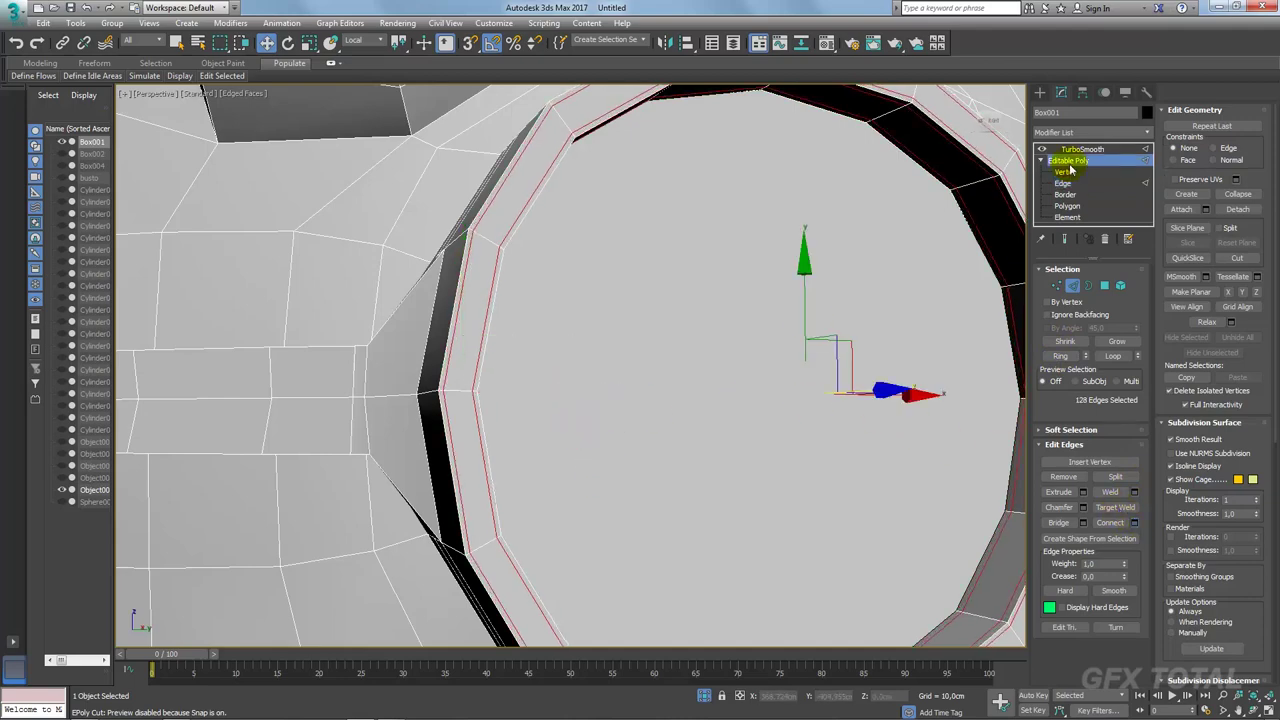
scroll(777, 237, down, 5)
scroll(754, 289, down, 4)
mouse_move(754, 289)
alt+middle_down()
mouse_move(689, 334)
mouse_move(606, 314)
alt+middle_up()
scroll(628, 326, down, 5)
scroll(529, 321, up, 5)
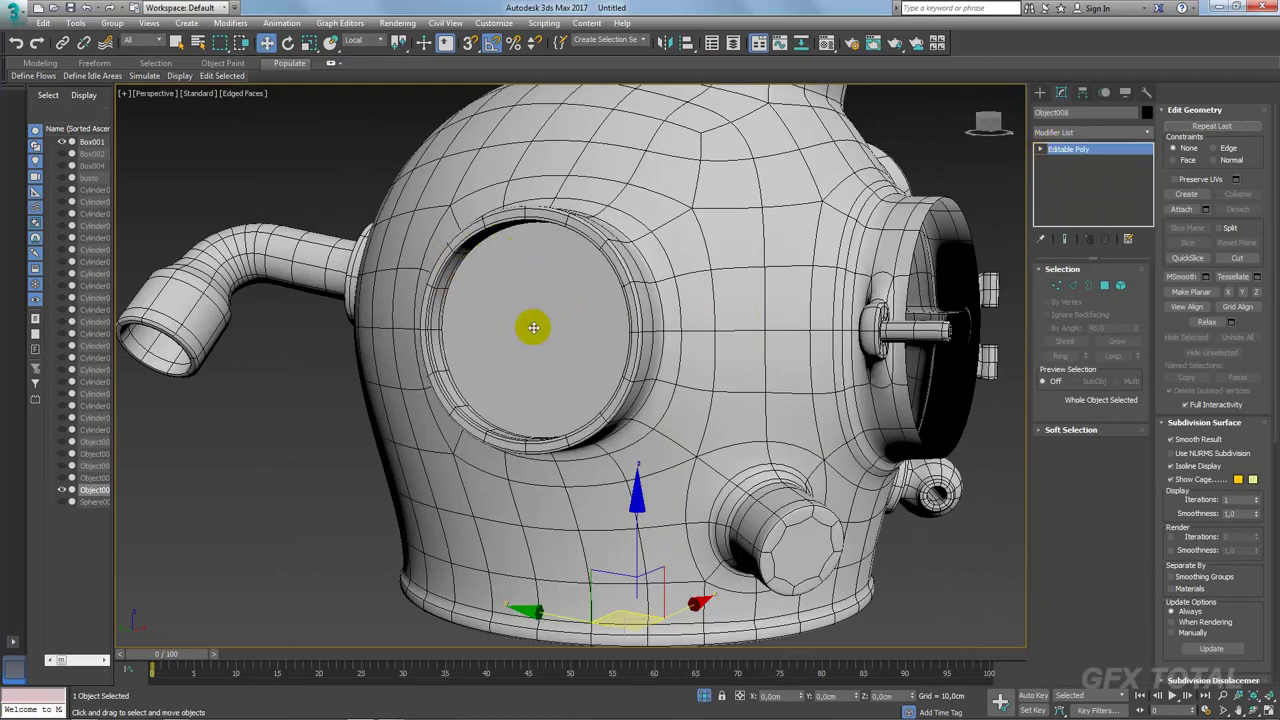
Step: Switch the viewport to wireframe (F3) with both portholes facing the camera
mouse_move(531, 326)
alt+middle_down()
mouse_move(629, 349)
mouse_move(597, 347)
alt+middle_up()
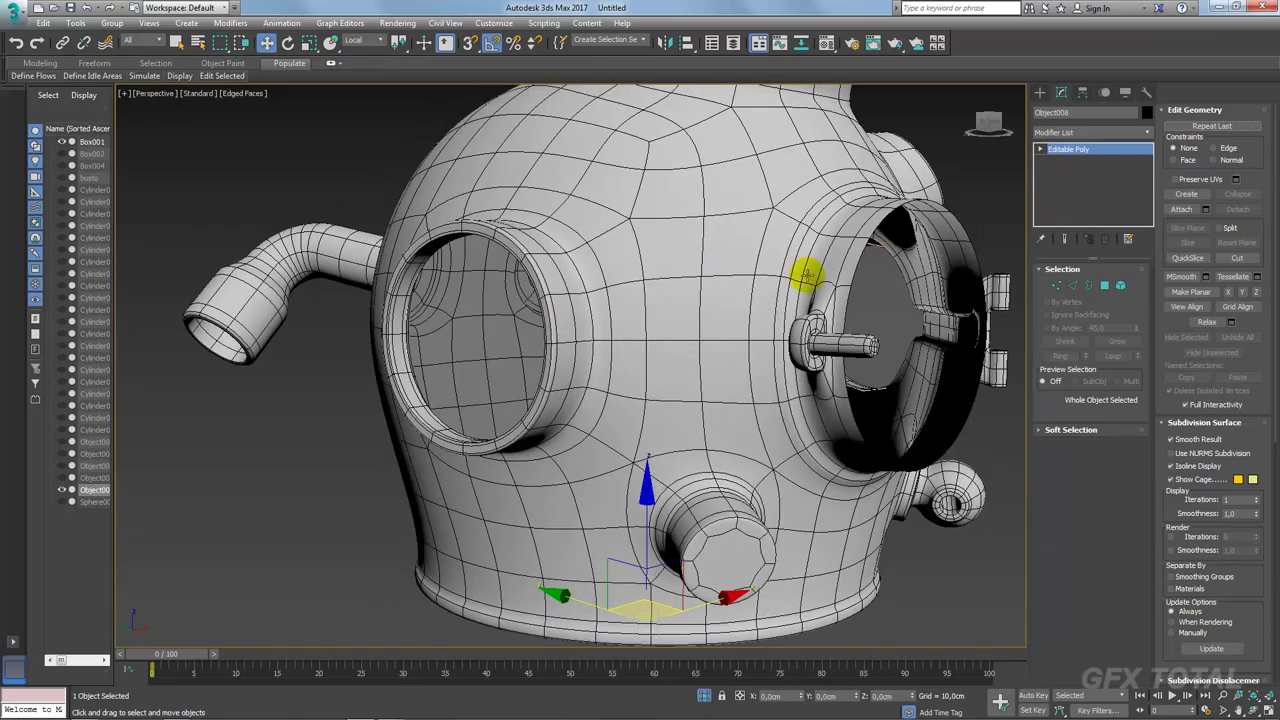
key(F3)
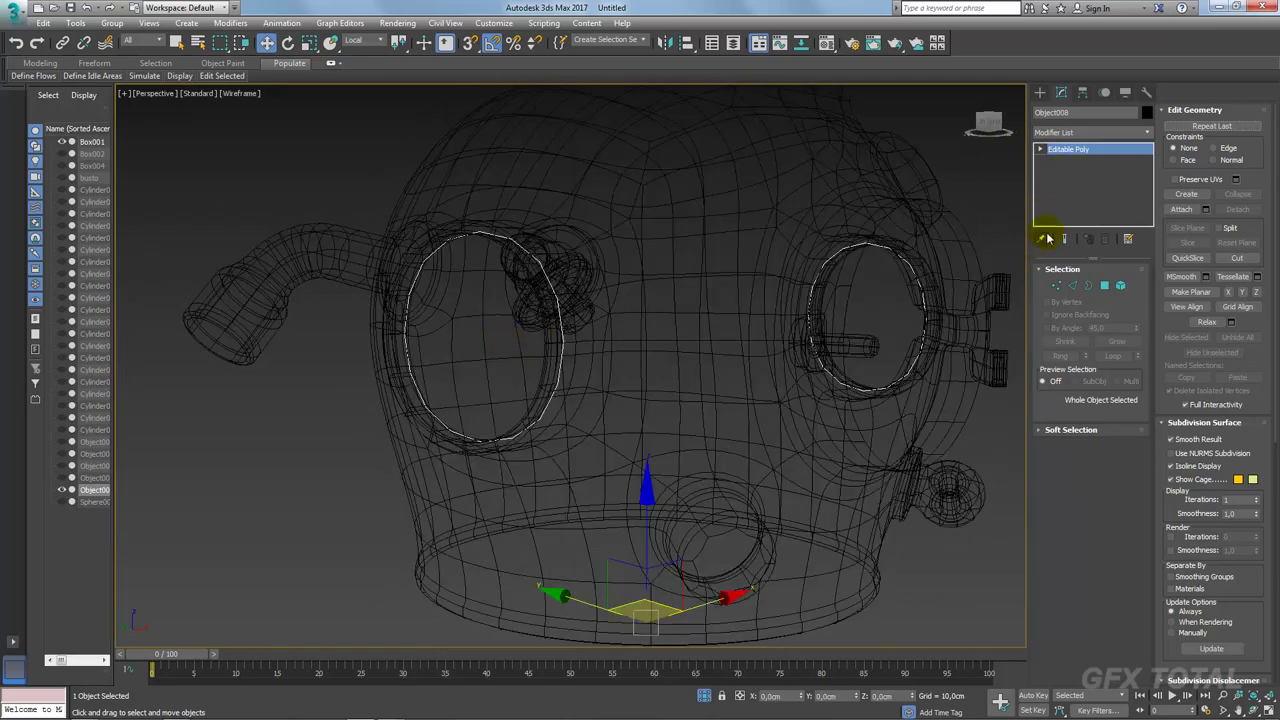
mouse_move(810, 280)
alt+middle_down()
mouse_move(837, 280)
mouse_move(829, 268)
alt+middle_up()
Step: Select both porthole glass discs as polygons and inset them into concentric rings
click(1056, 287)
click(1104, 285)
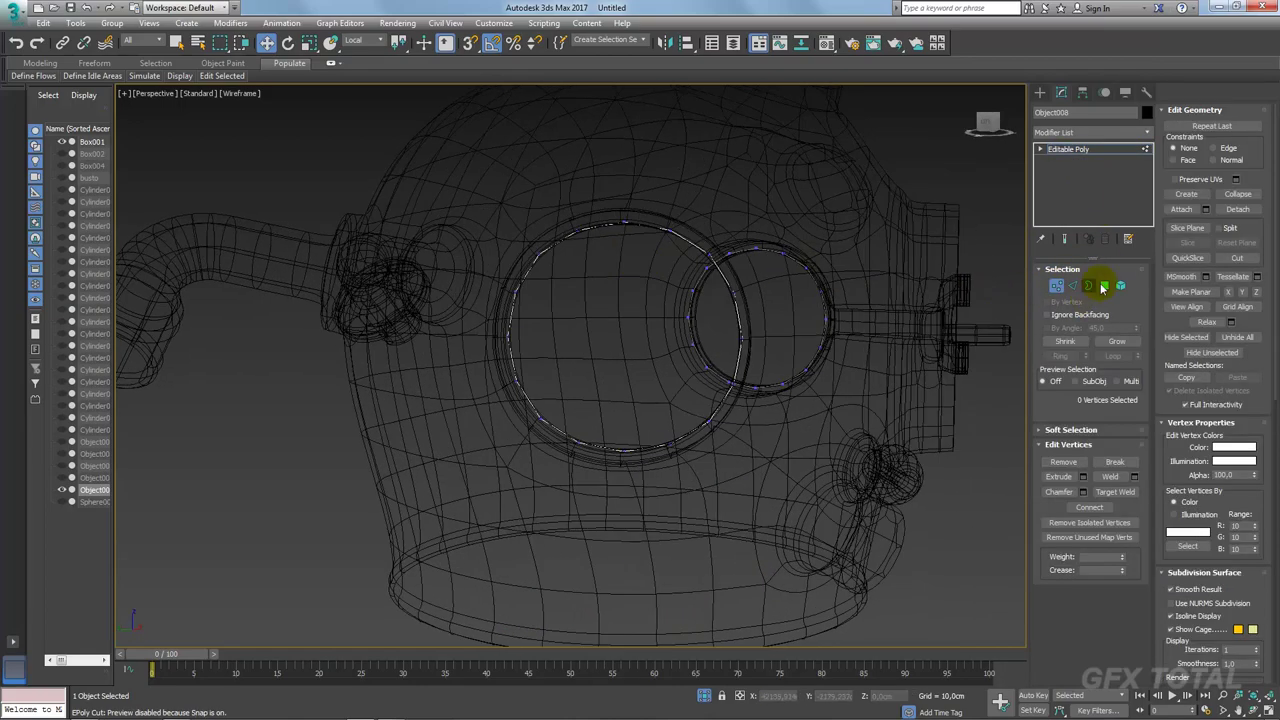
click(1110, 492)
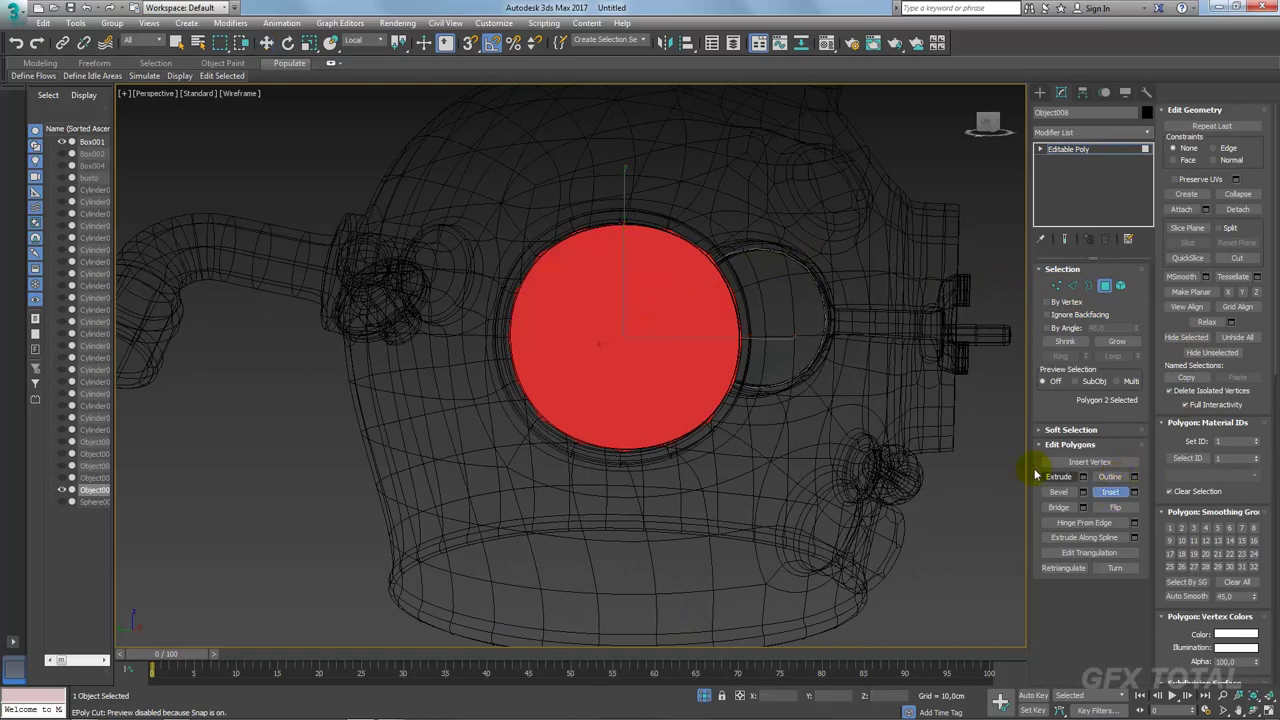
ctrl+click(815, 331)
mouse_move(681, 351)
mouse_down()
mouse_move(659, 369)
mouse_move(641, 338)
mouse_move(795, 291)
mouse_up()
Step: Connect pairs of centre vertices on the large porthole disc with new edges
click(1050, 286)
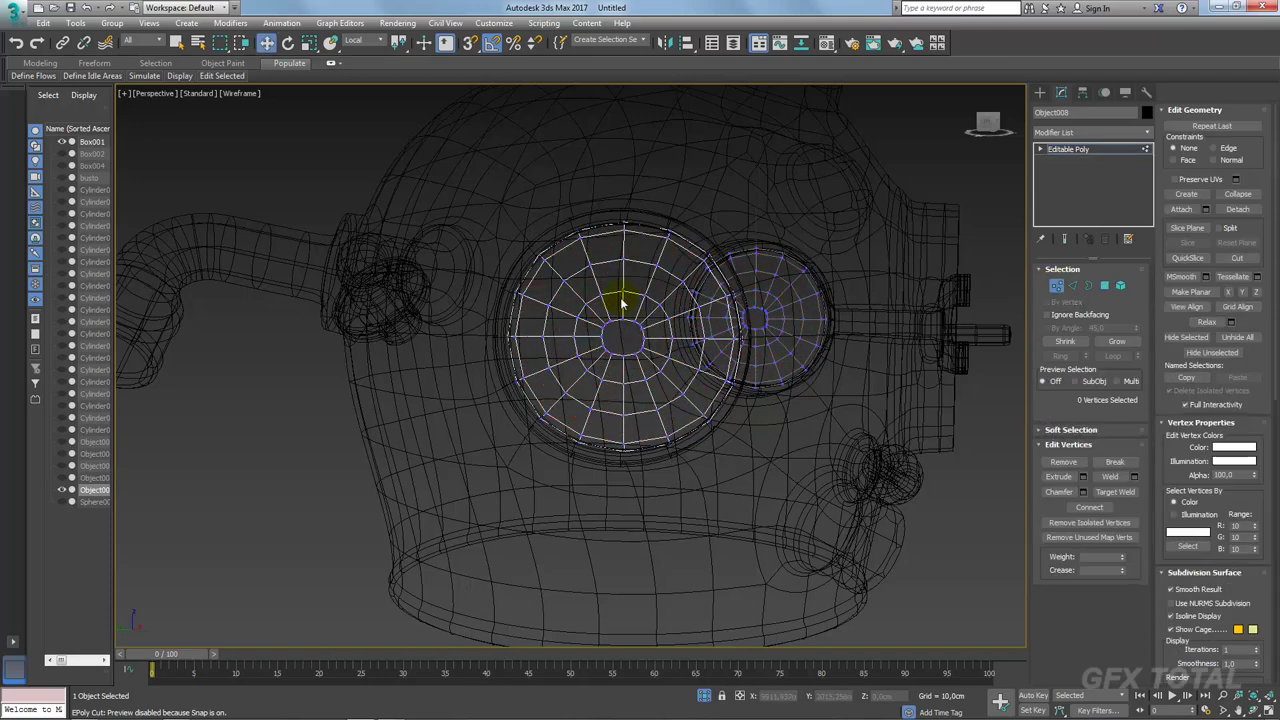
scroll(618, 302, up, 4)
drag(618, 405, 620, 408)
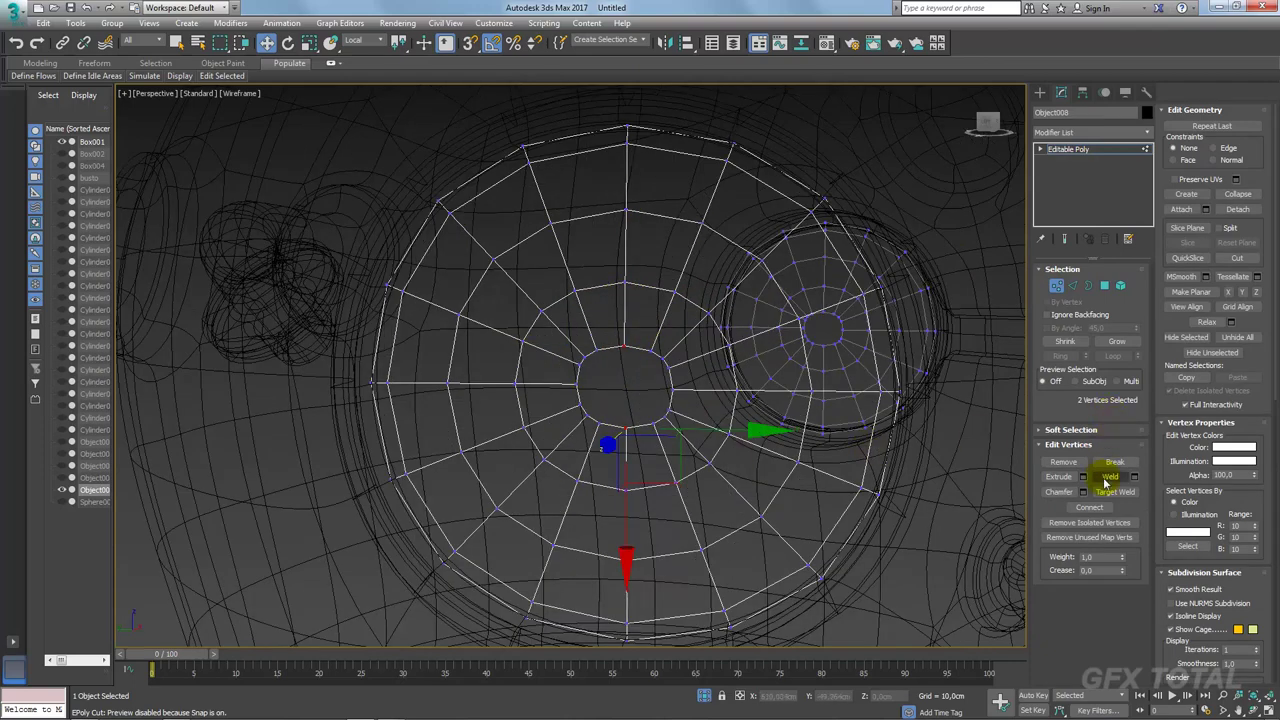
click(1078, 507)
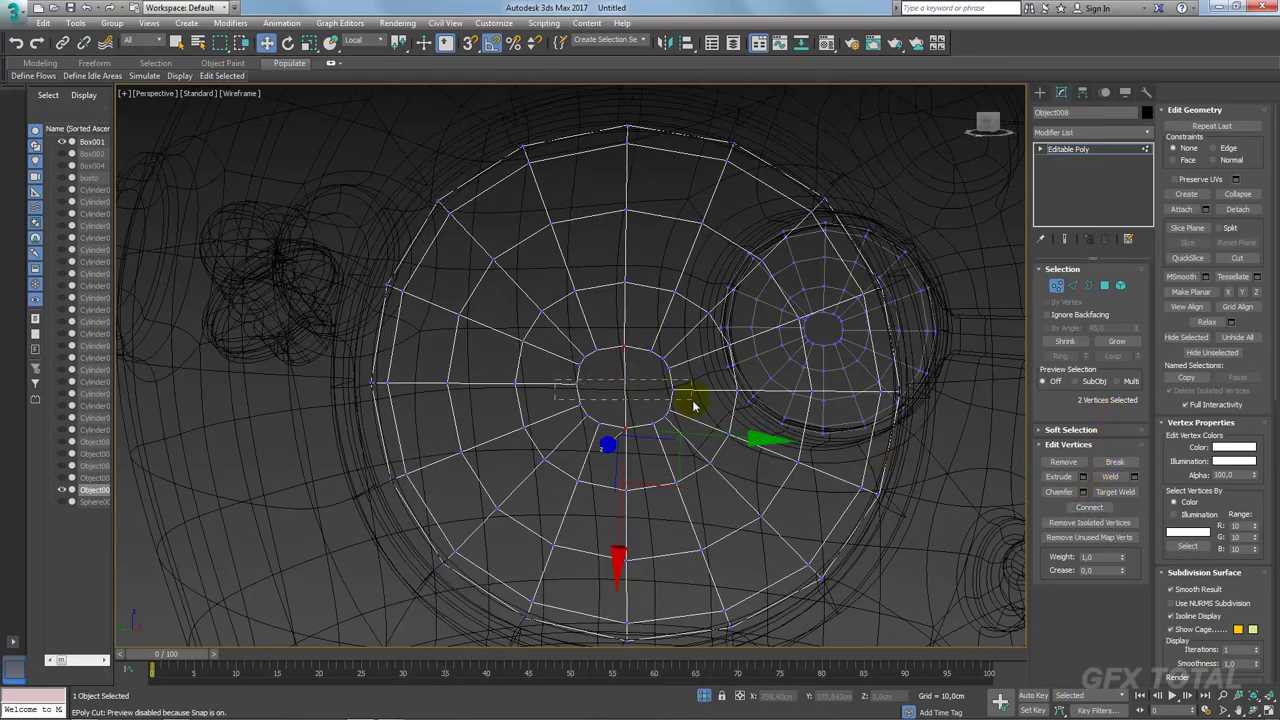
drag(555, 383, 693, 405)
scroll(600, 371, up, 5)
scroll(690, 380, down, 5)
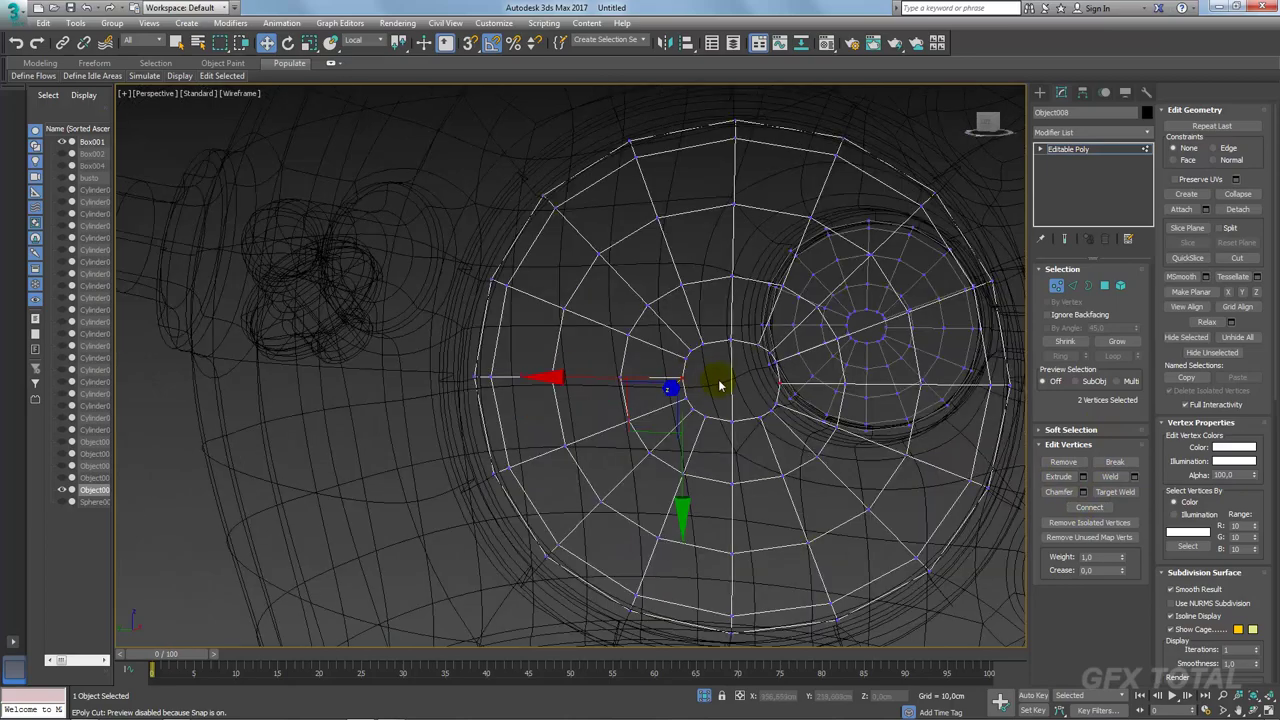
scroll(560, 378, up, 4)
scroll(556, 372, down, 2)
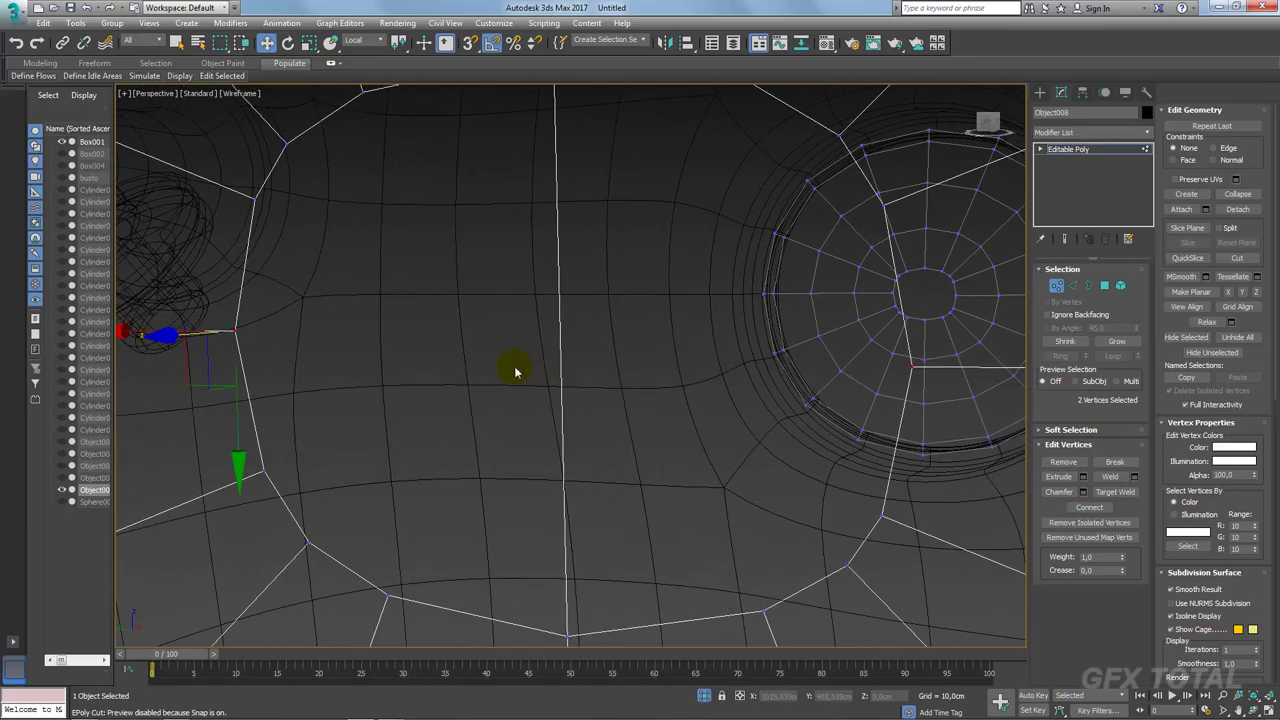
Step: Cut a new edge across the large disc from one side to the other
right_click(430, 355)
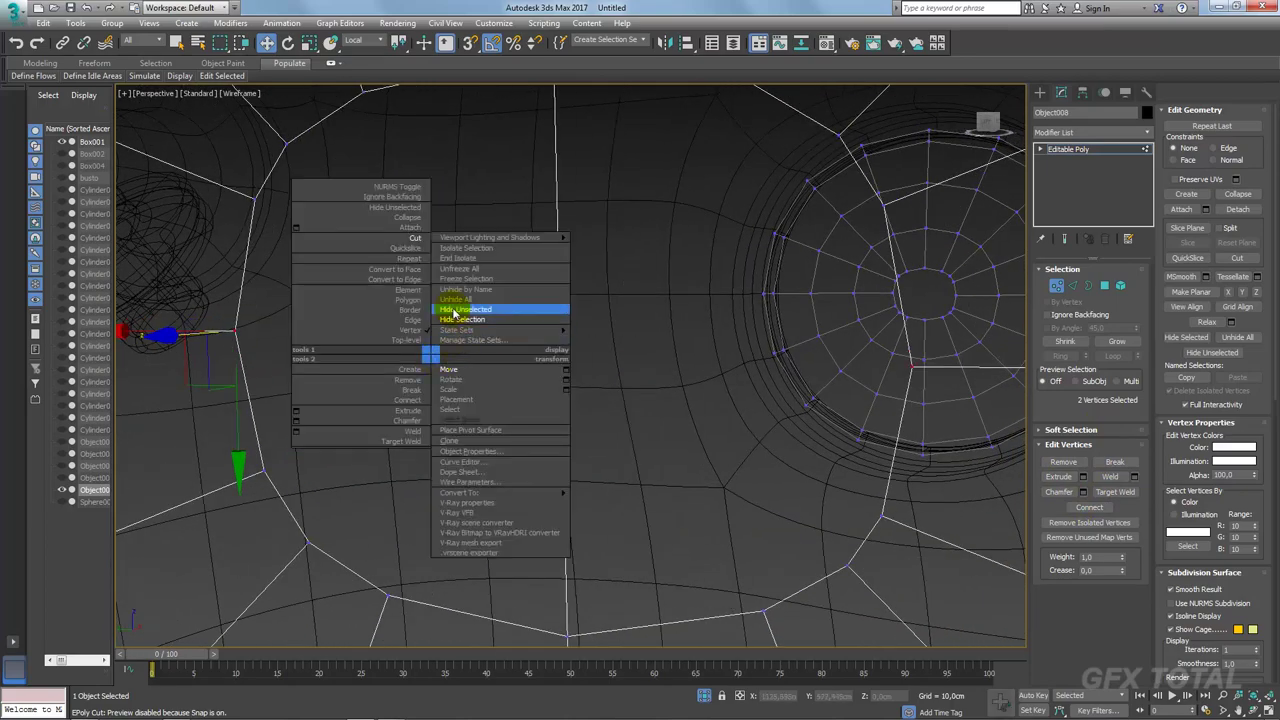
click(413, 238)
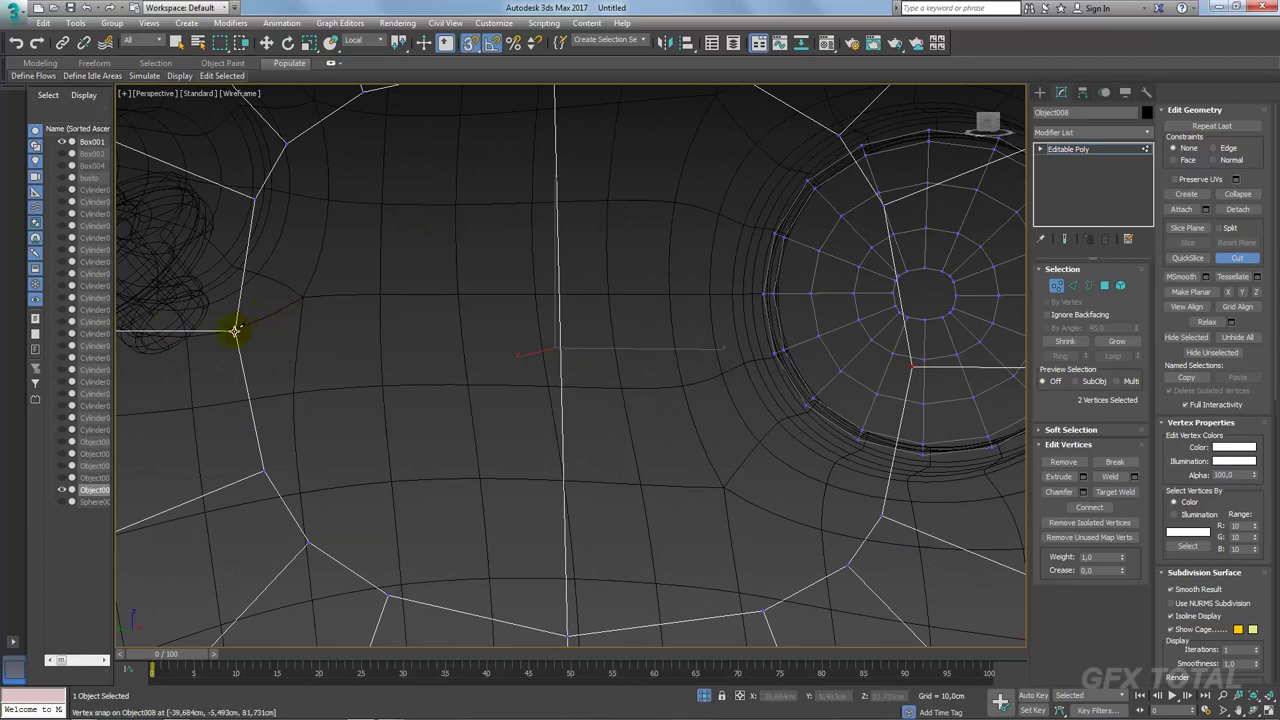
click(912, 367)
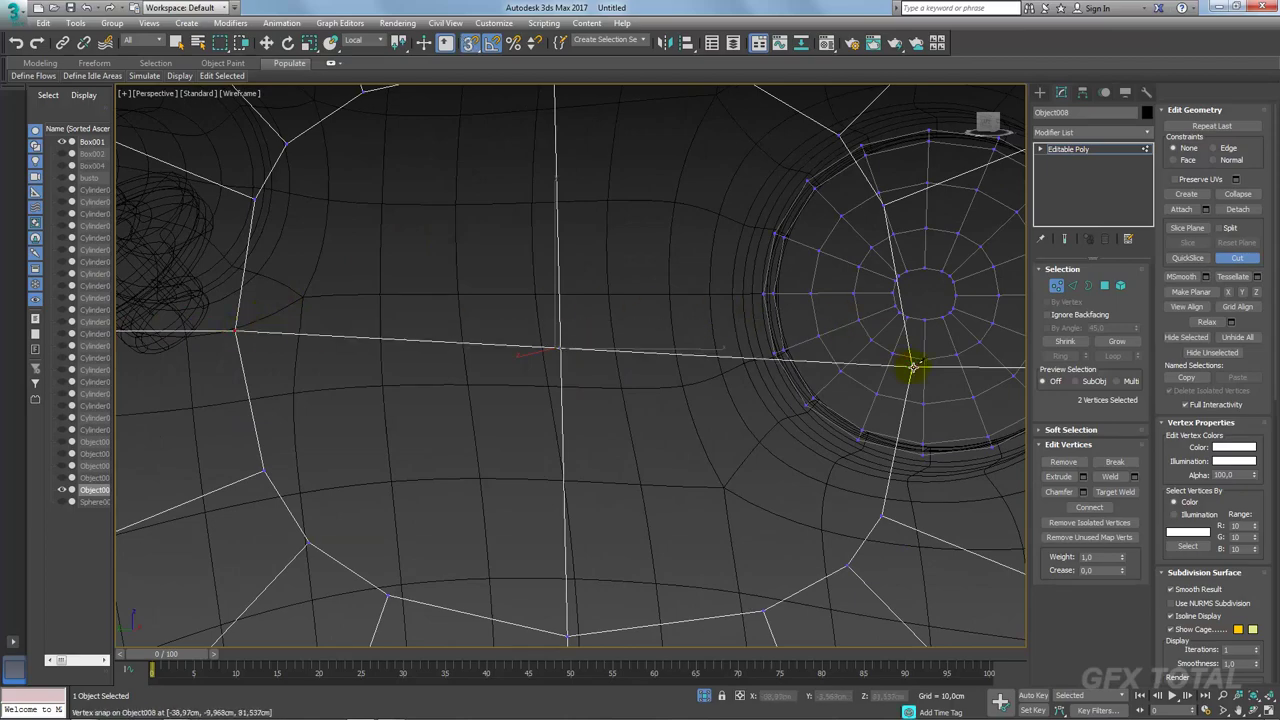
scroll(748, 340, down, 3)
scroll(748, 340, up, 1)
middle_drag(748, 340, 668, 309)
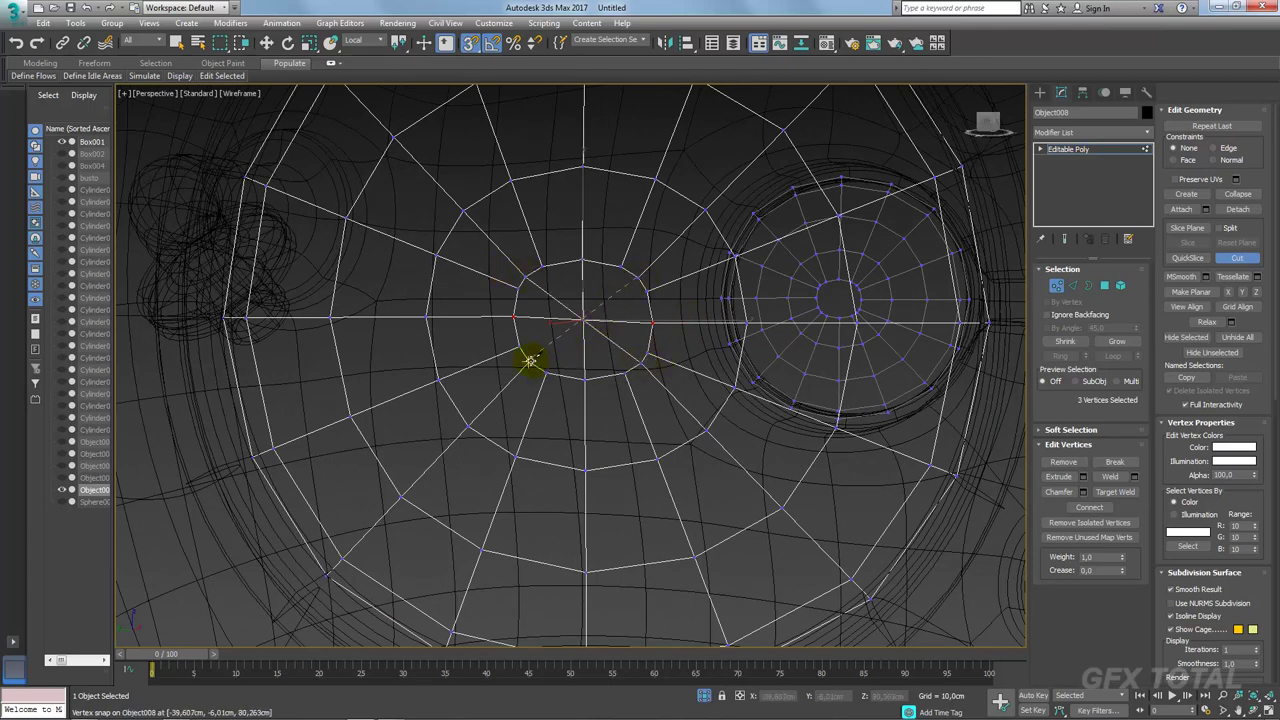
scroll(625, 345, down, 3)
Step: Relax the centre polygons of the large porthole disc twice
click(1068, 150)
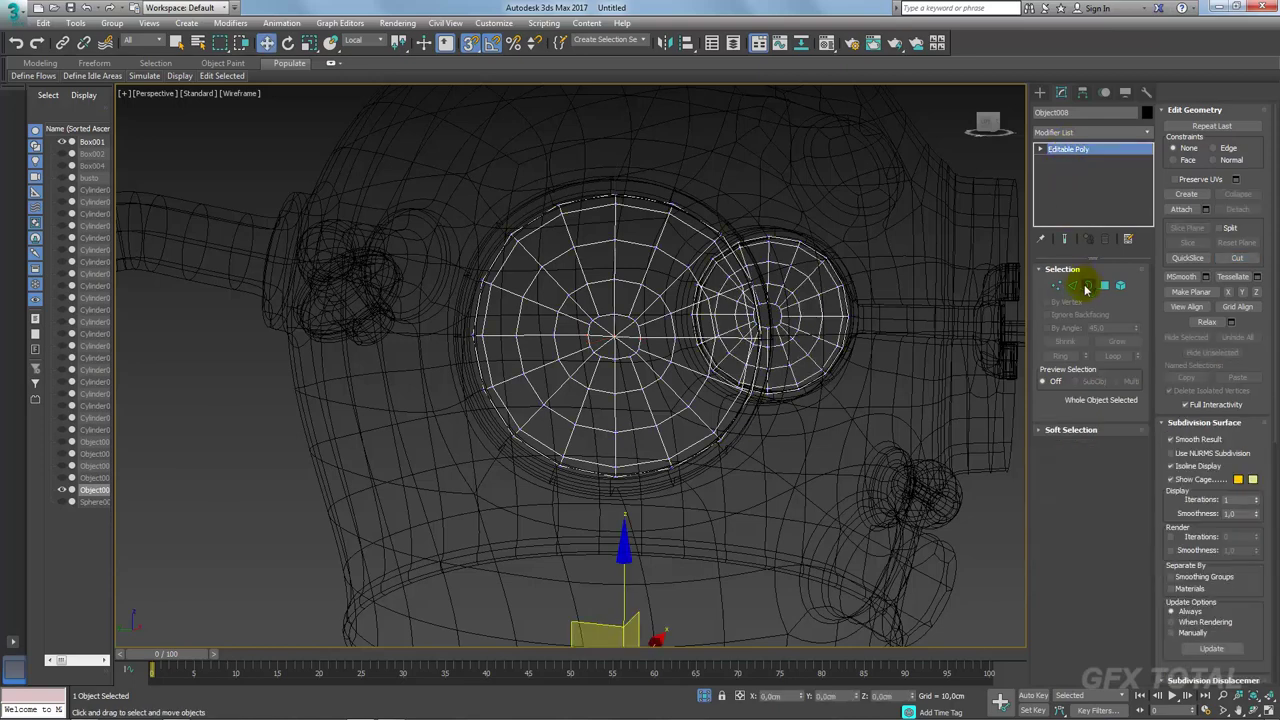
click(1059, 286)
right_click(645, 343)
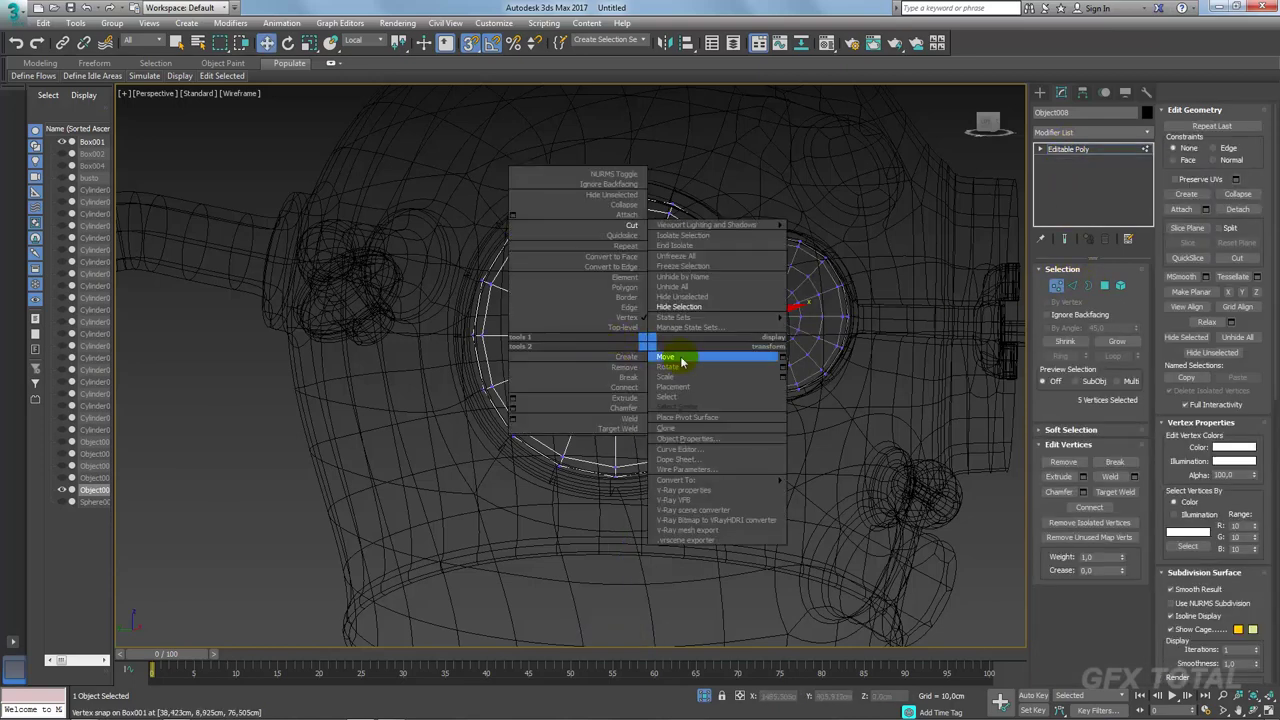
click(680, 362)
scroll(685, 350, up, 4)
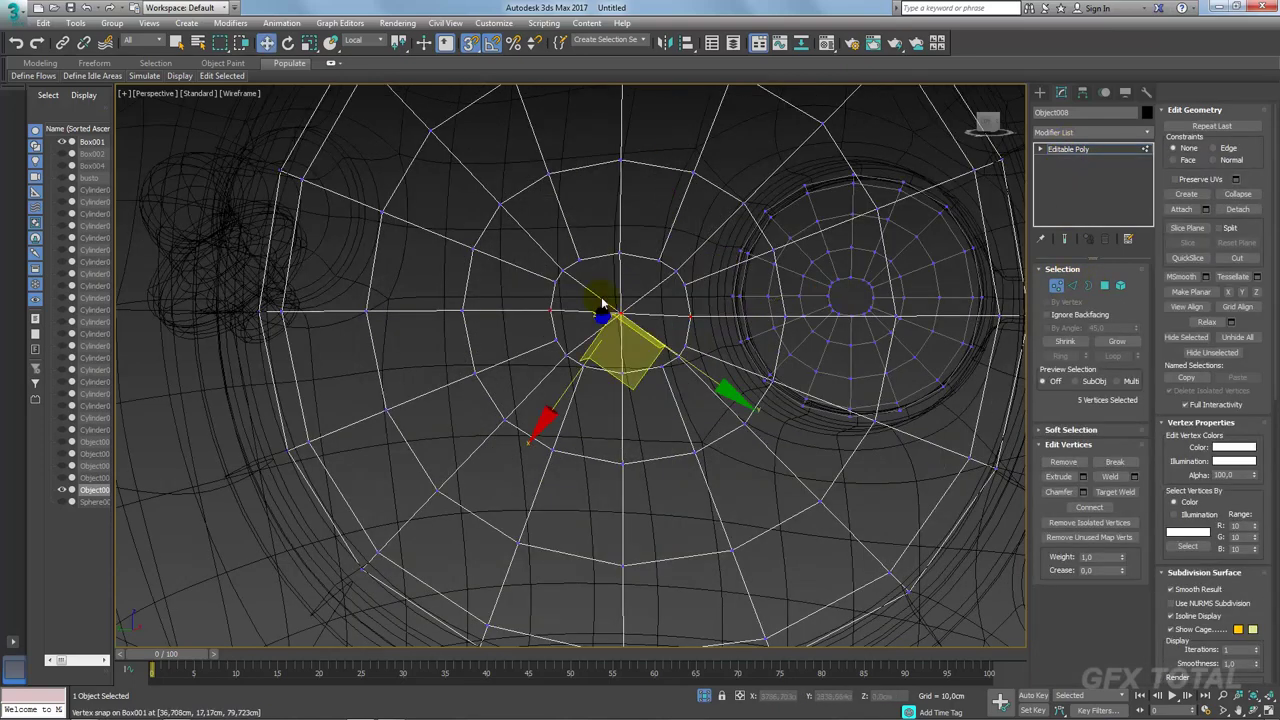
ctrl+click(1105, 288)
click(1208, 321)
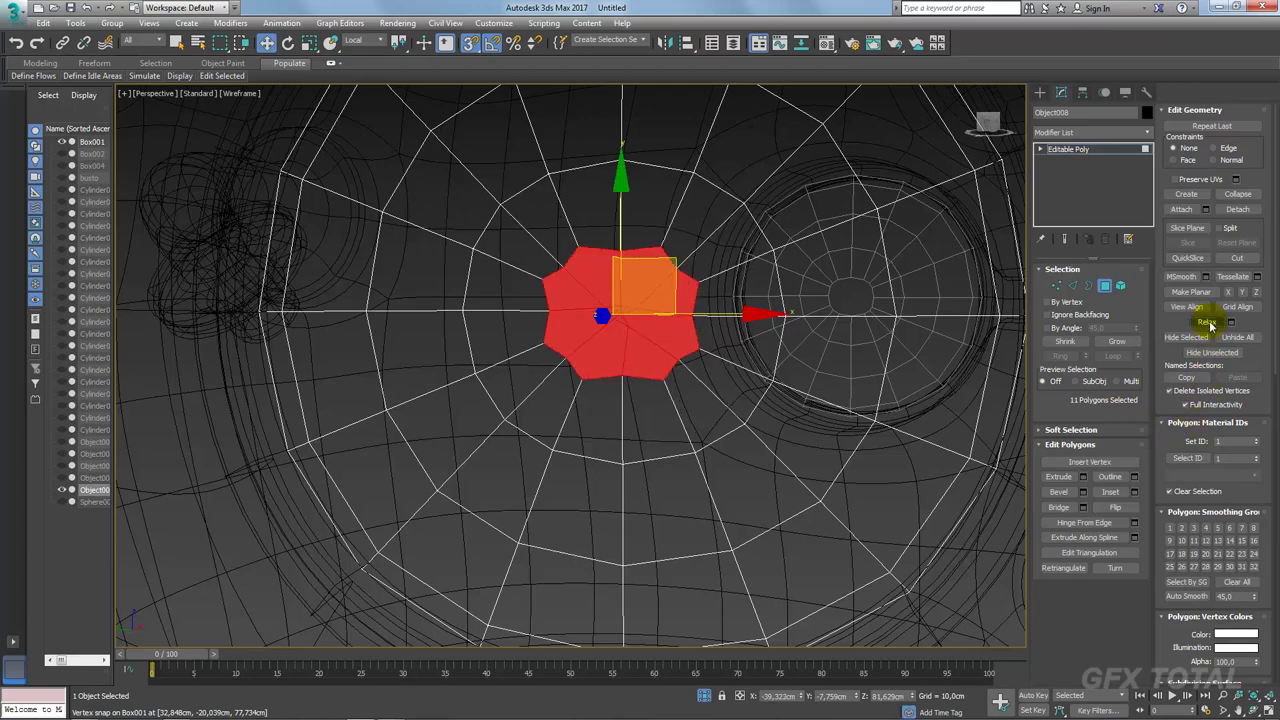
click(1206, 321)
Step: Collapse the six centre vertices of the disc into a single point
click(1068, 149)
scroll(722, 325, up, 3)
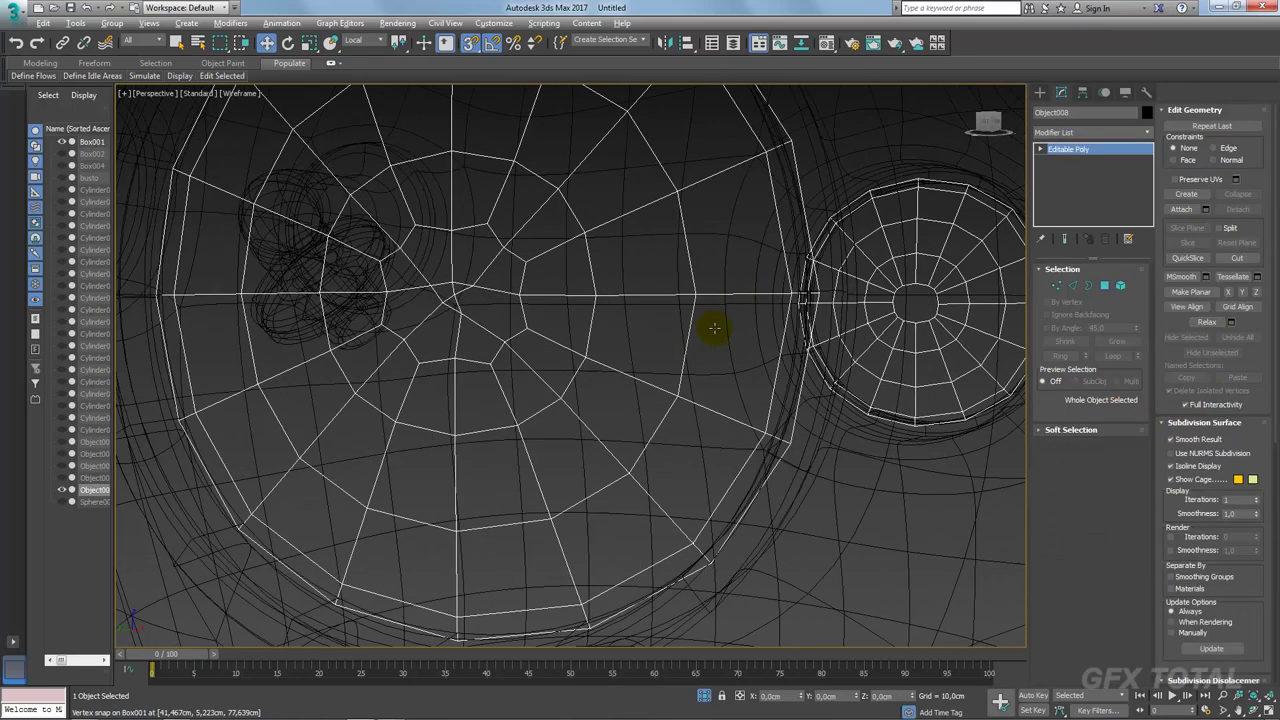
click(1060, 289)
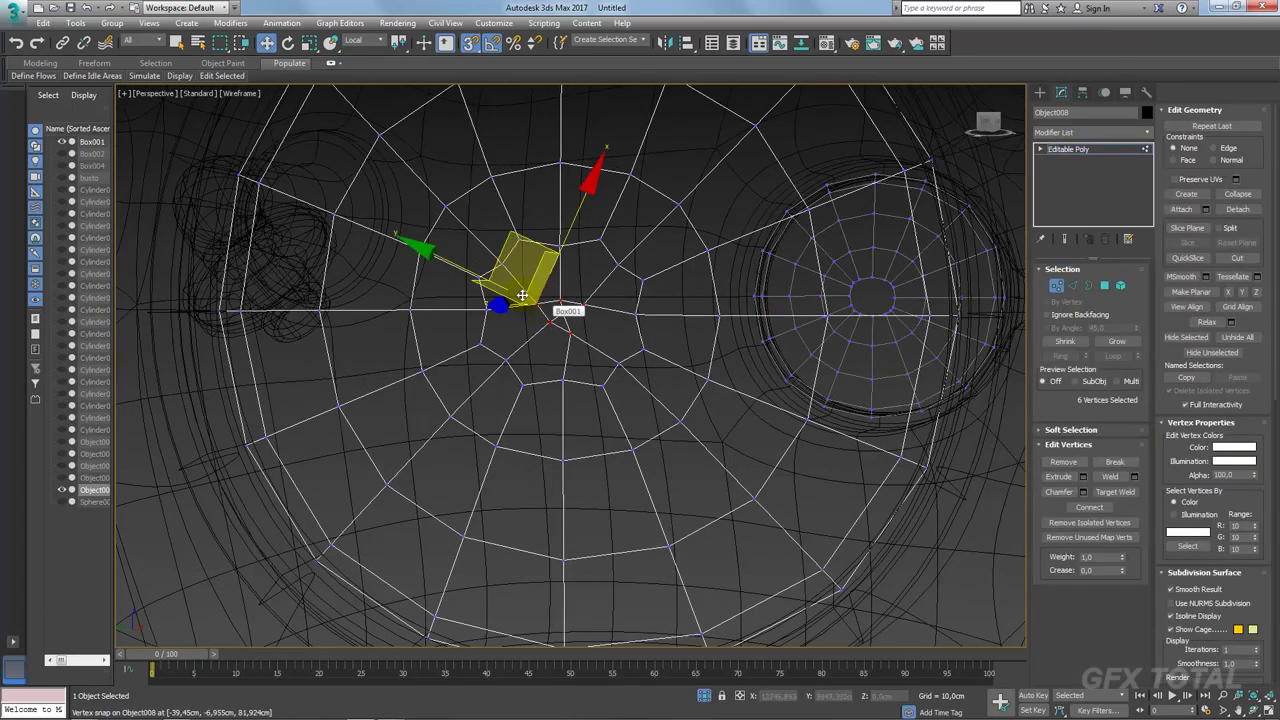
click(1233, 196)
click(1066, 150)
scroll(849, 243, down, 2)
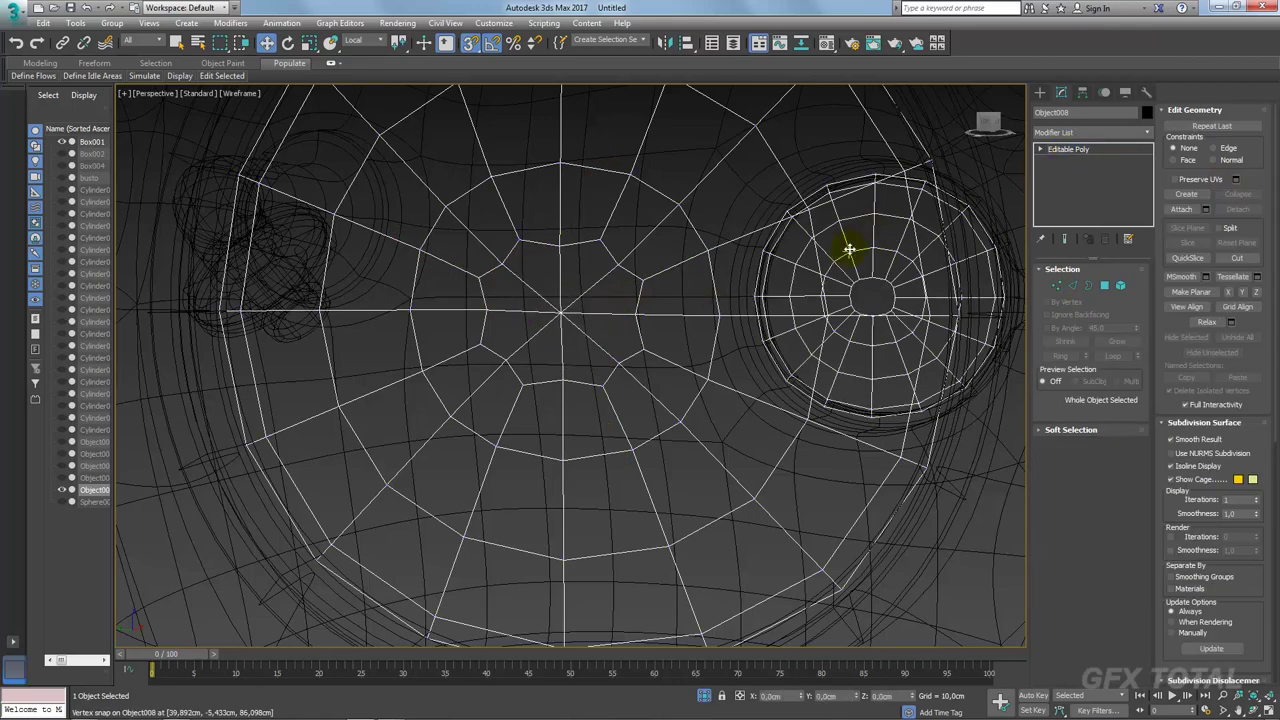
scroll(894, 294, down, 3)
scroll(840, 303, down, 3)
scroll(869, 320, down, 2)
Step: Add a Symmetry modifier to the helmet and flip the mirrored half
alt+middle_drag(869, 320, 996, 232)
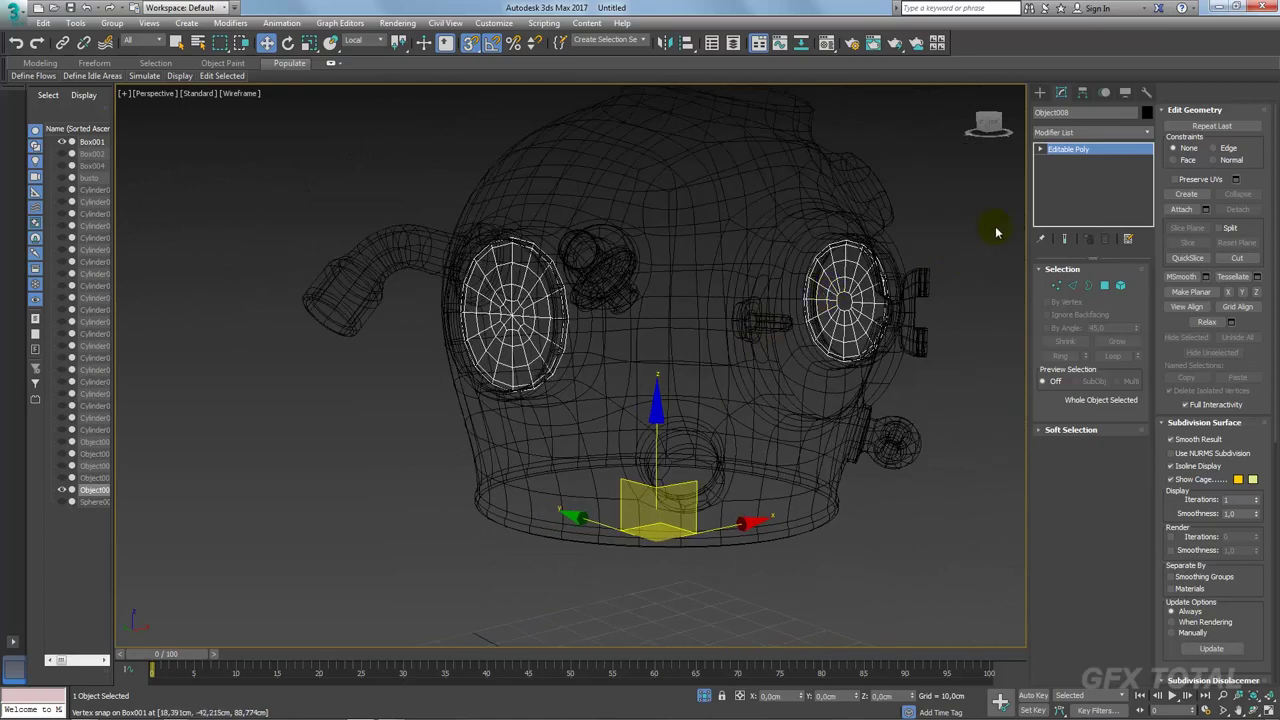
click(1147, 132)
drag(1148, 148, 1150, 320)
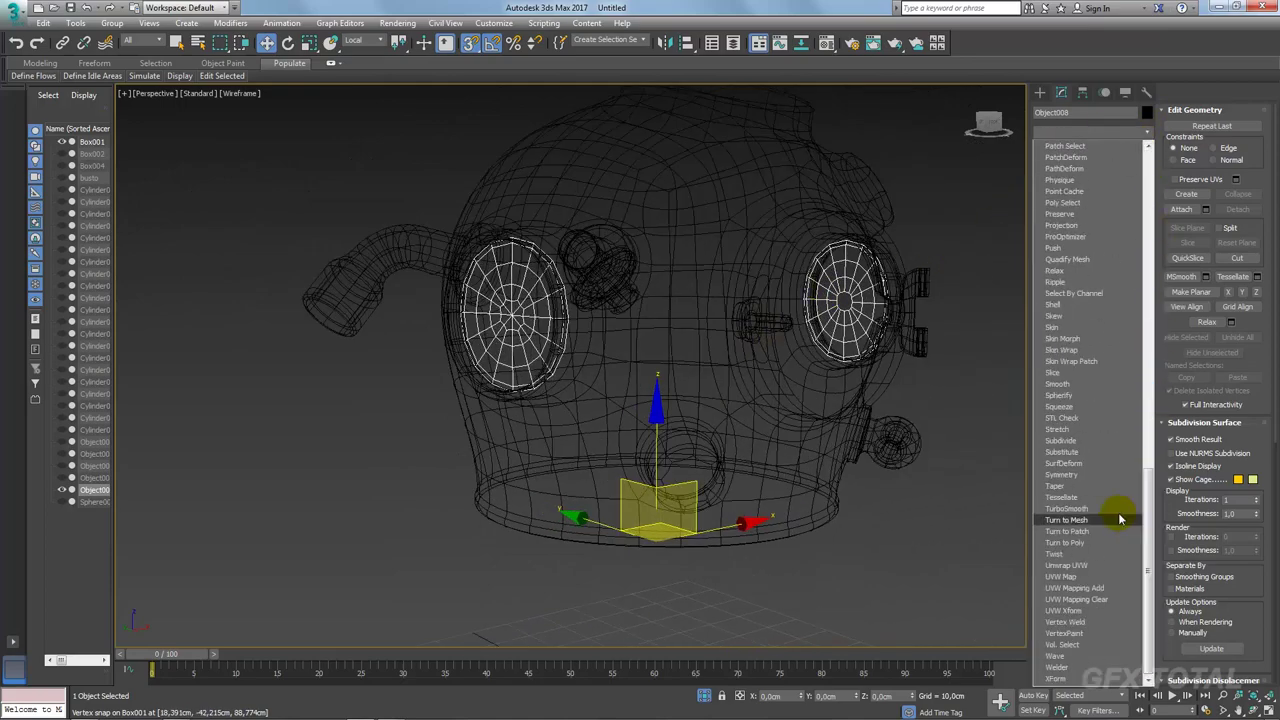
click(1080, 476)
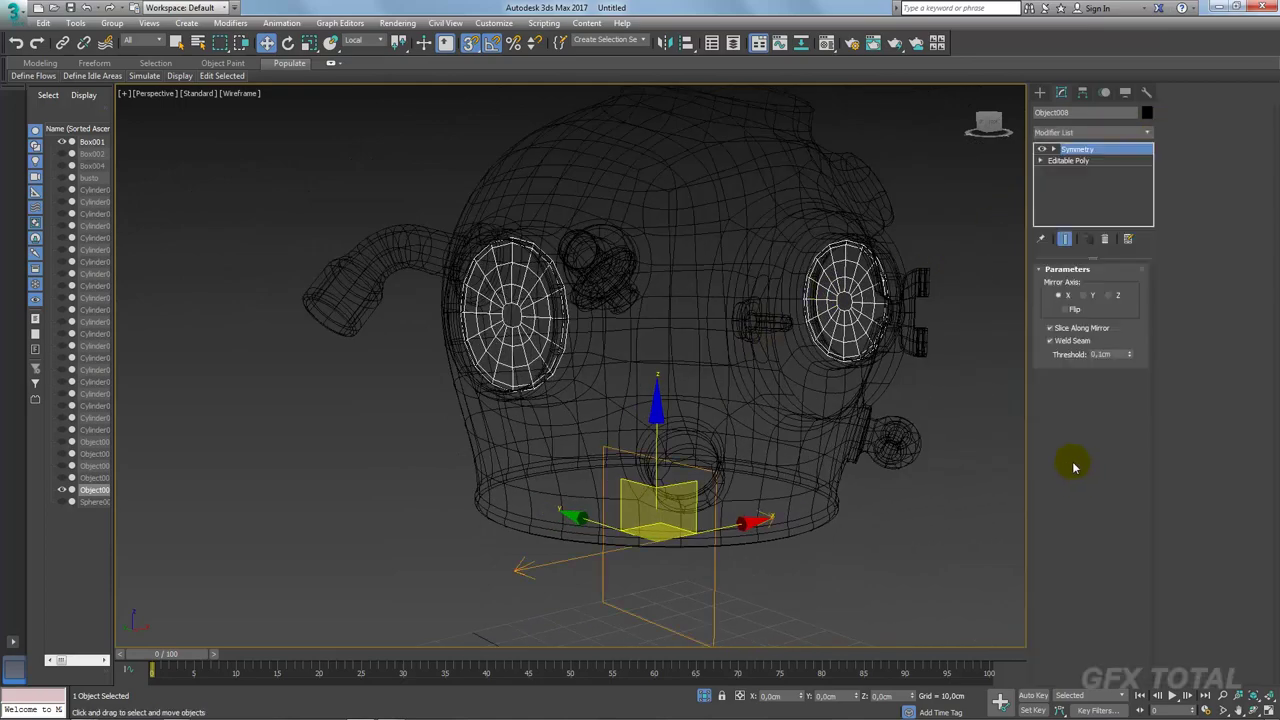
click(1071, 310)
mouse_move(894, 343)
alt+middle_down()
mouse_move(760, 340)
mouse_move(808, 351)
mouse_move(952, 272)
alt+middle_up()
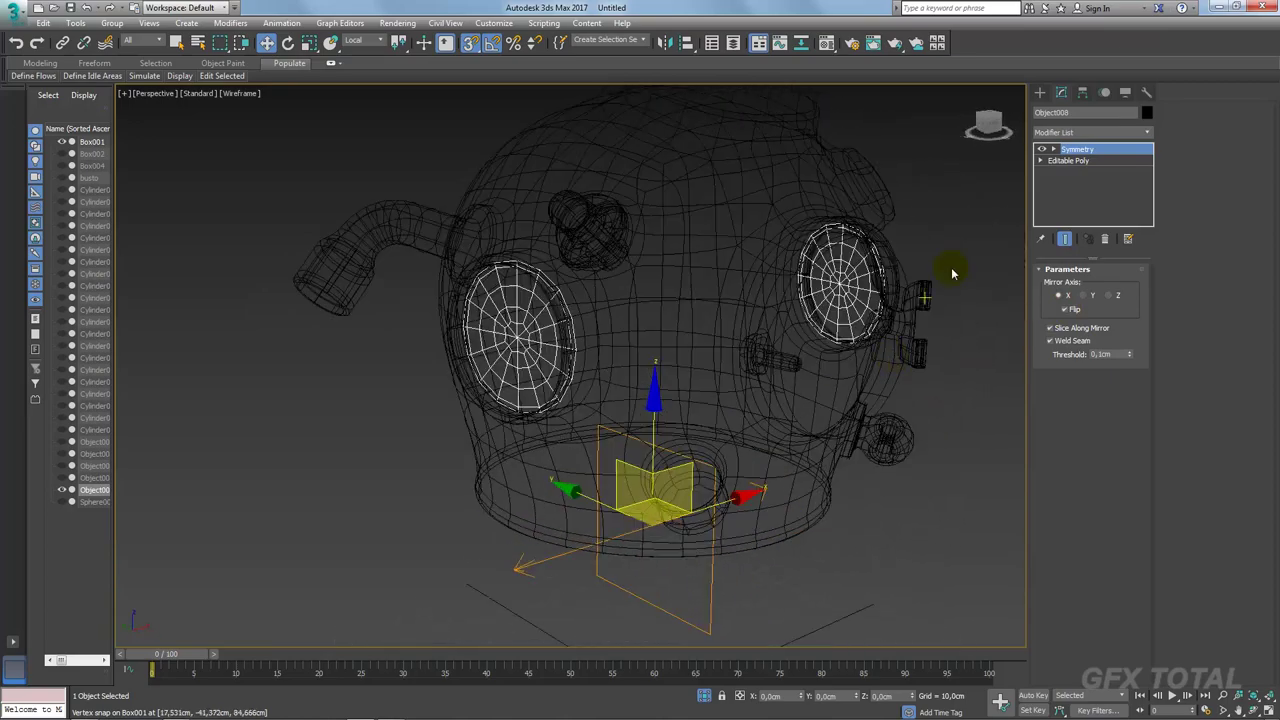
Step: Add a Shell modifier with 0 outer amount and 0.89cm inner amount
click(1147, 132)
drag(1151, 155, 1150, 466)
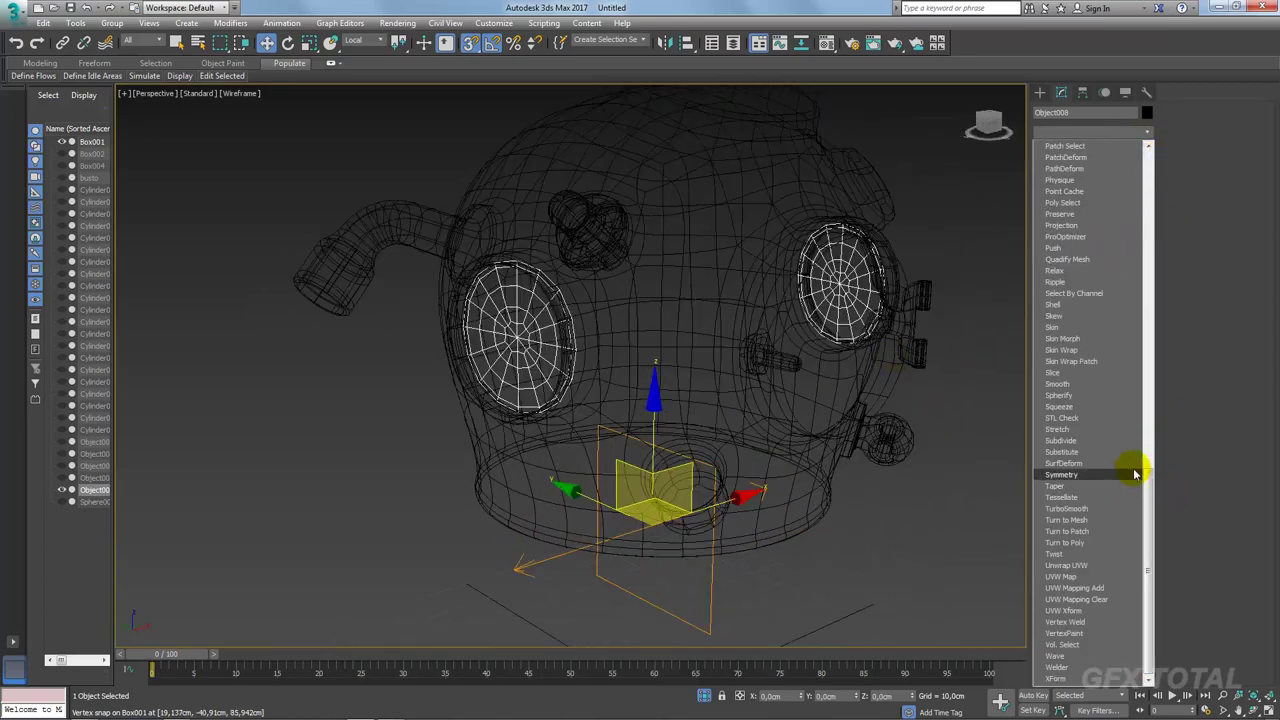
click(1054, 304)
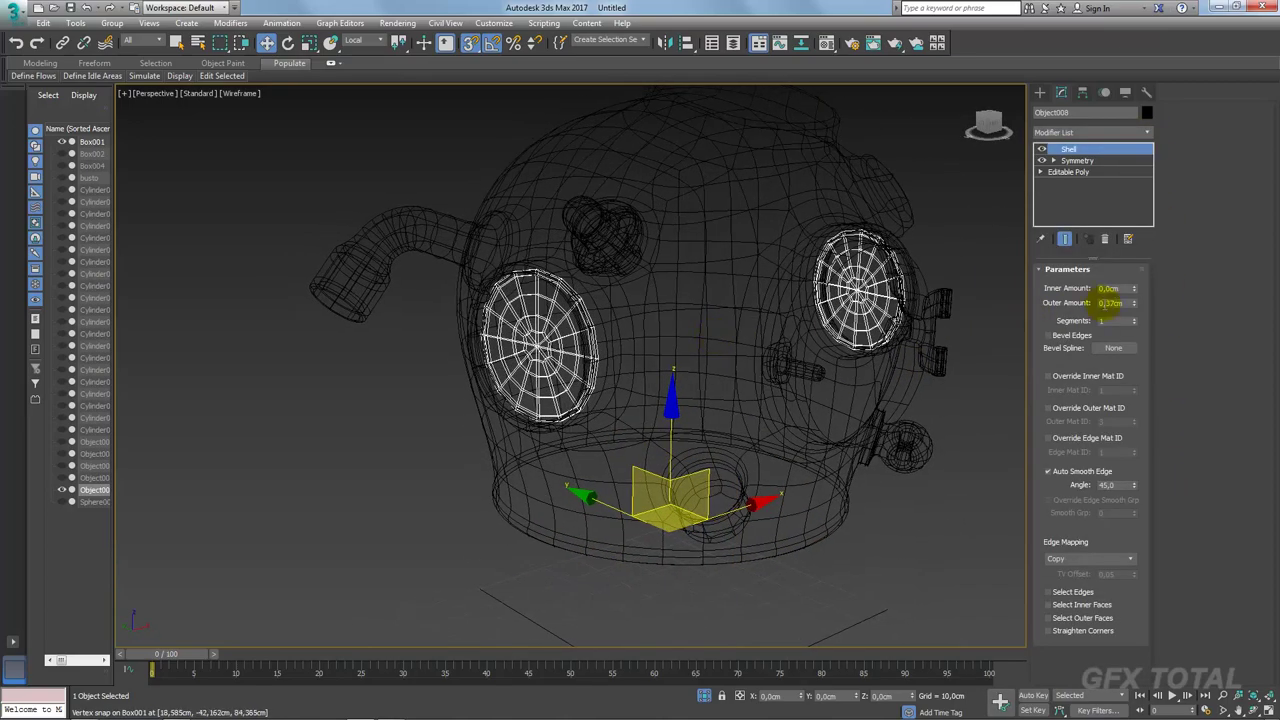
drag(1136, 306, 1124, 226)
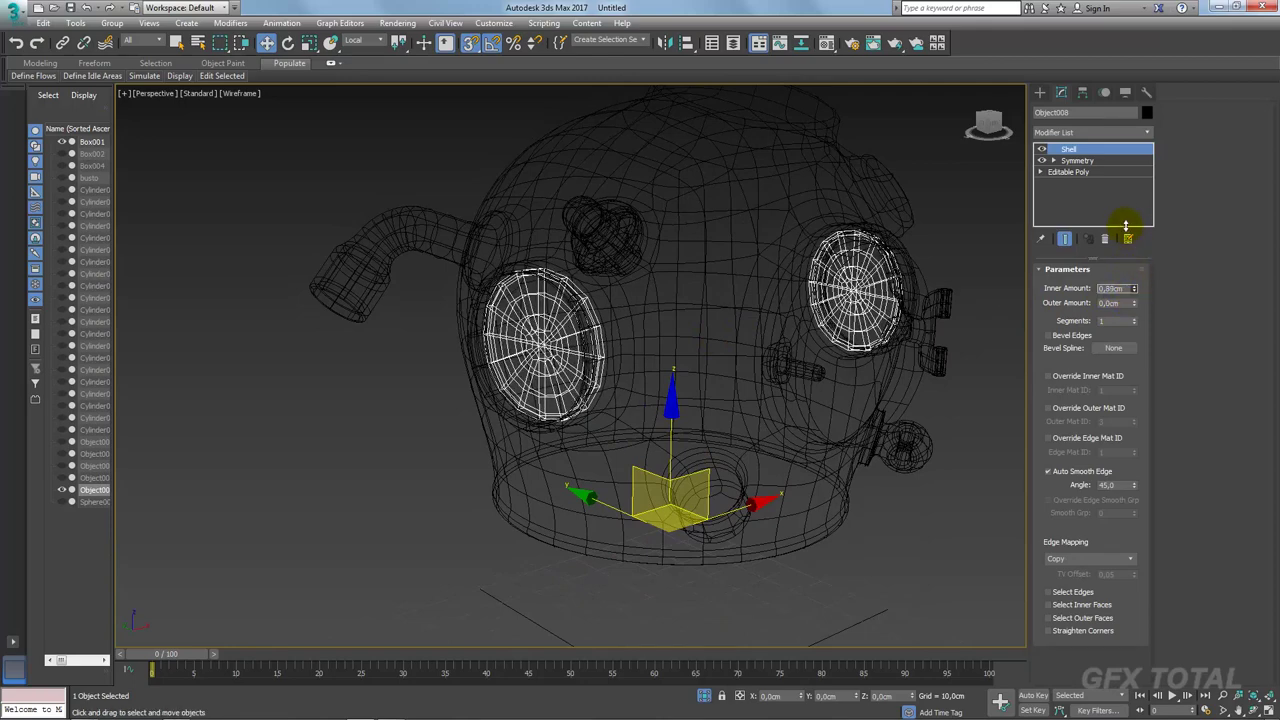
alt+middle_drag(700, 322, 600, 337)
scroll(607, 331, up, 4)
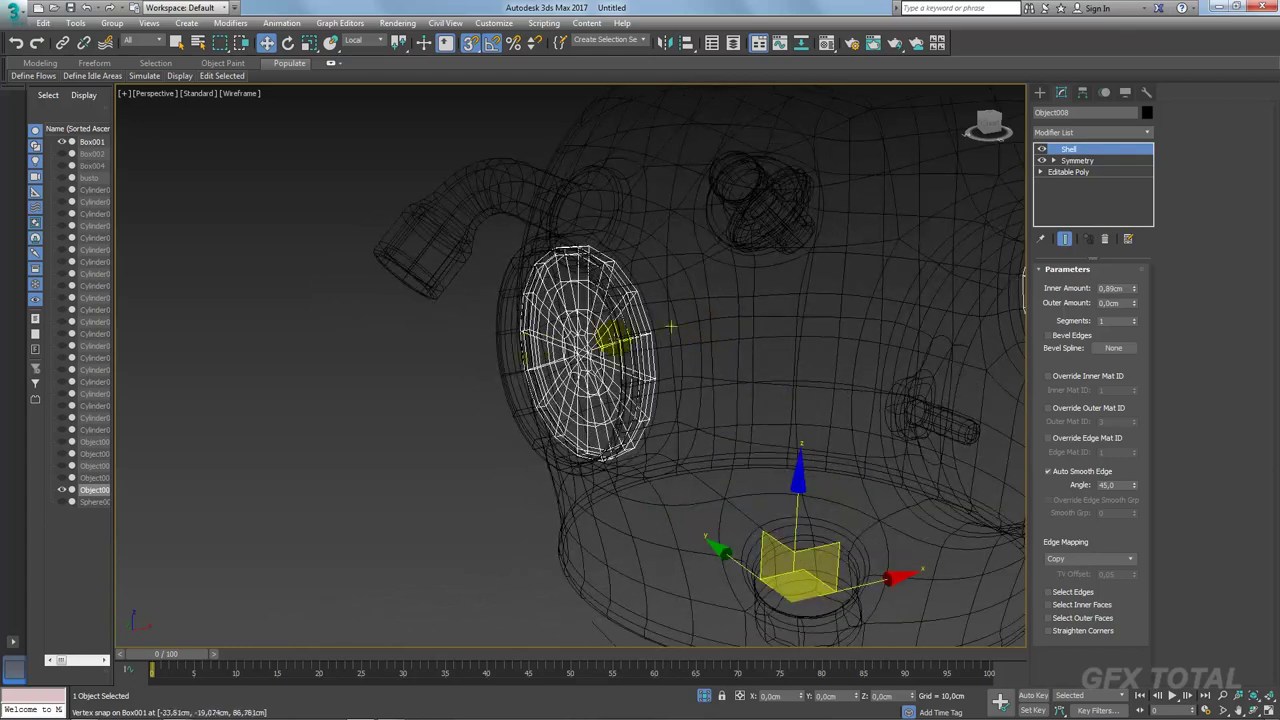
scroll(595, 338, up, 2)
Step: Convert the rings to Editable Poly, add TurboSmooth, and display them with edged faces
right_click(660, 305)
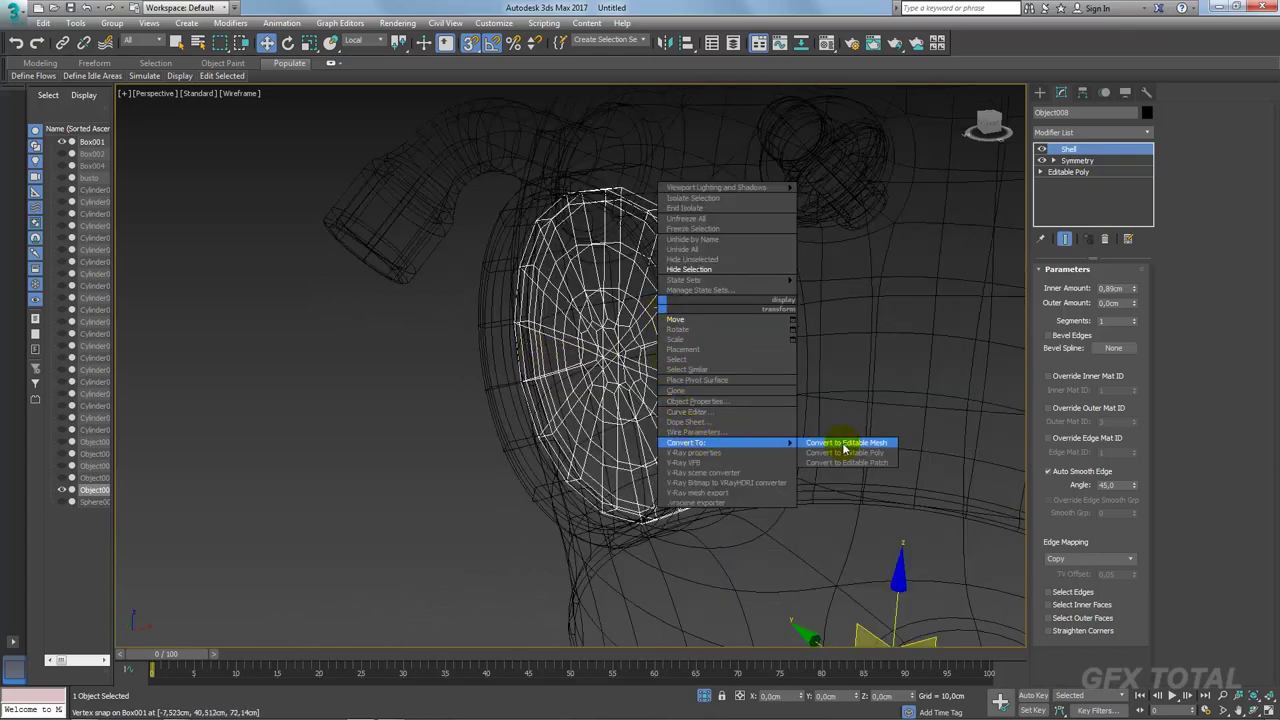
click(849, 443)
right_click(1068, 150)
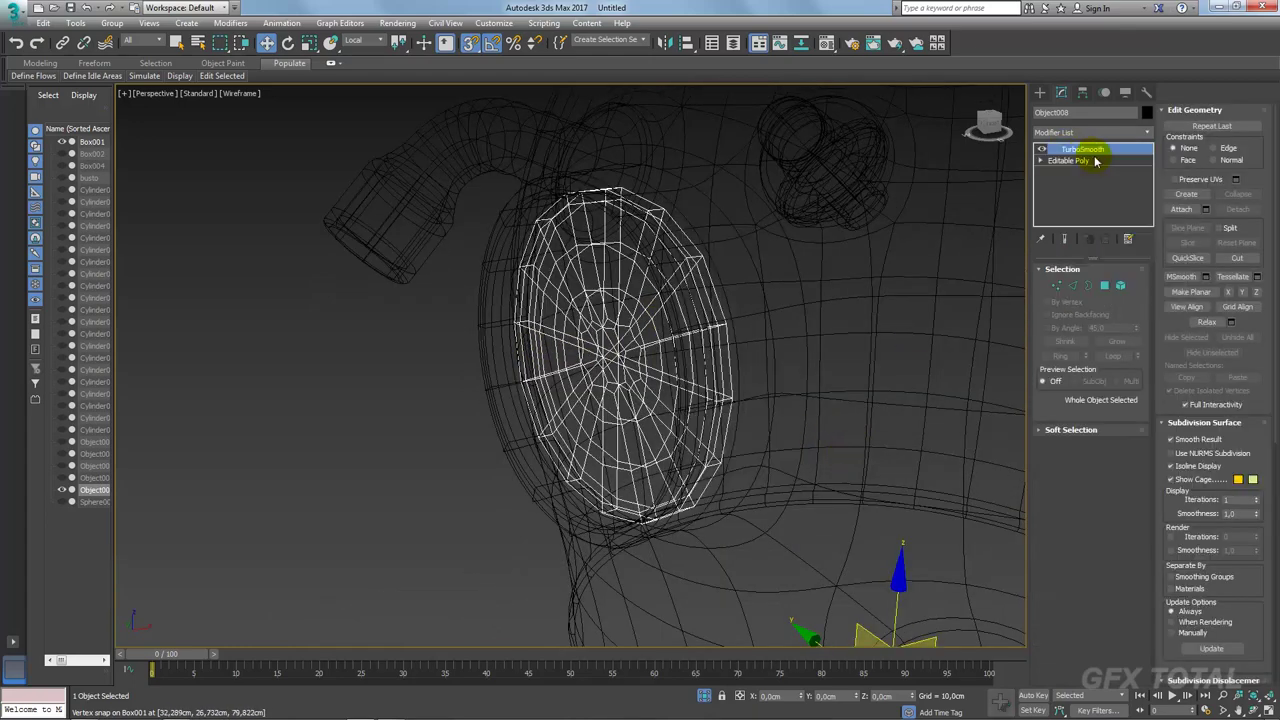
key(ctrl+t)
key(F3)
scroll(703, 328, down, 1)
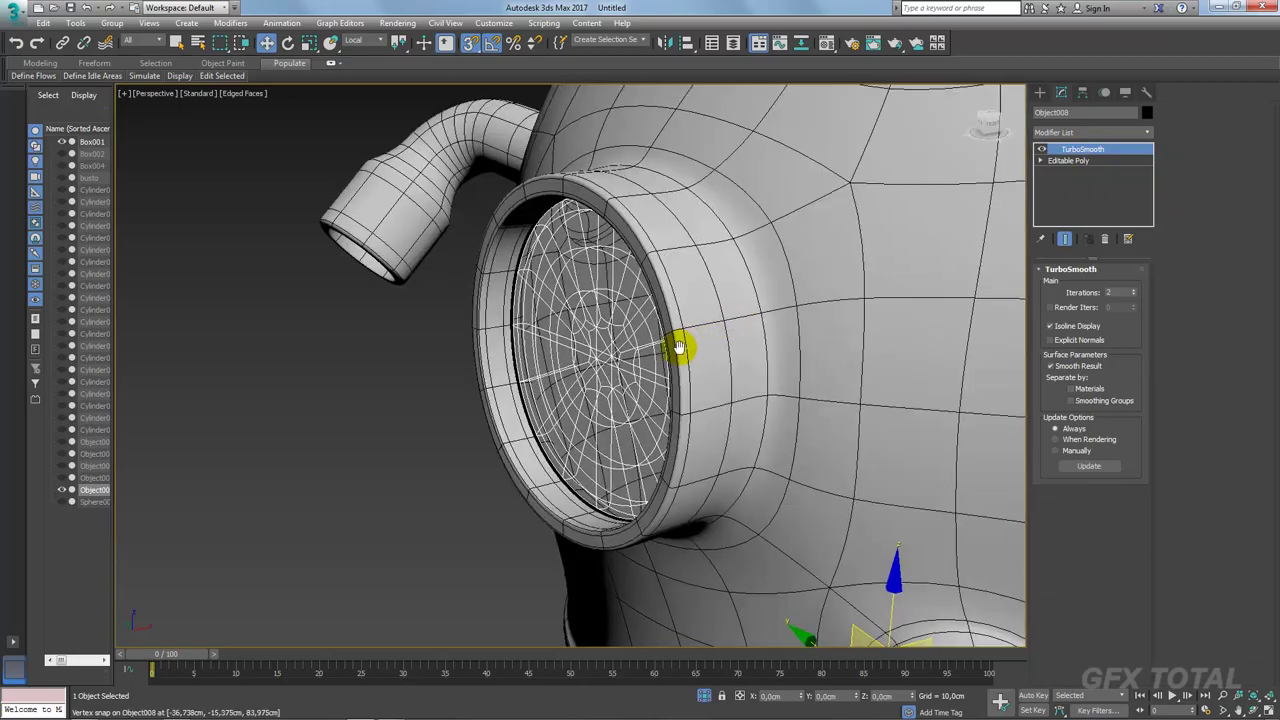
mouse_move(680, 343)
alt+middle_down()
mouse_move(660, 377)
mouse_move(674, 366)
alt+middle_up()
scroll(786, 377, down, 3)
alt+middle_drag(786, 377, 752, 370)
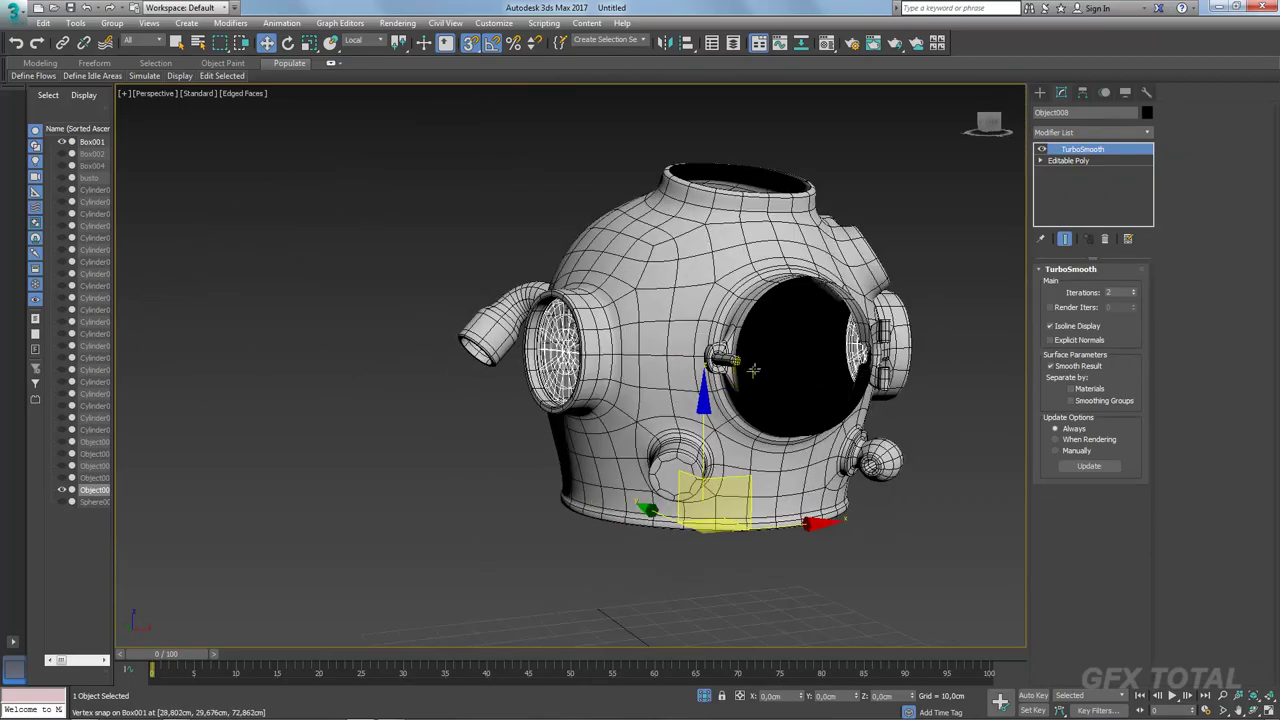
scroll(754, 368, up, 3)
scroll(716, 366, up, 2)
Step: Select the right porthole's border loop and scale it down inward
click(1065, 194)
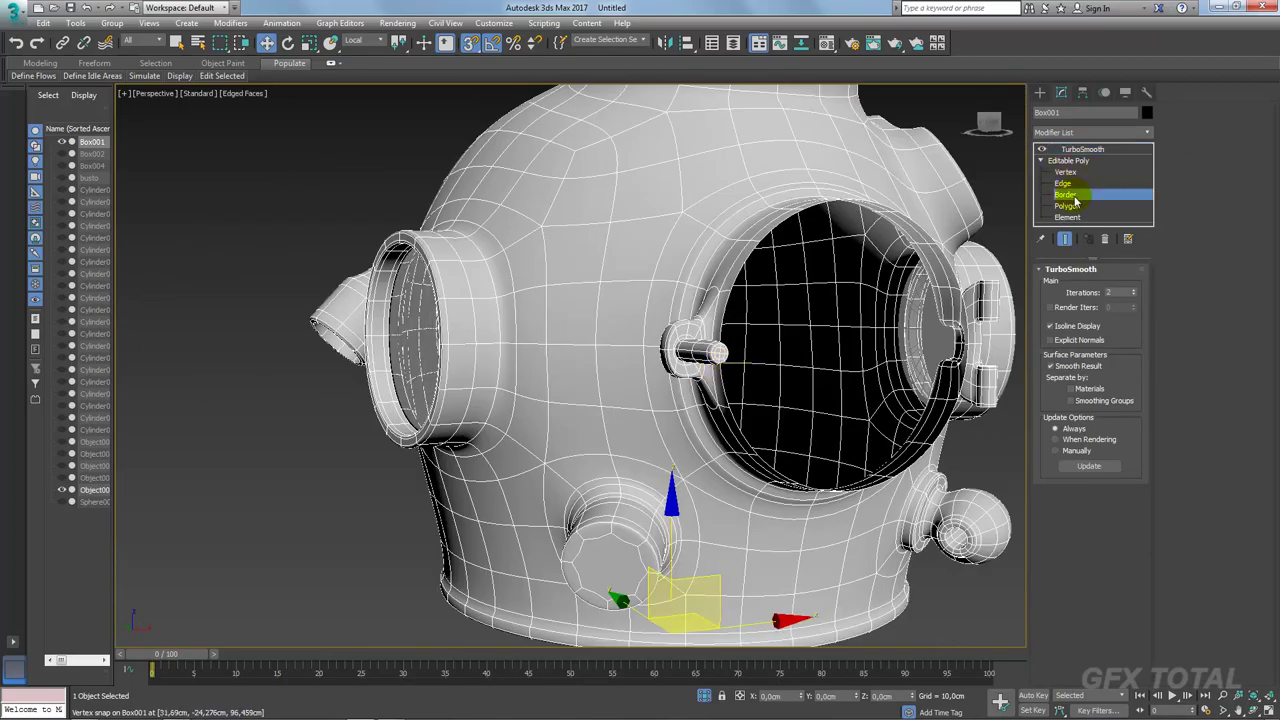
click(897, 215)
alt+middle_drag(885, 252, 864, 256)
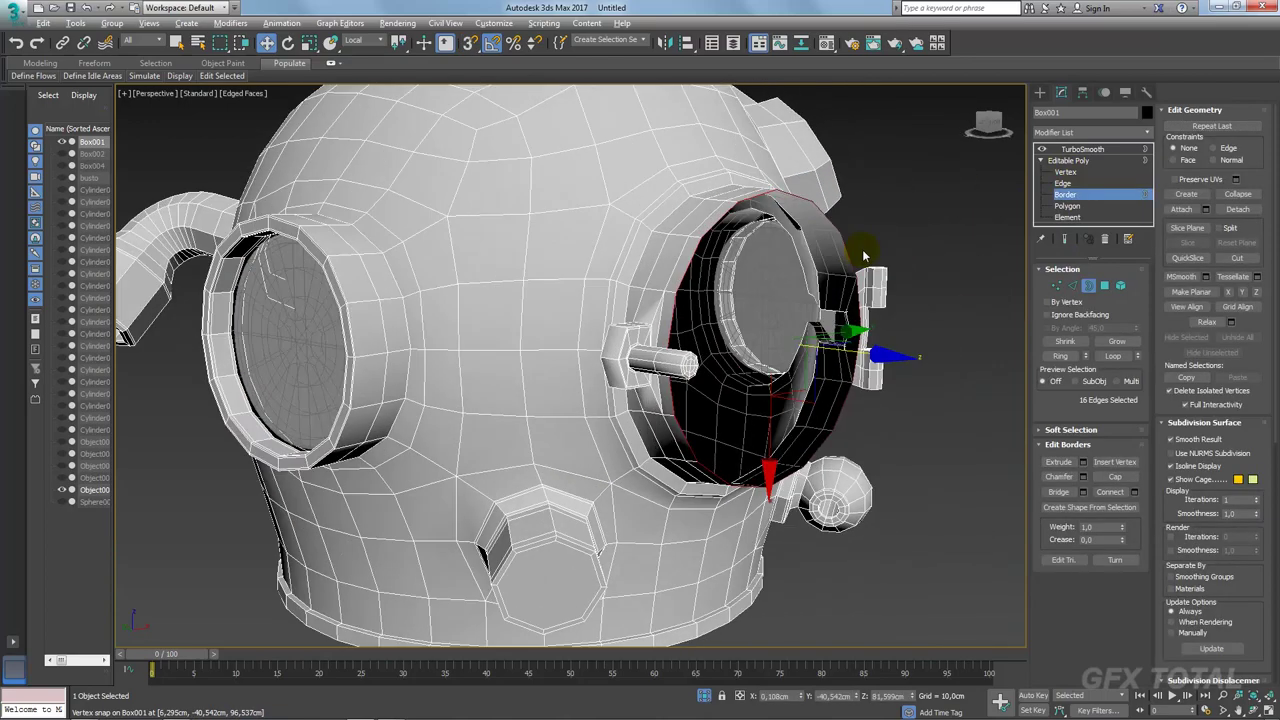
key(r)
alt+middle_drag(800, 335, 751, 328)
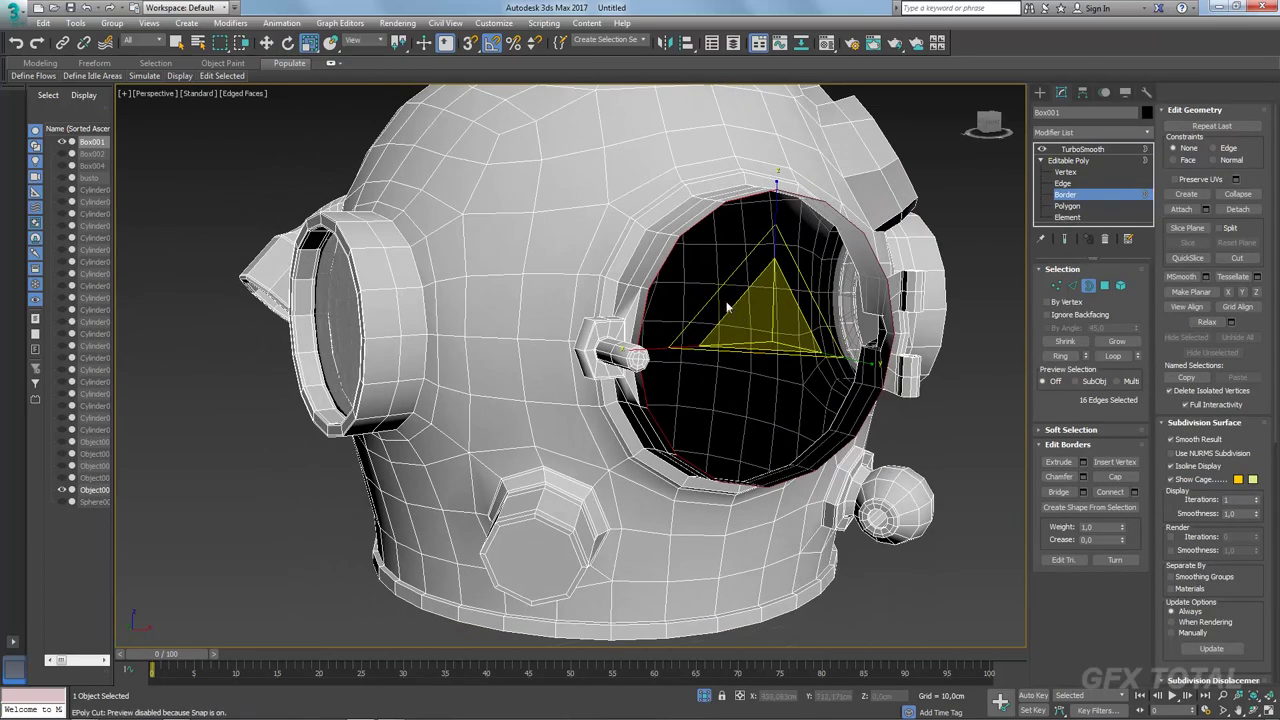
drag(718, 291, 730, 297)
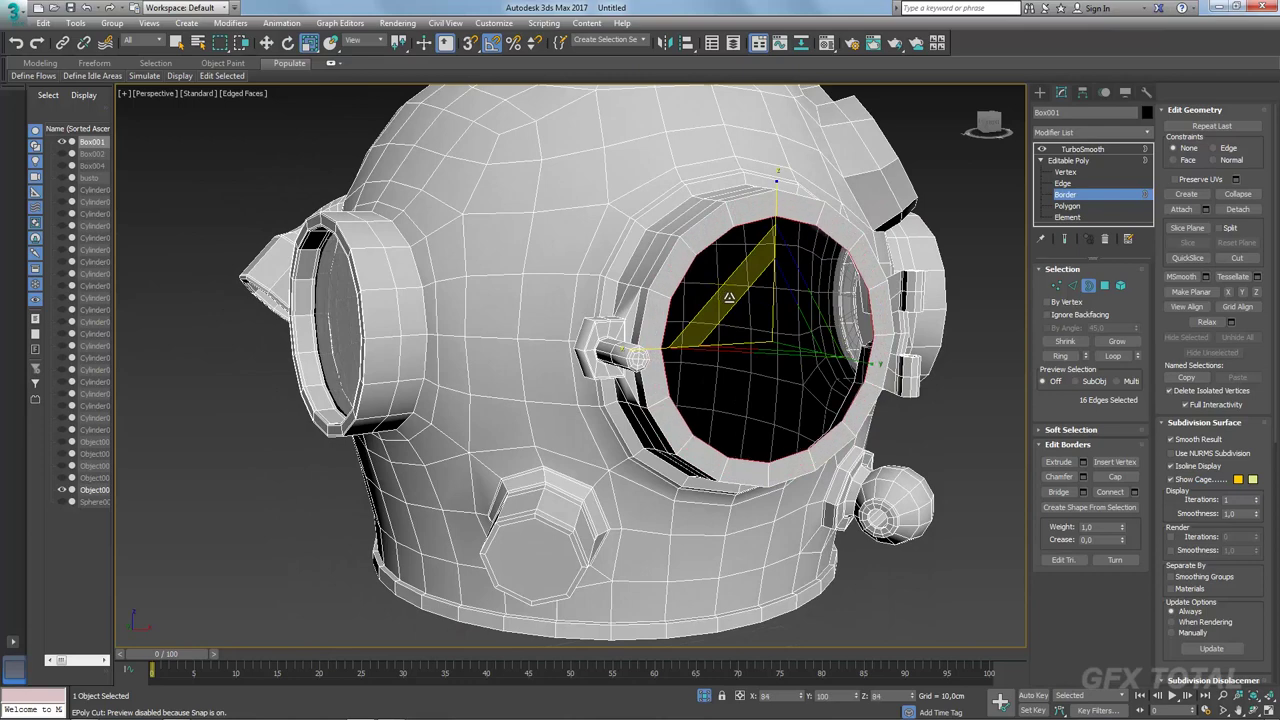
Step: Ring the edges around the porthole and connect them into a new edge loop
click(1119, 286)
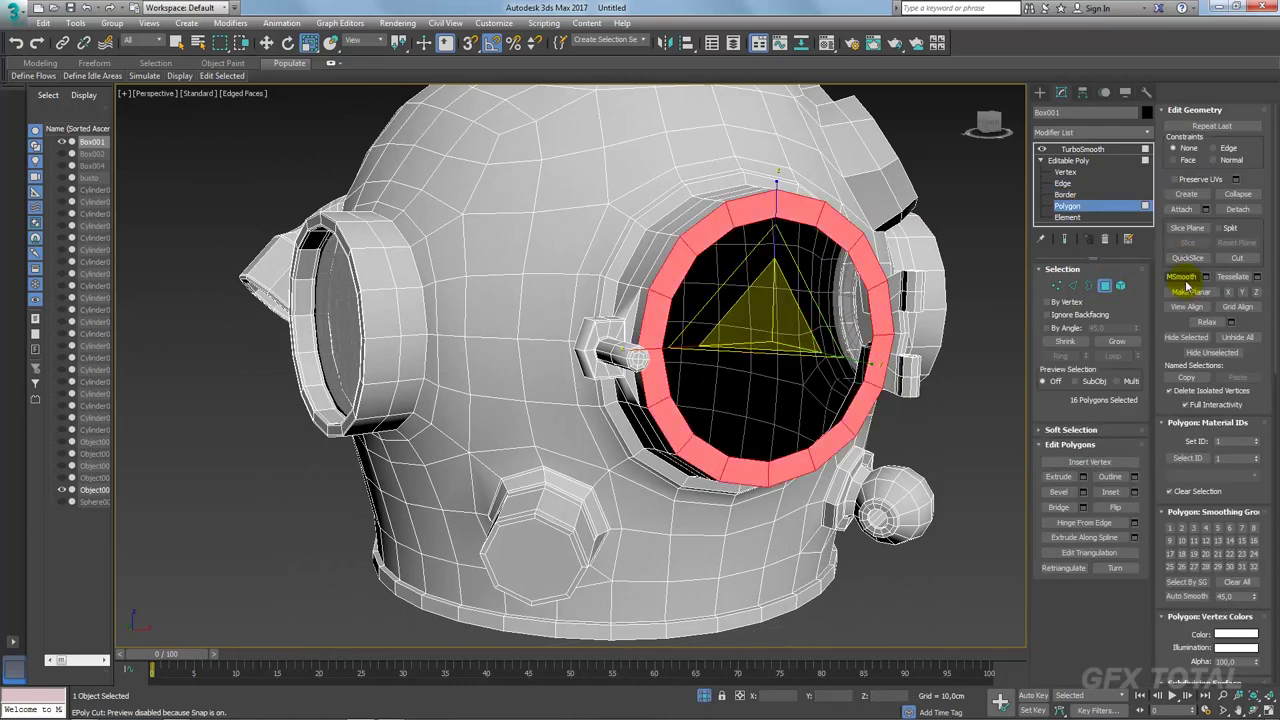
click(1072, 286)
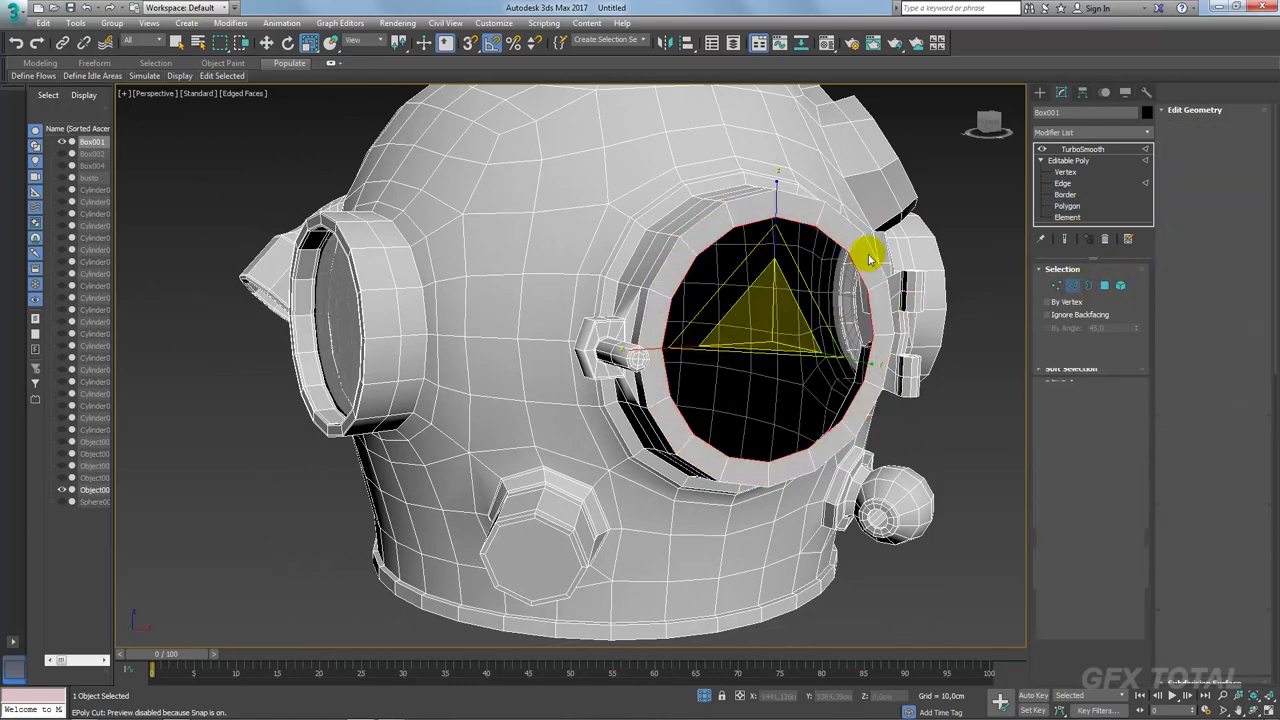
click(857, 243)
click(1063, 357)
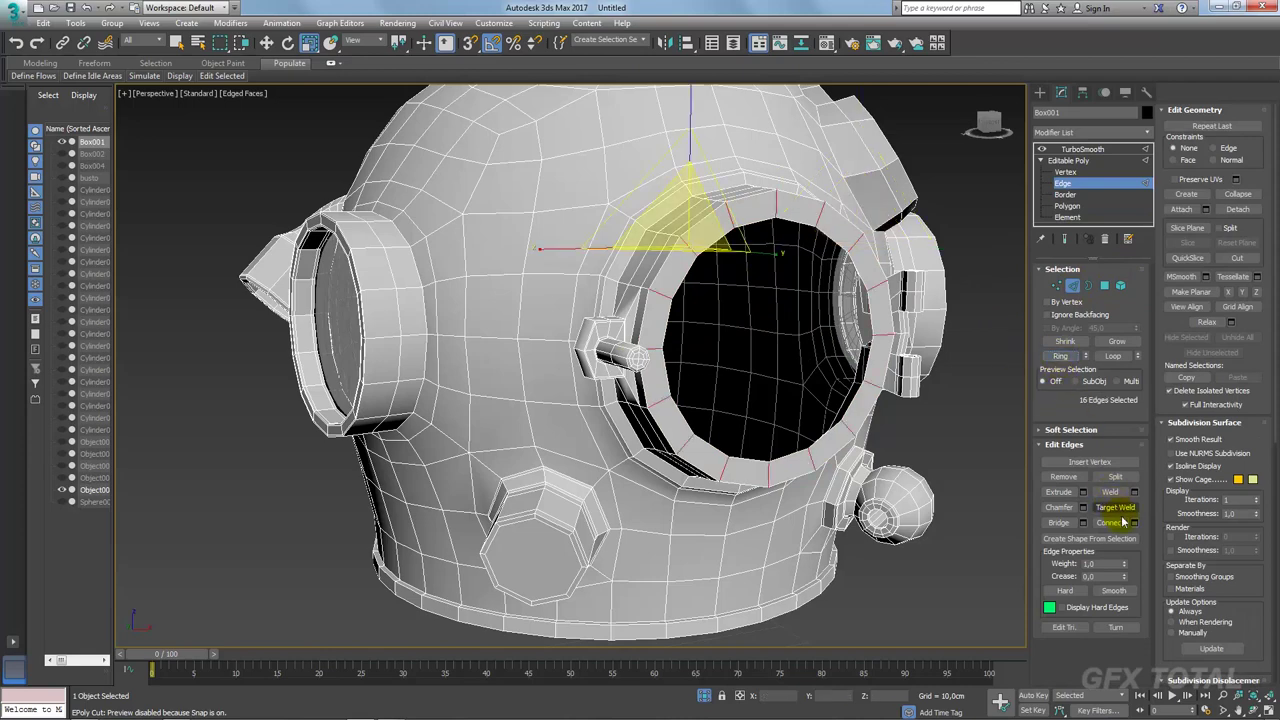
click(1134, 522)
click(579, 430)
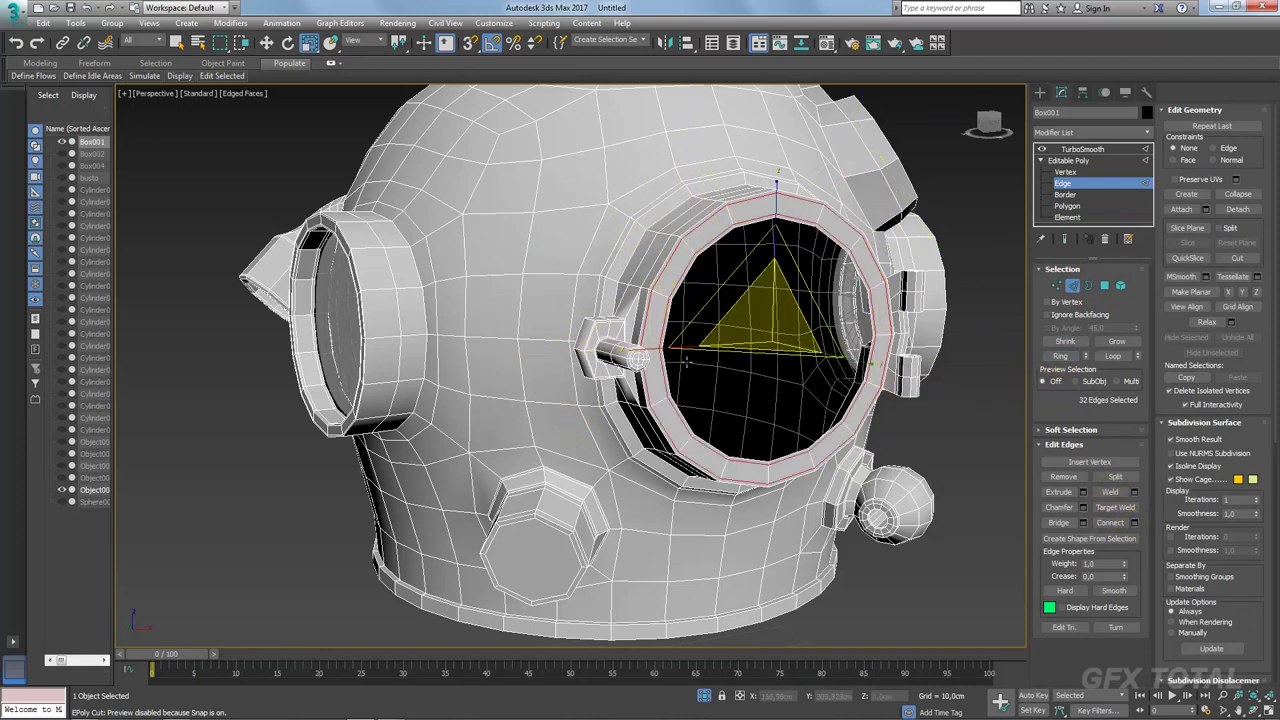
Step: Move the porthole border loop inward to recess the opening into the helmet
click(1088, 286)
click(857, 277)
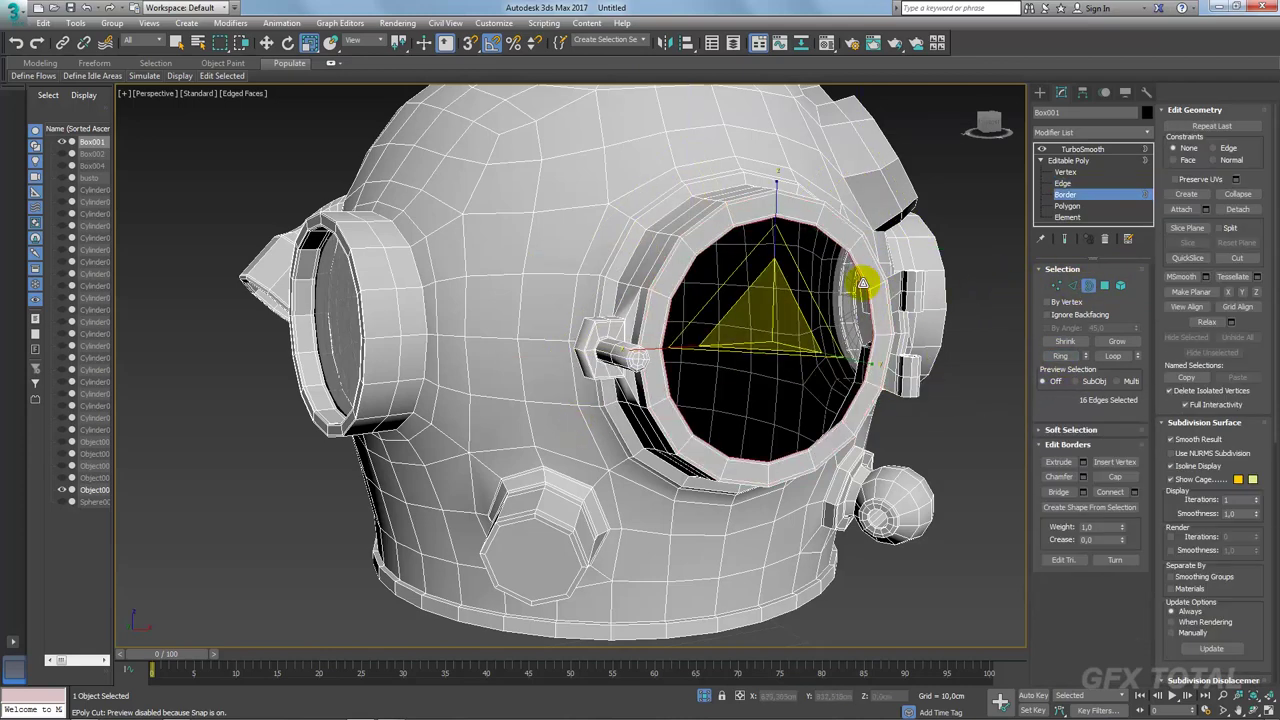
alt+middle_drag(857, 277, 857, 357)
key(w)
shift+drag(838, 368, 800, 347)
ctrl+click(1104, 287)
alt+middle_drag(900, 345, 825, 340)
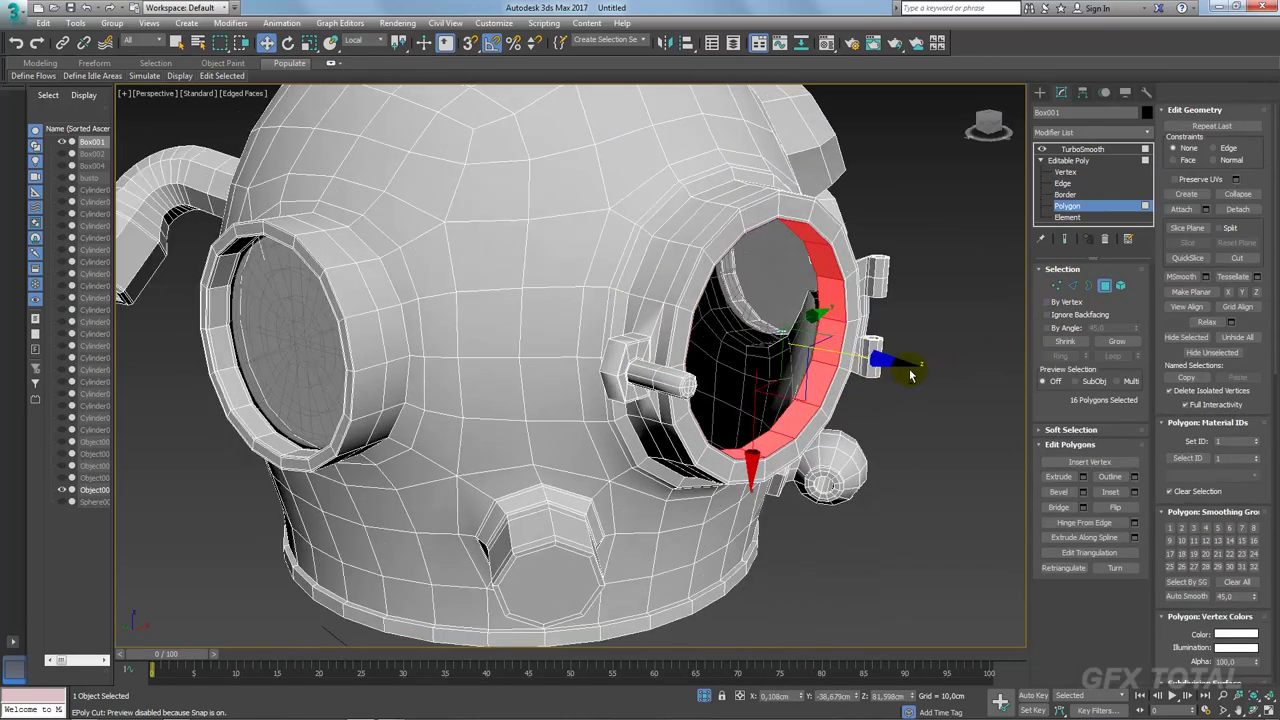
Step: Cap the porthole opening and detach the cap polygon as new object Object009
click(1091, 287)
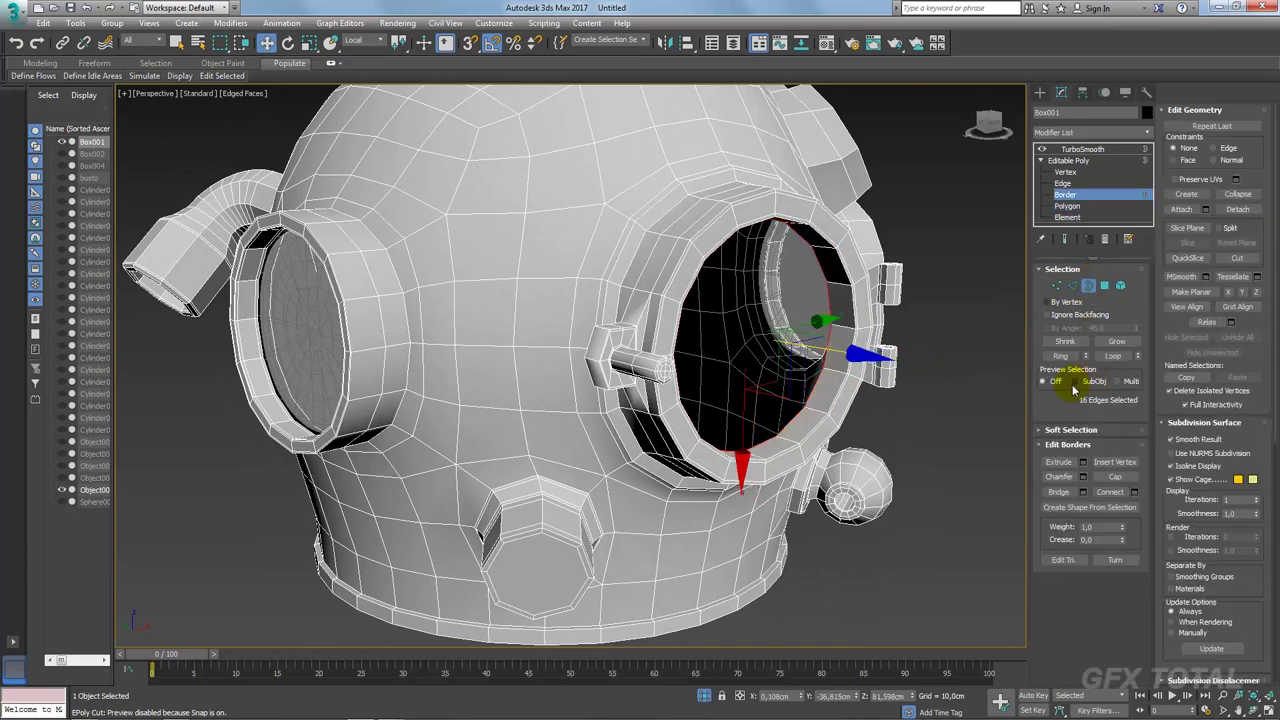
click(1107, 476)
ctrl+click(1104, 286)
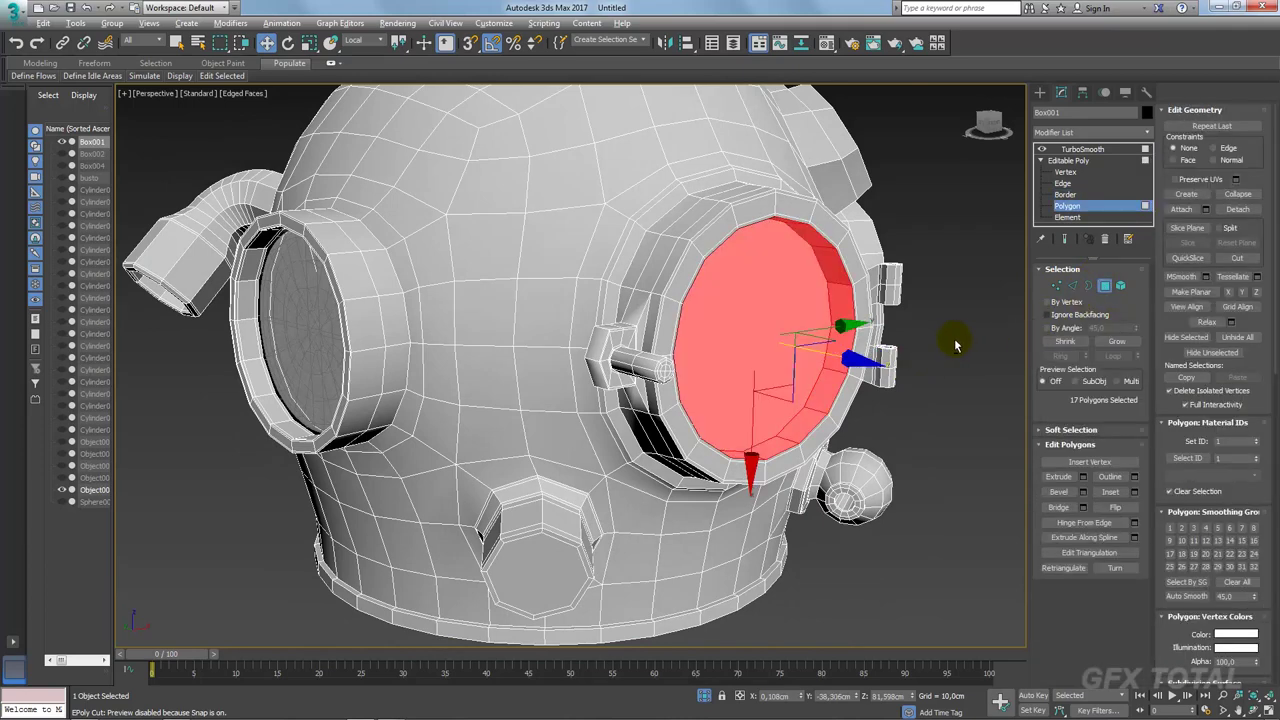
alt+middle_drag(960, 343, 786, 289)
click(1070, 342)
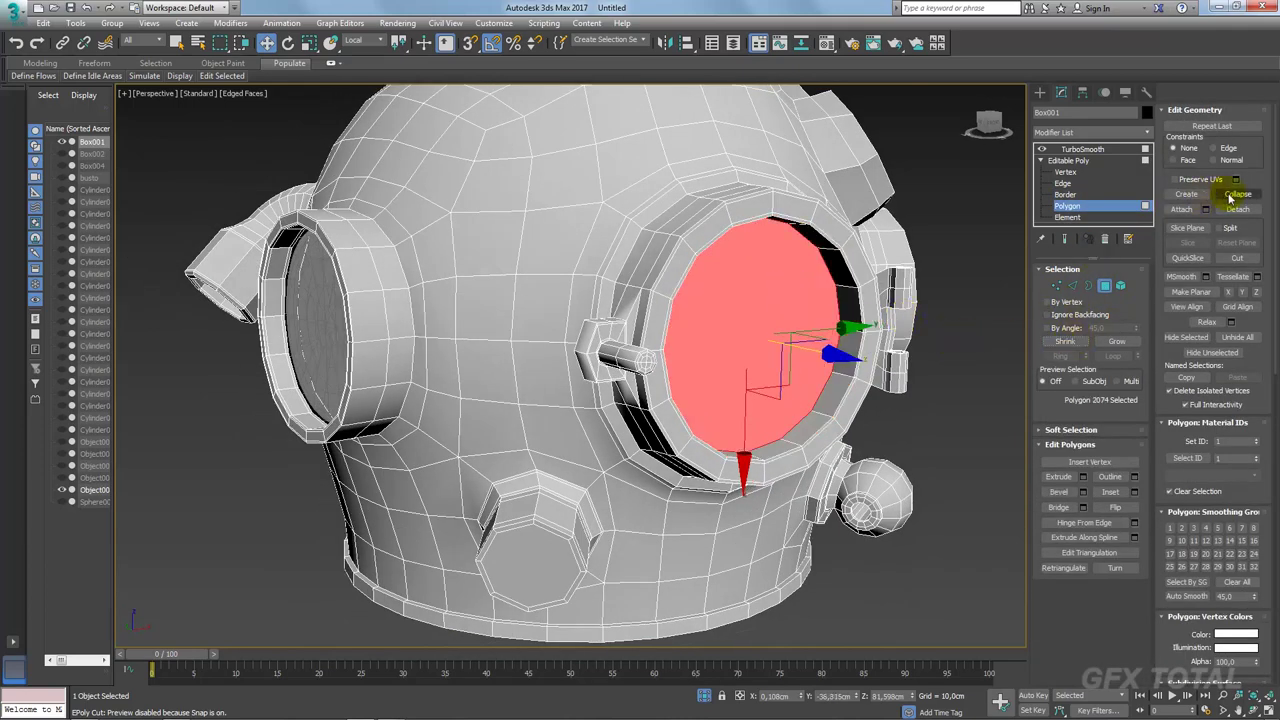
click(1242, 210)
click(727, 345)
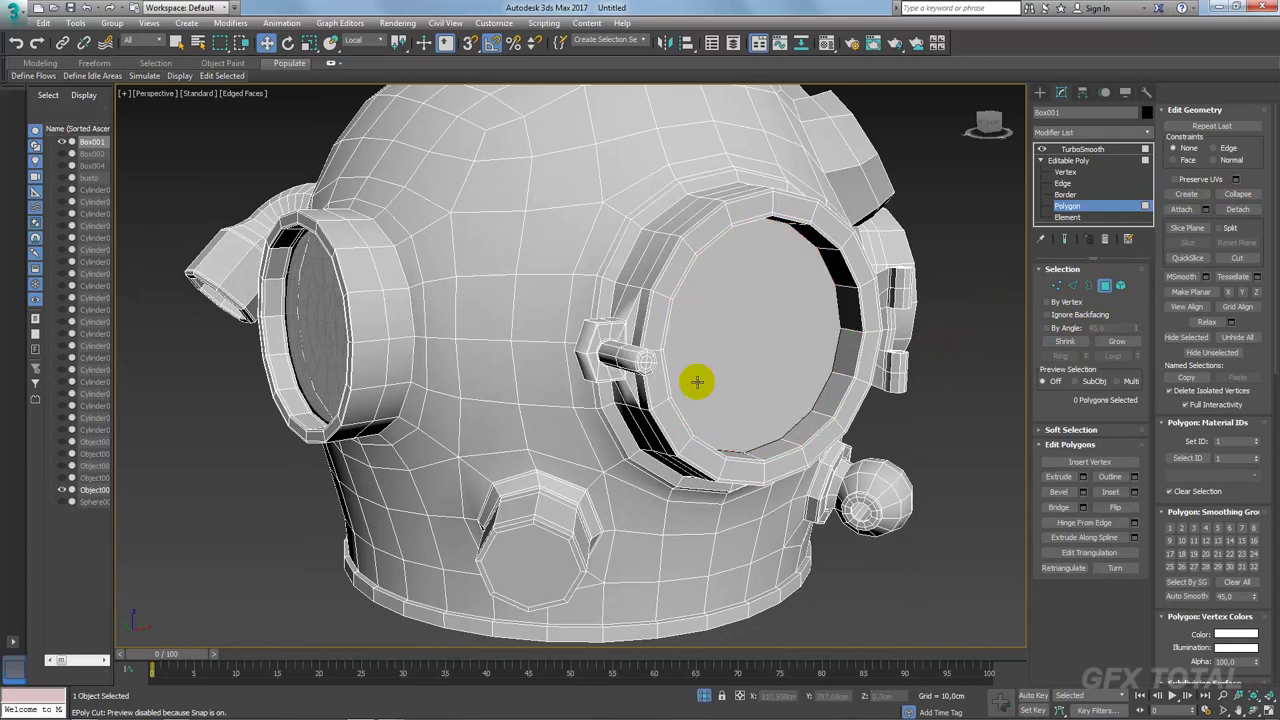
click(1068, 160)
click(772, 307)
click(1104, 286)
Step: Inset the porthole cap's single face into a smaller centre face
click(799, 342)
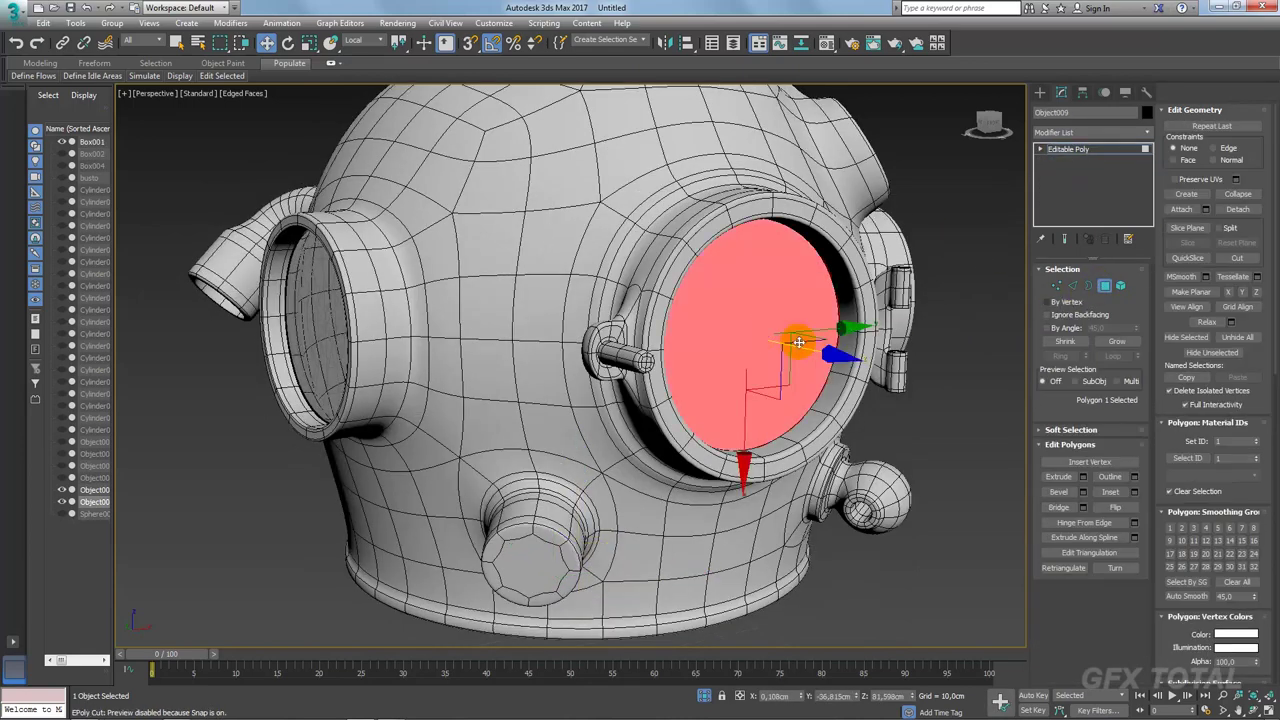
click(1111, 492)
mouse_move(800, 362)
mouse_down()
mouse_move(758, 364)
mouse_move(757, 343)
mouse_up()
key(w)
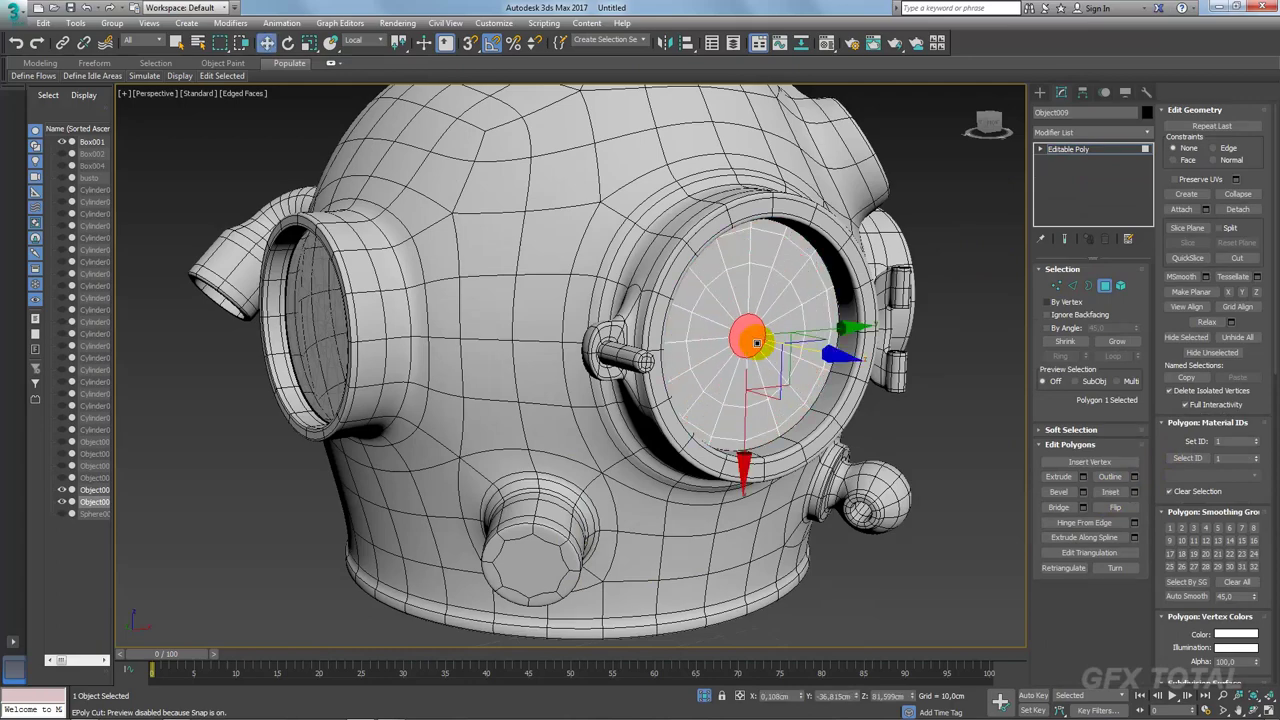
Step: Select the top and bottom vertices of the cap's inner ring
click(1063, 289)
scroll(720, 314, up, 3)
scroll(737, 329, up, 5)
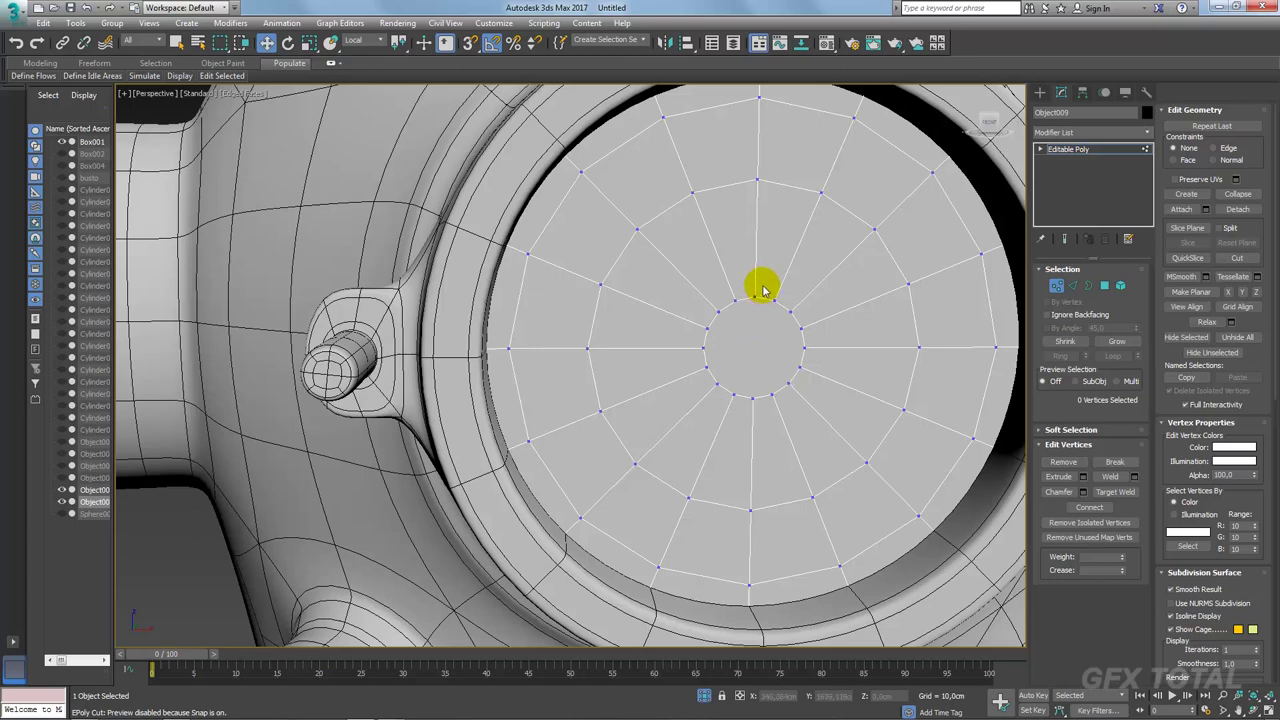
click(757, 297)
ctrl+click(765, 385)
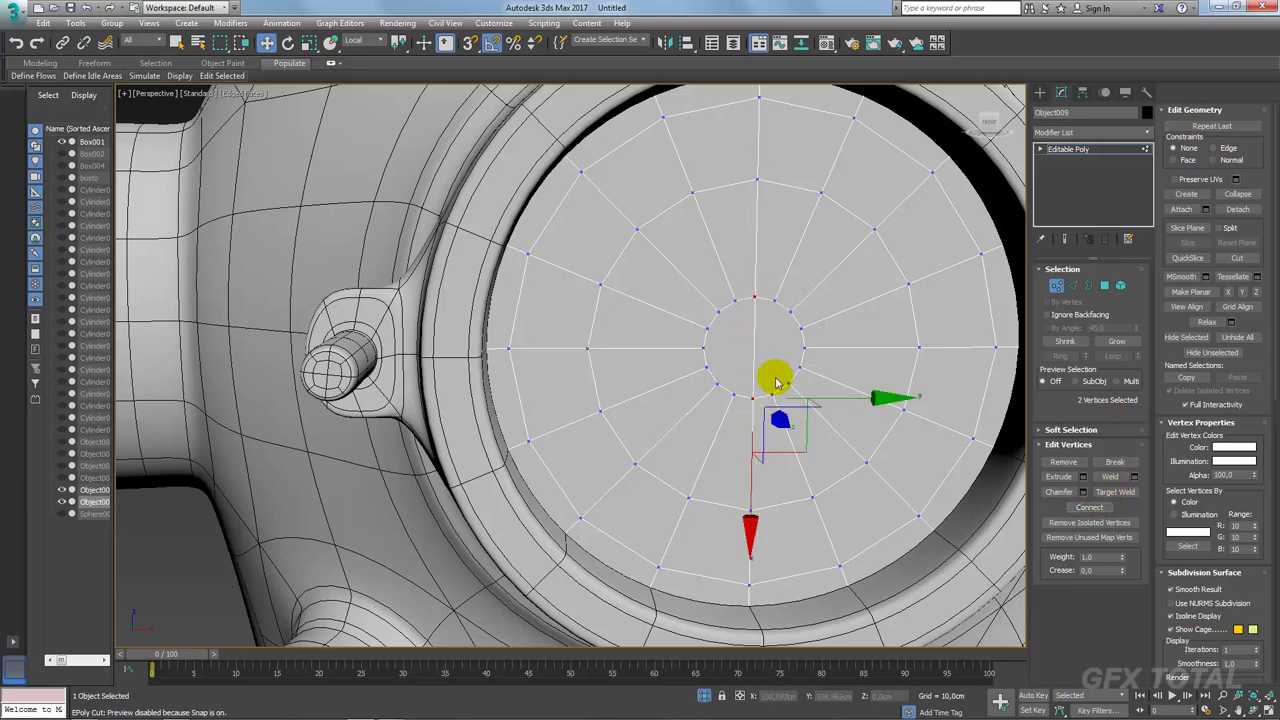
scroll(777, 383, up, 3)
Step: Cut two diagonal edges through the cap's centre, snapping to the inner-ring vertices
right_click(586, 240)
click(582, 196)
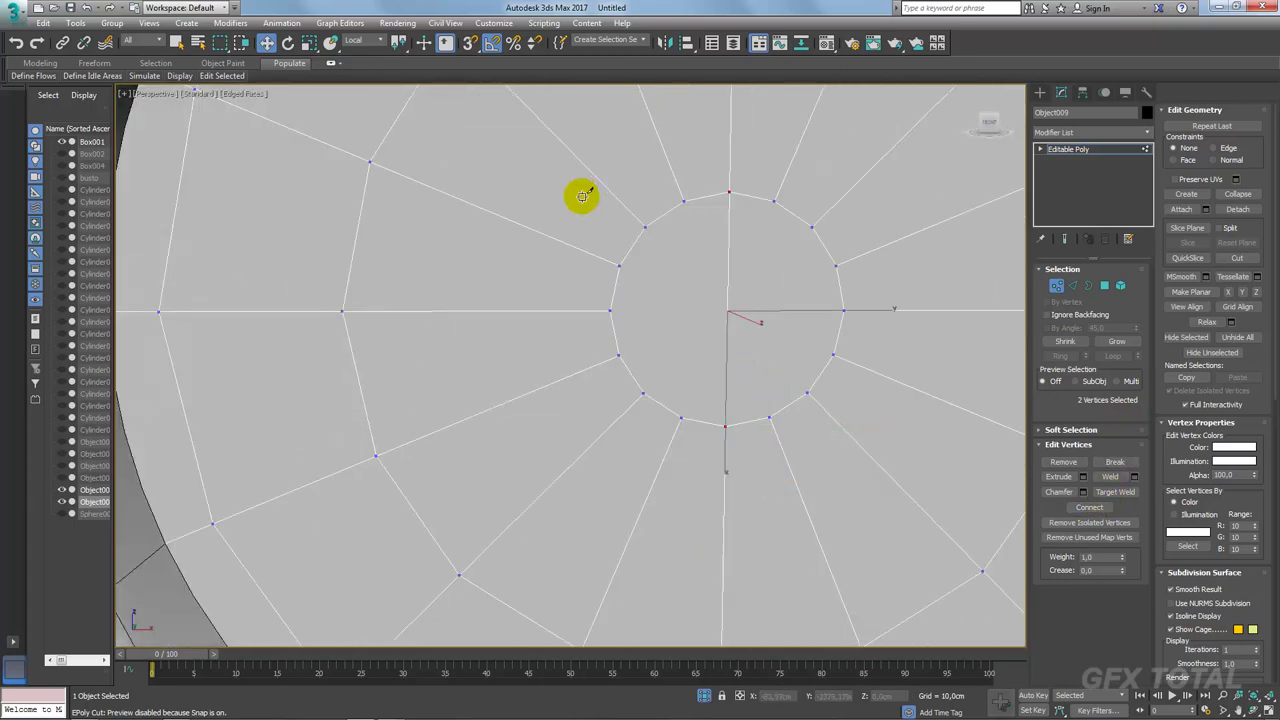
key(s)
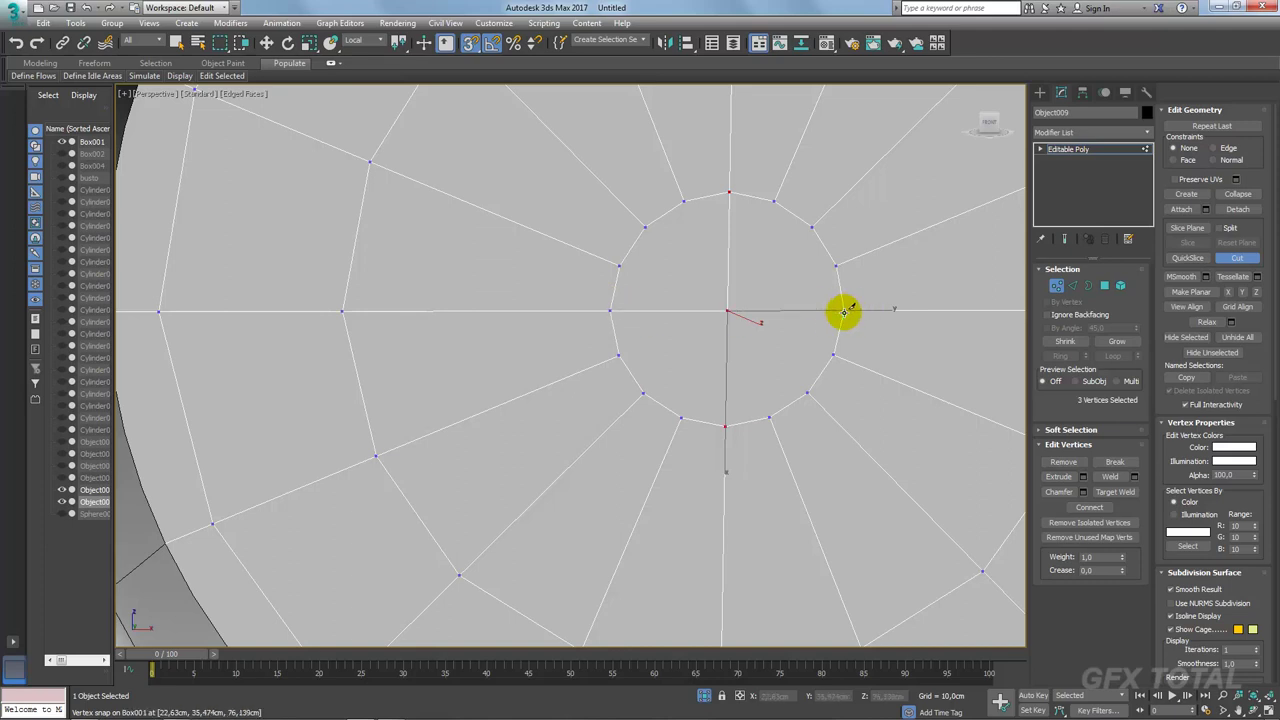
click(811, 227)
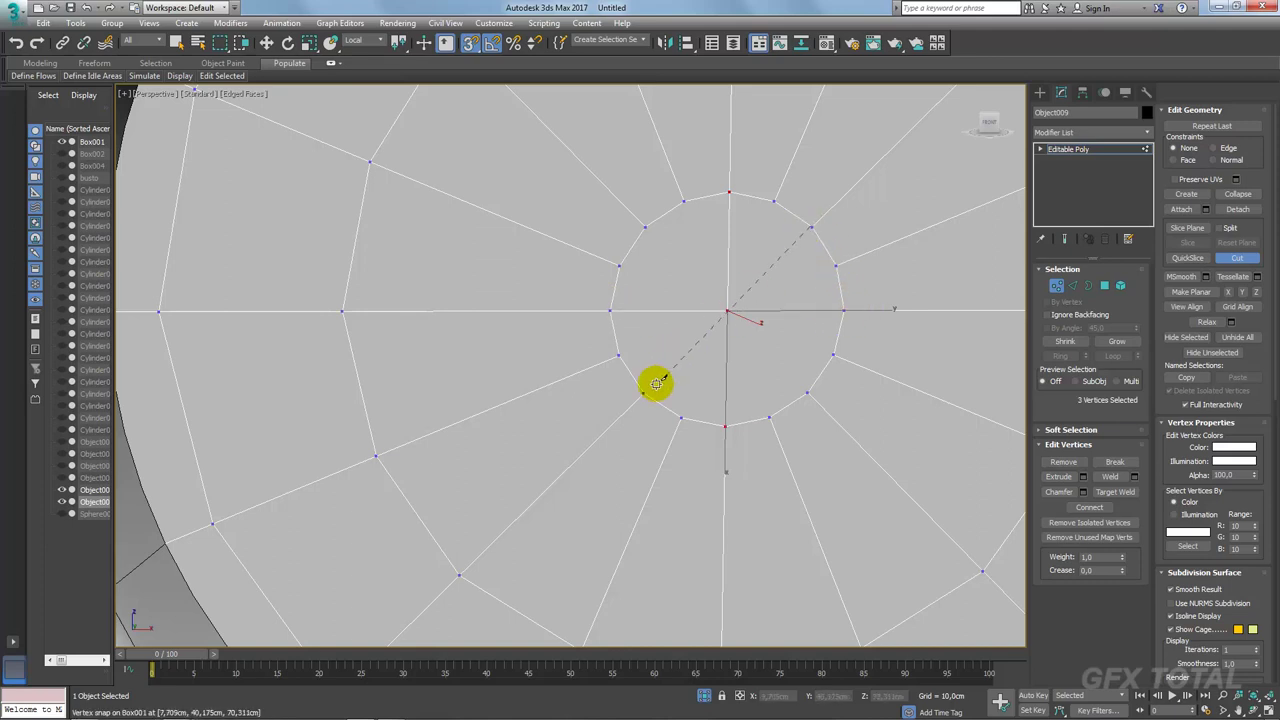
click(643, 392)
click(645, 227)
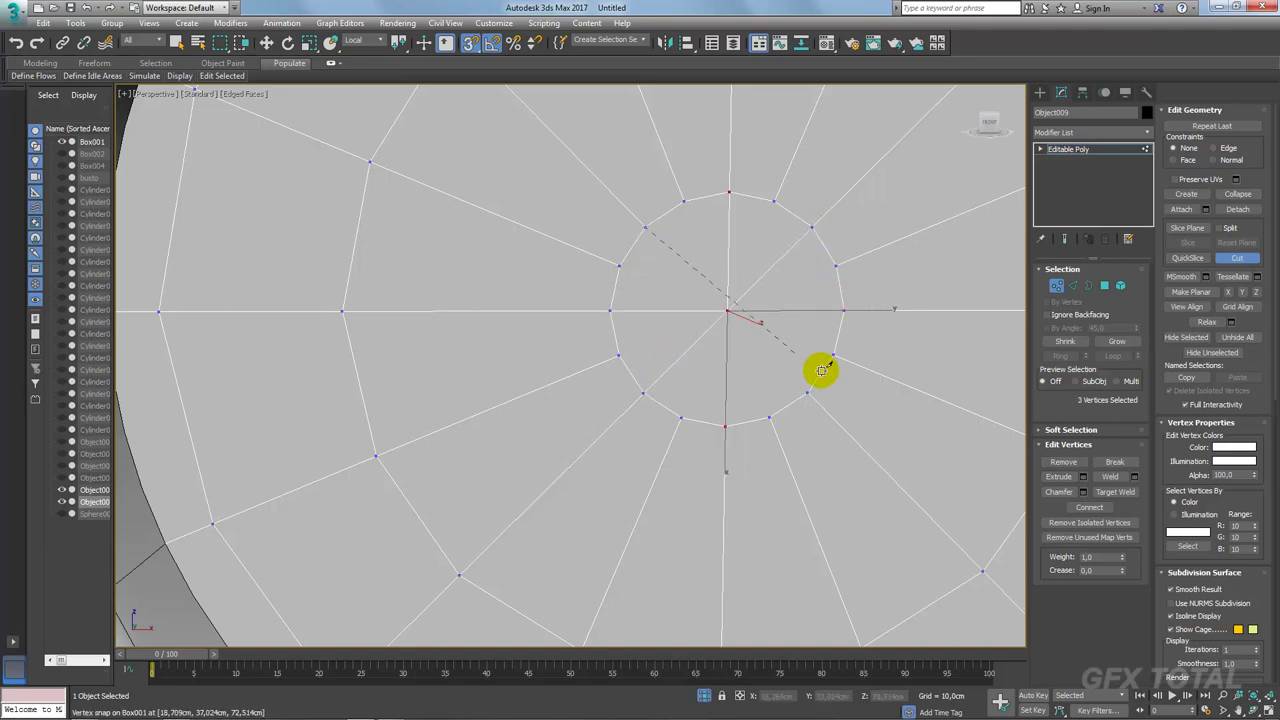
click(807, 392)
key(w)
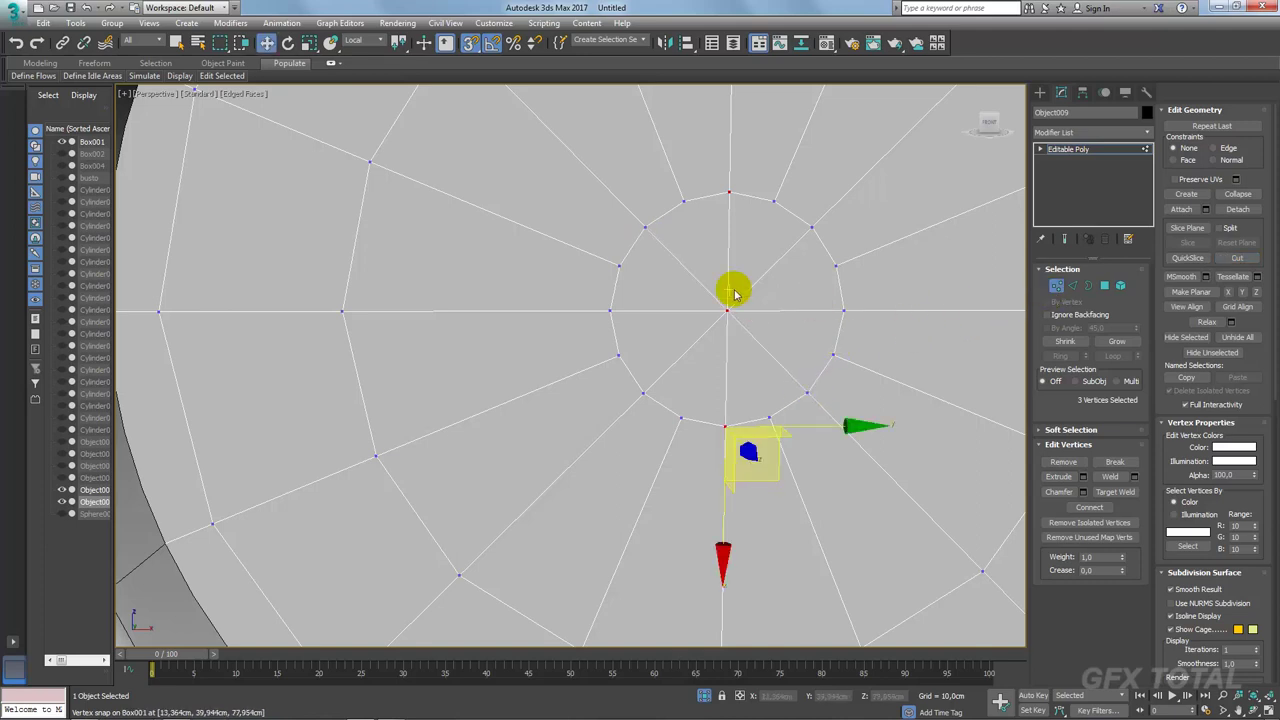
Step: Relax the eight faces around the centre vertex into an even octagon
right_click(733, 293)
click(760, 290)
click(728, 311)
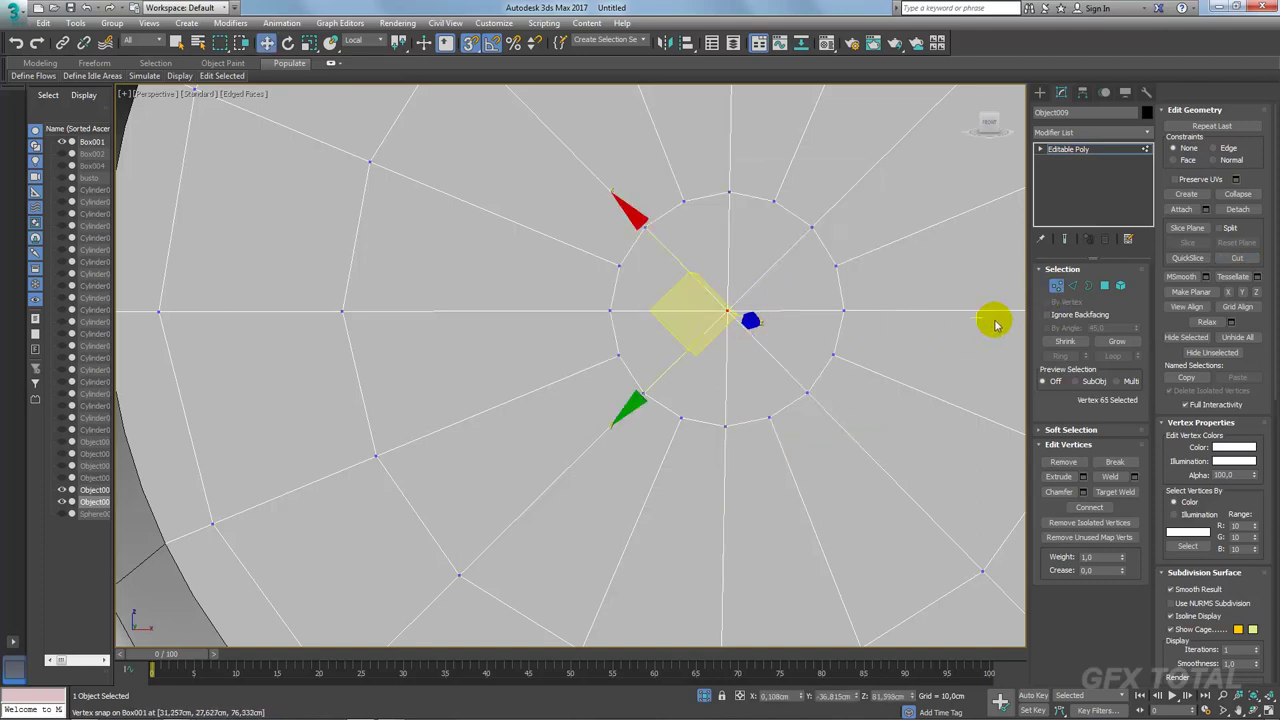
ctrl+click(1105, 287)
click(1207, 322)
click(1095, 150)
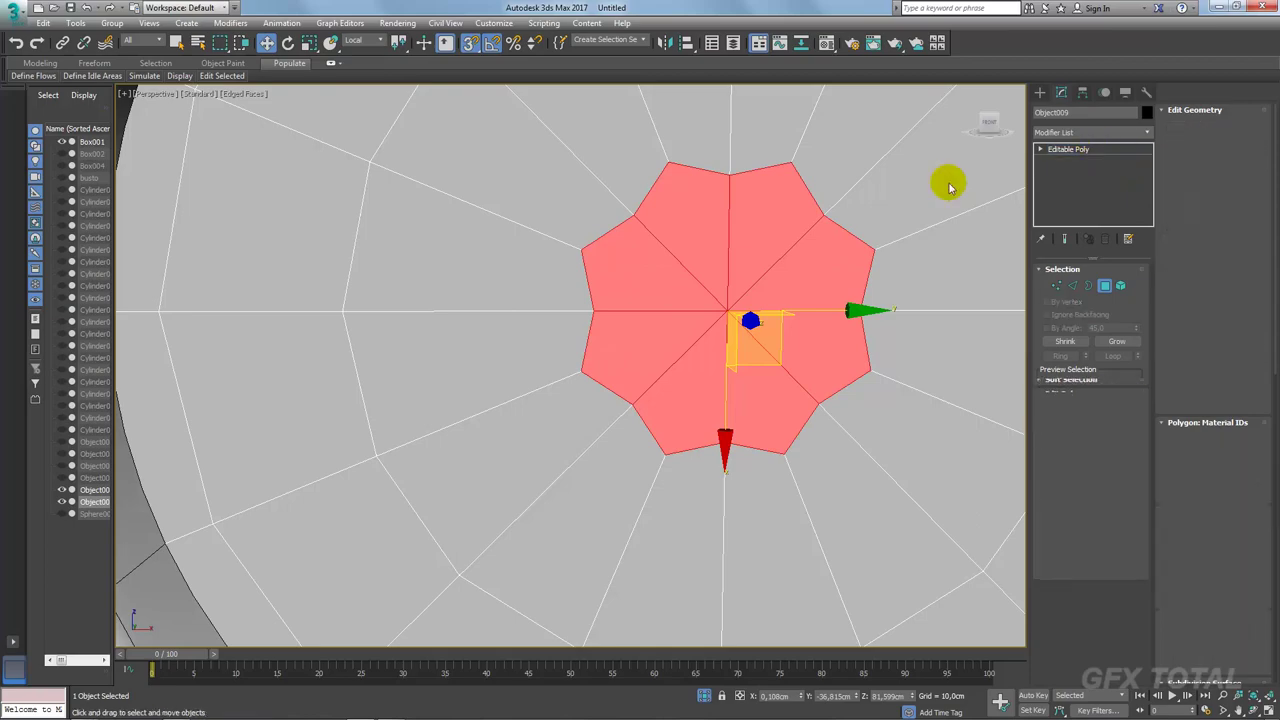
Step: Add a 0.89 cm Shell to the porthole disc and convert it to Editable Poly
key(z)
click(1150, 133)
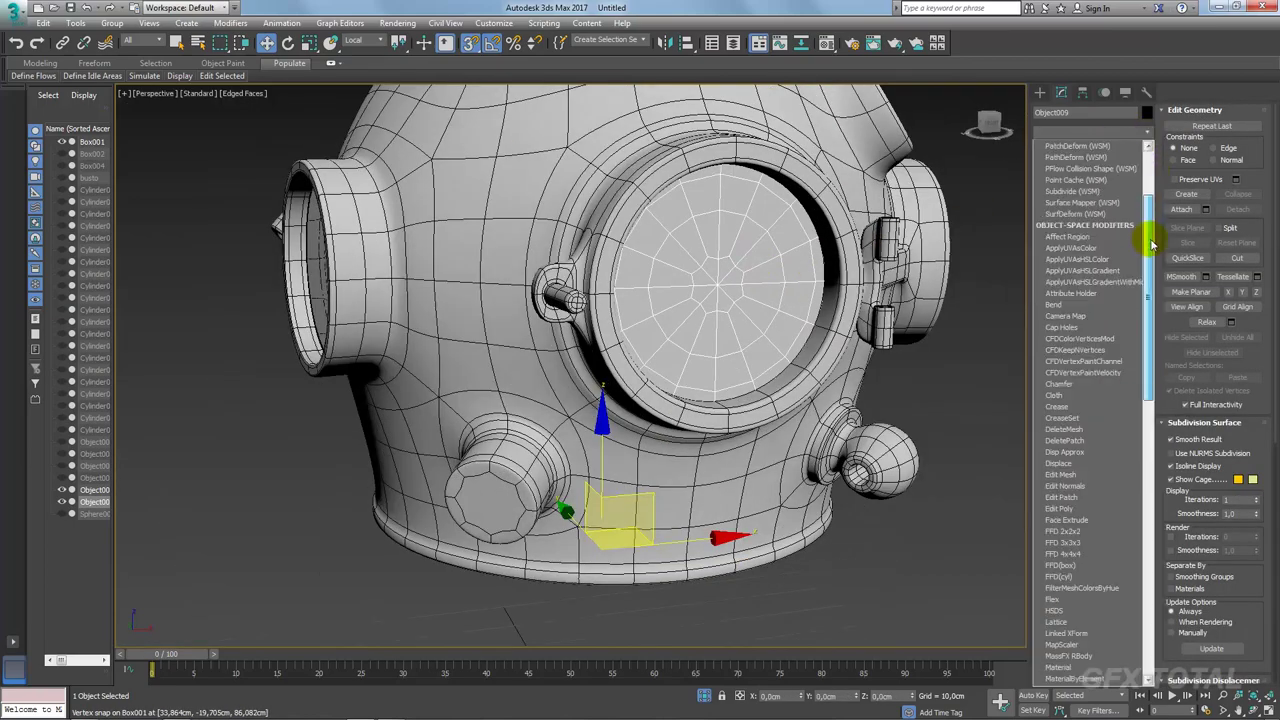
drag(1150, 234, 1123, 520)
click(1058, 306)
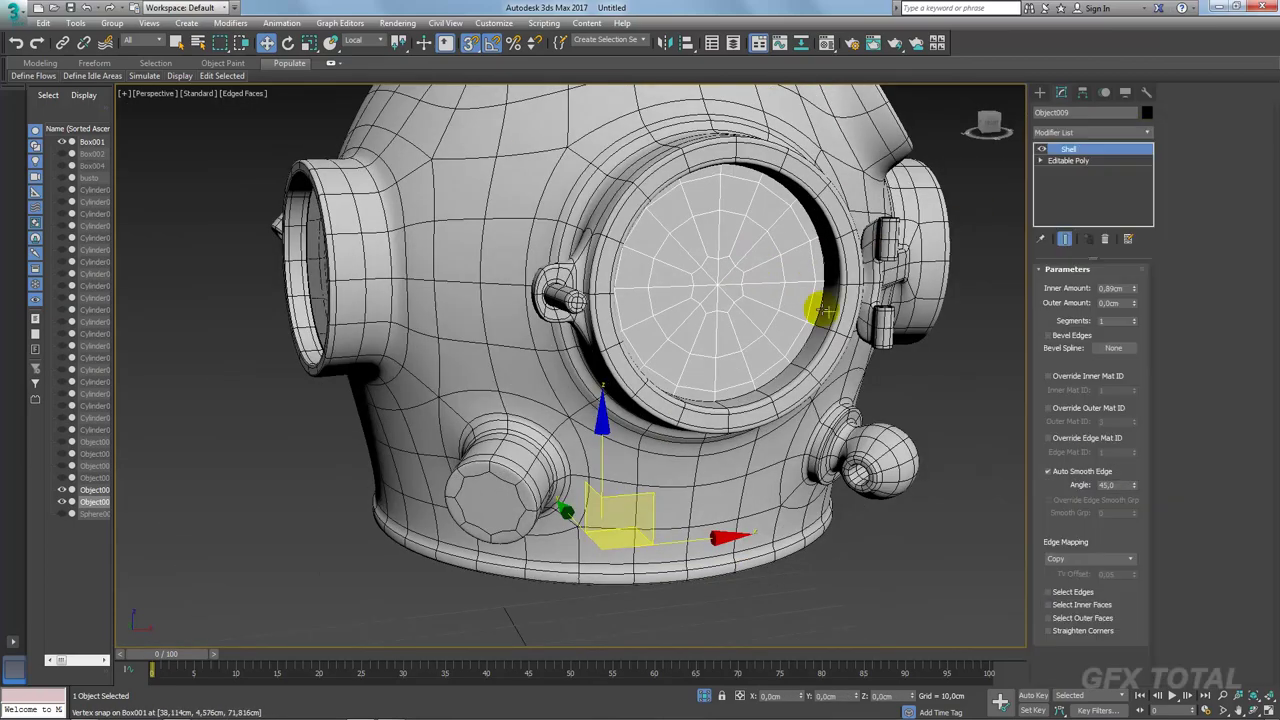
mouse_move(823, 309)
alt+middle_down()
mouse_move(866, 332)
mouse_move(760, 280)
alt+middle_up()
key(F3)
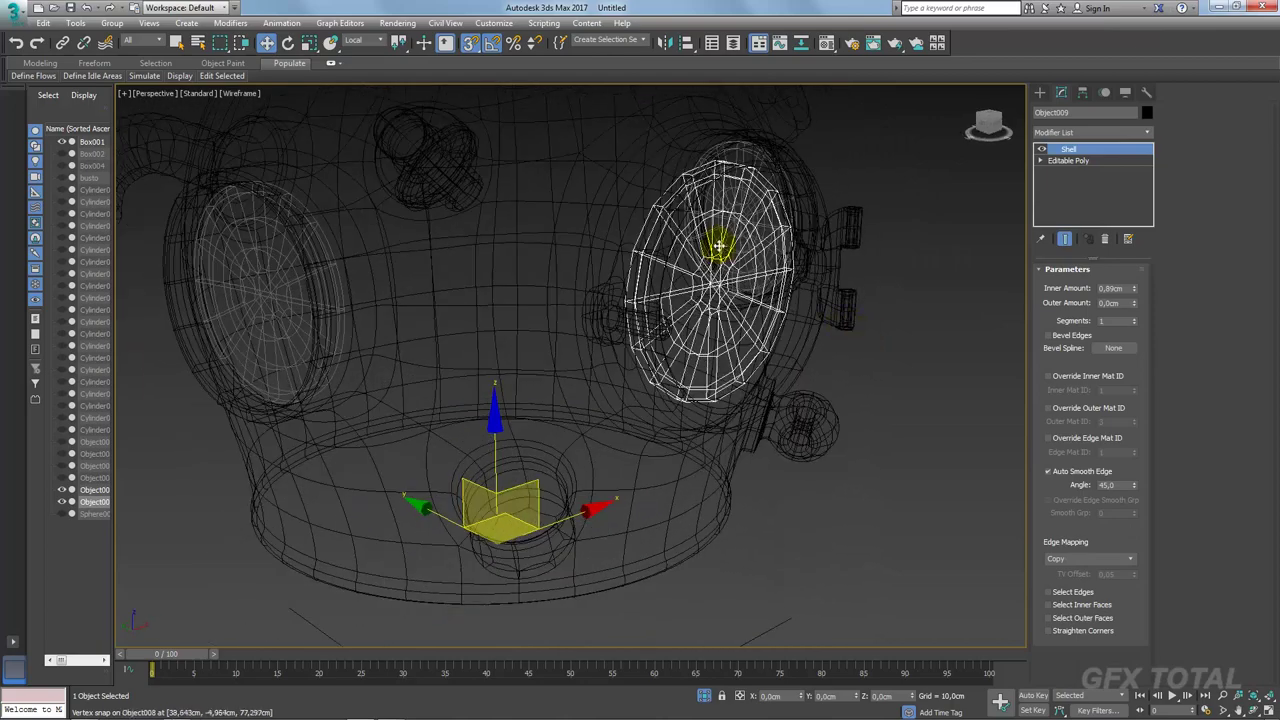
right_click(718, 243)
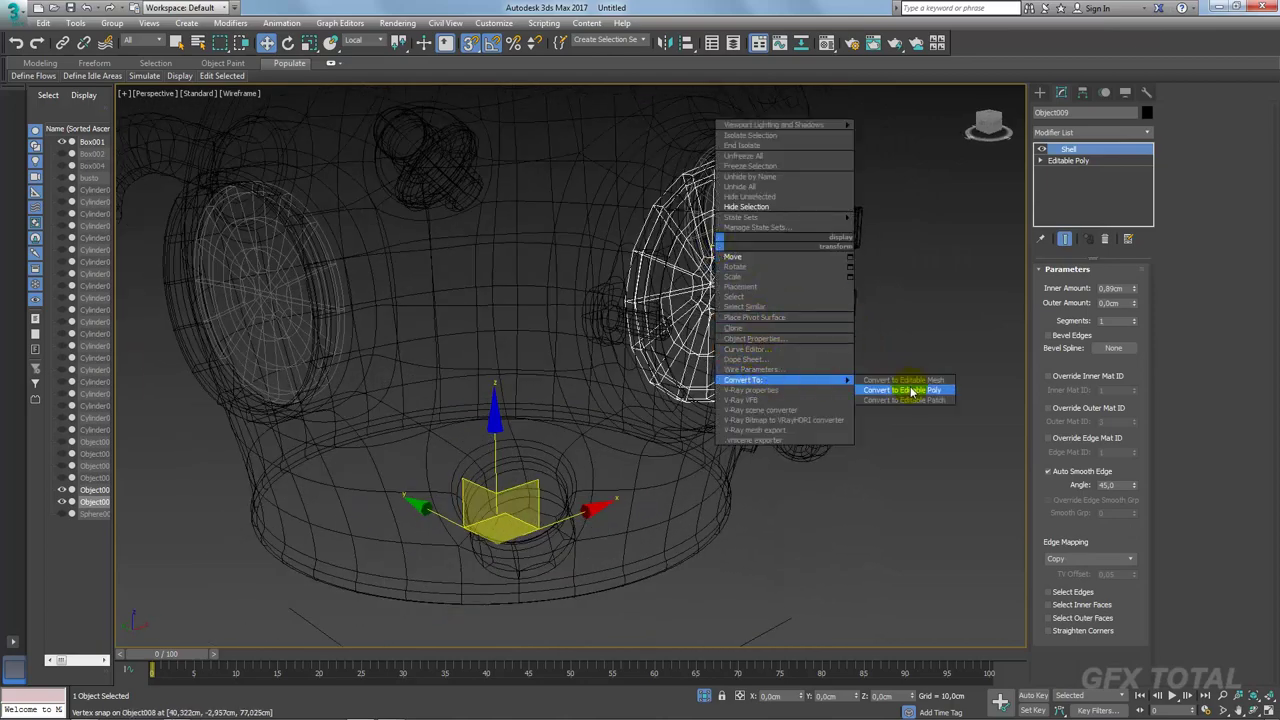
click(903, 390)
right_click(1078, 149)
click(1095, 152)
mouse_move(899, 223)
alt+middle_down()
mouse_move(889, 287)
mouse_move(694, 354)
mouse_move(723, 294)
alt+middle_up()
key(F3)
Step: Select the helmet body's neck-rim edge ring and connect it with edge loops pinched toward the rim
click(743, 256)
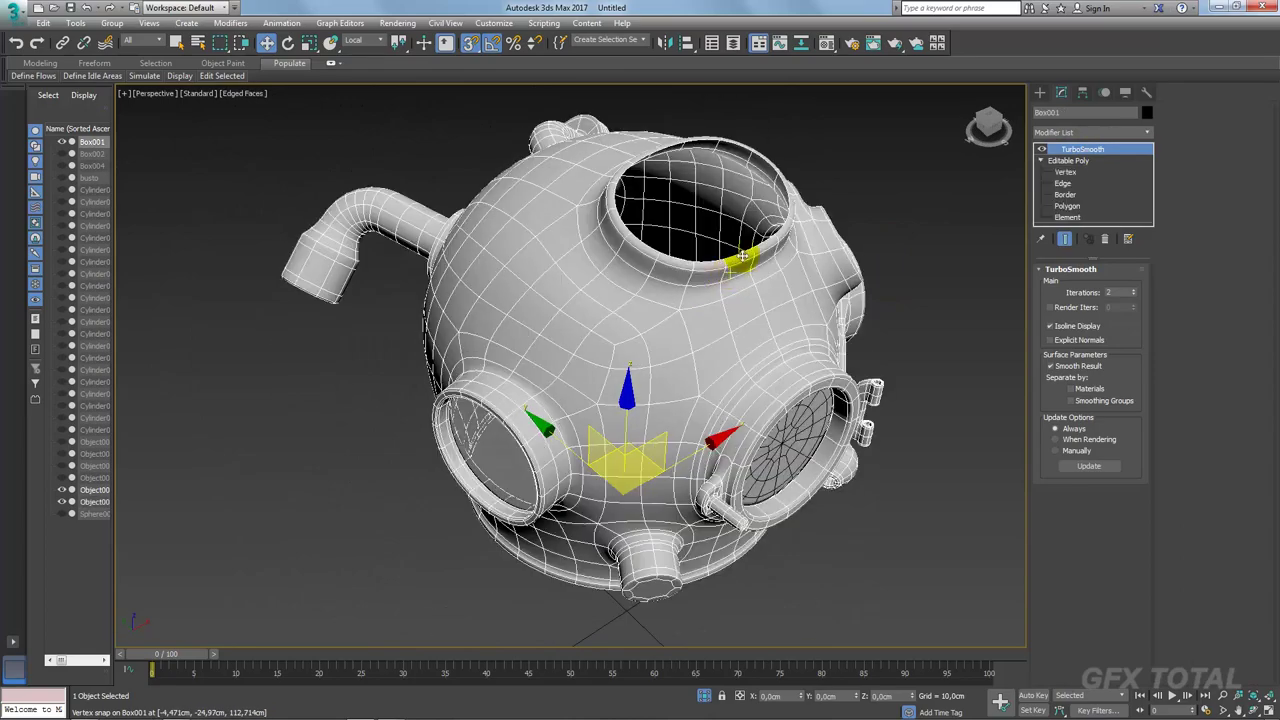
click(1066, 160)
click(1062, 183)
scroll(714, 277, up, 3)
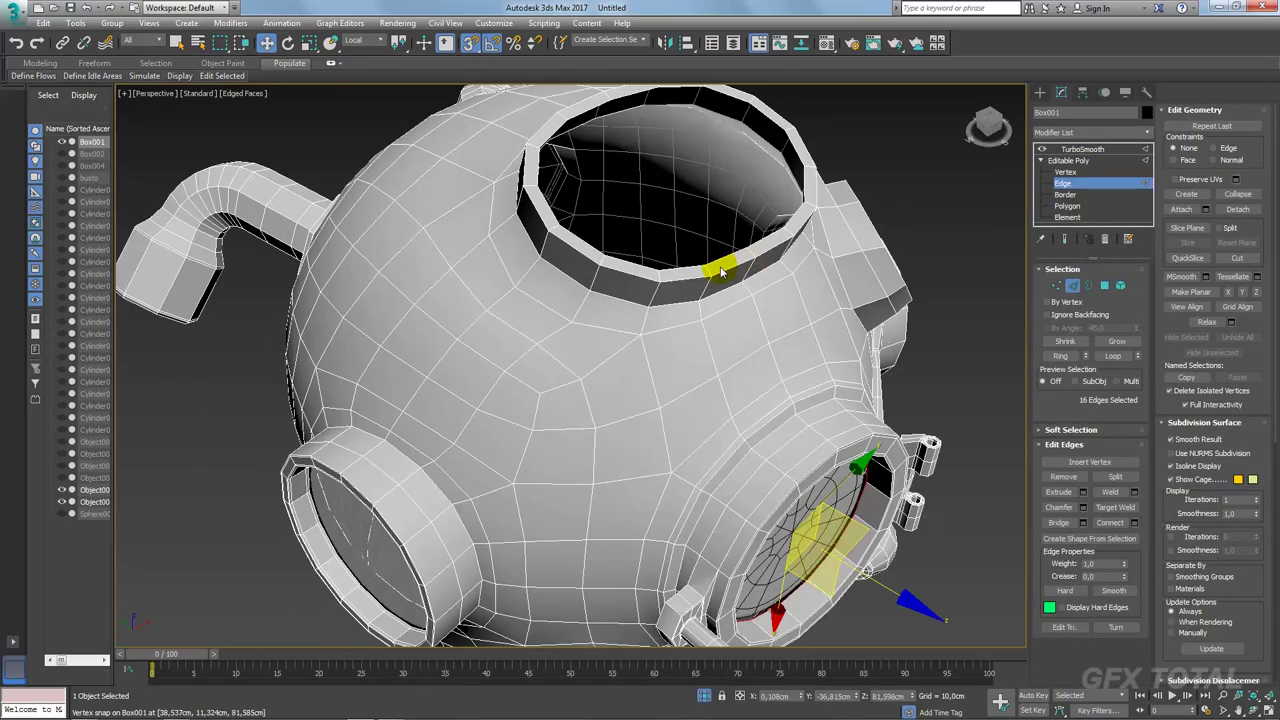
scroll(727, 268, up, 3)
click(712, 266)
ctrl+click(780, 298)
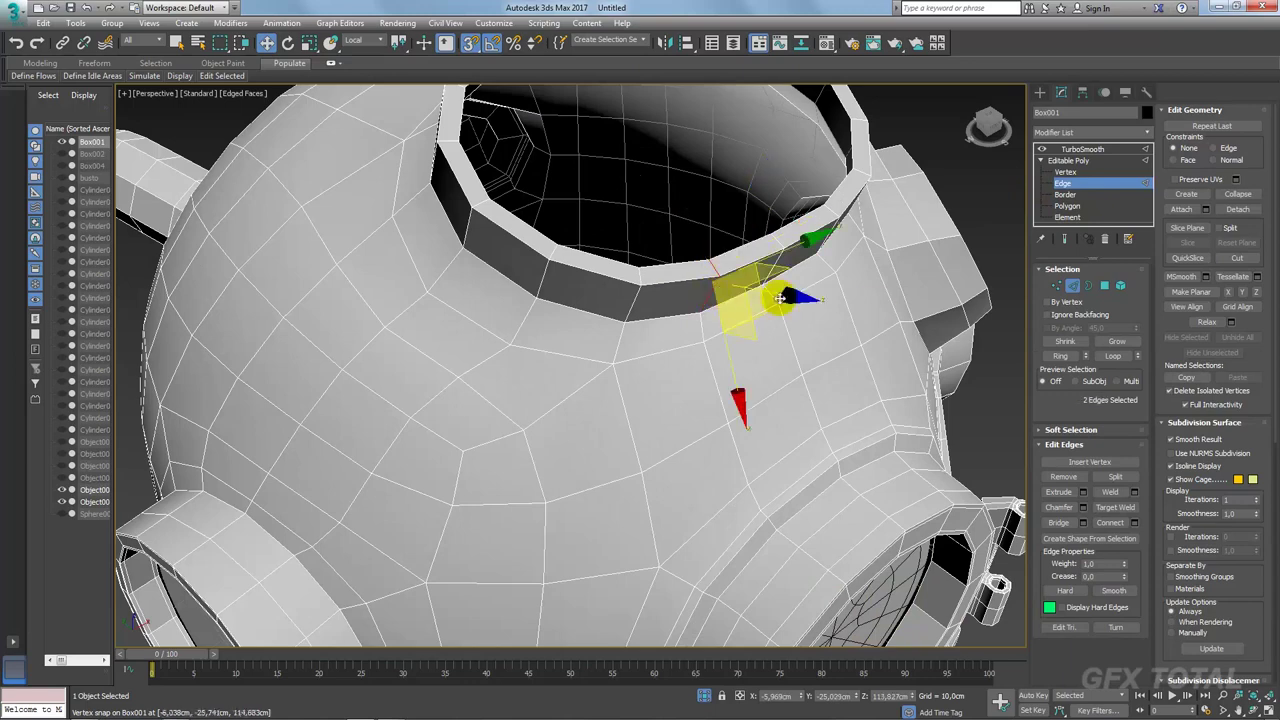
click(1058, 354)
click(1133, 522)
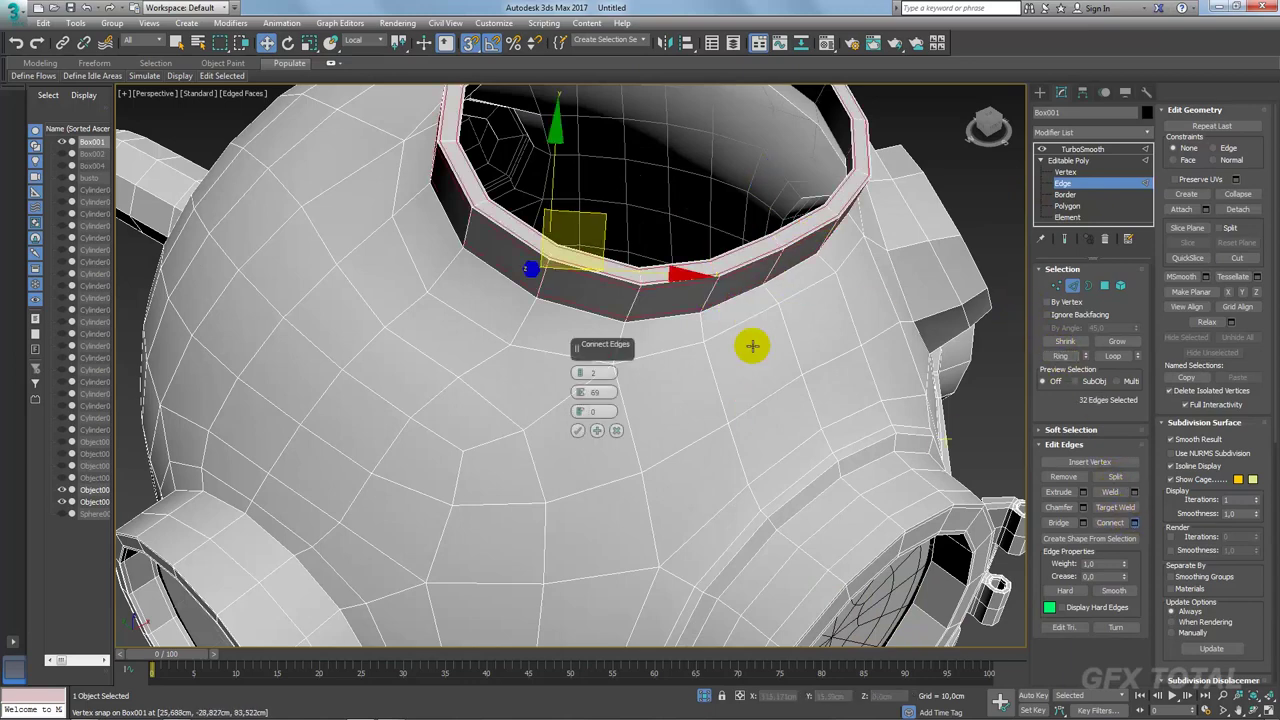
drag(580, 392, 579, 397)
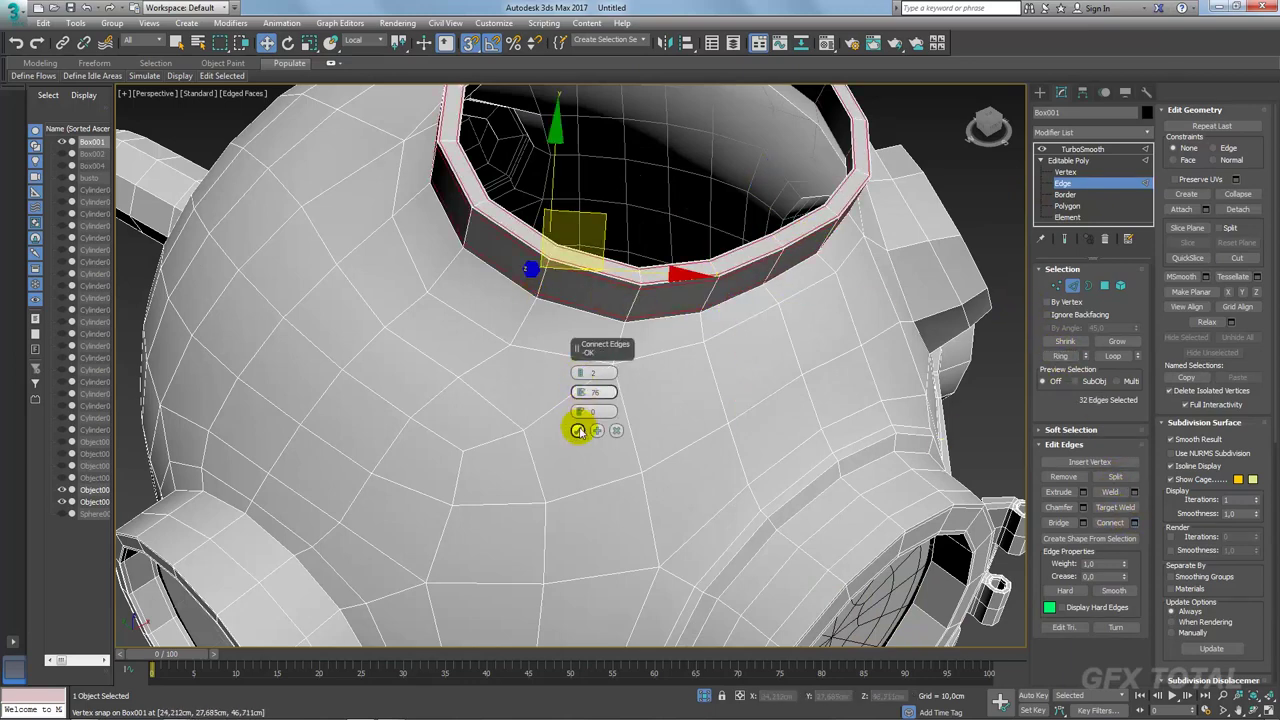
click(577, 430)
Step: Cap the neck's open border with a polygon and select that cap
click(1088, 287)
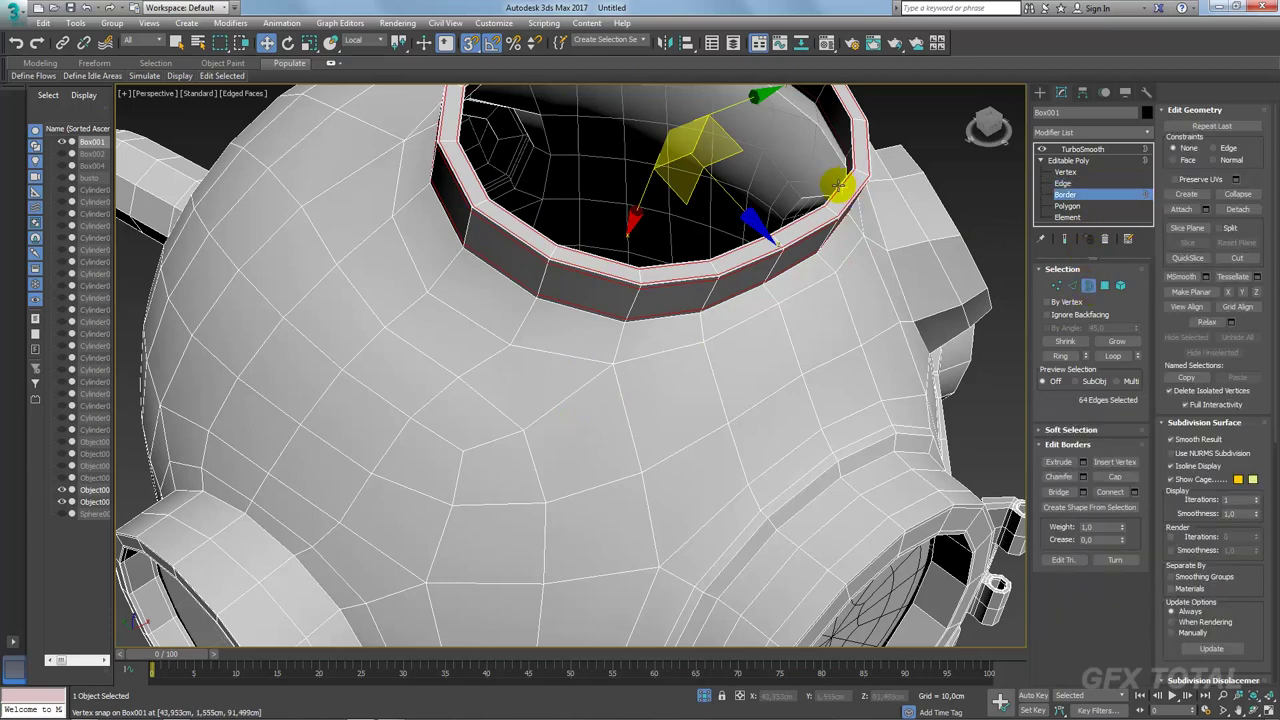
click(840, 186)
key(4)
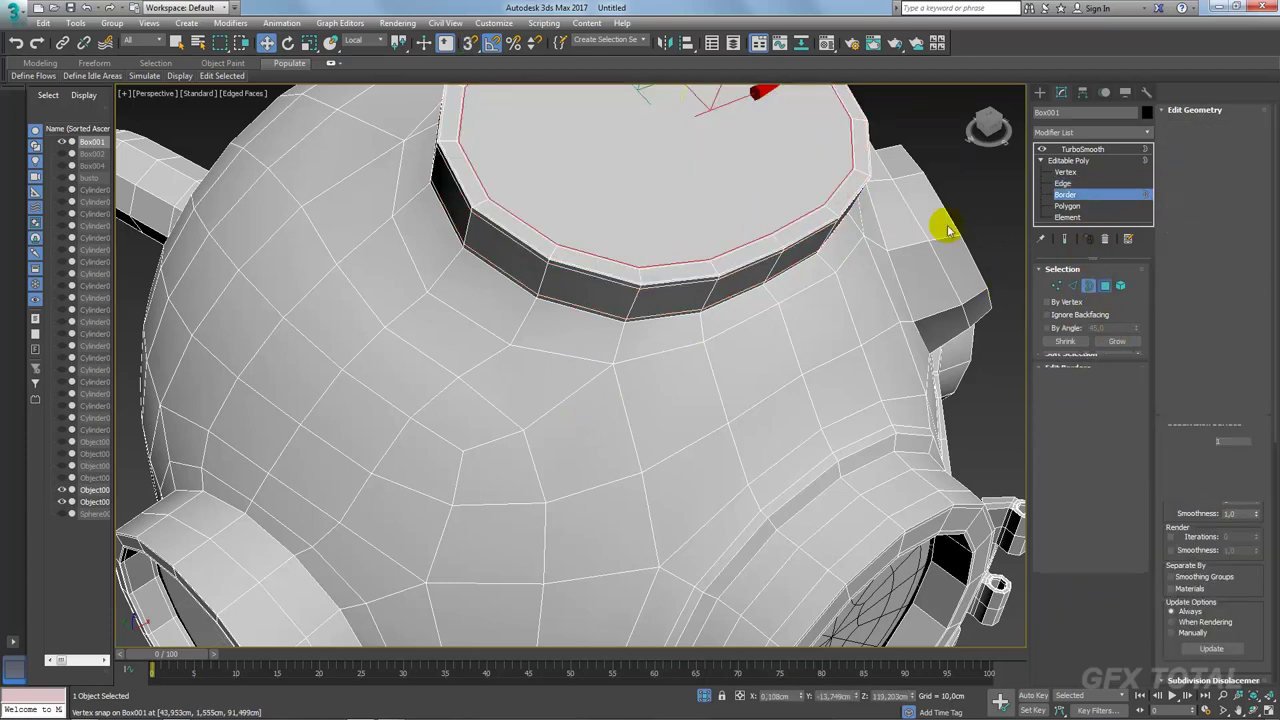
click(794, 200)
click(1085, 480)
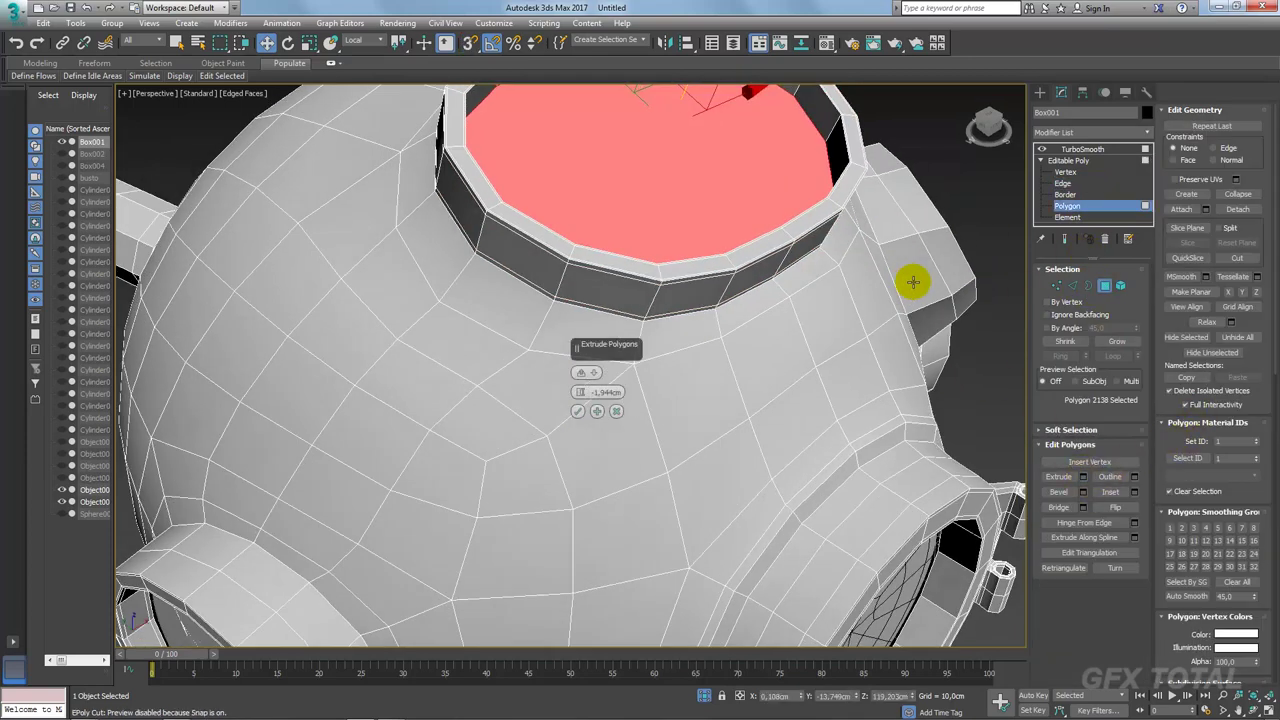
alt+middle_drag(909, 277, 609, 349)
click(580, 400)
key(ctrl+z)
key(shift+z)
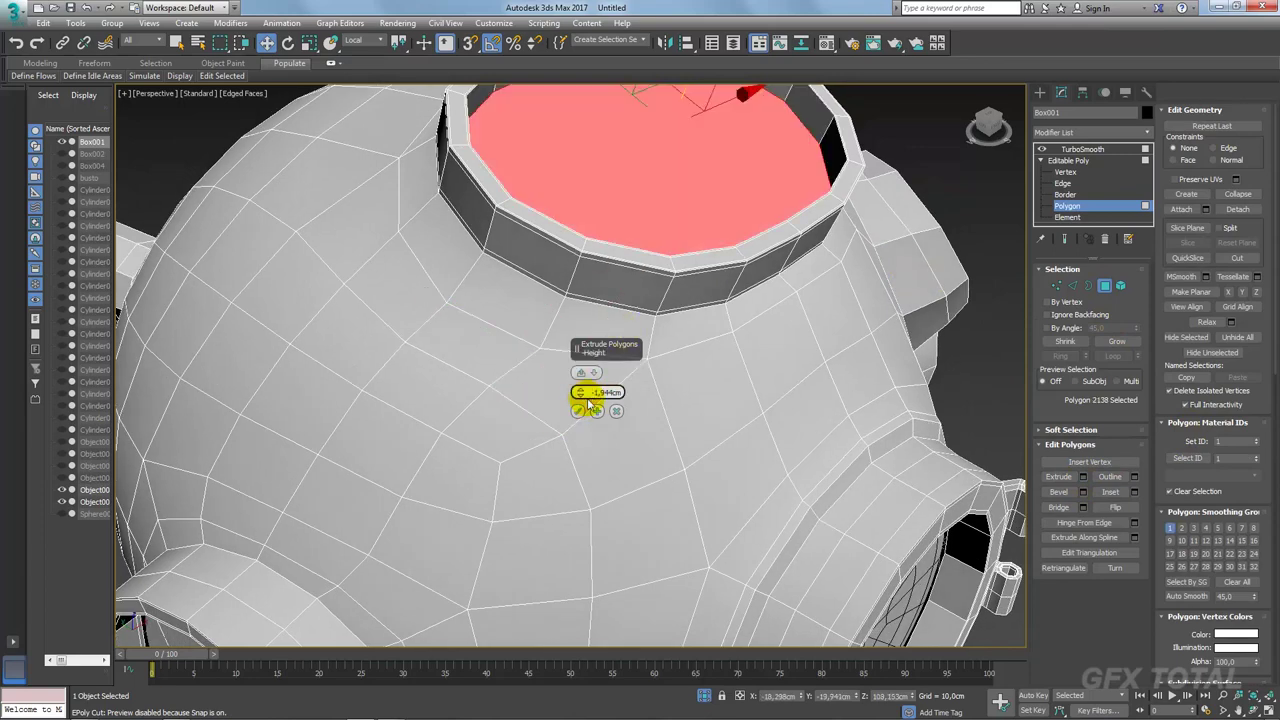
middle_drag(574, 403, 737, 338)
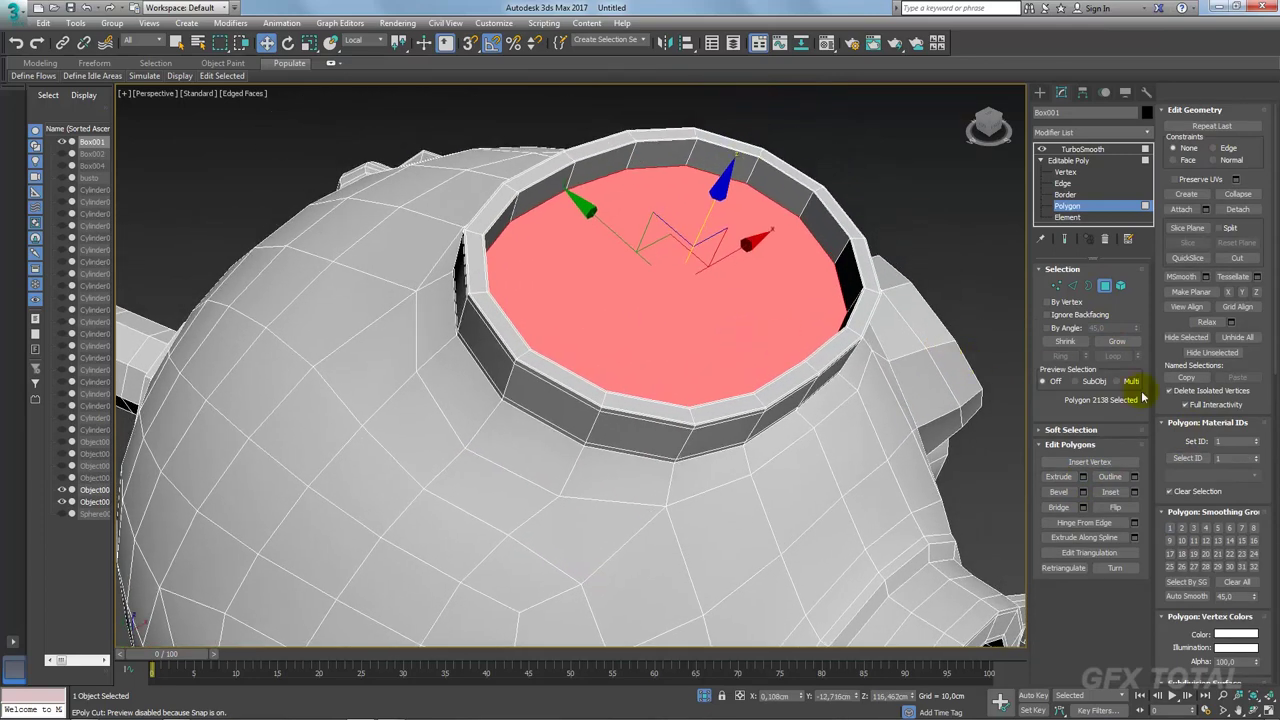
Step: Detach the cap polygon as Object010 and select its polygon for insetting
click(1238, 207)
click(672, 383)
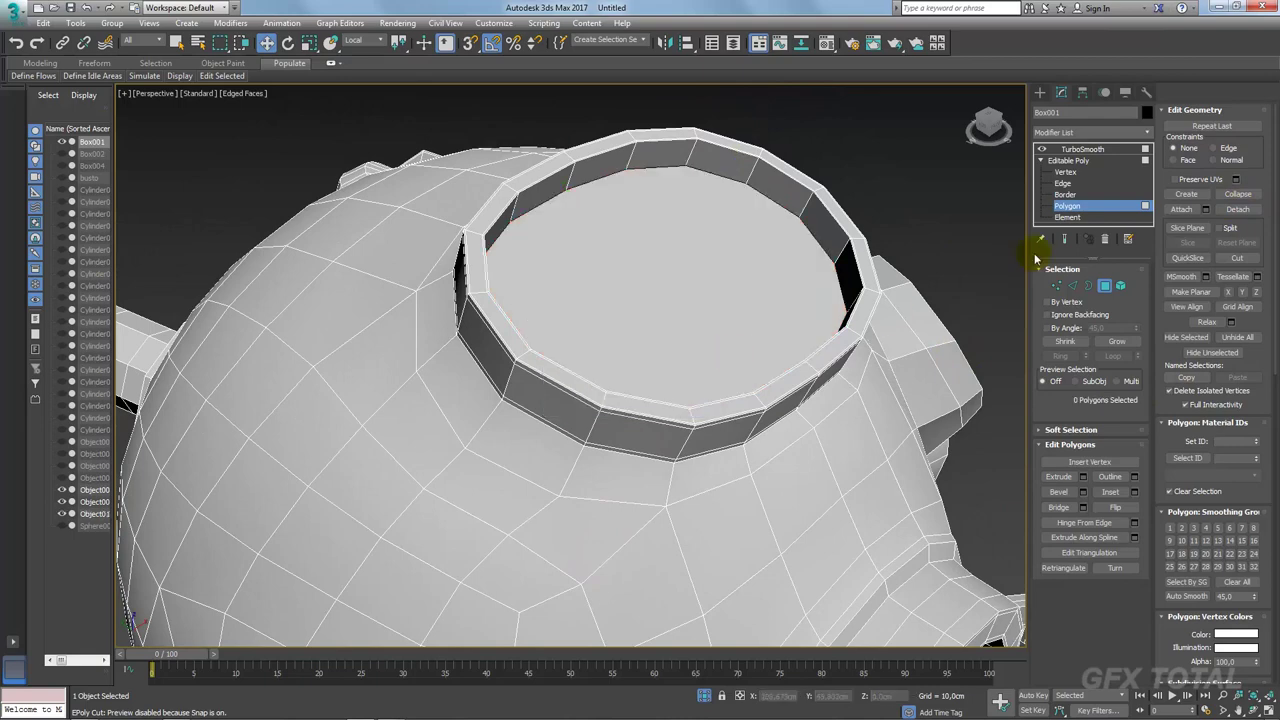
click(1083, 162)
click(722, 231)
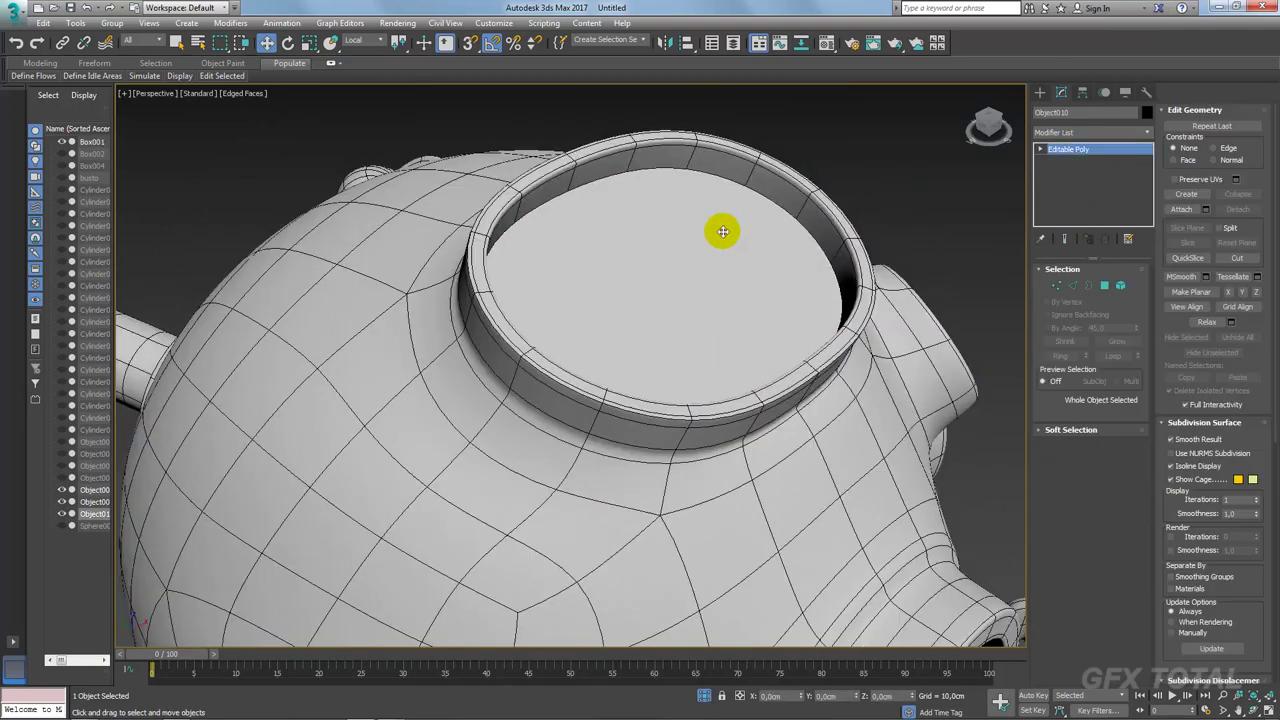
click(1102, 287)
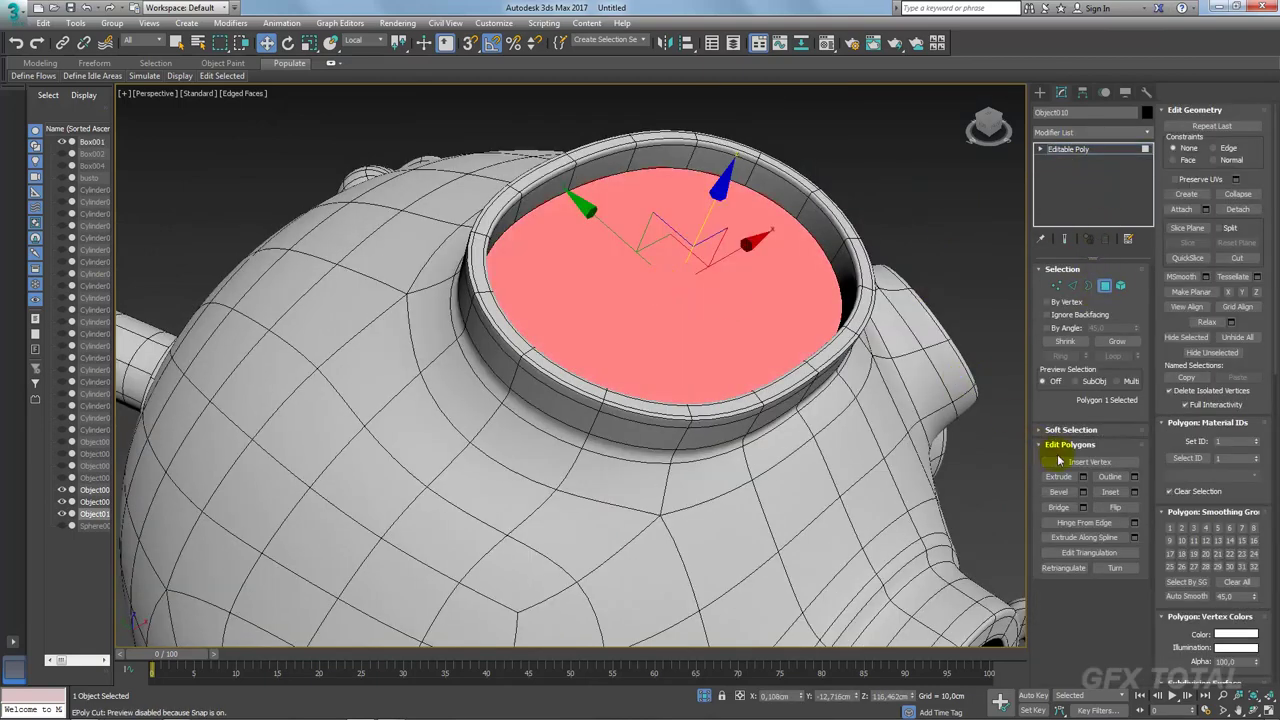
click(1110, 492)
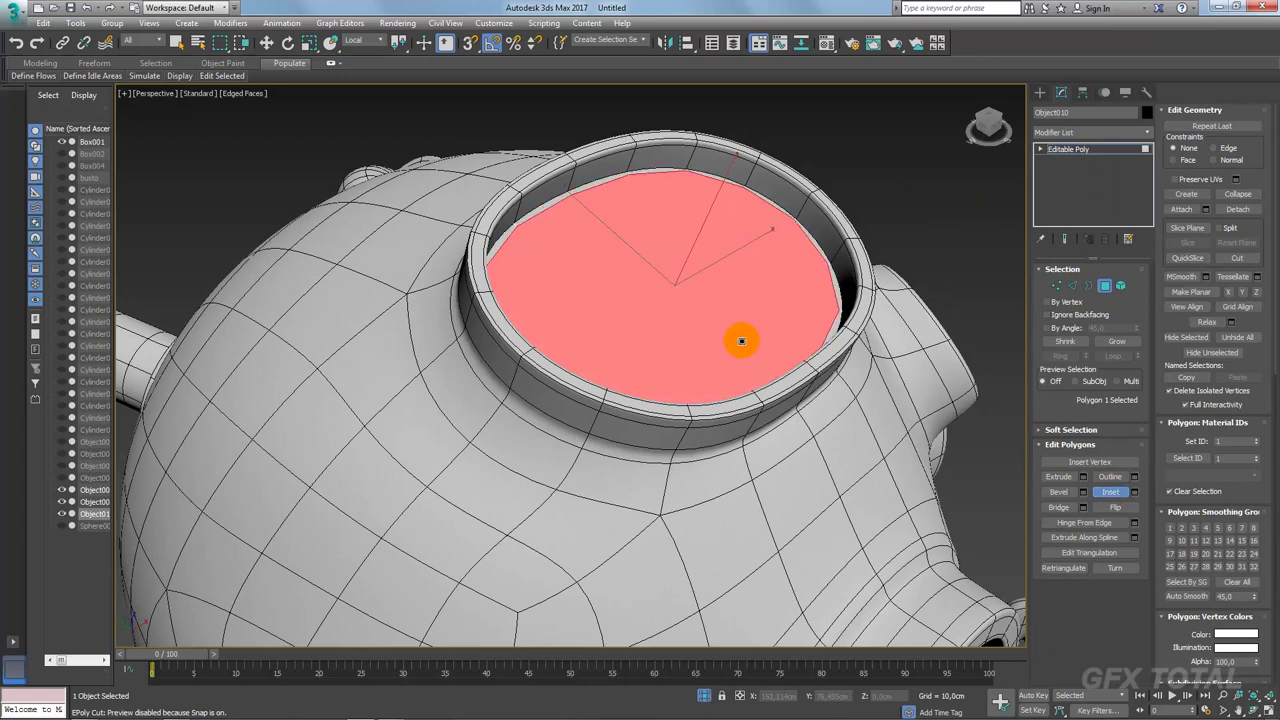
Step: Inset the cap into a ring of faces and connect two inner-face vertices with an edge
drag(740, 340, 703, 309)
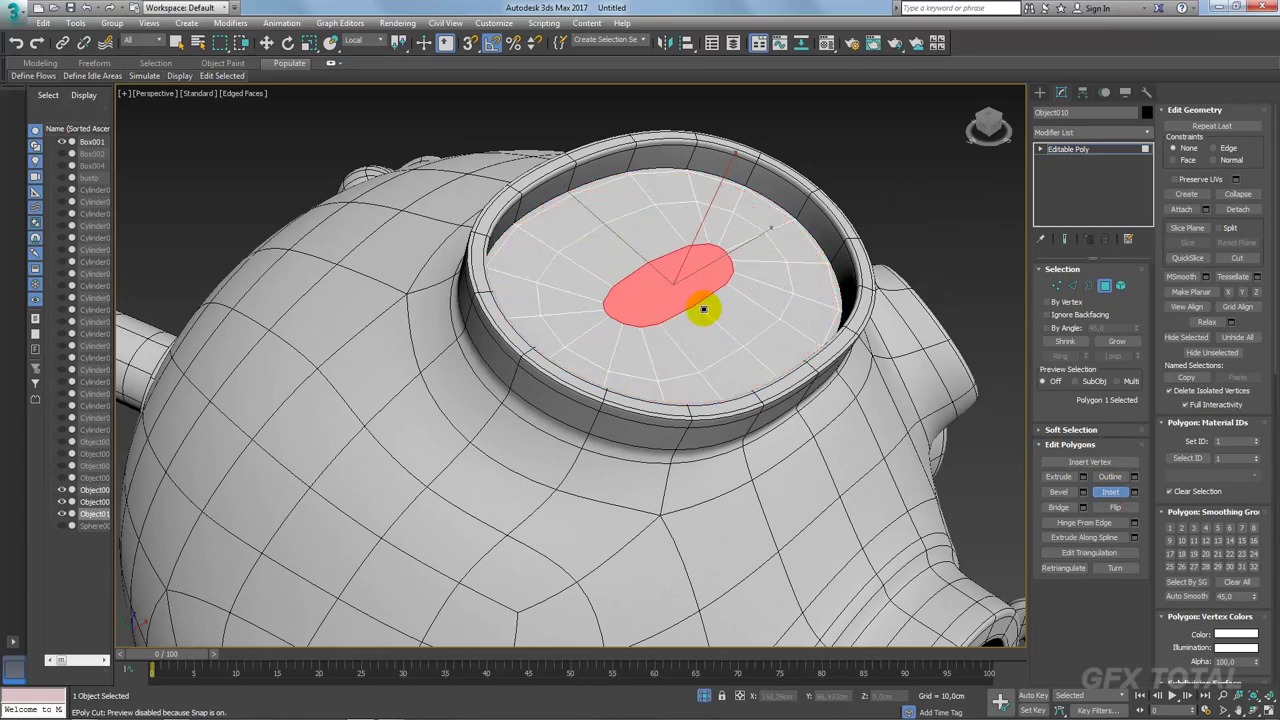
key(w)
click(1060, 287)
alt+middle_drag(786, 271, 689, 234)
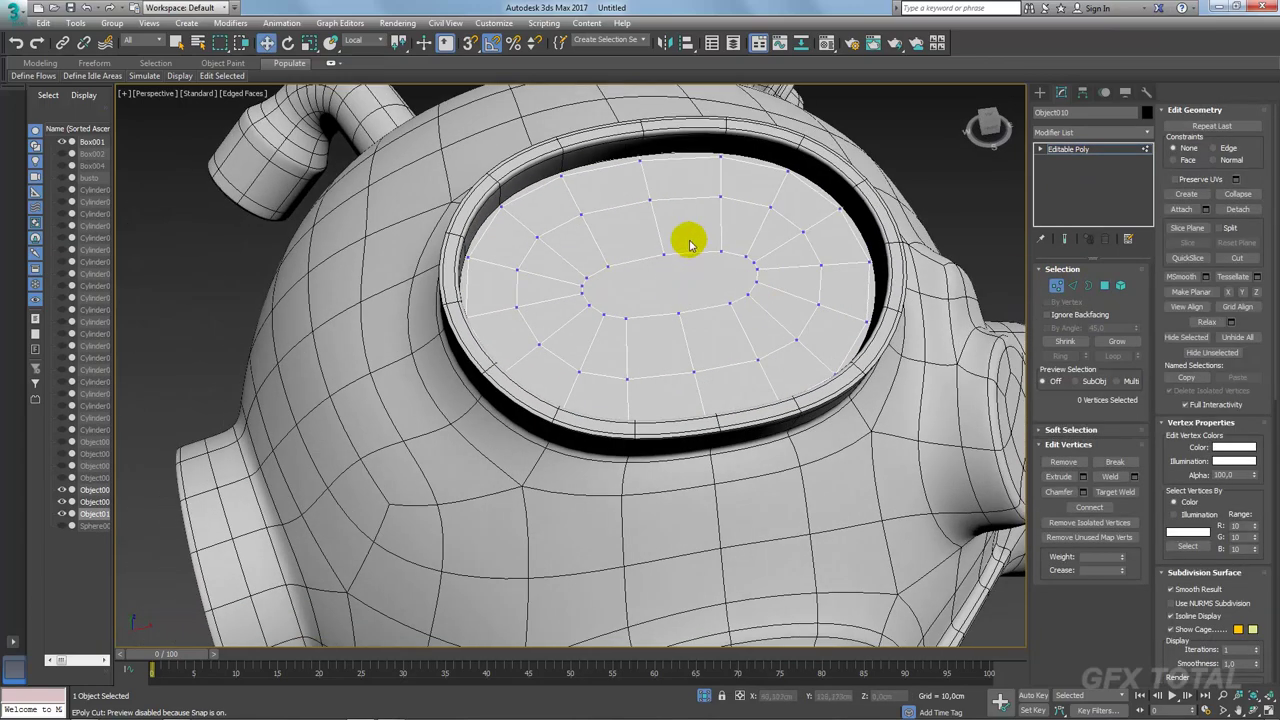
drag(689, 234, 654, 340)
scroll(634, 289, up, 3)
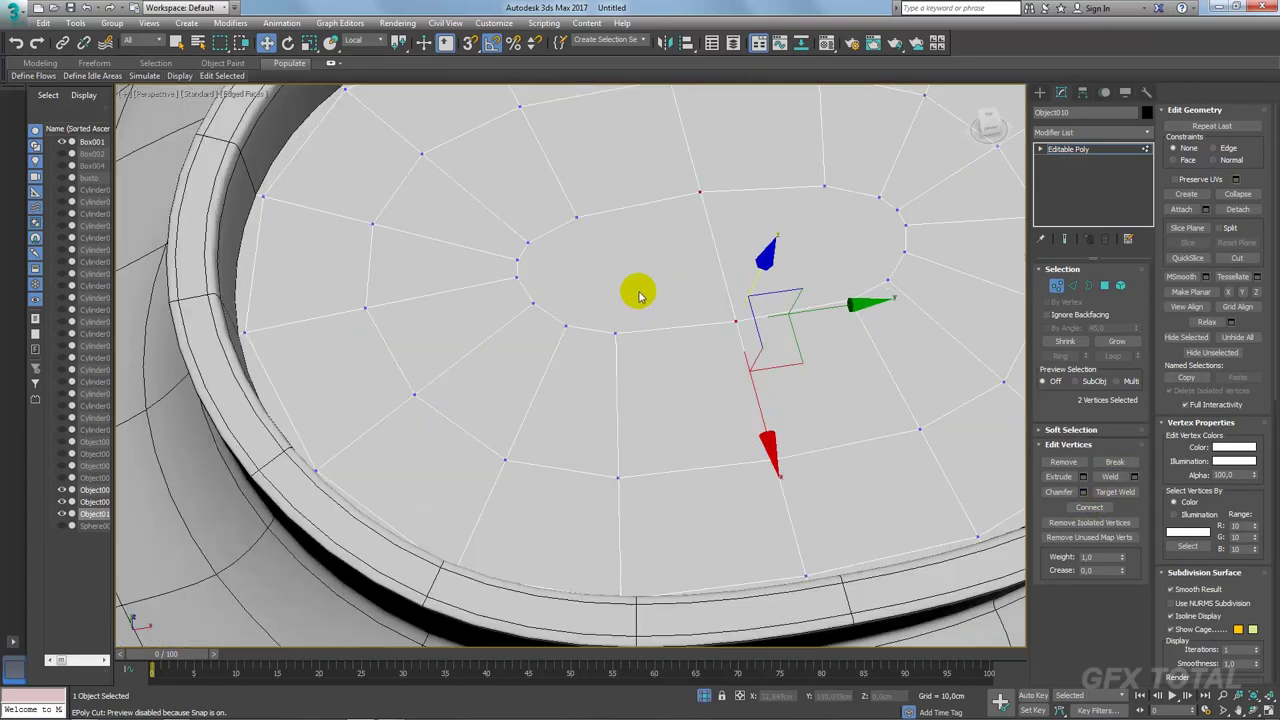
drag(634, 194, 563, 246)
ctrl+click(620, 333)
click(1089, 507)
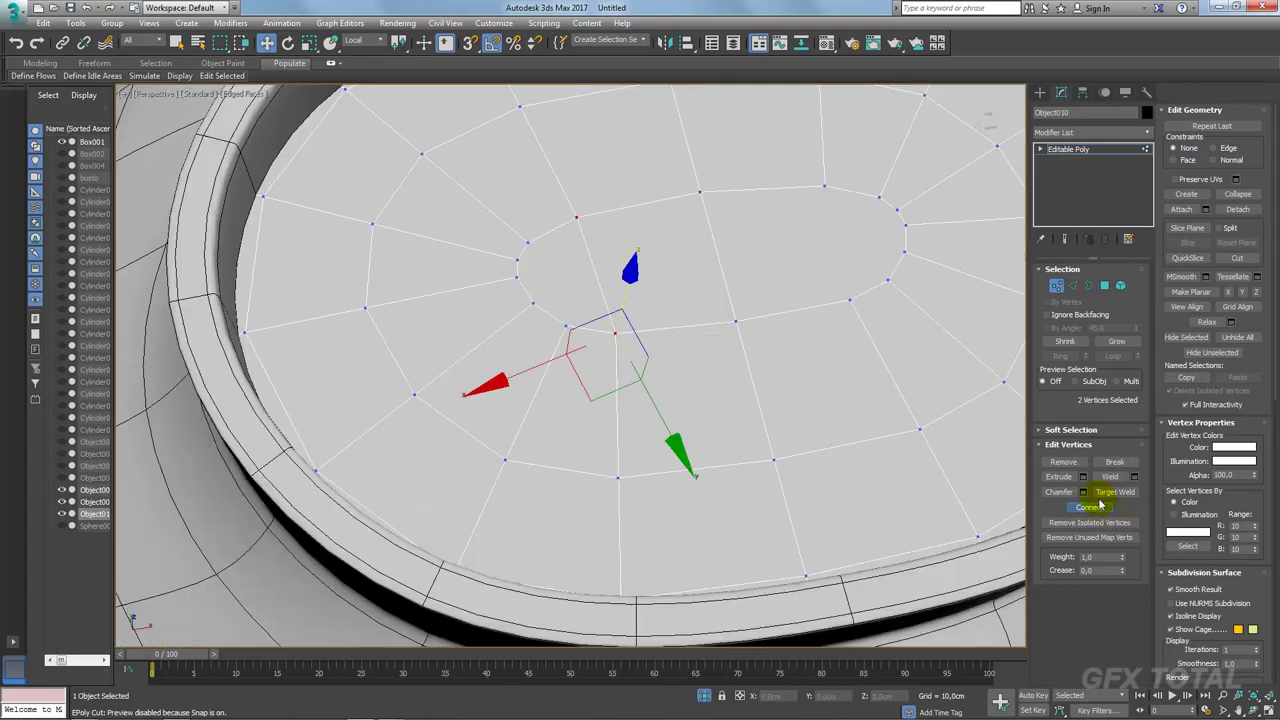
Step: Connect two right-side vertices of the inner face with another edge
click(824, 186)
ctrl+click(850, 300)
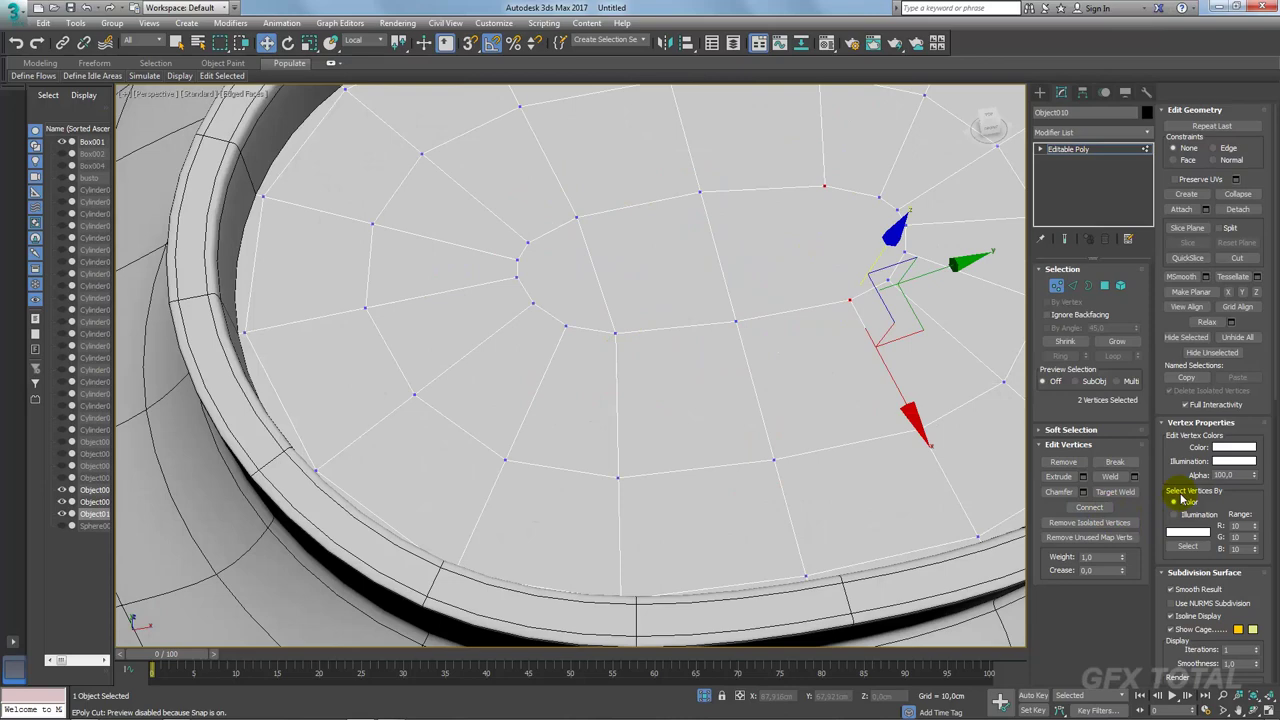
click(1108, 510)
click(886, 271)
alt+middle_drag(886, 271, 837, 177)
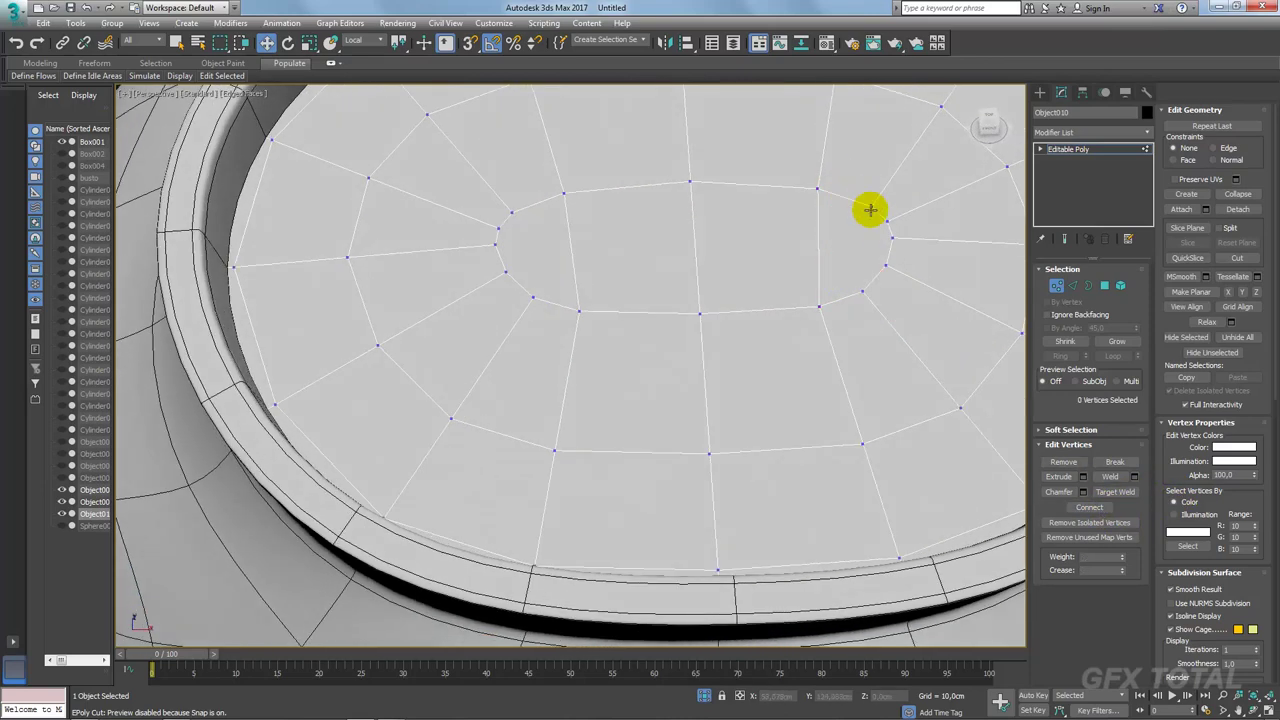
scroll(870, 209, up, 3)
Step: Cut new edges across the inner face and down its left side
right_click(892, 243)
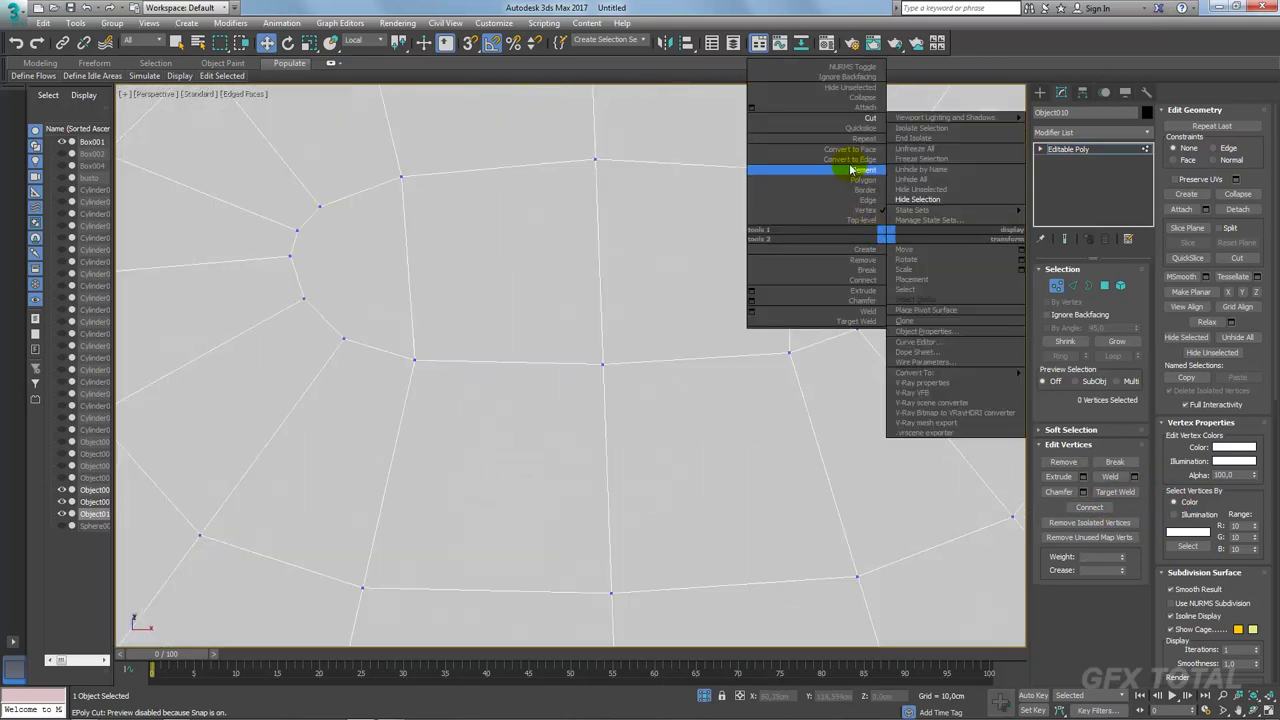
click(863, 114)
click(904, 243)
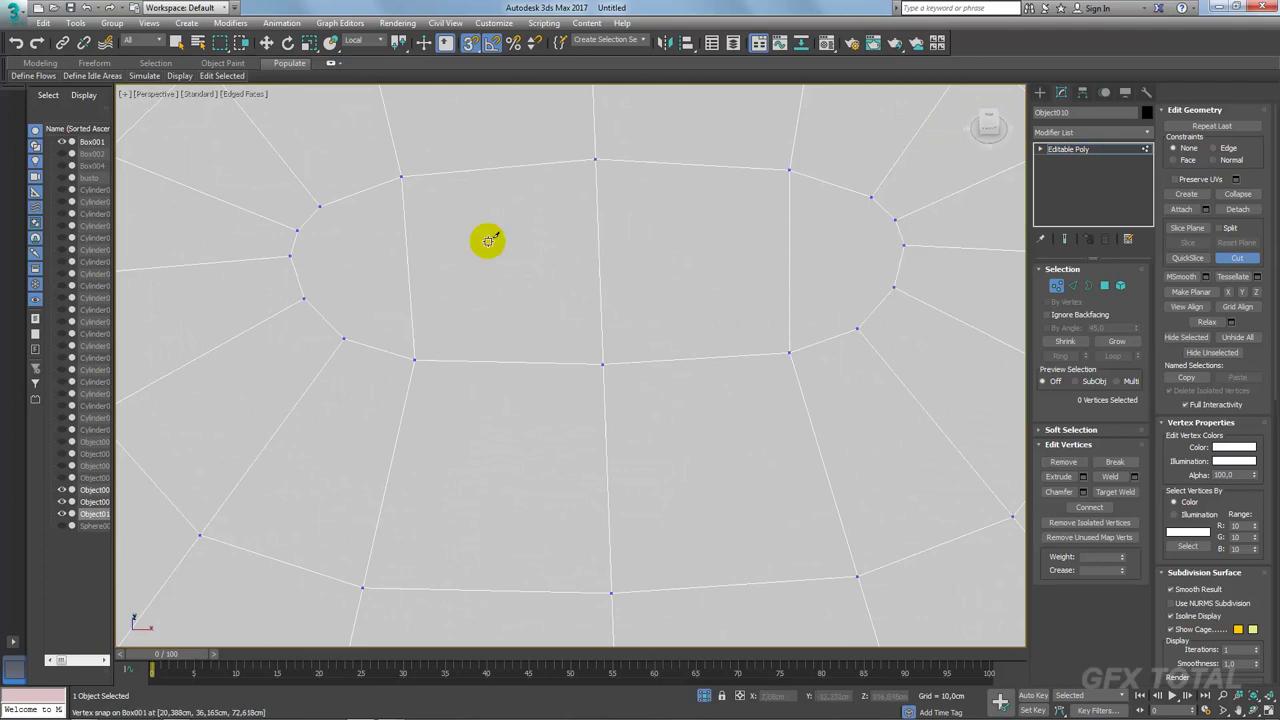
click(289, 256)
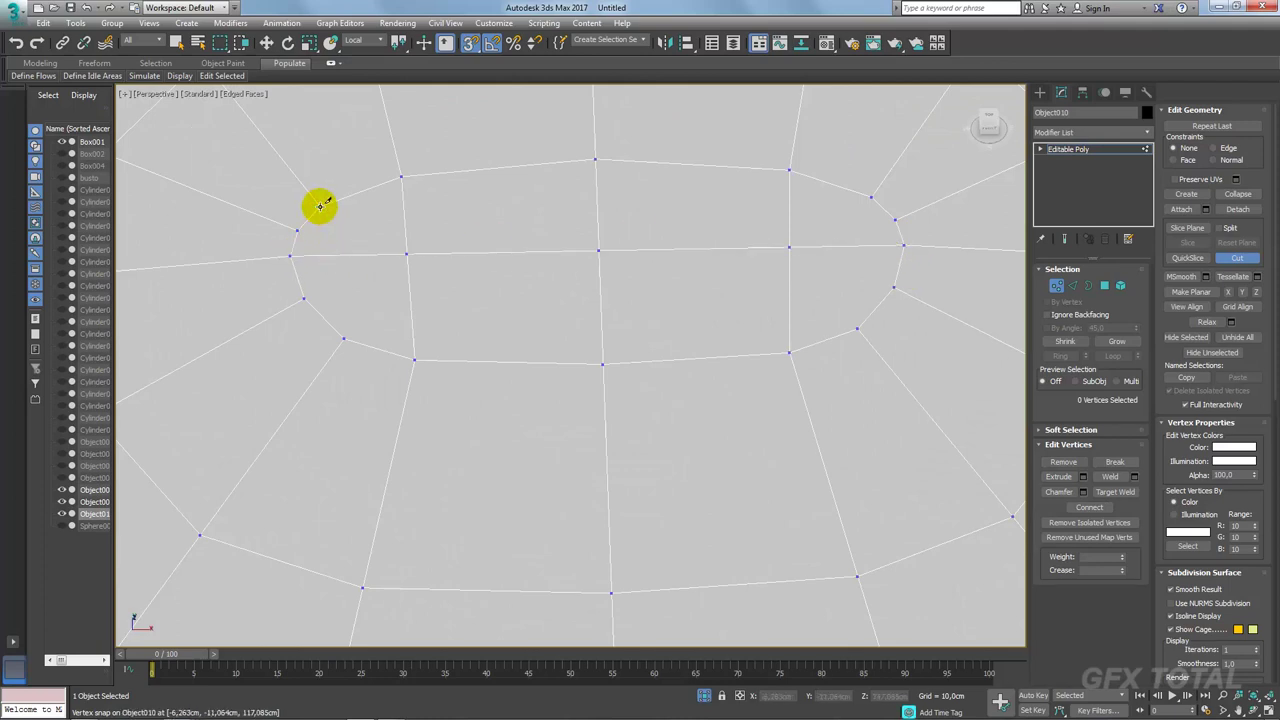
click(320, 206)
click(343, 339)
right_click(343, 339)
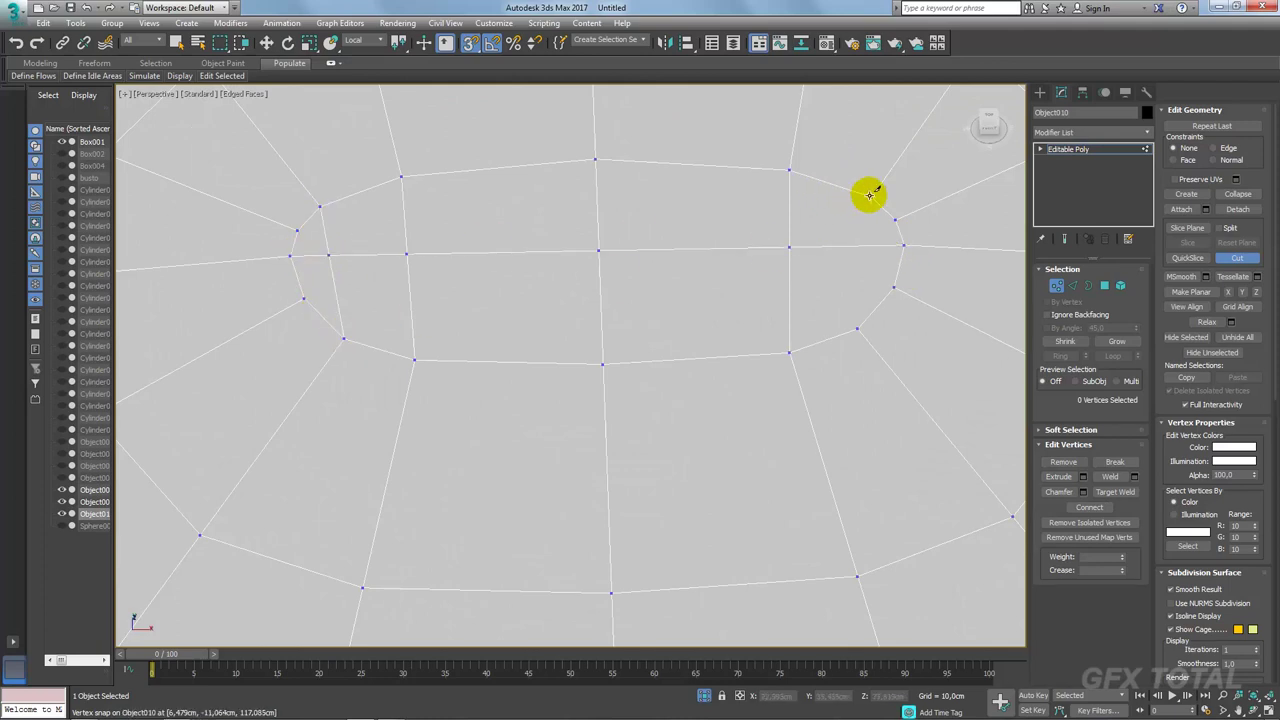
click(870, 195)
scroll(881, 261, down, 3)
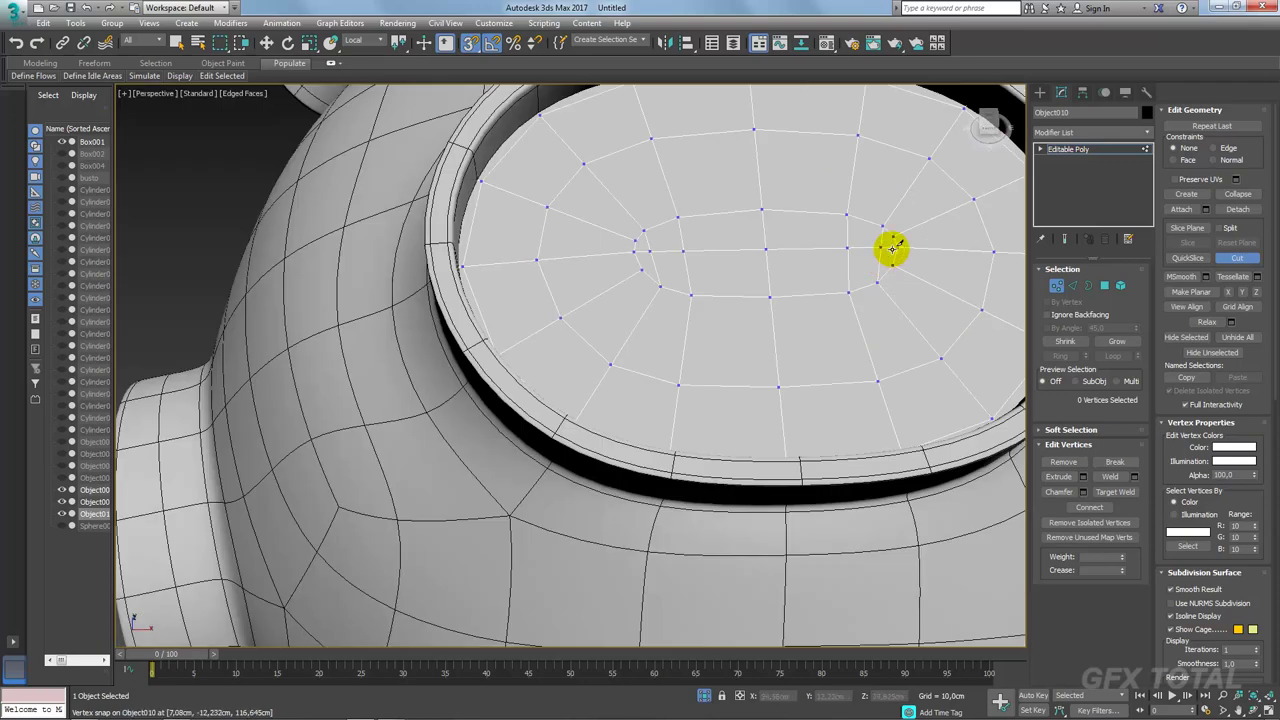
alt+middle_drag(891, 251, 851, 241)
key(w)
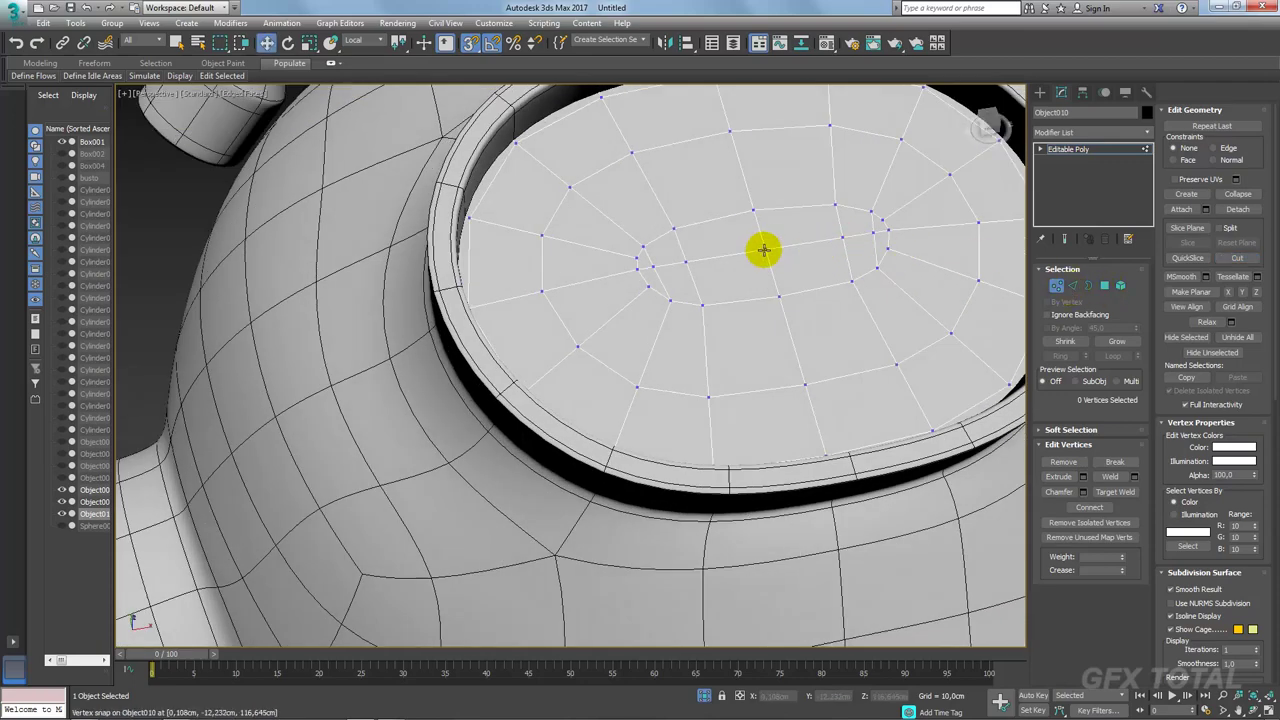
Step: Select the cap's central polygons and grow the selection outward
click(766, 249)
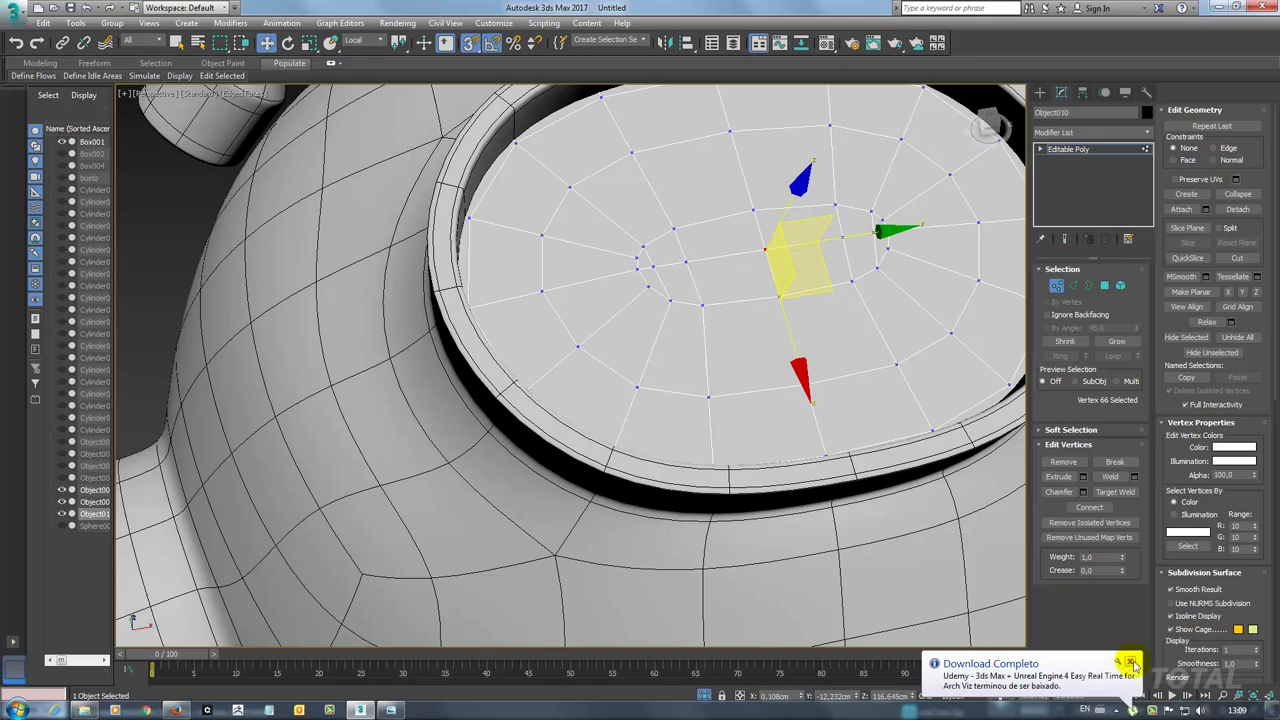
click(1130, 663)
click(1104, 285)
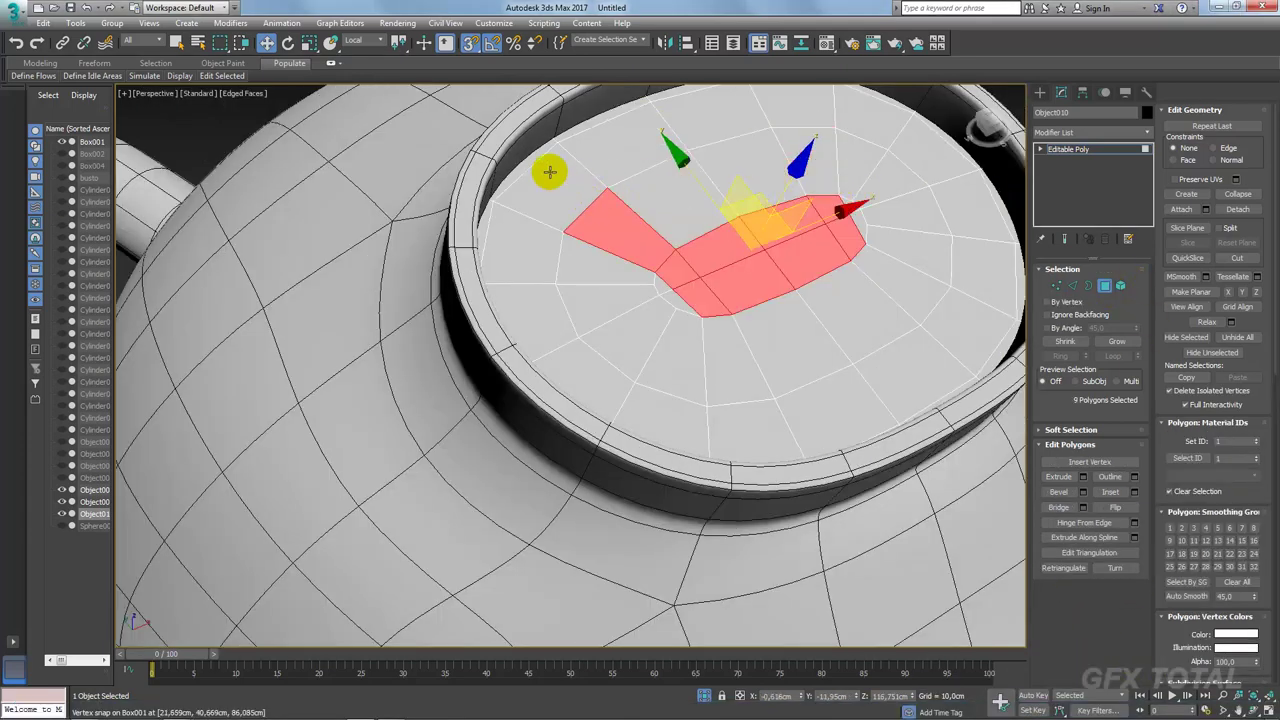
alt+click(606, 227)
click(1115, 343)
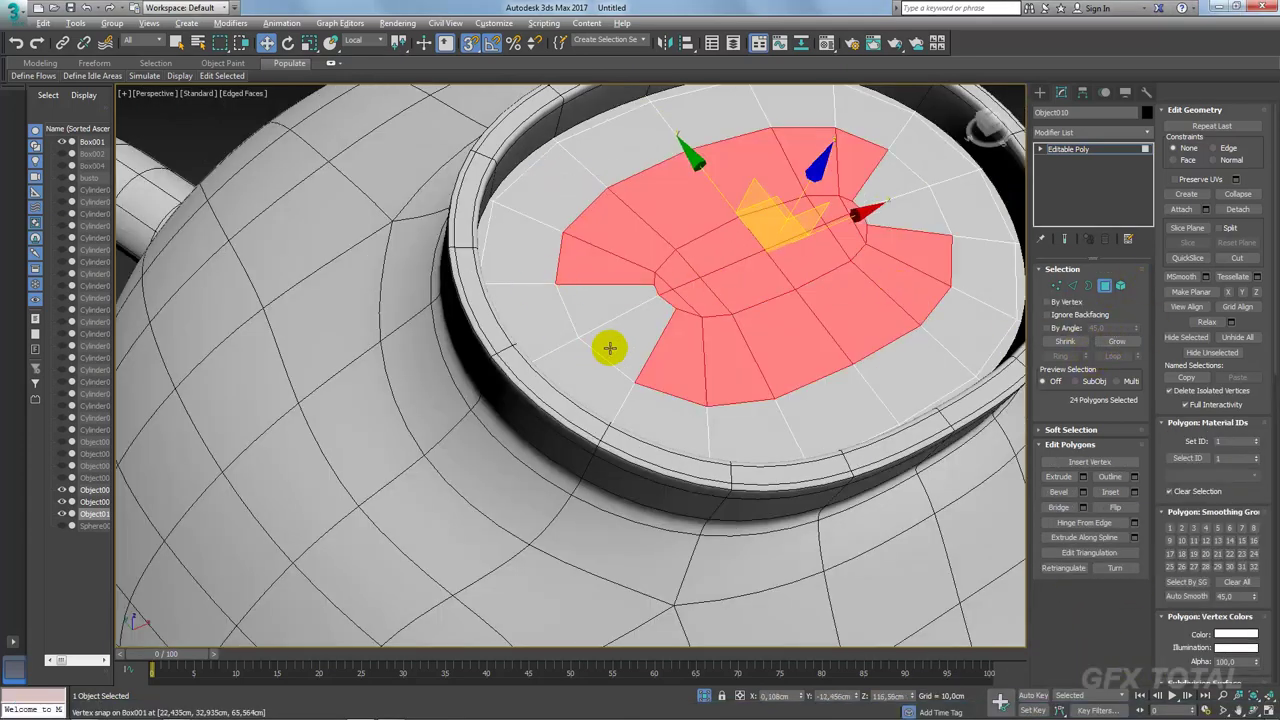
alt+drag(609, 346, 896, 432)
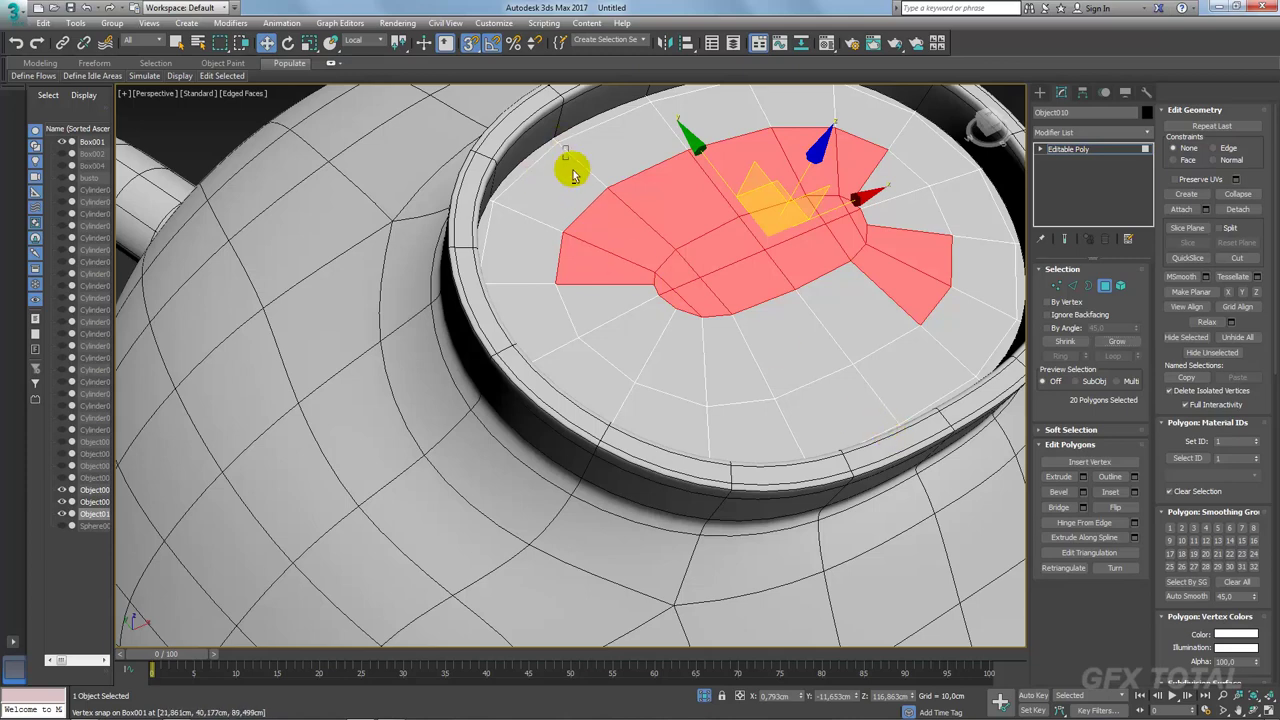
Step: Trim the left, top and right polygons from the selection and relax the rest
alt+drag(571, 163, 612, 274)
drag(668, 112, 797, 157)
alt+drag(931, 206, 986, 392)
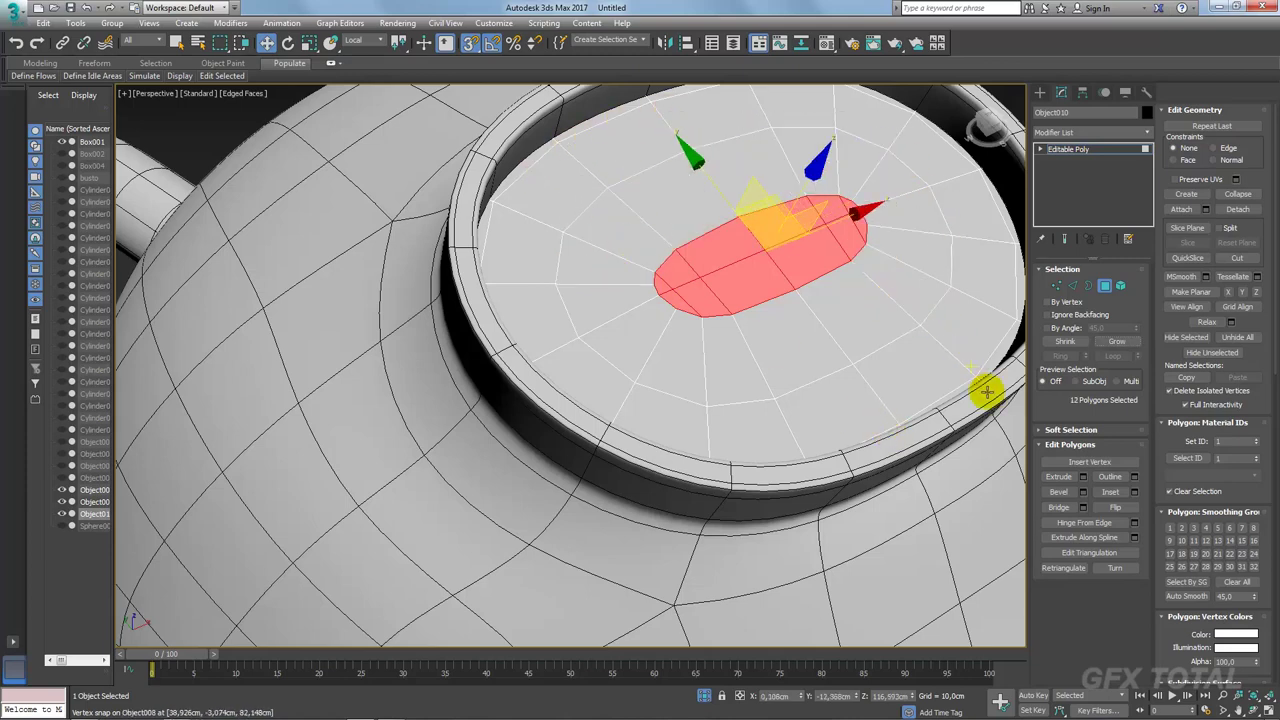
alt+middle_drag(946, 362, 903, 397)
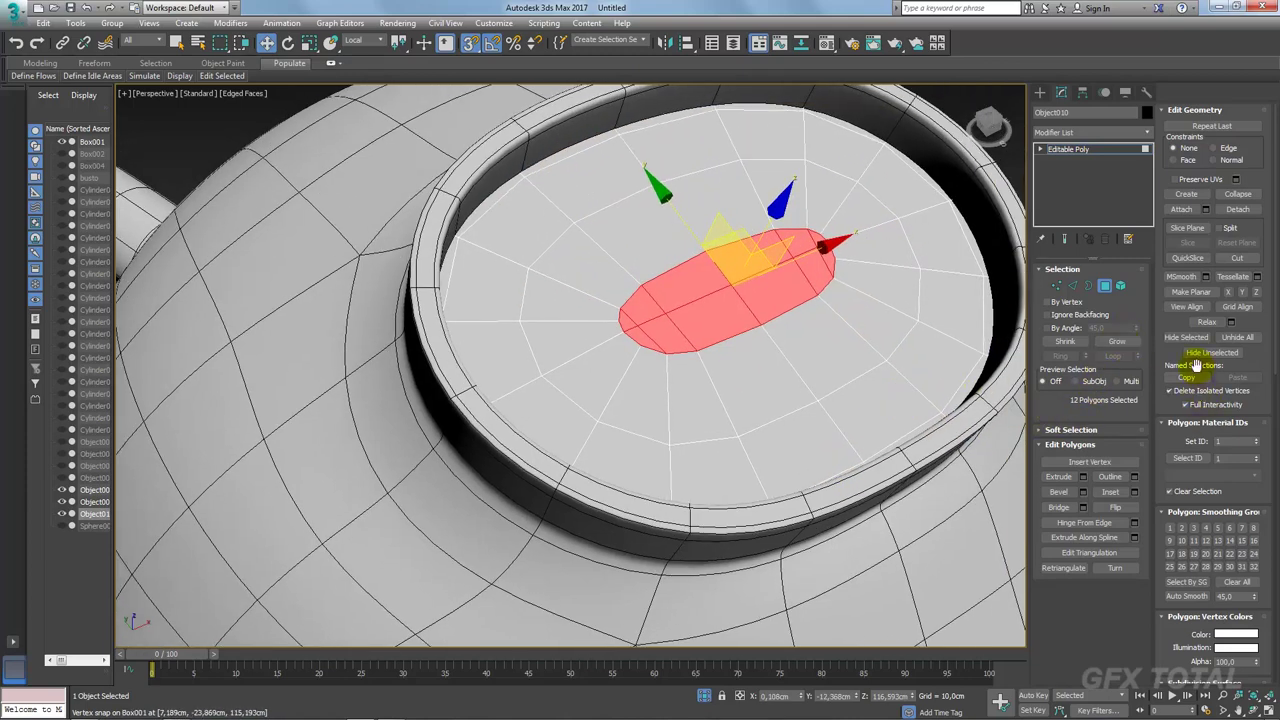
click(1209, 324)
click(1087, 150)
scroll(883, 209, down, 5)
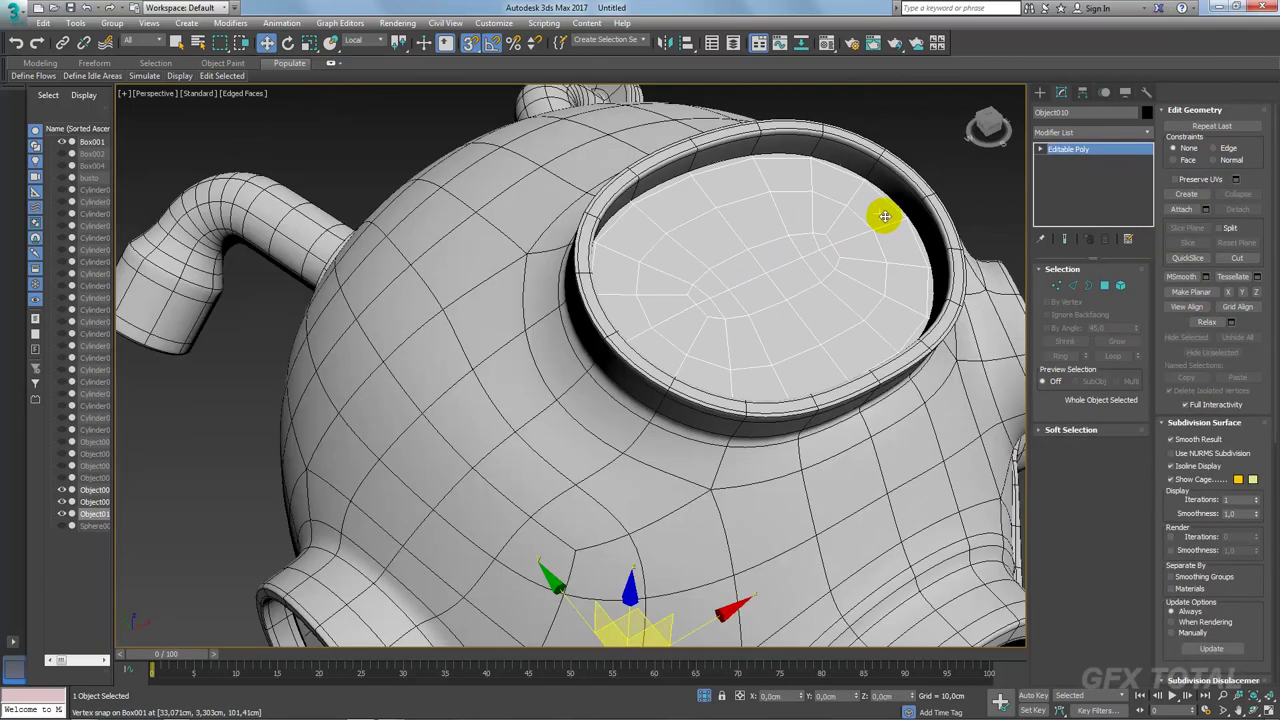
Step: Add a Shell to Object010's cap and collapse it to Editable Poly
click(1147, 132)
drag(1148, 200, 1170, 563)
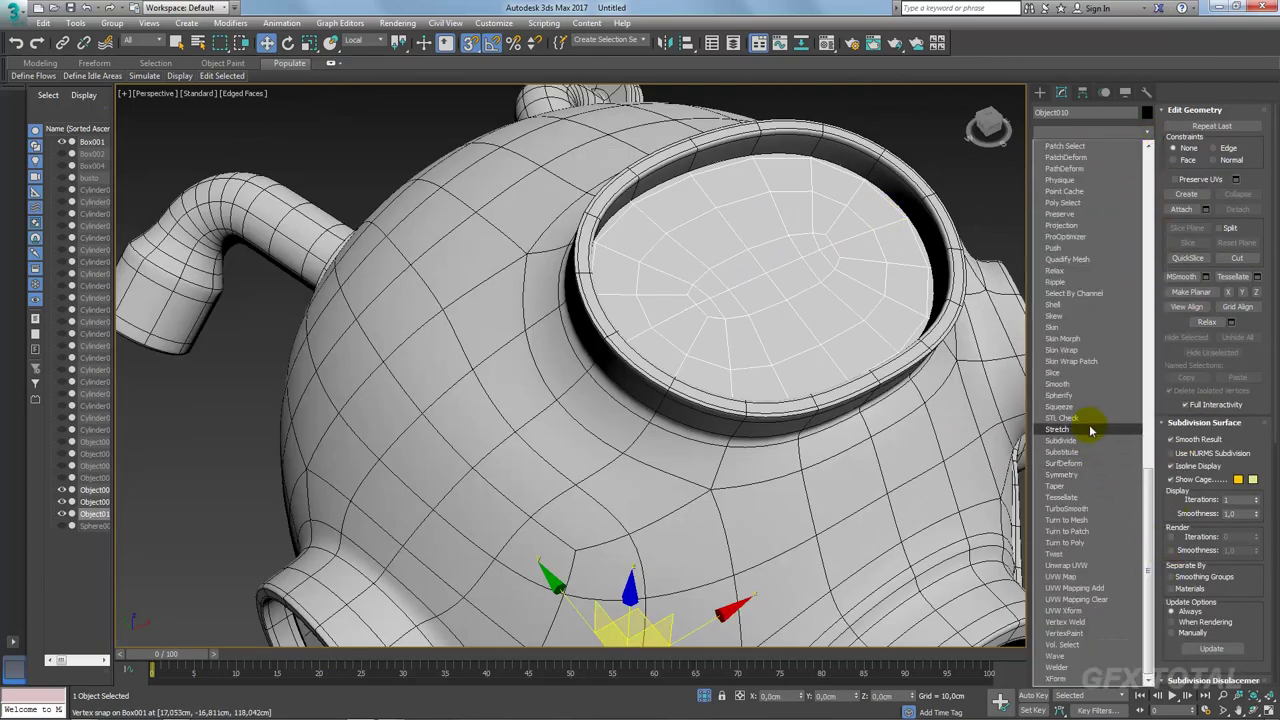
click(1053, 304)
key(F3)
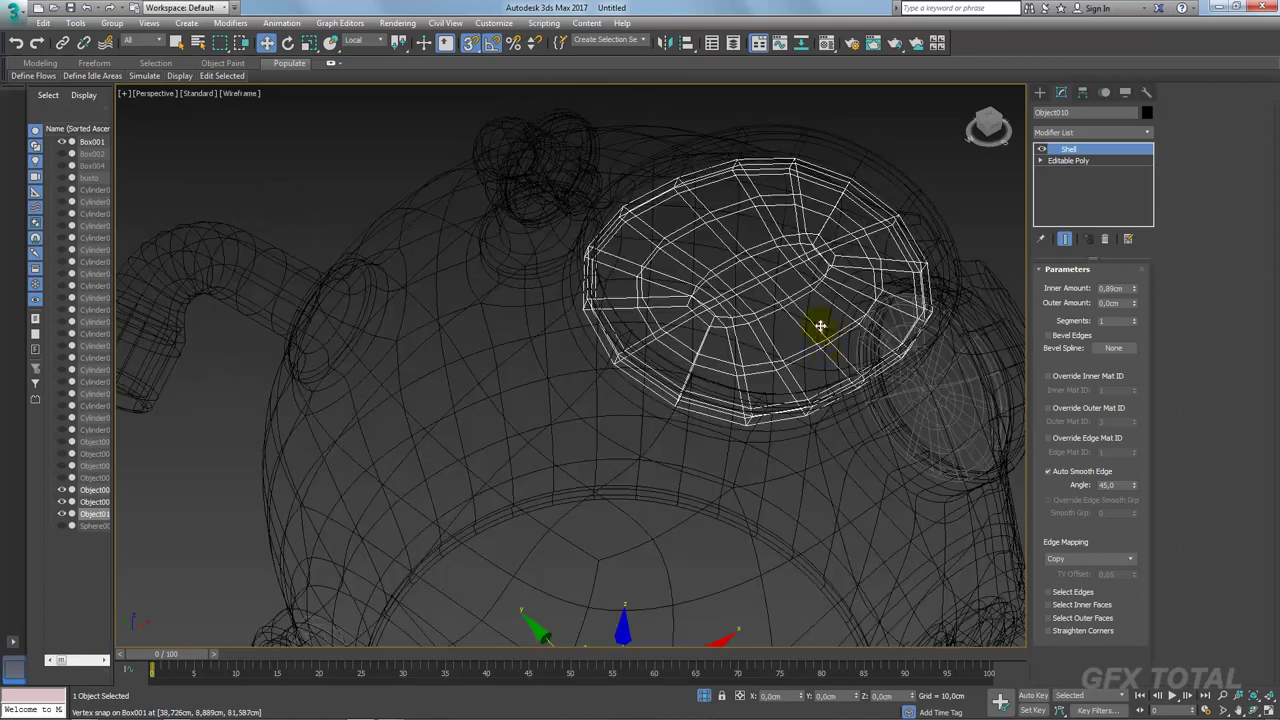
alt+middle_drag(820, 323, 846, 363)
right_click(810, 281)
mouse_move(836, 416)
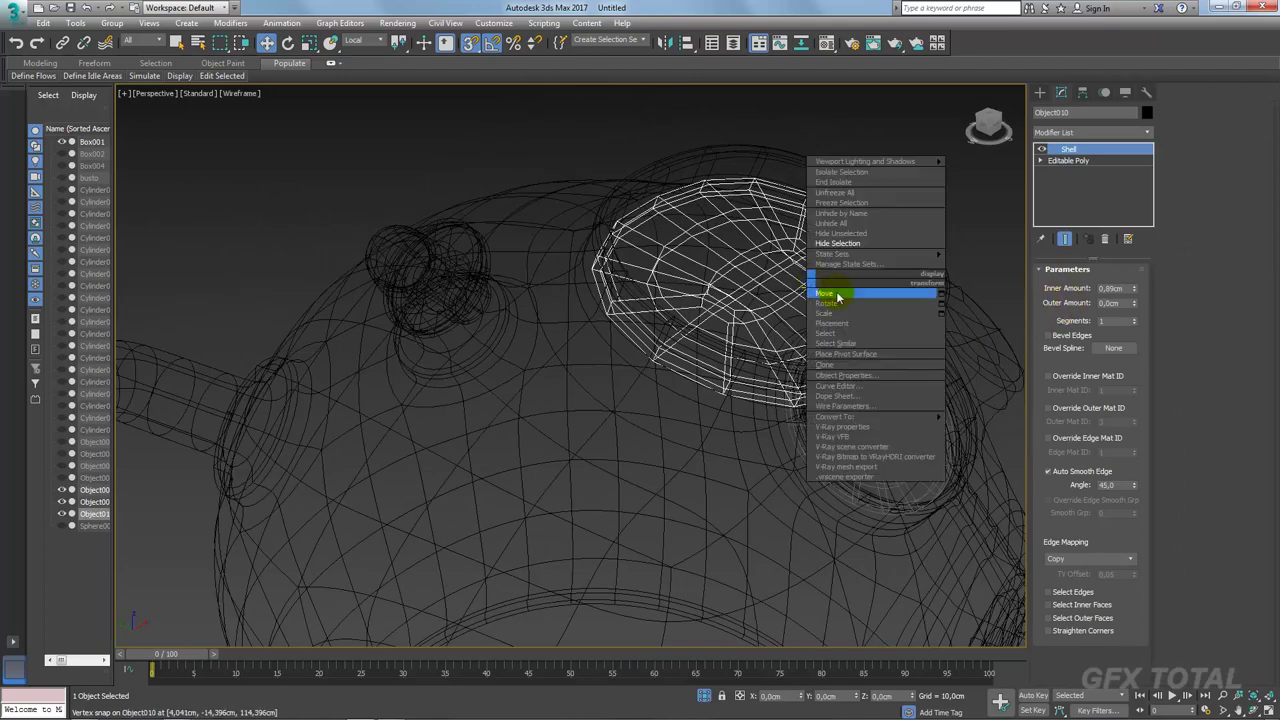
click(988, 430)
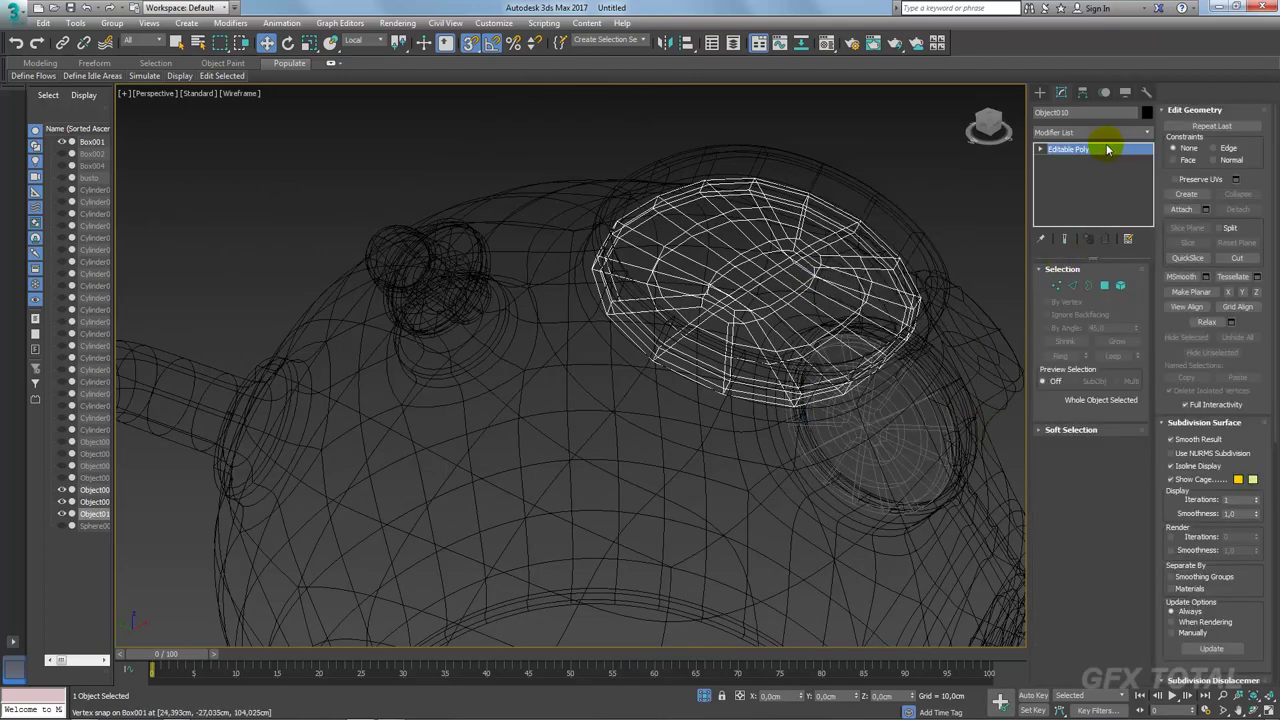
Step: Apply TurboSmooth to the cap
click(1093, 132)
click(1106, 157)
mouse_move(920, 249)
alt+middle_down()
mouse_move(863, 264)
mouse_move(800, 480)
alt+middle_up()
key(F3)
scroll(863, 264, down, 3)
Step: Unhide all the other helmet parts
right_click(786, 497)
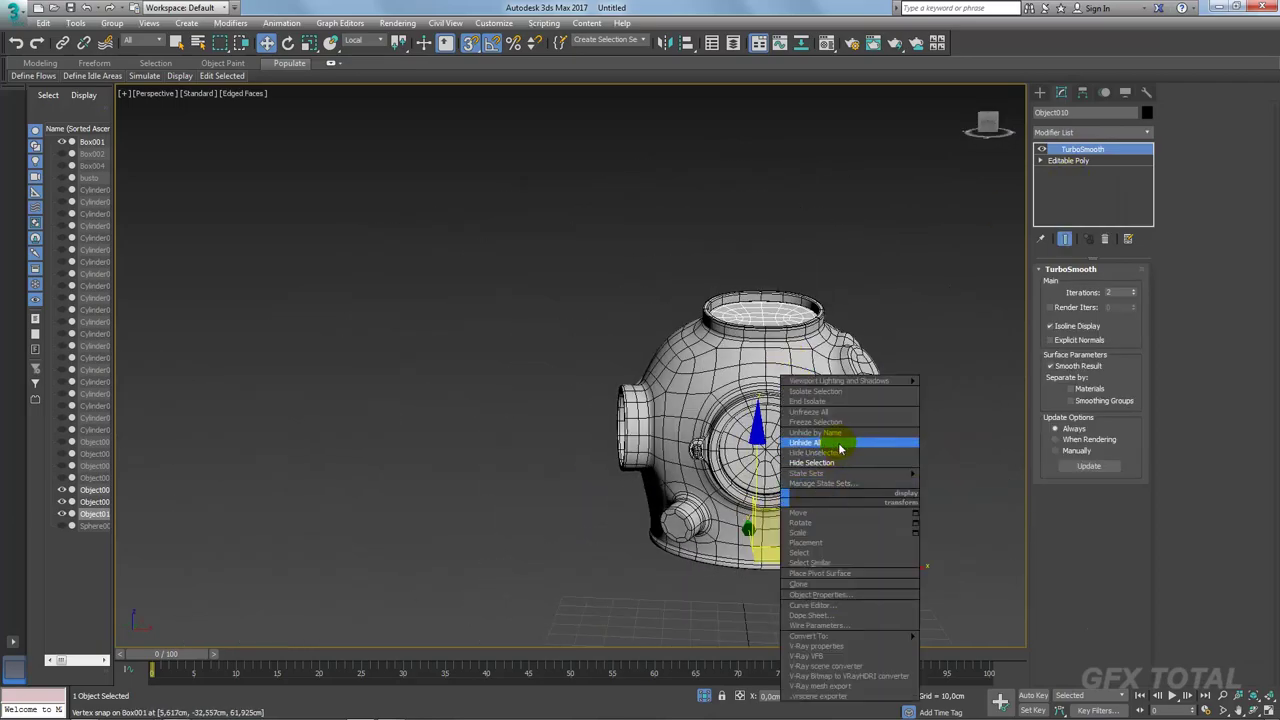
click(806, 442)
scroll(834, 443, up, 3)
scroll(737, 366, up, 2)
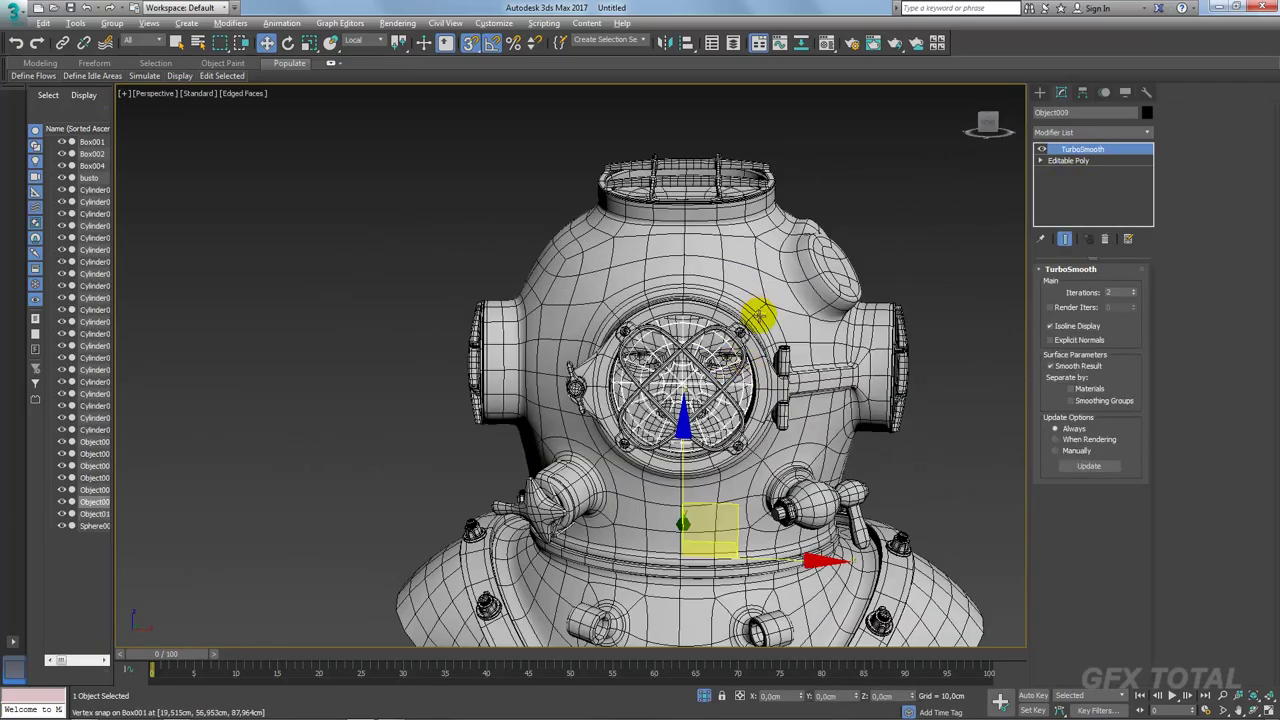
alt+middle_drag(725, 363, 943, 457)
alt+middle_drag(909, 371, 813, 208)
click(749, 143)
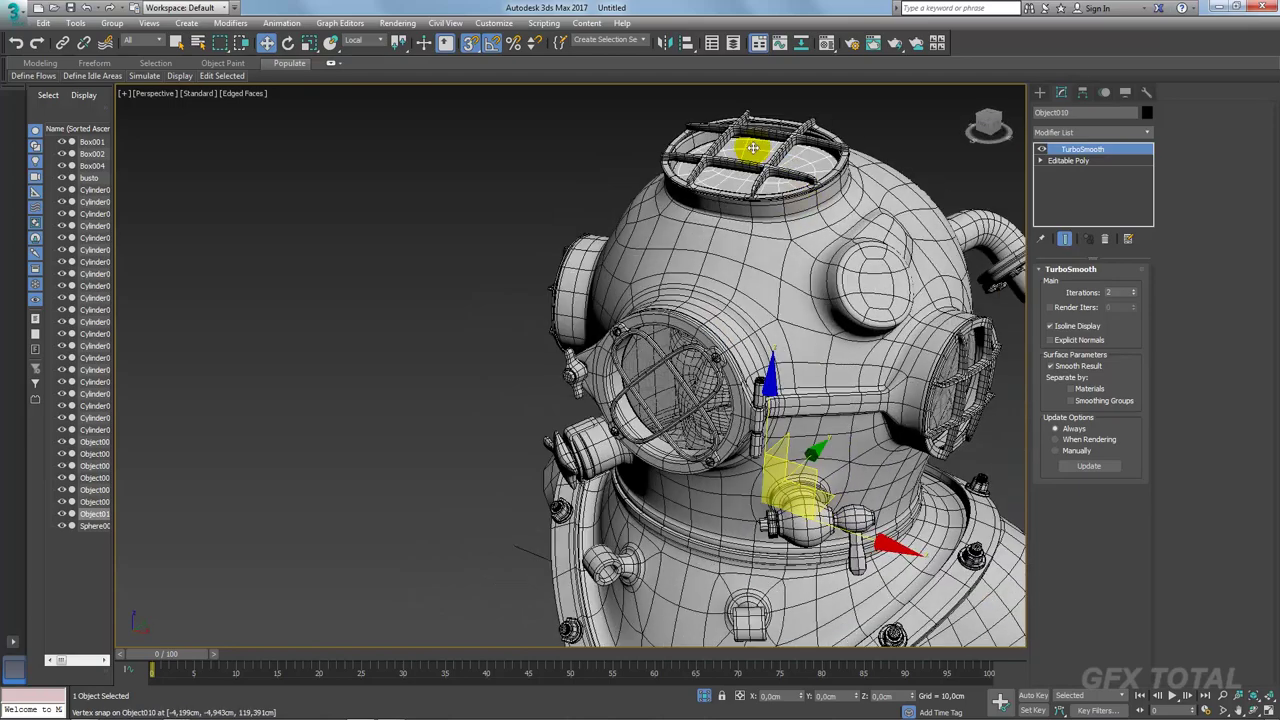
mouse_move(749, 143)
alt+middle_down()
mouse_move(777, 217)
mouse_move(700, 343)
alt+middle_up()
scroll(700, 343, down, 3)
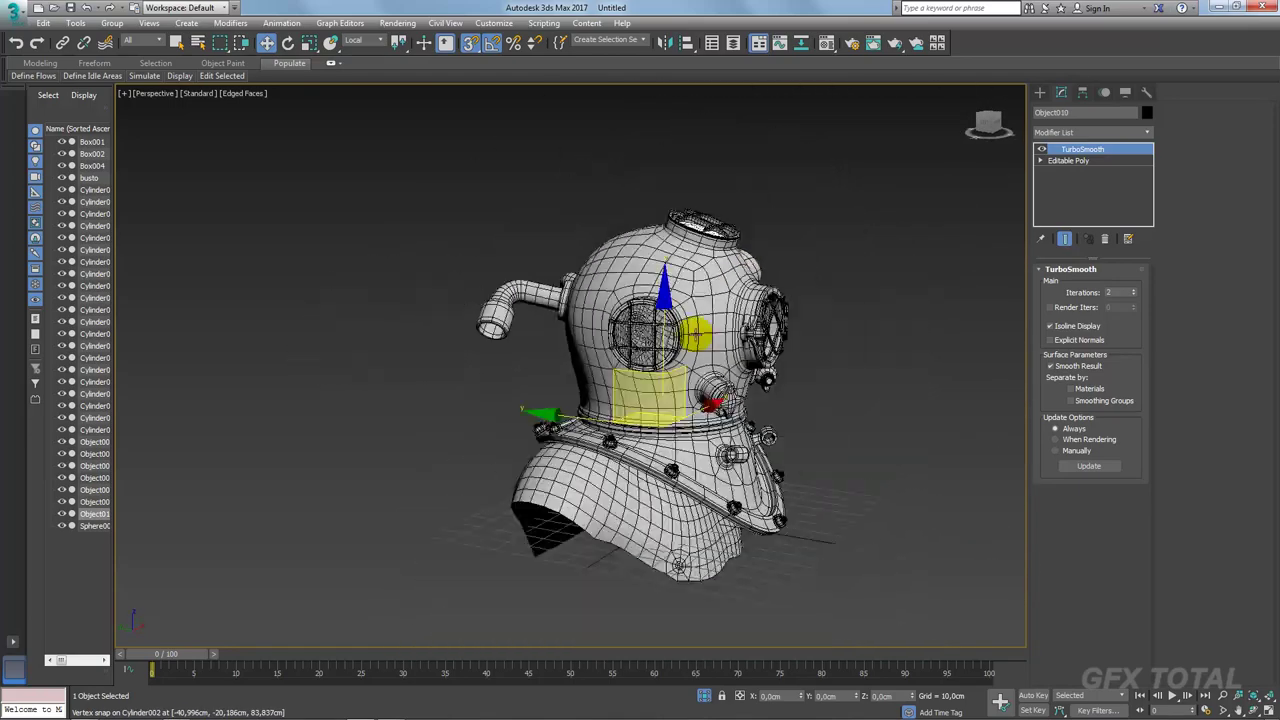
click(898, 352)
alt+middle_drag(898, 352, 690, 380)
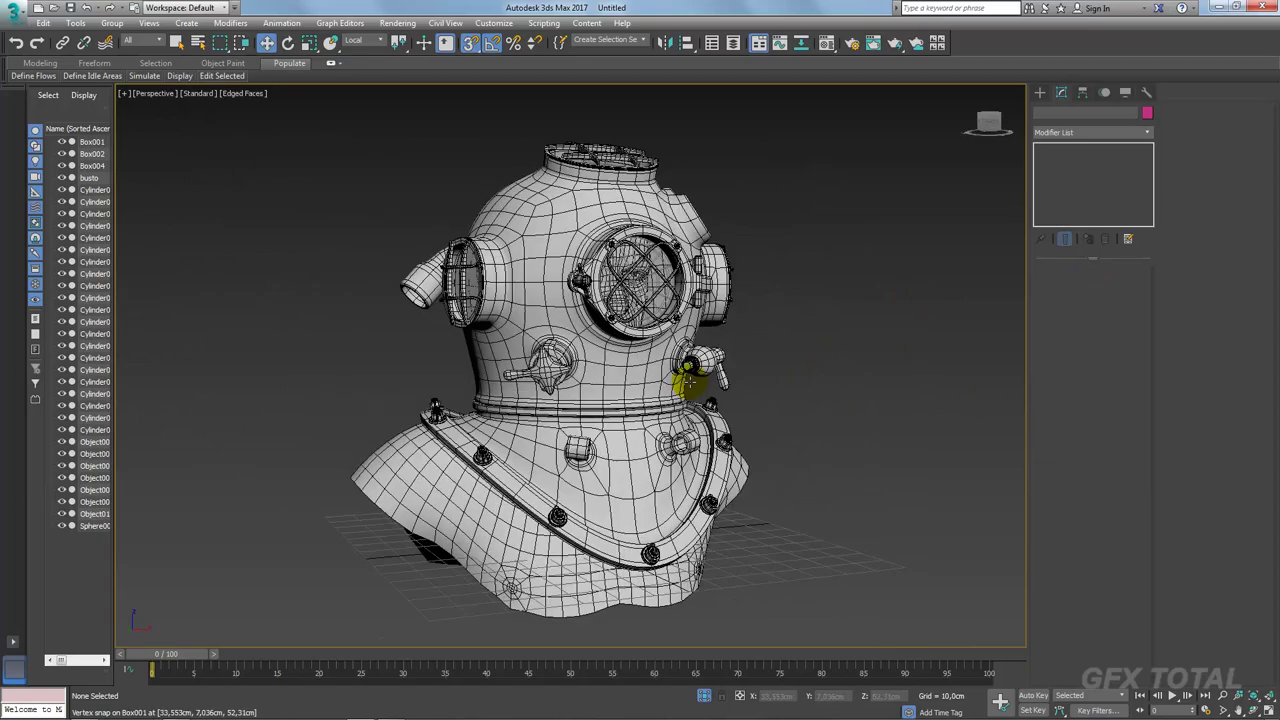
mouse_move(812, 453)
alt+middle_down()
mouse_move(854, 431)
mouse_move(820, 434)
mouse_move(840, 398)
mouse_move(826, 420)
mouse_move(867, 478)
mouse_move(829, 506)
mouse_move(757, 443)
mouse_move(777, 440)
mouse_move(743, 414)
mouse_move(723, 420)
alt+middle_up()
key(F4)
key(F4)
scroll(726, 400, up, 3)
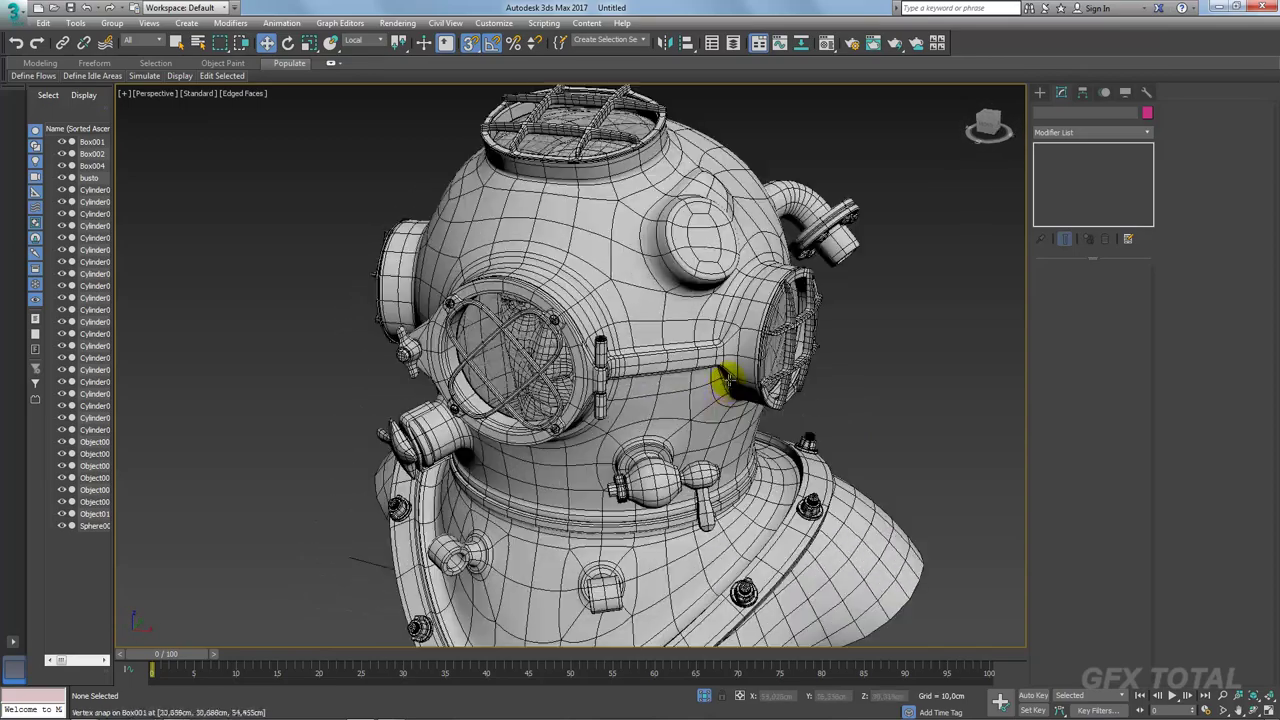
scroll(712, 380, up, 3)
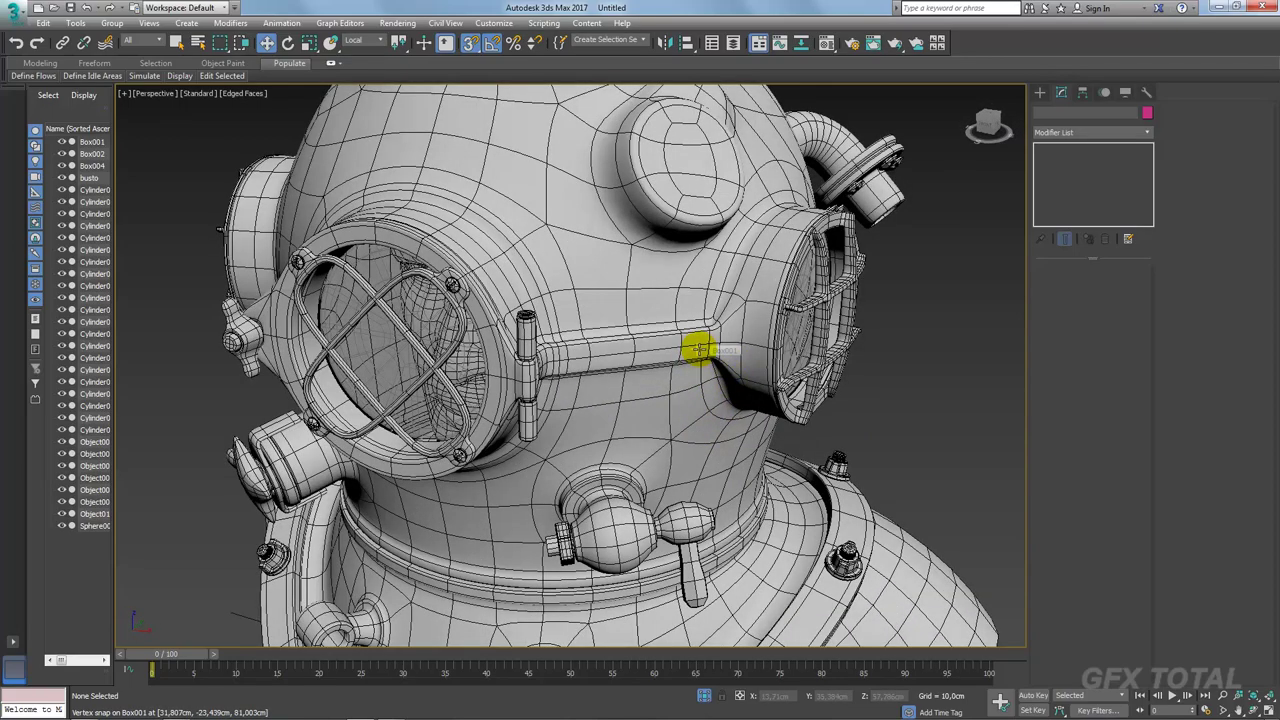
click(698, 349)
mouse_move(737, 357)
alt+middle_down()
mouse_move(754, 366)
mouse_move(771, 337)
mouse_move(828, 390)
mouse_move(808, 382)
alt+middle_up()
scroll(762, 352, down, 2)
scroll(766, 346, down, 2)
scroll(828, 390, down, 2)
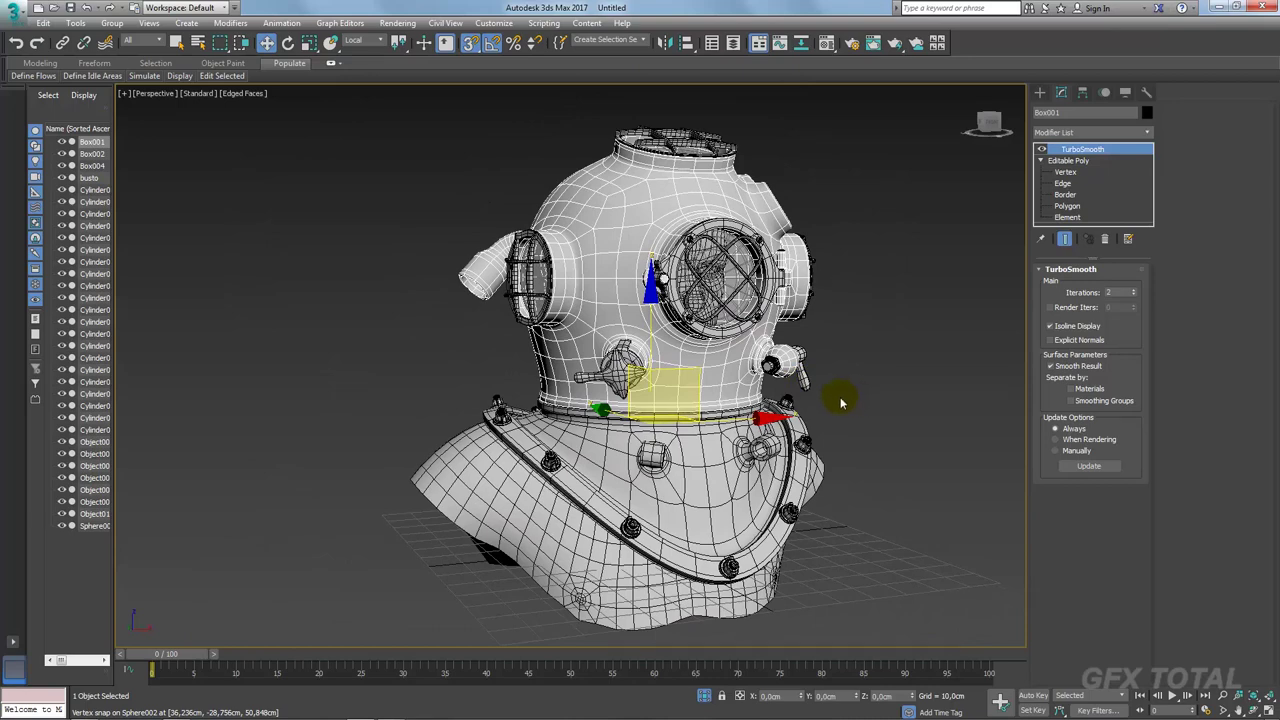
mouse_move(840, 403)
alt+middle_down()
mouse_move(814, 417)
mouse_move(847, 410)
alt+middle_up()
click(842, 430)
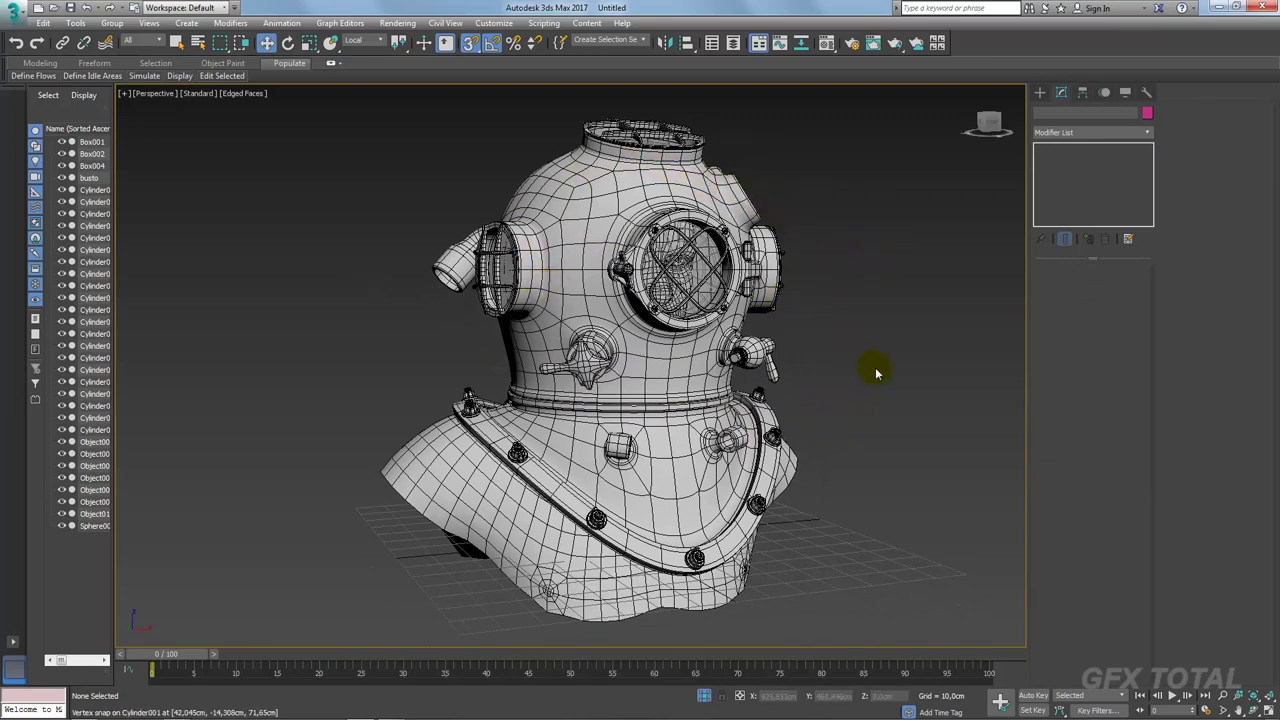
alt+middle_drag(871, 366, 876, 377)
scroll(876, 377, up, 5)
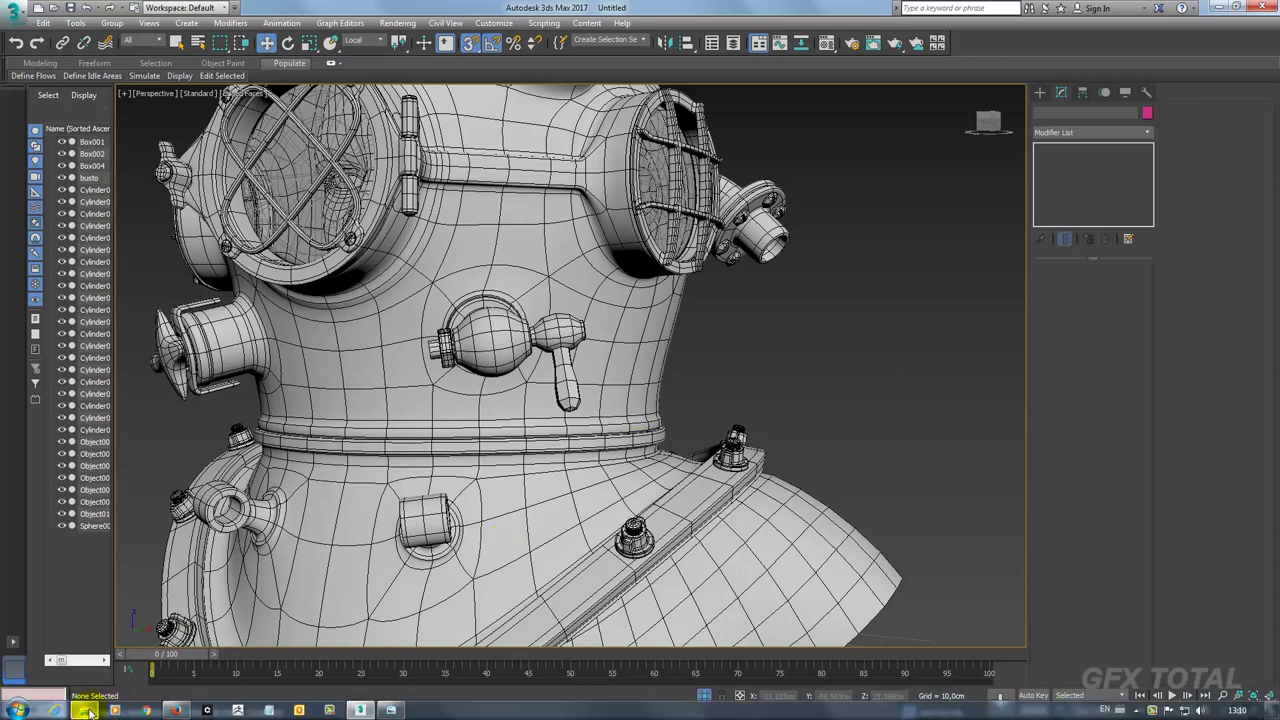
click(86, 710)
Step: Open the DIVING SUIT_05 reference photo and page forward to the DIVING SUIT_25 close-up
double_click(360, 180)
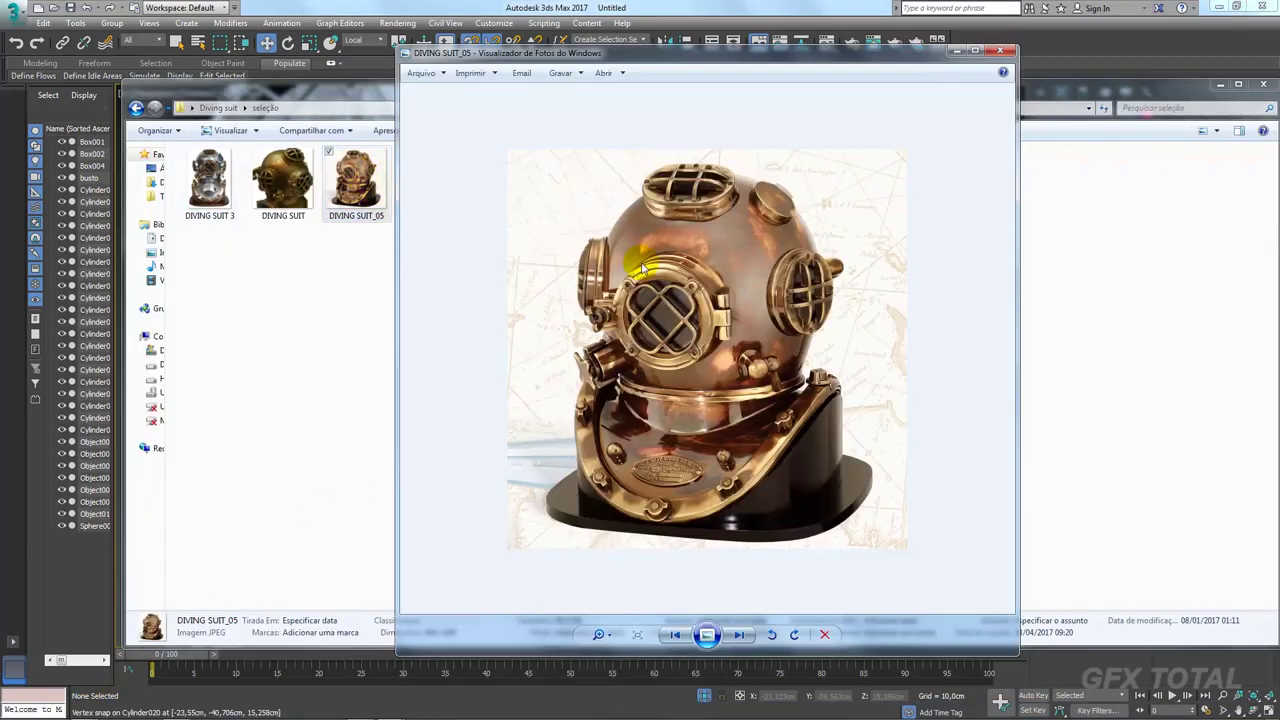
click(739, 635)
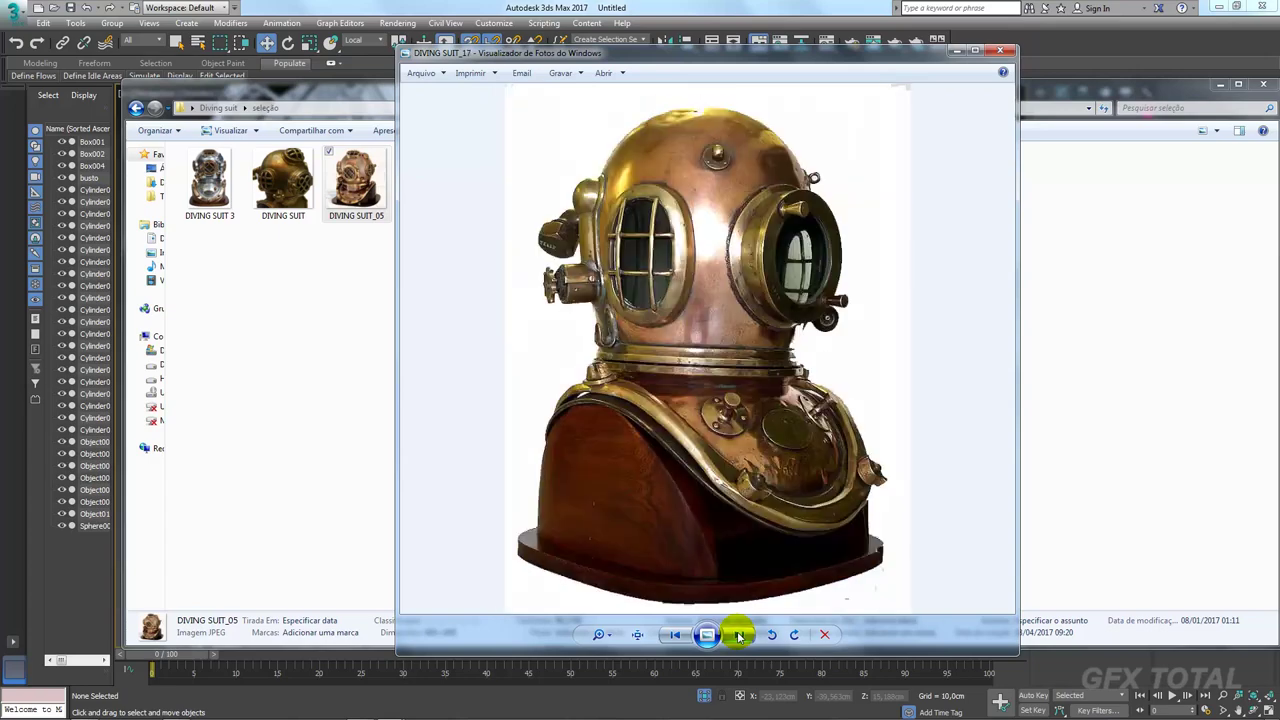
click(739, 635)
click(739, 635)
Step: Zoom into the close-up and pan toward the top of the helmet
scroll(650, 250, down, 2)
scroll(655, 260, down, 2)
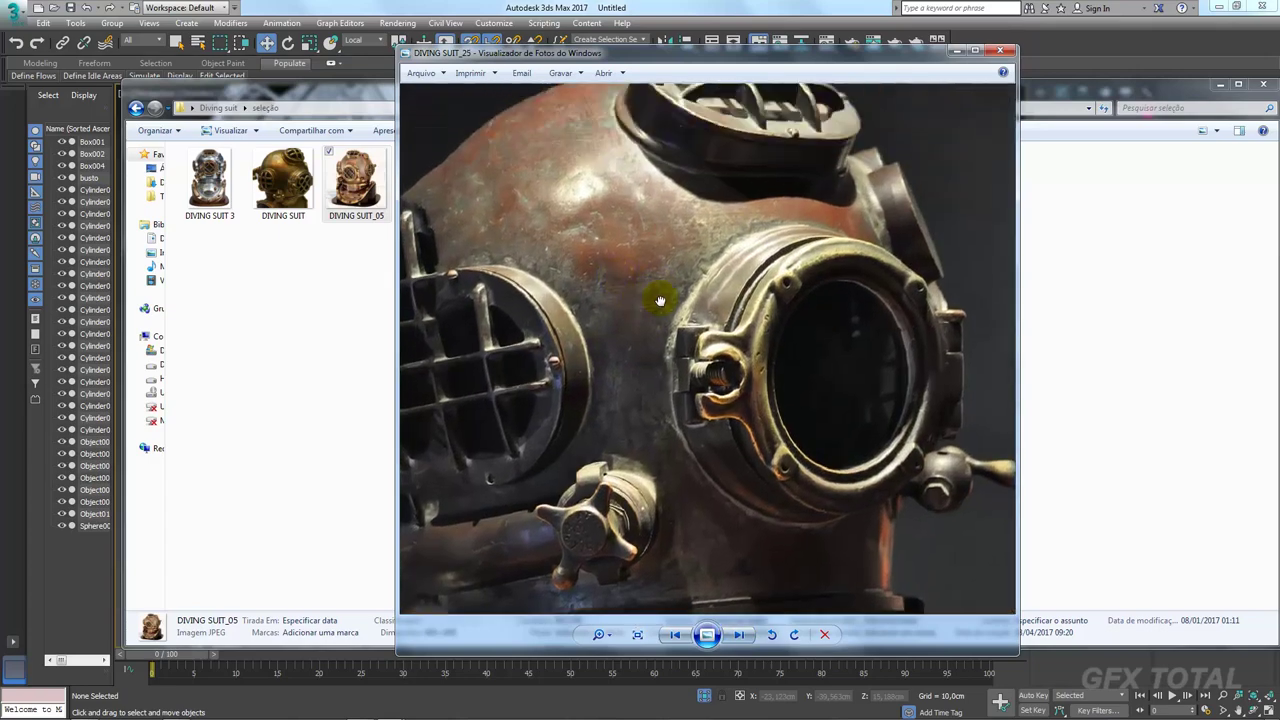
scroll(660, 300, up, 1)
scroll(691, 306, up, 1)
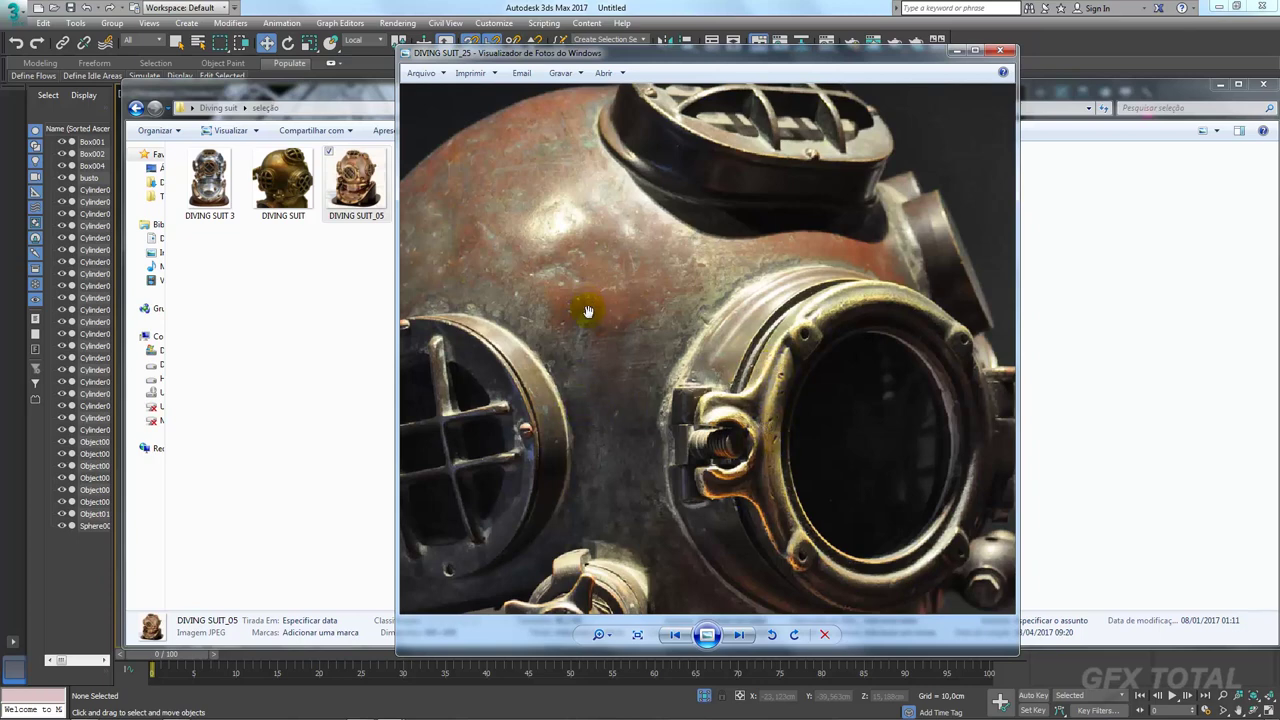
scroll(620, 325, down, 2)
scroll(660, 340, up, 1)
scroll(700, 360, down, 1)
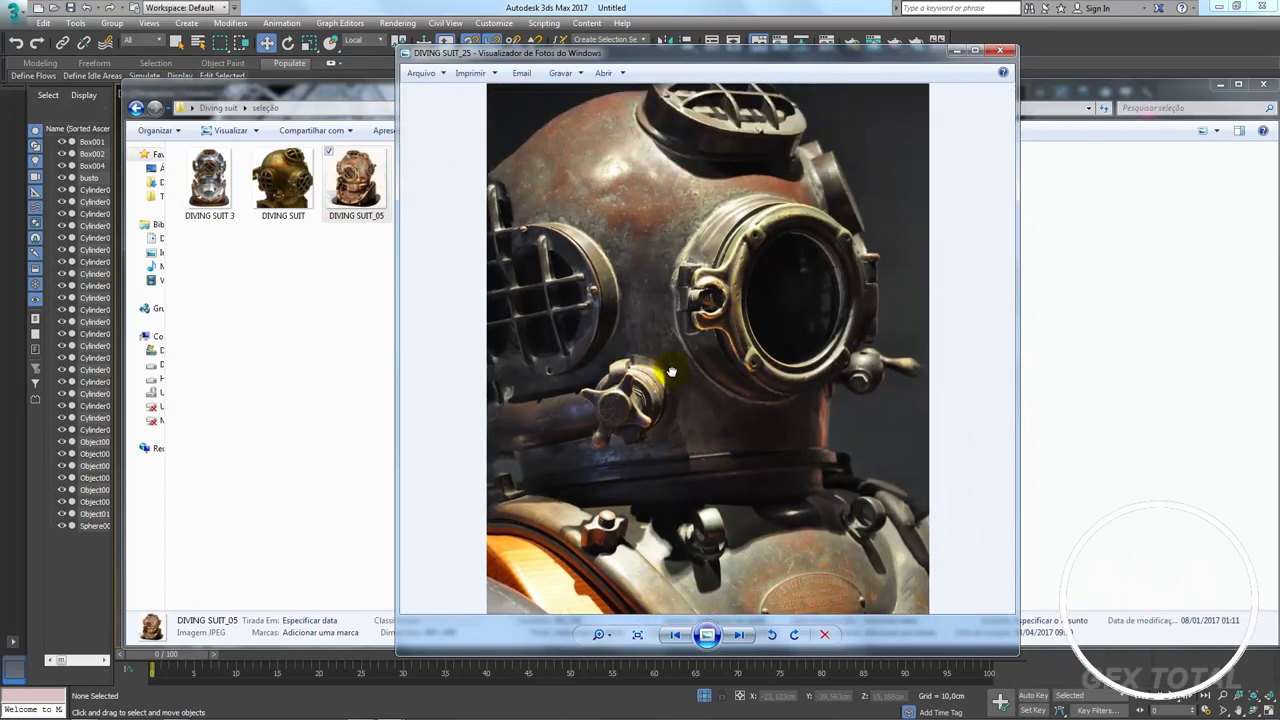
drag(663, 370, 685, 460)
Step: Close the photo viewer, narrow the seleção folder window and shift it right
click(1000, 50)
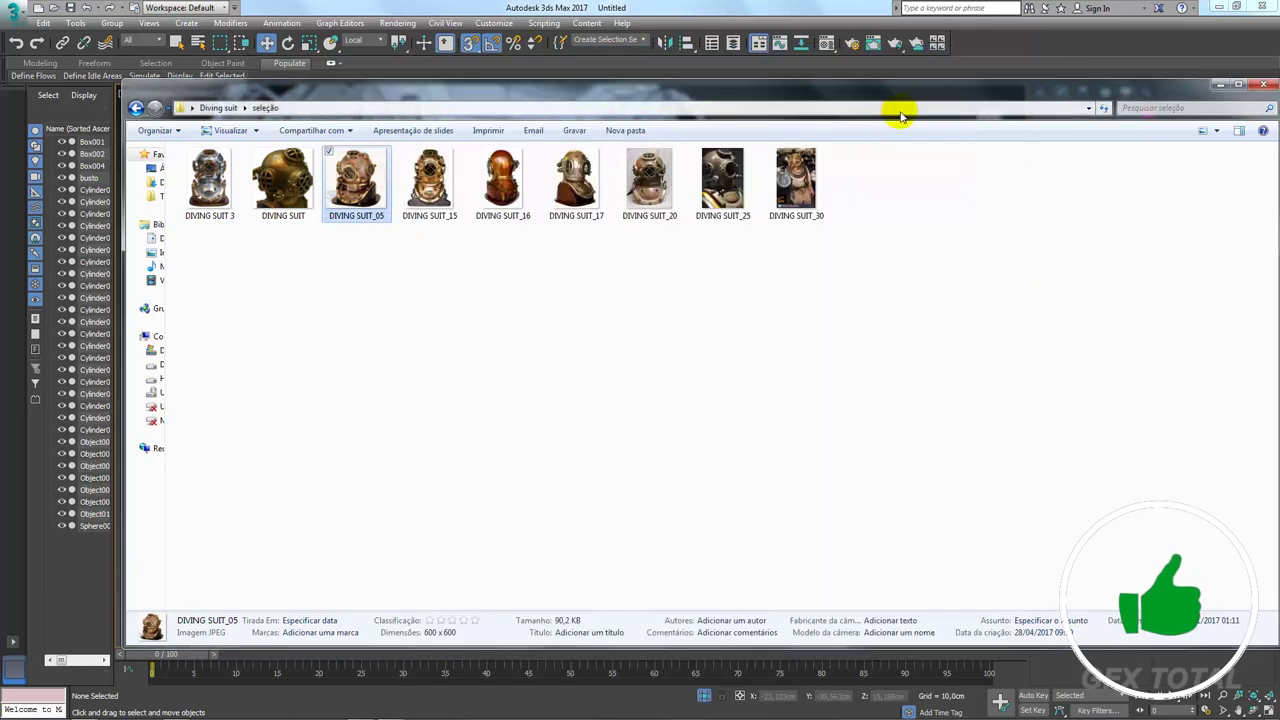
double_click(838, 96)
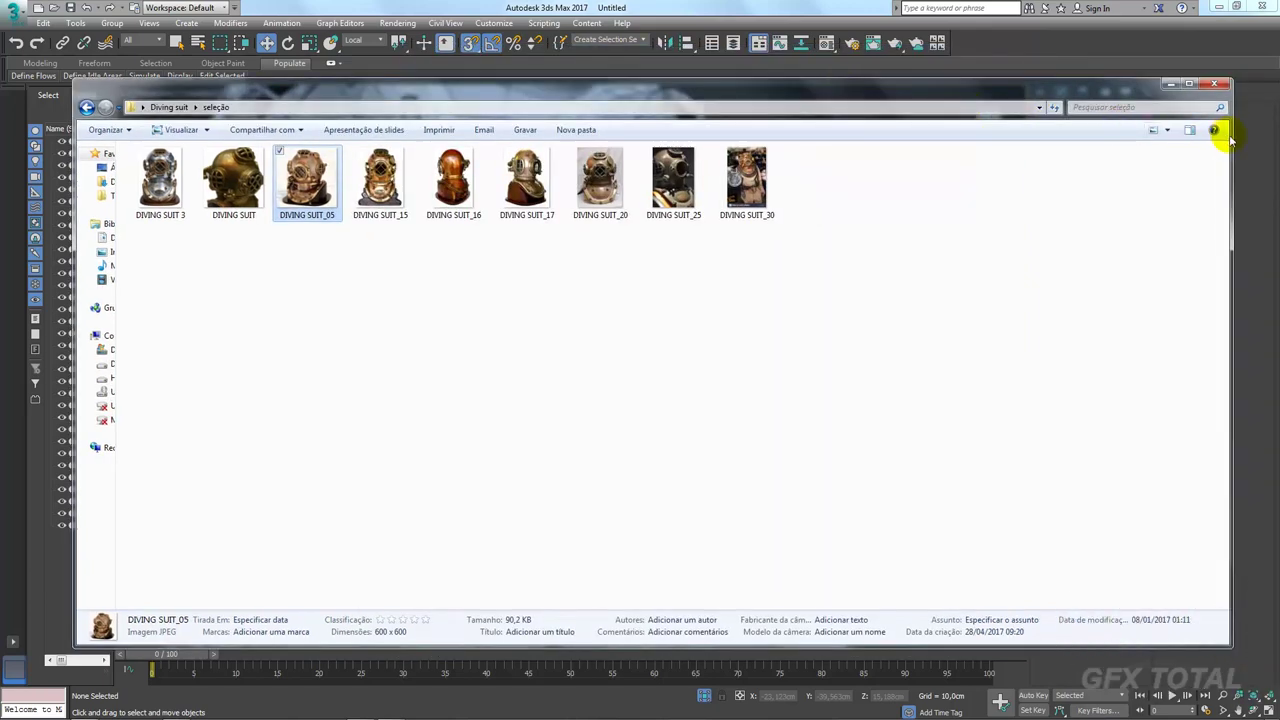
drag(1226, 134, 928, 150)
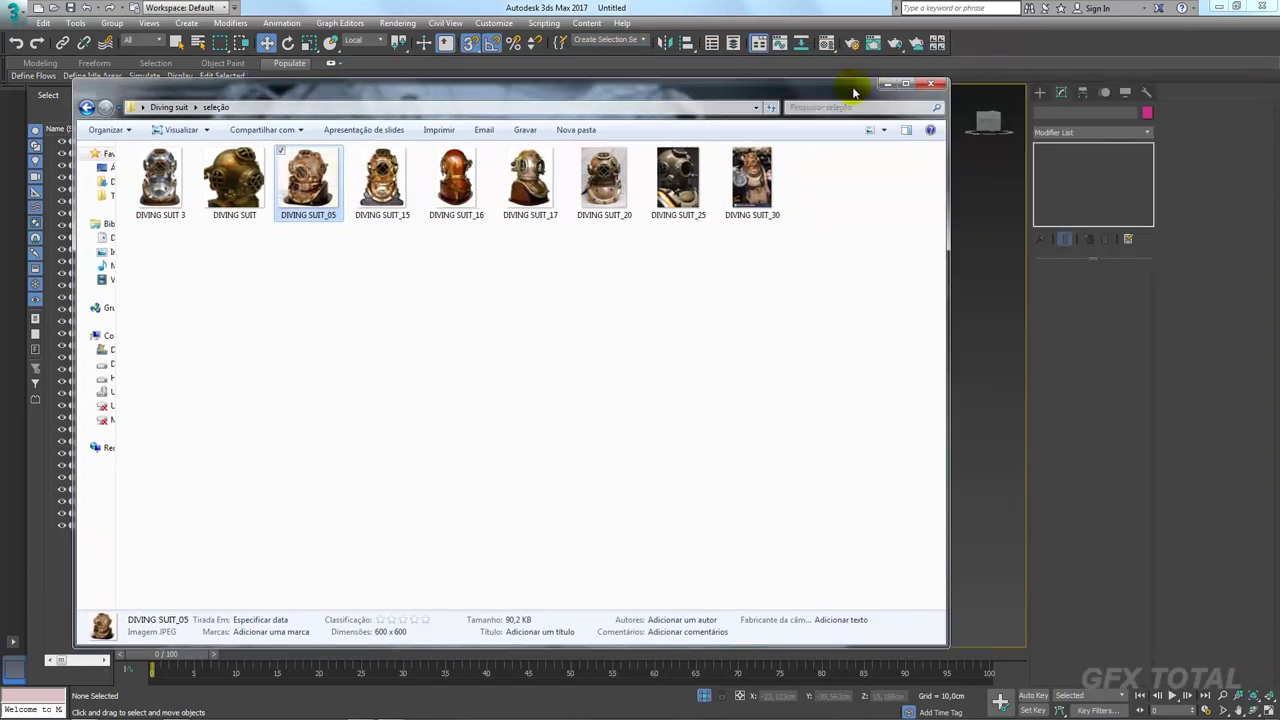
drag(853, 92, 870, 92)
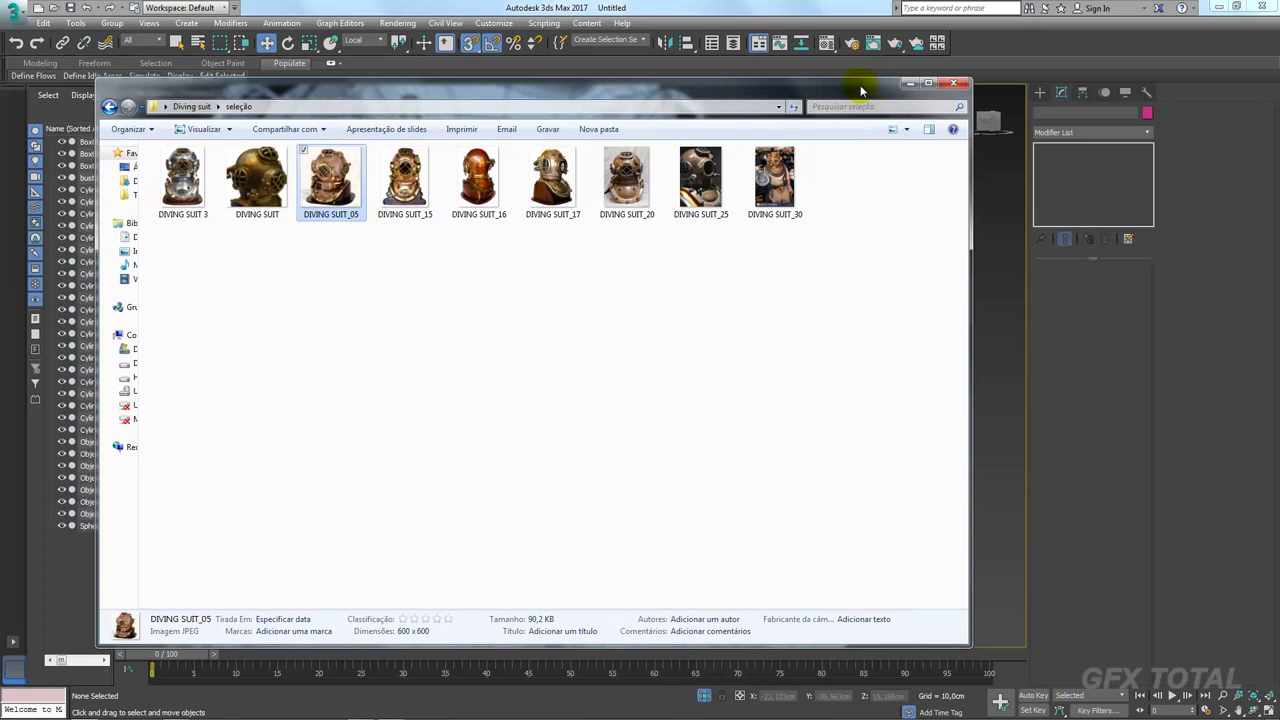
mouse_move(914, 91)
mouse_down()
mouse_move(982, 93)
mouse_move(918, 113)
mouse_up()
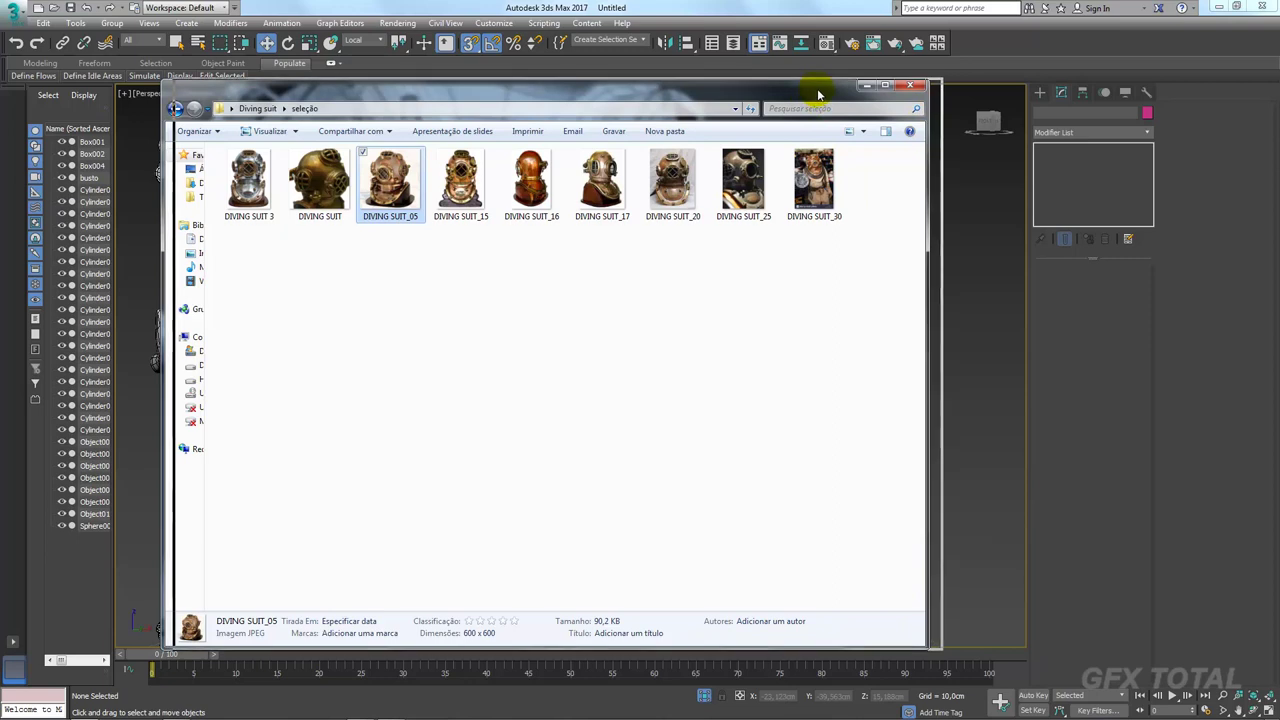
drag(807, 95, 818, 94)
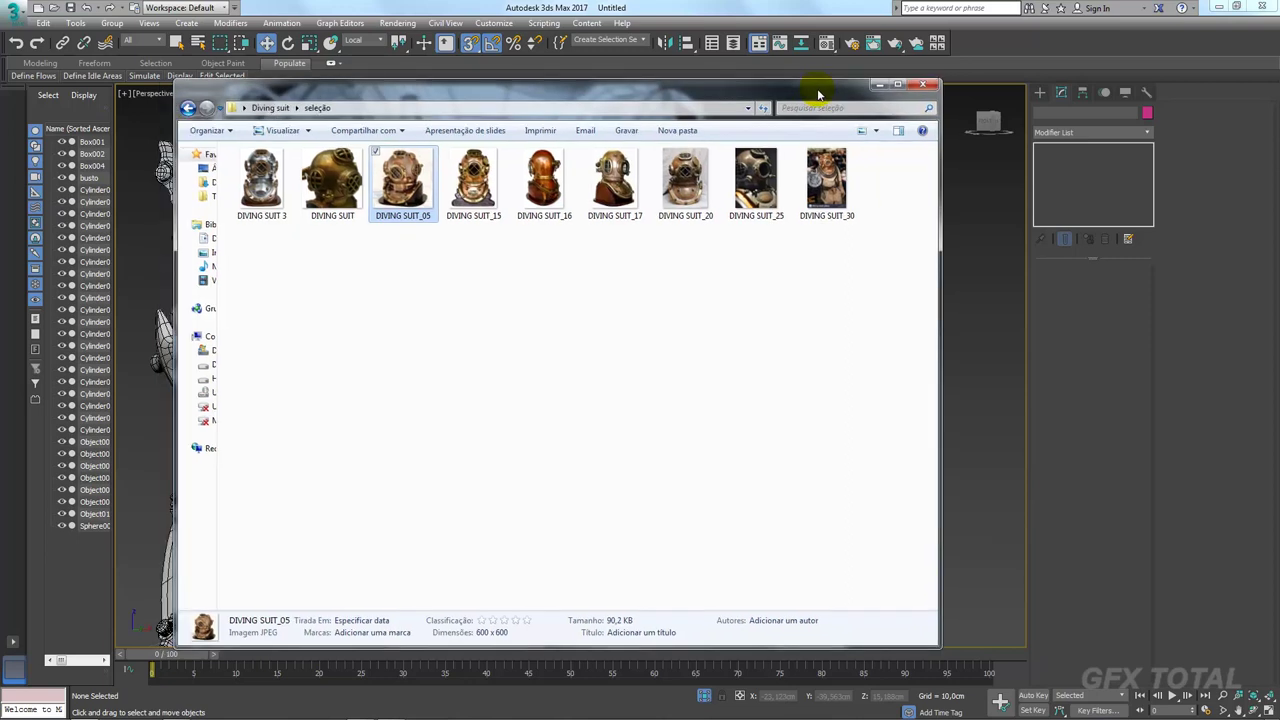